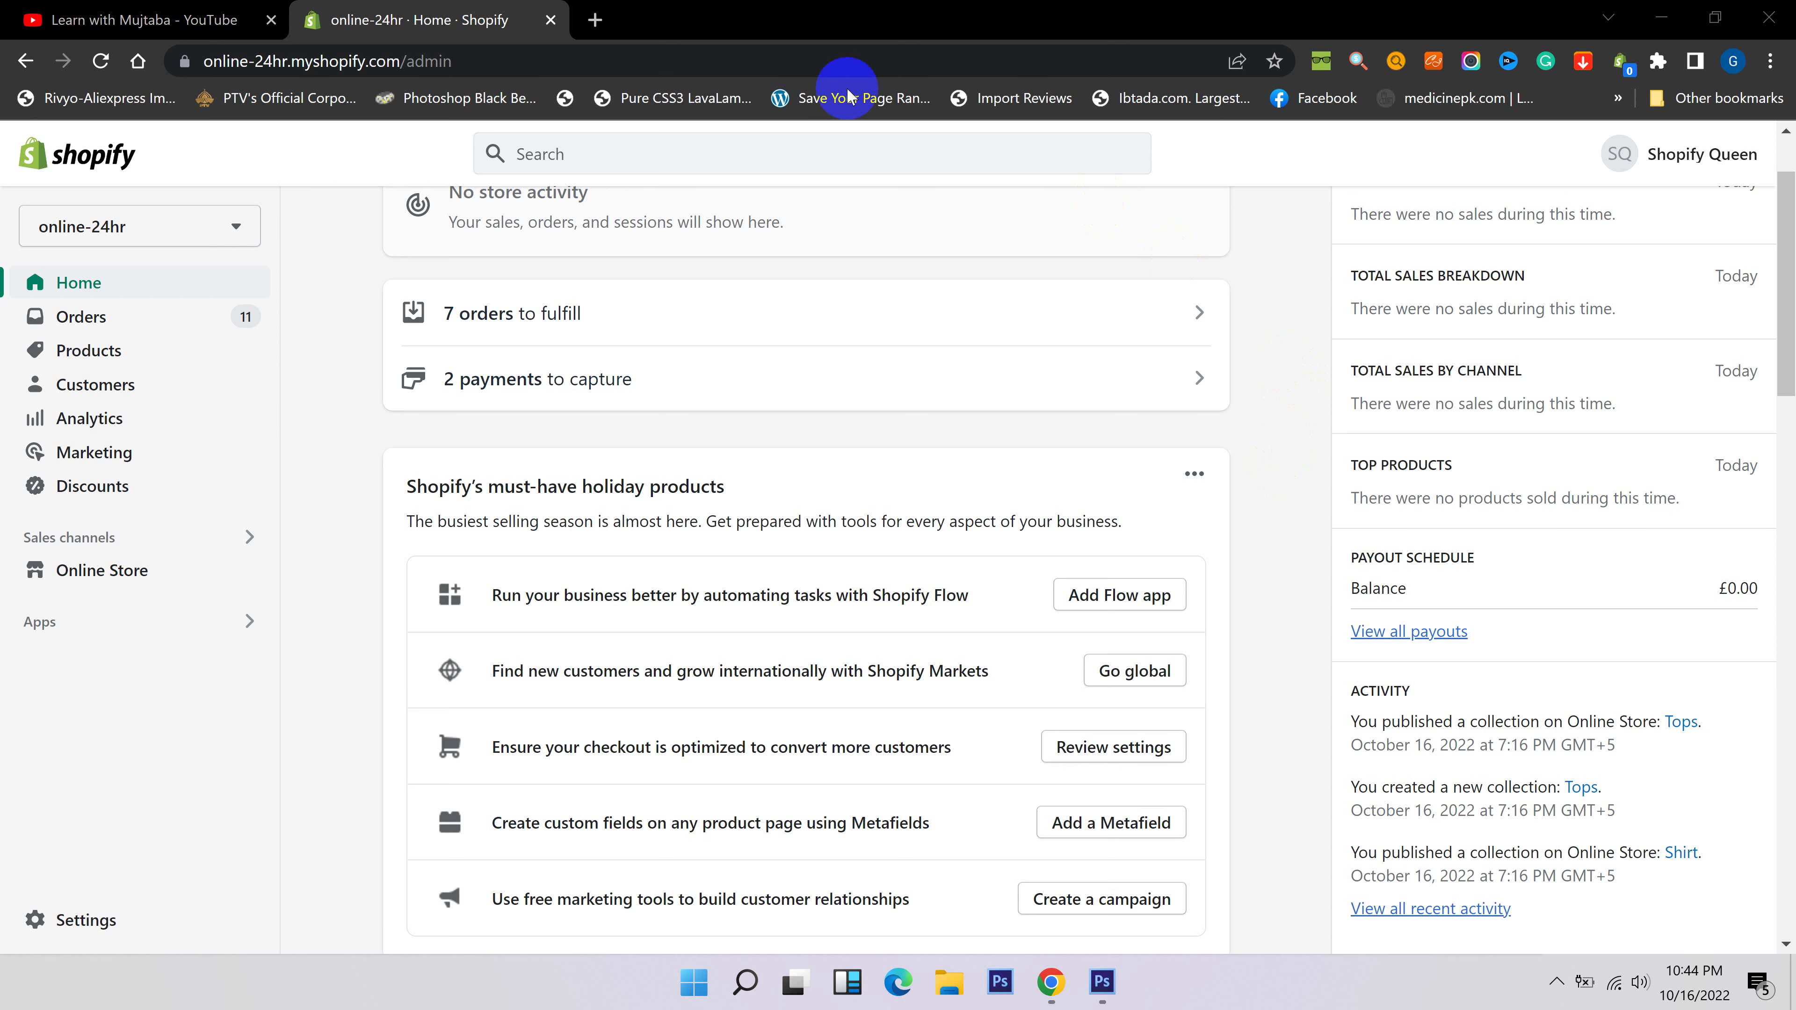
click(593, 21)
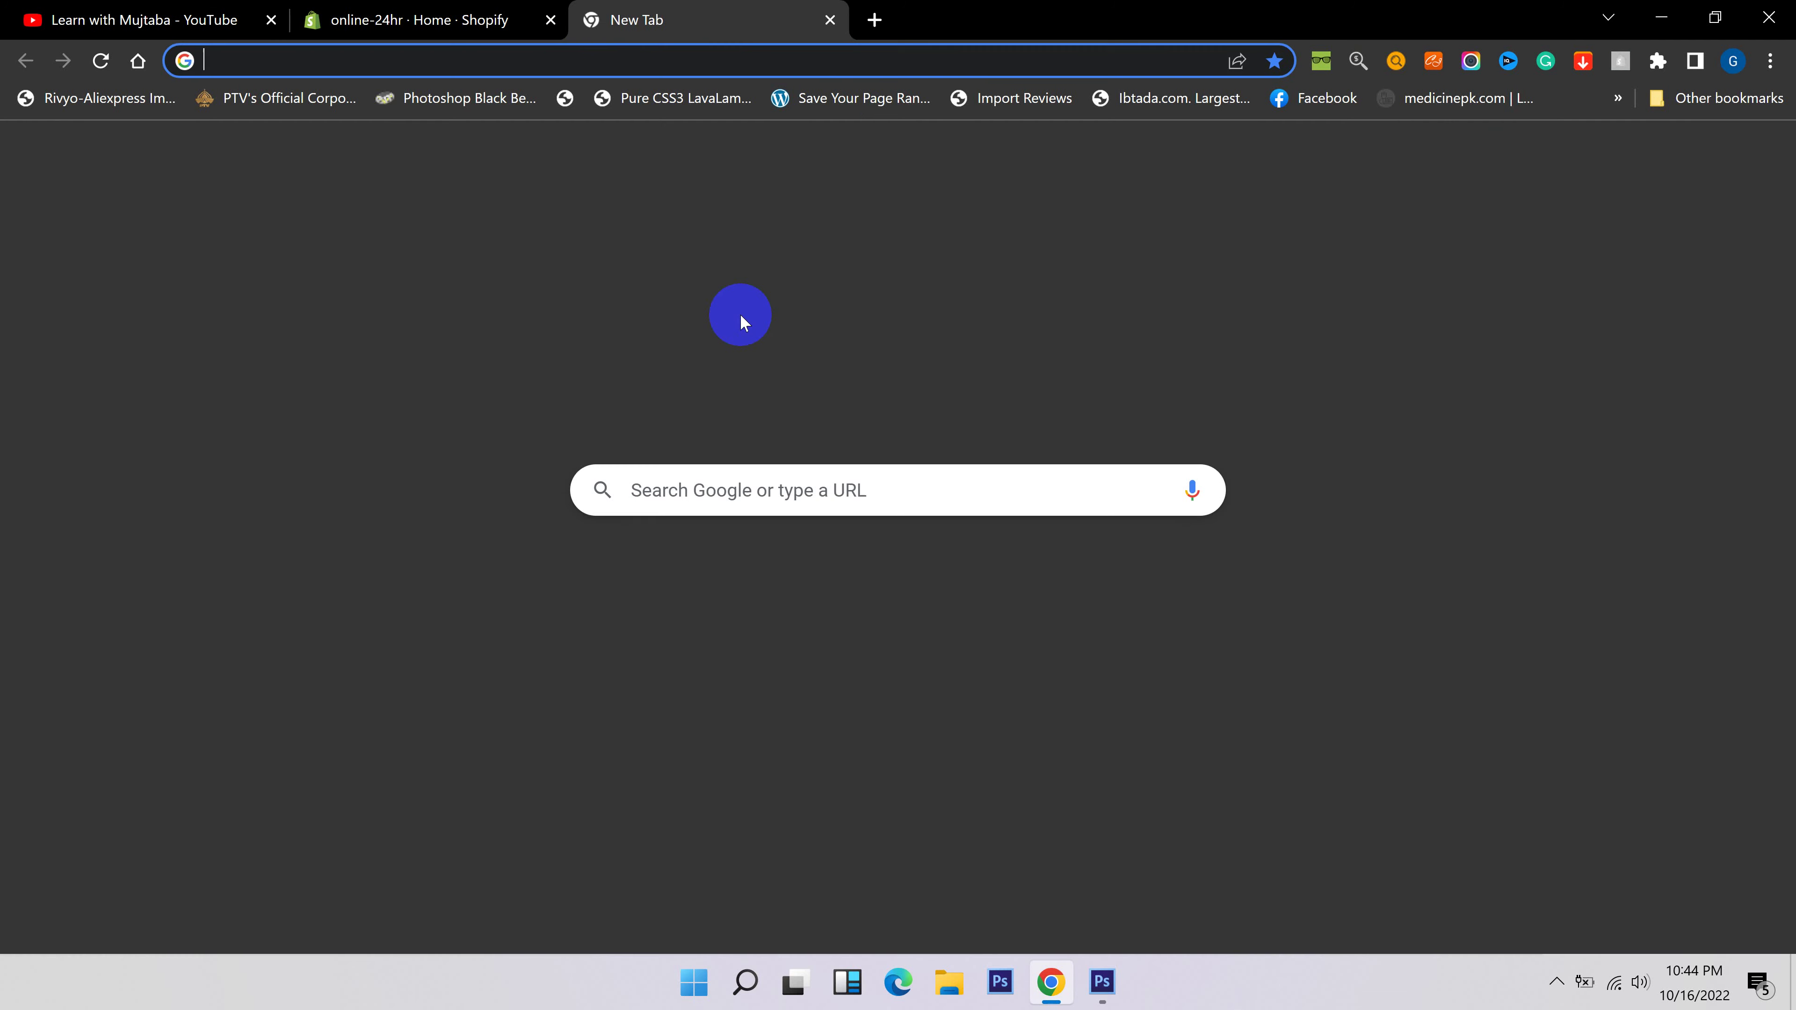
text(www.)
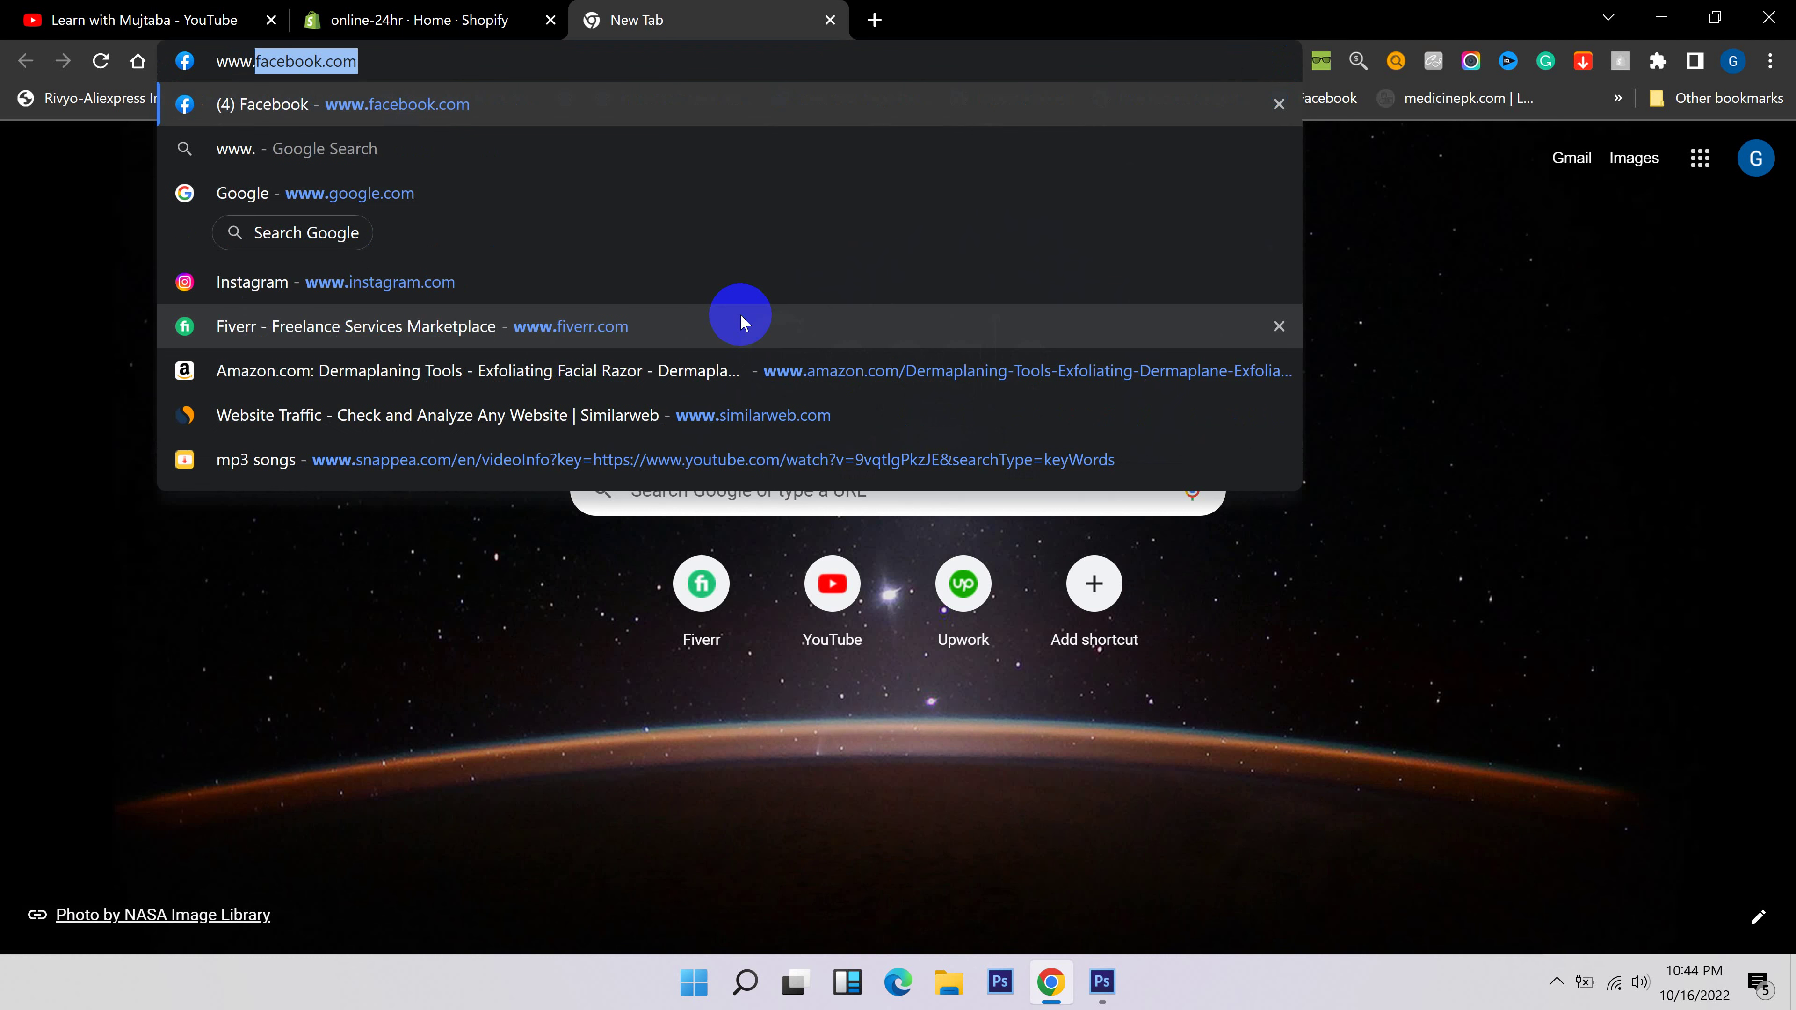
text(shopify.com)
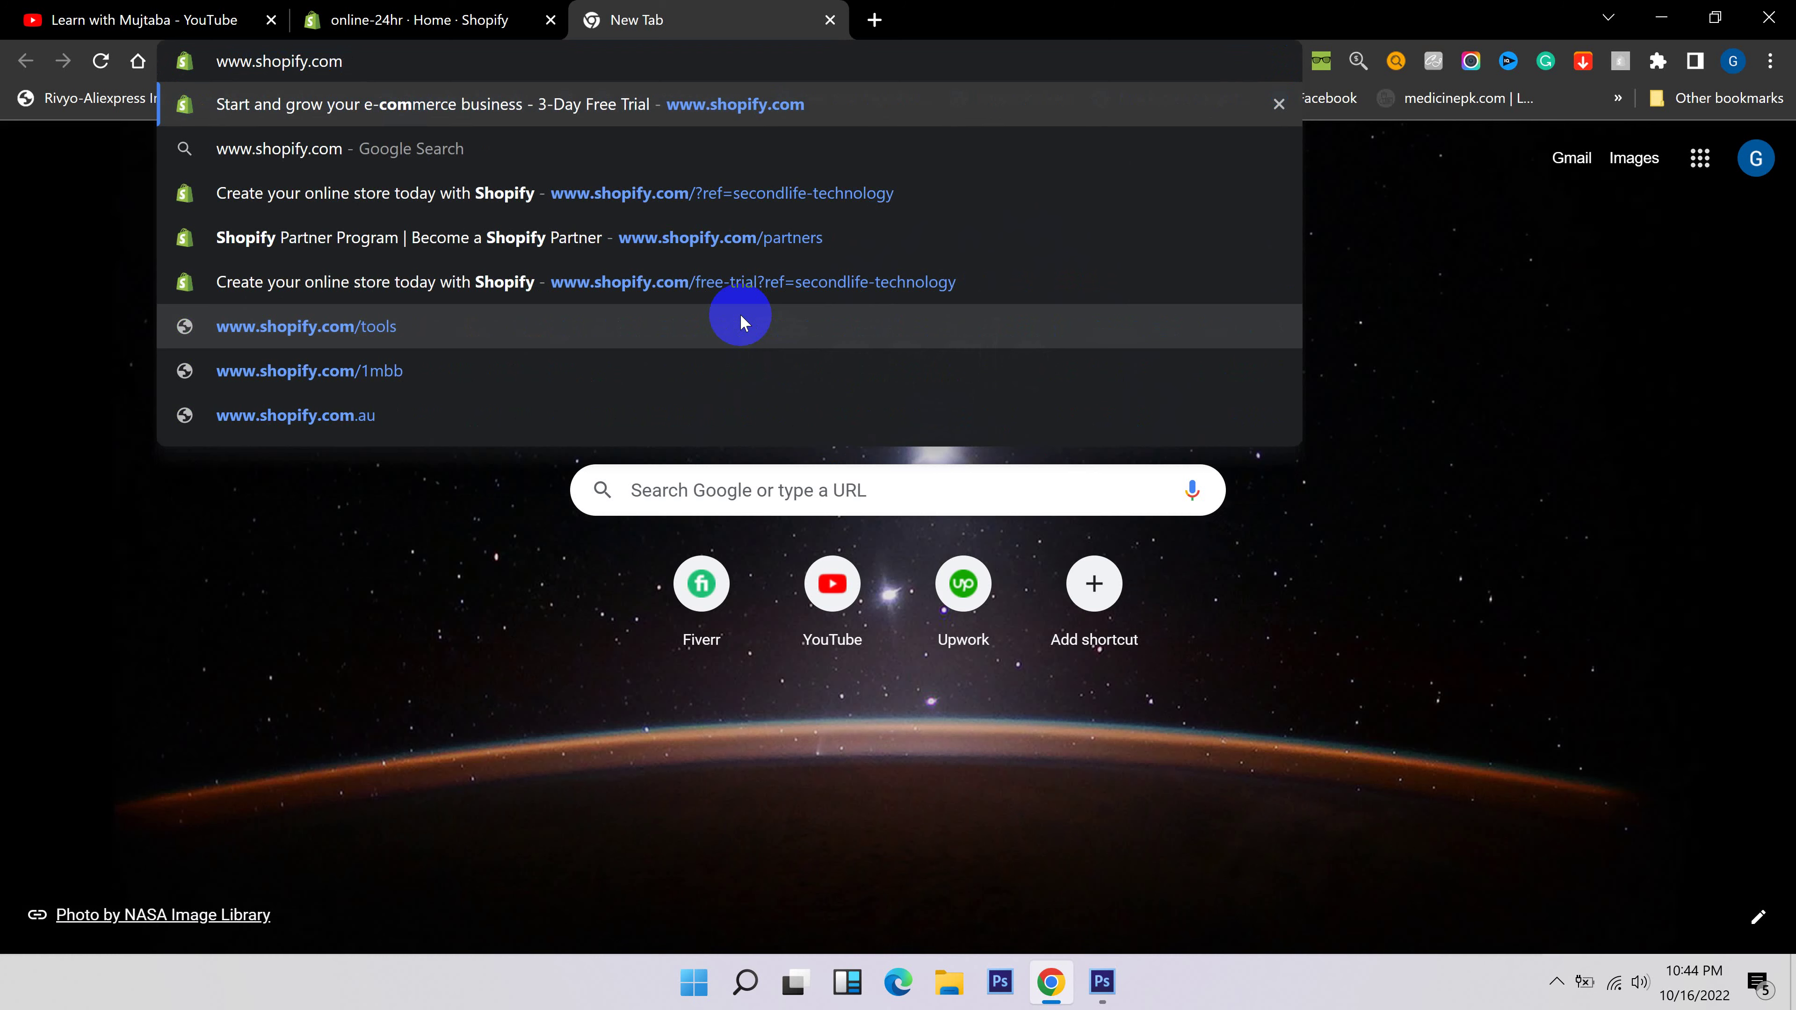
key(Return)
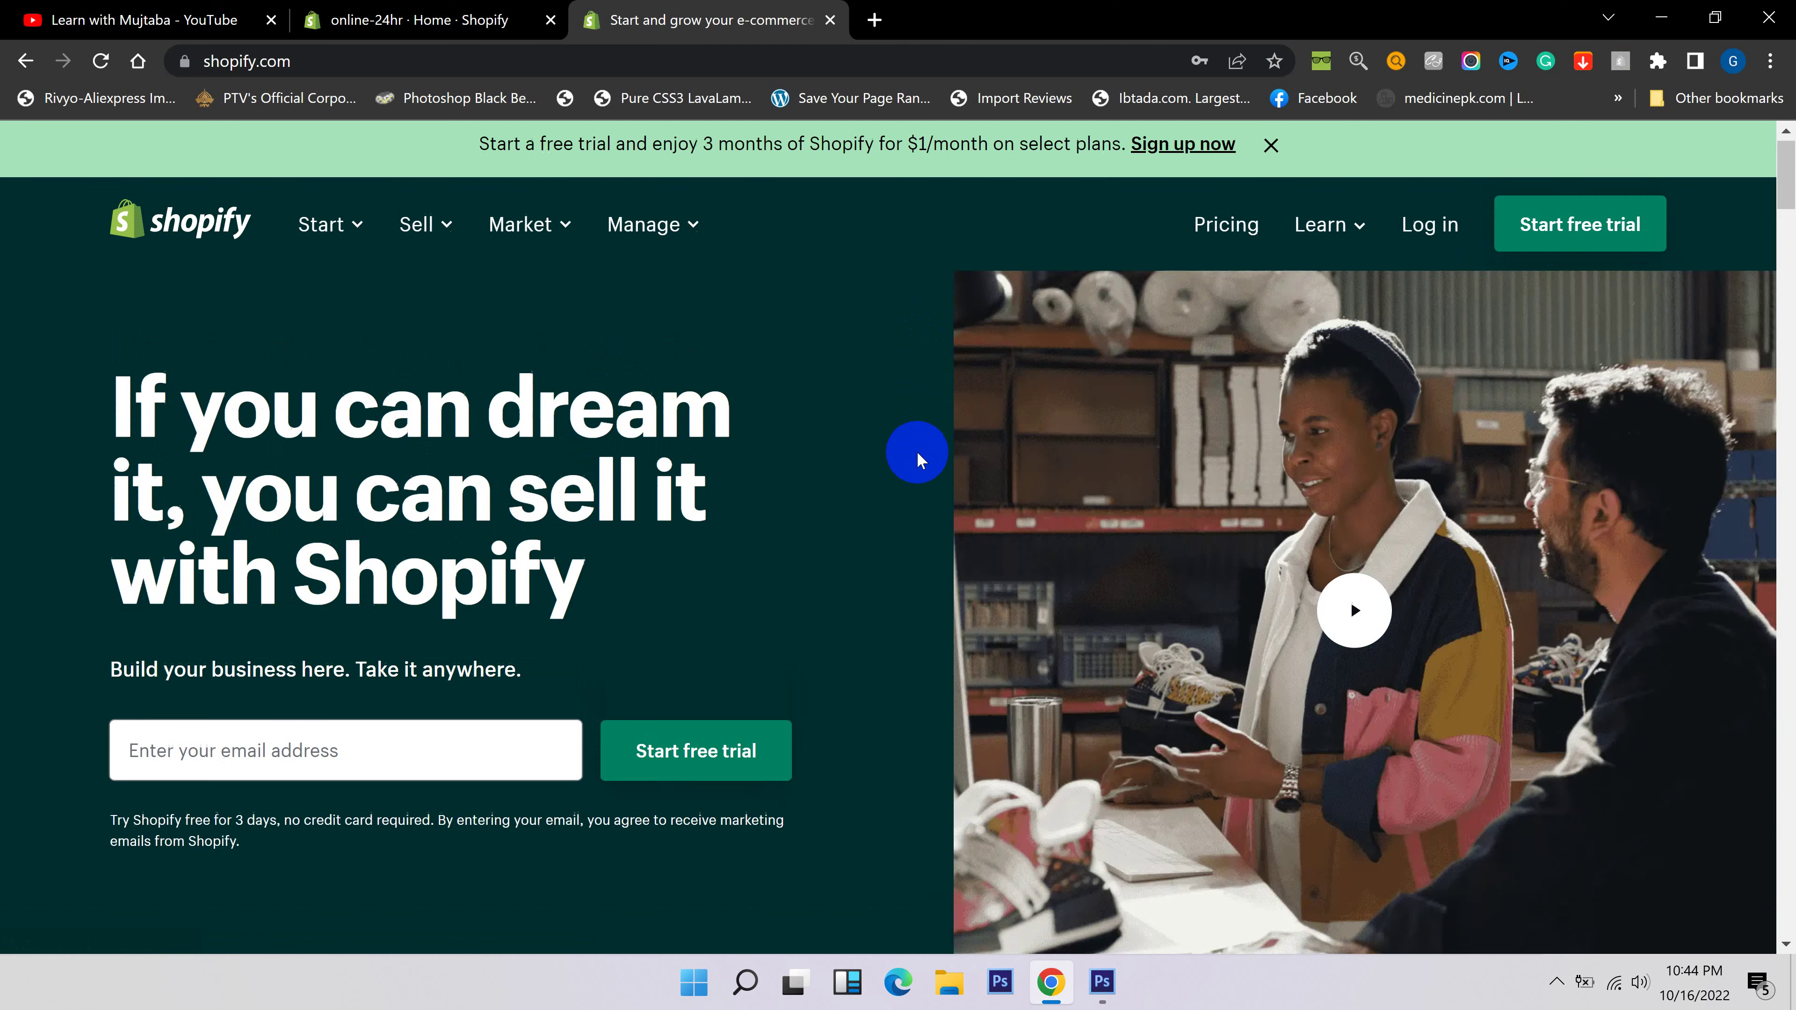
scroll(916, 453, down, 3)
scroll(916, 466, up, 3)
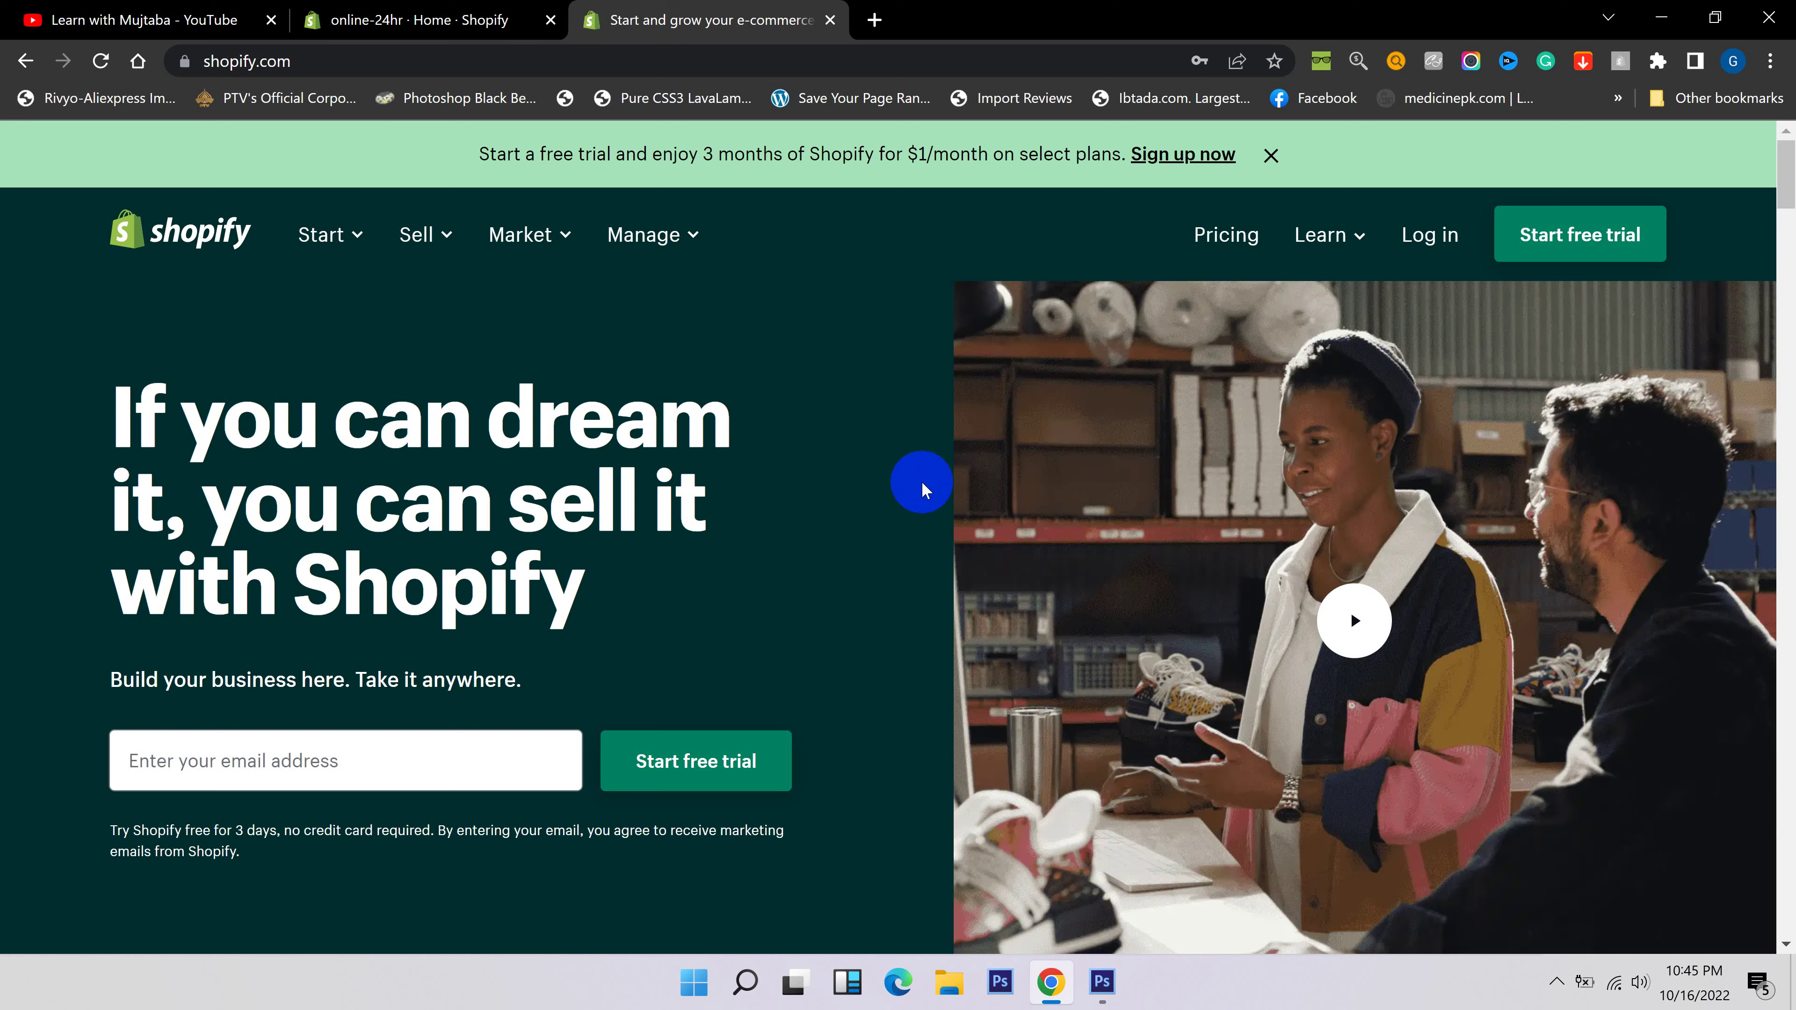
Look through the YouTube channel's video list for the Shopify trial store tutorial, comparing it with the Shopify home page.
click(212, 19)
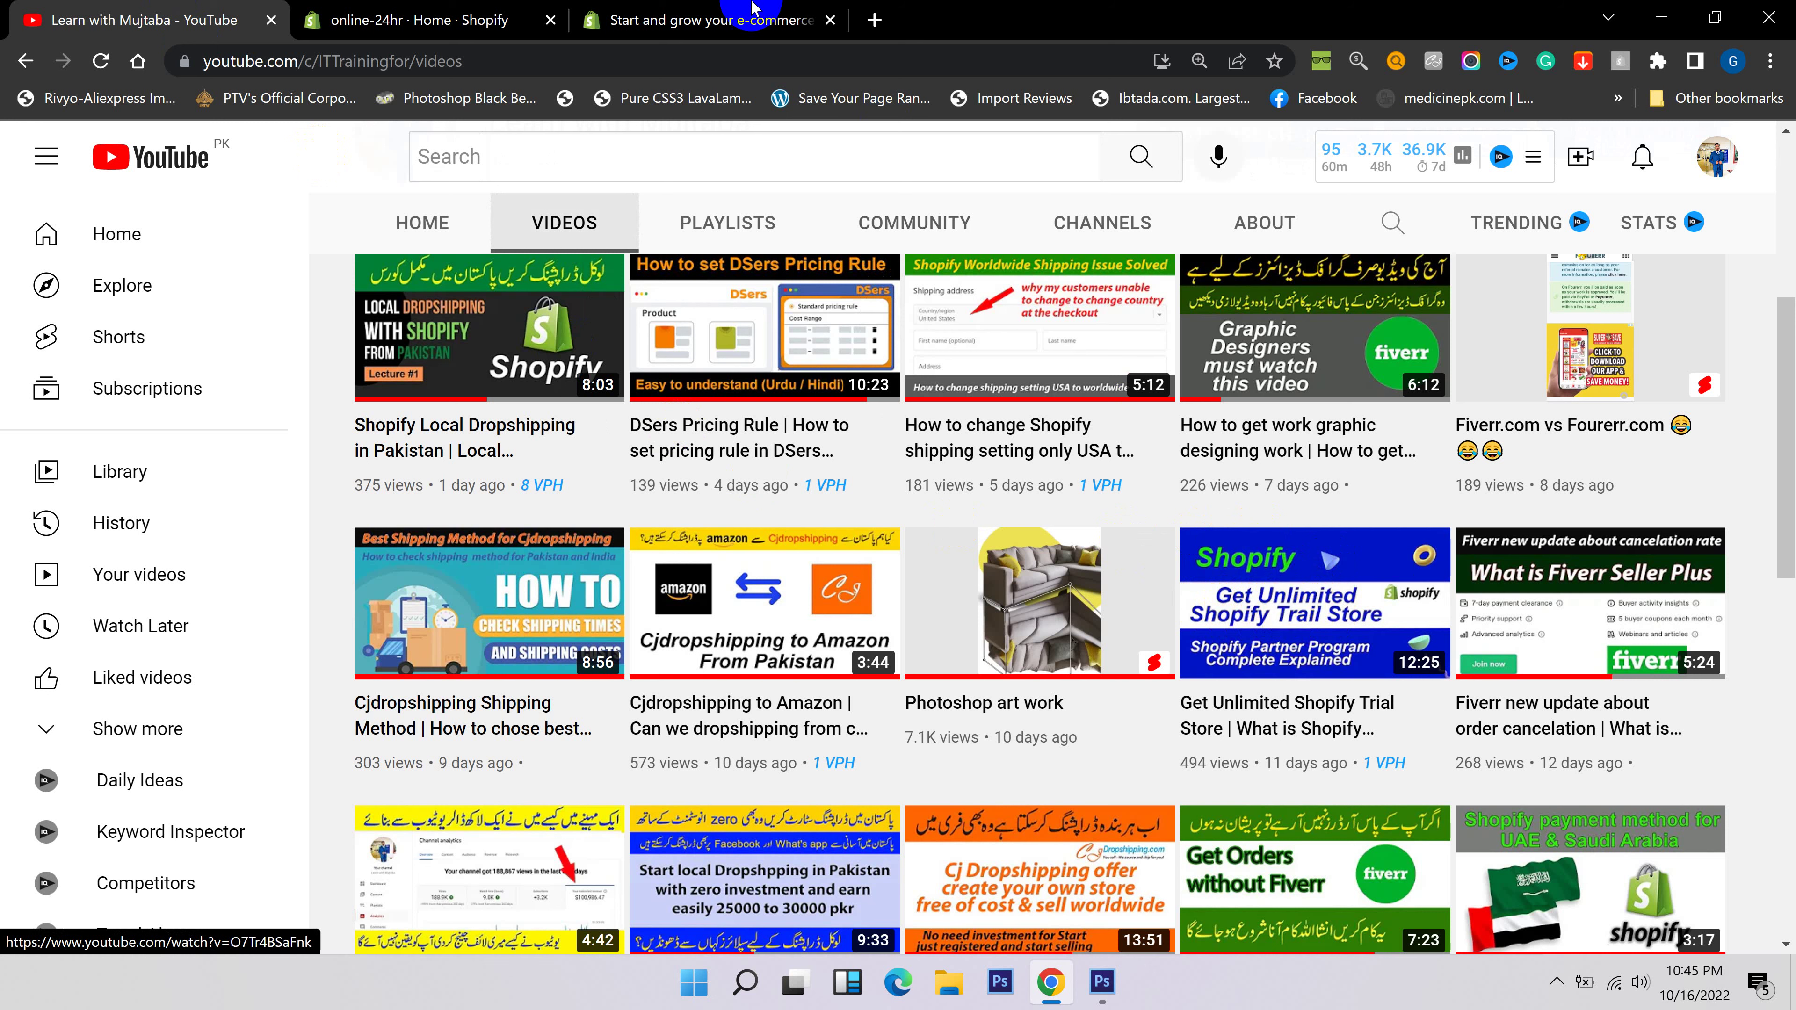
click(735, 14)
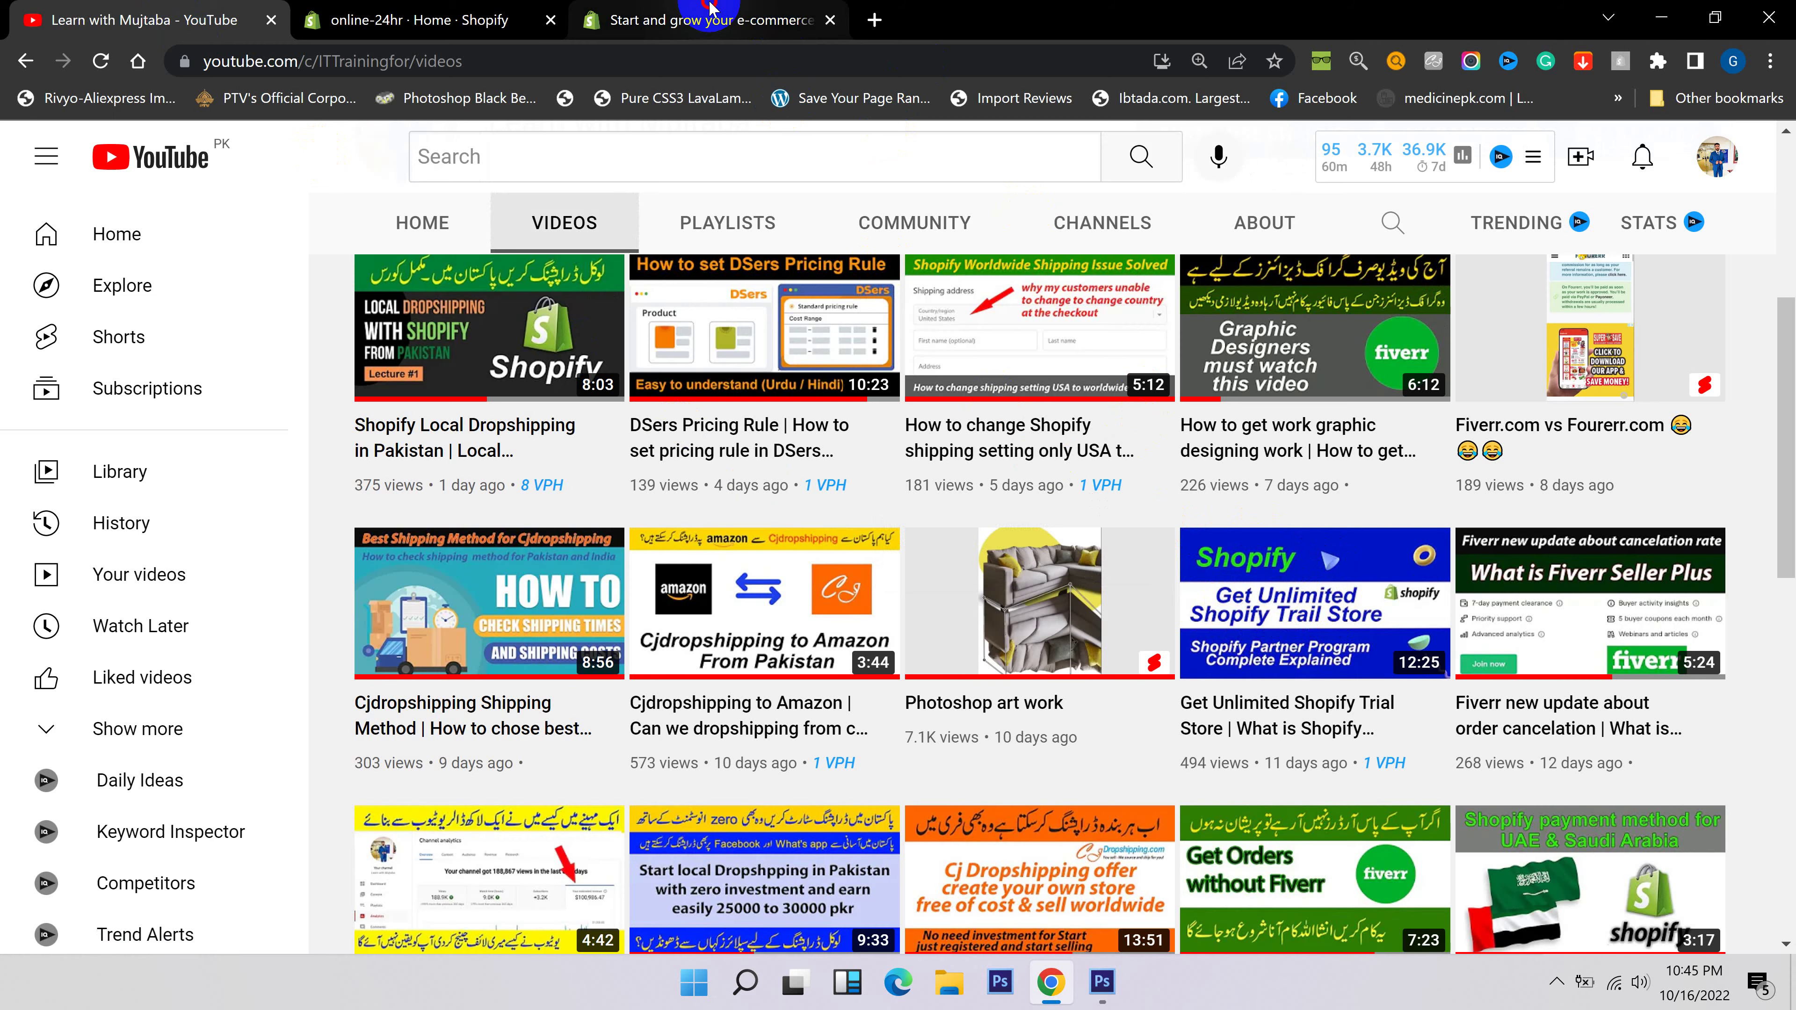
click(707, 20)
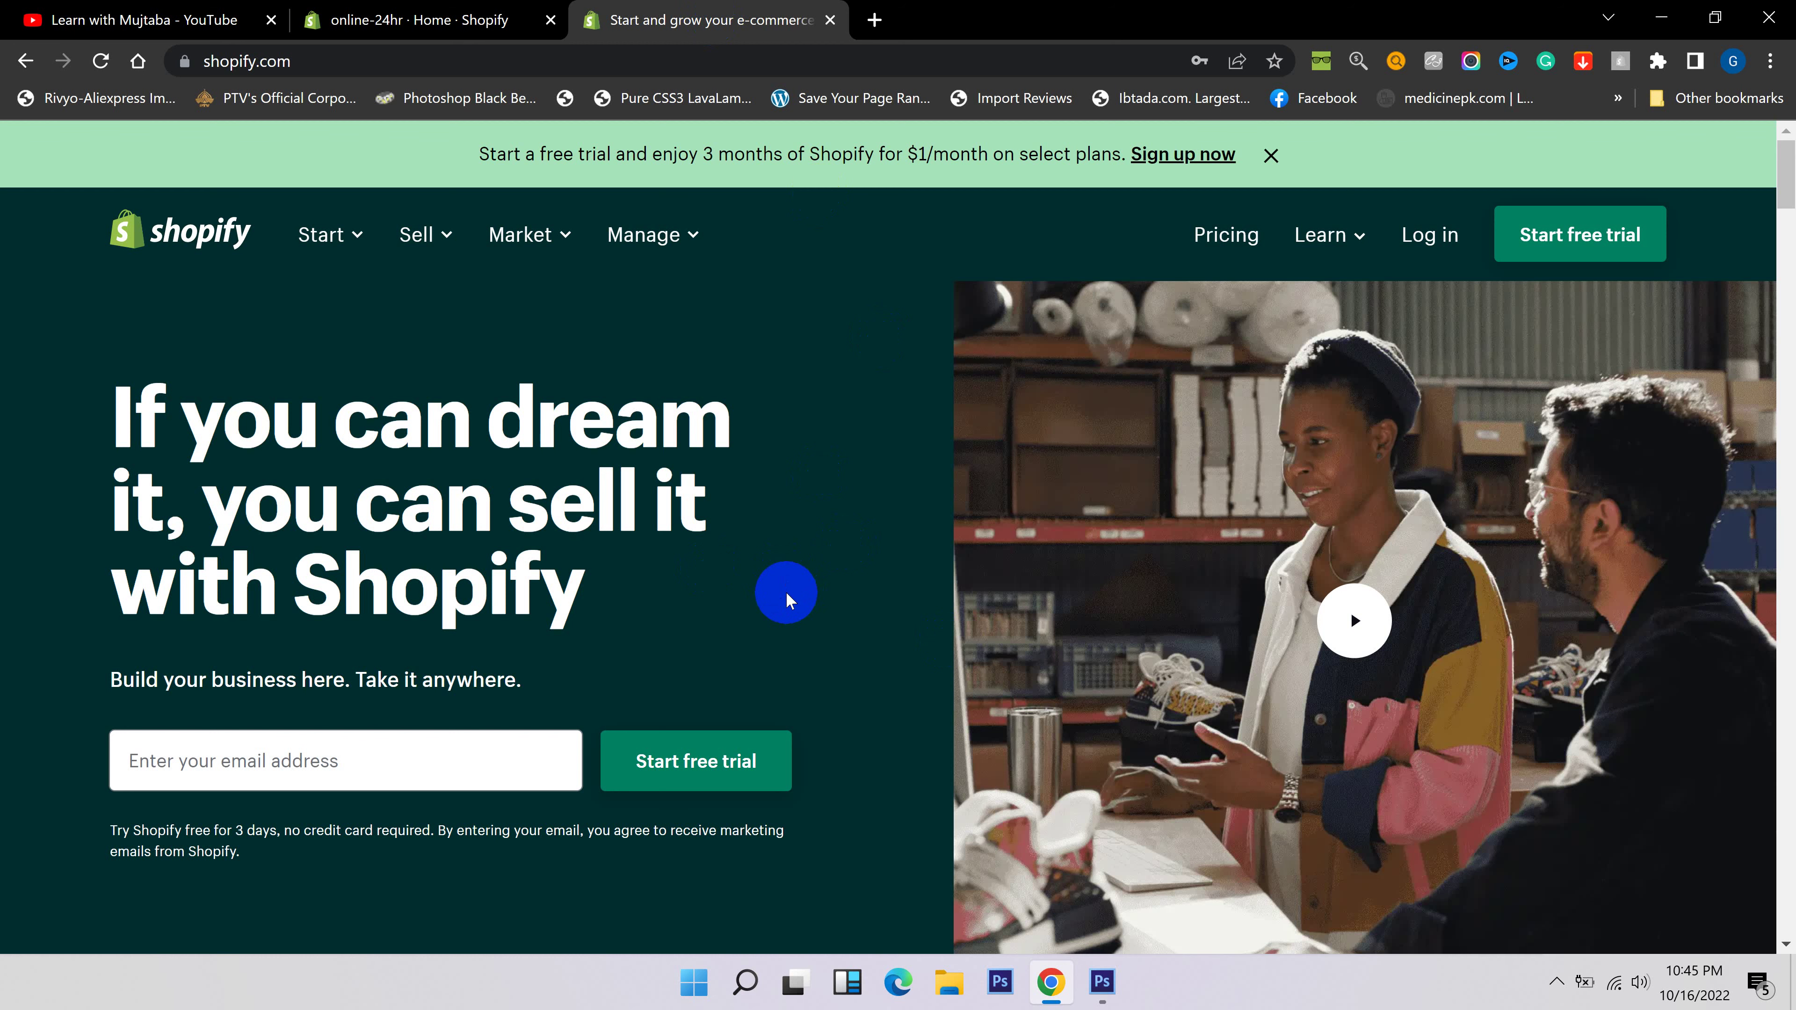
click(82, 17)
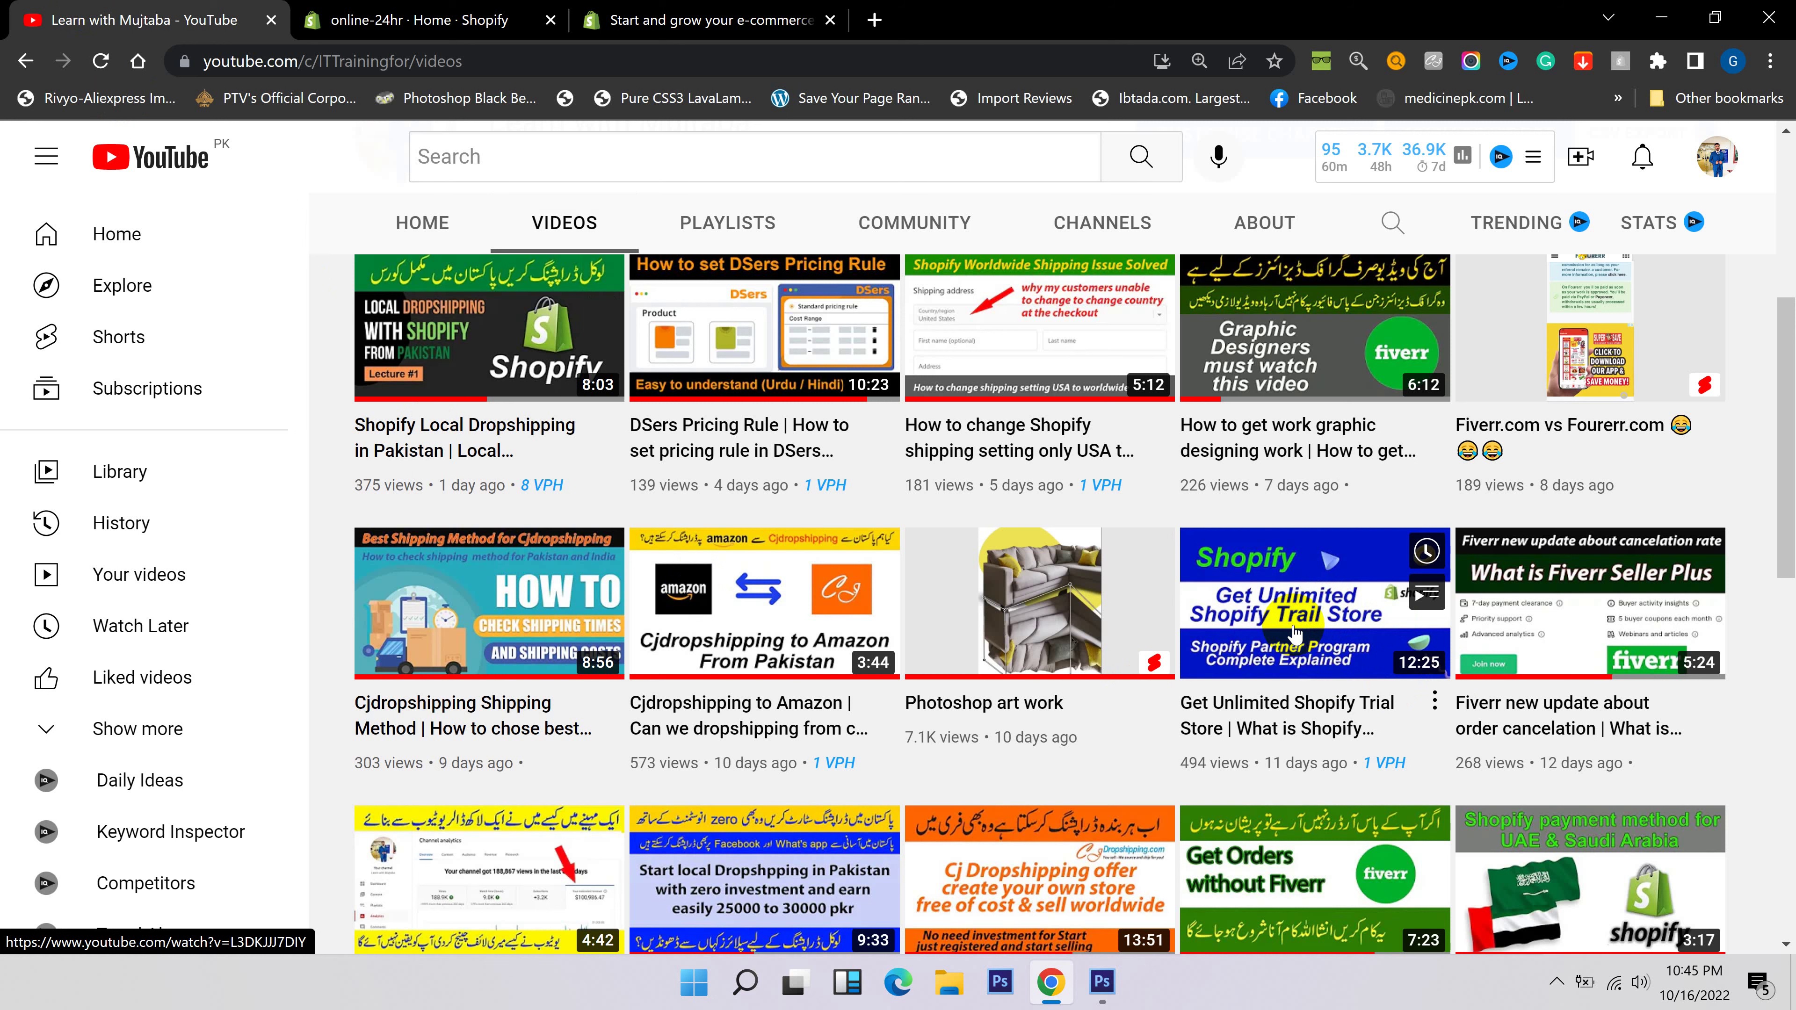
Return to the online-24hr store admin and open the Online Store themes page.
click(467, 20)
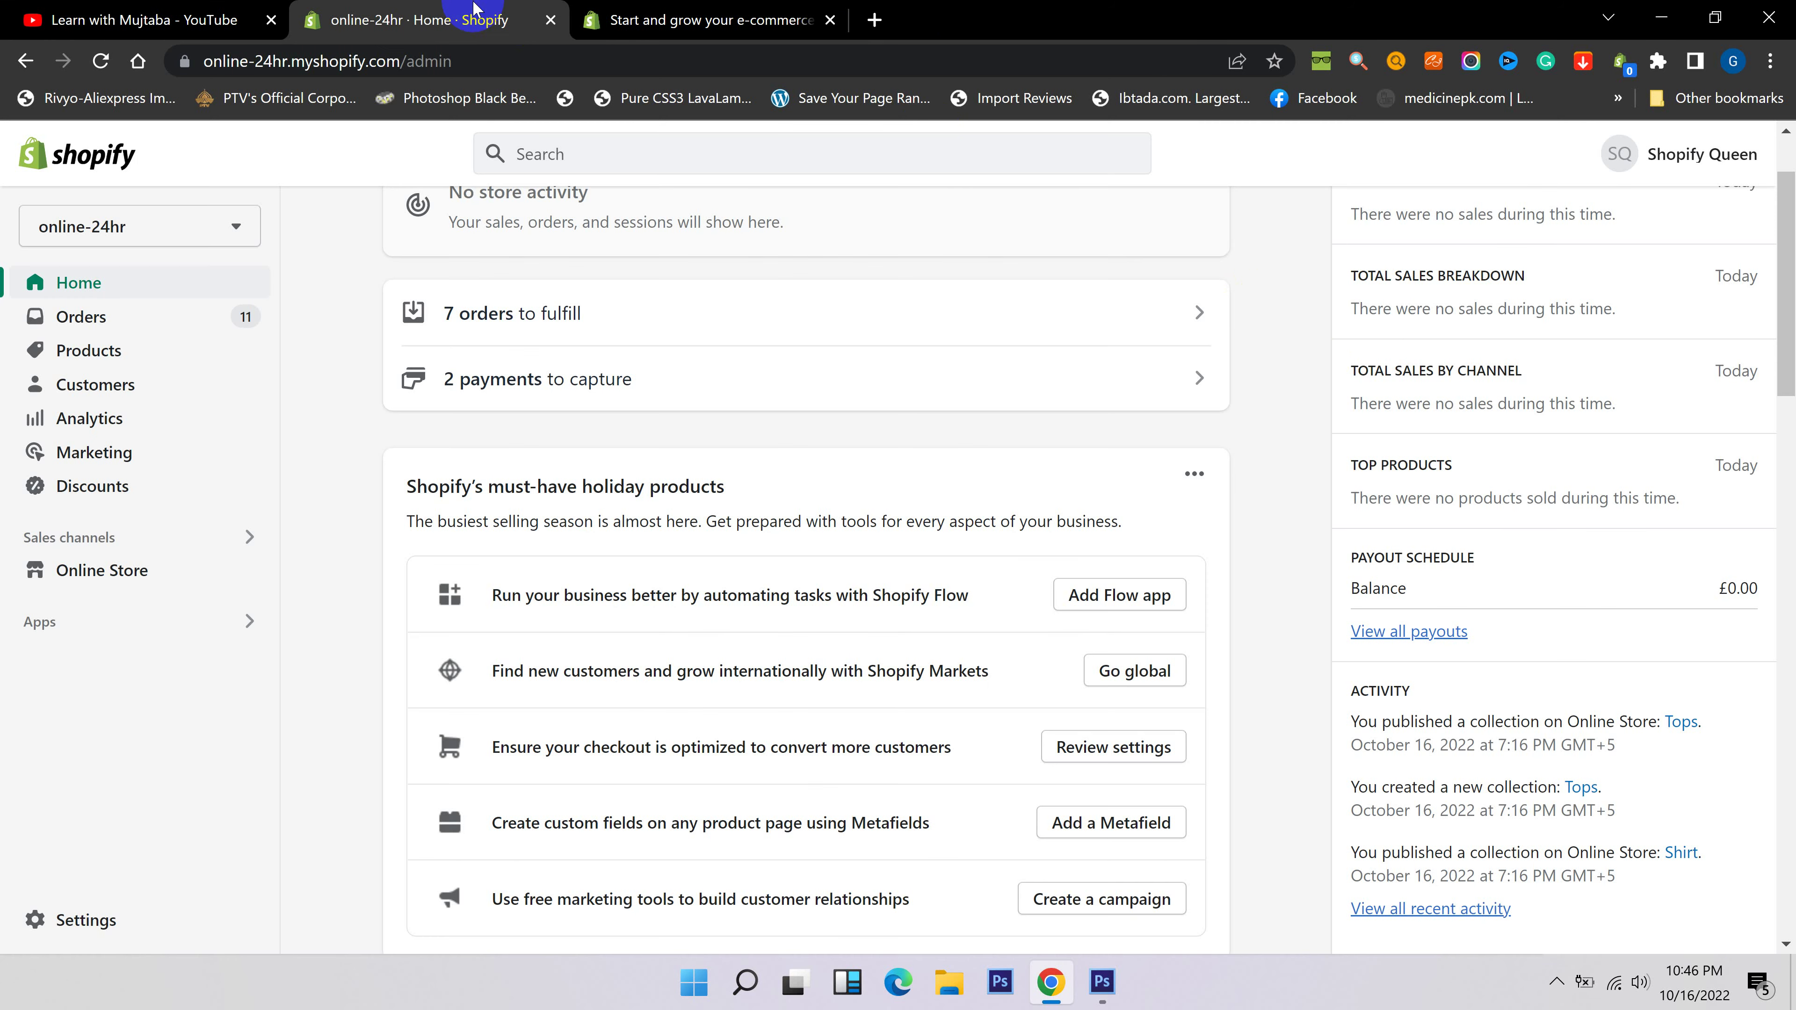
scroll(1230, 453, up, 2)
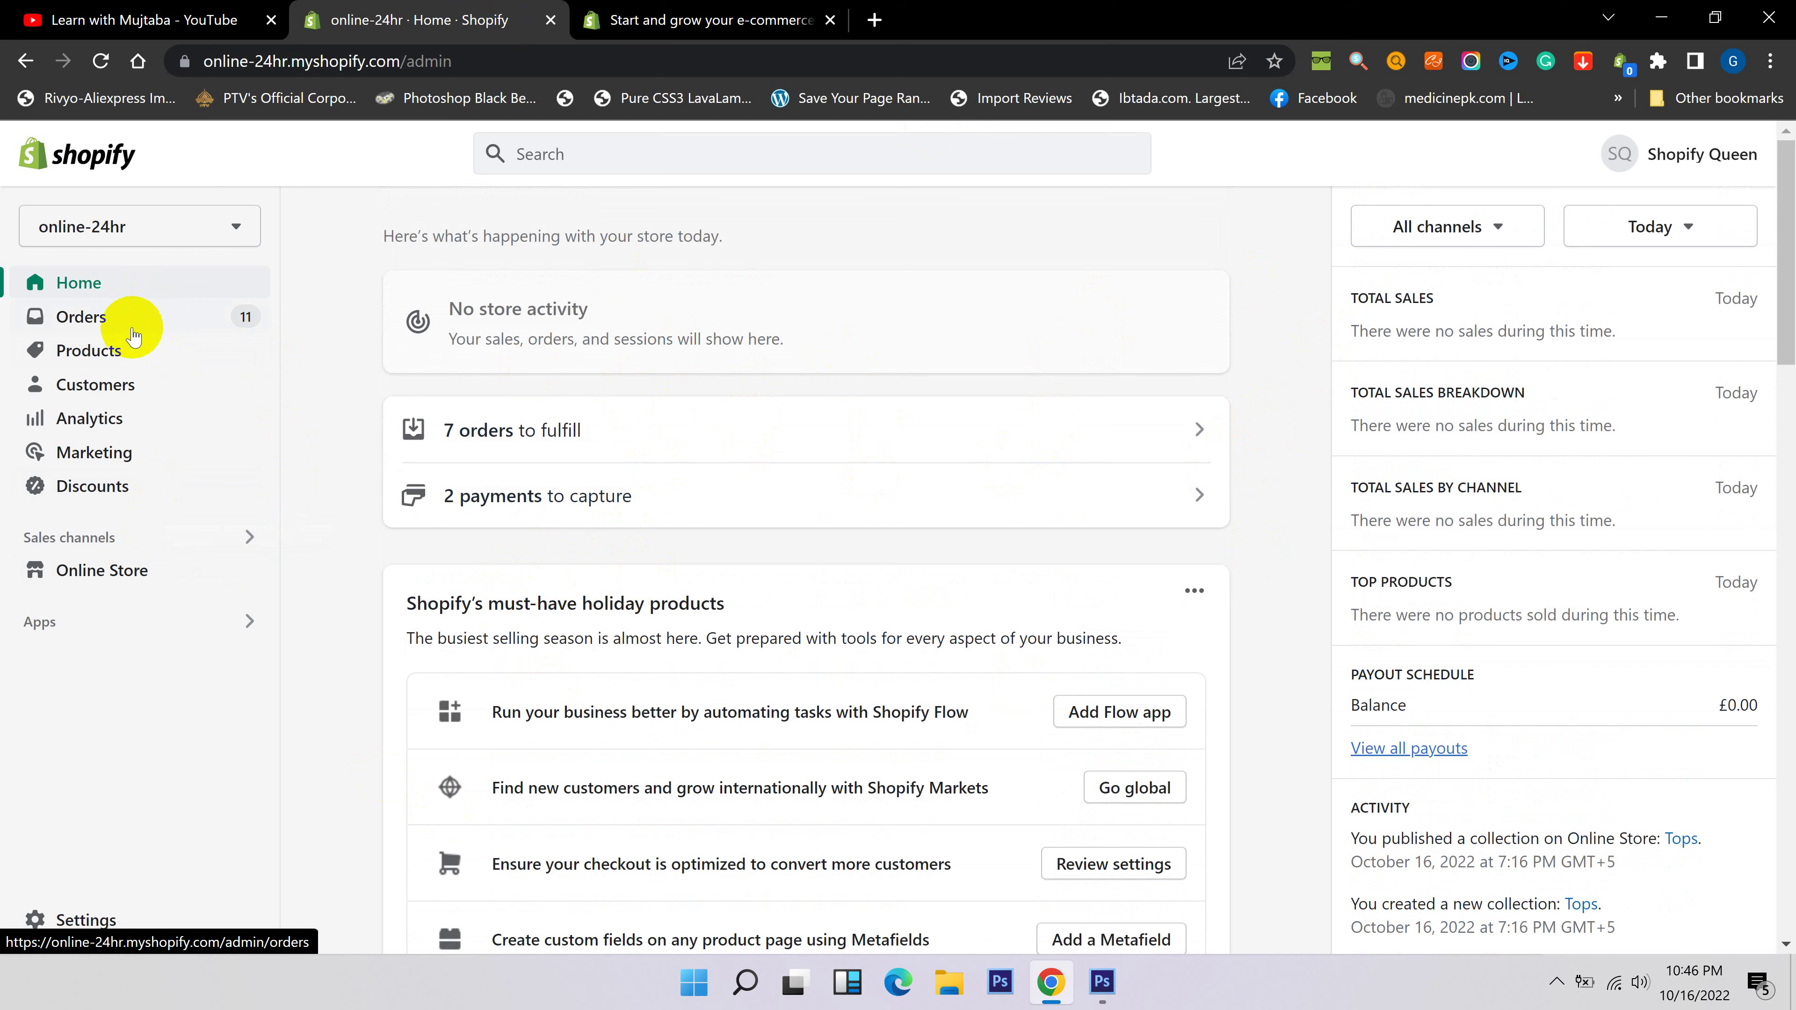
click(86, 316)
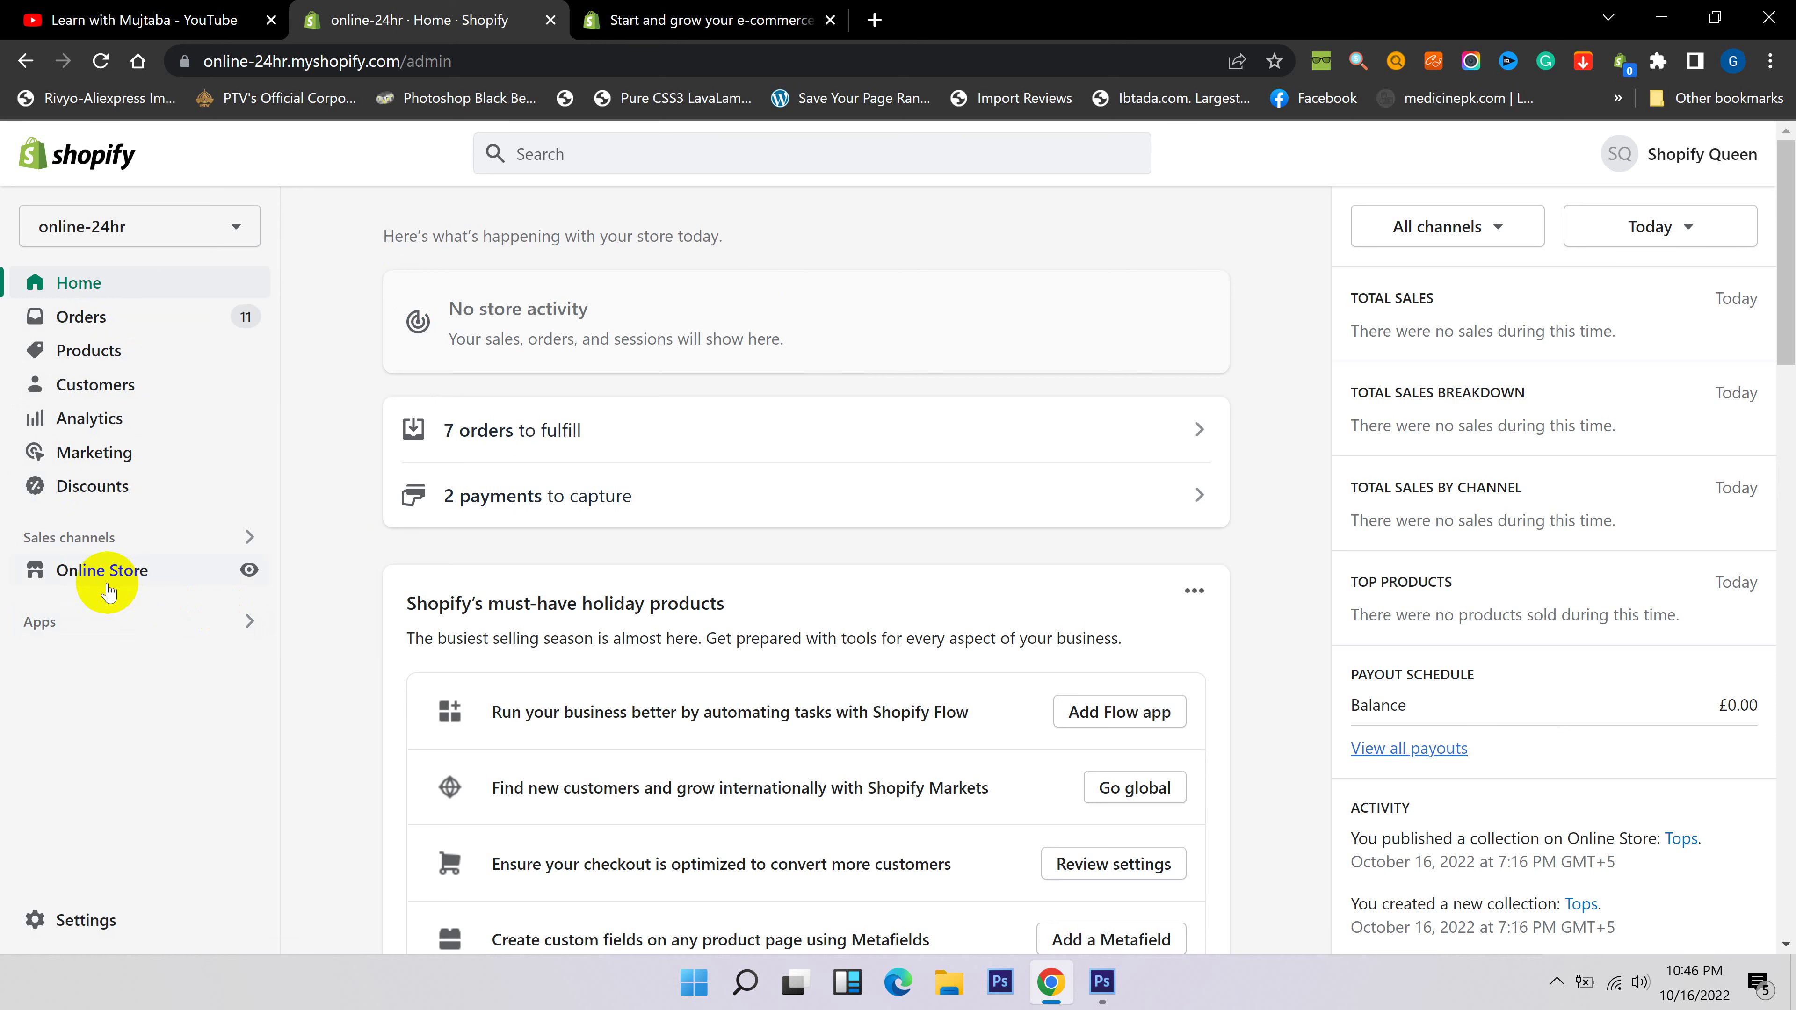
click(113, 580)
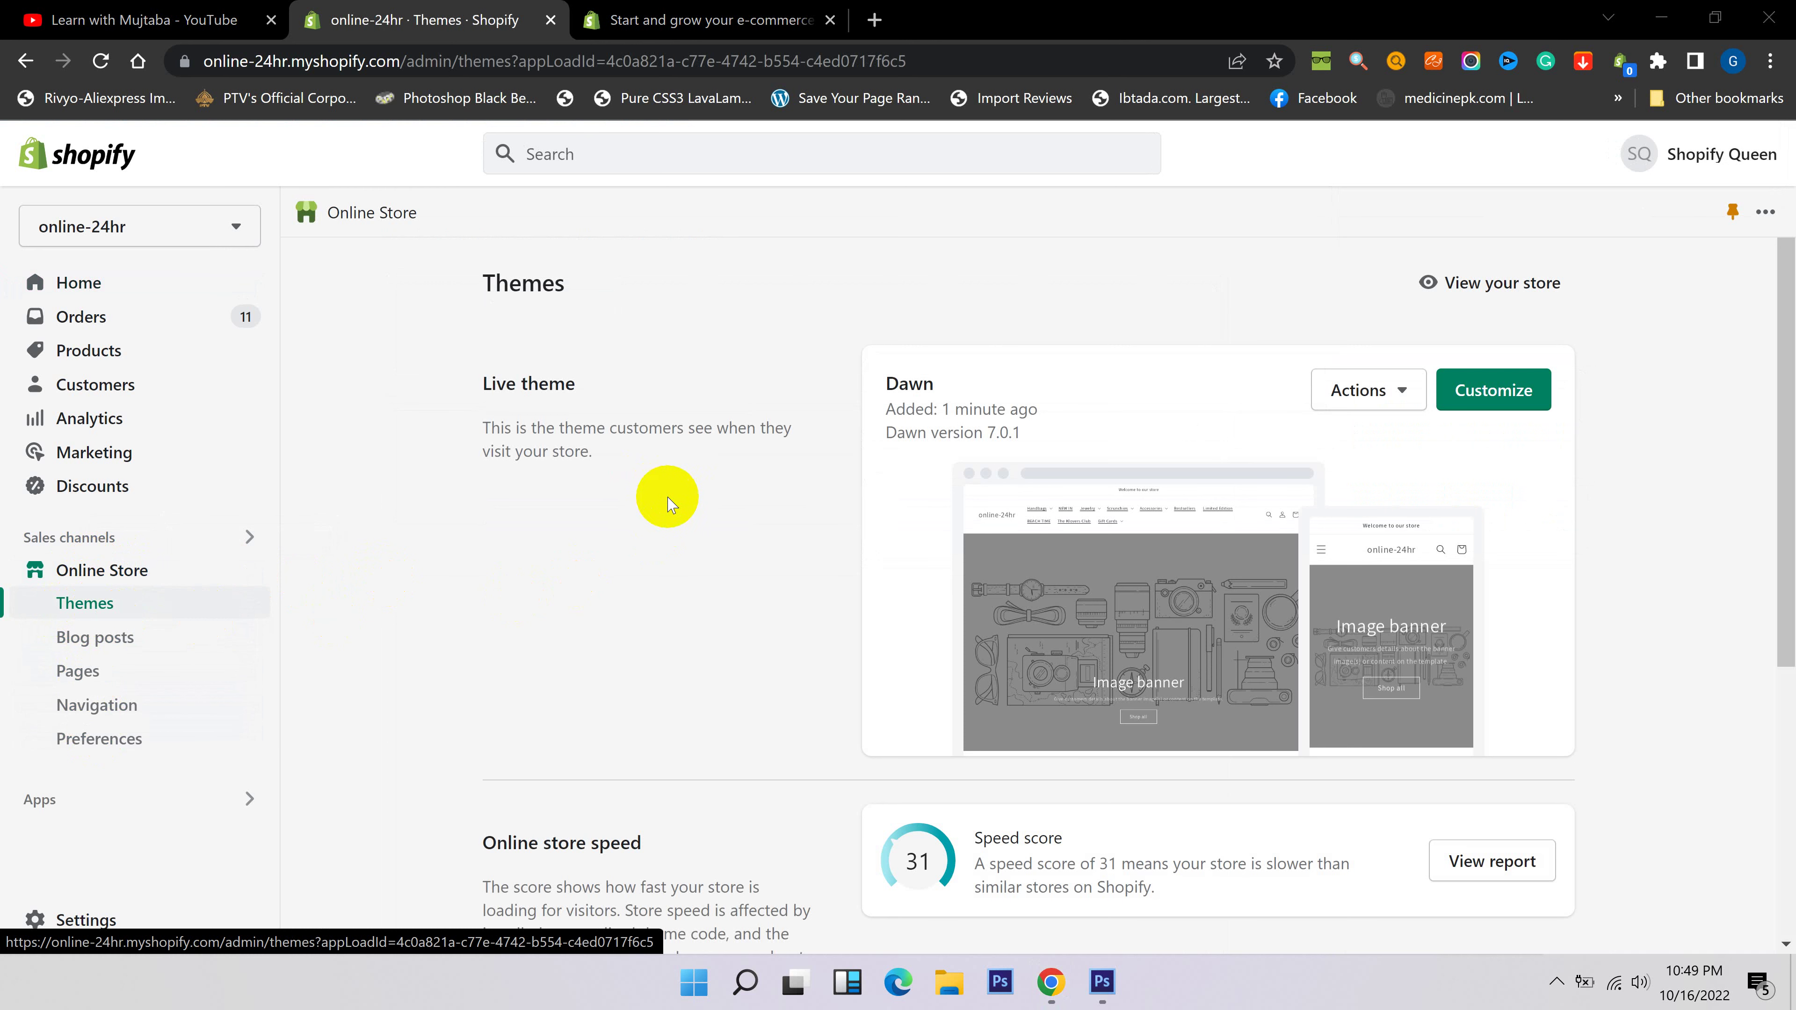
Examine the live theme's name and look through the store speed and theme library sections.
drag(483, 383, 761, 386)
click(878, 378)
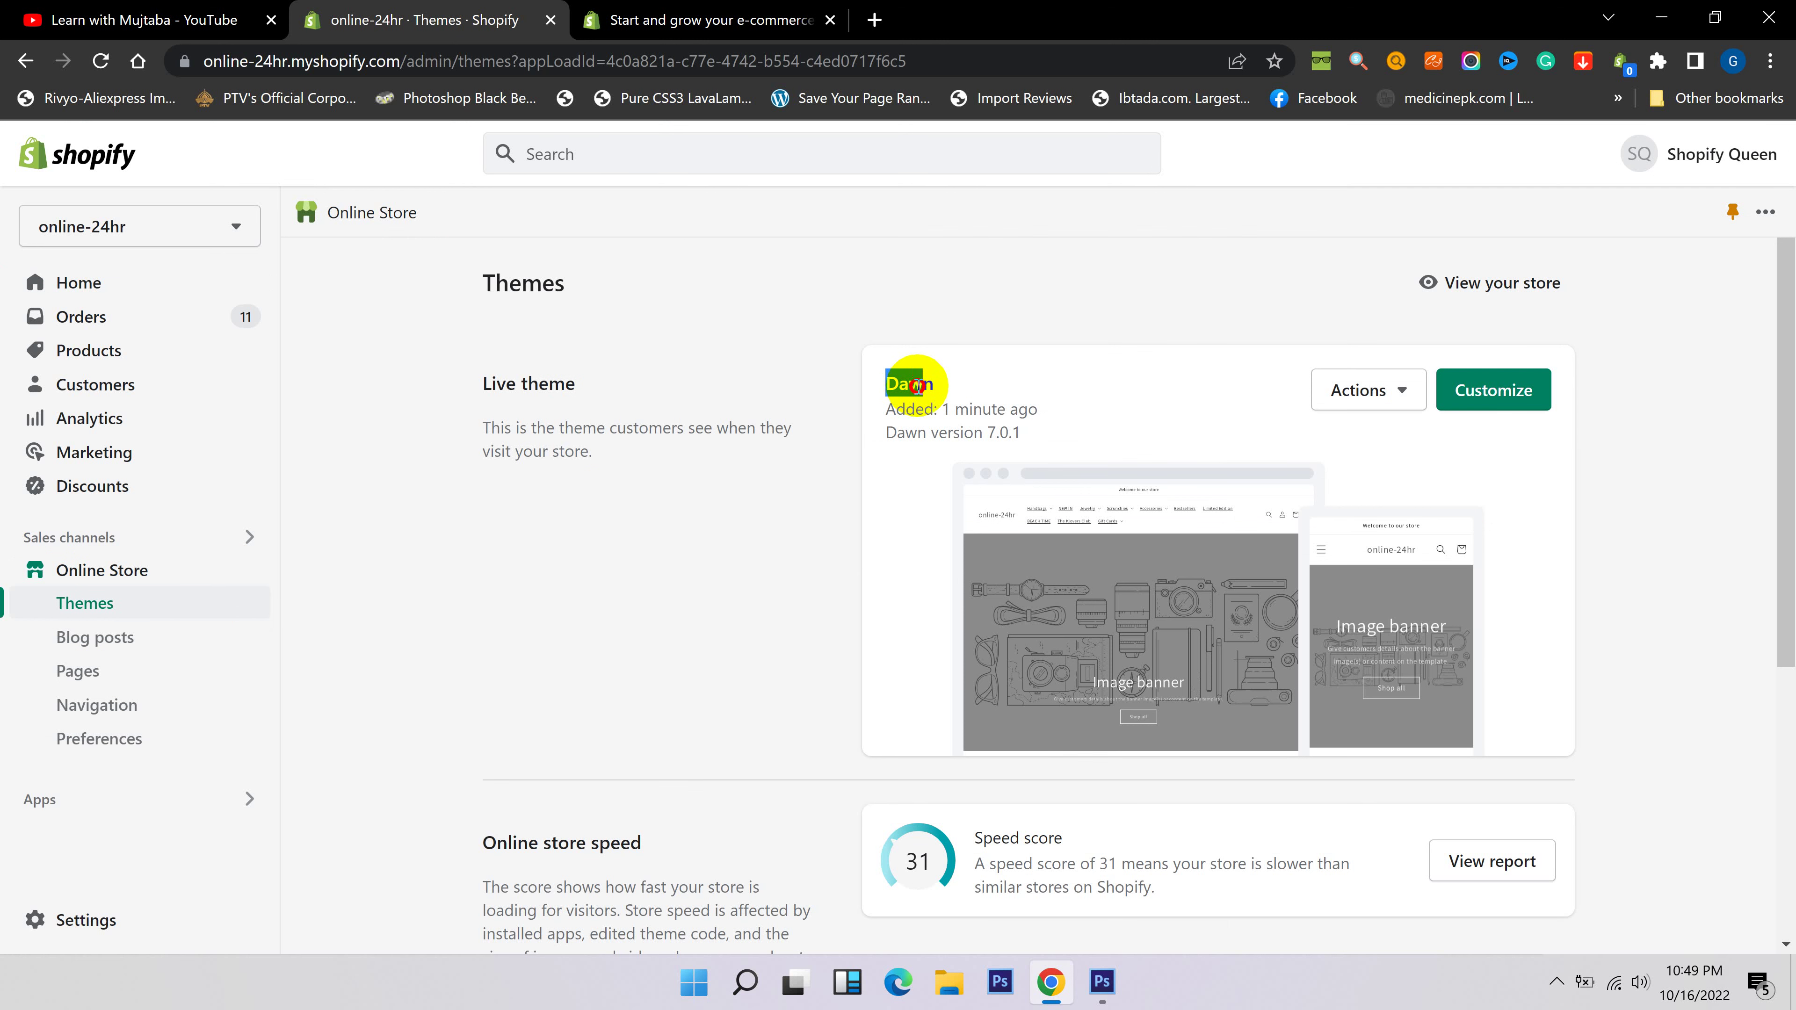
drag(935, 382, 867, 382)
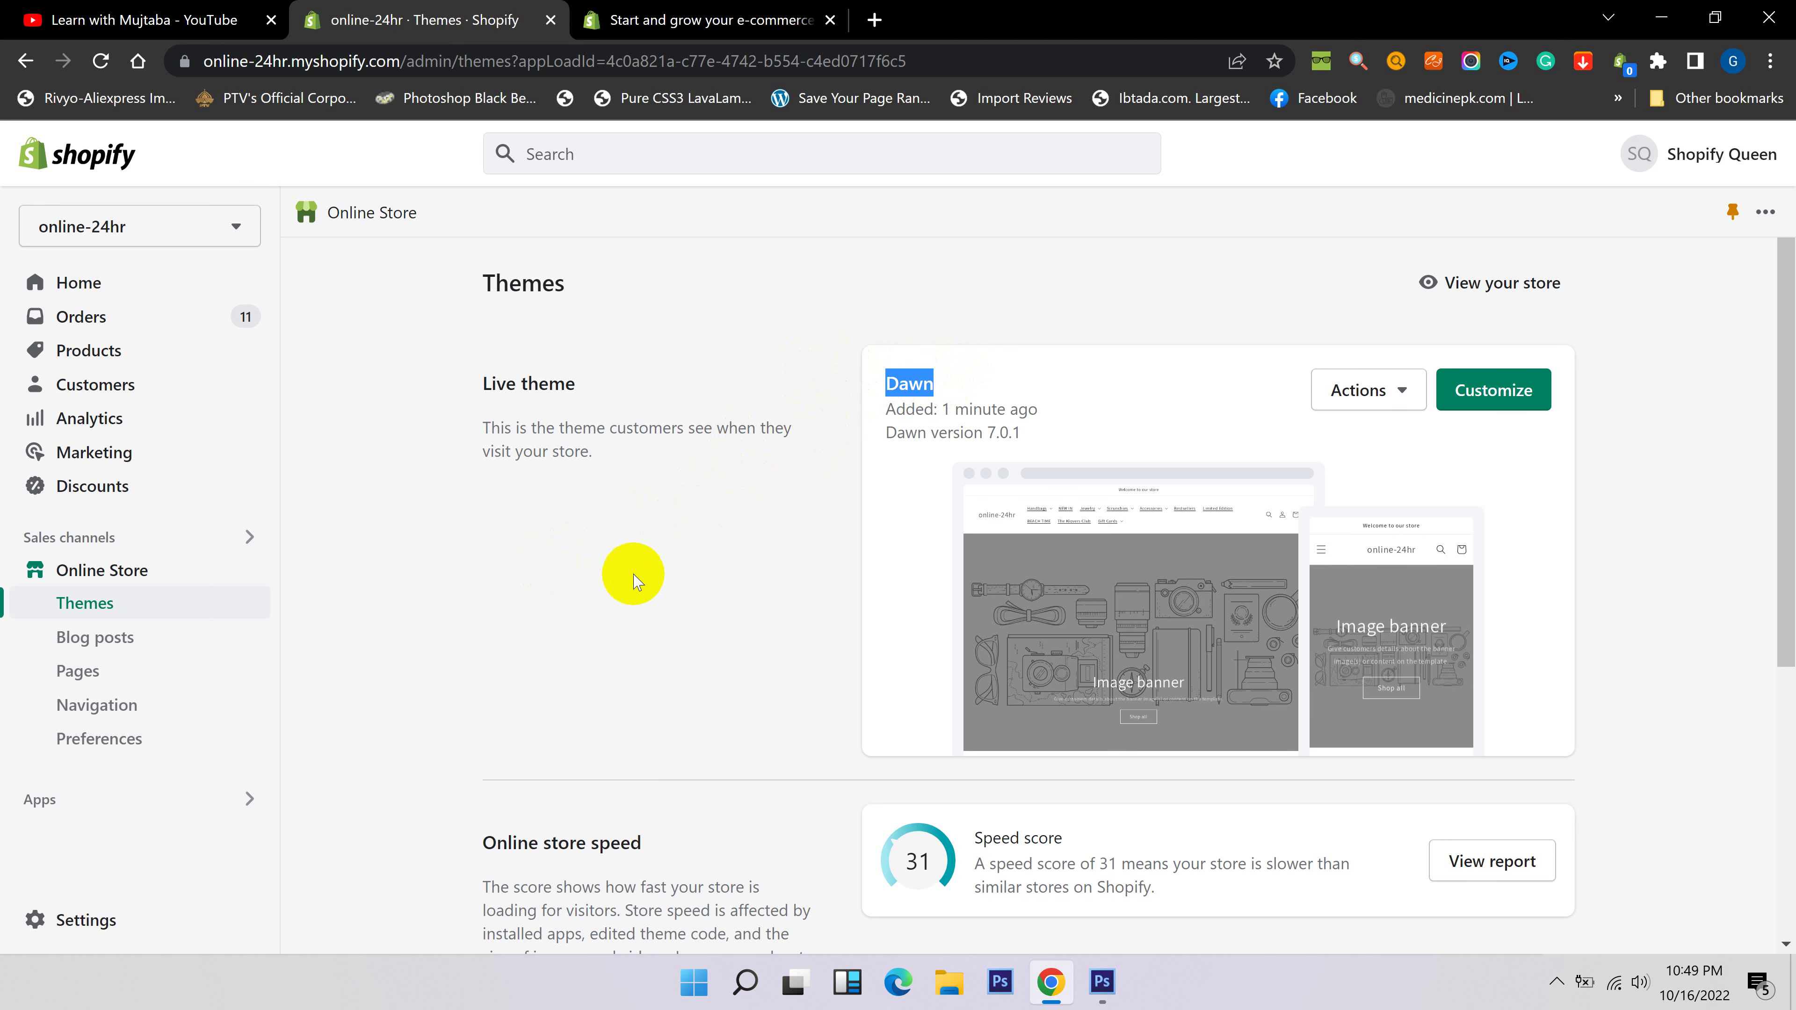
scroll(644, 584, down, 1)
scroll(643, 584, down, 3)
scroll(749, 550, up, 2)
scroll(713, 533, down, 5)
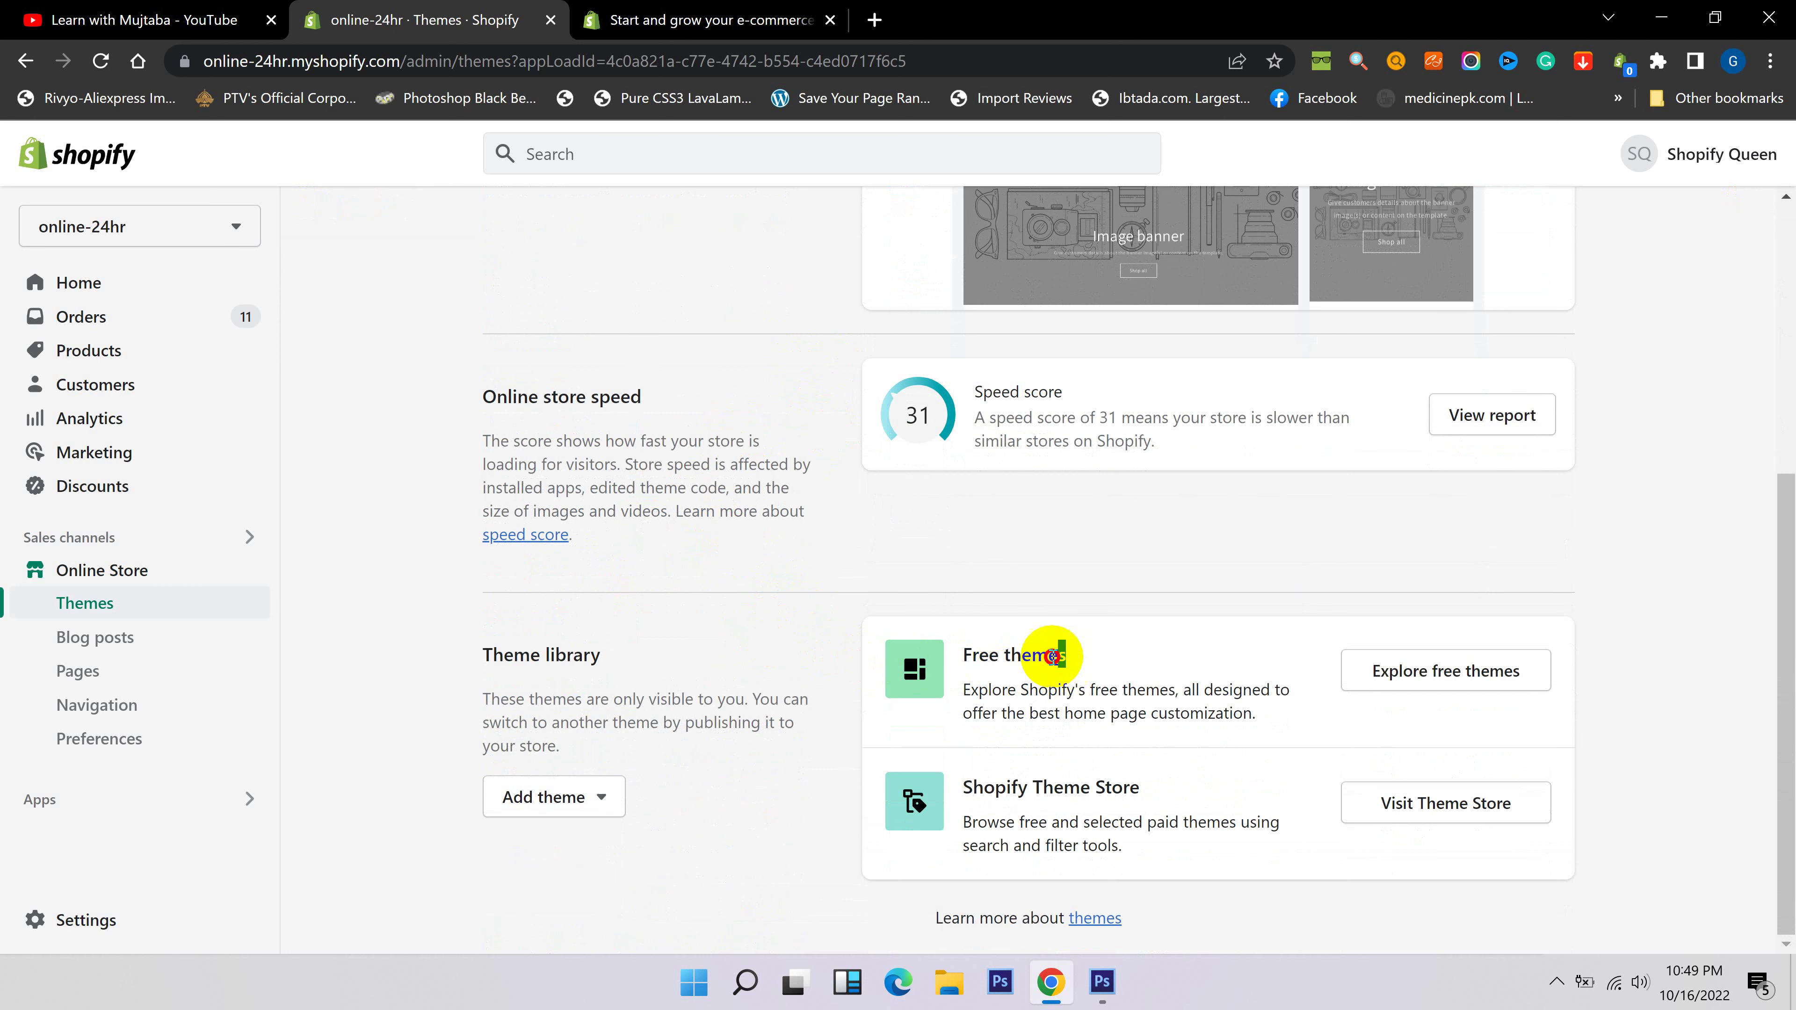
Open Shopify's free themes collection from the theme library and browse the available themes.
drag(1057, 652, 948, 652)
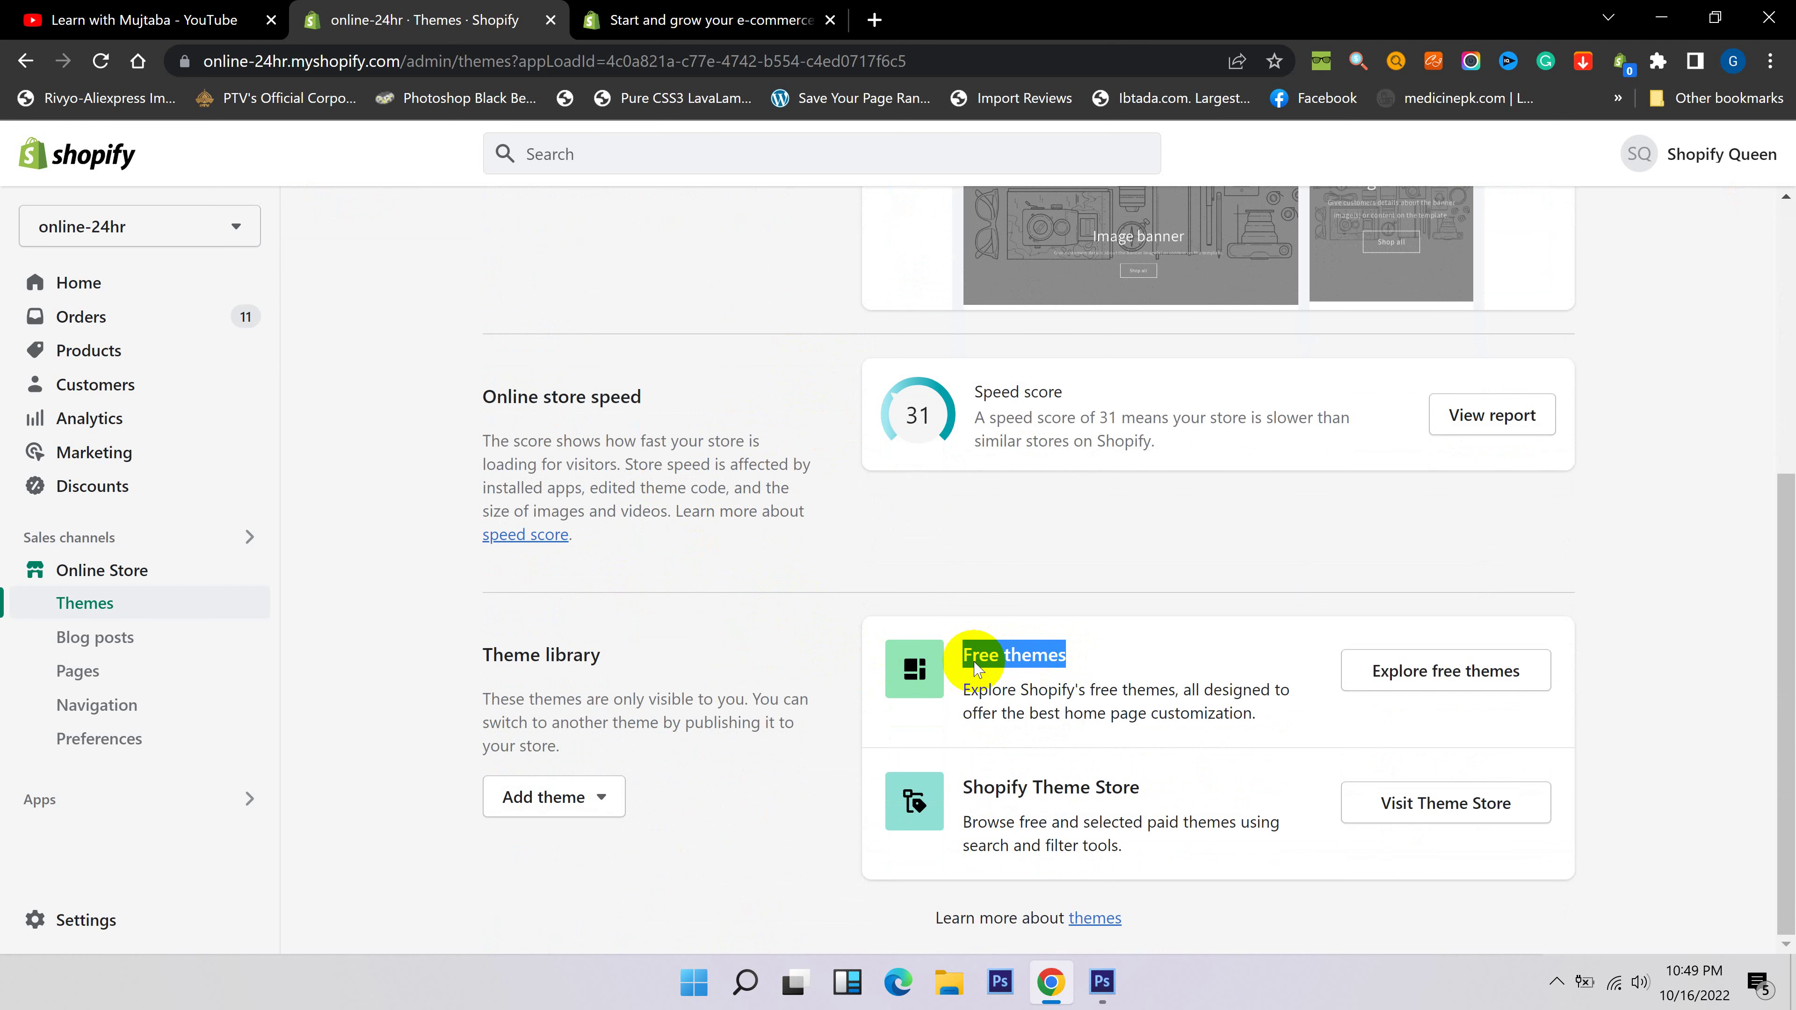
click(1416, 679)
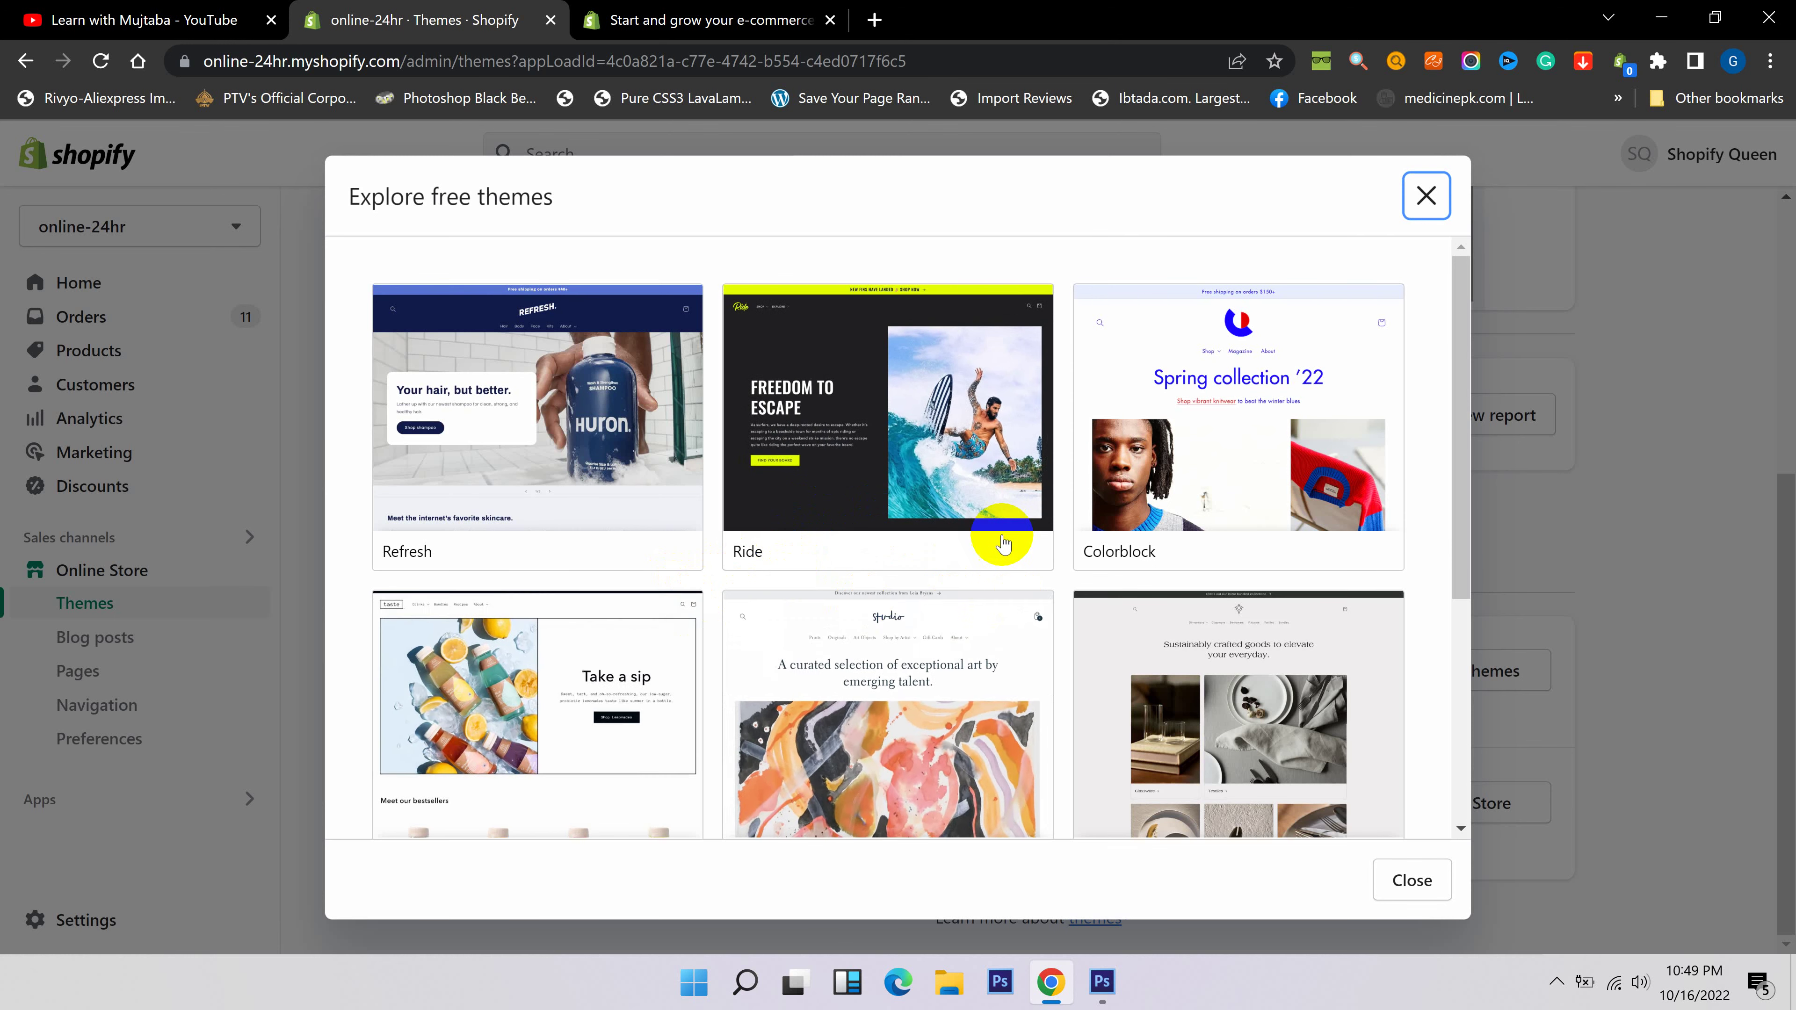
click(765, 500)
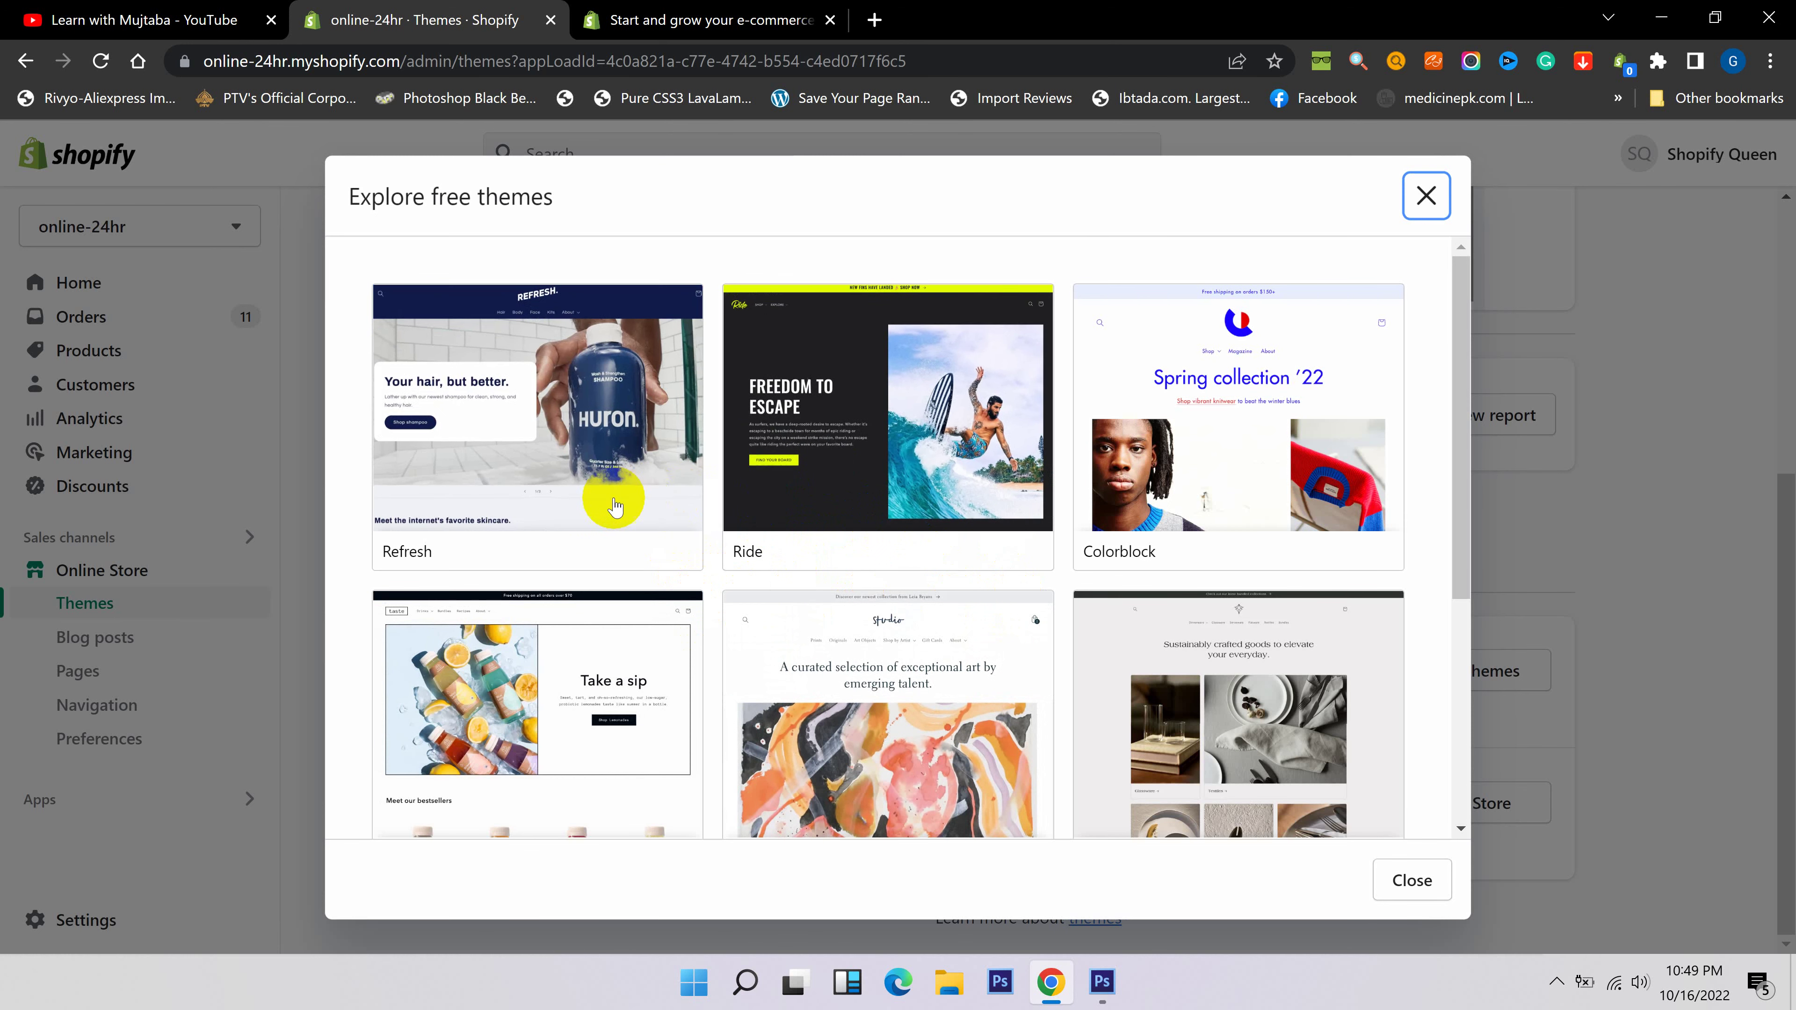
scroll(735, 610, down, 6)
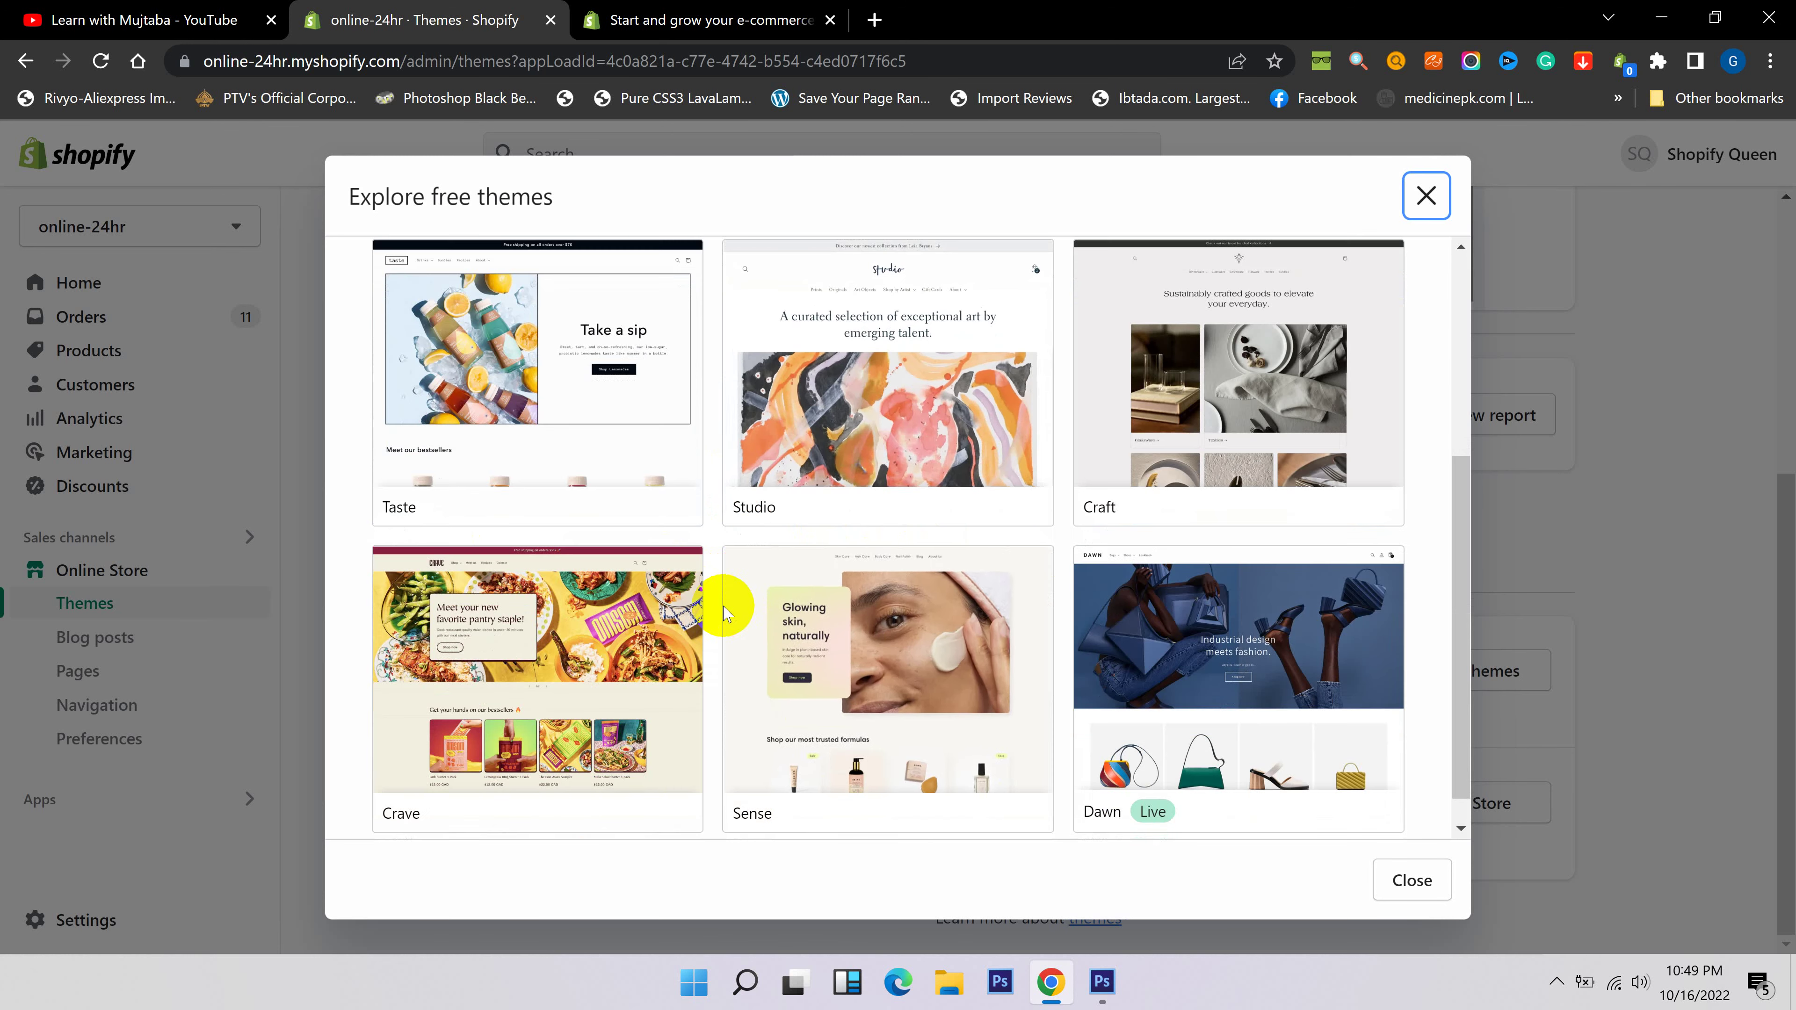
scroll(877, 579, up, 5)
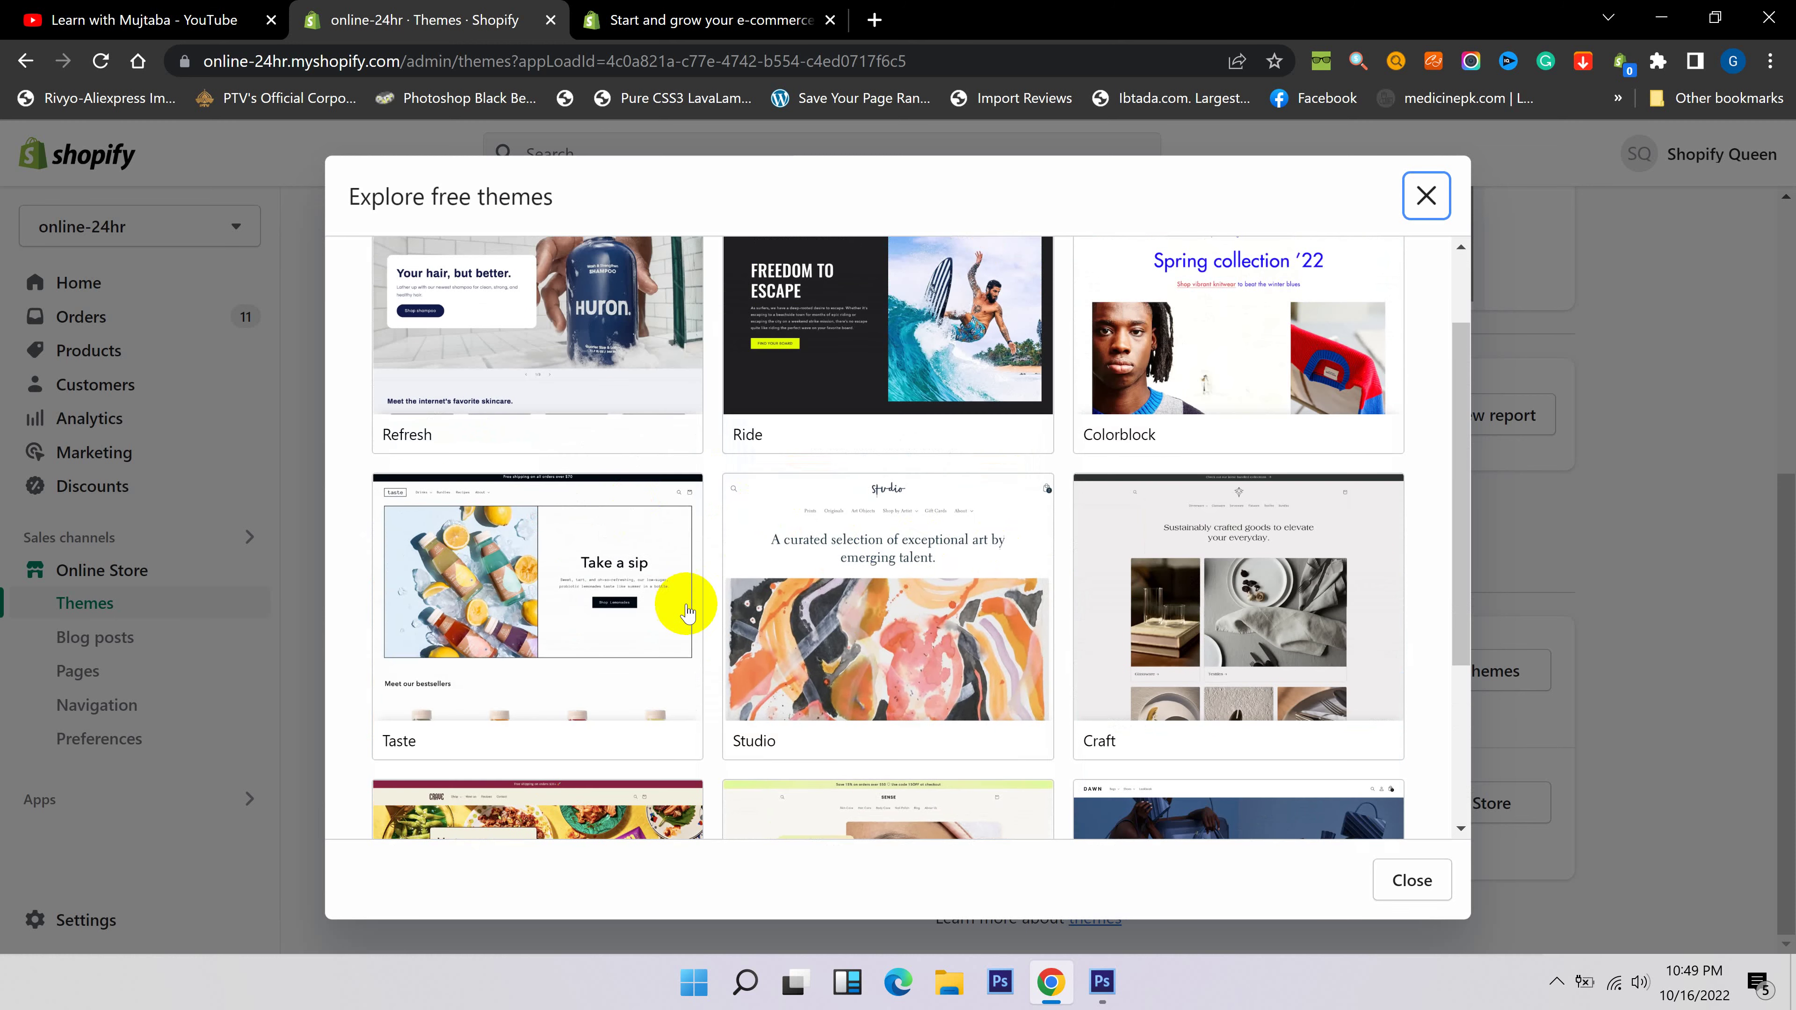
scroll(700, 580, up, 2)
Add the free Refresh theme to the store's theme library.
click(531, 455)
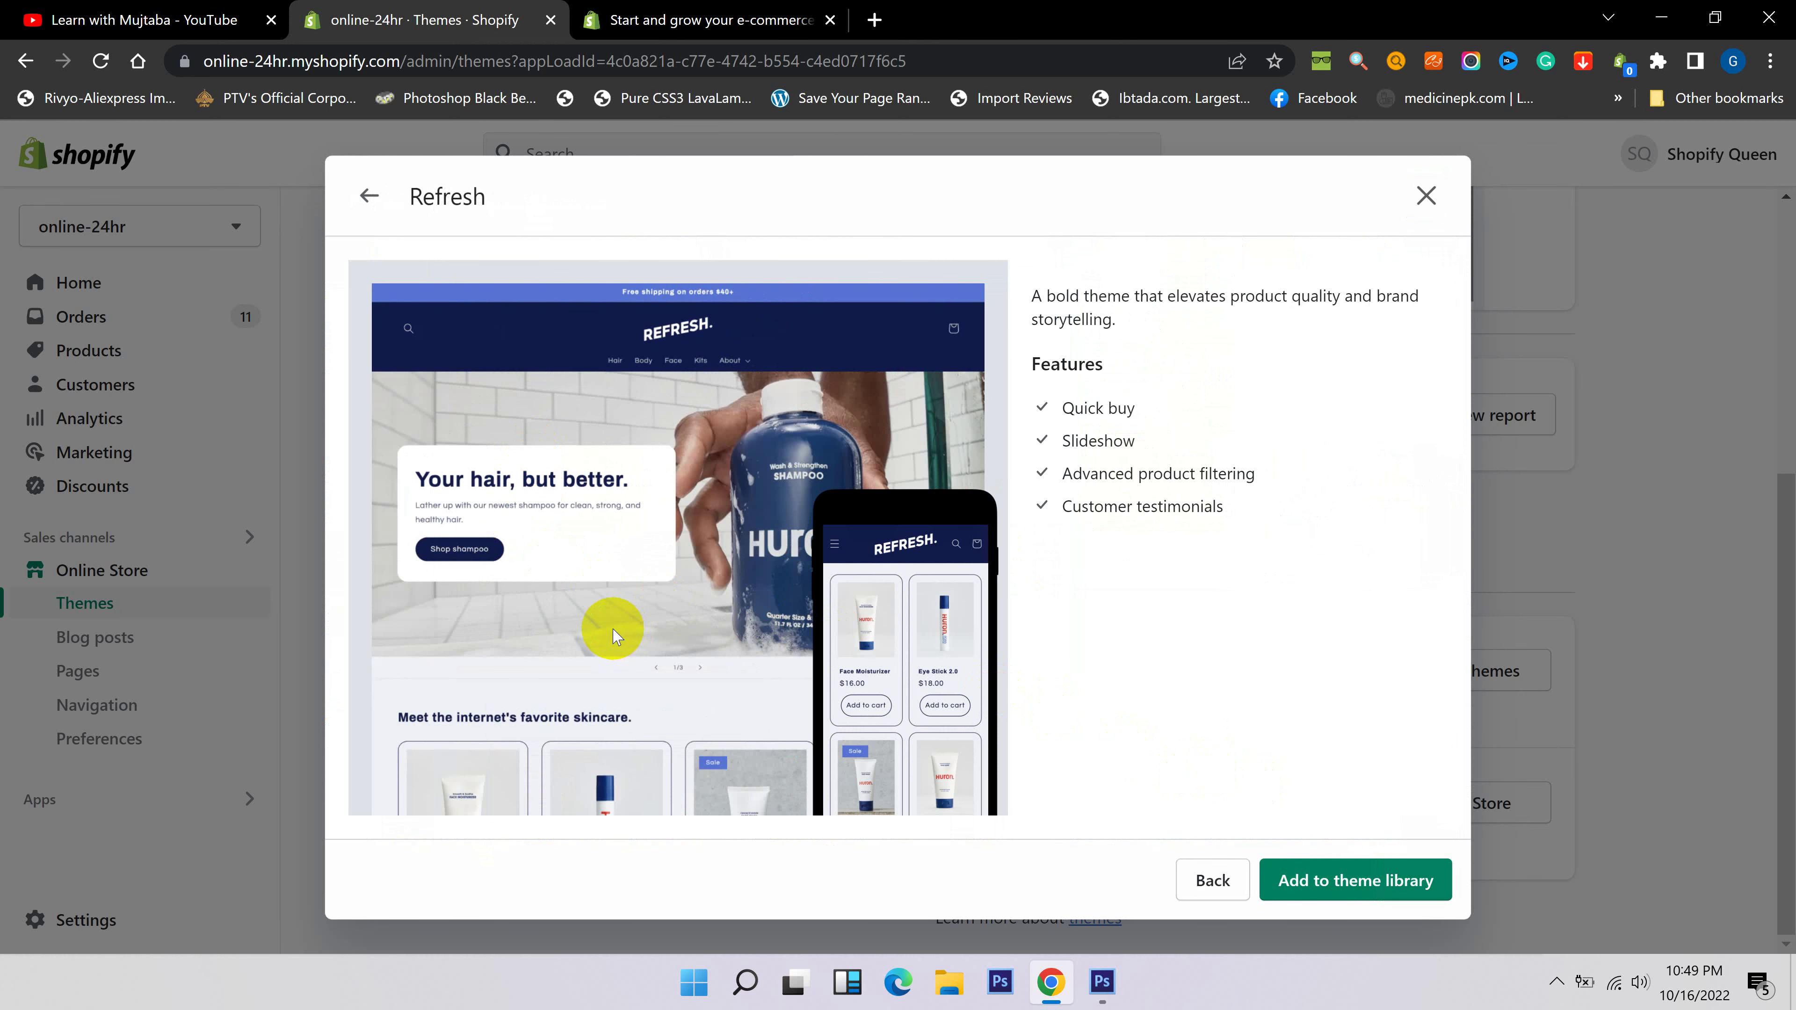
click(1337, 880)
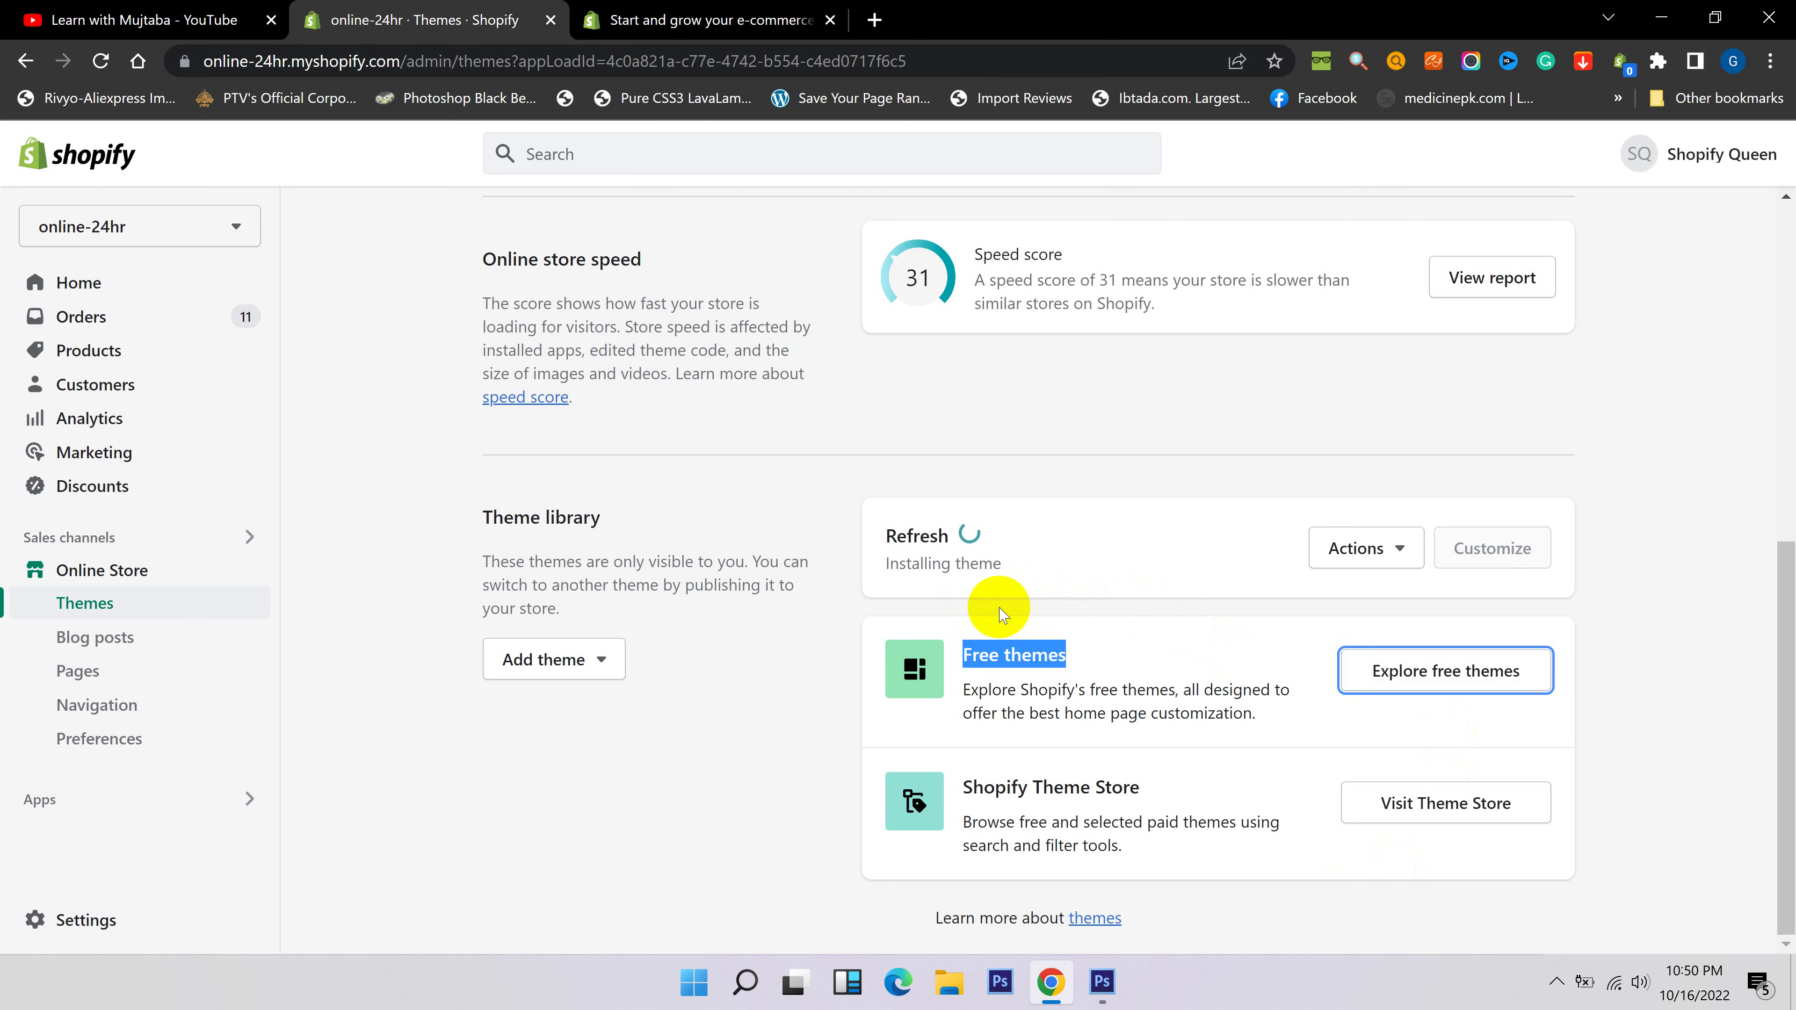
click(888, 556)
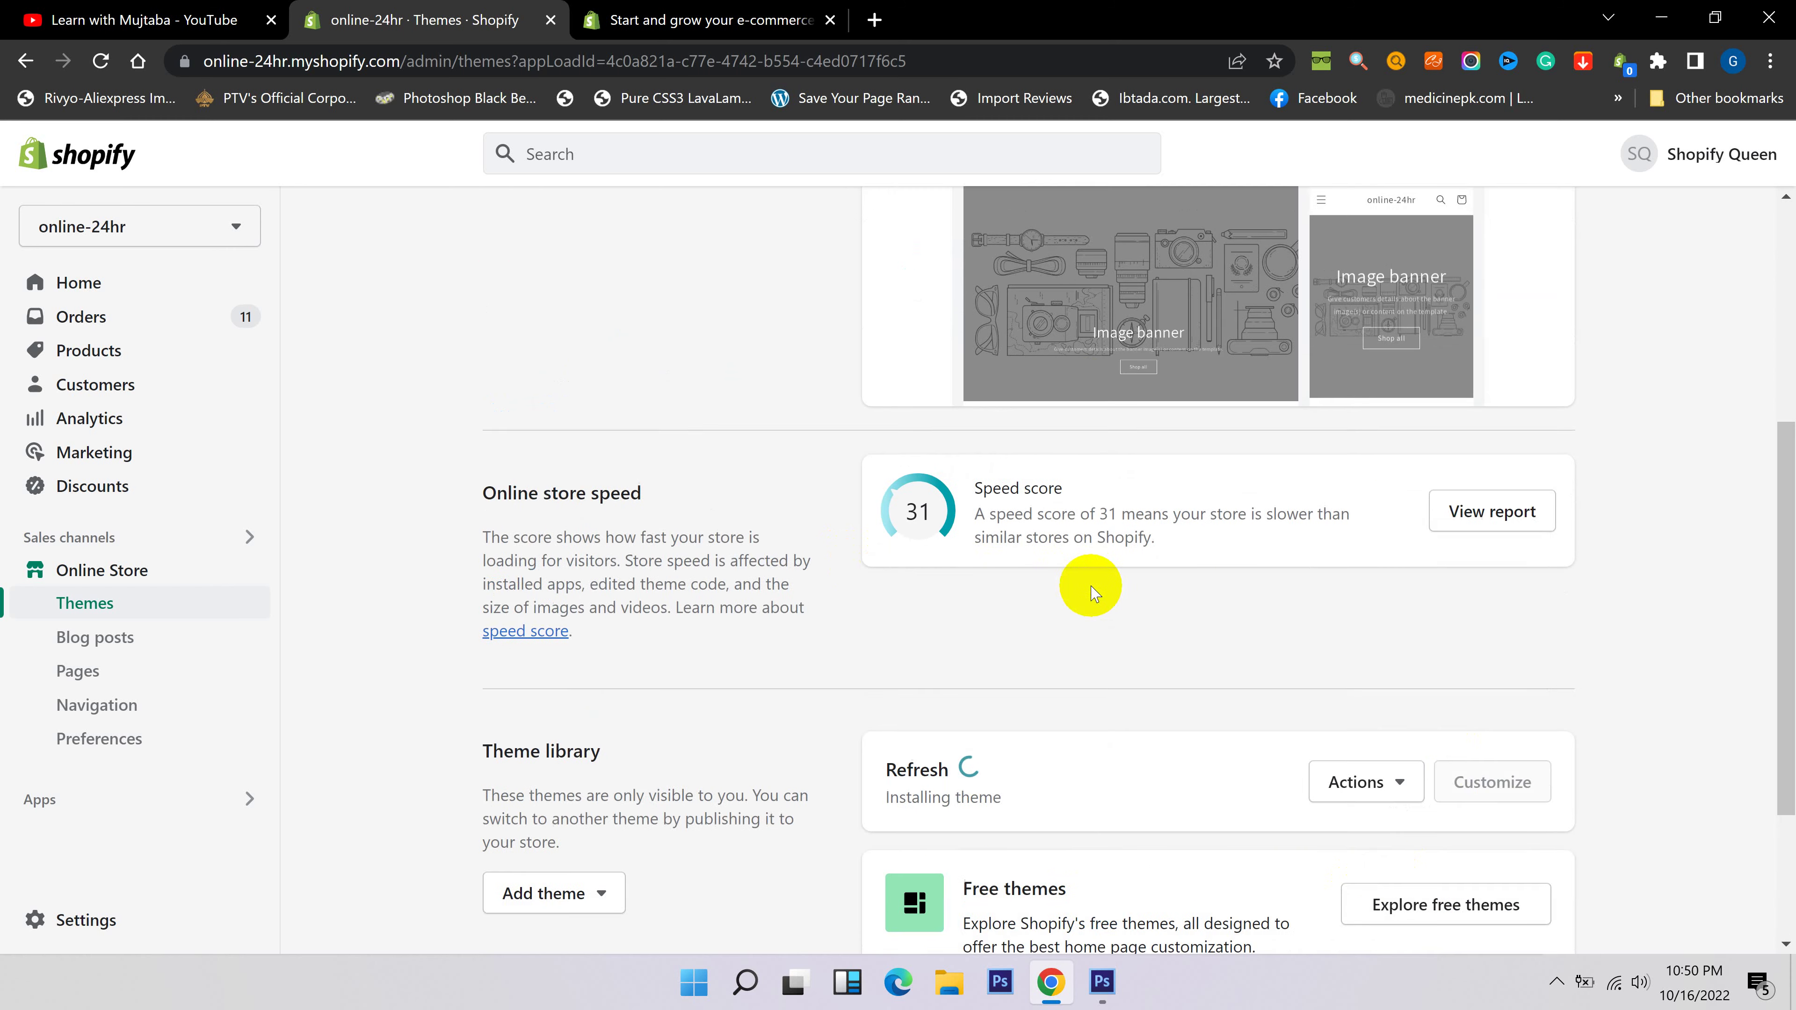
View the storefront with the live Dawn theme and look through its home page down to the footer.
scroll(1082, 590, up, 4)
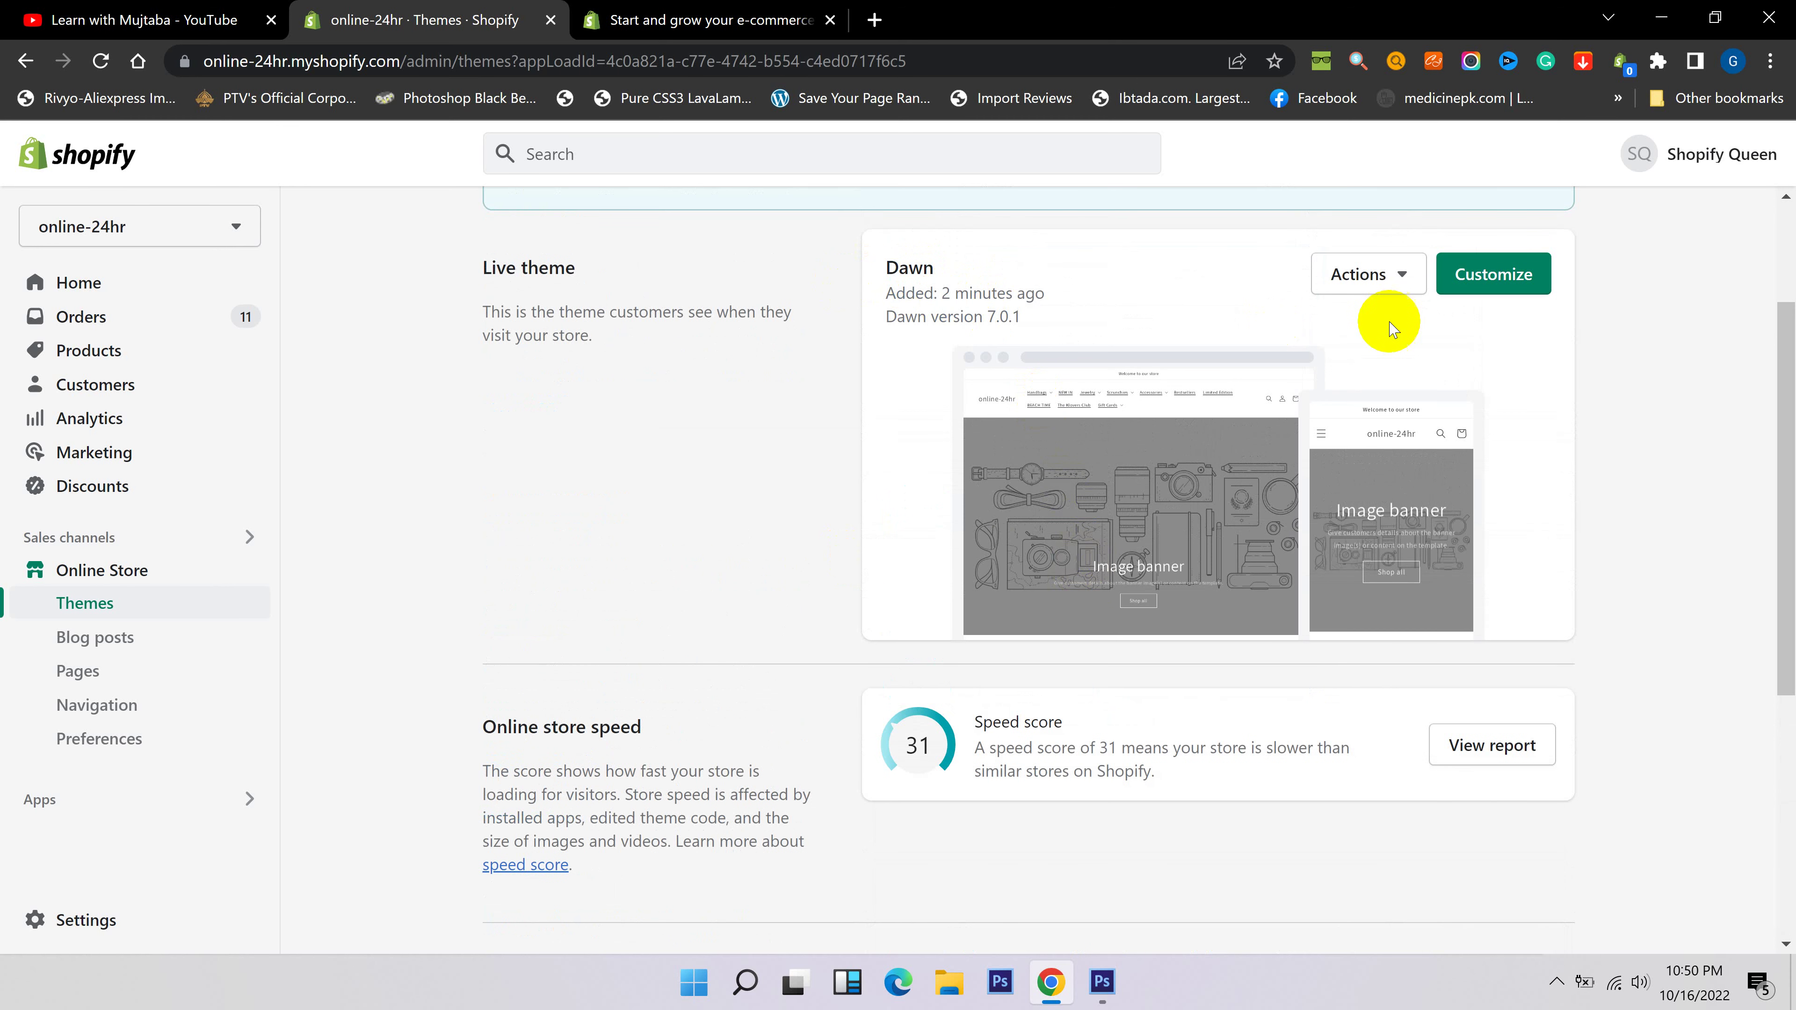
click(1364, 275)
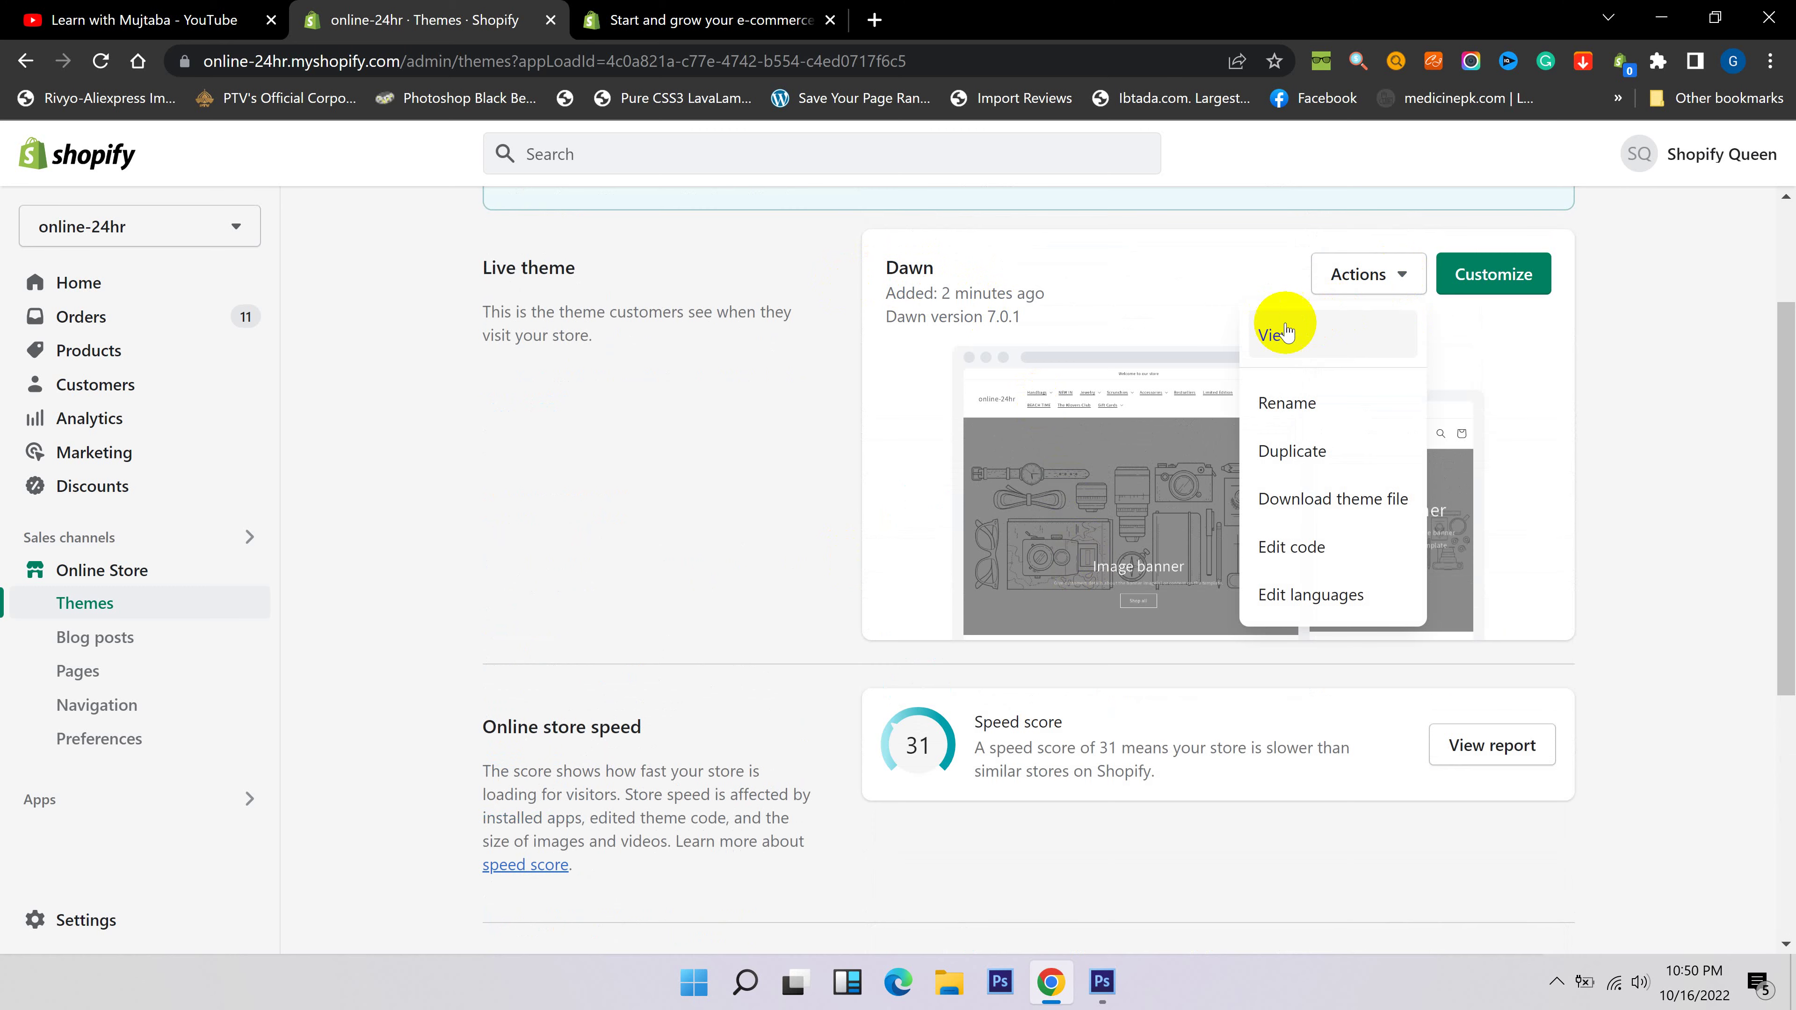
click(1275, 336)
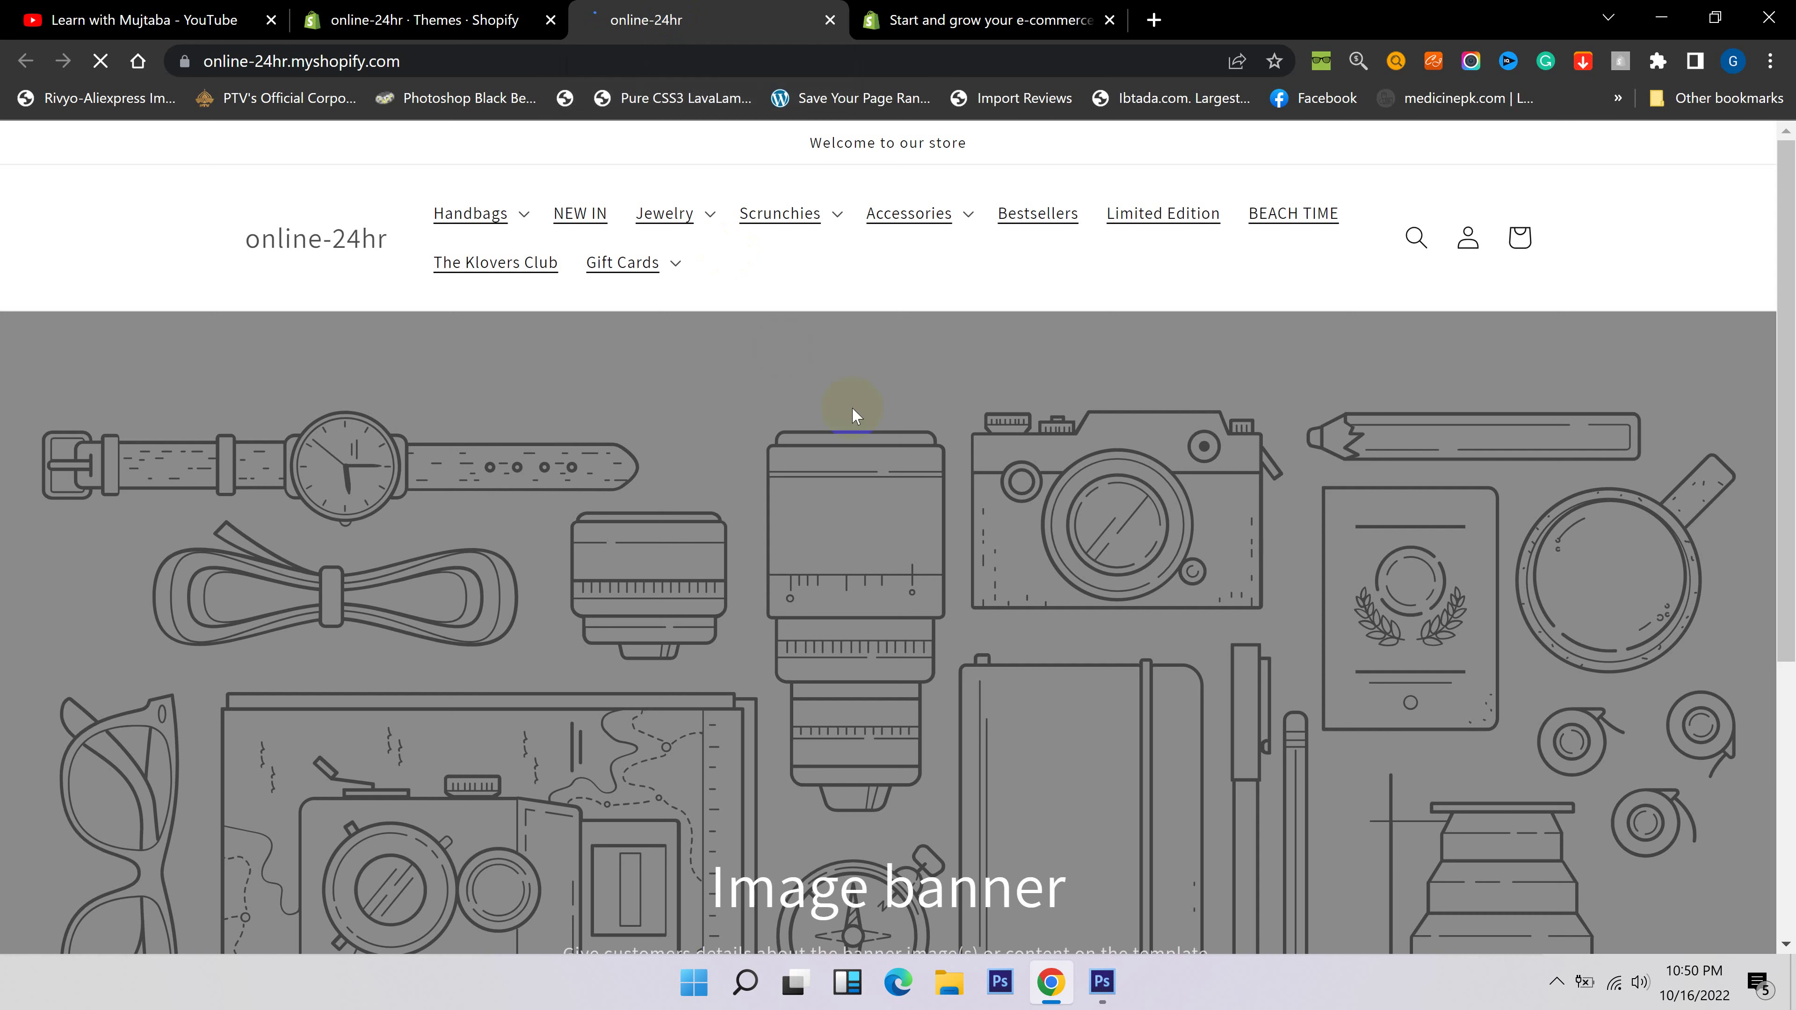
scroll(839, 392, down, 12)
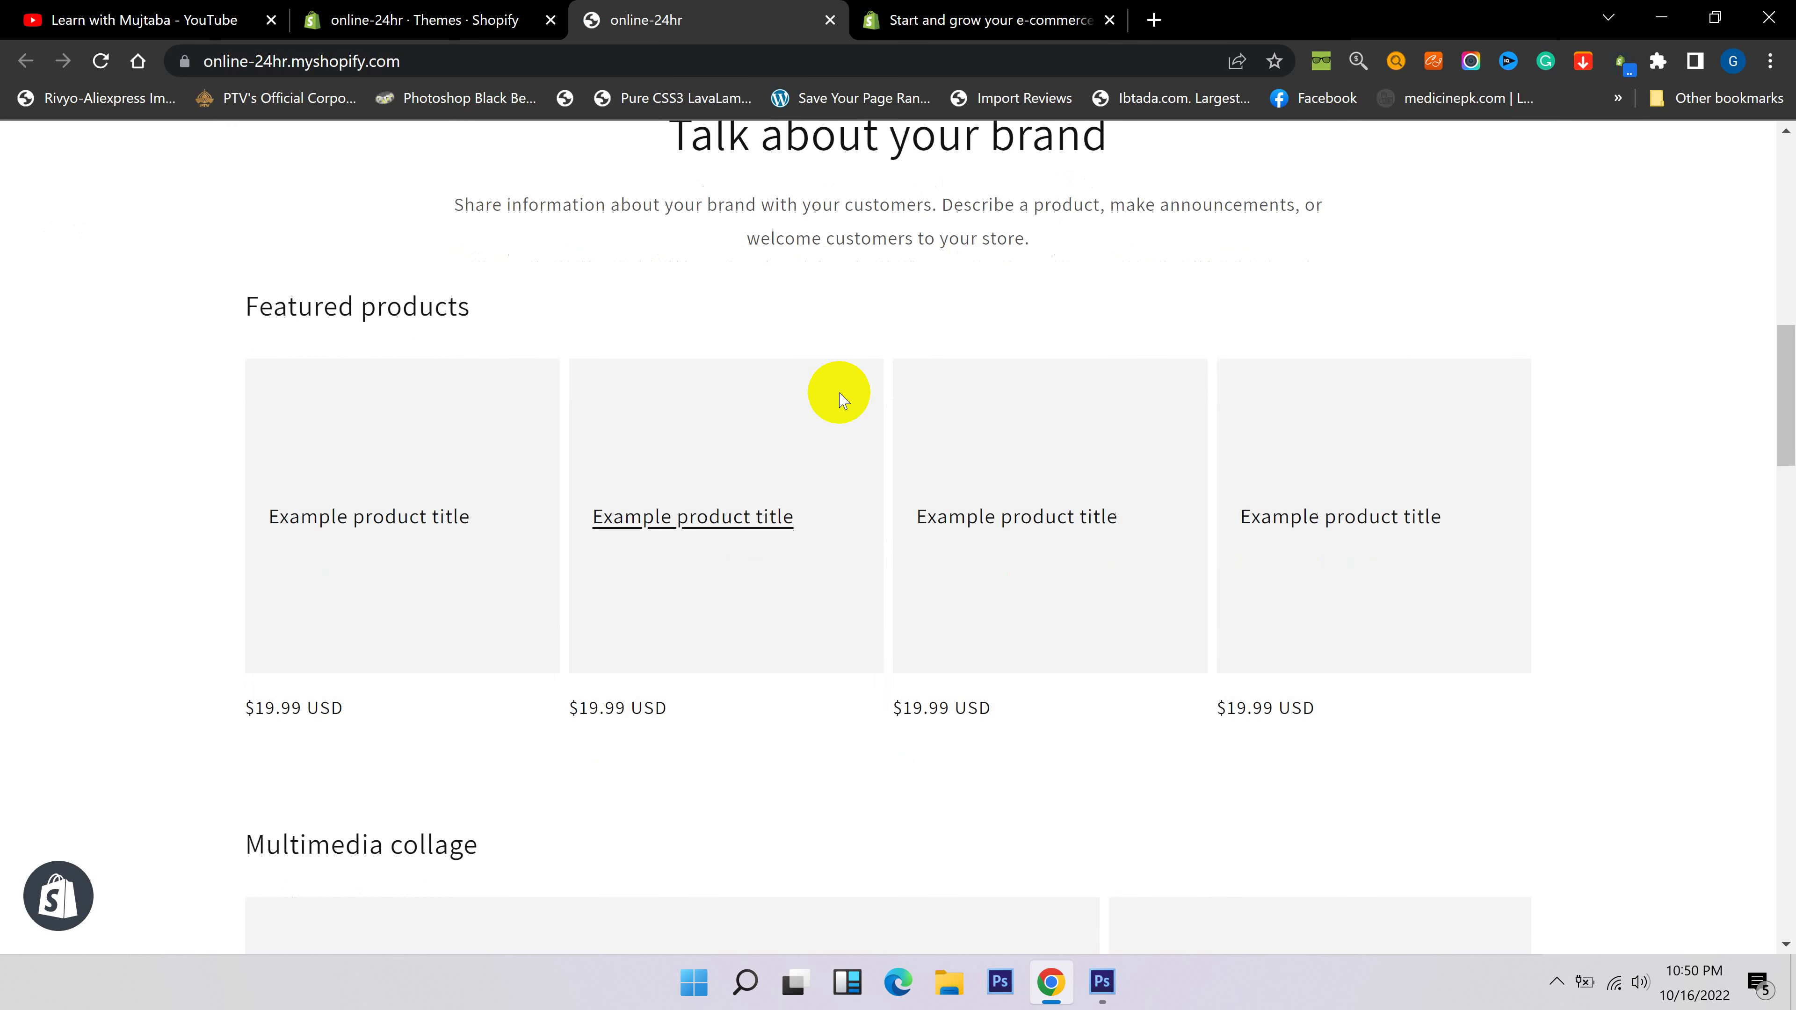
scroll(839, 392, down, 15)
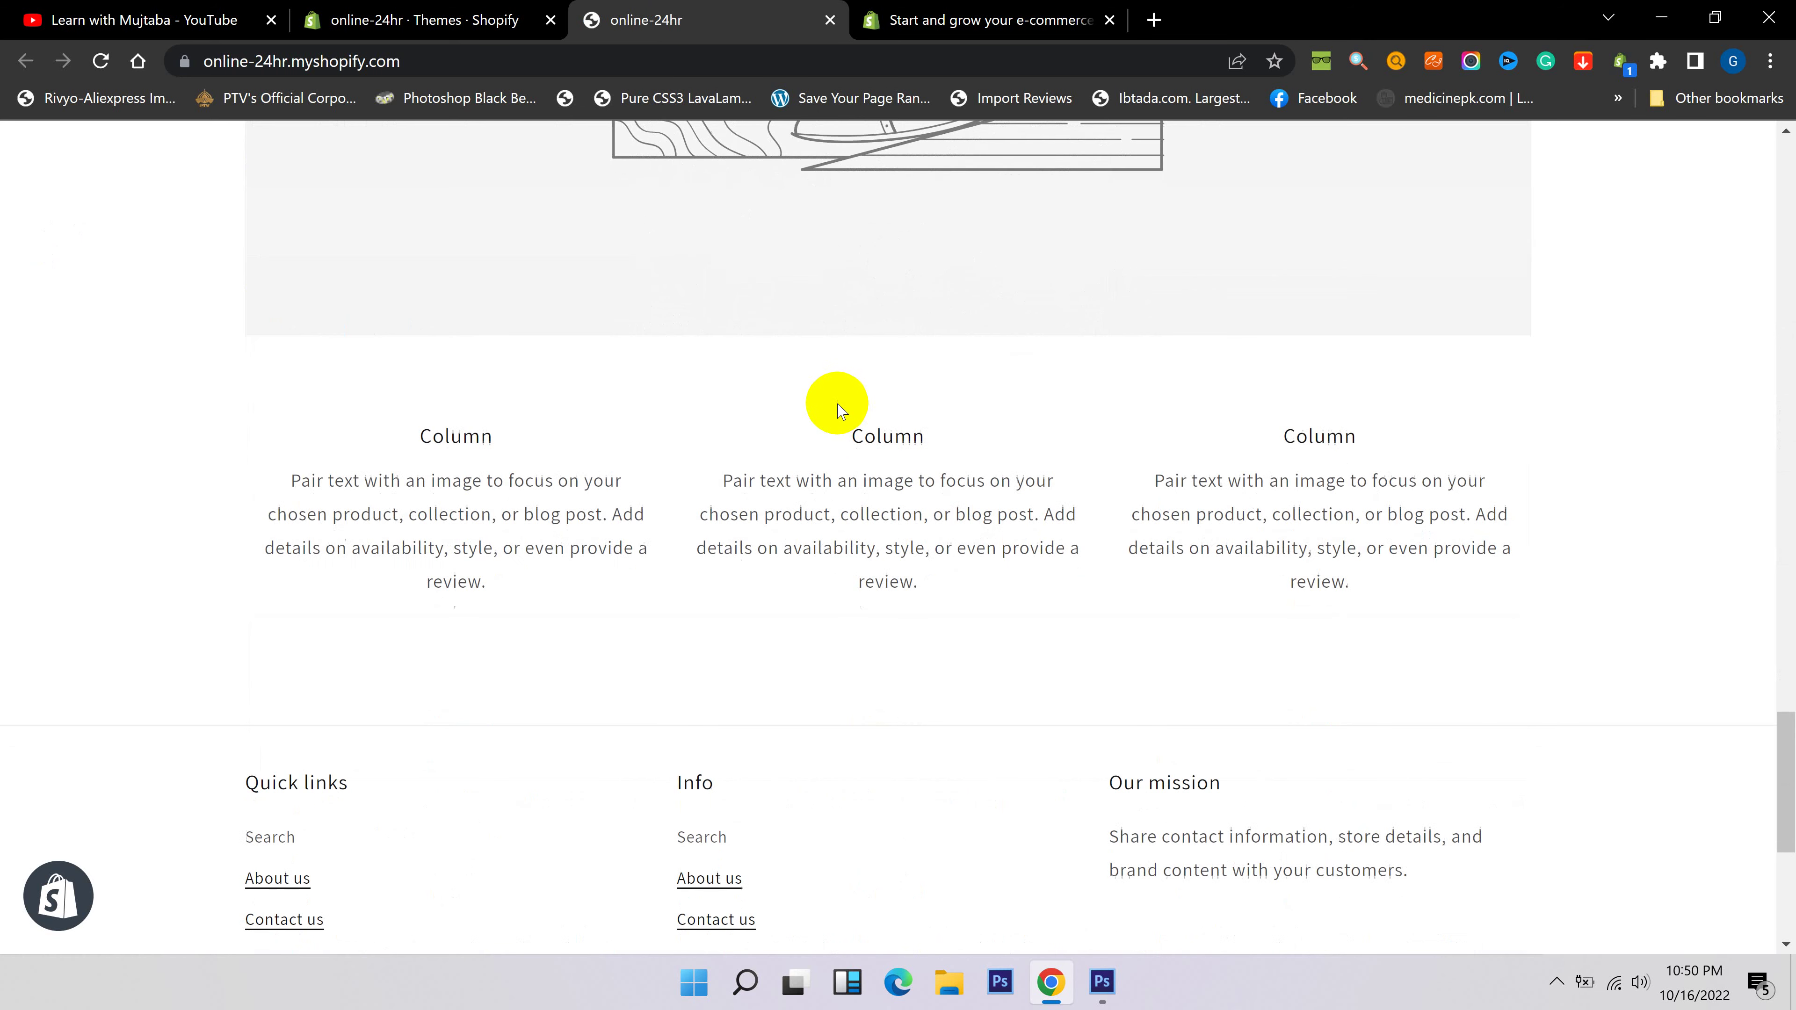
scroll(833, 422, up, 18)
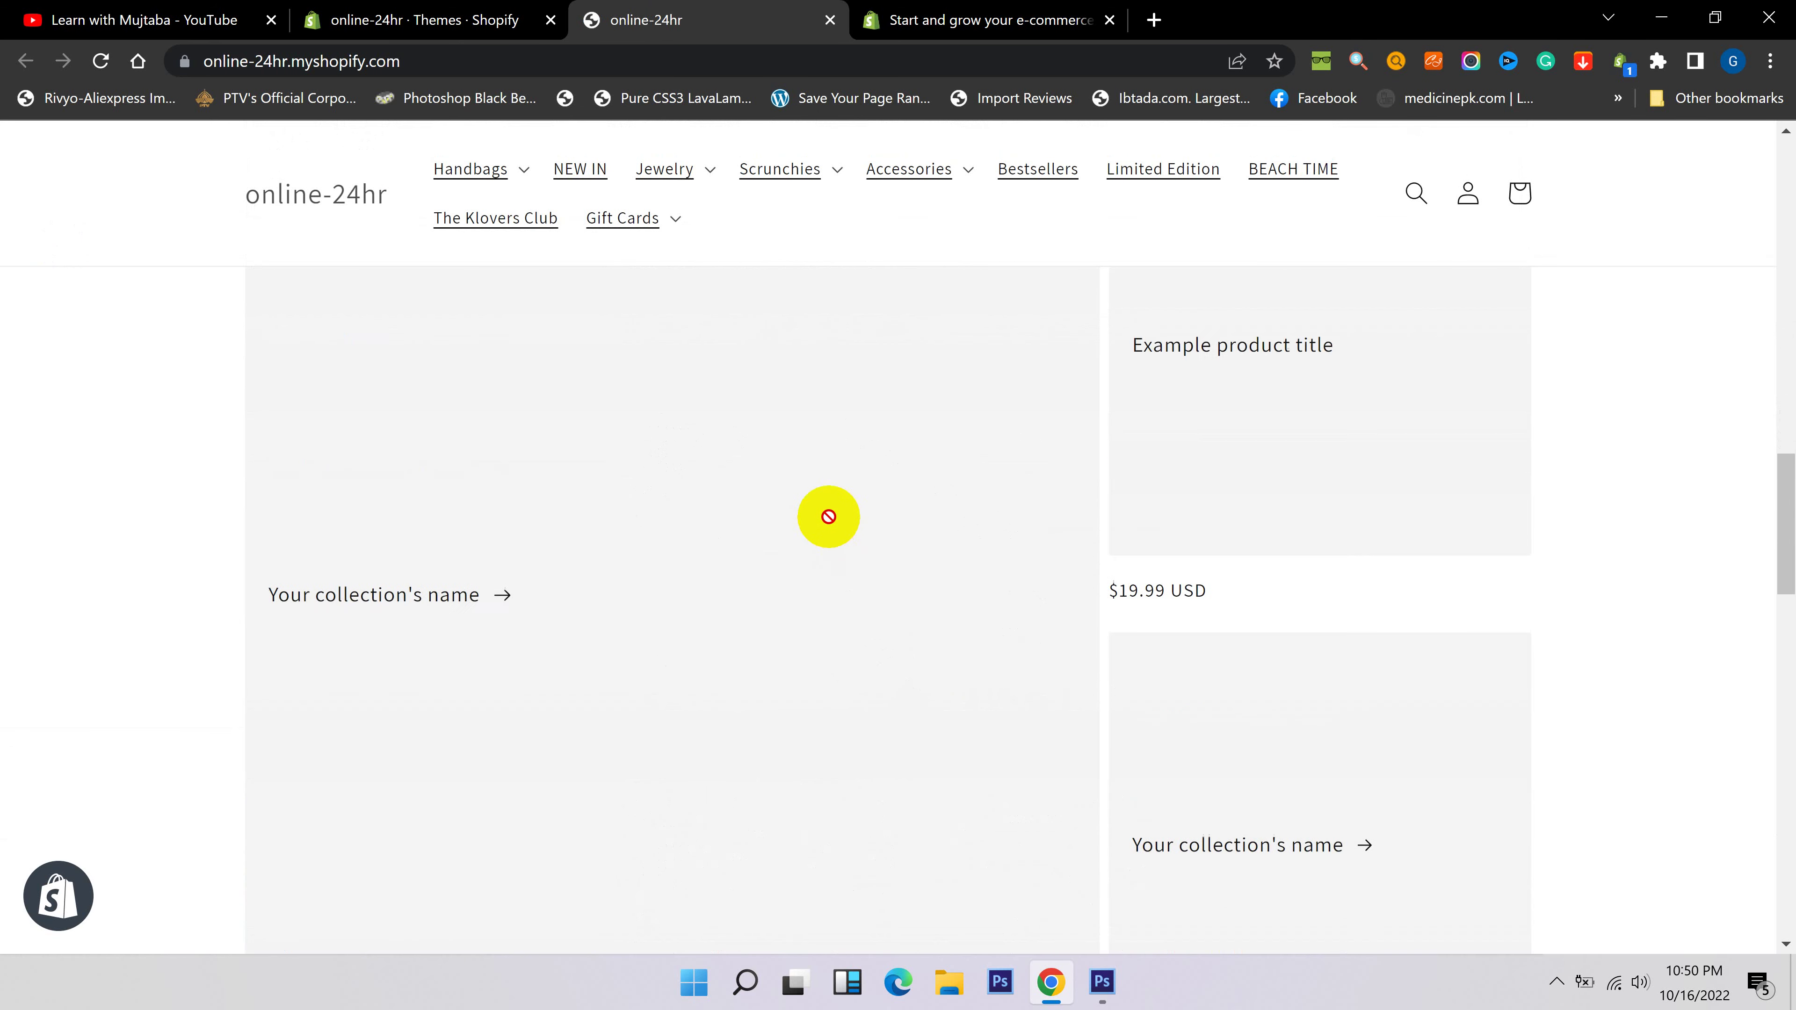
scroll(827, 516, up, 9)
scroll(671, 454, up, 5)
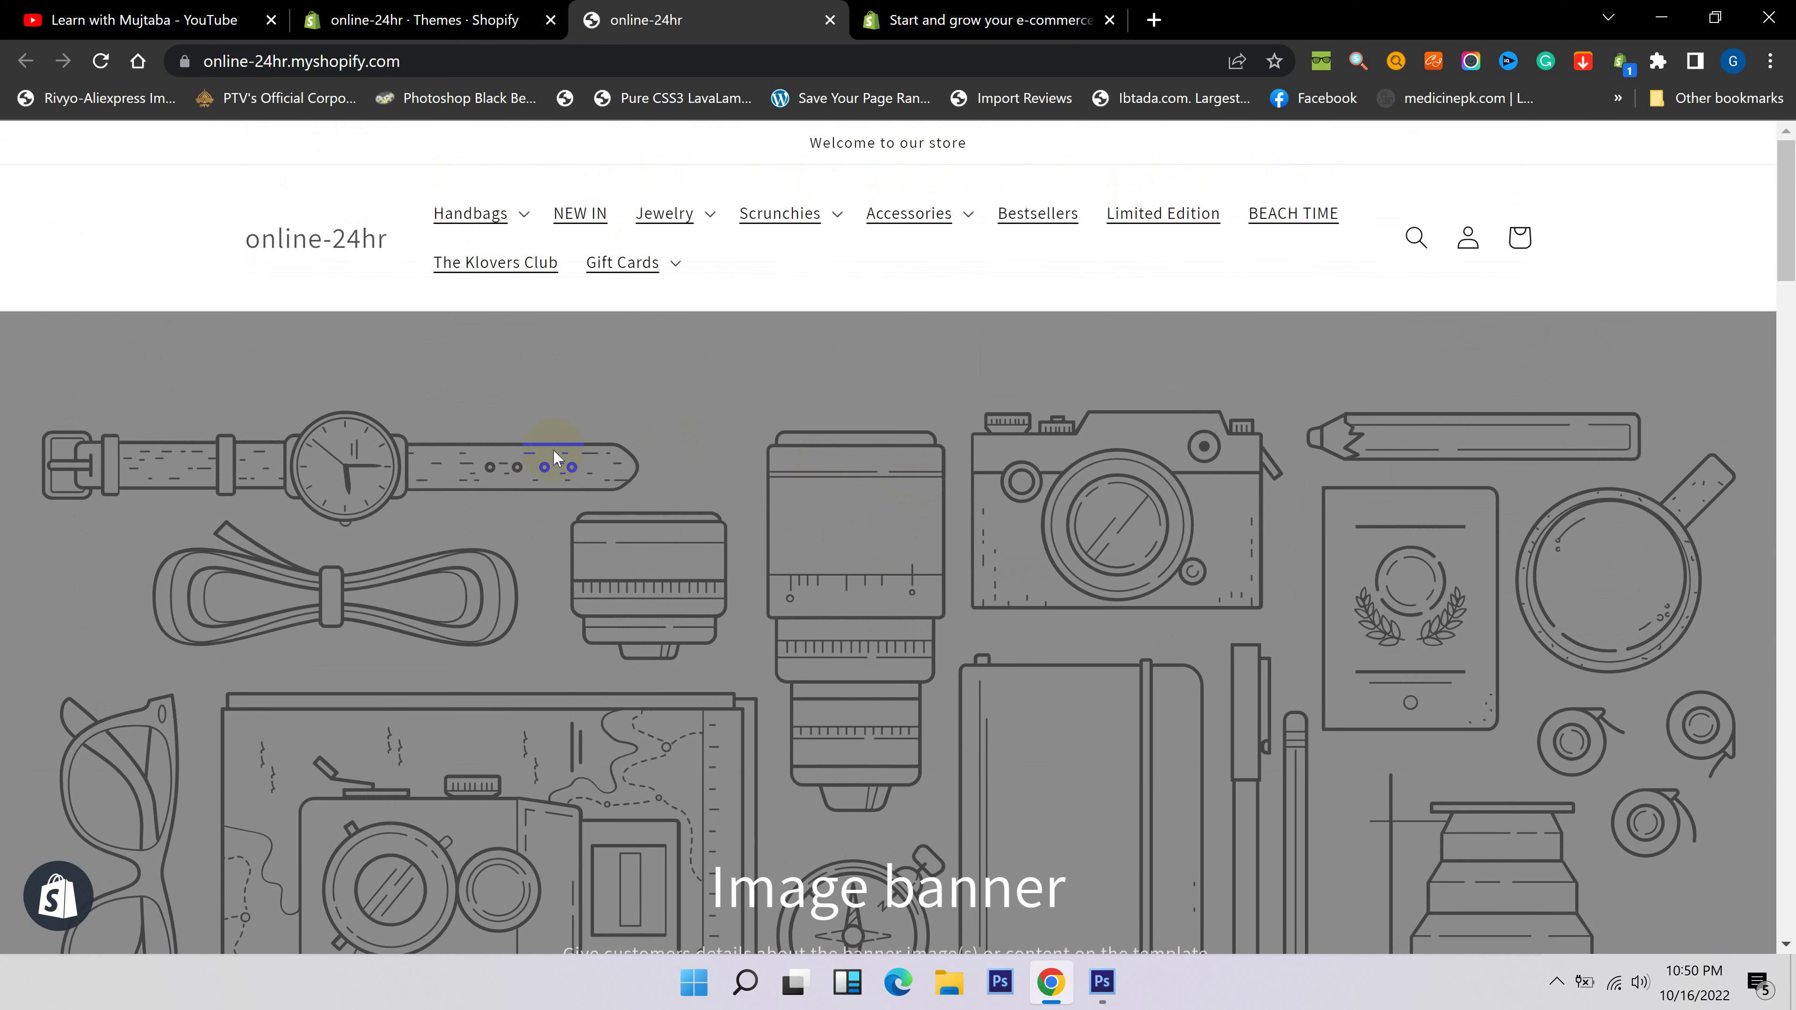
Return to the themes page and preview the Refresh theme from the theme library.
click(463, 7)
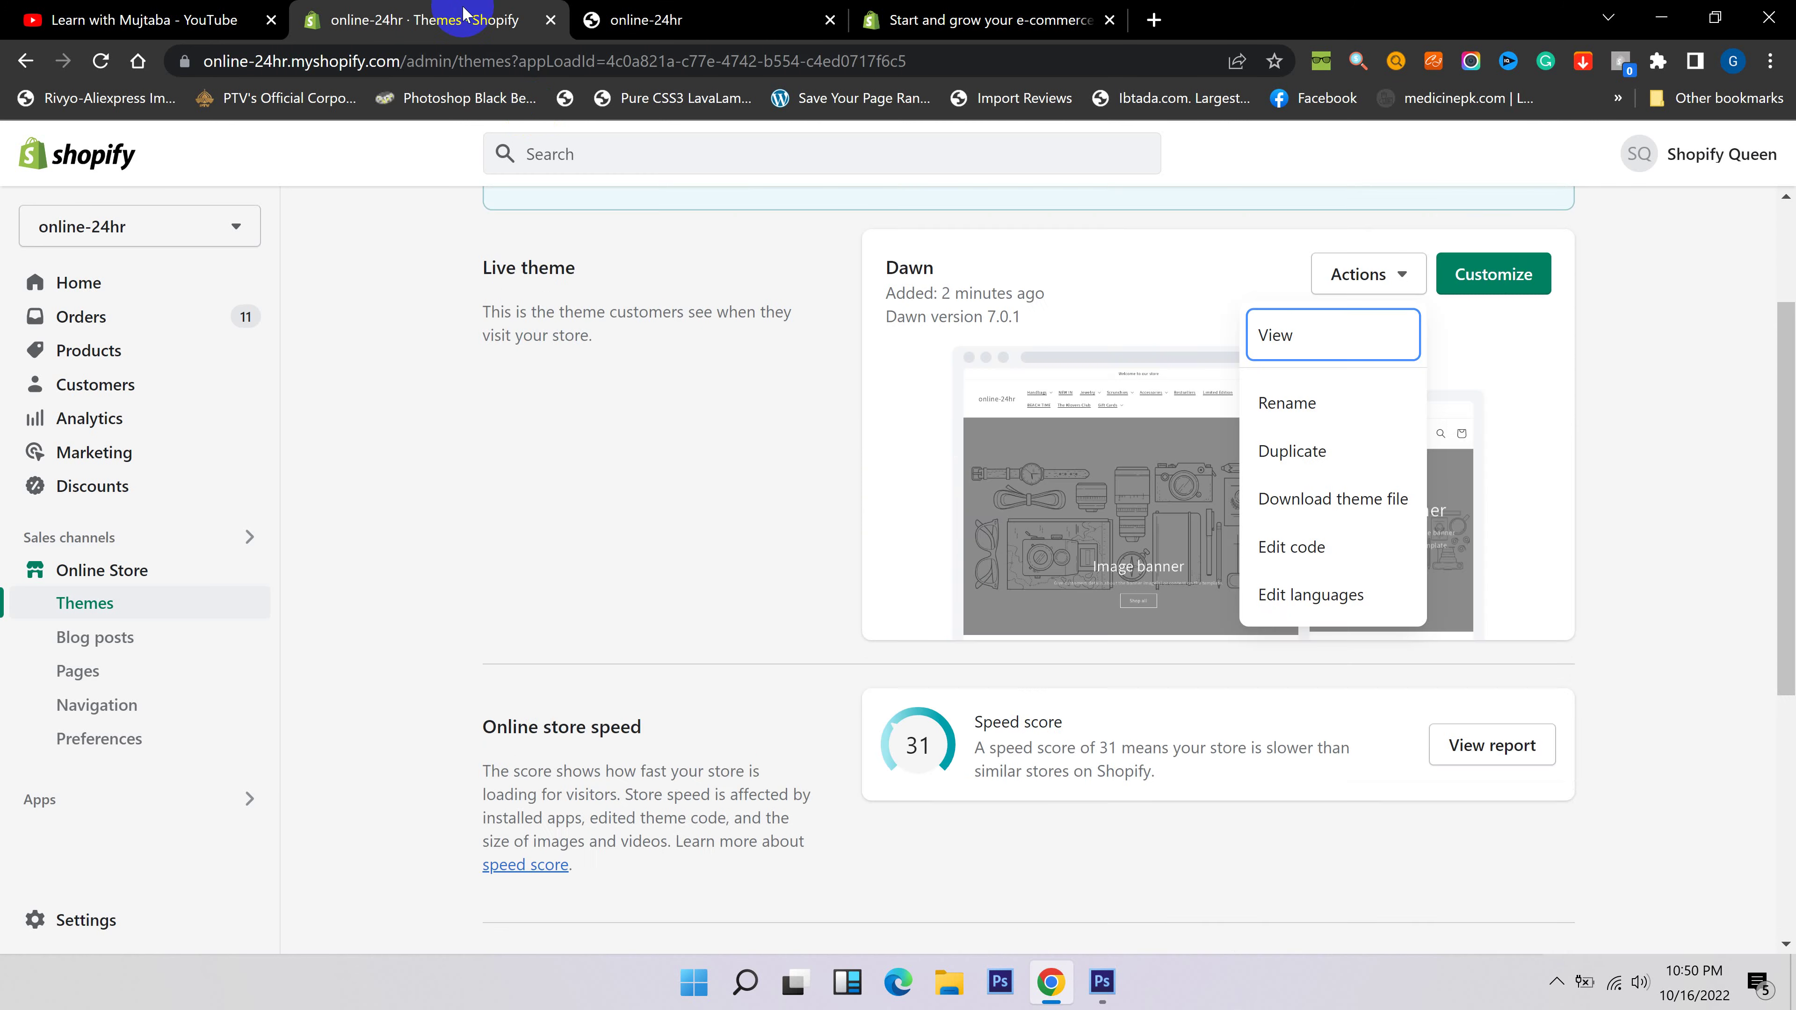
scroll(883, 672, down, 5)
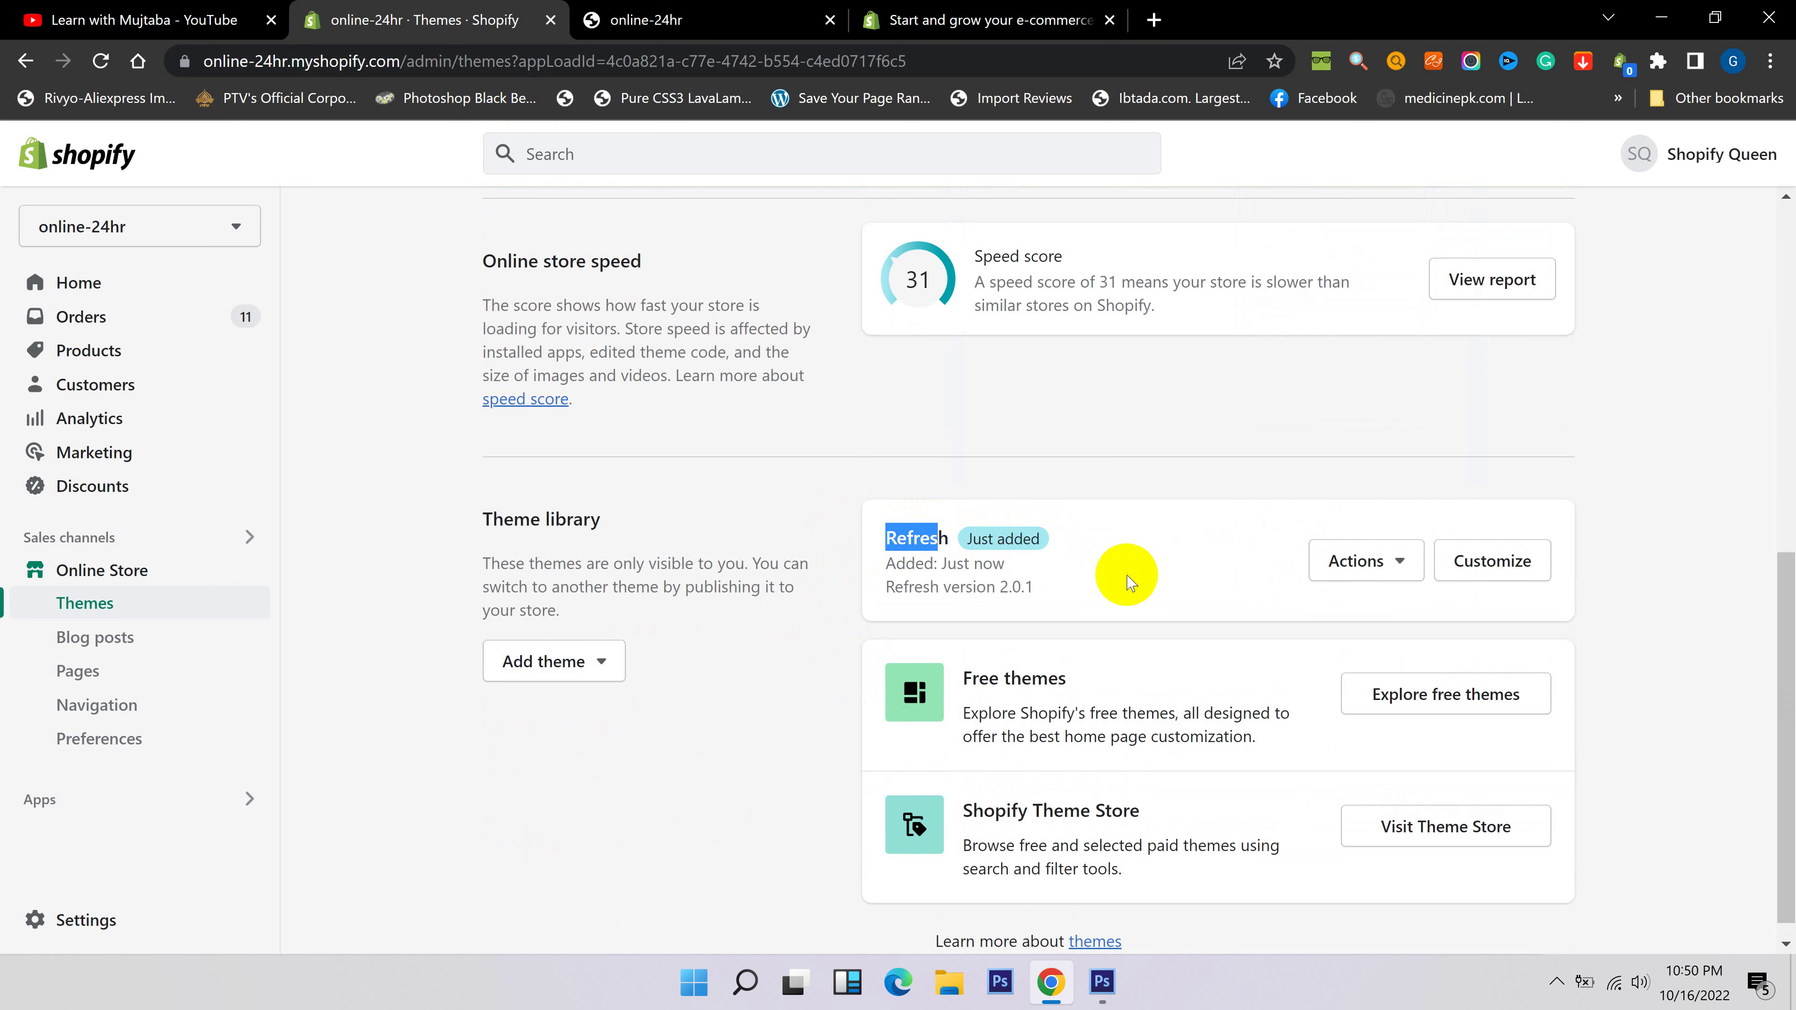
click(1368, 564)
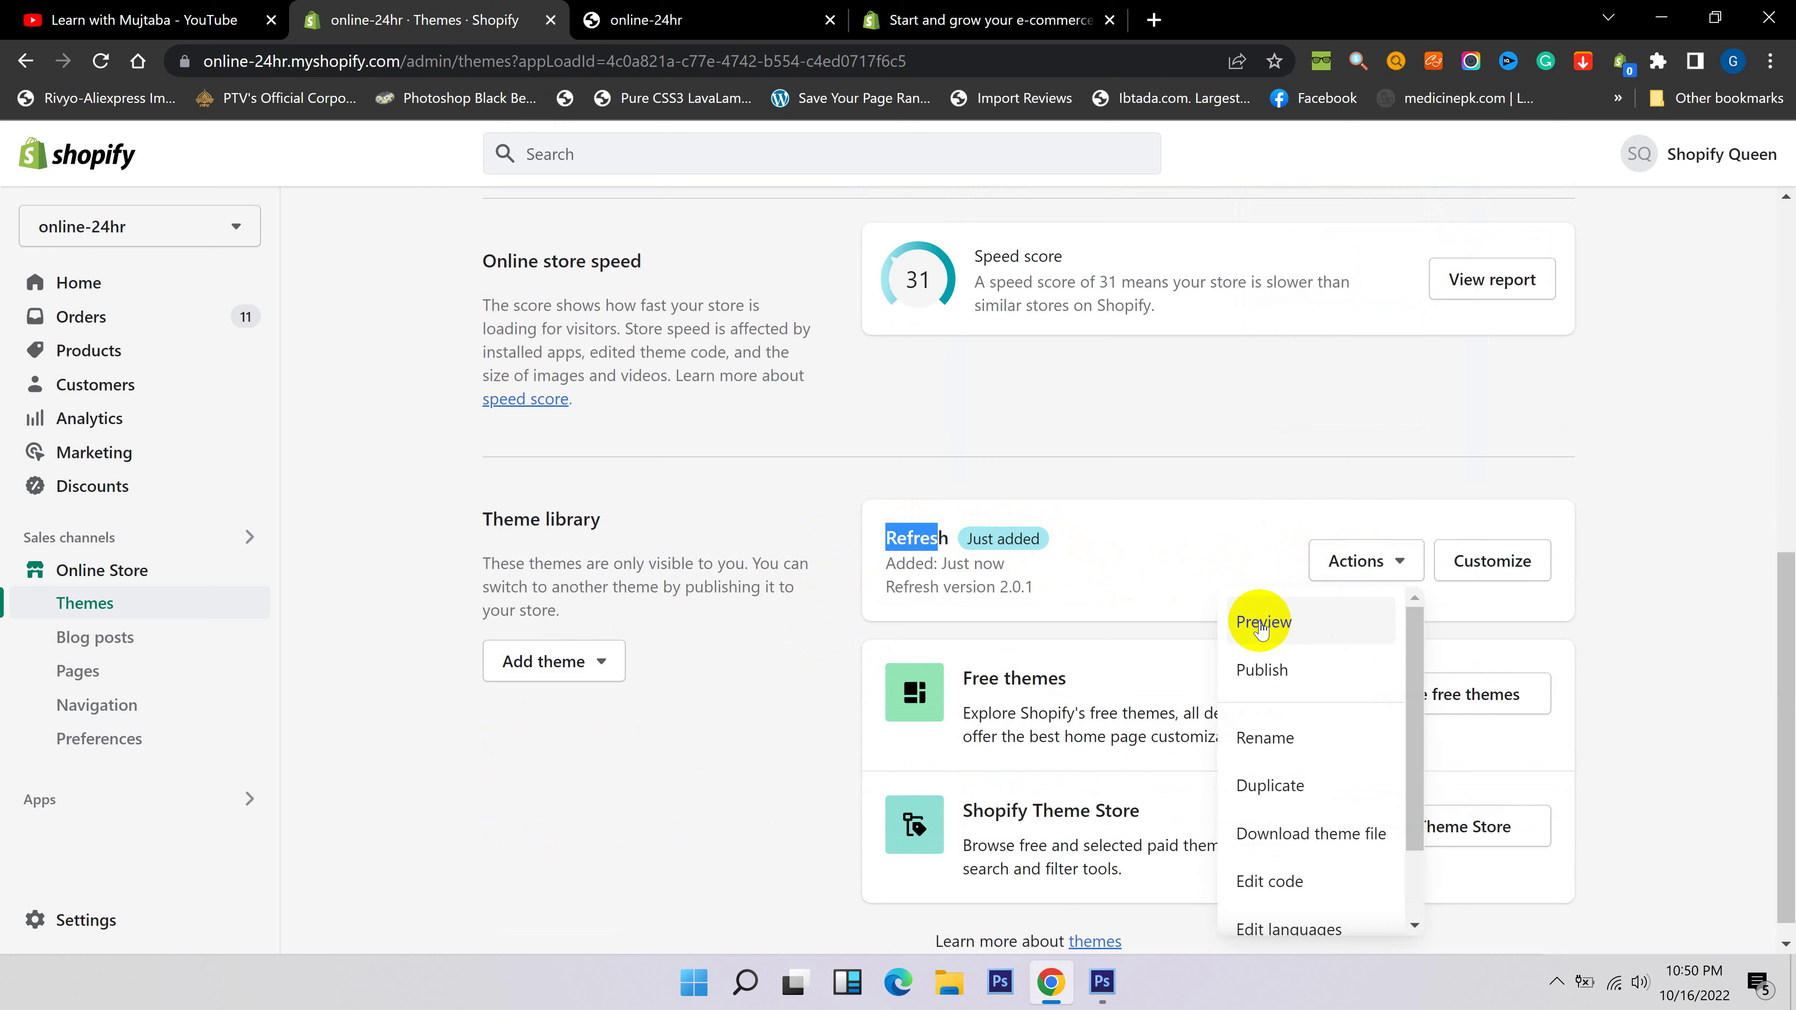
click(1274, 624)
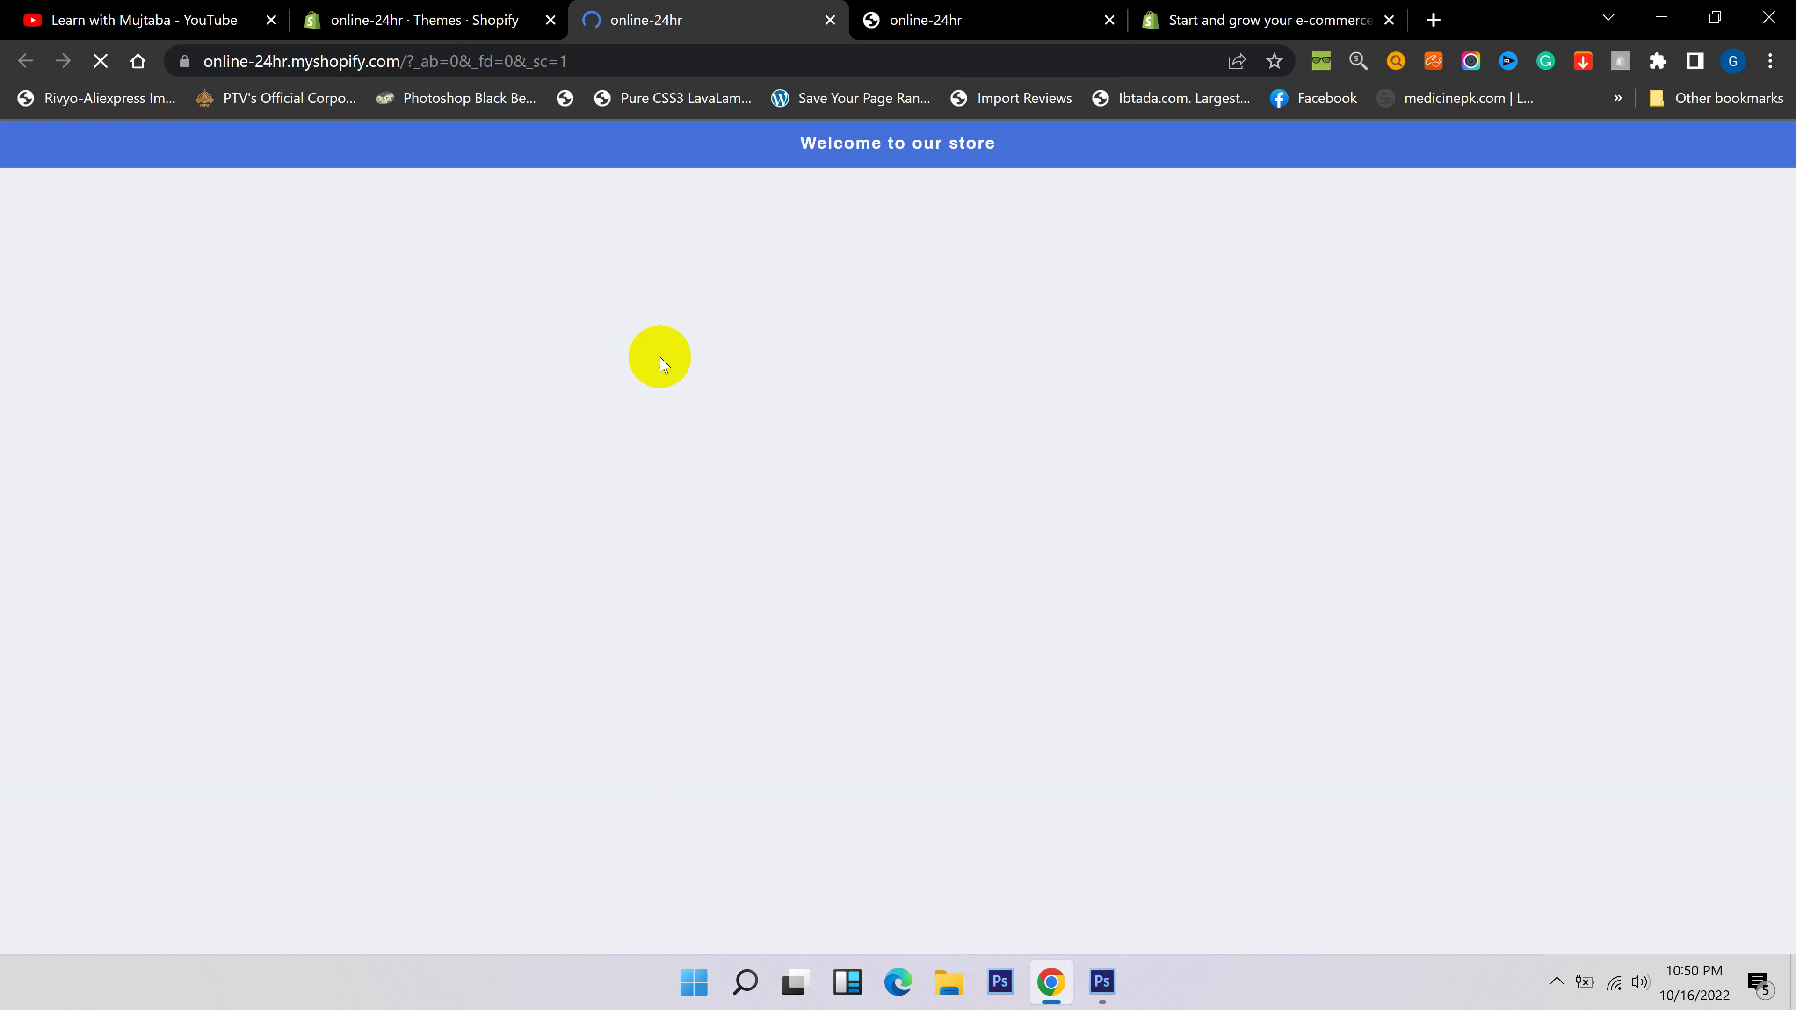
Examine the Refresh theme's storefront preview, including its header menu, featured collection and image-with-text sections.
scroll(869, 470, down, 12)
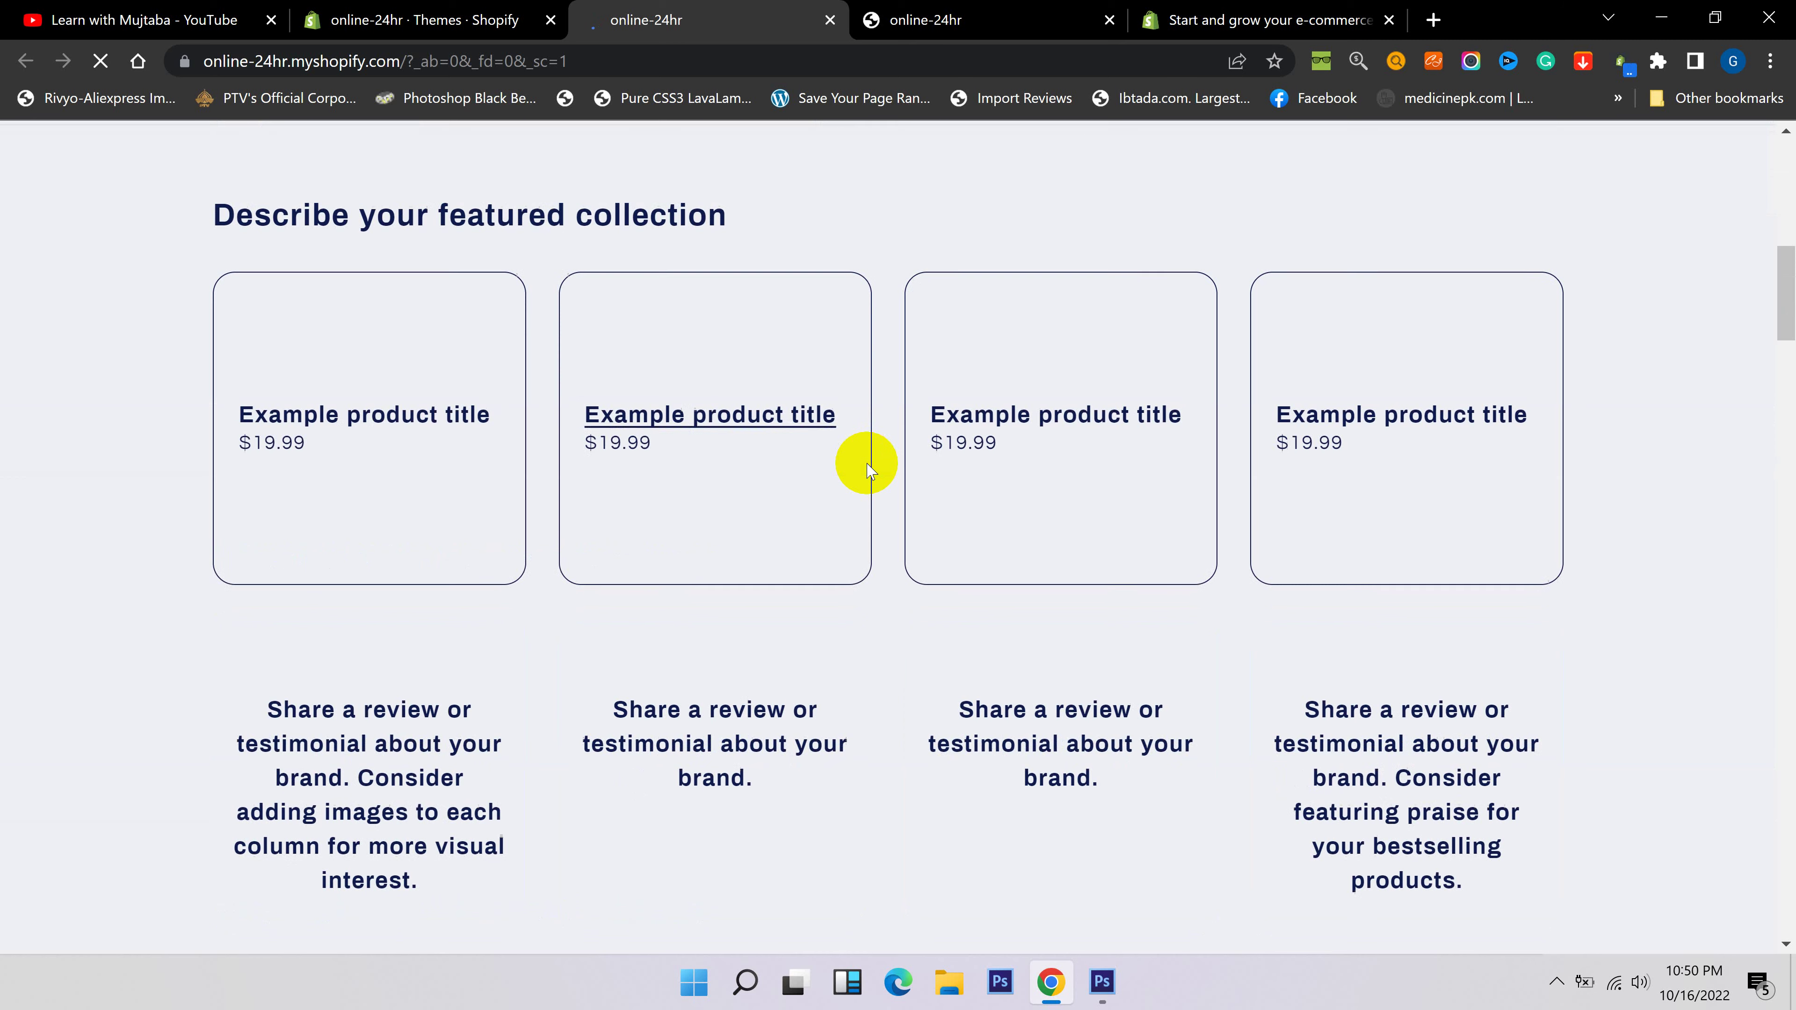
scroll(869, 469, down, 12)
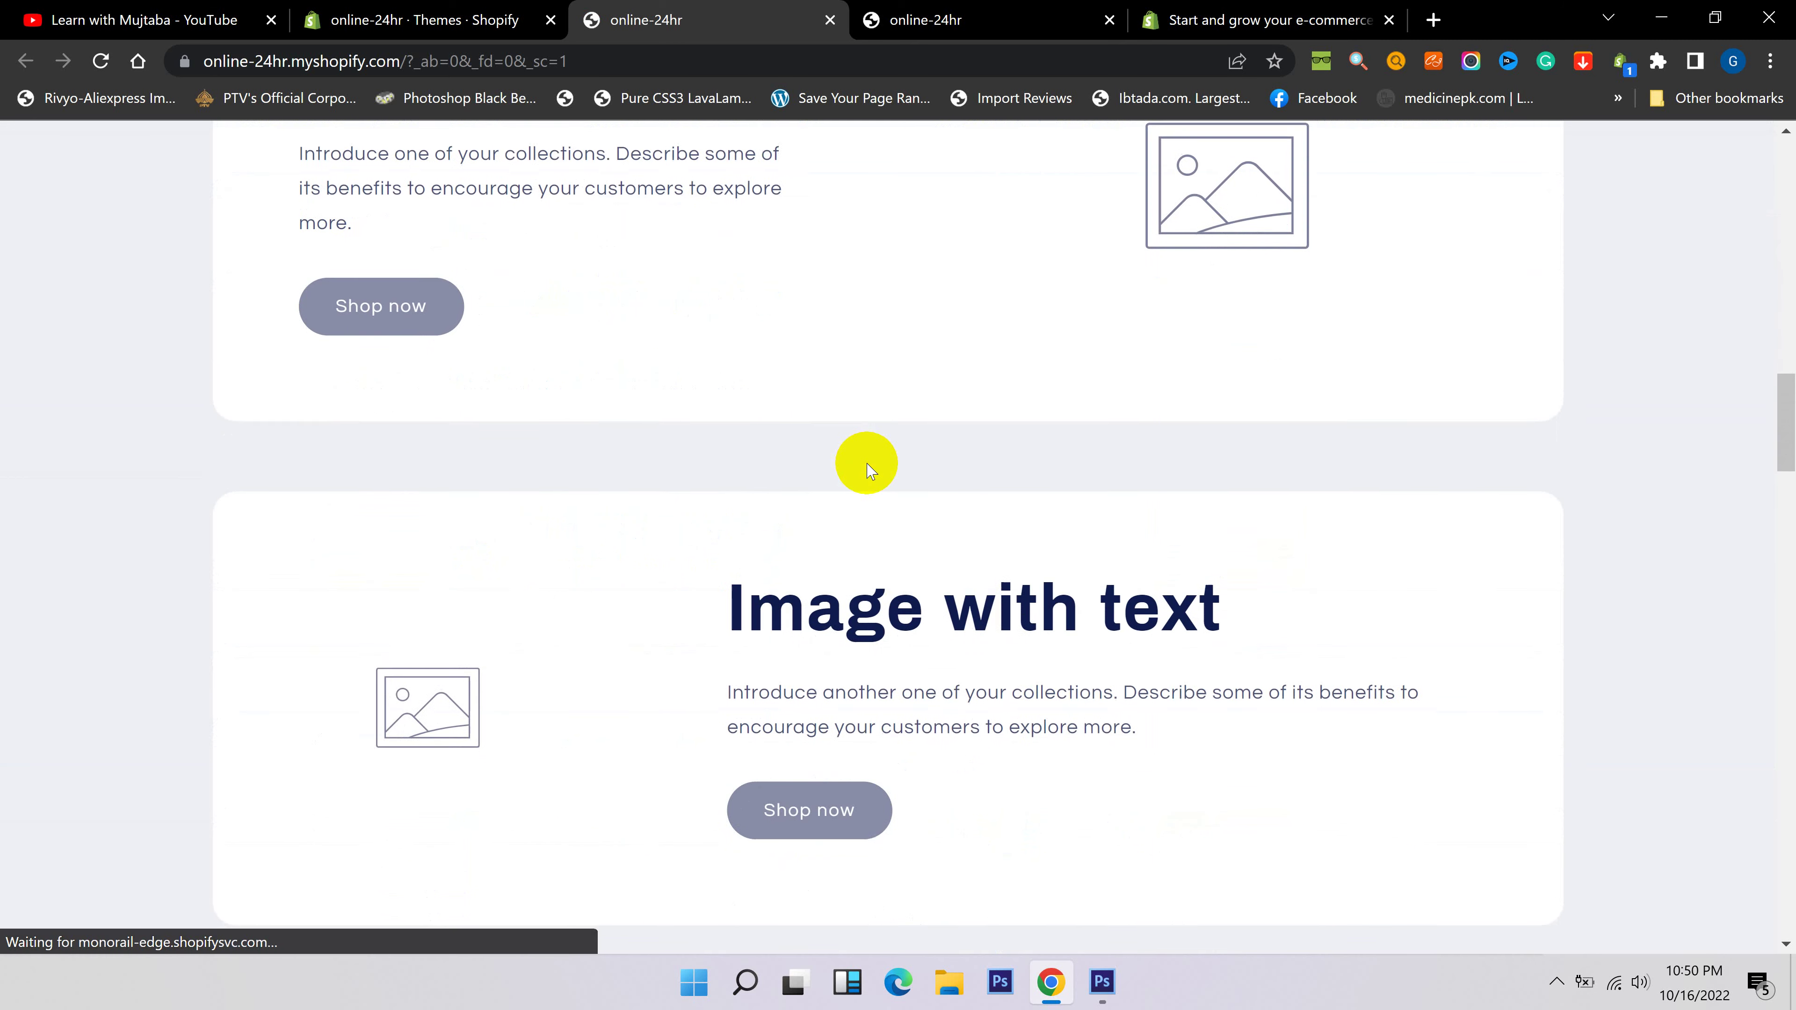
scroll(829, 519, down, 4)
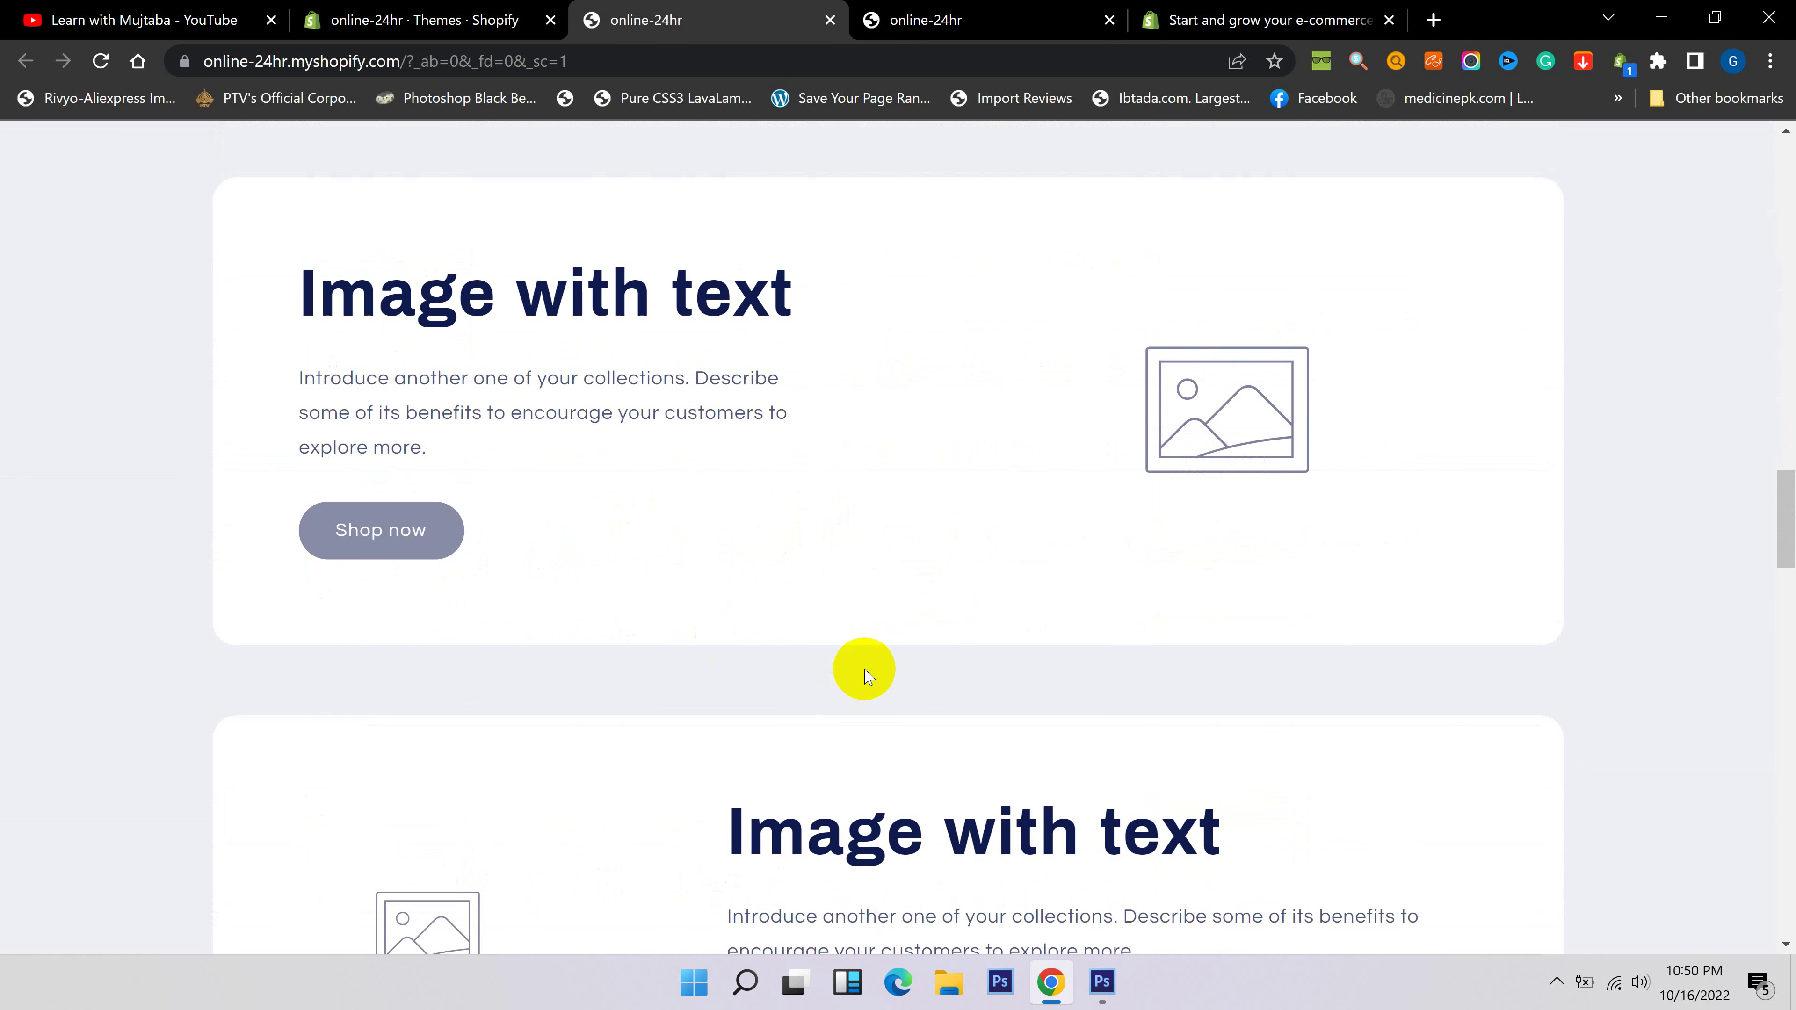
scroll(766, 657, down, 5)
scroll(822, 642, down, 4)
scroll(509, 593, up, 10)
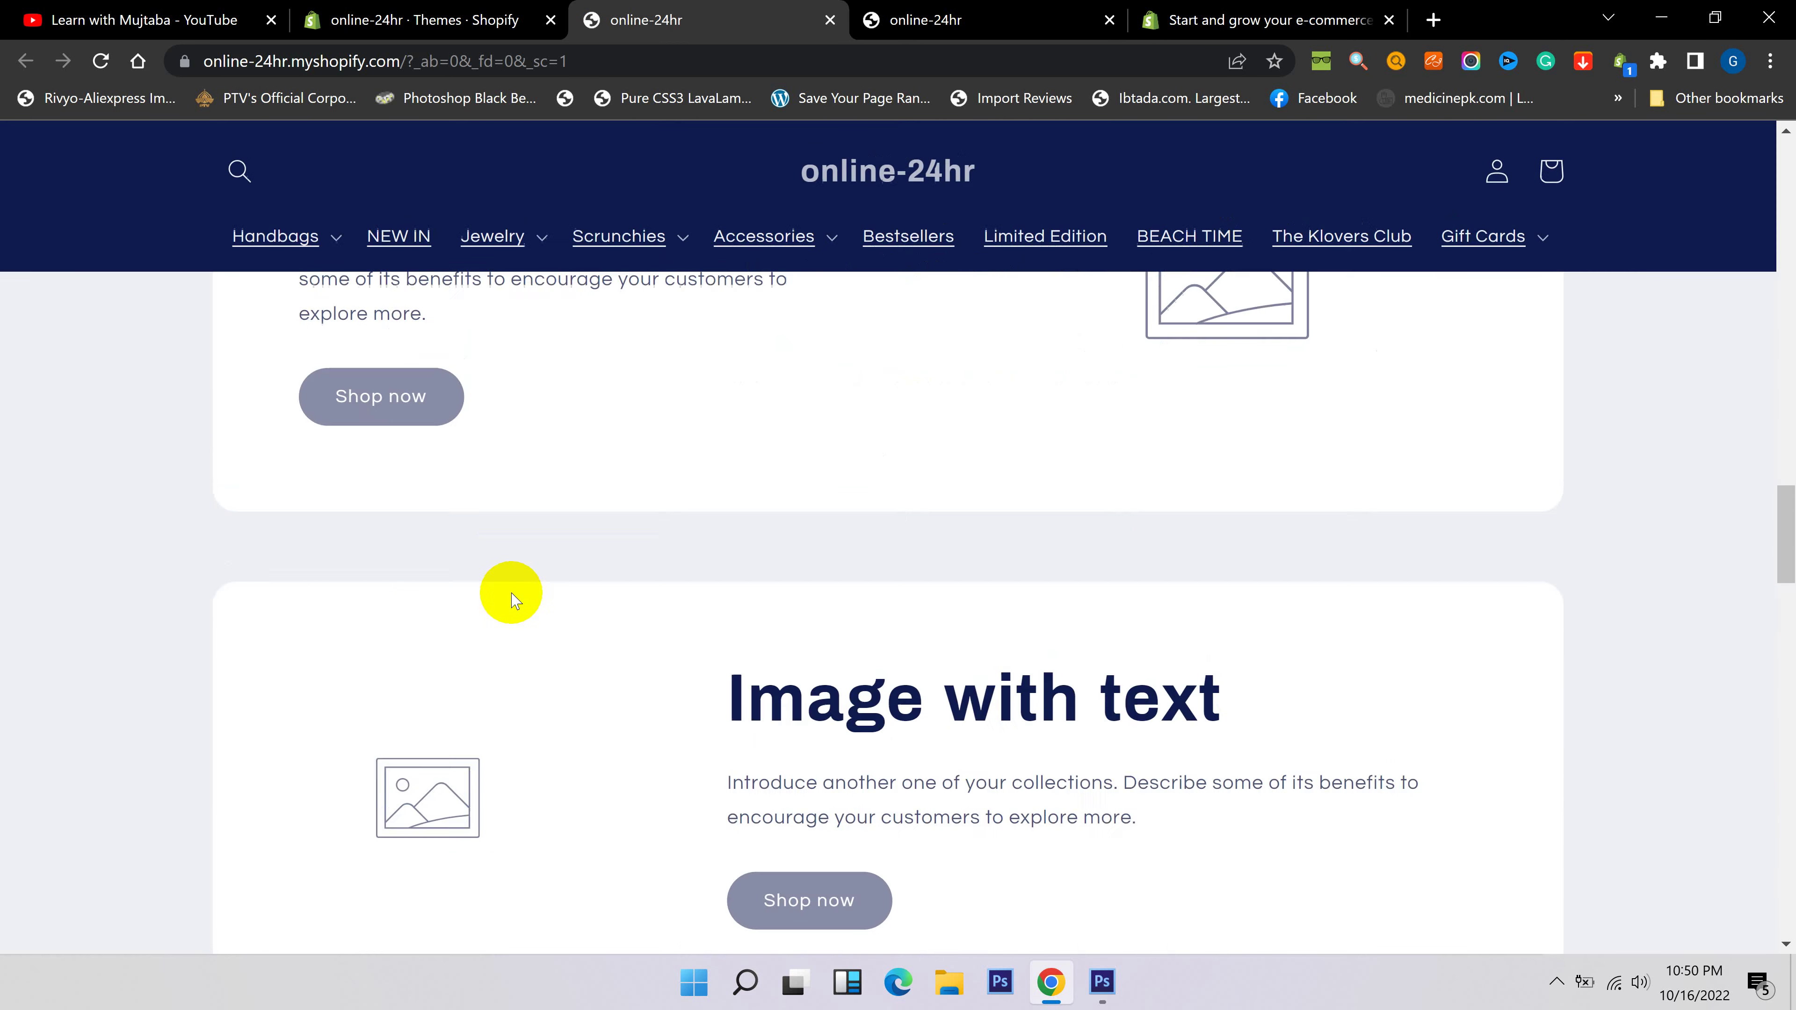
scroll(497, 553, down, 2)
scroll(497, 554, up, 6)
Return to the themes page, start adding a theme from a zip file and open the file chooser.
click(436, 7)
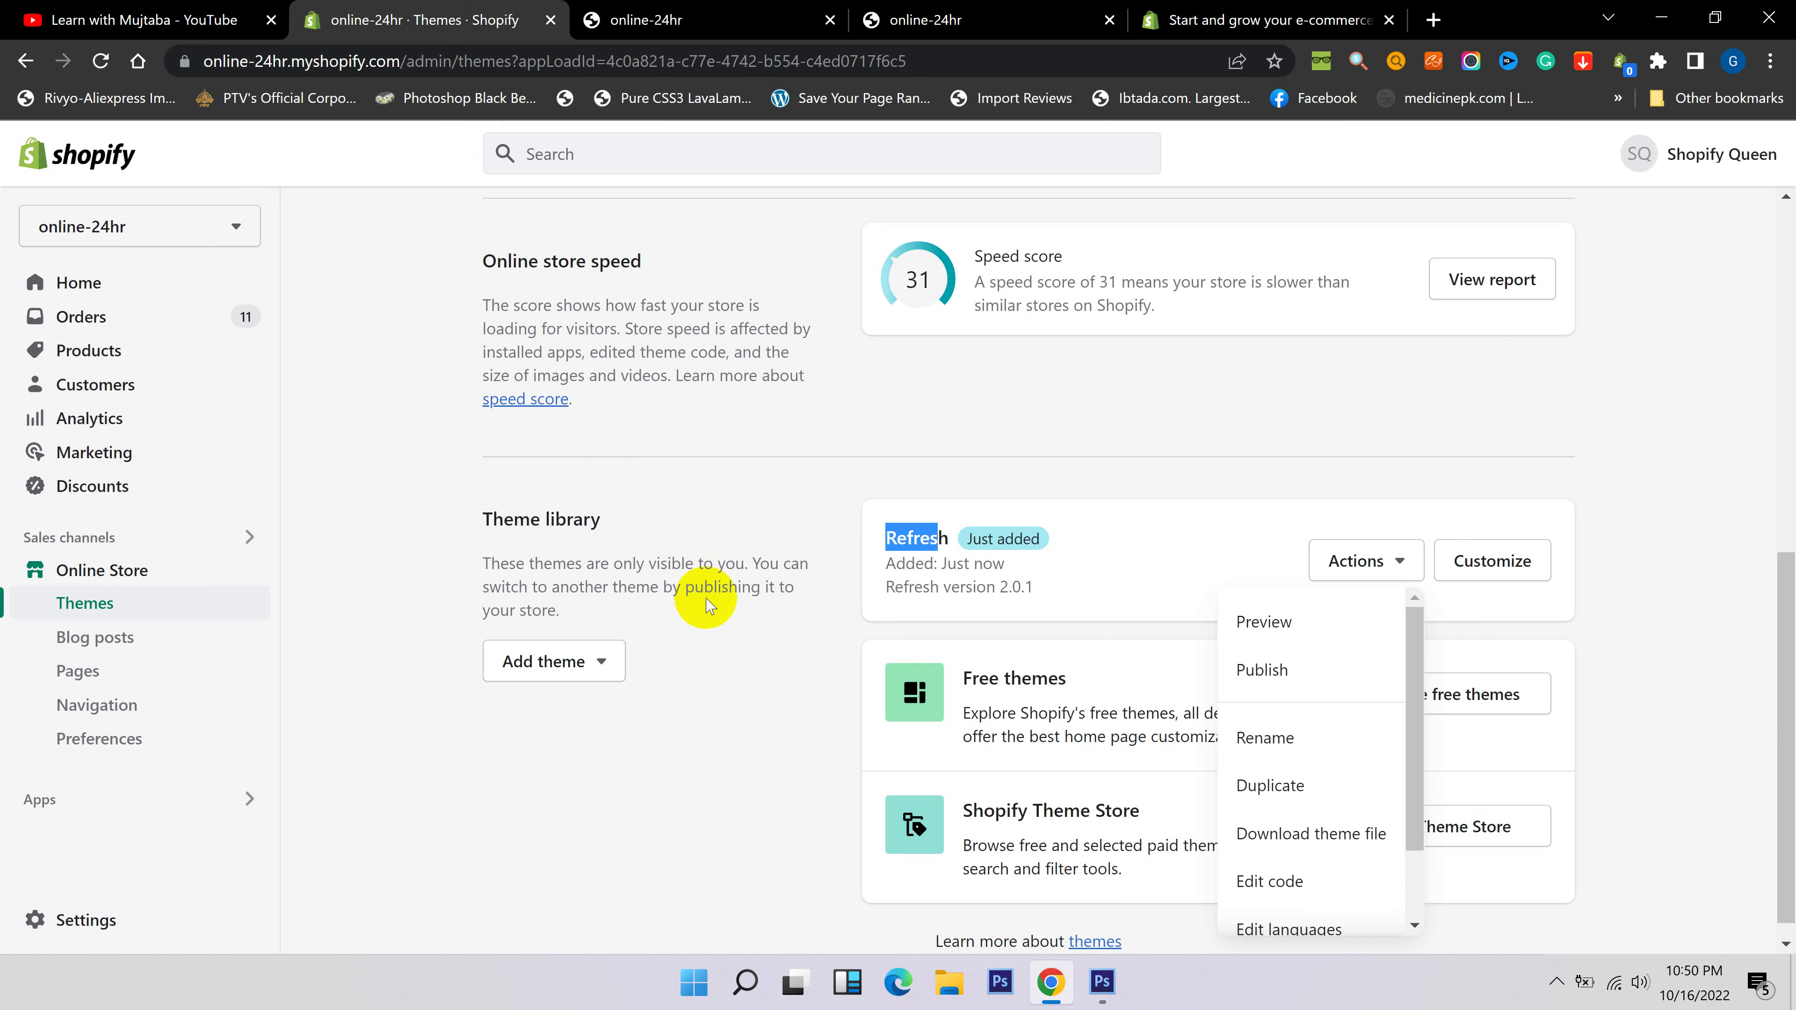
click(801, 522)
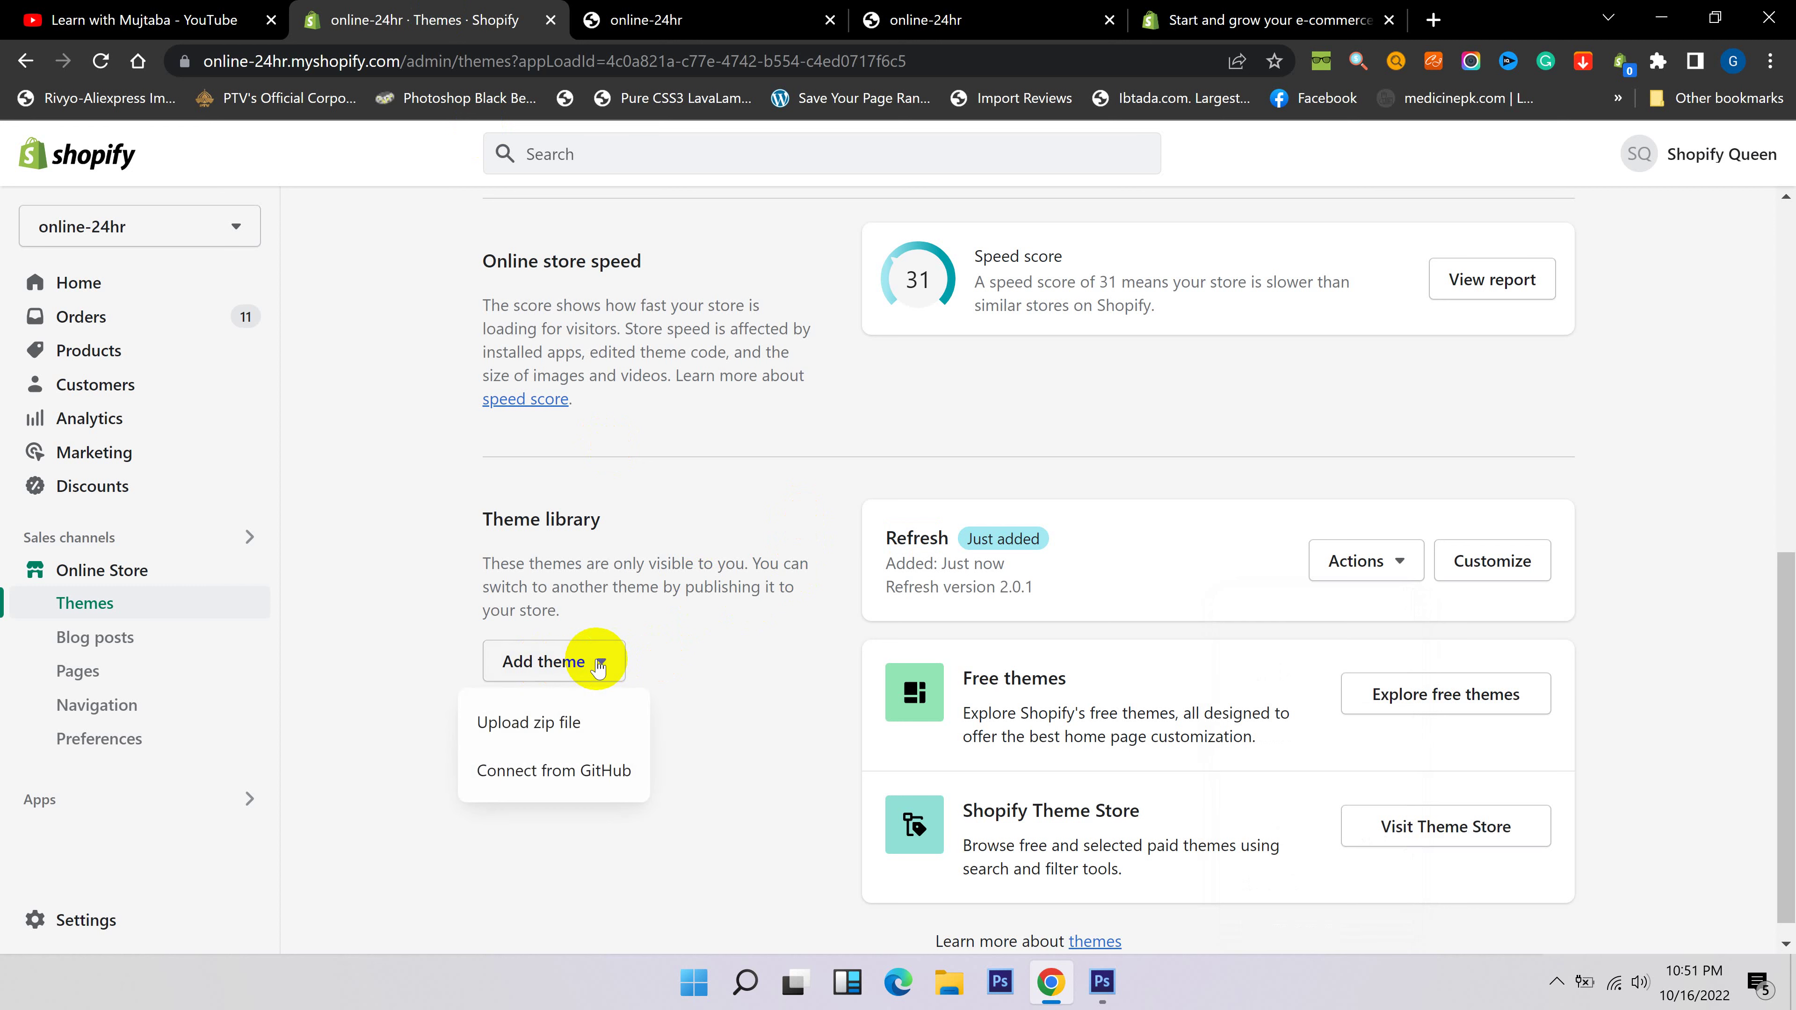
click(543, 723)
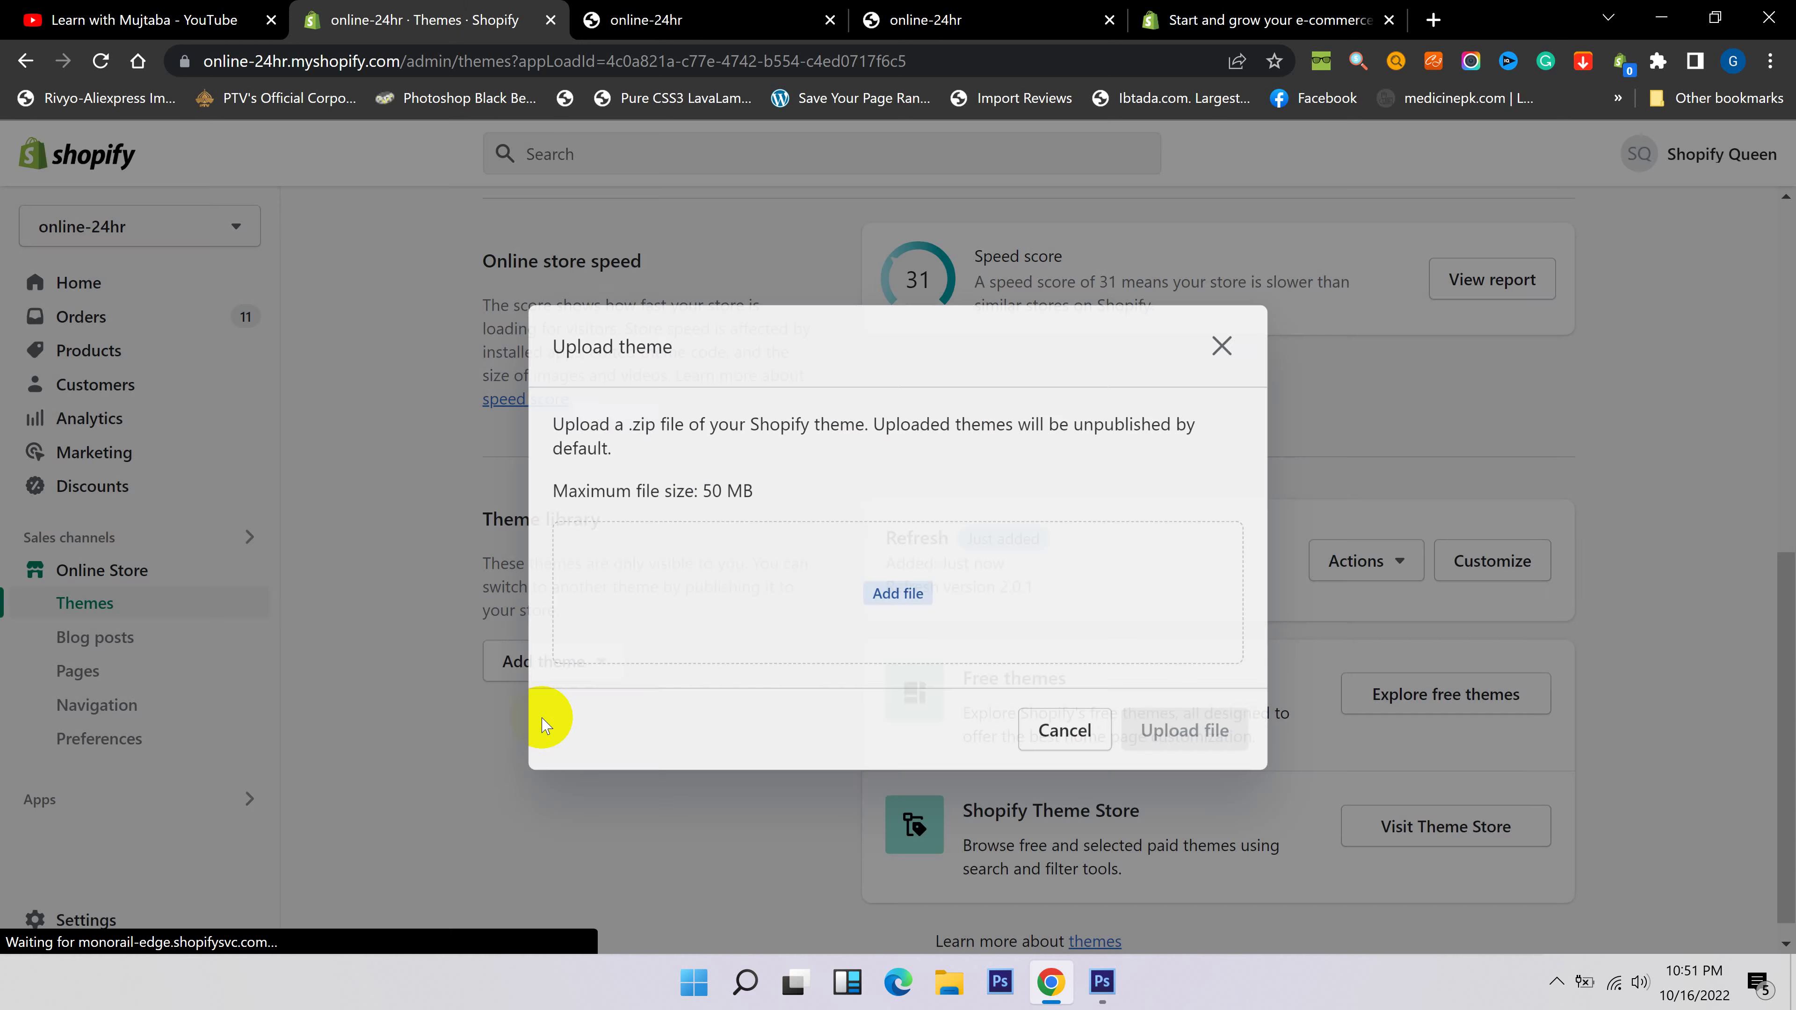
click(875, 597)
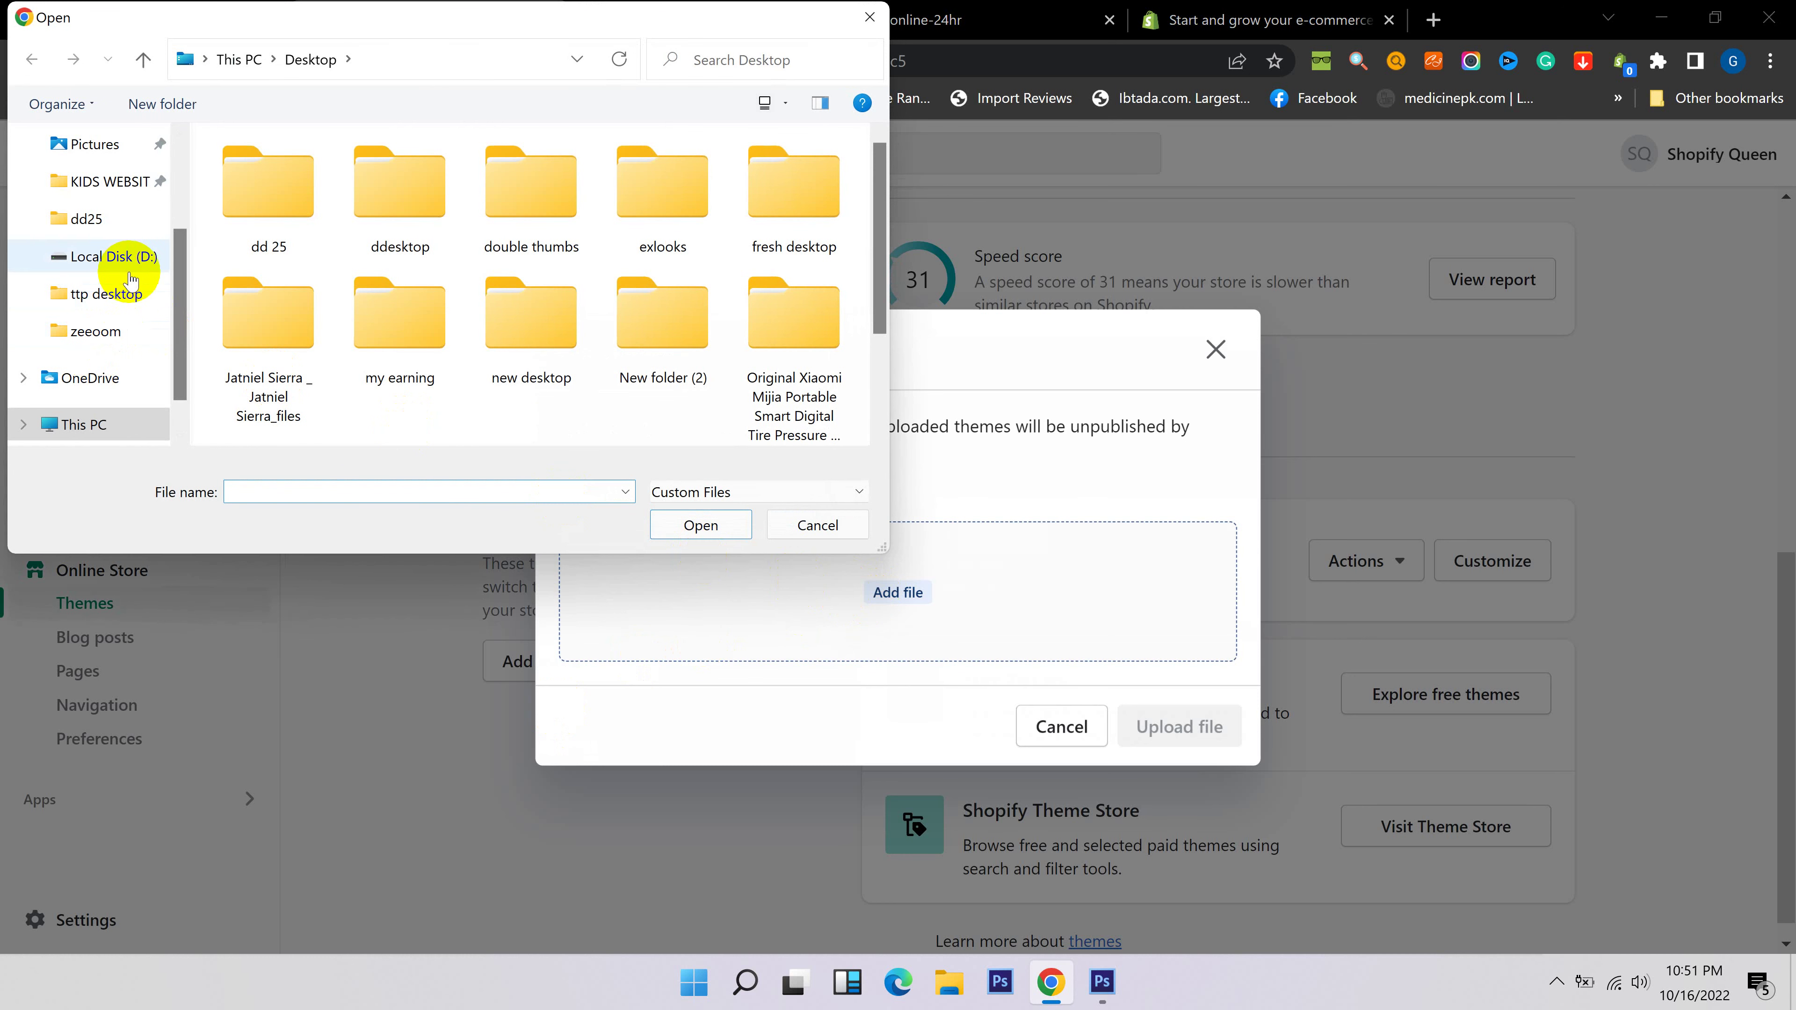
Browse the Shopify_Themes folder on Local Disk (D:) for a theme zip file.
click(113, 257)
scroll(359, 309, down, 4)
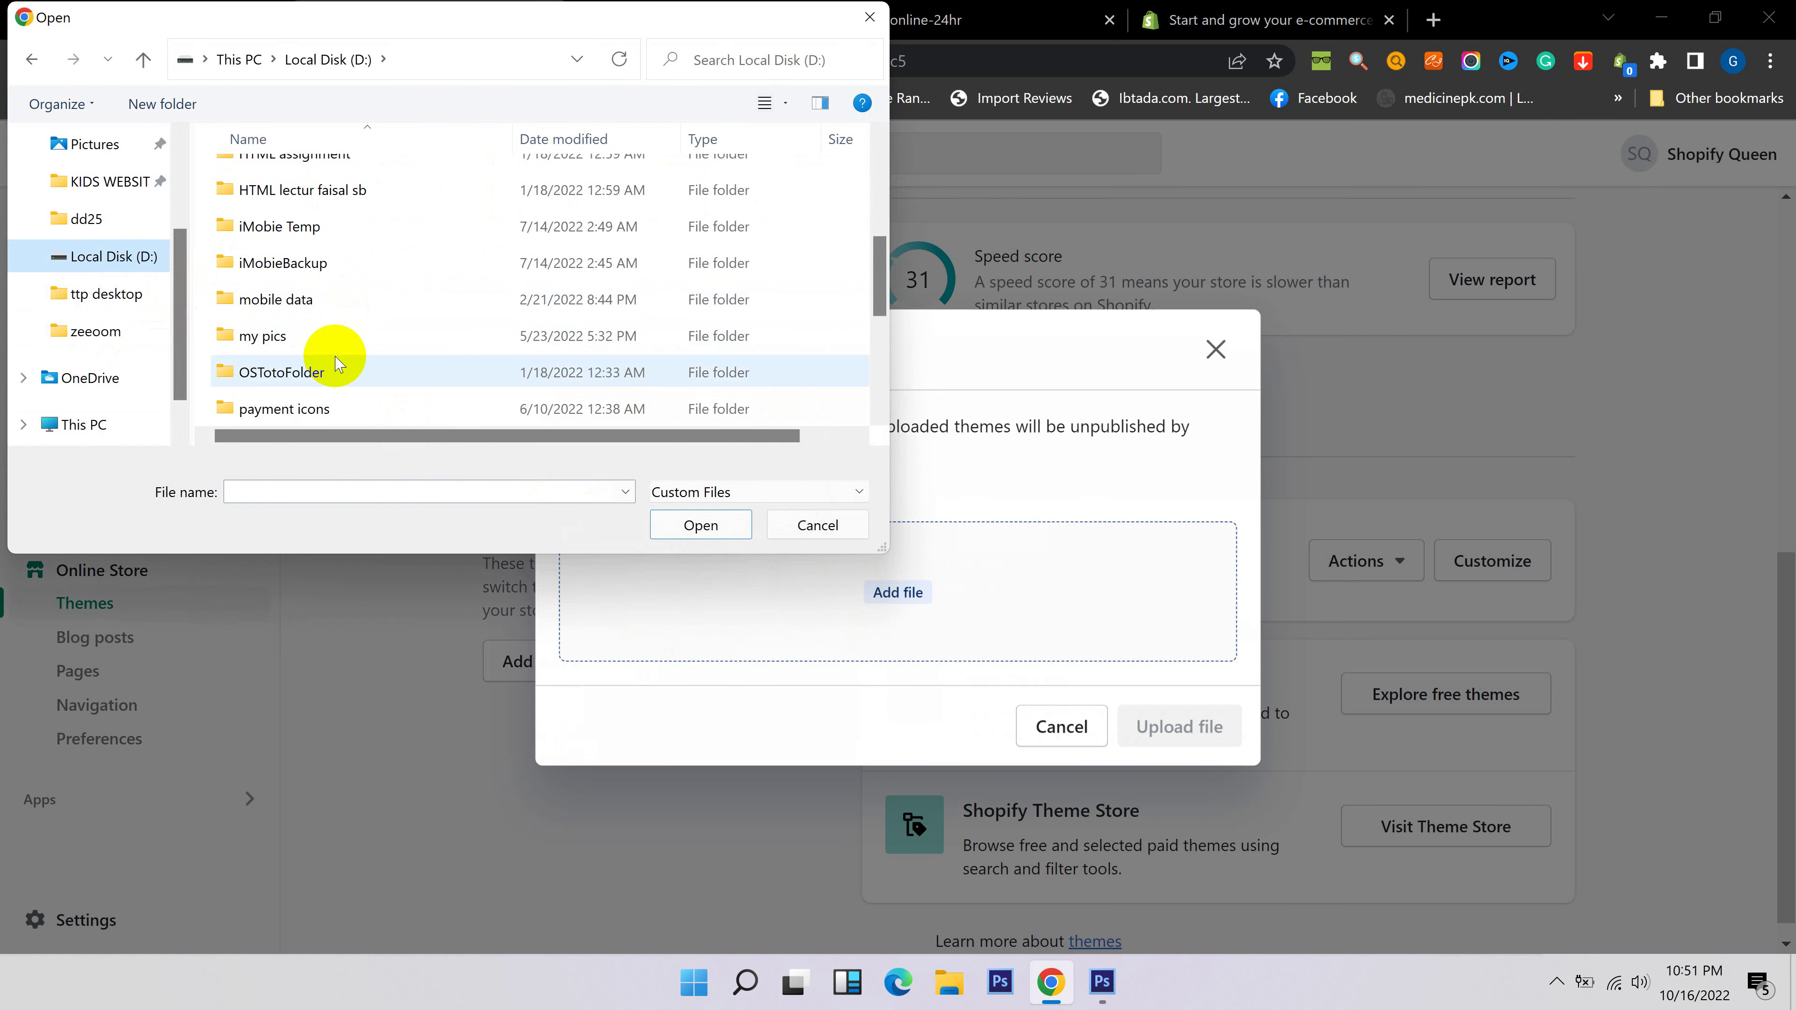
scroll(329, 375, down, 2)
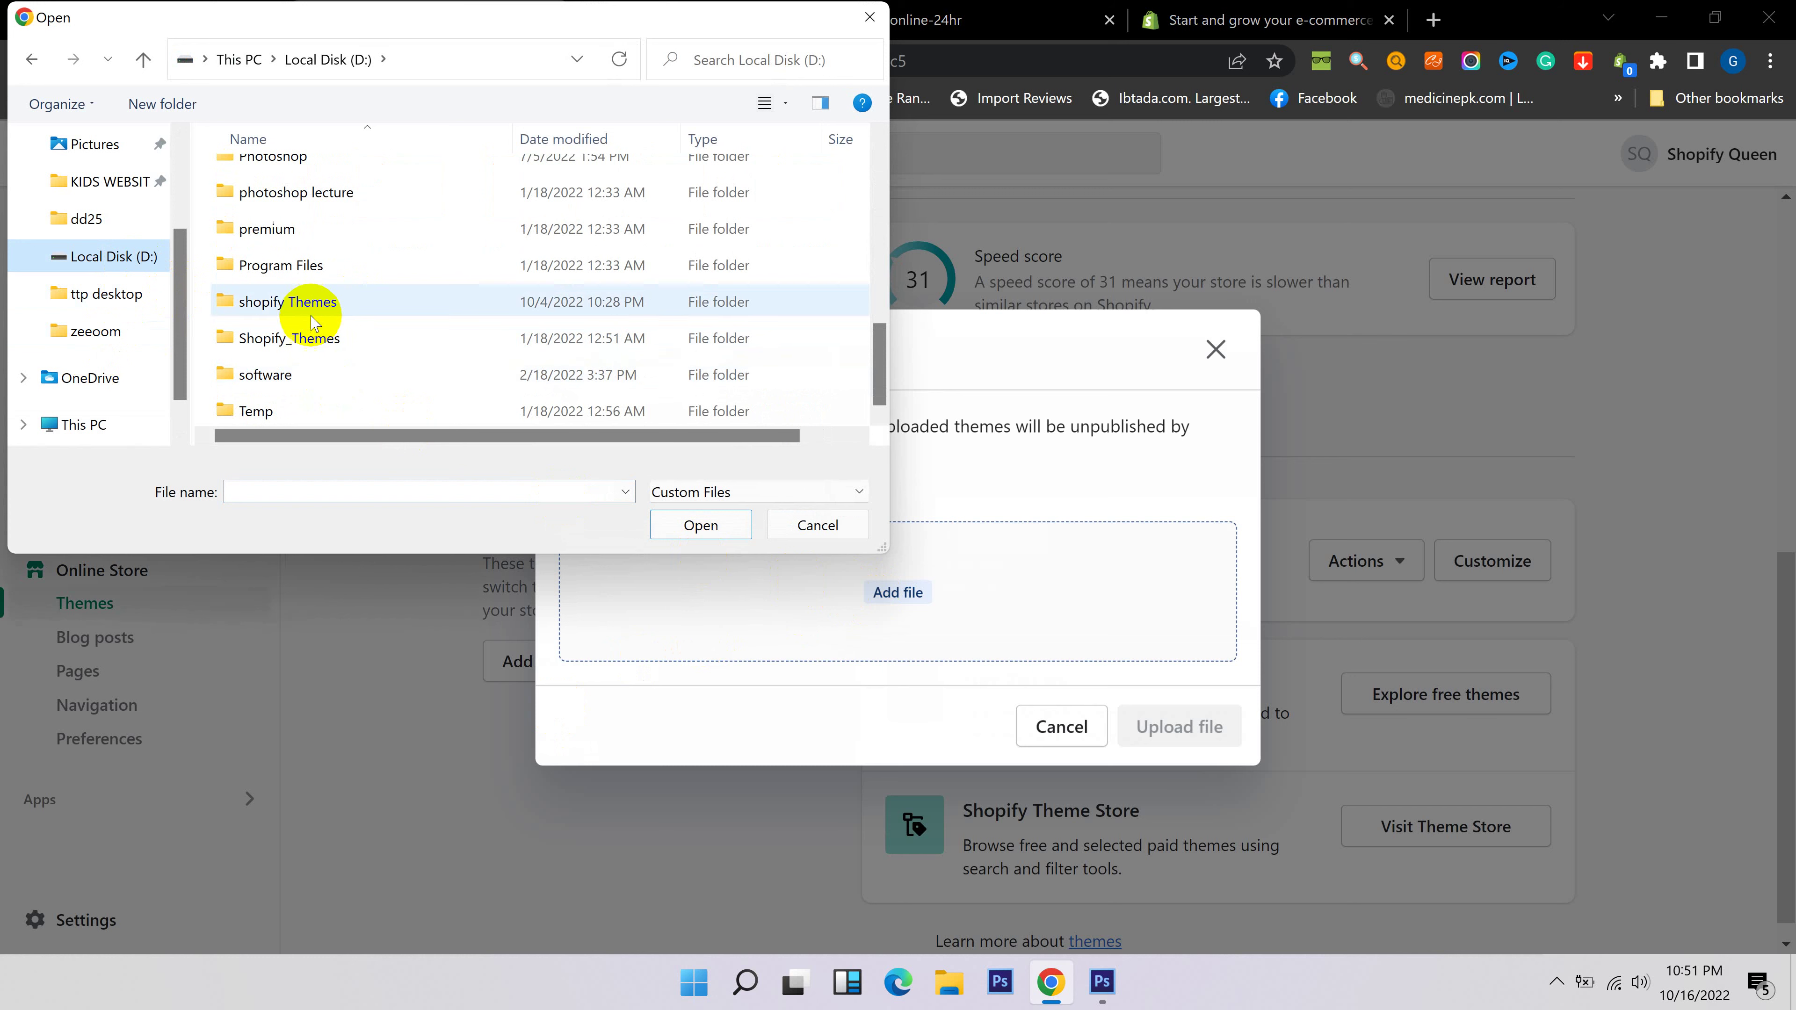
click(313, 335)
double_click(311, 330)
scroll(368, 304, down, 2)
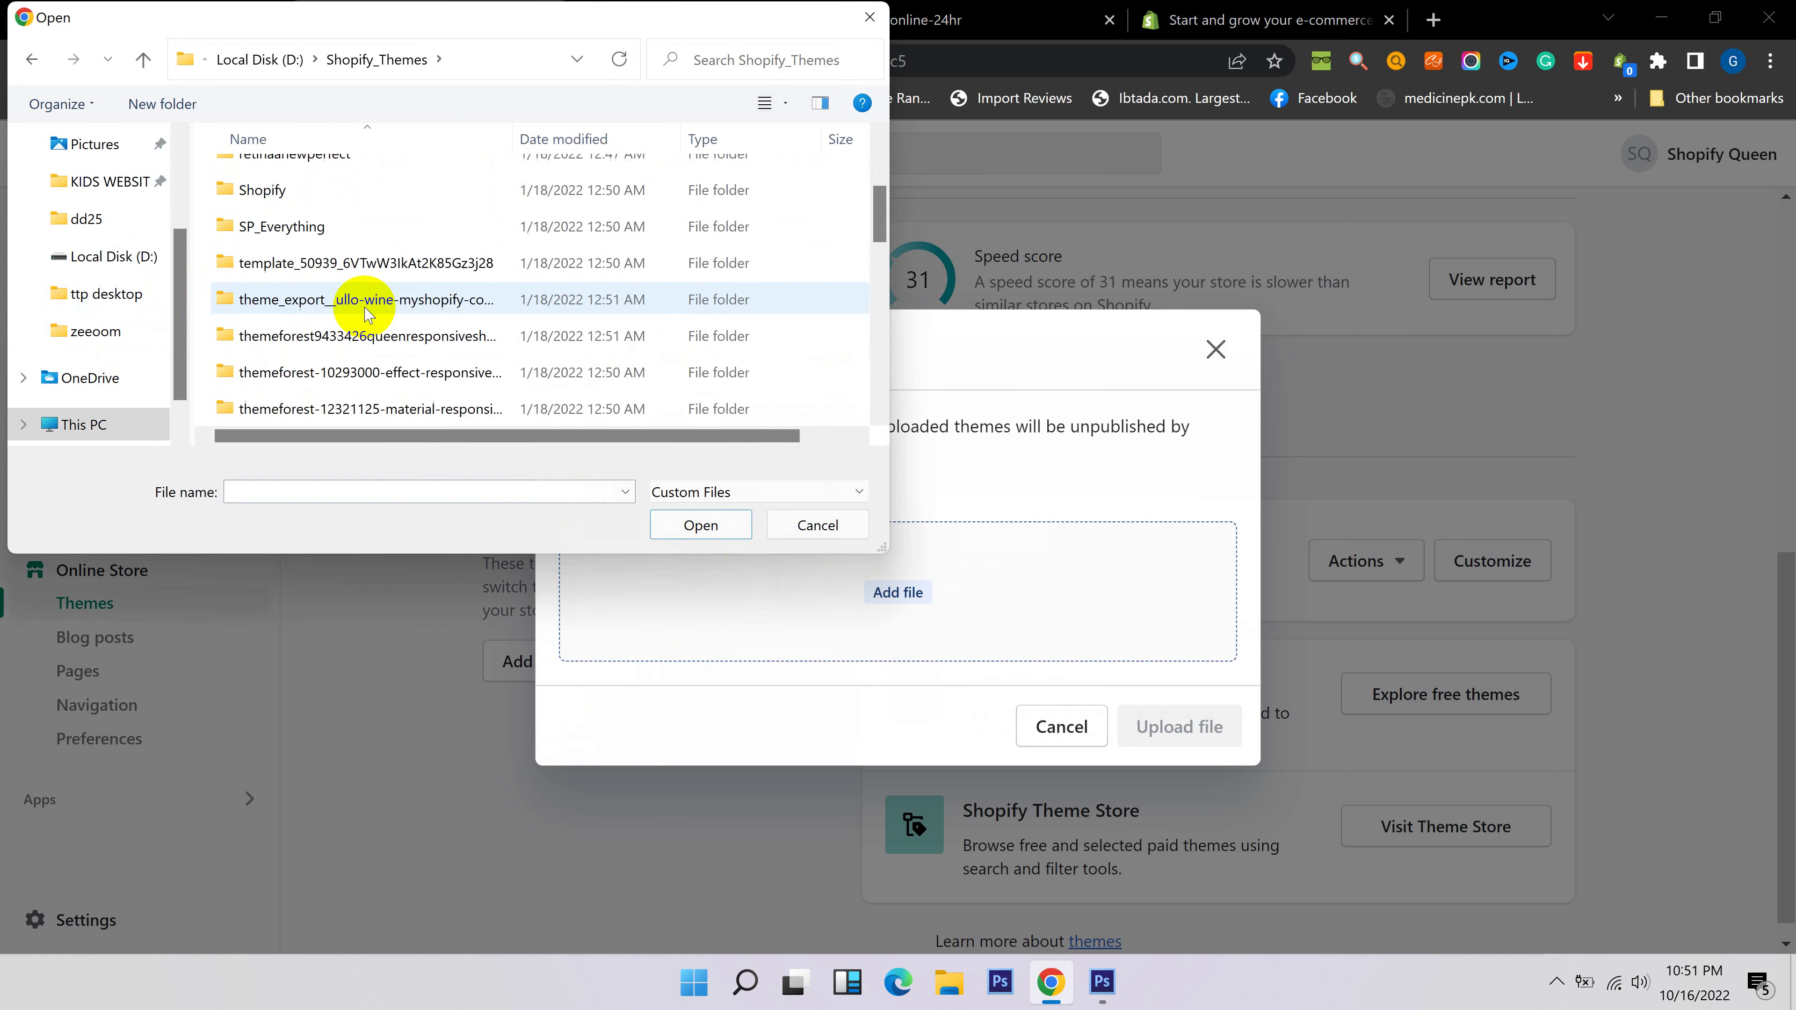
scroll(360, 339, up, 2)
scroll(354, 216, down, 8)
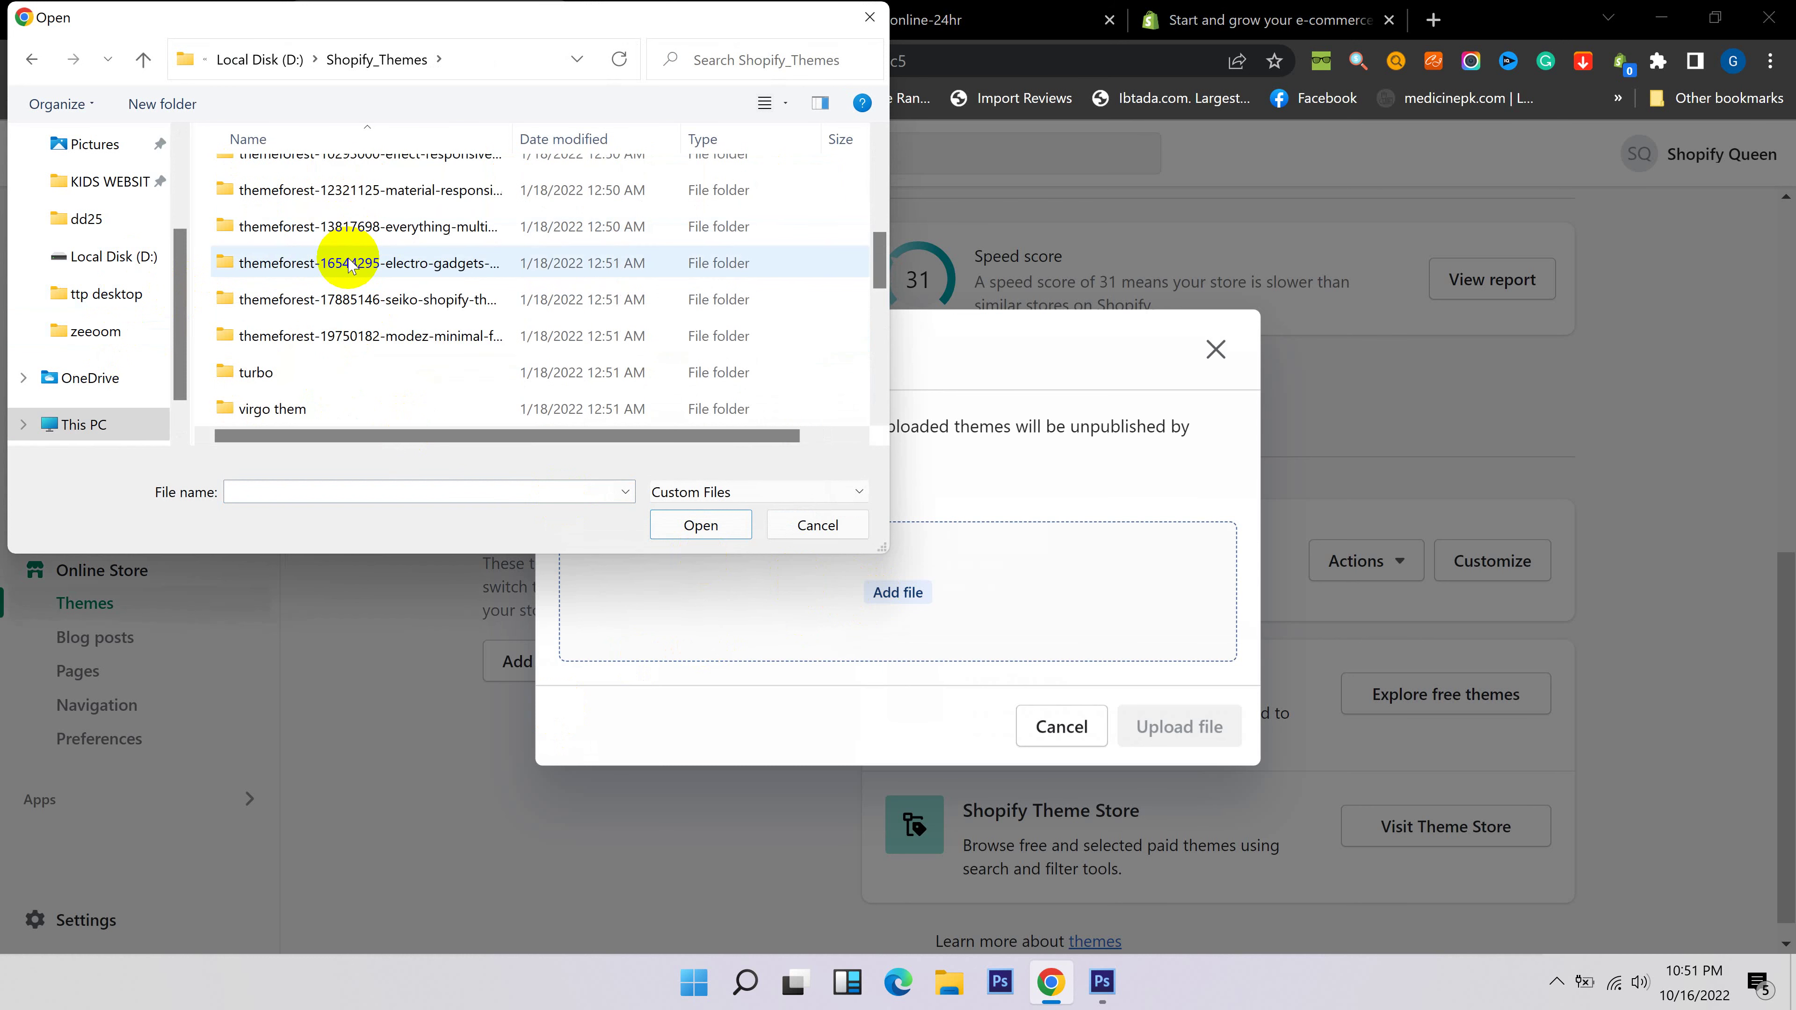
scroll(346, 312, down, 2)
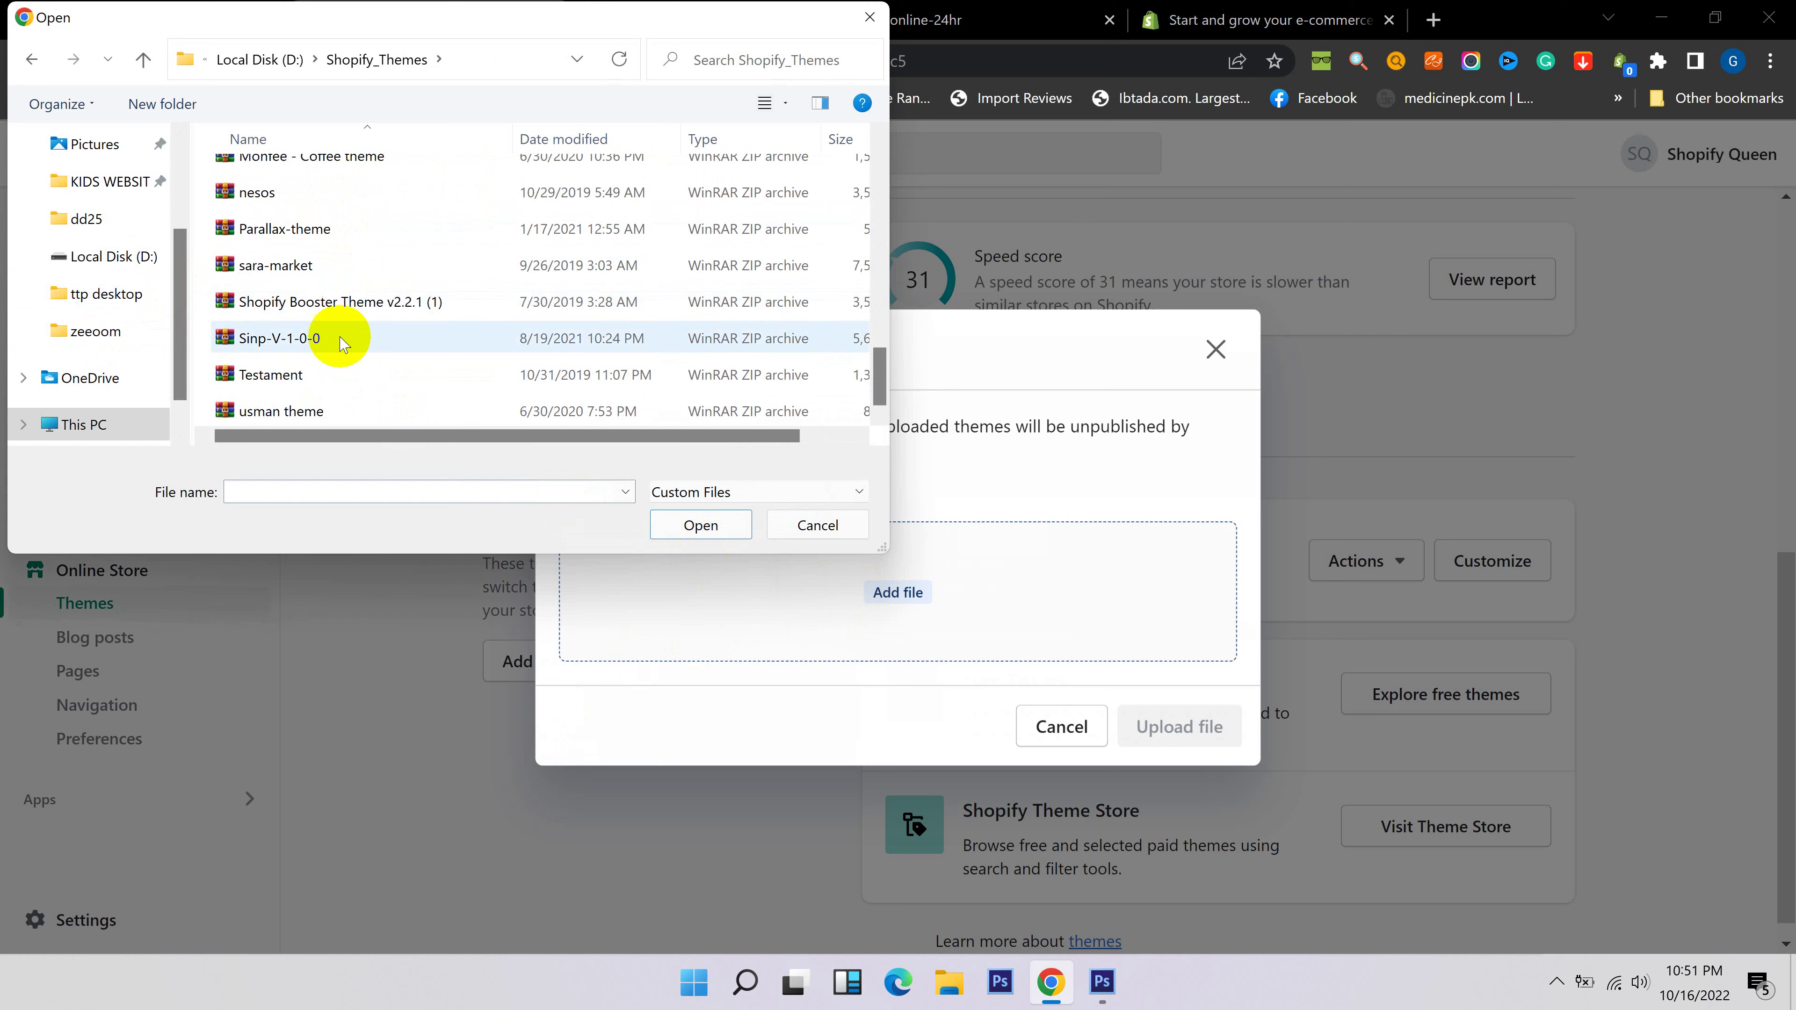
scroll(339, 375, up, 4)
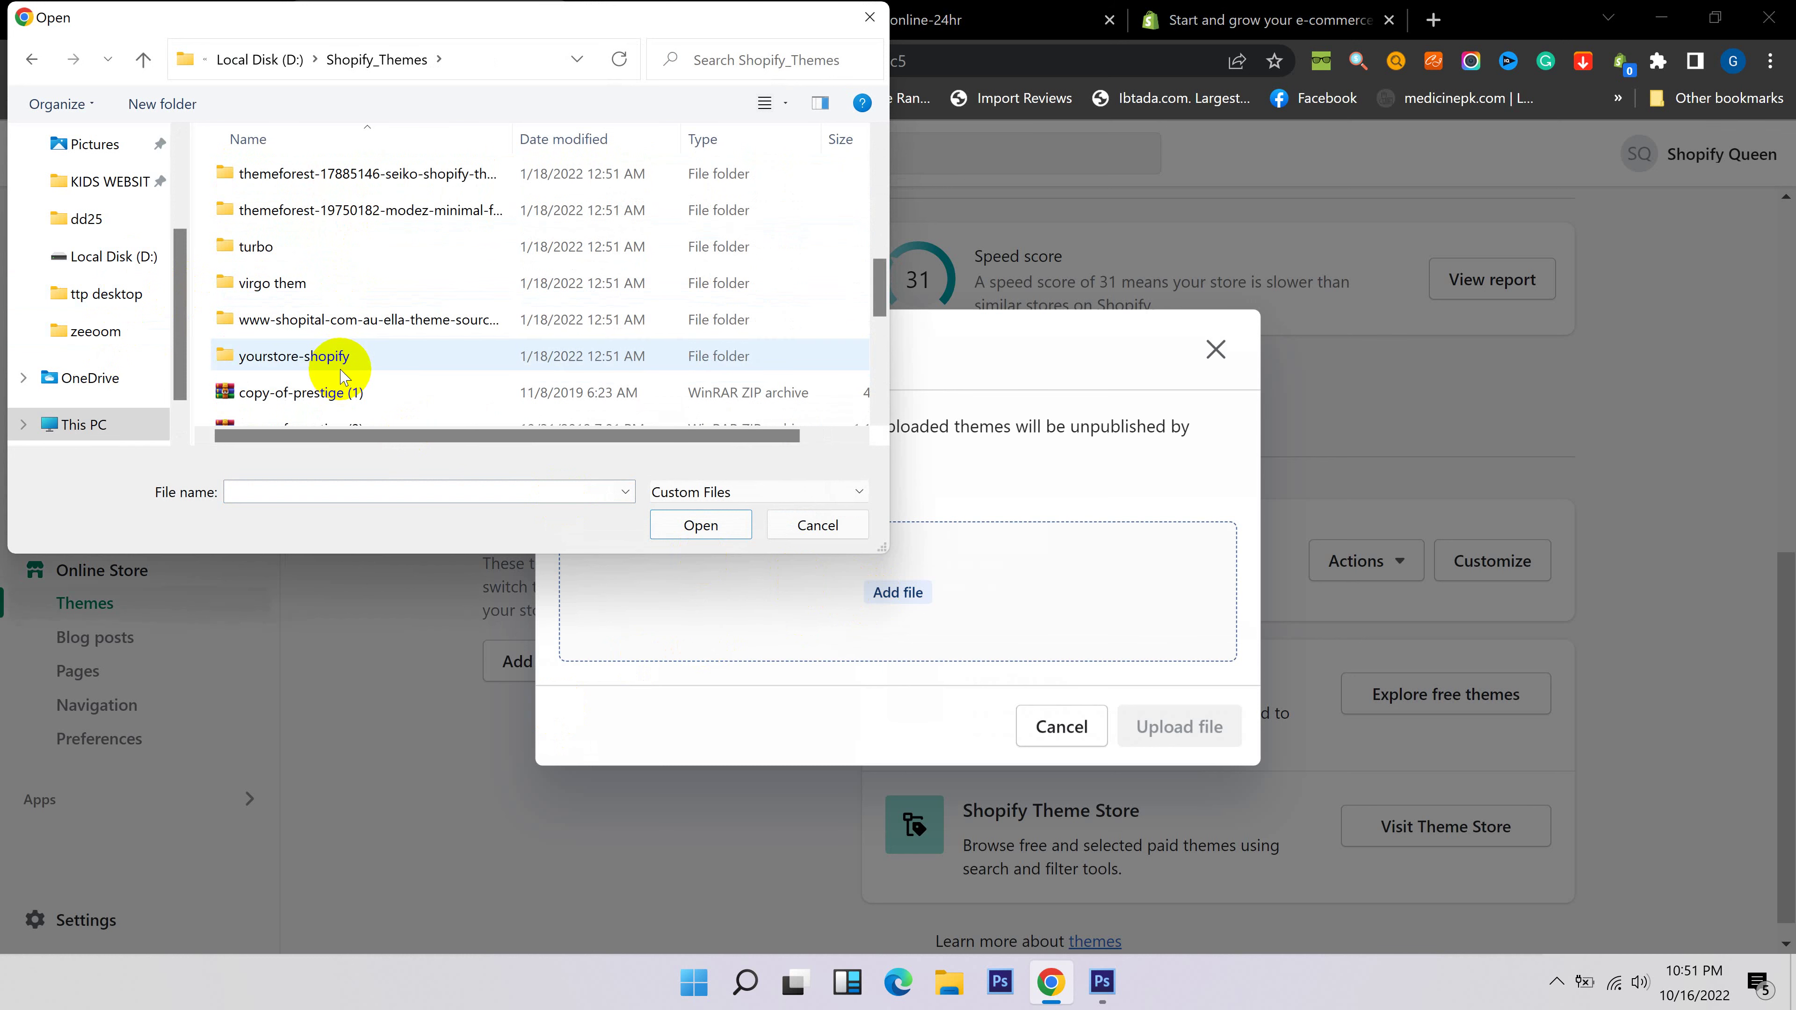
Upload impulse.zip from the "shopify Themes" folder on Local Disk (D:) to the store's theme library.
click(33, 61)
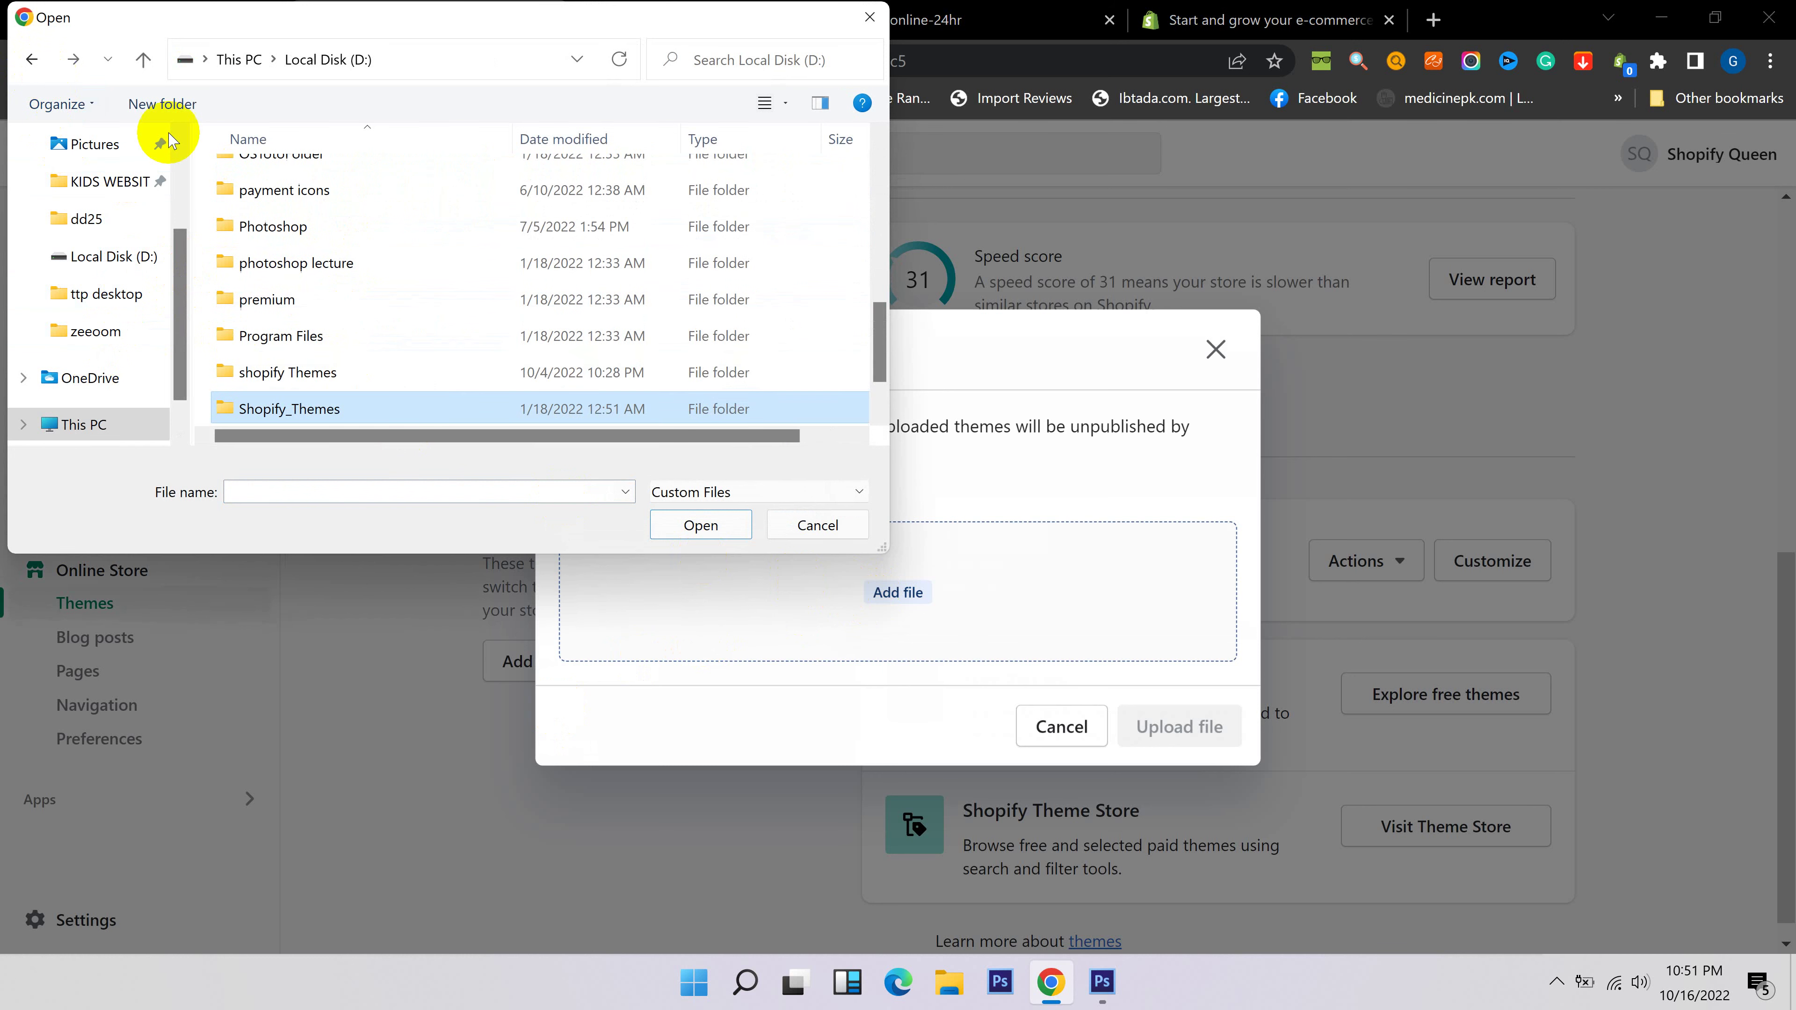
double_click(296, 371)
scroll(445, 312, down, 5)
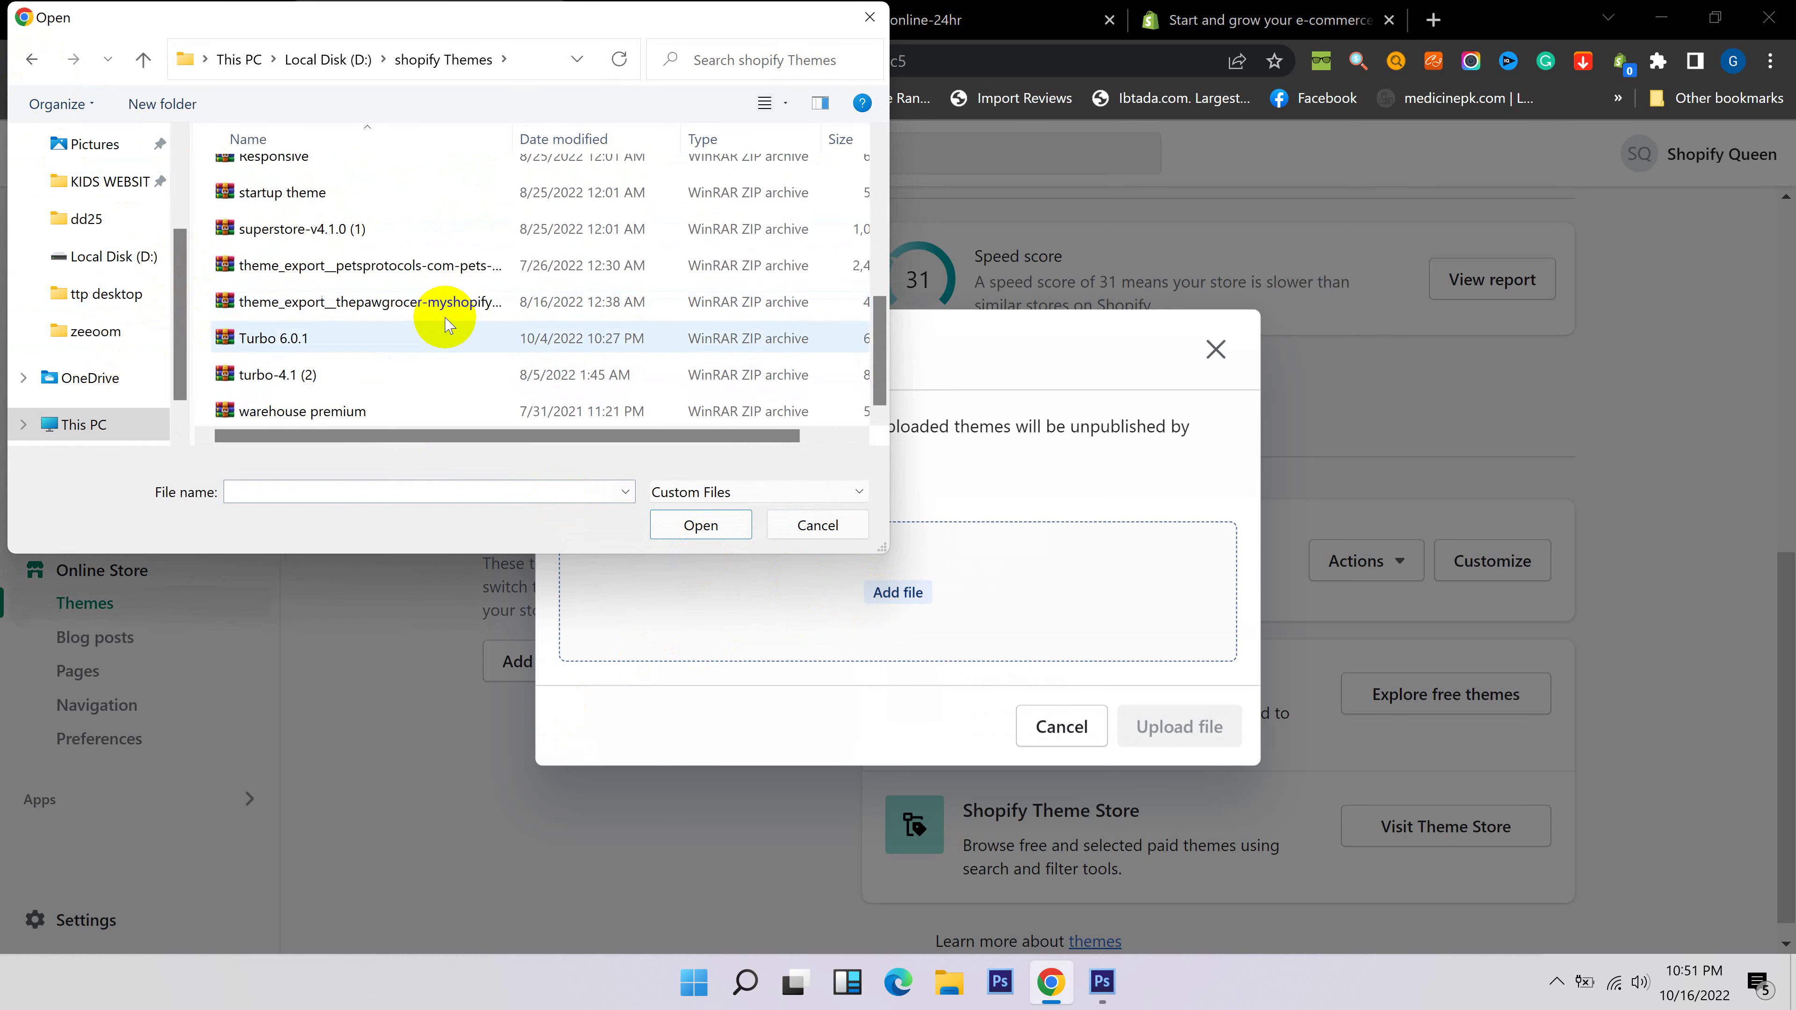
scroll(357, 378, up, 1)
scroll(356, 382, up, 1)
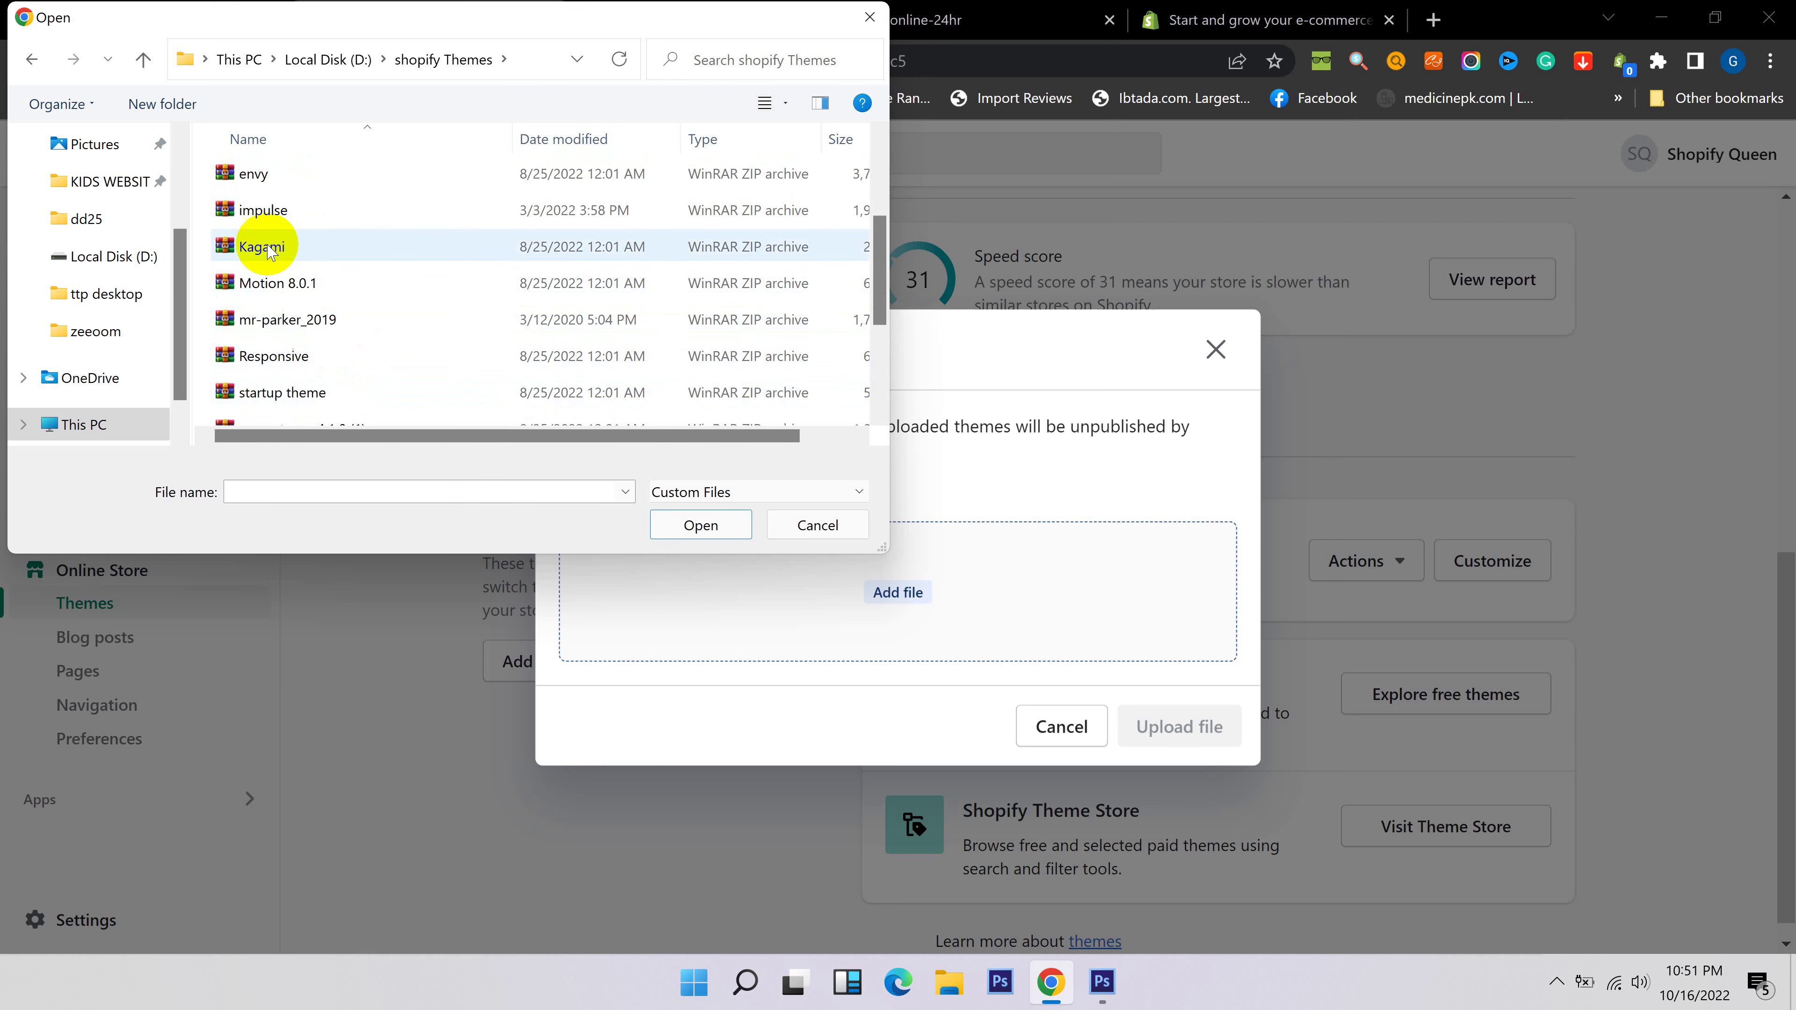
click(269, 216)
double_click(268, 221)
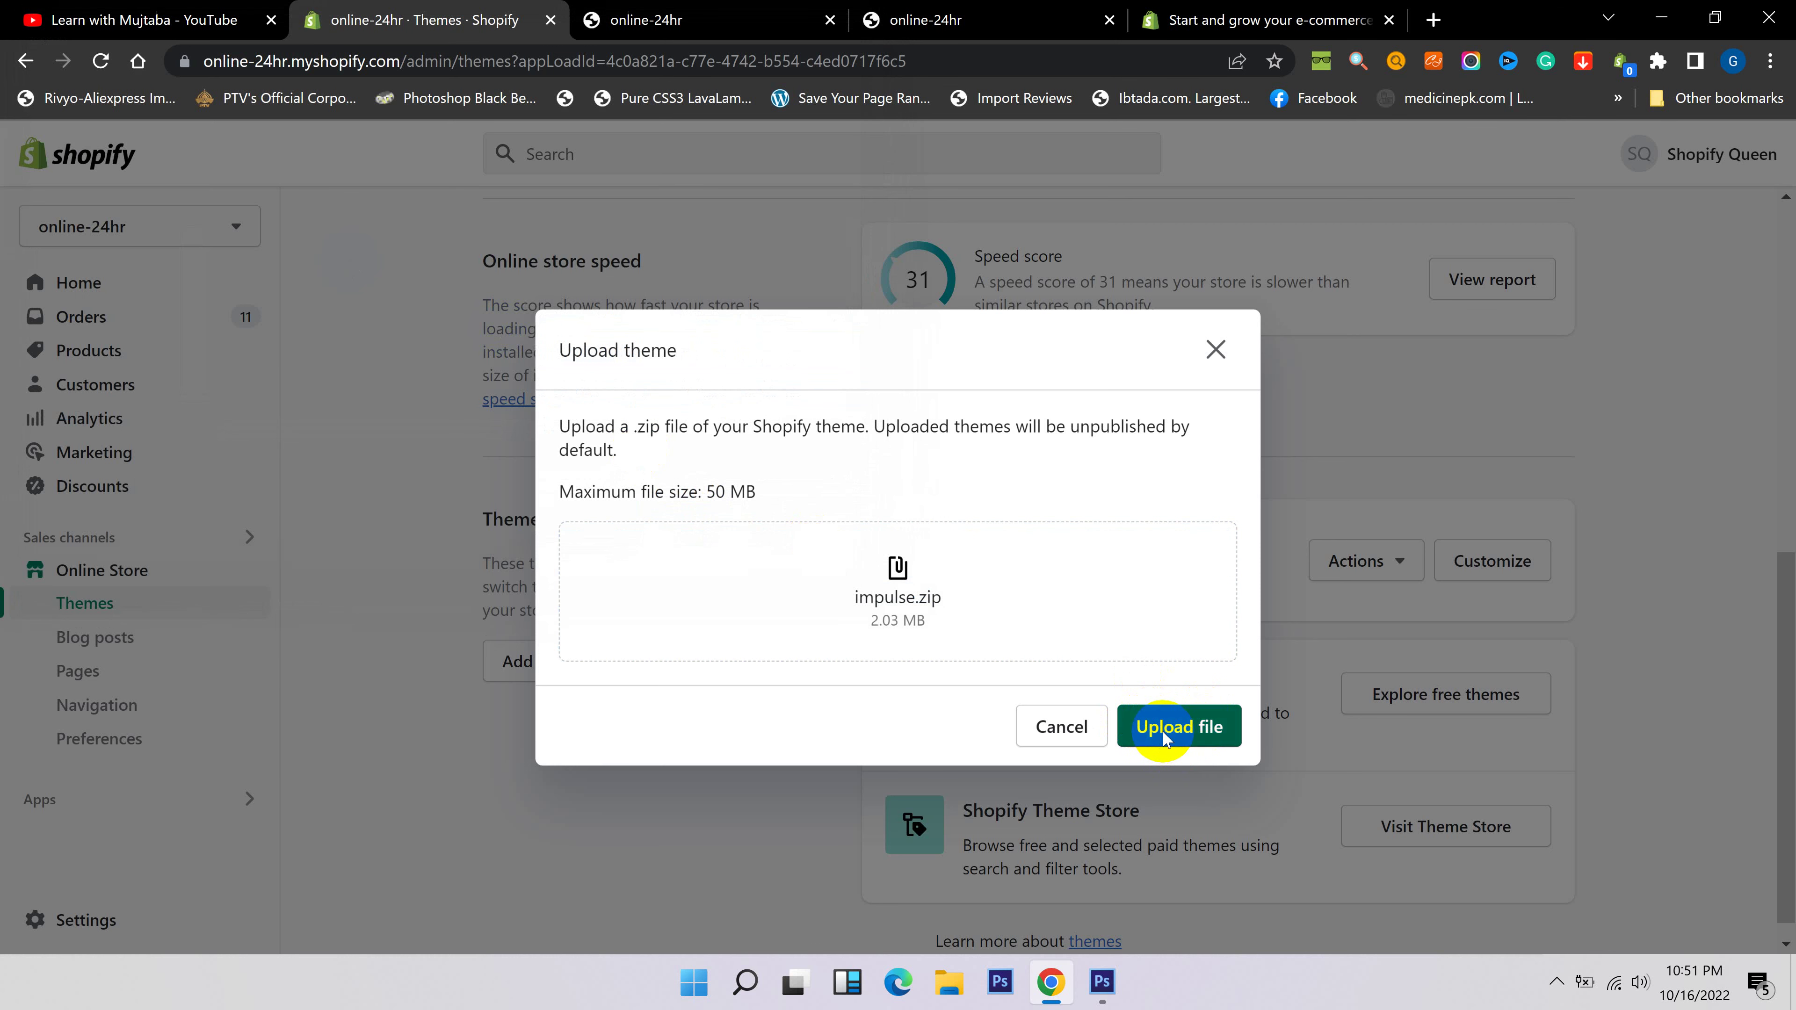
click(1163, 728)
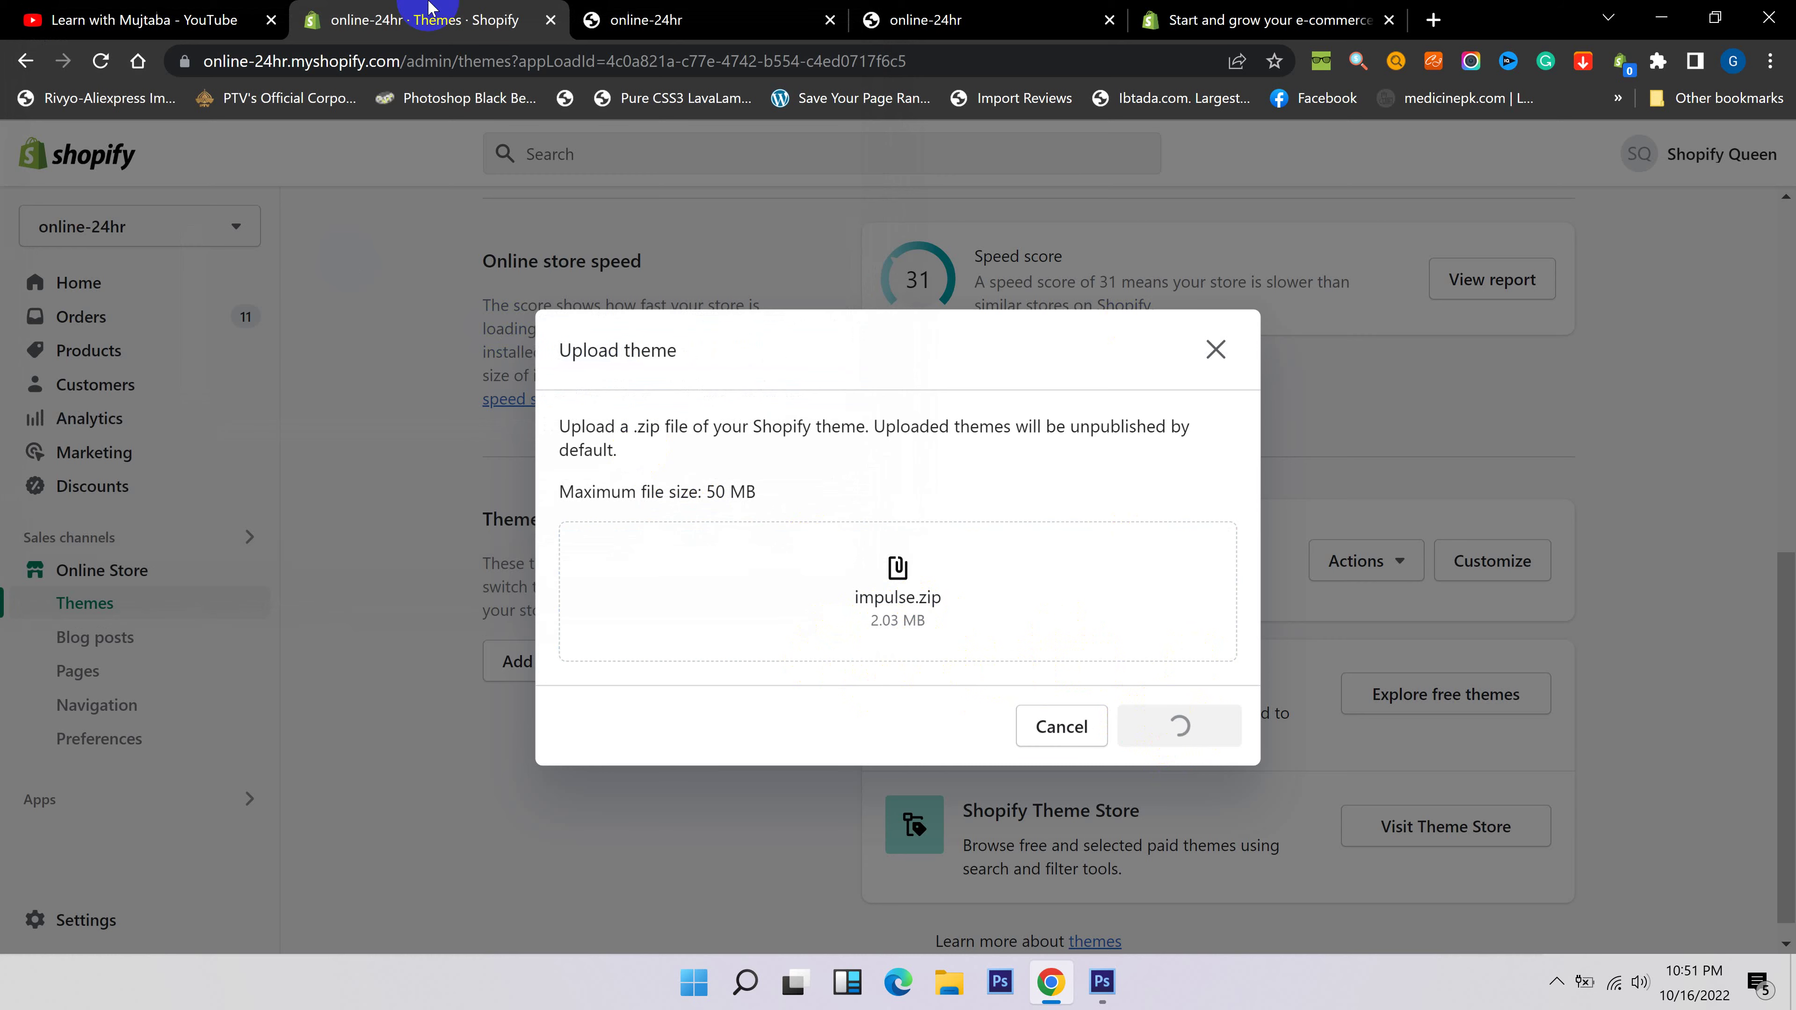
Switch to the YouTube channel page and look through its created playlists.
click(63, 19)
click(727, 225)
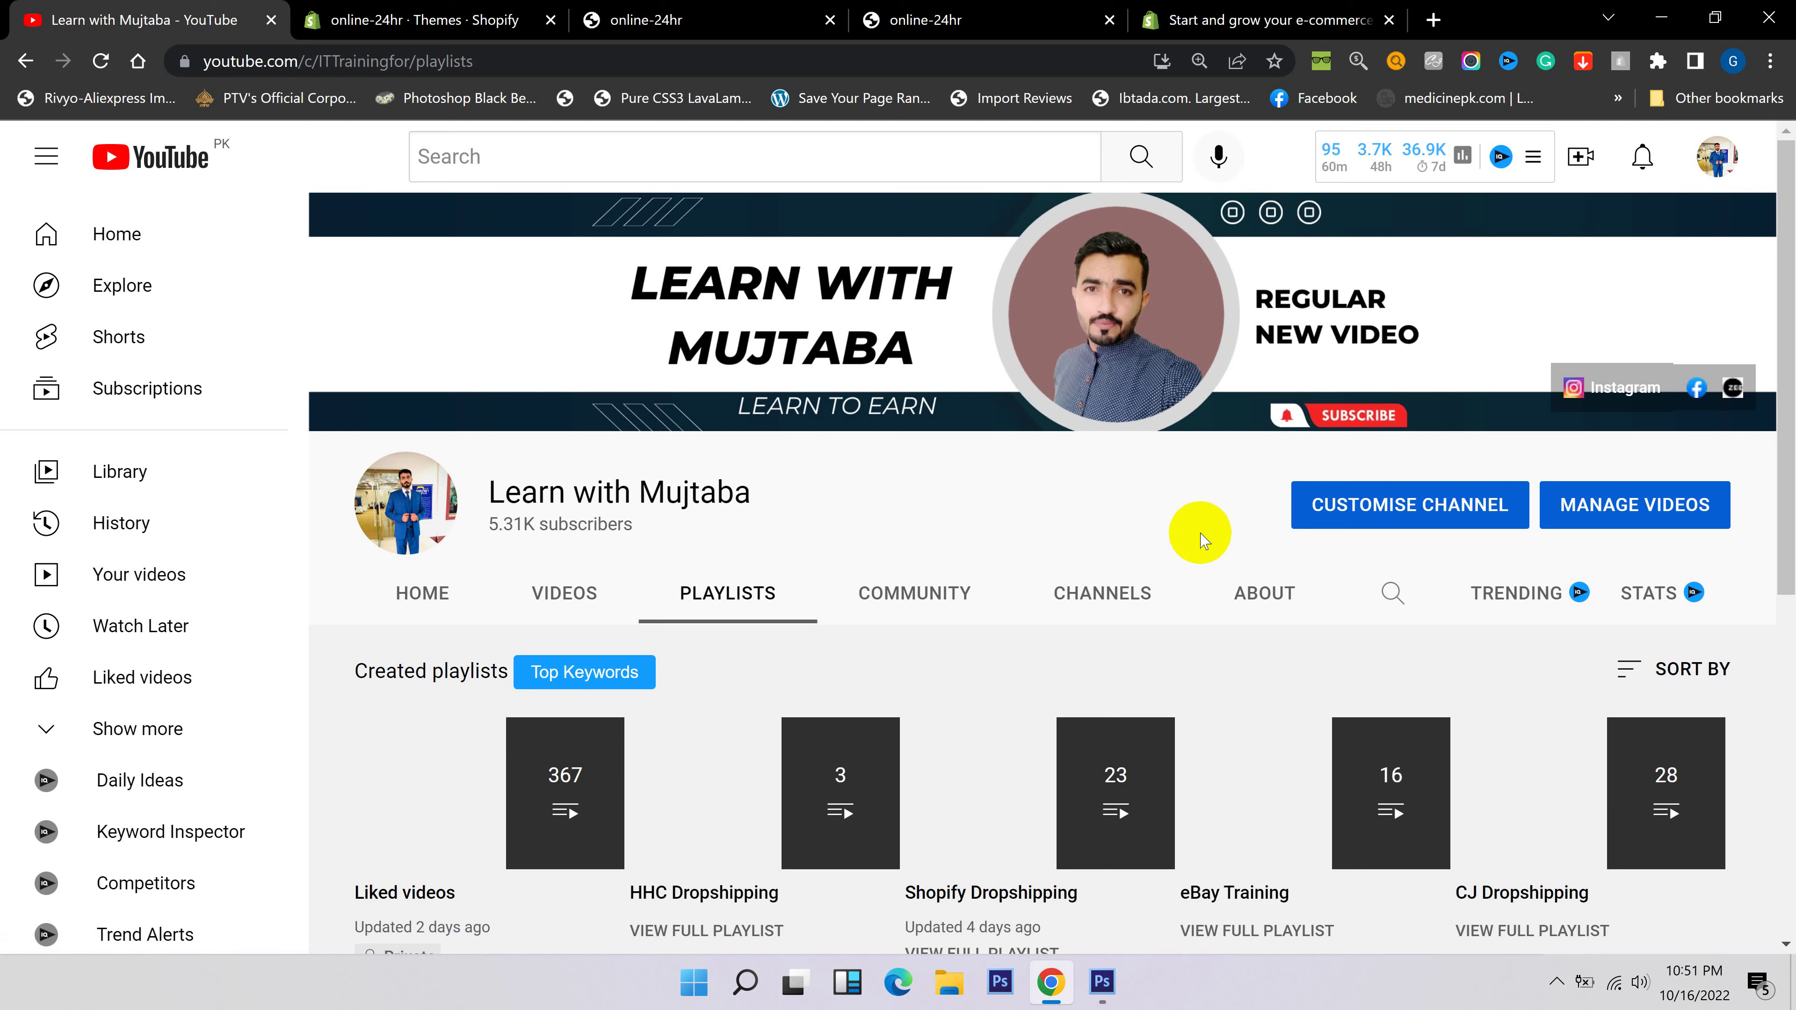
scroll(1191, 590, down, 4)
scroll(1185, 623, down, 2)
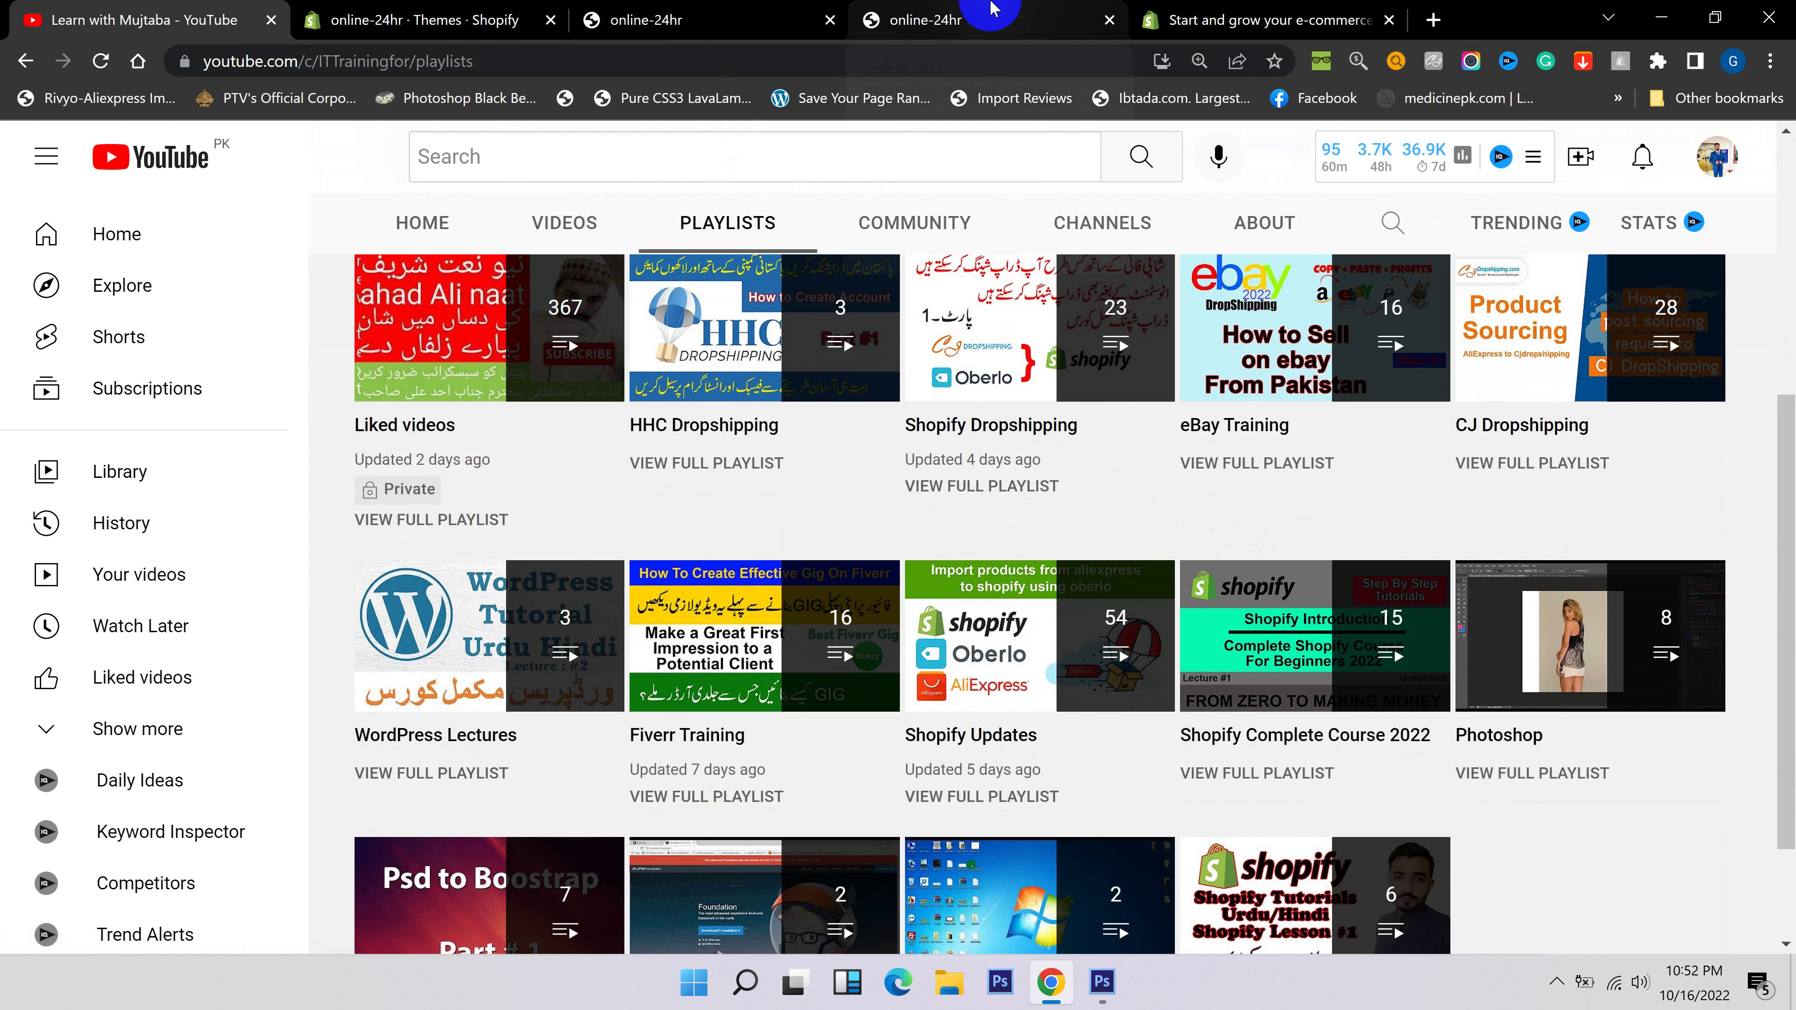
Return to the Shopify themes page and publish the Impulse theme as the store's live theme.
click(495, 20)
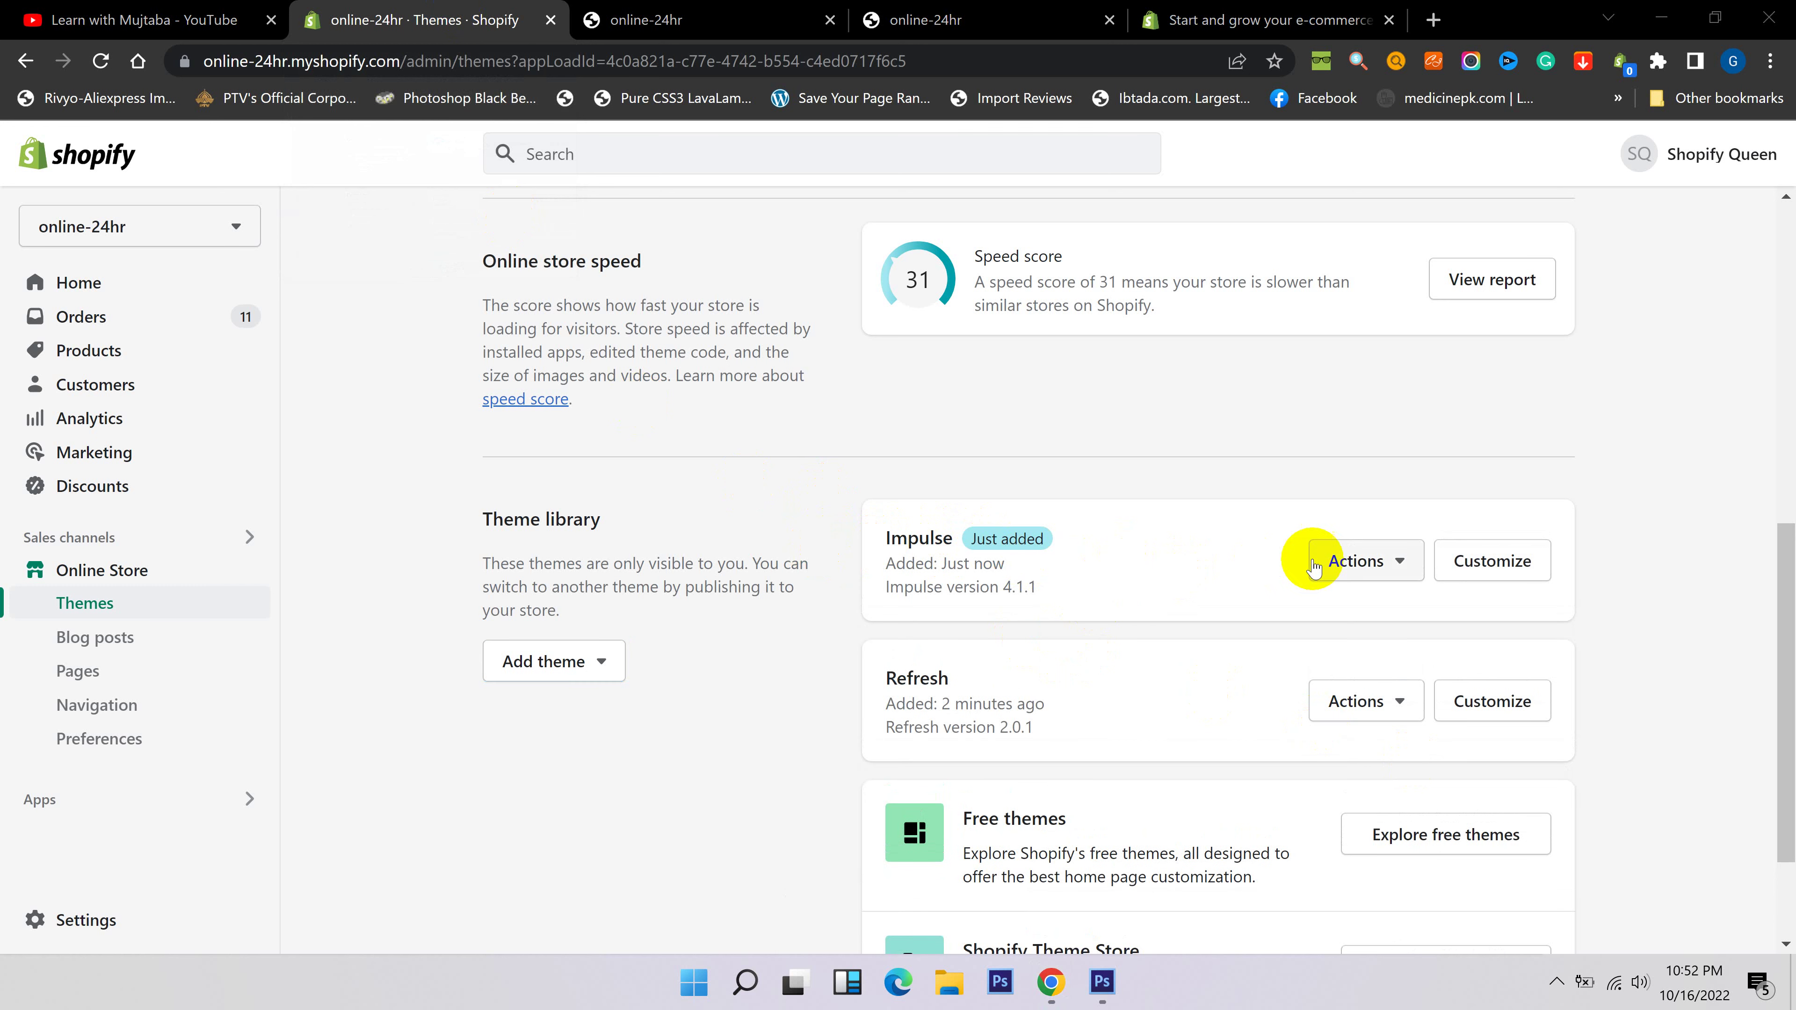
click(1396, 566)
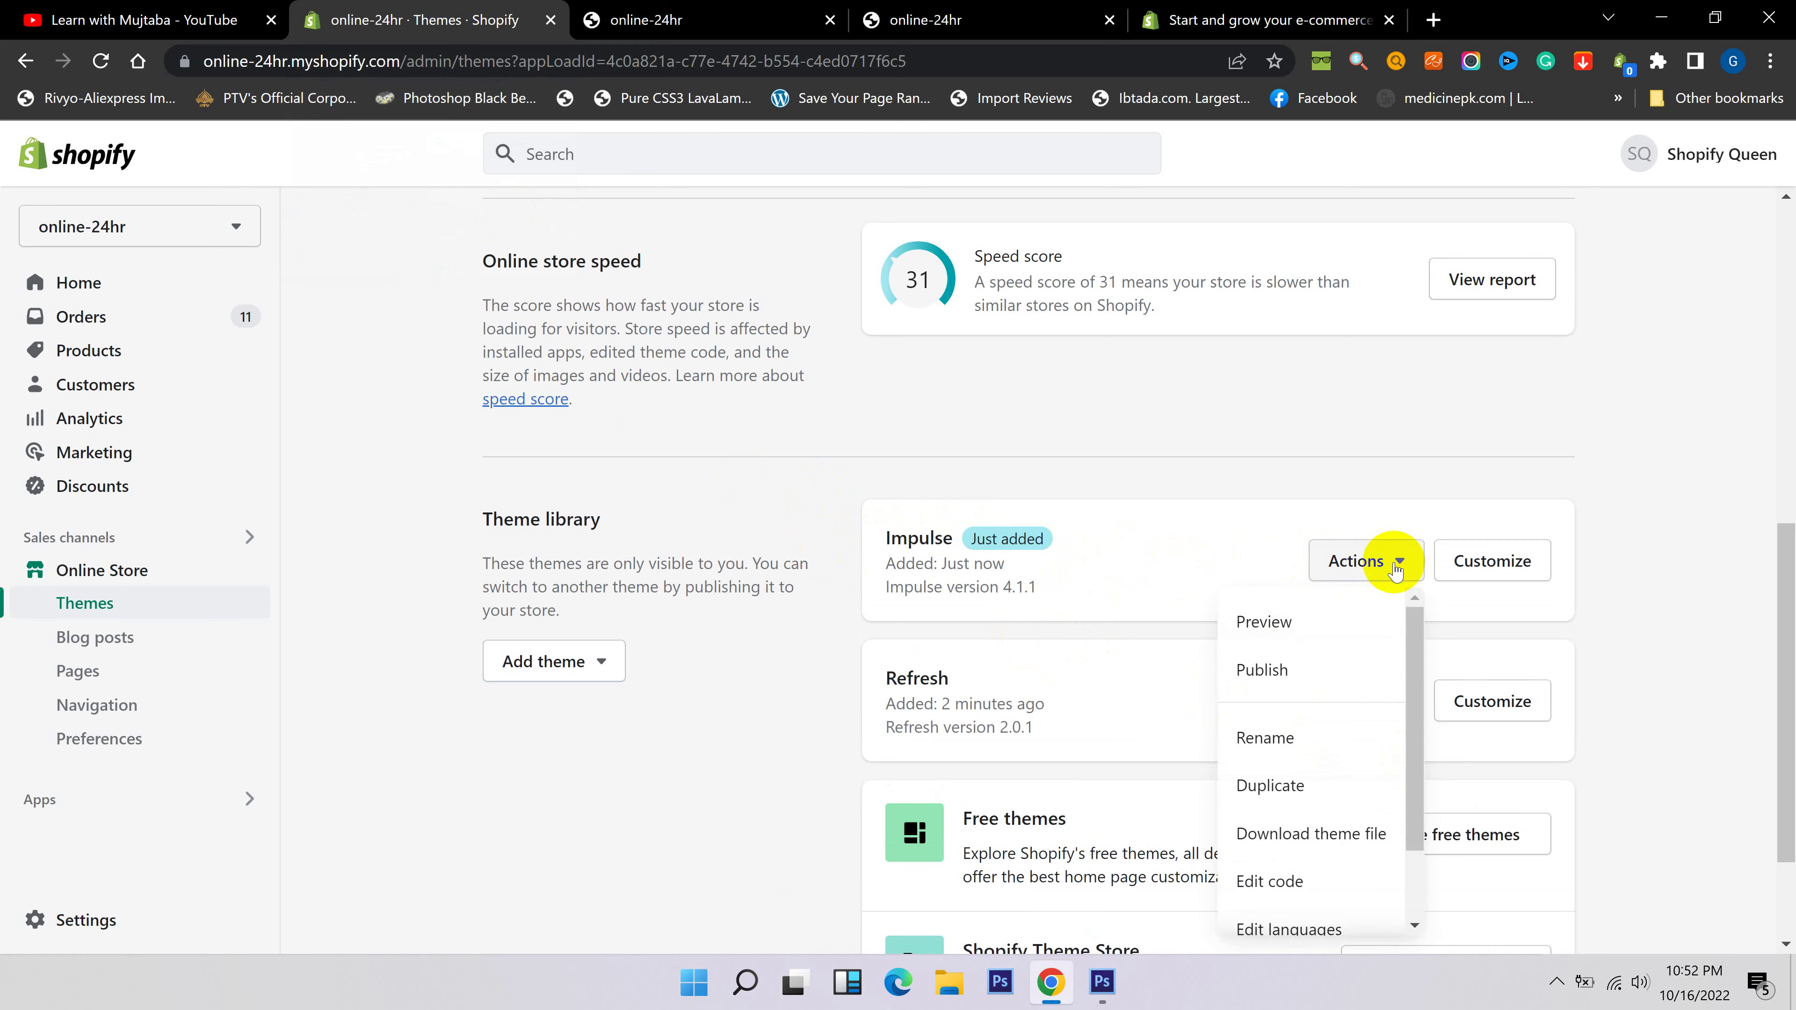
click(1275, 669)
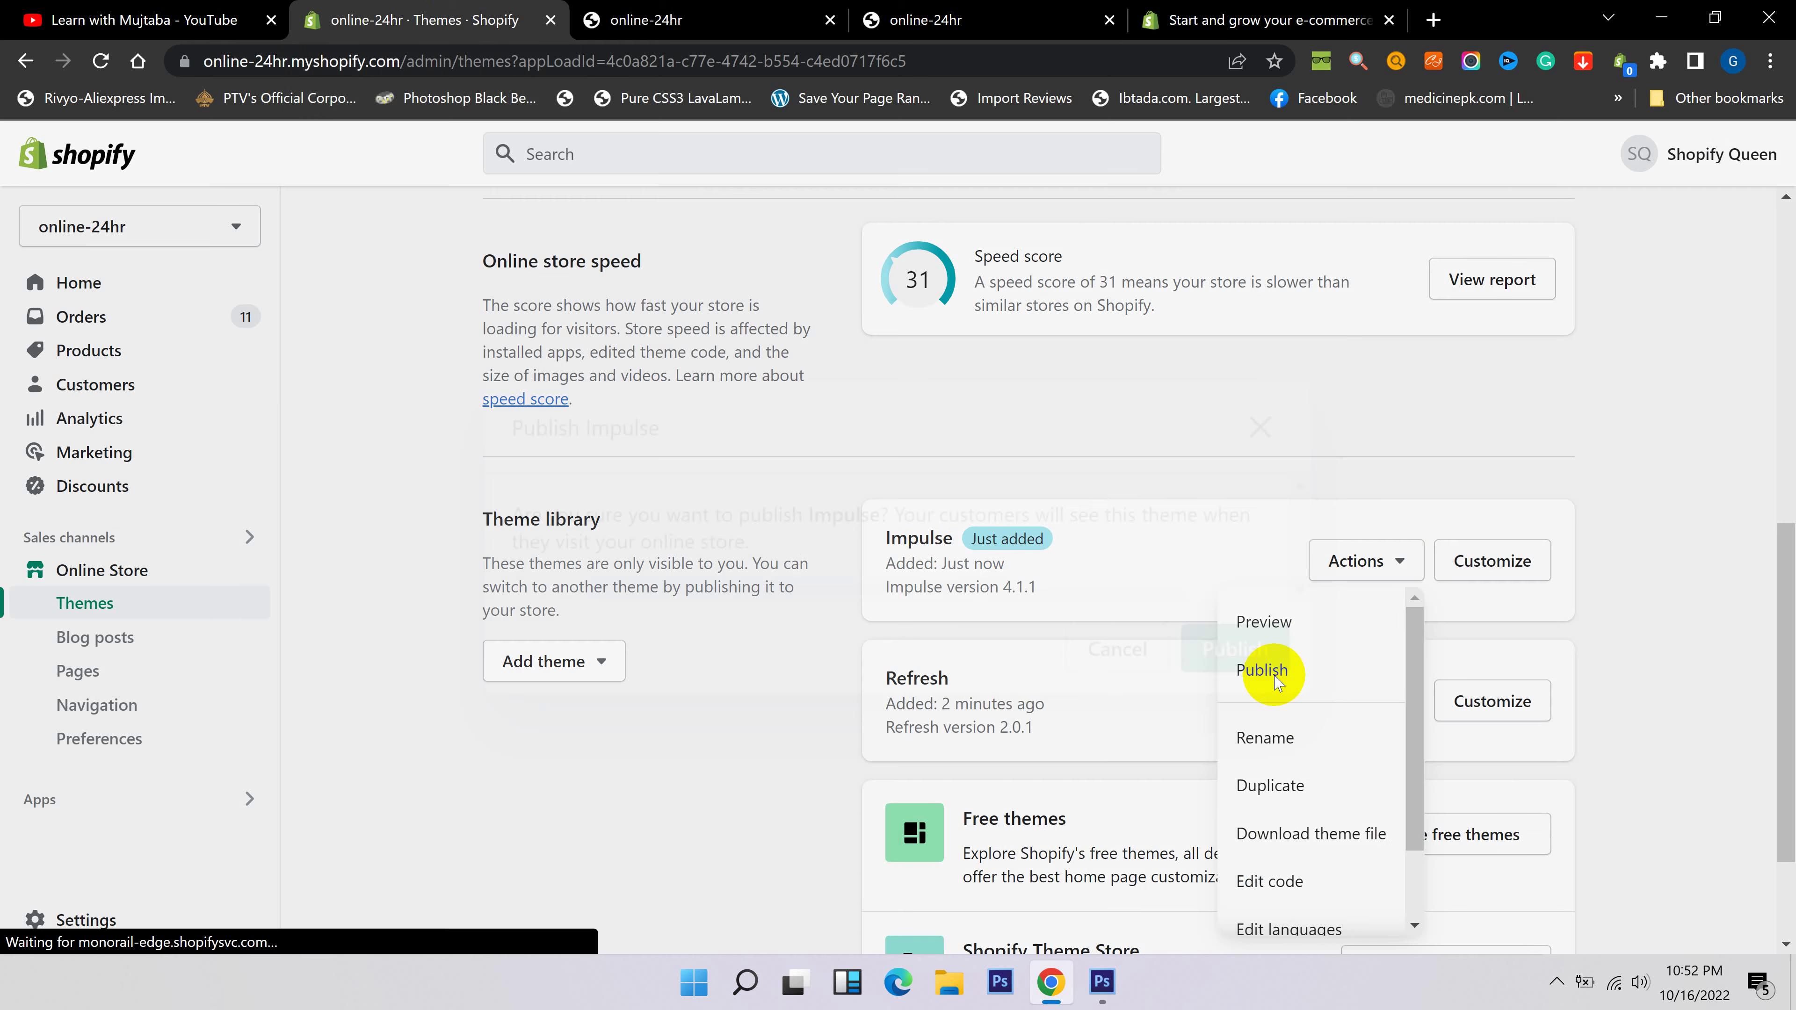
click(1203, 775)
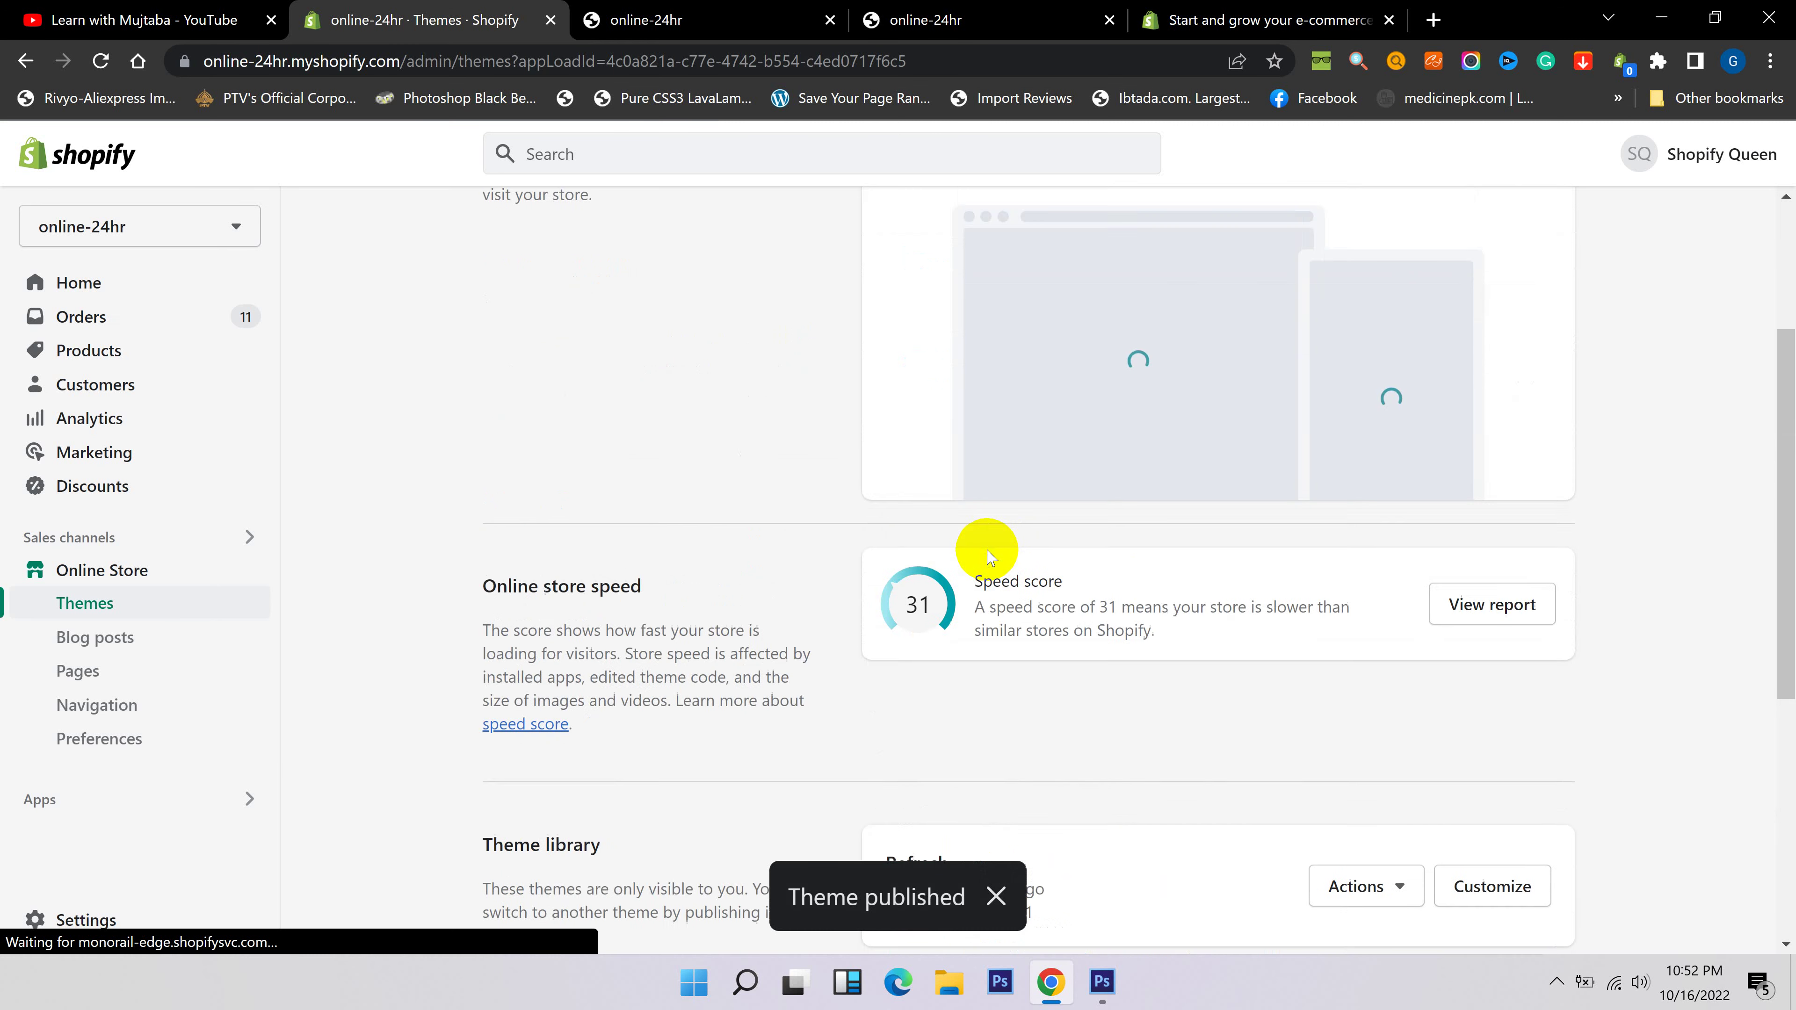
Review which theme is live and which themes are in the theme library, highlighting the Impulse and Dawn names.
scroll(1117, 658, up, 3)
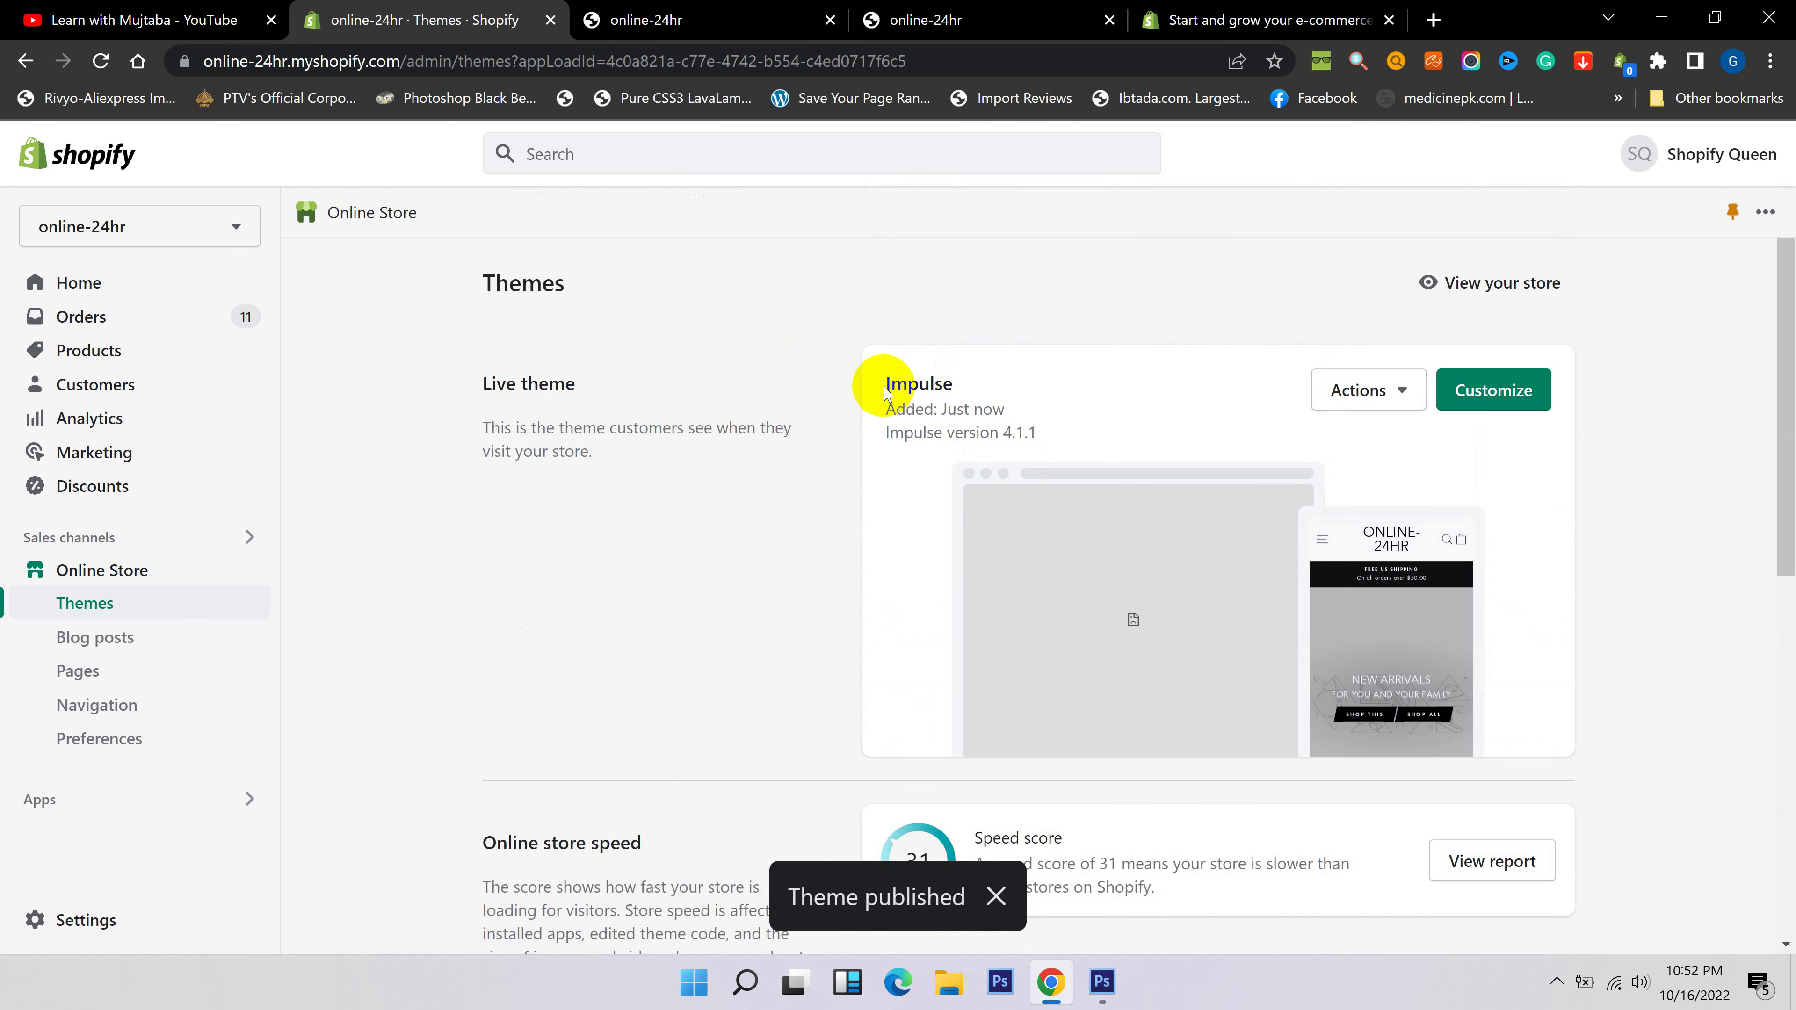
drag(888, 382, 951, 385)
drag(482, 383, 577, 391)
drag(883, 385, 914, 410)
scroll(926, 459, down, 7)
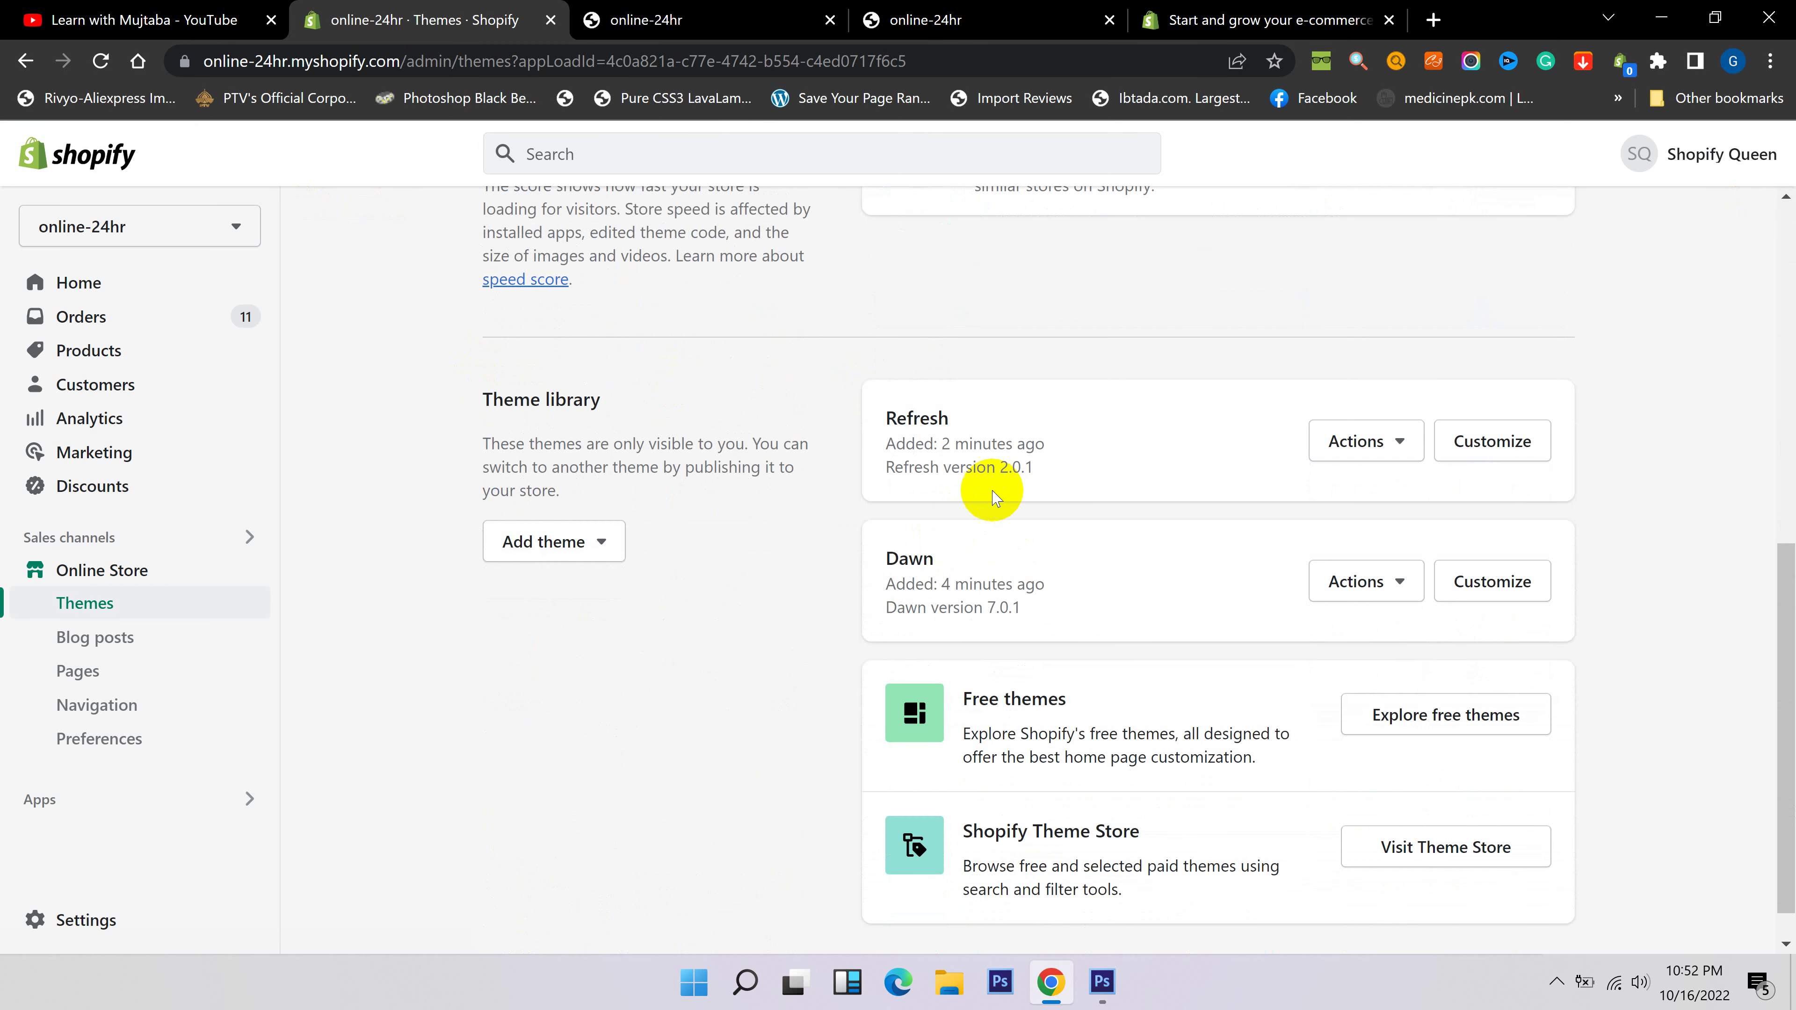
drag(937, 564, 887, 559)
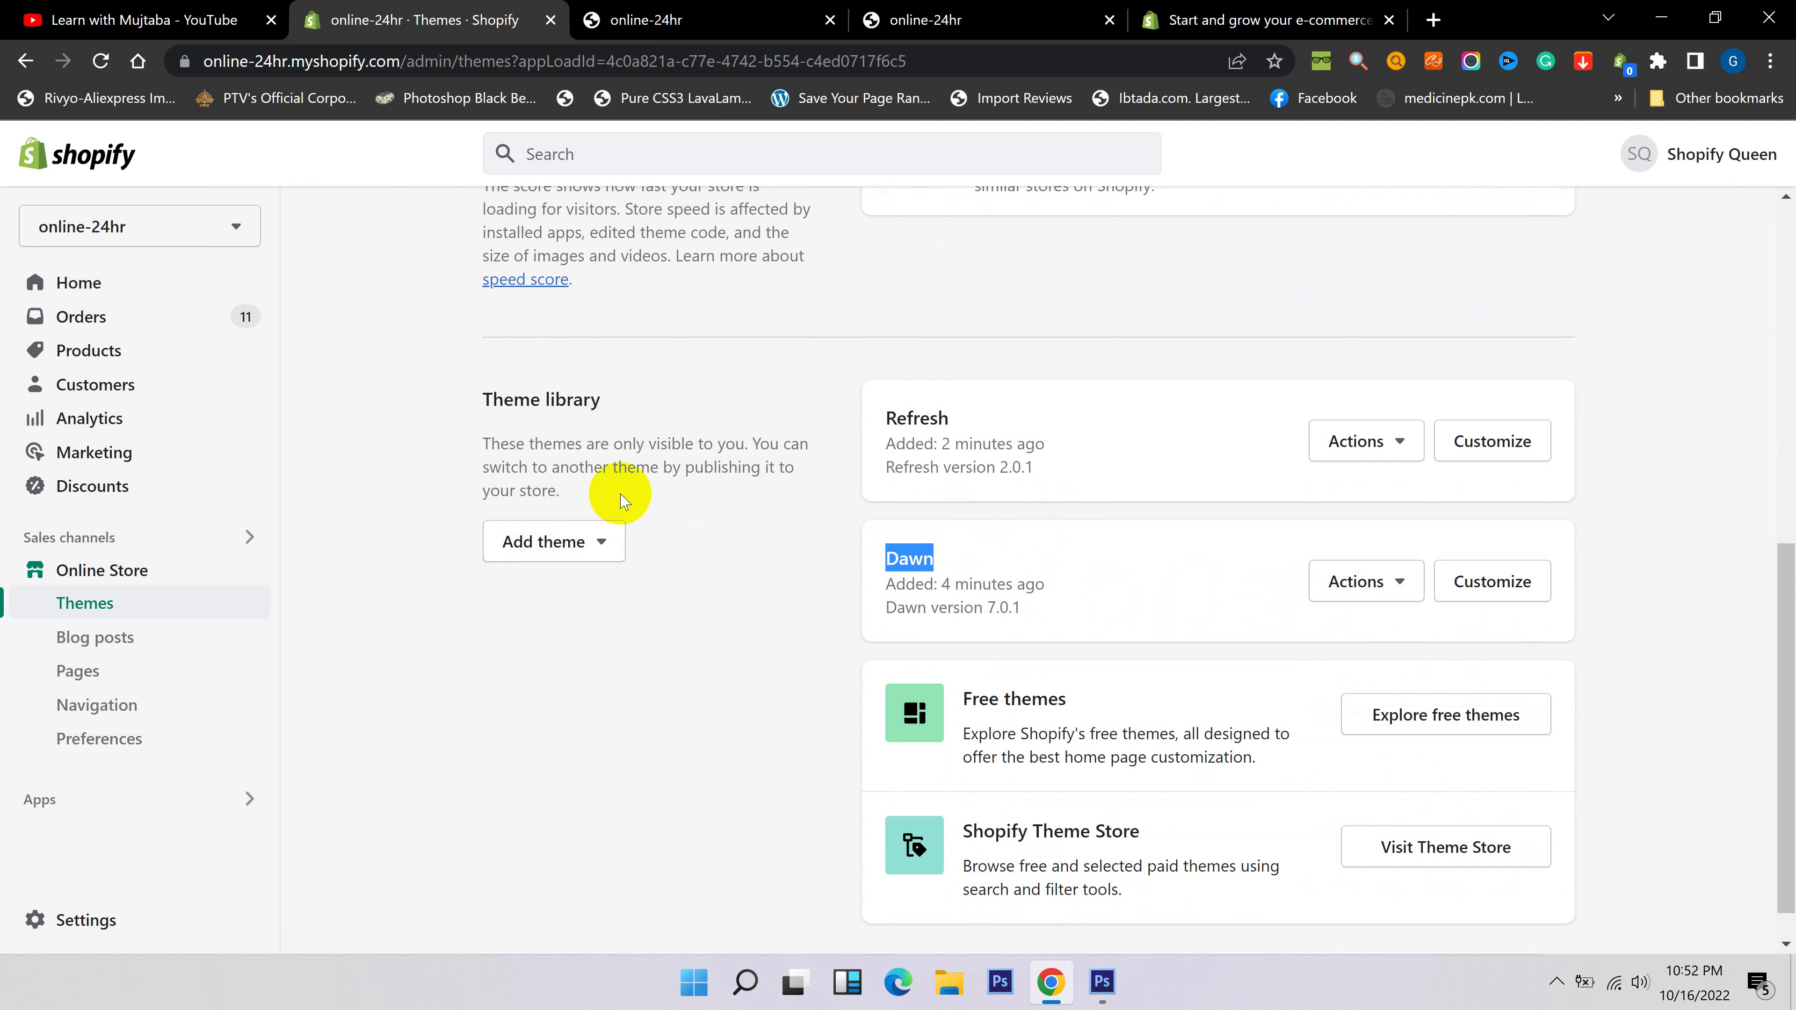
drag(614, 412, 477, 400)
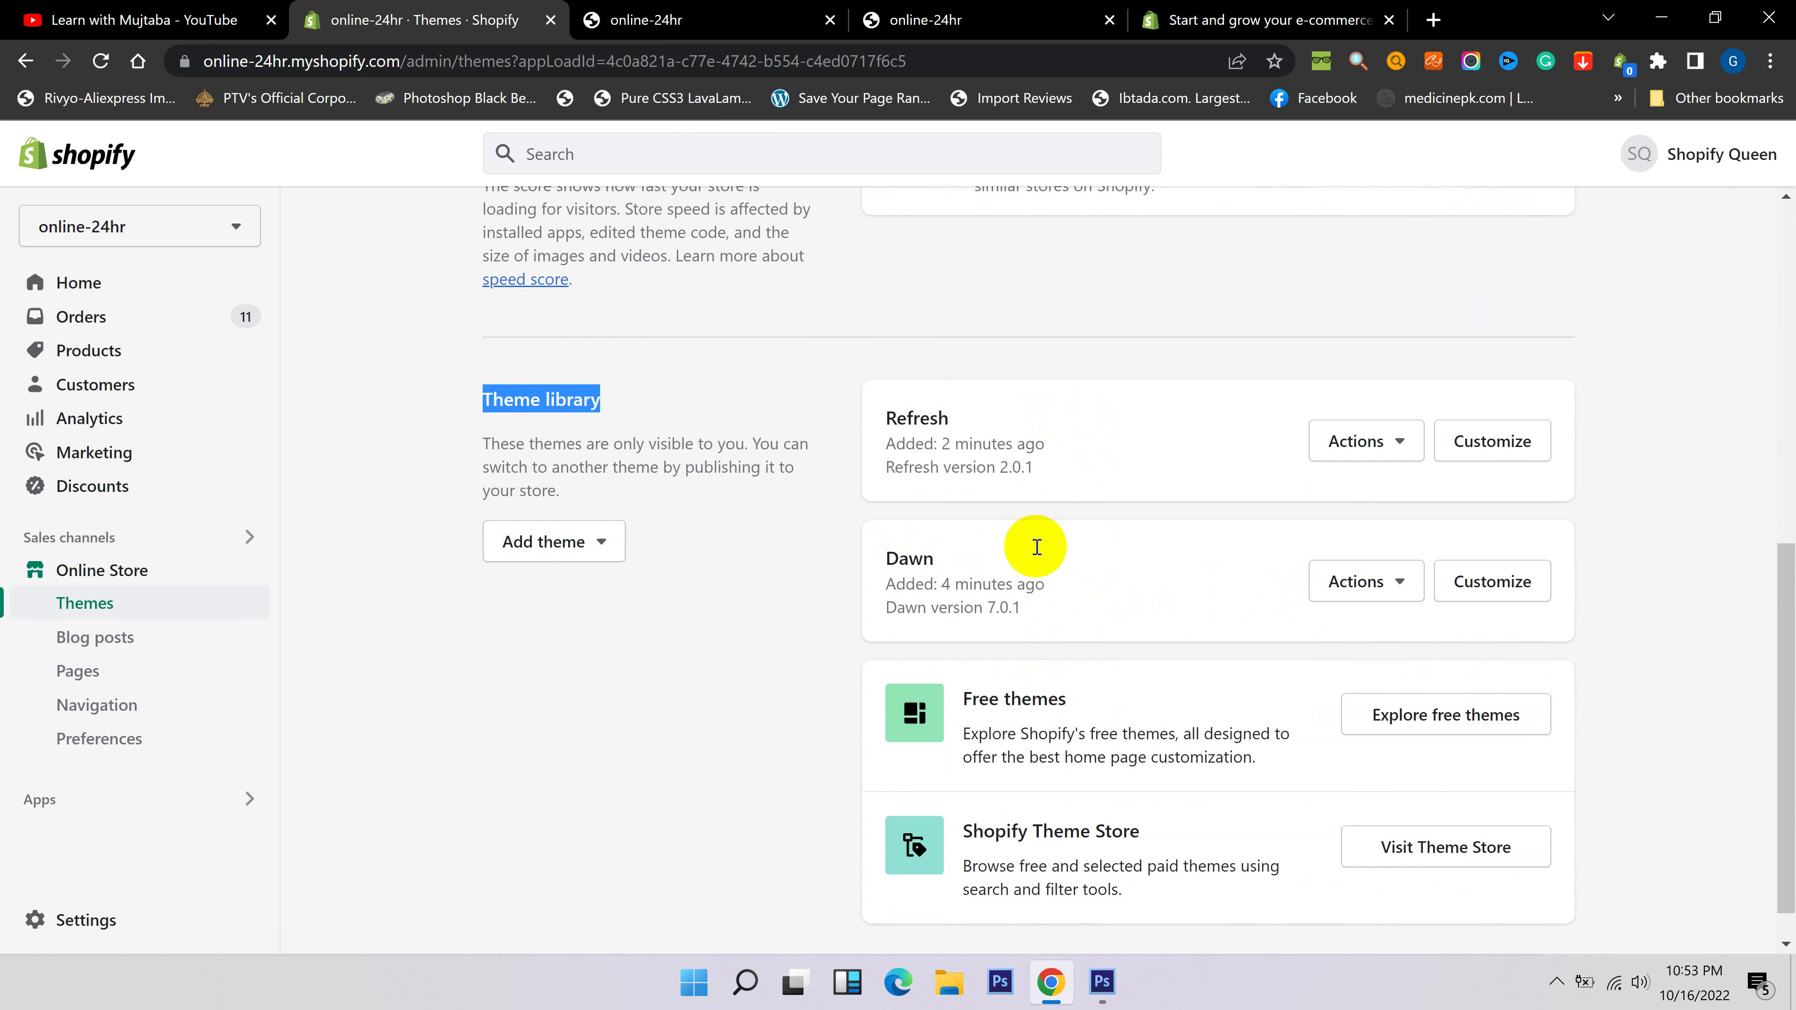
scroll(1026, 582, up, 5)
scroll(1026, 581, up, 4)
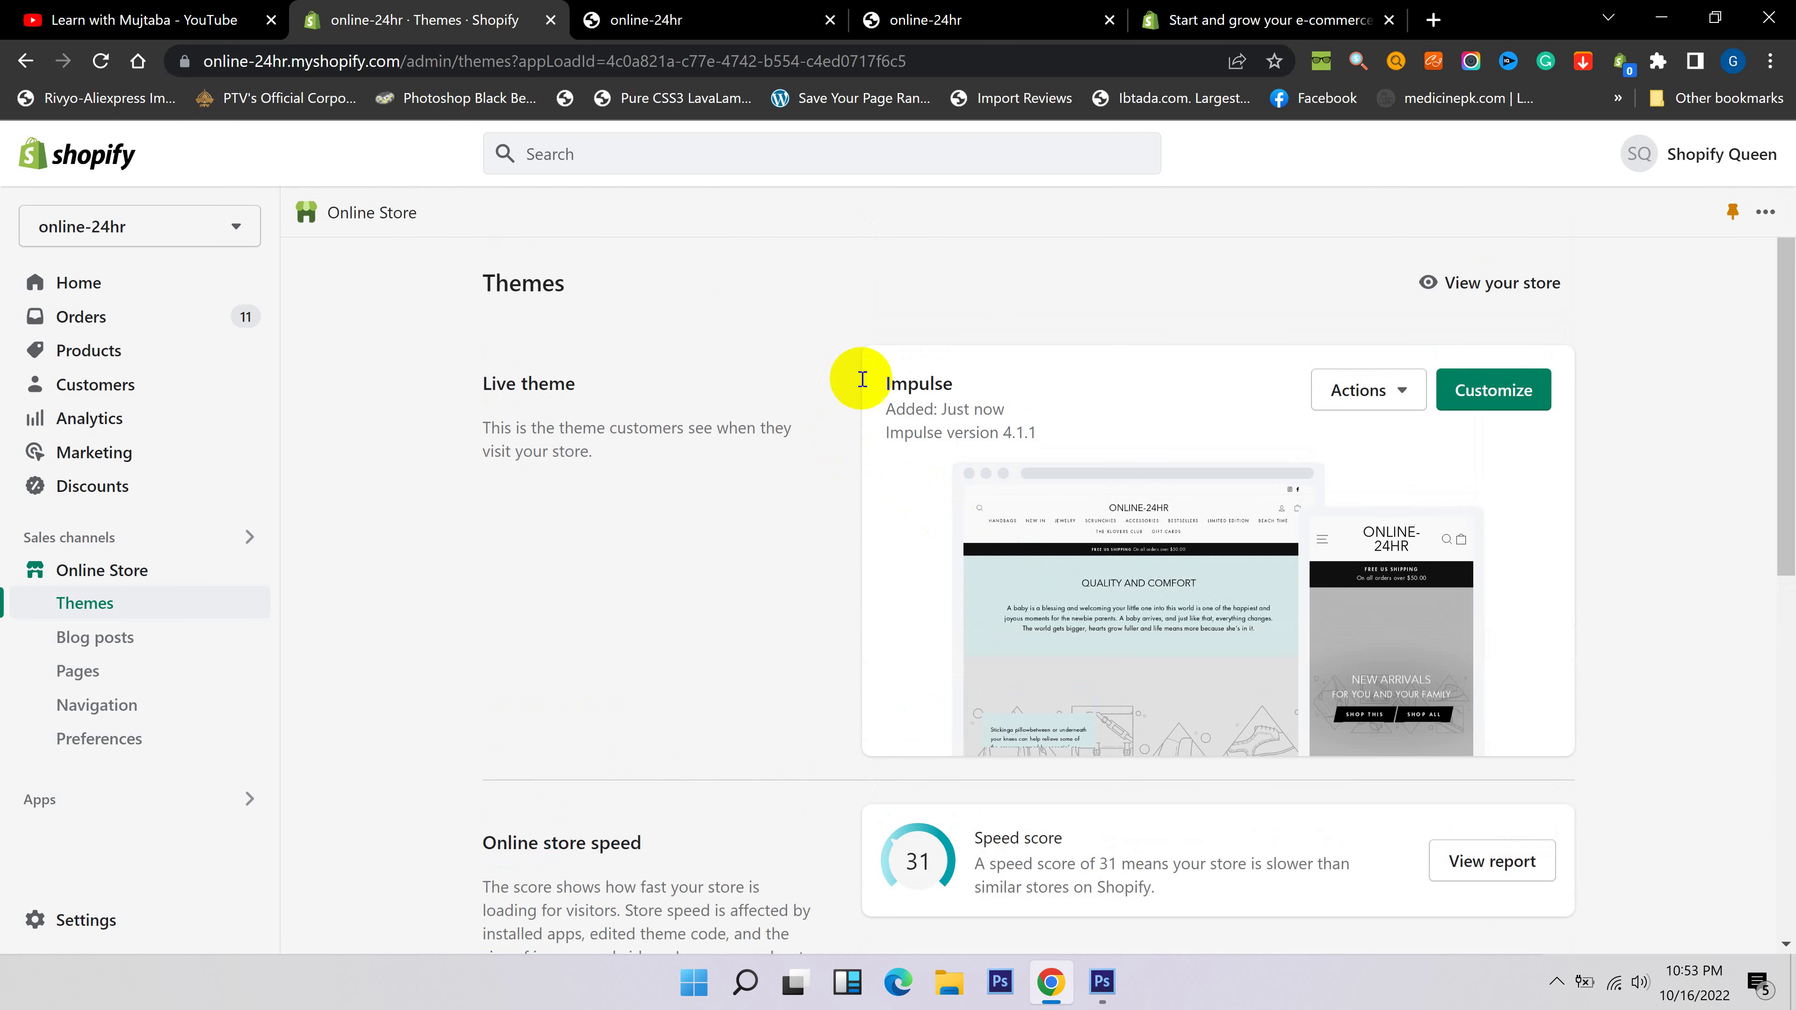
drag(966, 396, 790, 354)
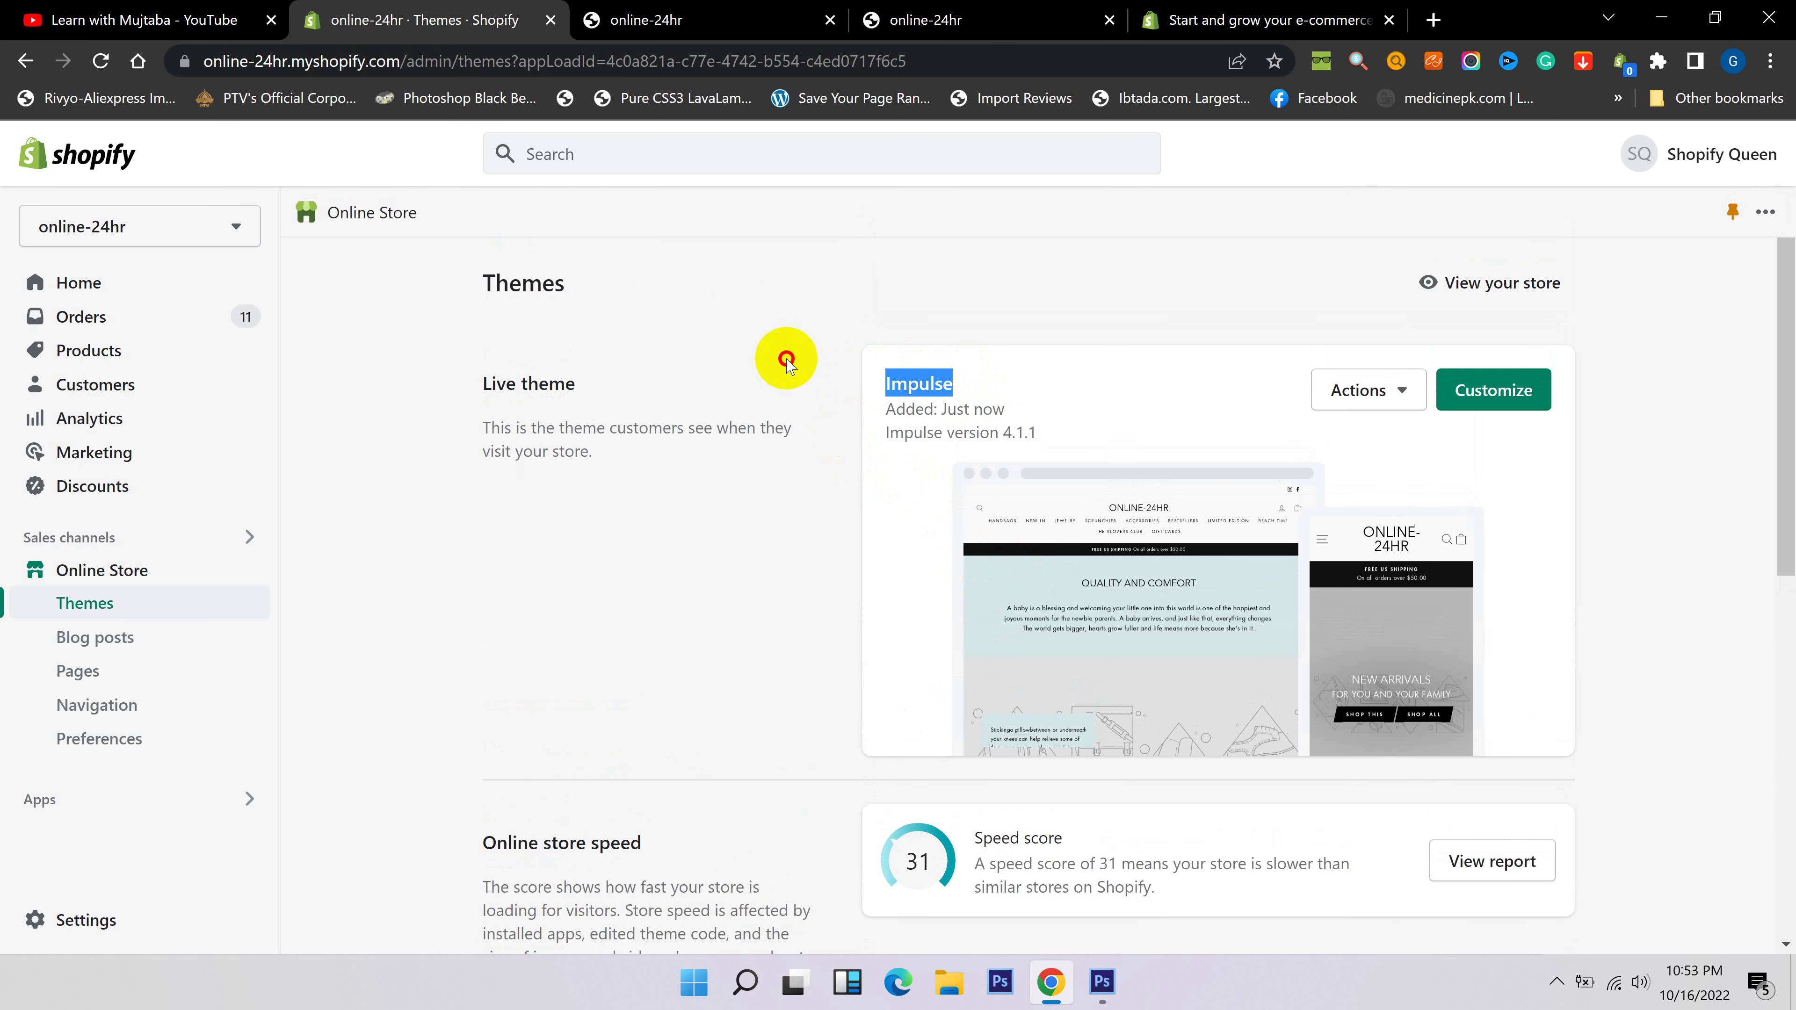
click(788, 357)
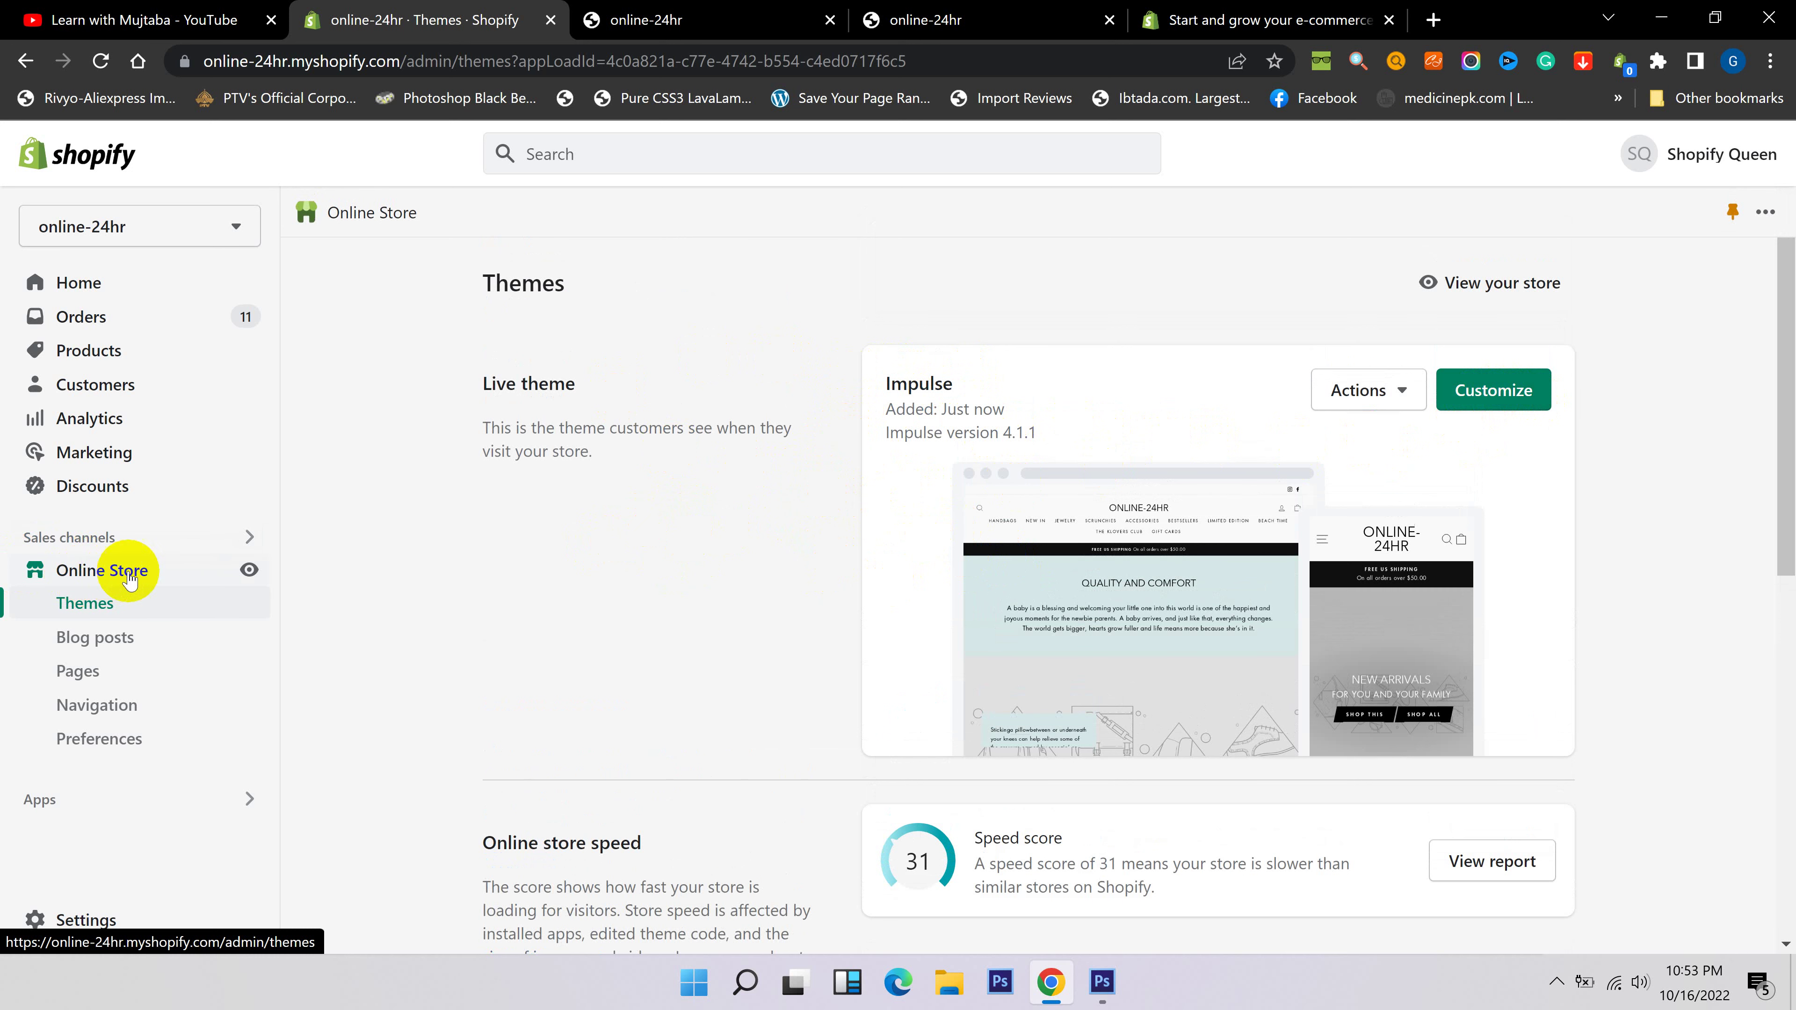
Open the live online store from the Shopify admin and close the two older storefront tabs.
click(249, 570)
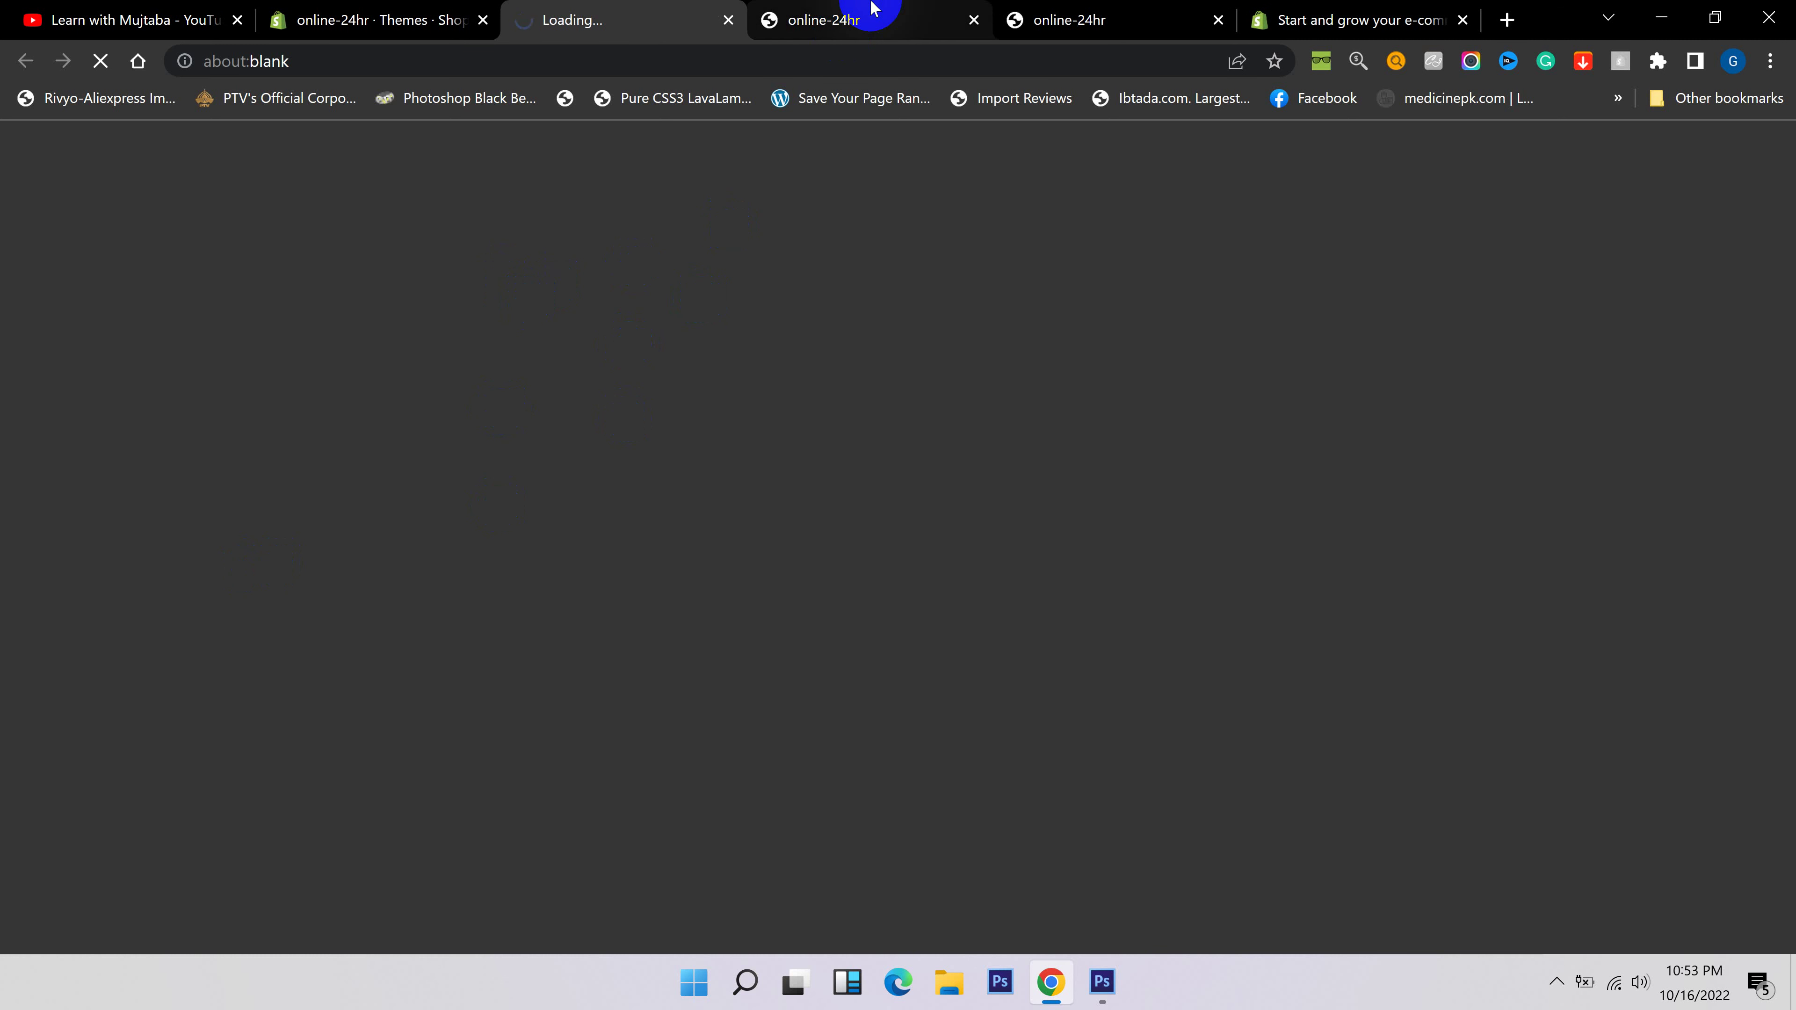
middle_click(862, 13)
middle_click(841, 18)
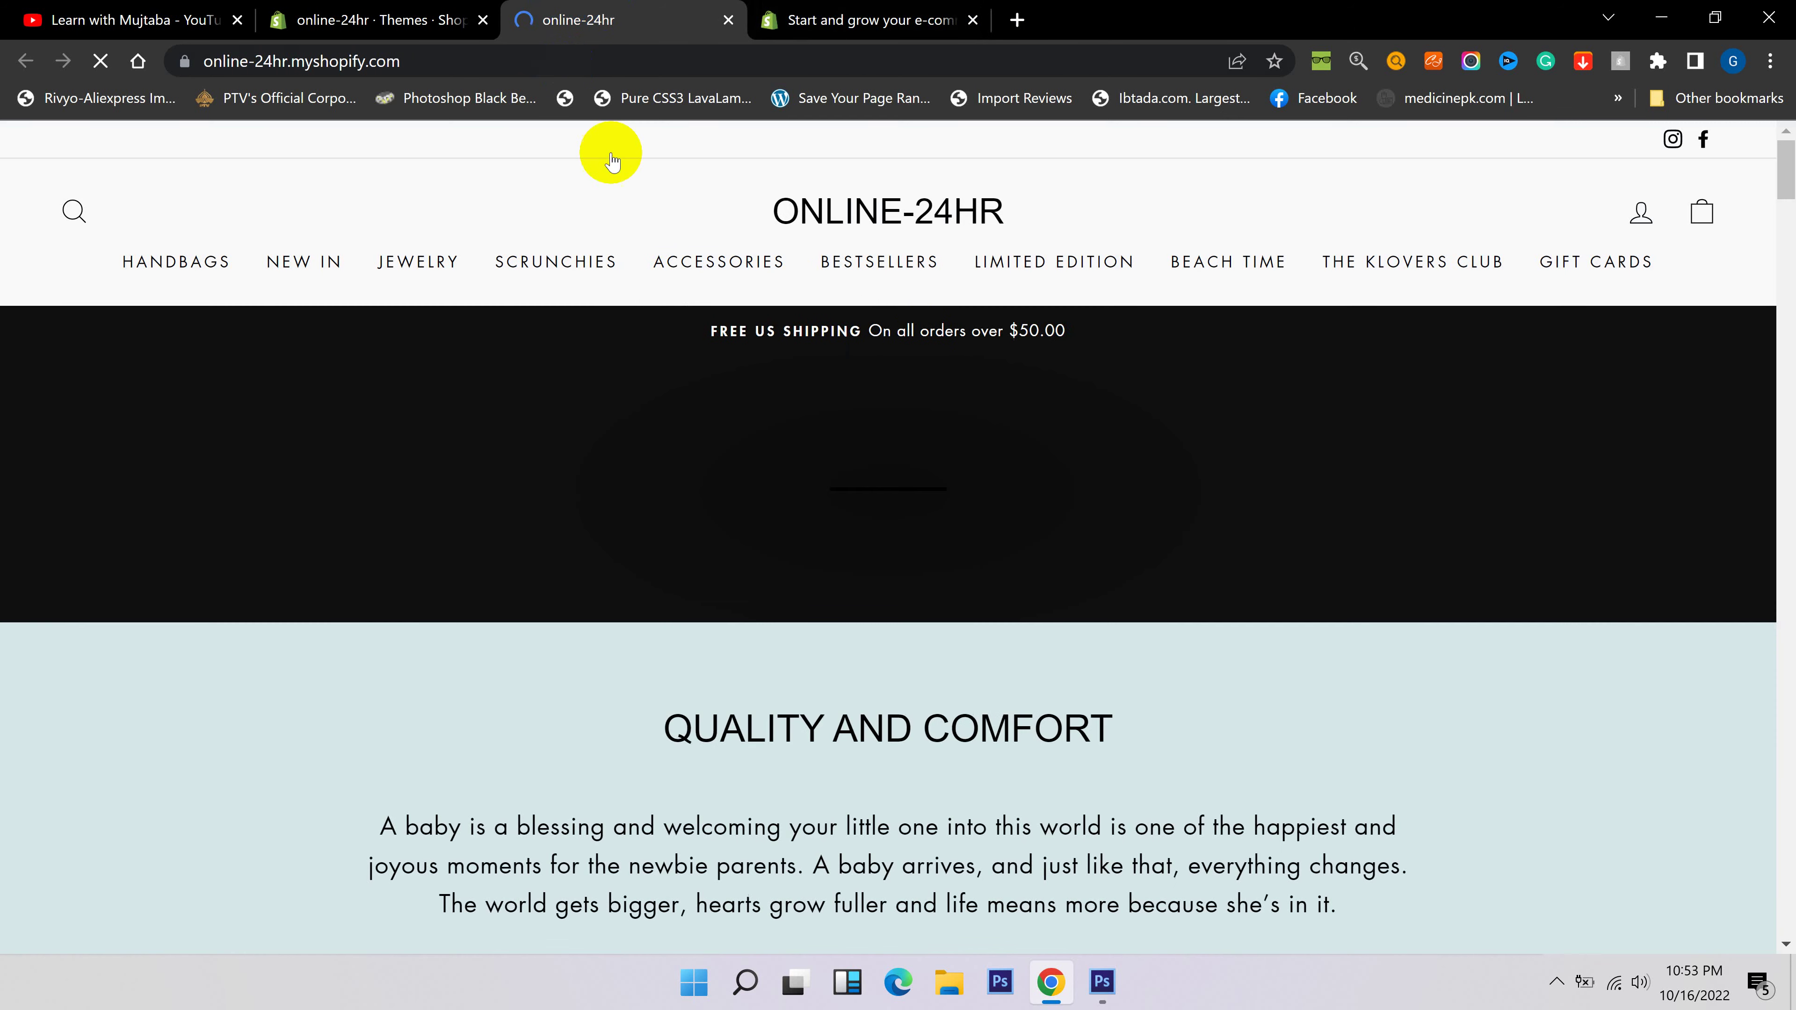
Look through the storefront's homepage sections and its navigation menu categories, comparing with the live theme in the admin.
scroll(975, 424, down, 4)
scroll(975, 426, down, 20)
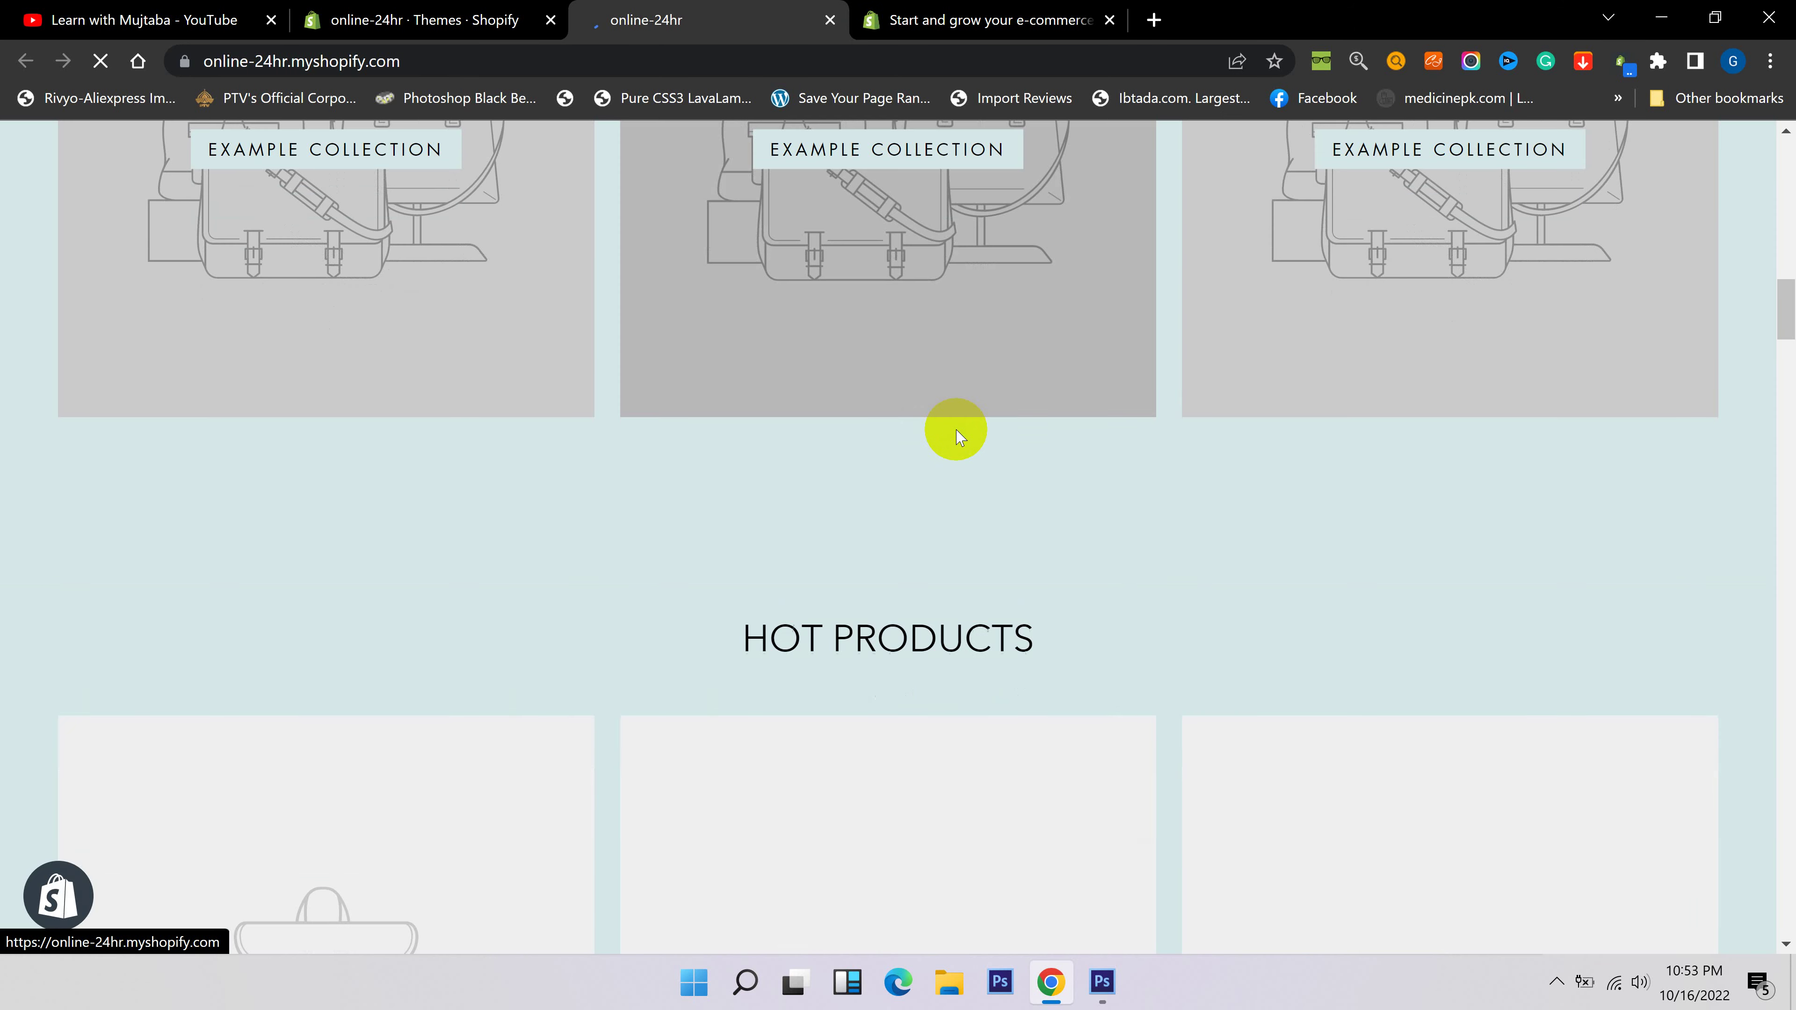
scroll(956, 436, up, 5)
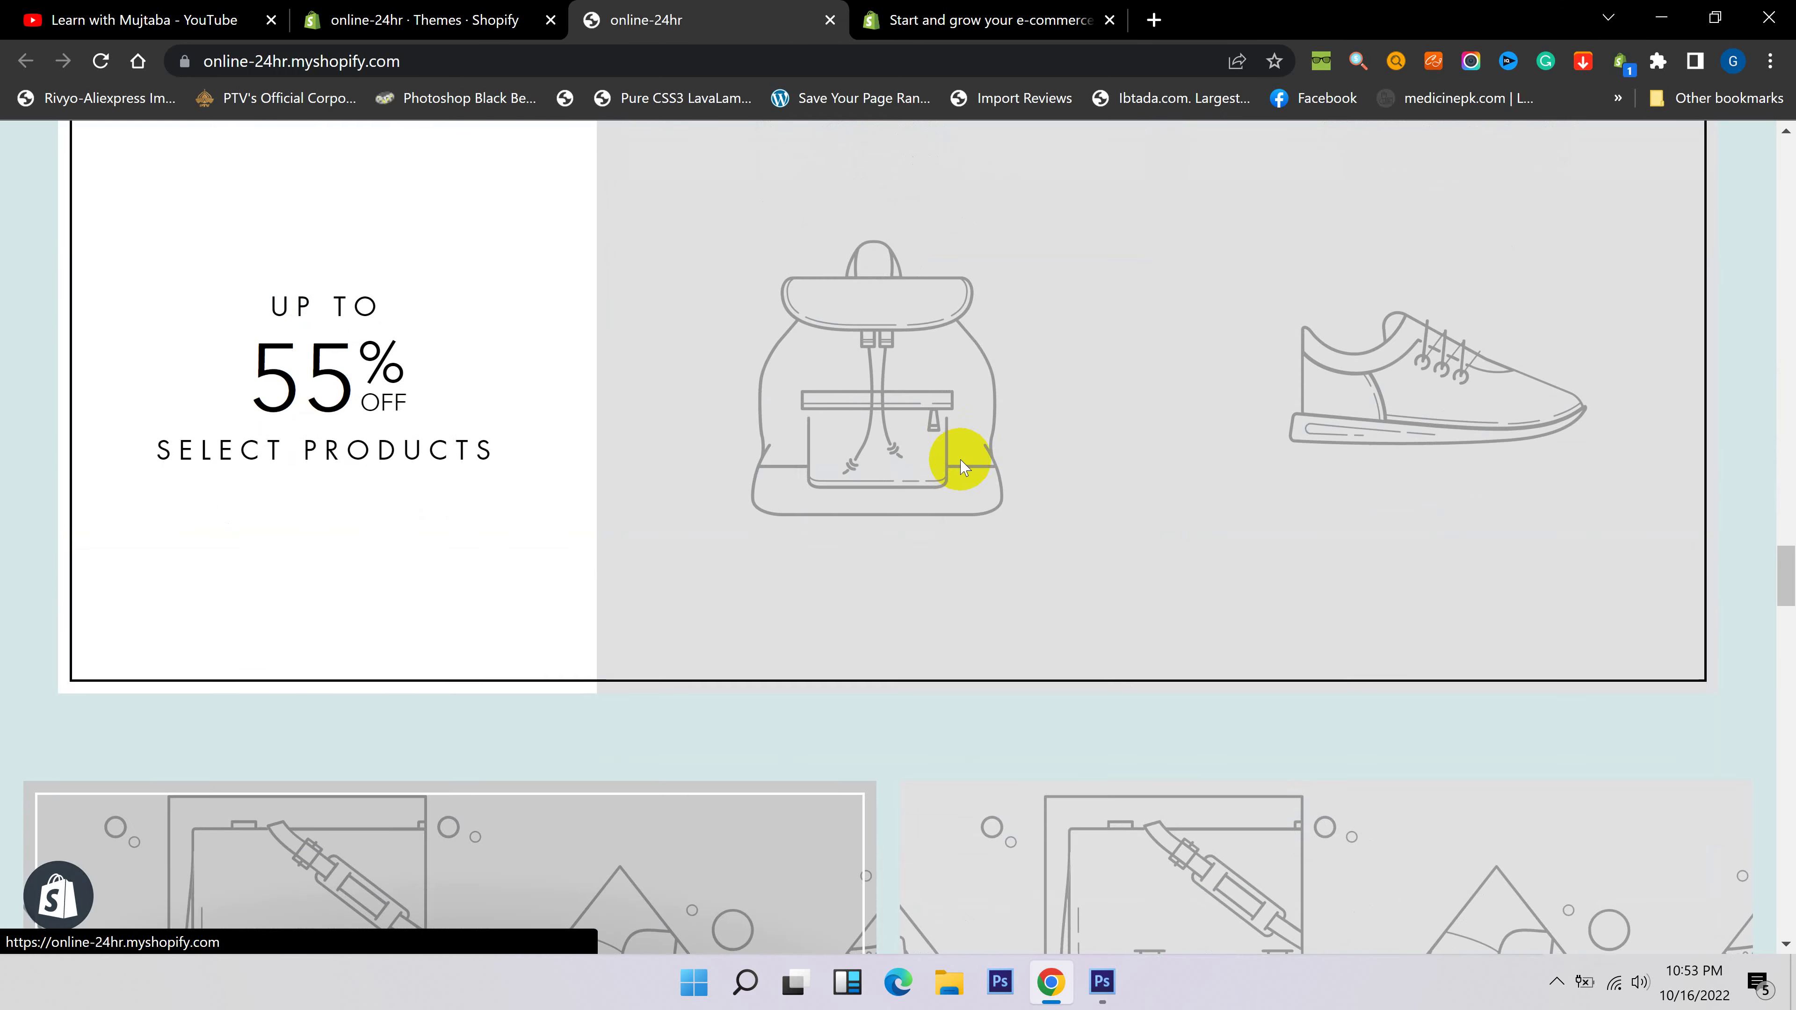
scroll(961, 458, up, 6)
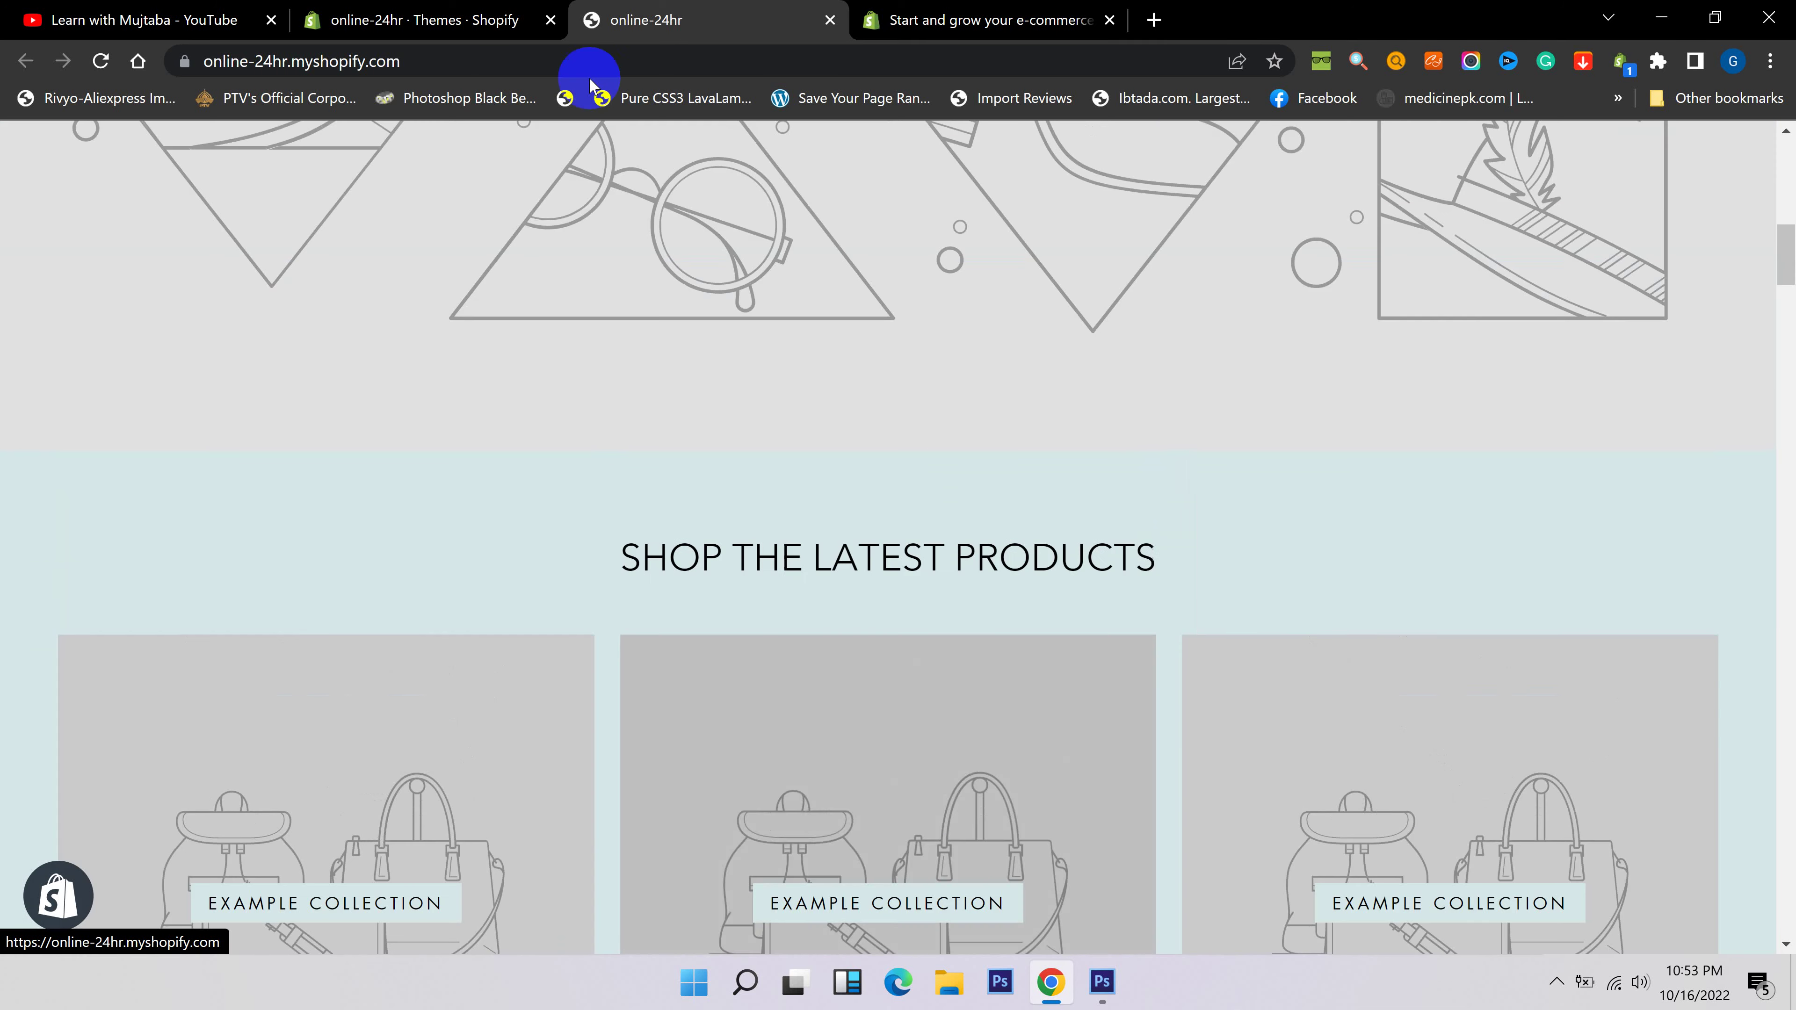
click(470, 17)
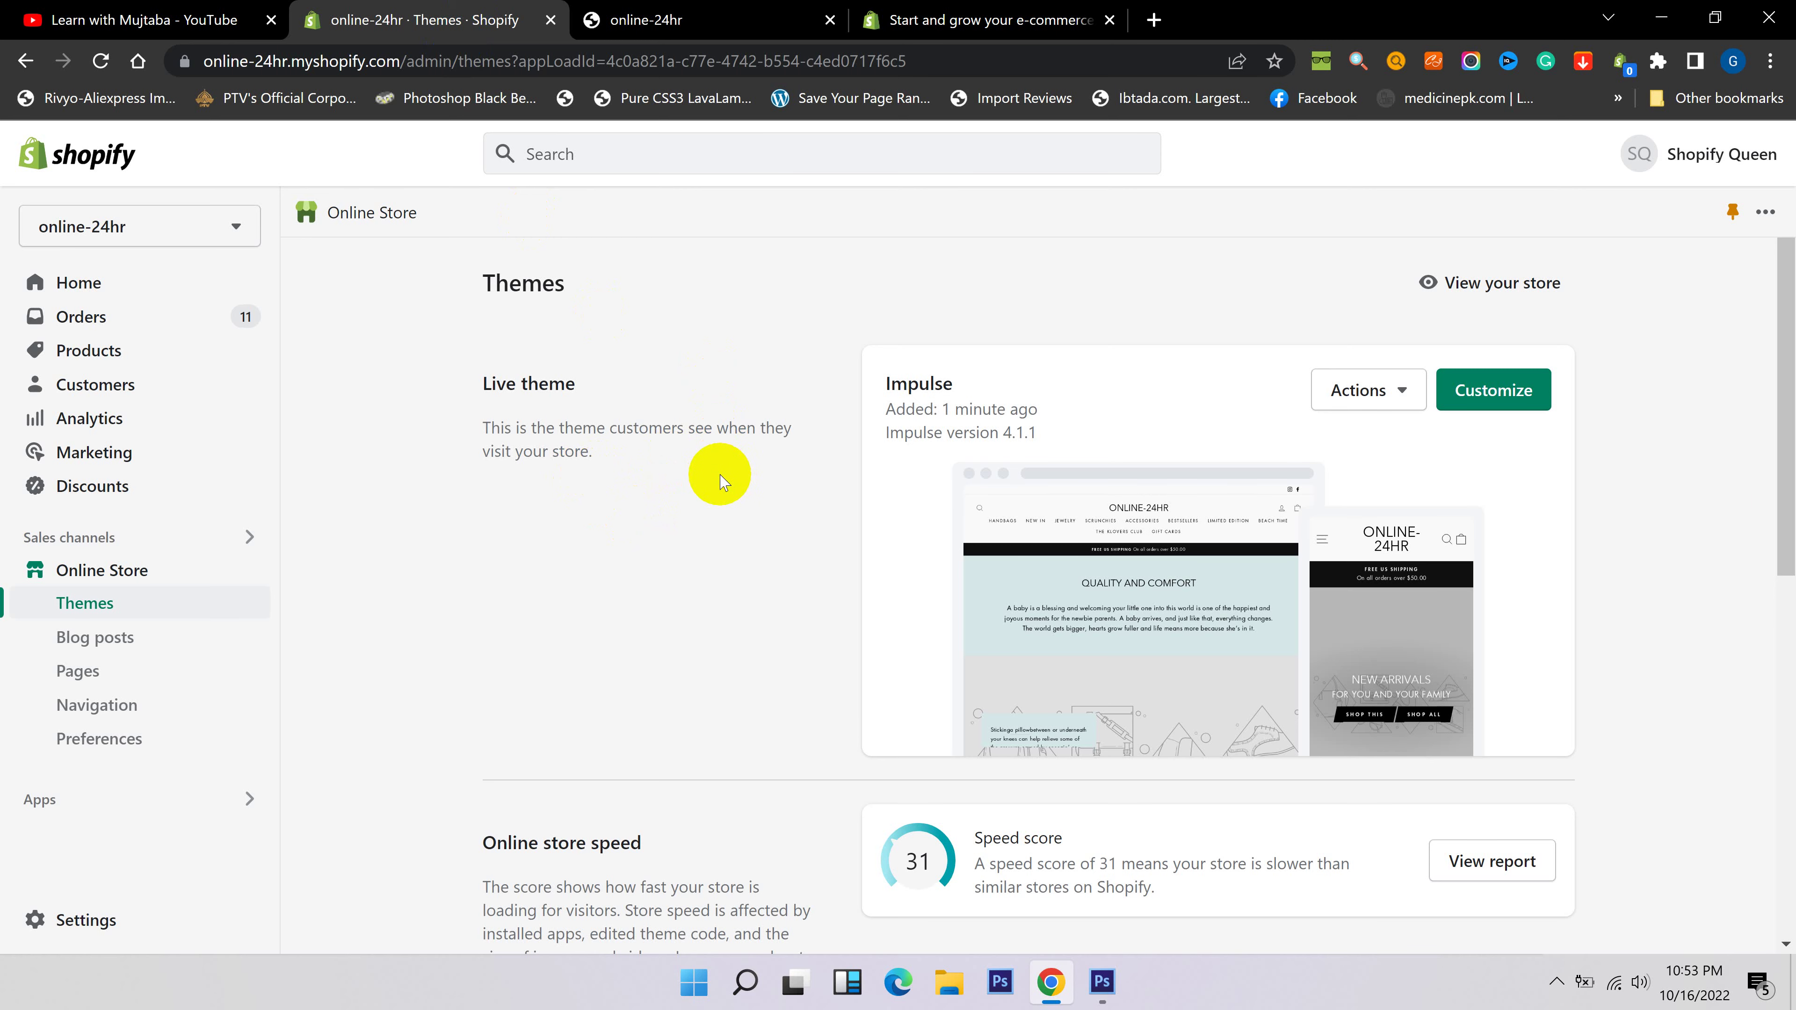
click(703, 21)
scroll(735, 559, up, 5)
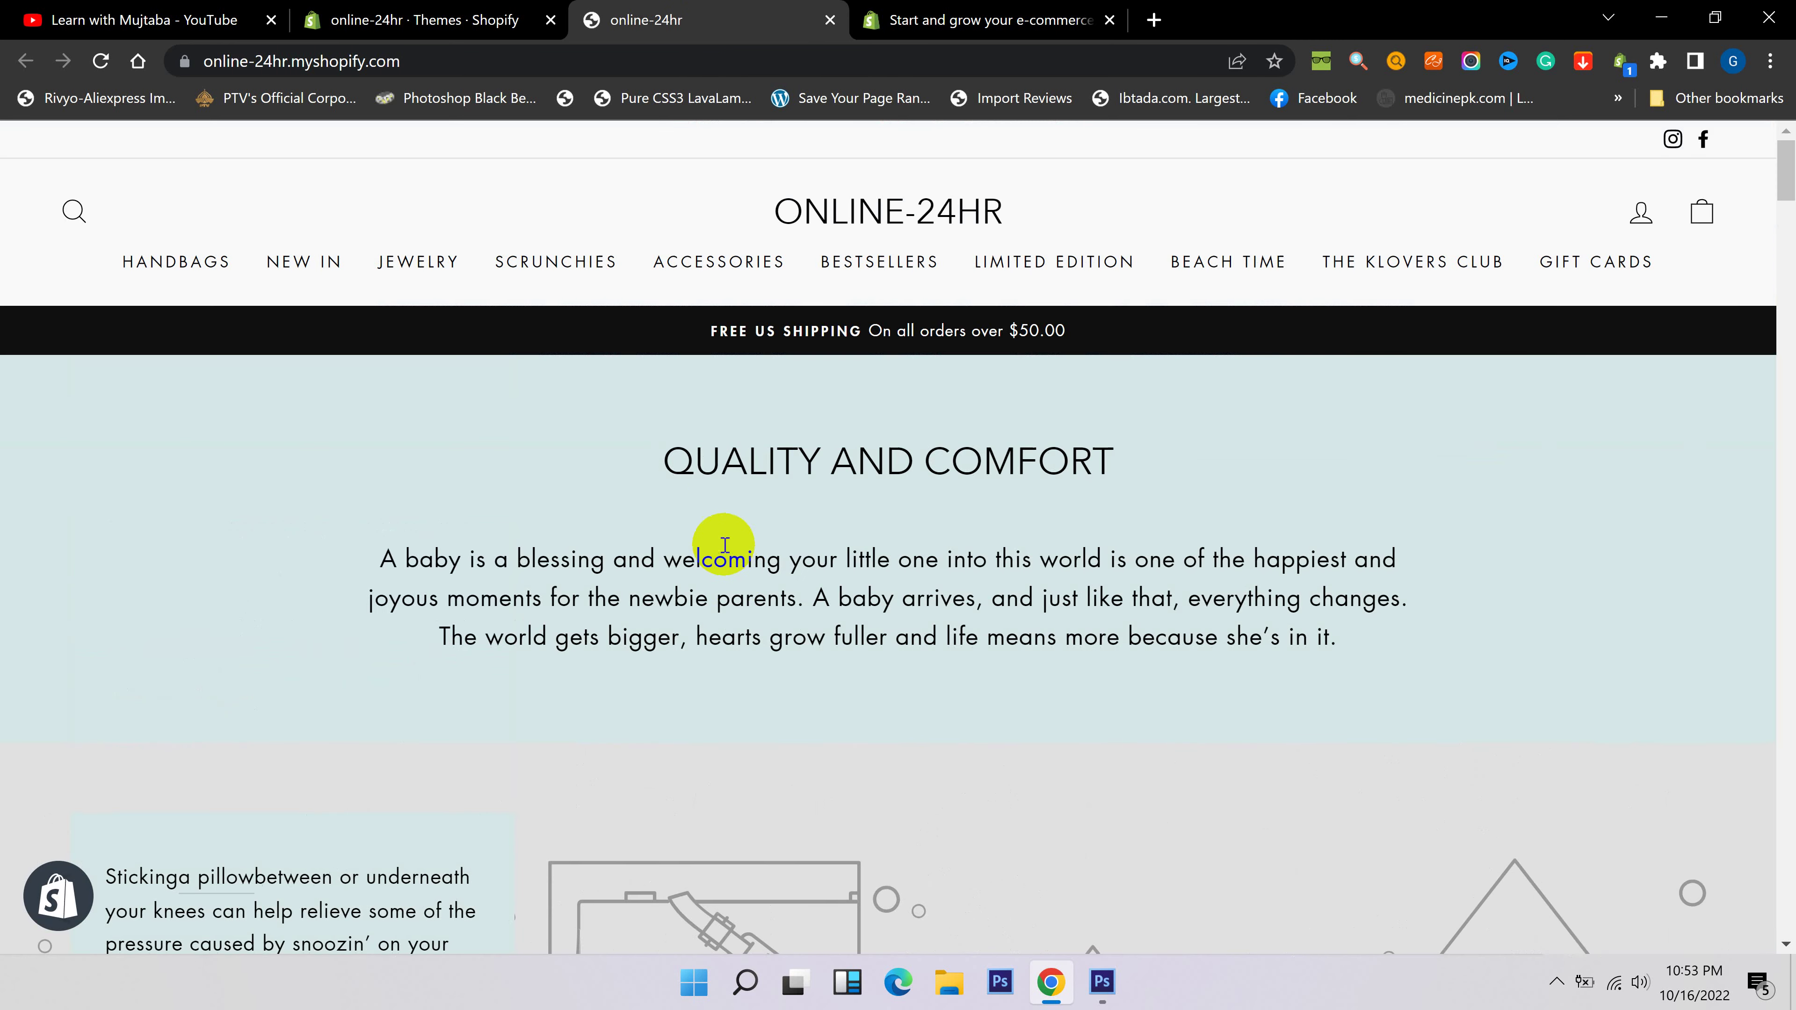
mouse_move(209, 268)
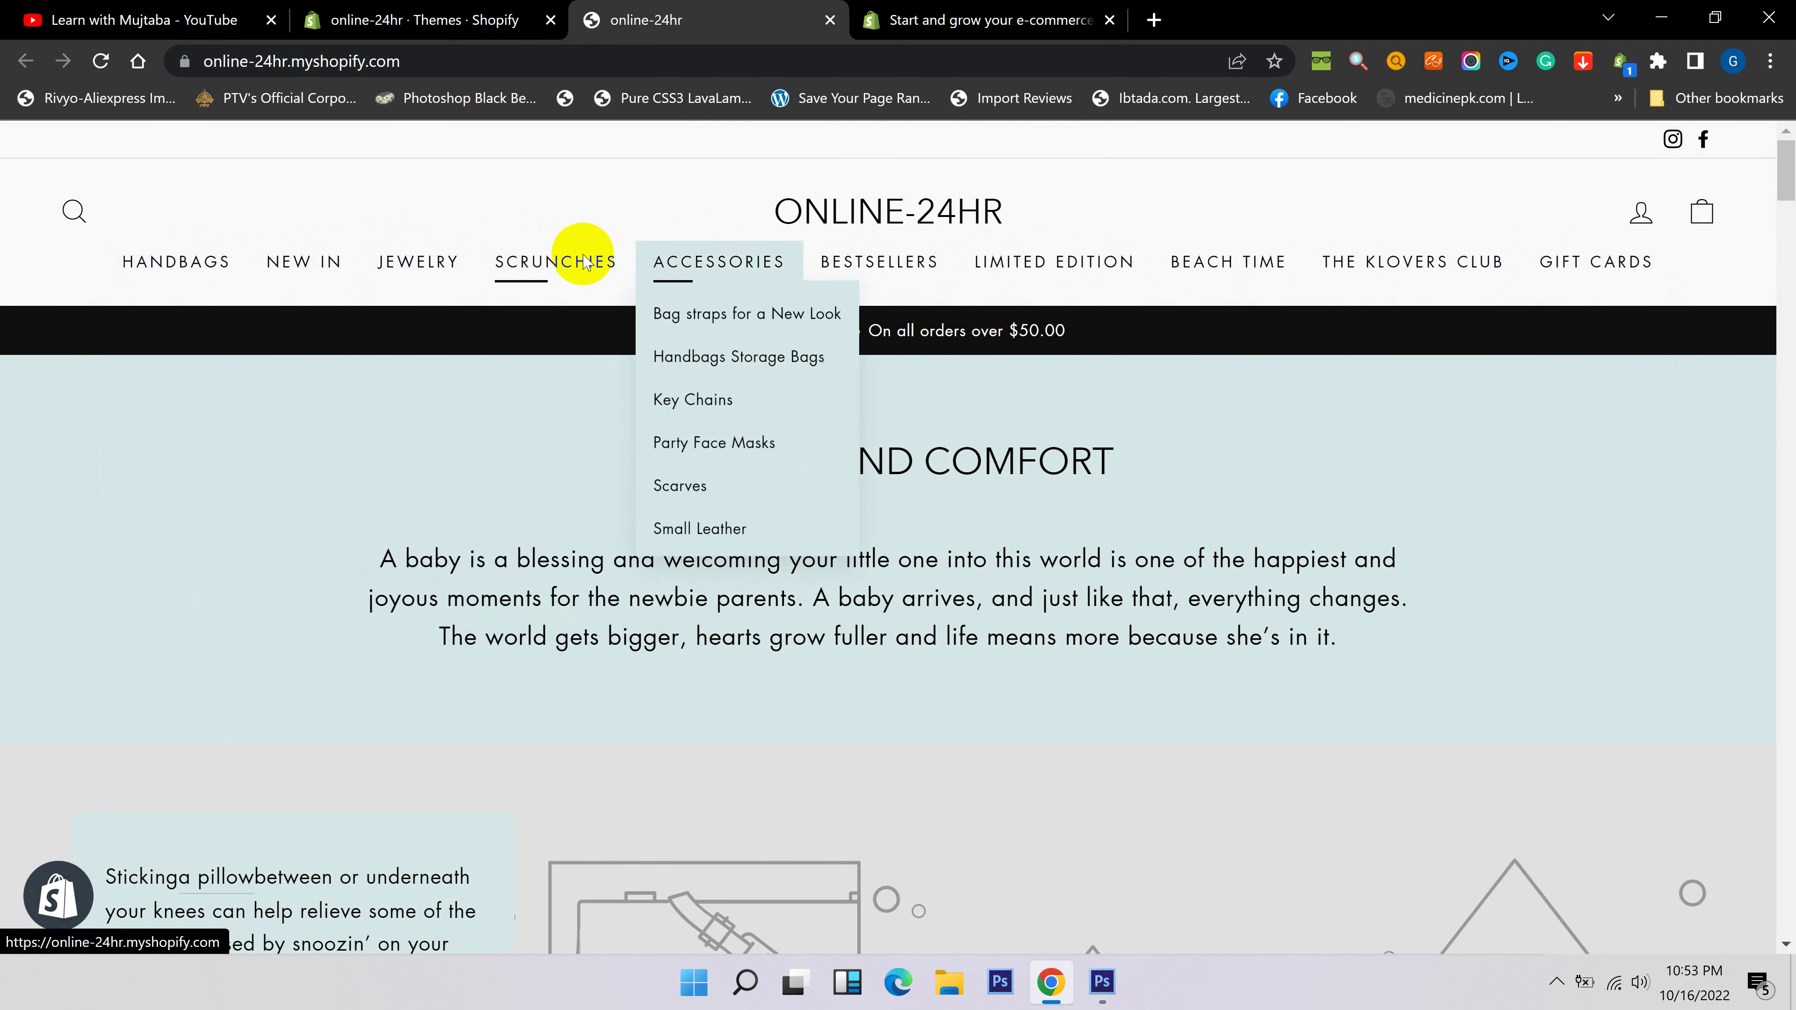
Return to the Shopify admin and open the product collections page.
click(480, 15)
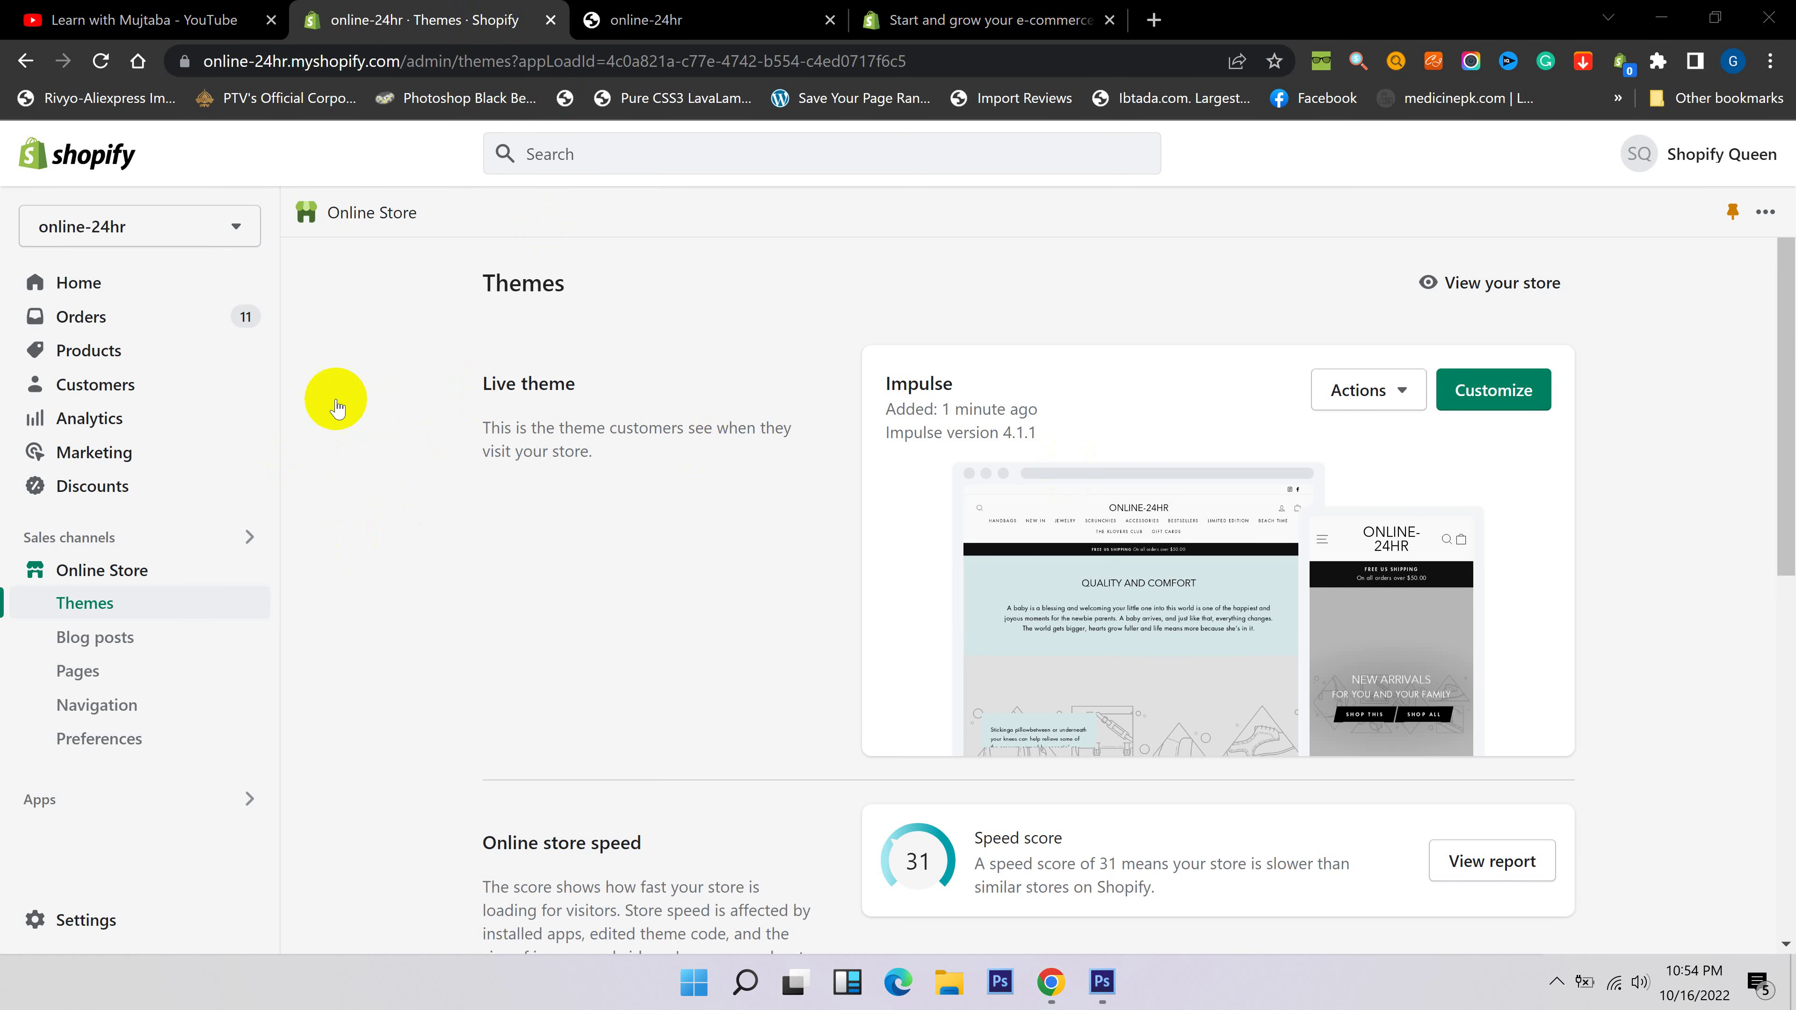
click(79, 352)
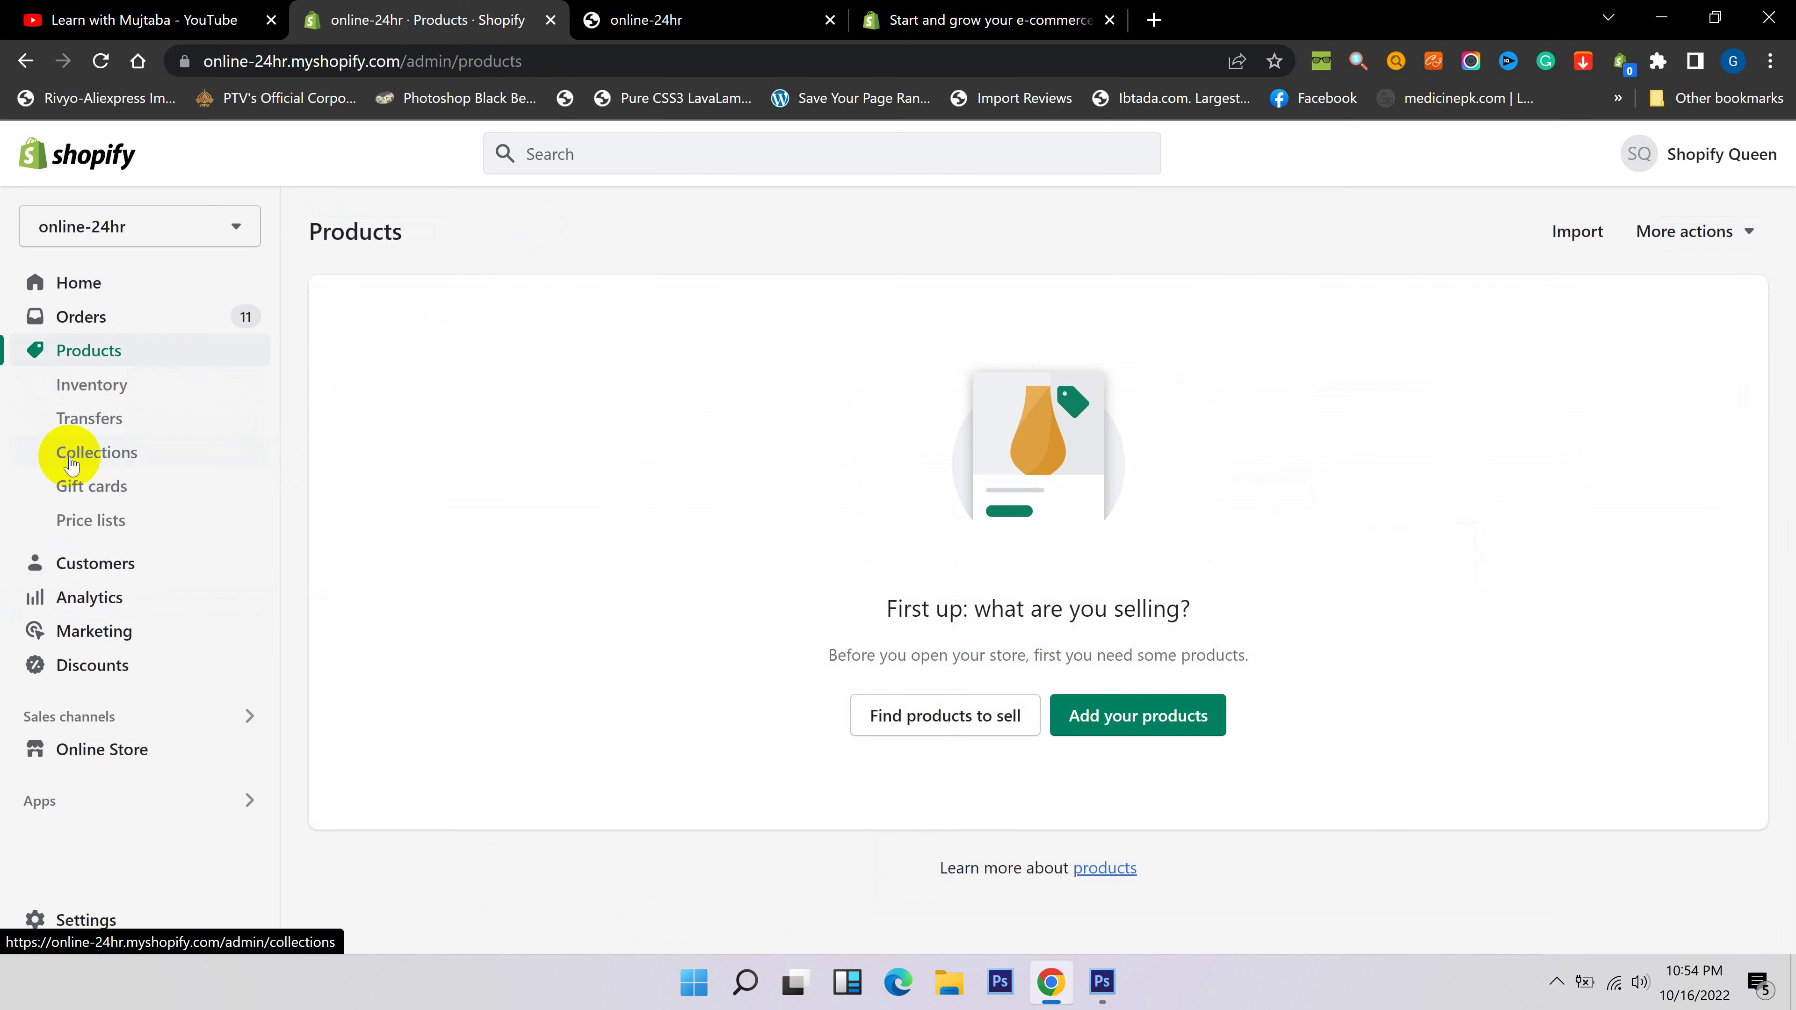
click(92, 455)
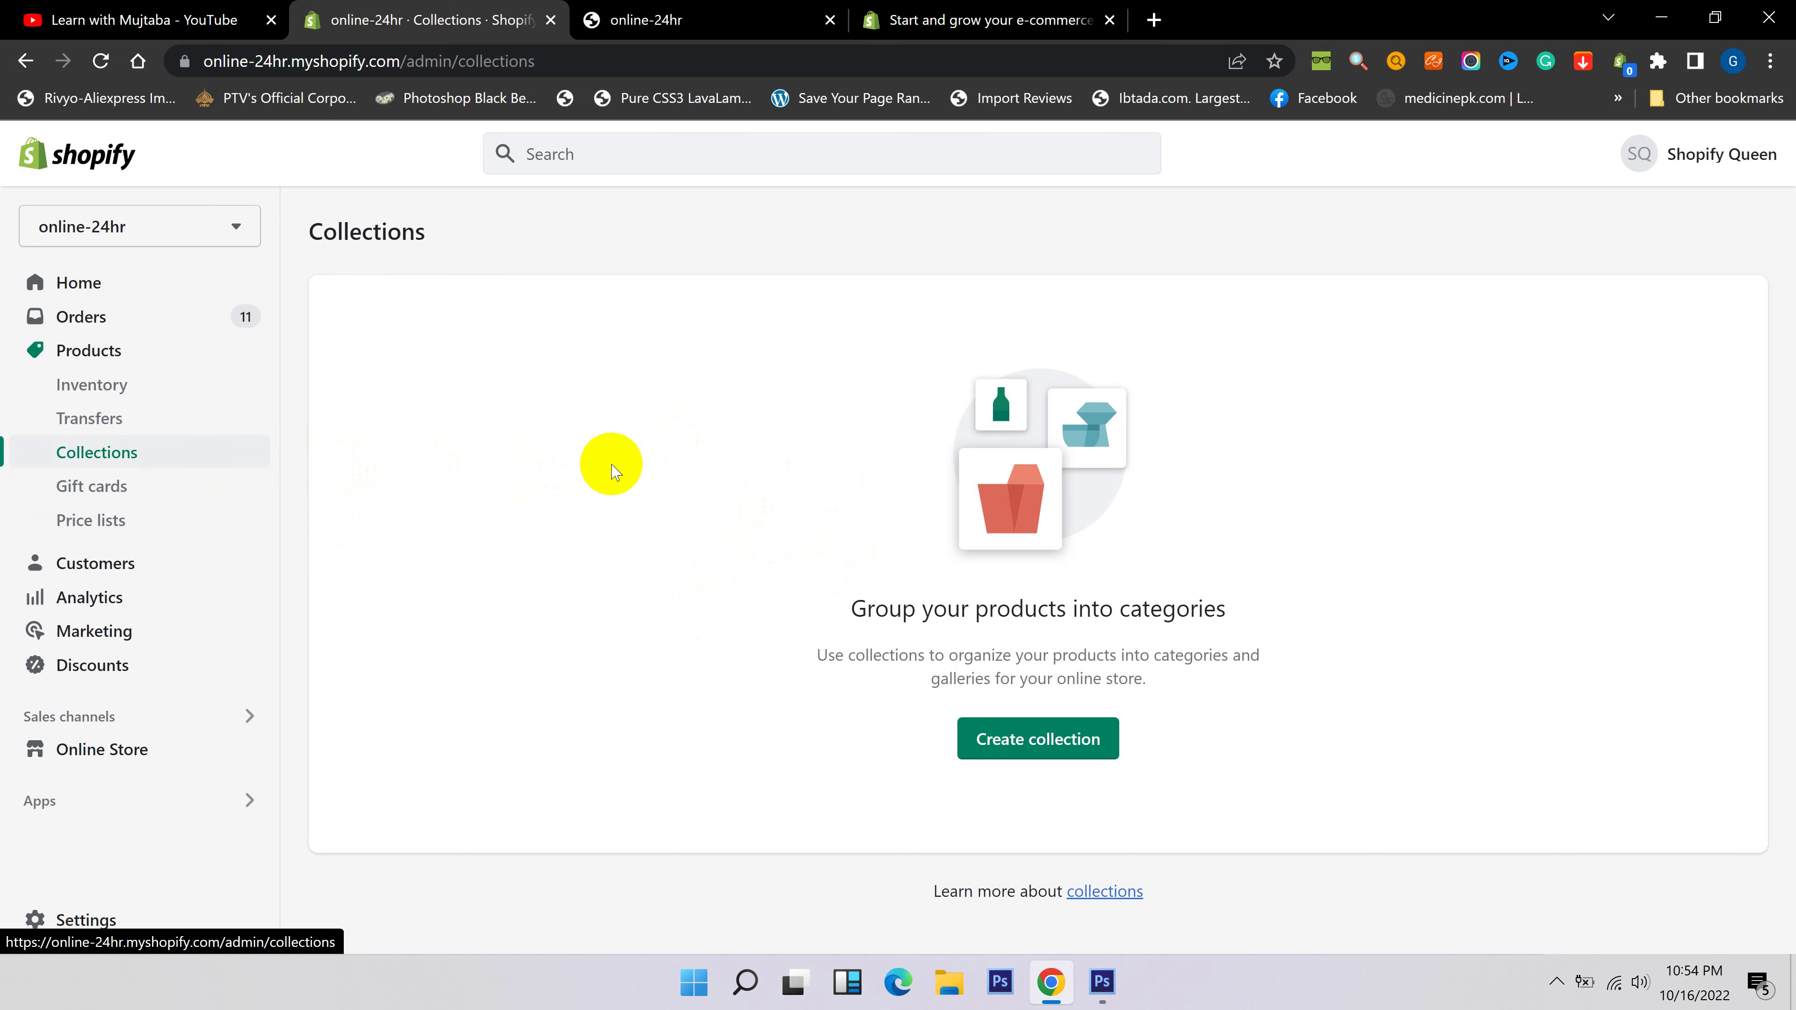
Check the storefront's navigation categories, and start creating a new collection in the Shopify admin.
click(756, 15)
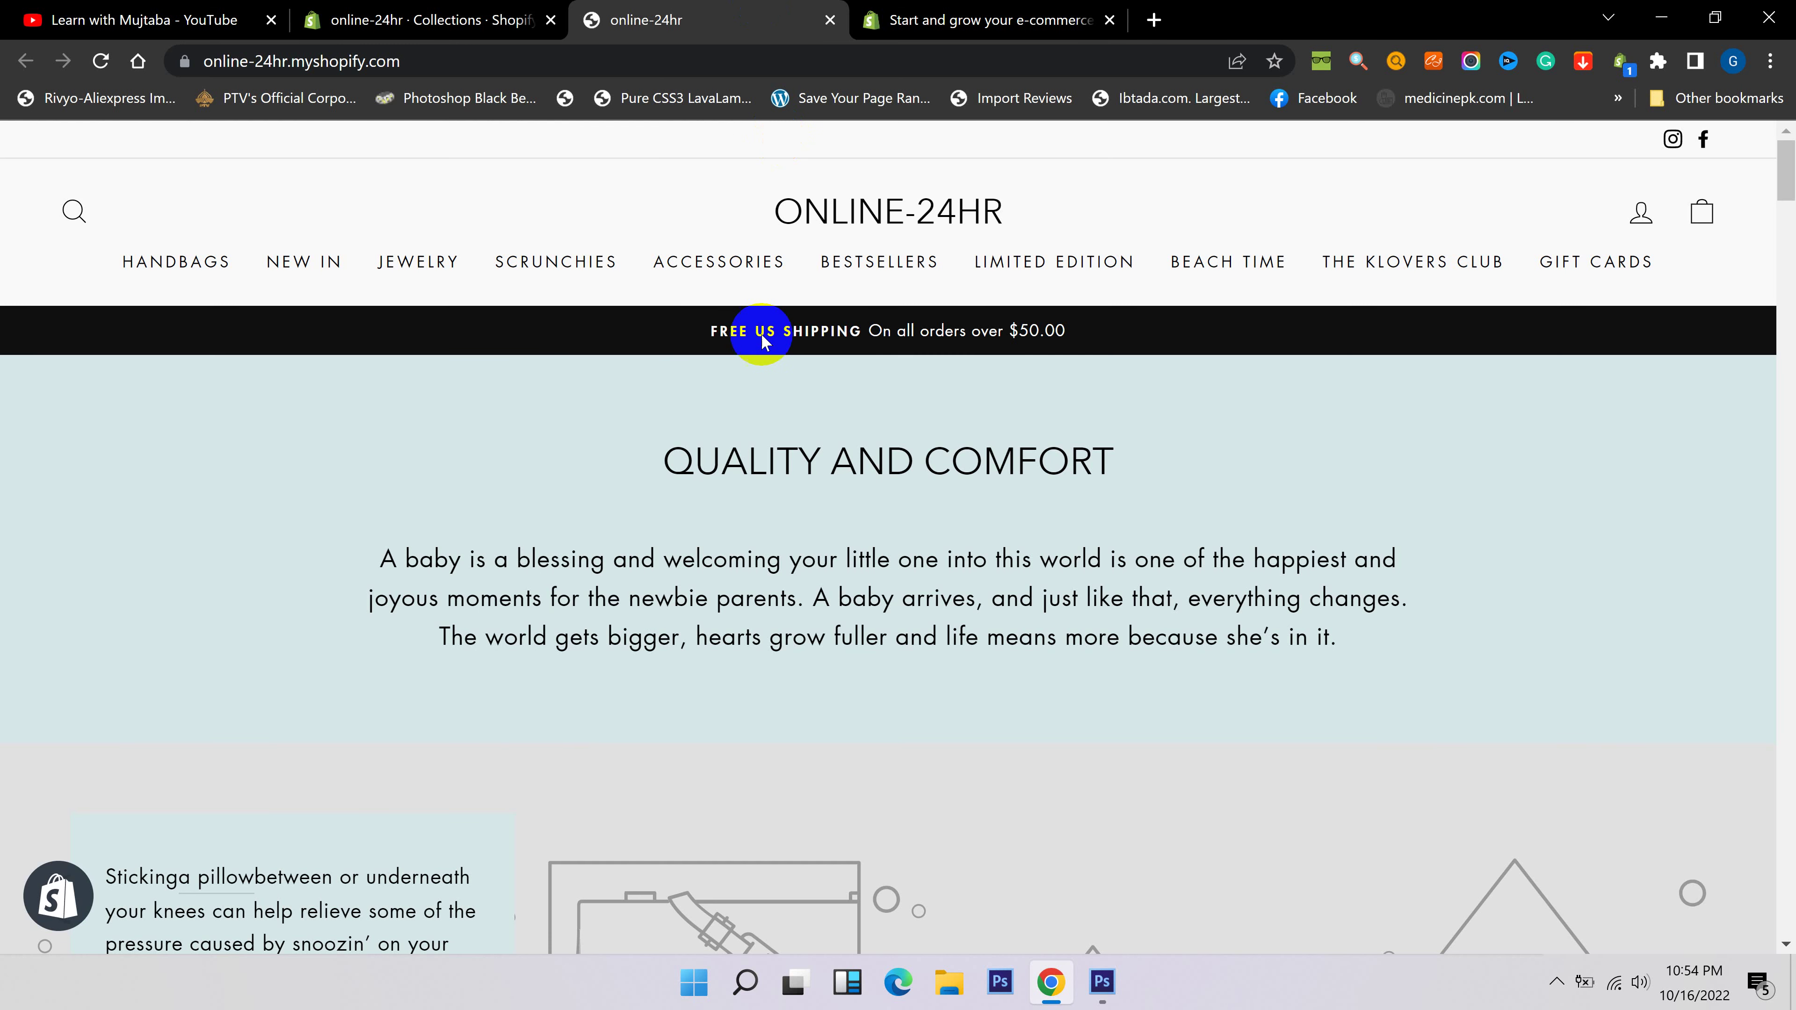
mouse_move(552, 266)
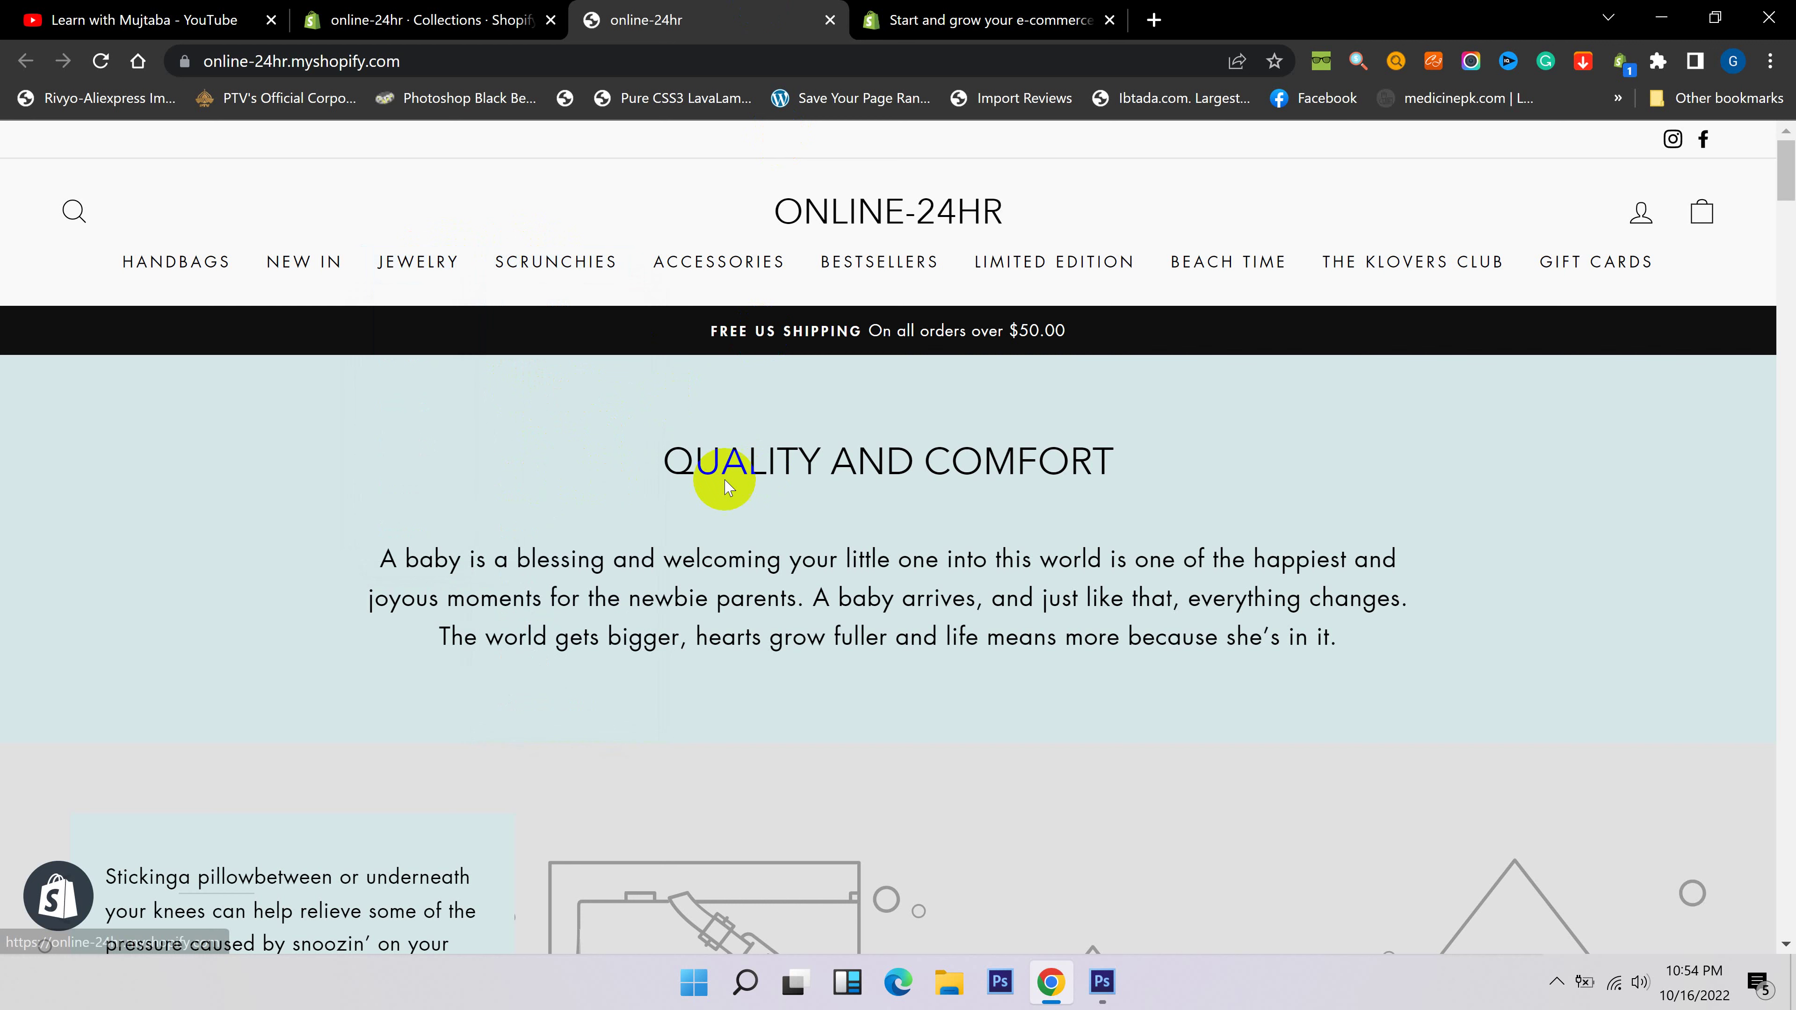
click(466, 18)
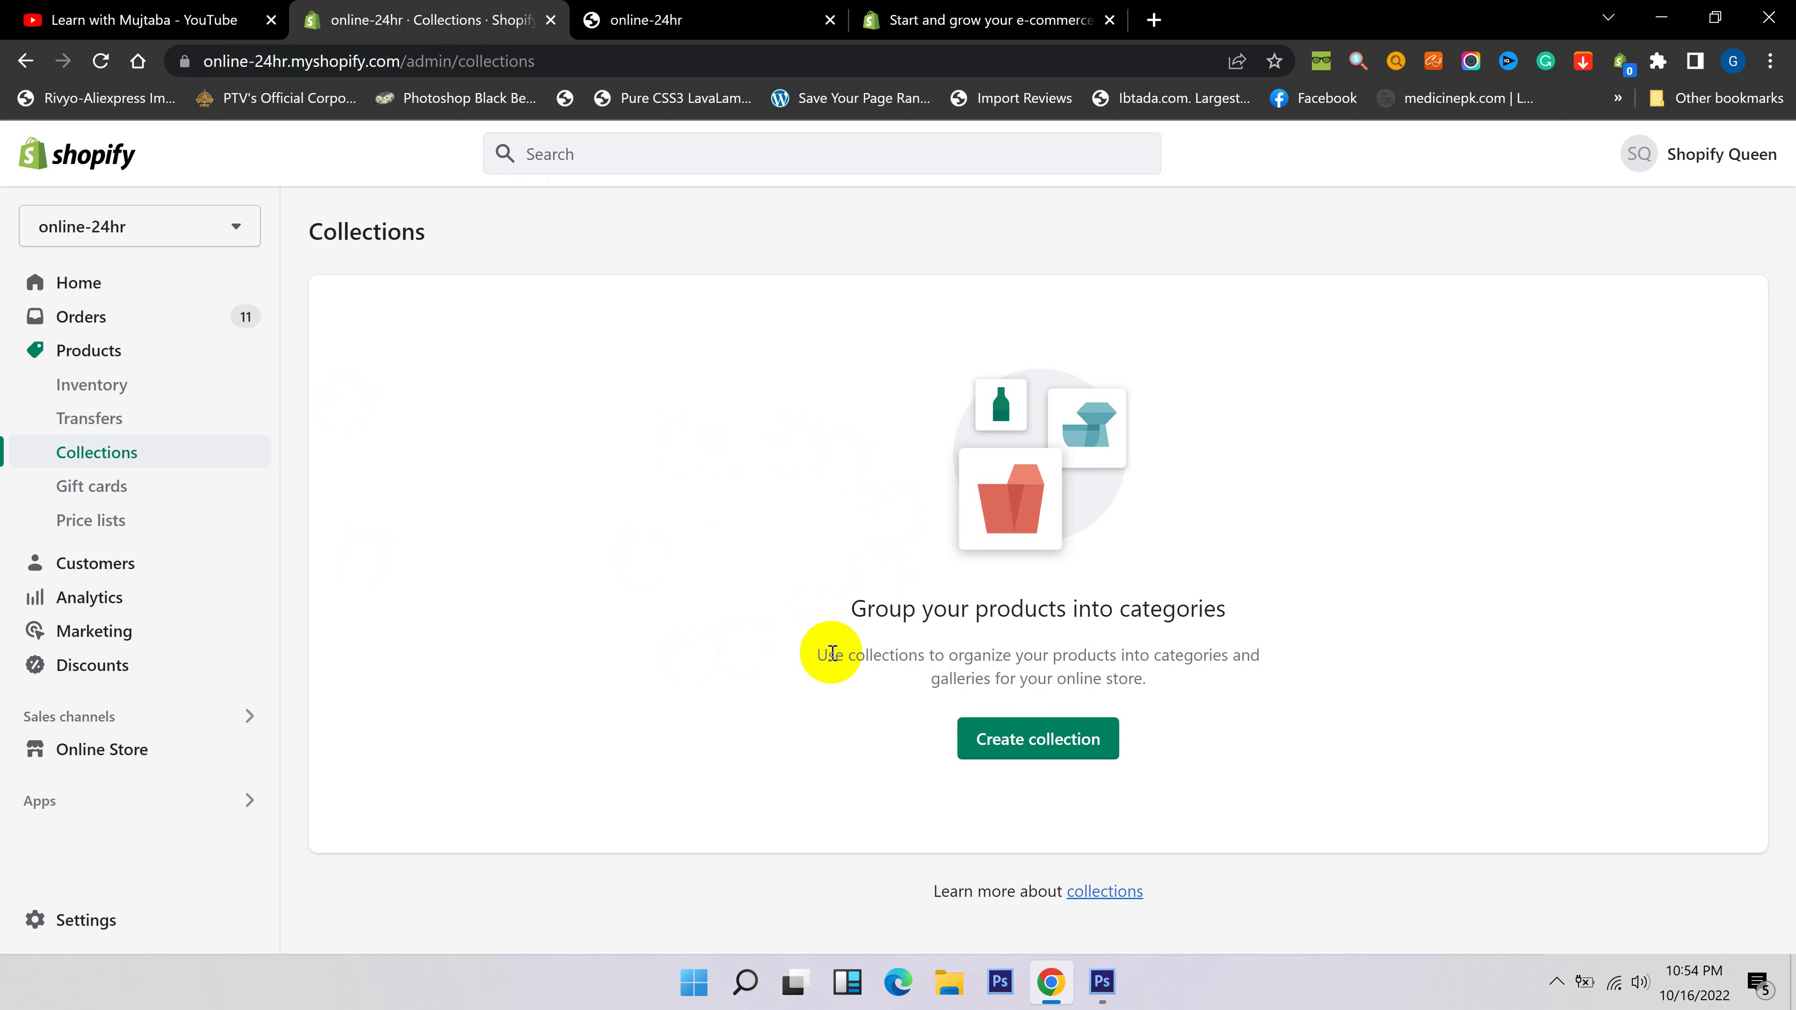
click(1029, 754)
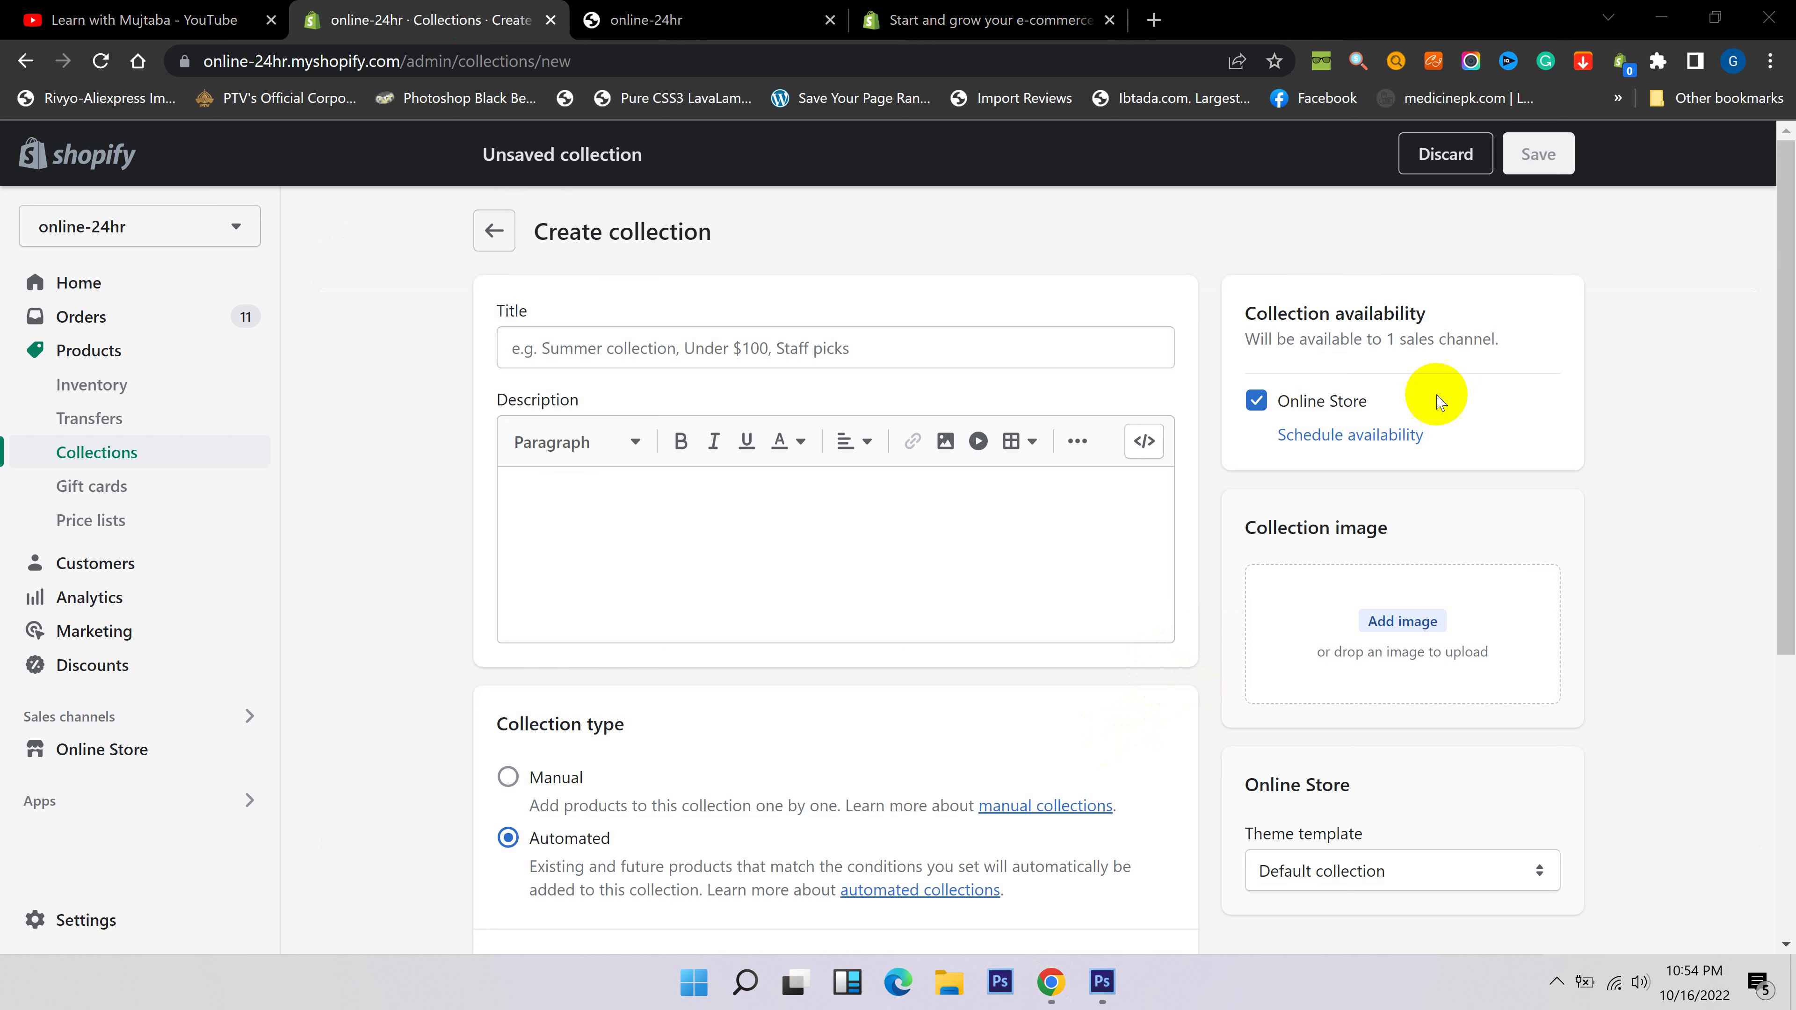
Open the categories document from the desktop in WordPad and review its list of product categories.
click(1685, 18)
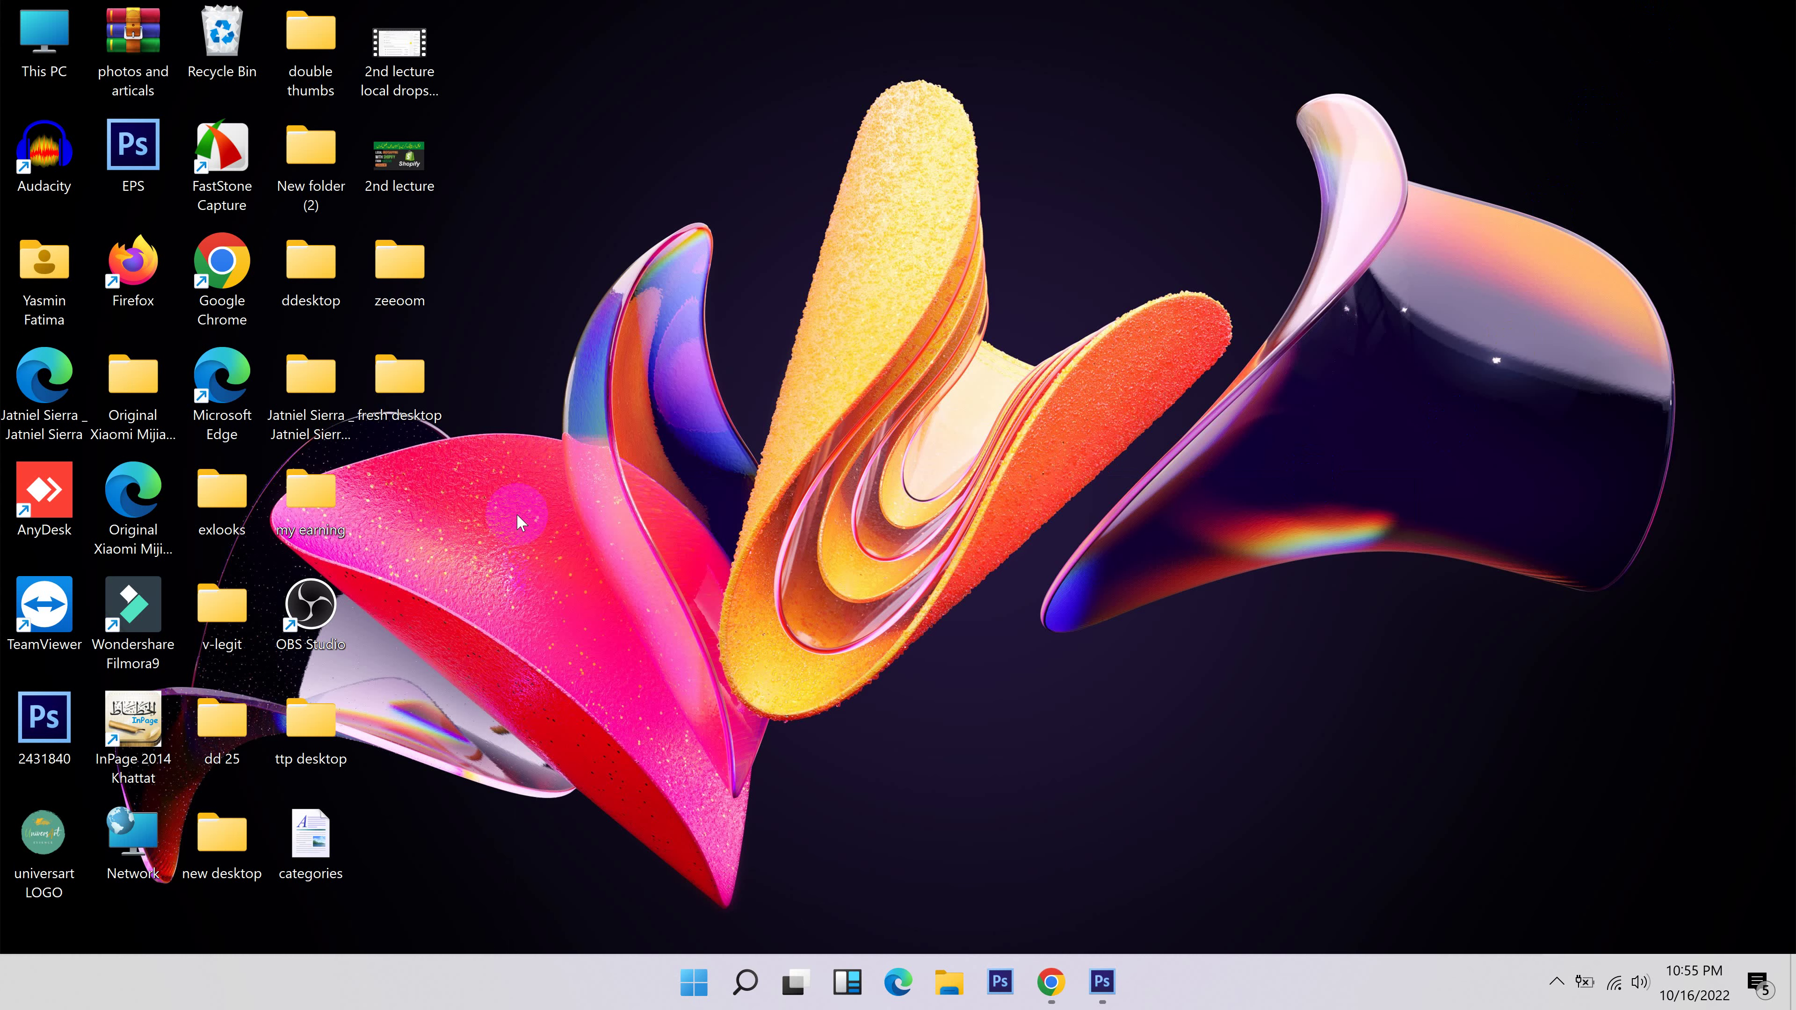
click(323, 831)
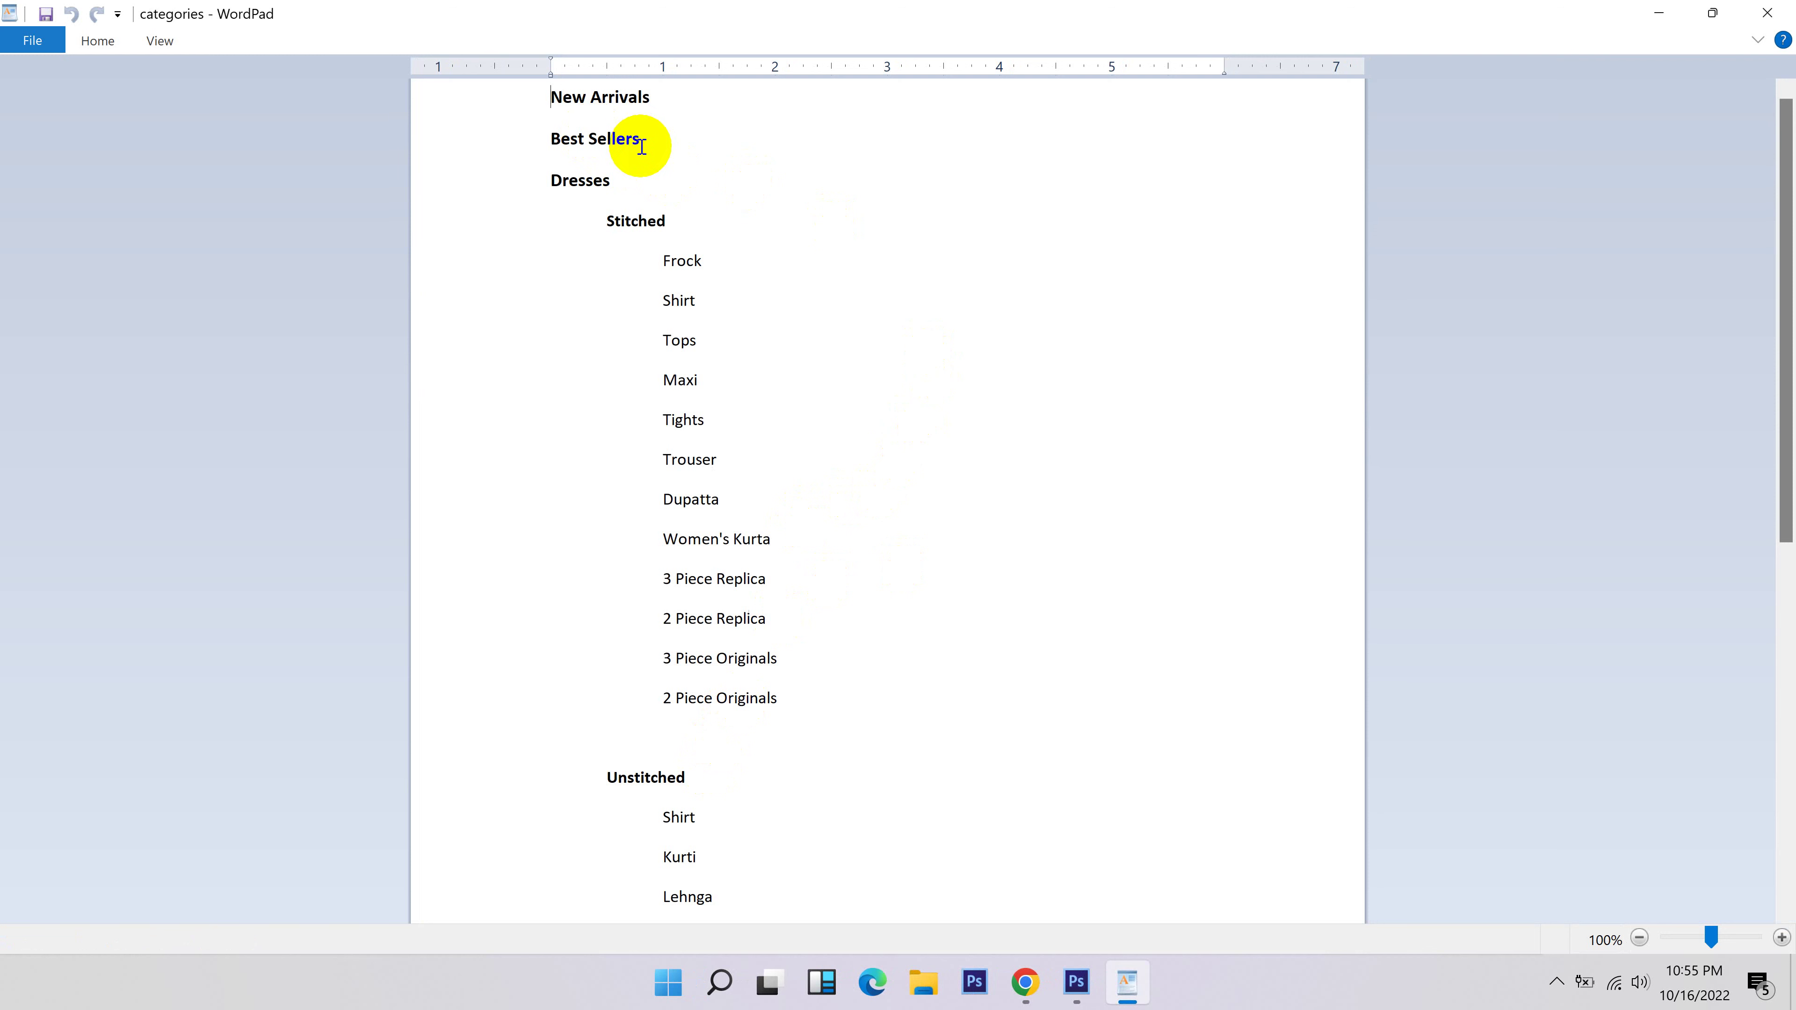
scroll(553, 187, down, 5)
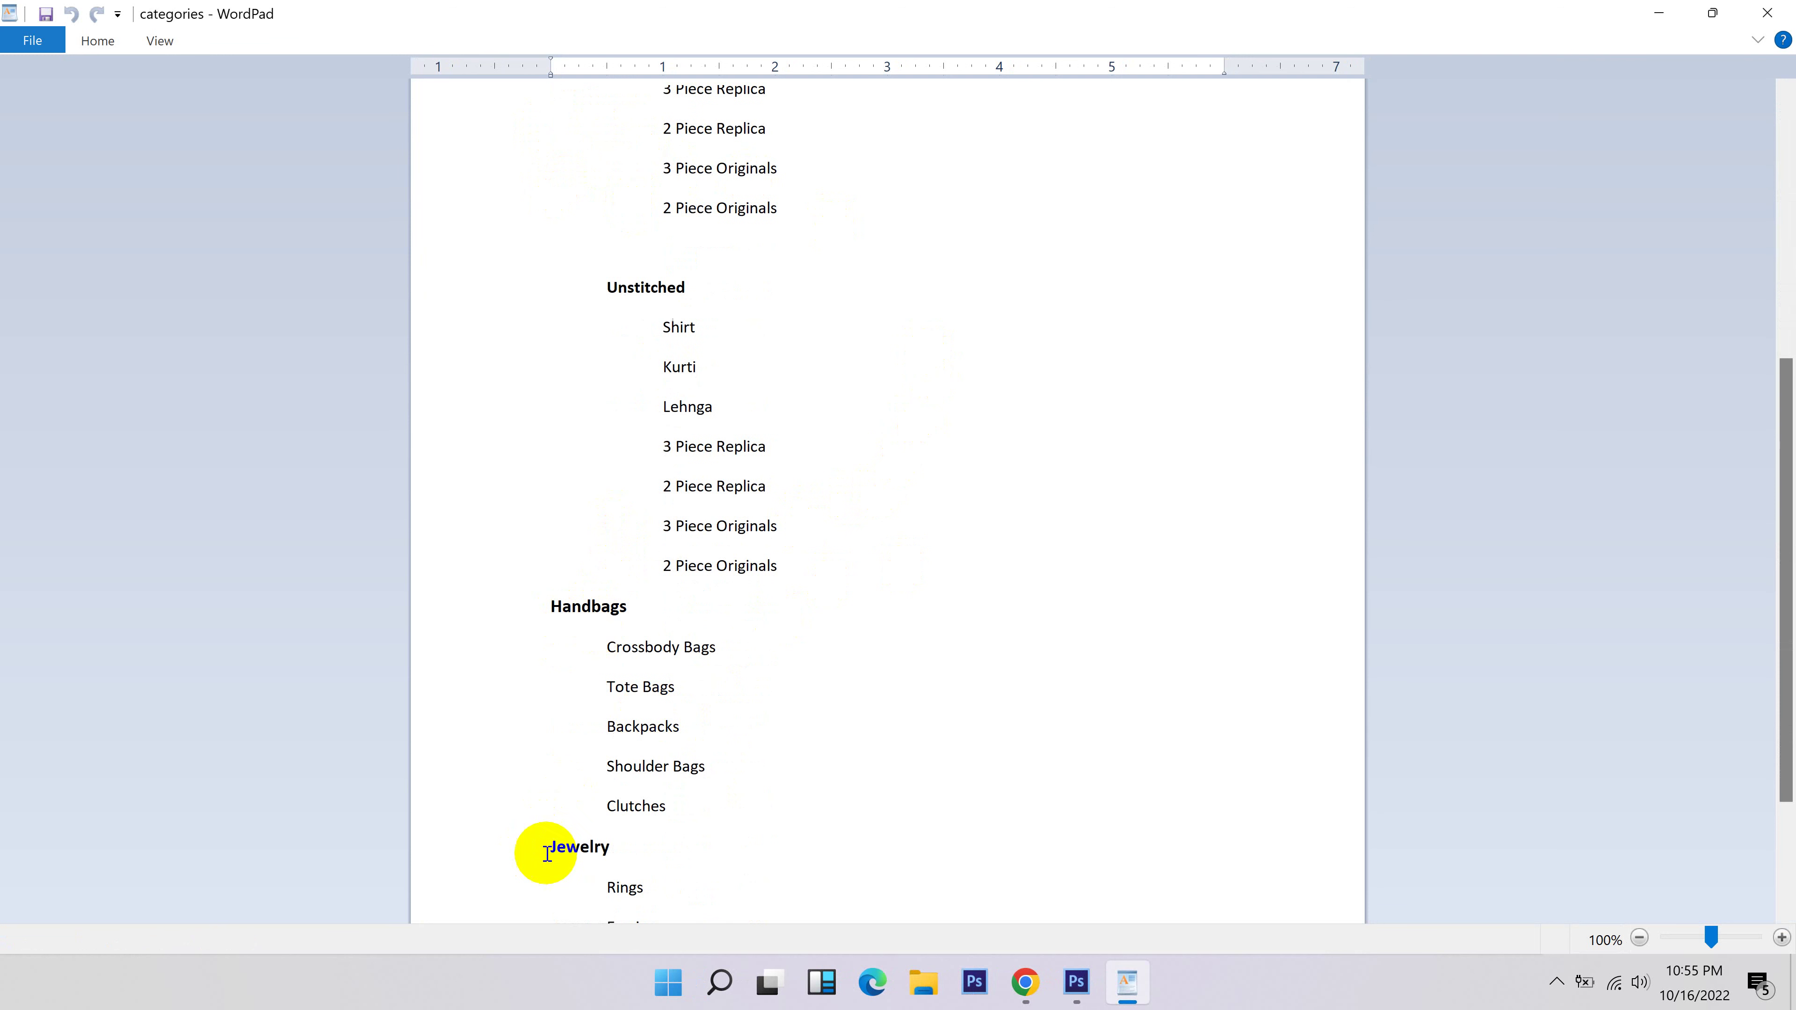
scroll(701, 838, up, 5)
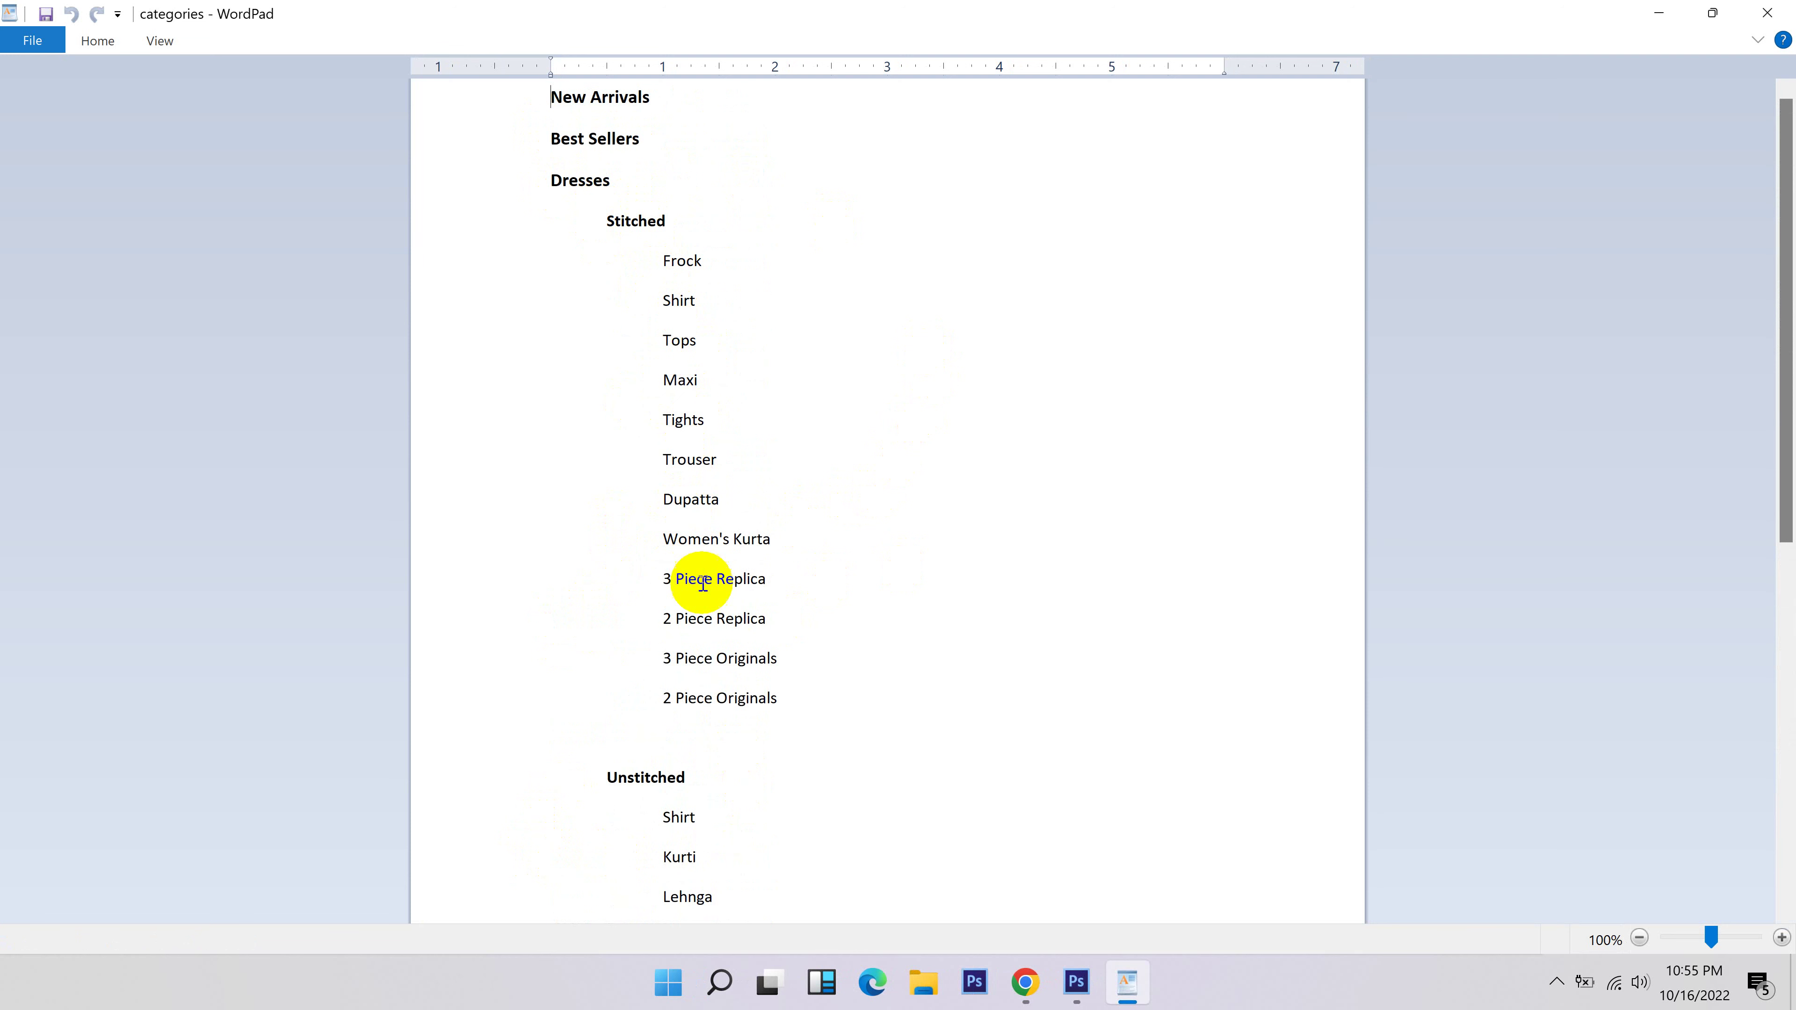
scroll(681, 589, down, 3)
scroll(721, 589, up, 3)
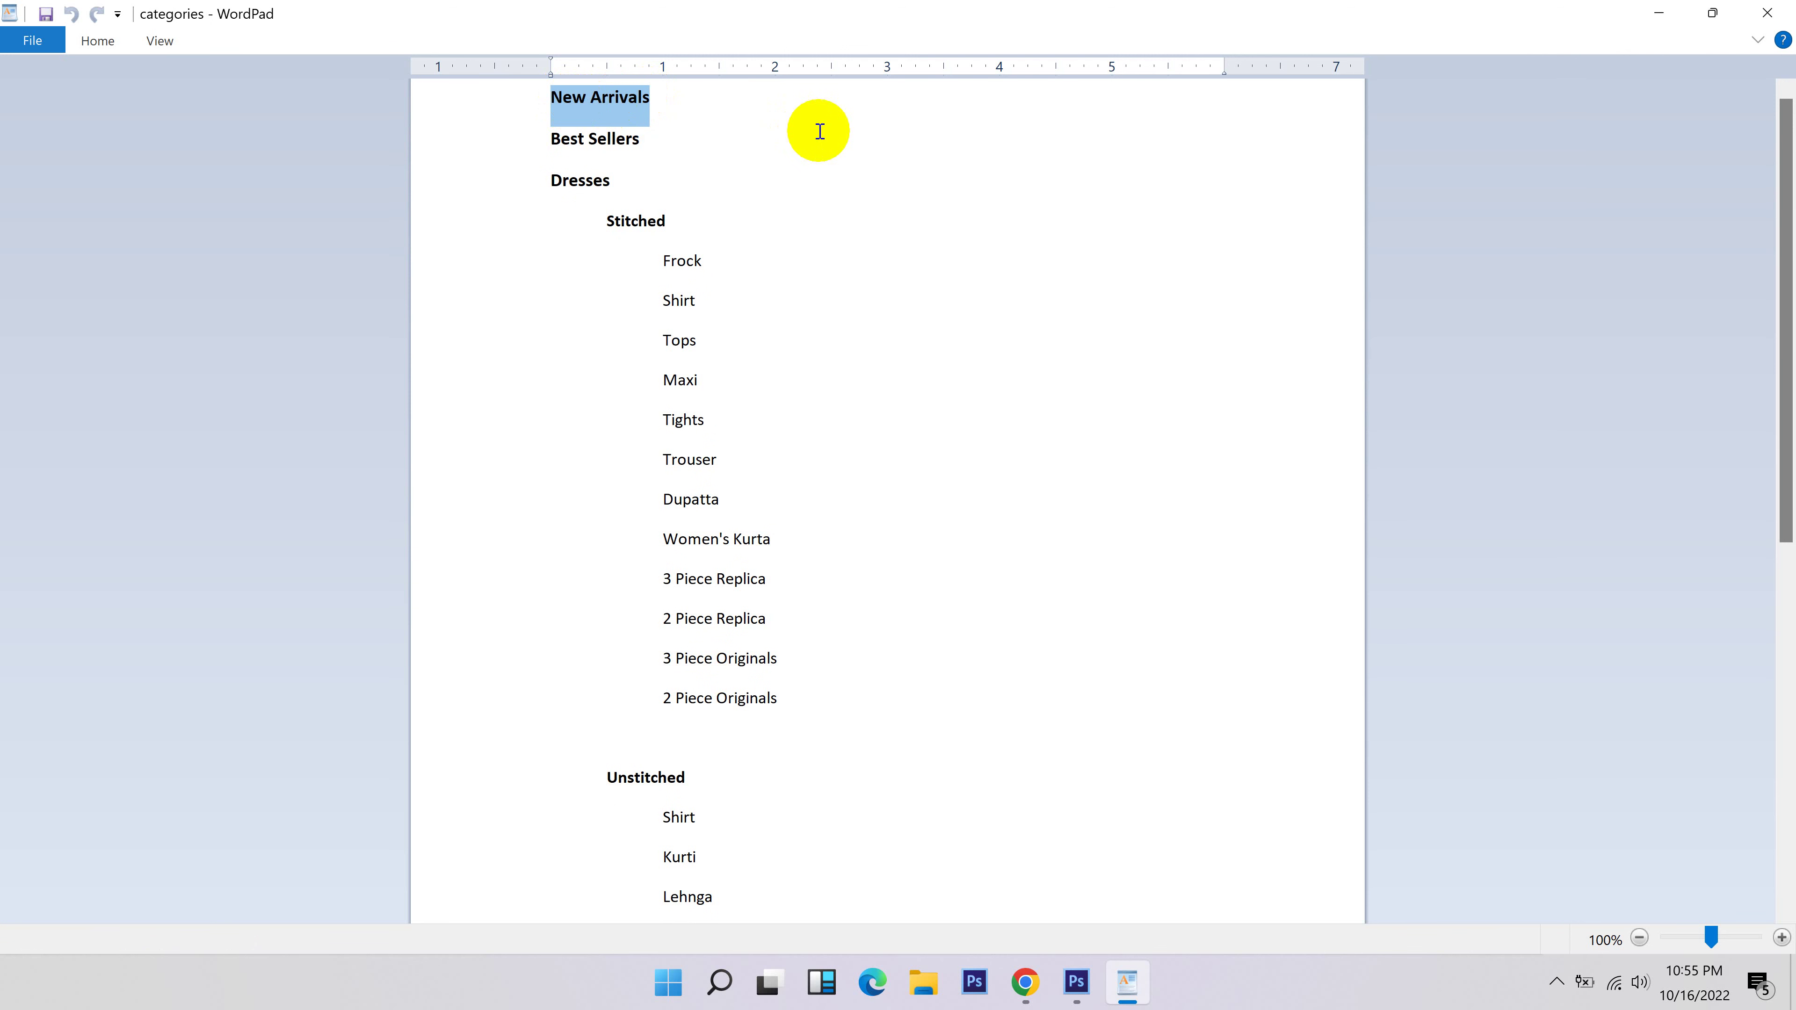
Return to Chrome and title the new collection New Arrivals, as in the categories document.
click(1023, 989)
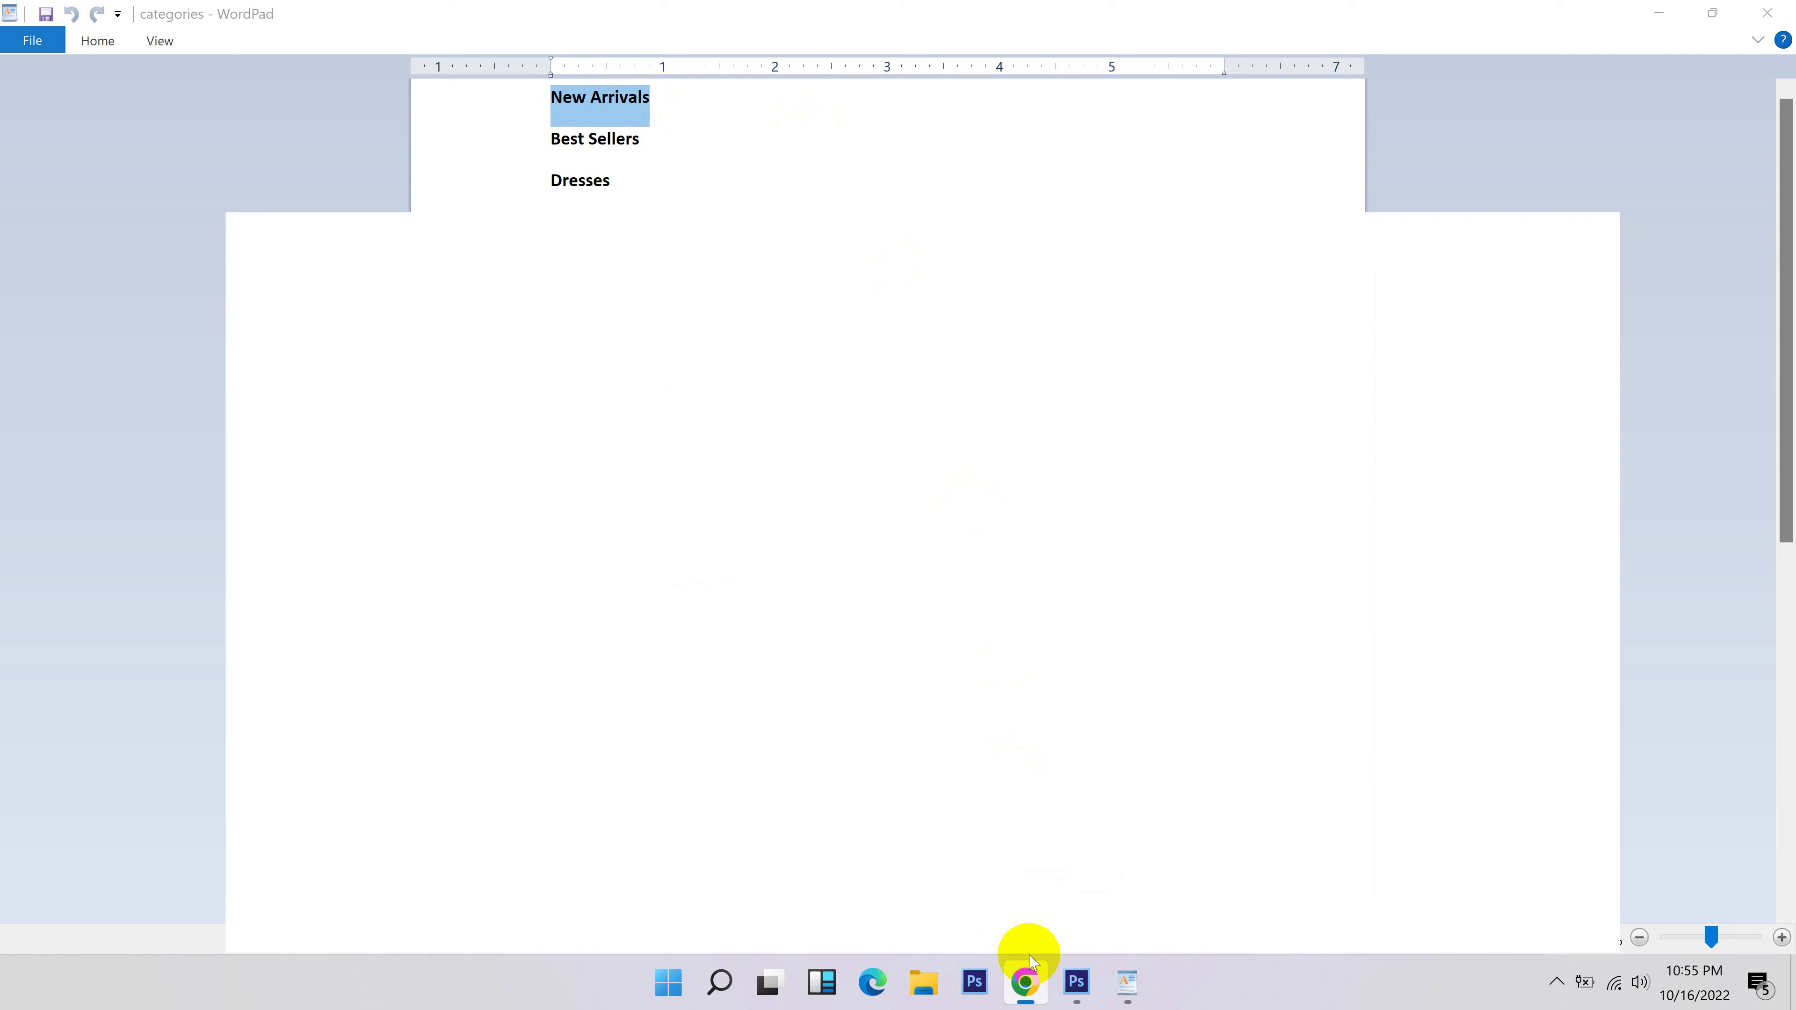
click(709, 347)
text(New Arrivals)
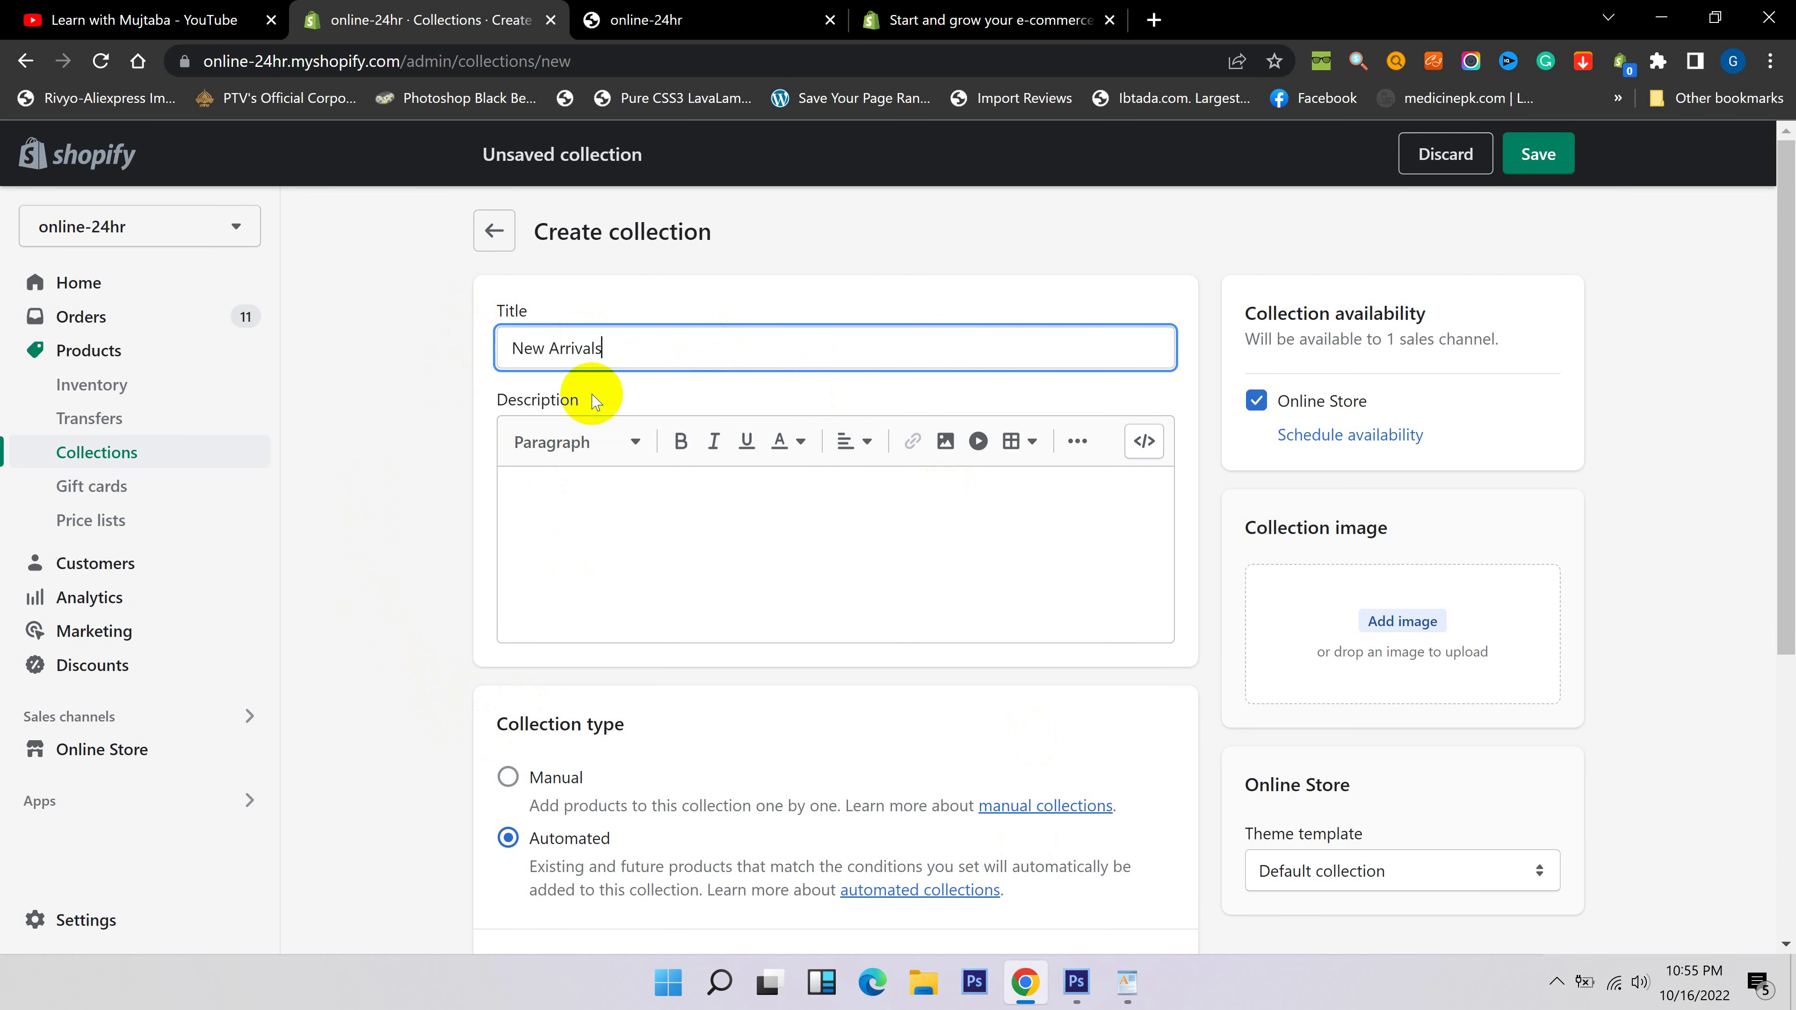
Highlight the Title and Description fields of the collection form to examine them.
drag(612, 353, 498, 317)
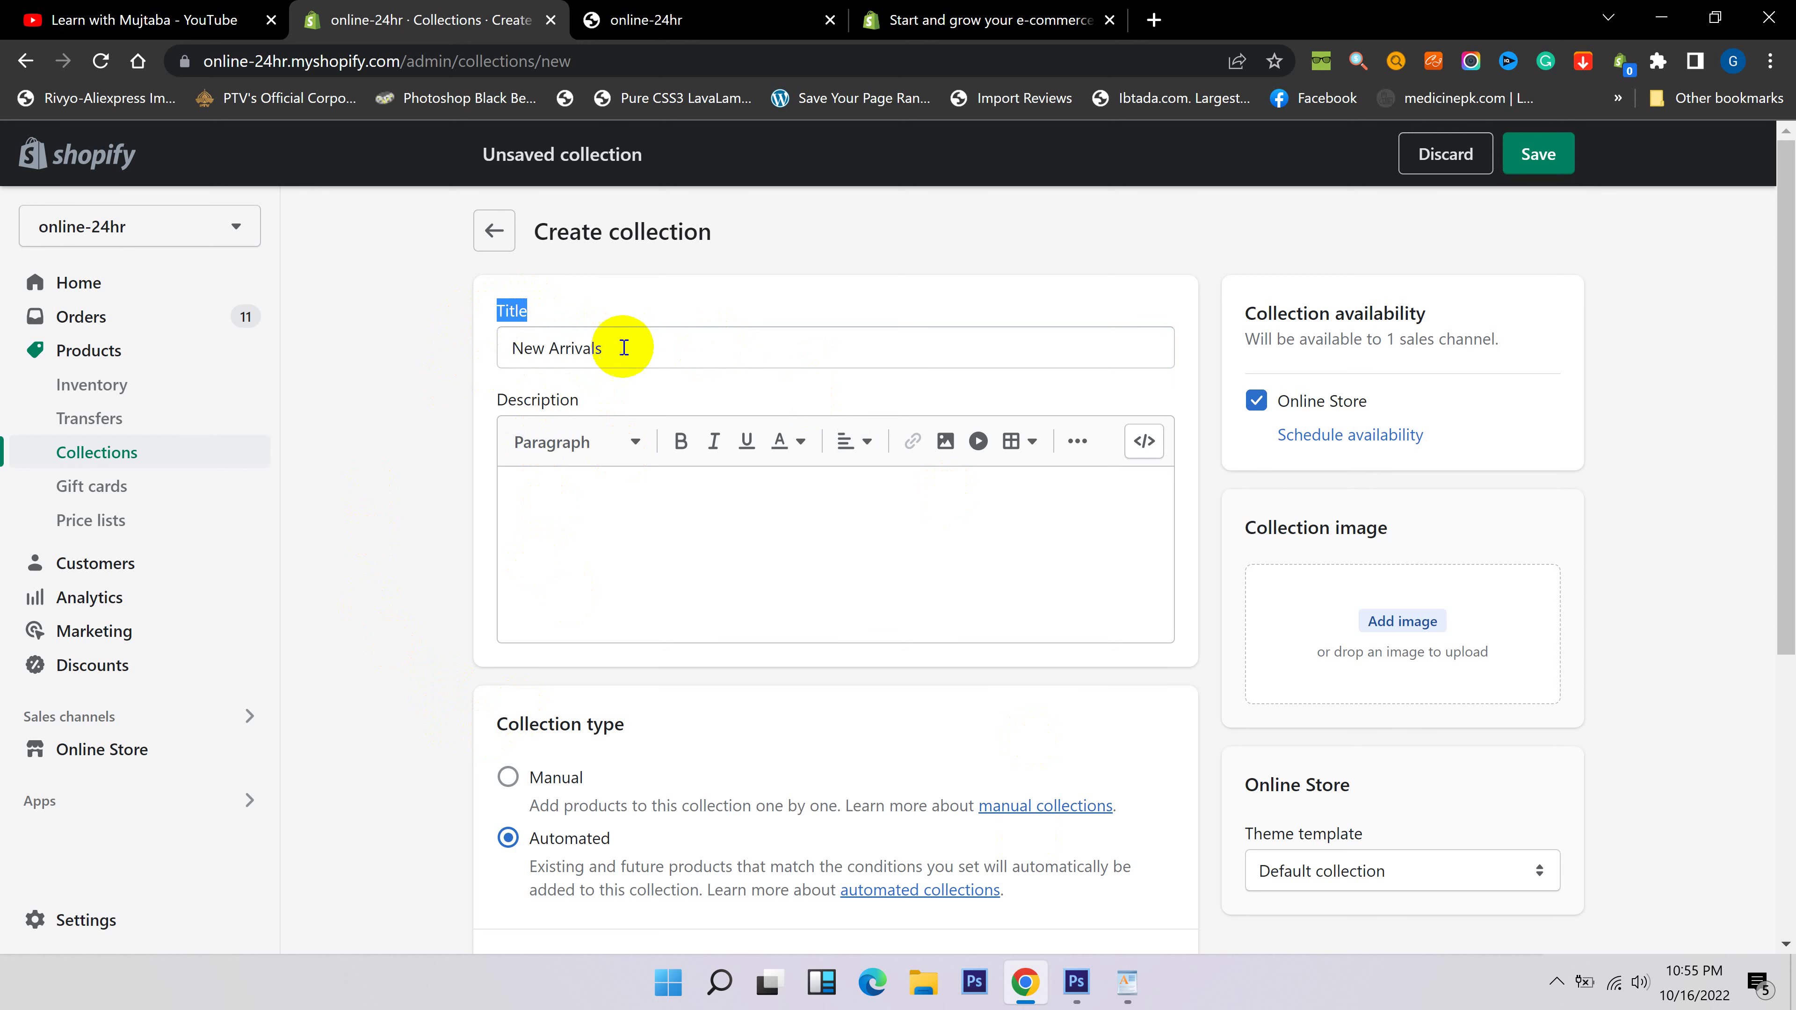
drag(621, 348, 513, 347)
click(576, 403)
drag(576, 403, 521, 404)
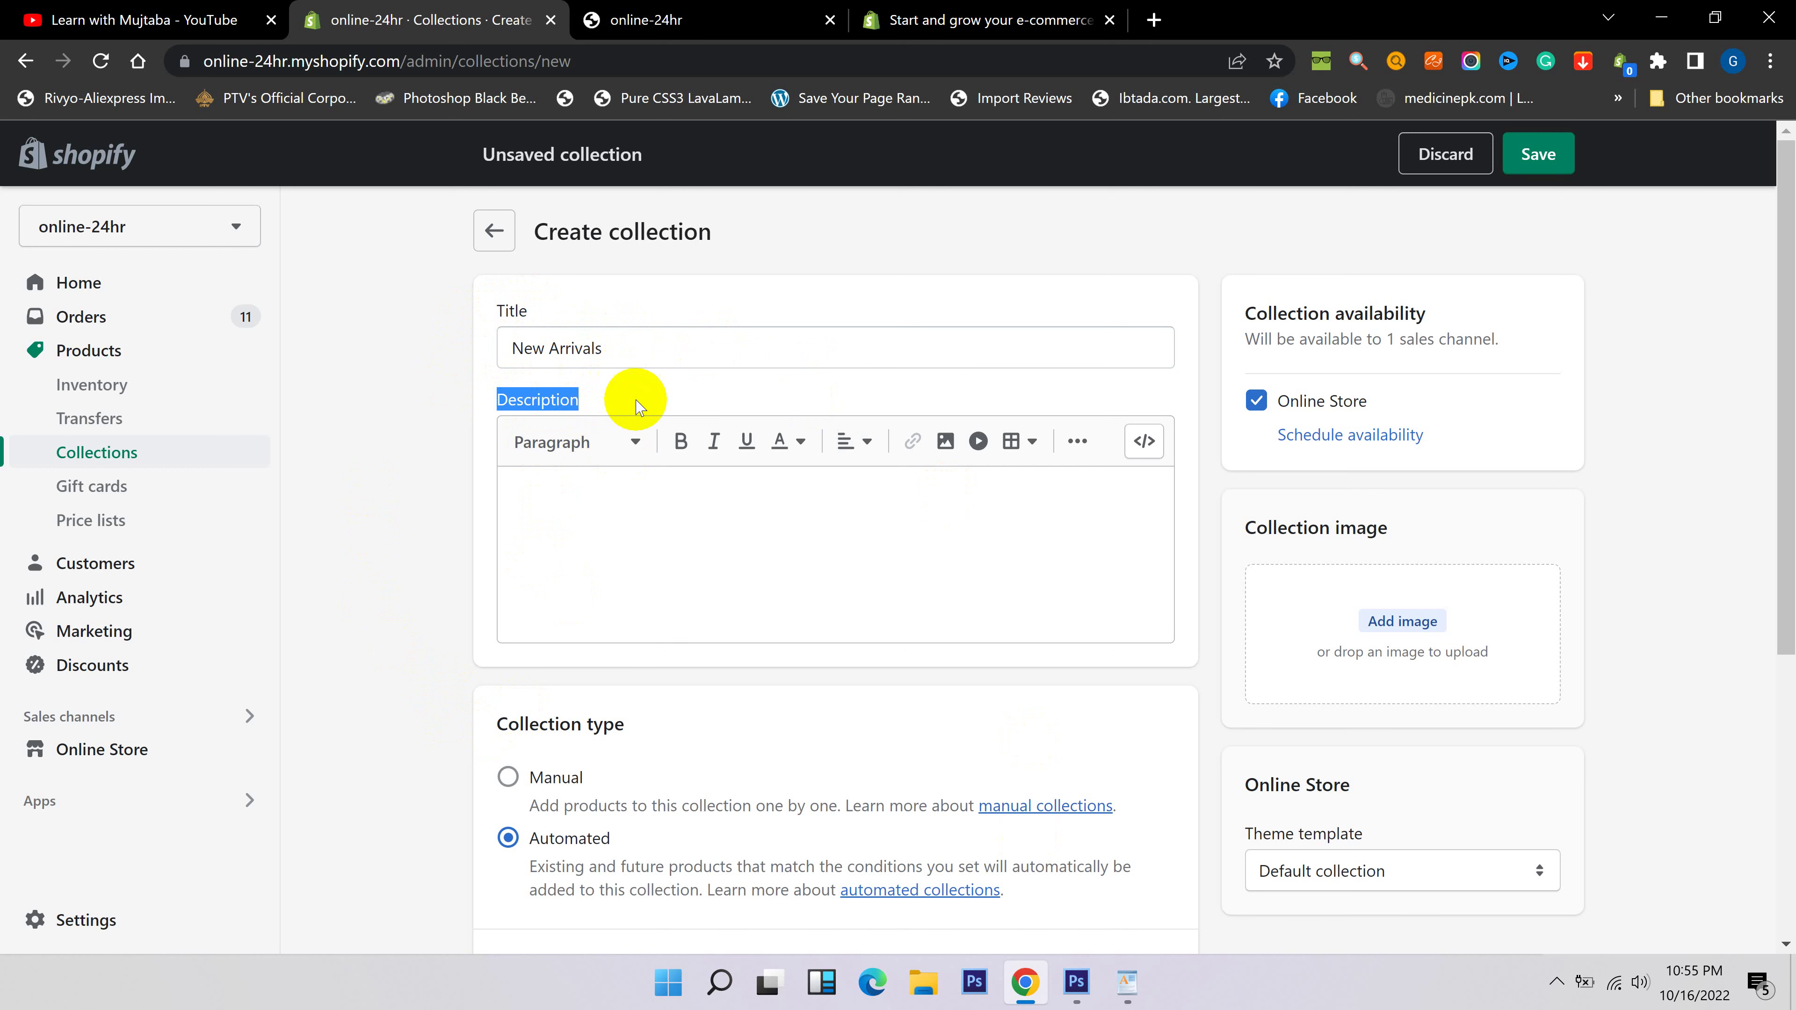
click(611, 520)
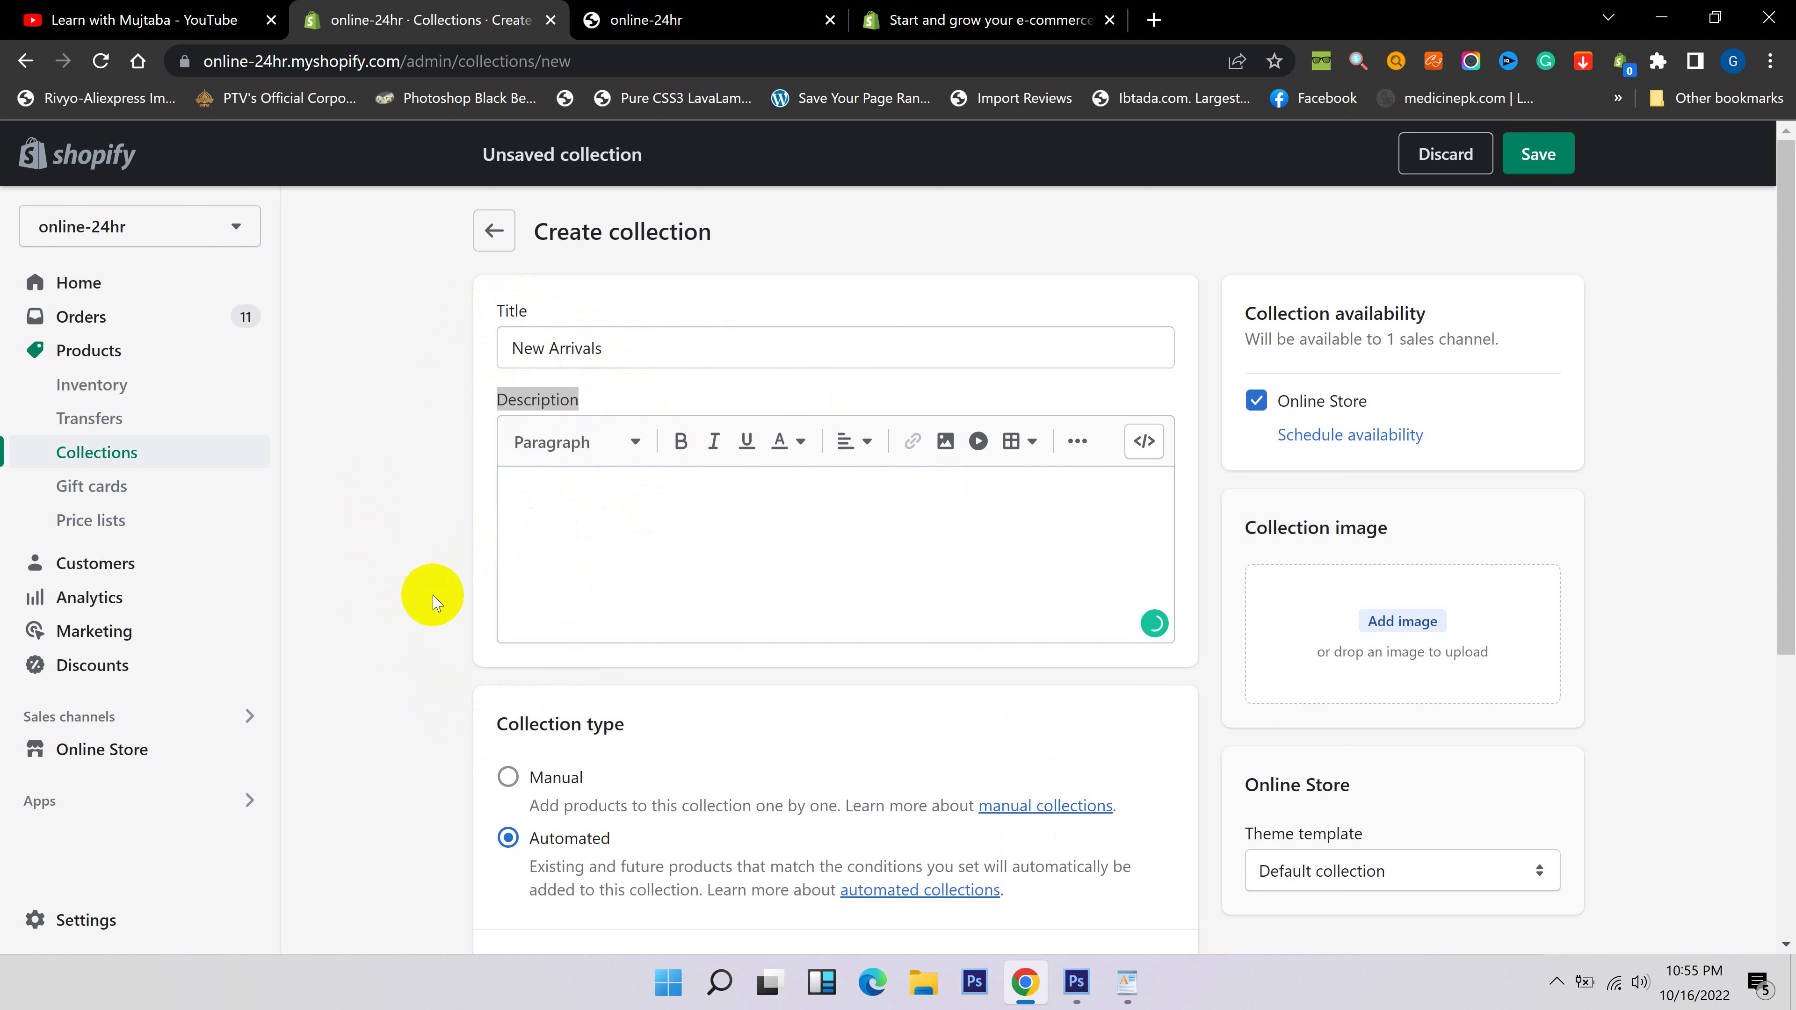
Set the New Arrivals collection type to Manual, save the collection and review its page.
scroll(428, 610, down, 2)
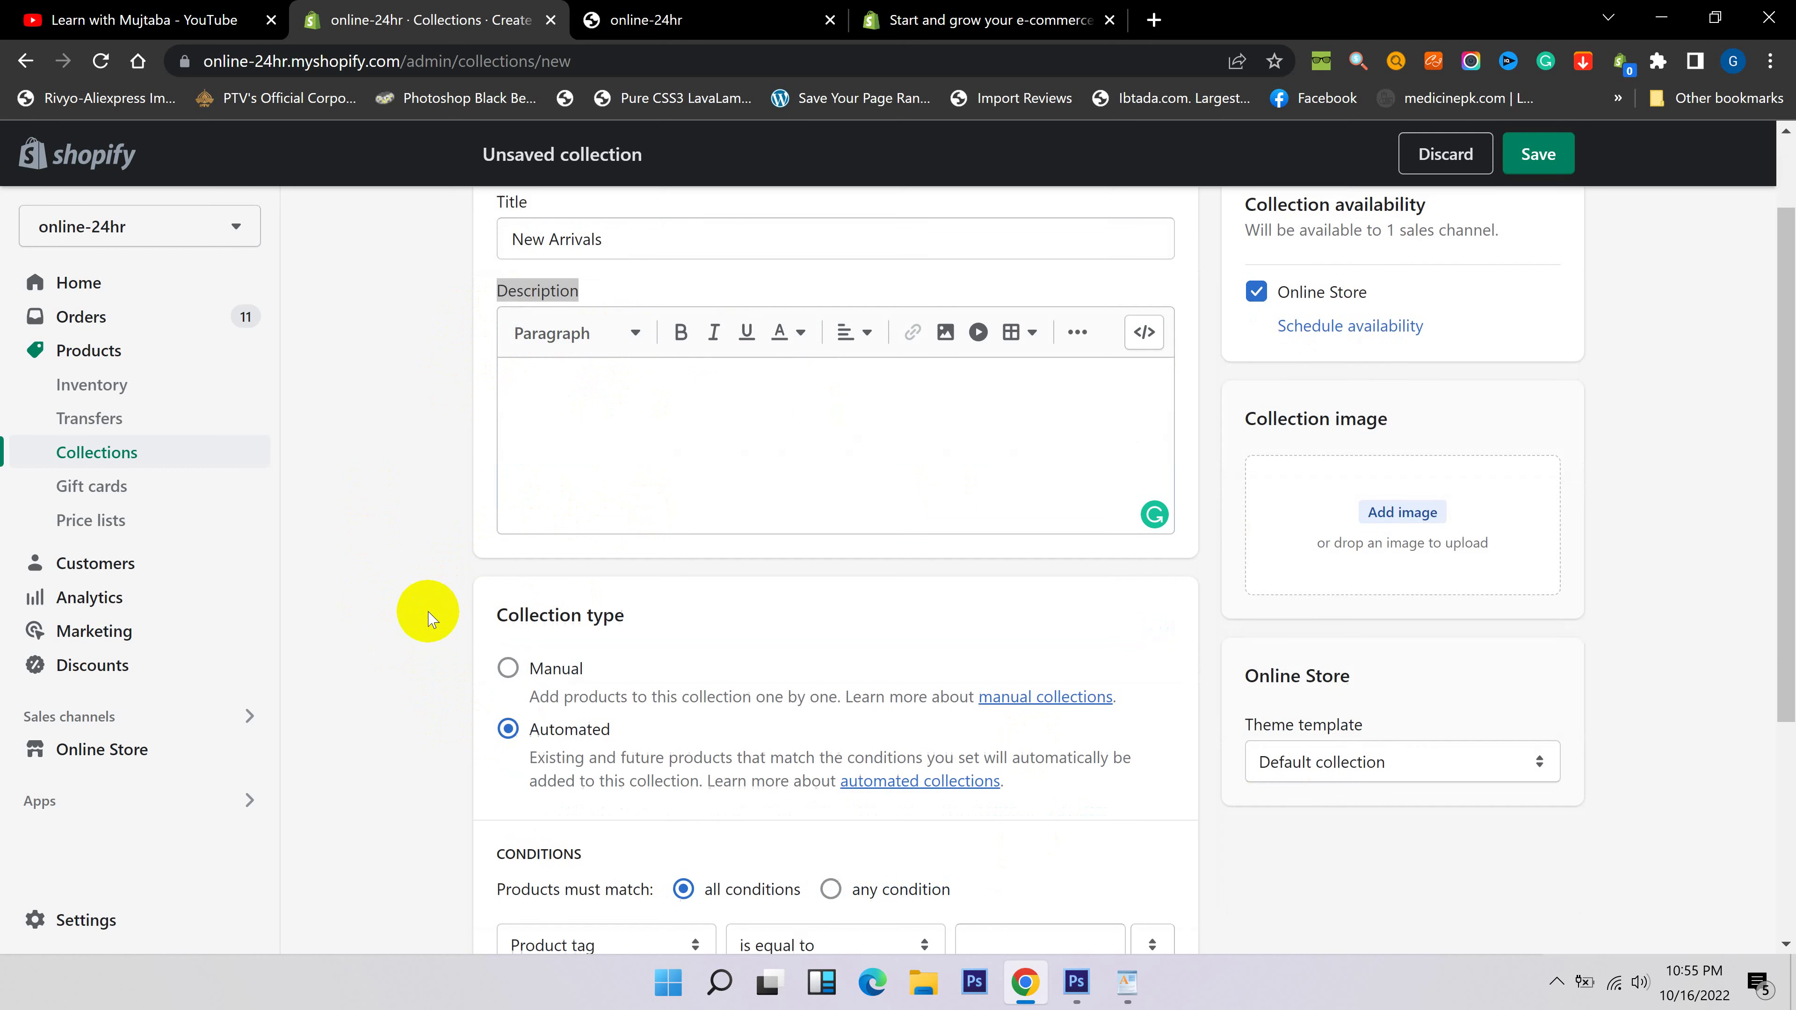
click(509, 660)
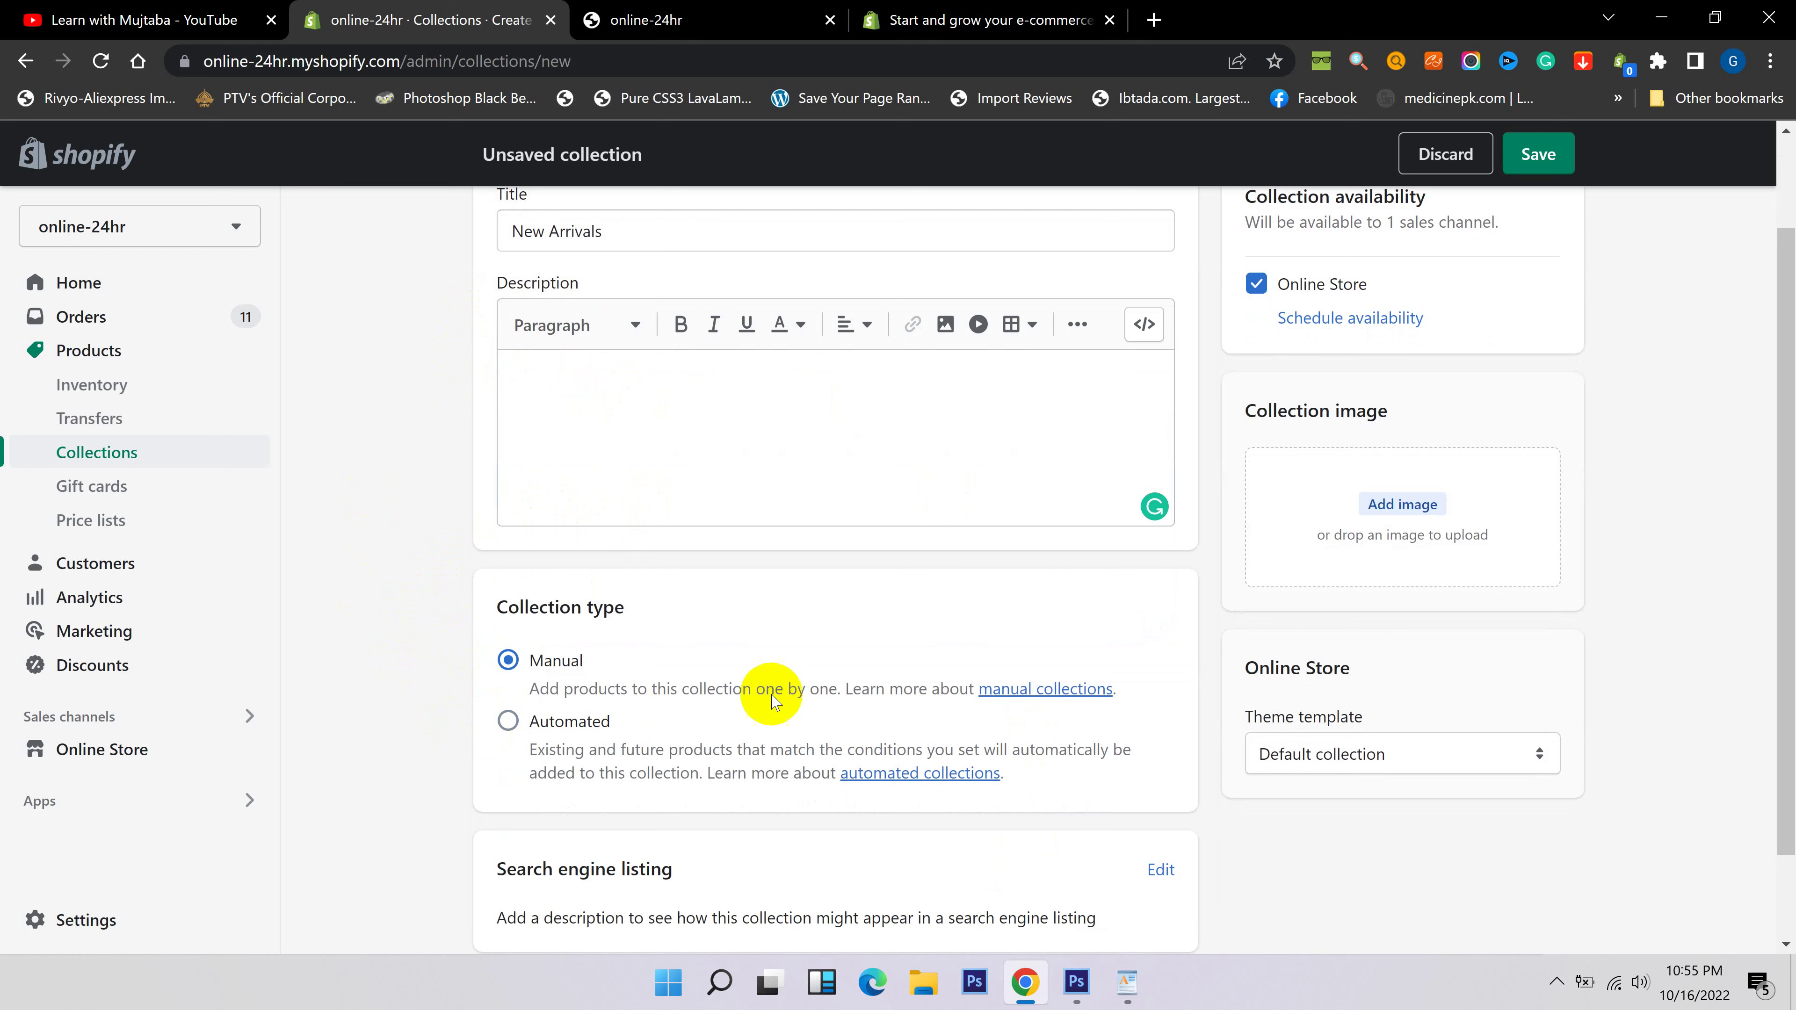
click(1542, 170)
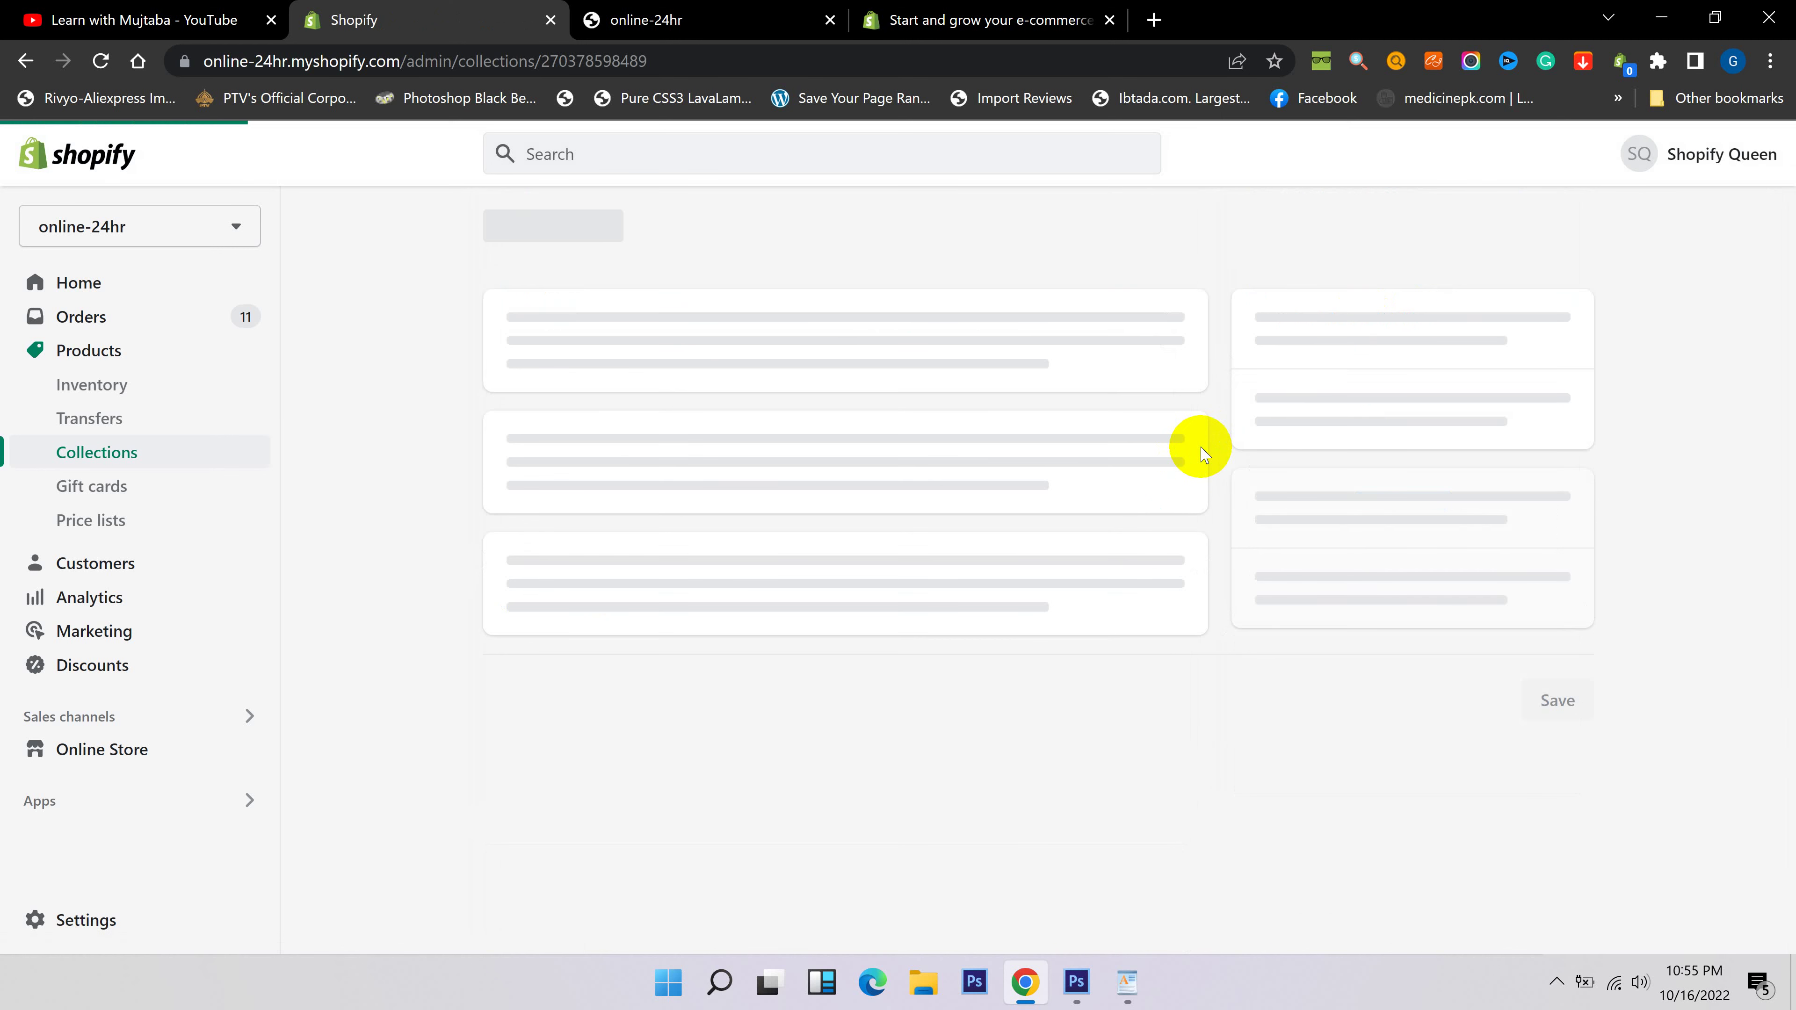
scroll(822, 441, down, 4)
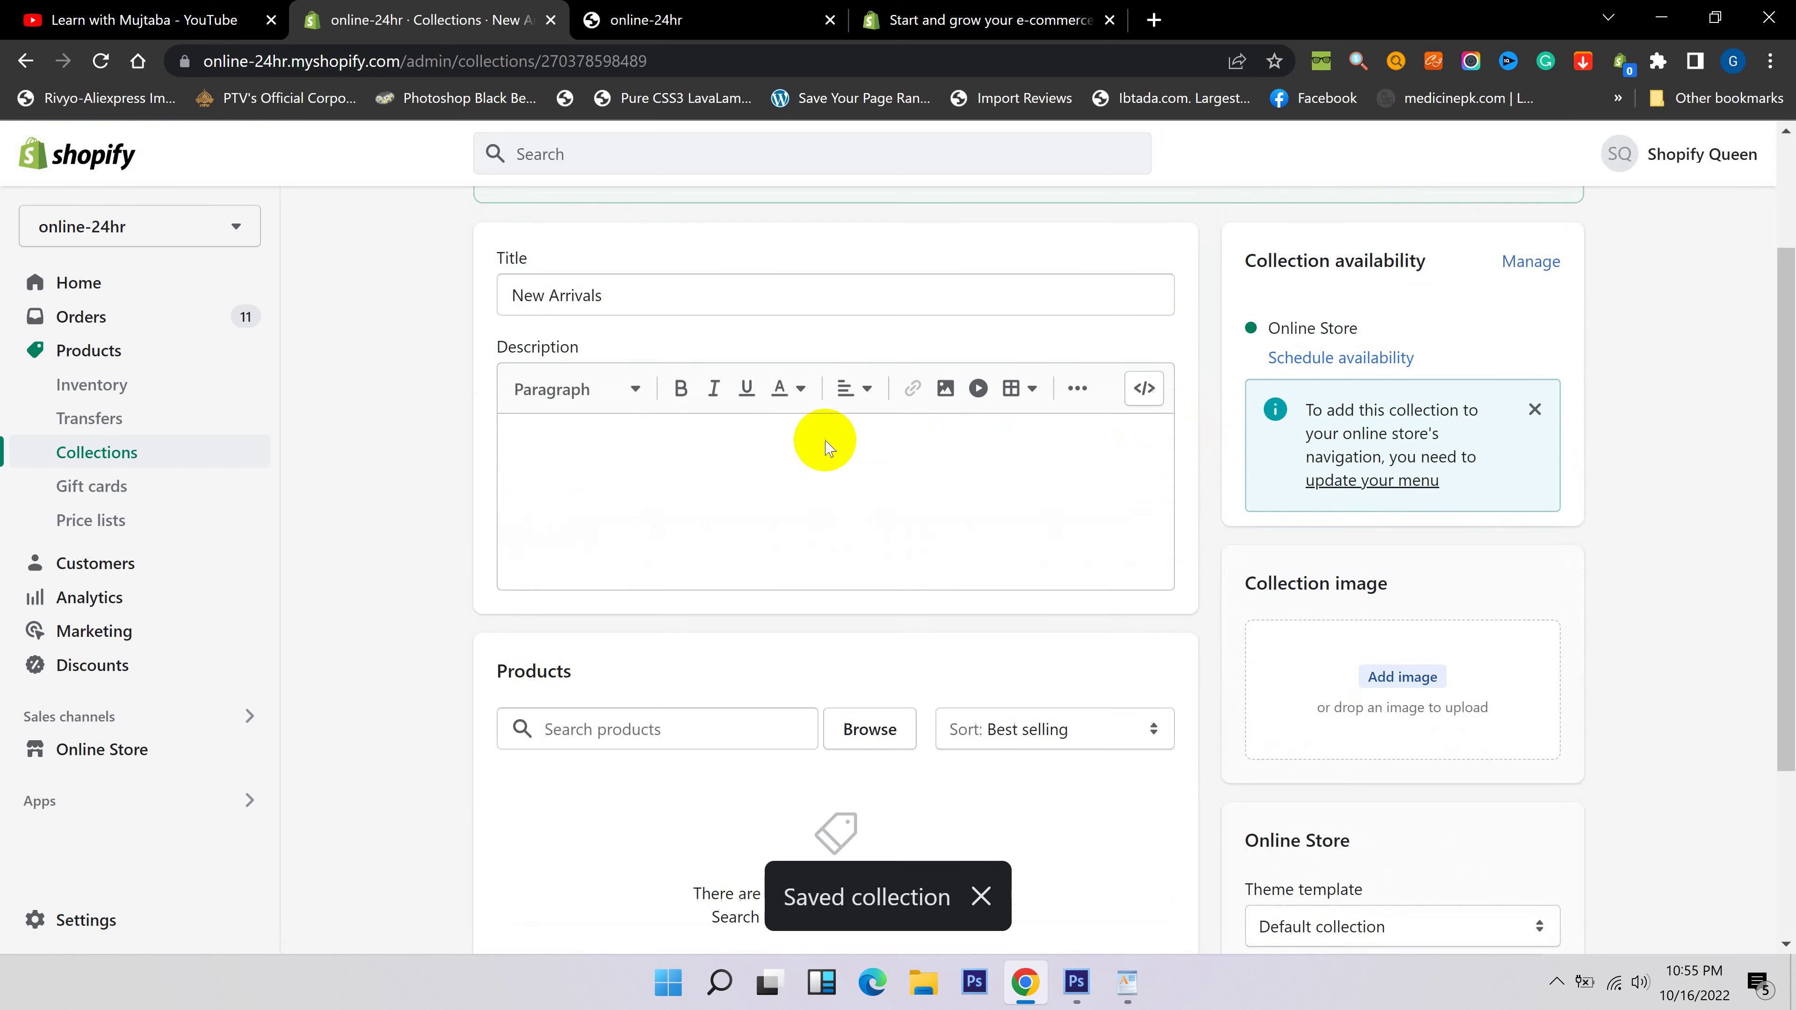
scroll(746, 459, up, 4)
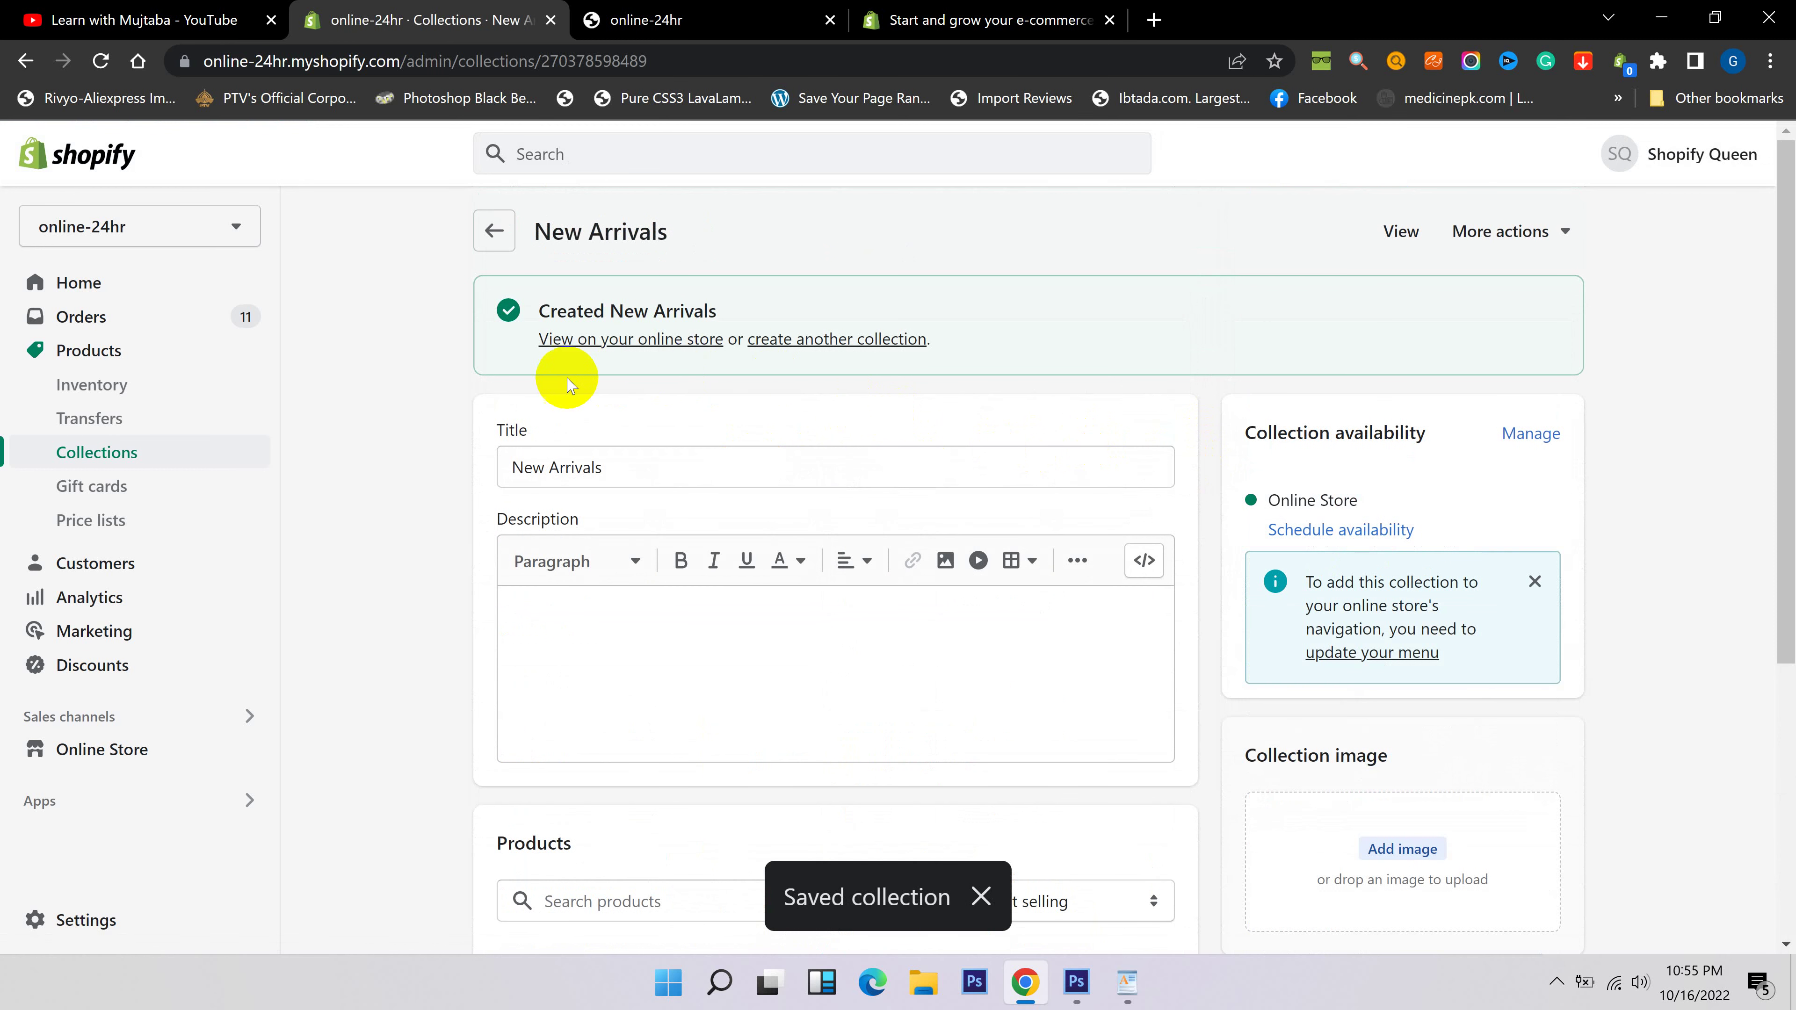
Create and save another collection titled Best Sellers, taking the name from the categories document.
click(822, 341)
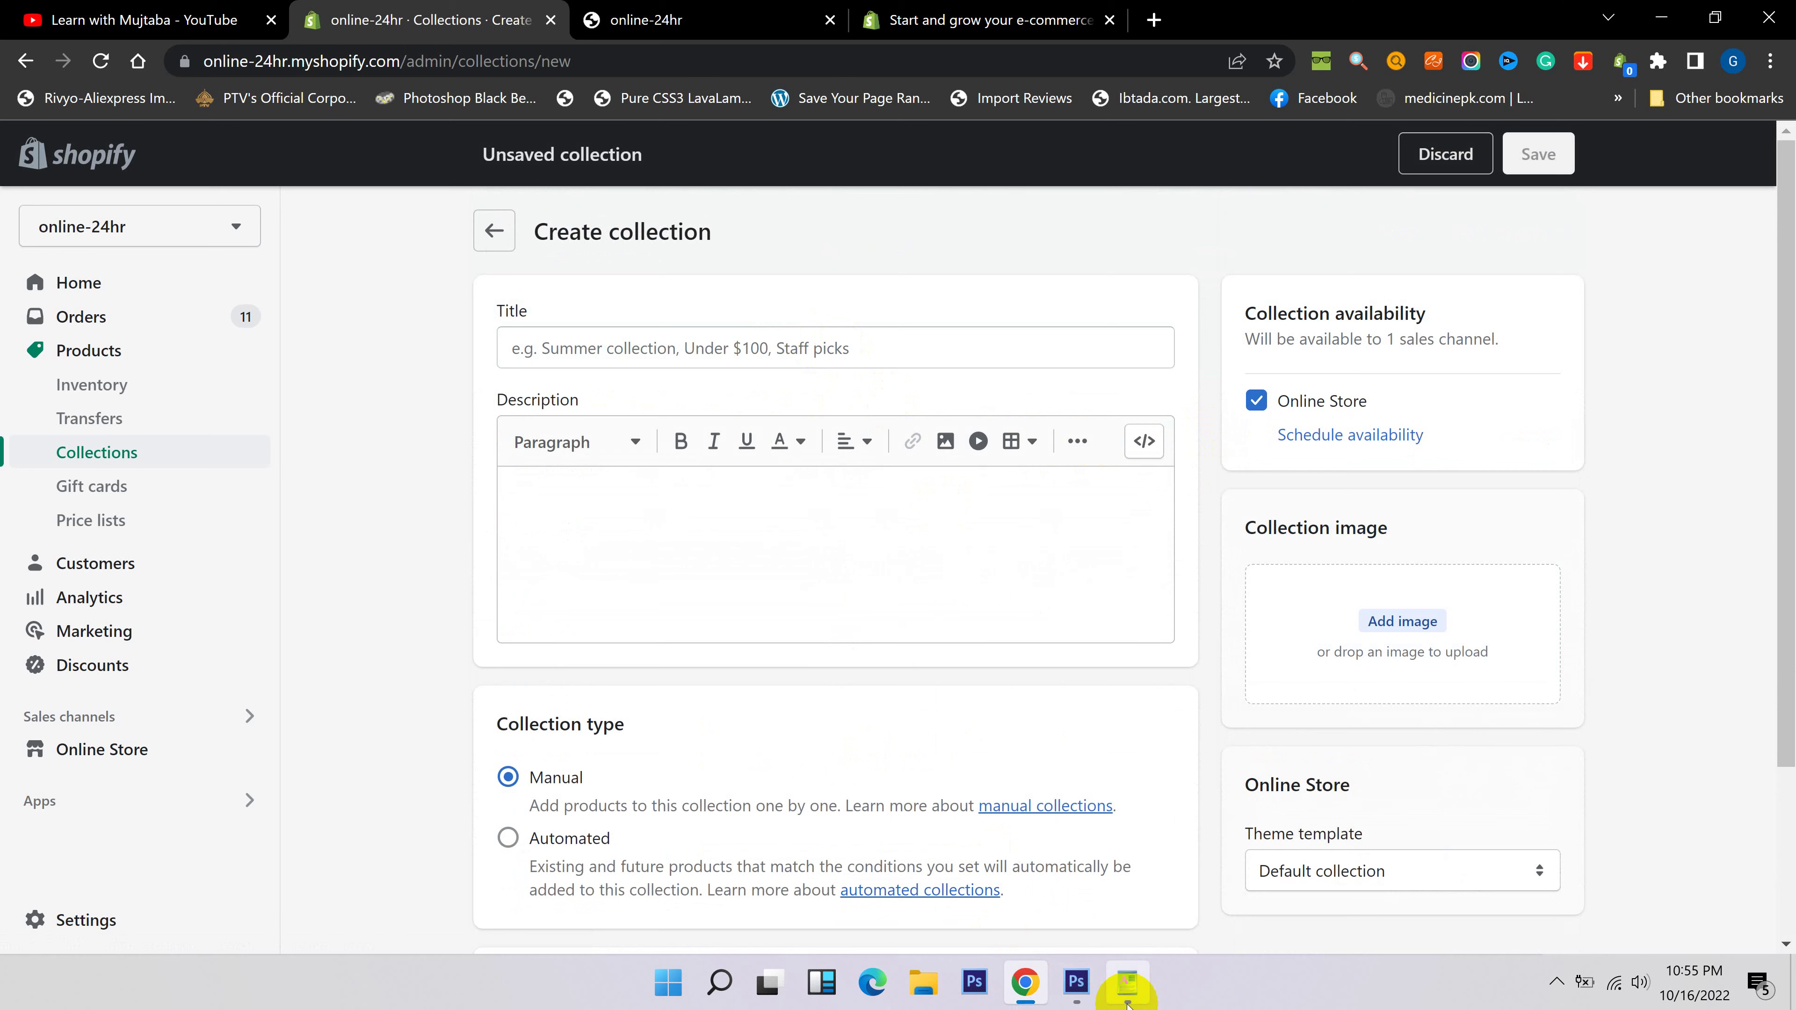
click(1127, 983)
double_click(605, 140)
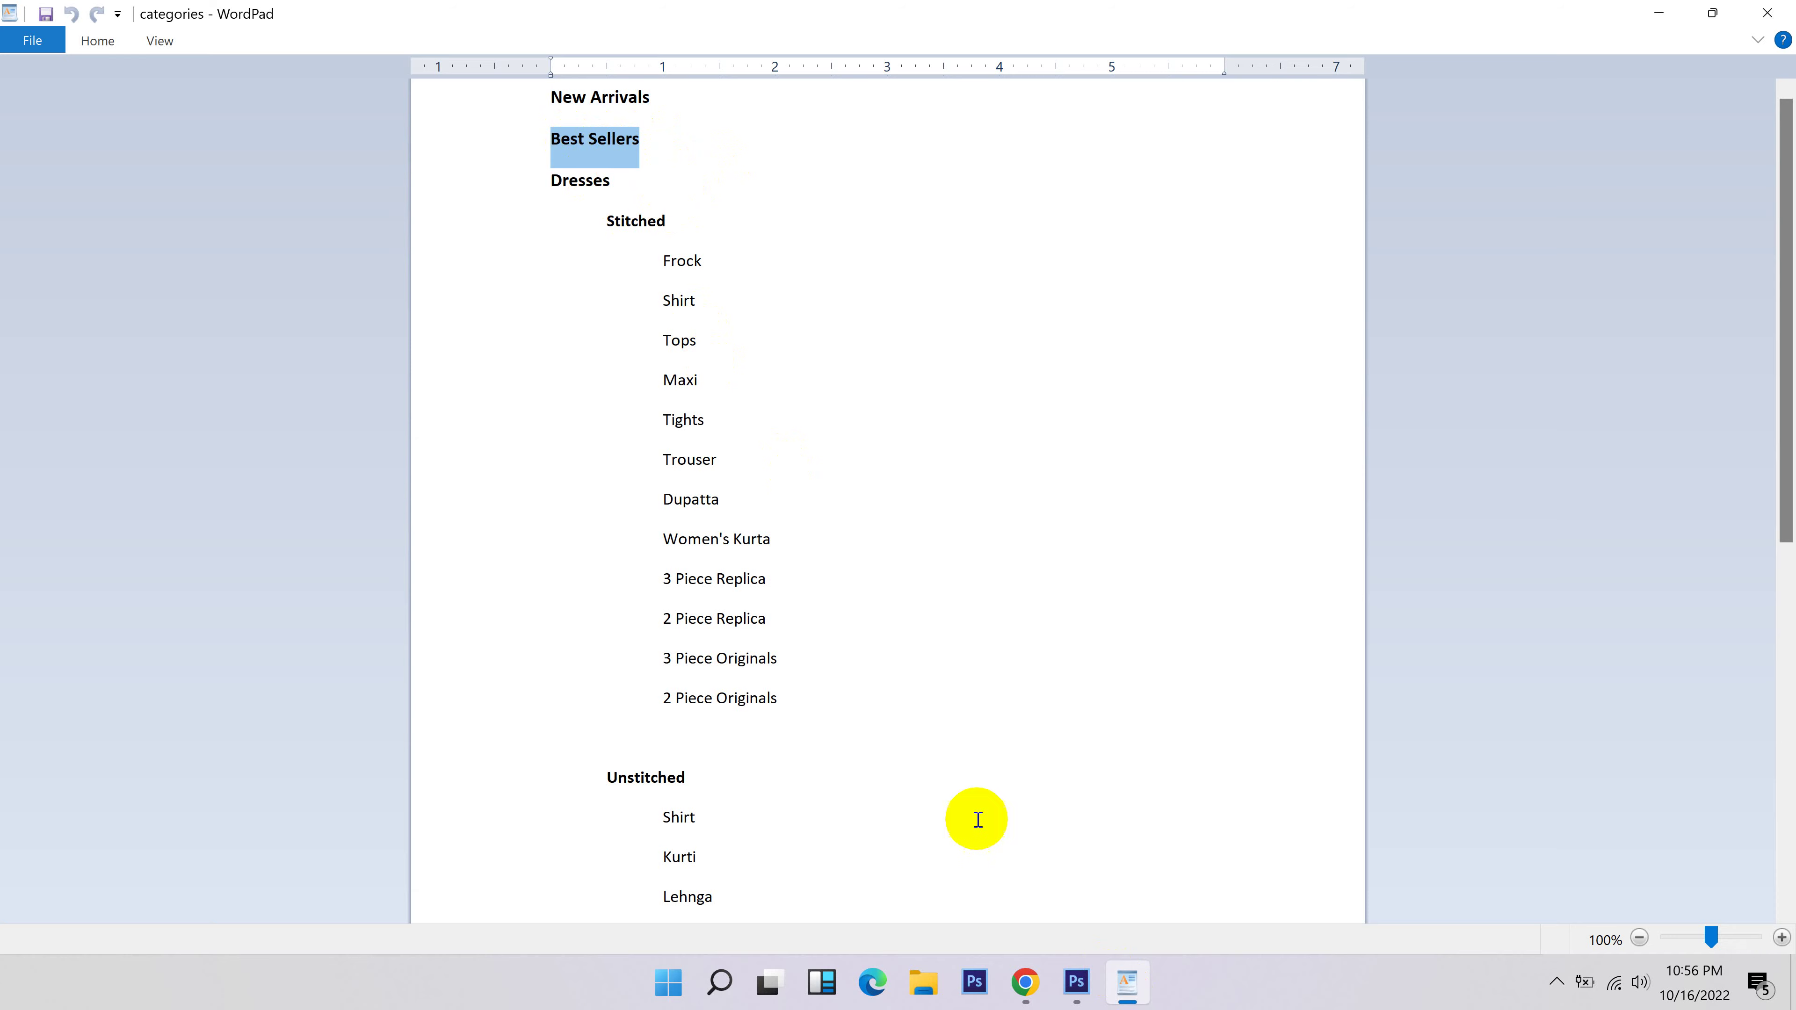
click(1024, 982)
click(680, 330)
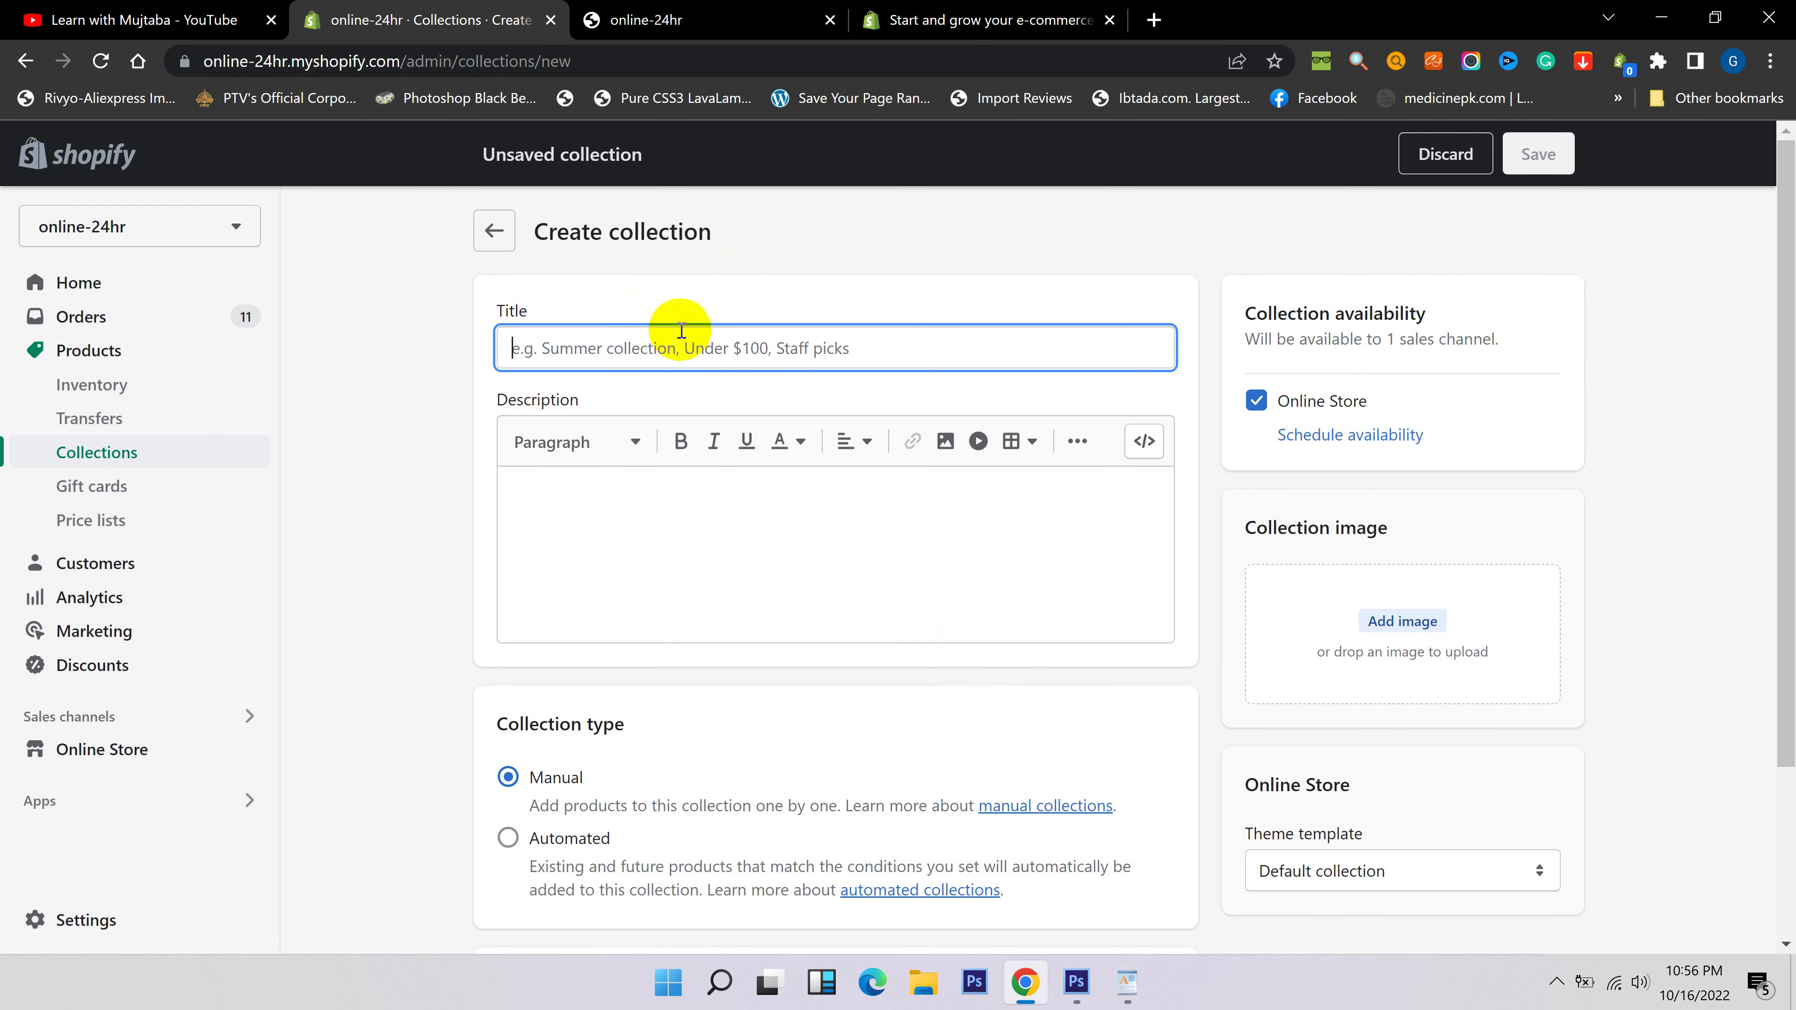
text(Best Sellers)
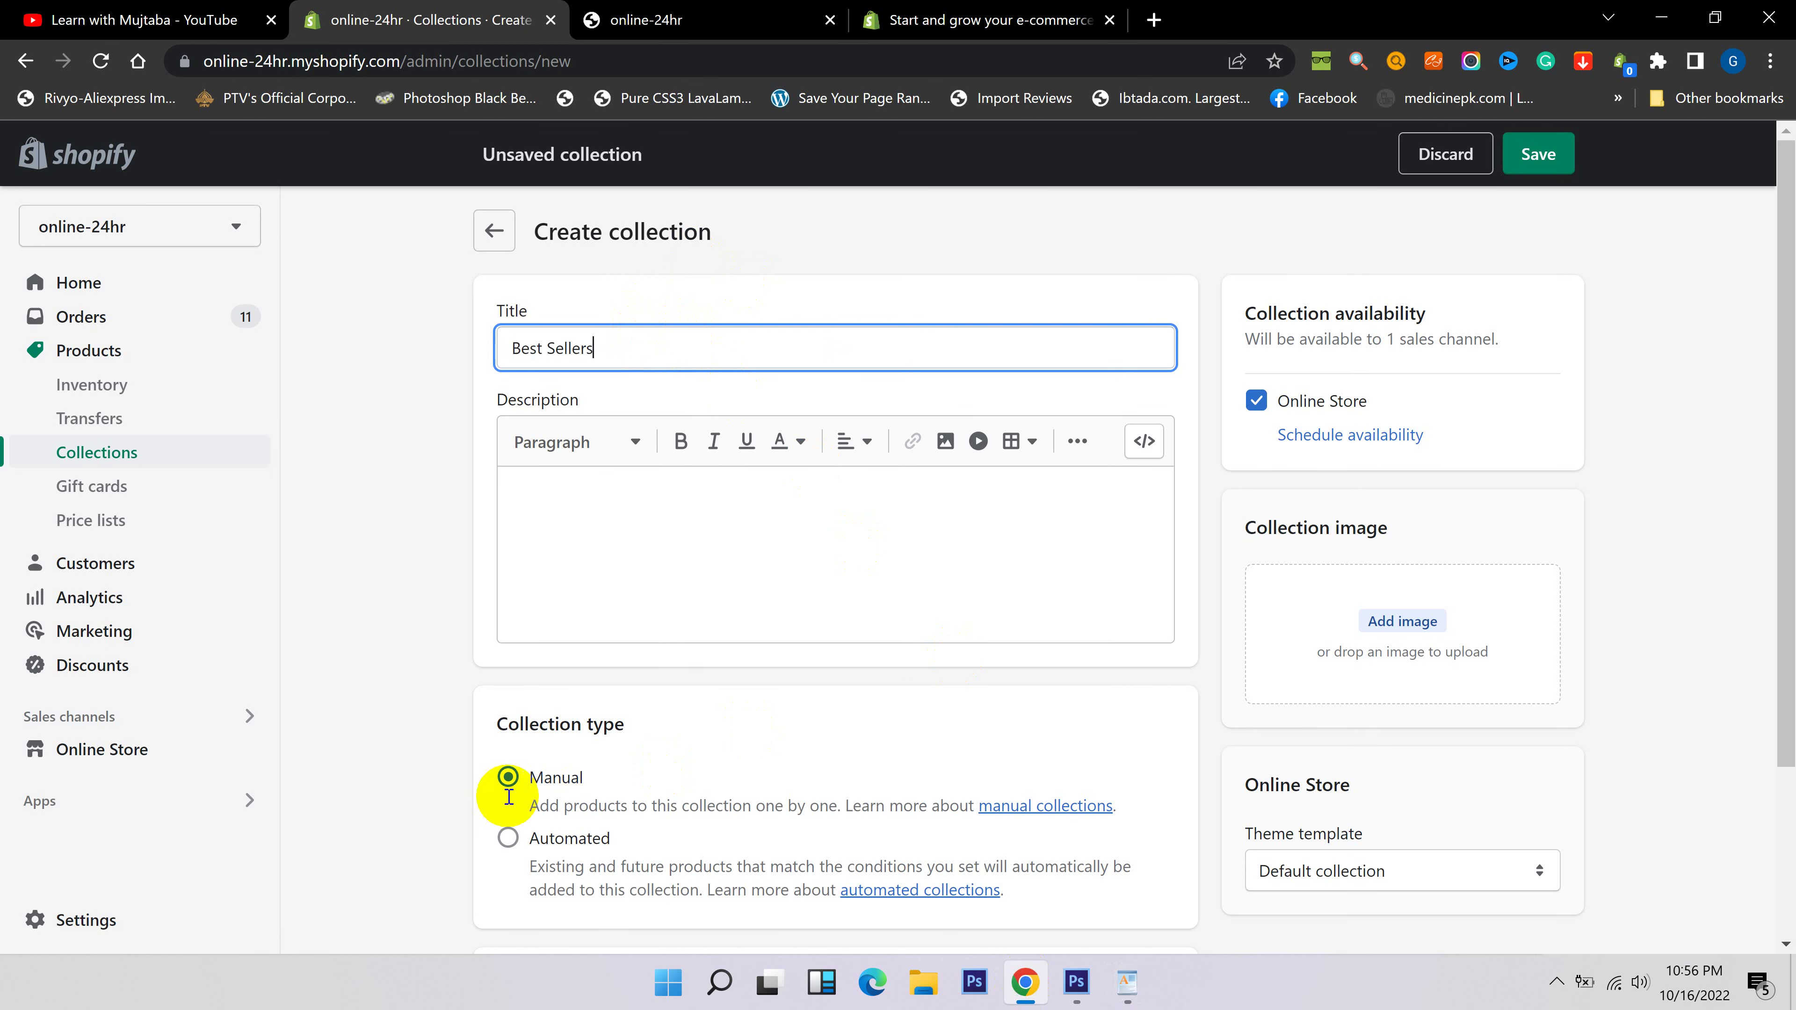
click(1541, 157)
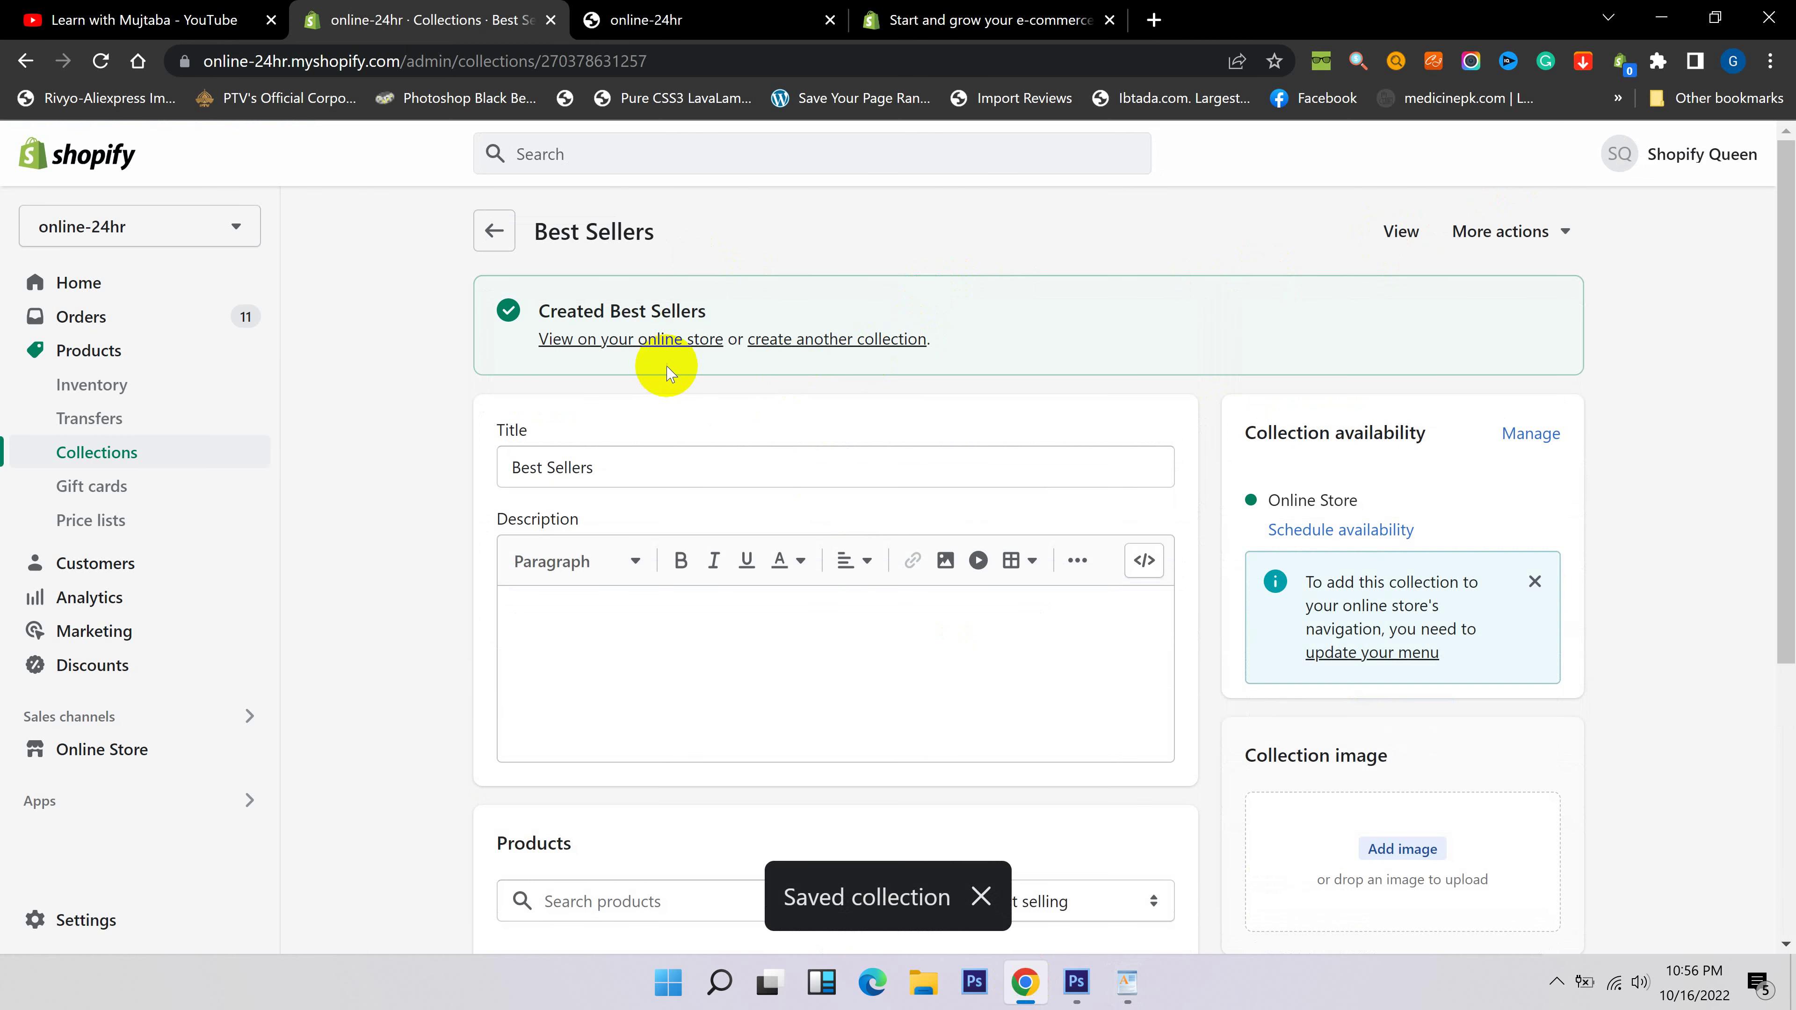
Create another collection titled Dresses, check the name against the WordPad categories document, and save it.
click(824, 341)
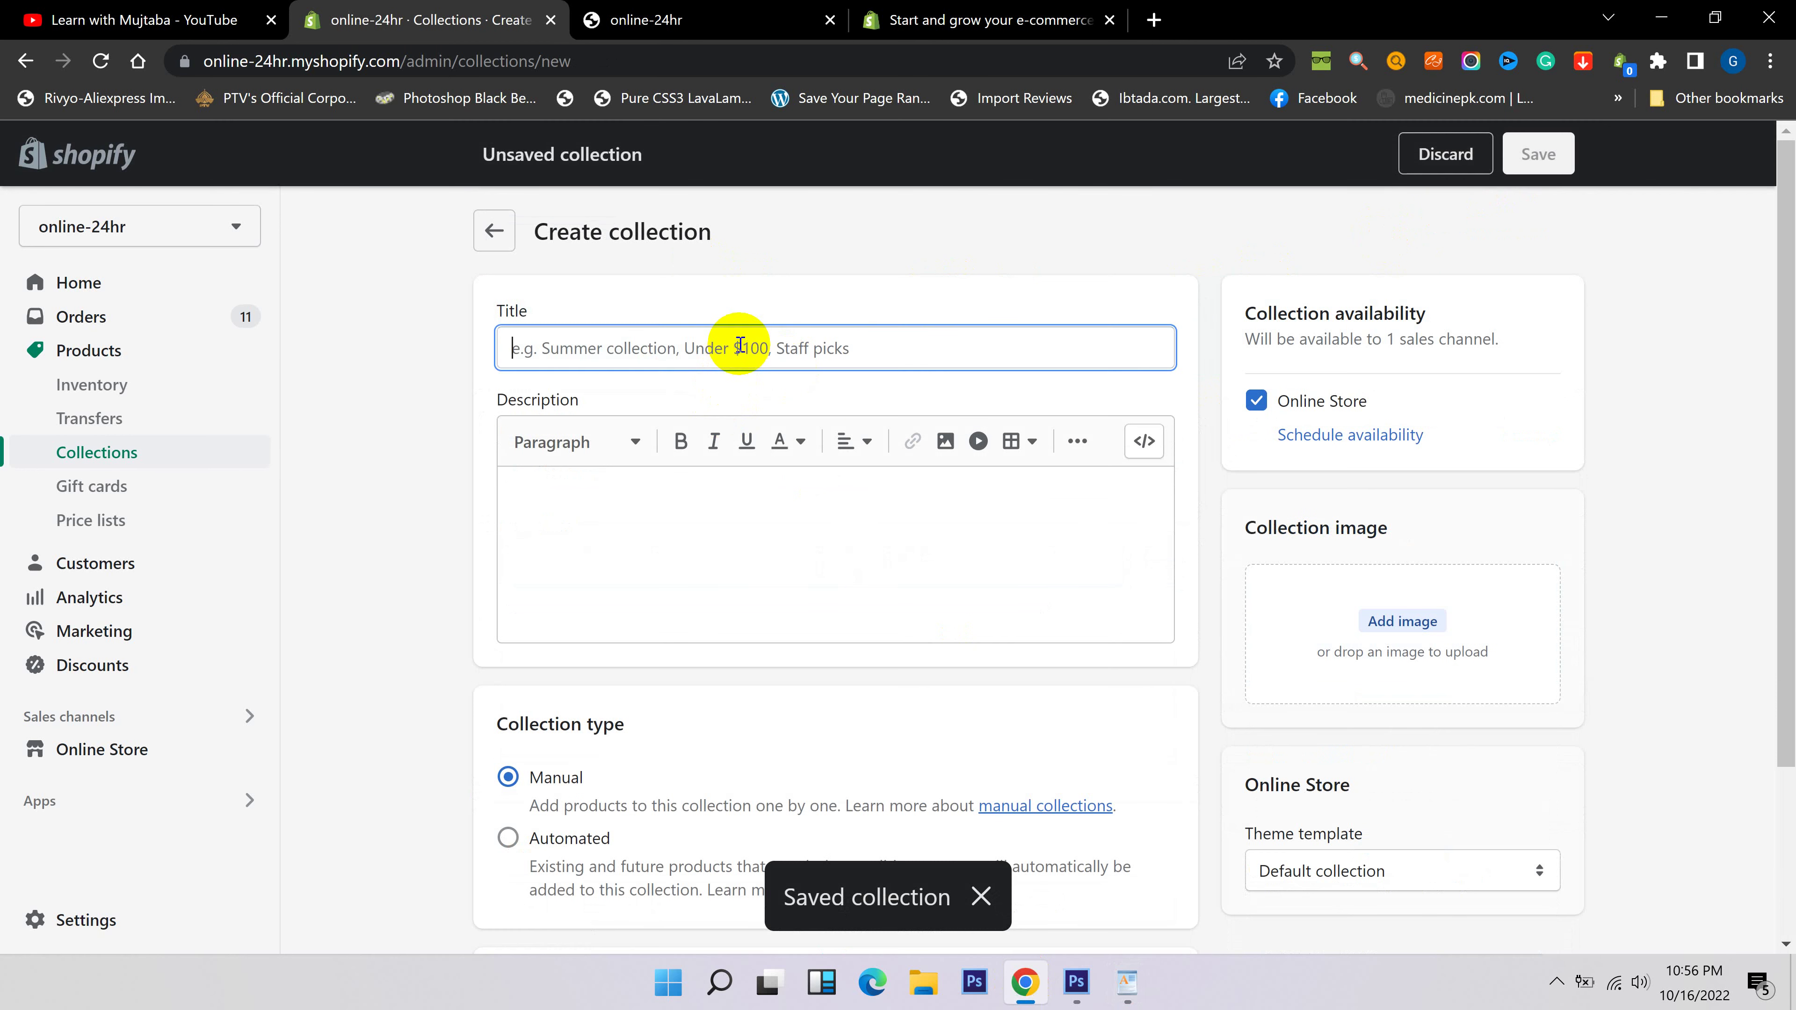
text(Dresses)
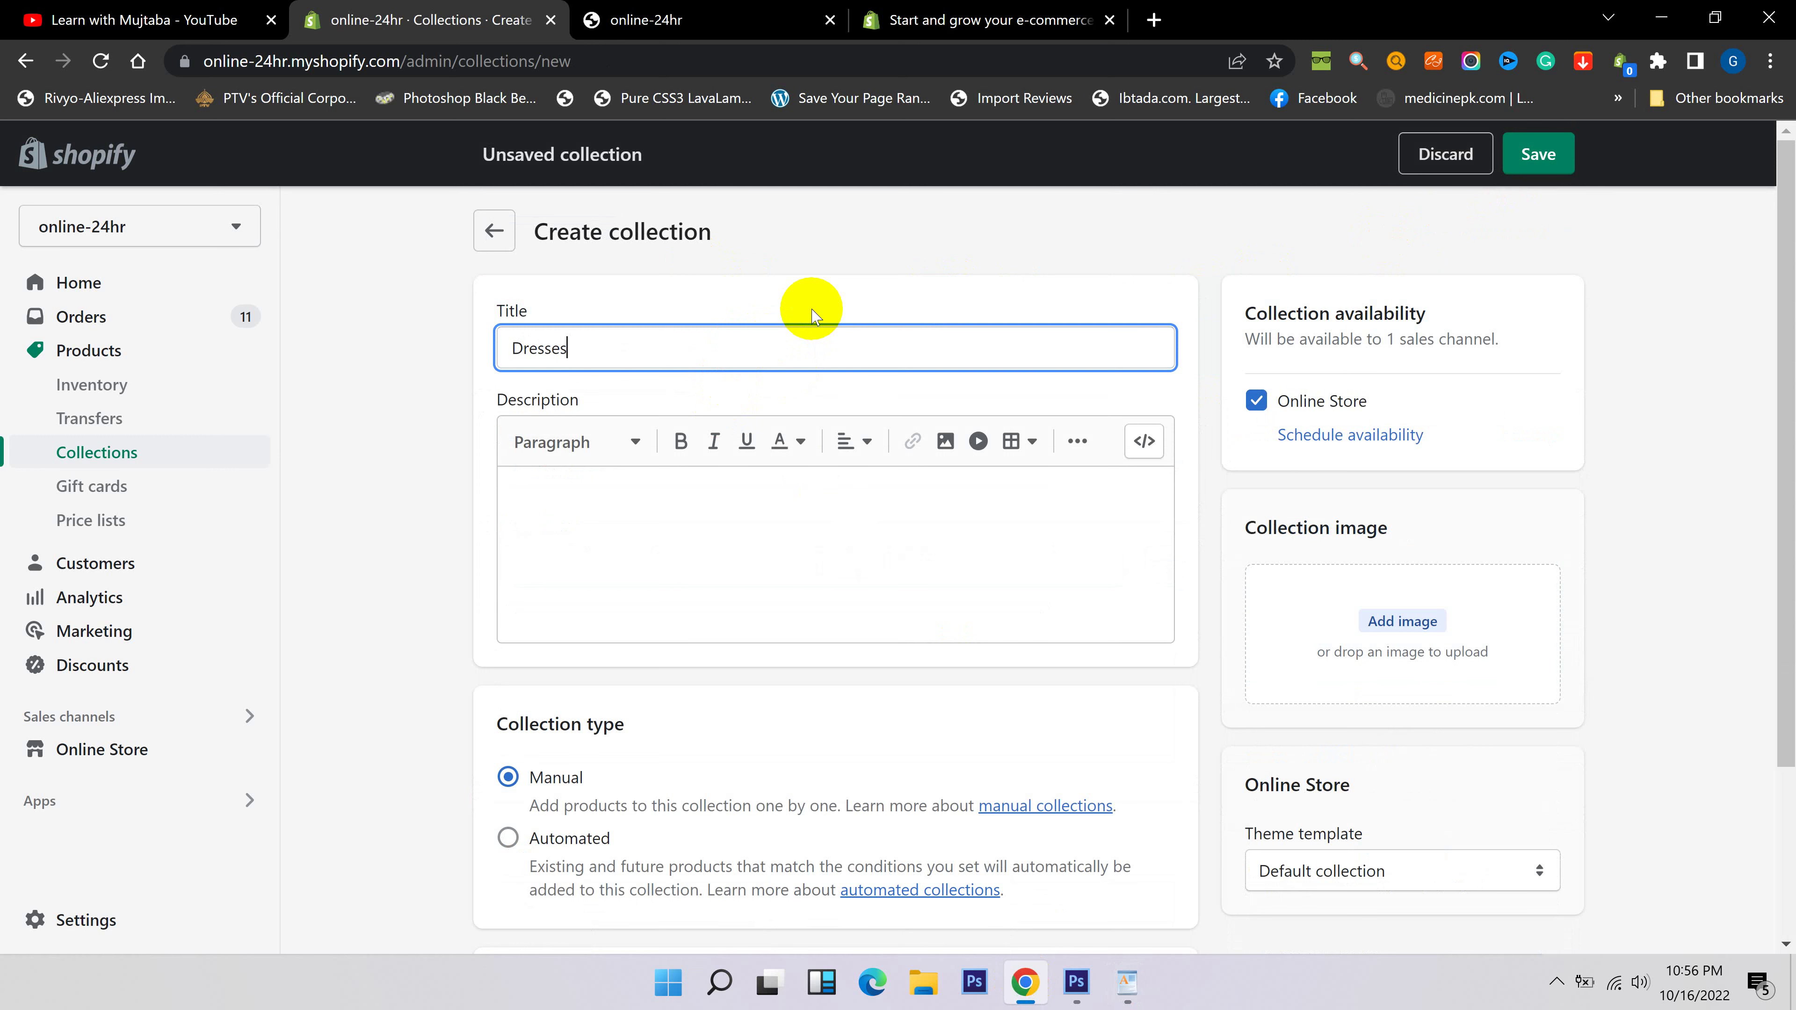
click(1126, 981)
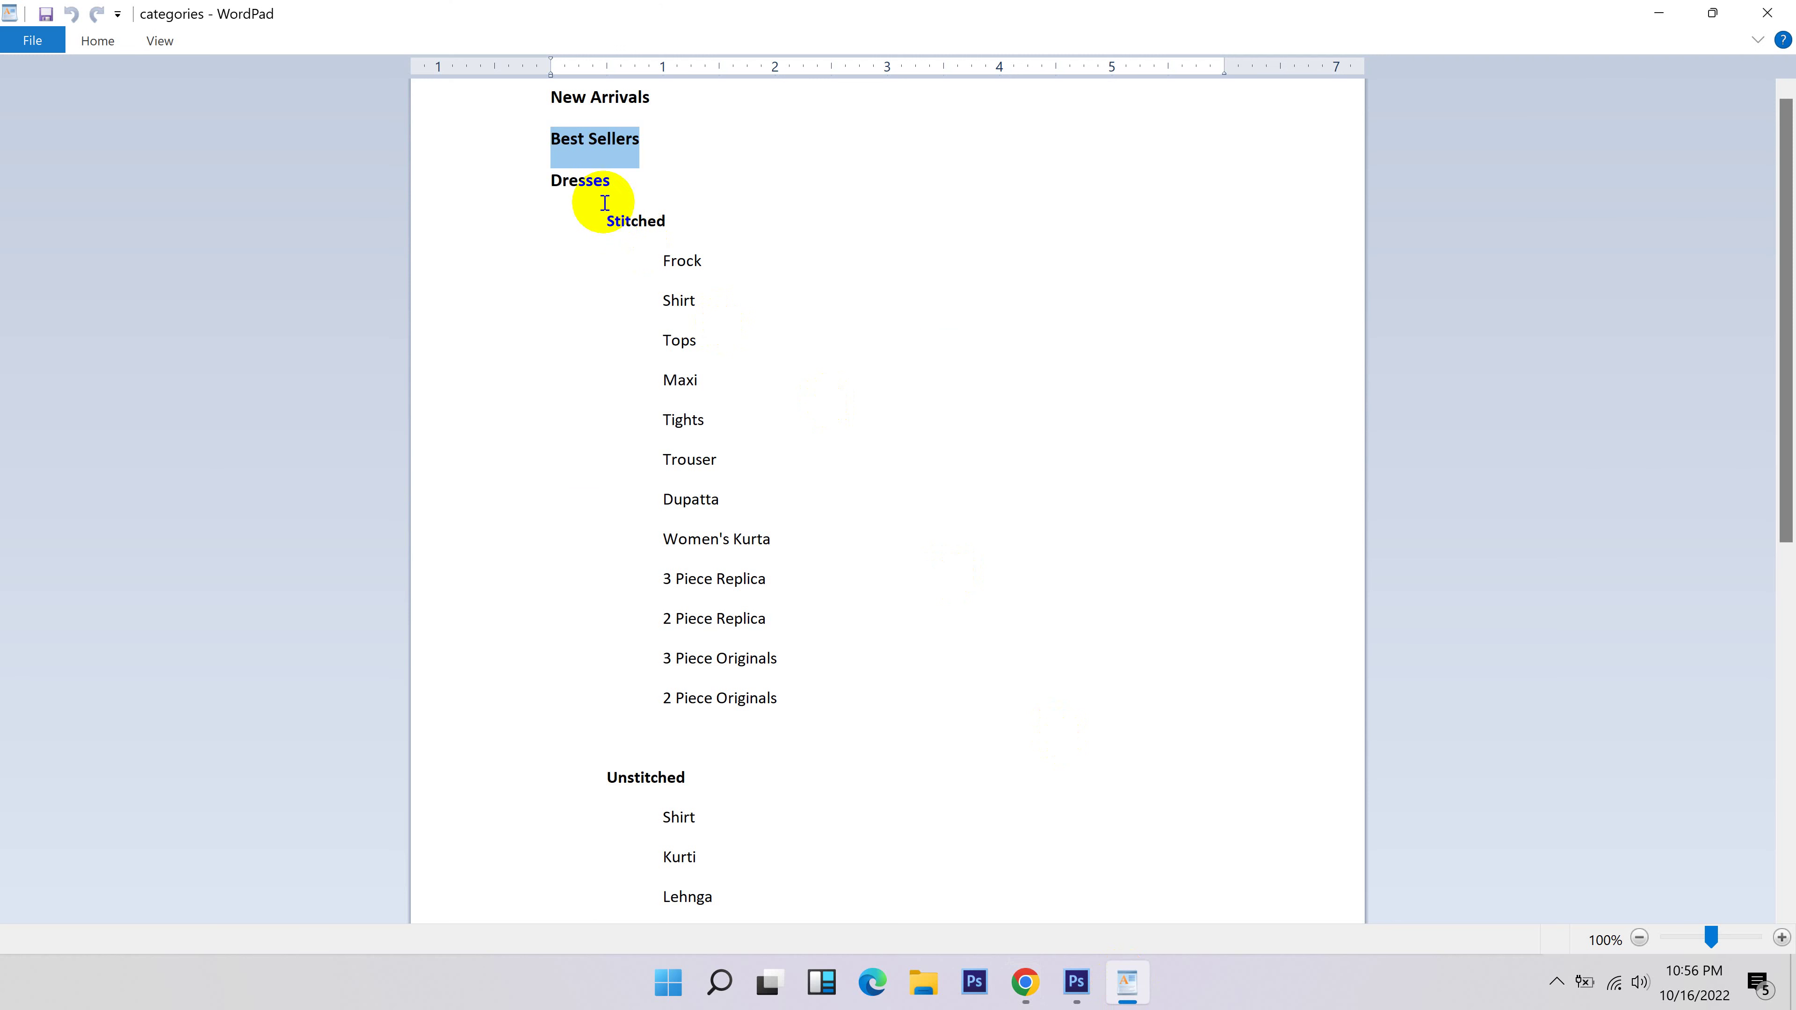
click(1011, 984)
click(509, 364)
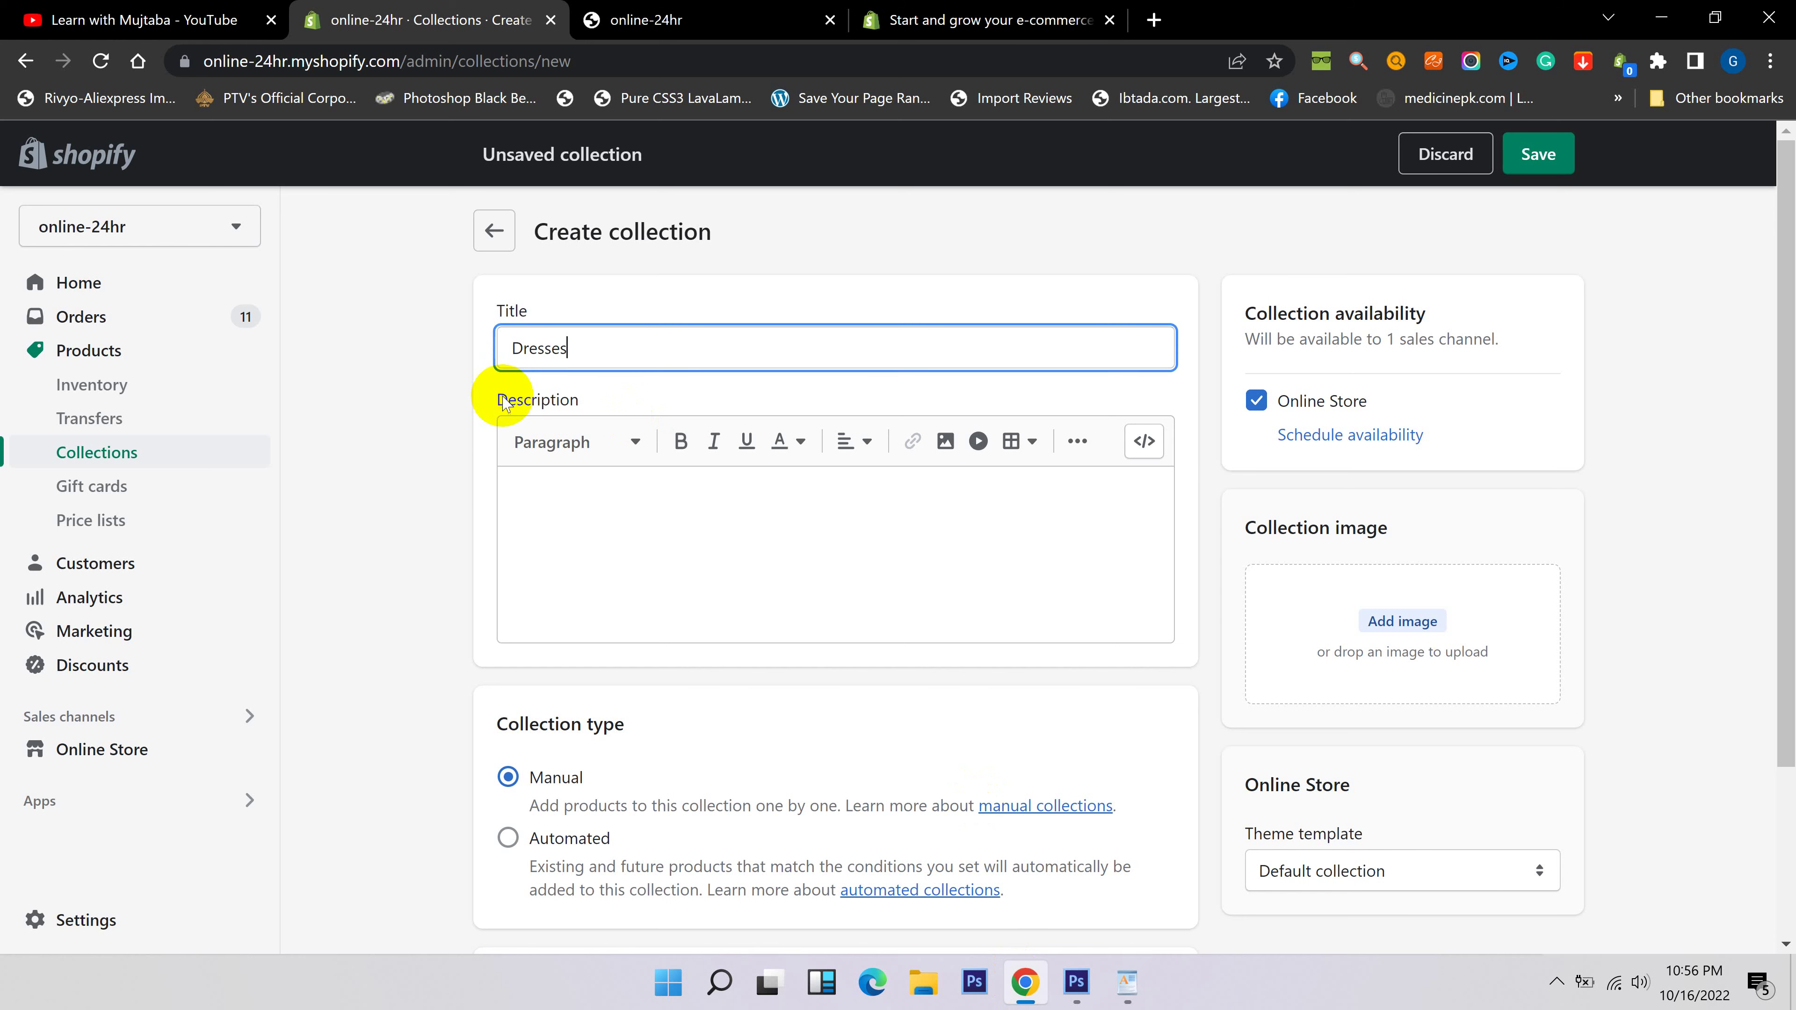
click(1541, 159)
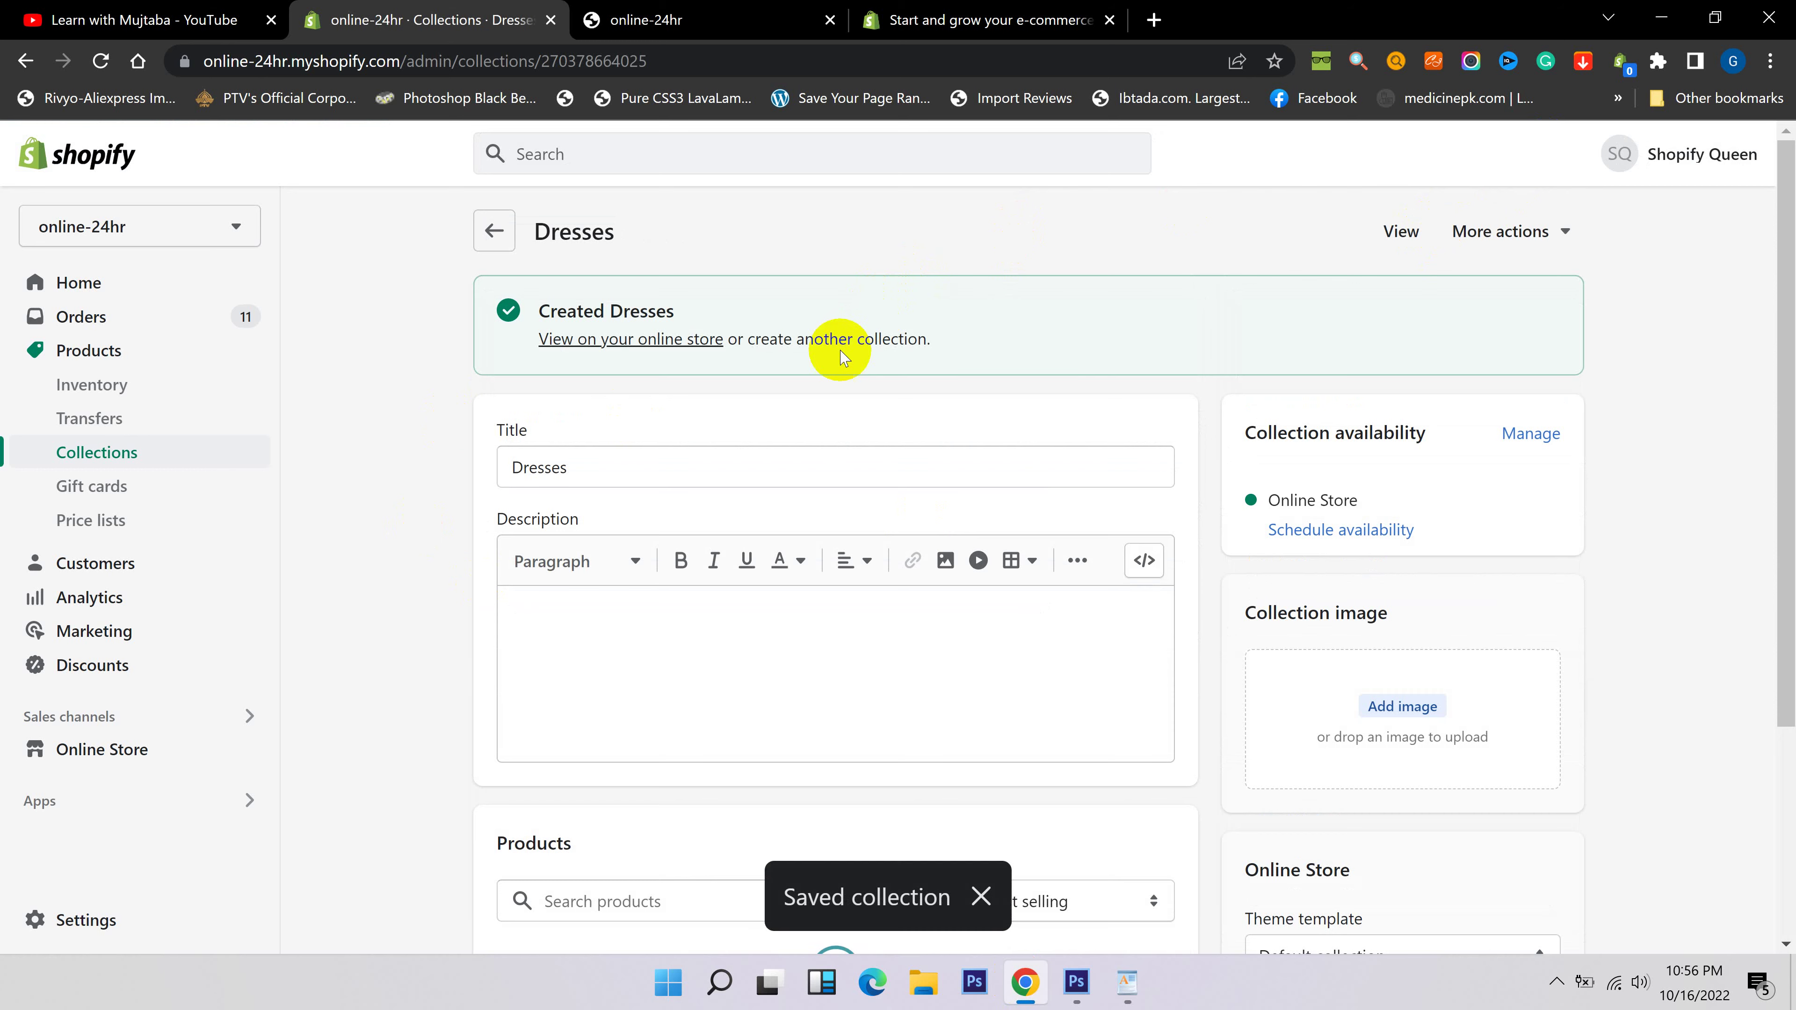
Create and save a manual collection titled Stitched, copying the name from the WordPad categories document into the Chrome form.
click(841, 340)
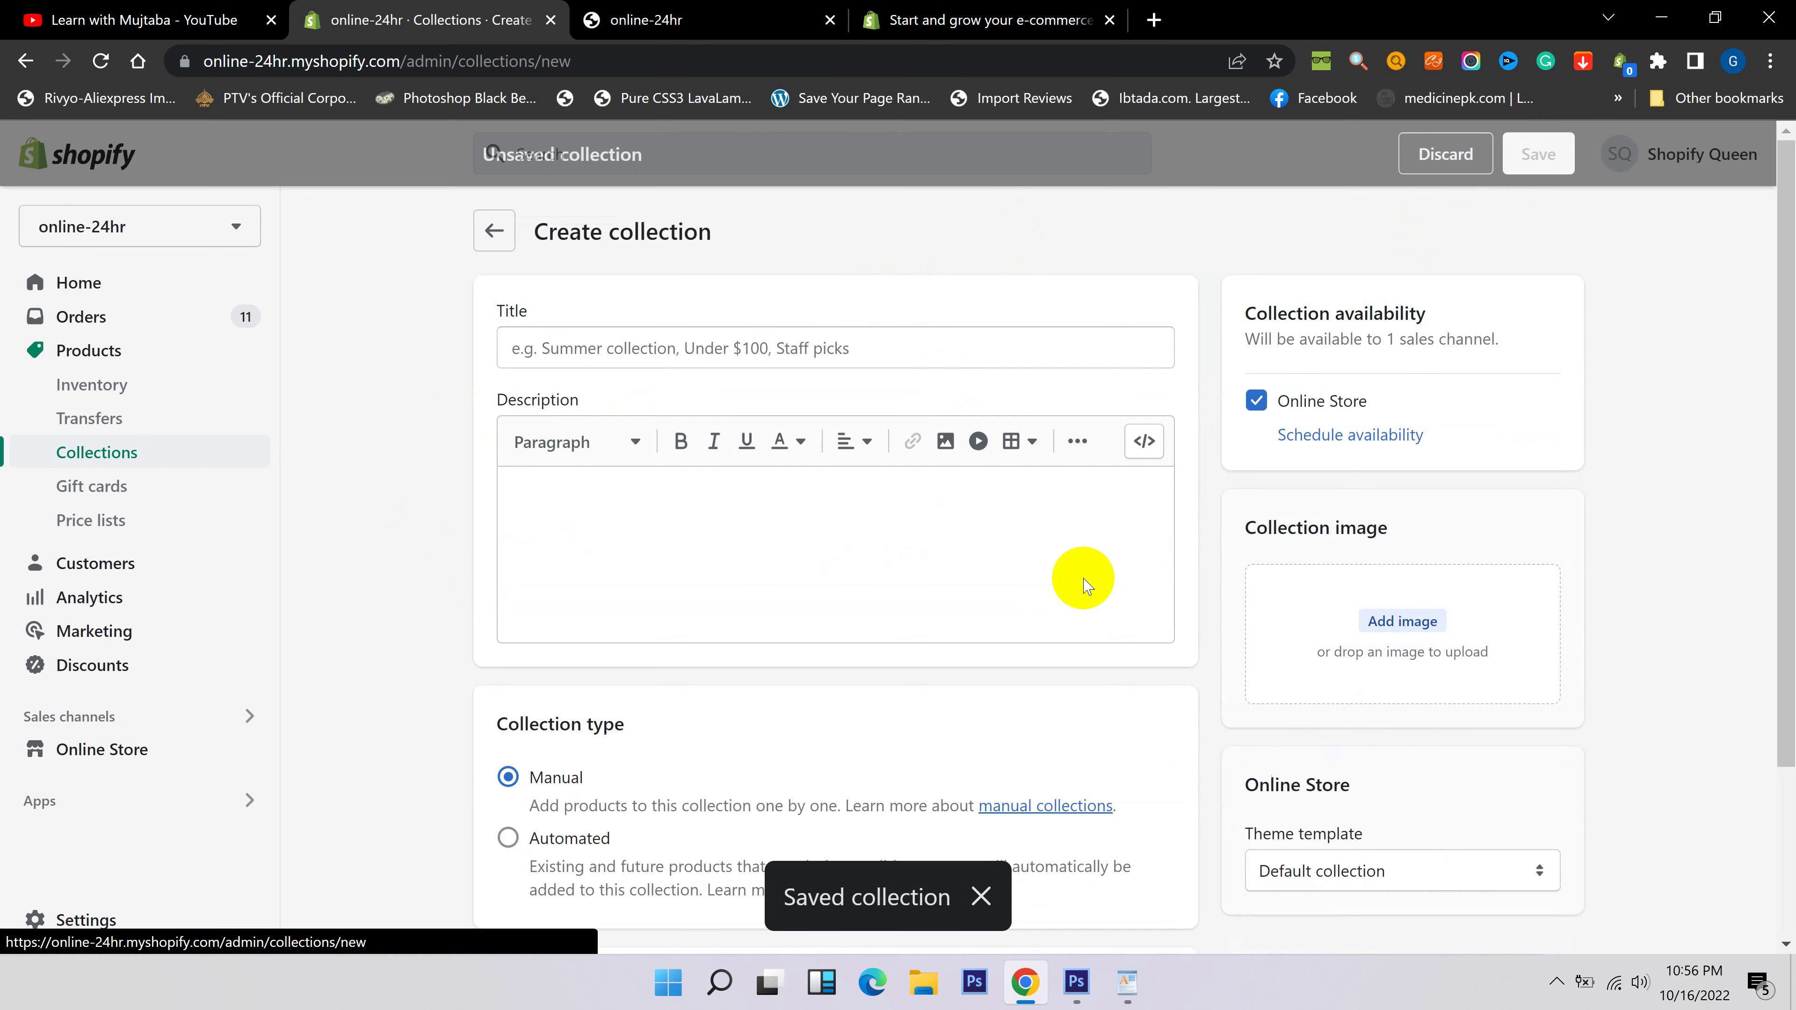
click(1127, 981)
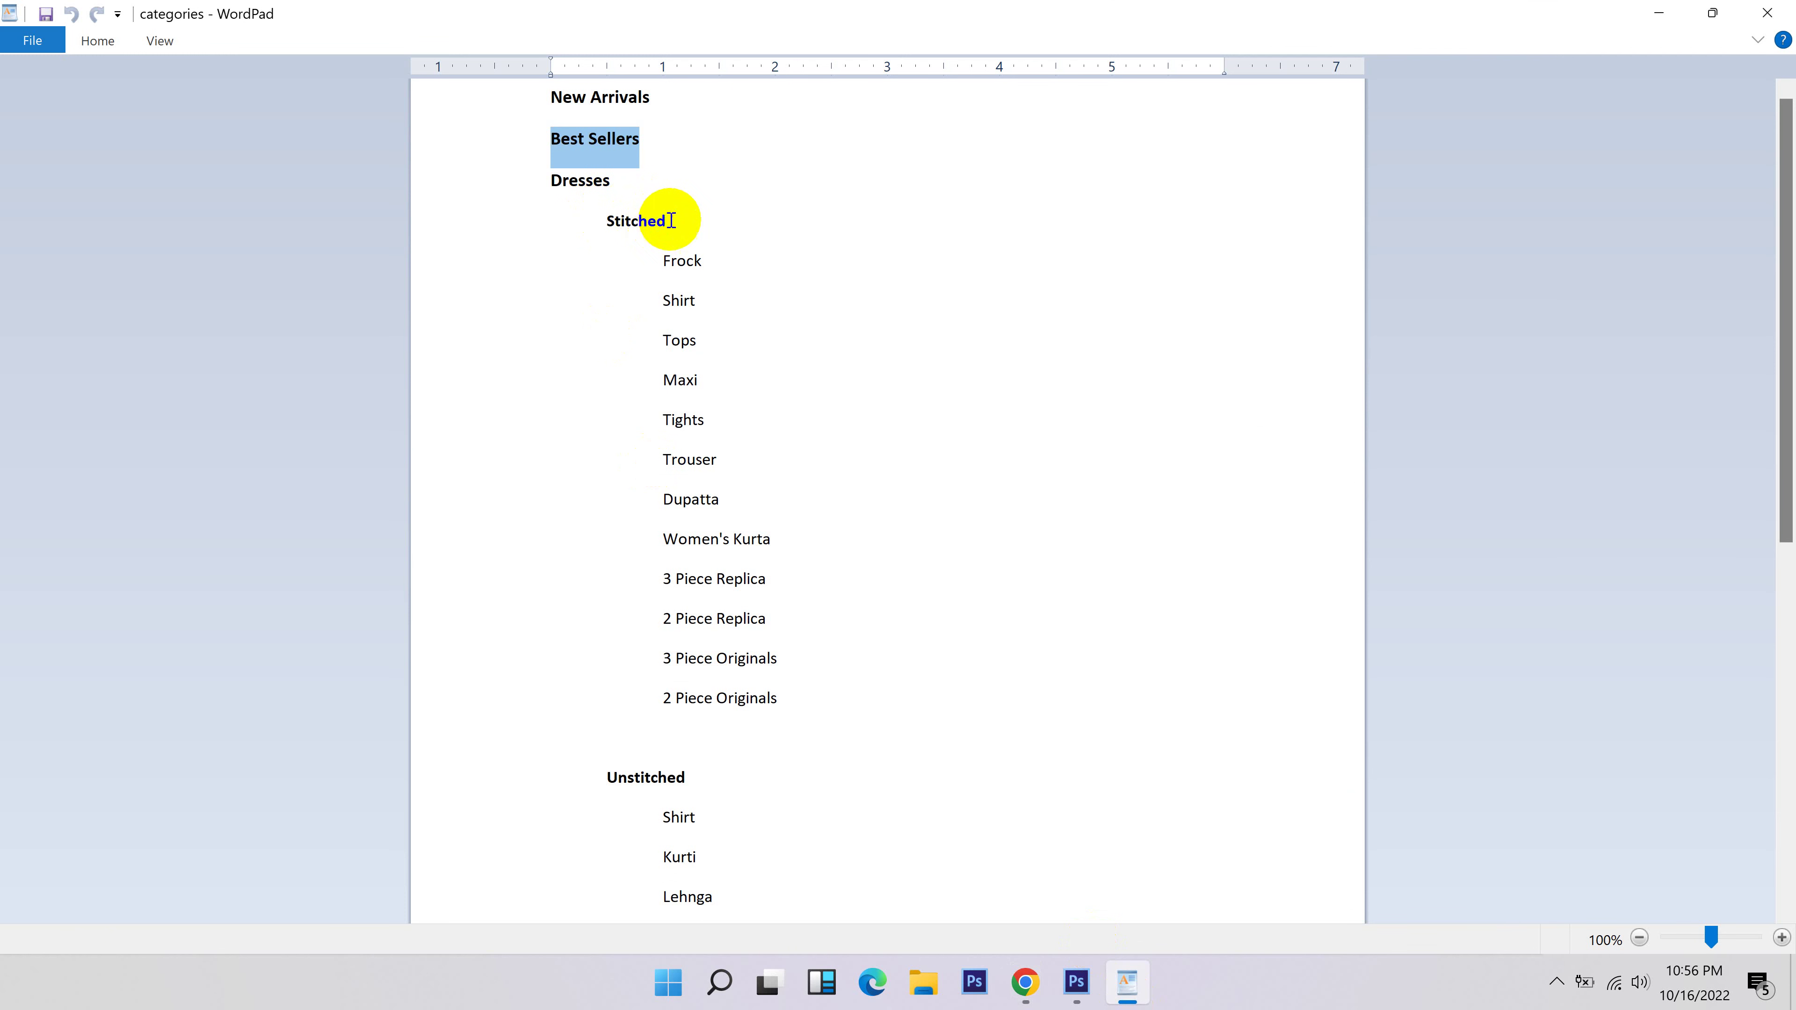
drag(670, 222, 618, 225)
key(ctrl+c)
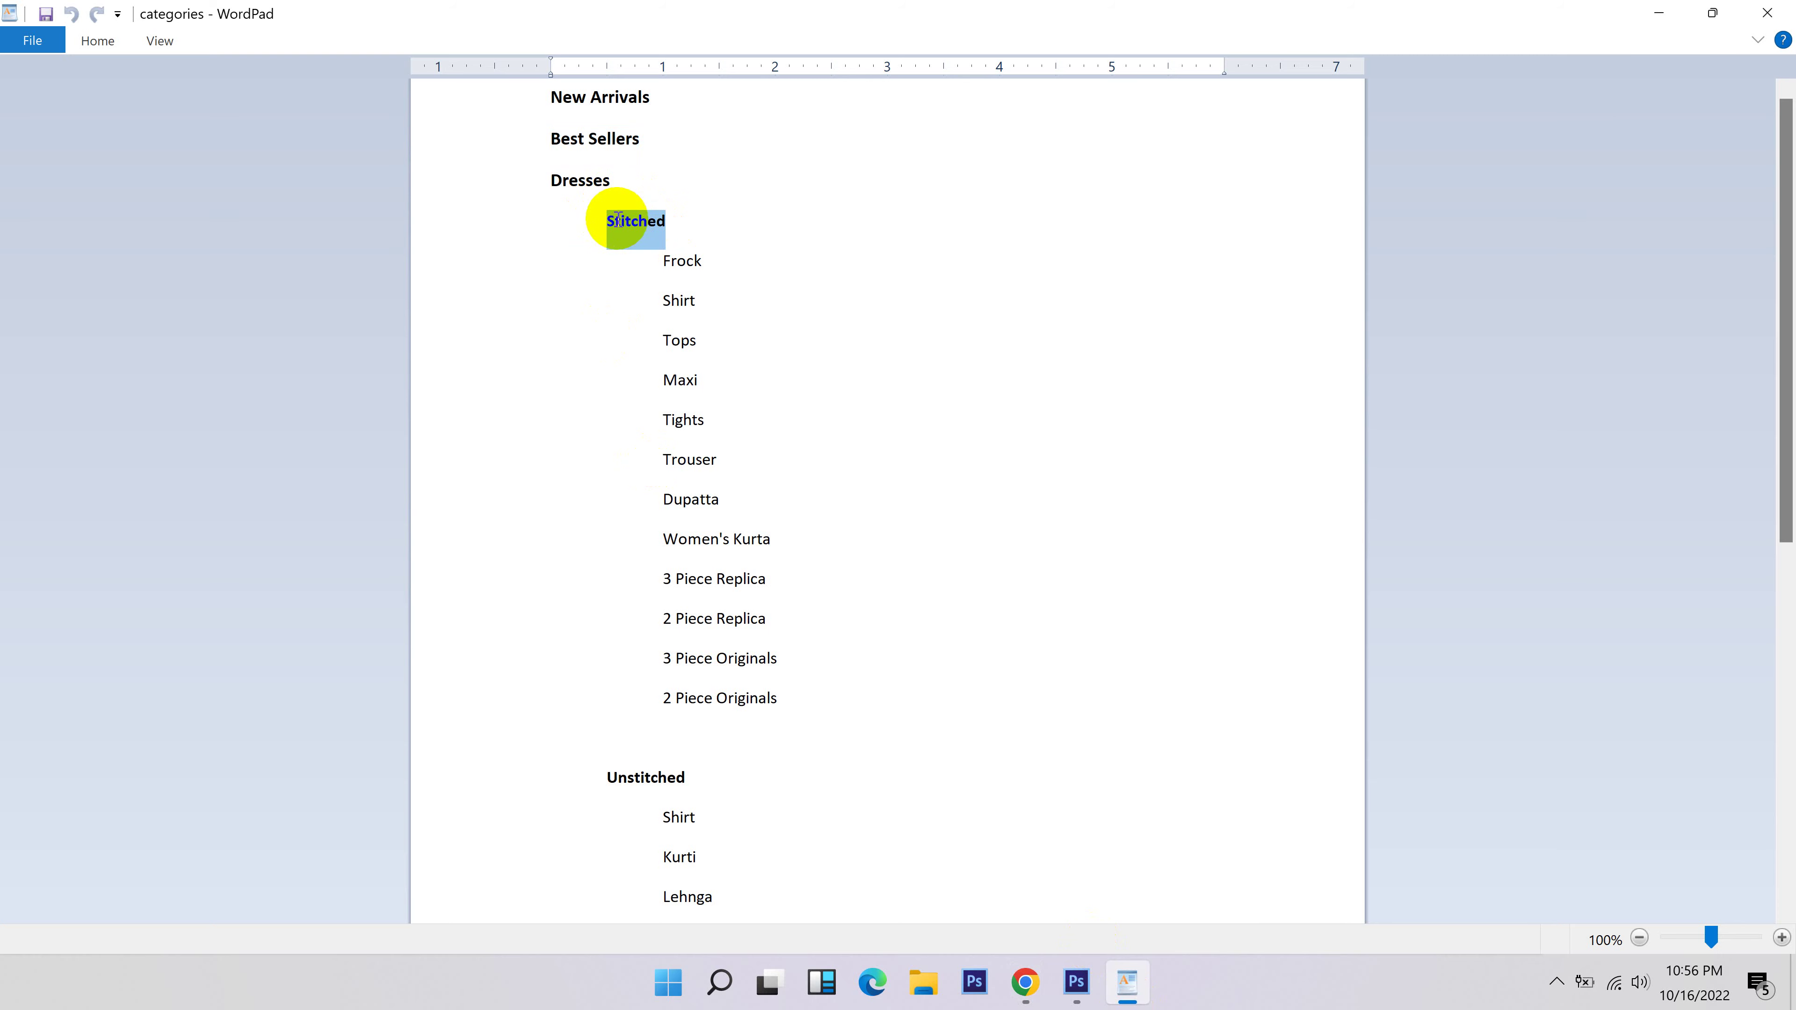
click(1025, 980)
click(645, 345)
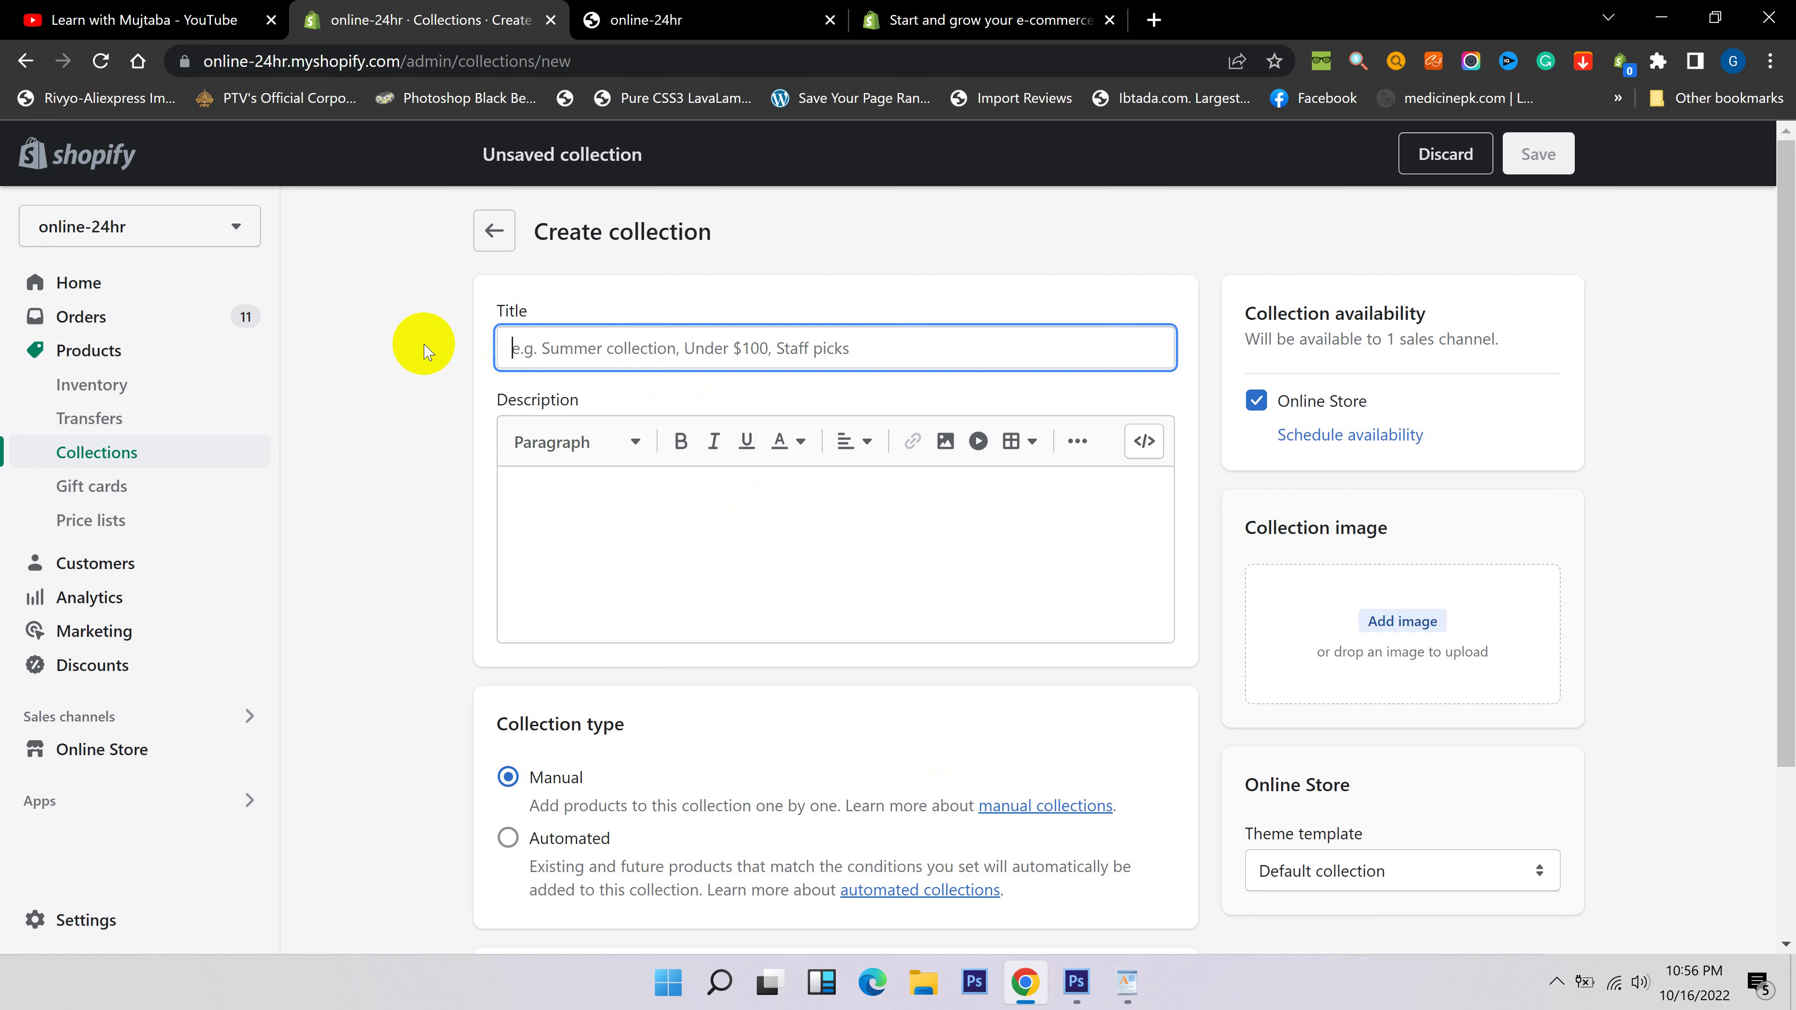
key(ctrl+v)
click(1539, 153)
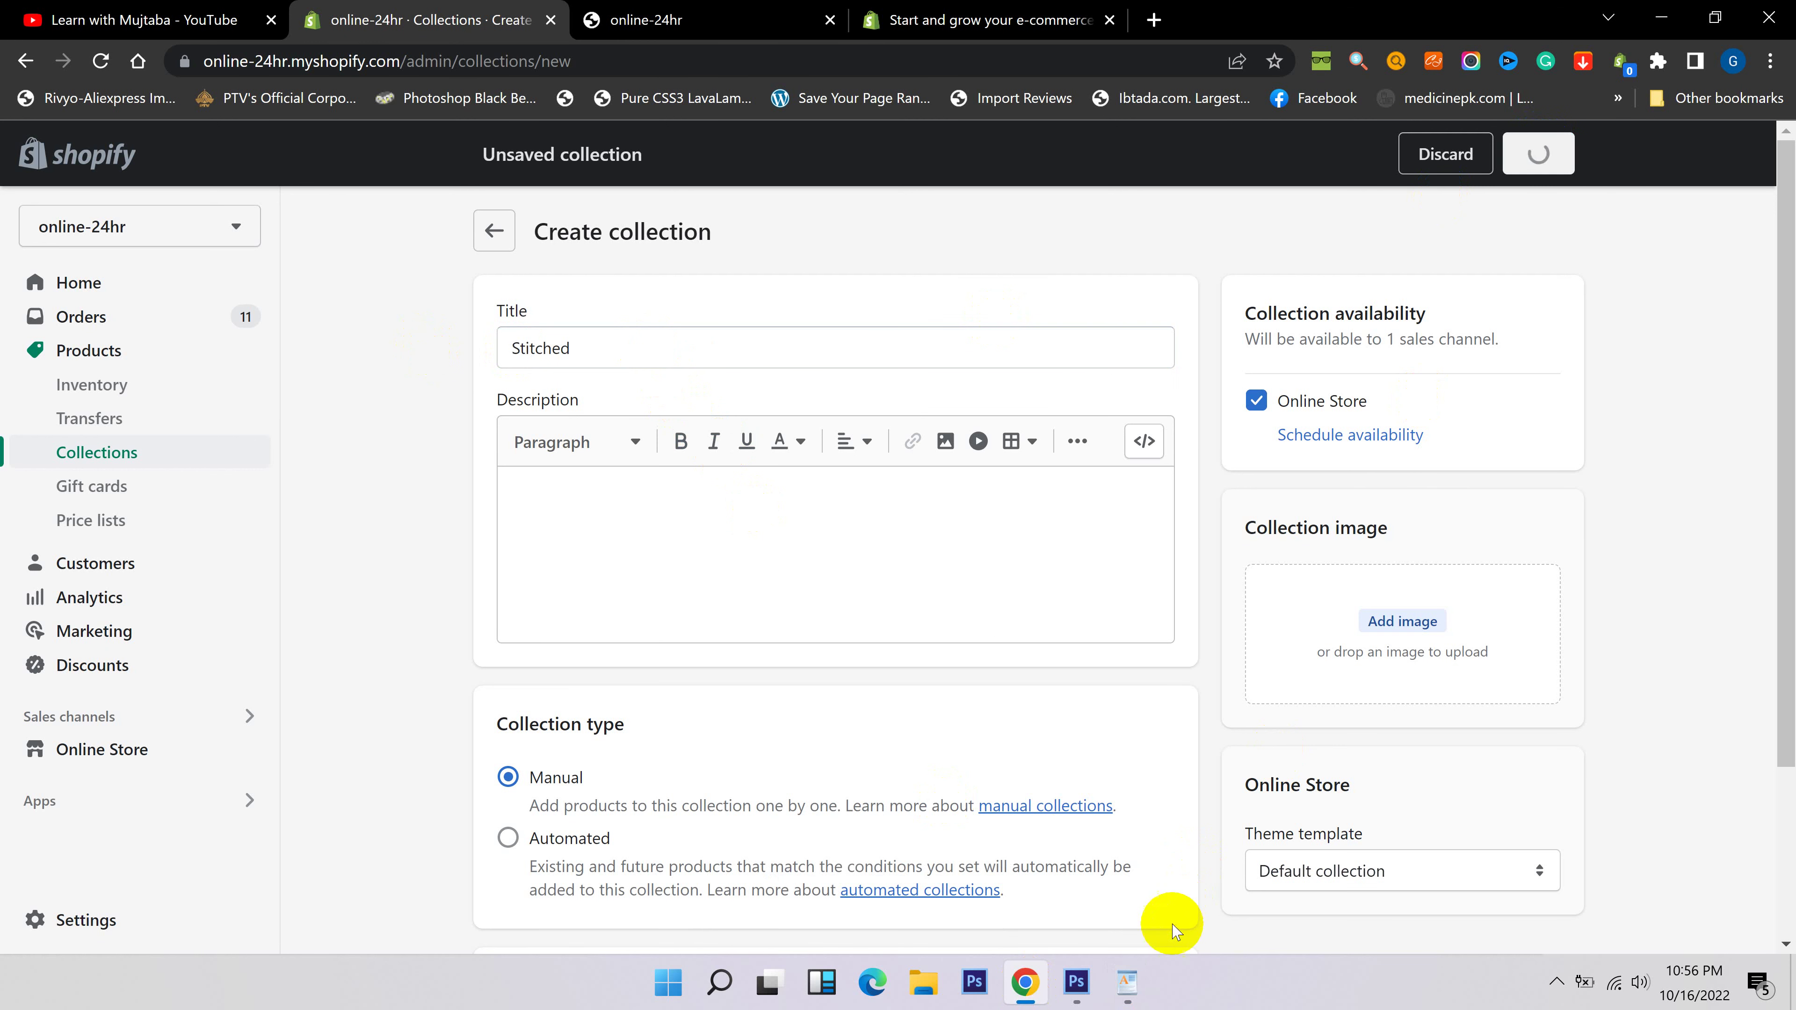
Copy Frock from under Stitched in the WordPad categories document, and create and save a collection with that title in Chrome.
click(1127, 981)
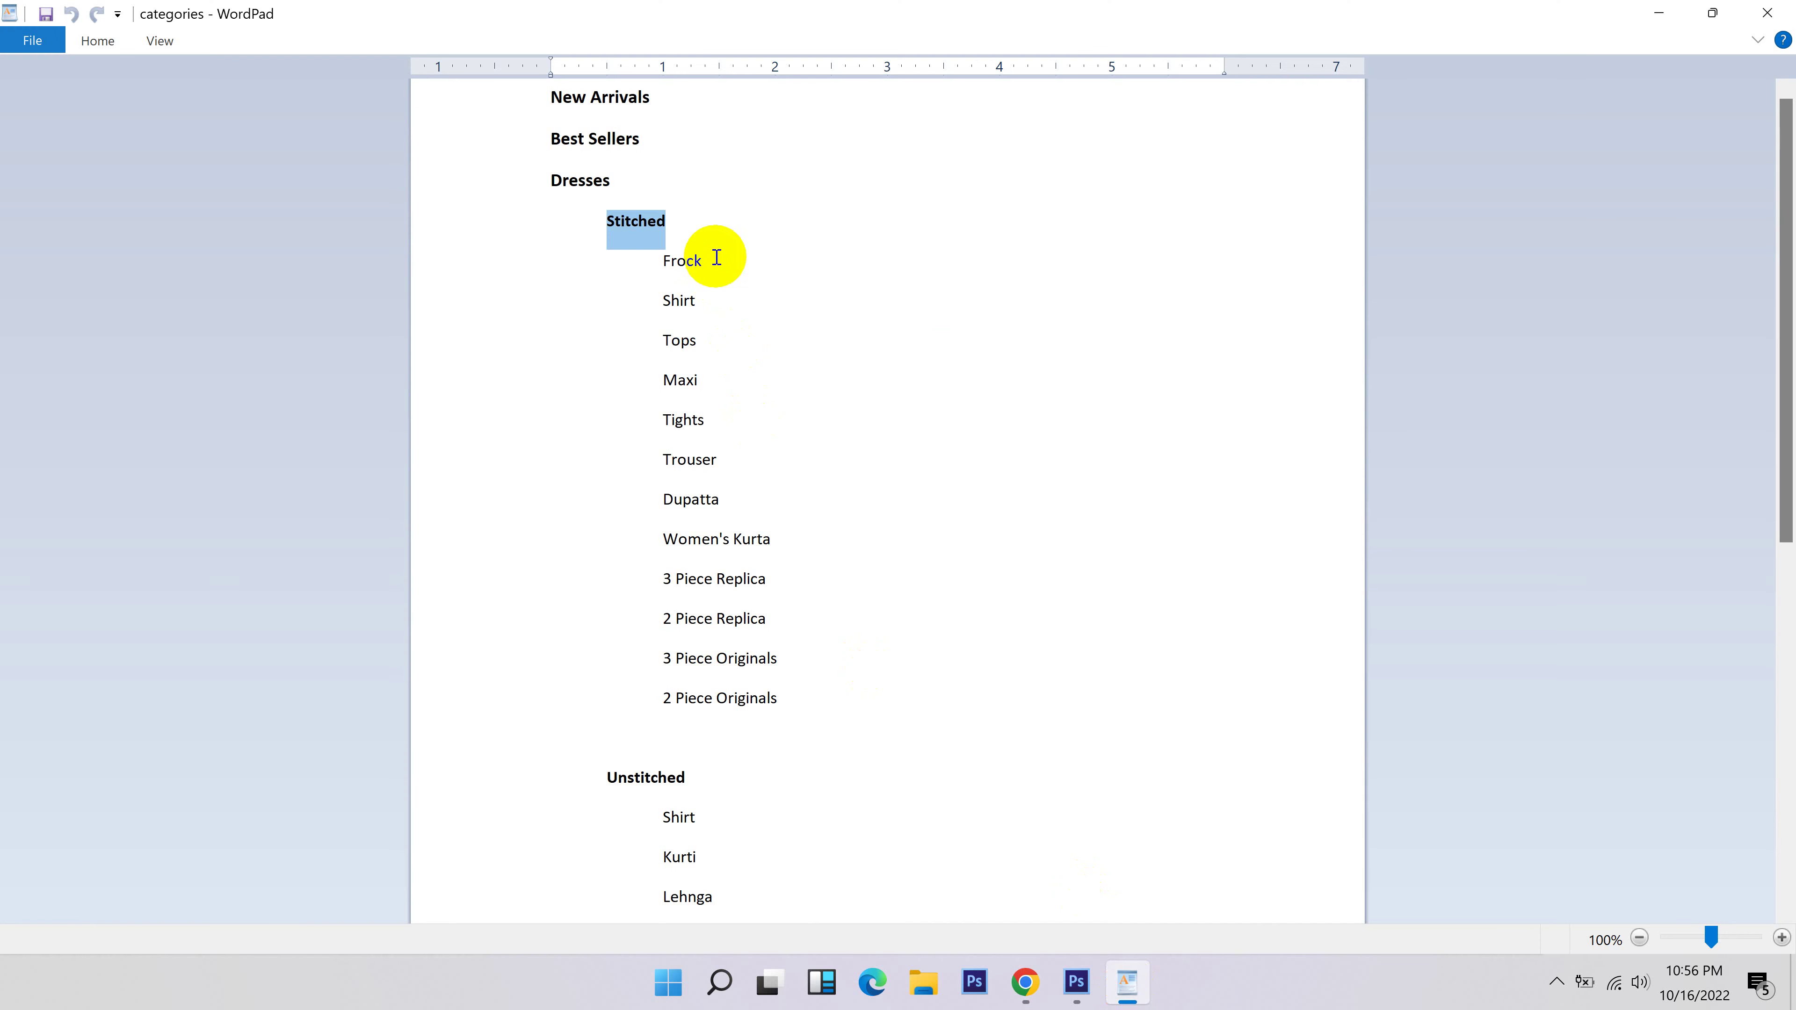
drag(716, 256, 662, 266)
key(ctrl+c)
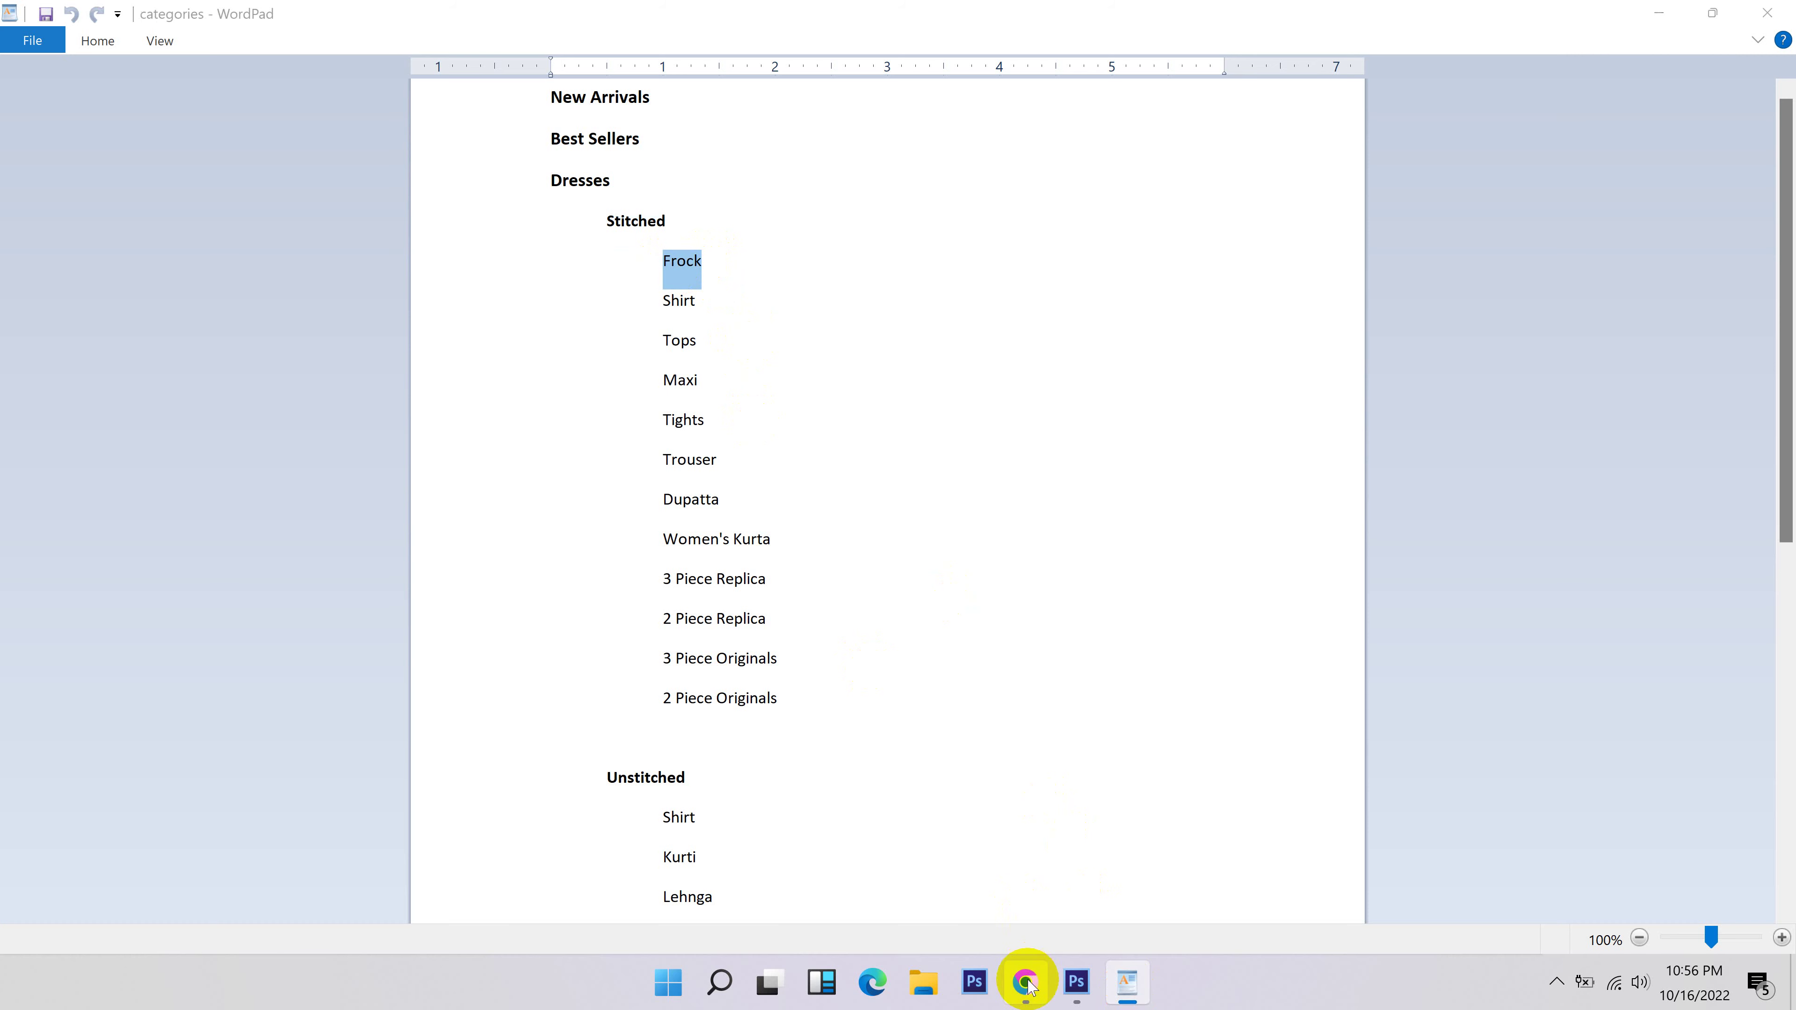
click(1025, 981)
click(838, 339)
click(657, 334)
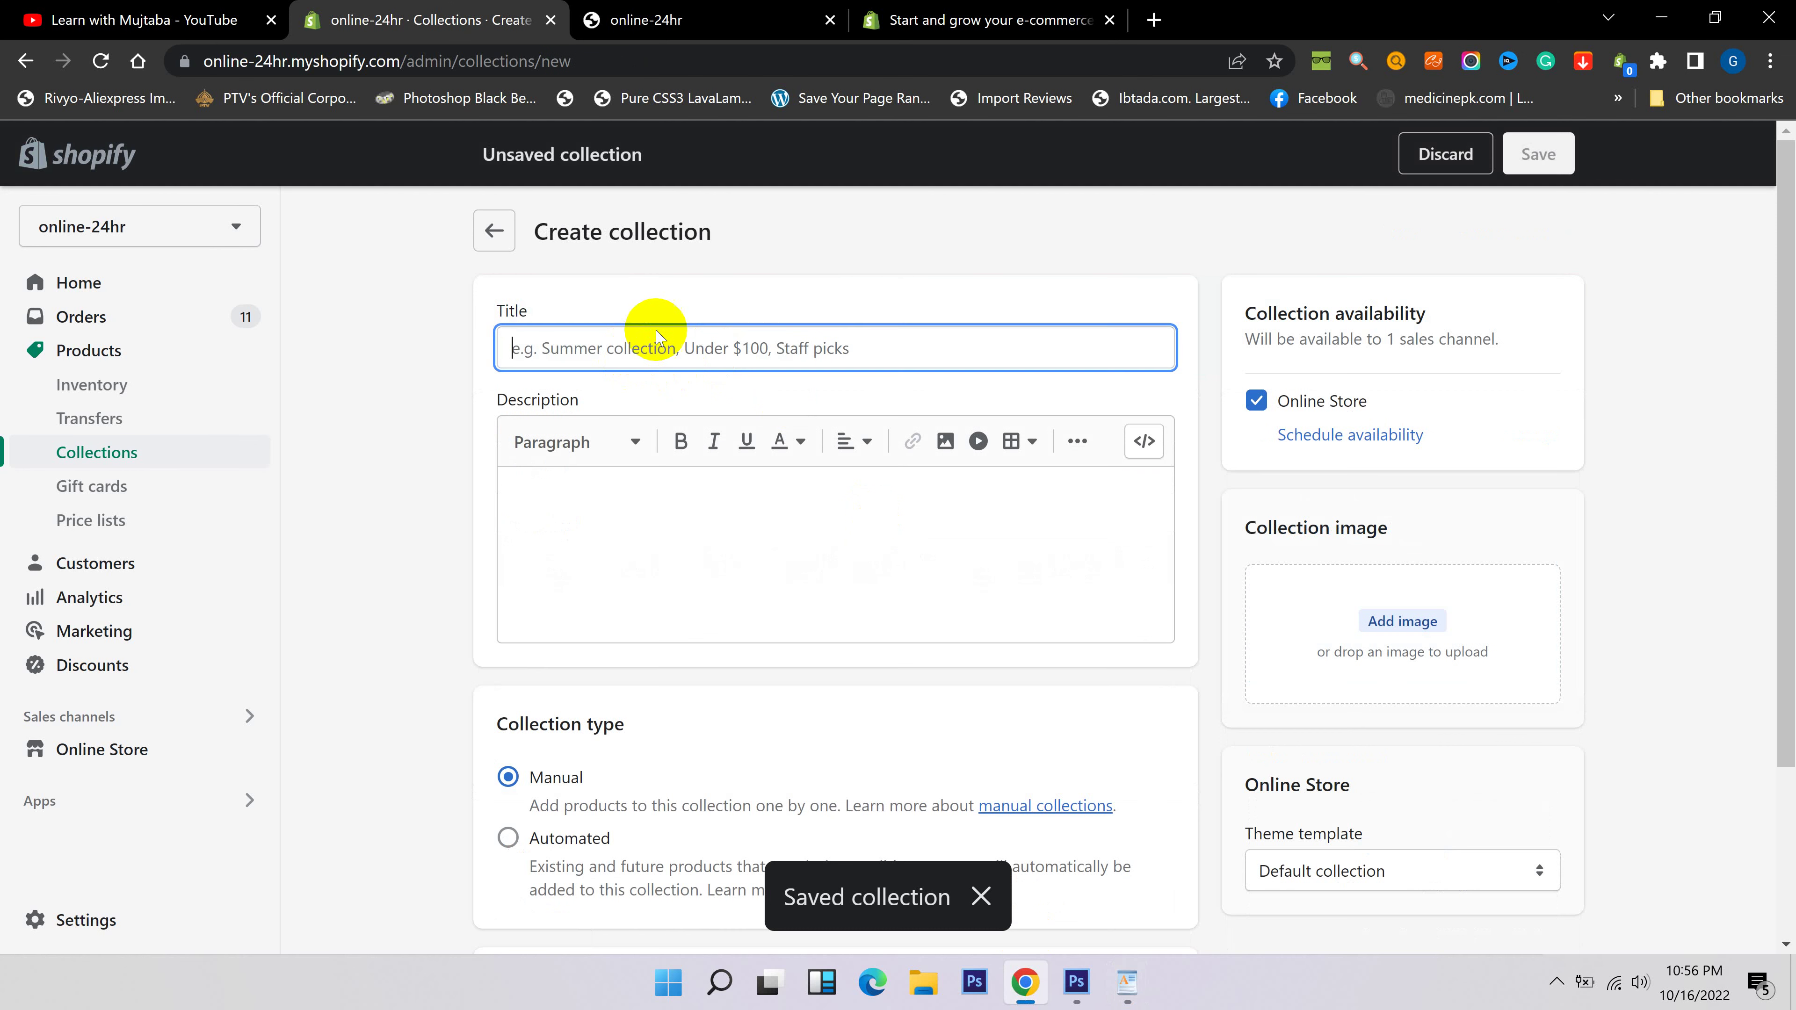
key(ctrl+v)
click(1542, 157)
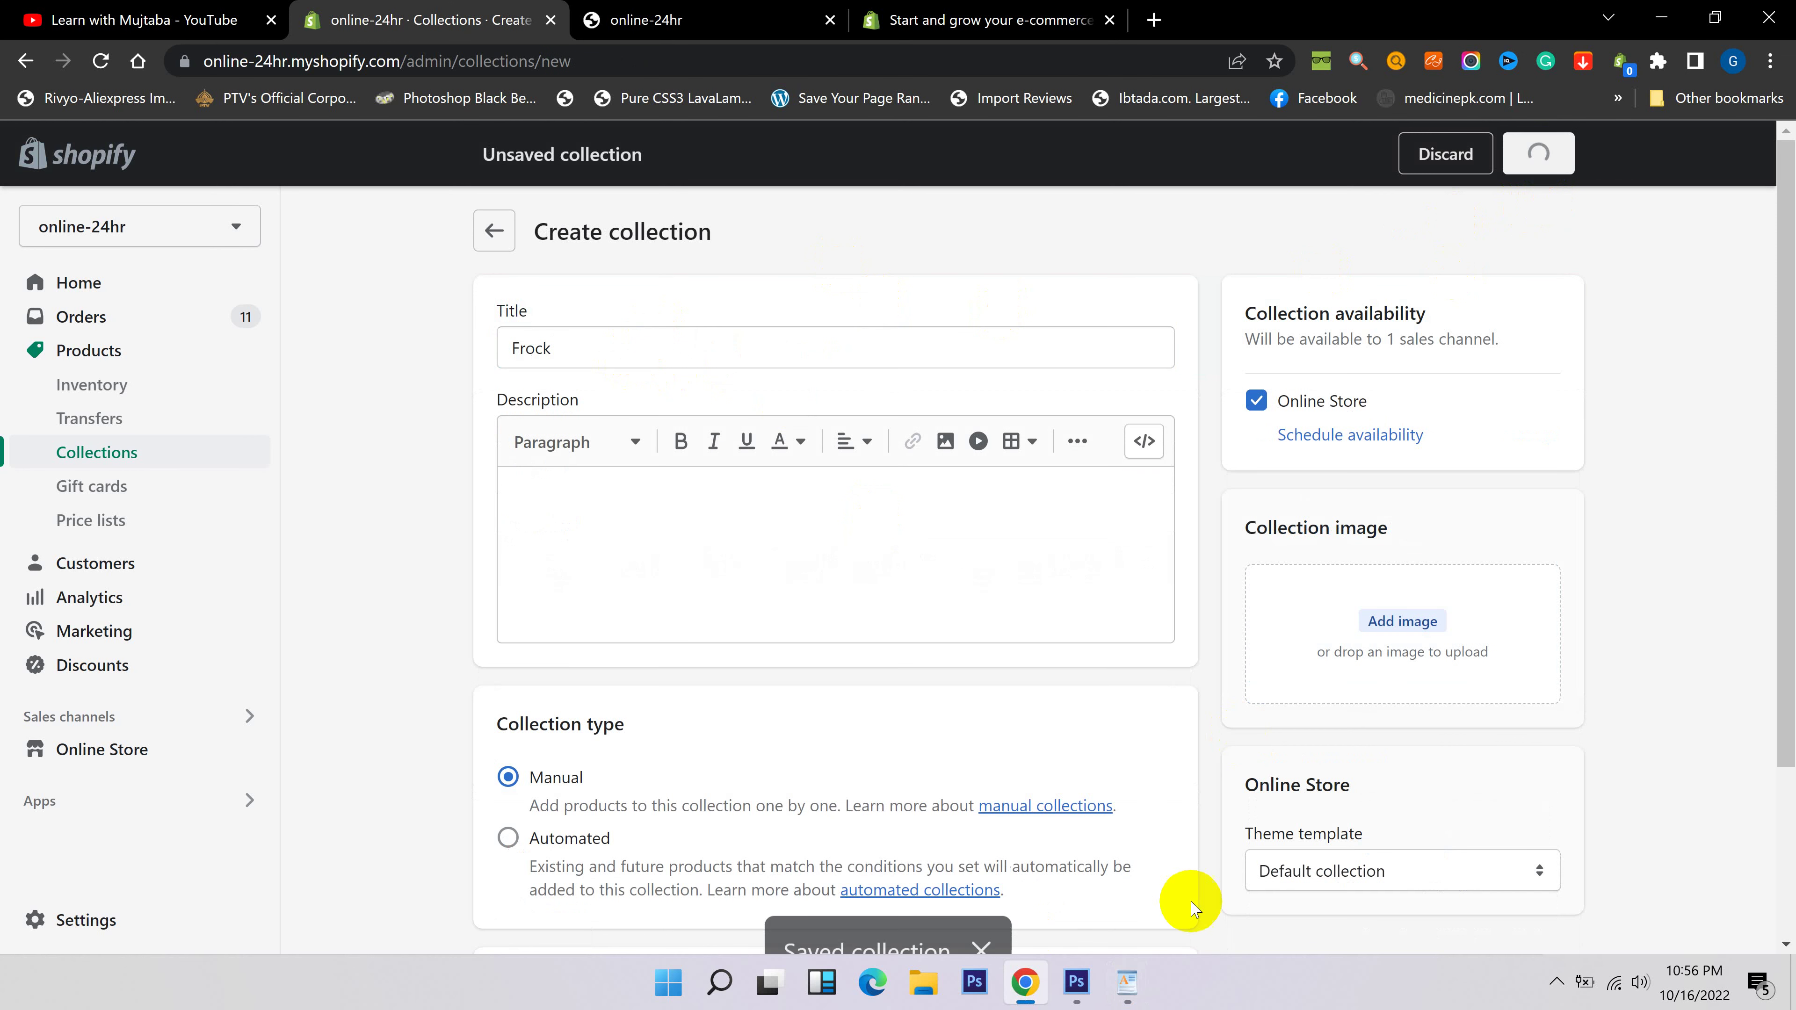
Take the name Shirt from the Stitched list in WordPad and save a new collection with that title in Chrome.
click(1127, 982)
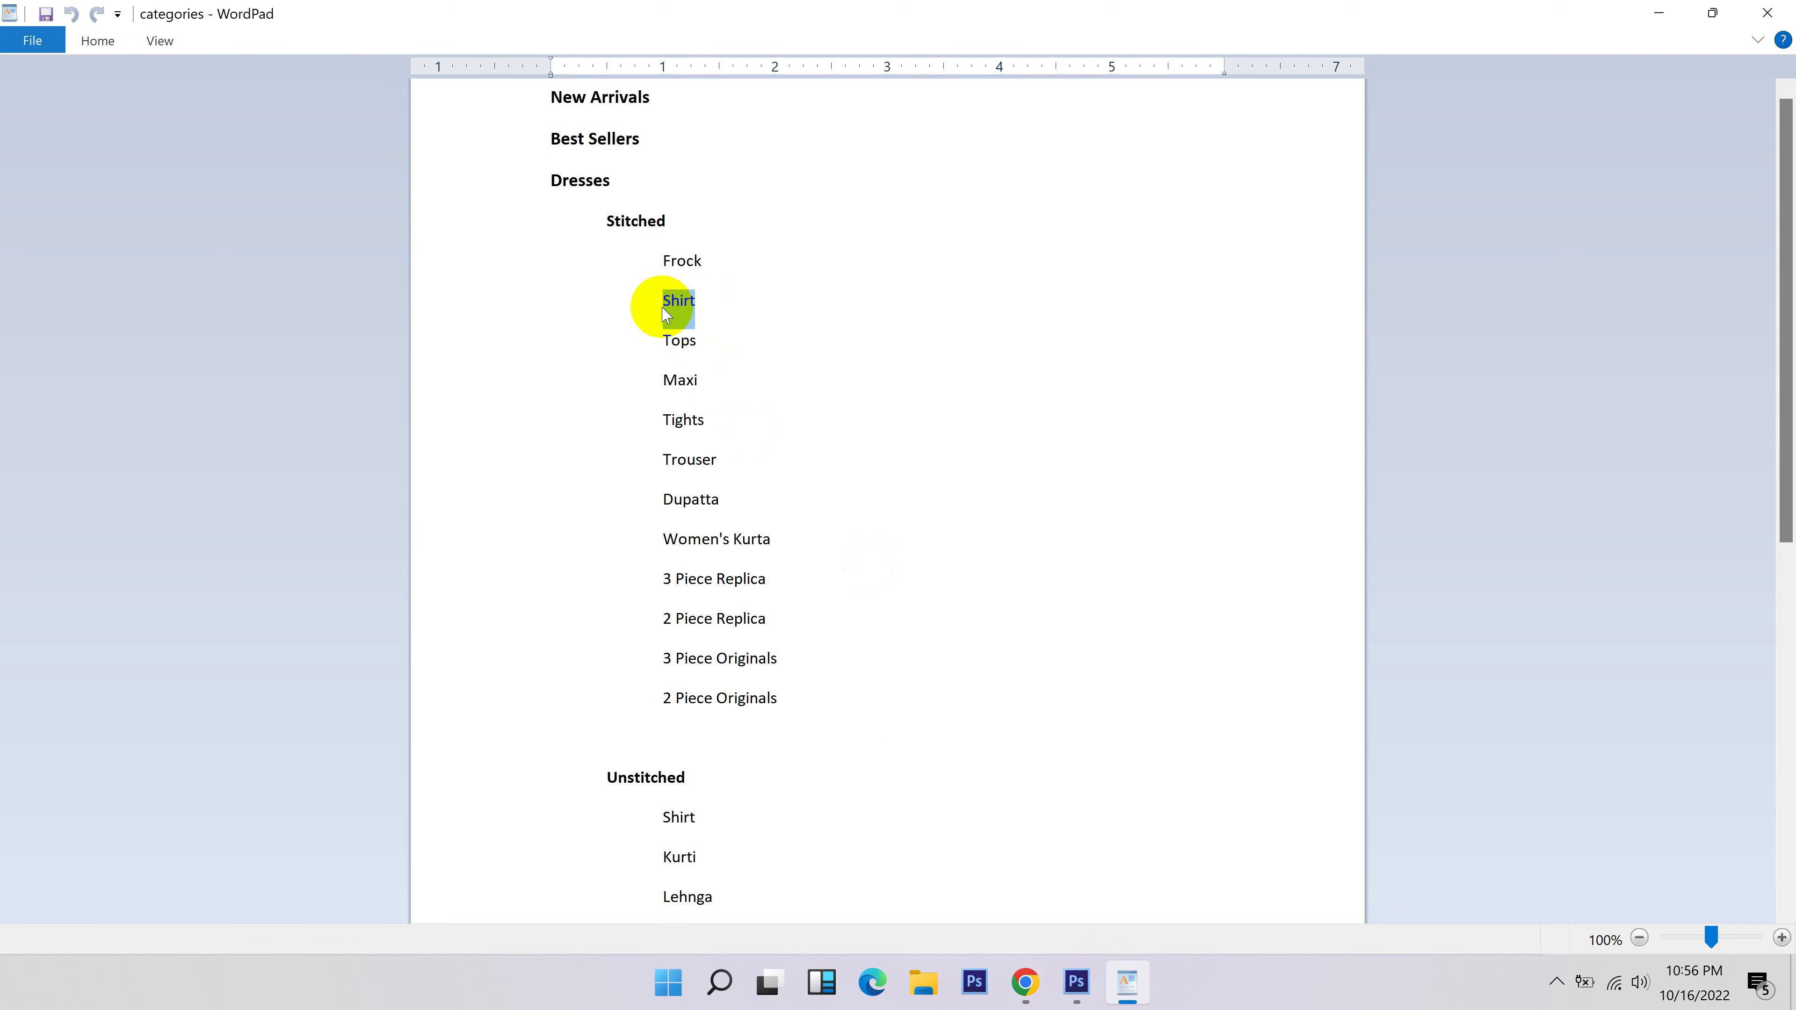
click(1025, 981)
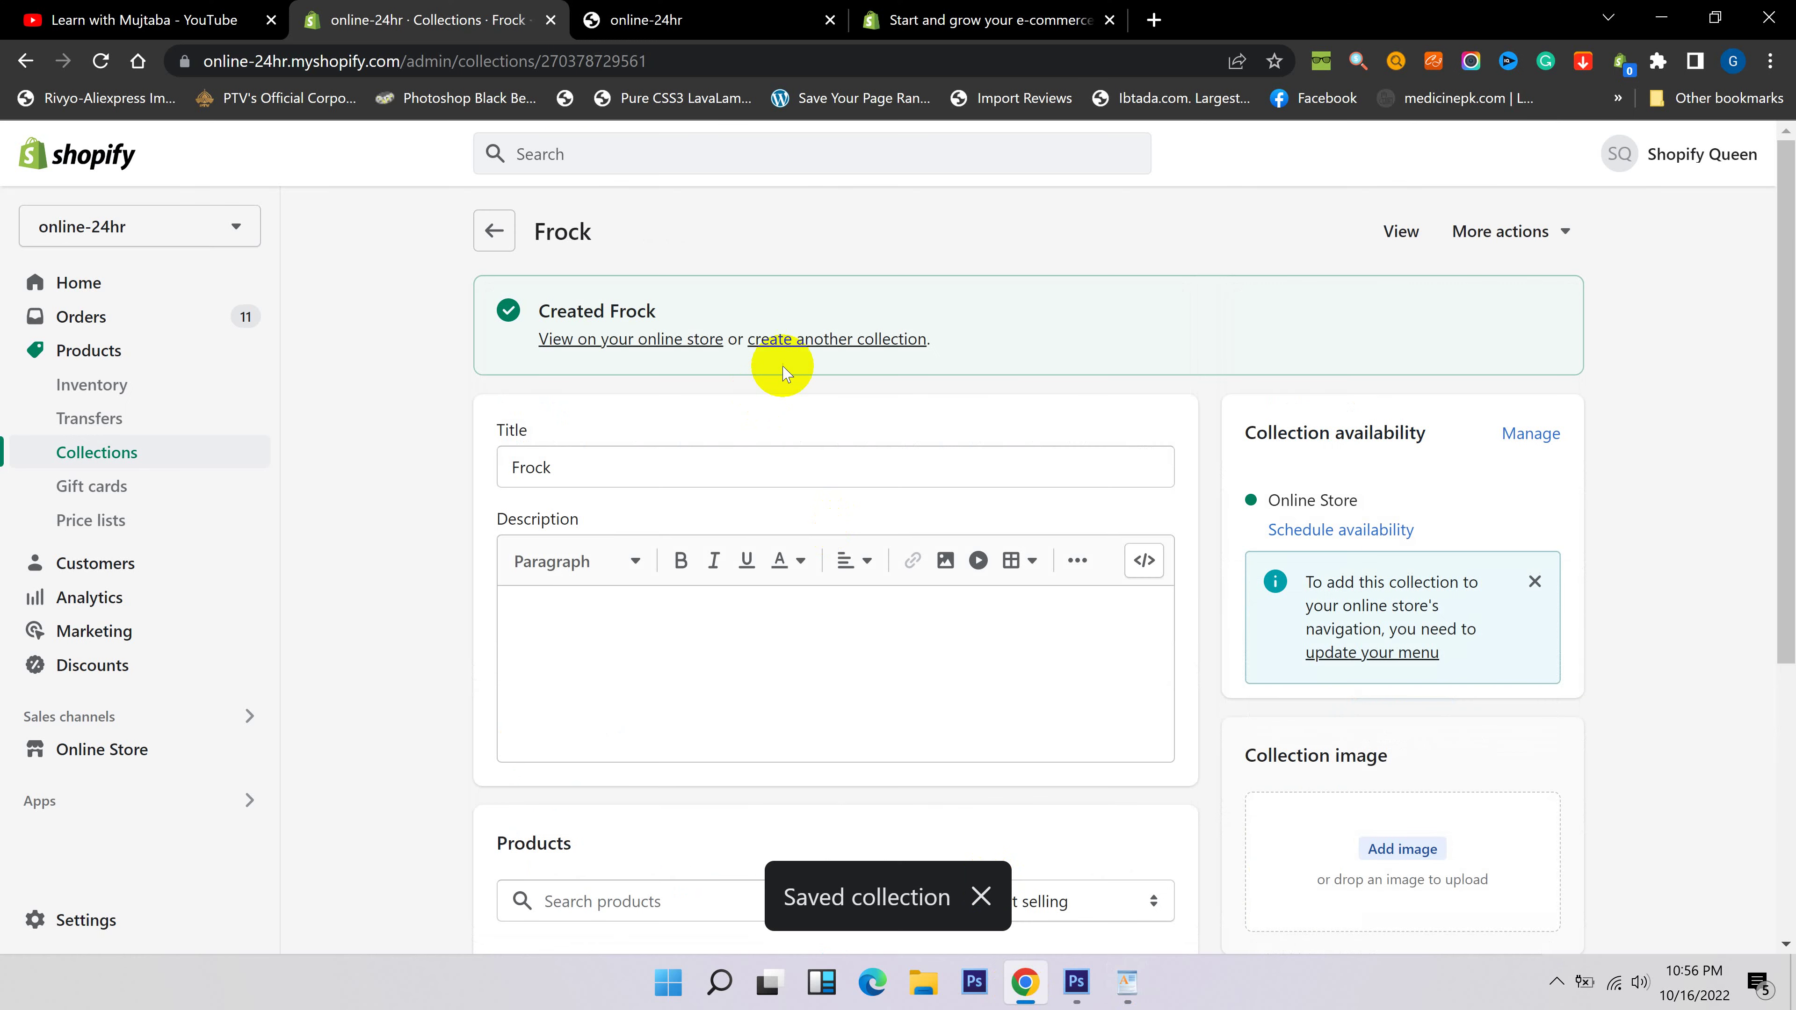
click(786, 339)
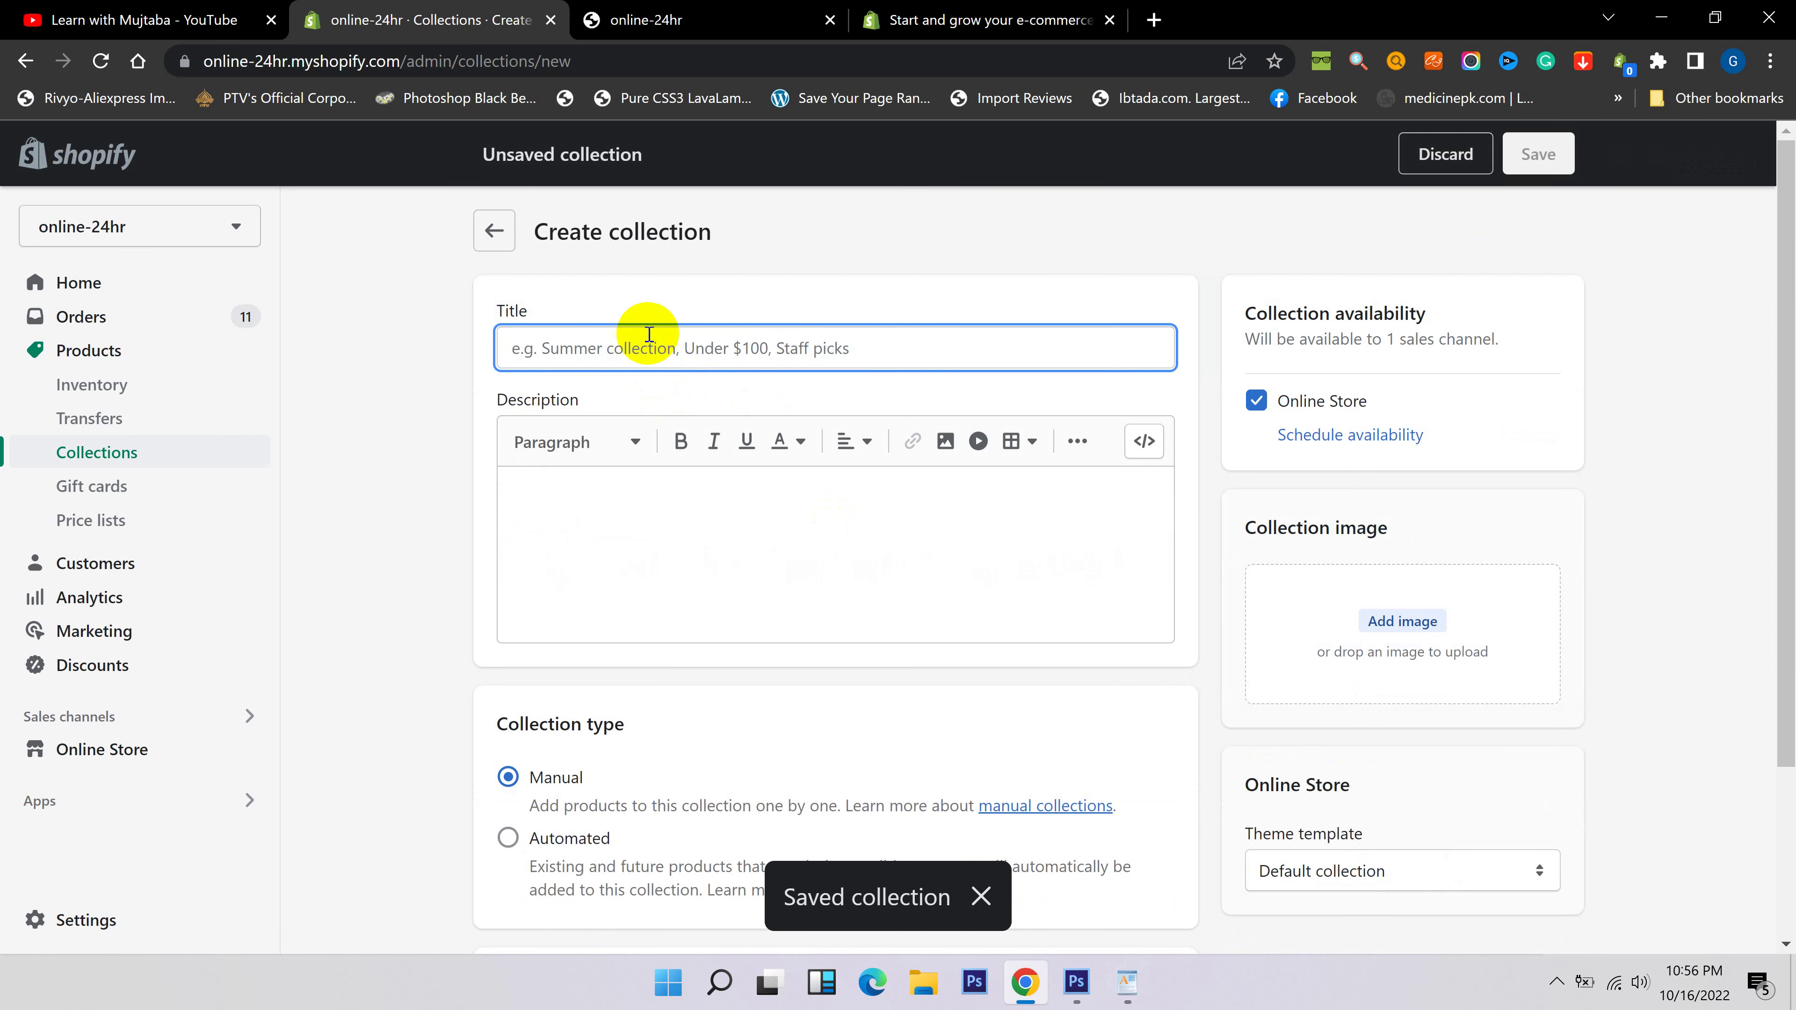
text(Shirt)
click(1537, 153)
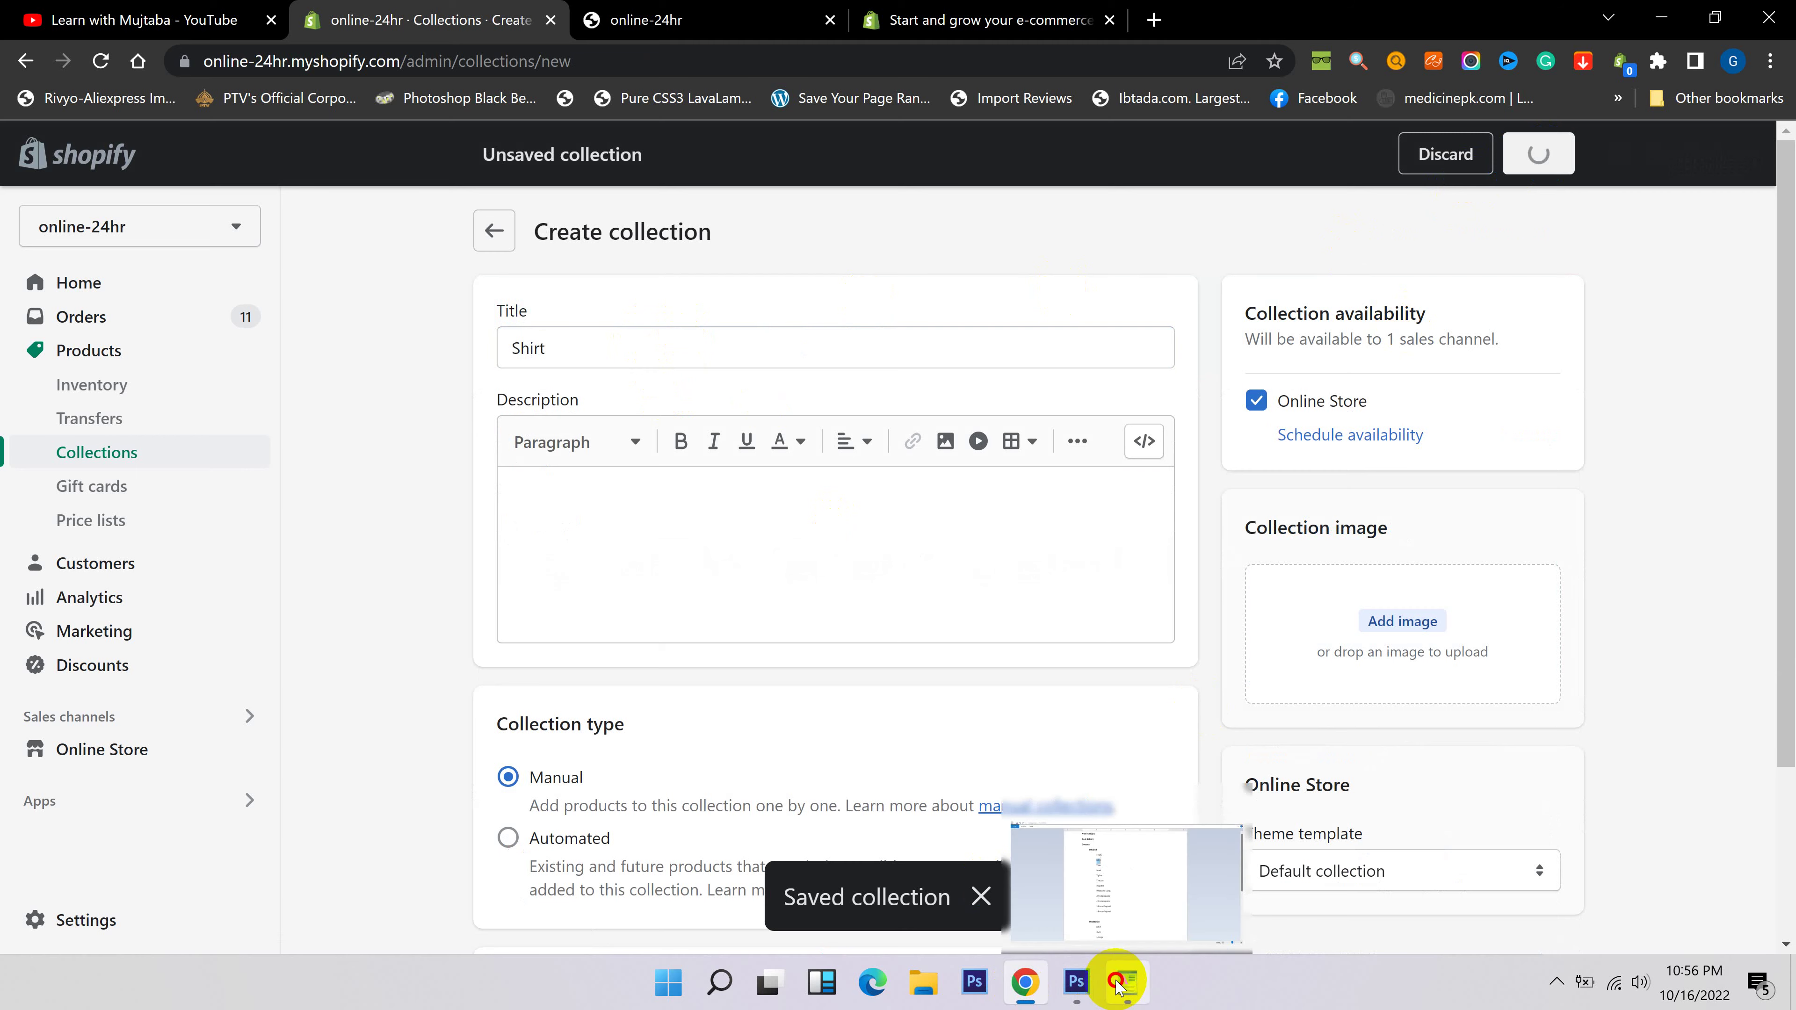
Take the name Tops from the Stitched list in WordPad and save a new collection with that title in Chrome.
click(1117, 984)
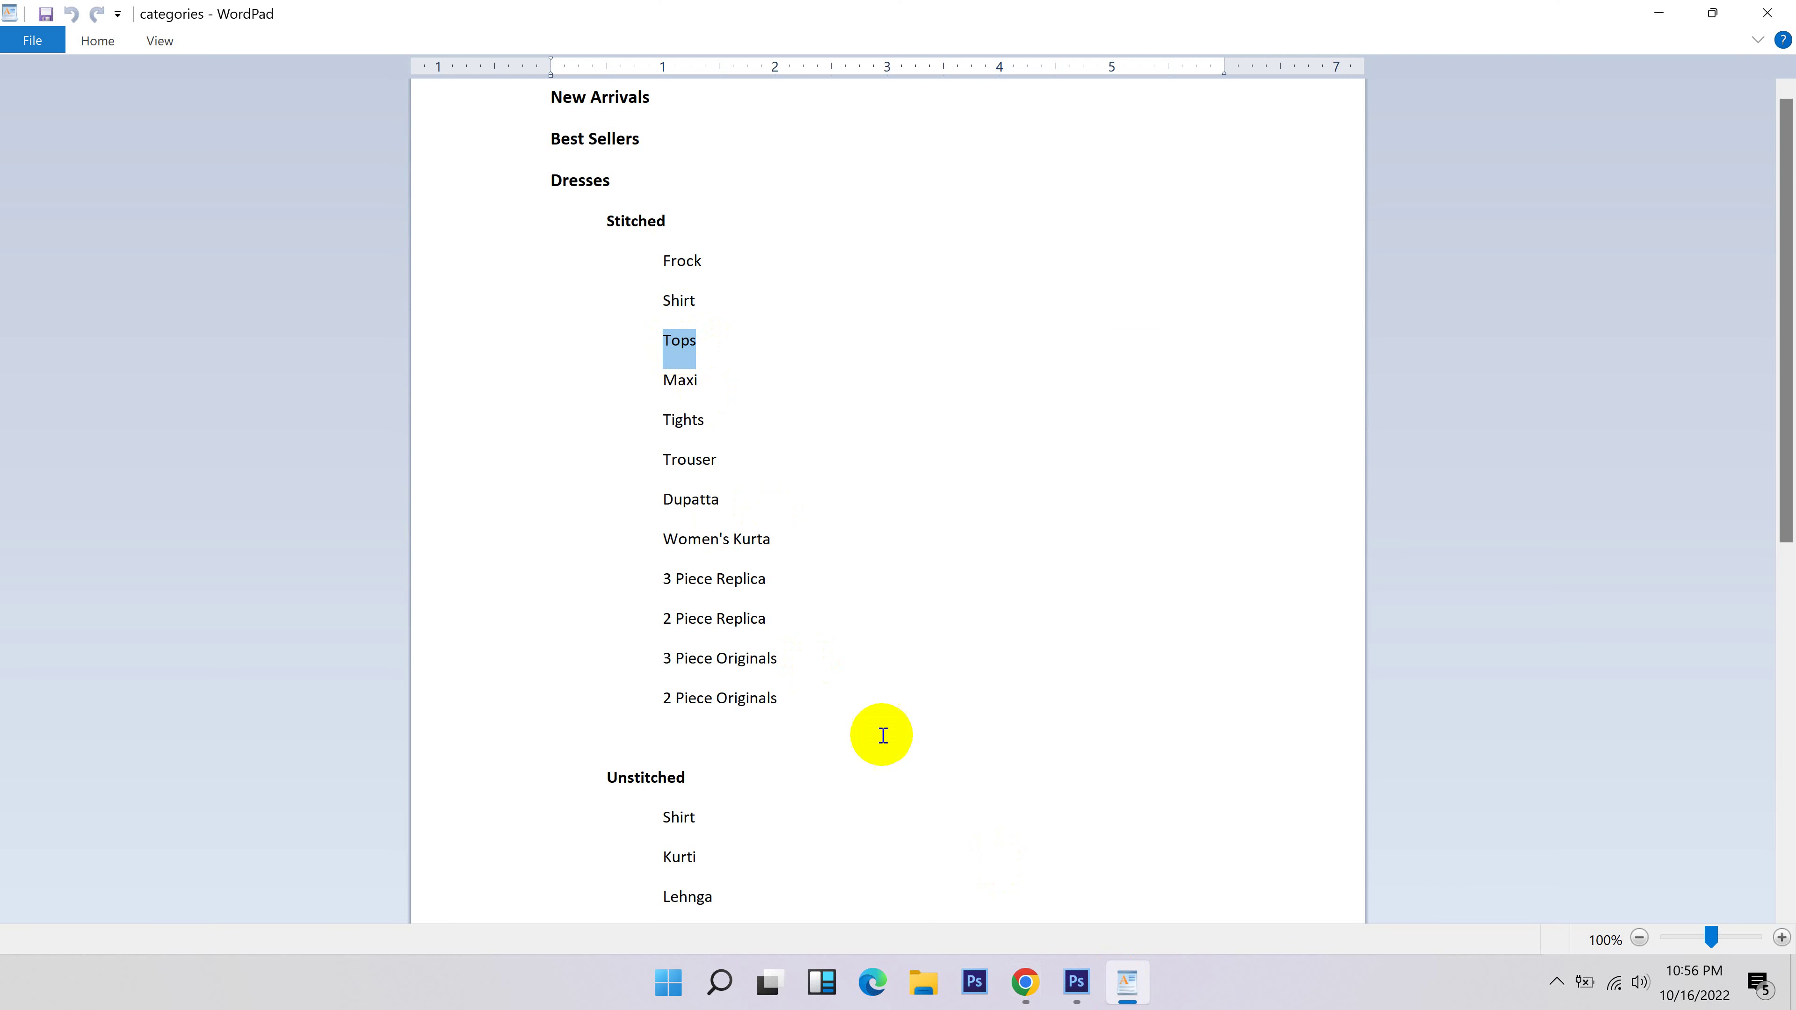
click(1025, 982)
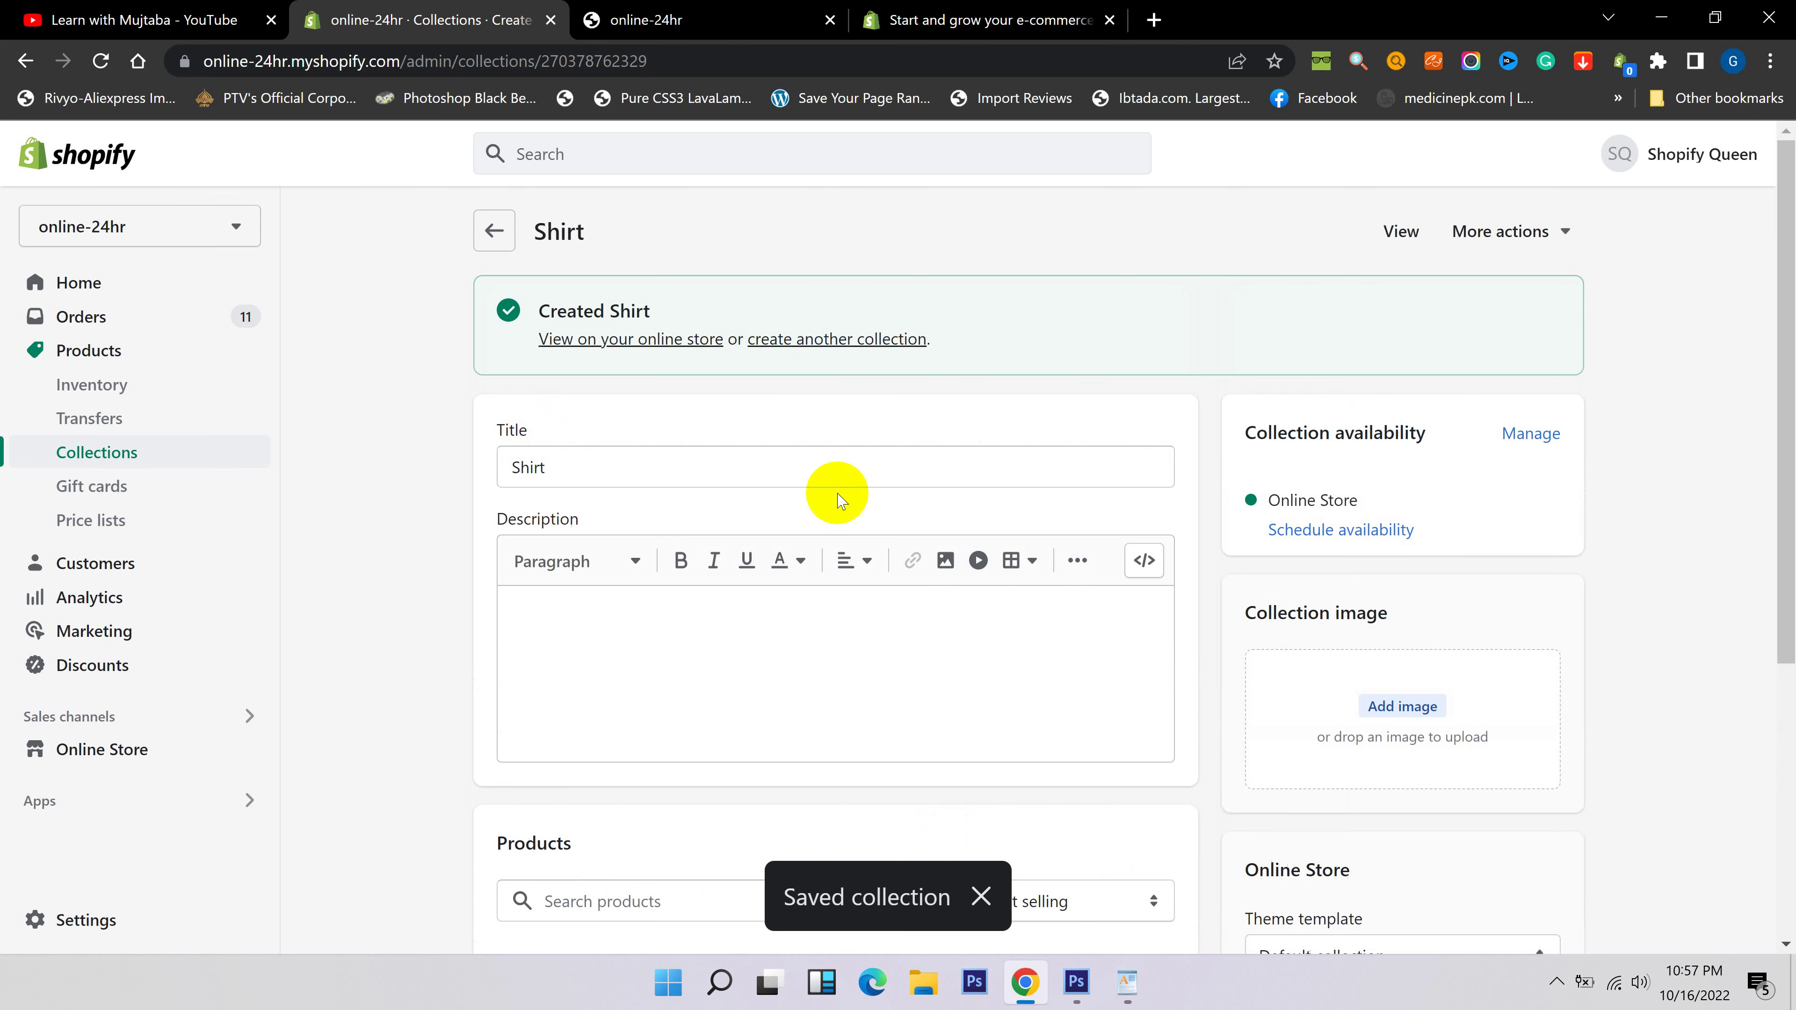
click(793, 337)
click(626, 350)
text(Tops)
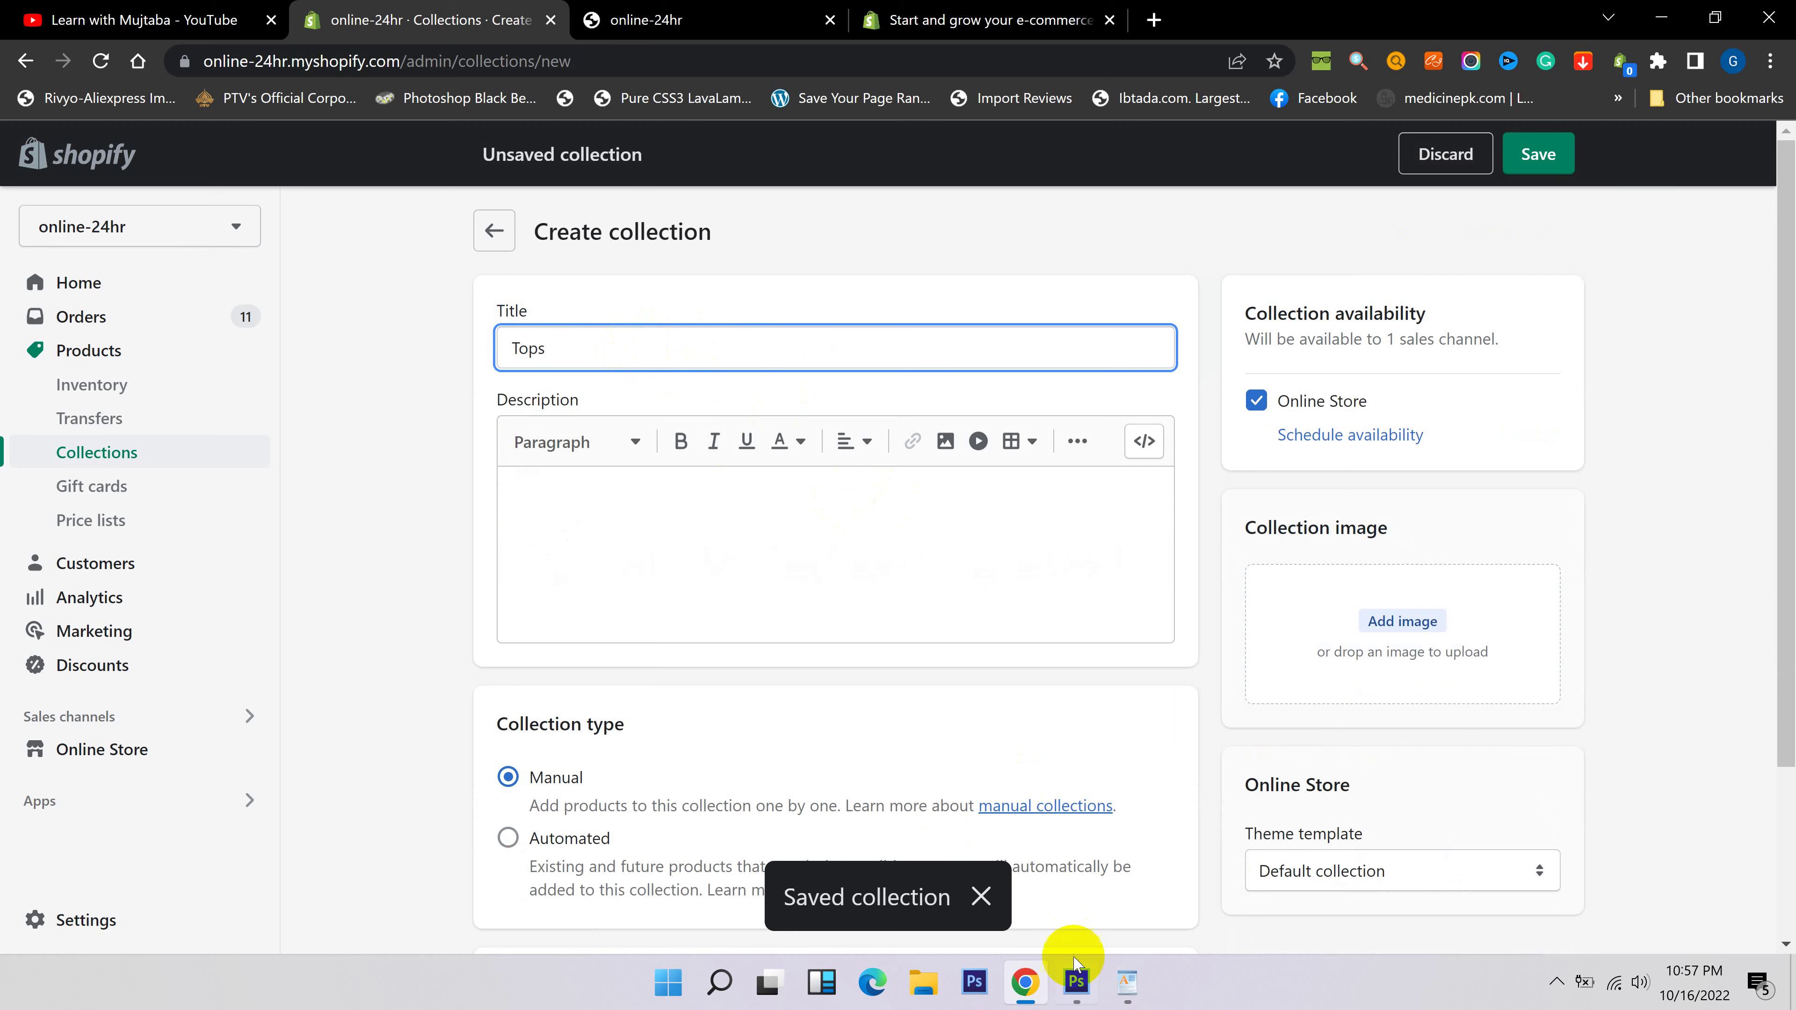
click(1534, 154)
Take the name Maxi from the Stitched list in WordPad and save a new collection with that title in Chrome.
click(1123, 994)
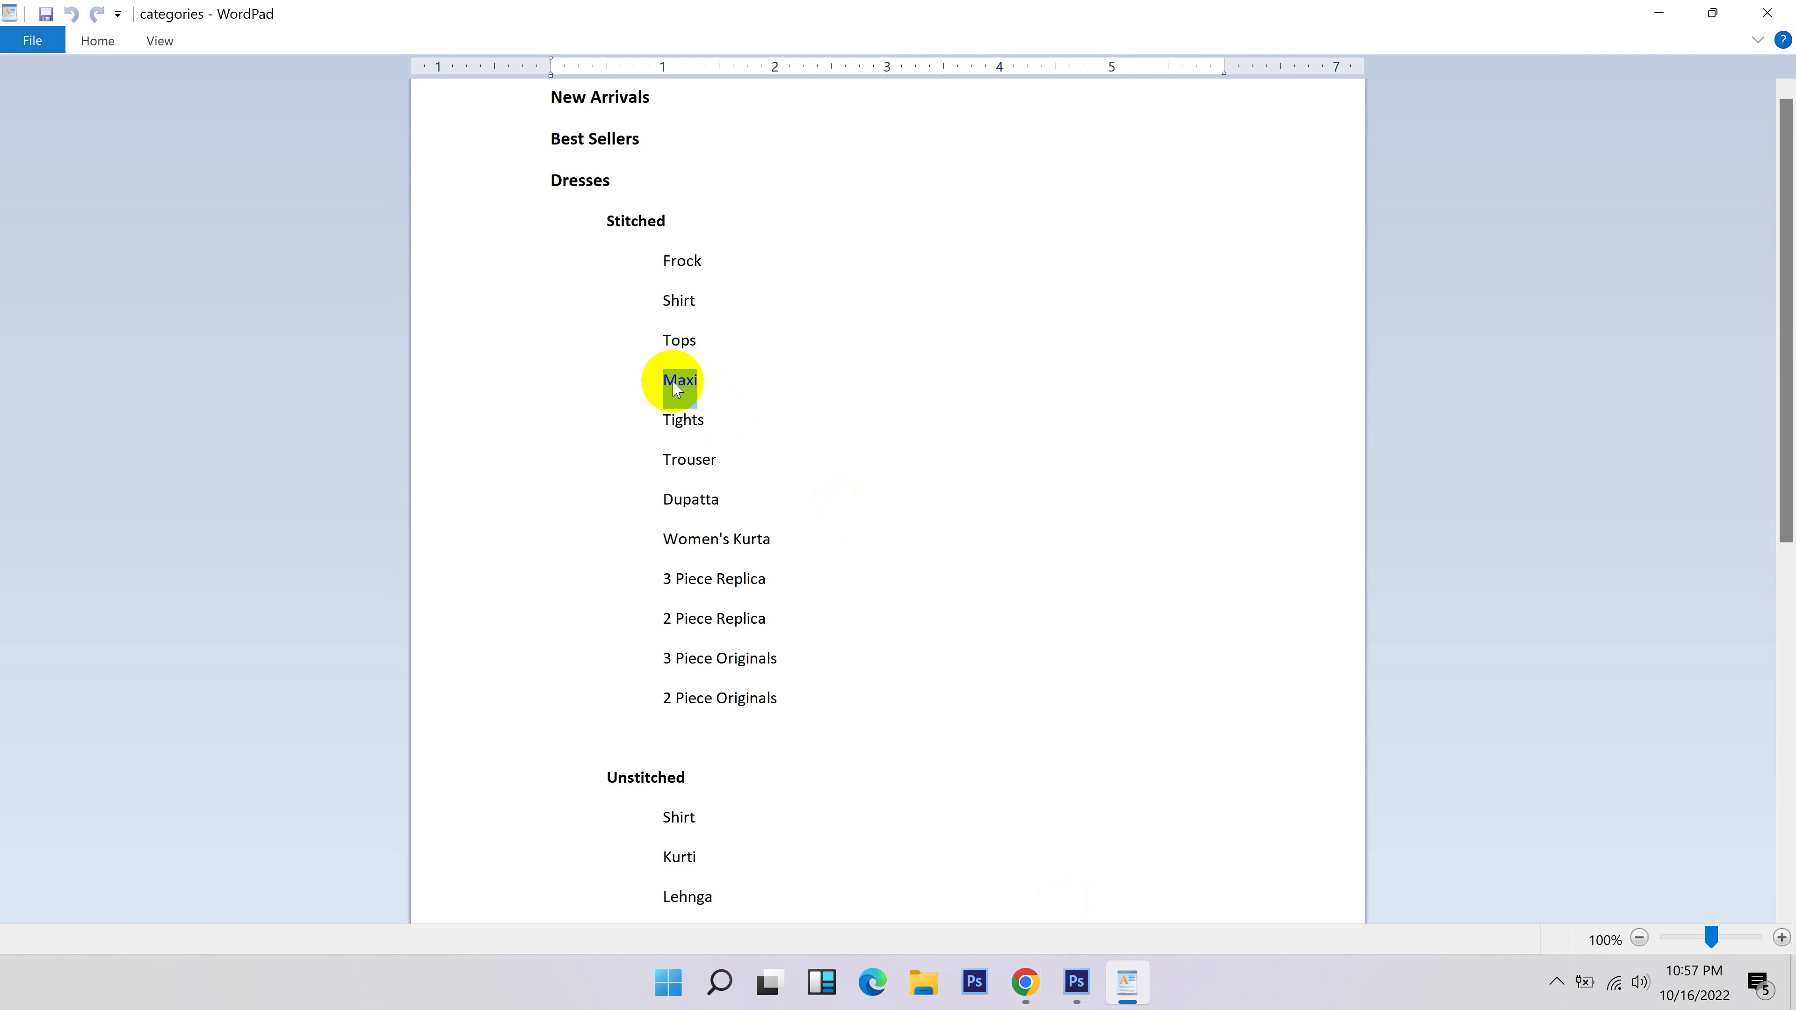
click(1020, 982)
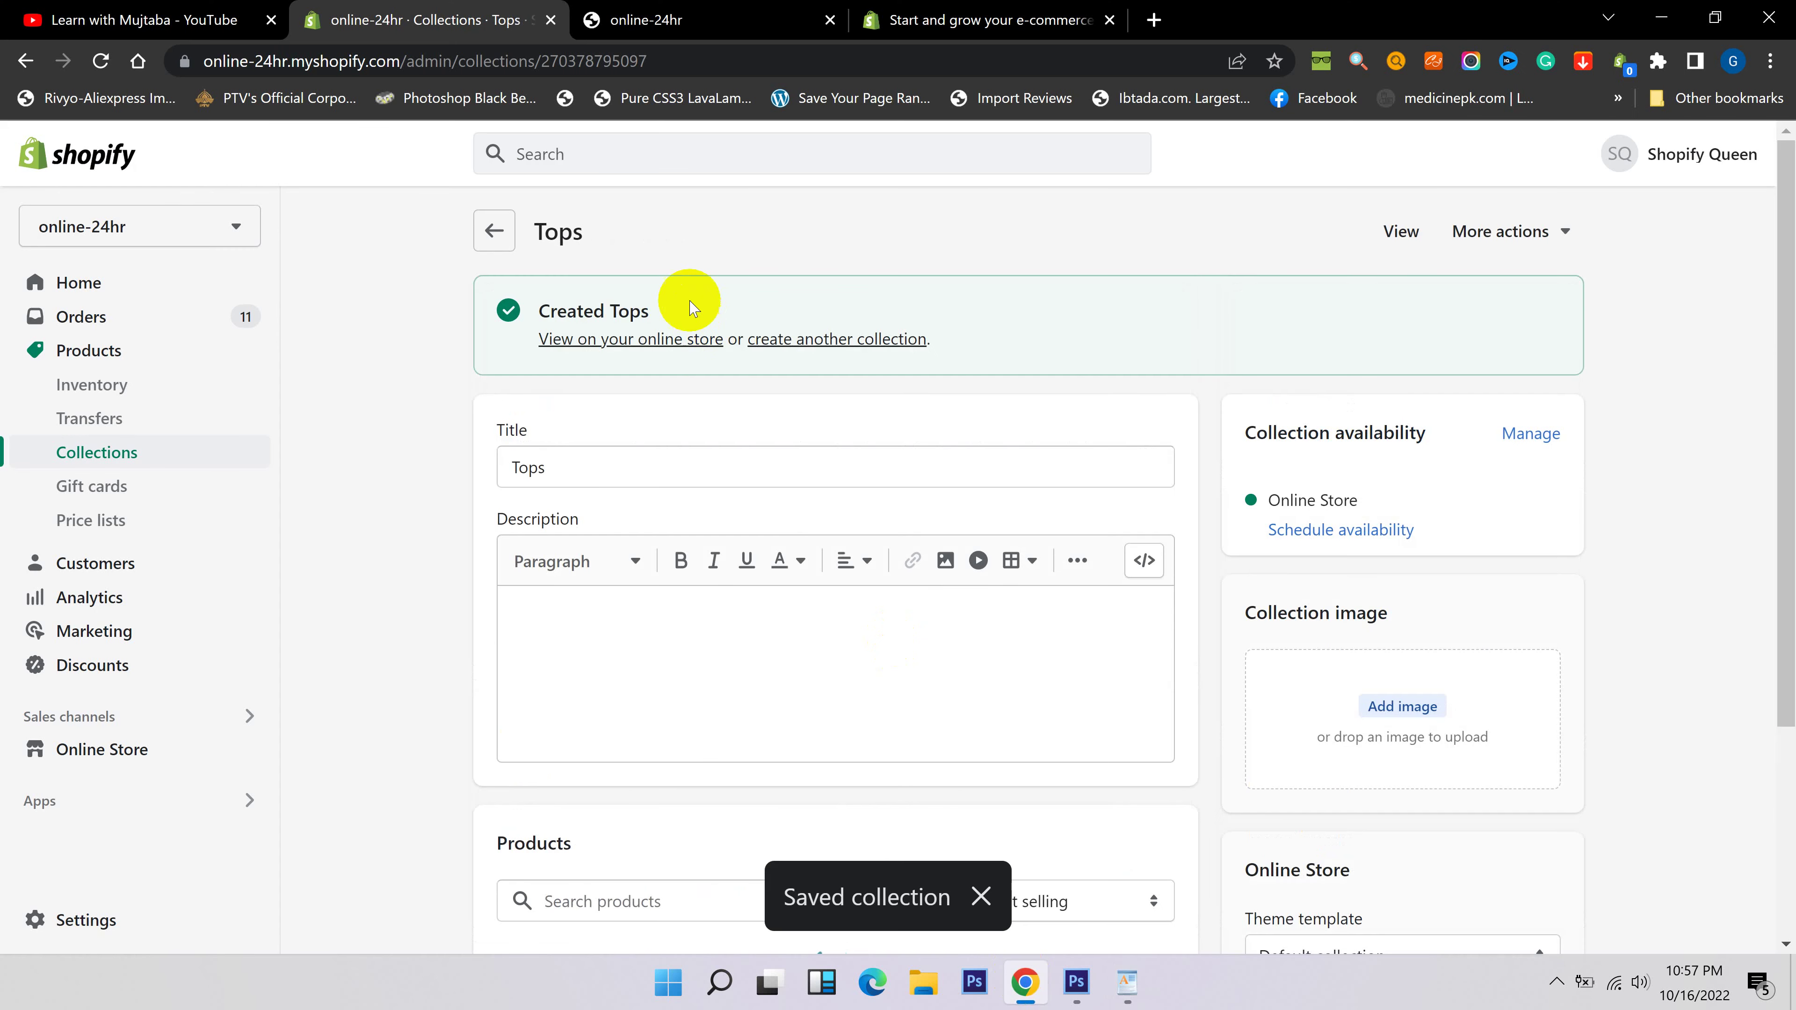
click(782, 338)
click(637, 347)
text(Maxi)
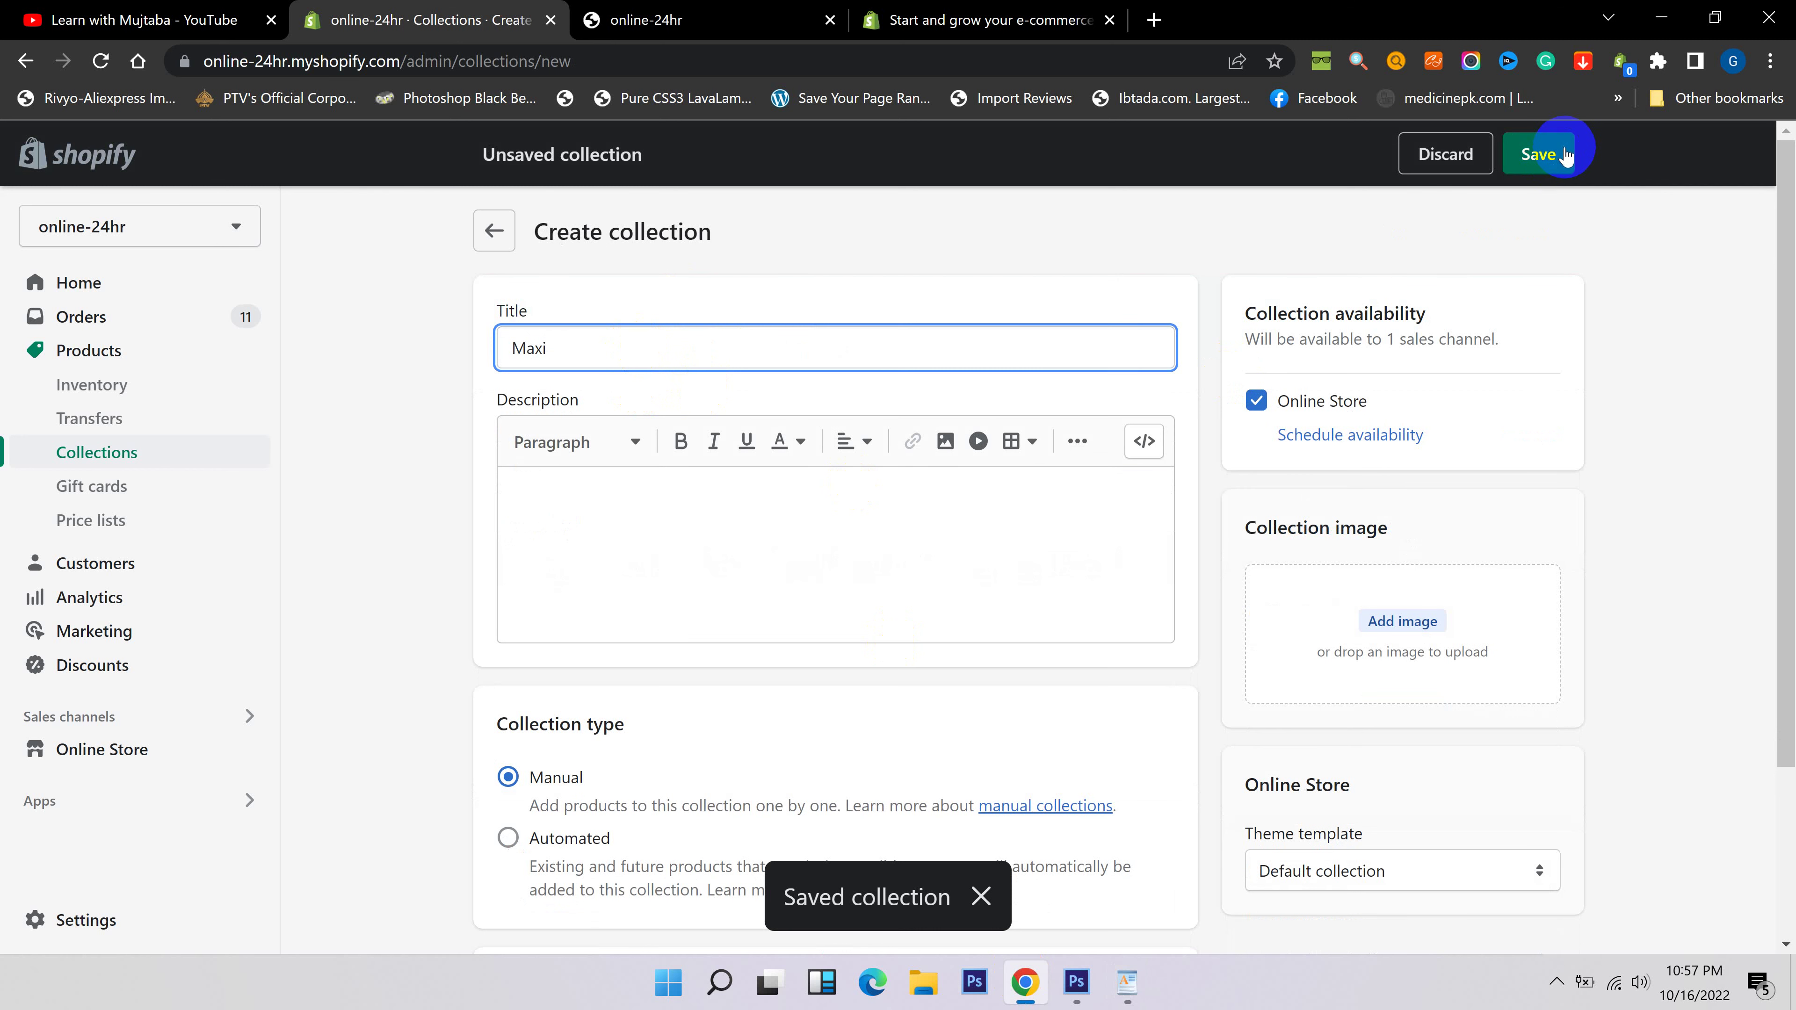
click(1549, 154)
Take the name Tights from the Stitched list in WordPad and save a new collection with that title in Chrome.
click(1144, 996)
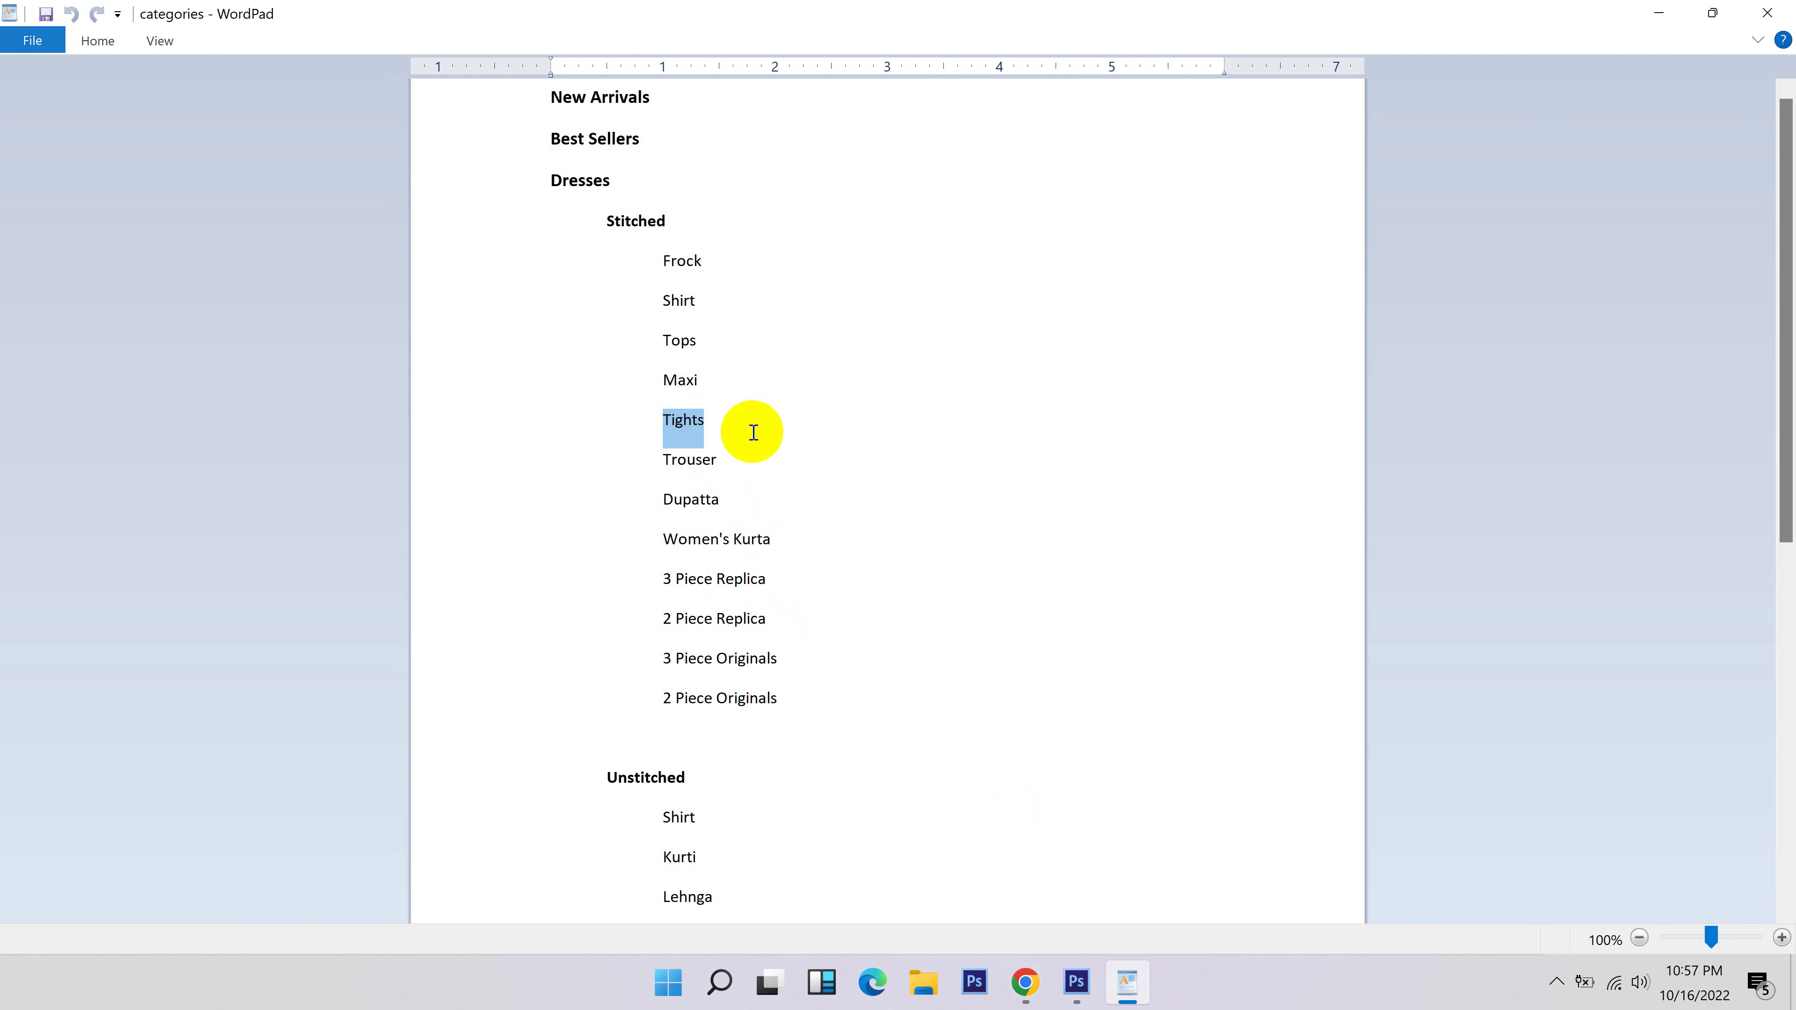
click(1025, 983)
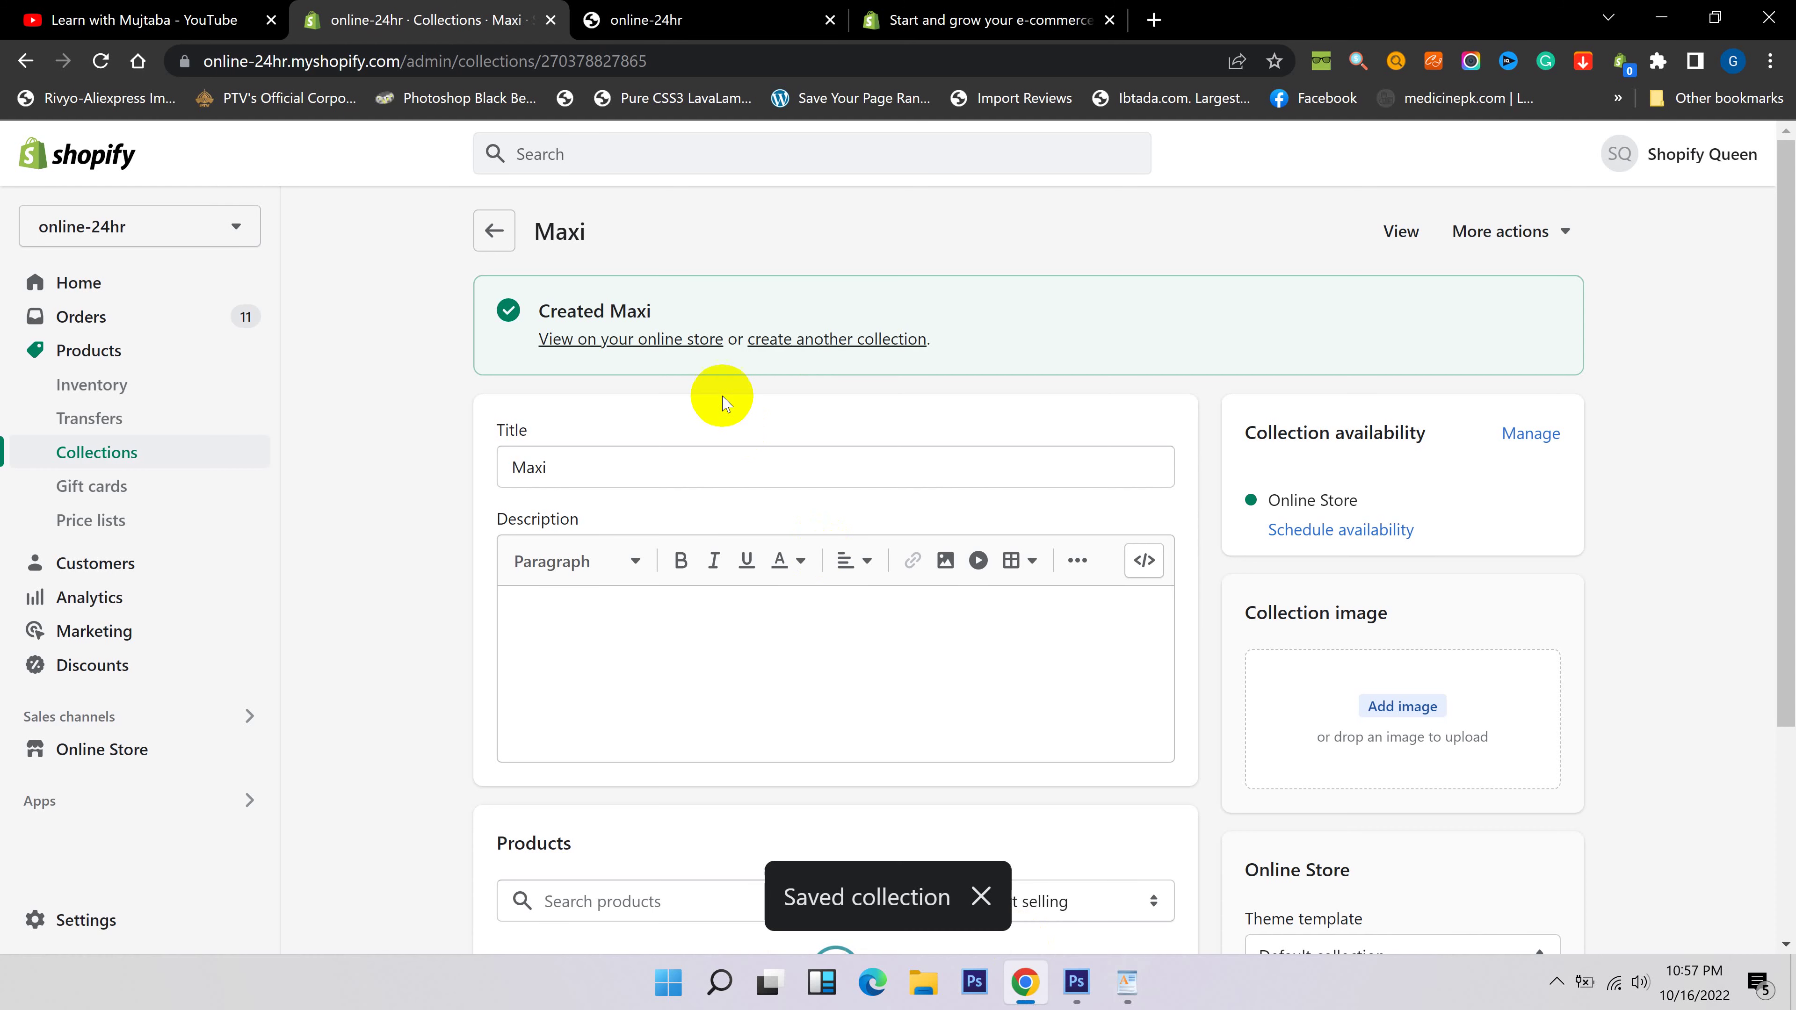
click(802, 339)
click(660, 346)
text(Tights)
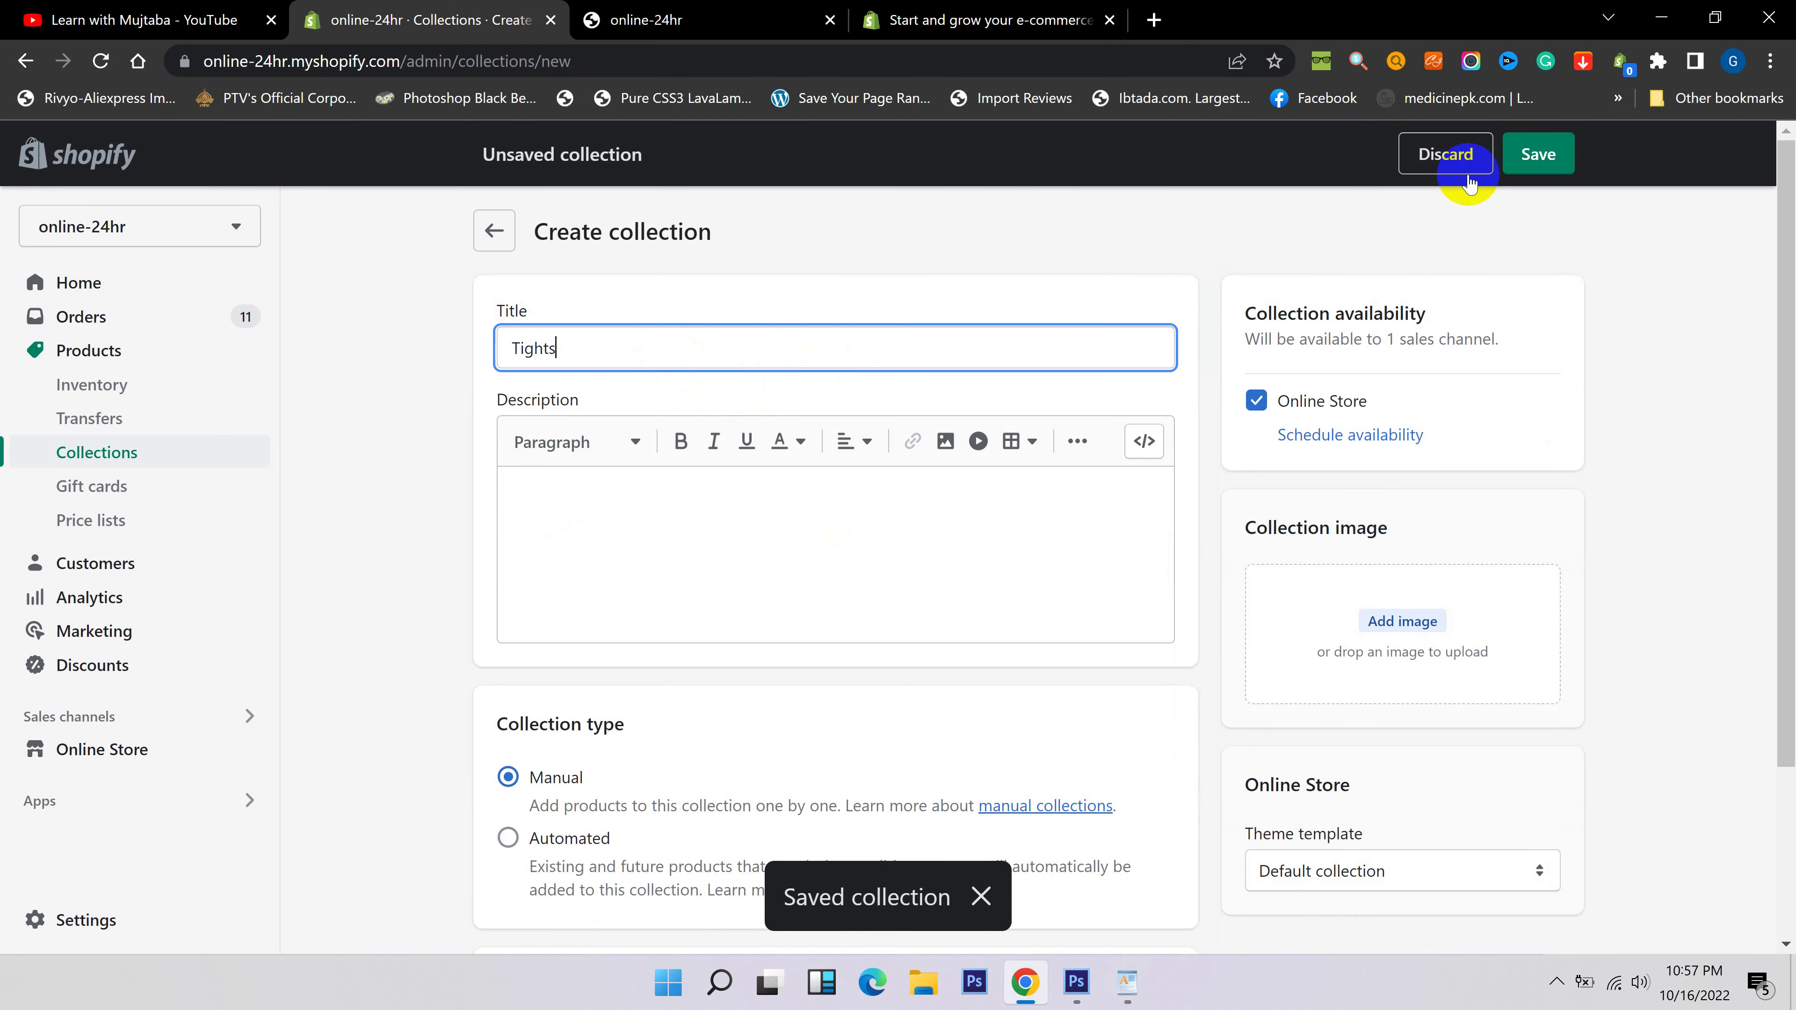
click(1560, 161)
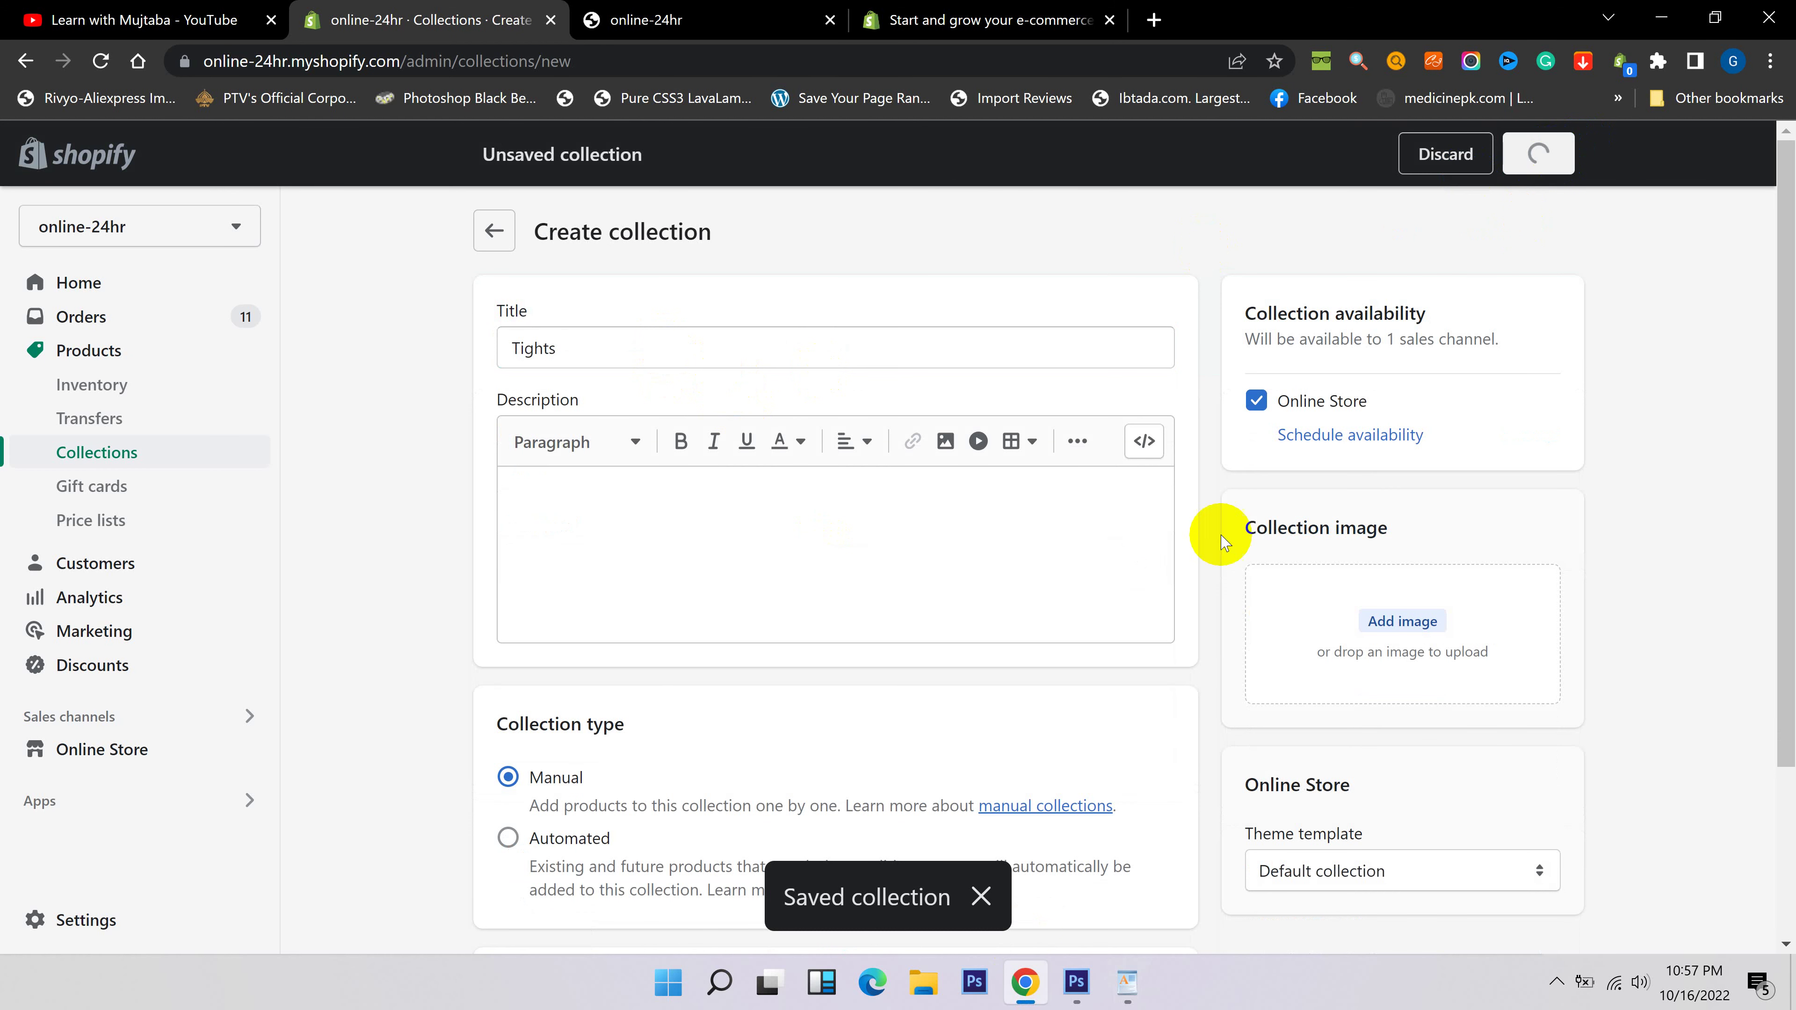
Take the name Trouser from the Stitched list in WordPad and save a new collection with that title in Chrome.
click(1117, 990)
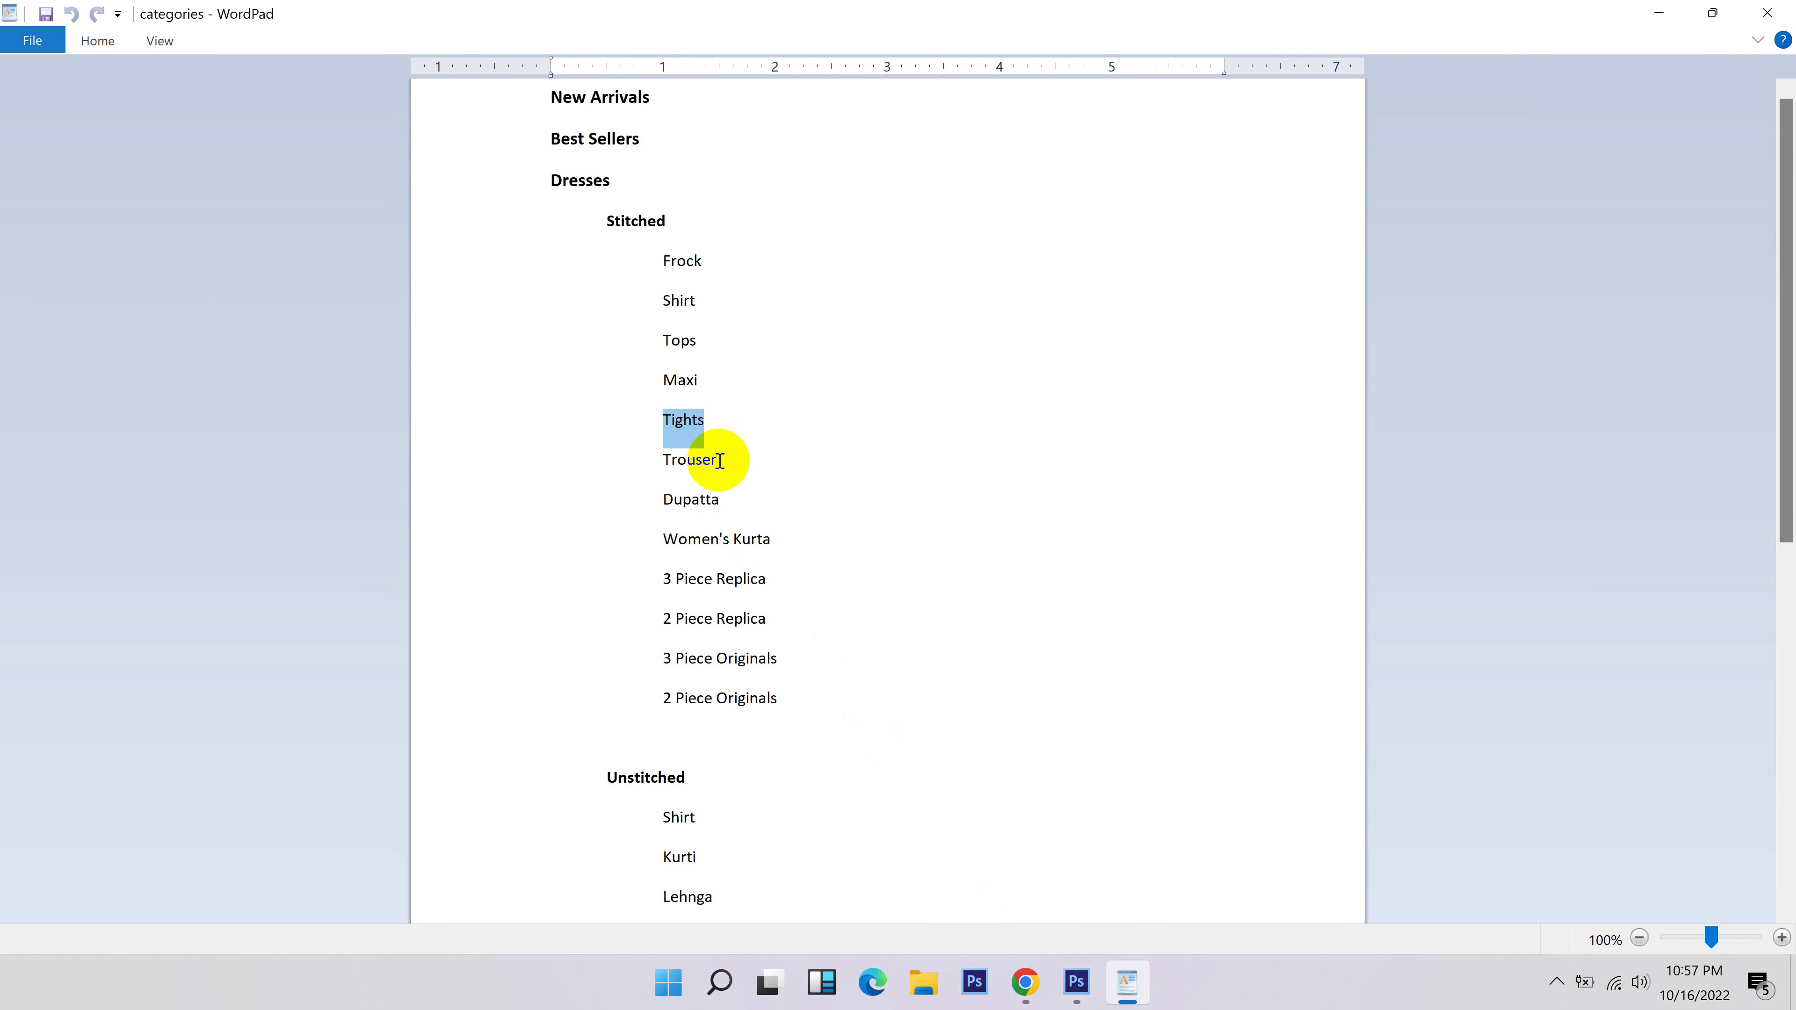
click(1025, 982)
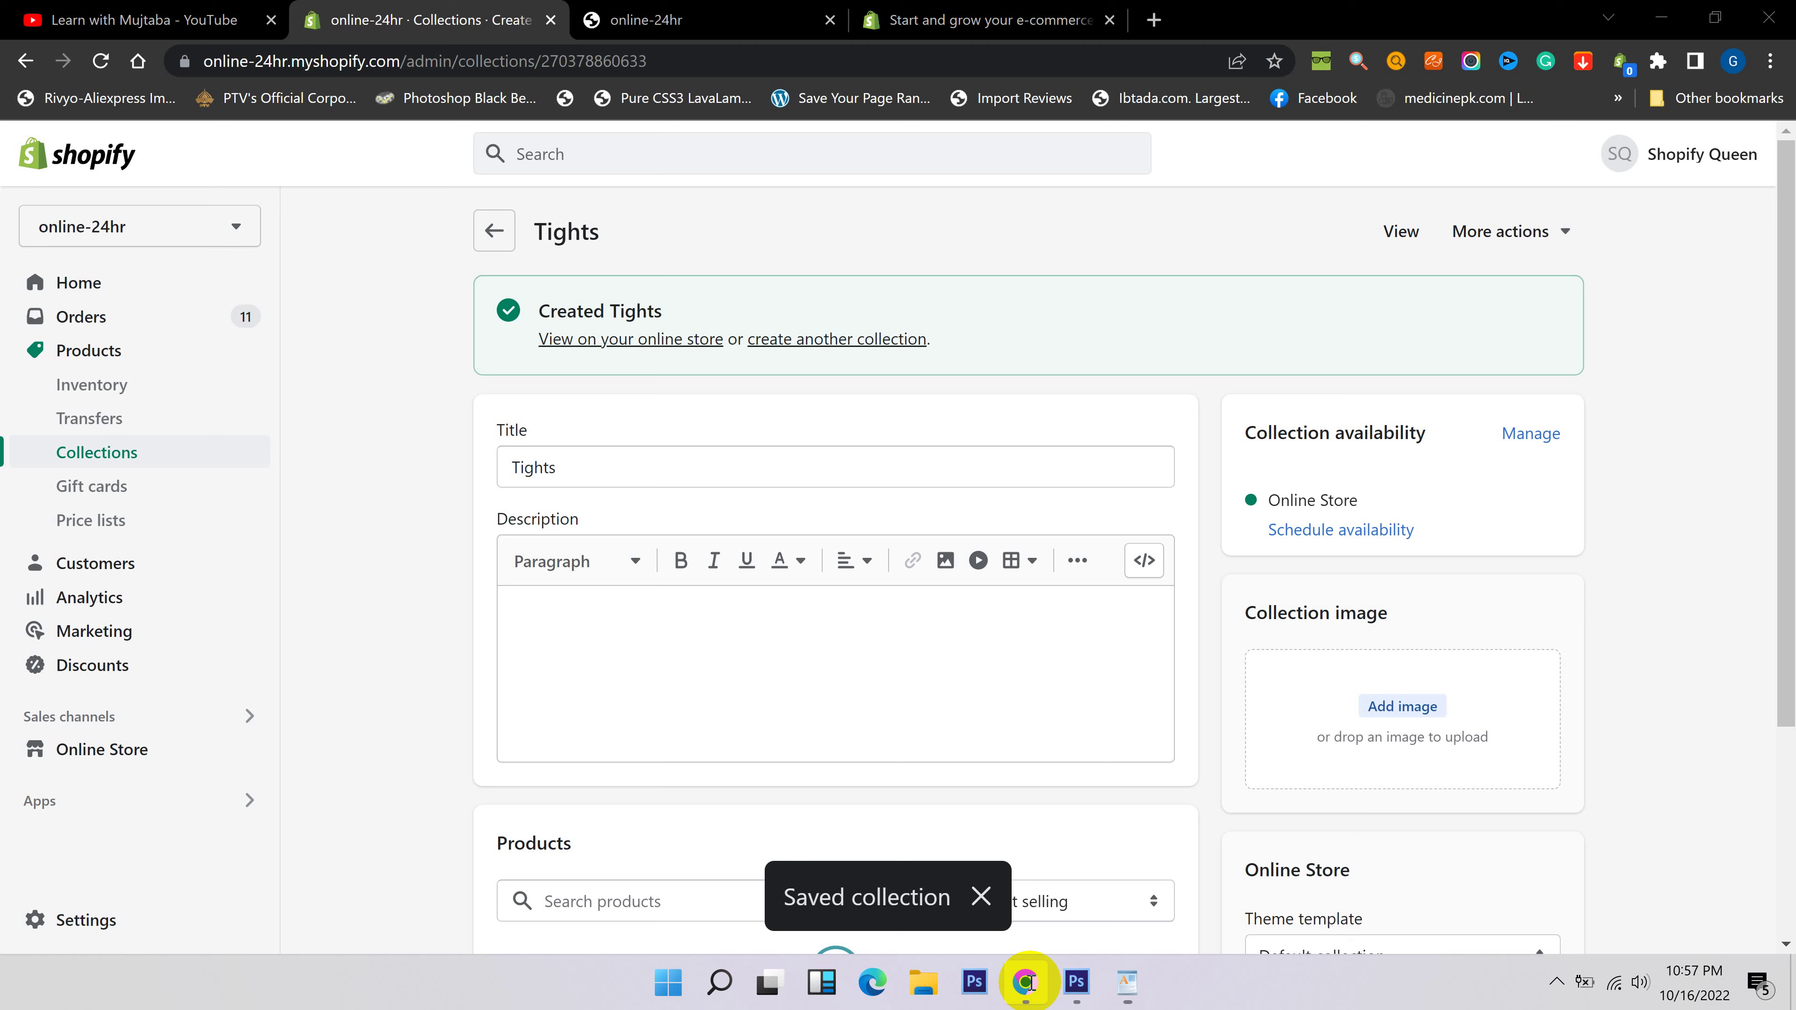
click(819, 346)
click(668, 351)
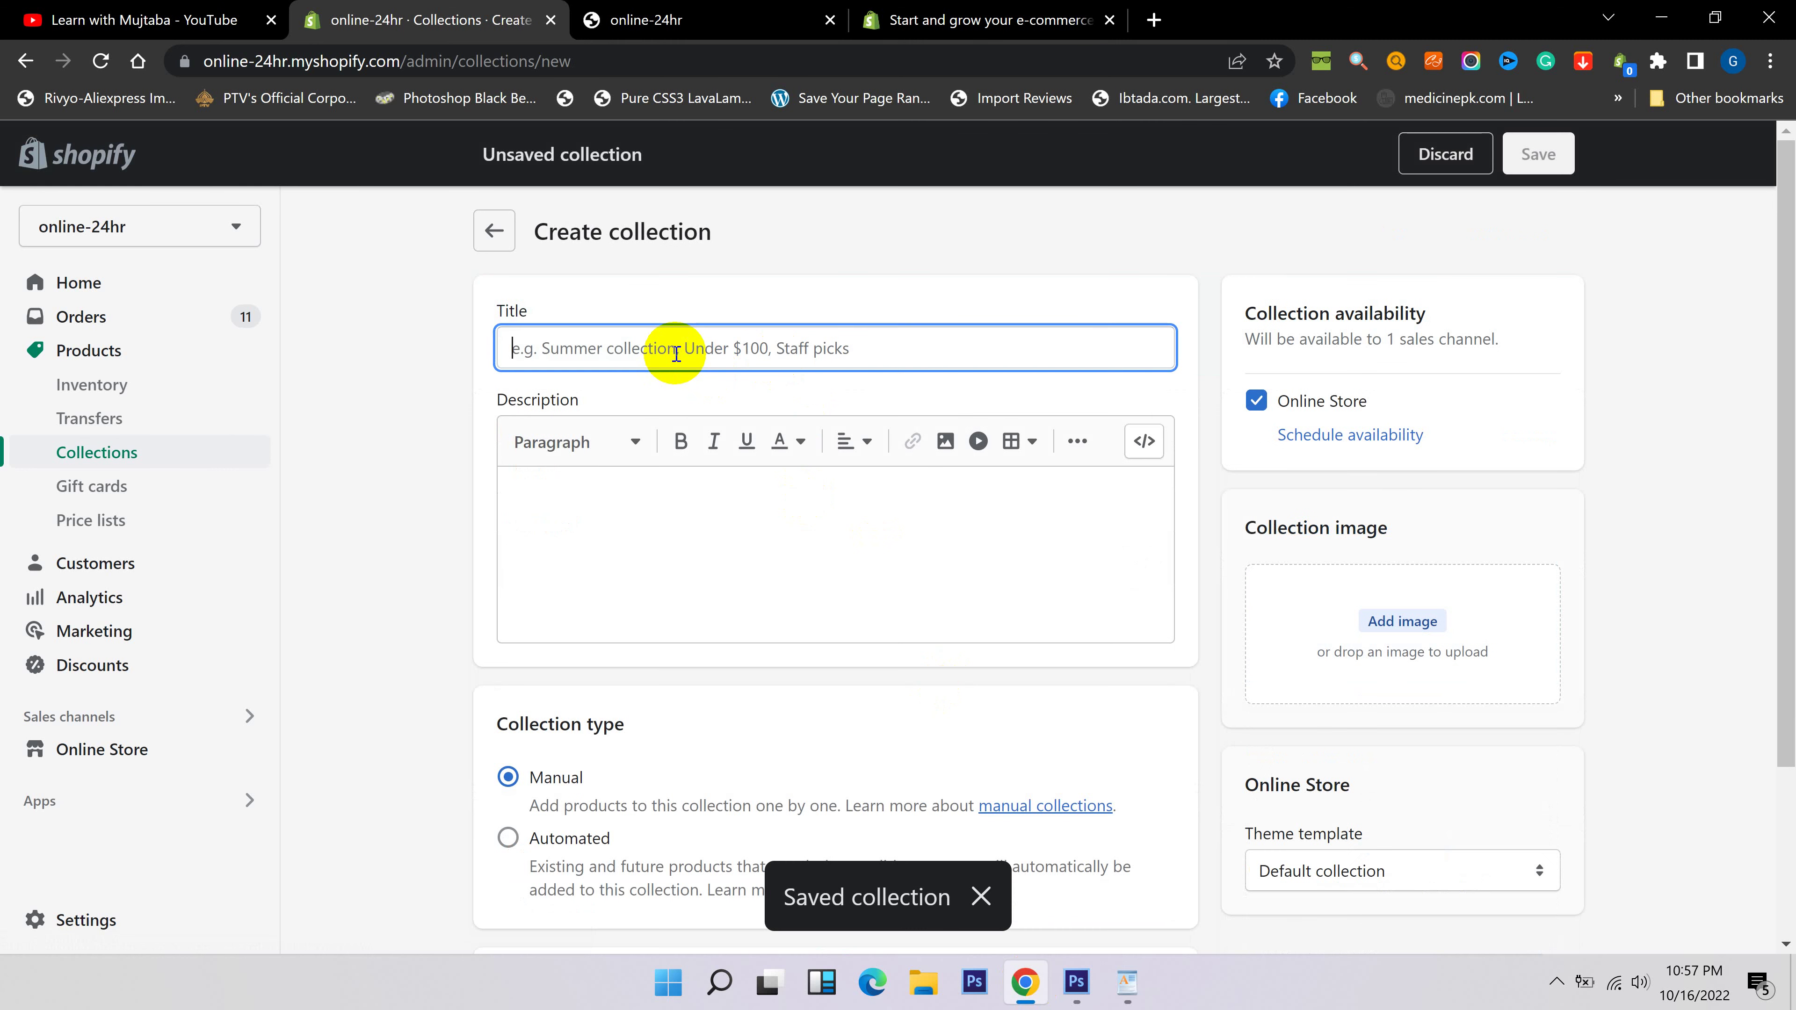
text(Trouser)
click(1548, 153)
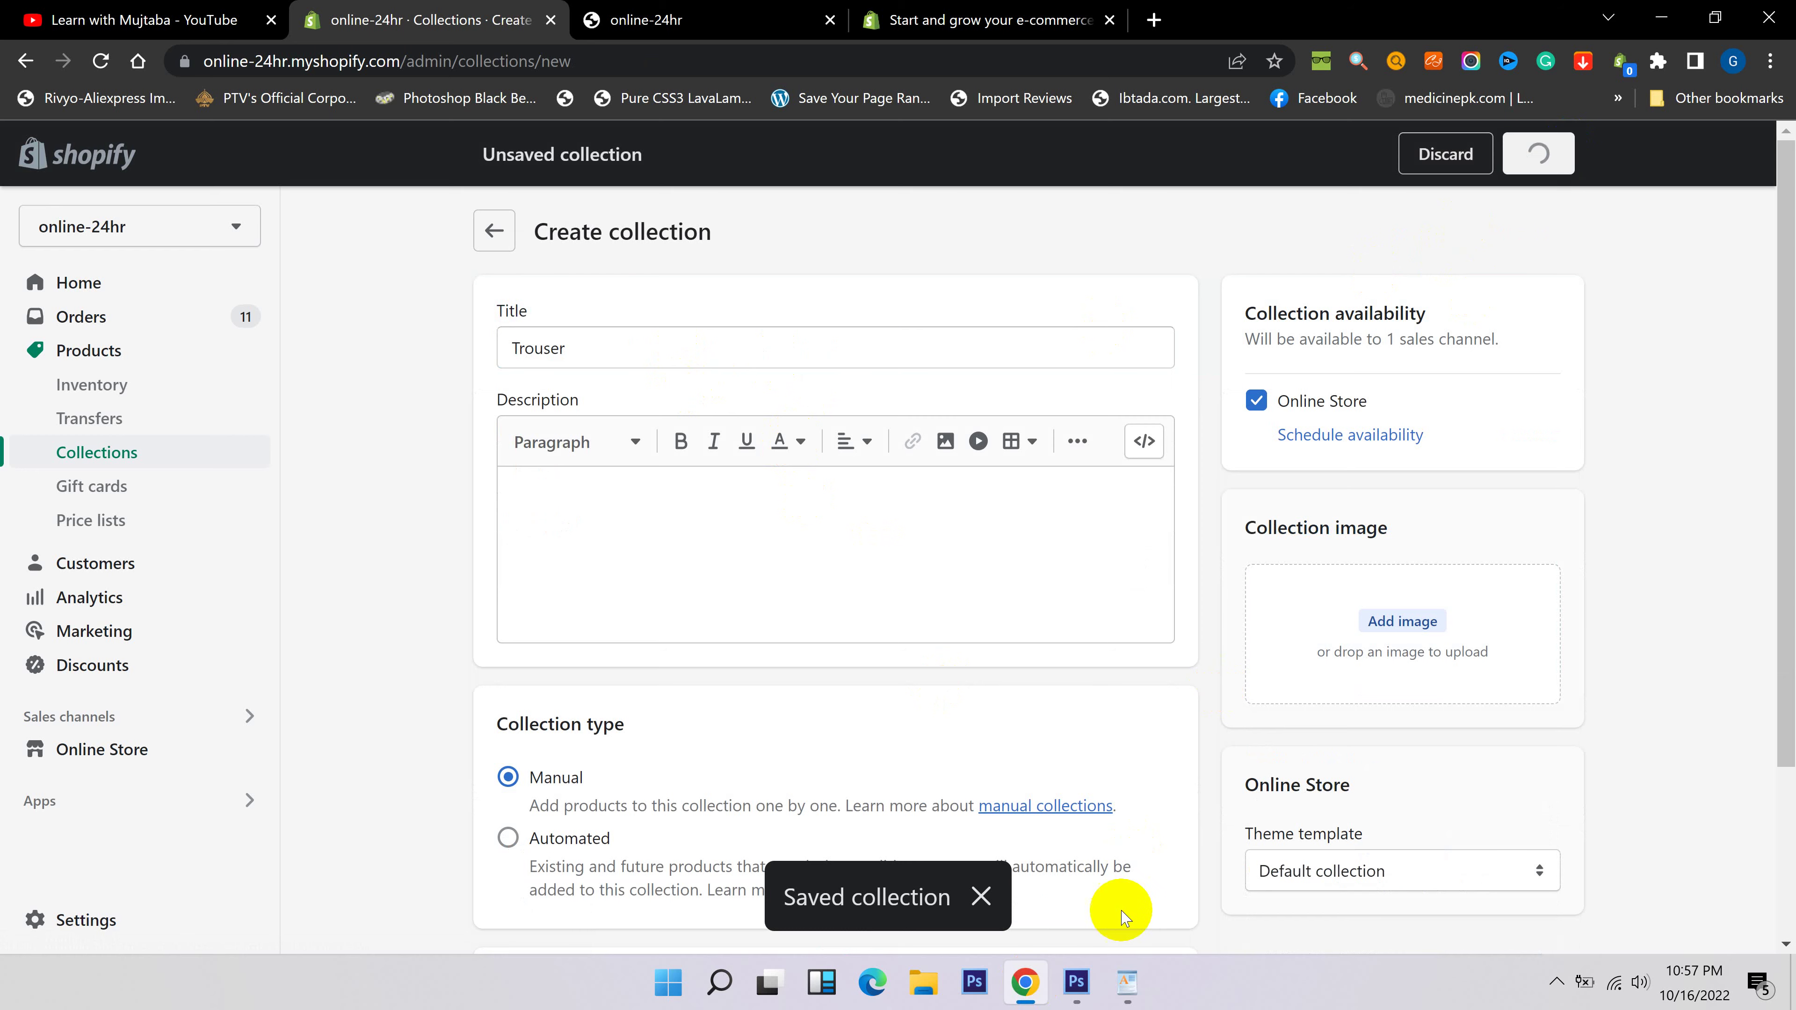
Take the name Dupatta from the Stitched list in WordPad and save a new collection with that title in Chrome.
click(1127, 981)
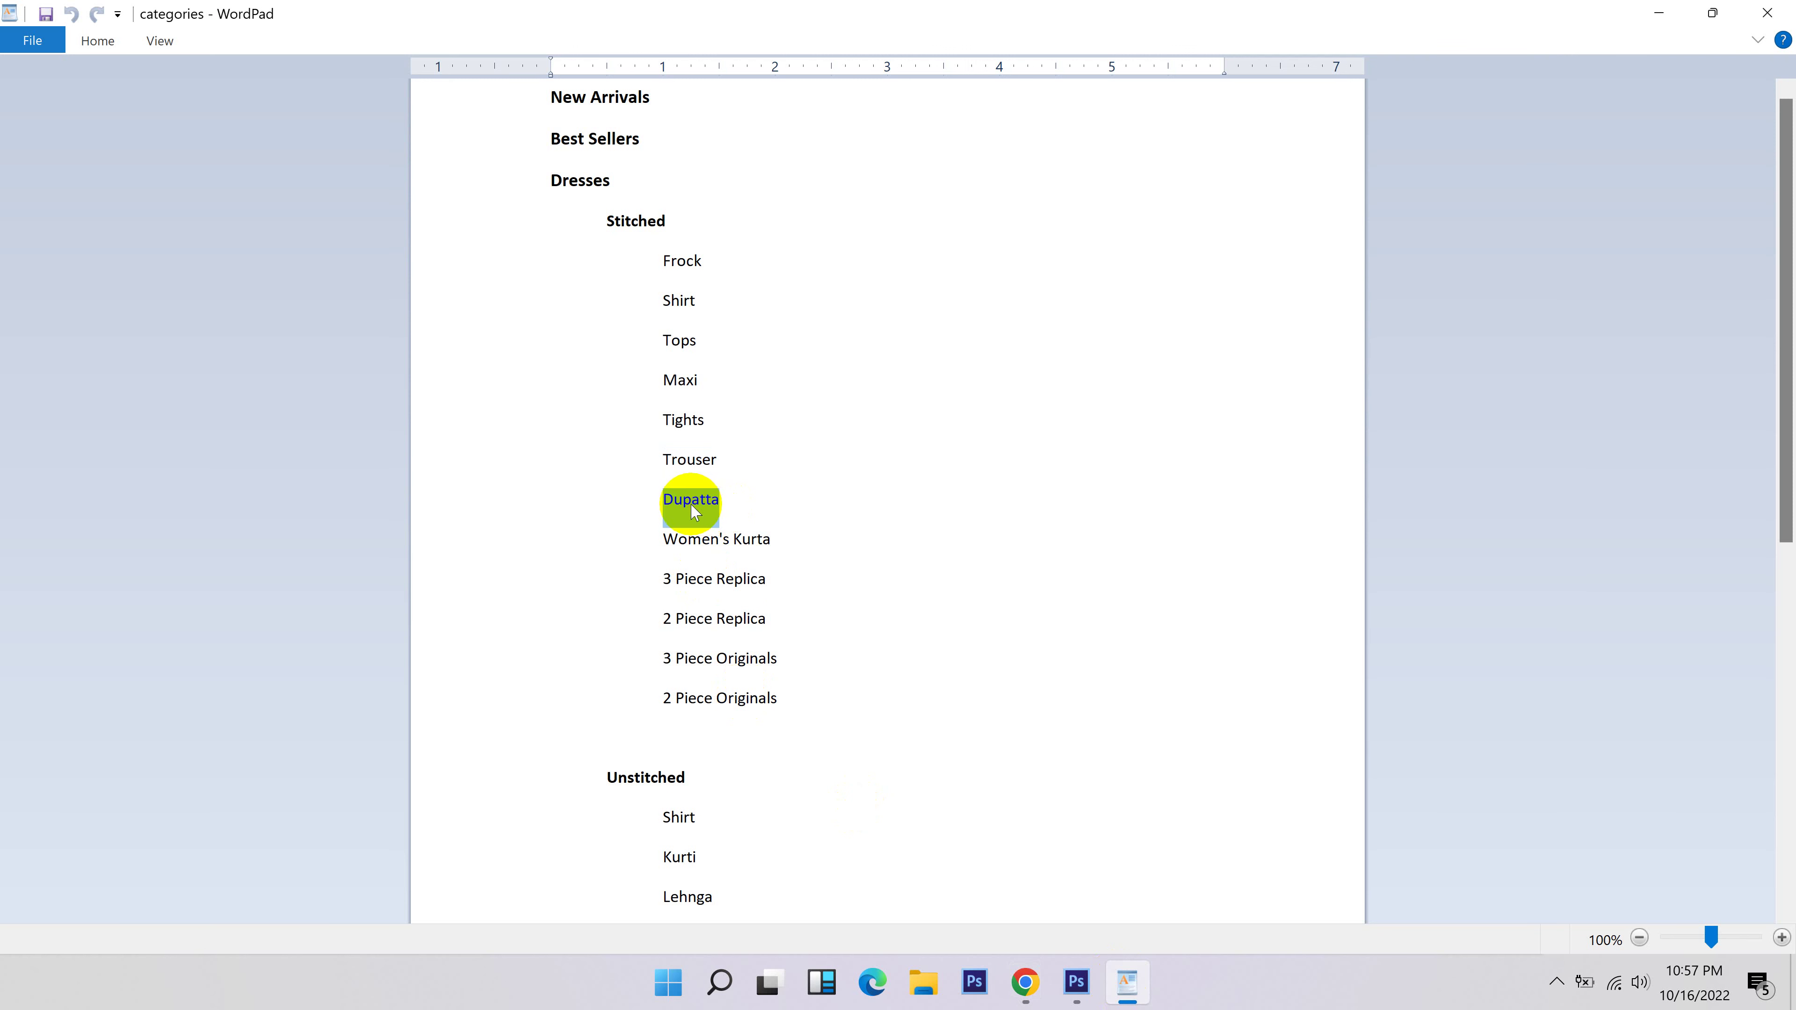
click(1019, 994)
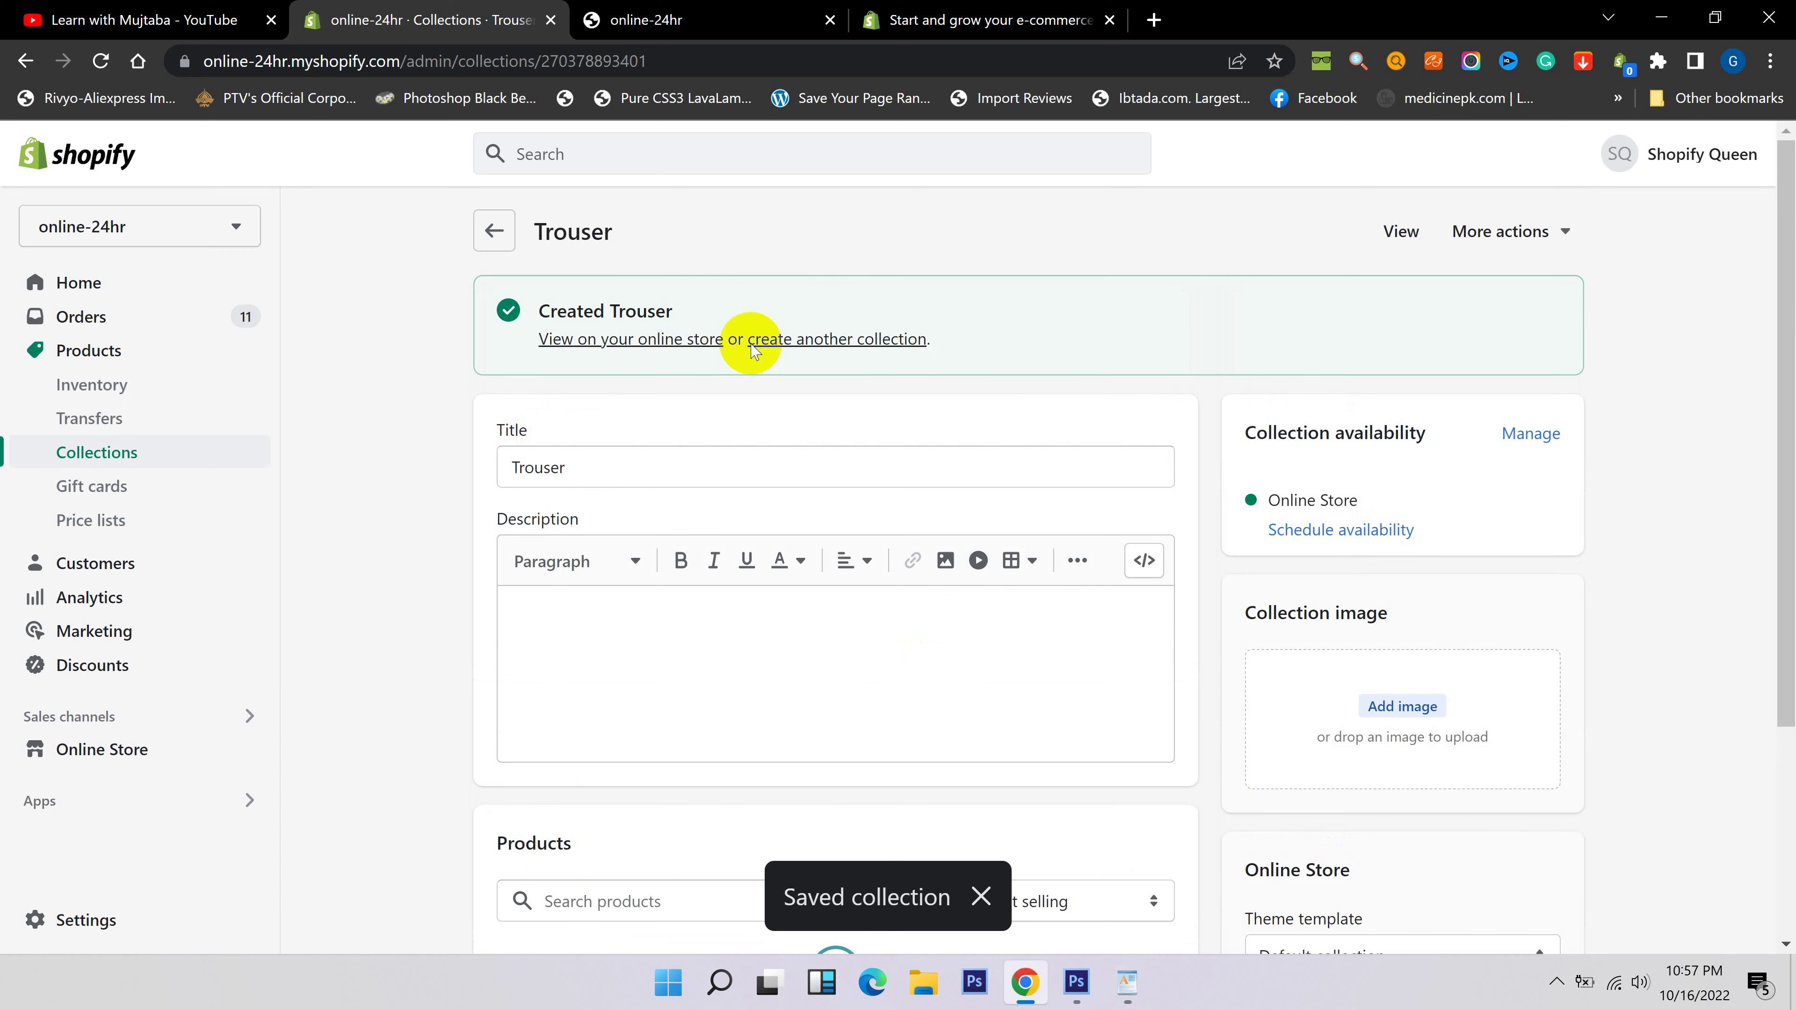
click(821, 341)
click(640, 347)
text(Dupatta)
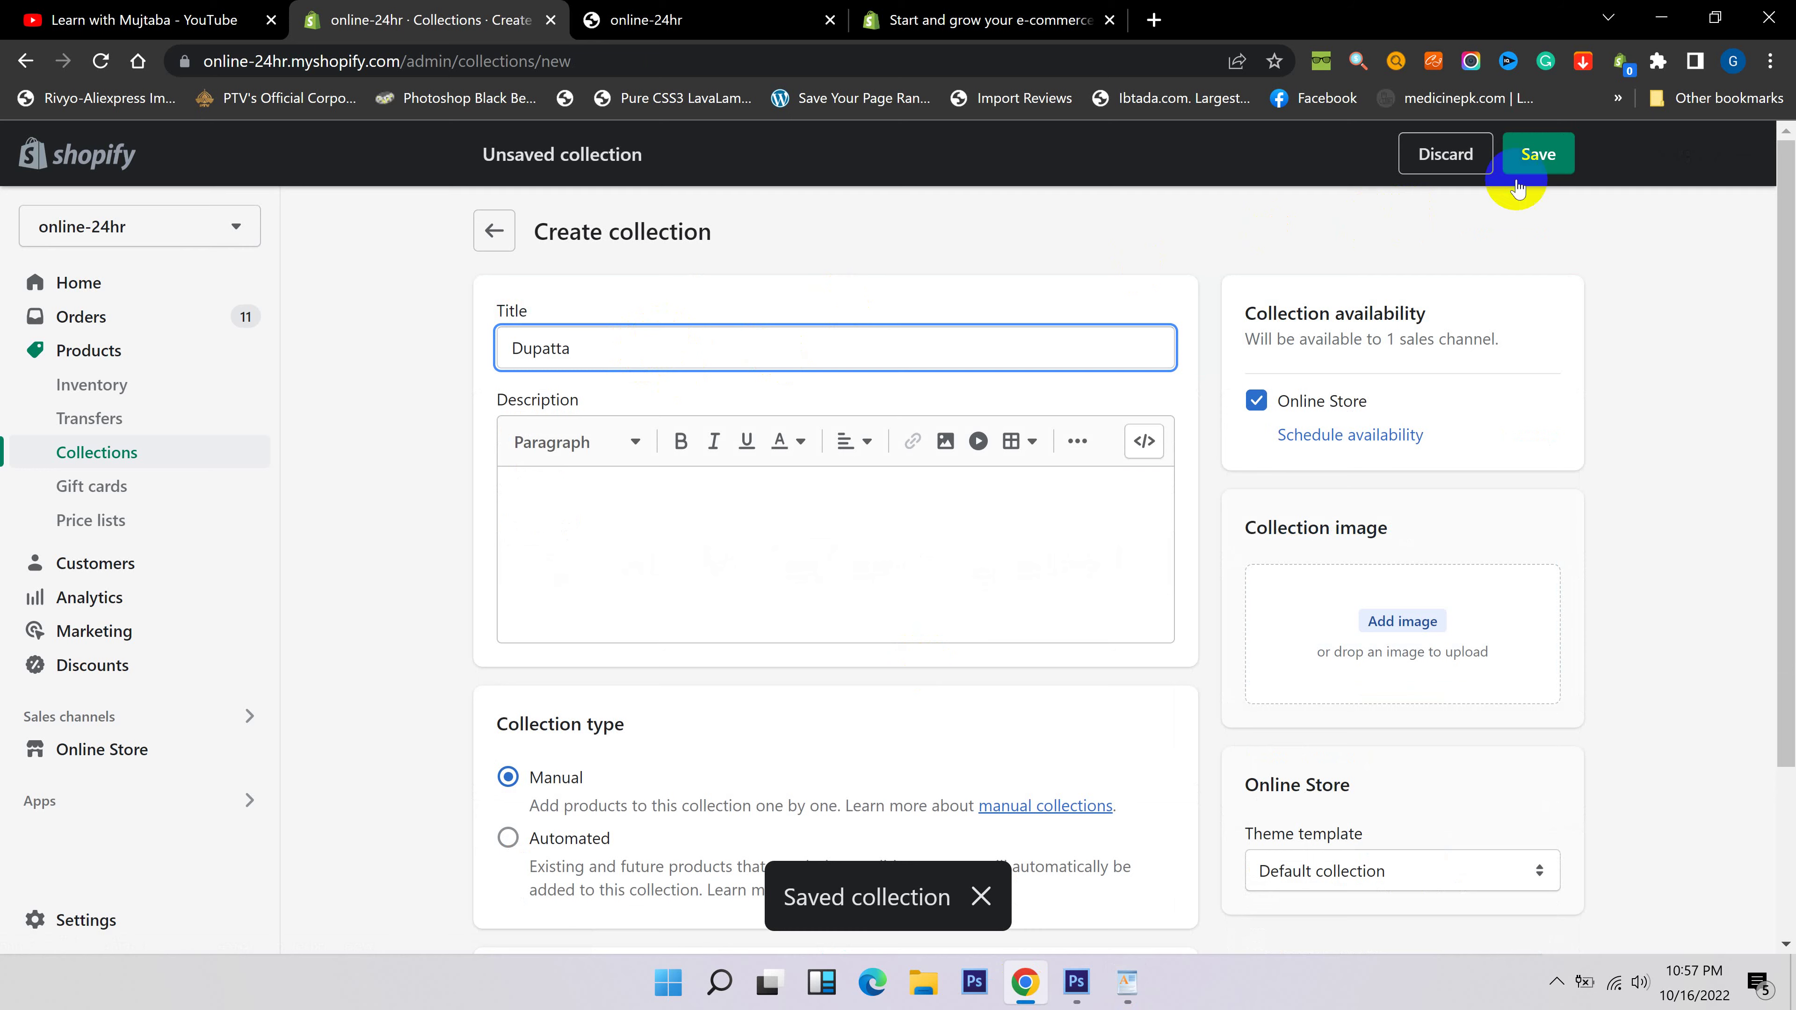
click(1519, 163)
Take the name Women's Kurta from the Stitched list in WordPad and save a new collection with that title in Chrome.
click(1127, 981)
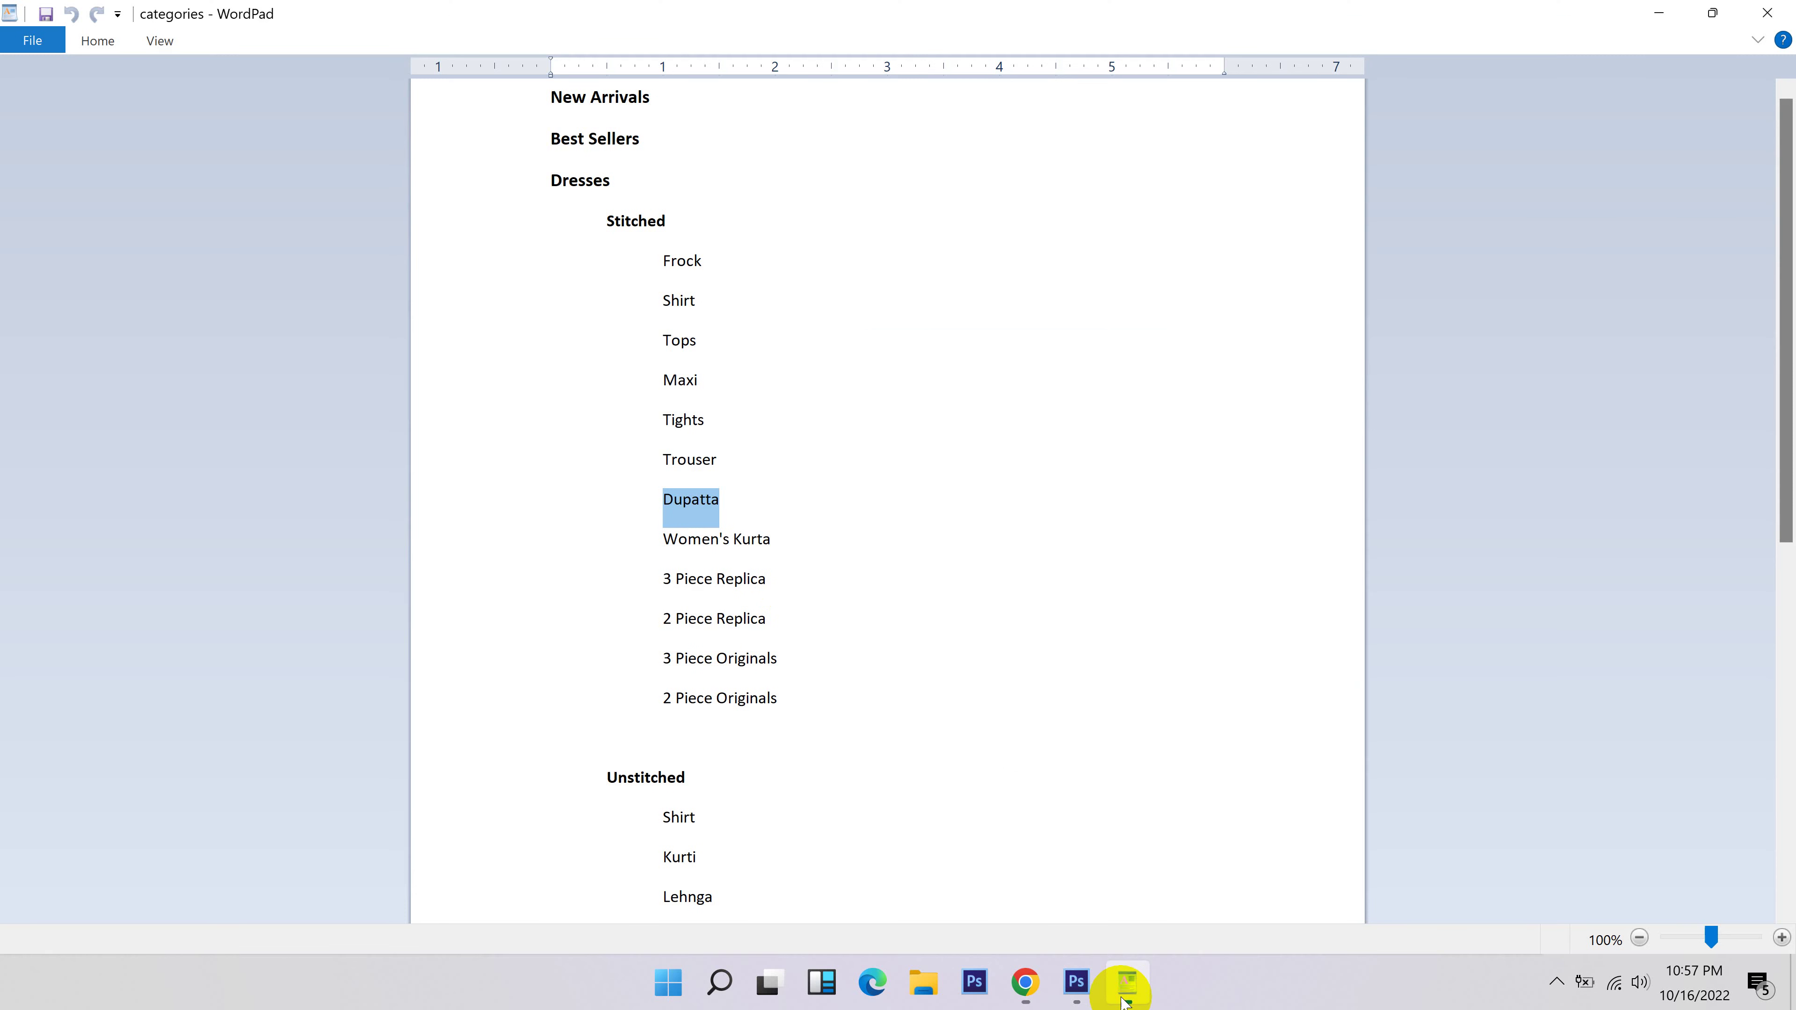
drag(771, 539, 727, 539)
key(ctrl+c)
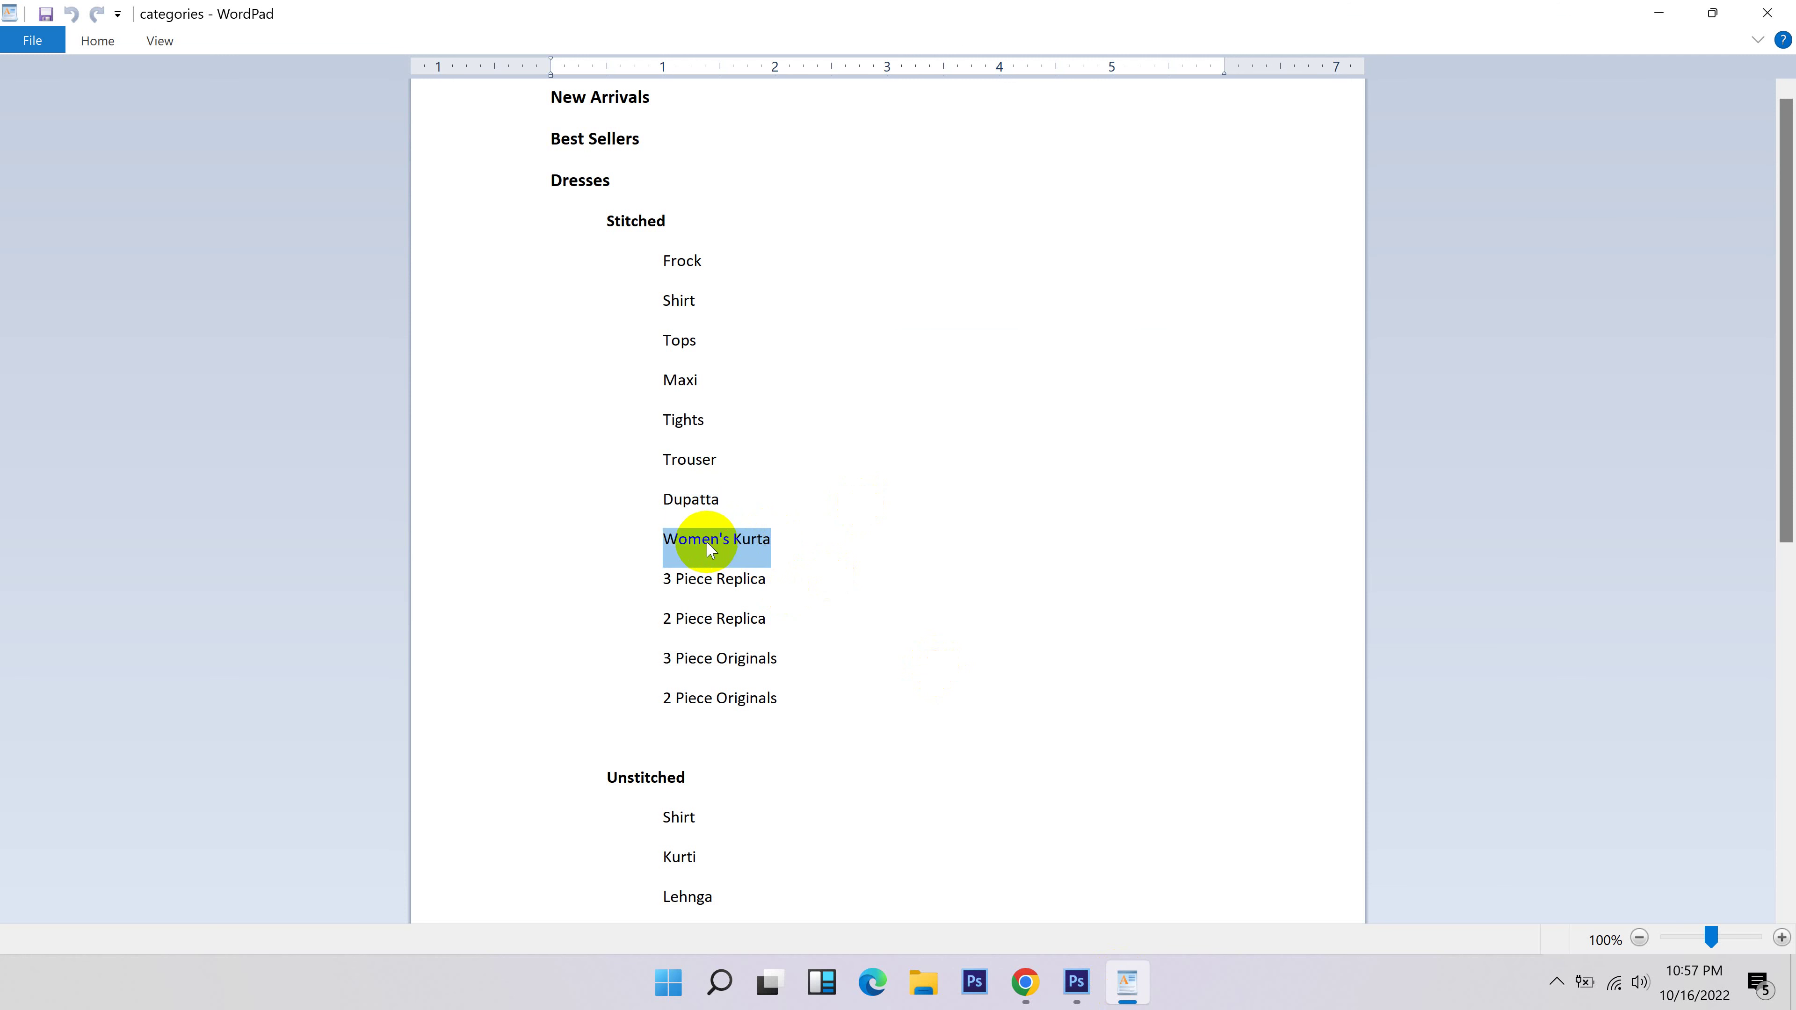
click(1015, 983)
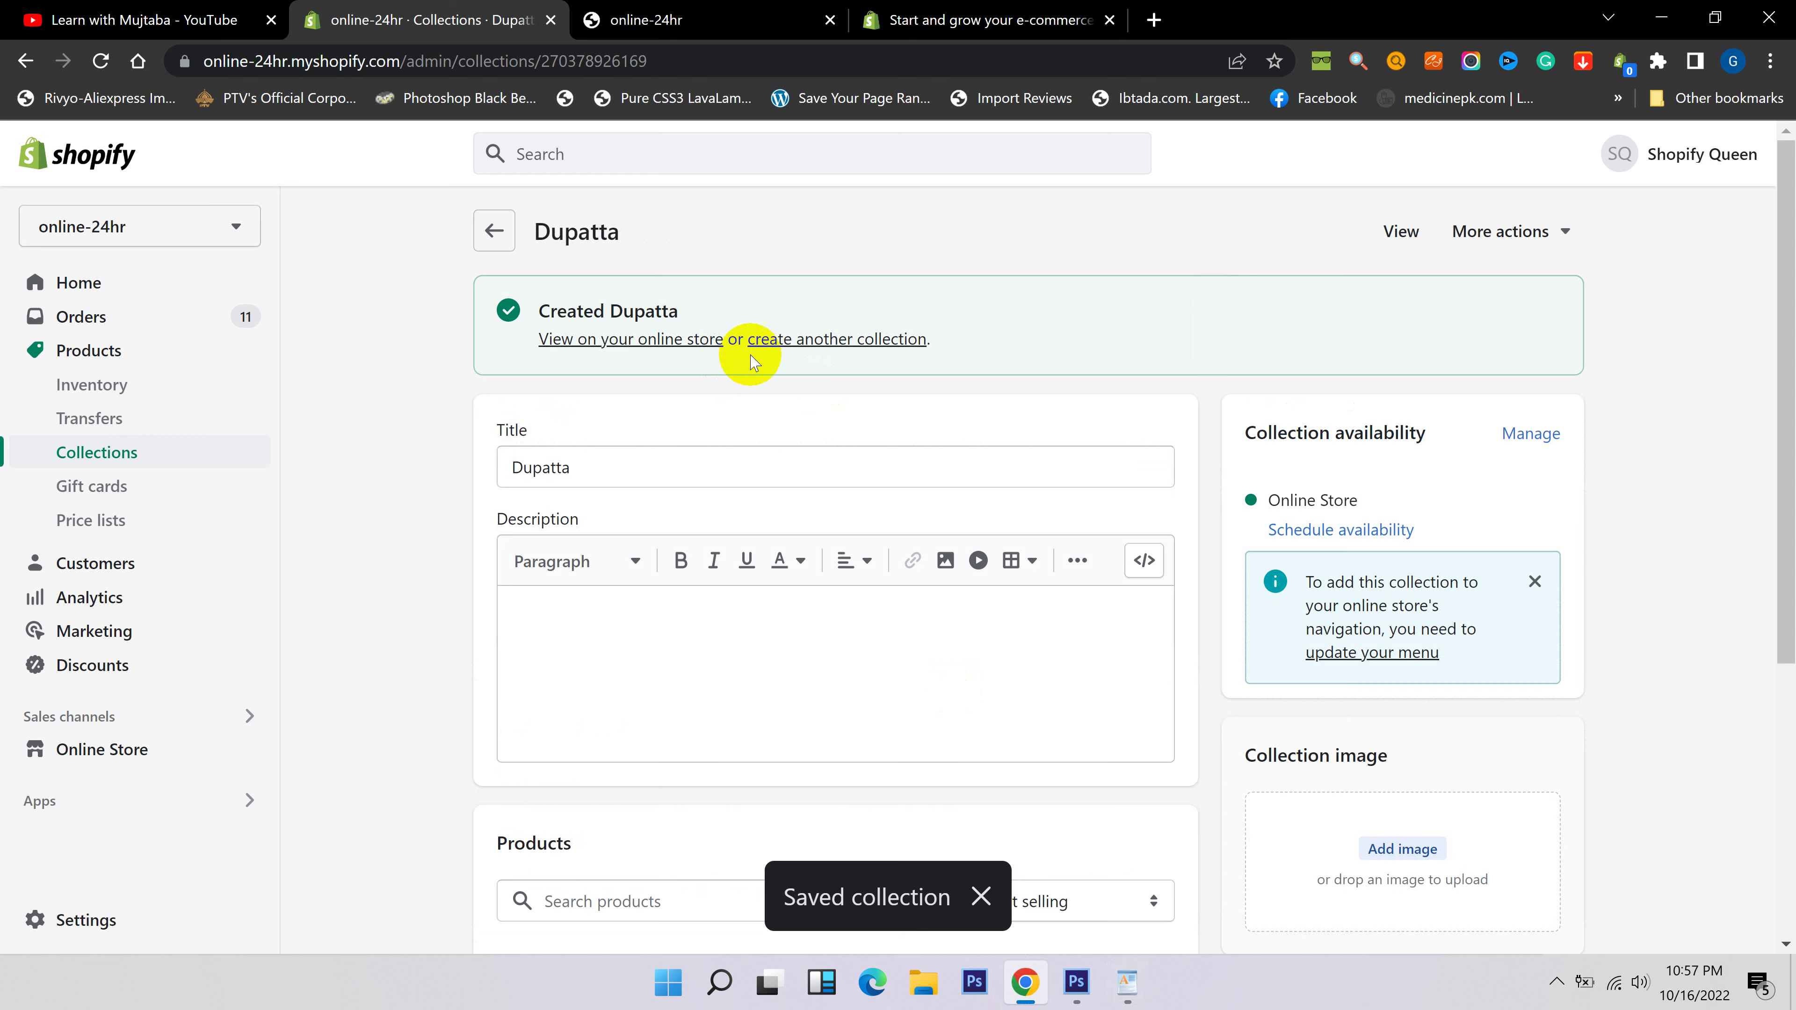
click(774, 343)
click(621, 347)
key(ctrl+v)
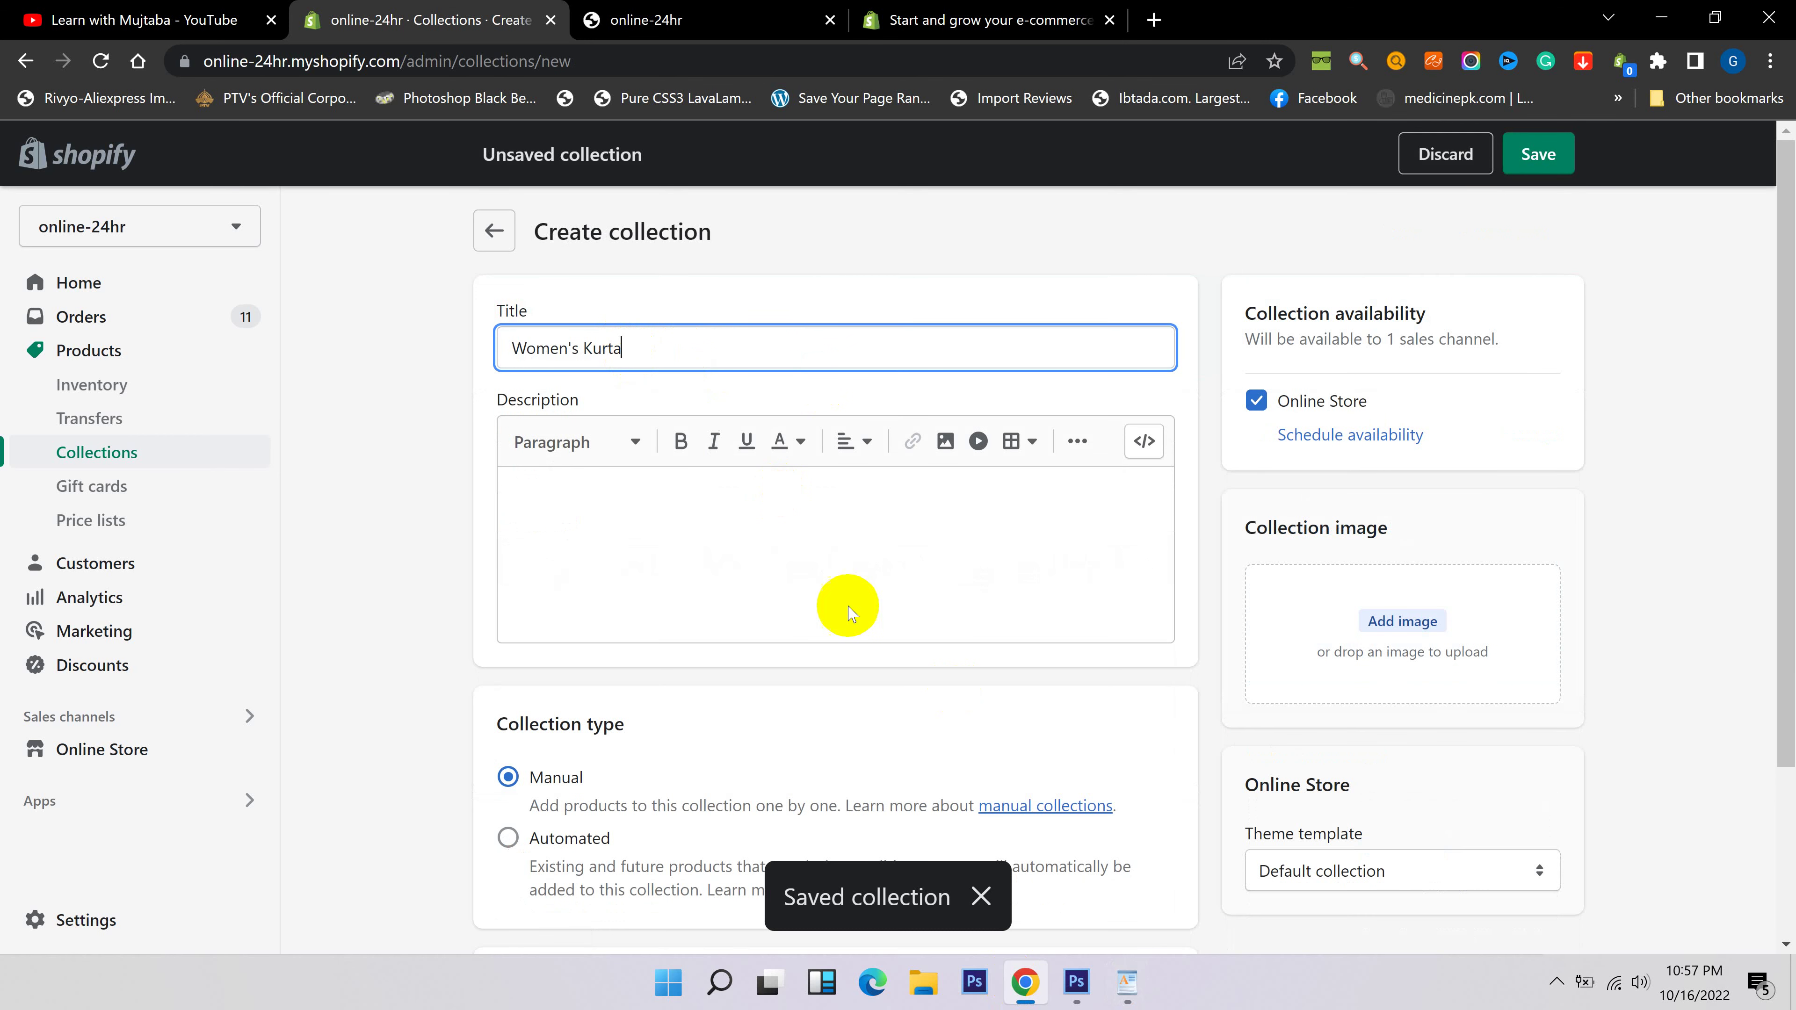
click(1533, 154)
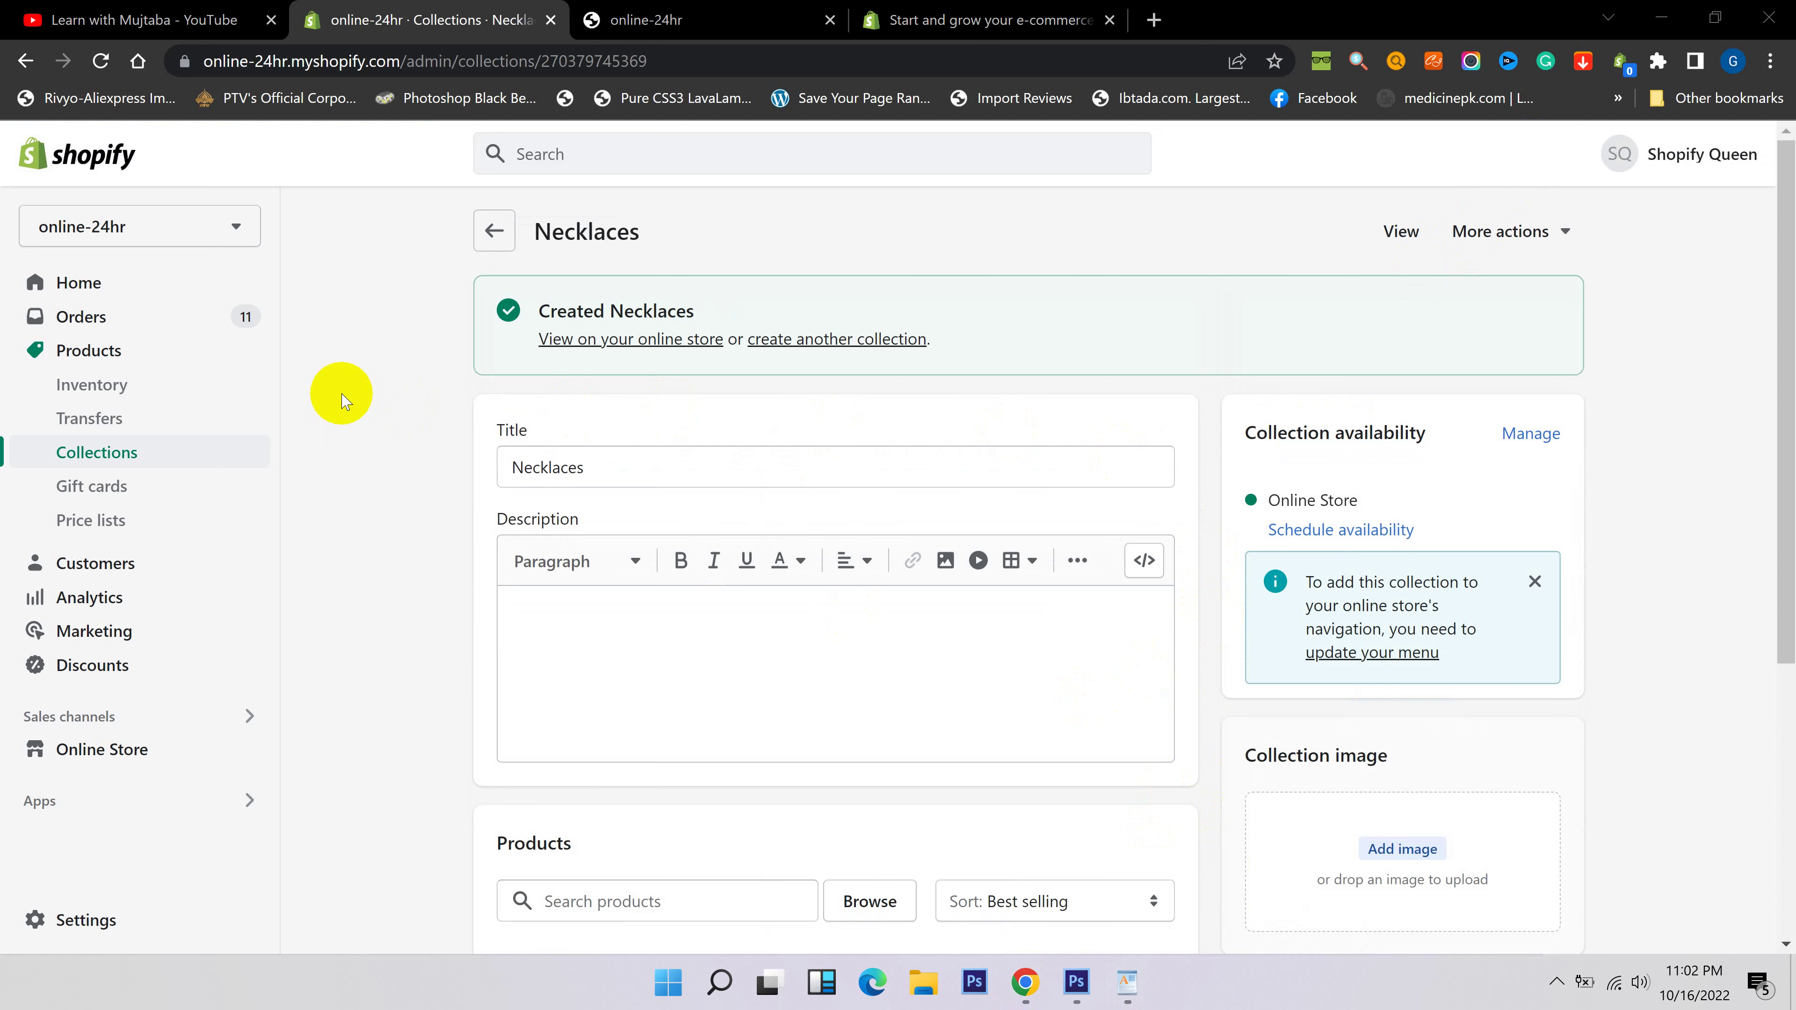
Open the store's full collections list and look through all of its entries.
click(111, 462)
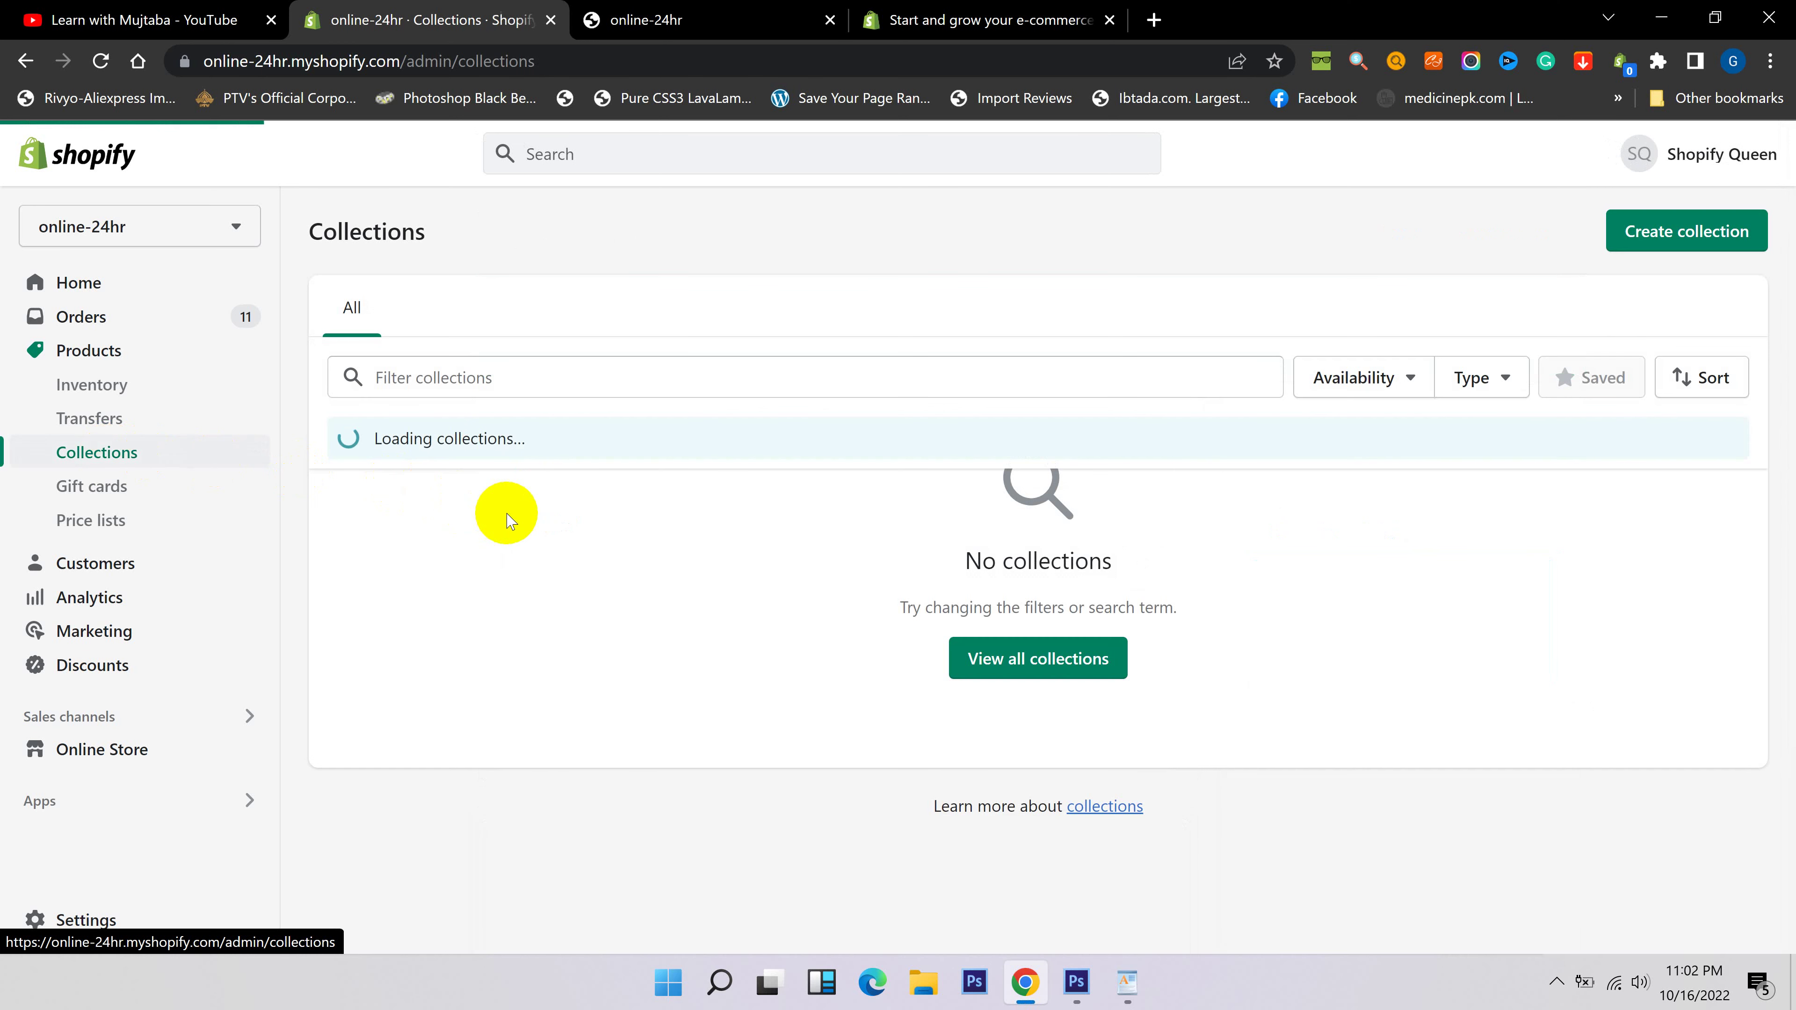
scroll(599, 501, down, 15)
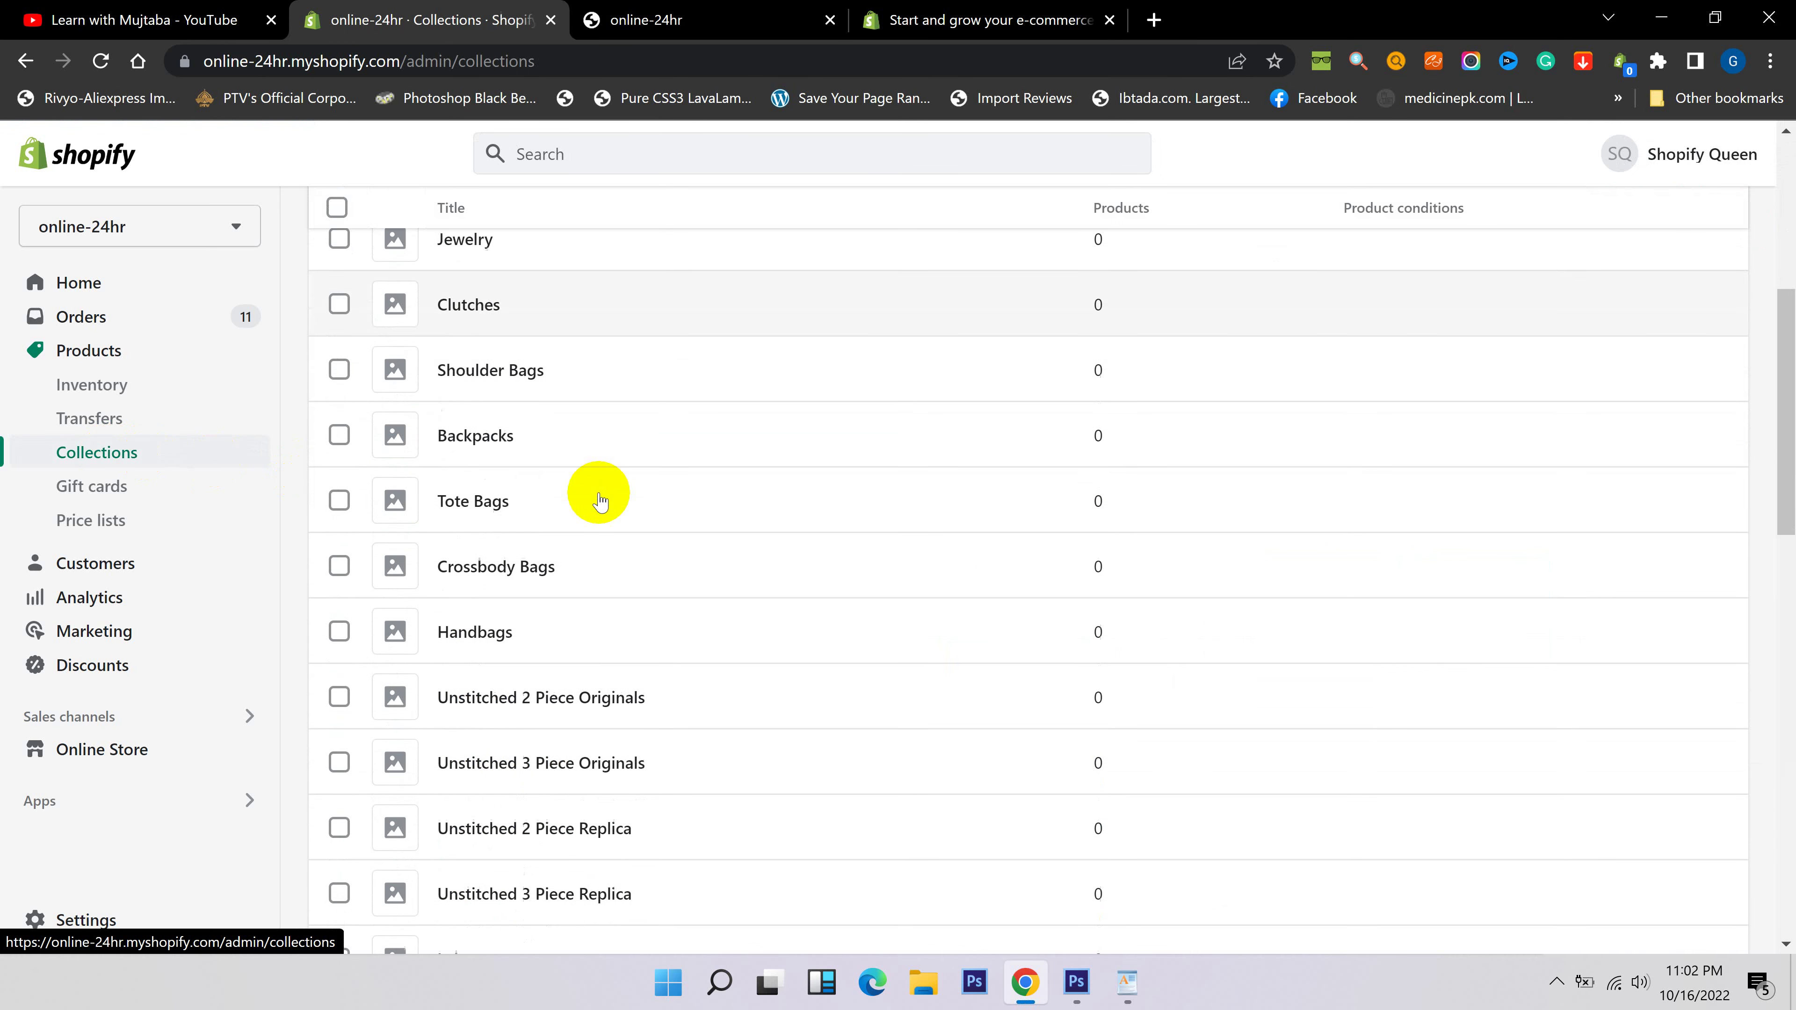
scroll(600, 500, down, 10)
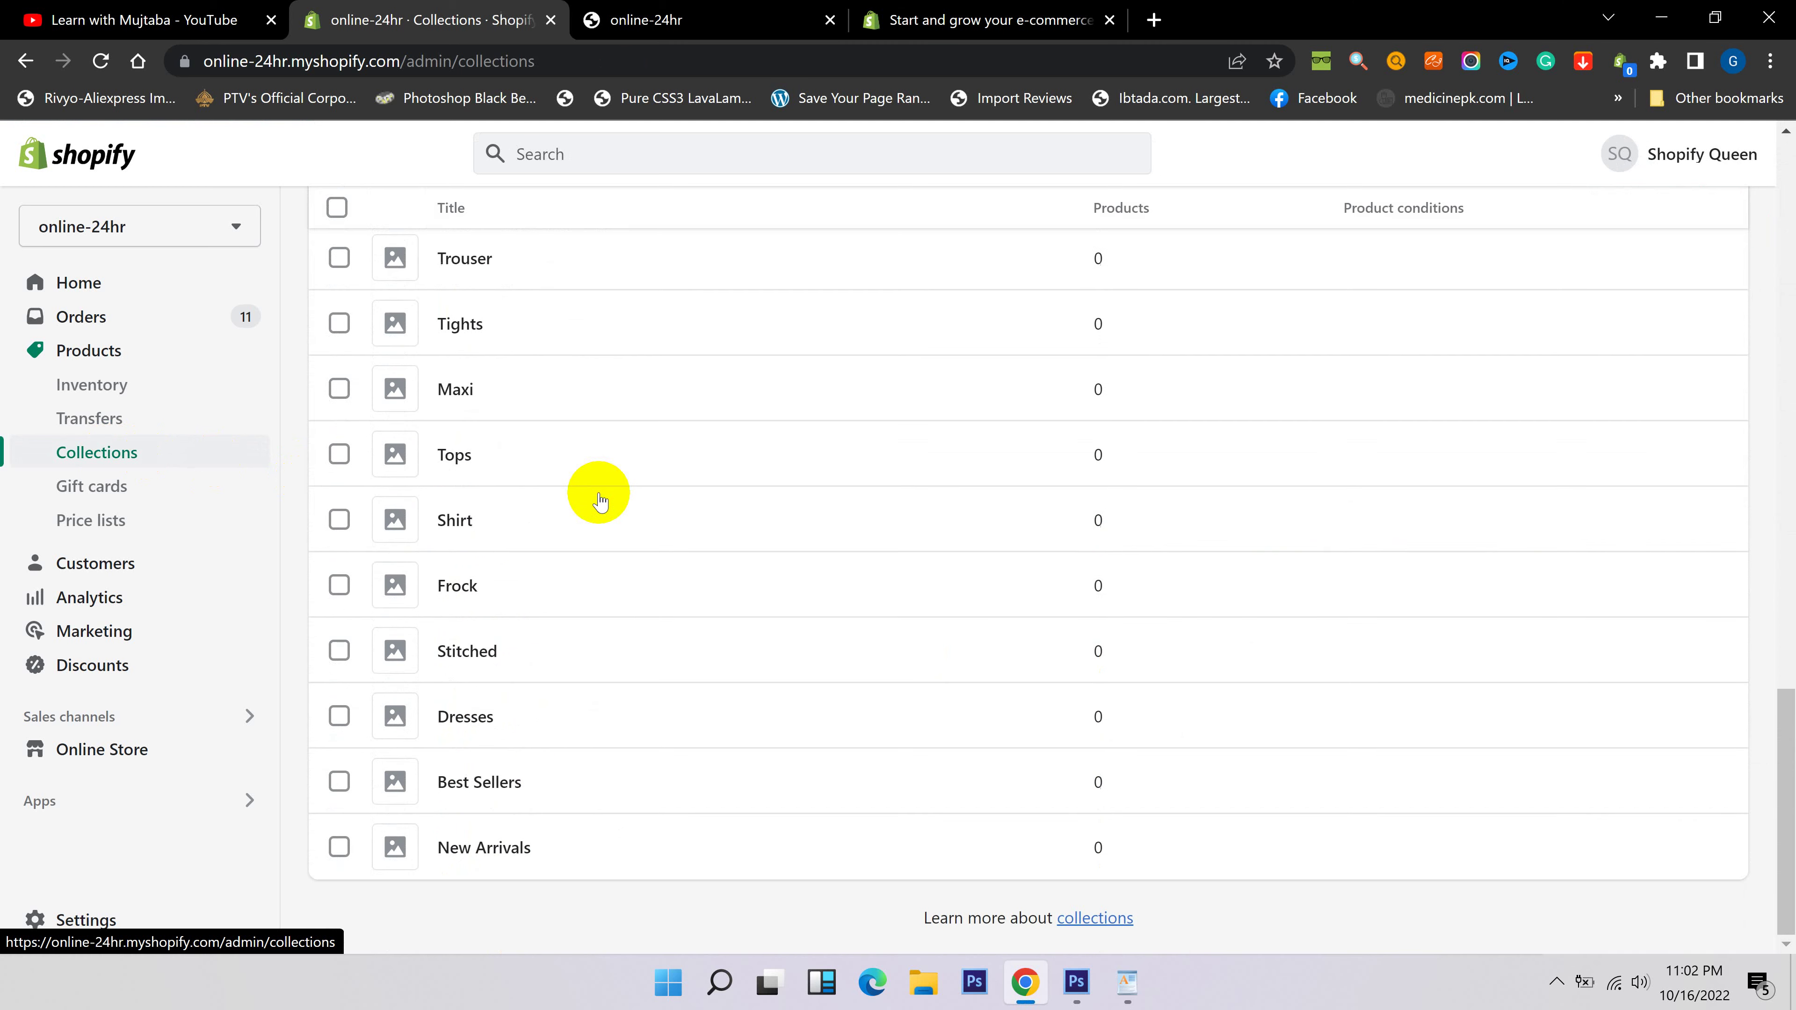
scroll(599, 558, up, 4)
scroll(599, 571, up, 8)
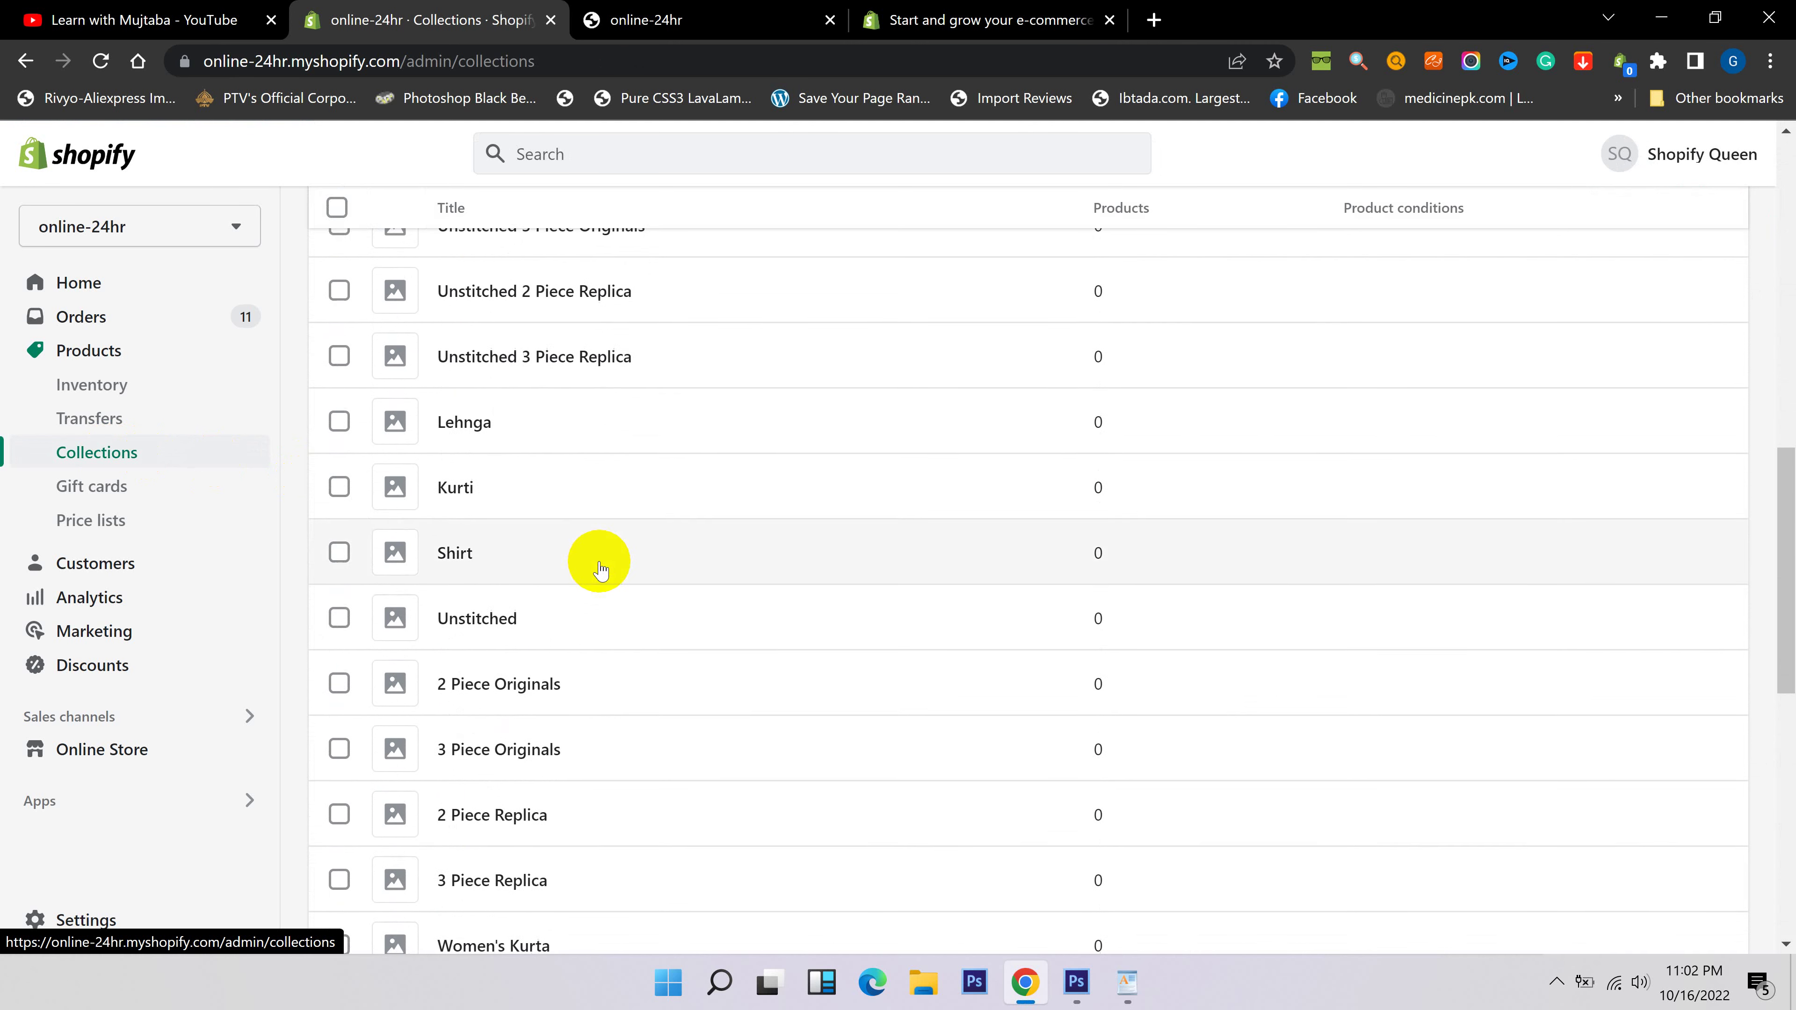
scroll(655, 510, up, 10)
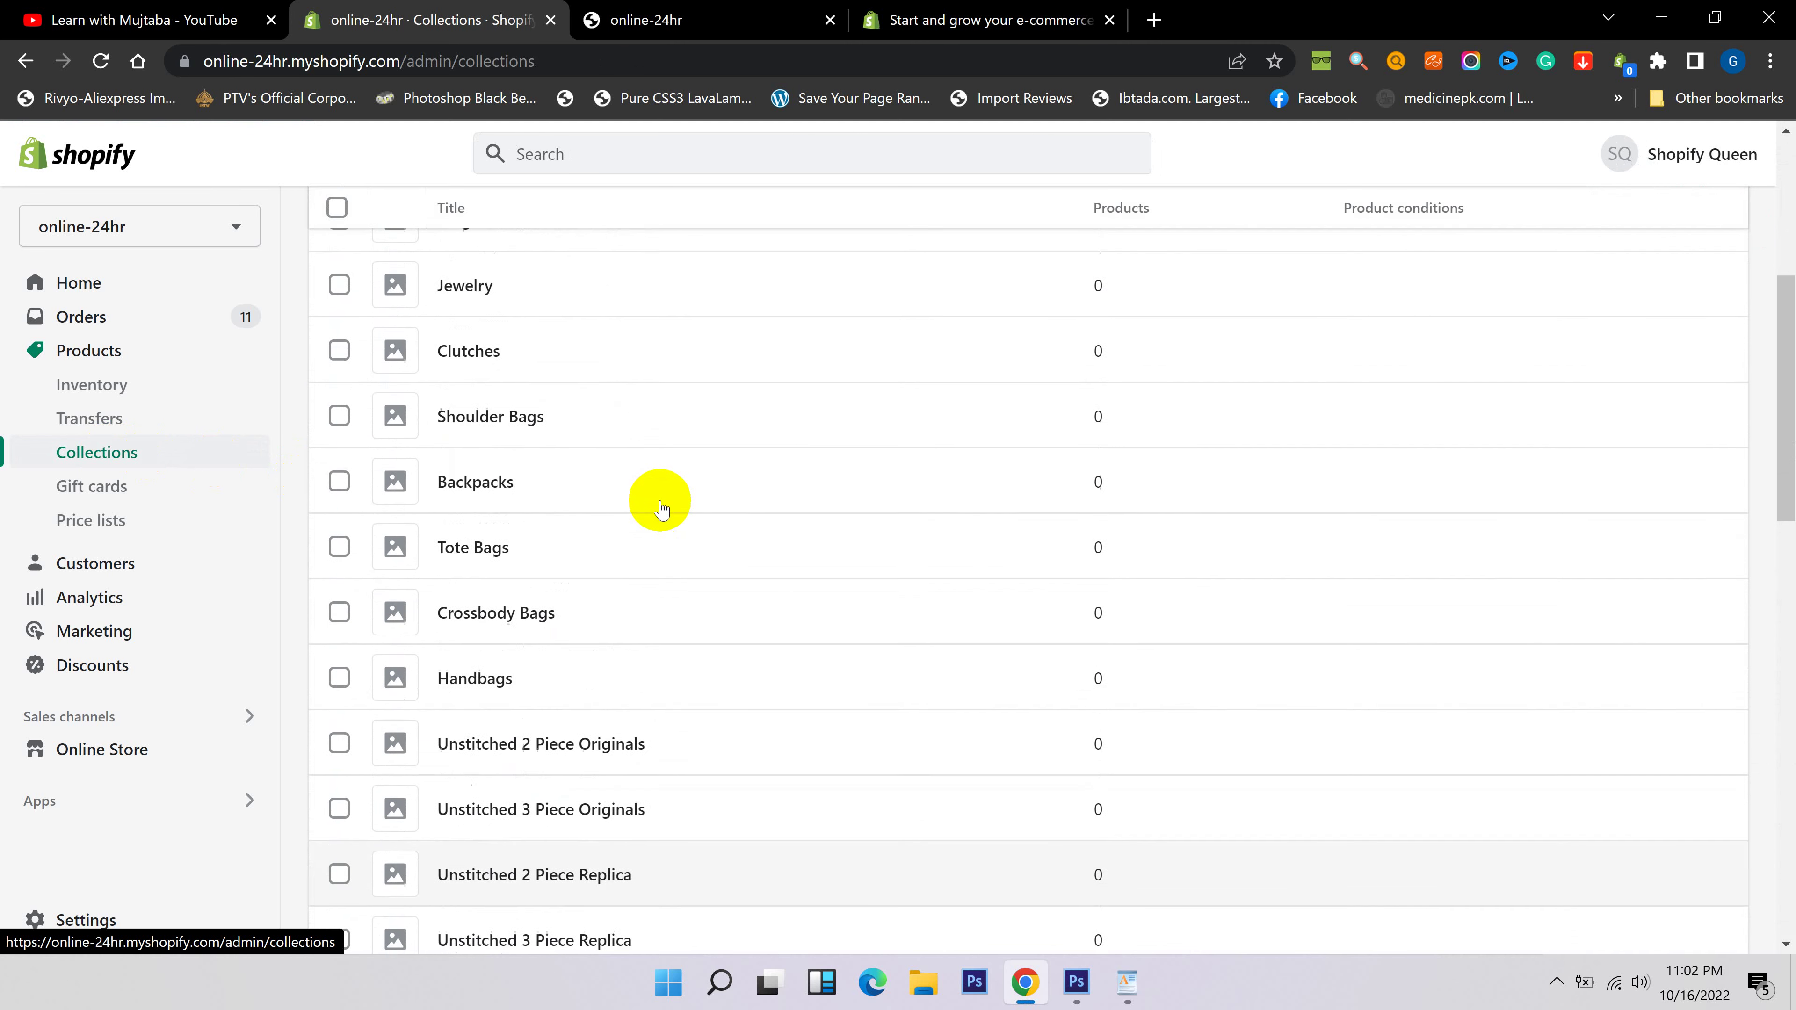
scroll(661, 509, down, 3)
scroll(661, 509, down, 12)
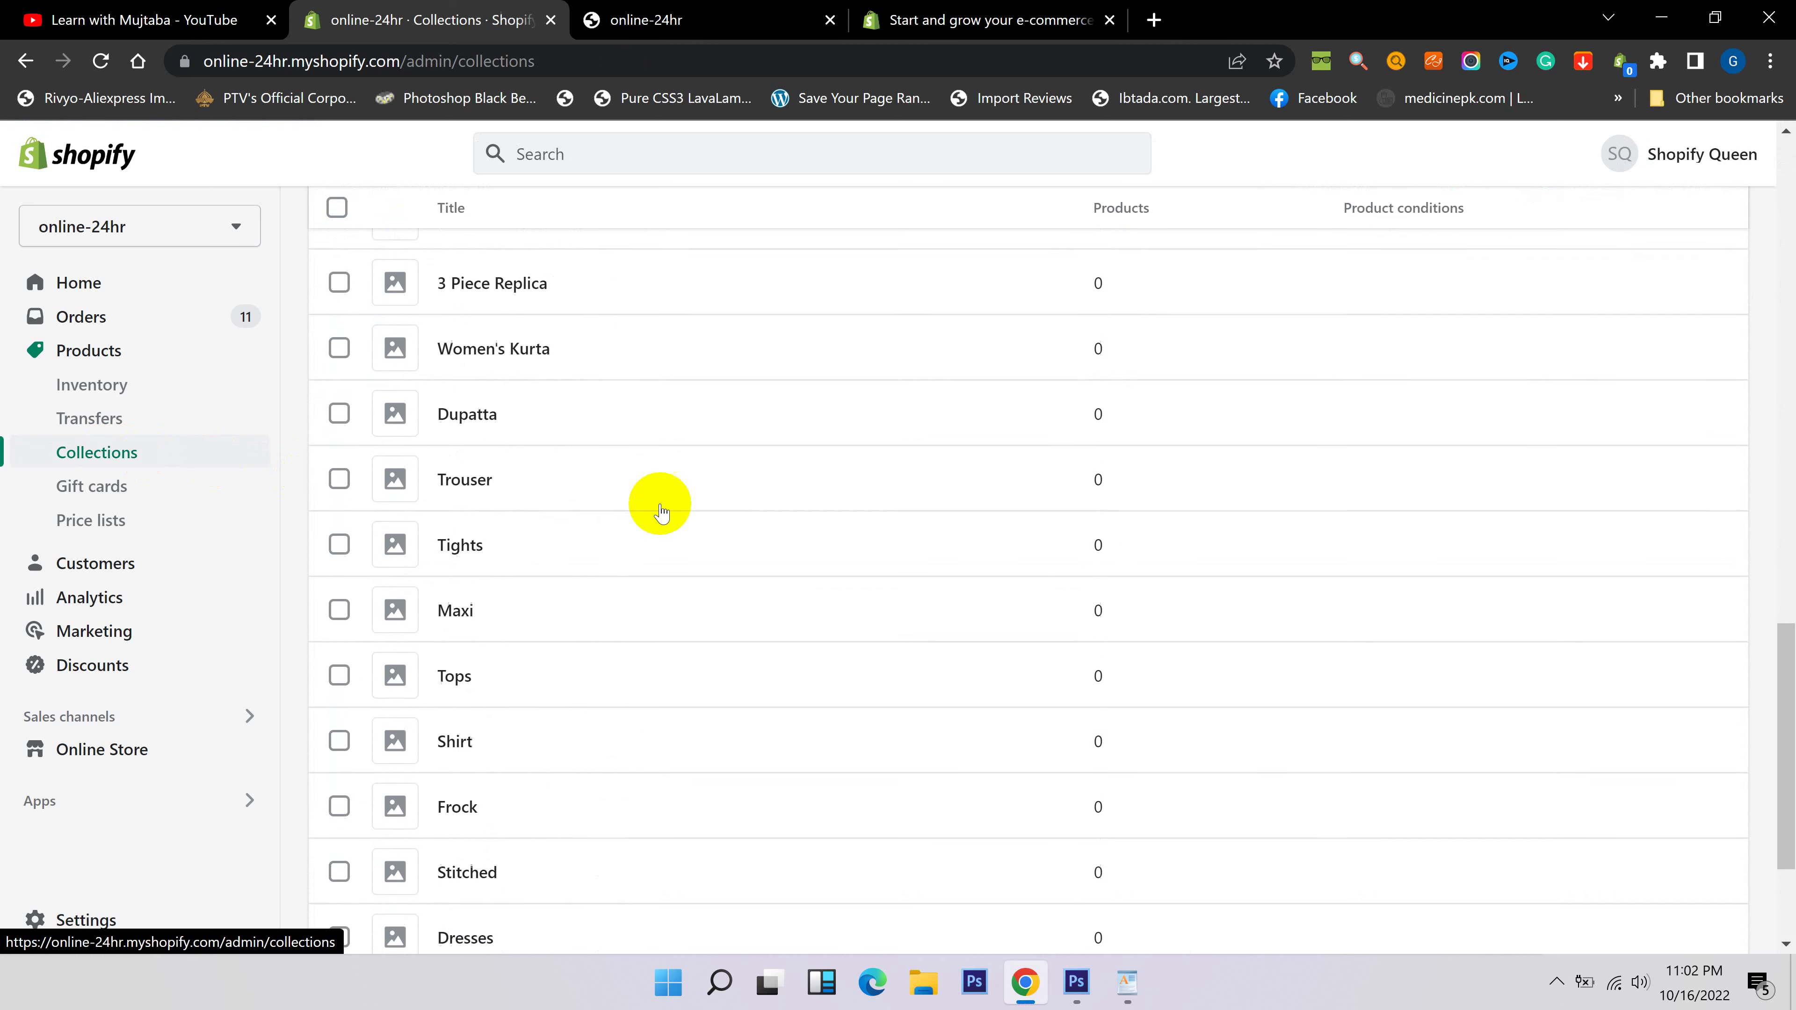
scroll(661, 510, down, 3)
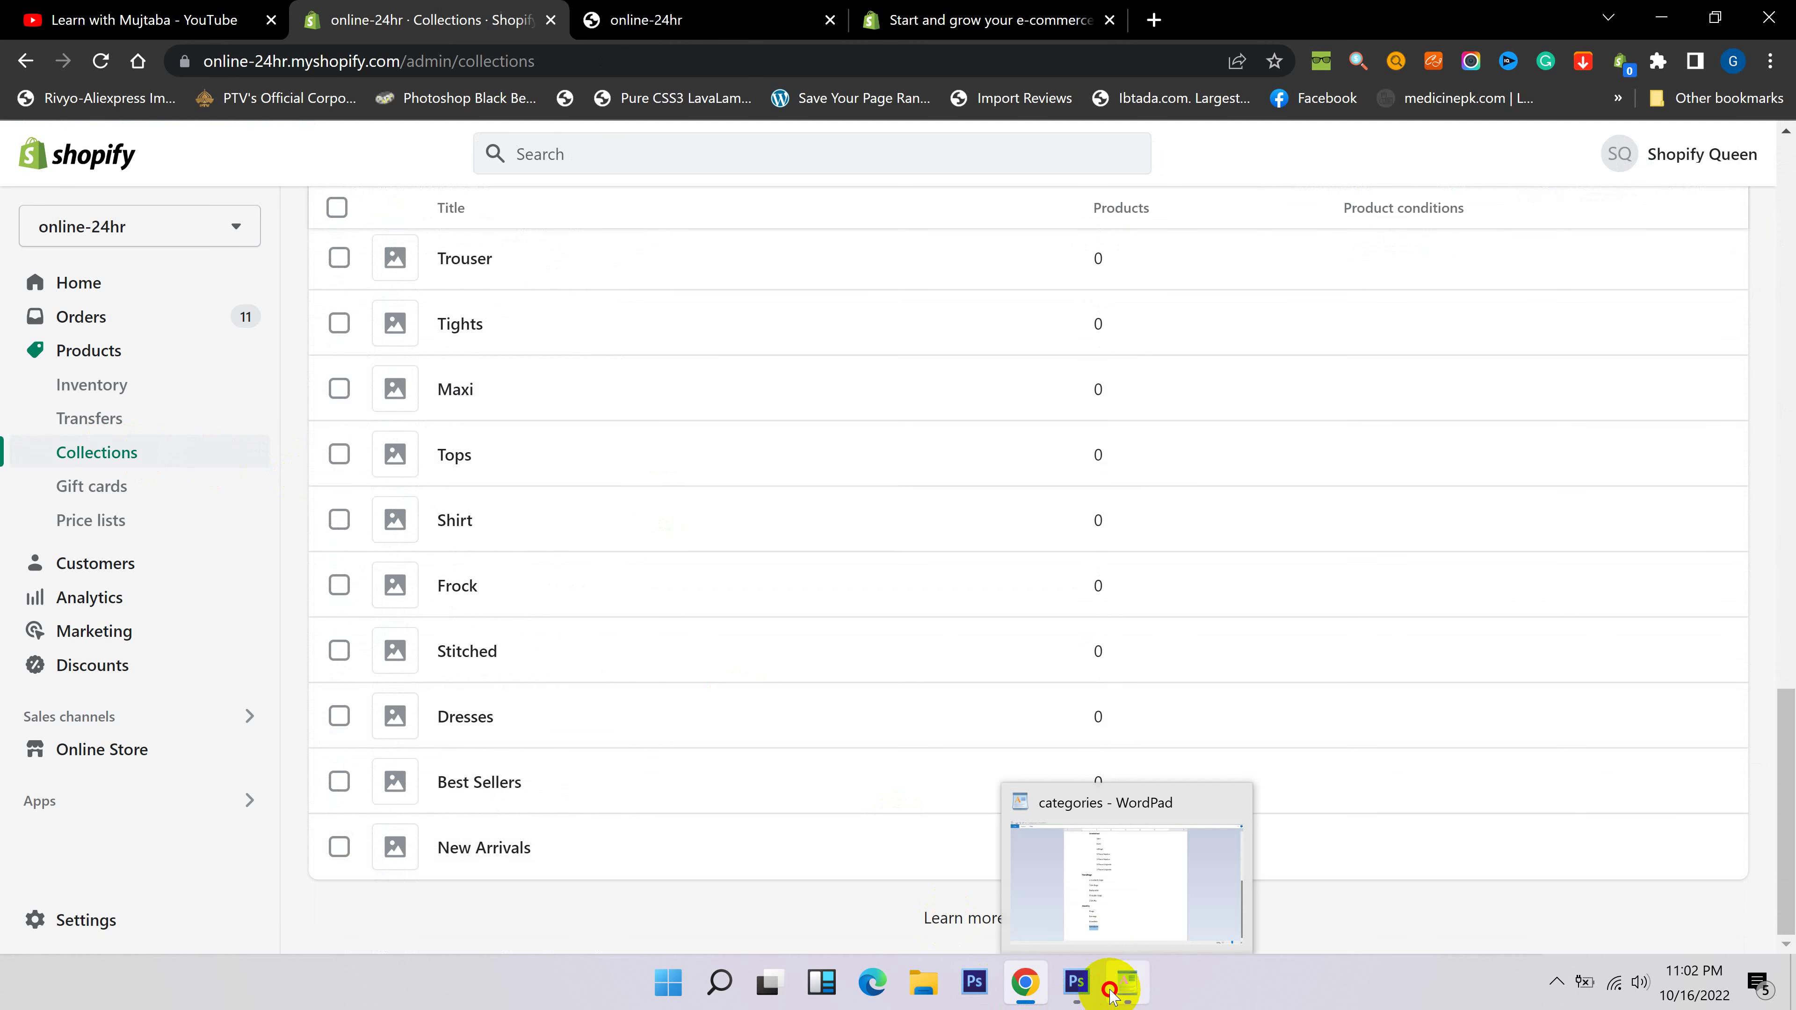
Switch to the categories document in WordPad and review the hierarchy of headings and entries under Dresses, Stitched and Unstitched.
click(1127, 981)
scroll(758, 499, up, 3)
scroll(759, 498, up, 5)
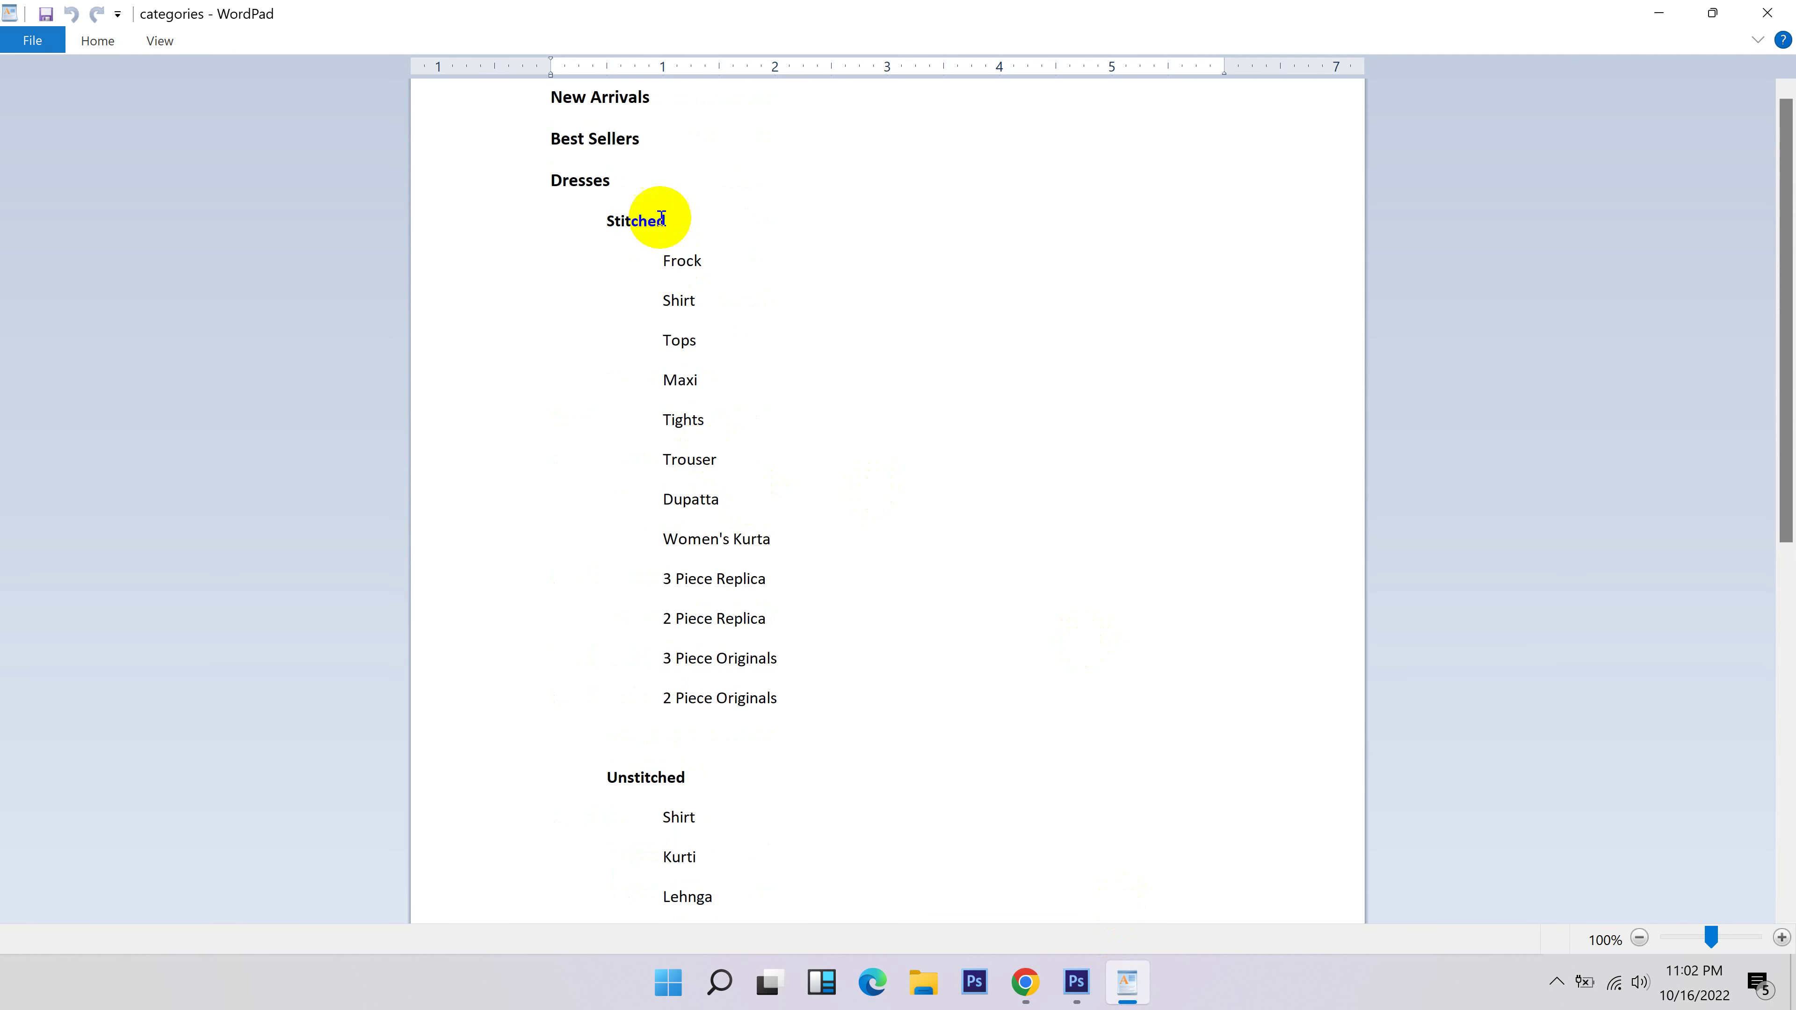
drag(615, 97, 568, 190)
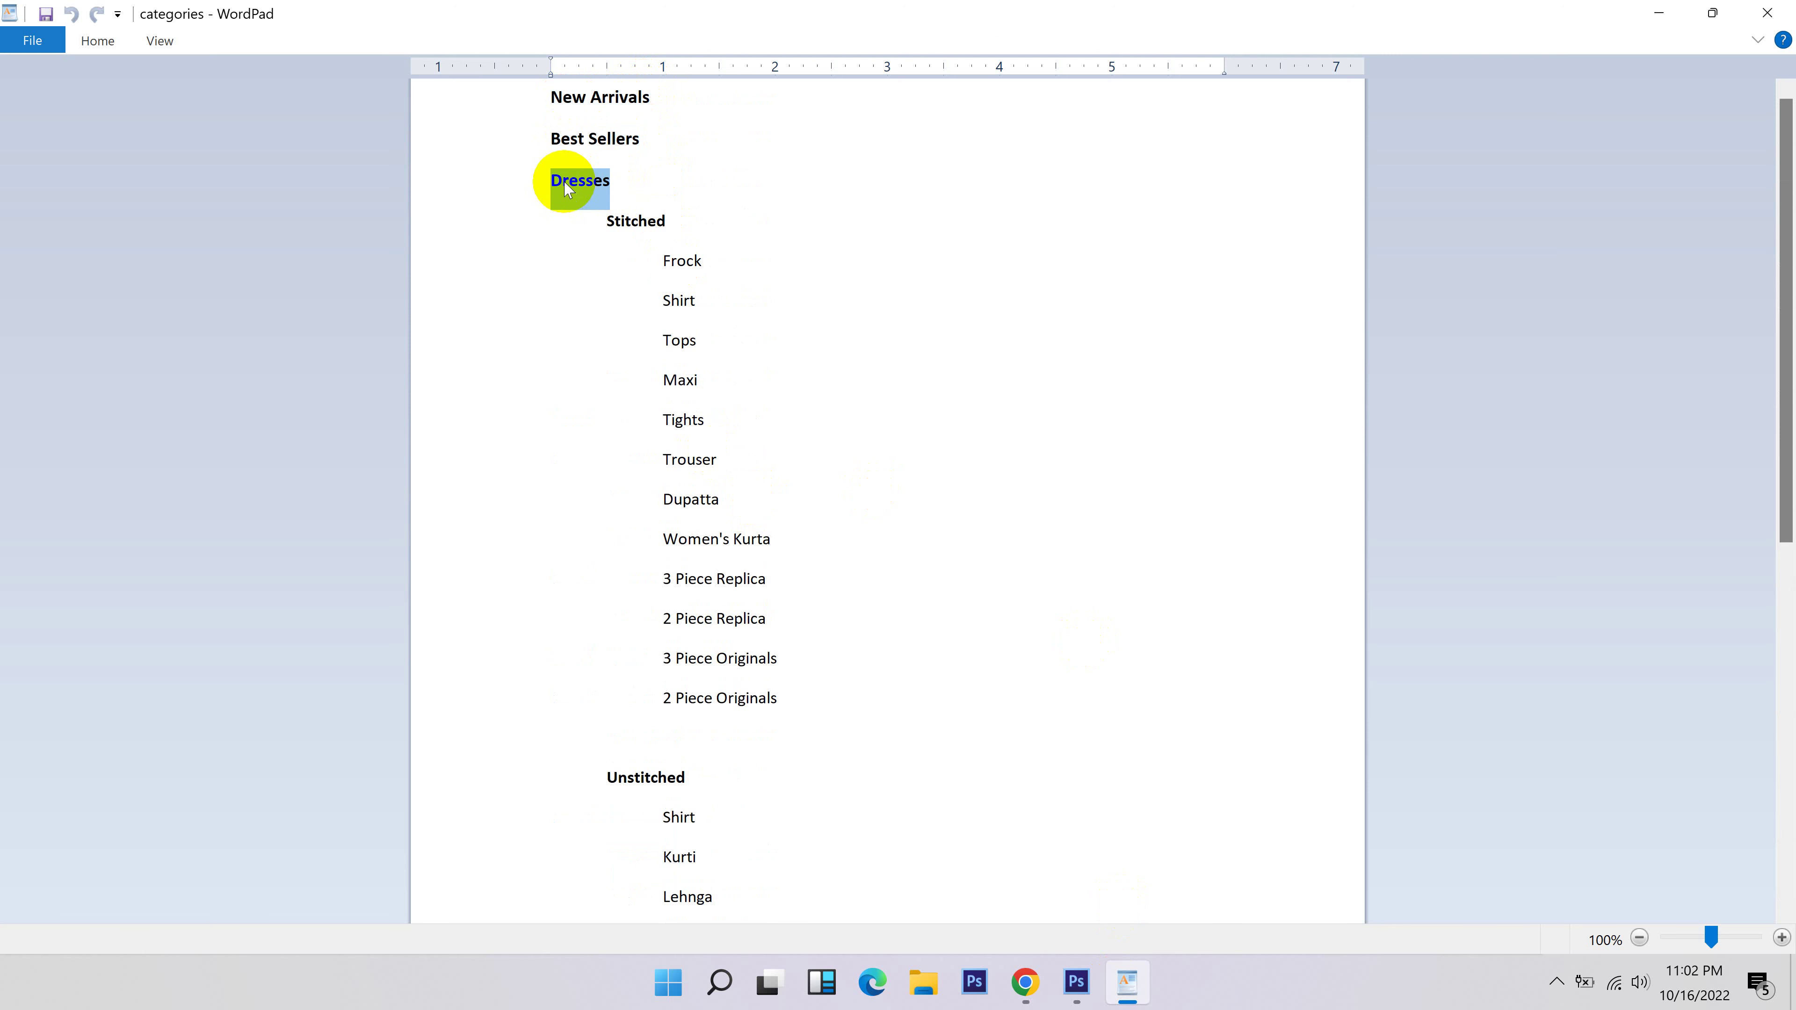
drag(673, 220, 627, 217)
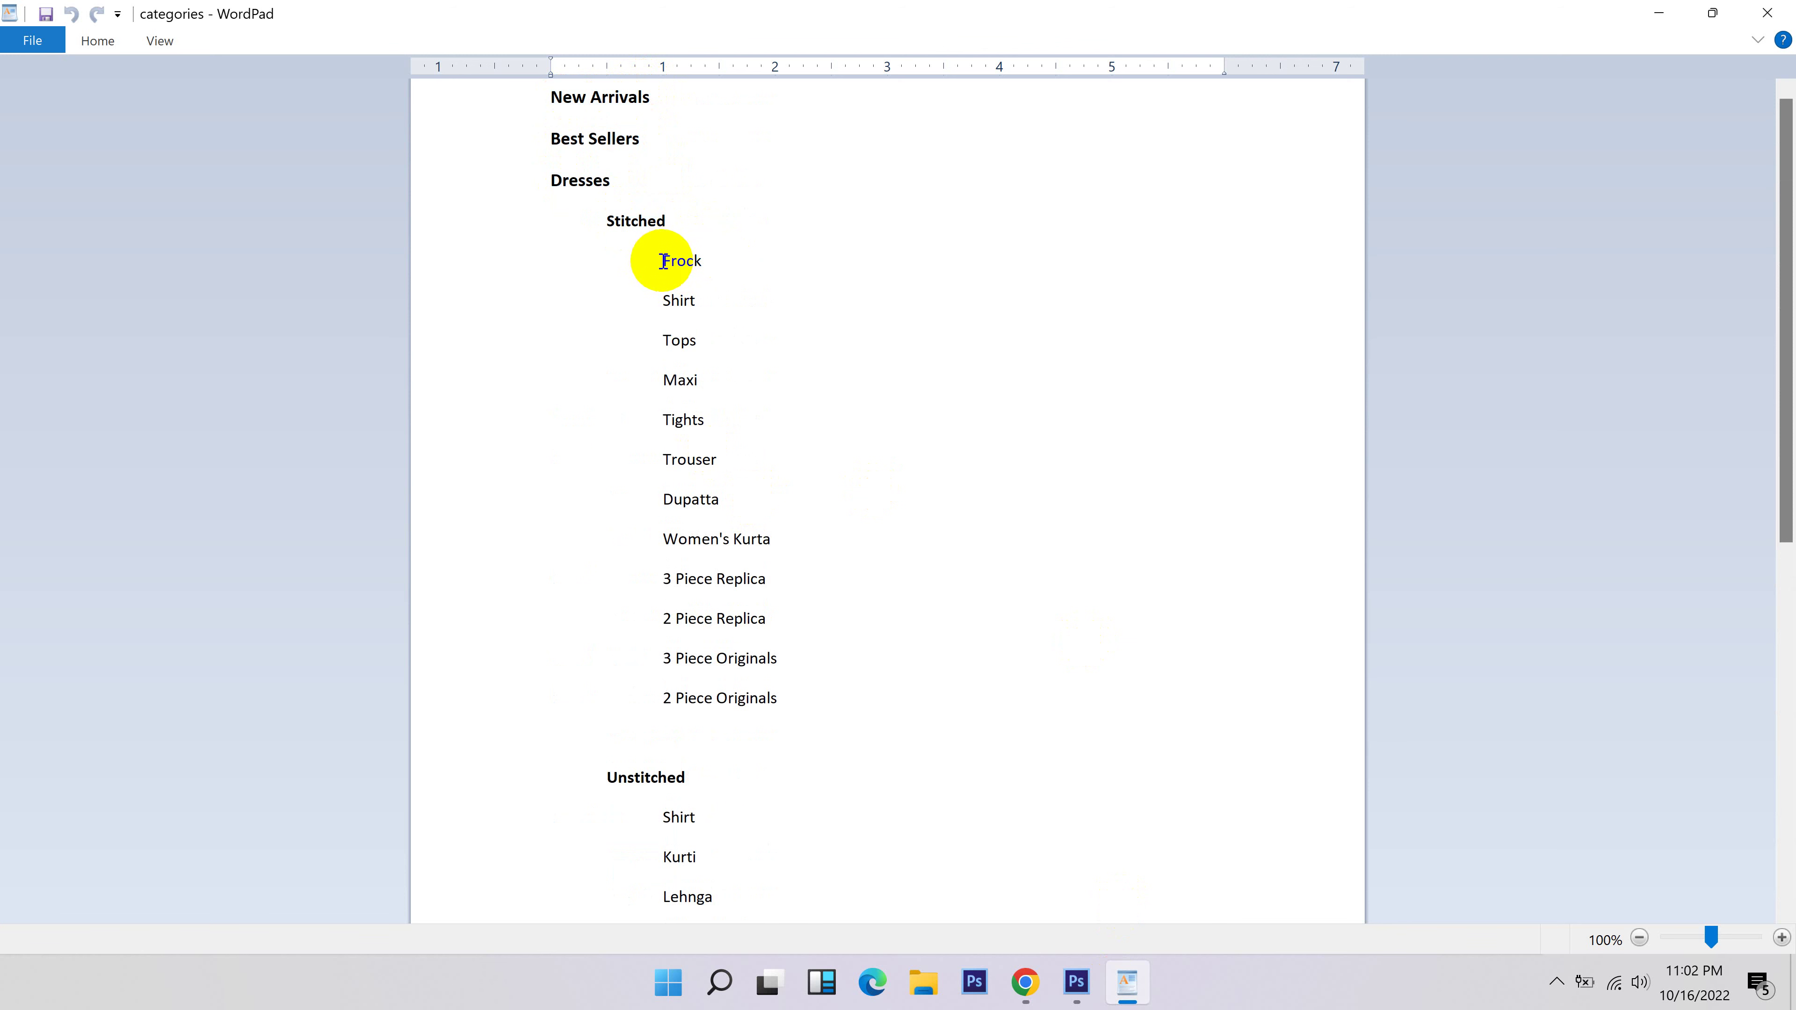
drag(699, 273, 846, 536)
scroll(846, 535, down, 5)
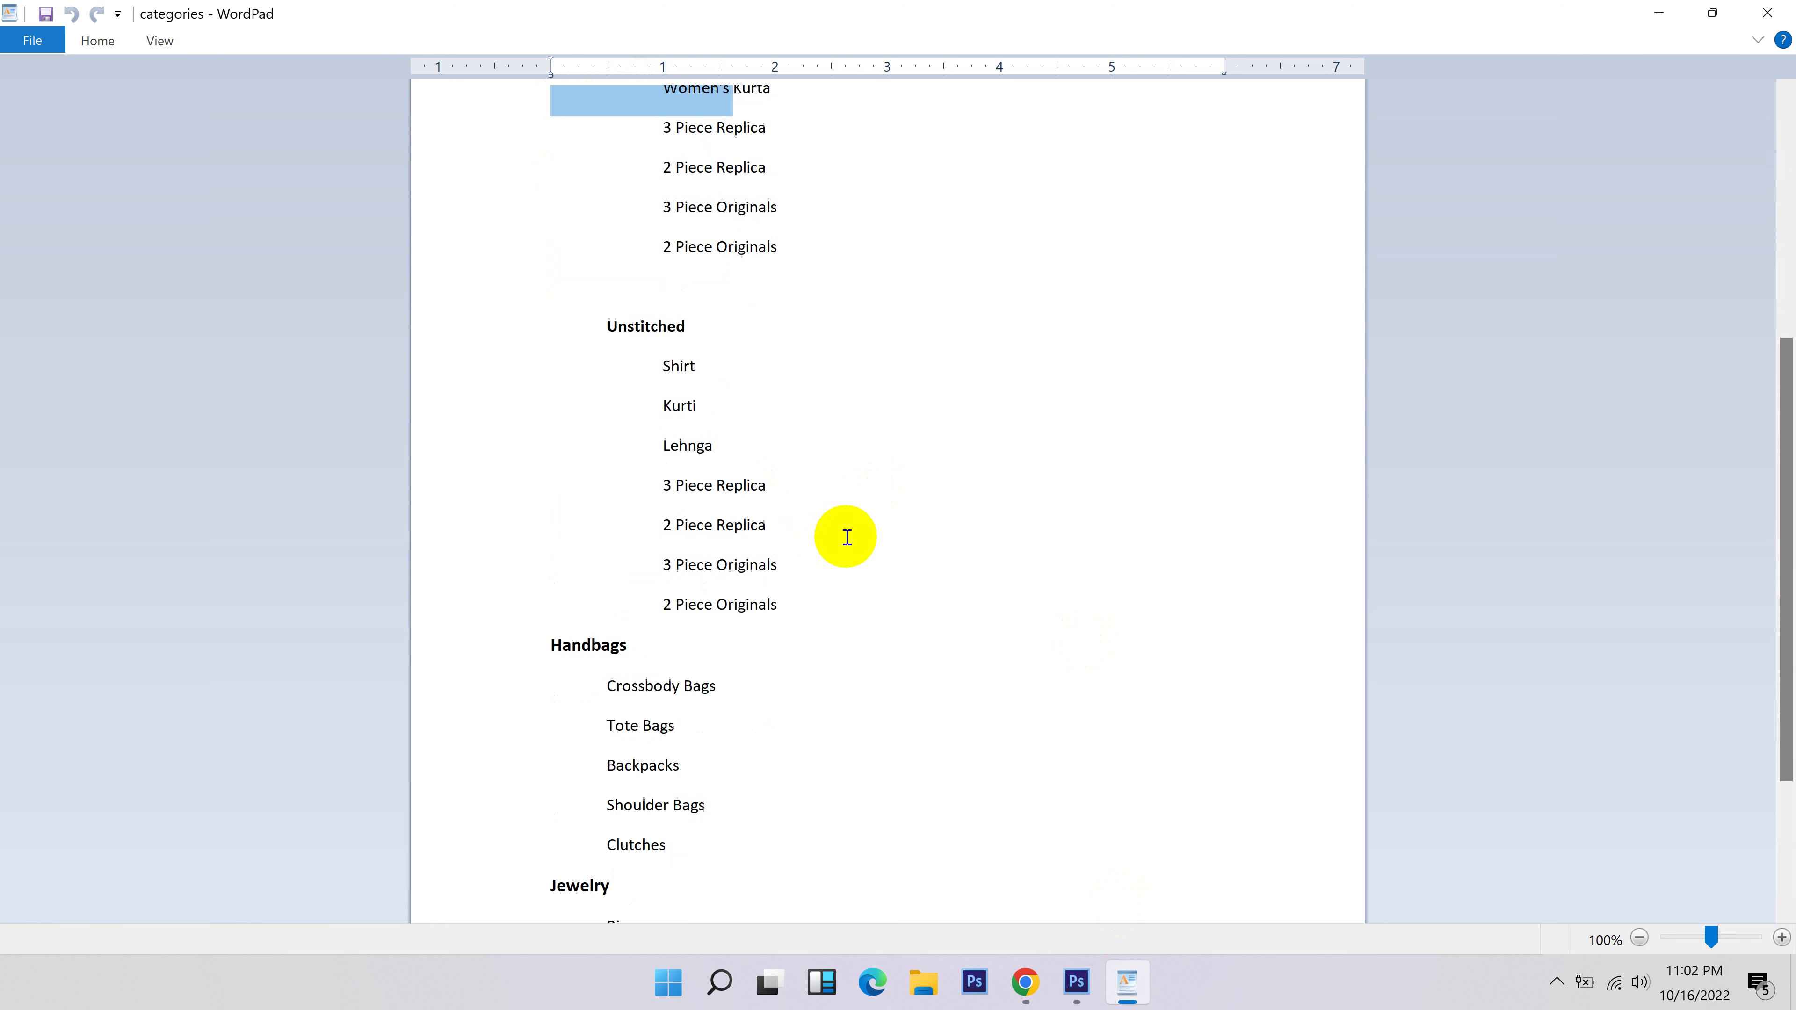
scroll(811, 534, up, 4)
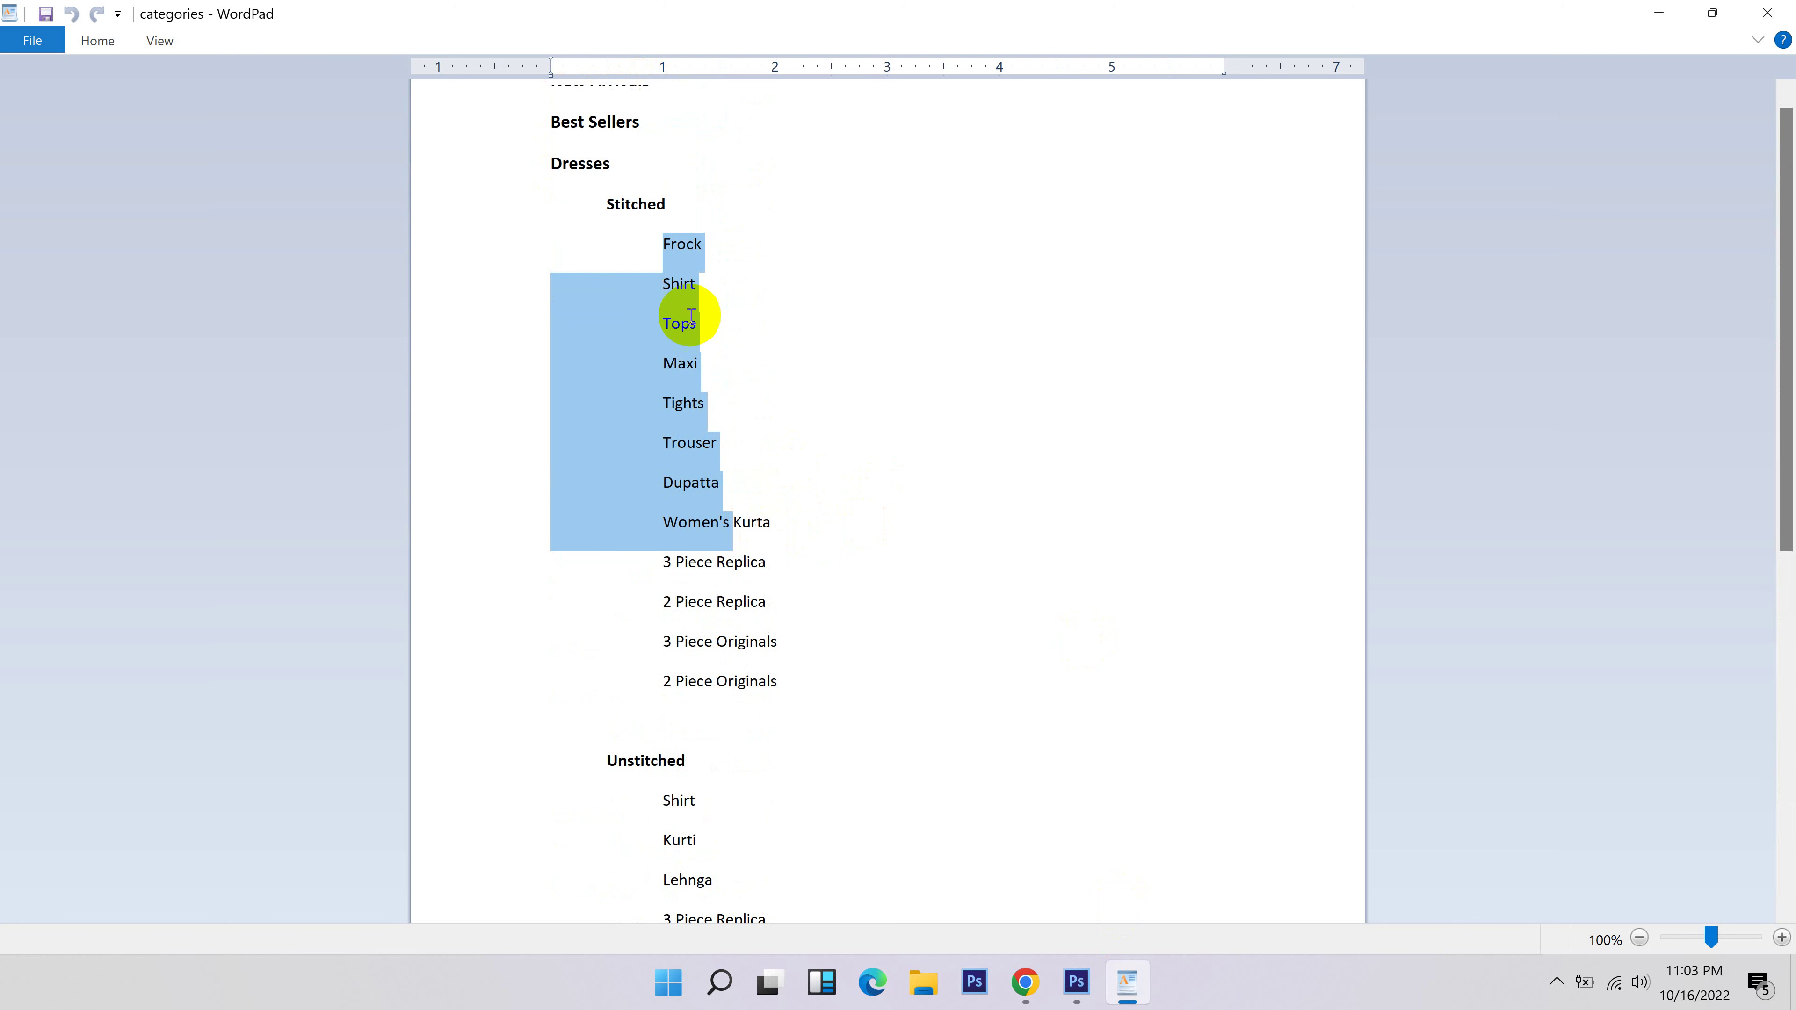
click(870, 393)
Return to Chrome and open the online store's Navigation settings.
click(1026, 985)
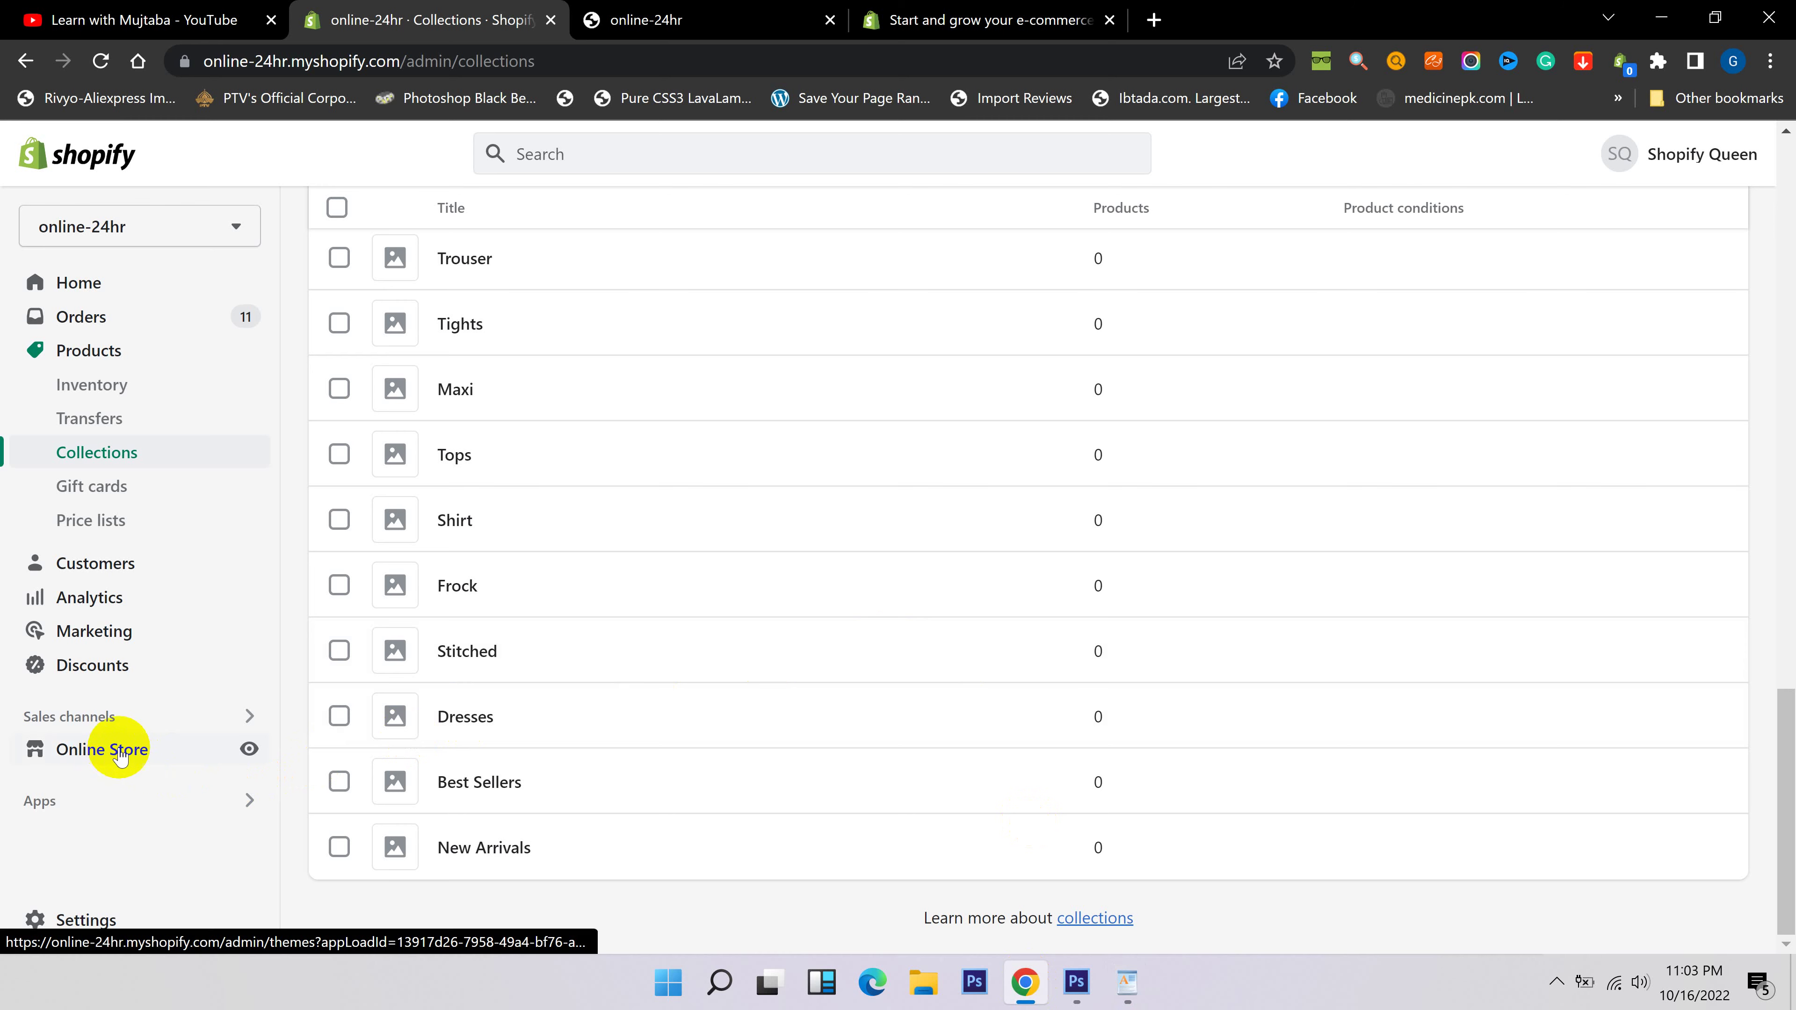
click(101, 755)
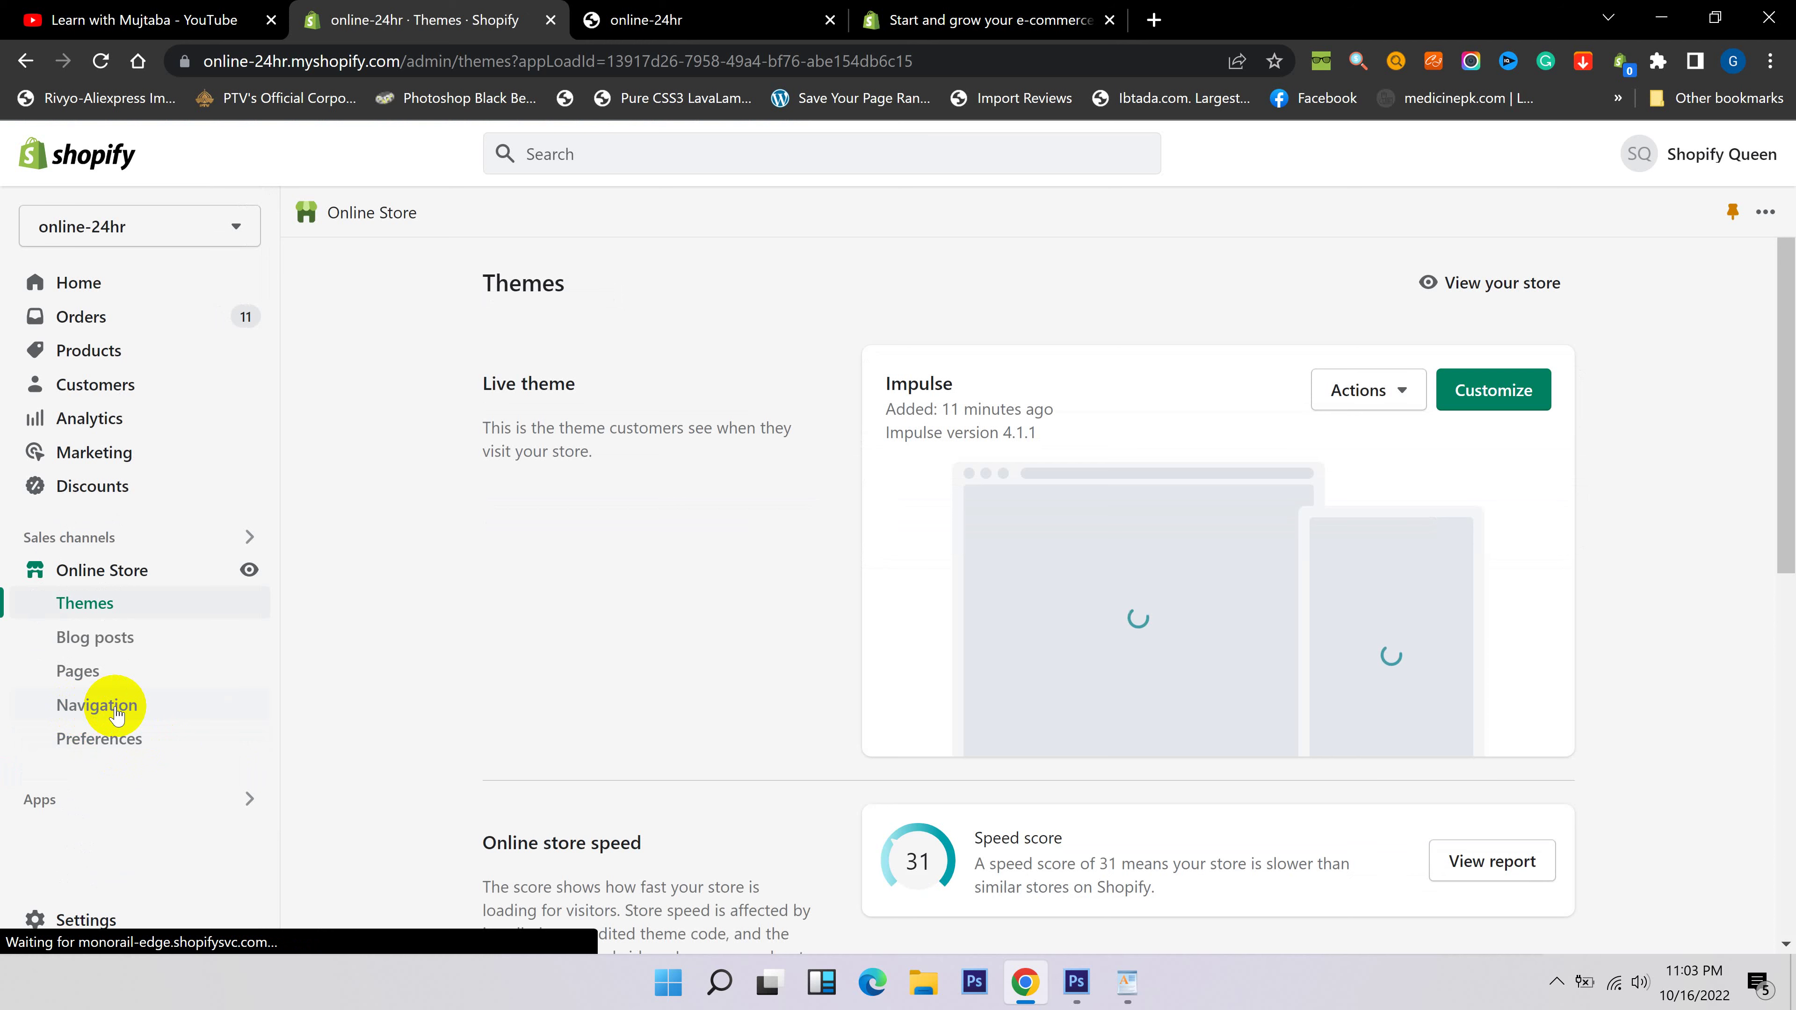
click(113, 711)
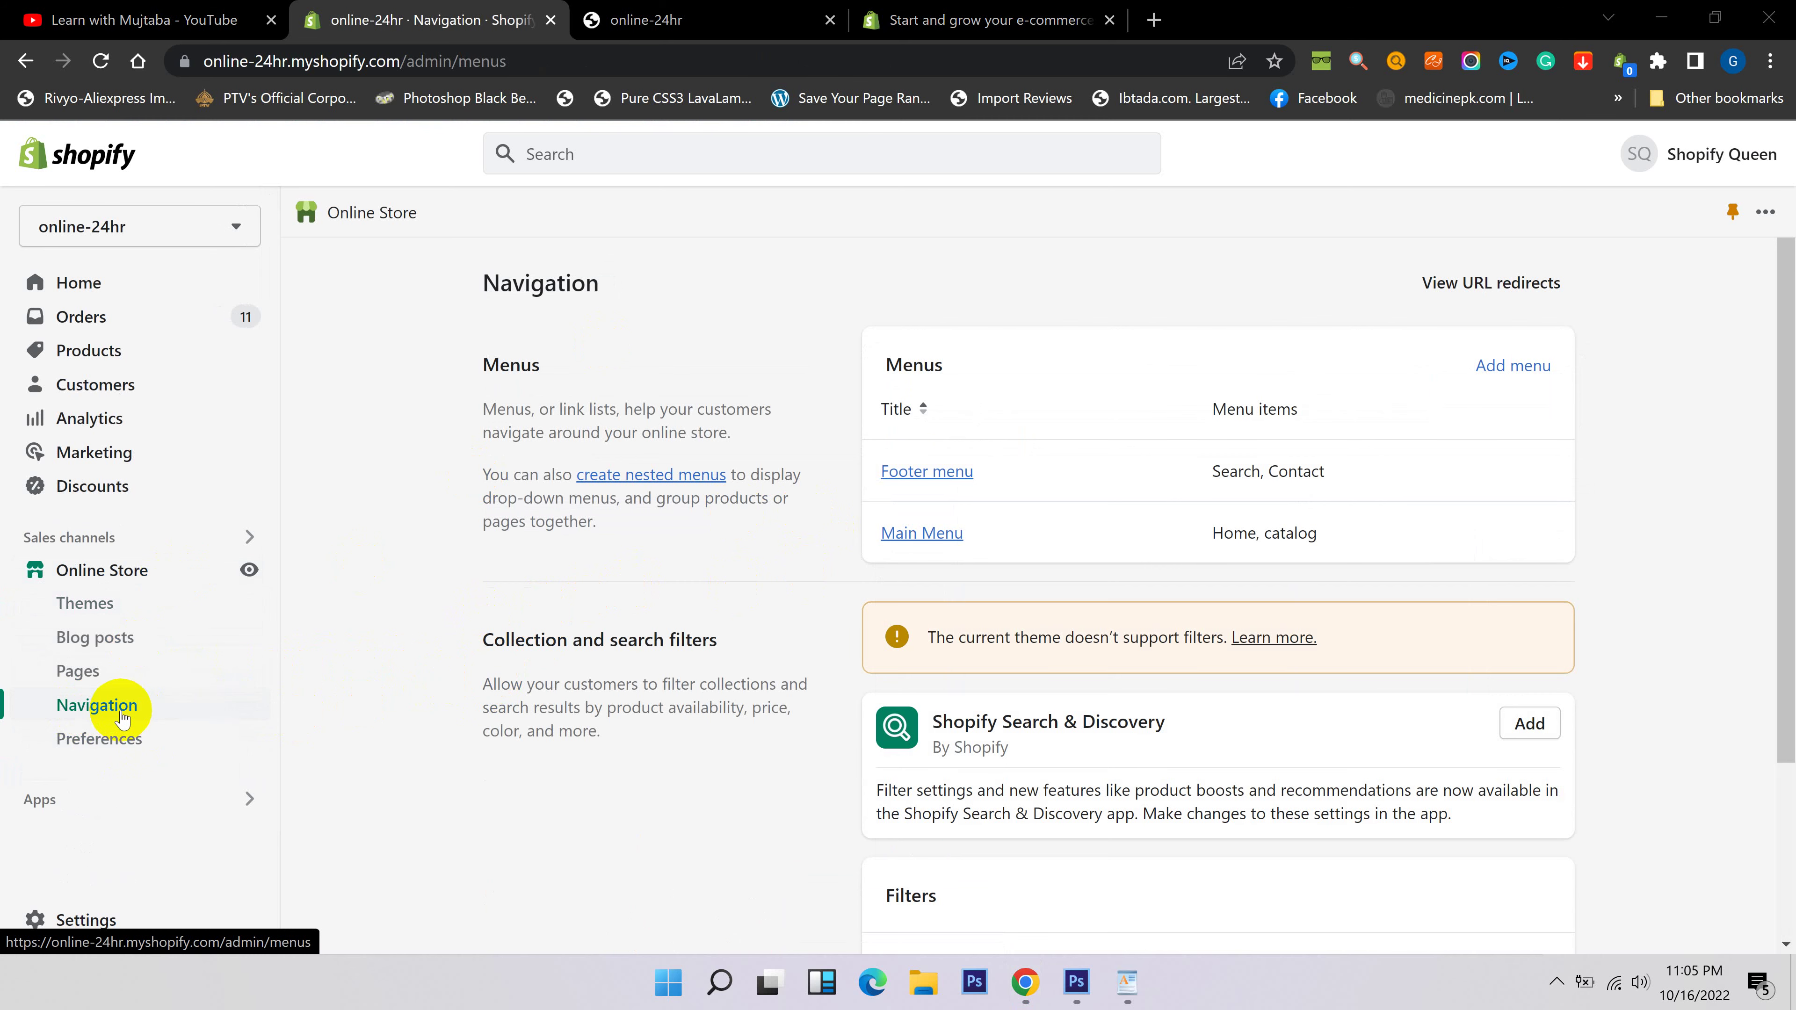
Examine the header menu and its nested submenus on the online-24hr storefront, and return to the Navigation settings.
click(640, 20)
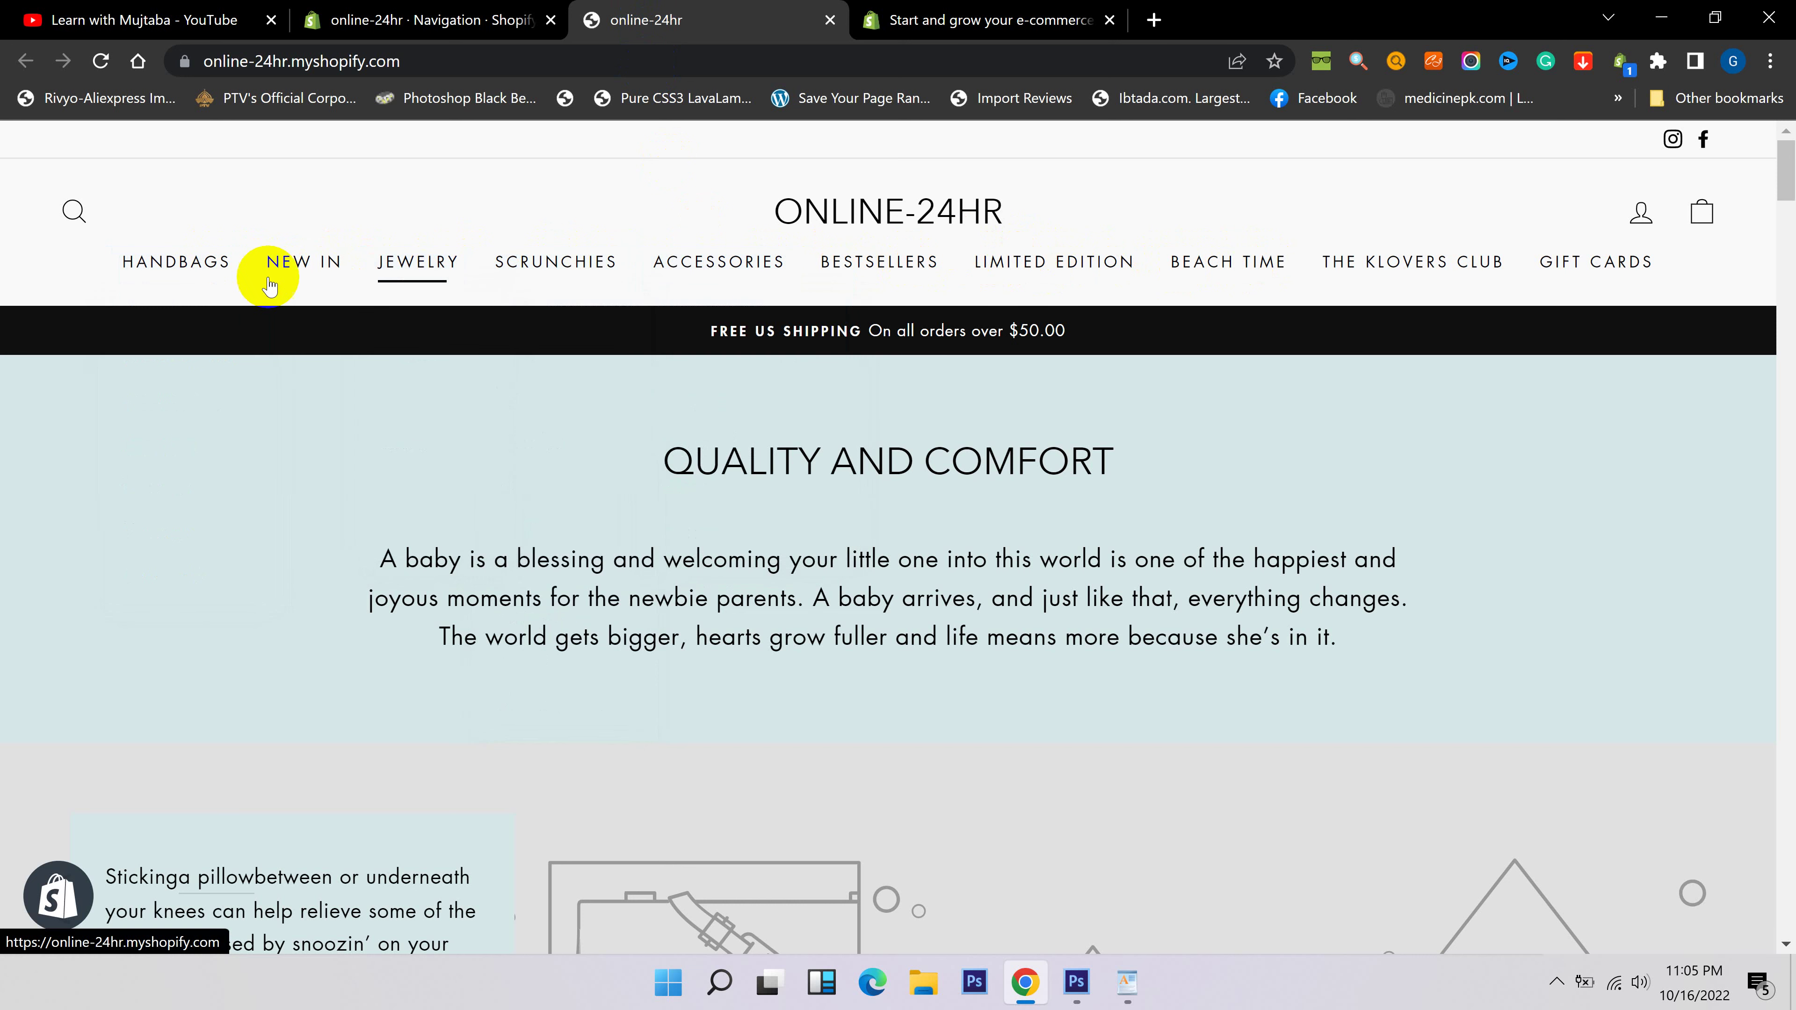
mouse_move(177, 276)
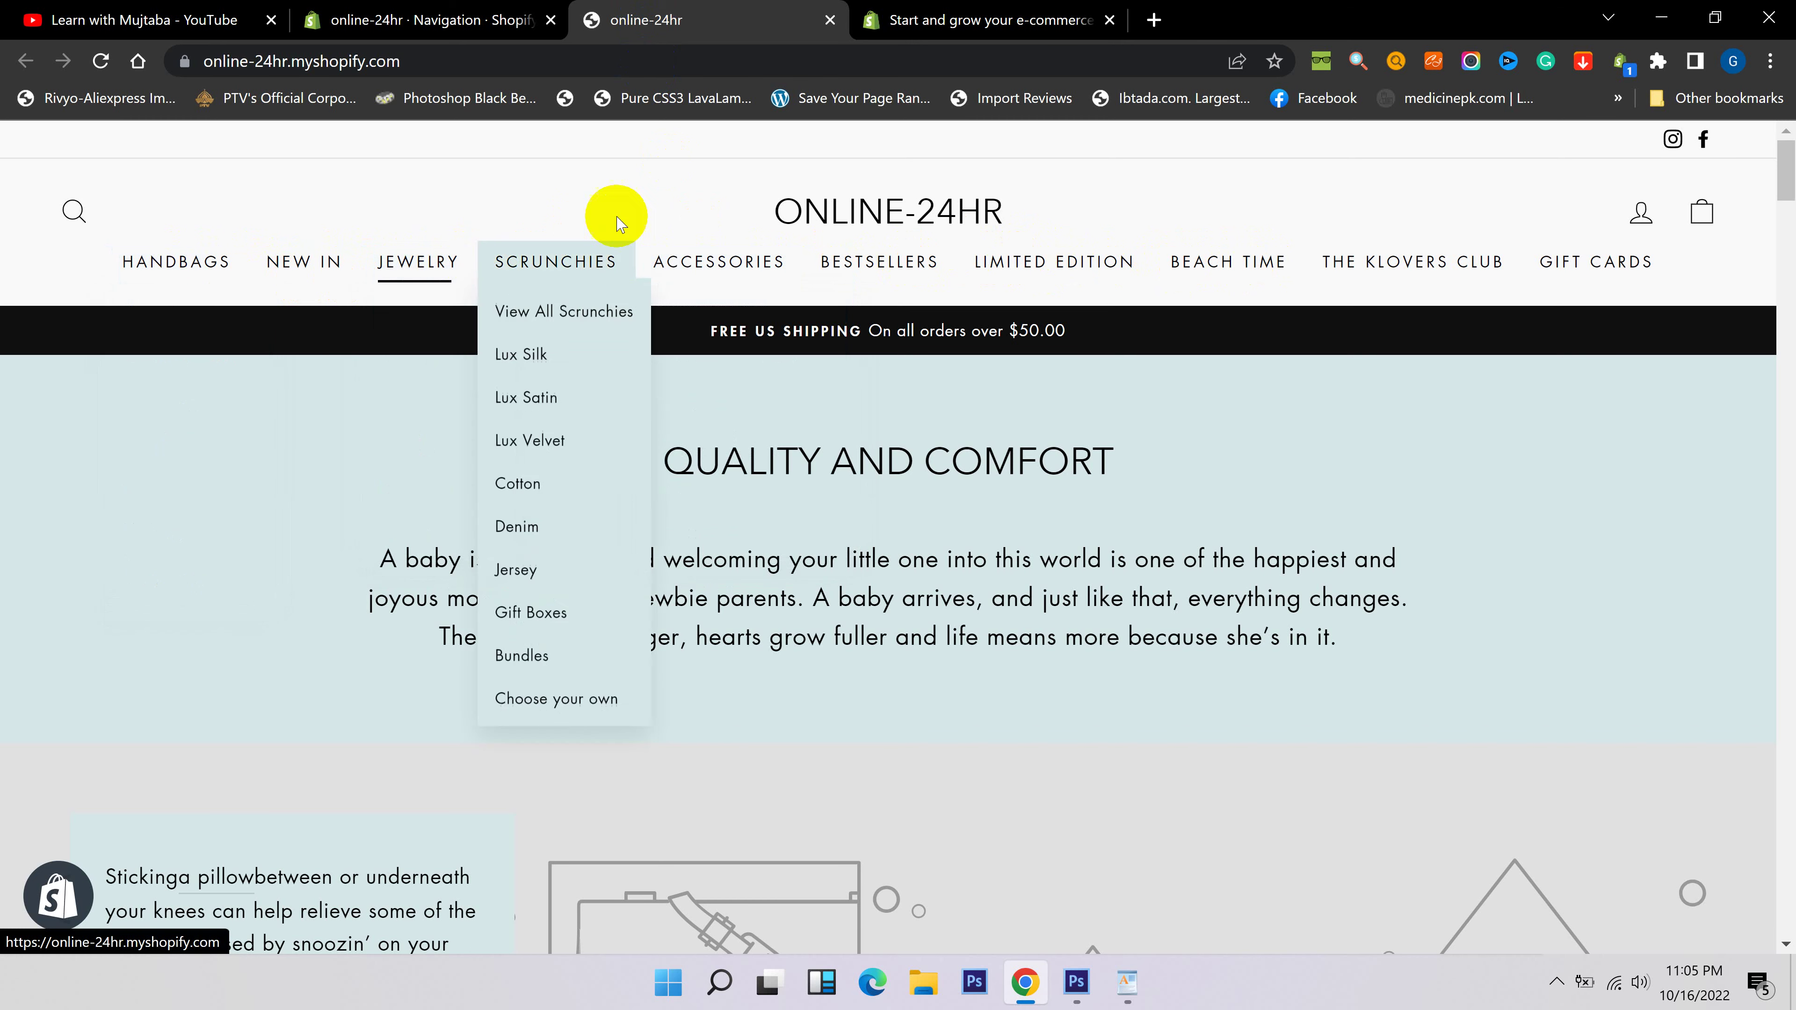
click(436, 10)
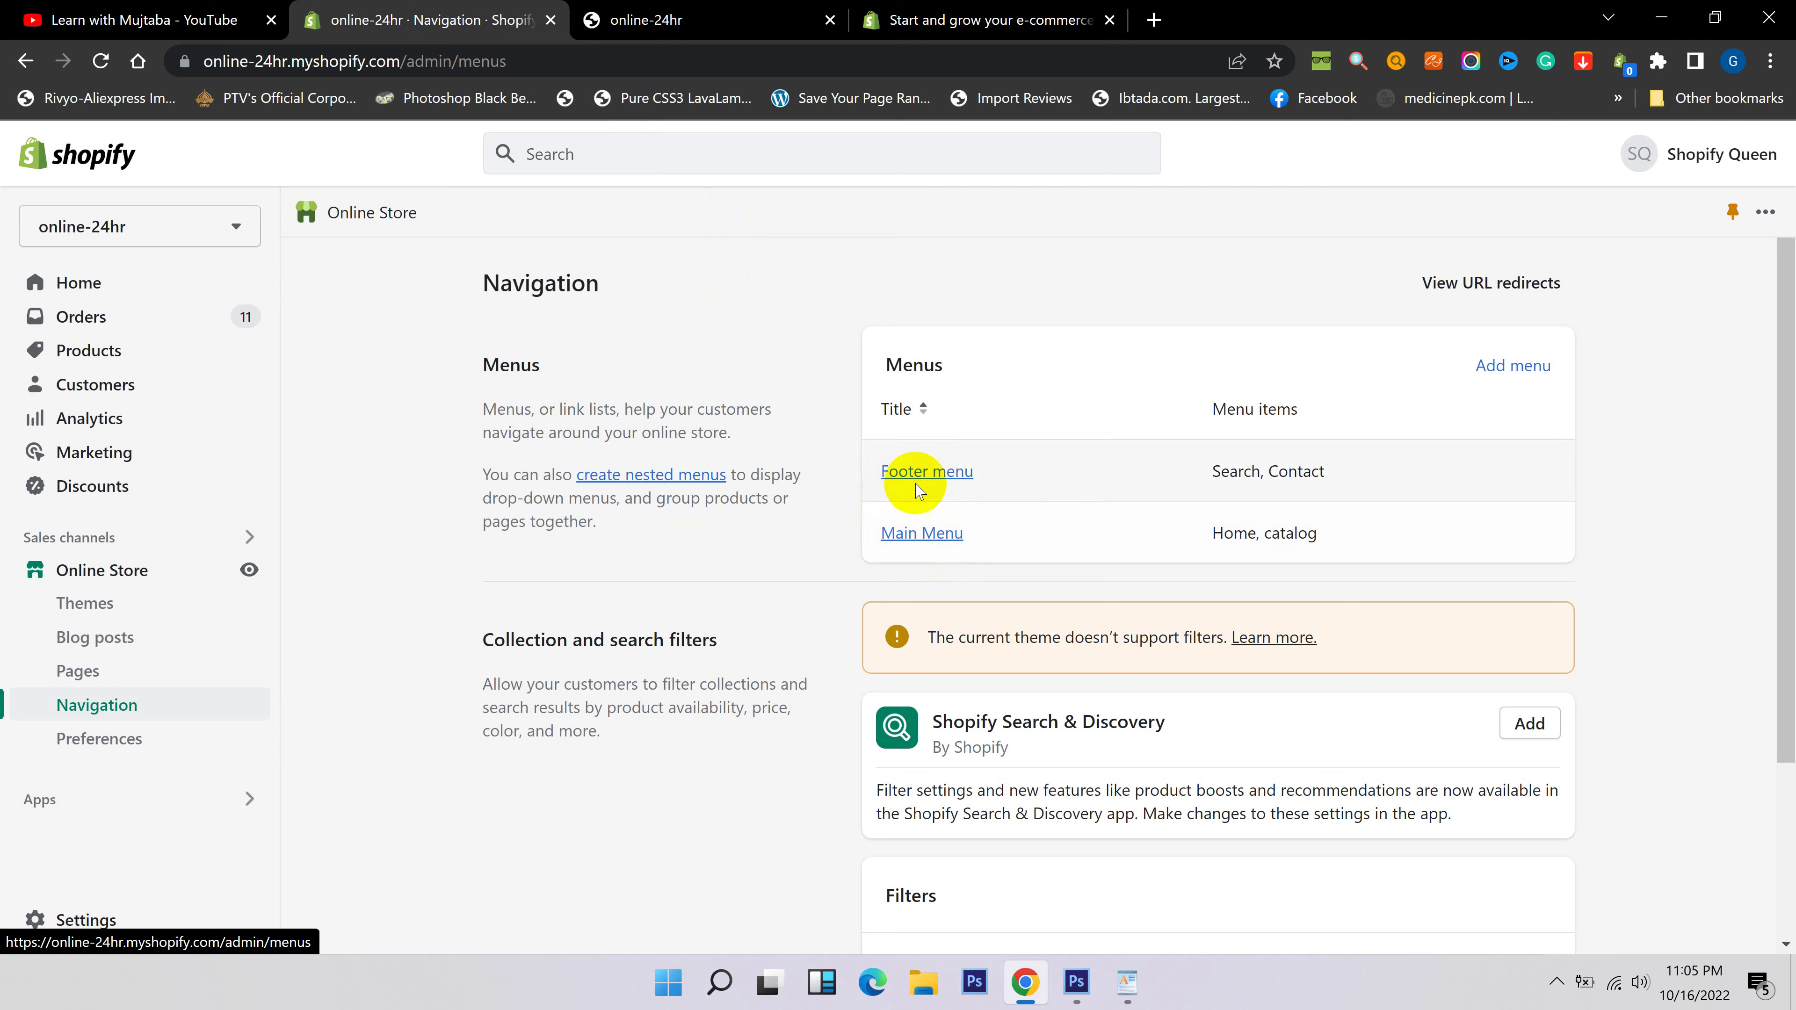
Open the Main Menu for editing, compare it with the storefront header, and delete its catalog item.
click(942, 543)
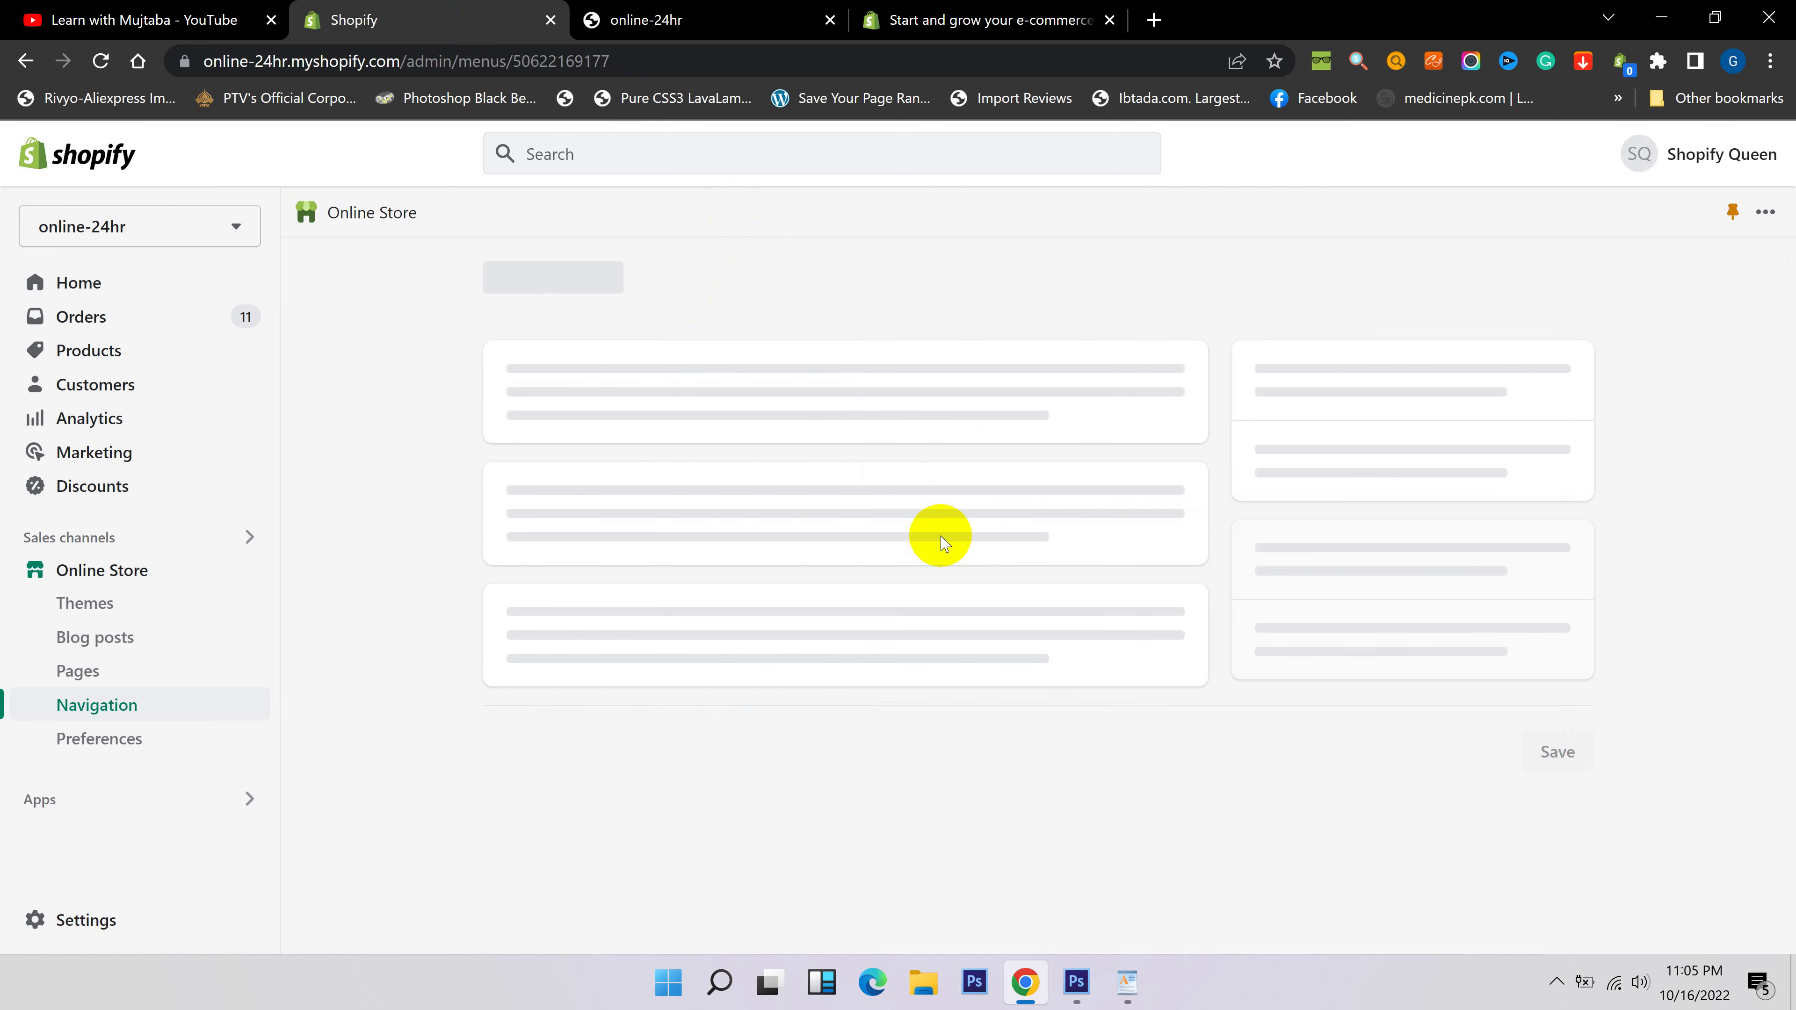
click(706, 20)
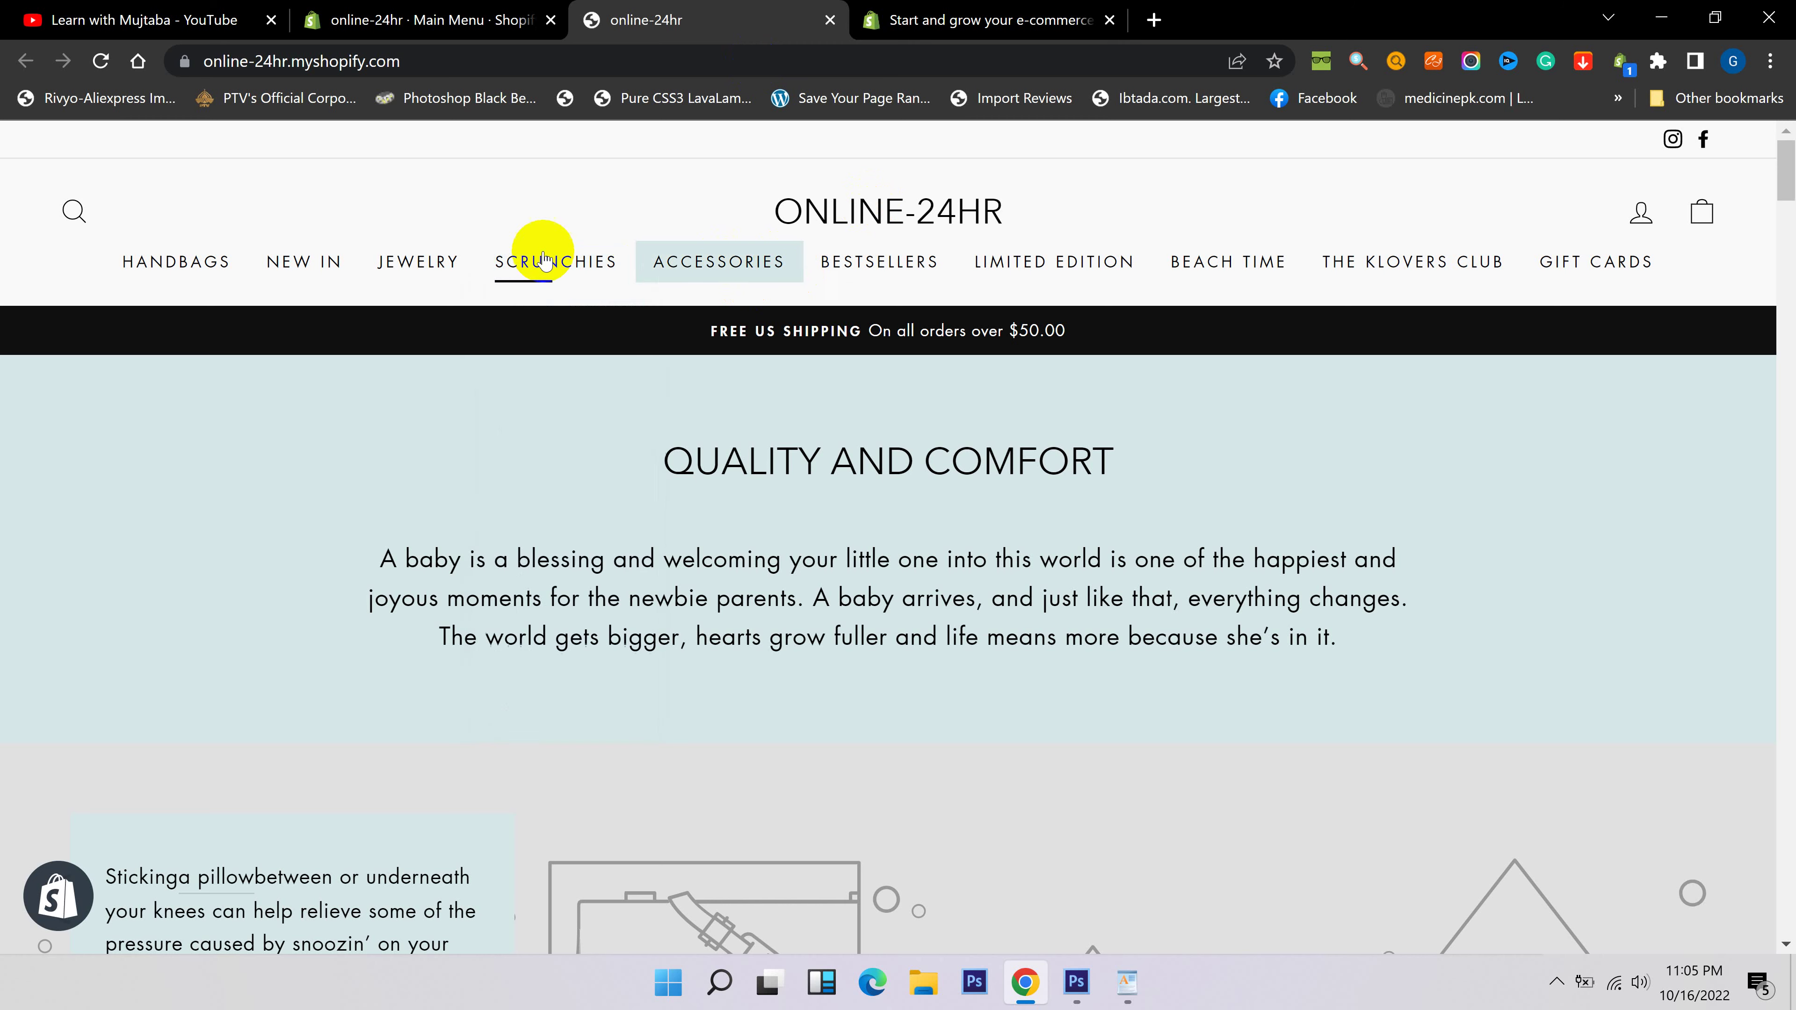
click(421, 19)
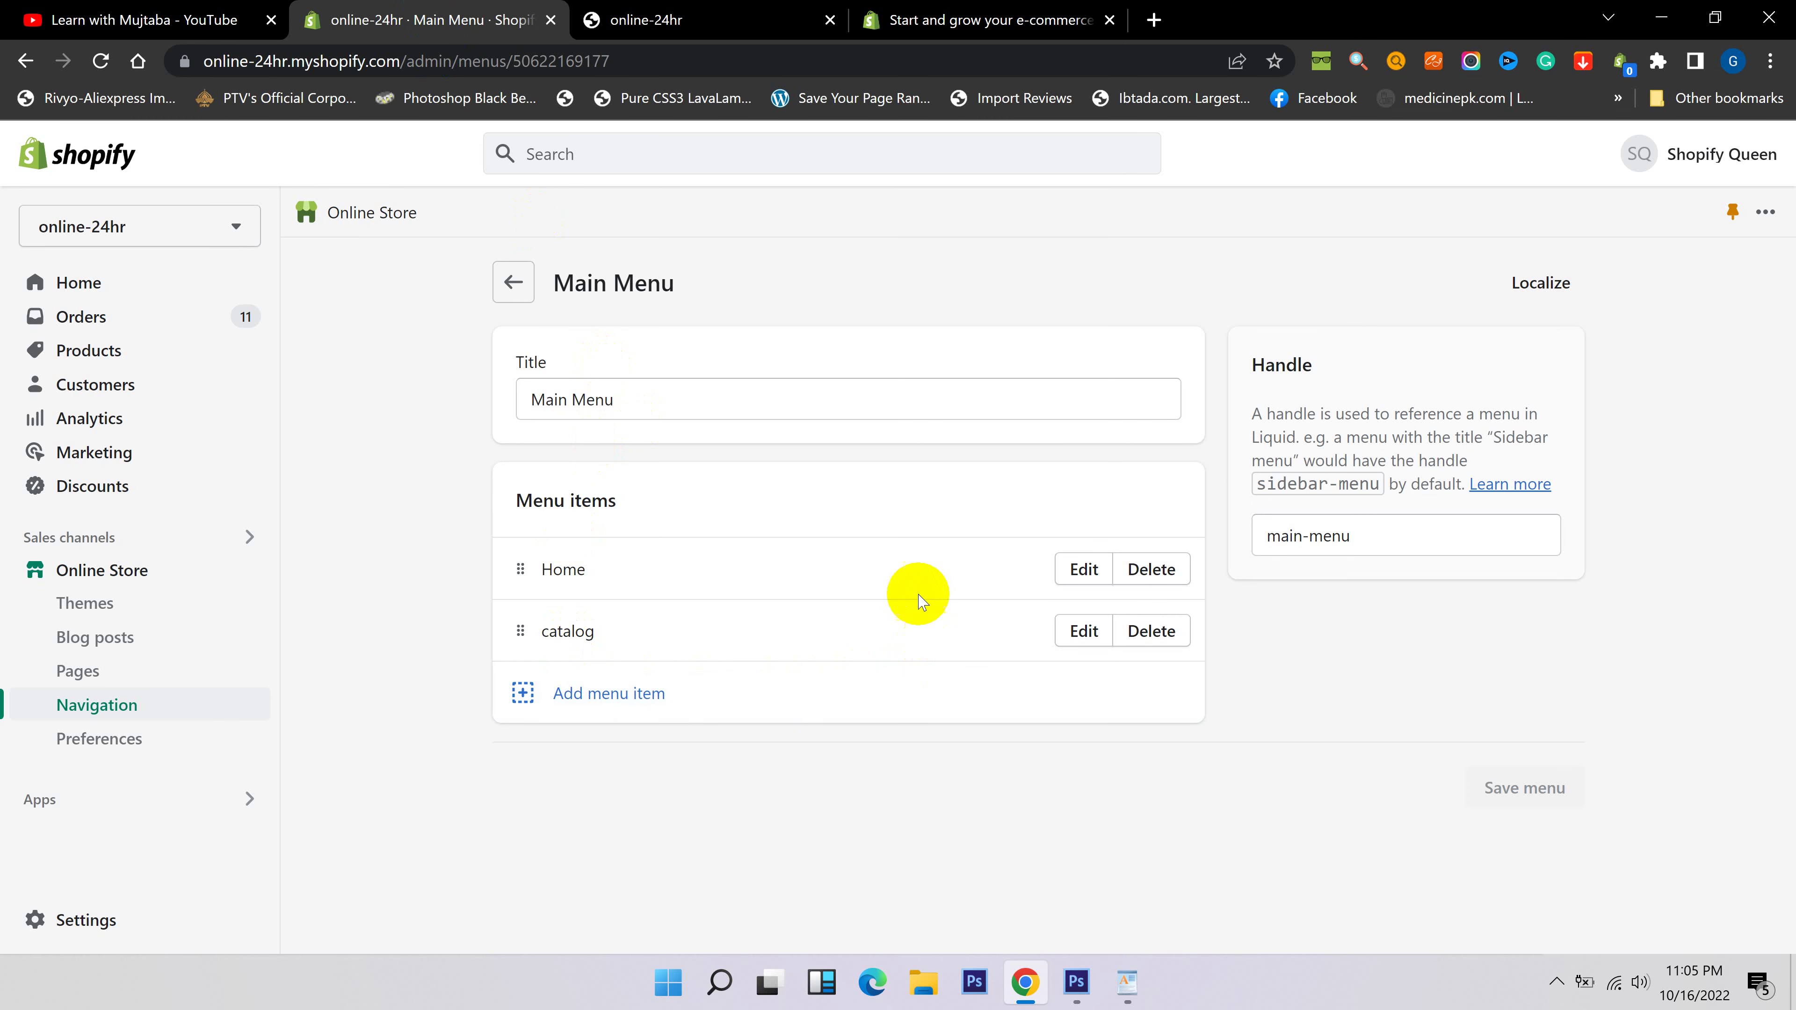
click(1152, 630)
click(1196, 621)
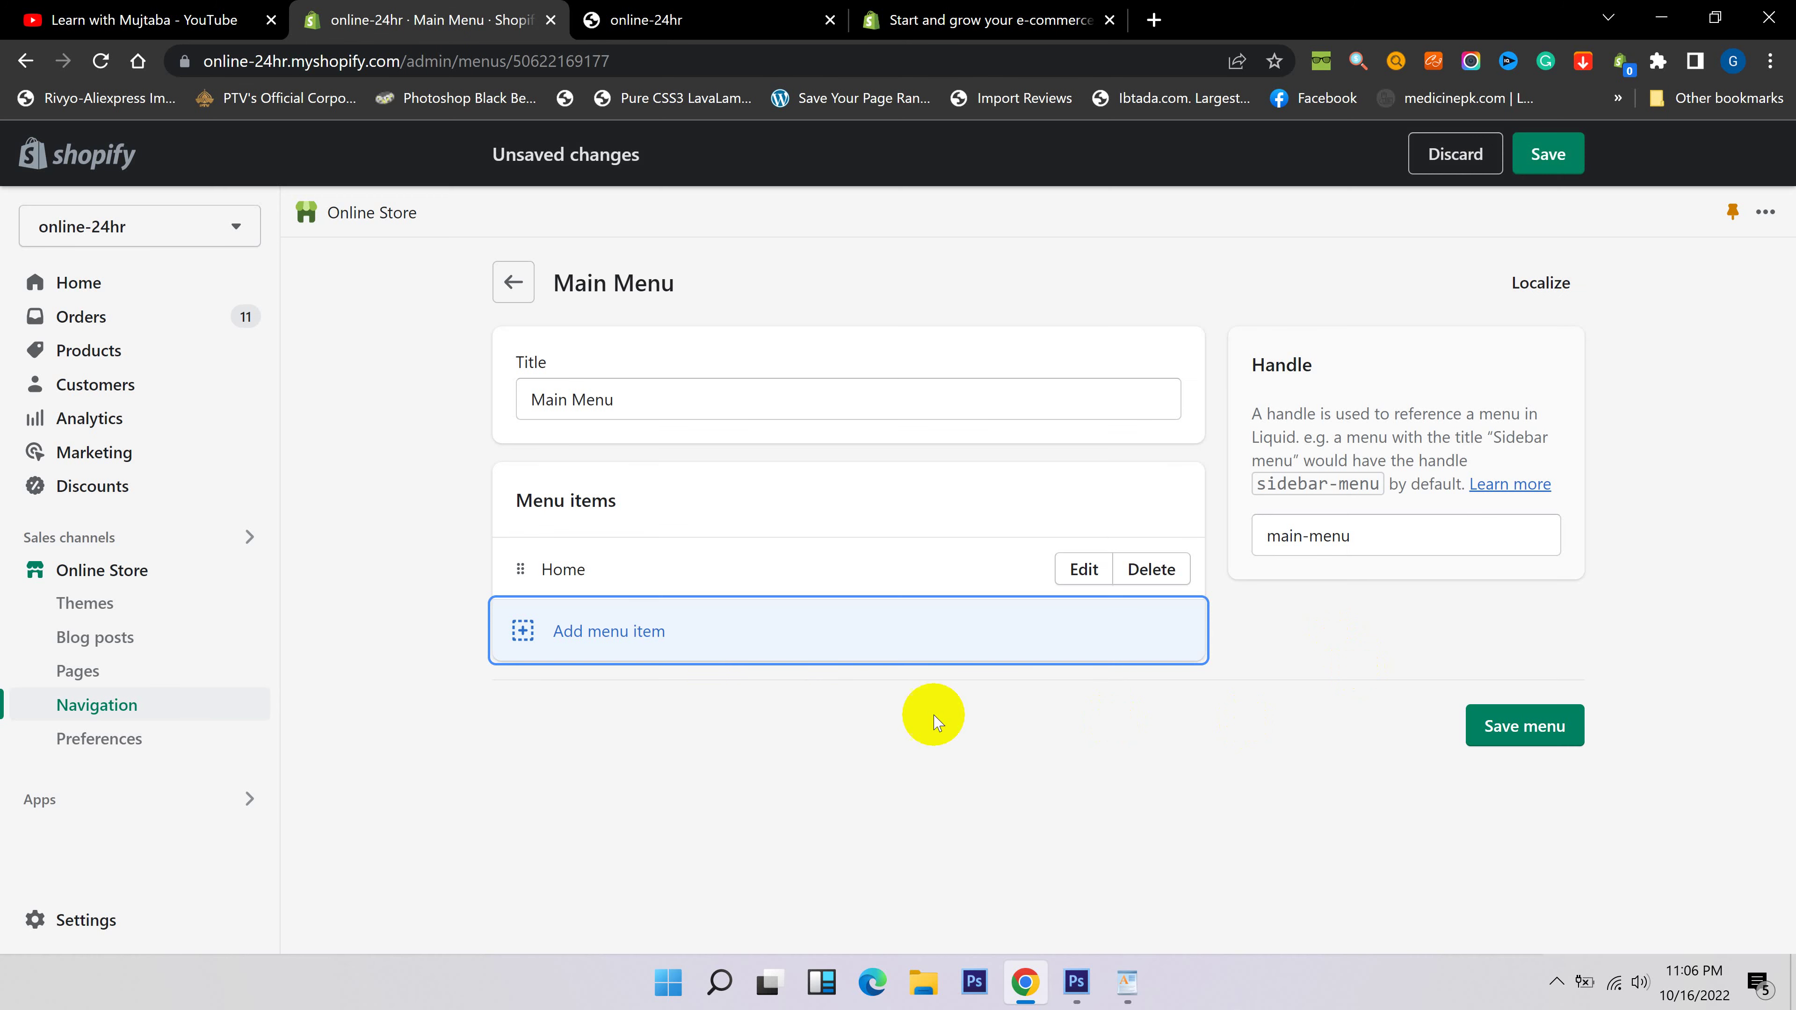
Start a new item in the Main Menu and browse the store's collections as its link target.
click(678, 640)
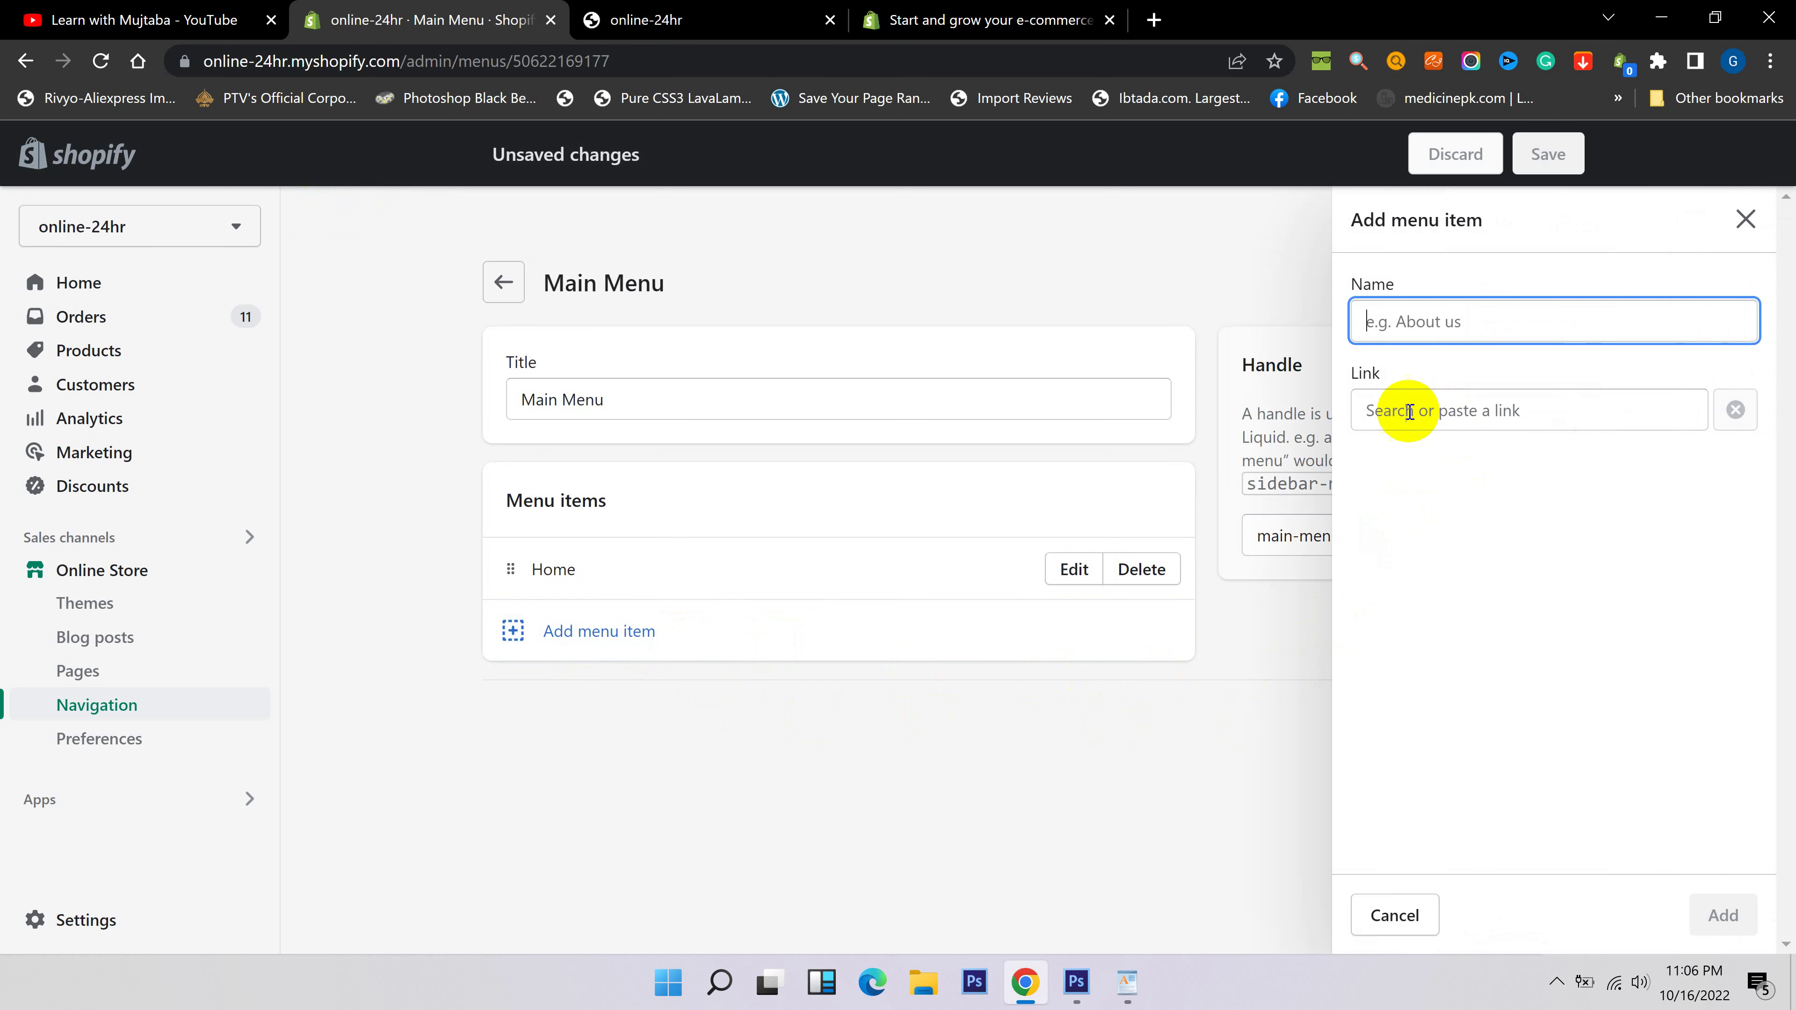
click(1421, 414)
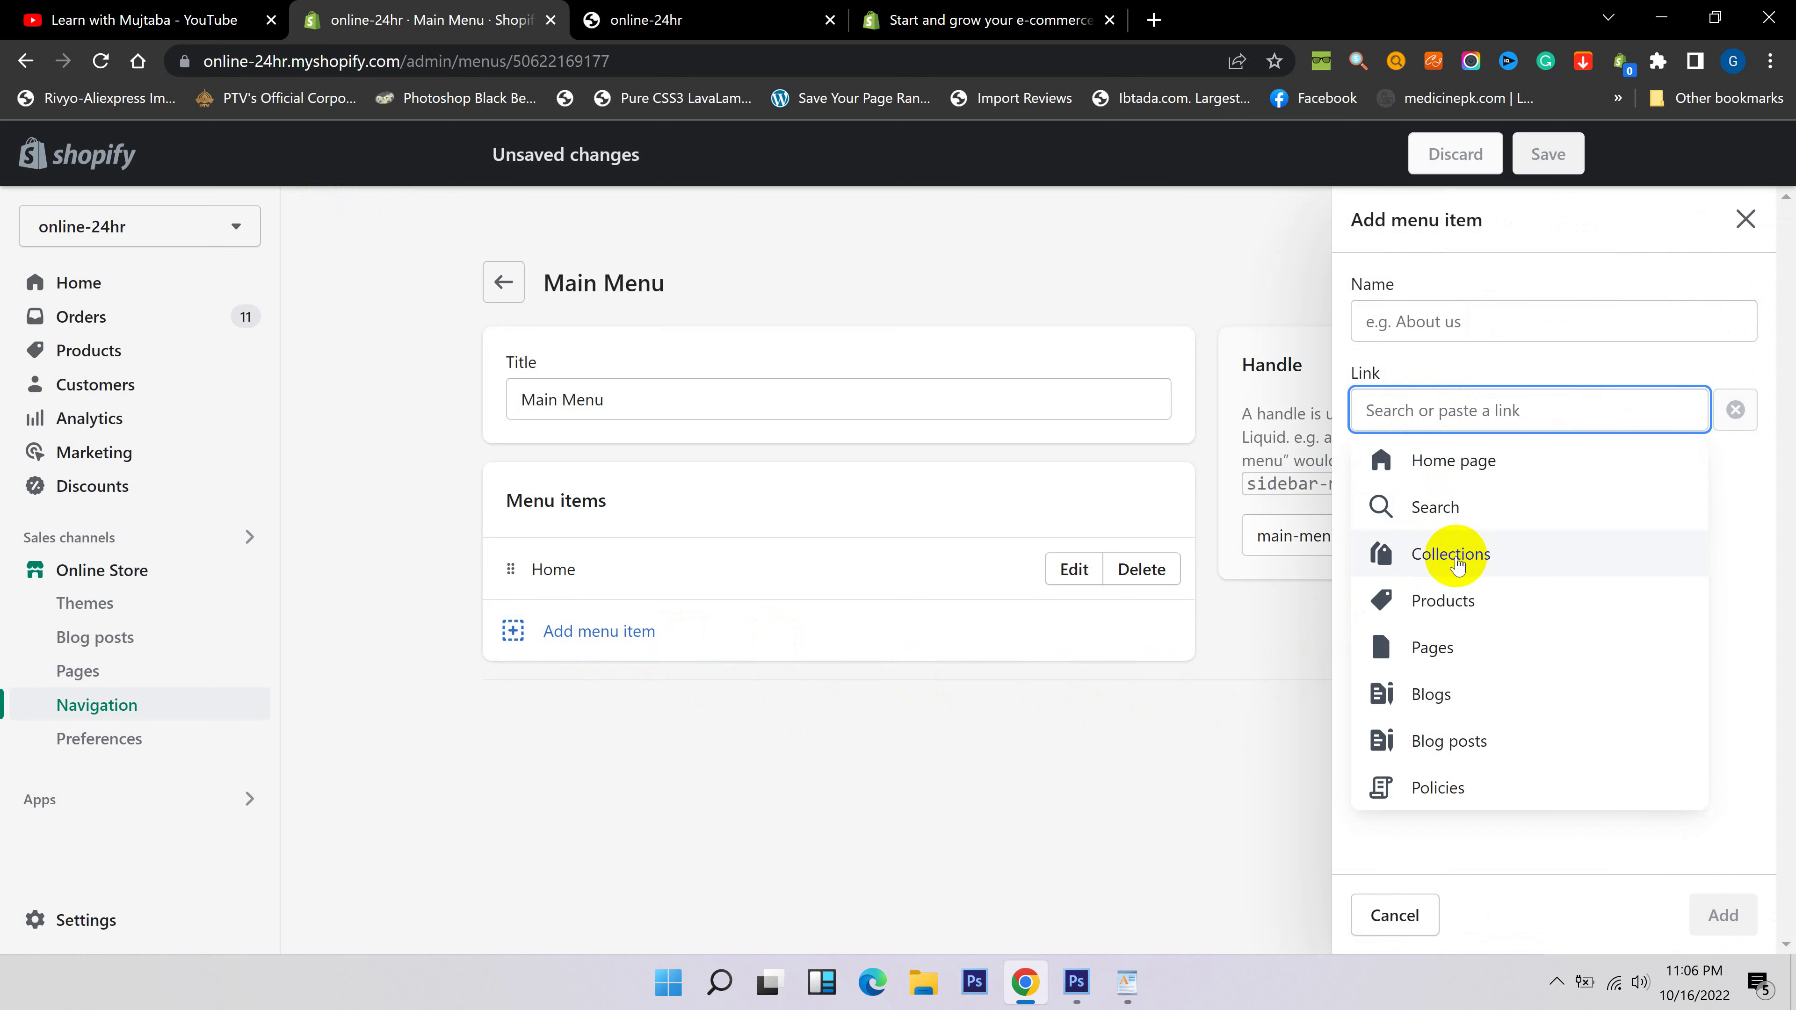
click(1439, 556)
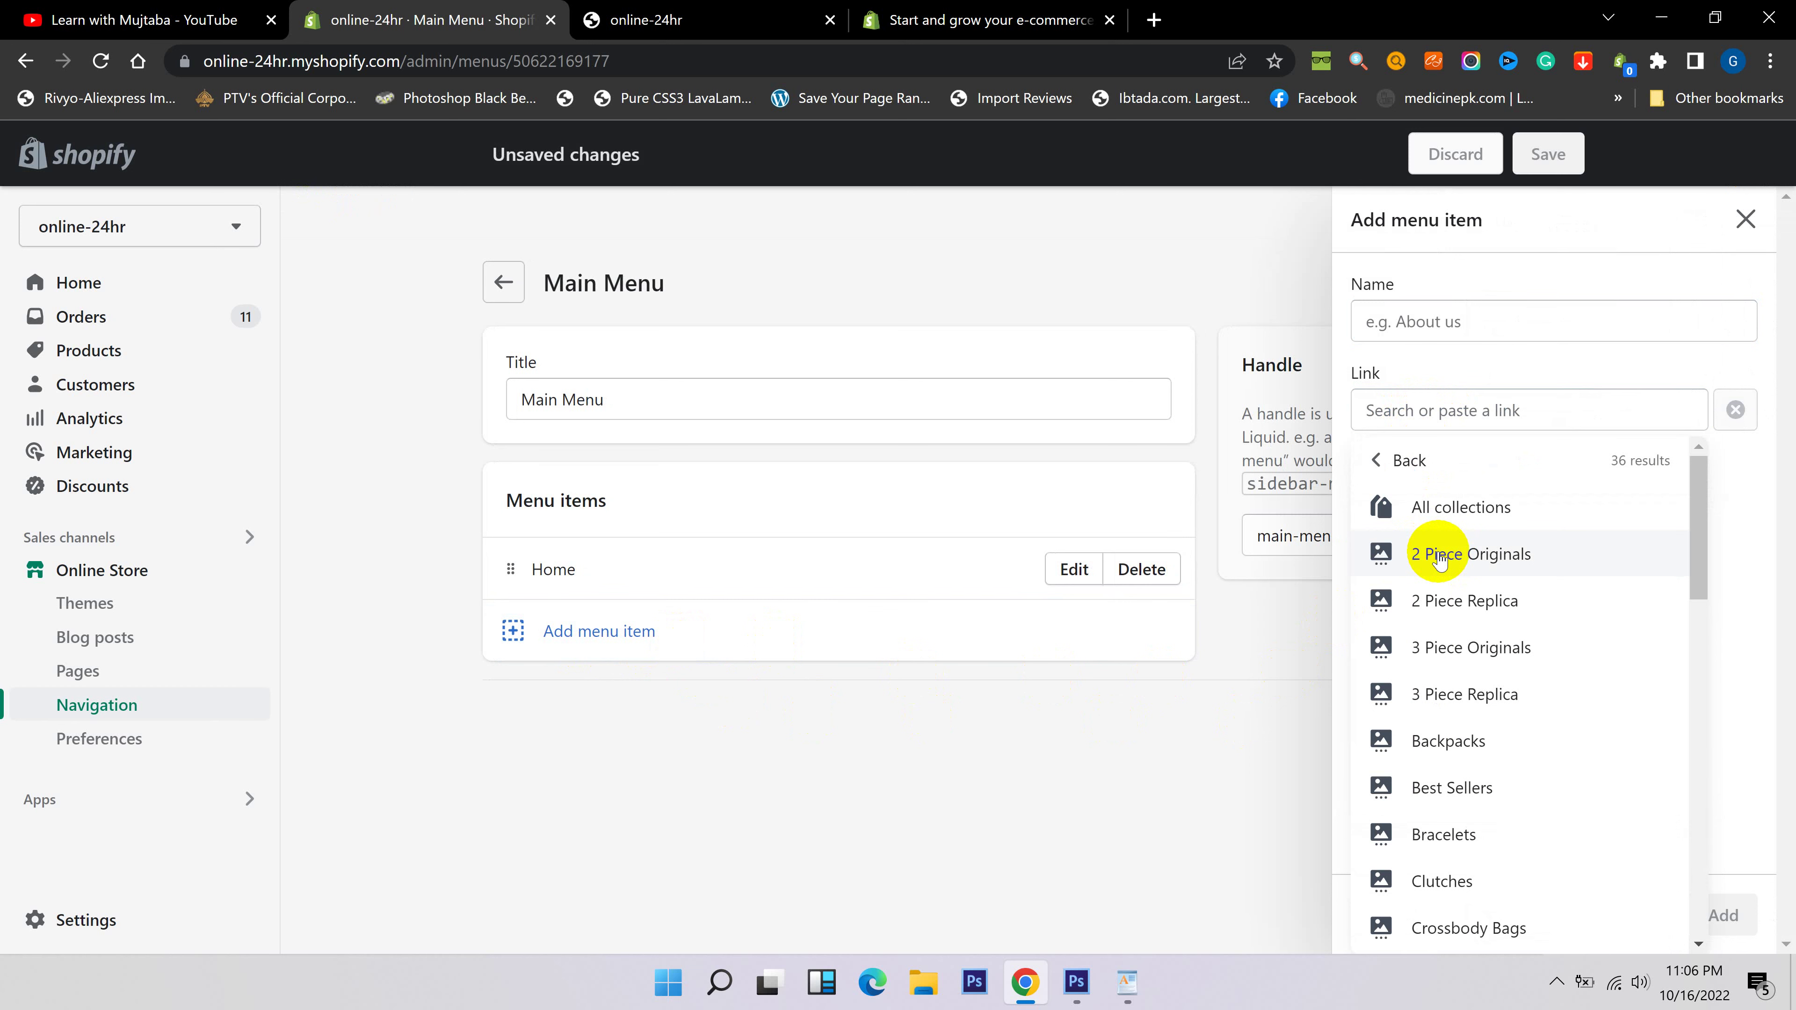
scroll(1464, 580, down, 2)
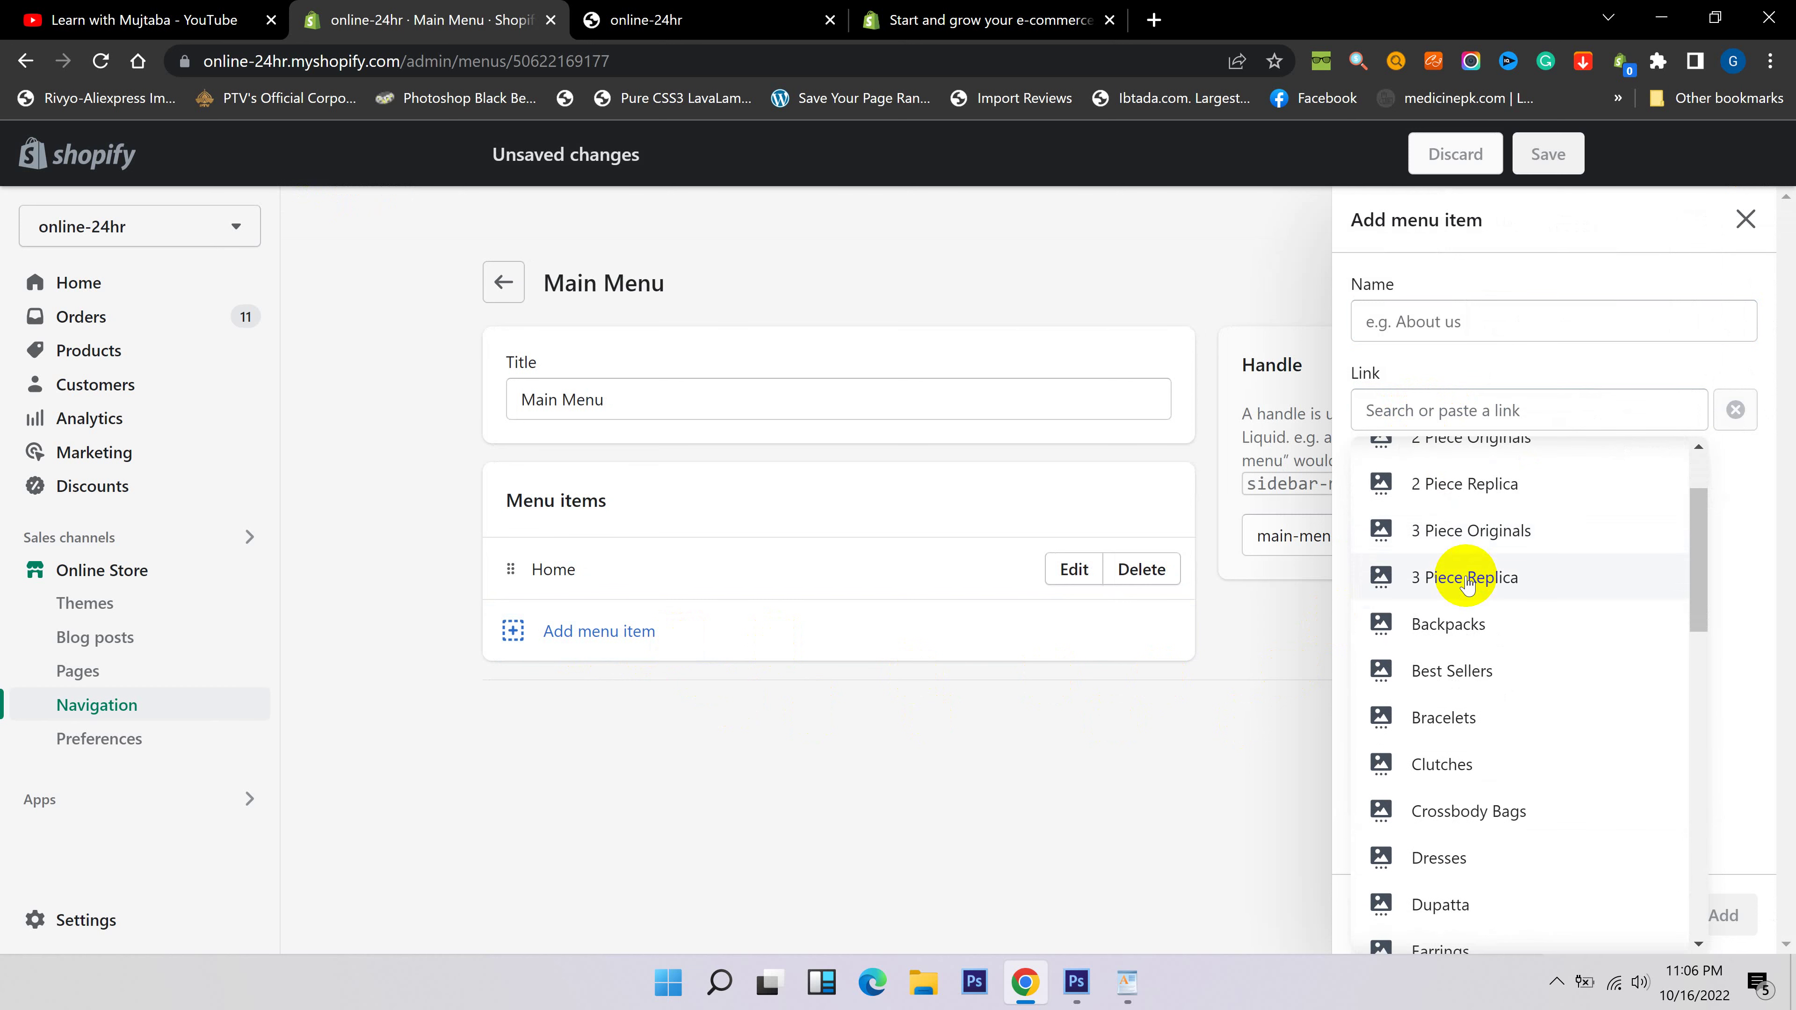
scroll(1467, 584, down, 8)
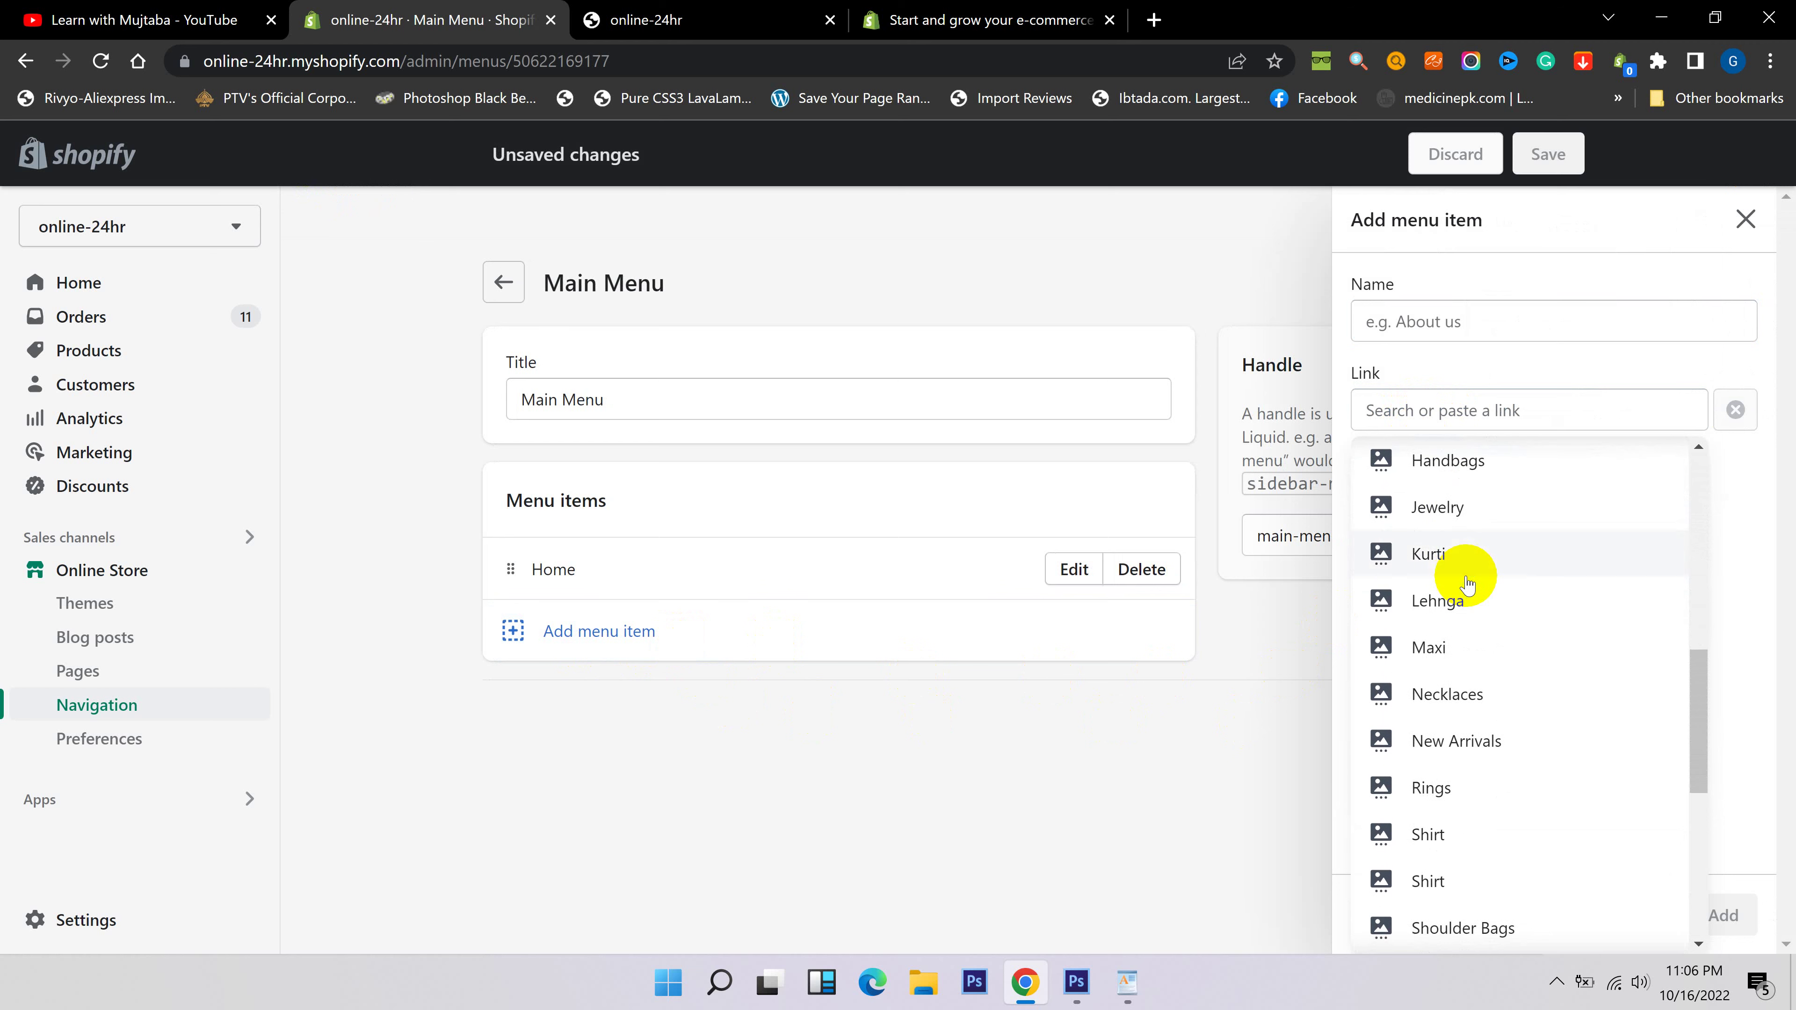
scroll(1467, 584, down, 7)
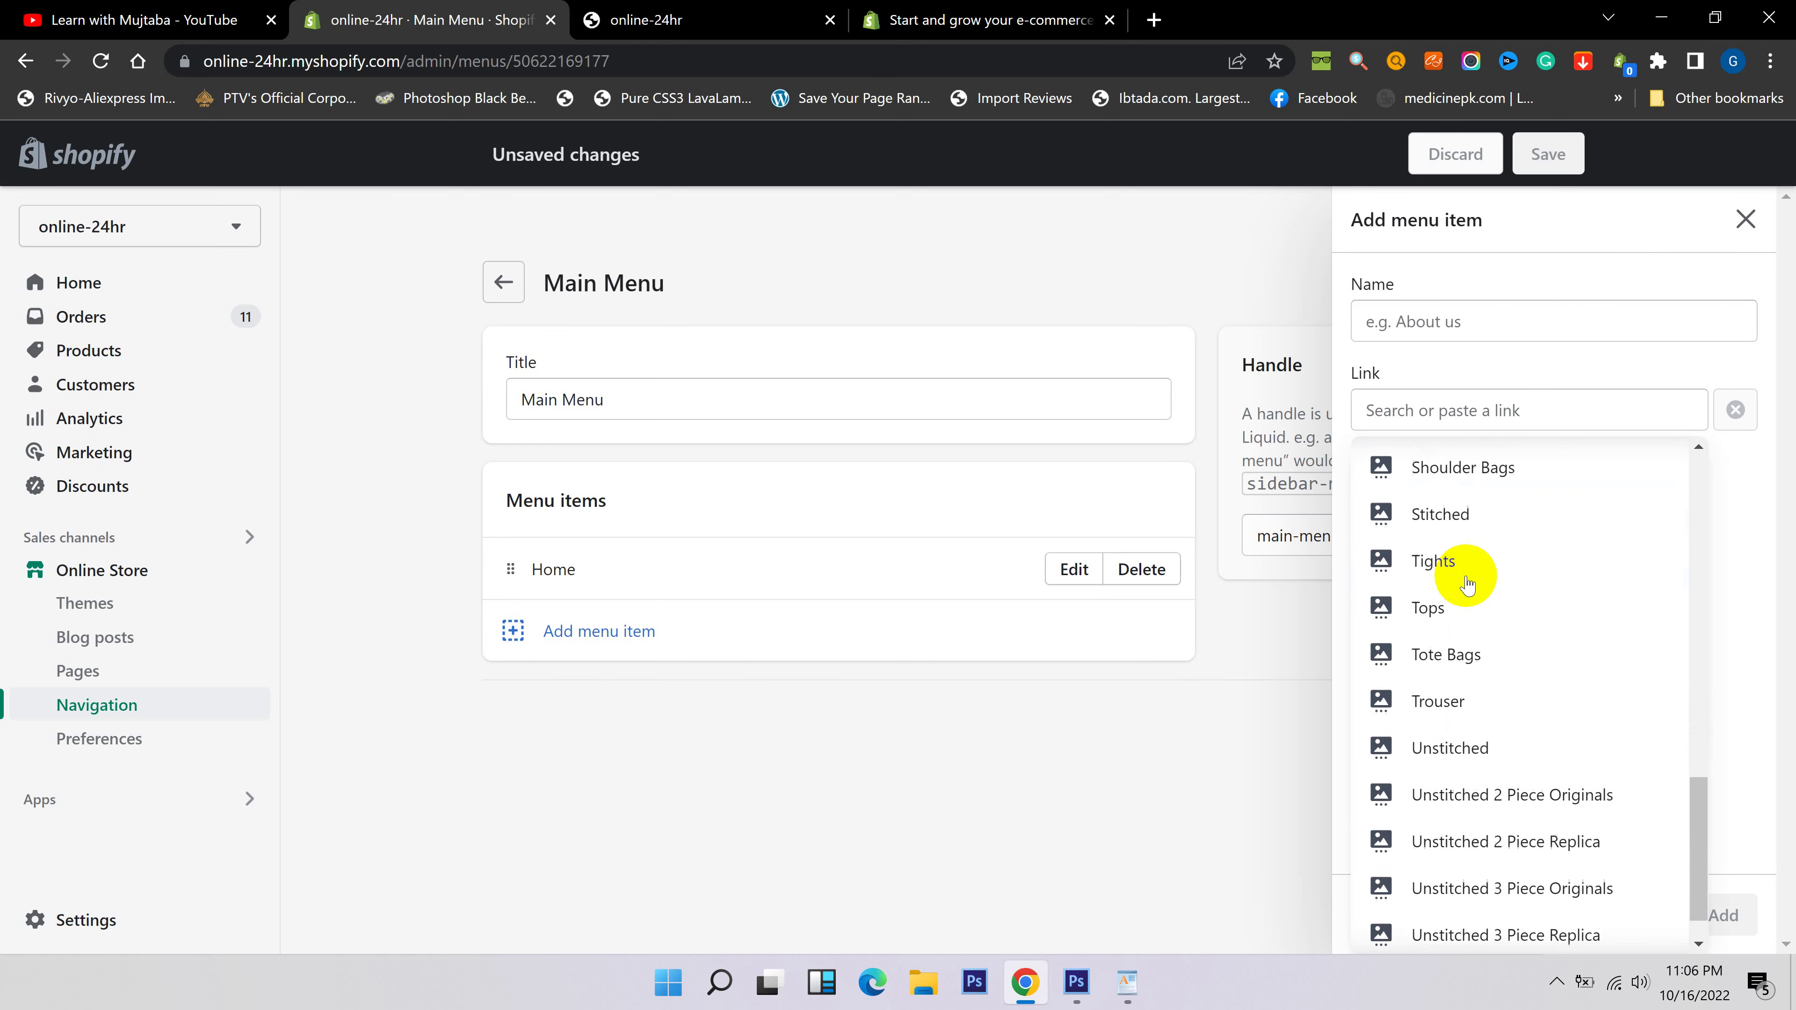
scroll(1463, 577, down, 1)
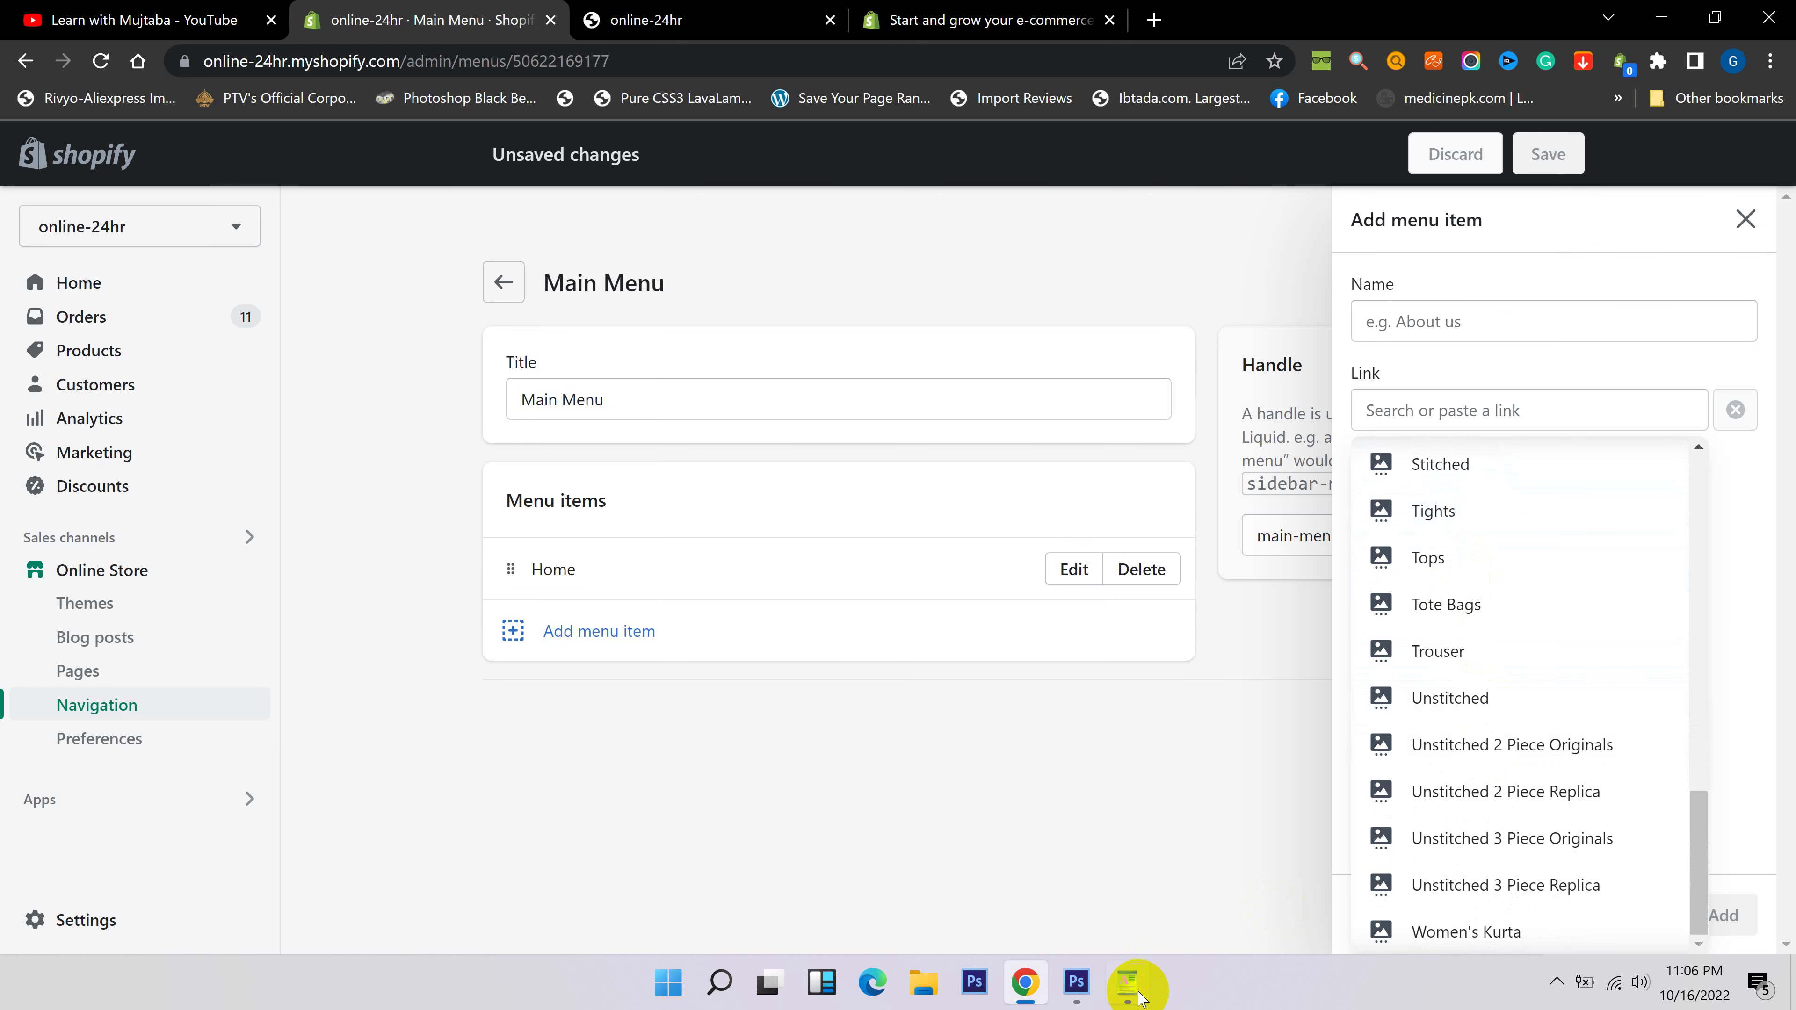
Check the top-level headings New Arrivals, Best Sellers and Dresses in the WordPad categories document, and return to Chrome.
click(1124, 987)
scroll(742, 340, up, 1)
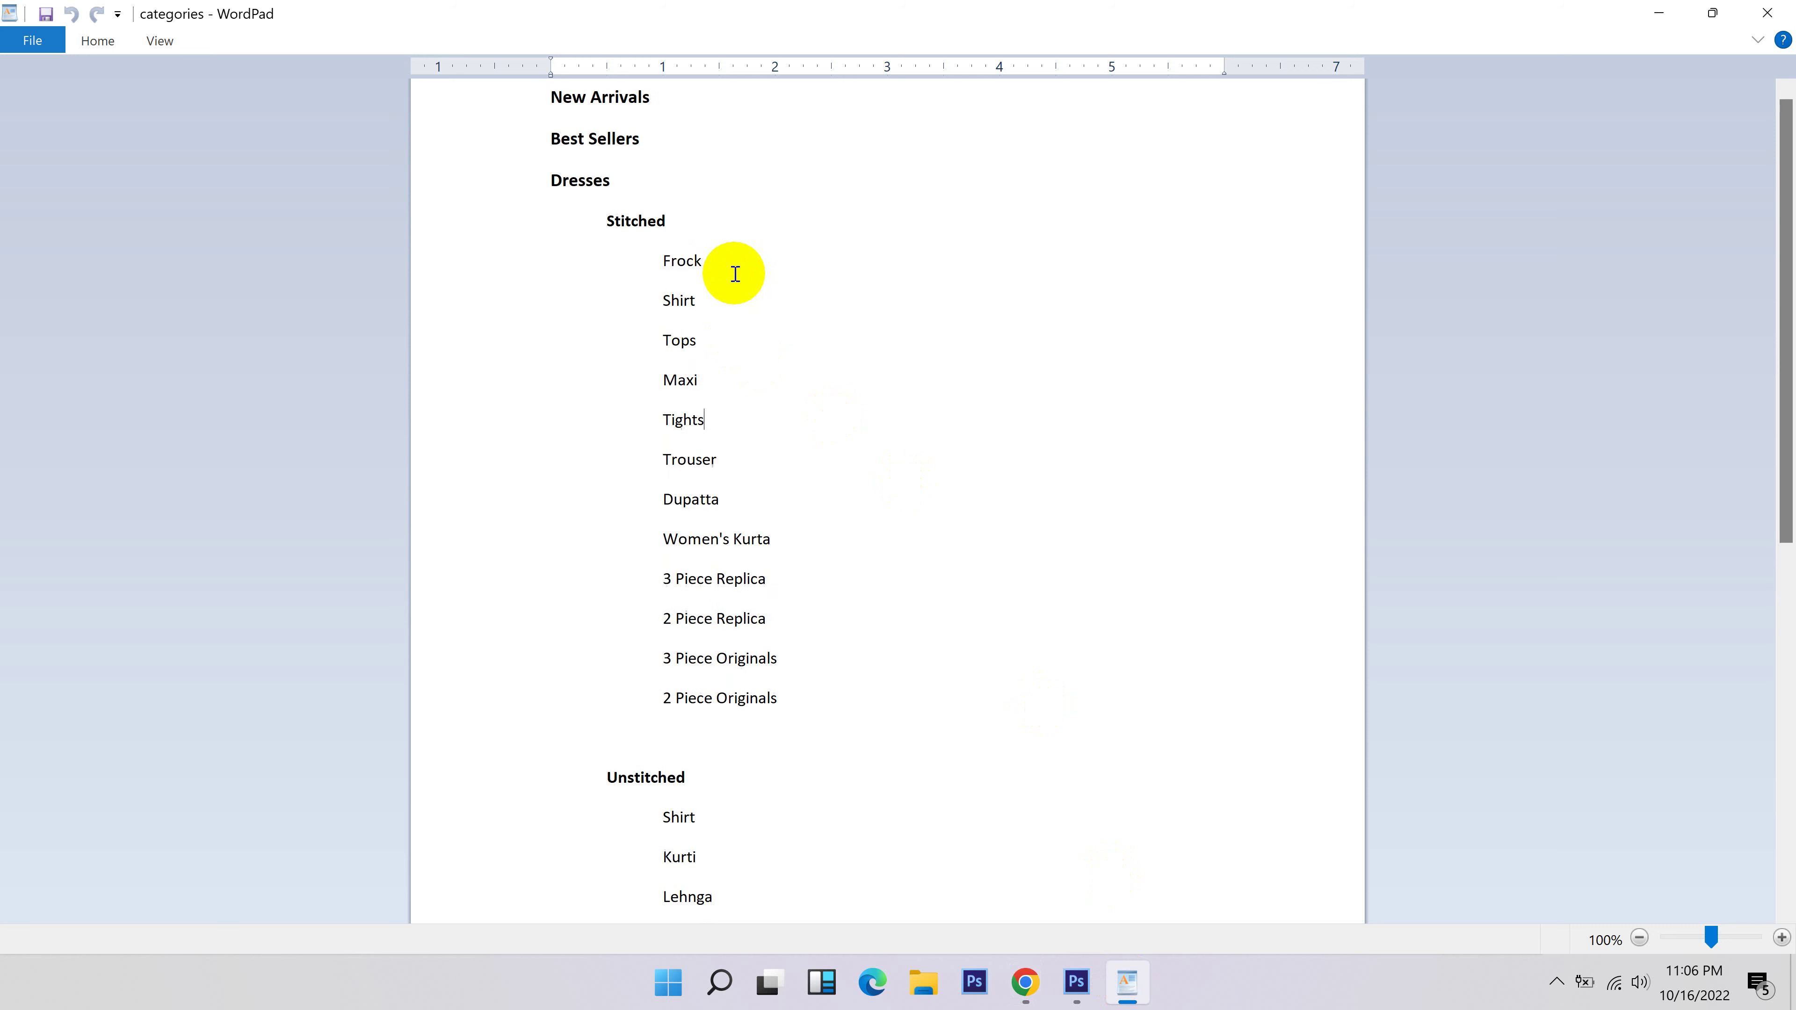
drag(660, 103, 564, 90)
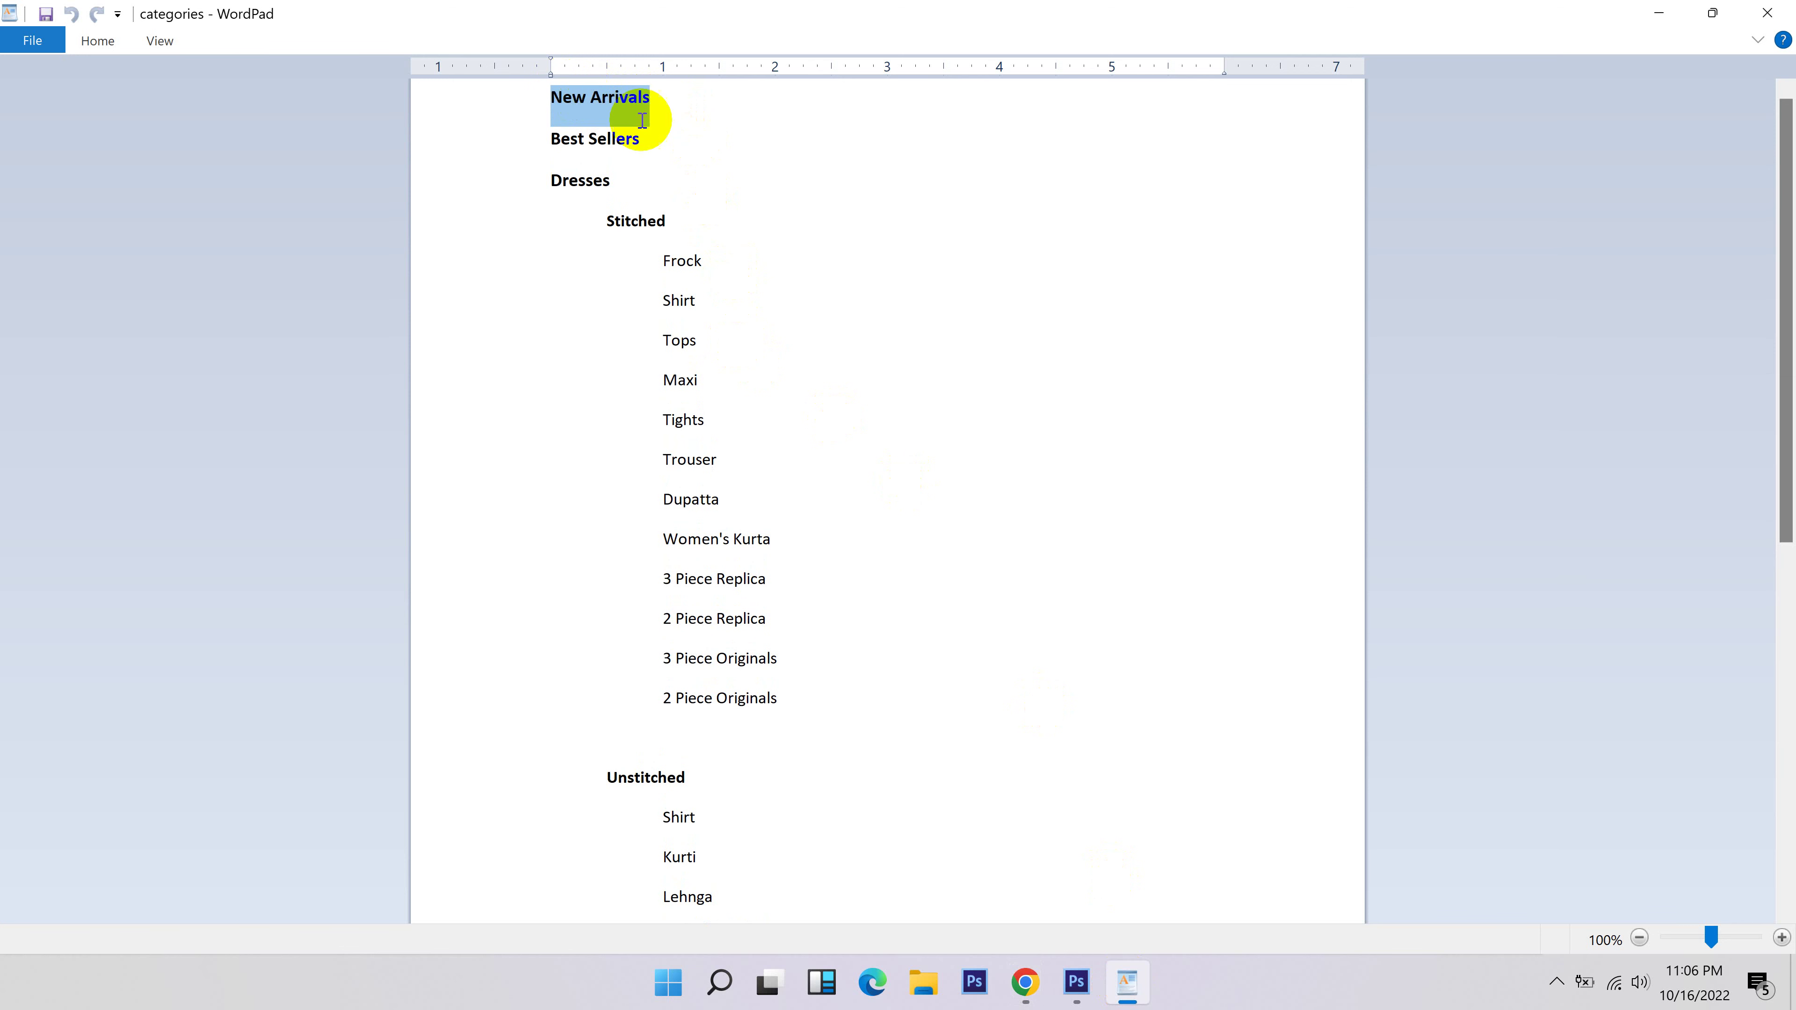
drag(642, 140, 565, 185)
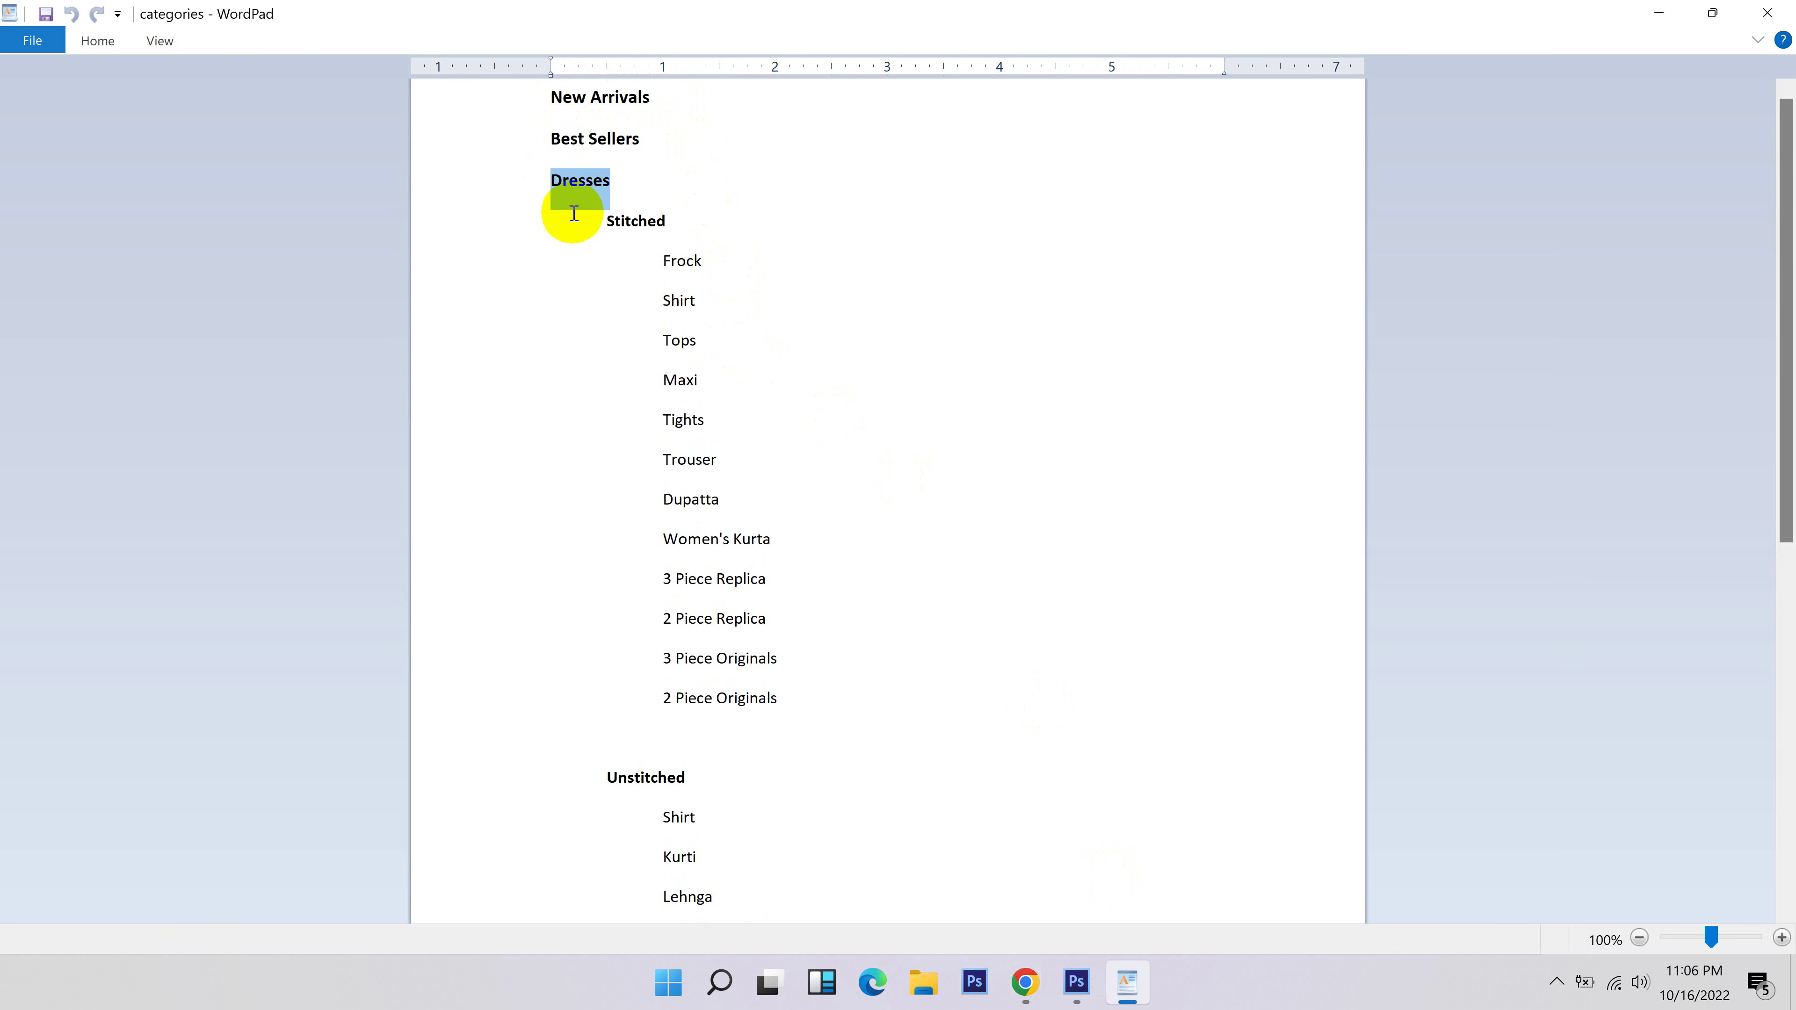
click(1026, 981)
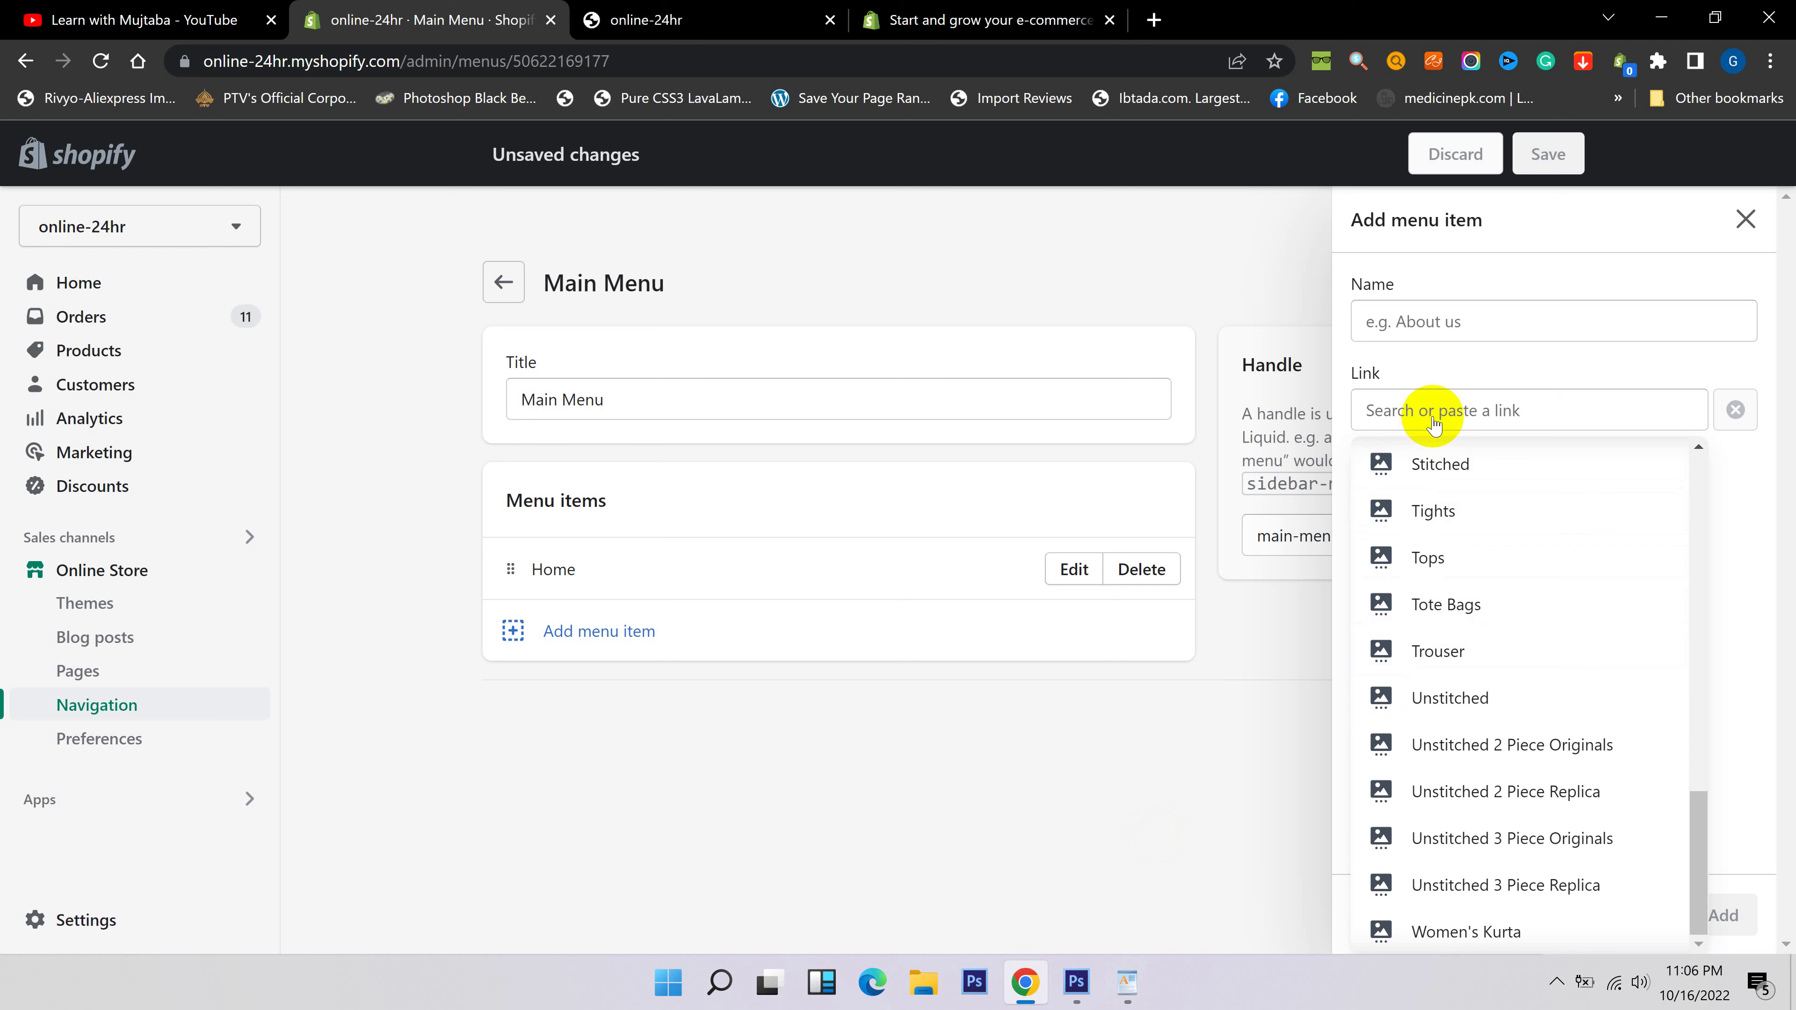
Link the new menu item to the New Arrivals collection and add it to the Main Menu.
scroll(1483, 702, up, 5)
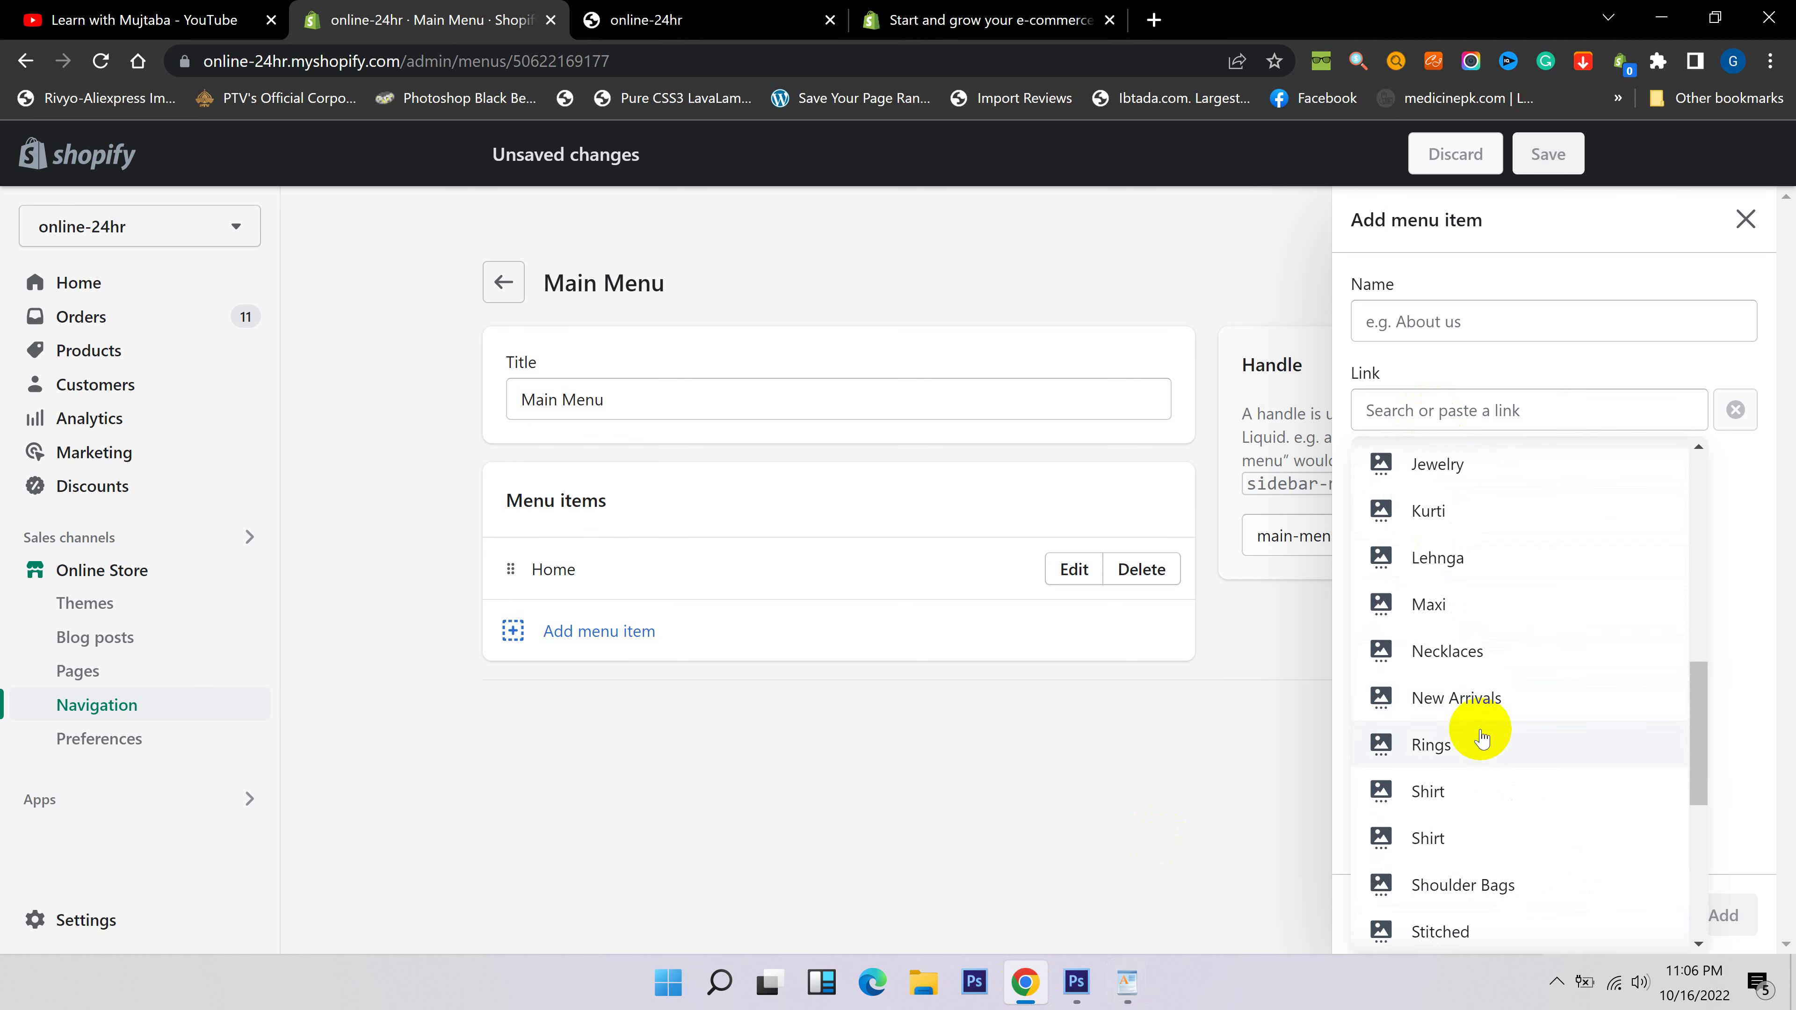
click(1471, 699)
click(1732, 923)
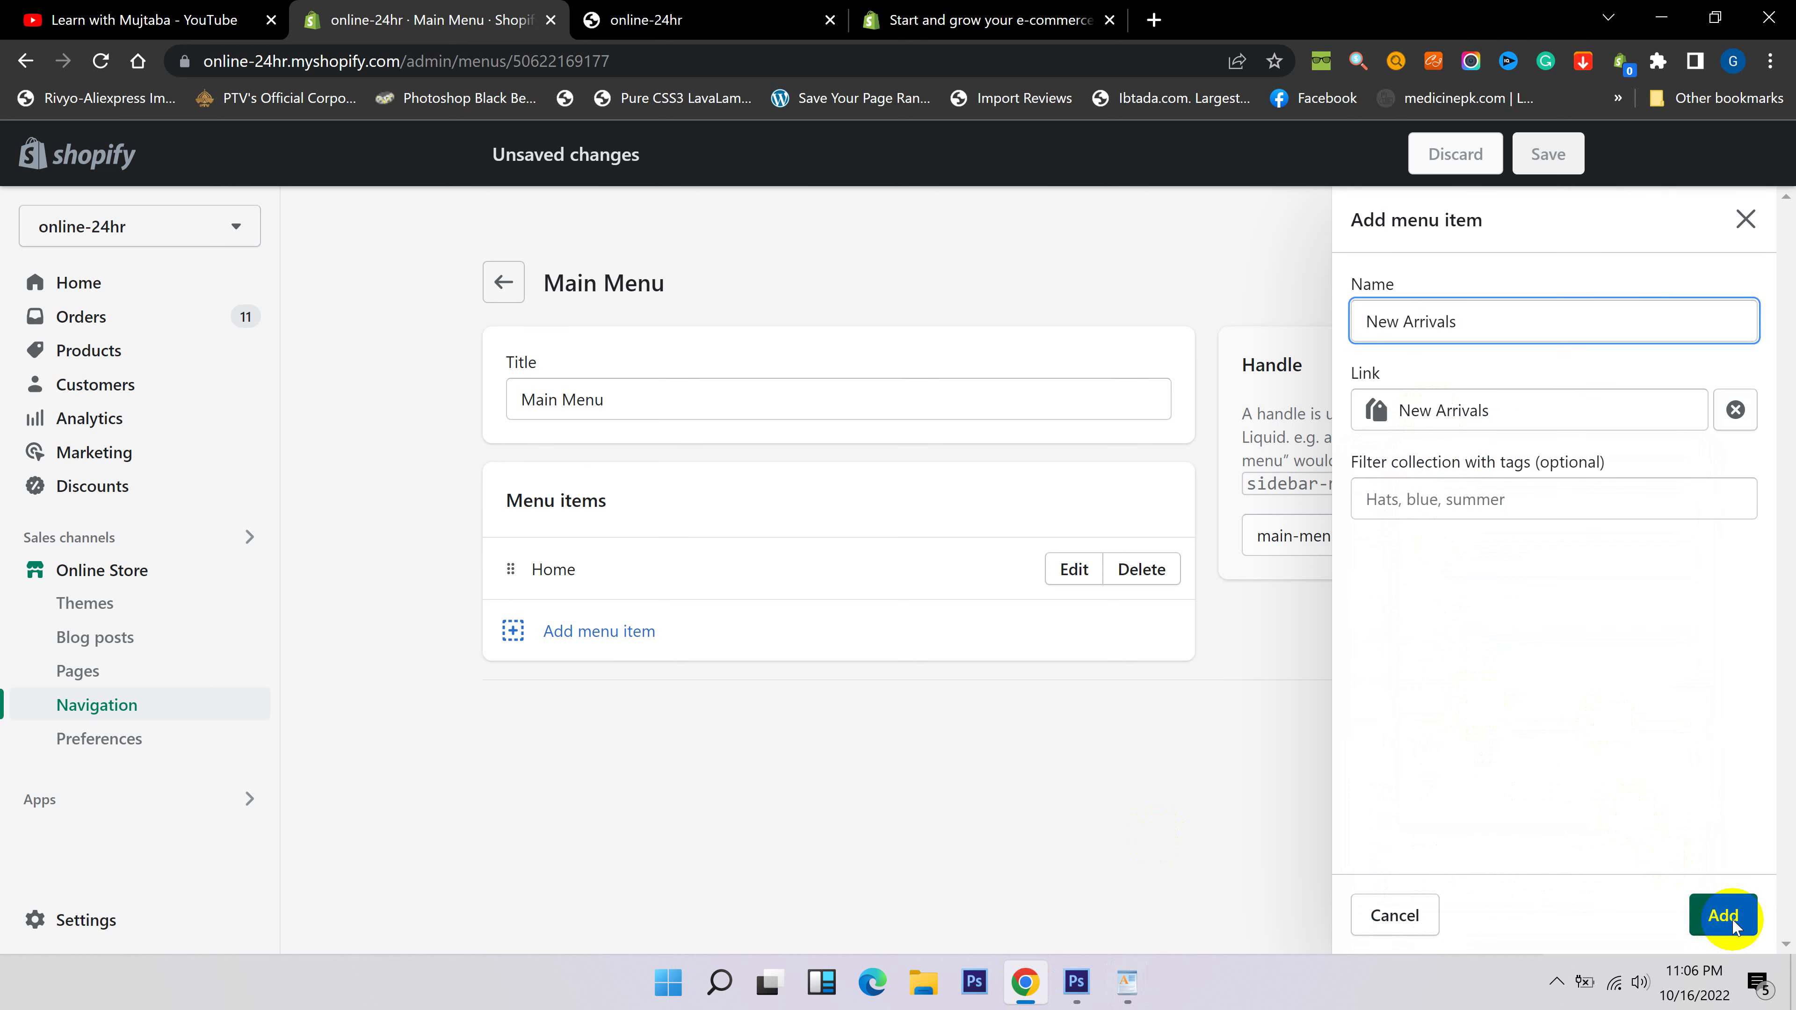
Add a Best Sellers item to the Main Menu, linked to the Best Sellers collection.
click(733, 691)
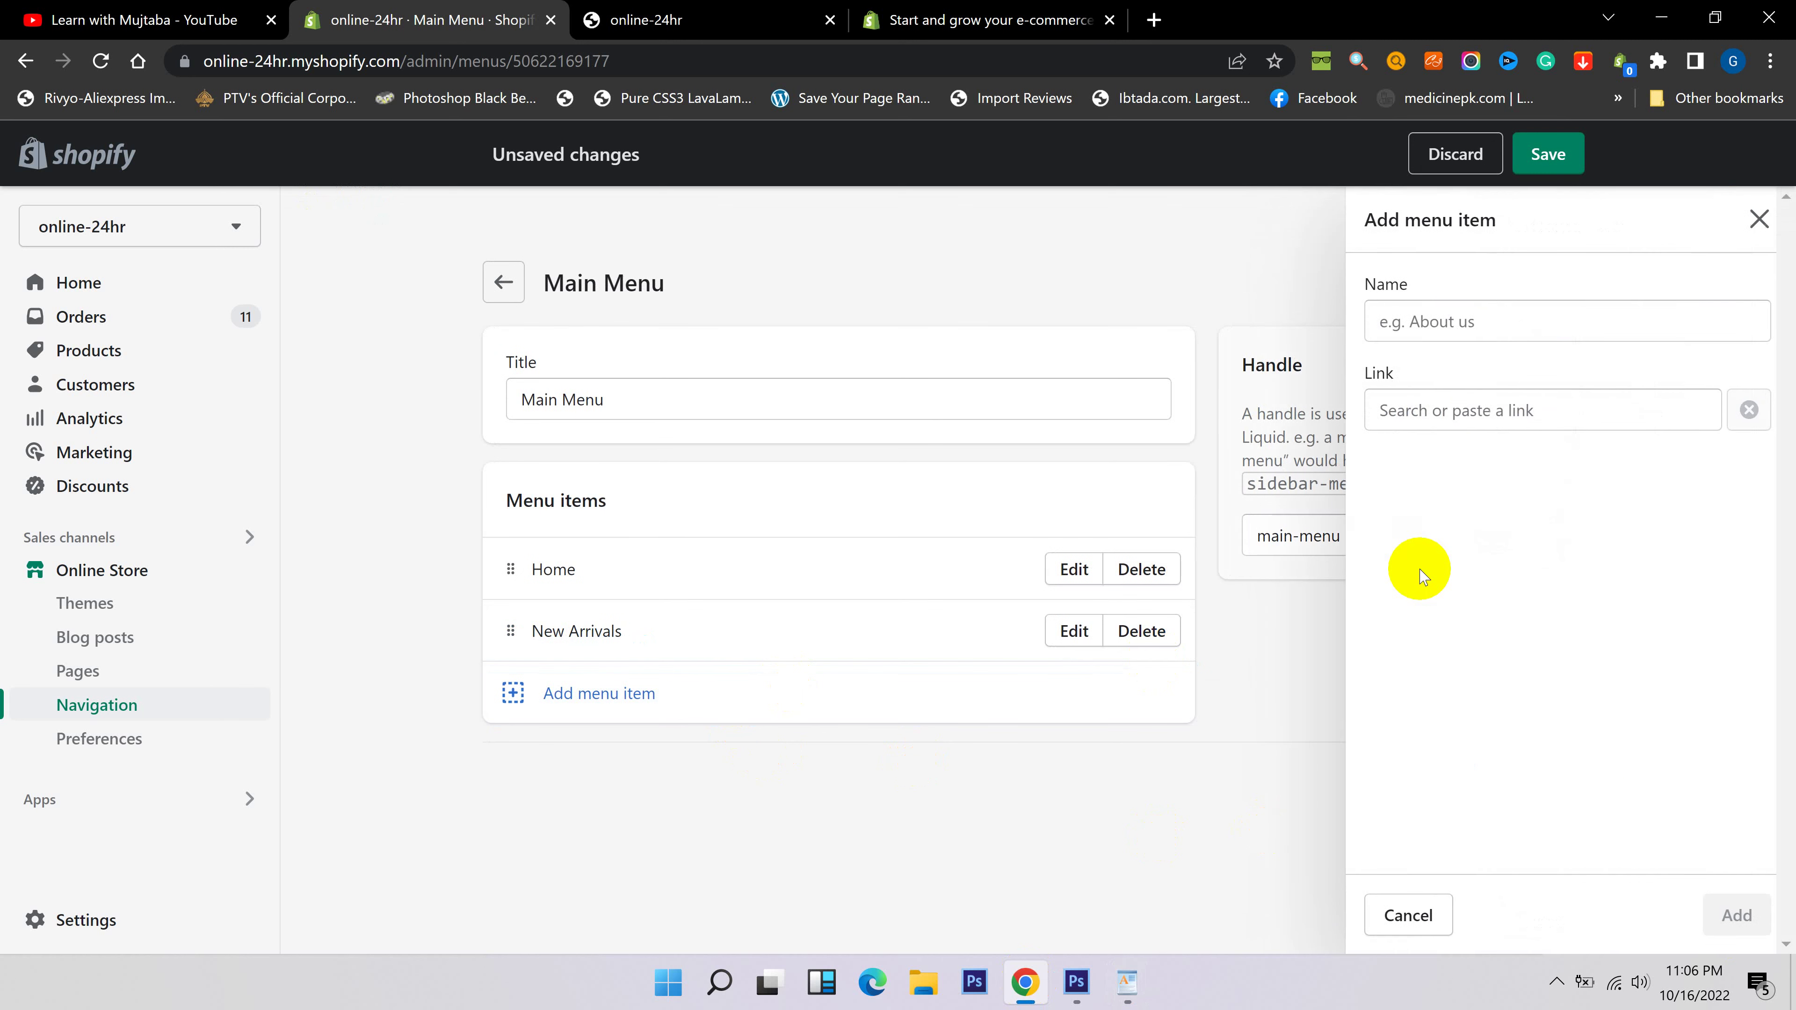
click(1467, 409)
click(1466, 548)
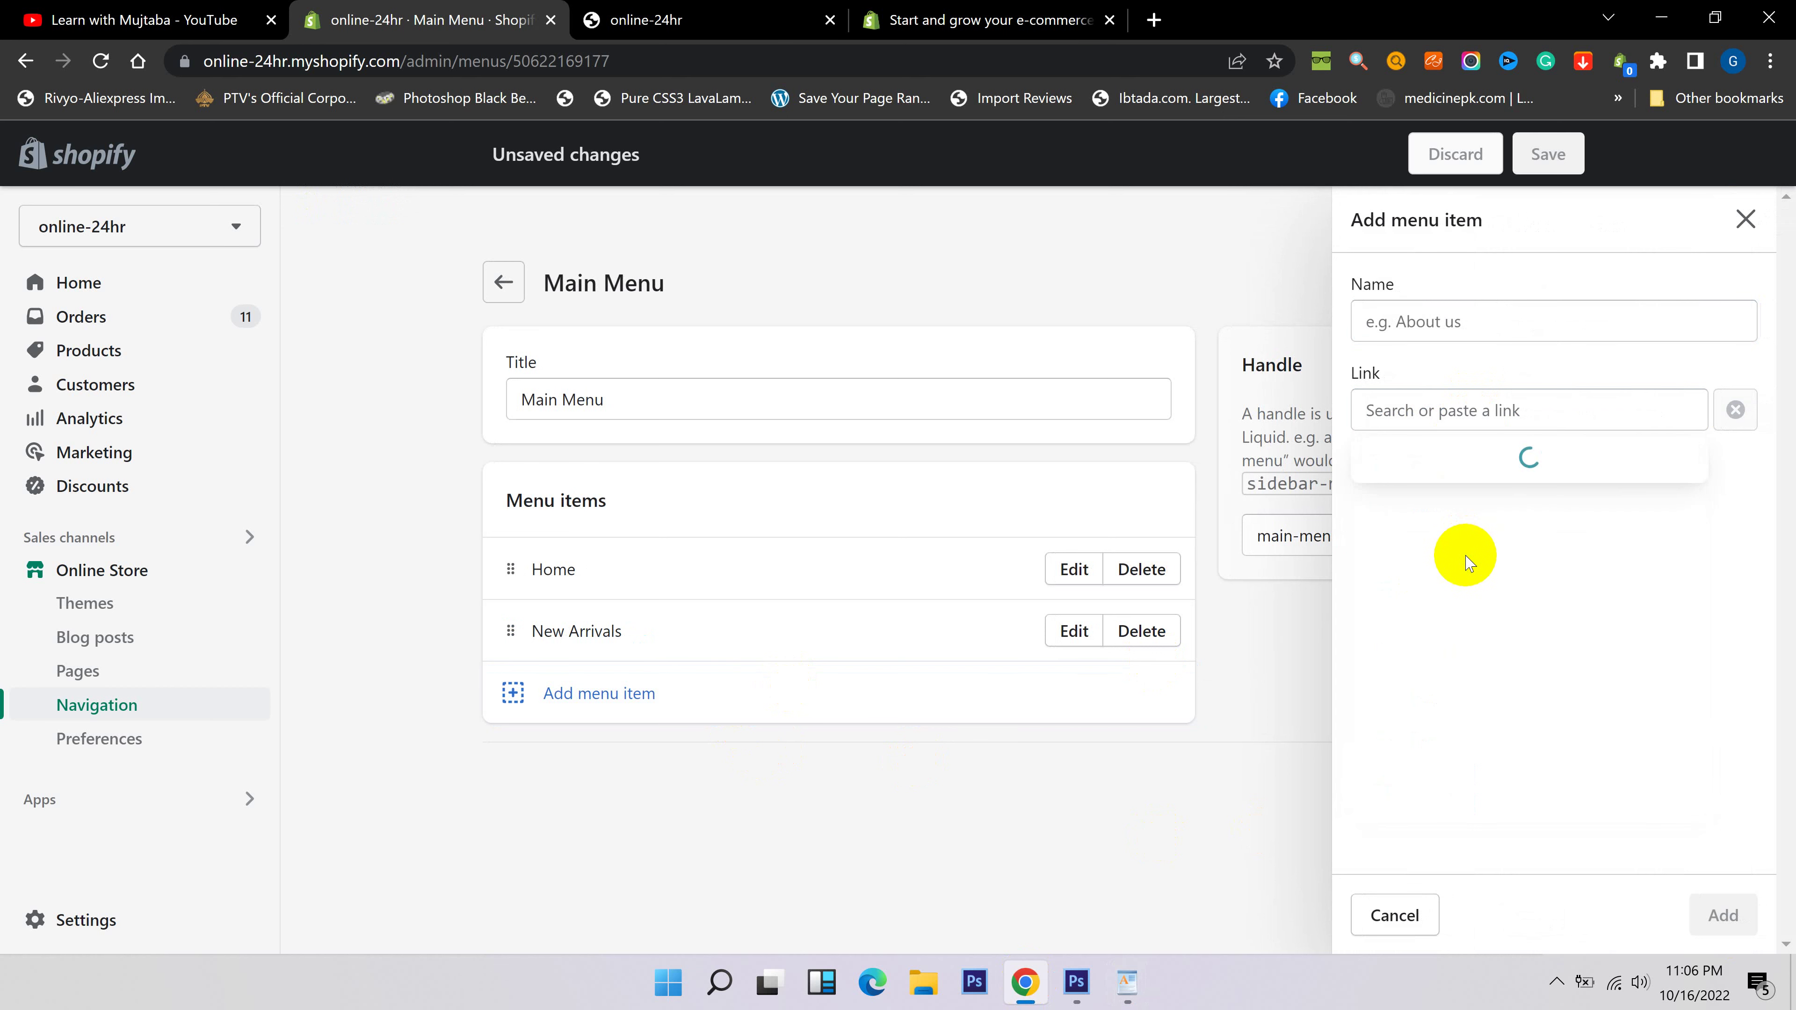
scroll(1464, 598, down, 2)
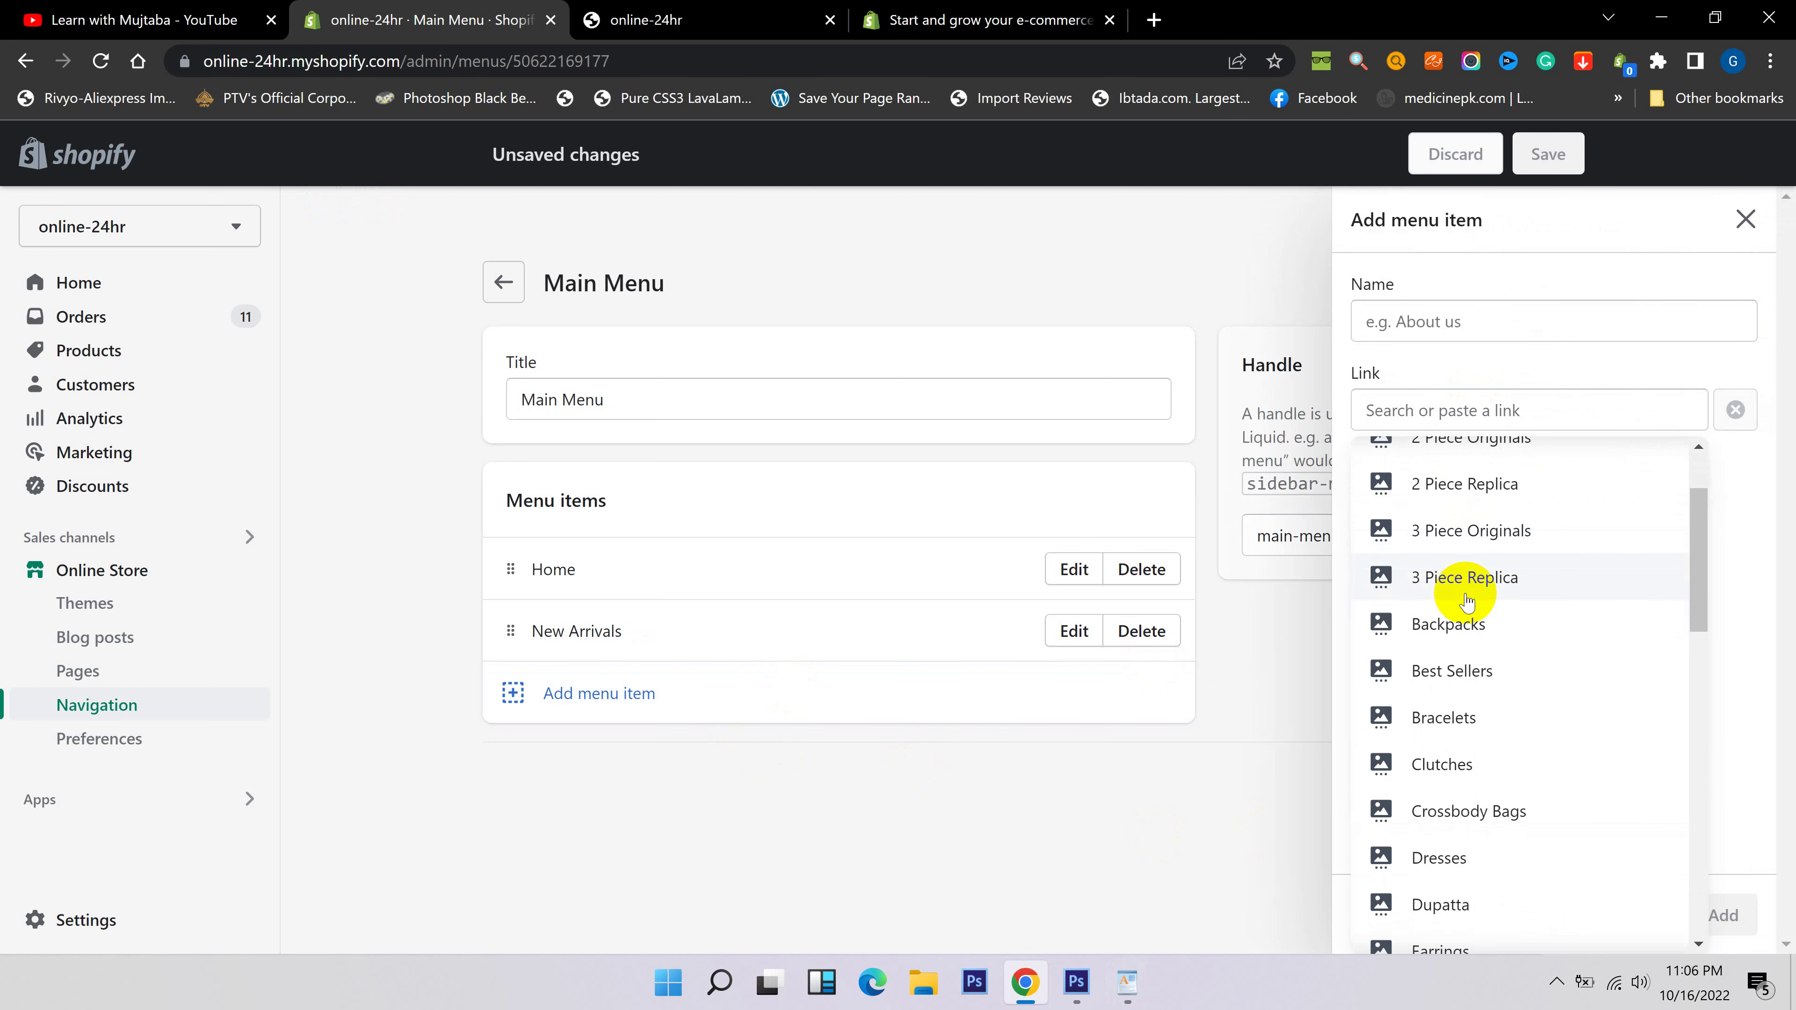
click(1458, 676)
click(1720, 915)
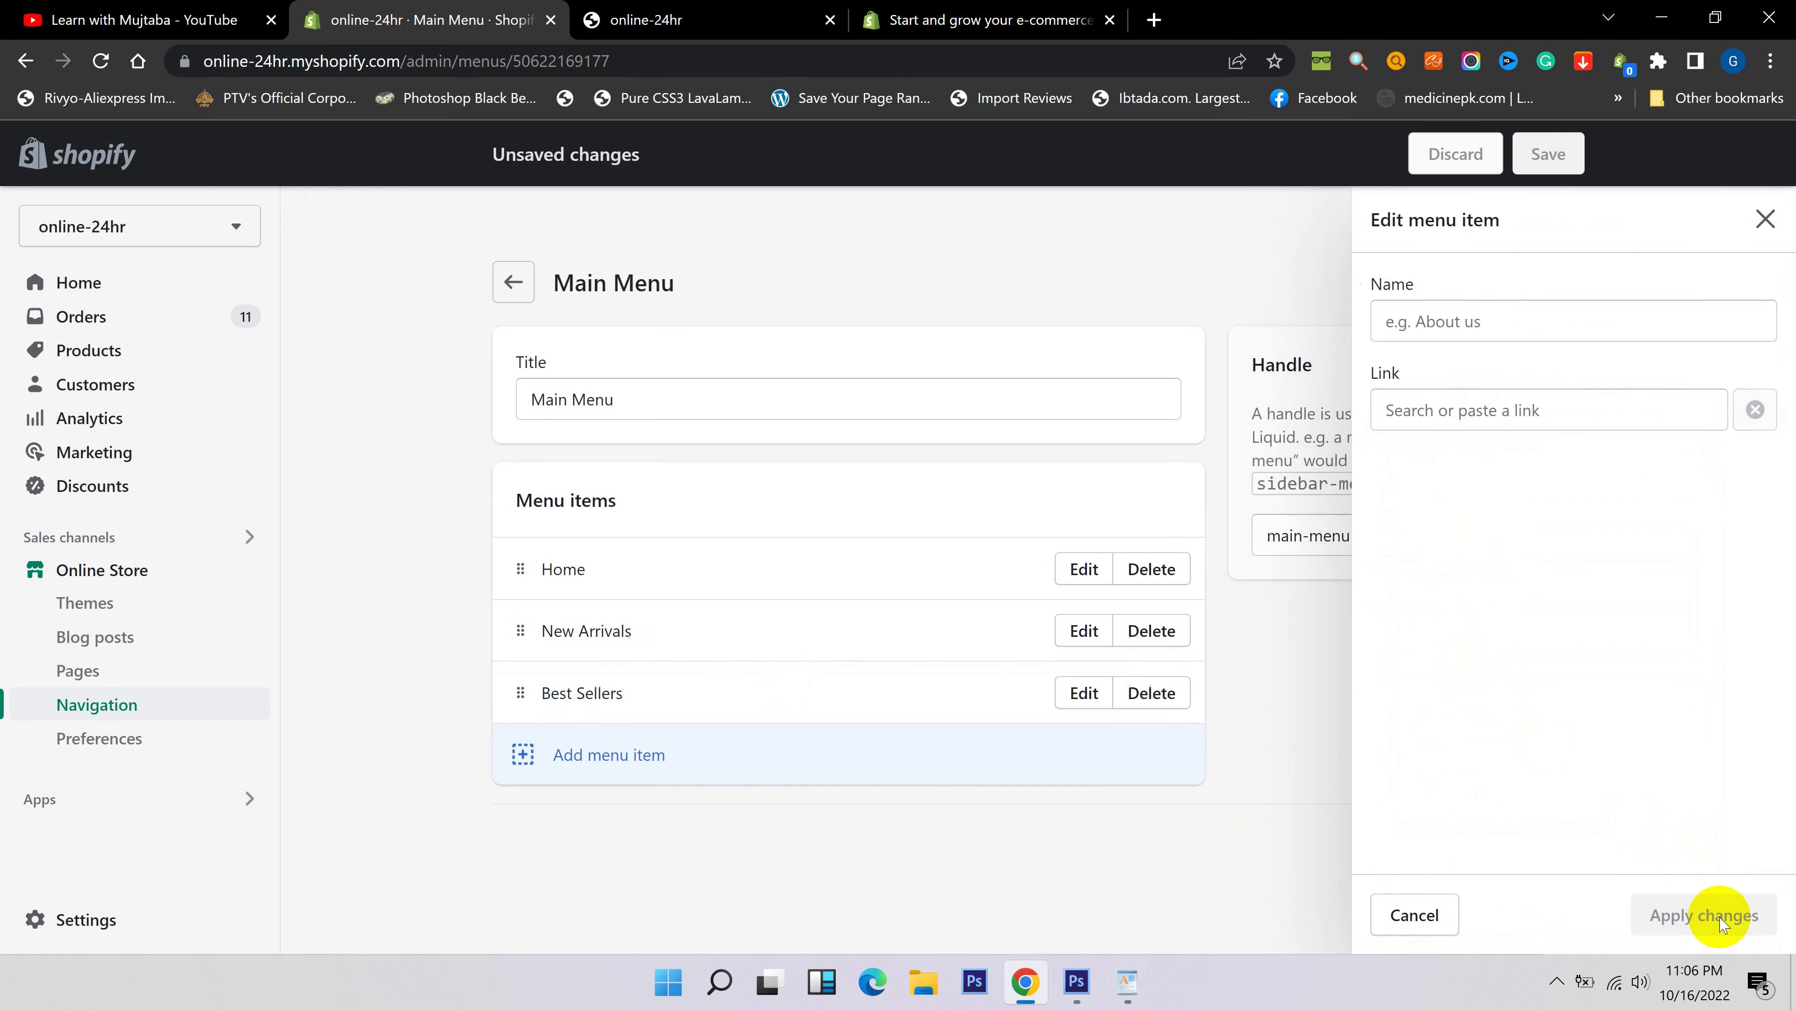
Check the next heading in the WordPad categories document, and in Chrome add a Dresses menu item linked to the Dresses collection.
click(1129, 985)
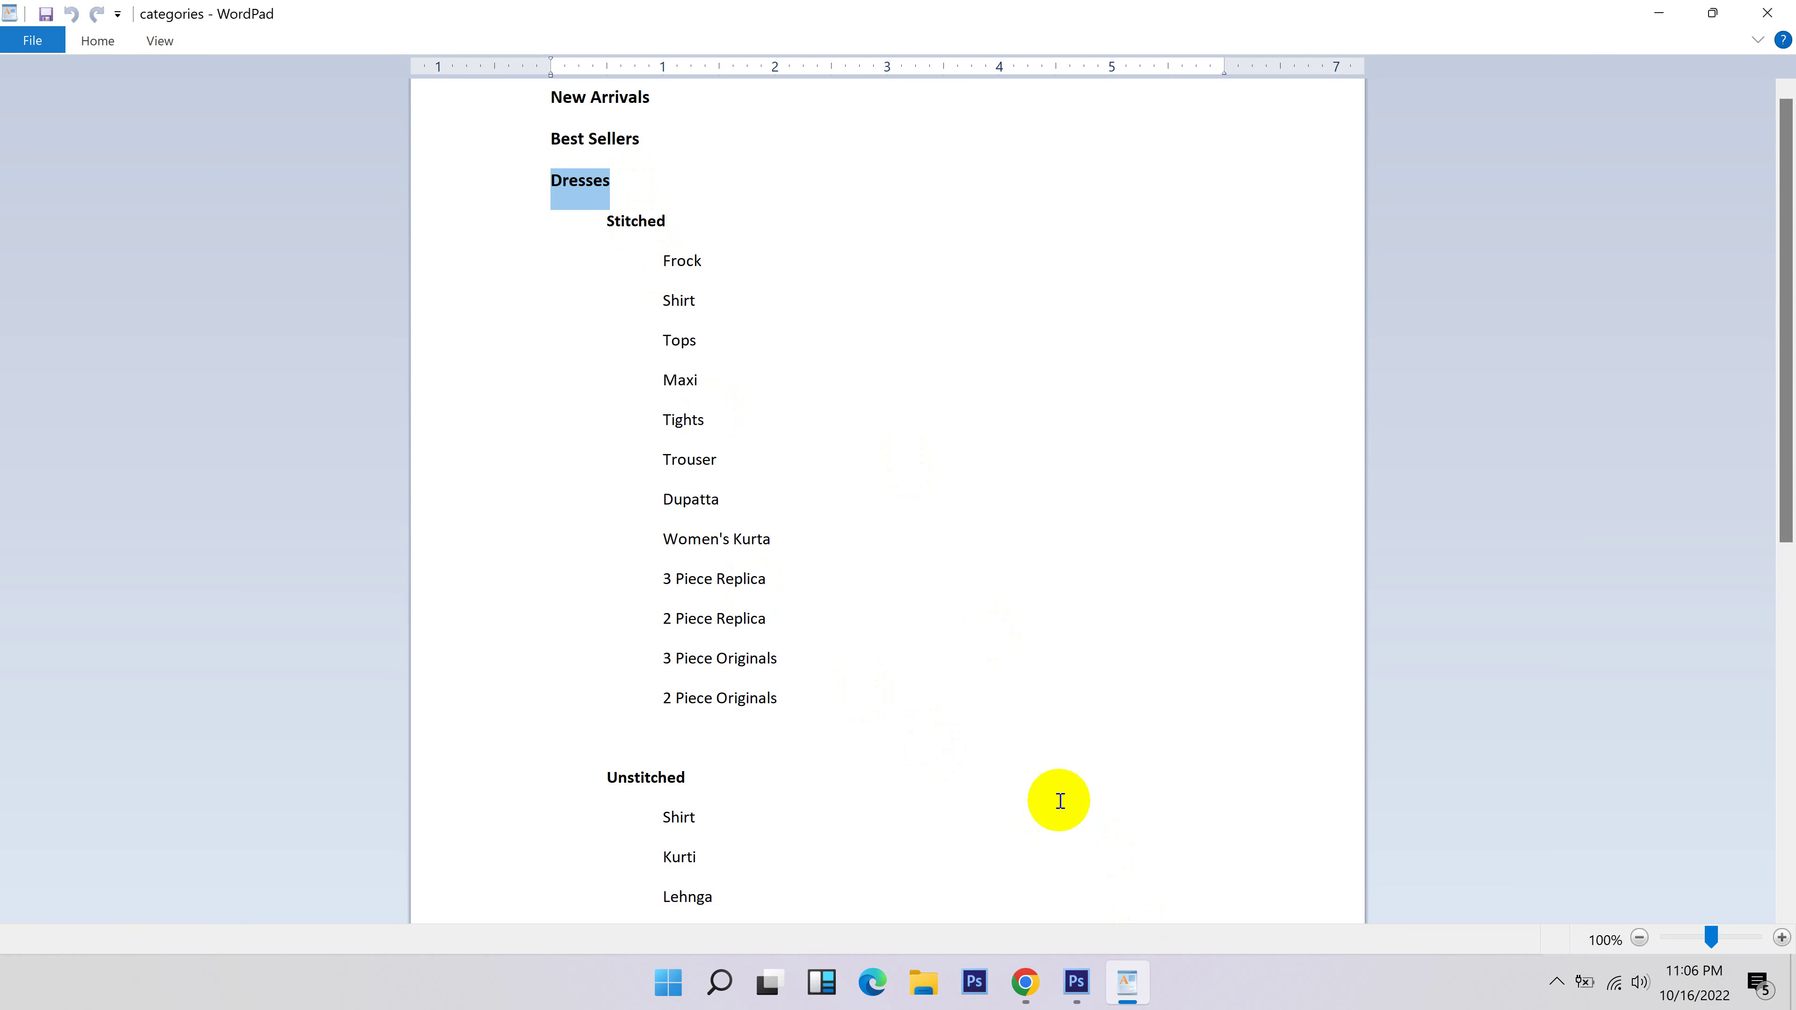
click(1025, 982)
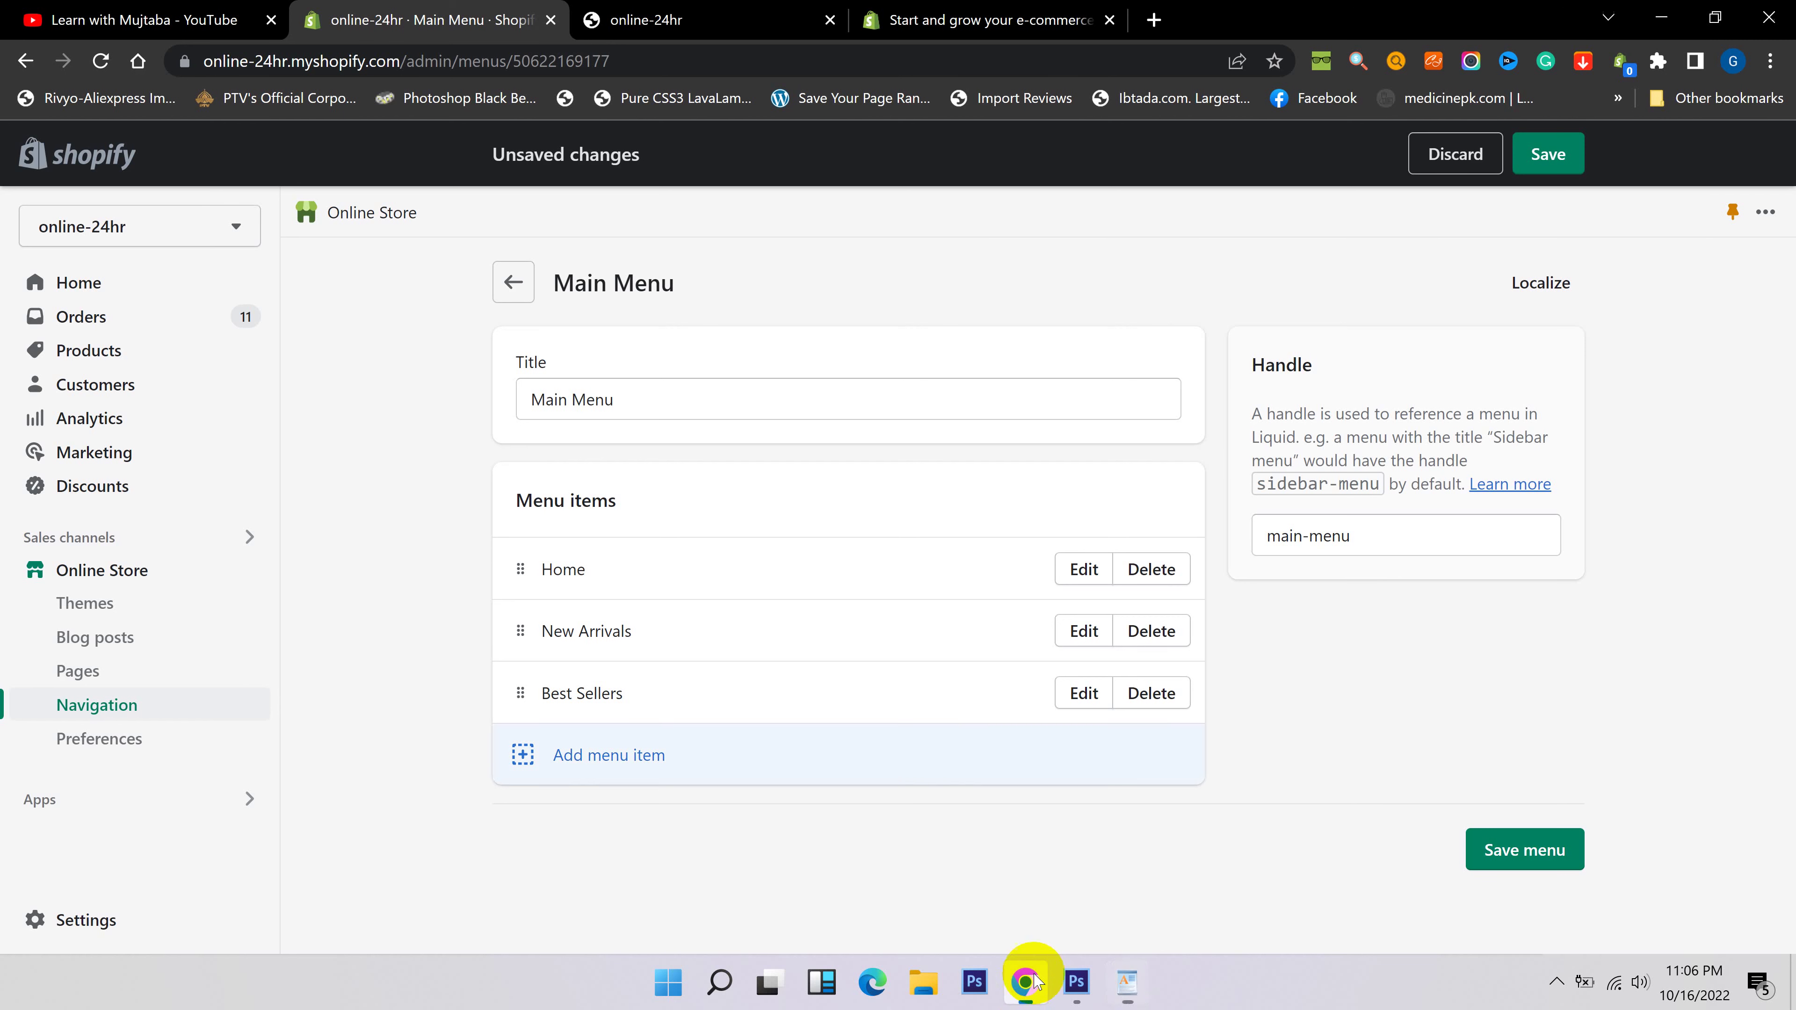
click(897, 759)
click(1536, 409)
click(1493, 553)
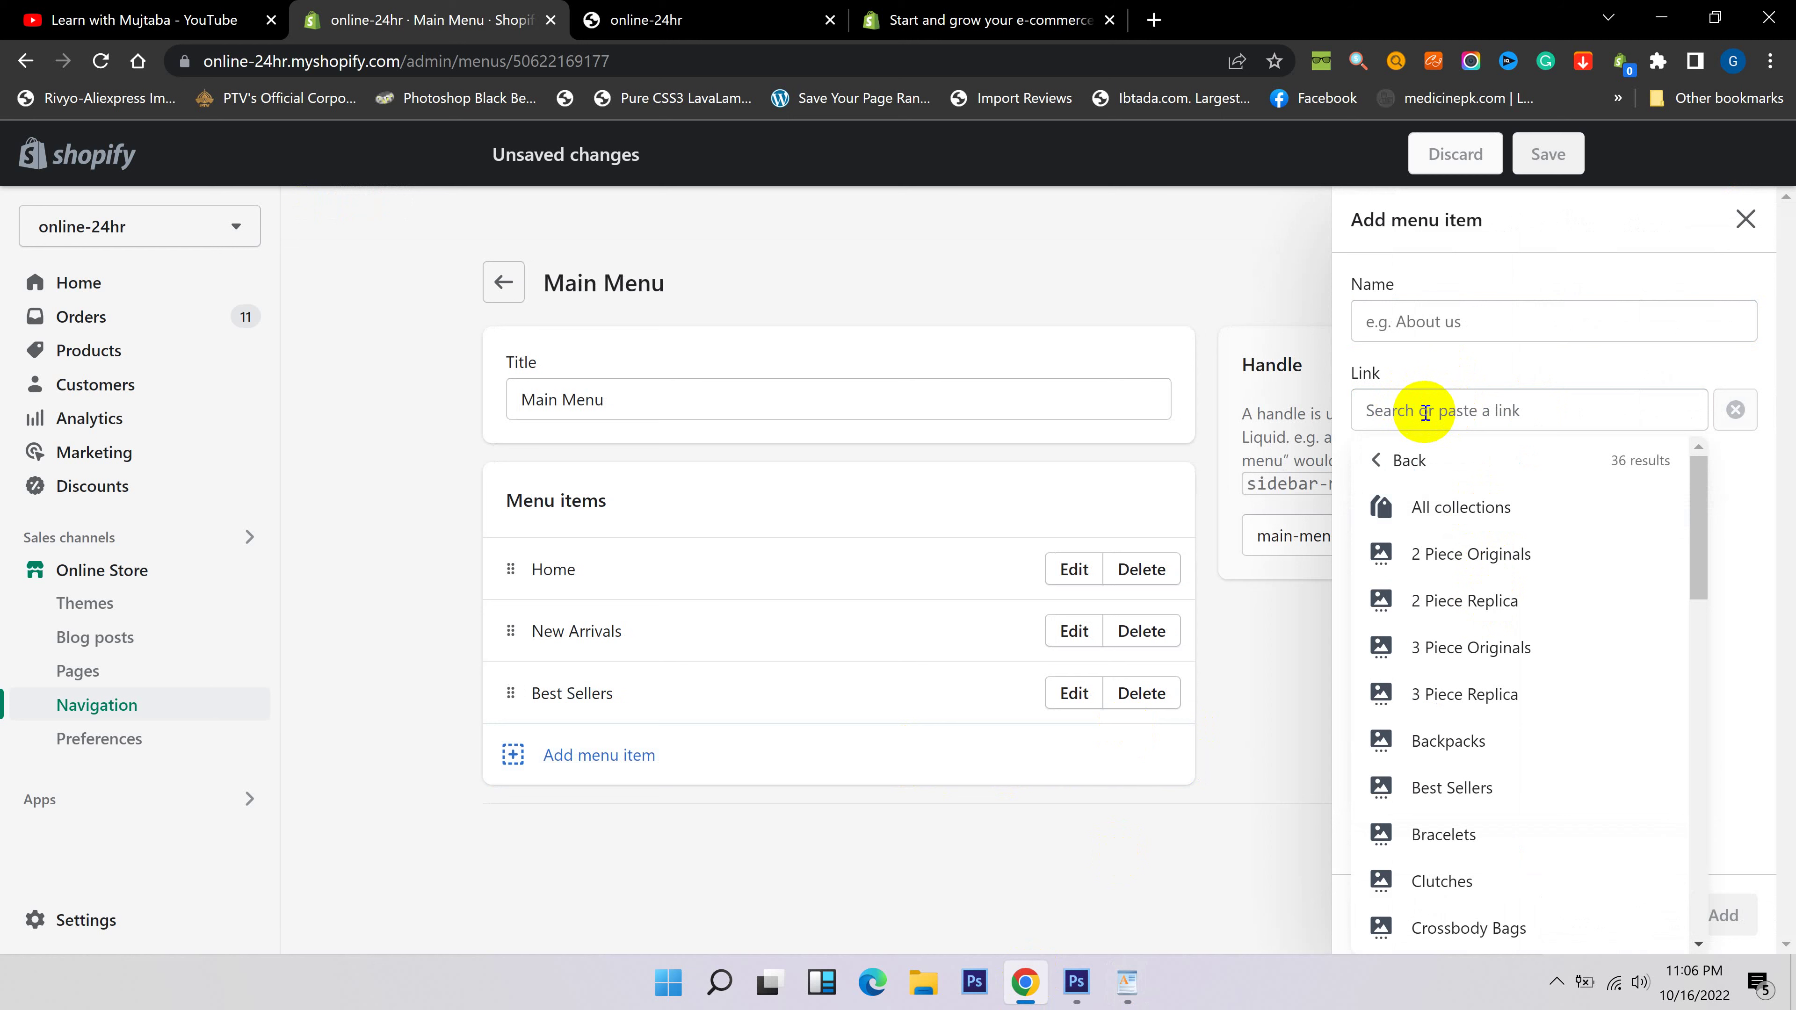
scroll(1439, 683, down, 4)
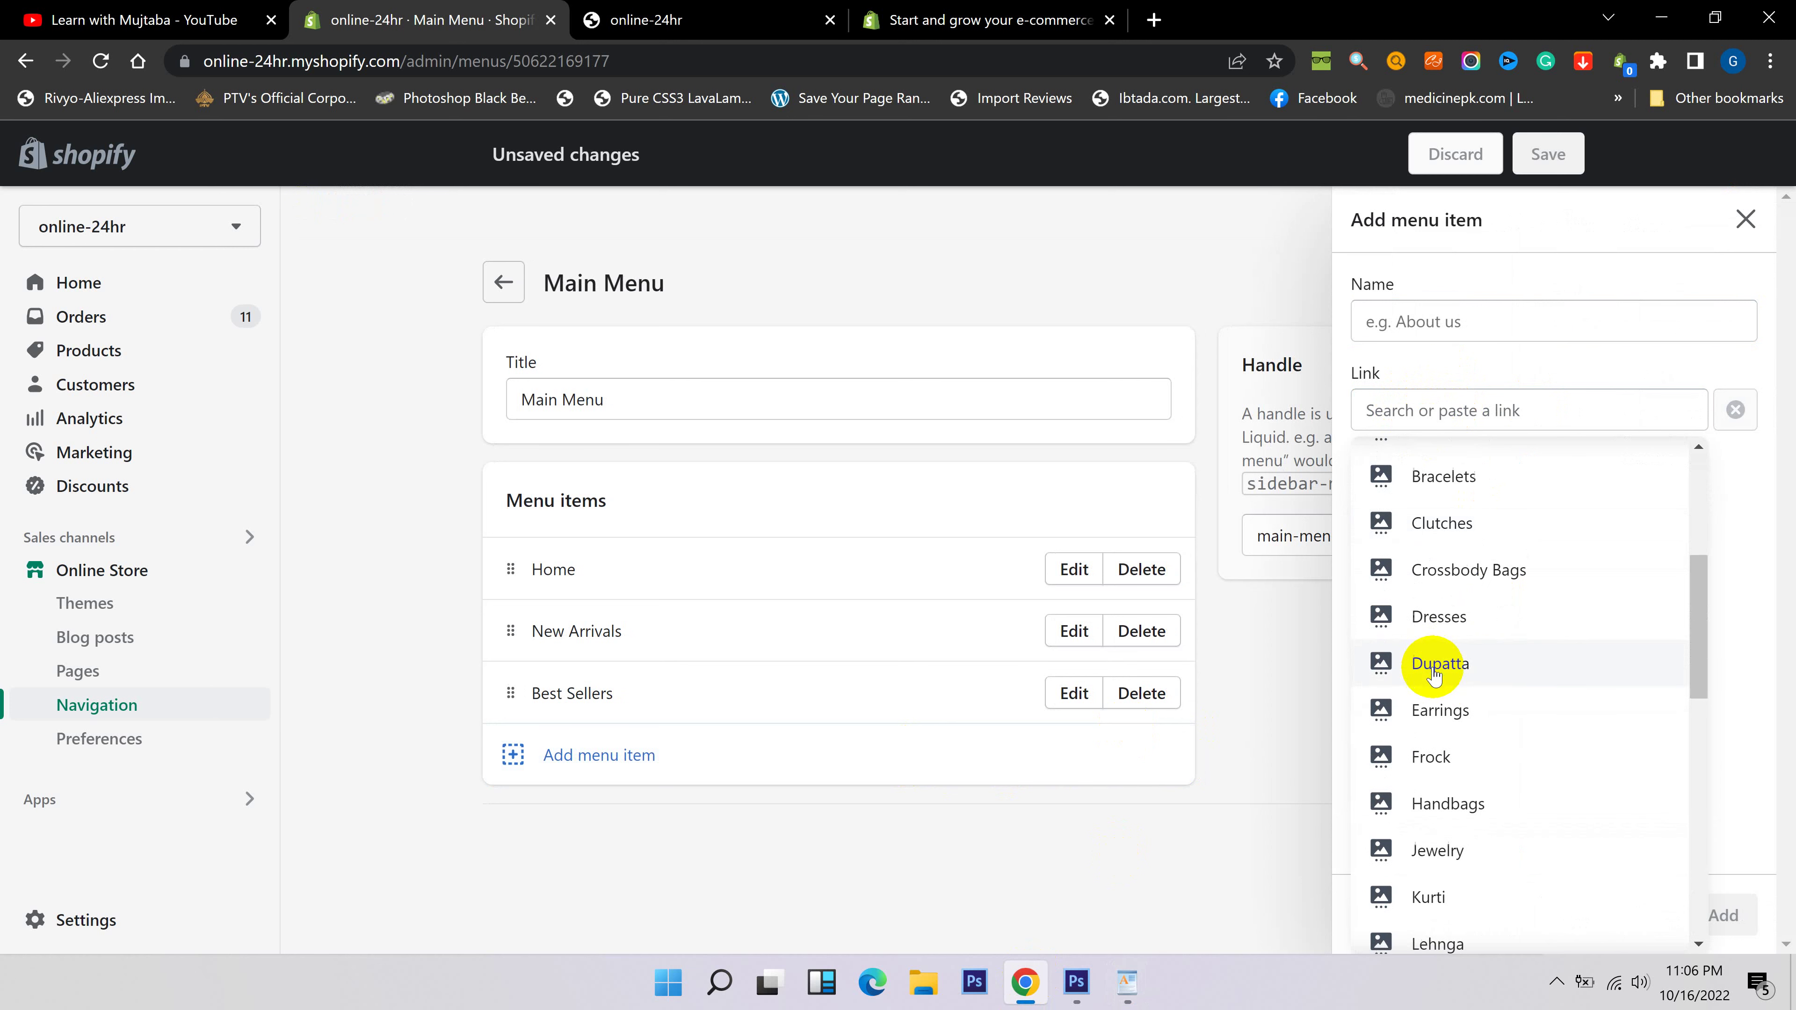
scroll(1435, 676, down, 5)
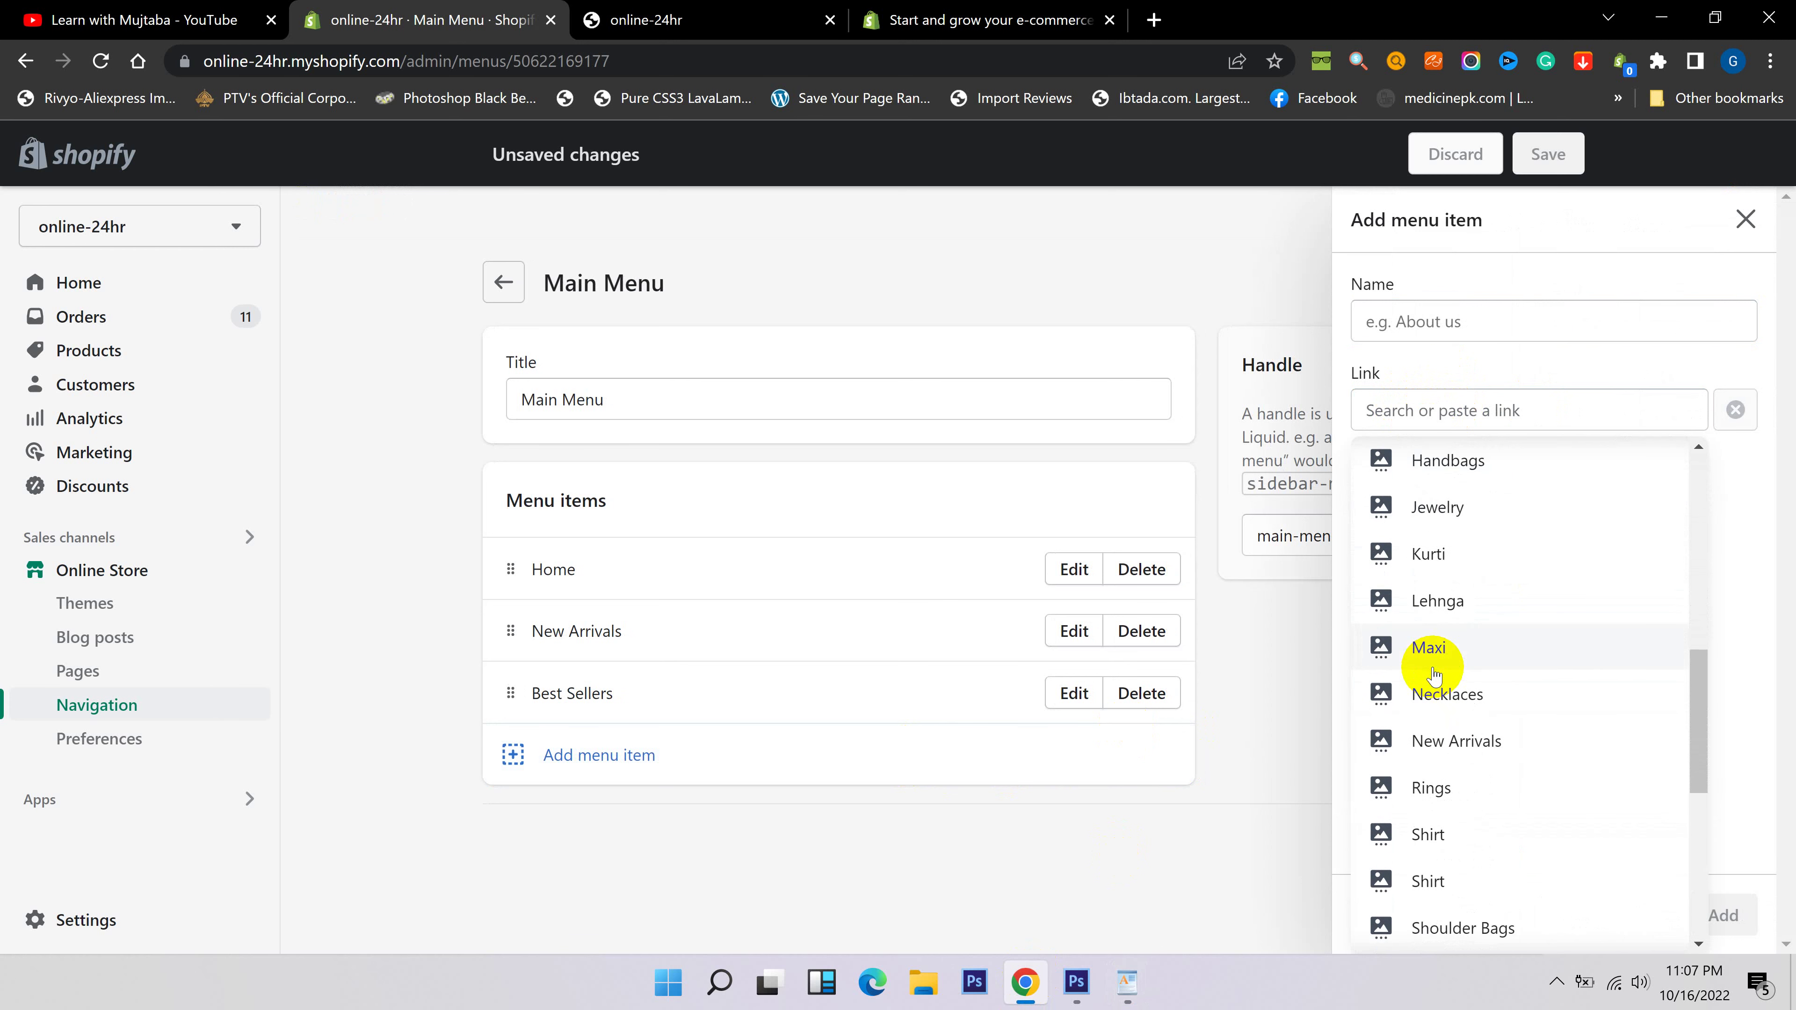
scroll(1435, 680, up, 5)
click(1428, 623)
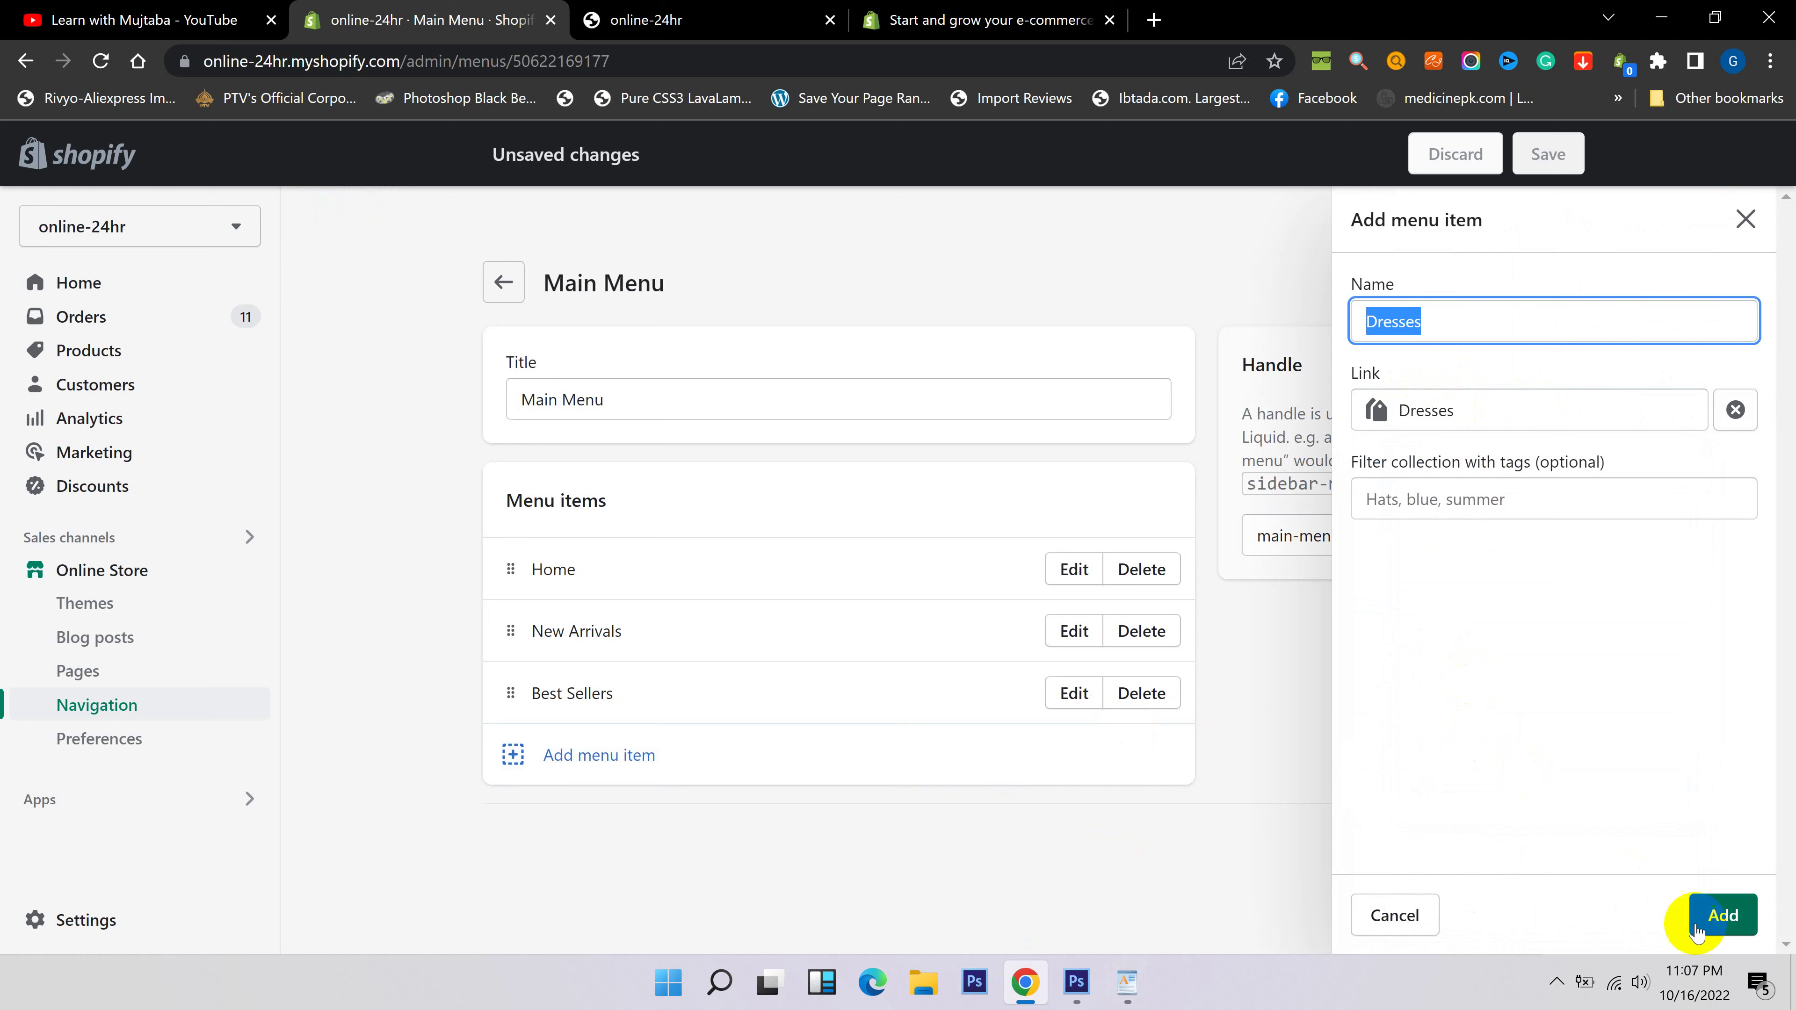
click(1696, 931)
Copy the Stitched heading from the WordPad categories document, and in Chrome add a menu item linked to the Stitched collection.
click(1129, 978)
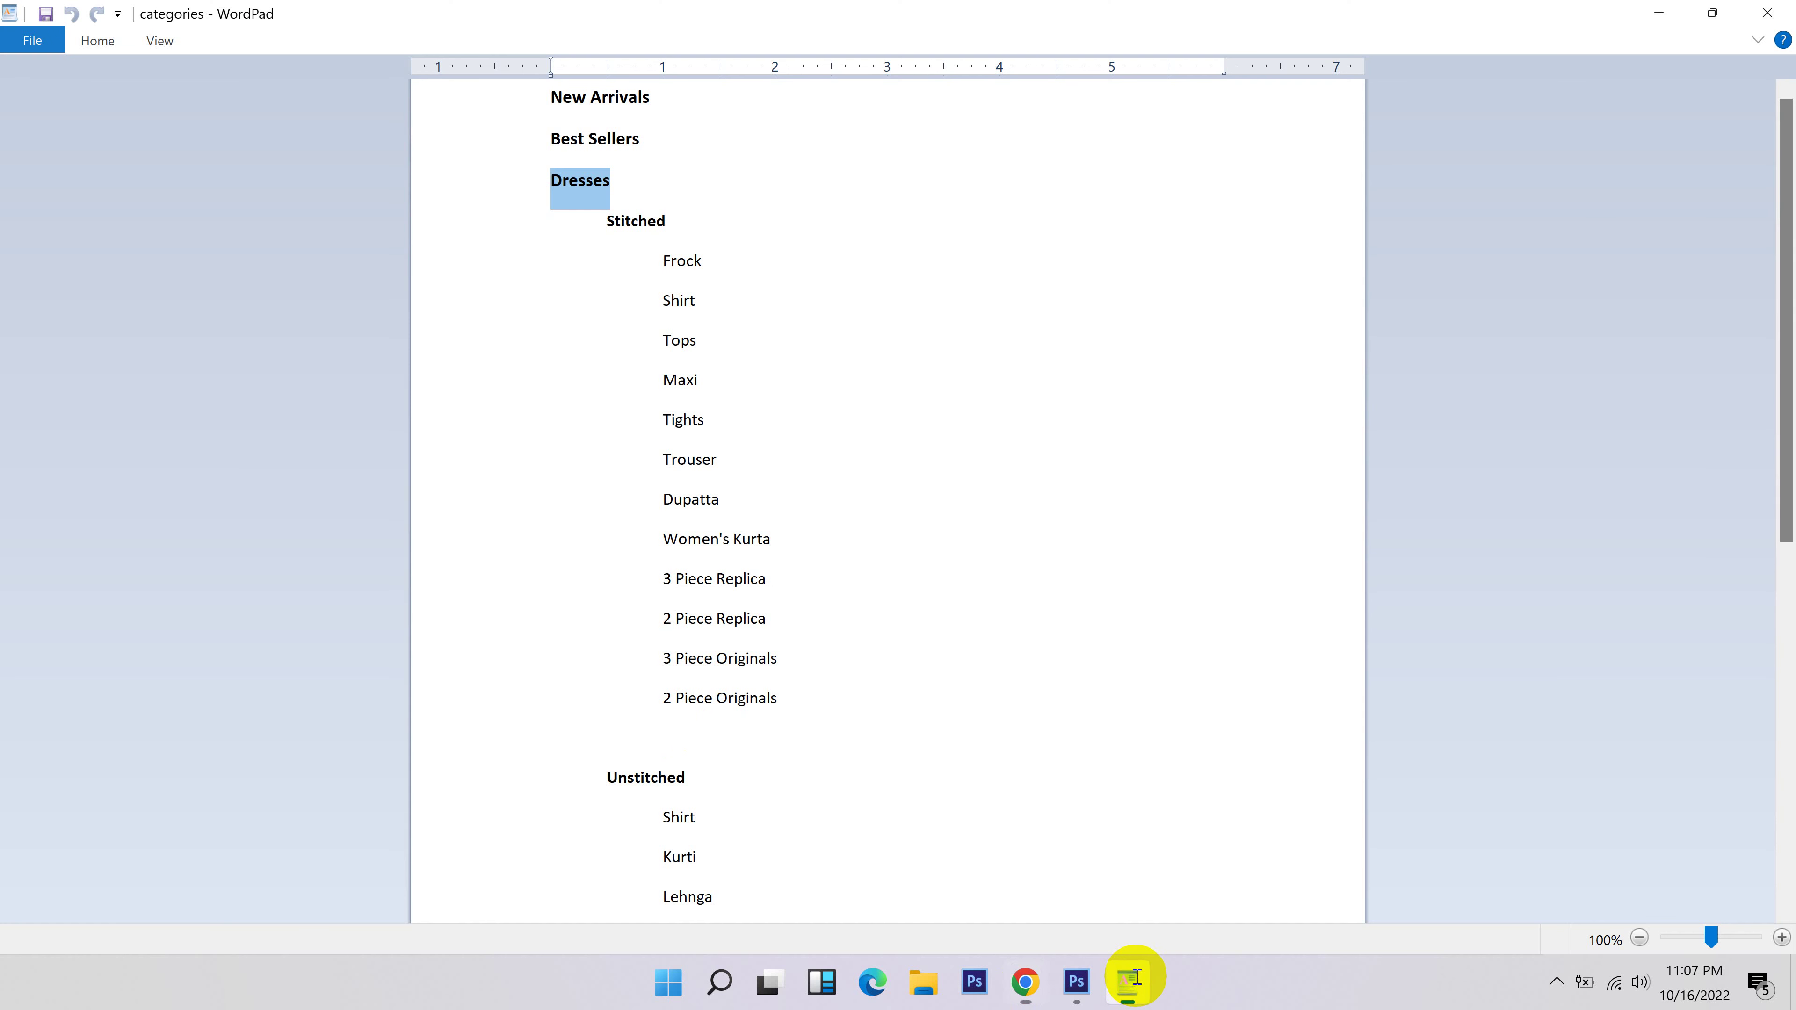
double_click(651, 221)
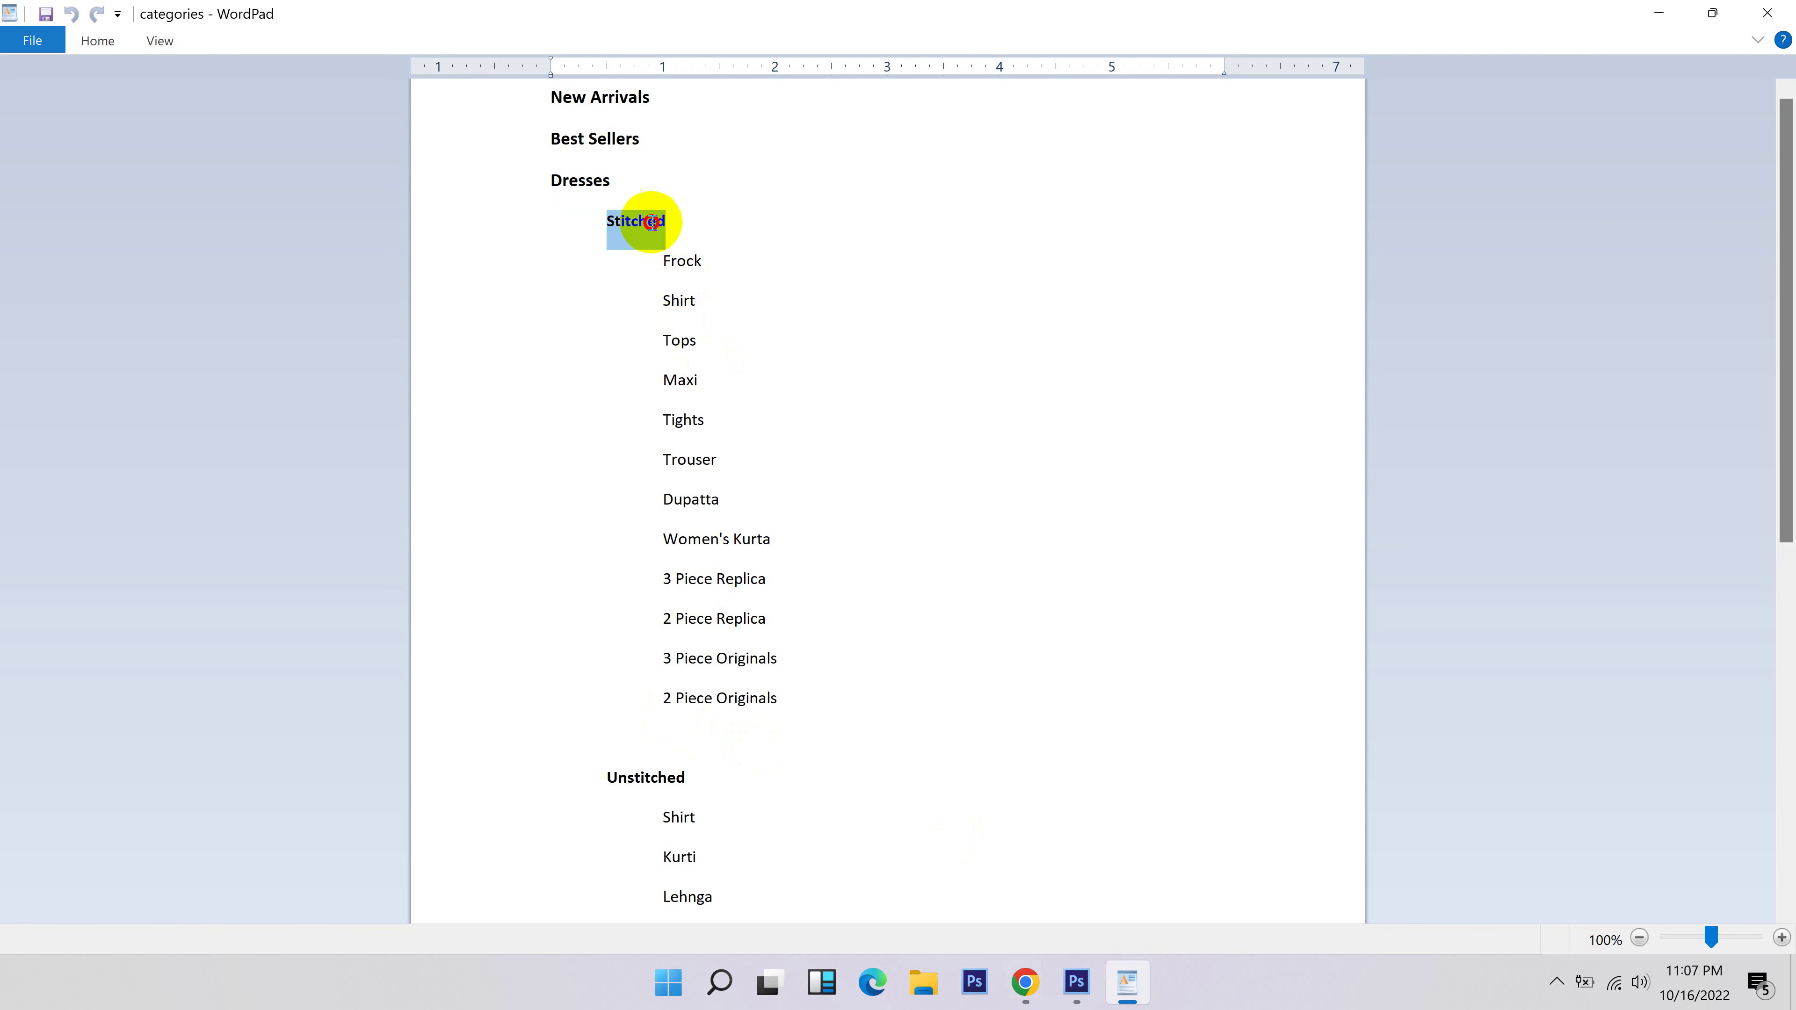
click(1023, 979)
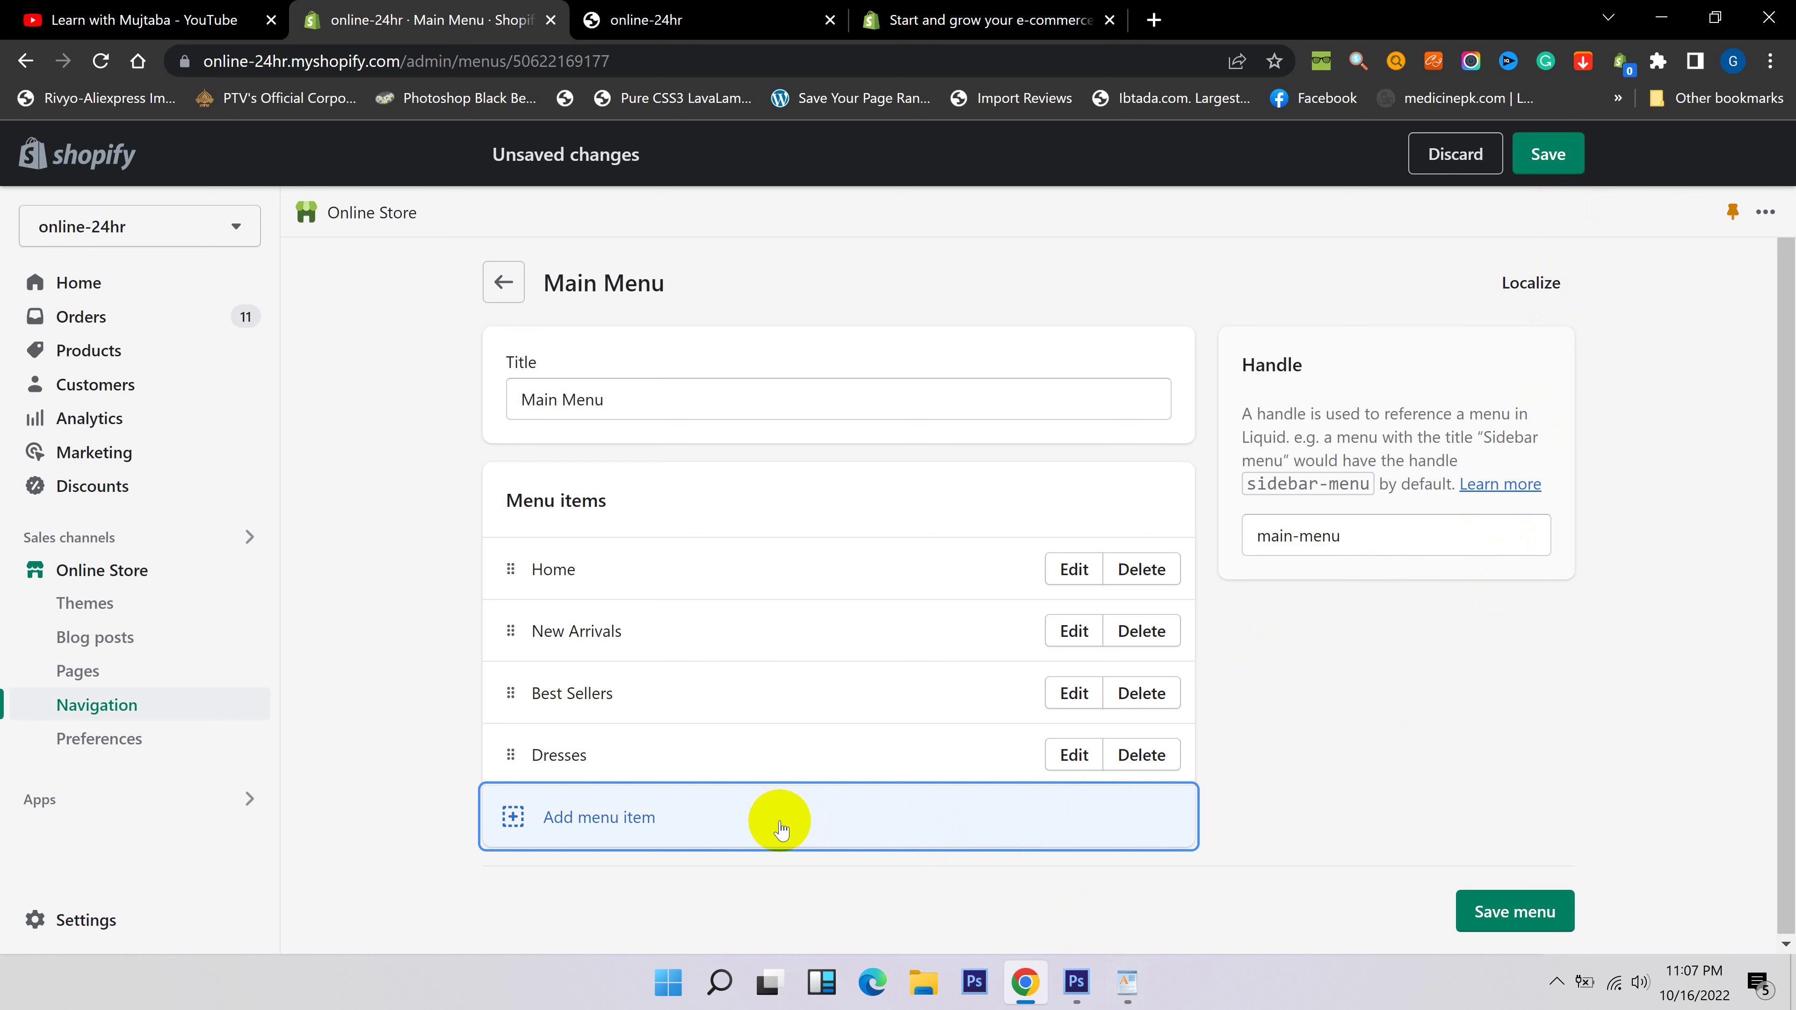
click(767, 829)
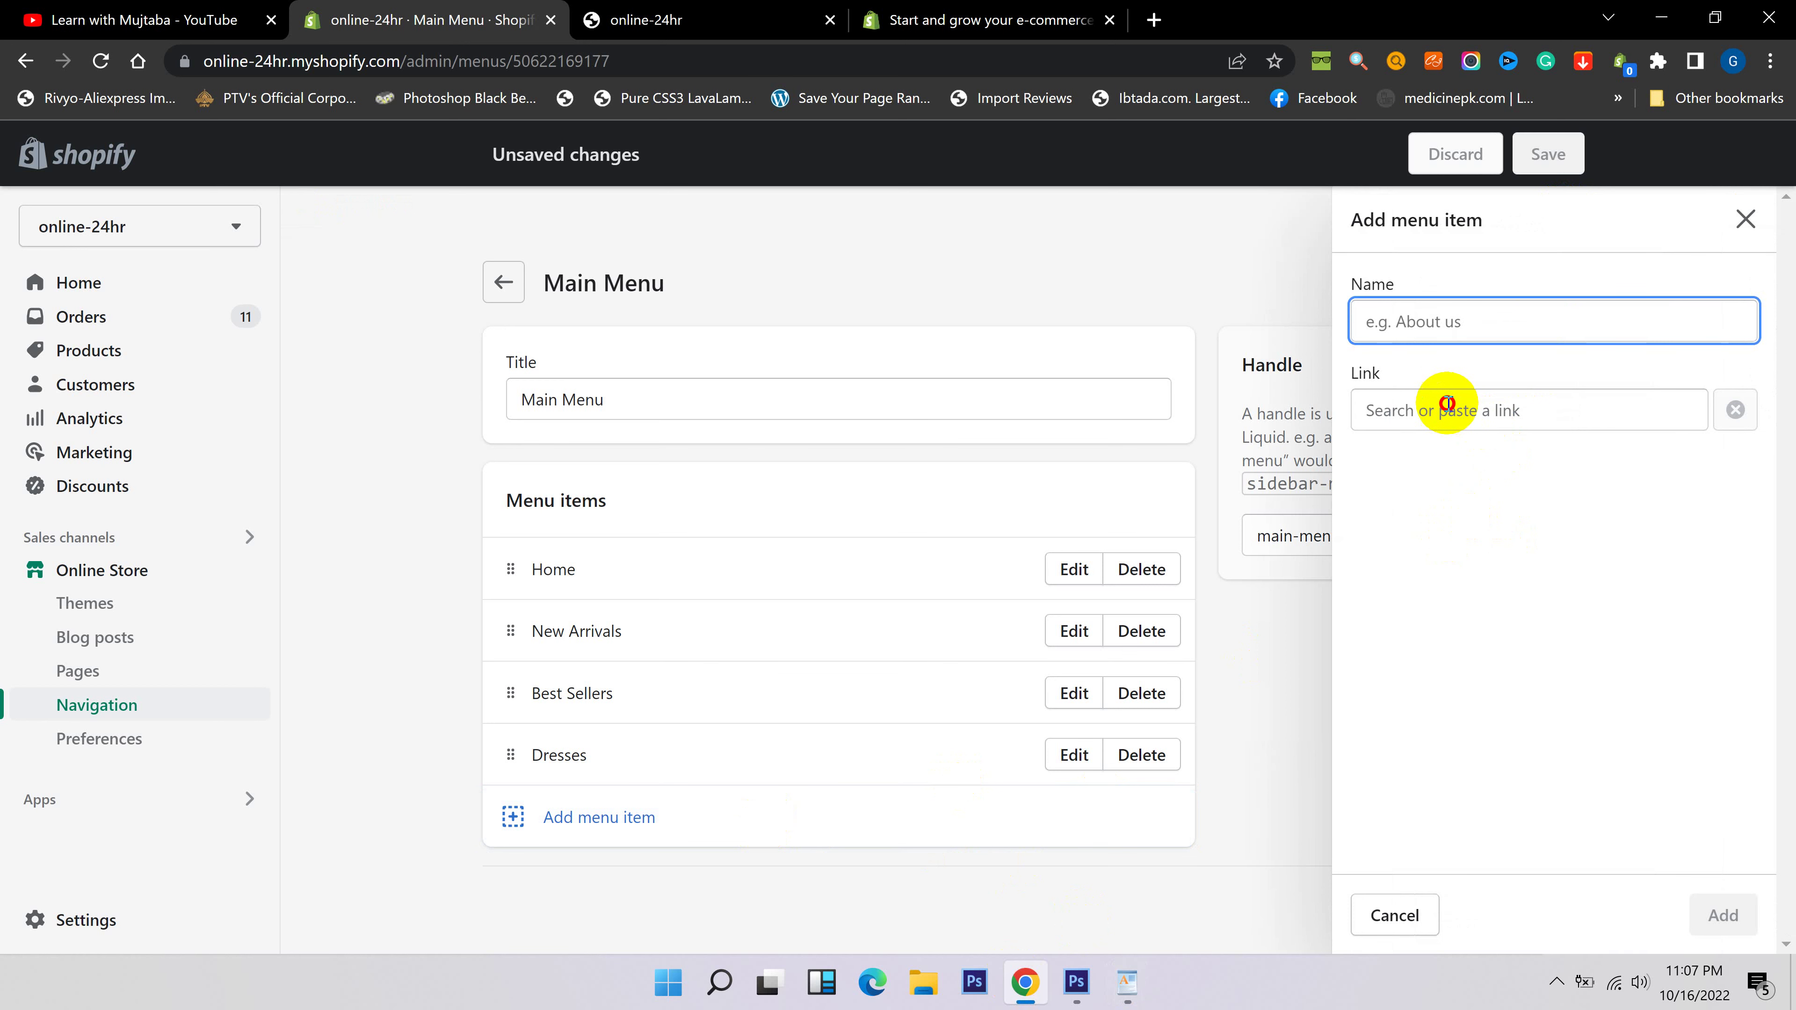
click(1447, 408)
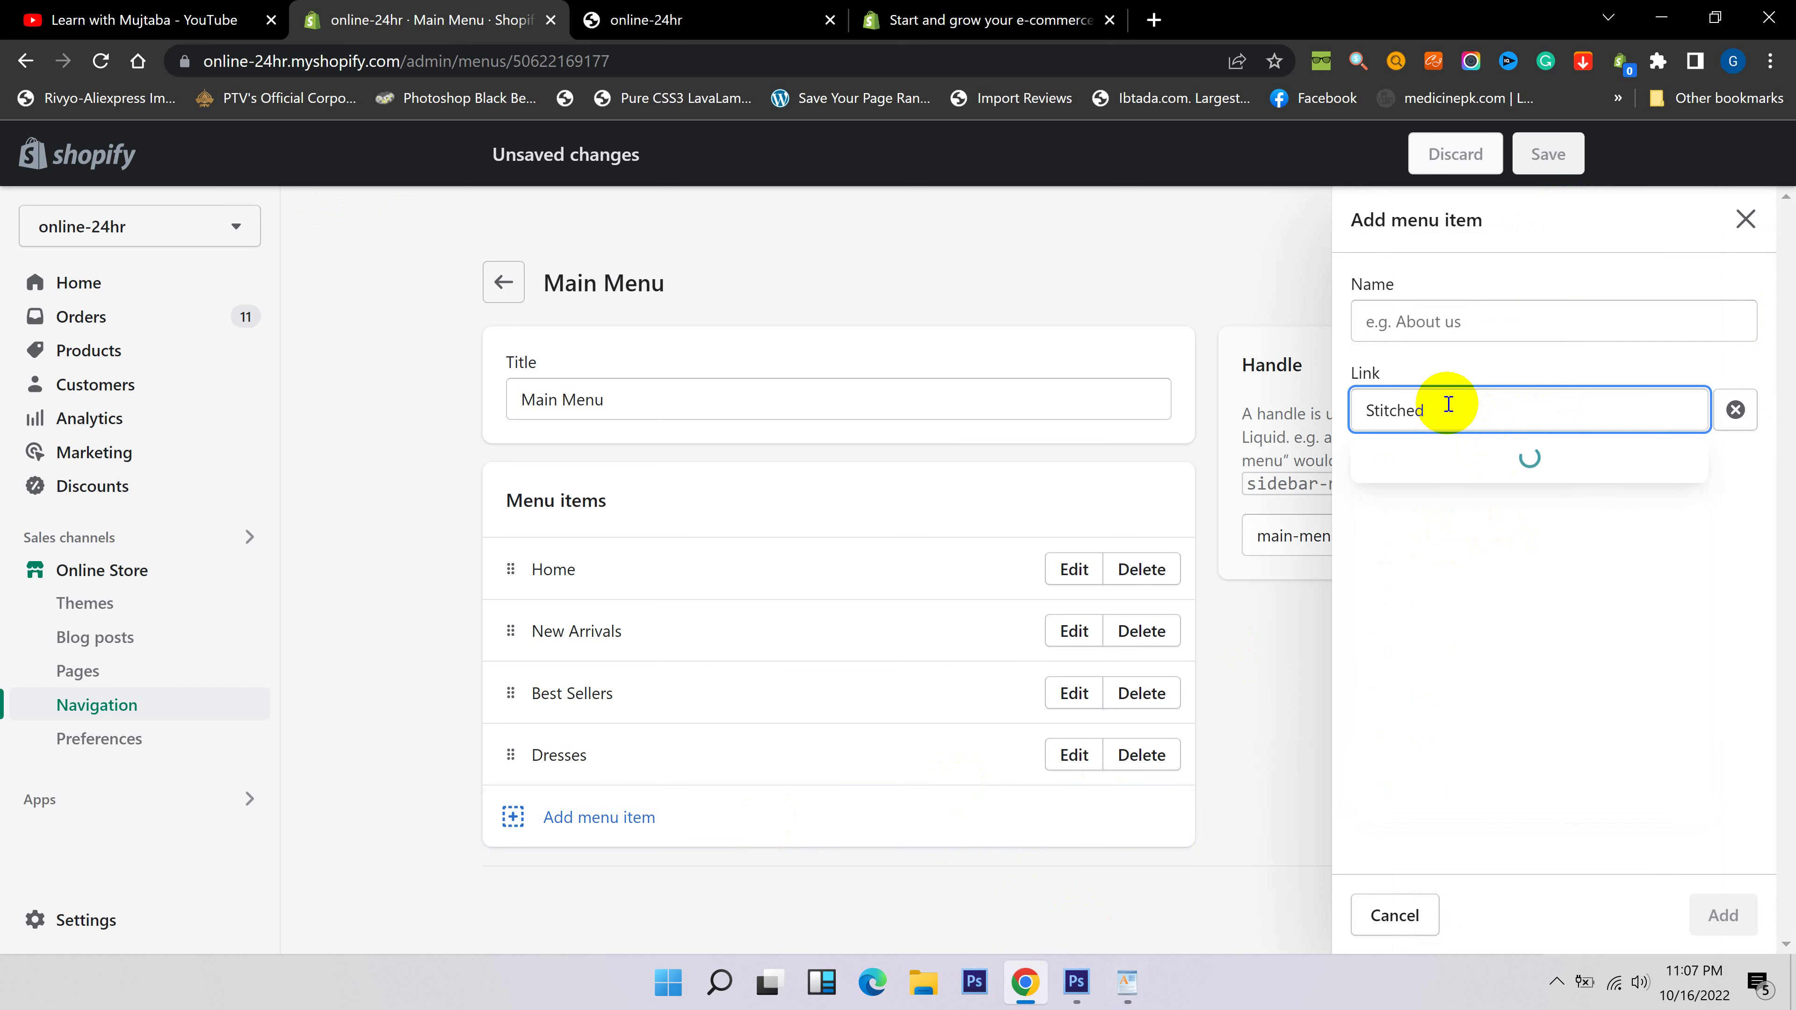
text(Stitched)
click(1447, 500)
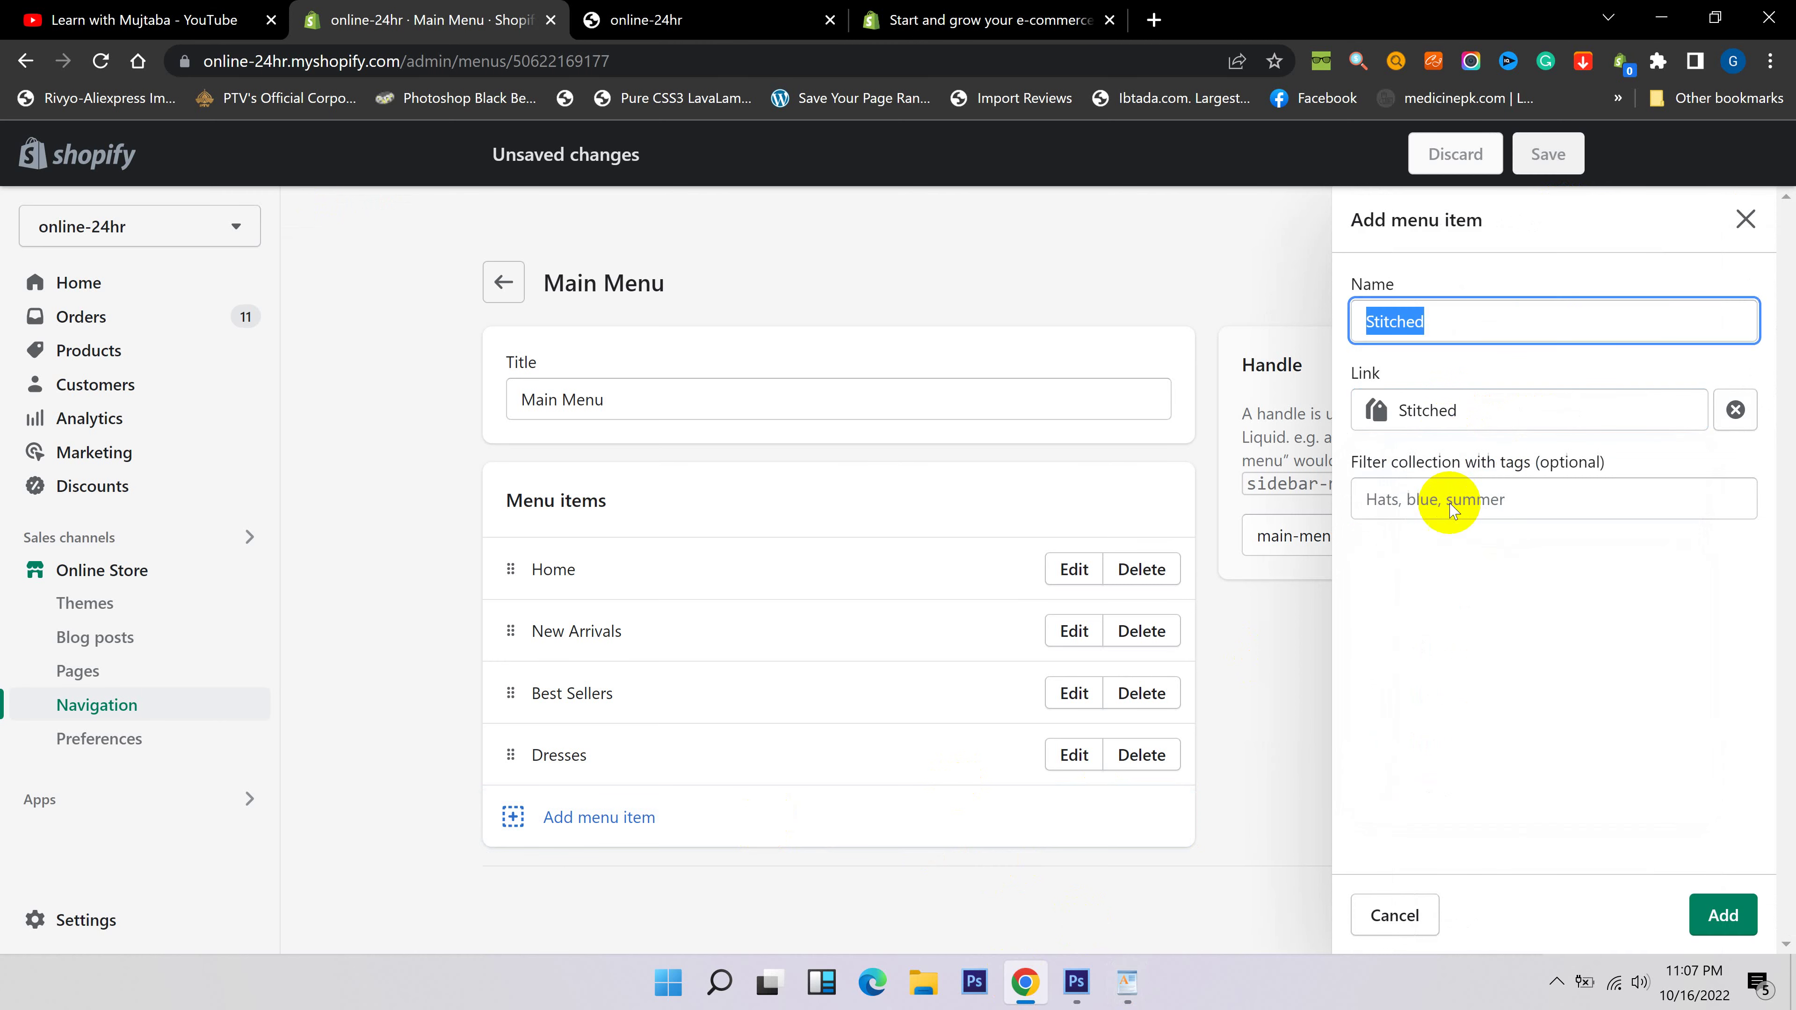
click(1691, 920)
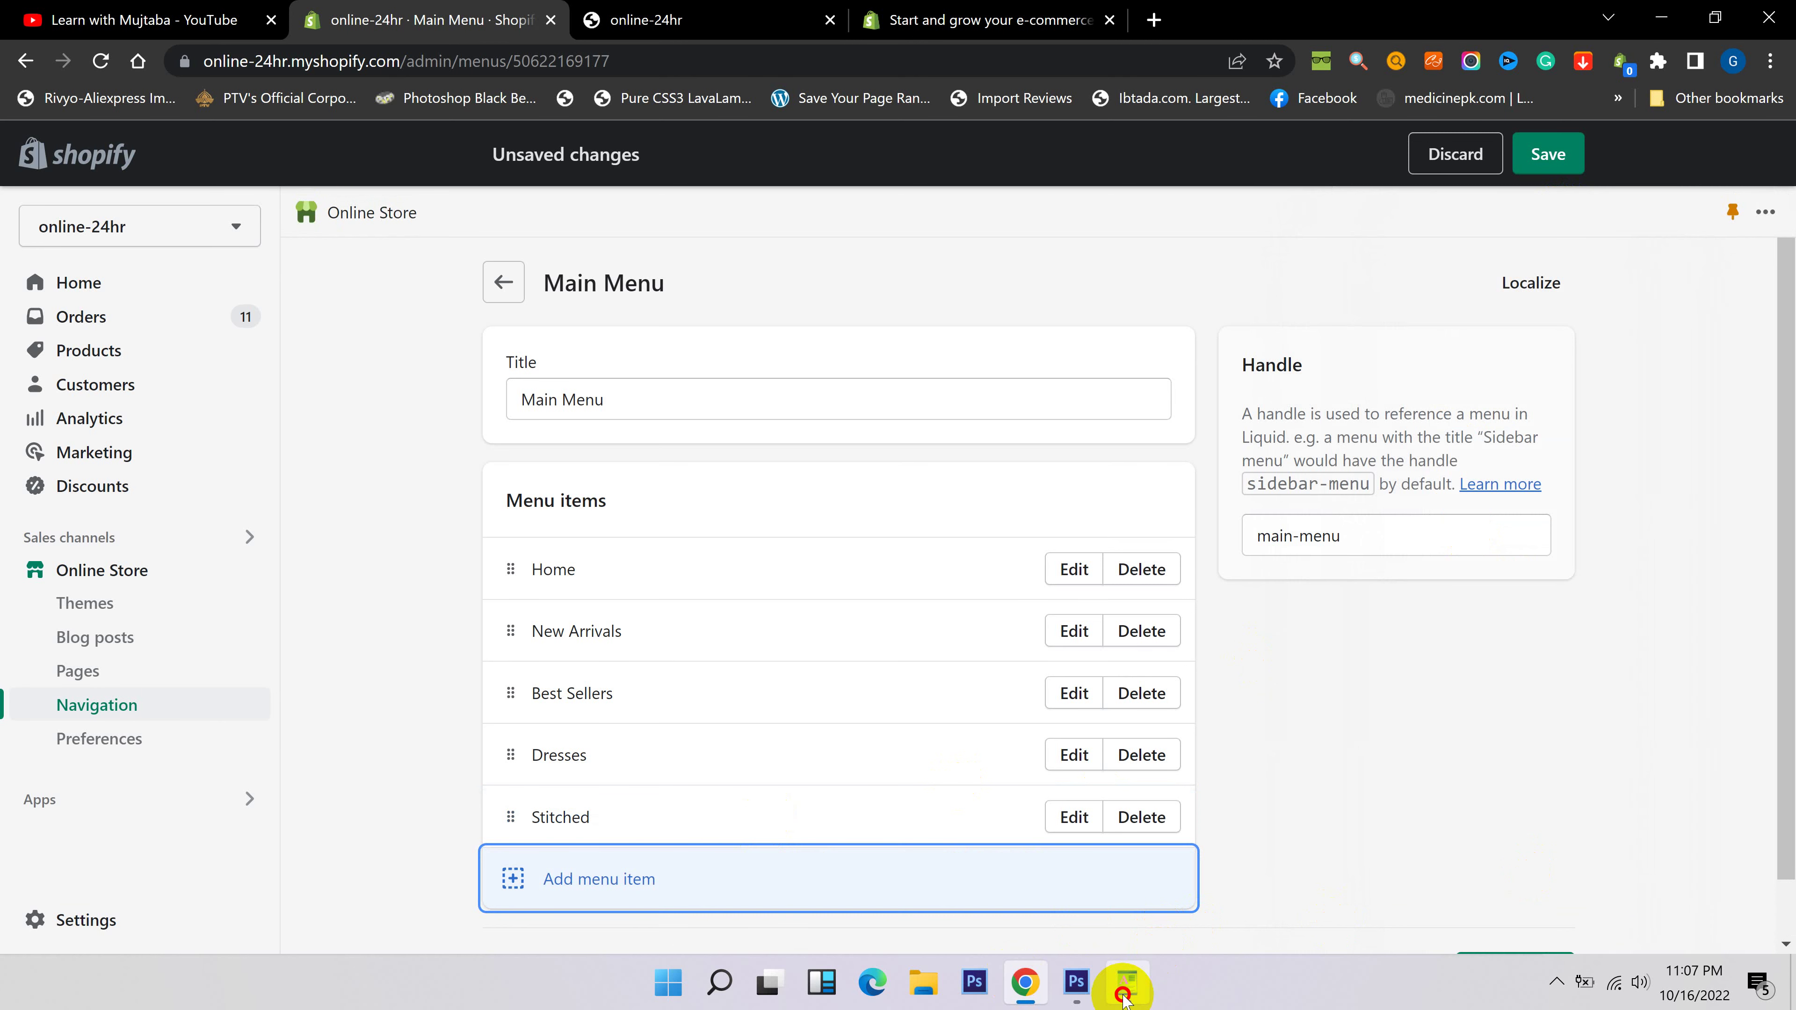
Copy the Unstitched heading from the WordPad categories document, and in Chrome add a menu item linked to the Unstitched collection.
click(1127, 984)
drag(689, 777, 606, 769)
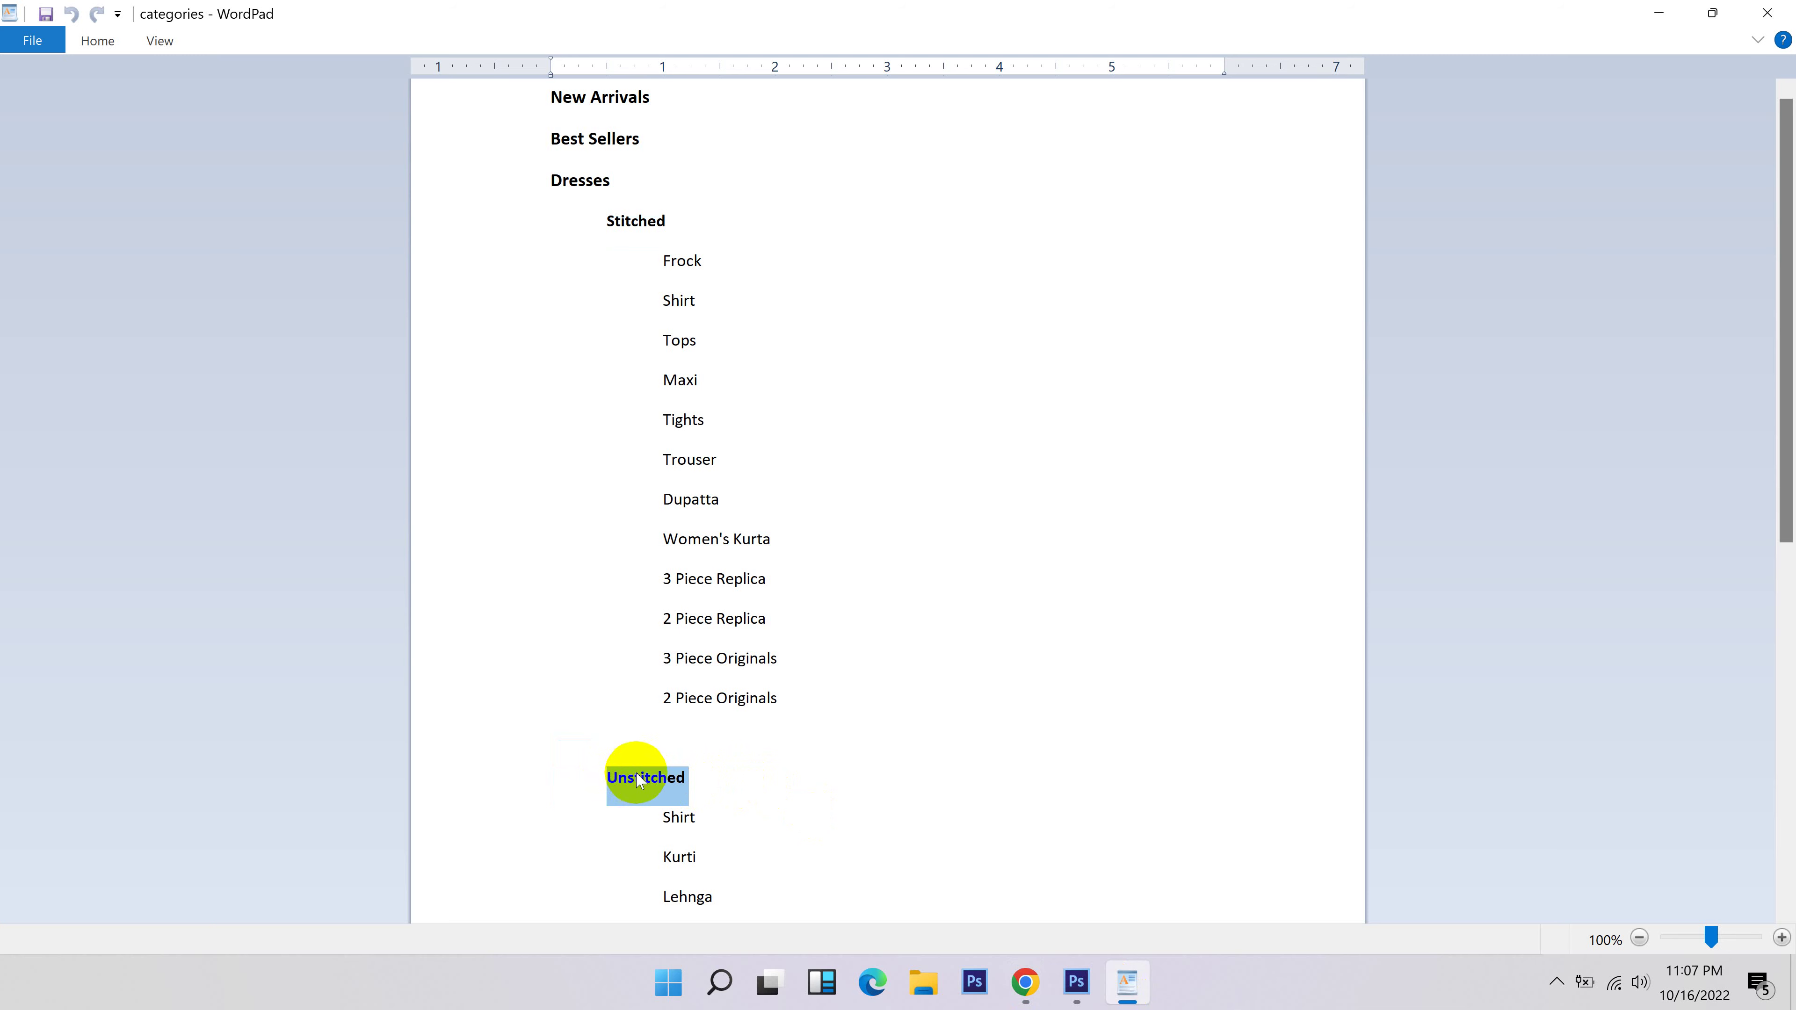
click(1025, 984)
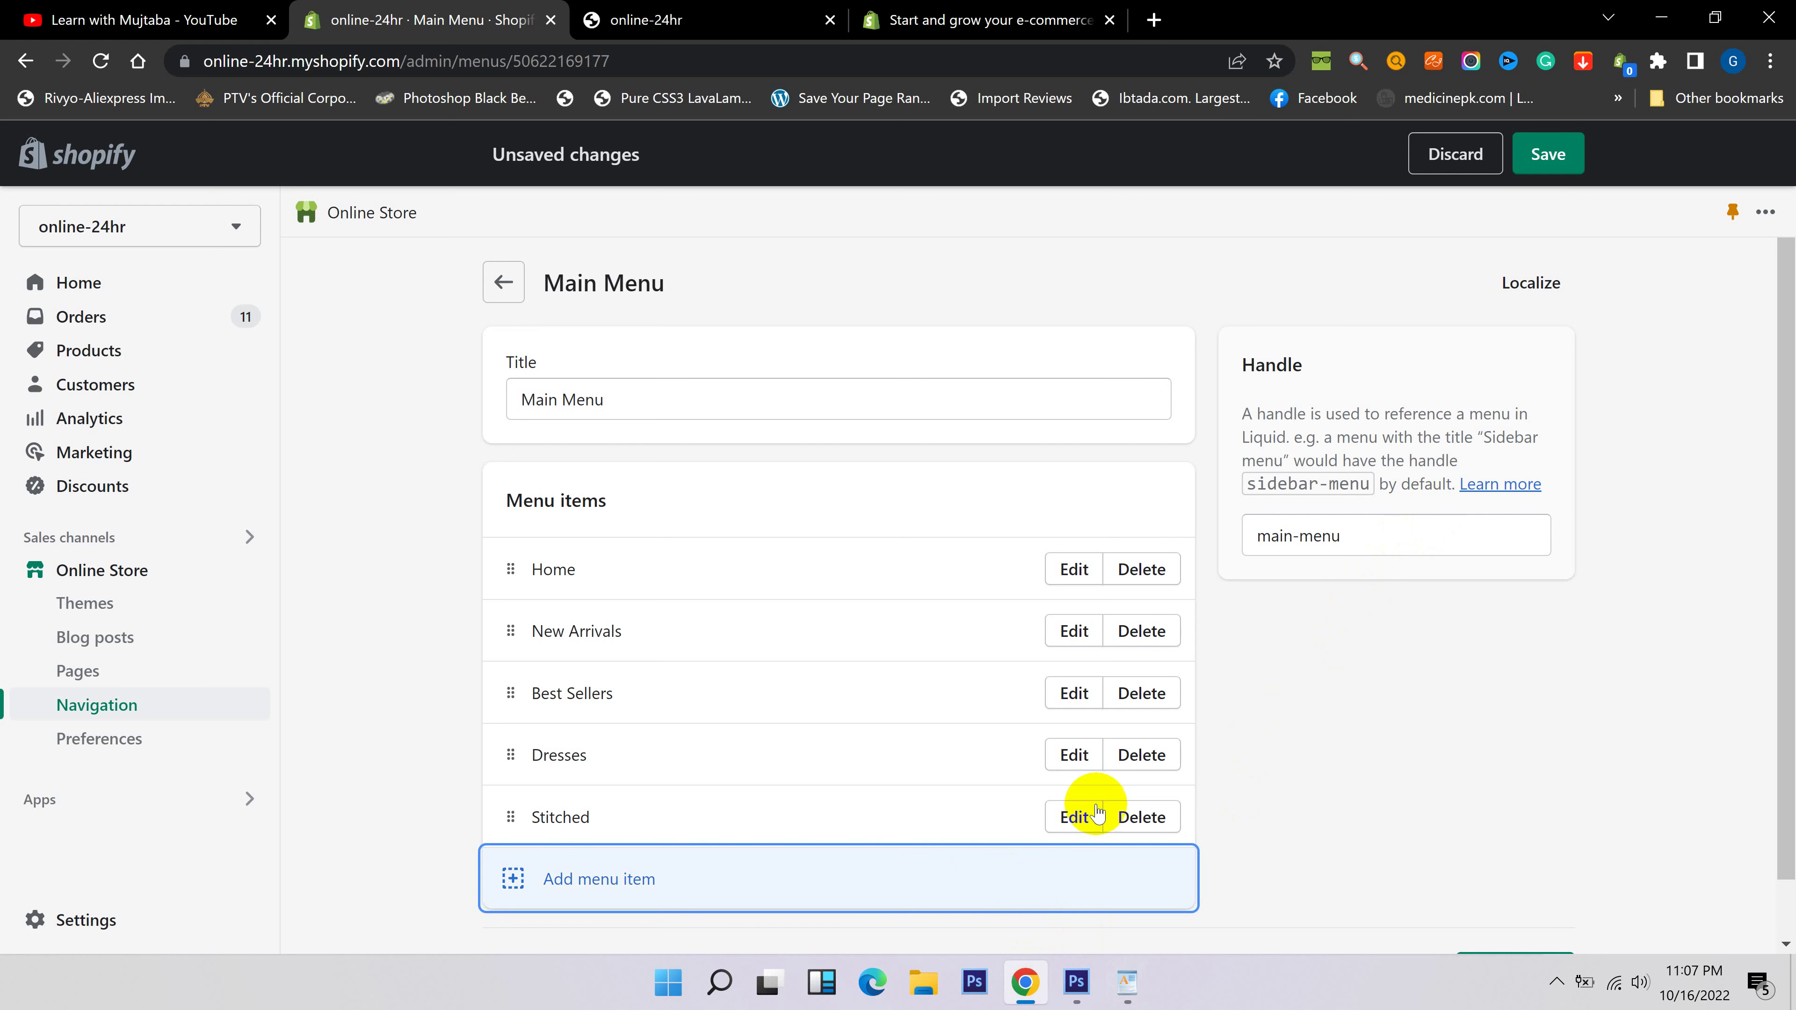
click(948, 886)
click(1508, 421)
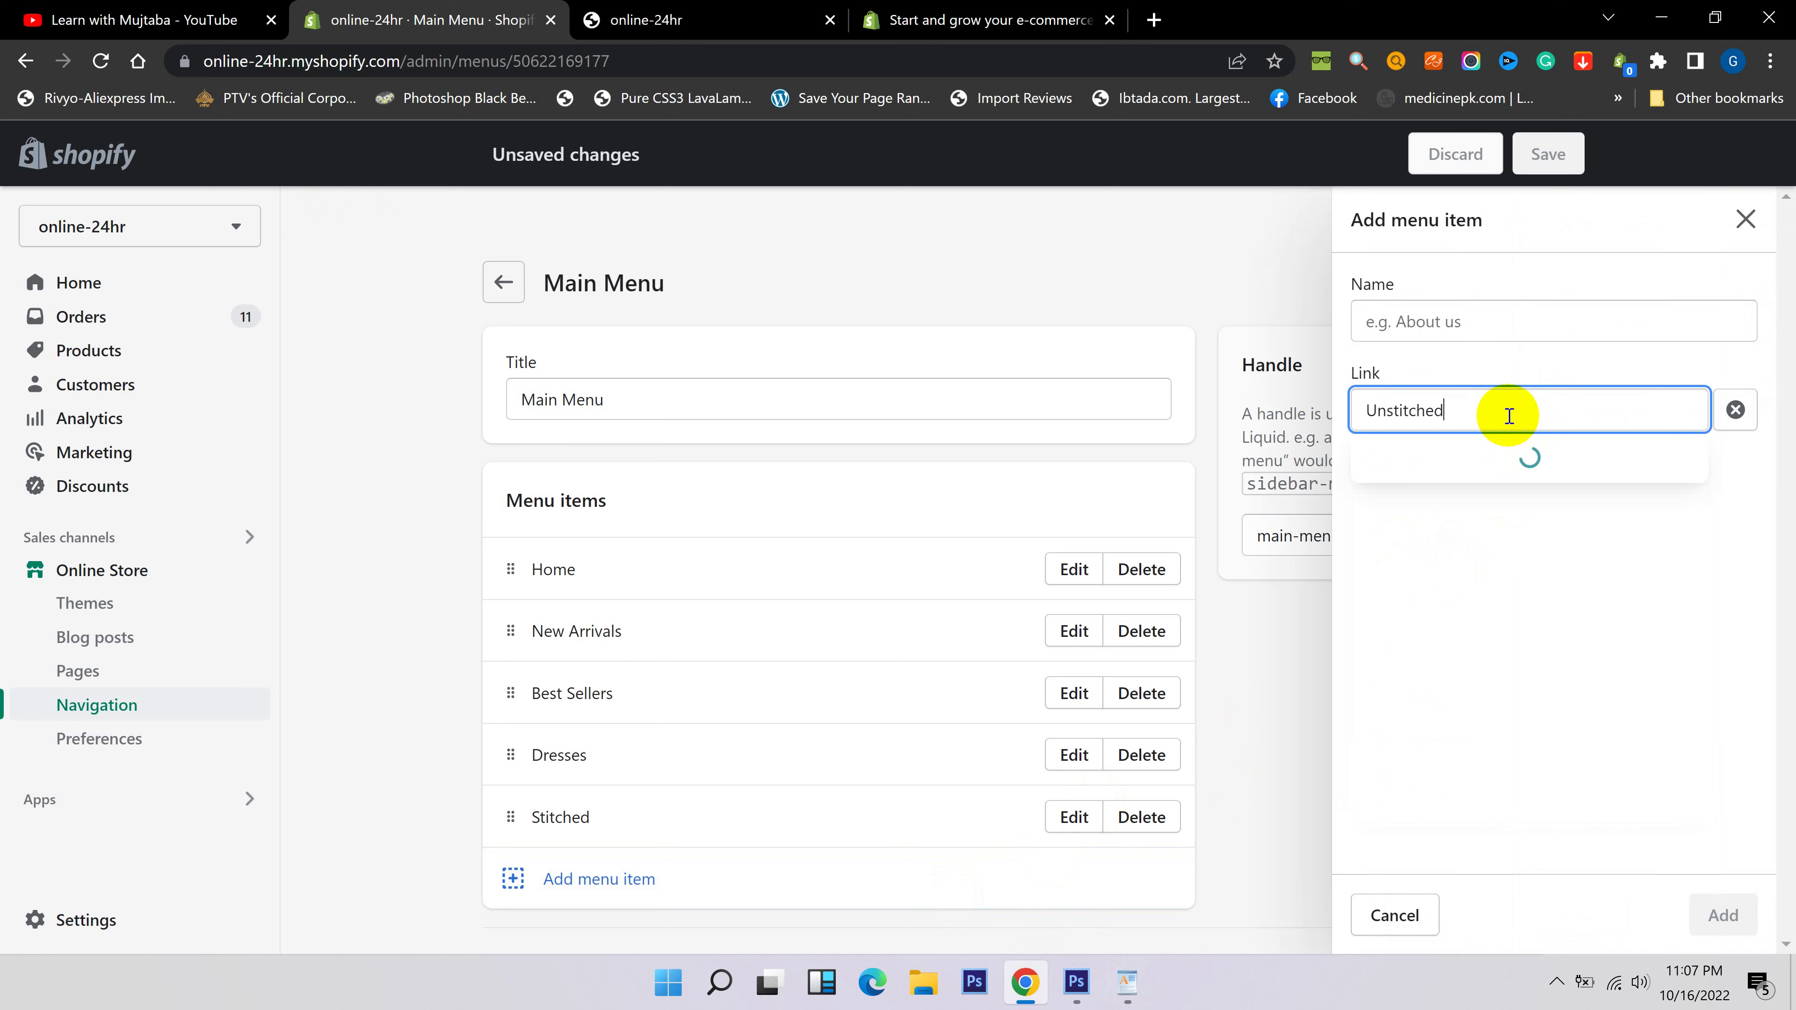
click(1411, 505)
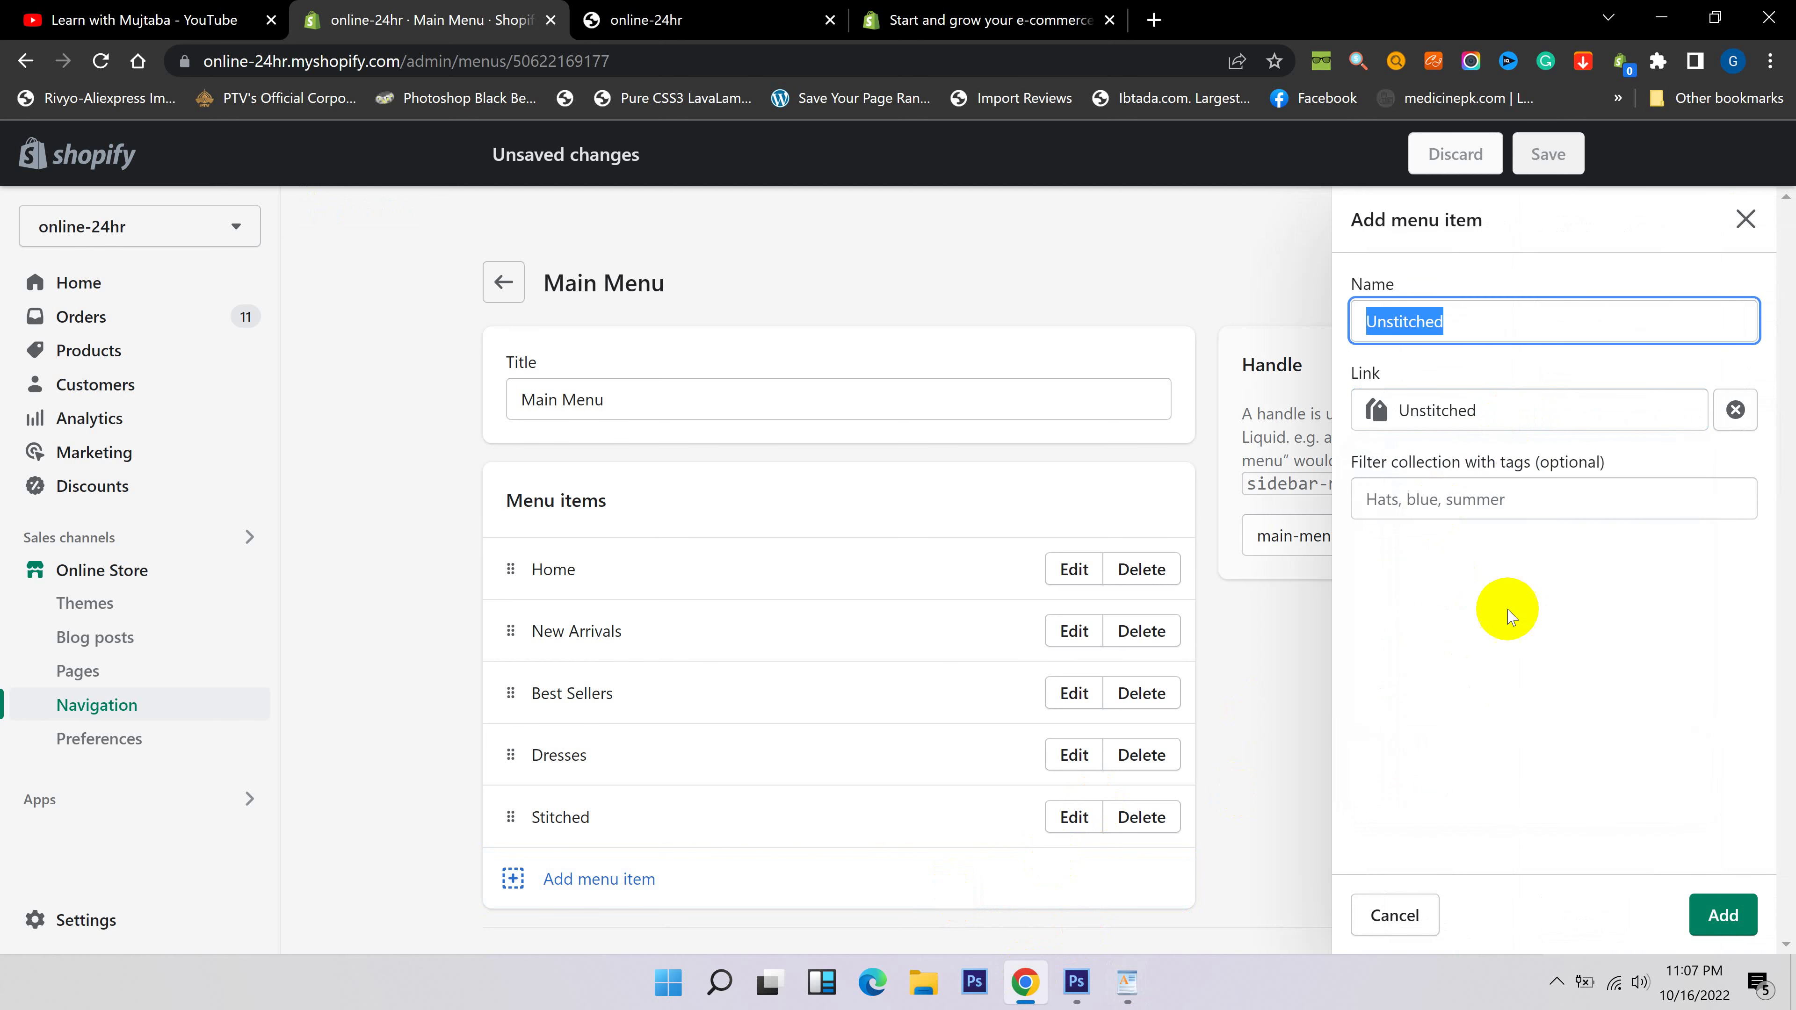
click(1719, 914)
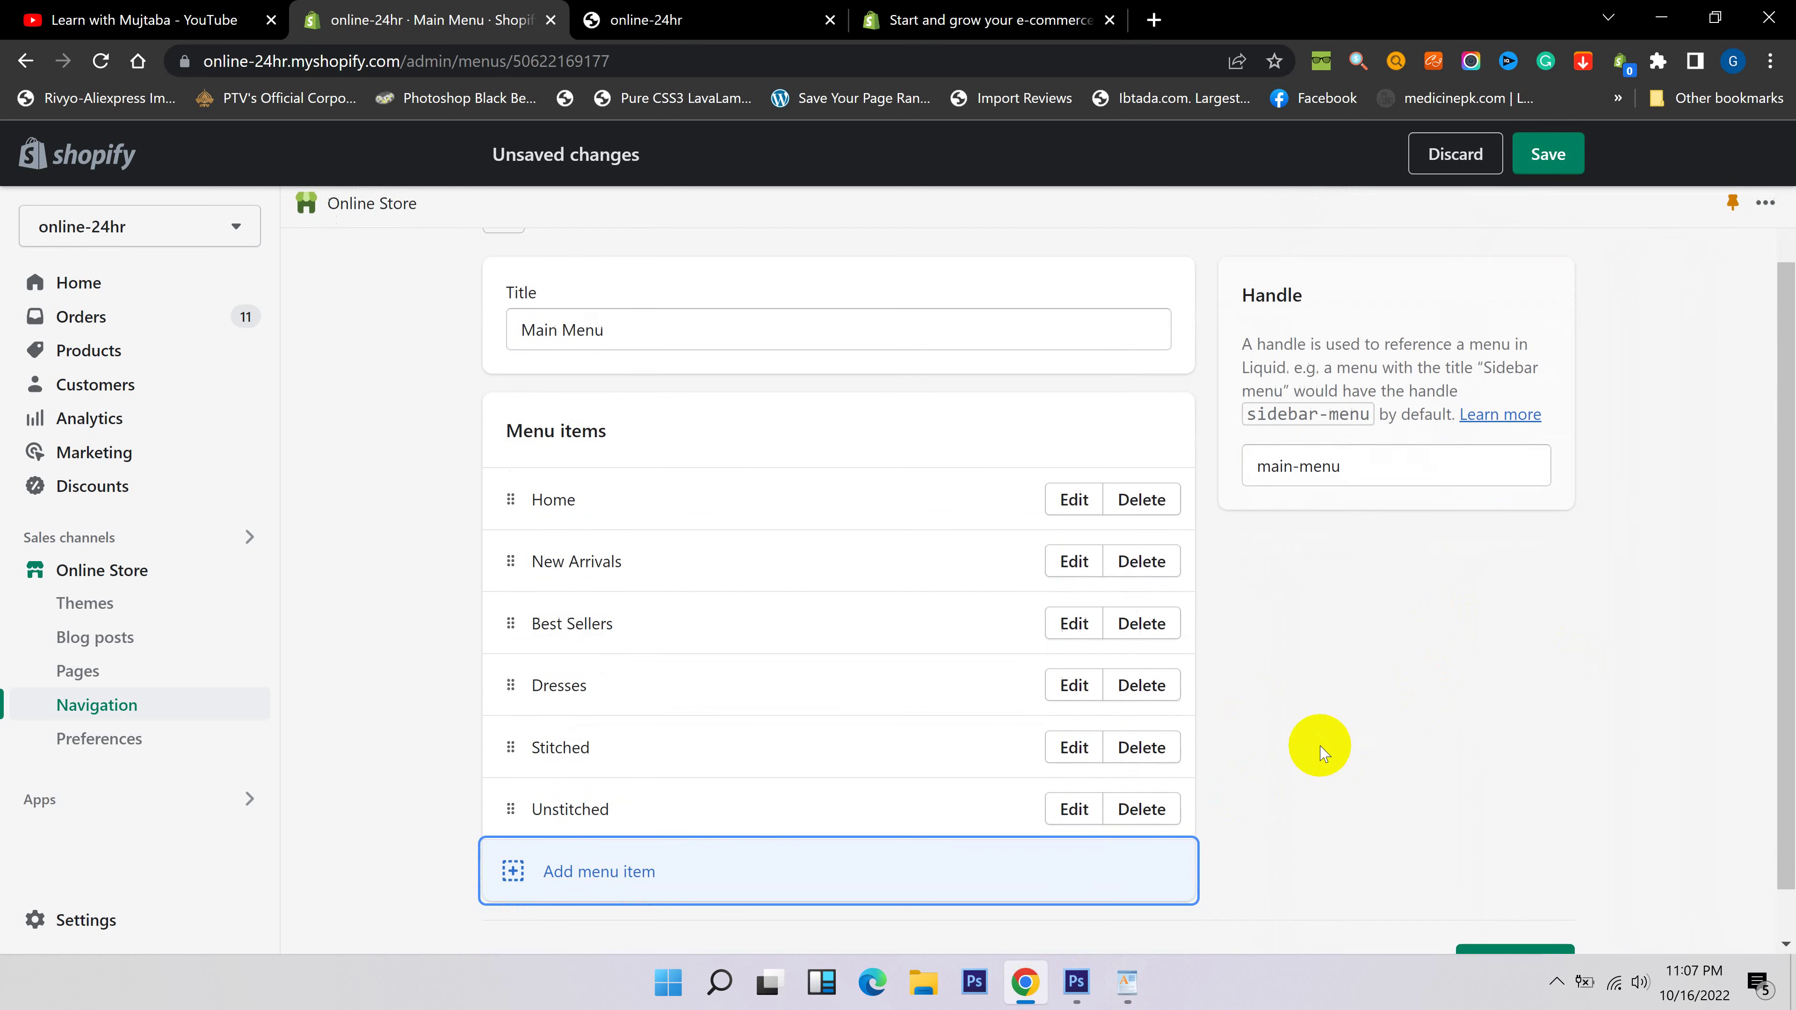
Copy the Handbags heading from the WordPad categories document, and in Chrome add a menu item linked to the Handbags collection.
click(1118, 986)
scroll(821, 776, down, 3)
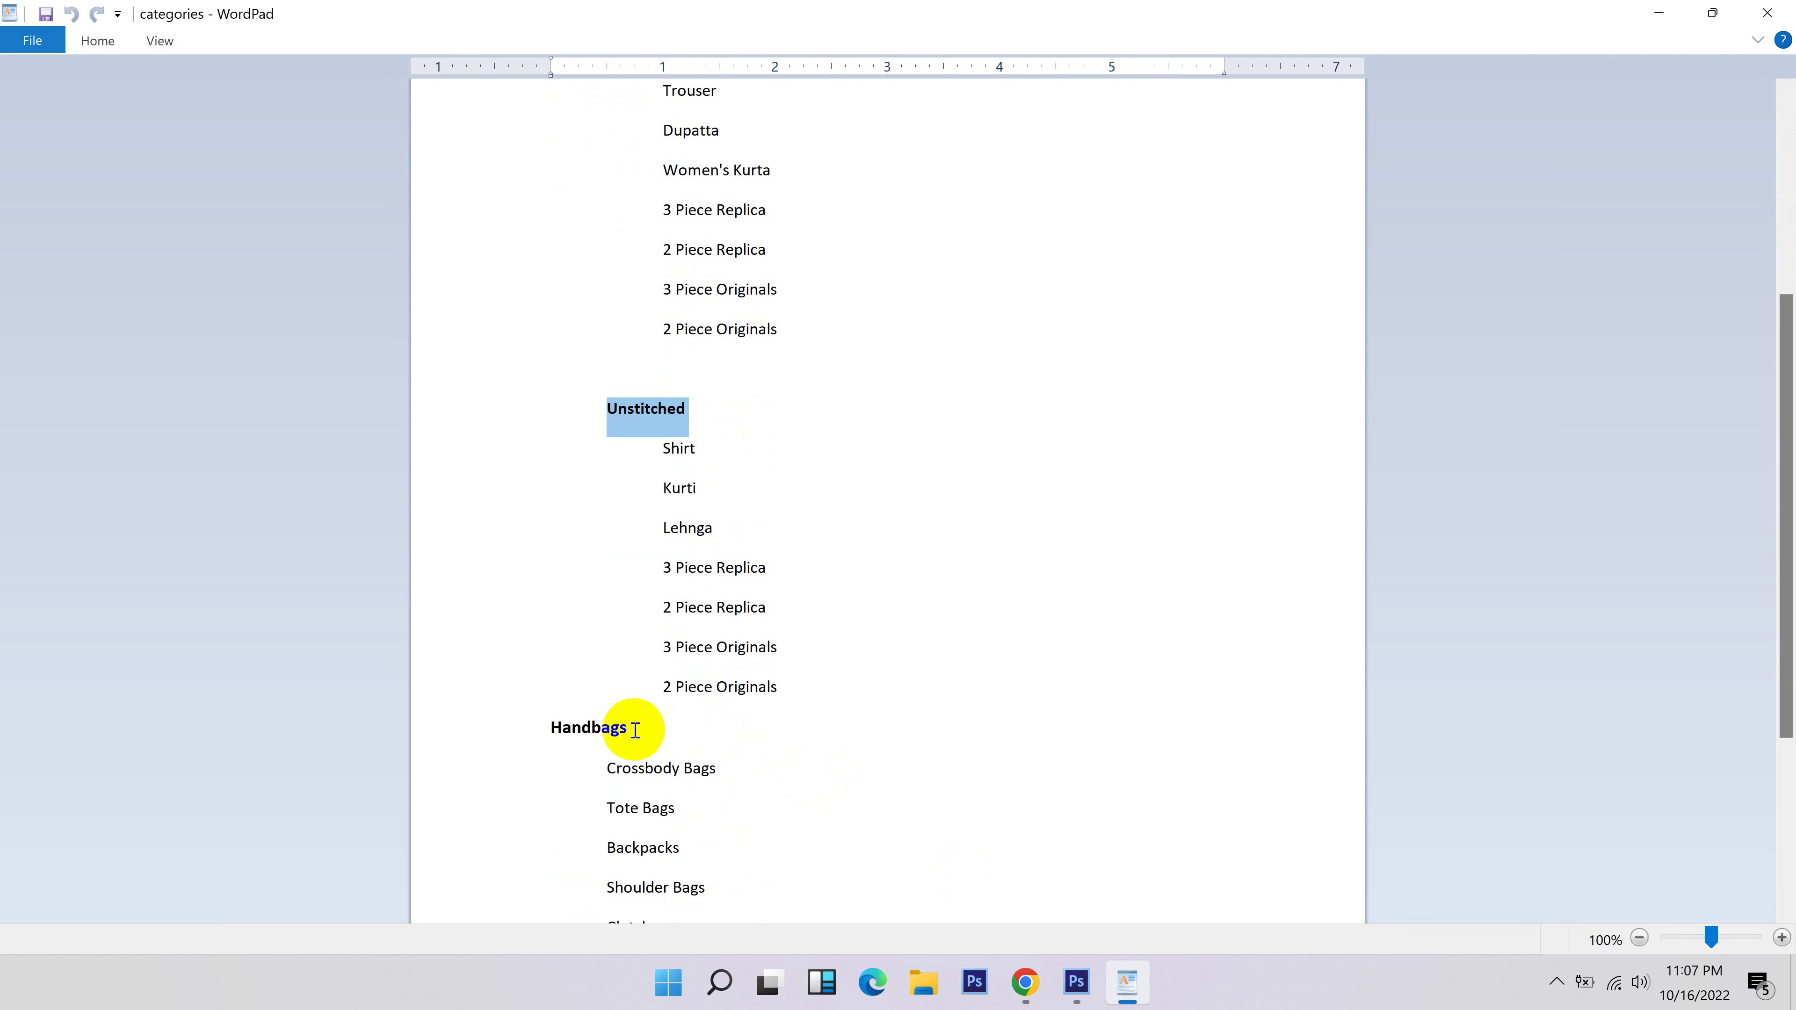
drag(636, 730, 565, 721)
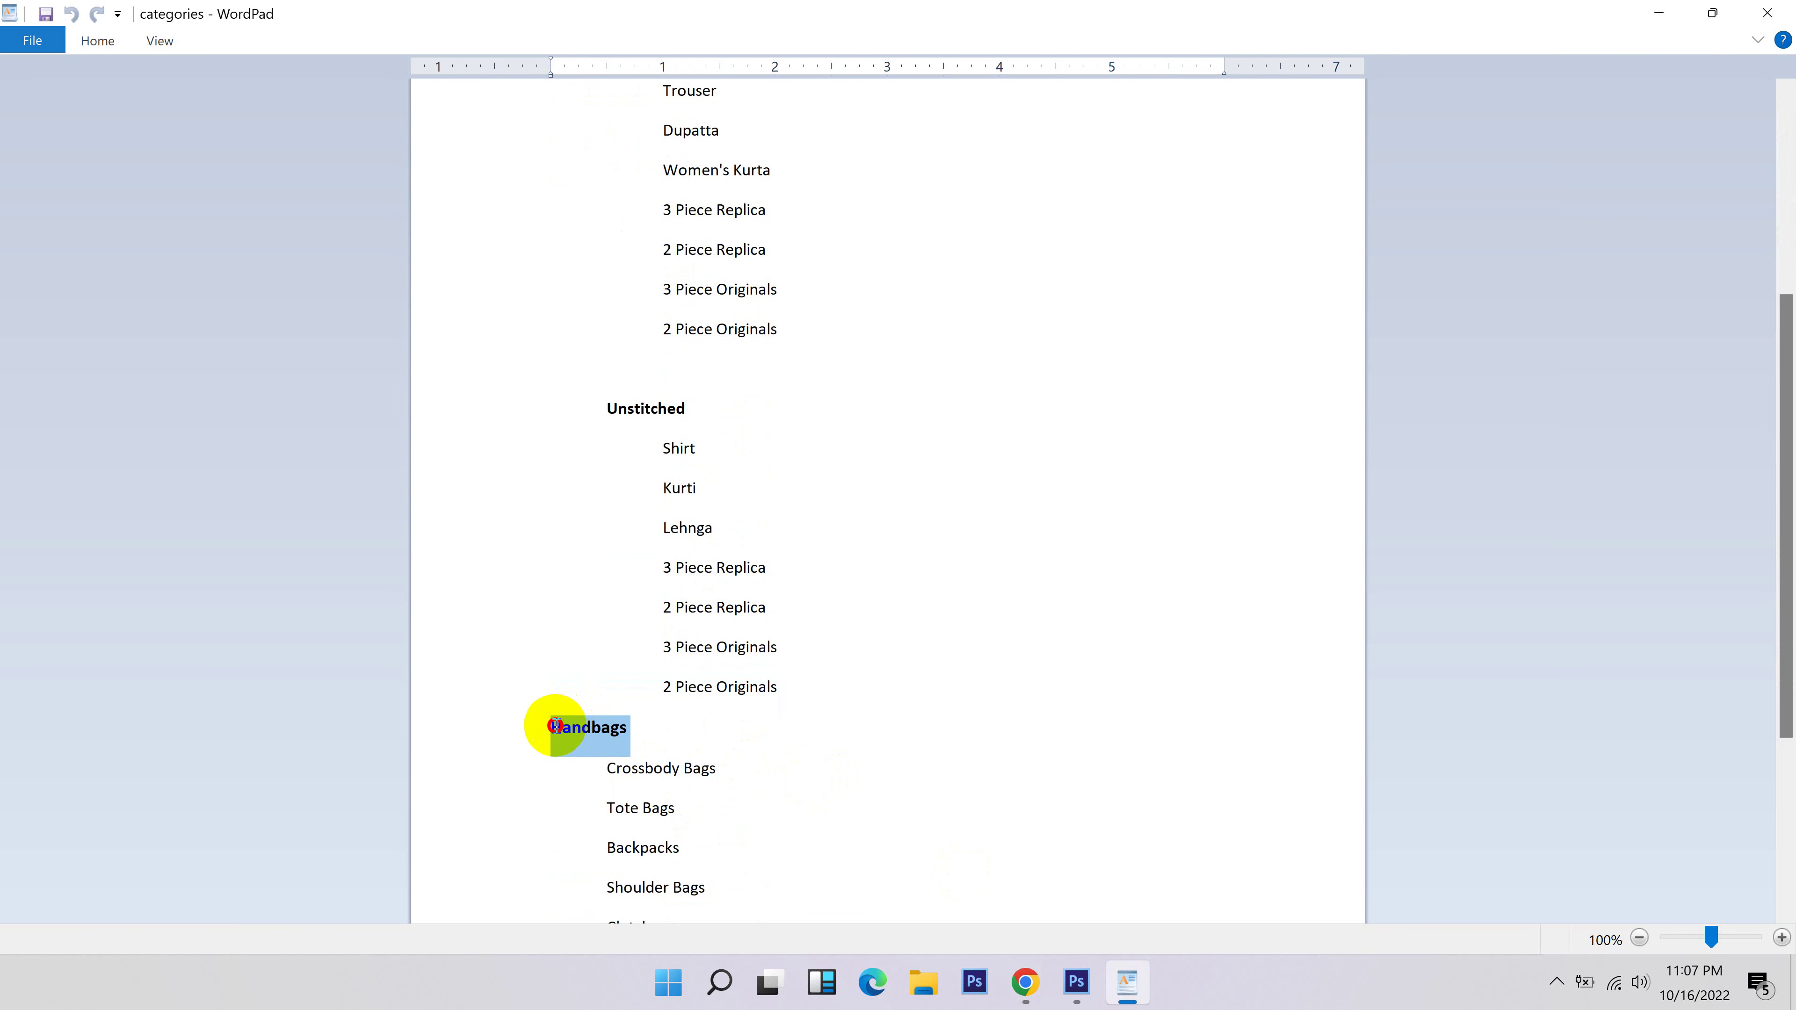
click(1025, 981)
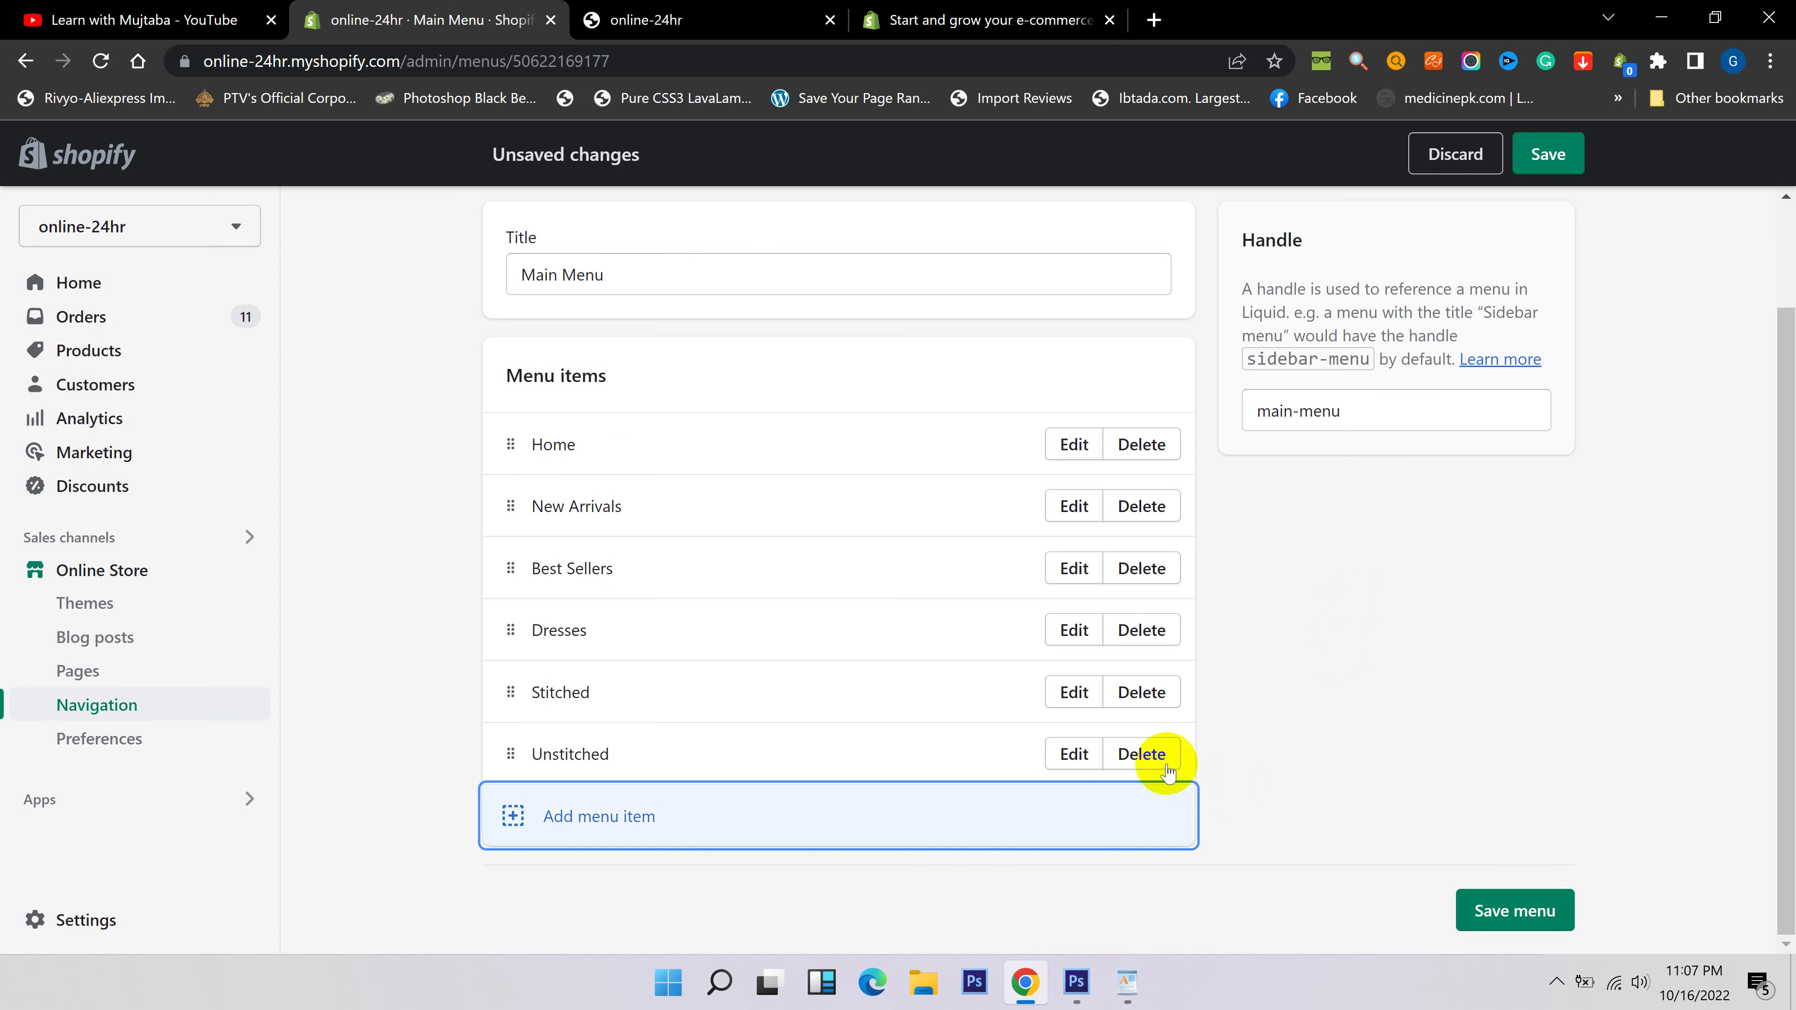
click(980, 824)
click(1512, 409)
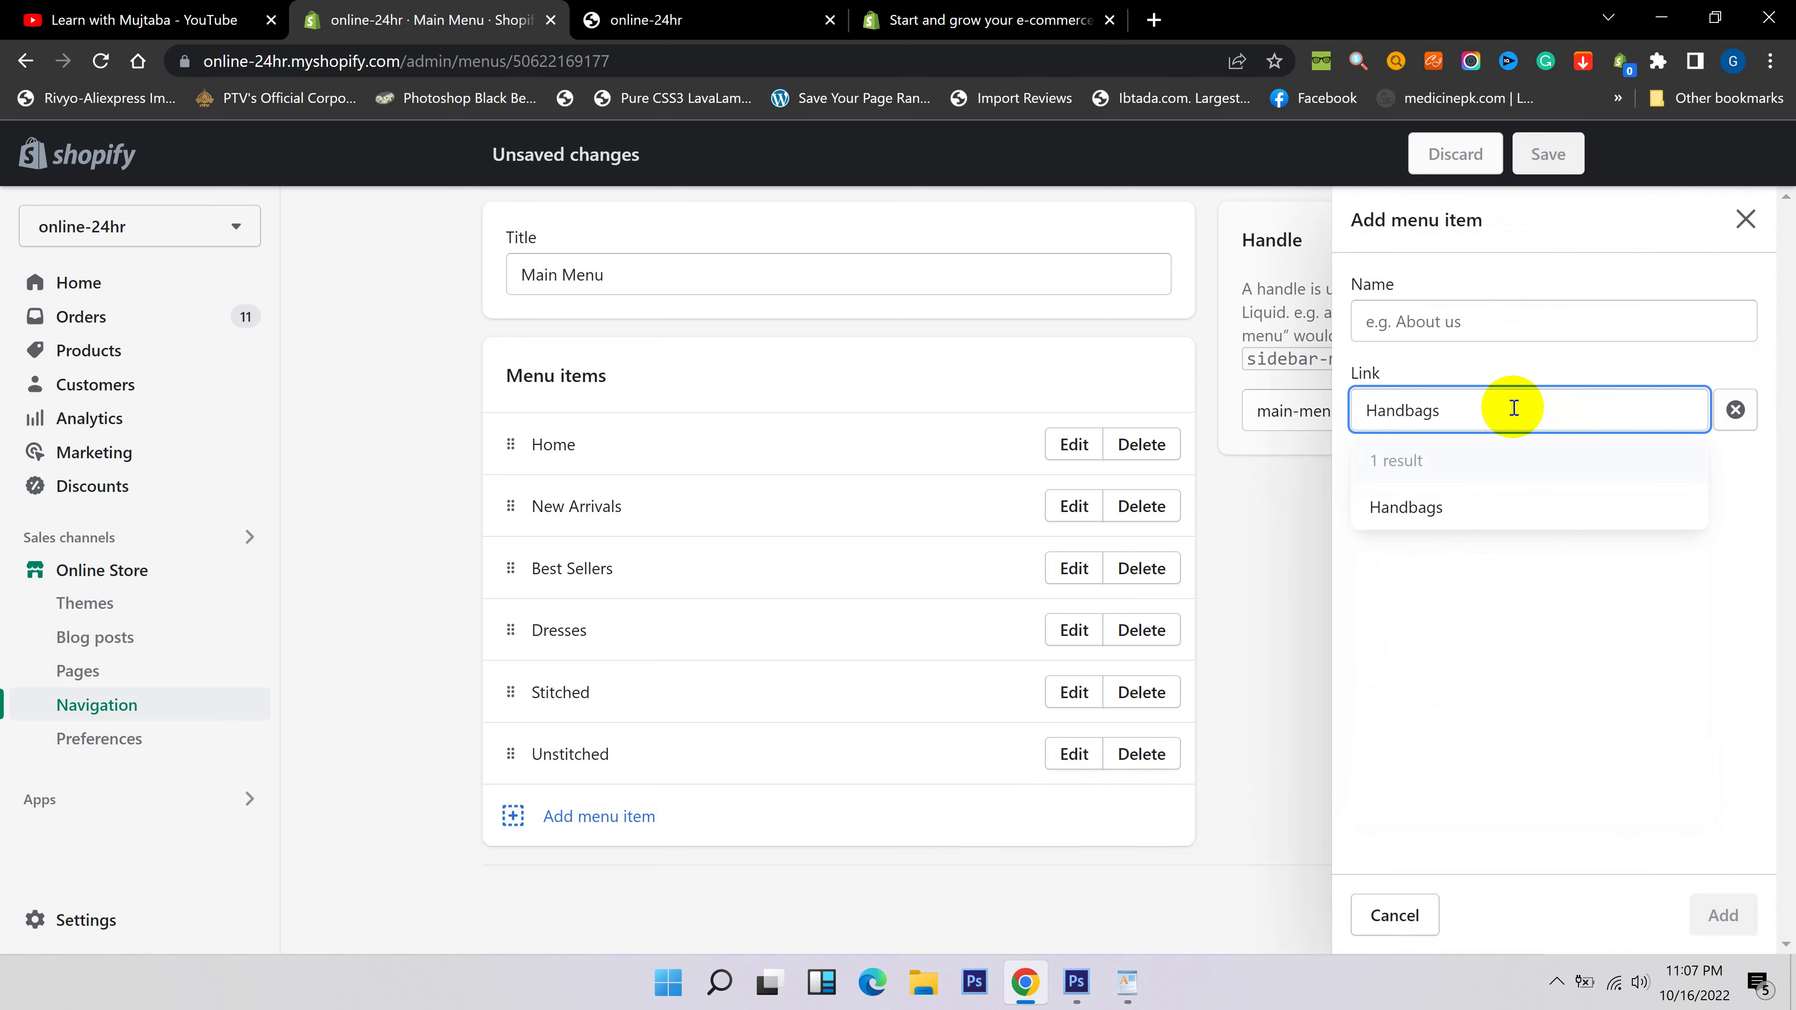
click(1443, 509)
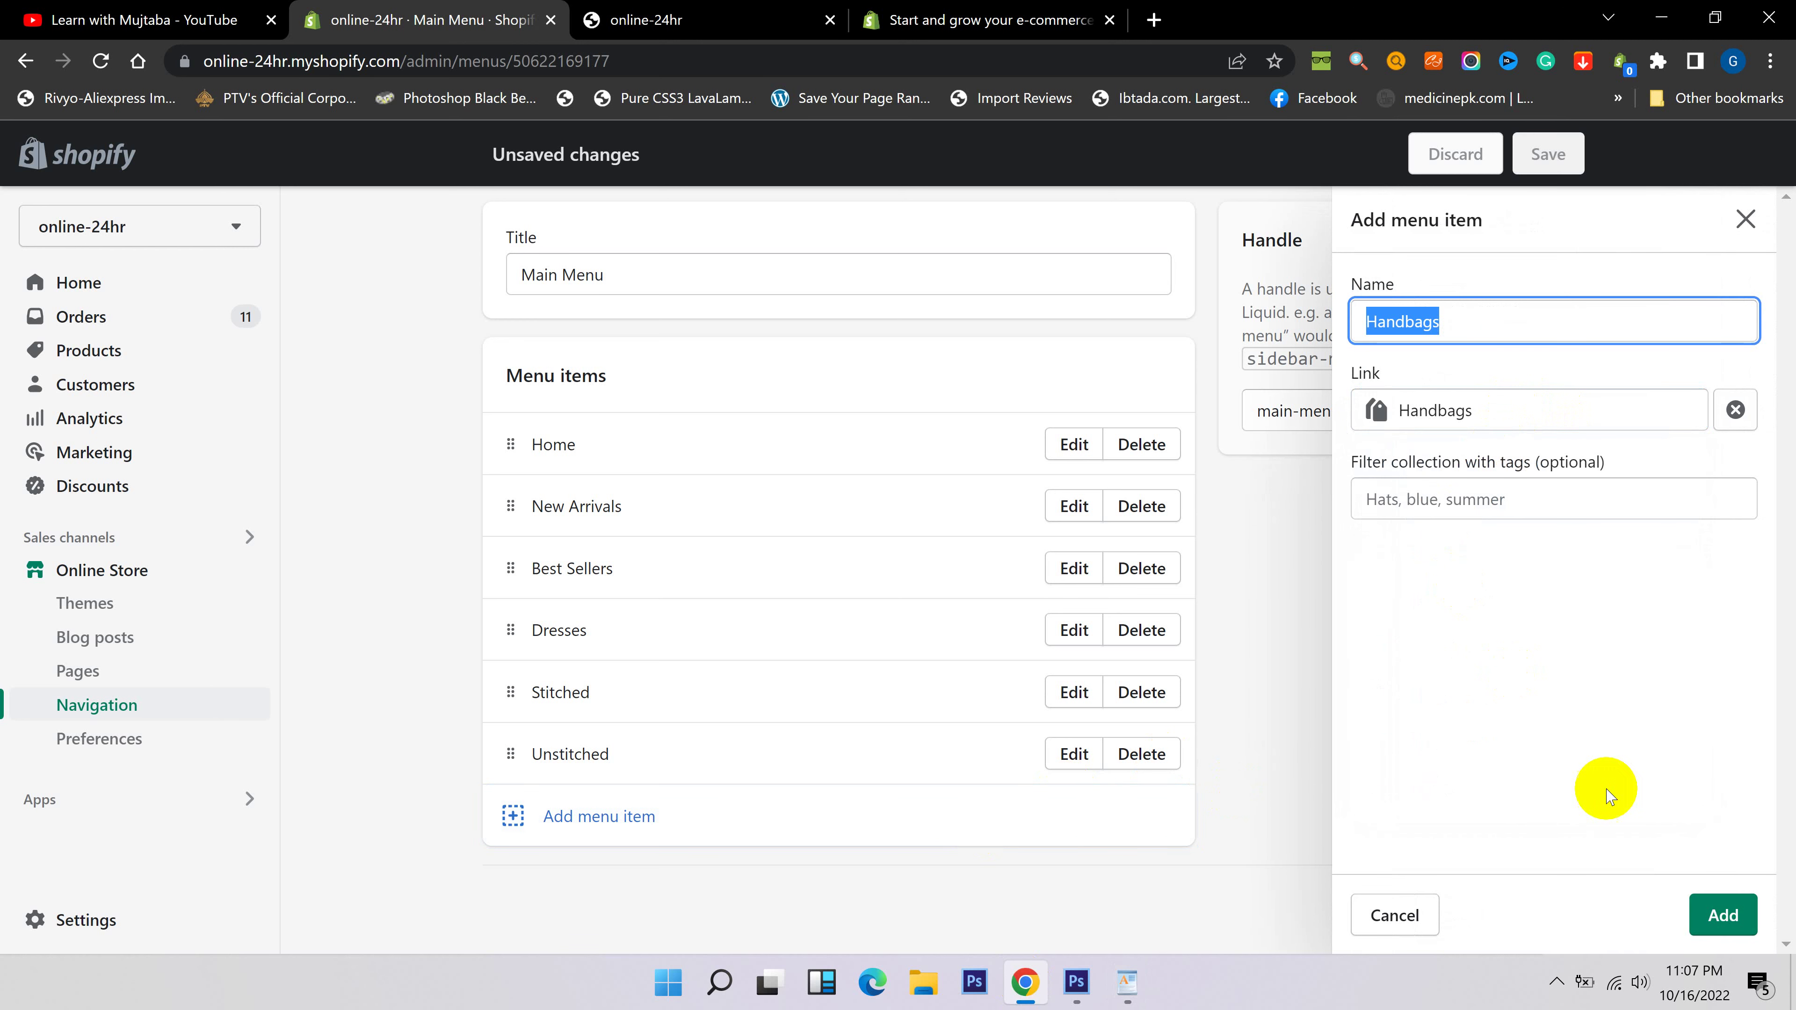
click(1723, 915)
Copy the Jewelry heading from the WordPad categories document, and in Chrome add a menu item linked to the Jewelry collection.
click(1110, 987)
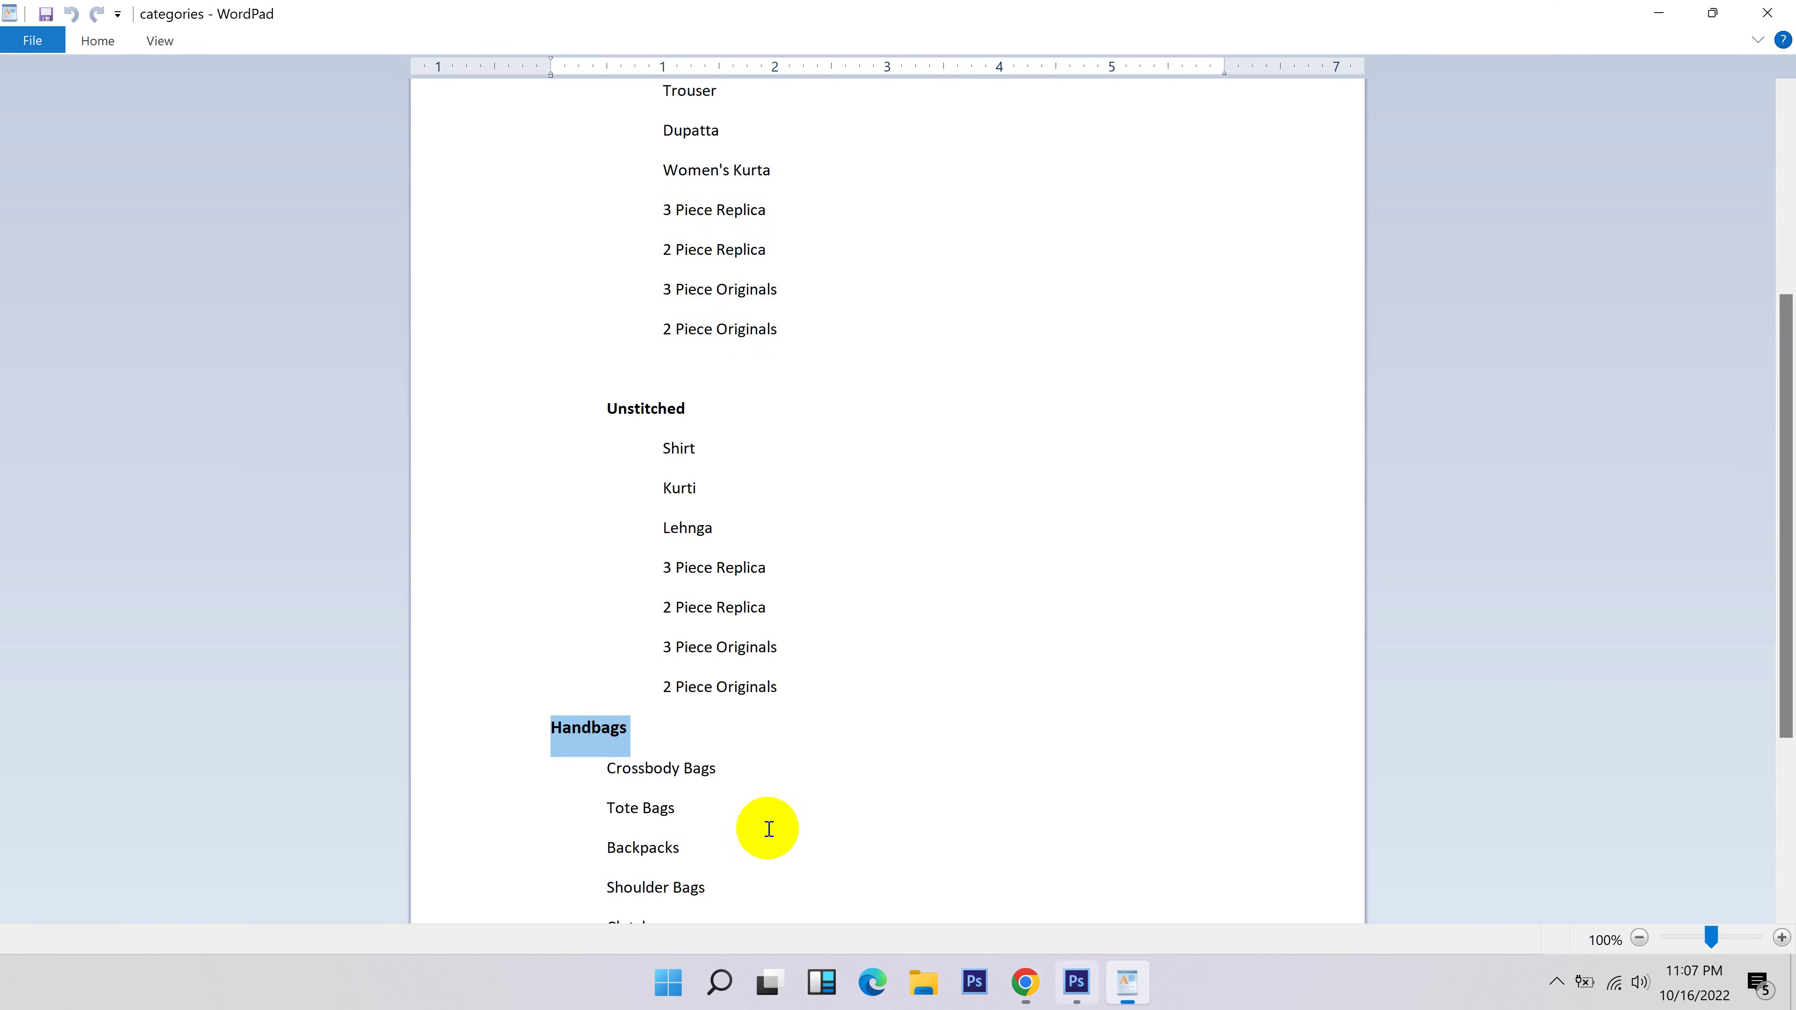
scroll(762, 827, down, 3)
drag(616, 657, 581, 658)
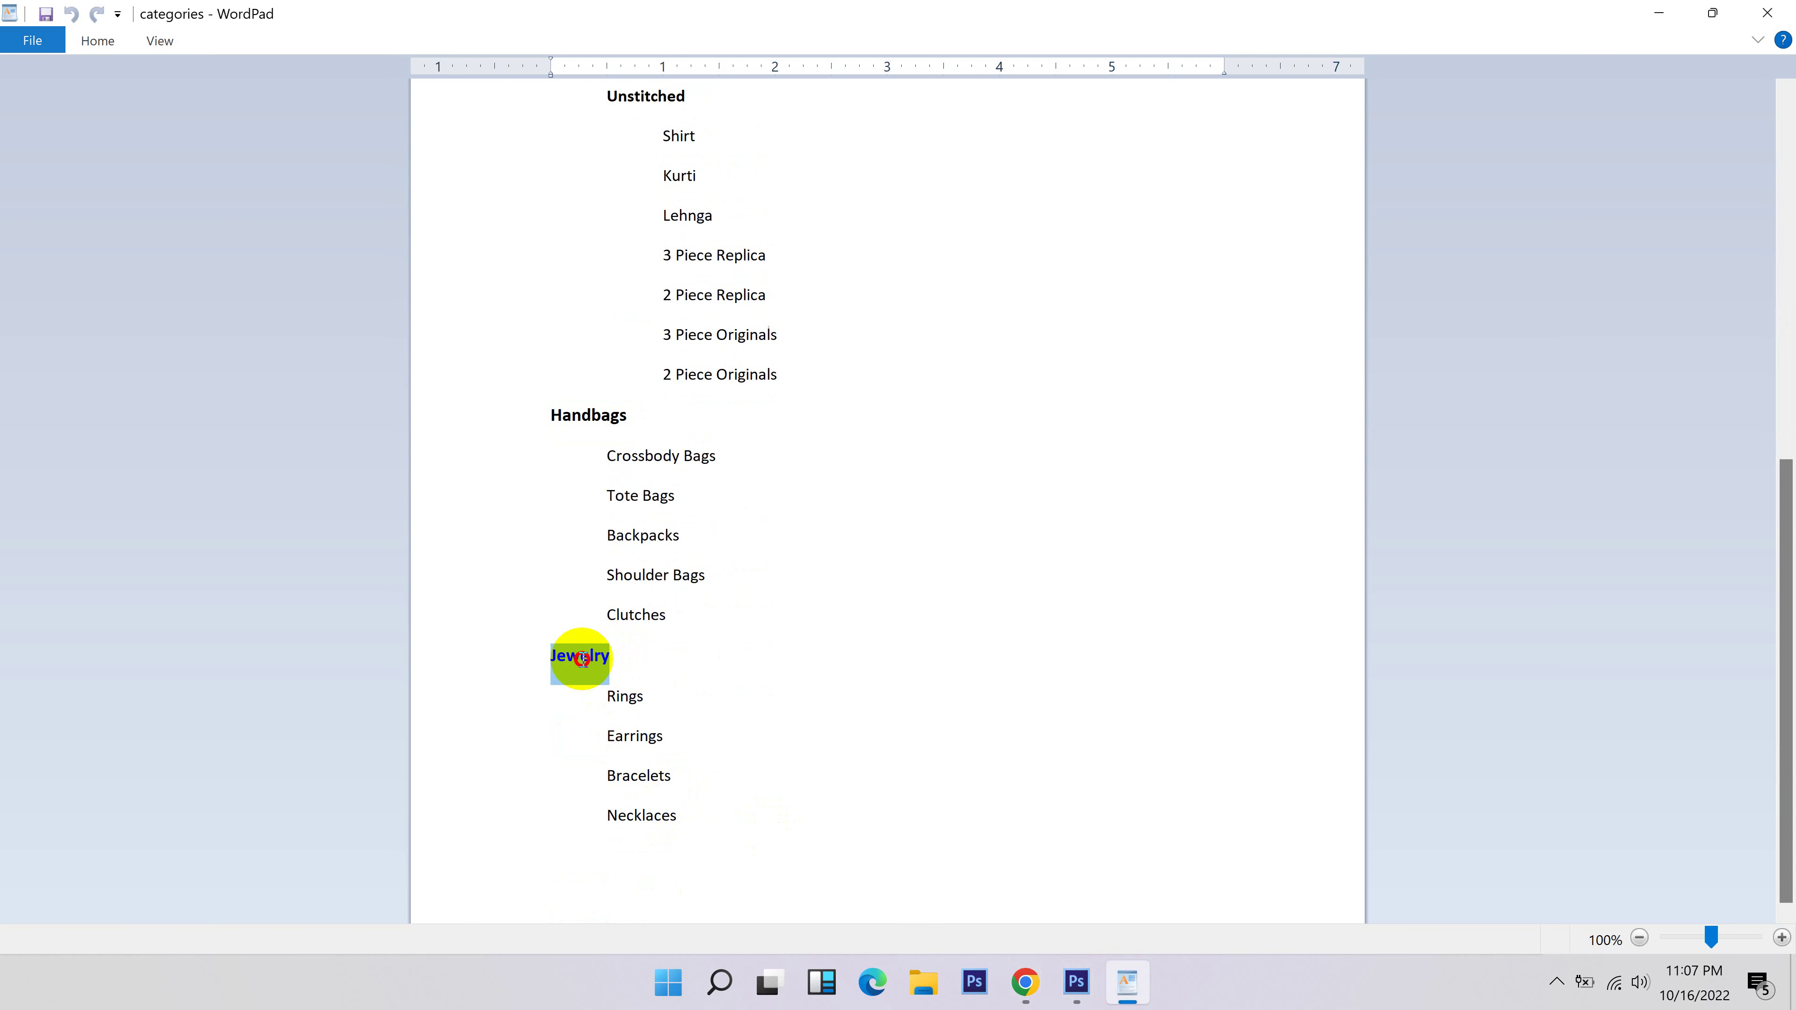
click(1025, 982)
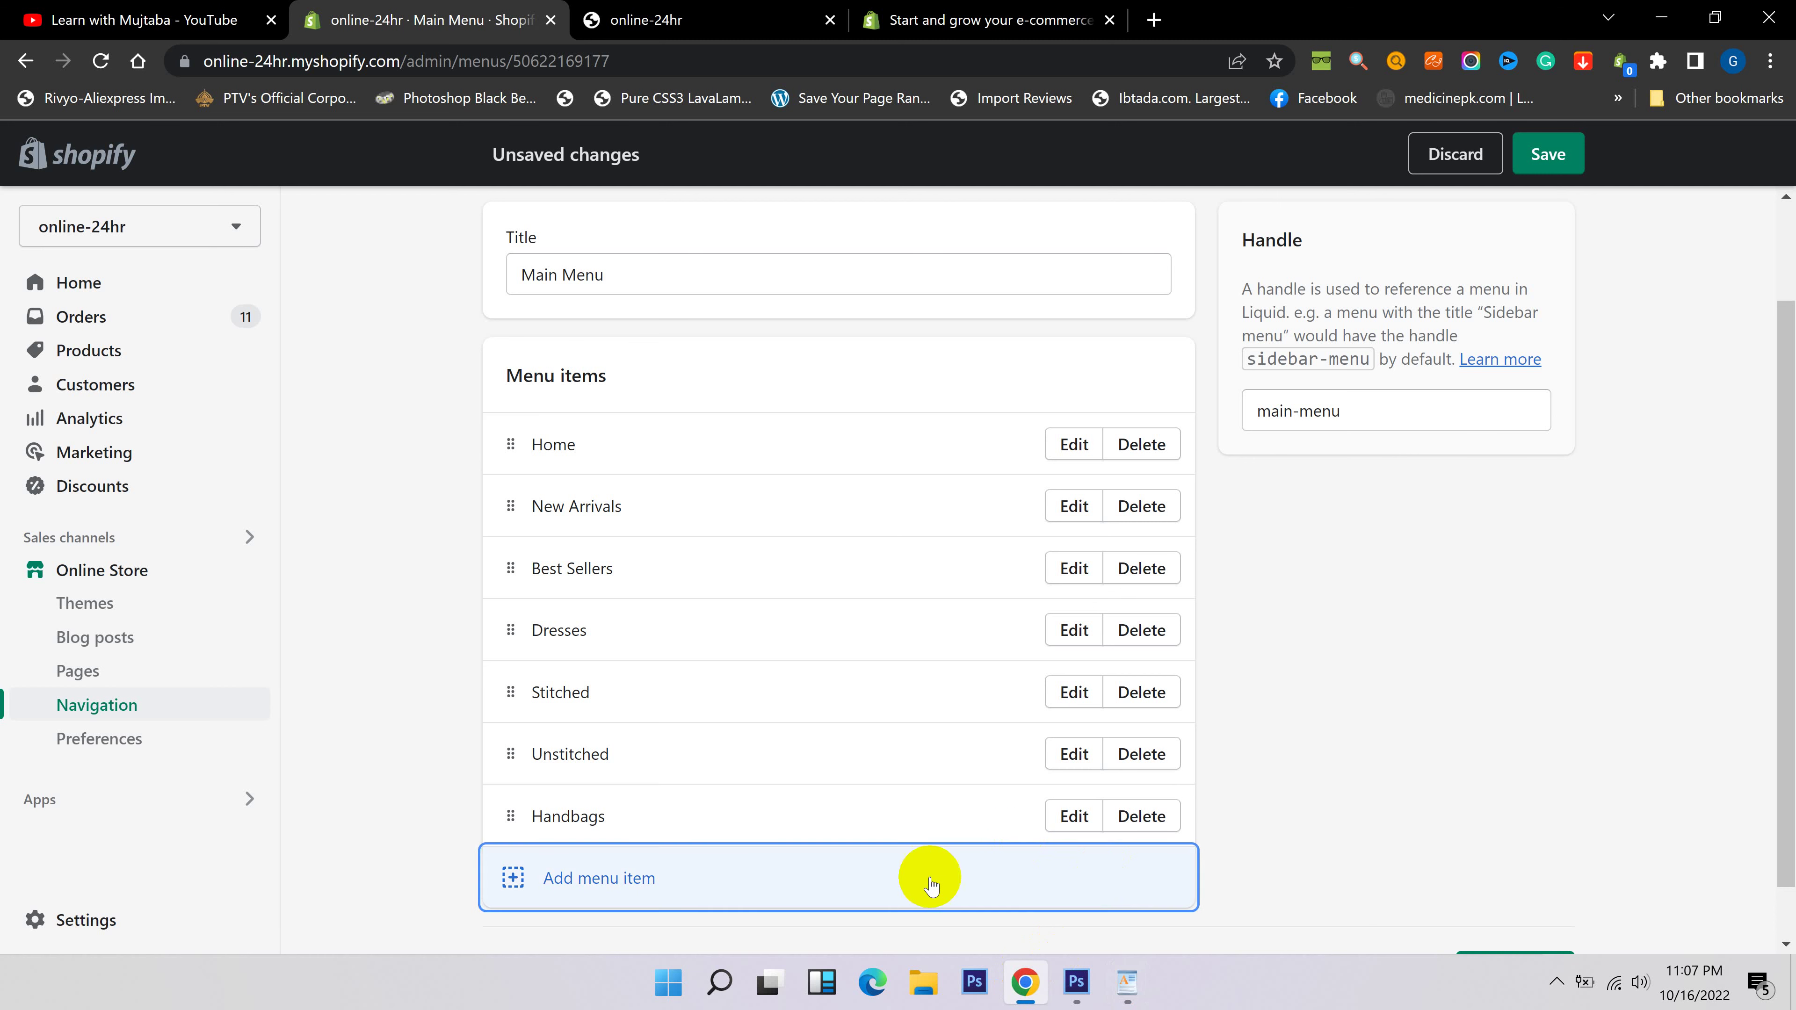
click(871, 888)
click(1528, 412)
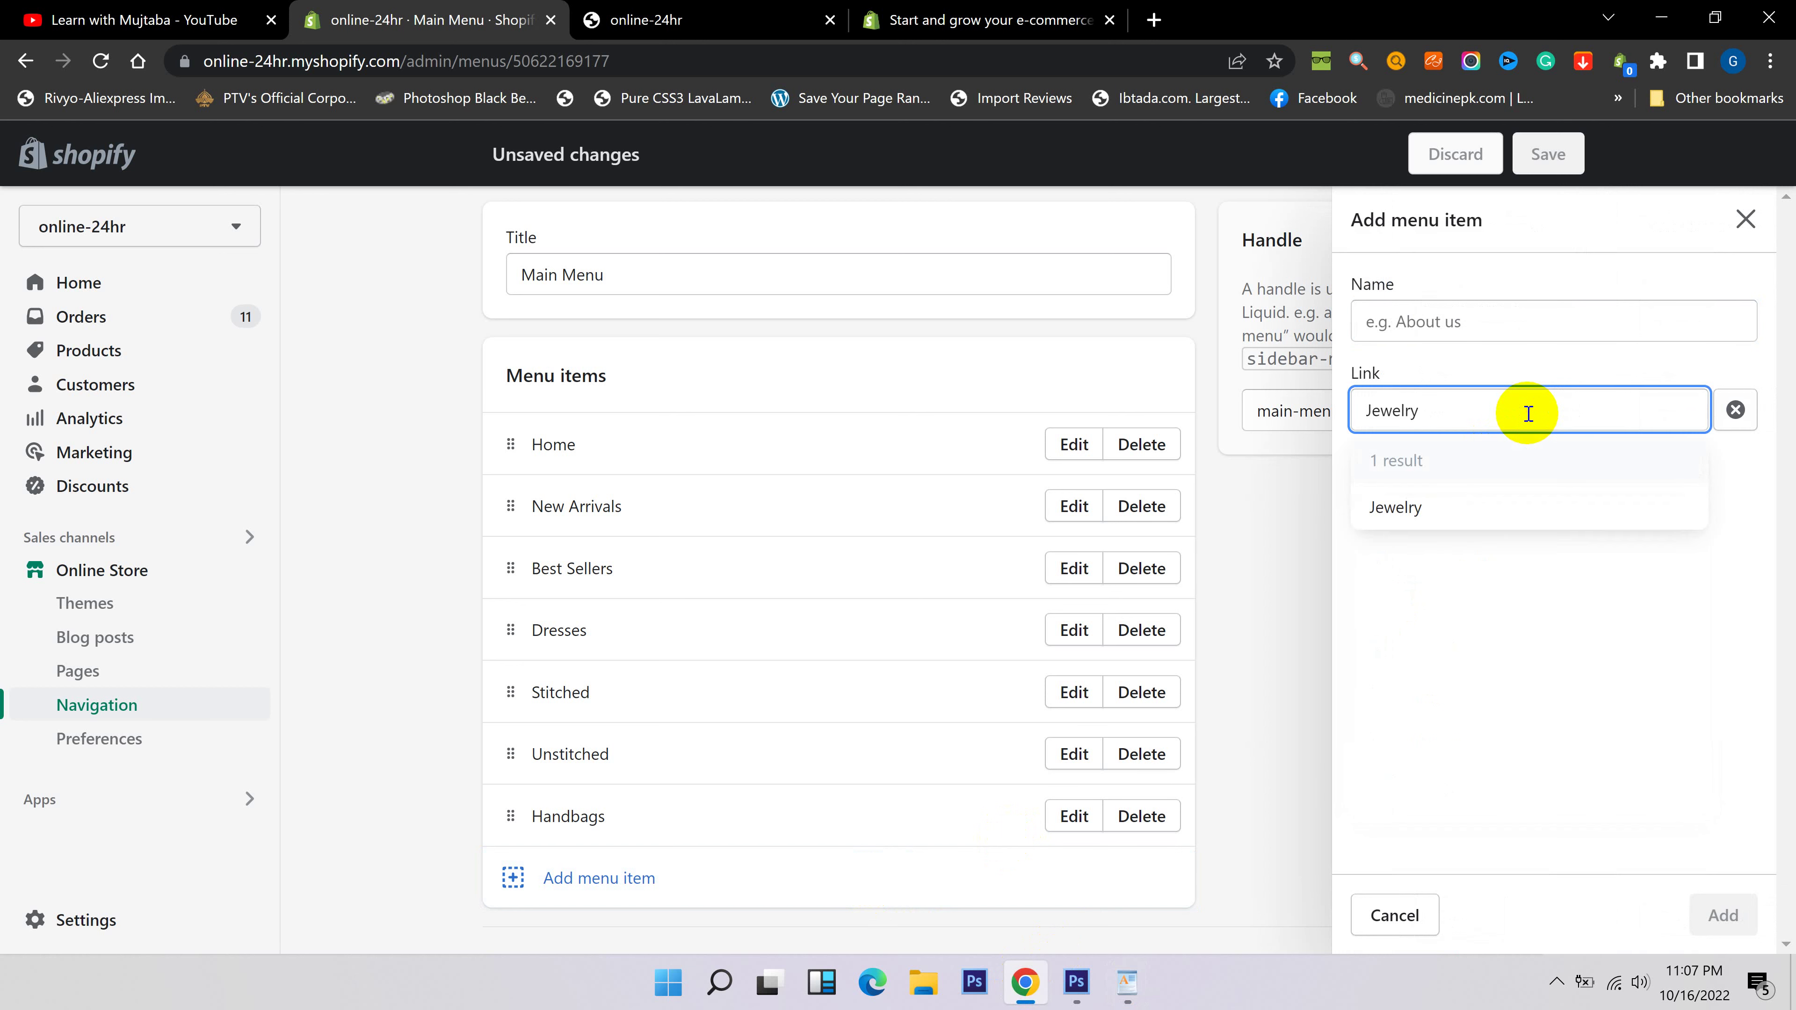
click(1476, 512)
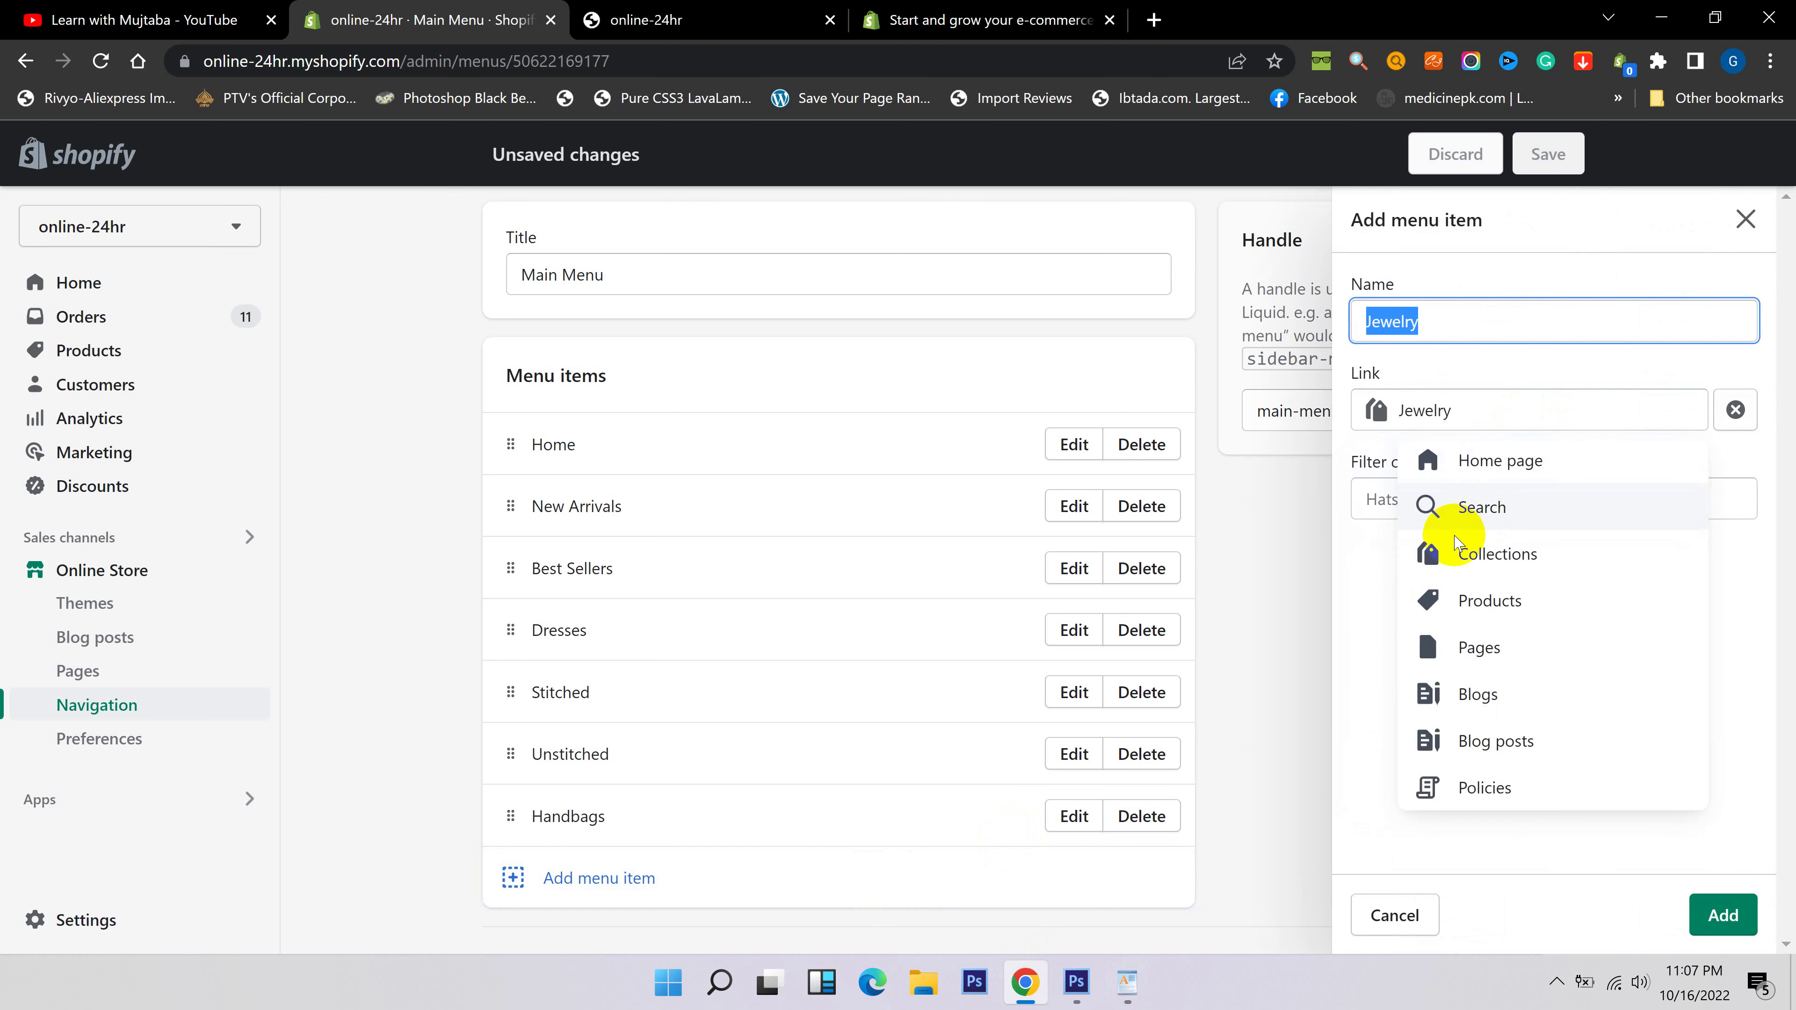
click(1723, 914)
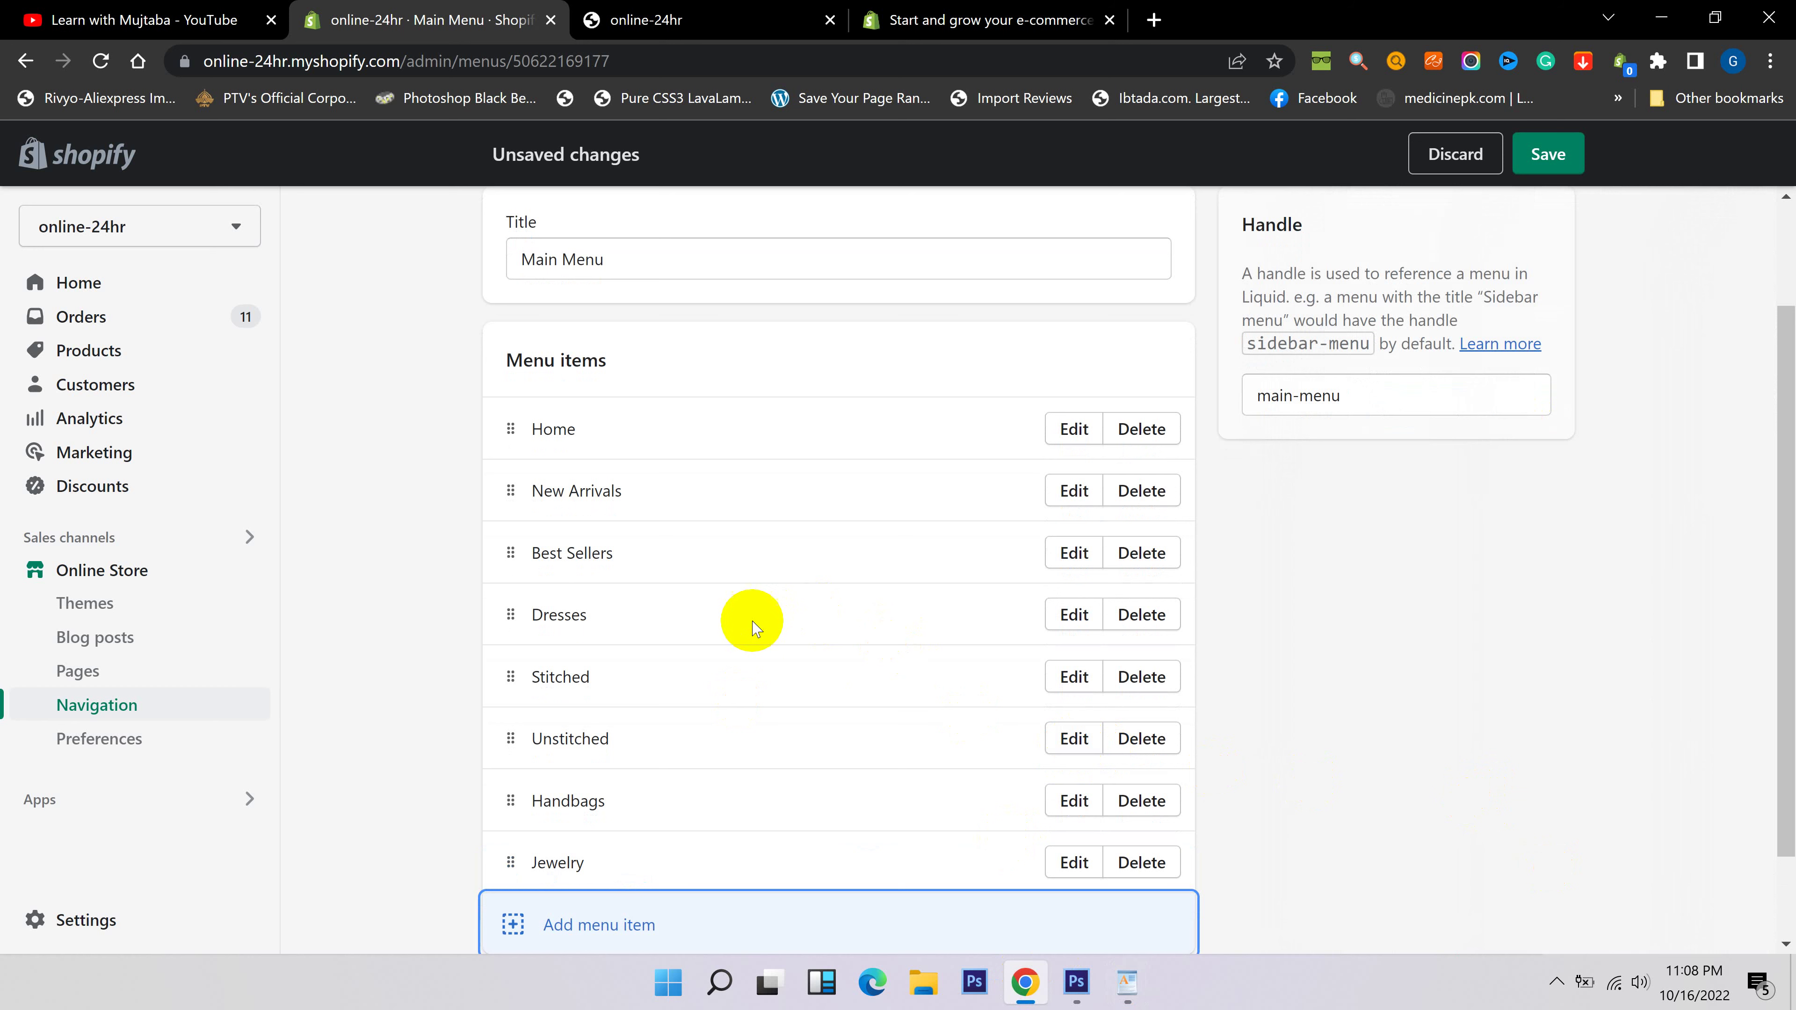
Save the Main Menu and reopen the online storefront to check its header navigation.
click(1549, 155)
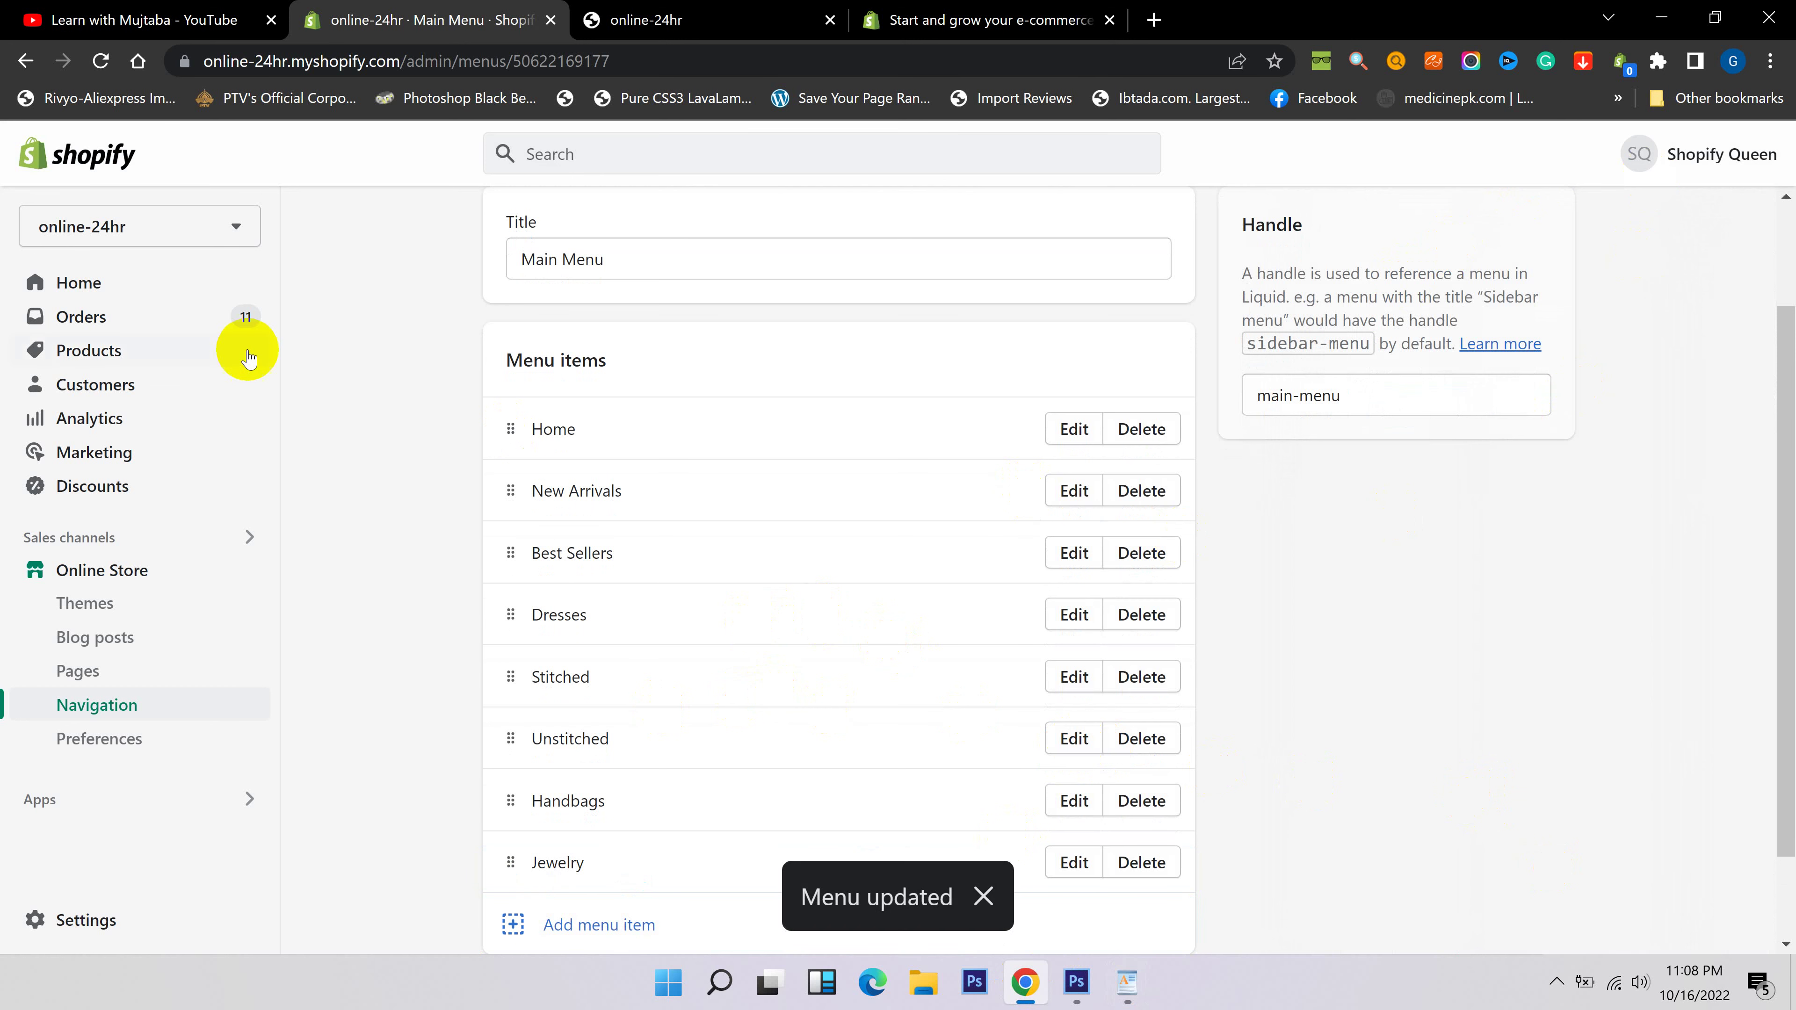
click(101, 62)
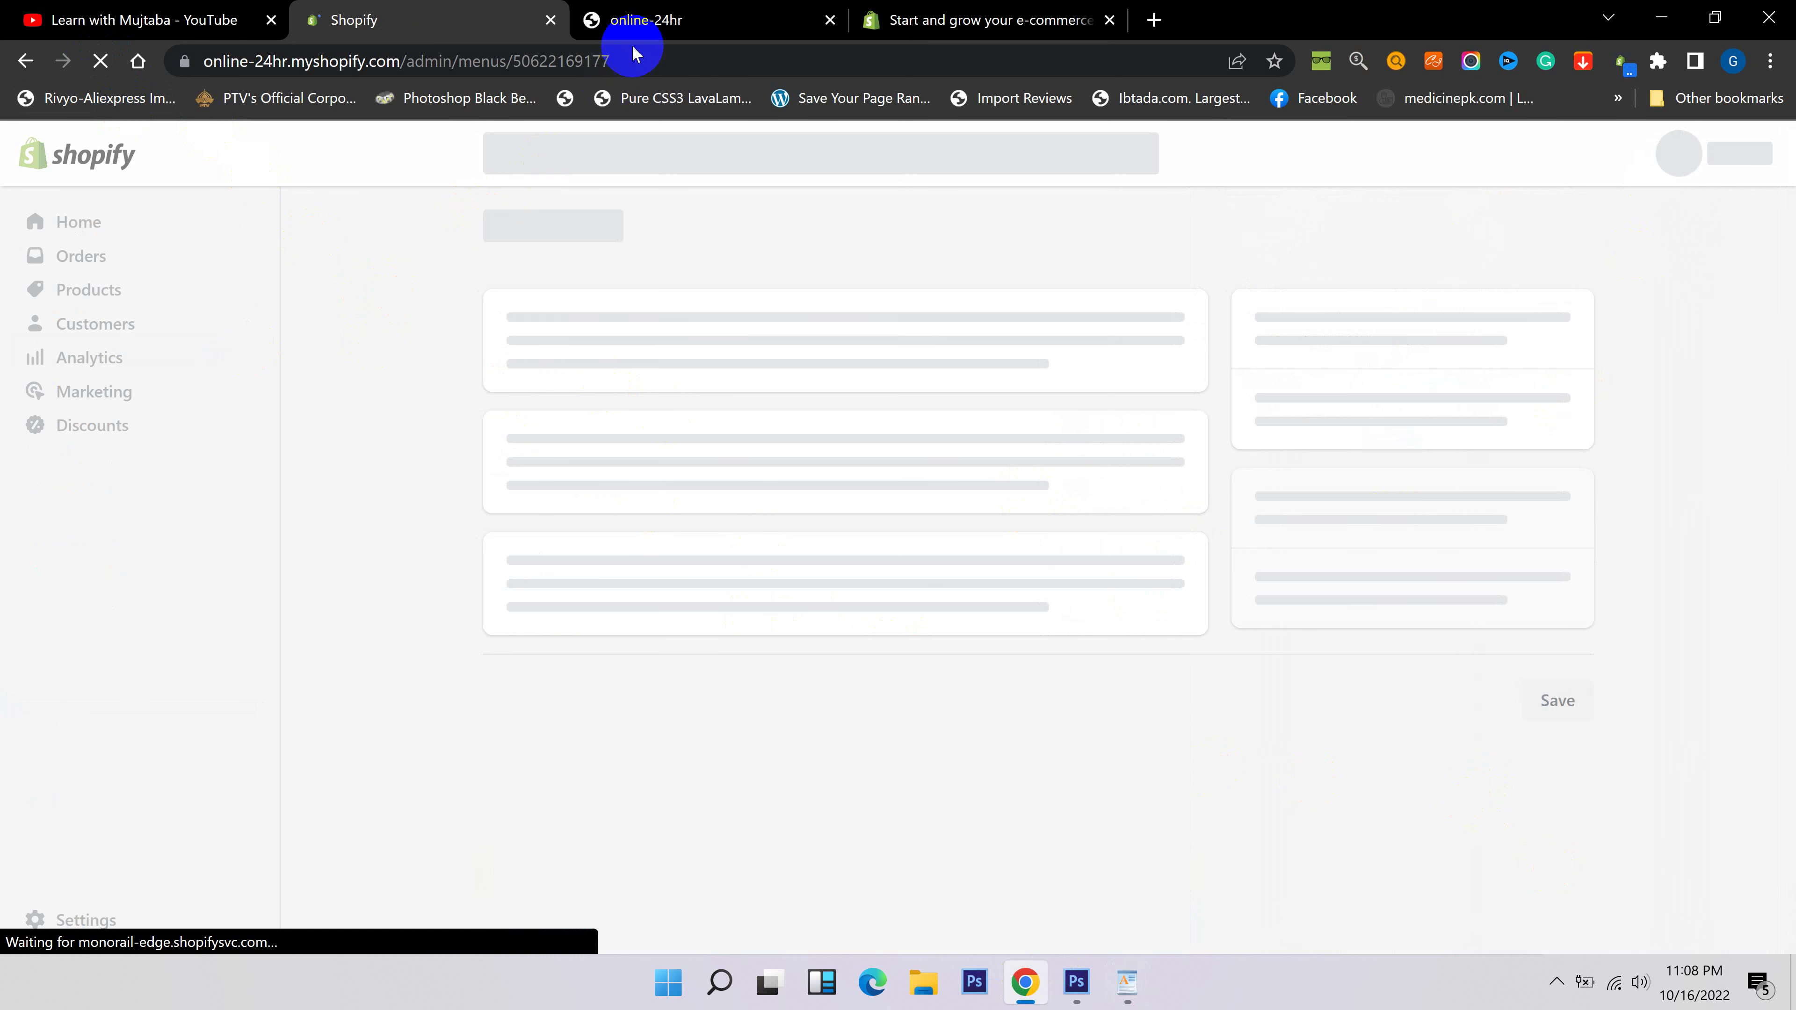
middle_click(654, 26)
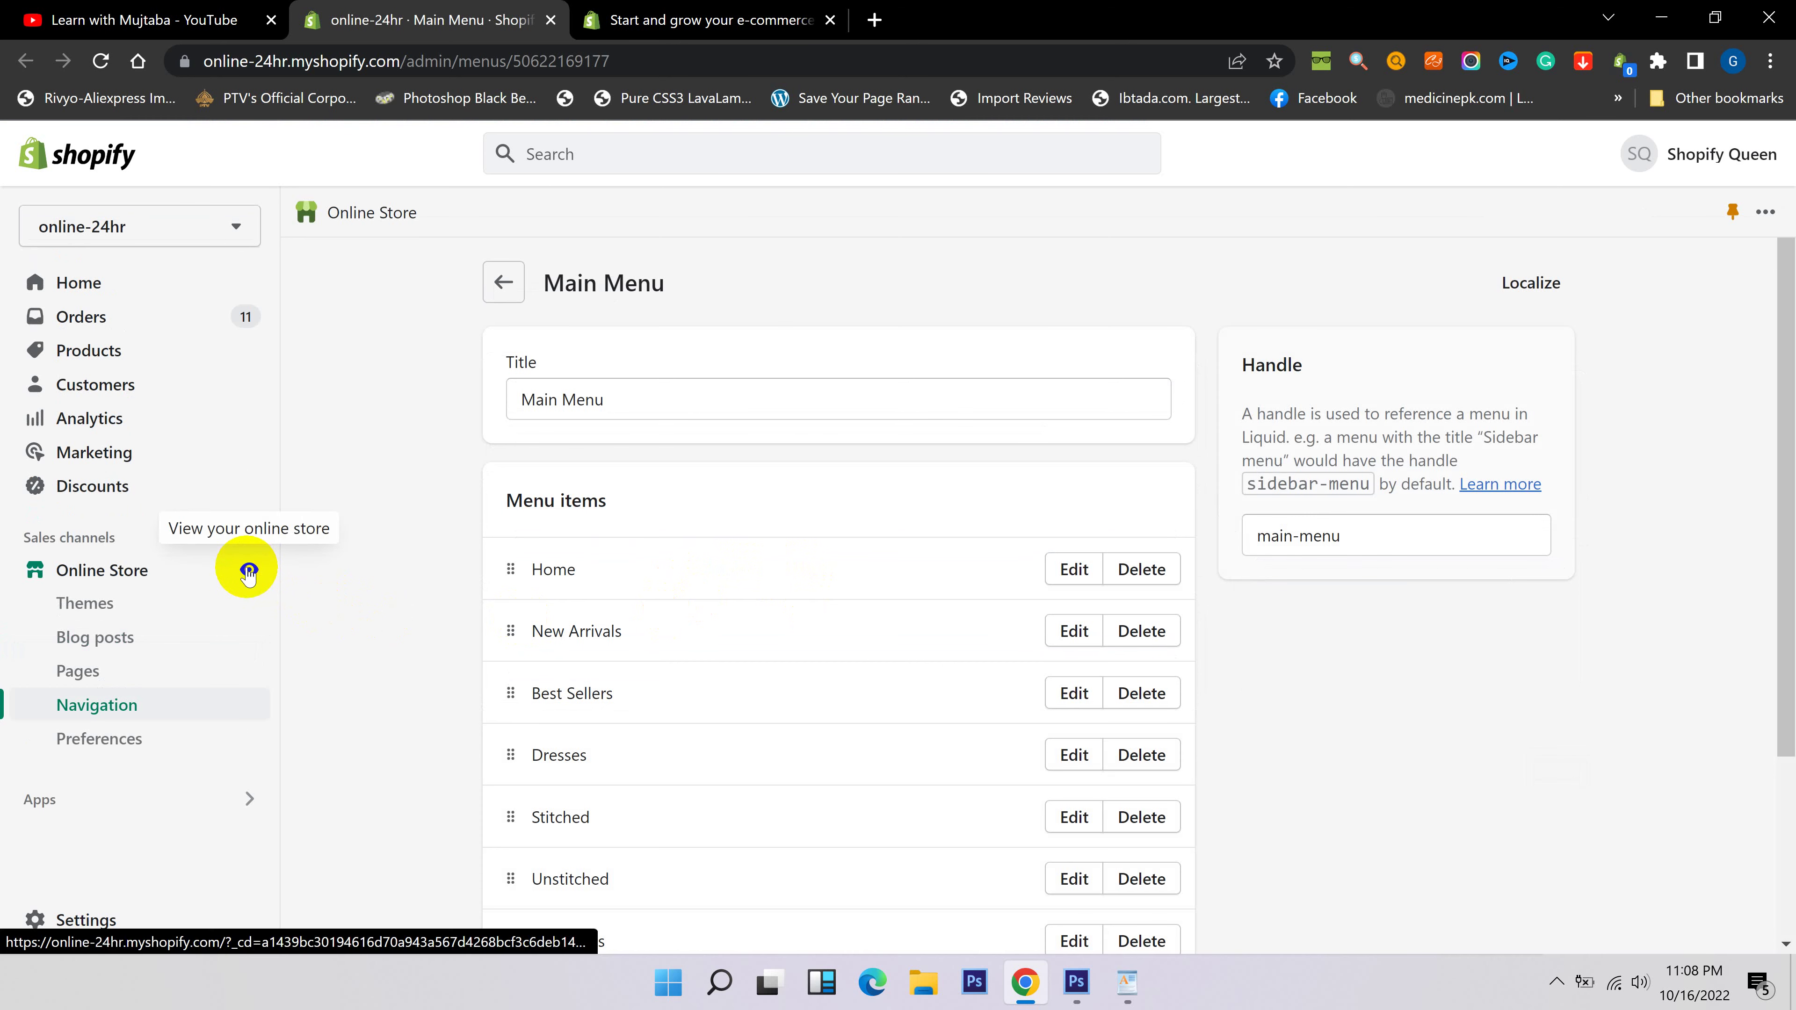
click(247, 570)
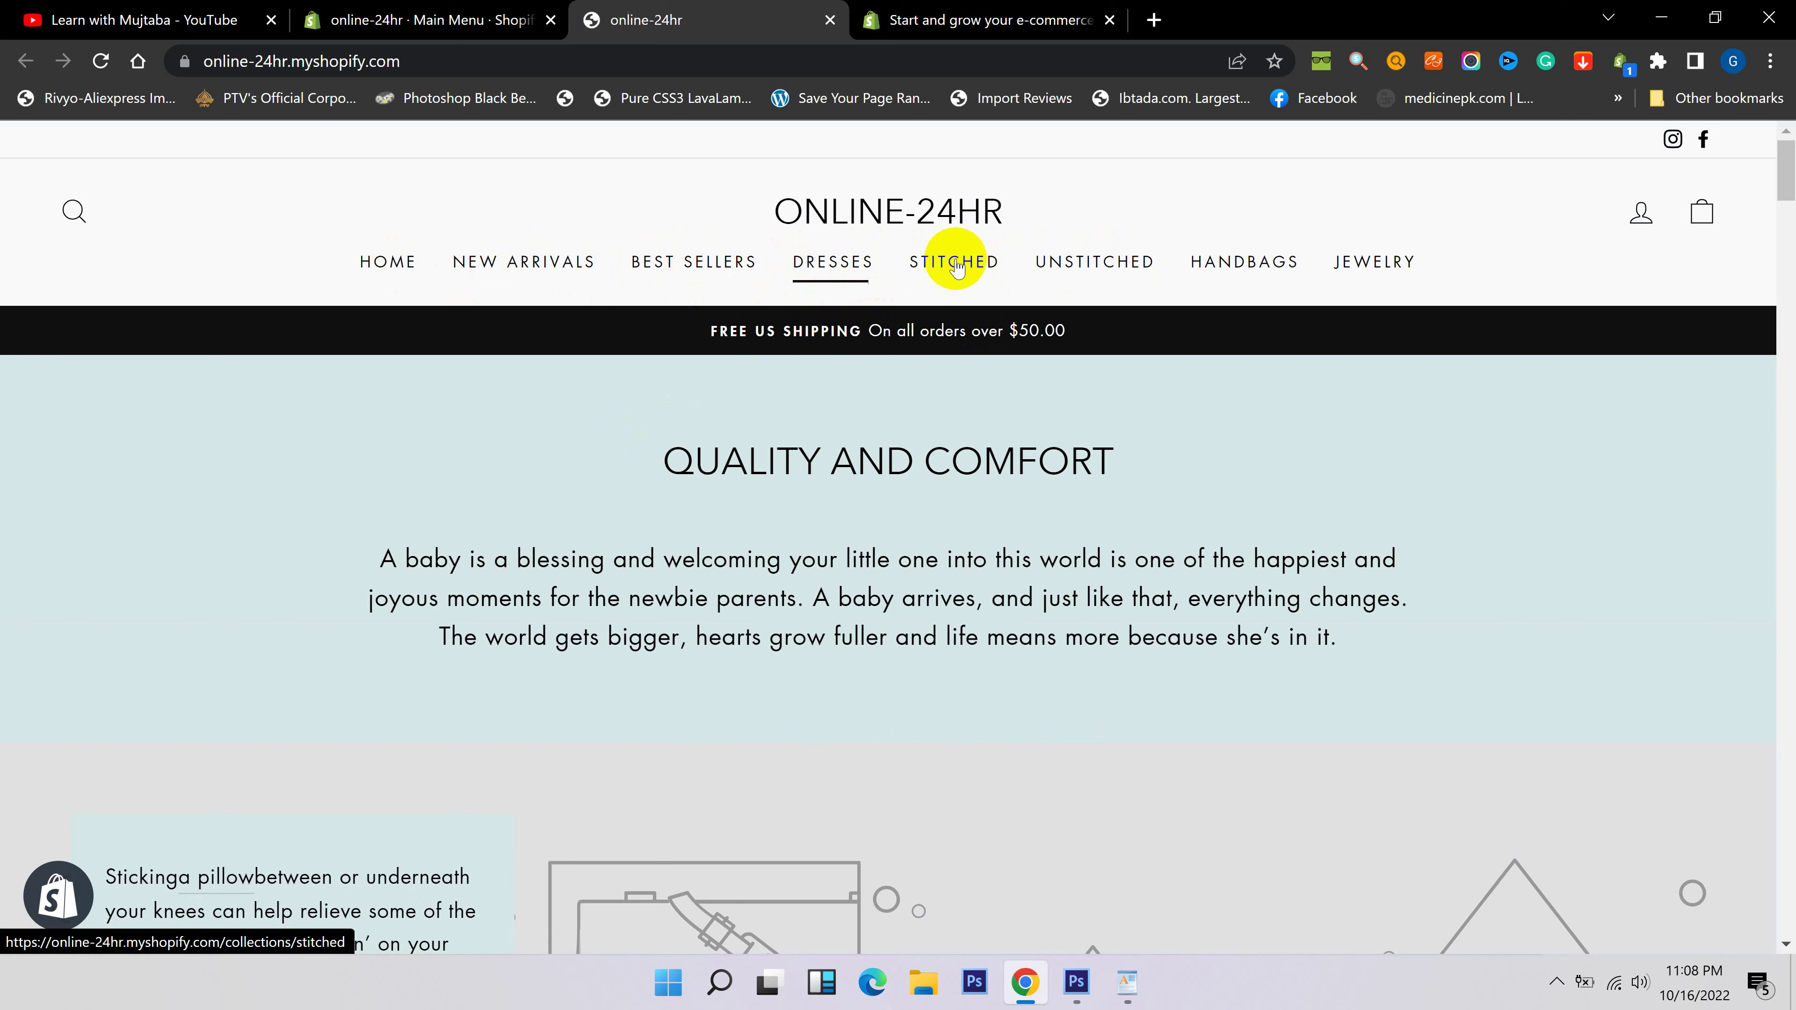
In the Main Menu editor, nest the Stitched and Unstitched items under Dresses and save the menu.
click(444, 20)
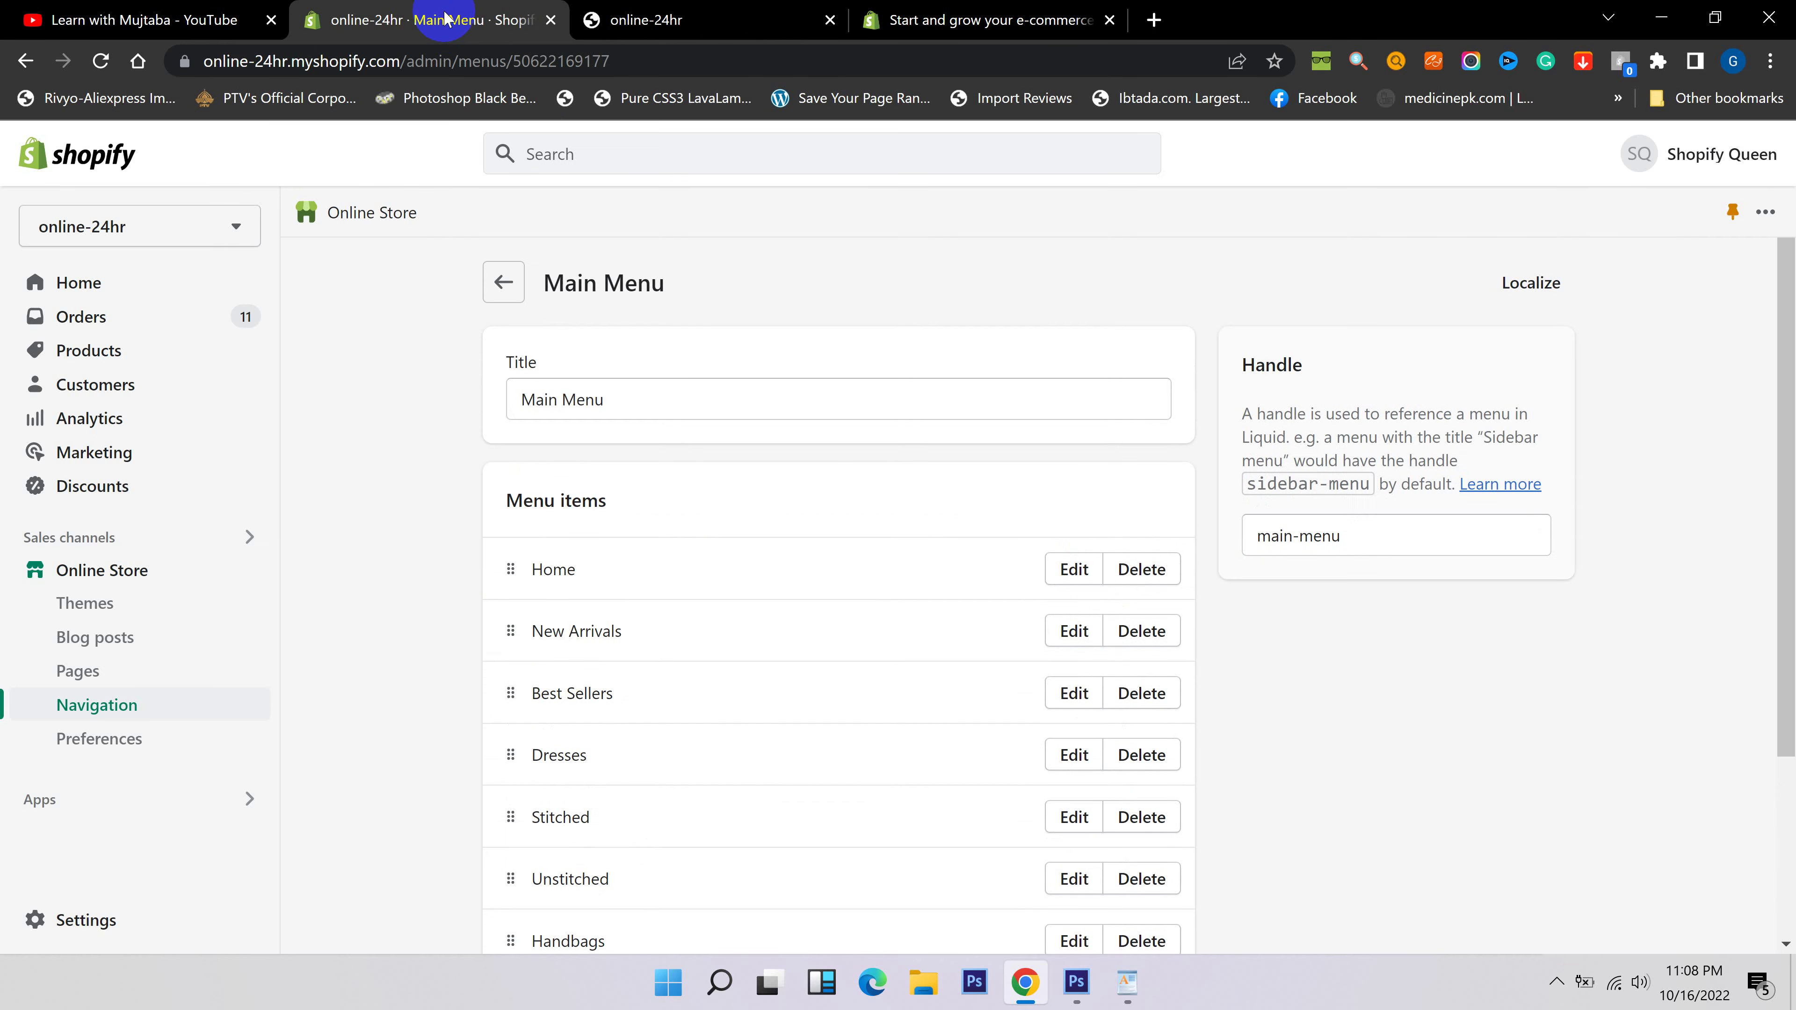
scroll(465, 582, down, 3)
scroll(463, 591, down, 1)
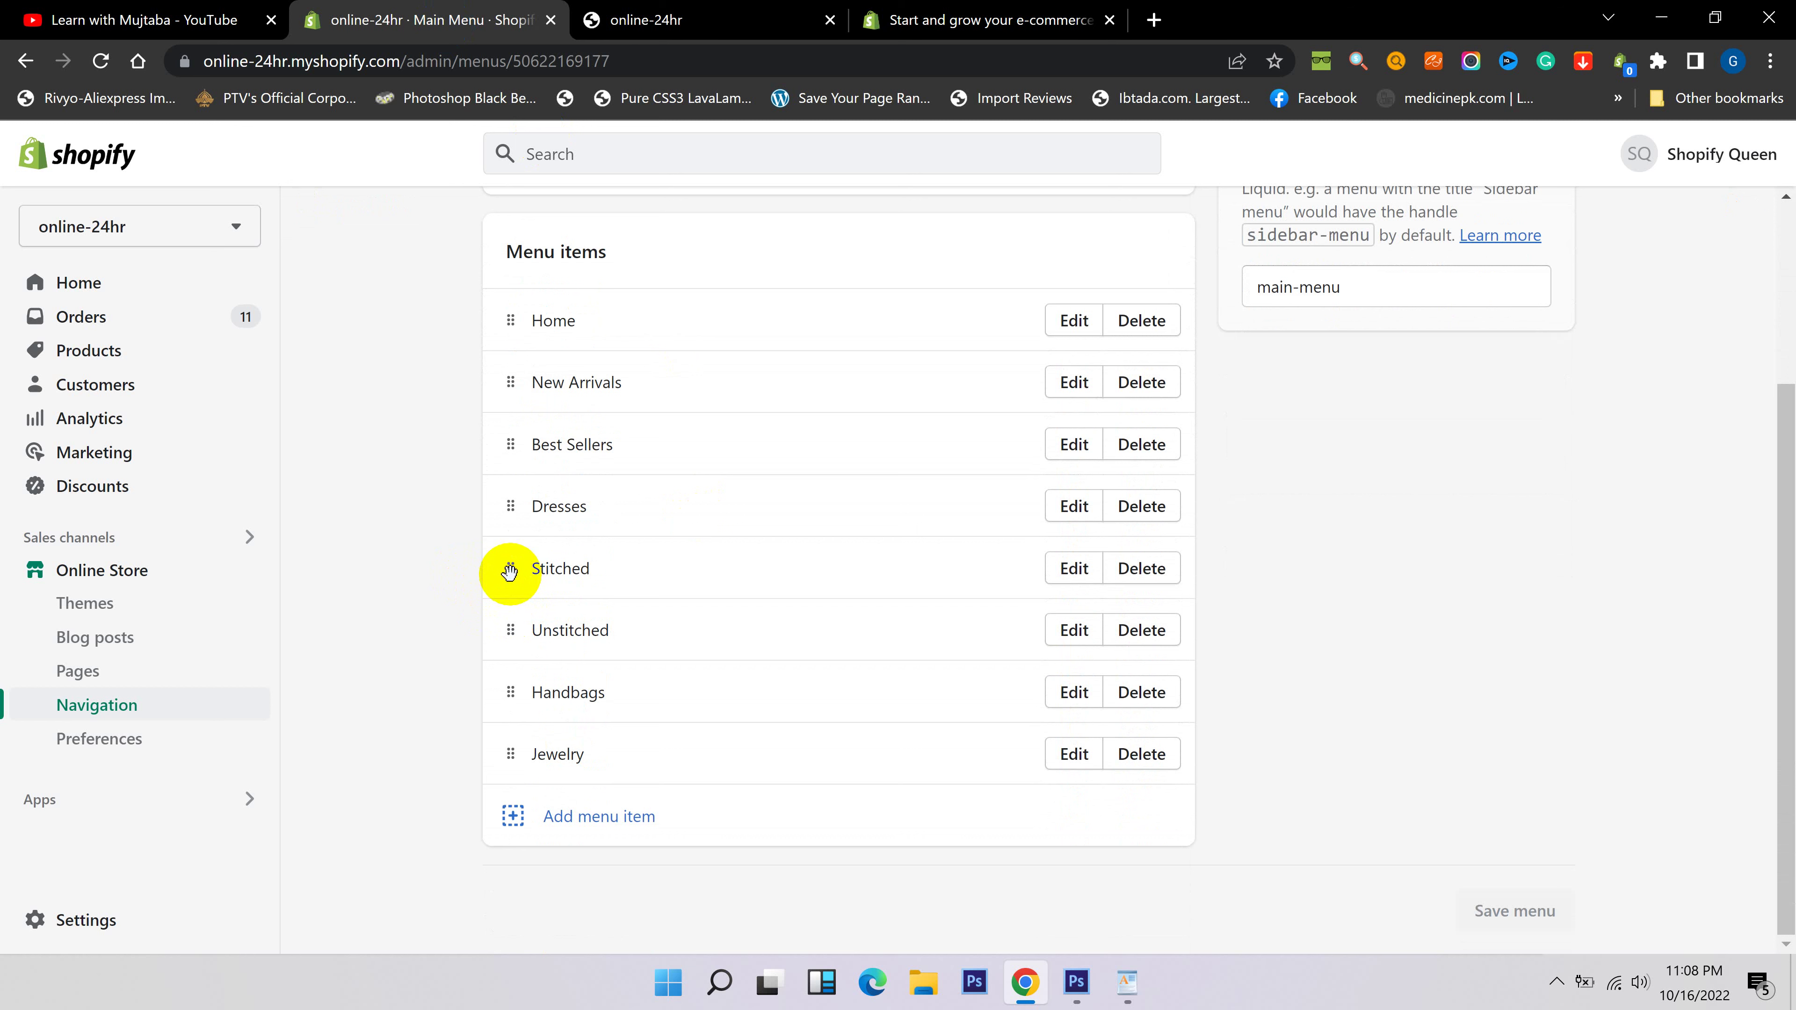
drag(510, 569, 524, 605)
scroll(480, 608, down, 2)
scroll(510, 593, up, 1)
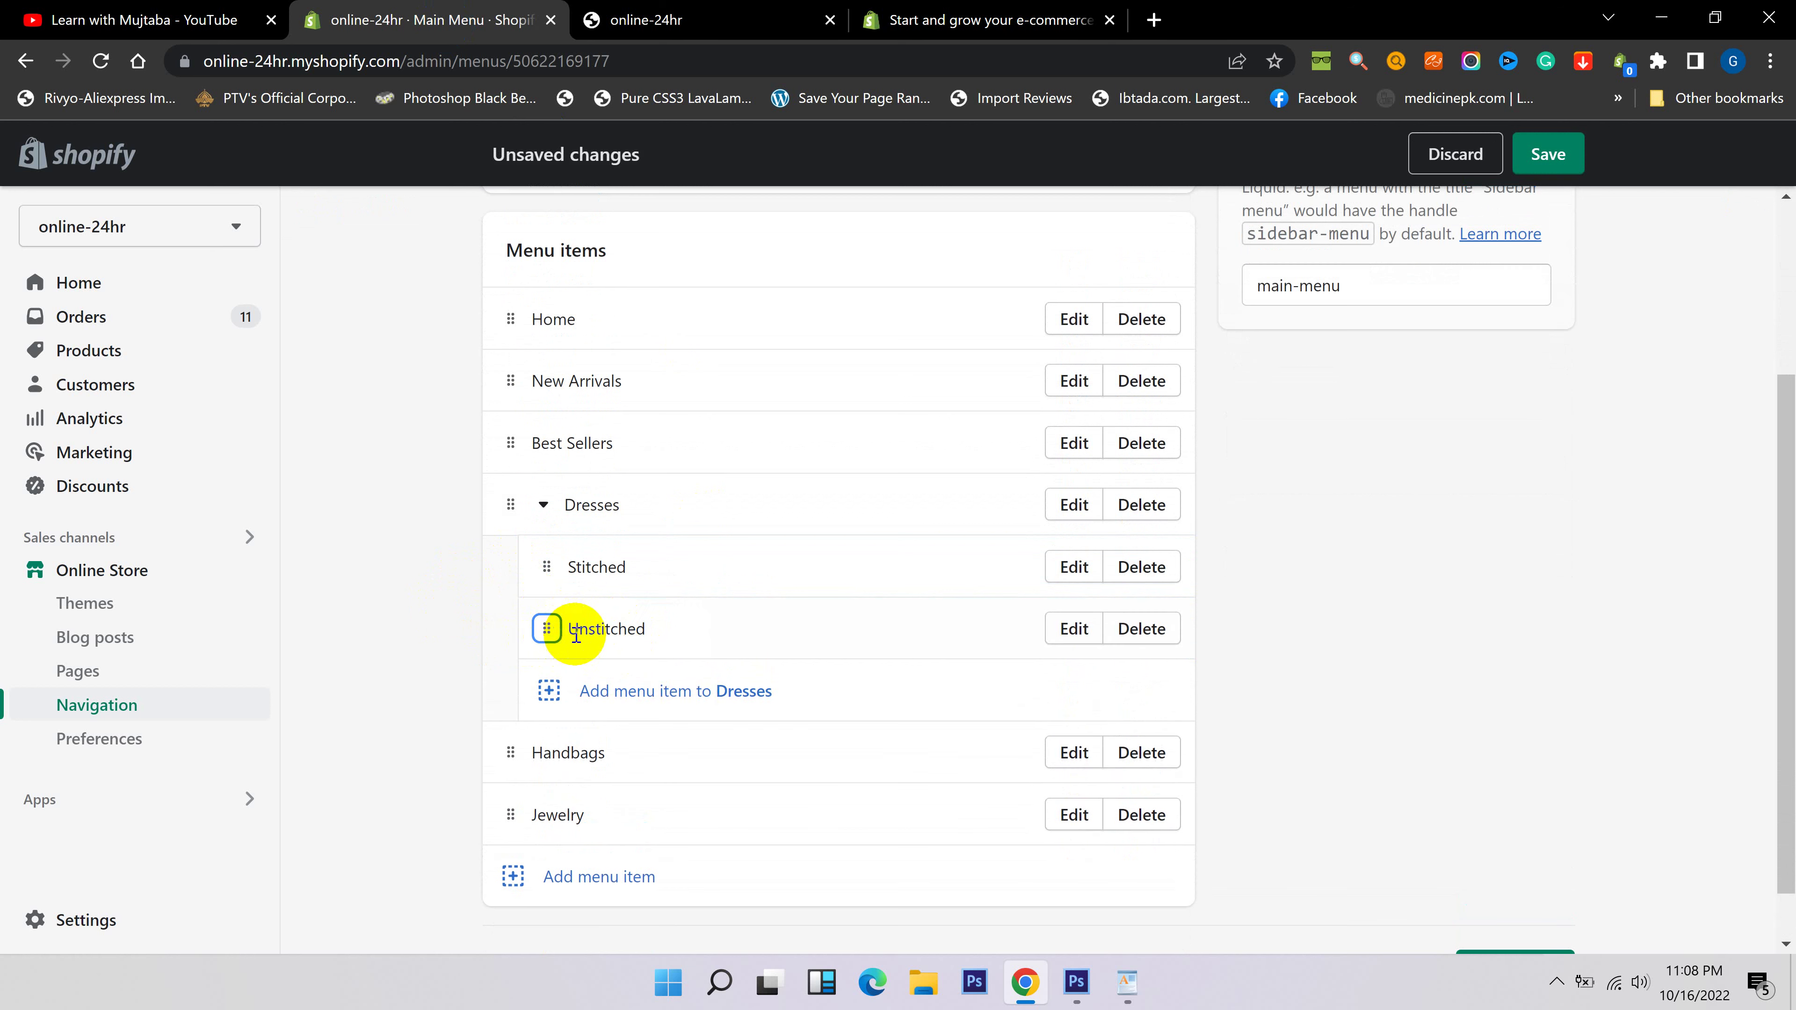
click(544, 509)
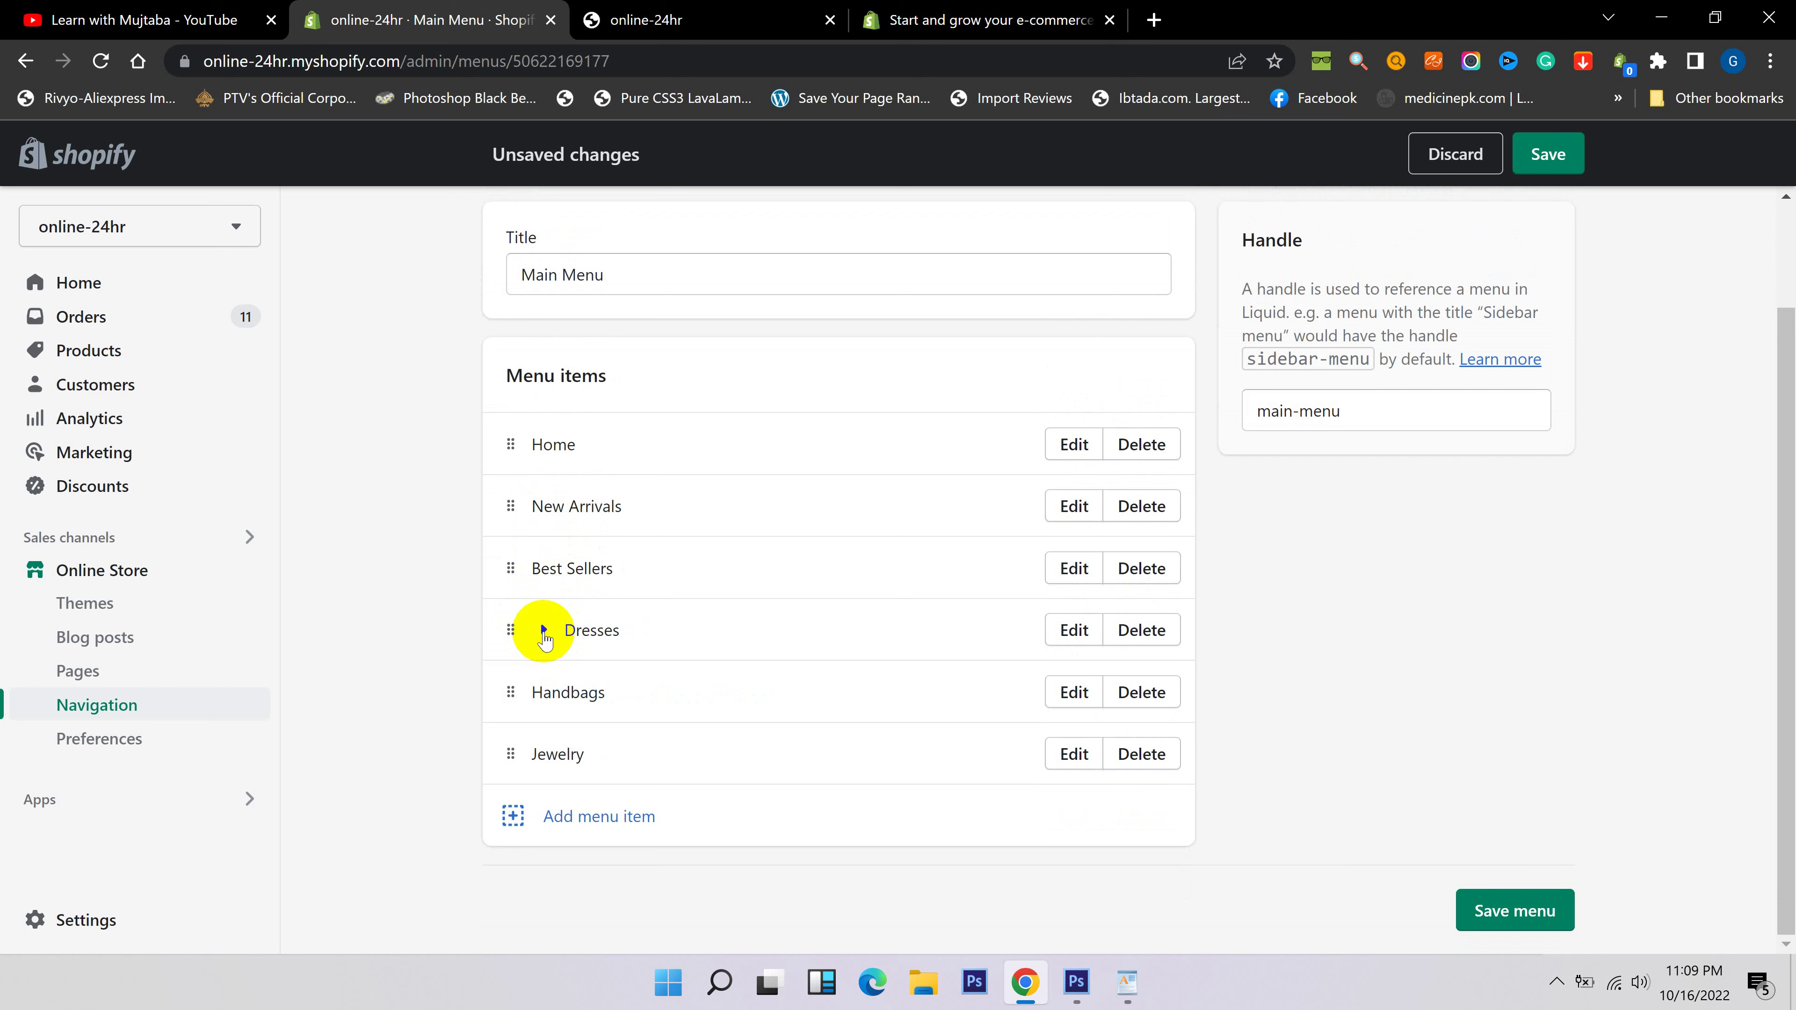
click(544, 631)
click(545, 632)
click(1548, 153)
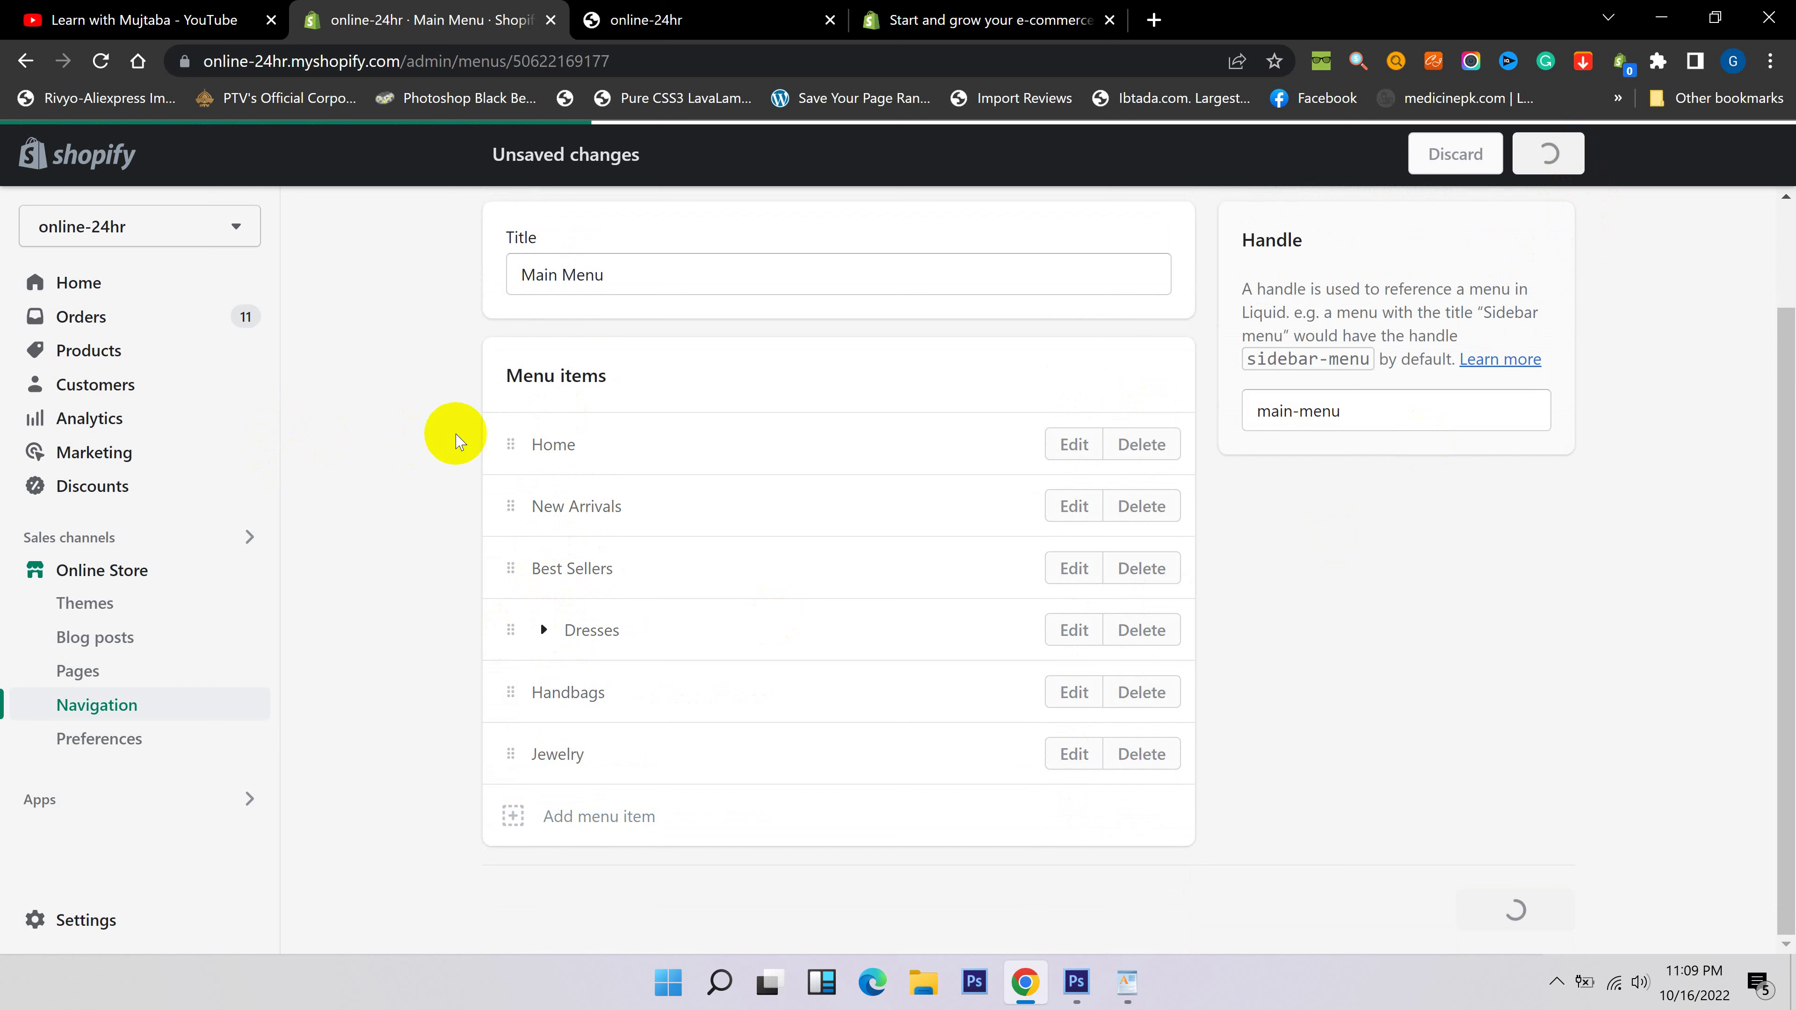
Reload the menu editor and the storefront, and check the Dresses entry in the header navigation.
click(101, 62)
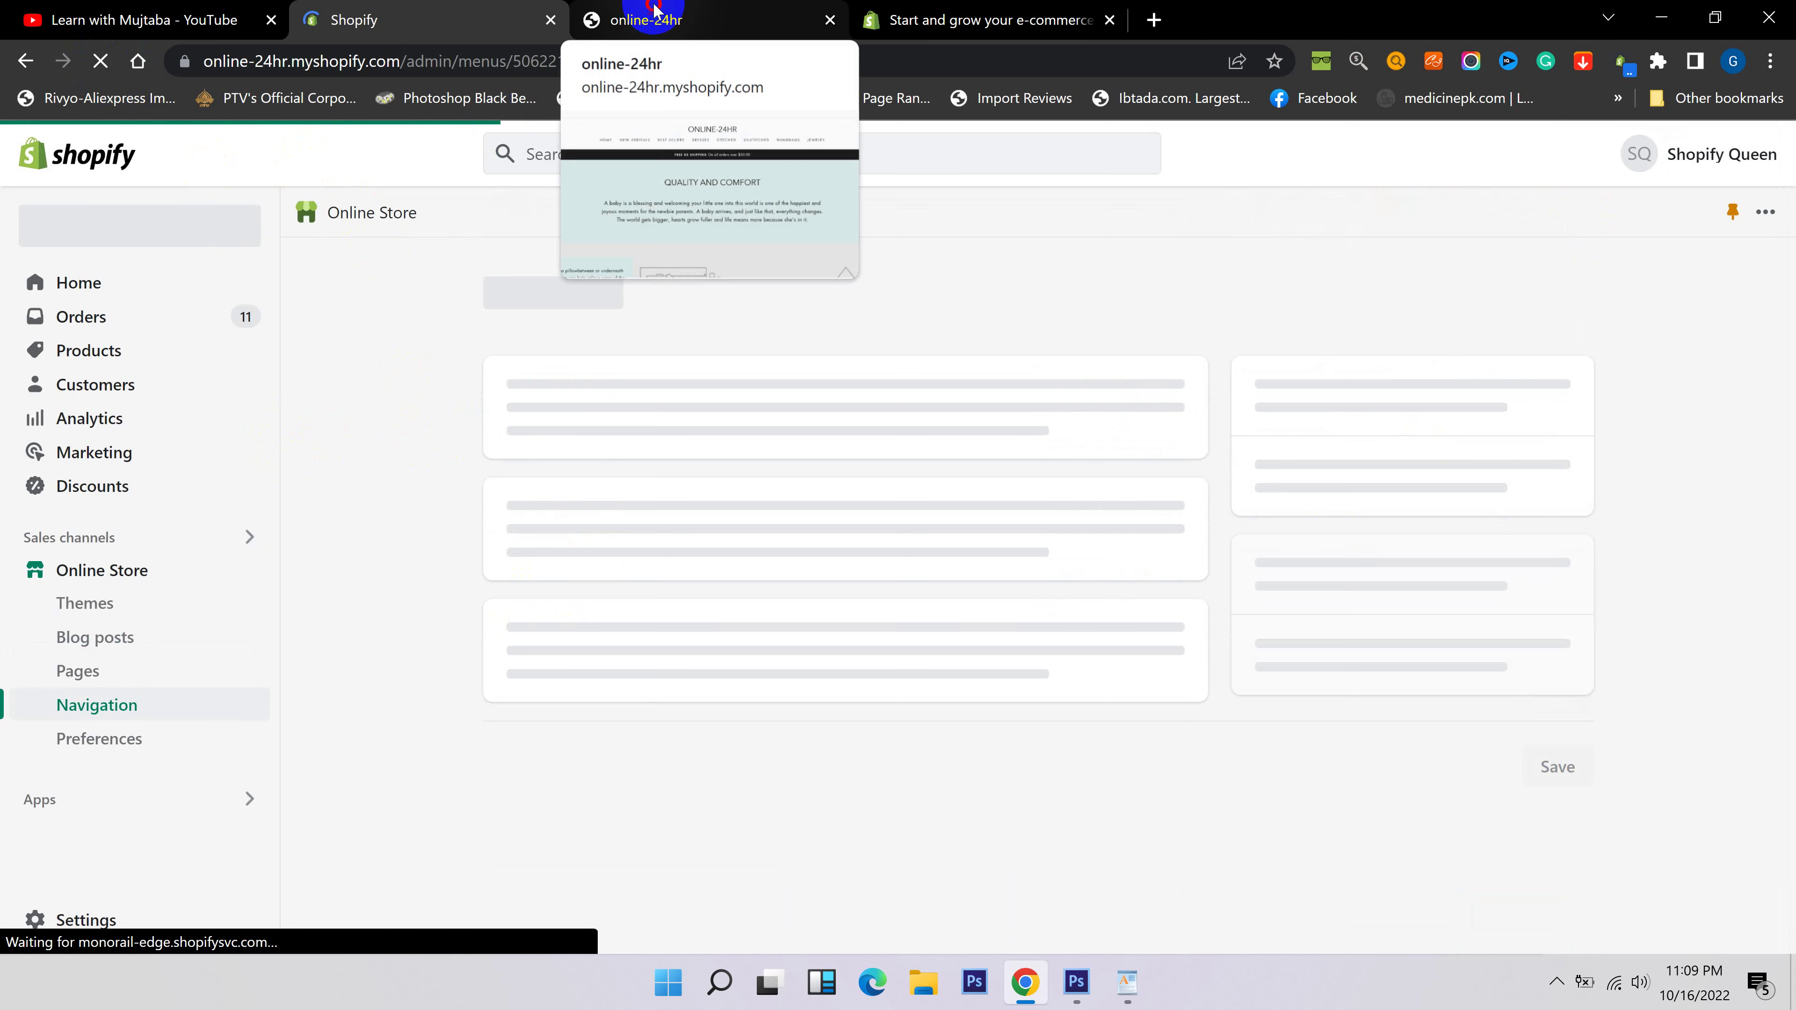
click(651, 15)
click(100, 63)
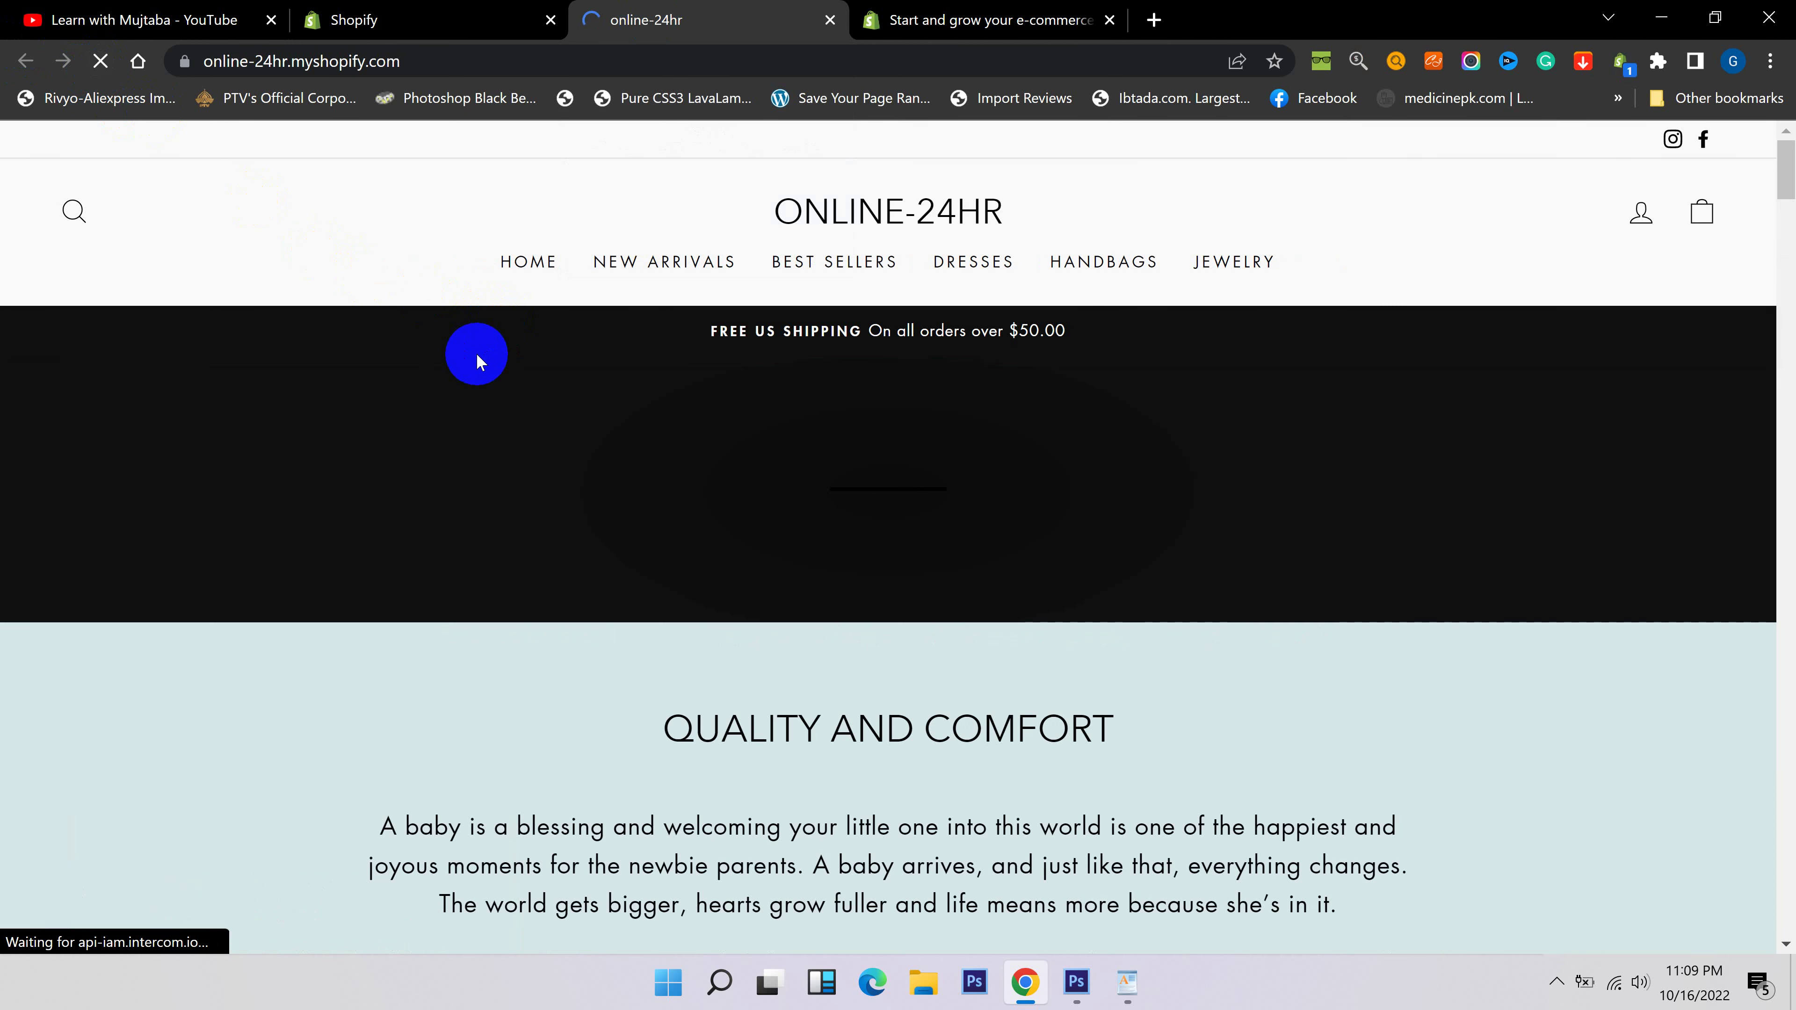
mouse_move(969, 268)
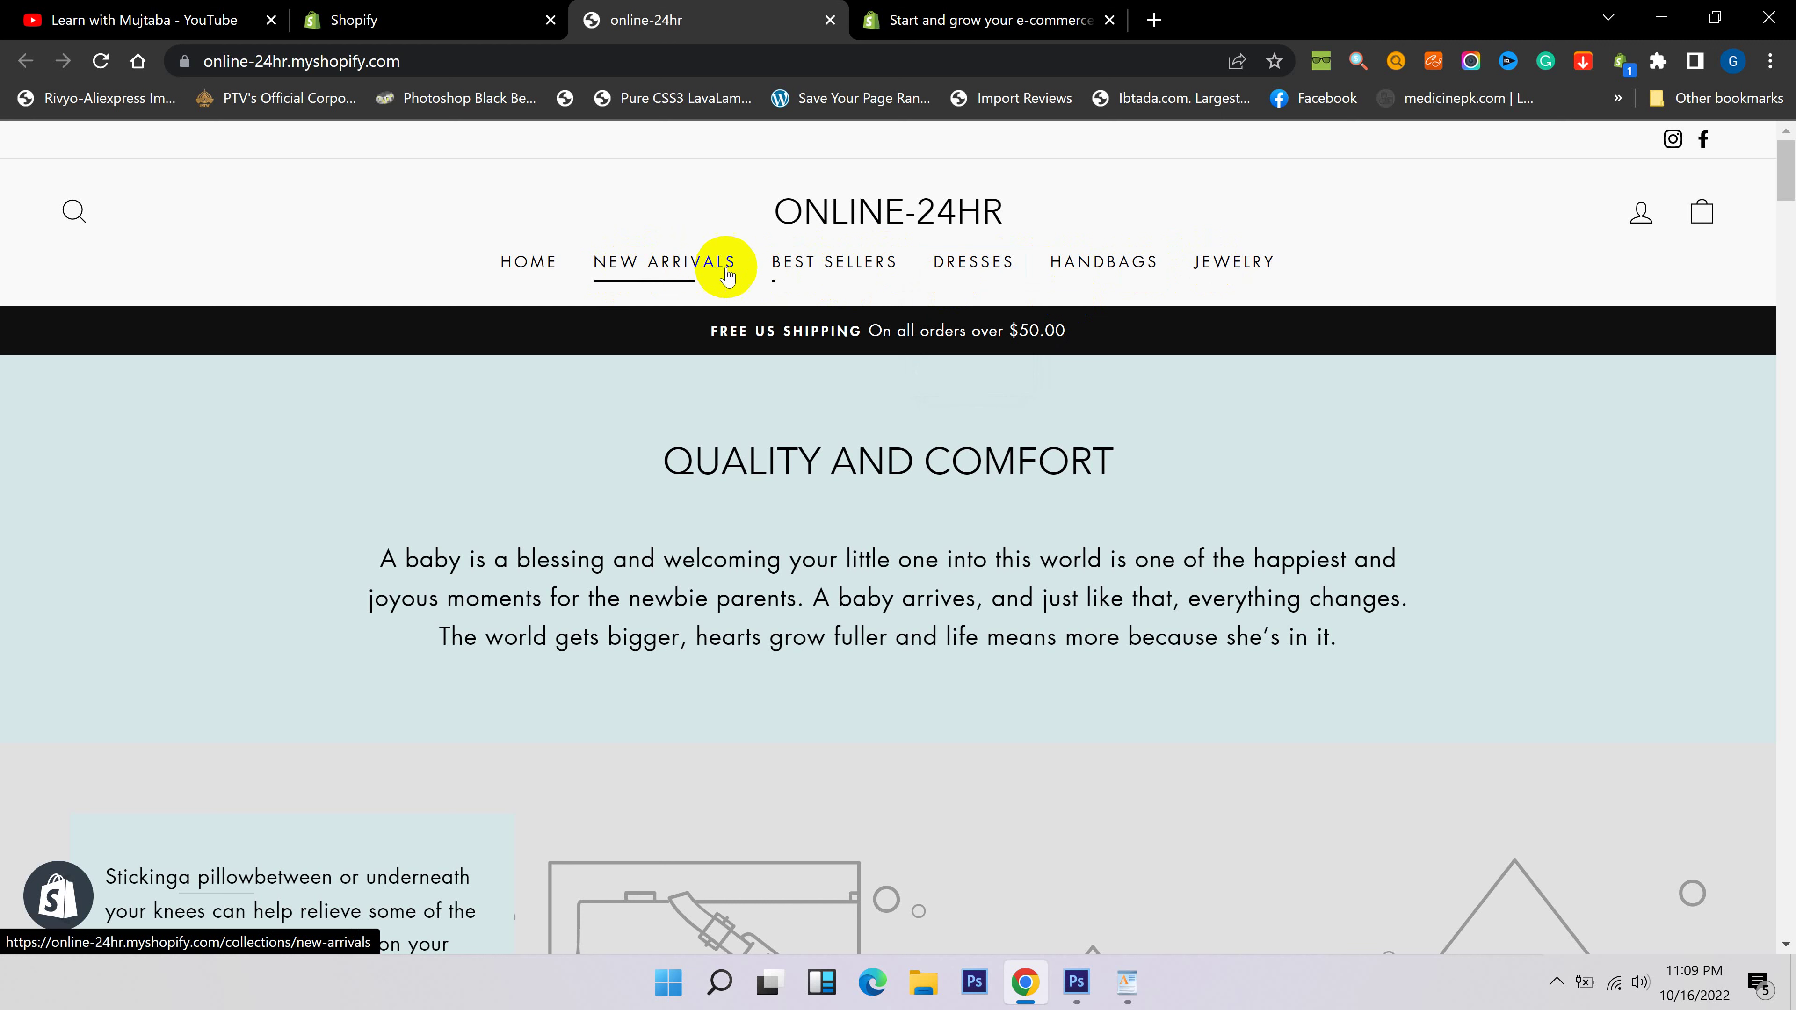
Copy Frock from the WordPad categories document, and in Chrome add a Dresses sub-item linked to the Frock collection, nested under Stitched.
click(432, 20)
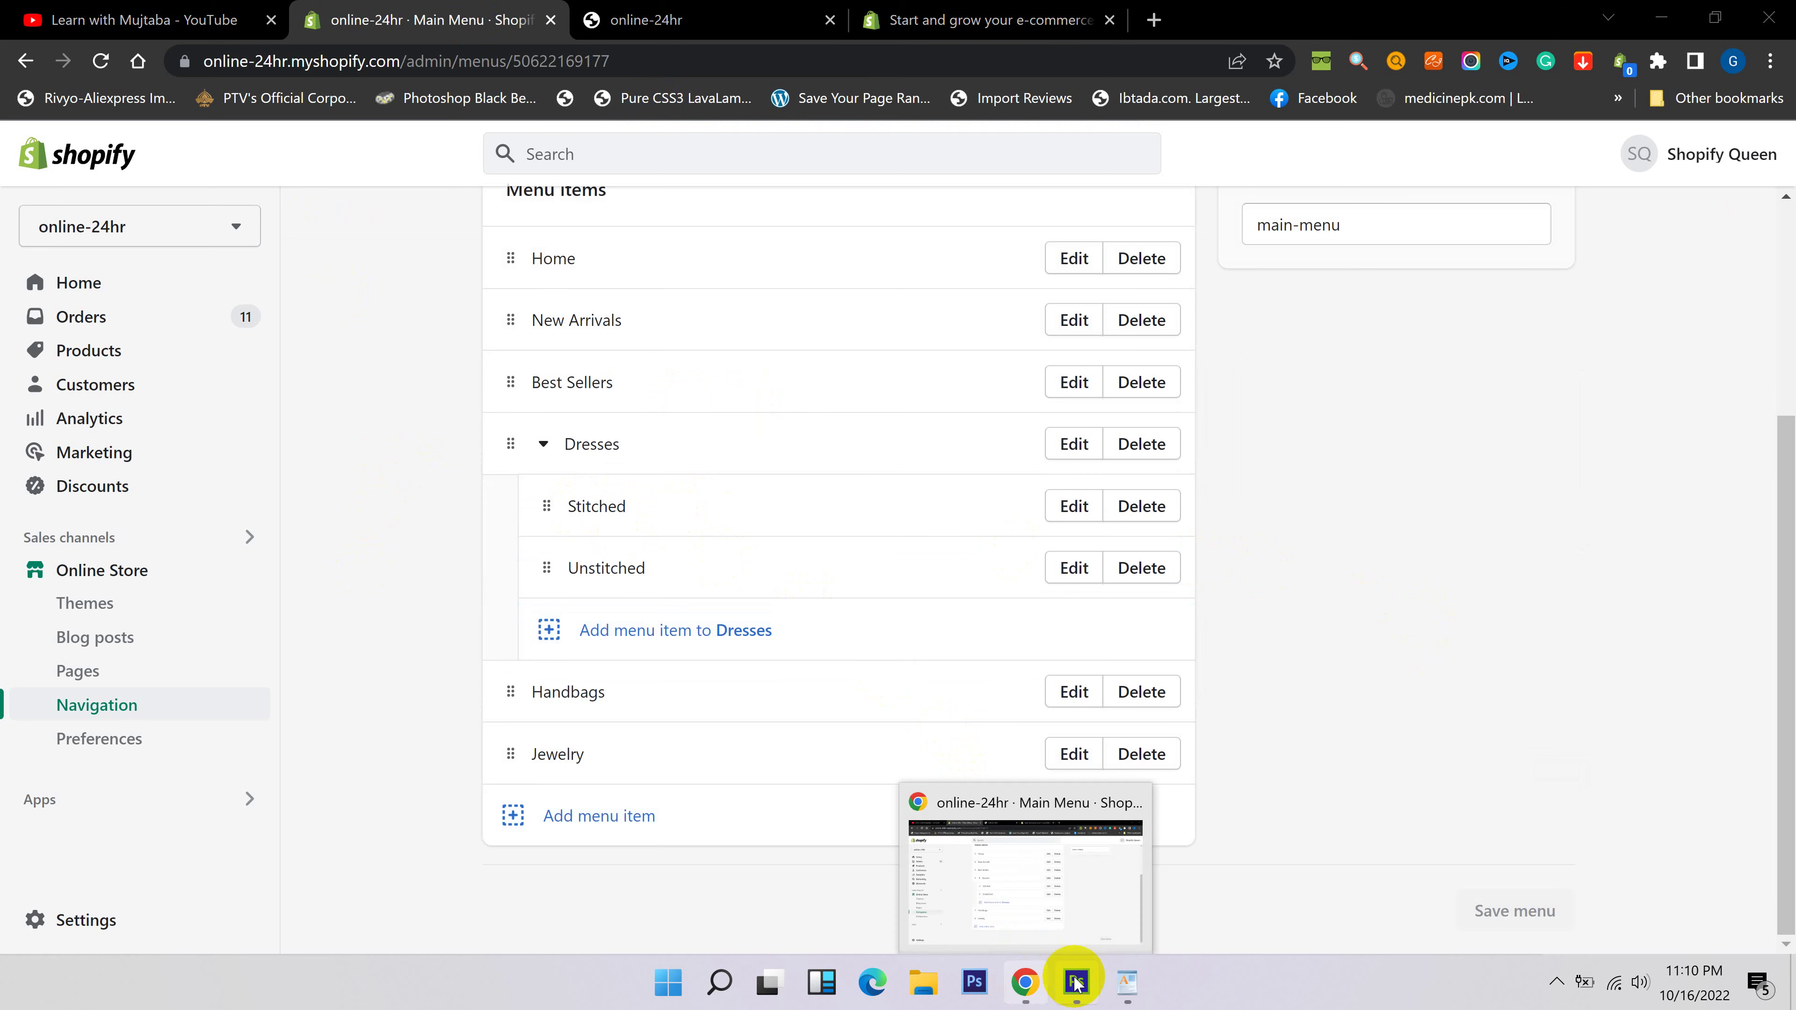
click(1125, 983)
scroll(737, 522, up, 3)
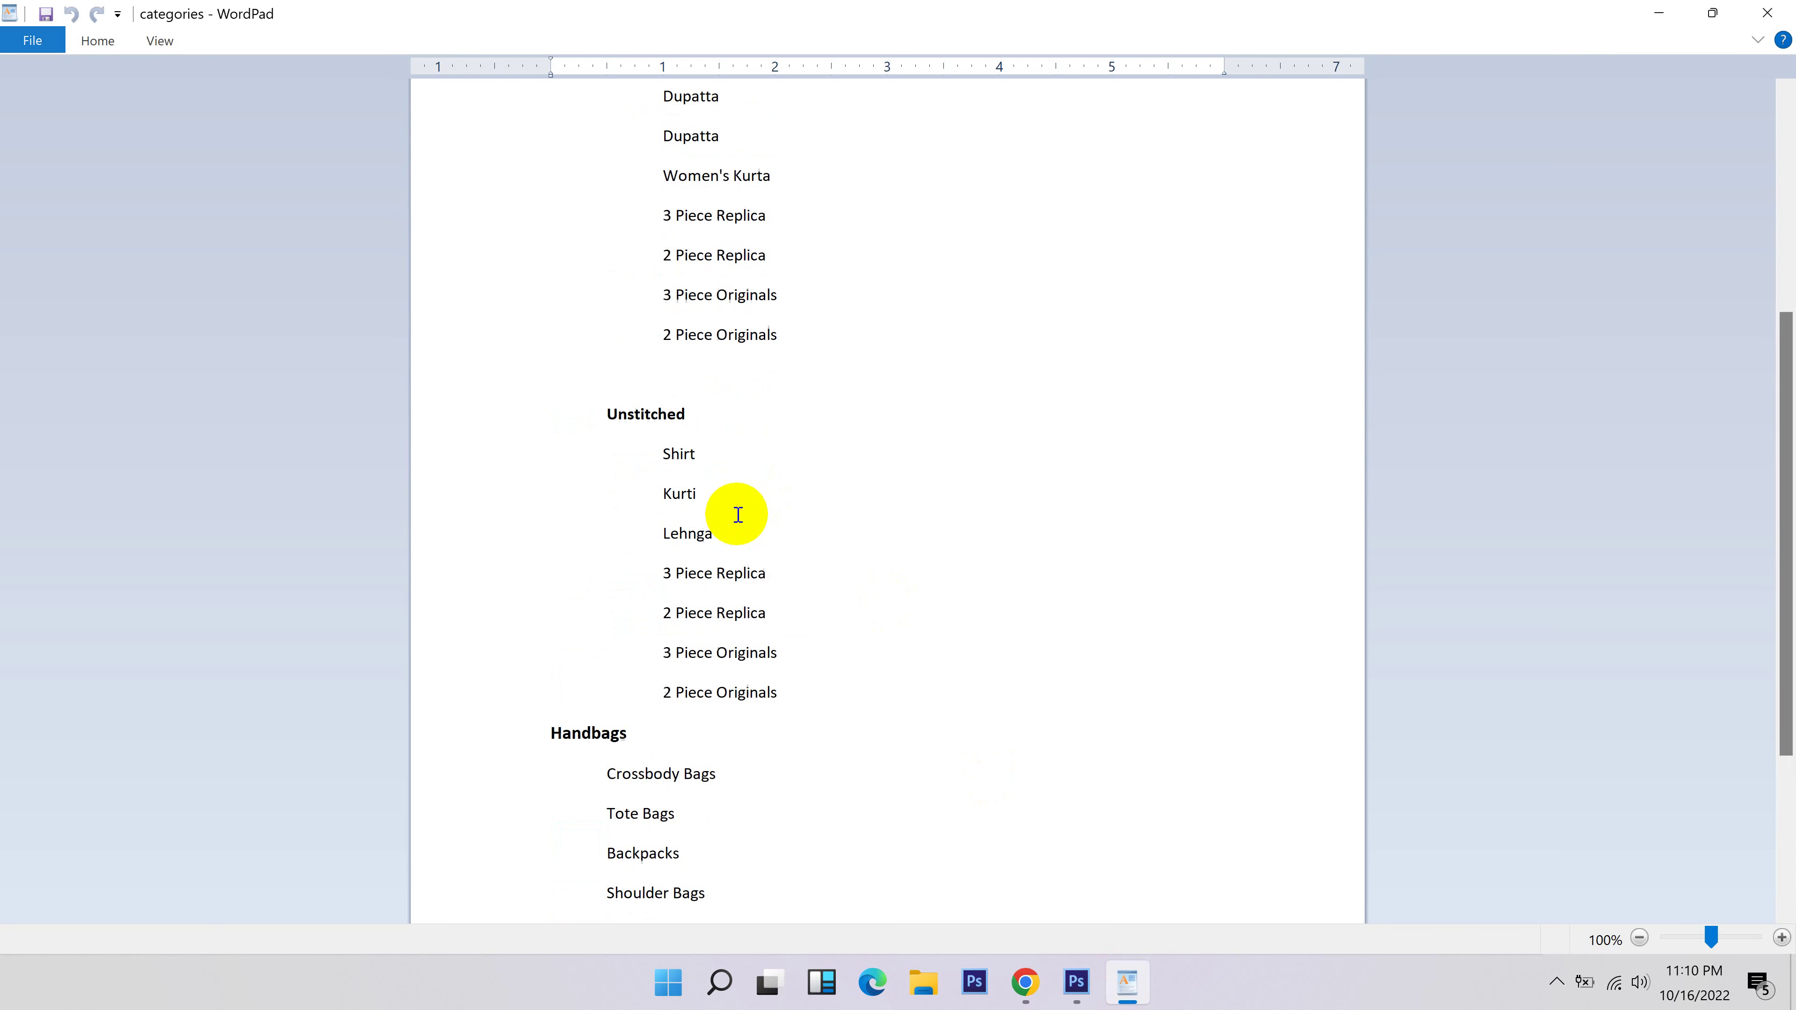
scroll(738, 514, up, 3)
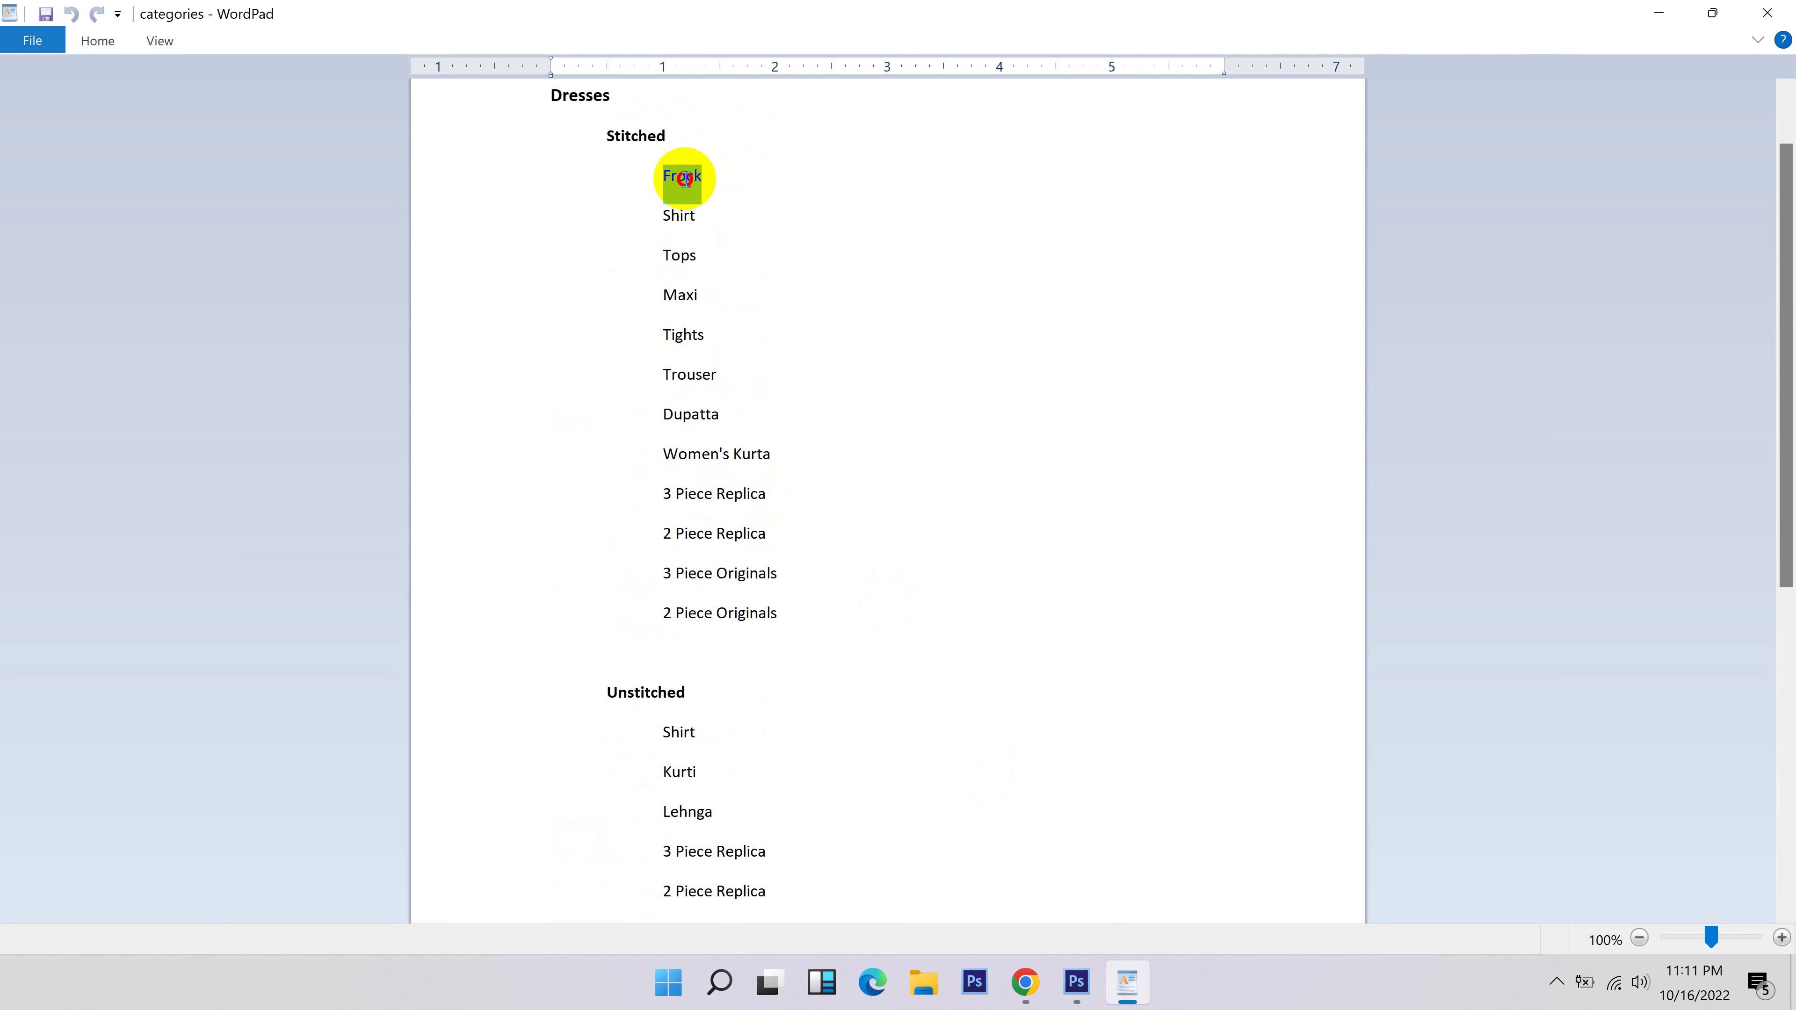
click(1025, 983)
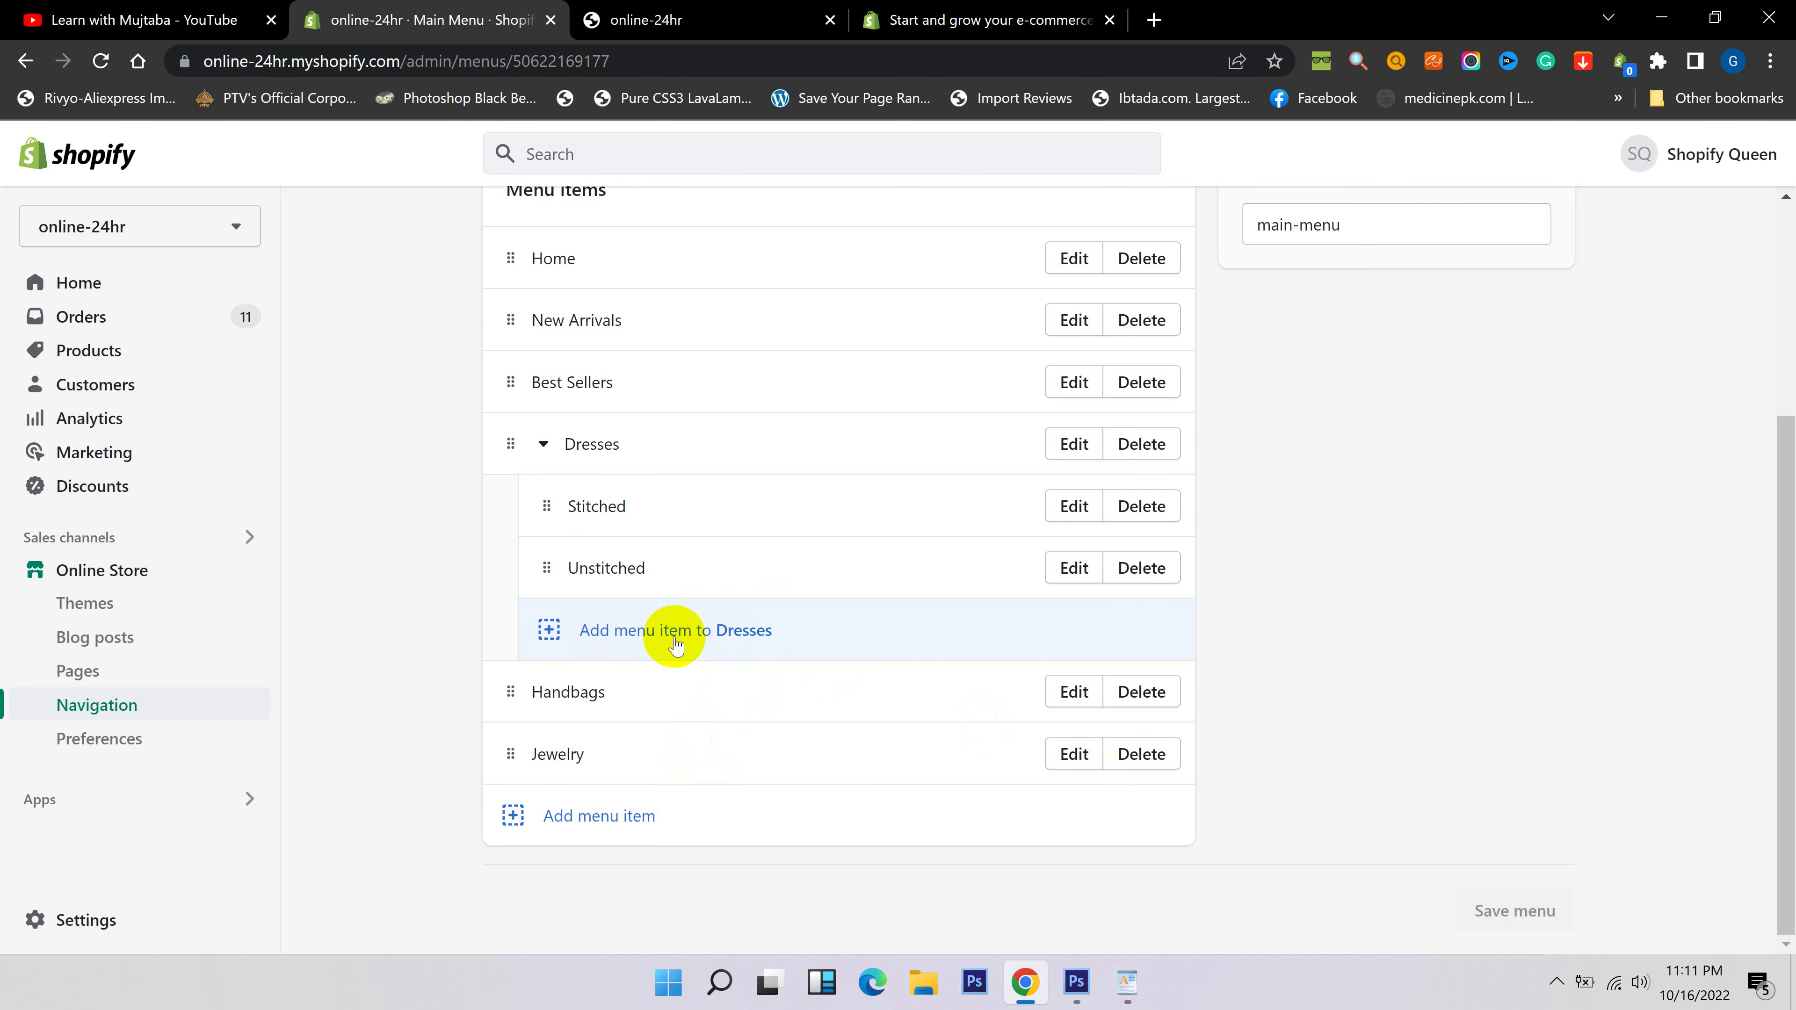
click(732, 639)
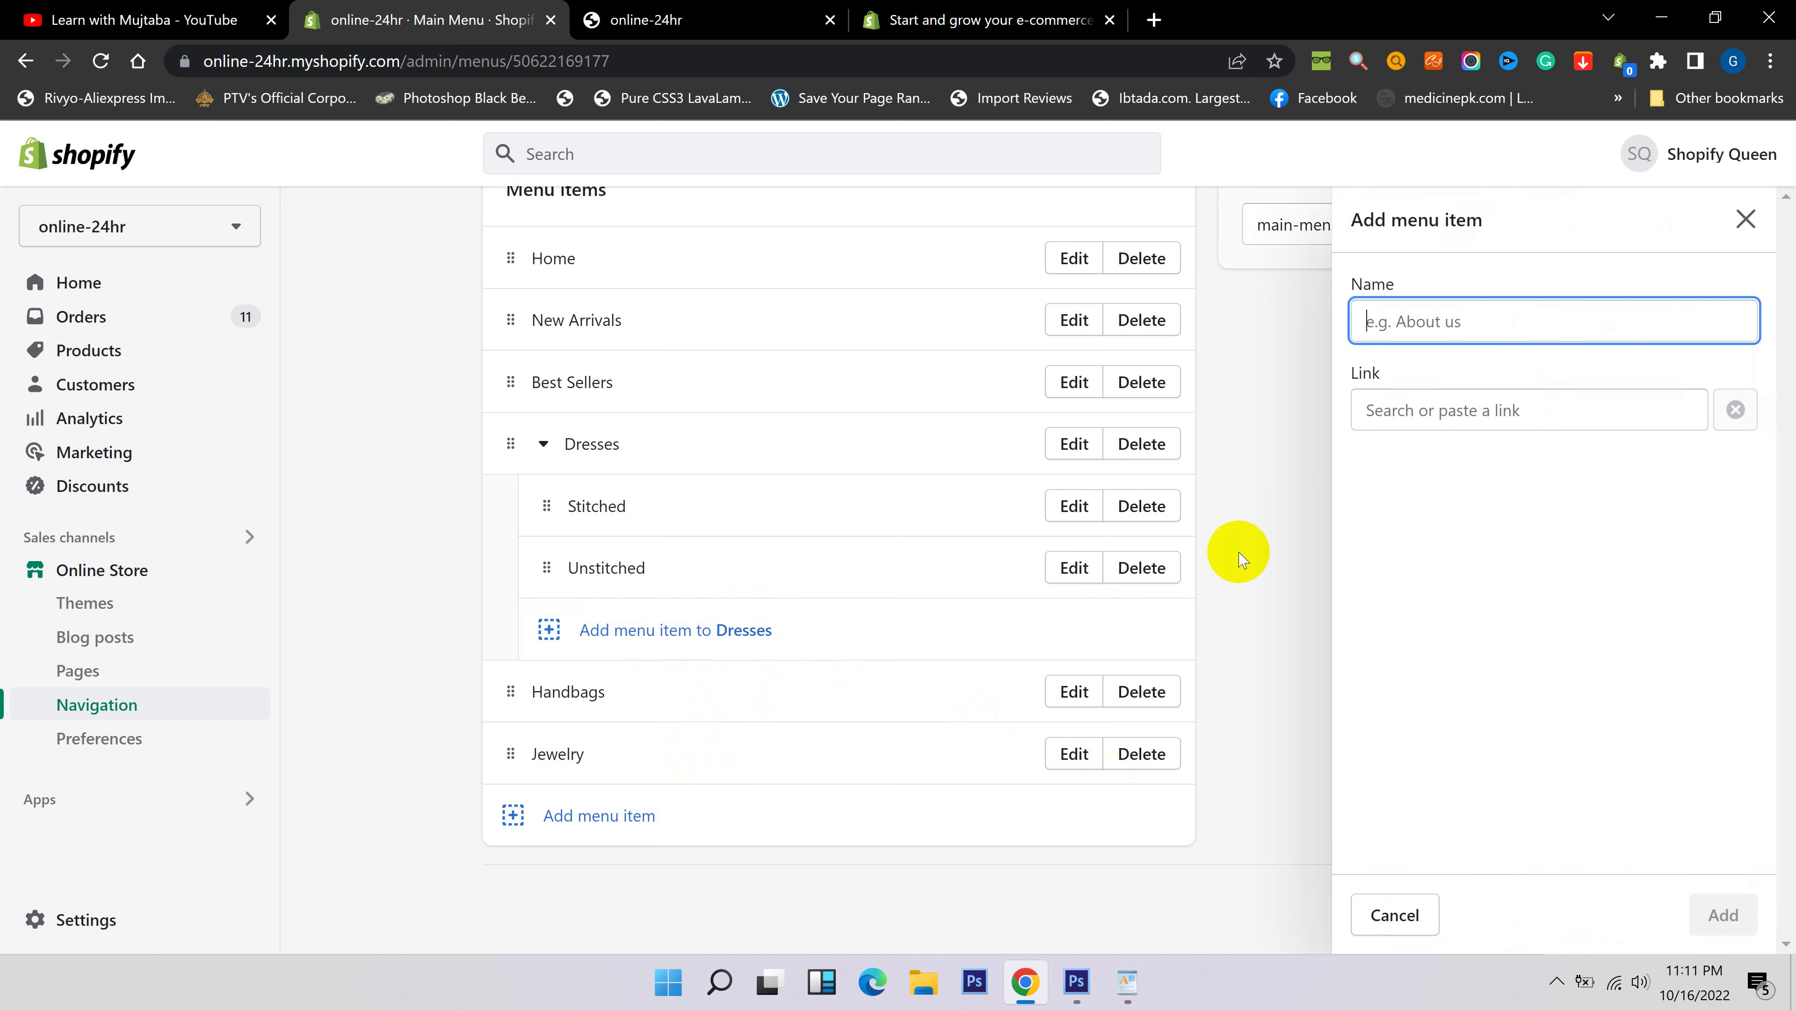
click(1450, 409)
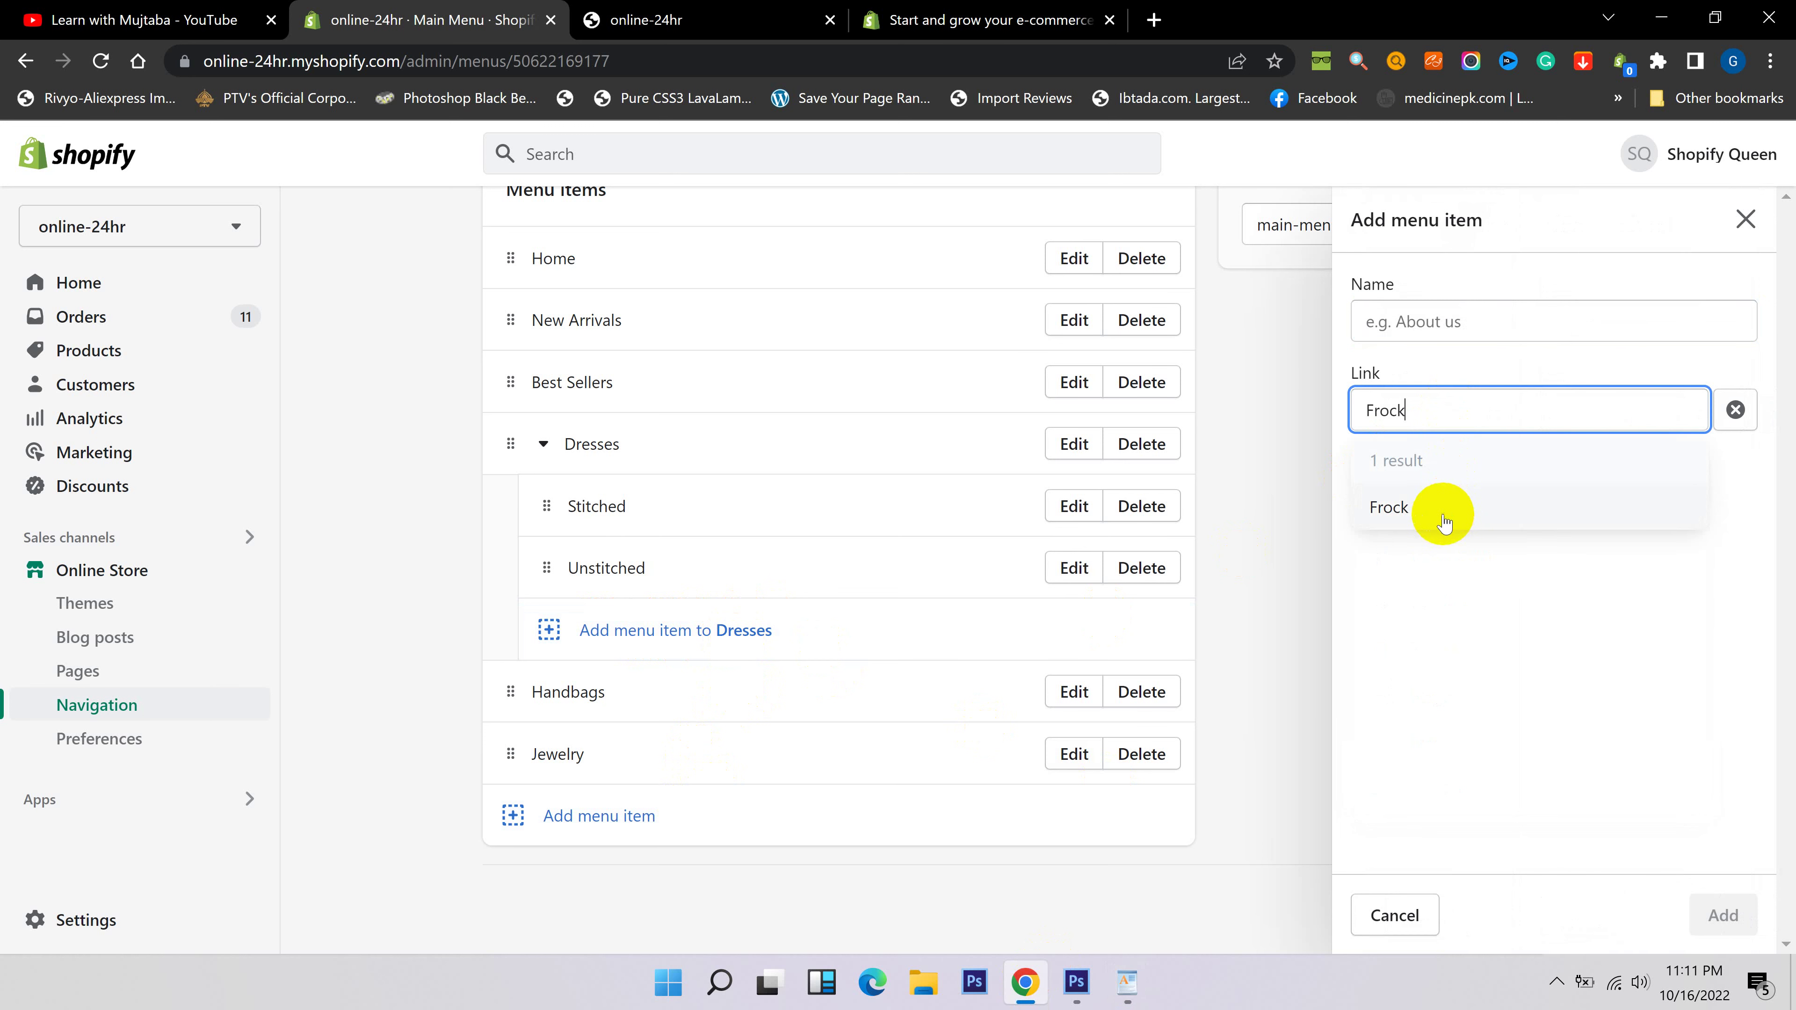
click(1435, 505)
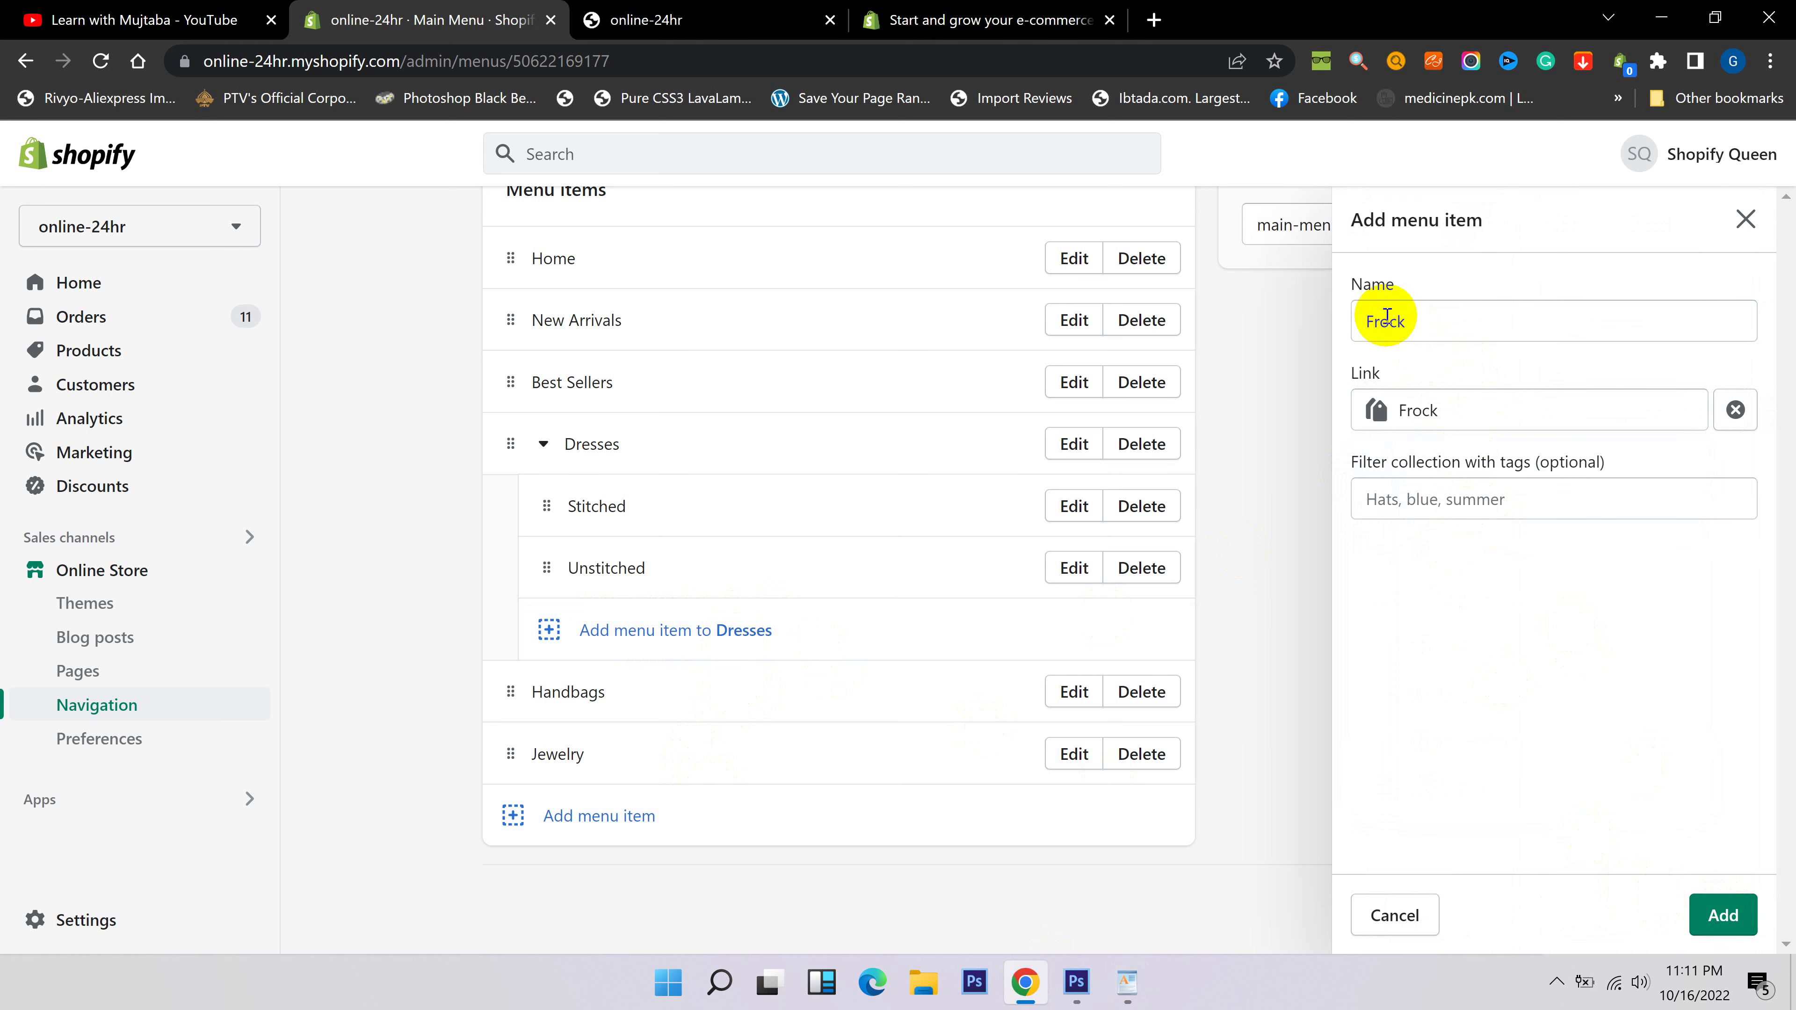
click(1723, 914)
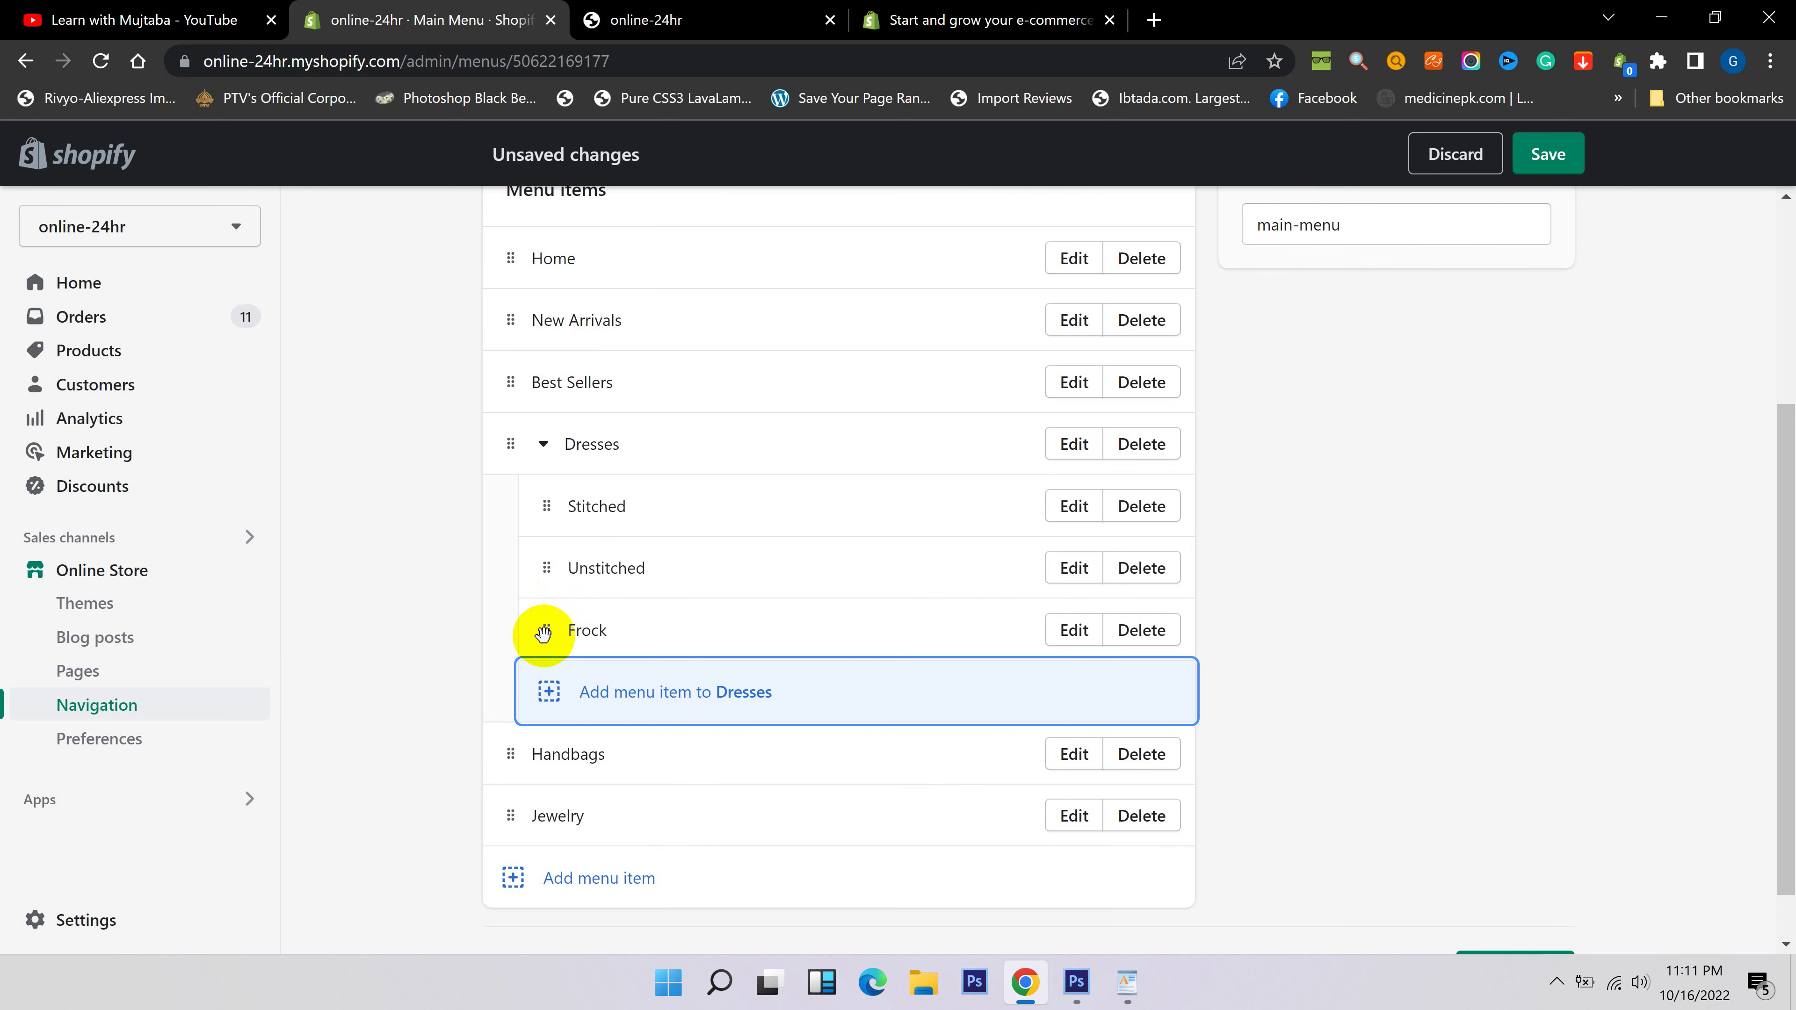
drag(544, 632, 594, 584)
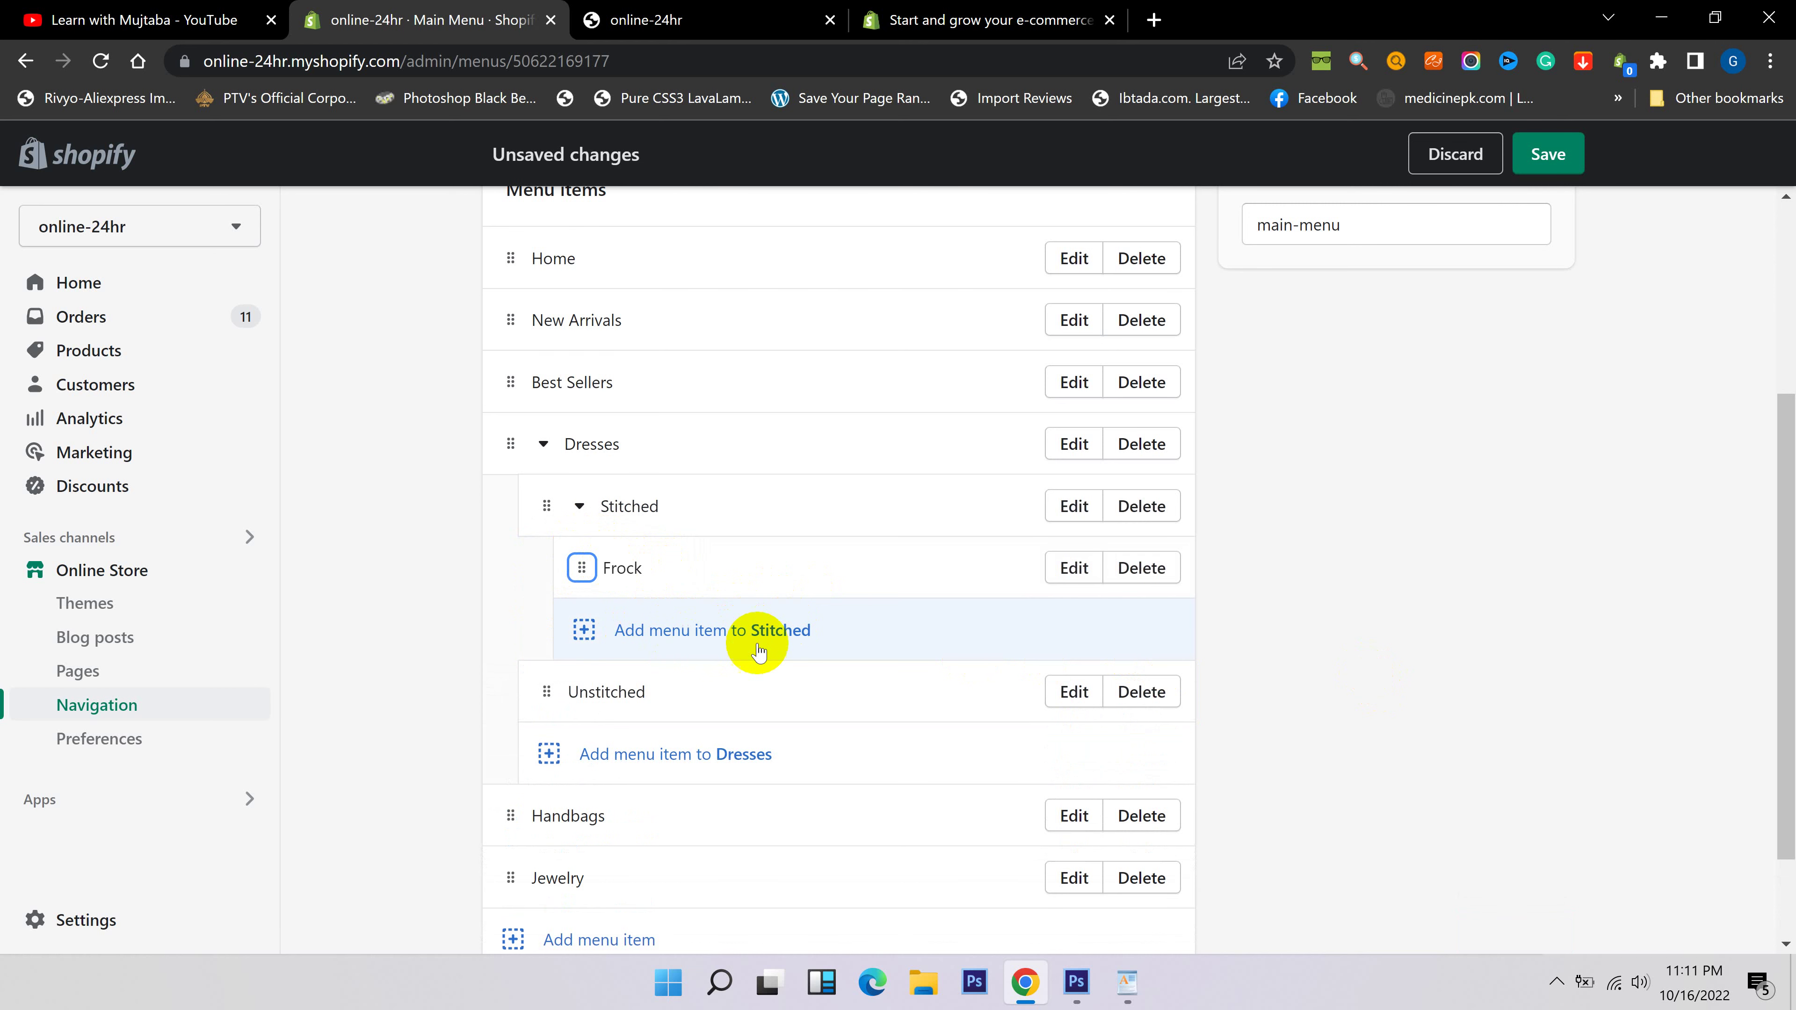
Copy Shirt from the WordPad categories document, and in Chrome add a menu item under Stitched linked to the first Shirt collection.
click(1129, 980)
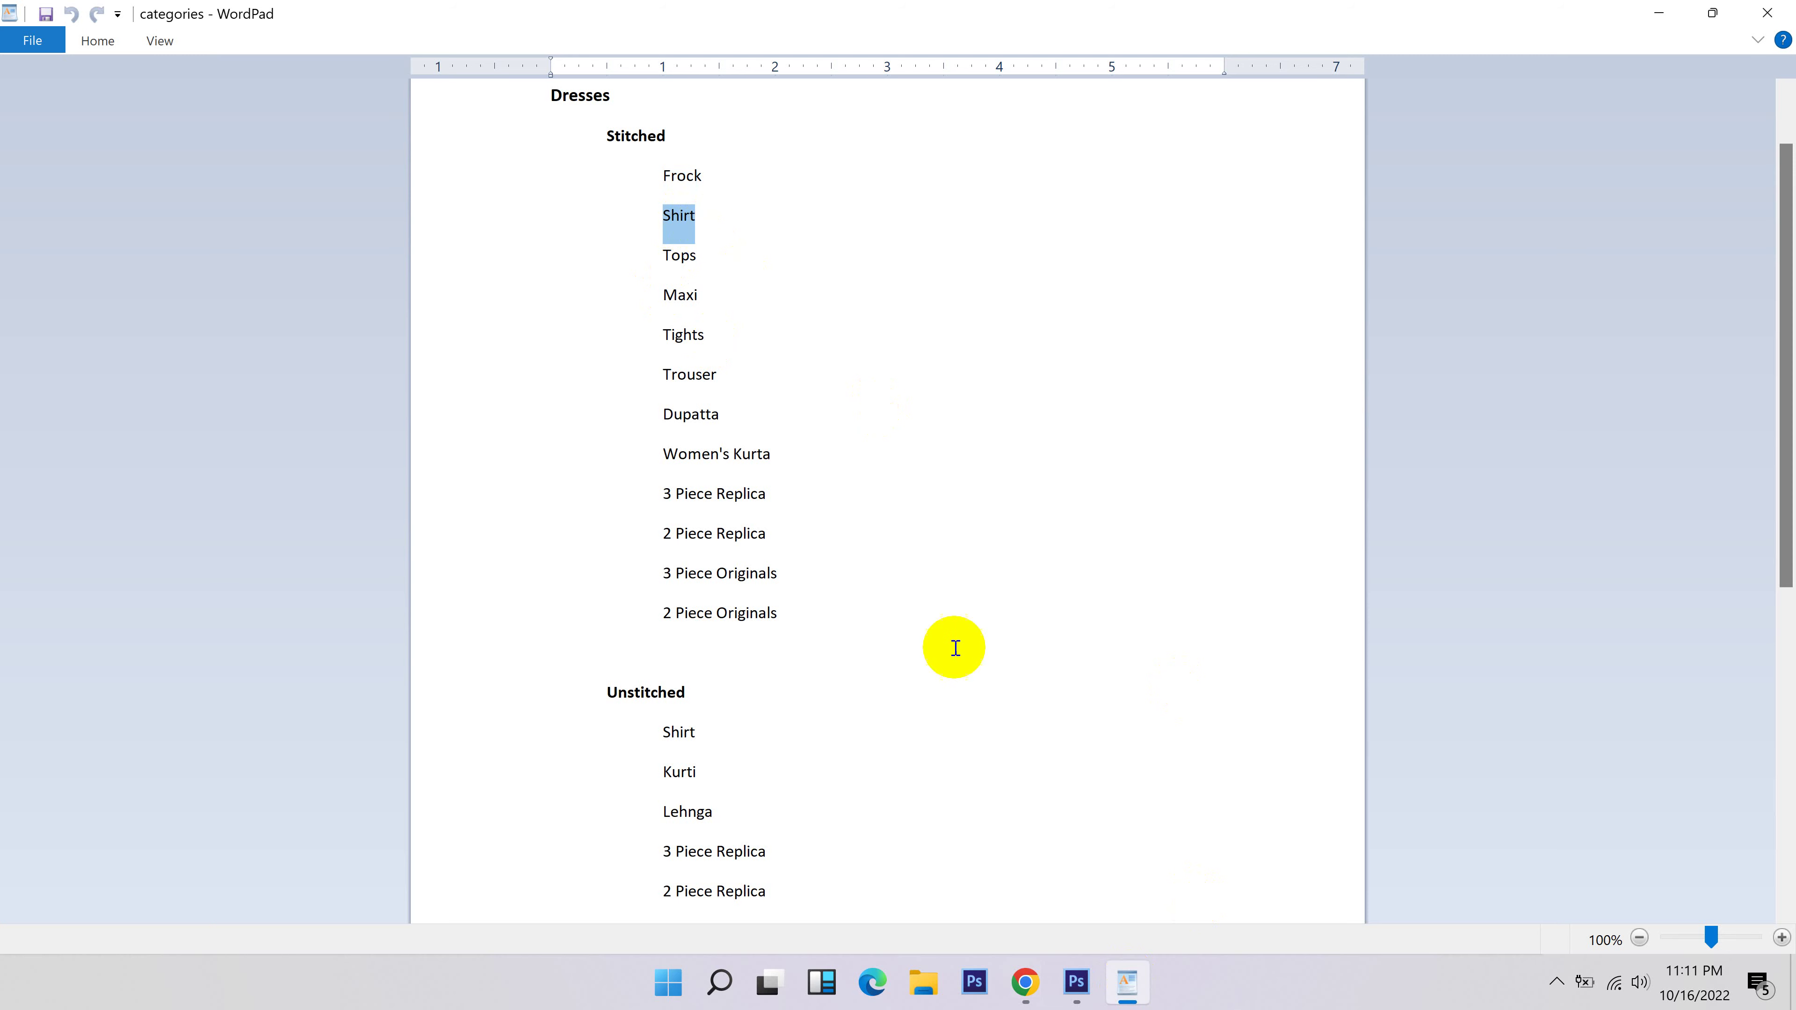
click(1025, 982)
click(716, 632)
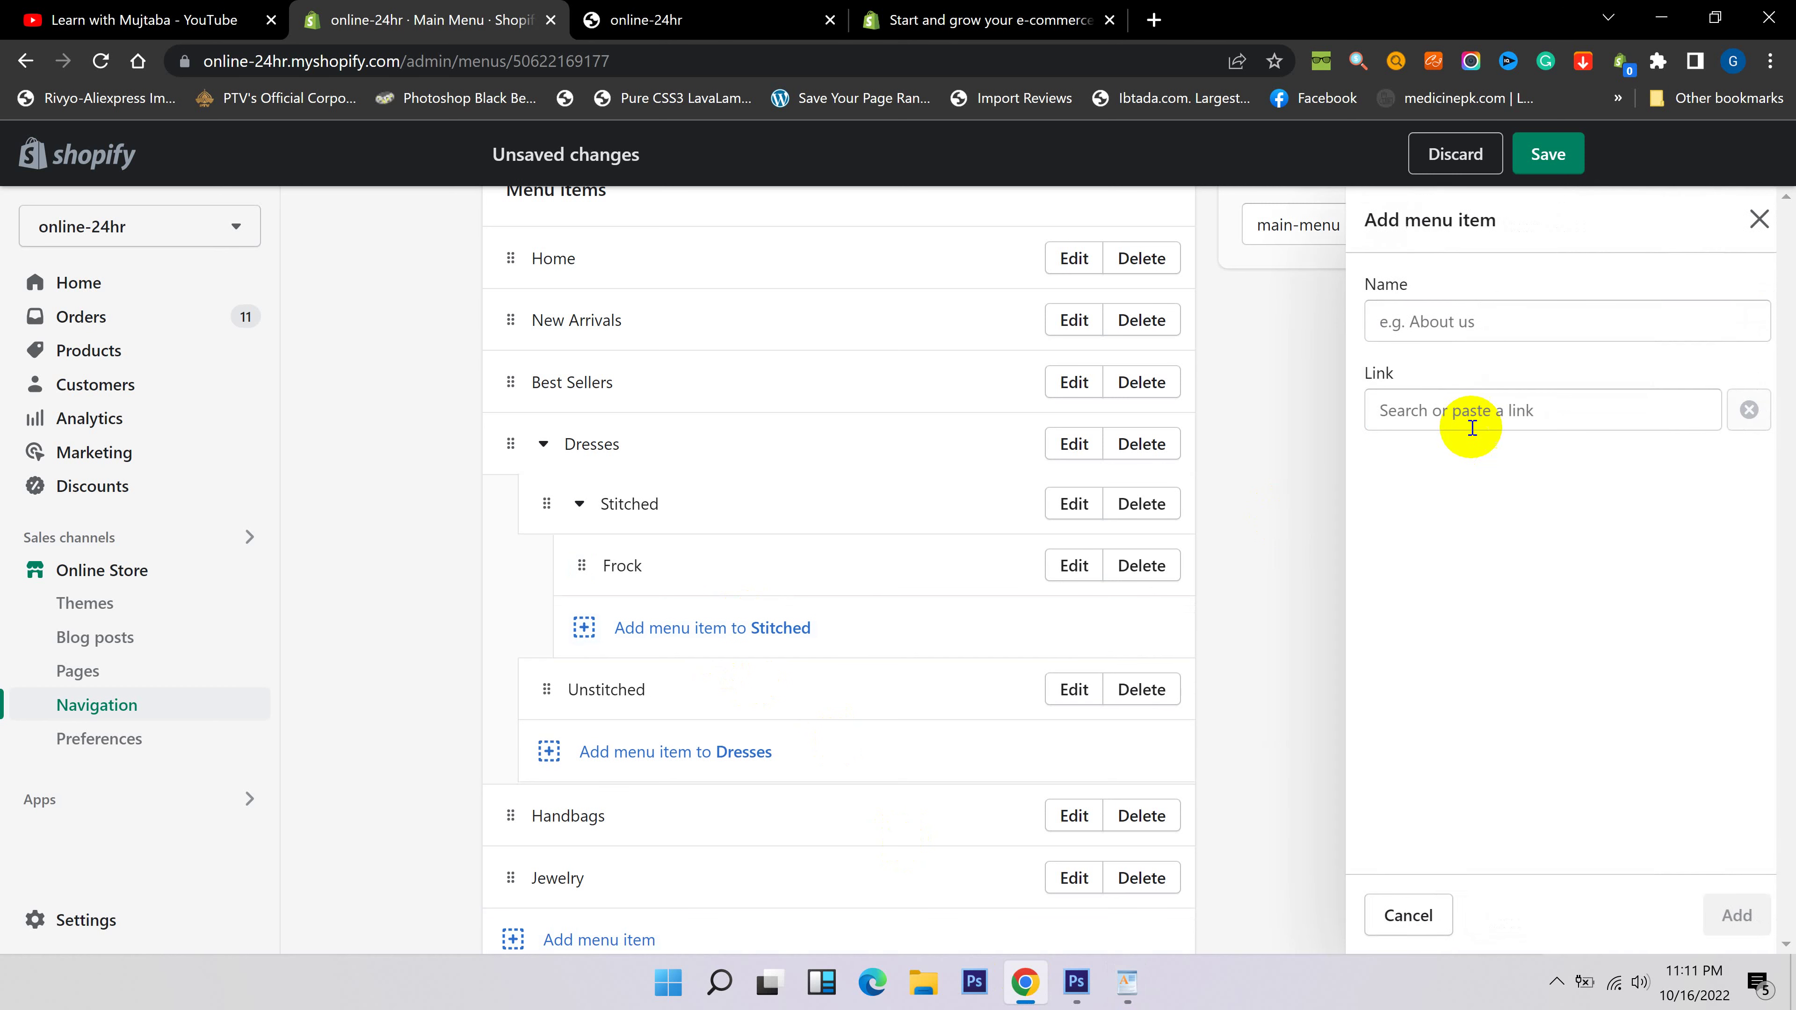
click(1501, 411)
text(Shirt)
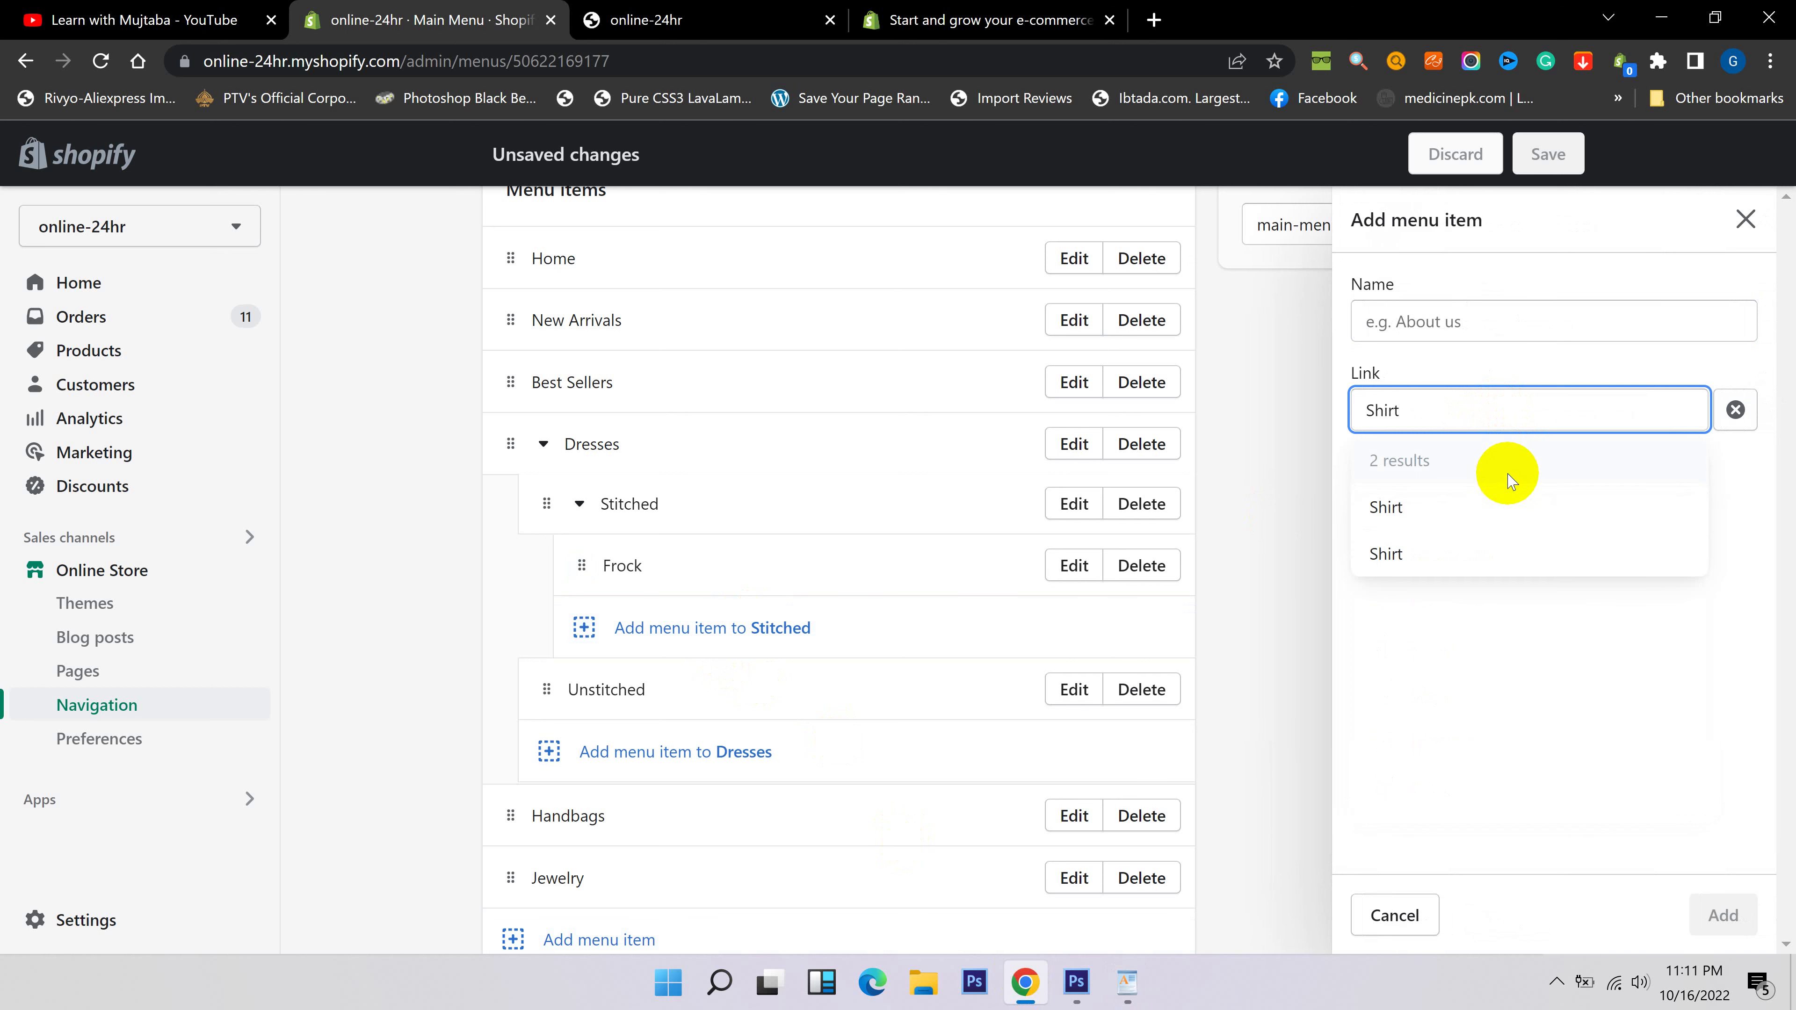
click(1451, 516)
click(1719, 912)
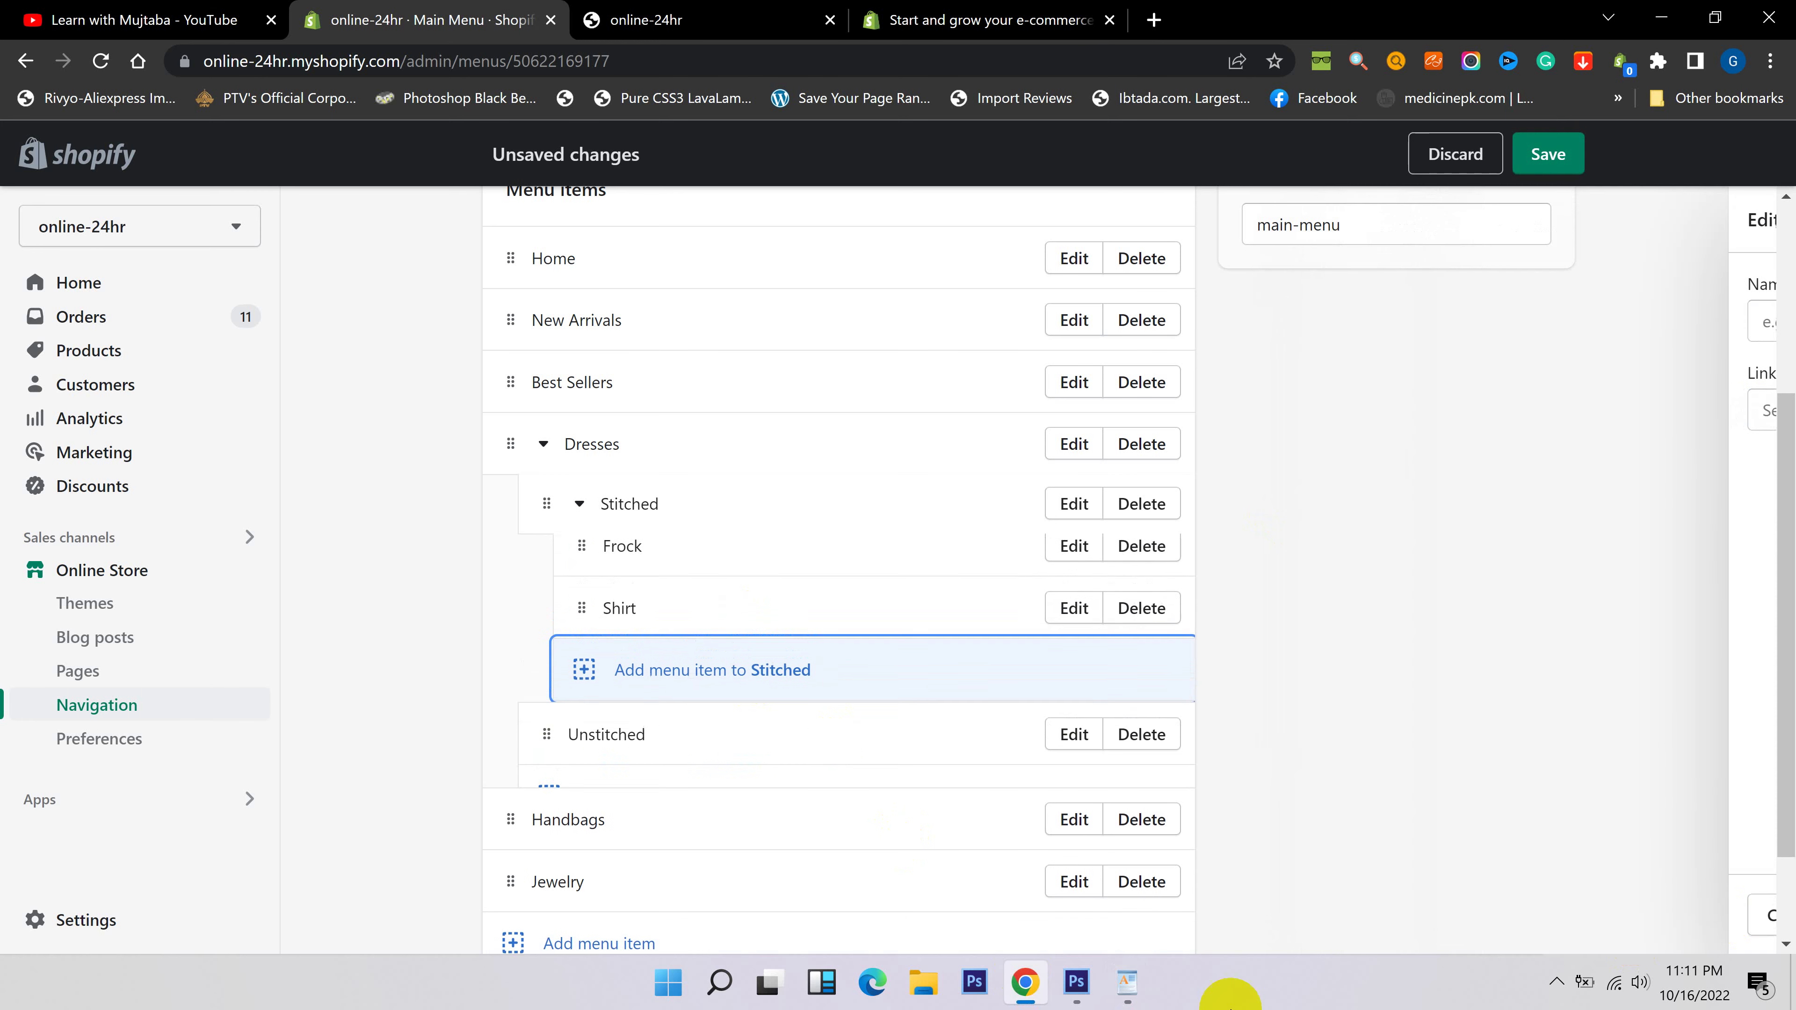
Compare the Shirt entries under Stitched and Unstitched in the WordPad categories document, and save the Main Menu in Chrome.
click(1127, 990)
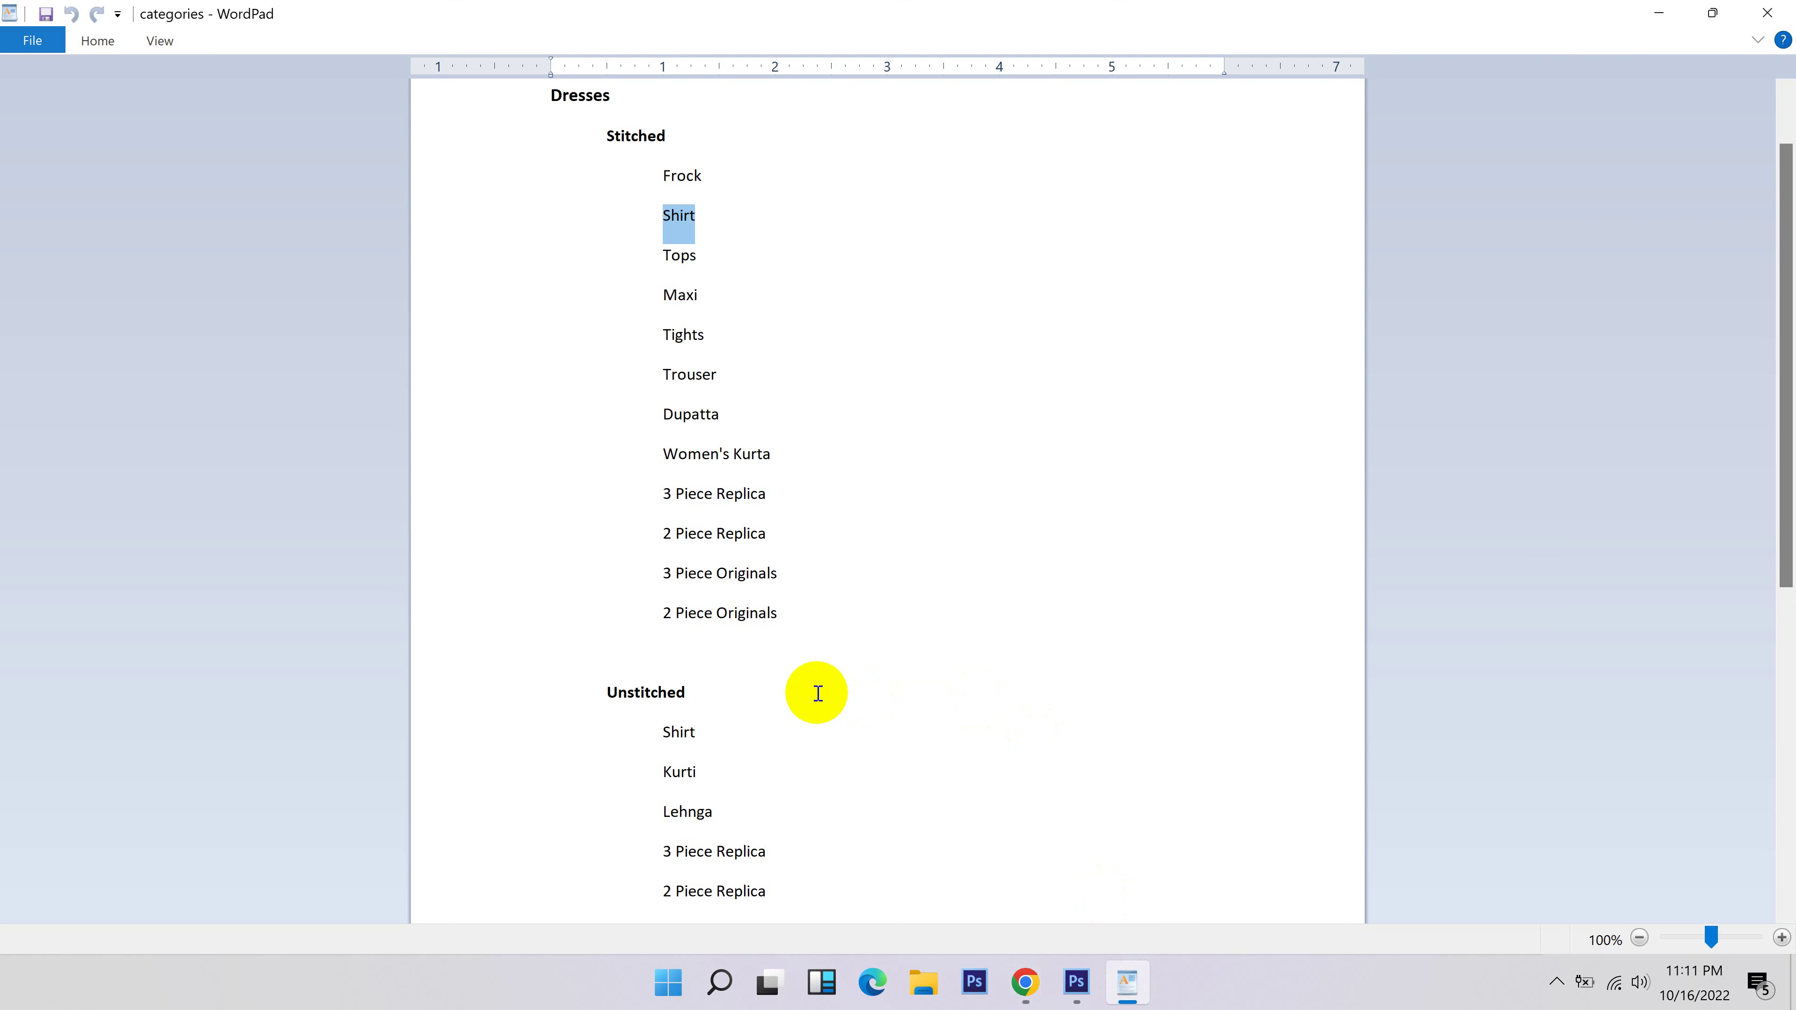
scroll(778, 650, down, 2)
double_click(702, 497)
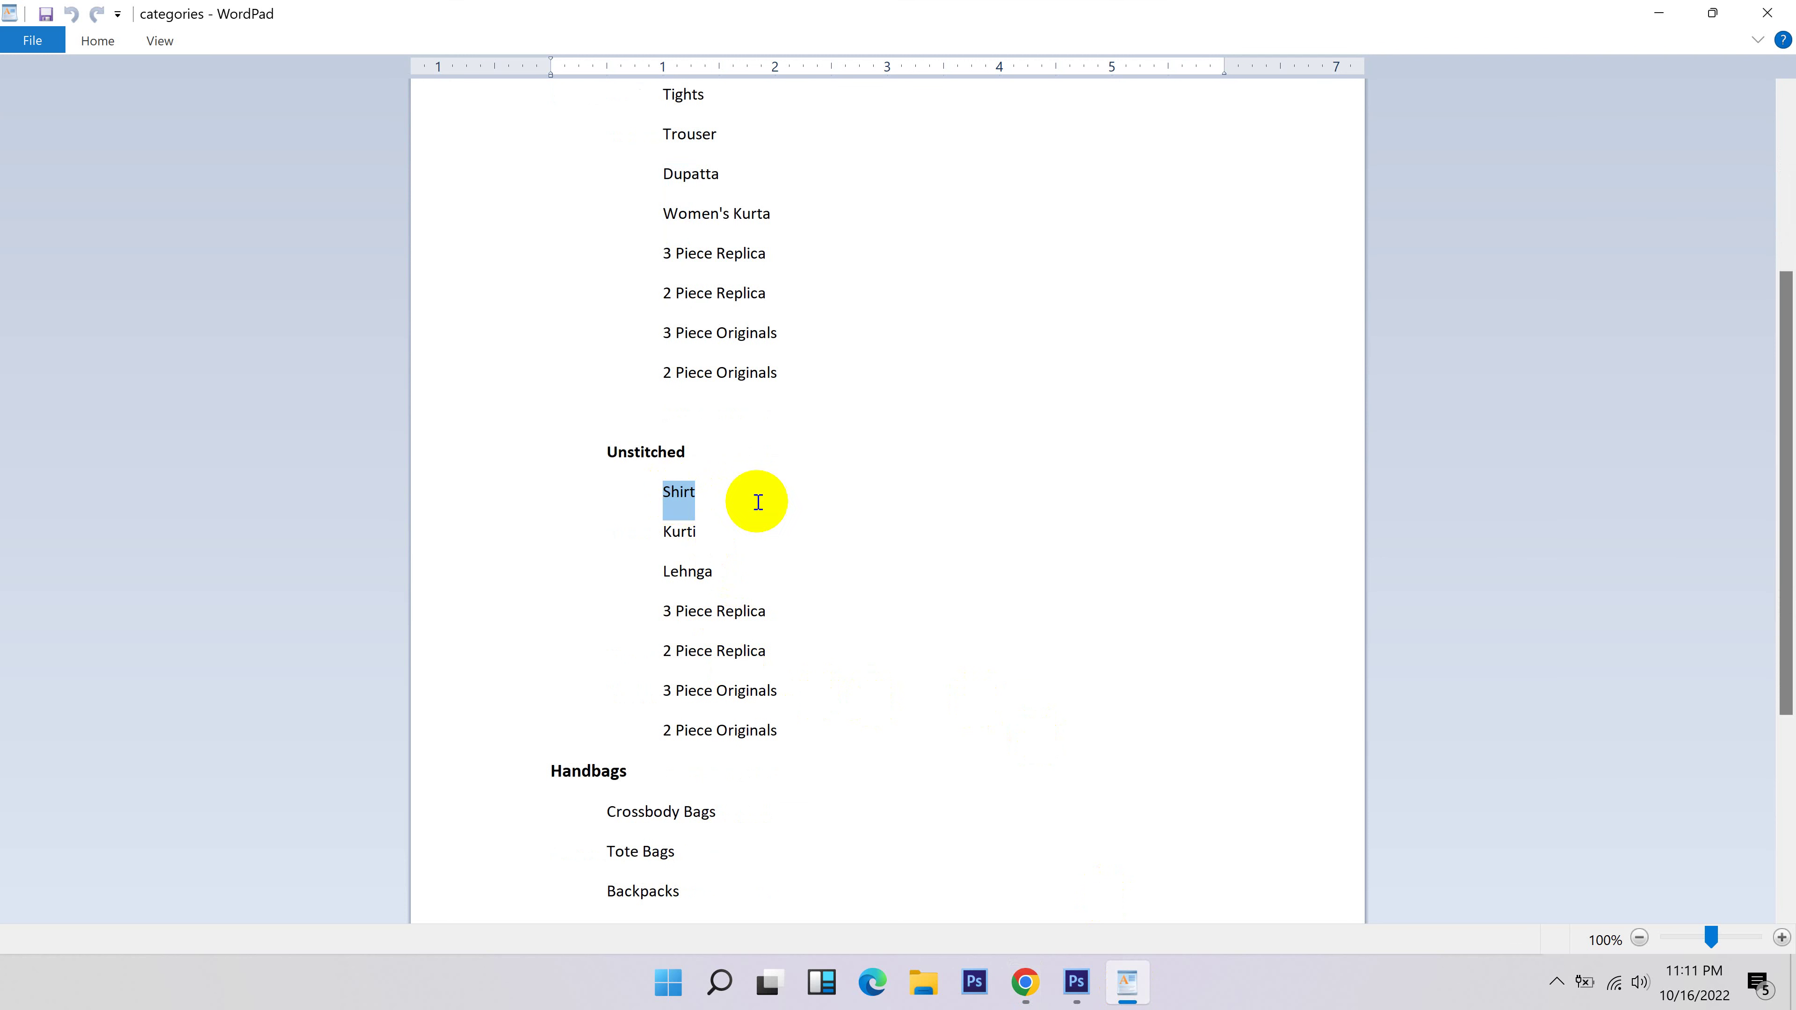
scroll(756, 481, up, 2)
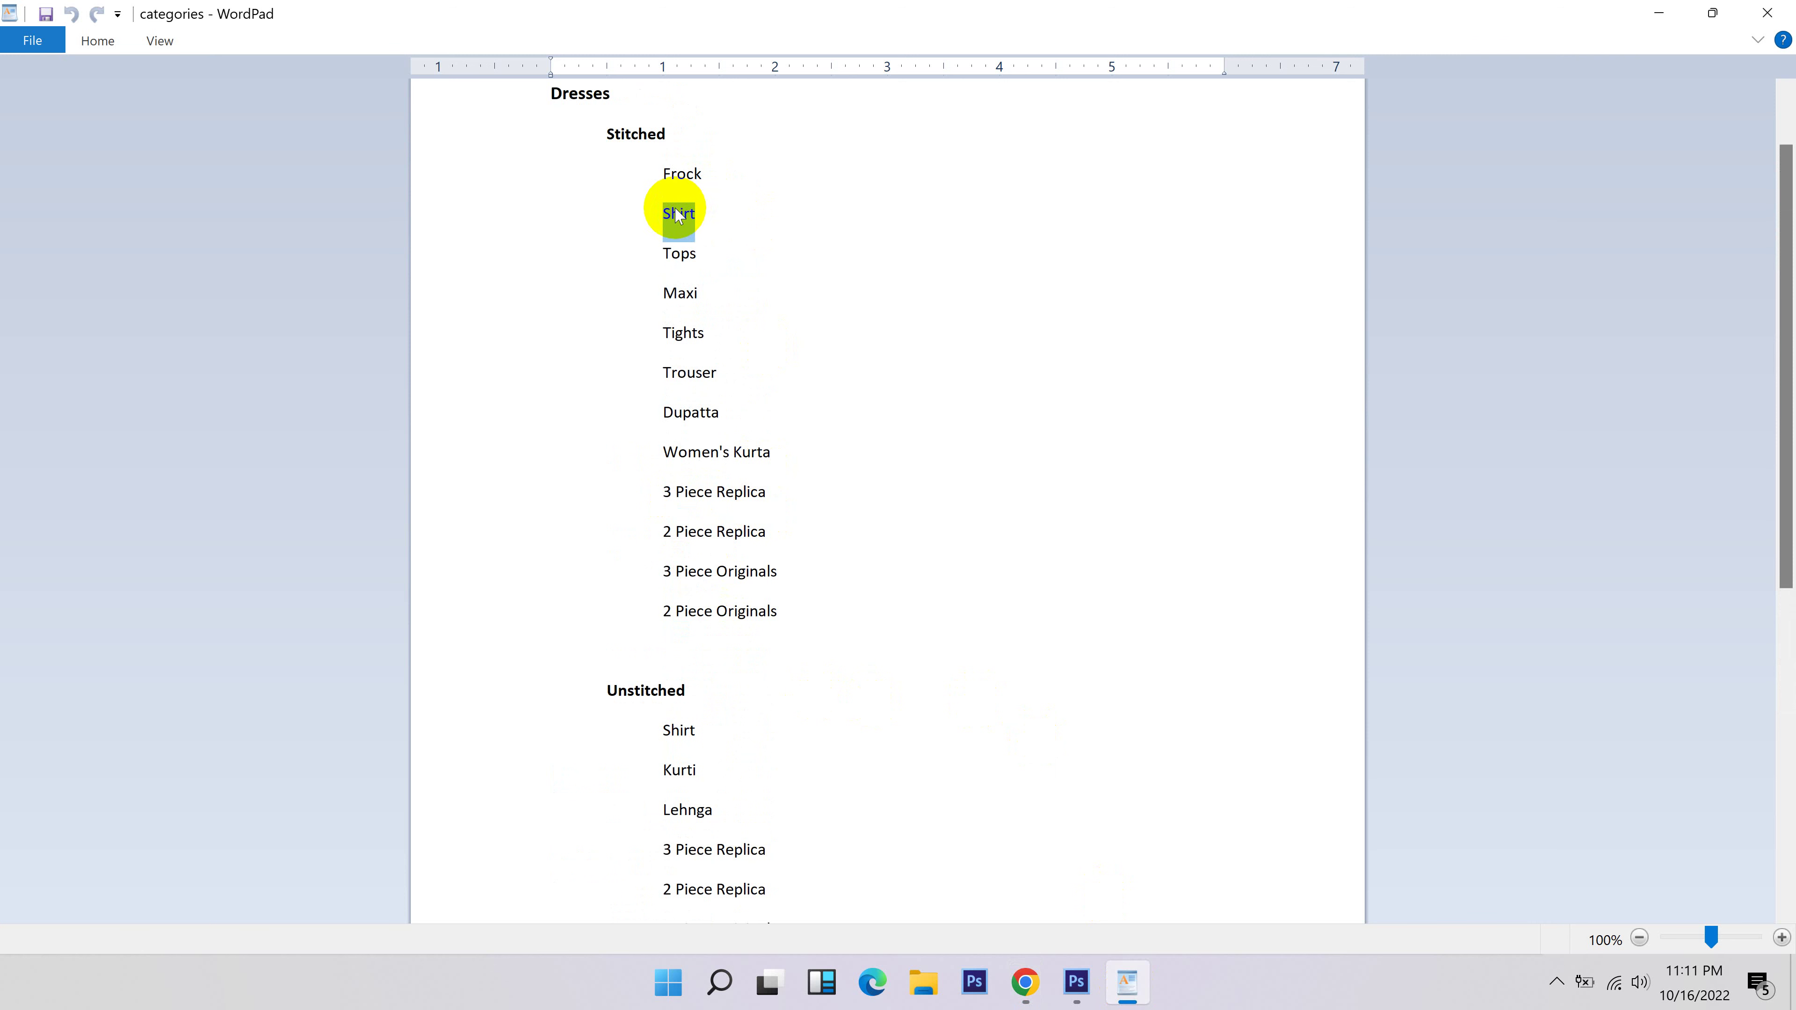
click(809, 220)
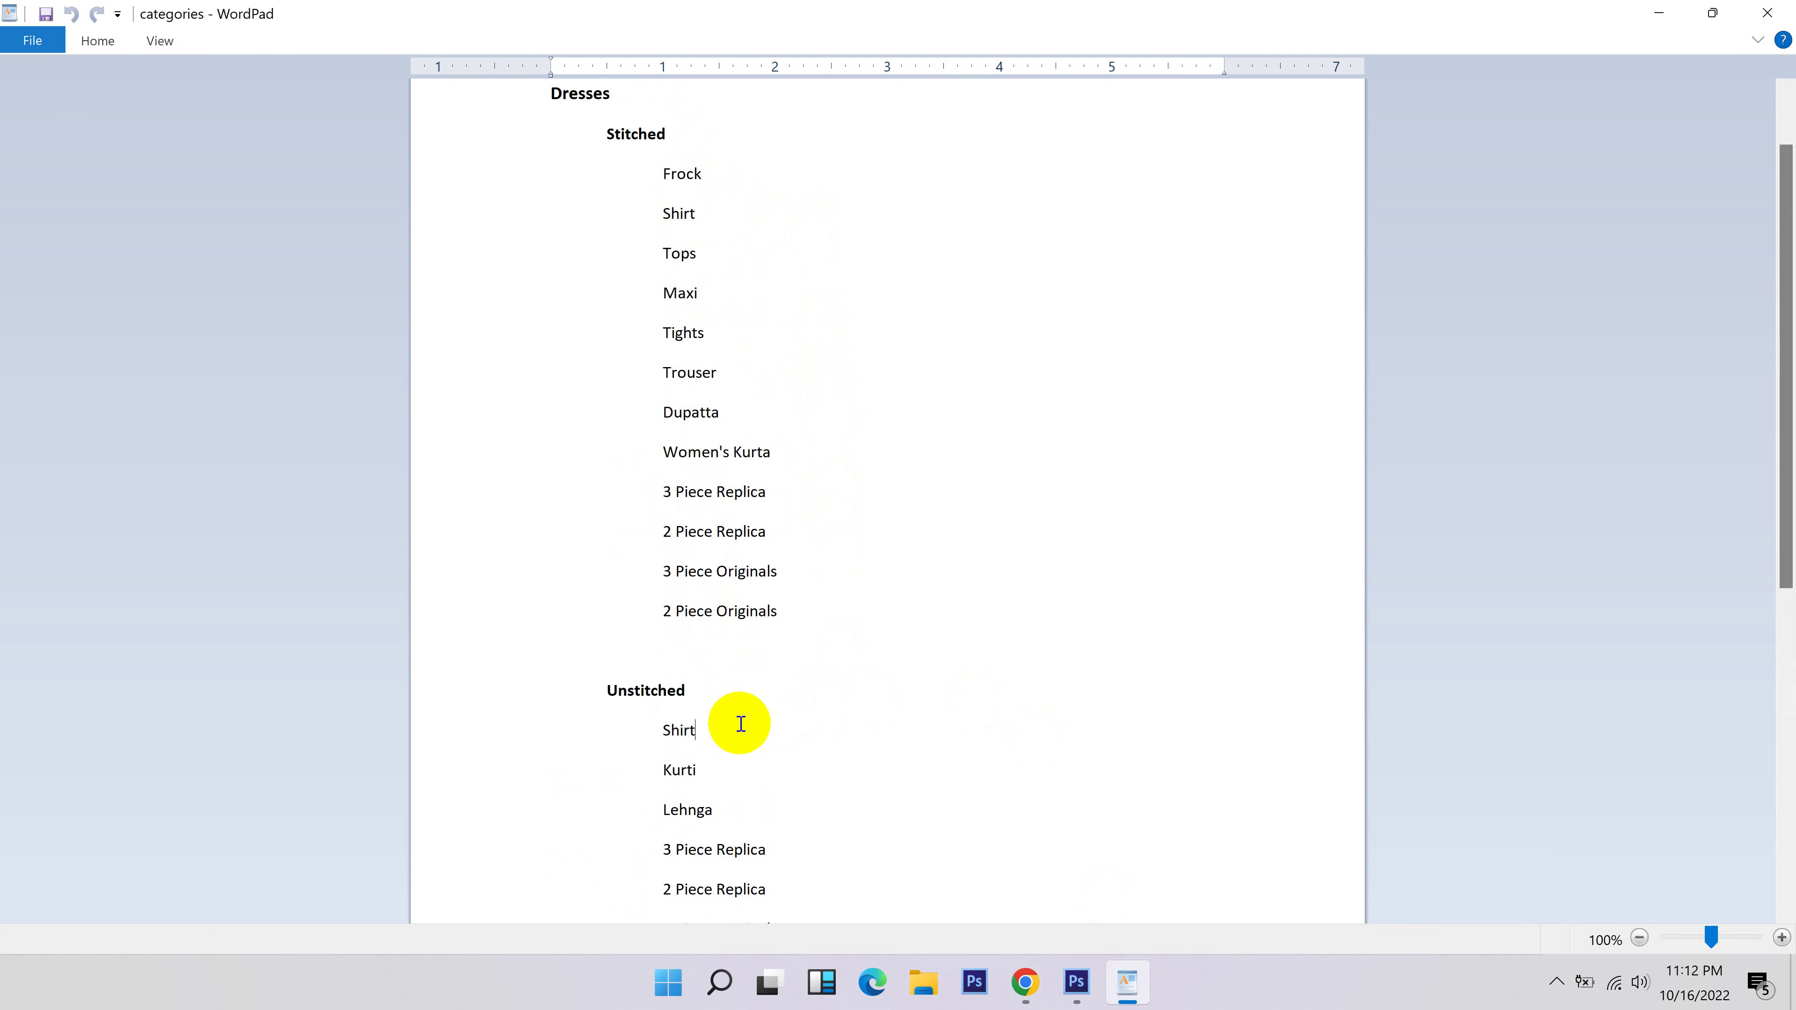
click(1025, 981)
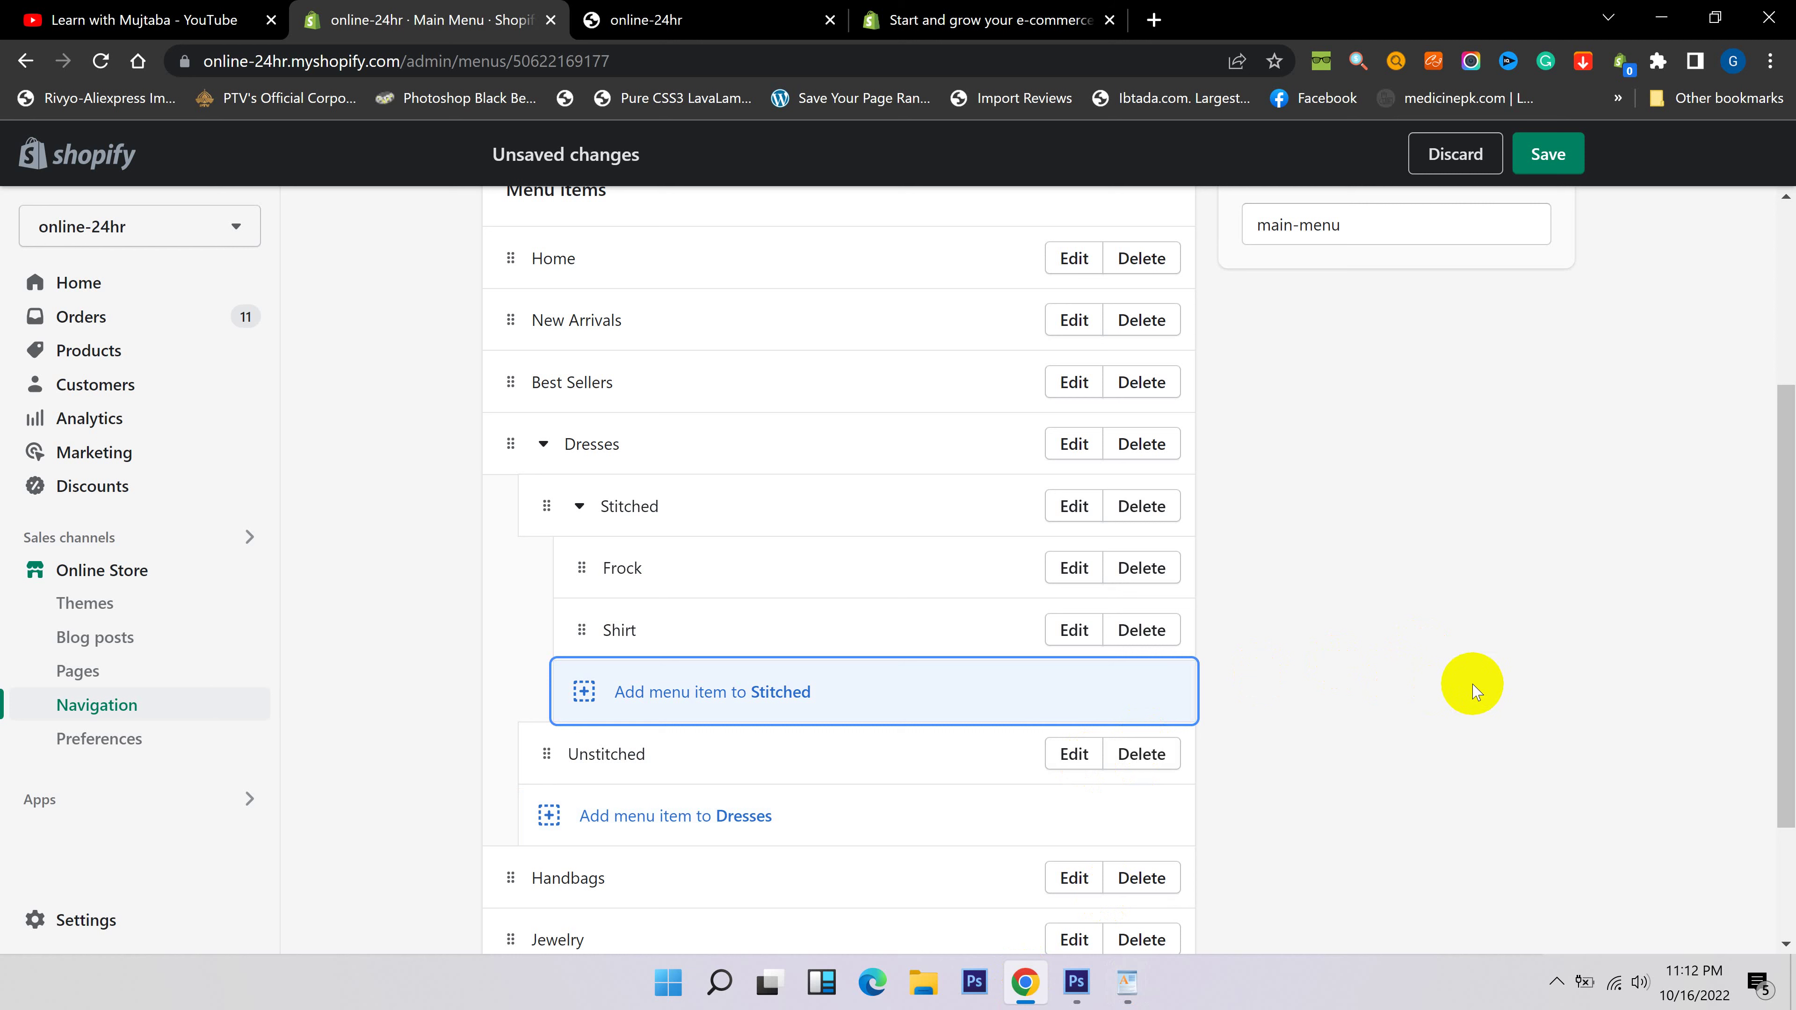
click(1555, 153)
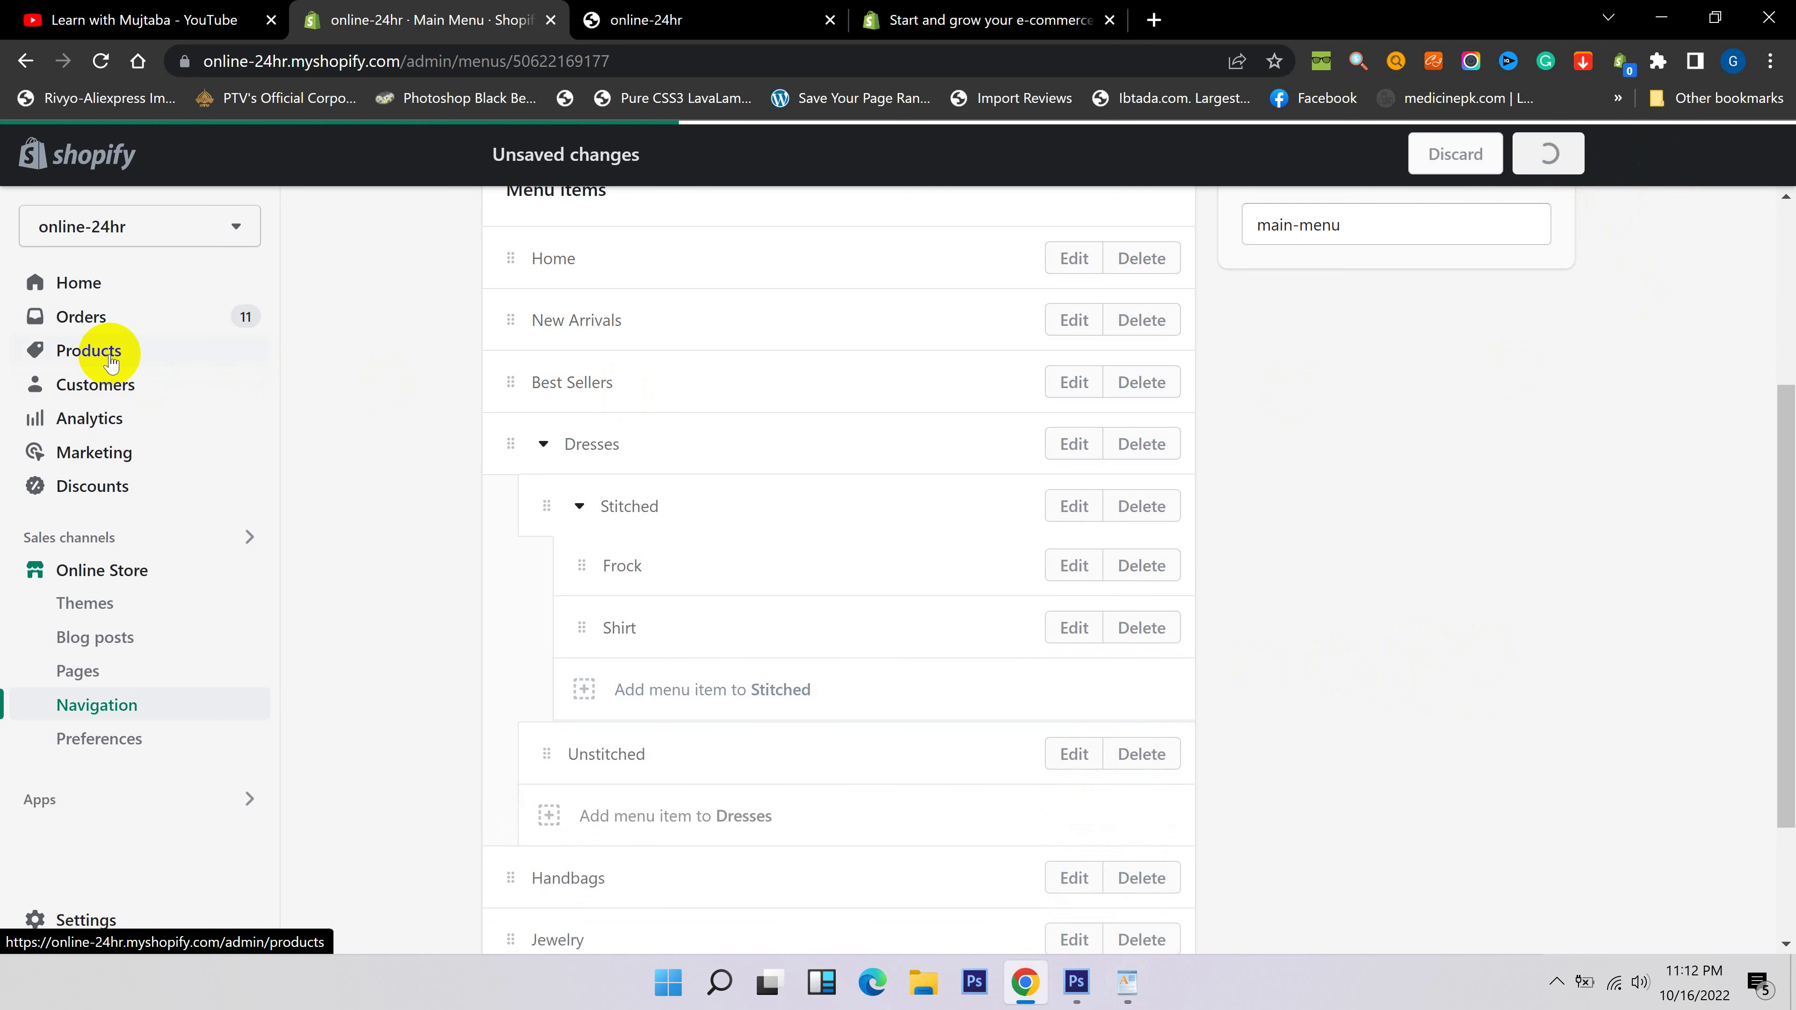
Open the Shirt collection listed between Tops and Frock in the store's product collections.
click(85, 354)
click(108, 453)
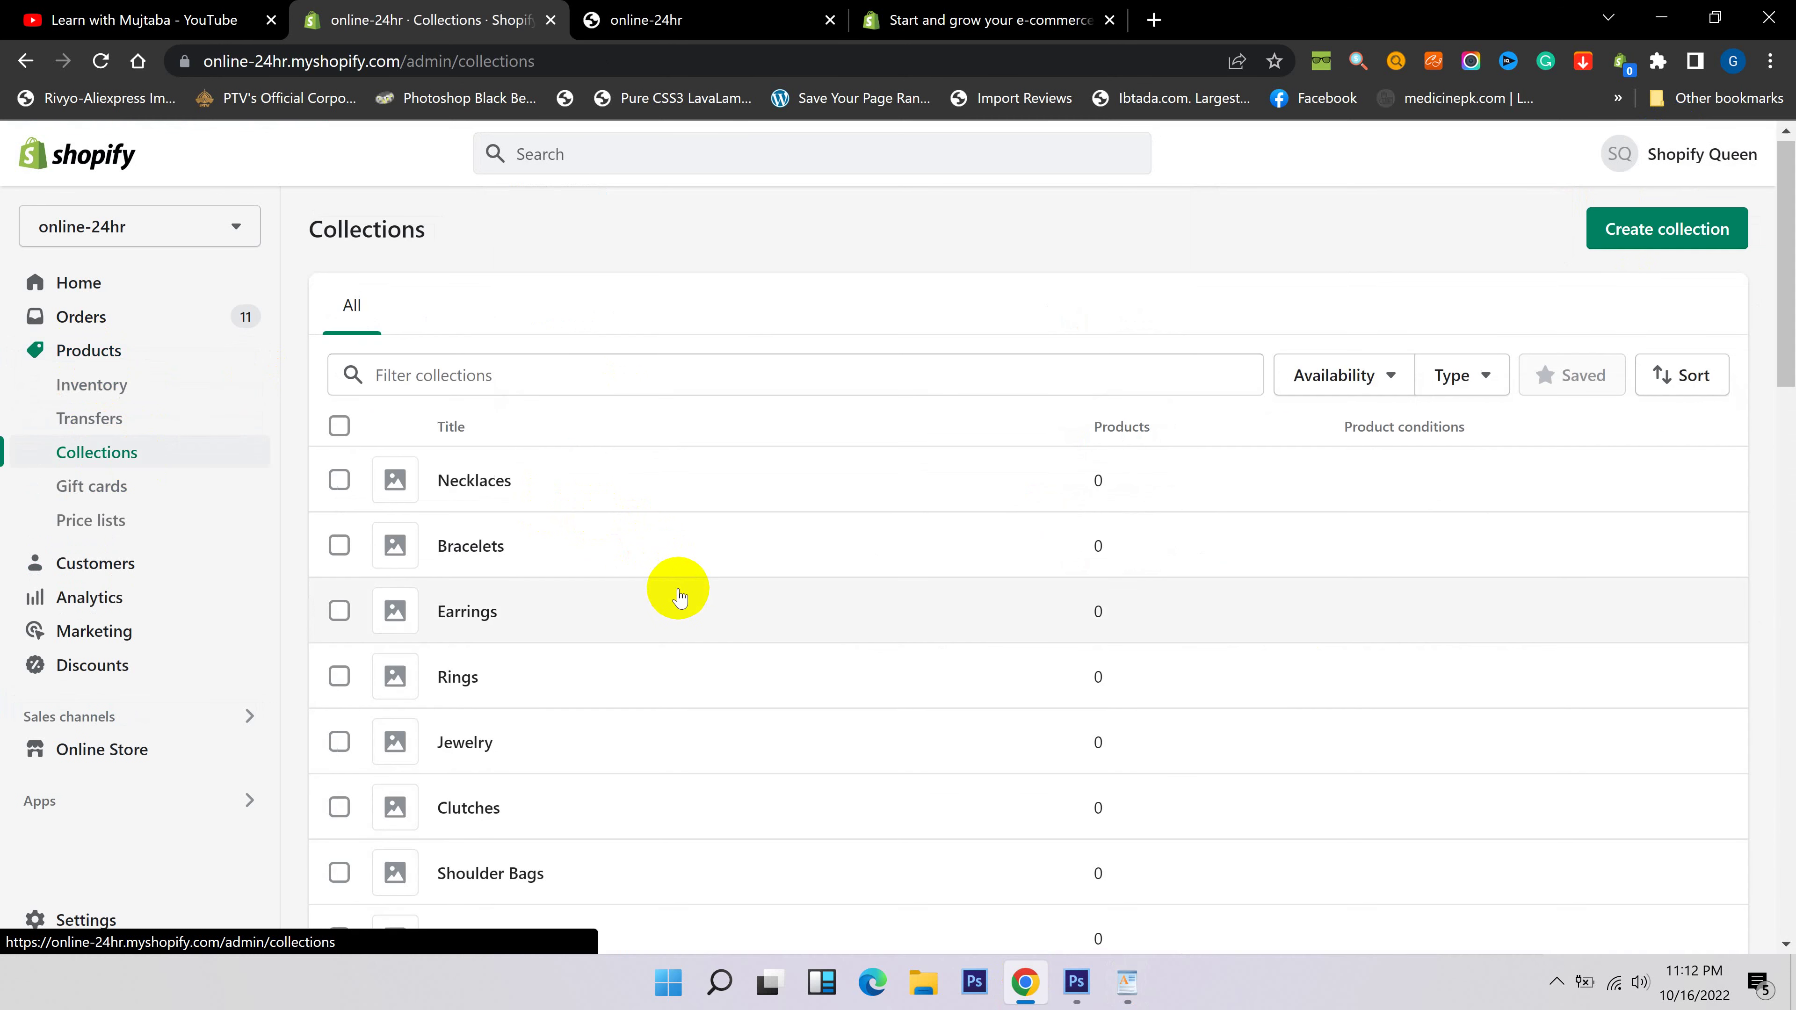
scroll(673, 585, down, 10)
scroll(627, 594, up, 2)
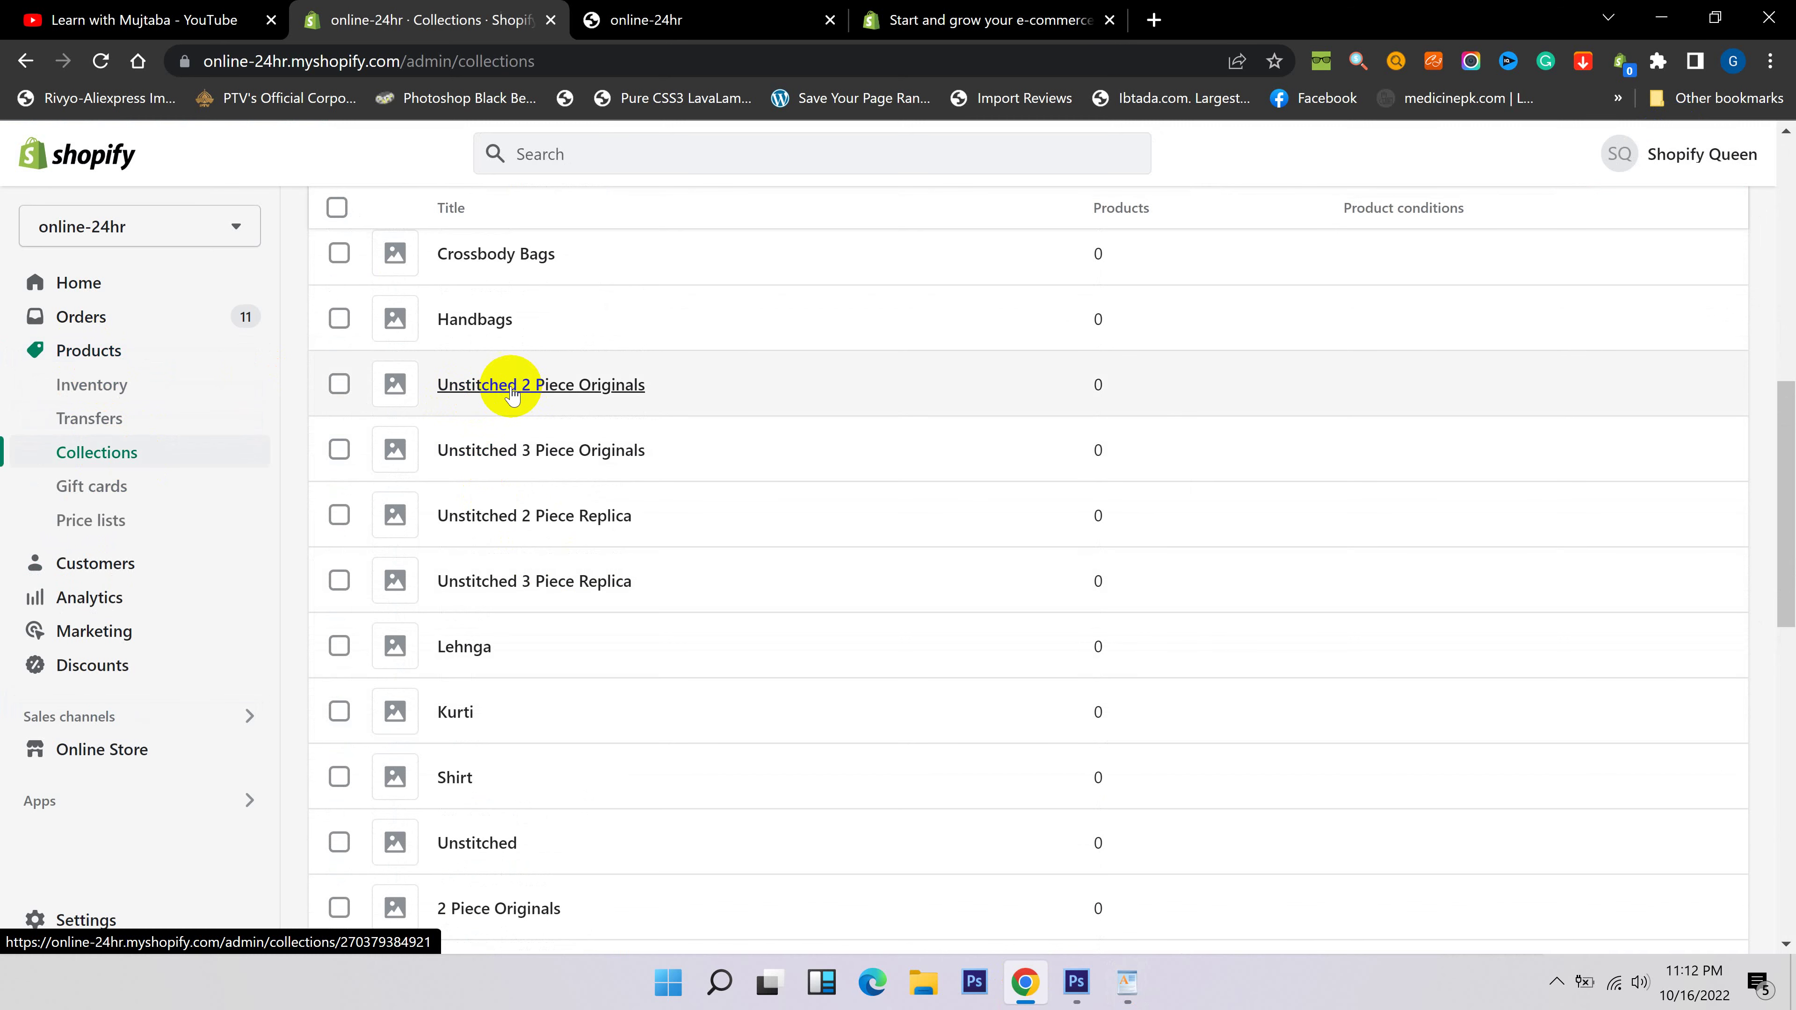
scroll(514, 473, up, 5)
scroll(514, 490, down, 8)
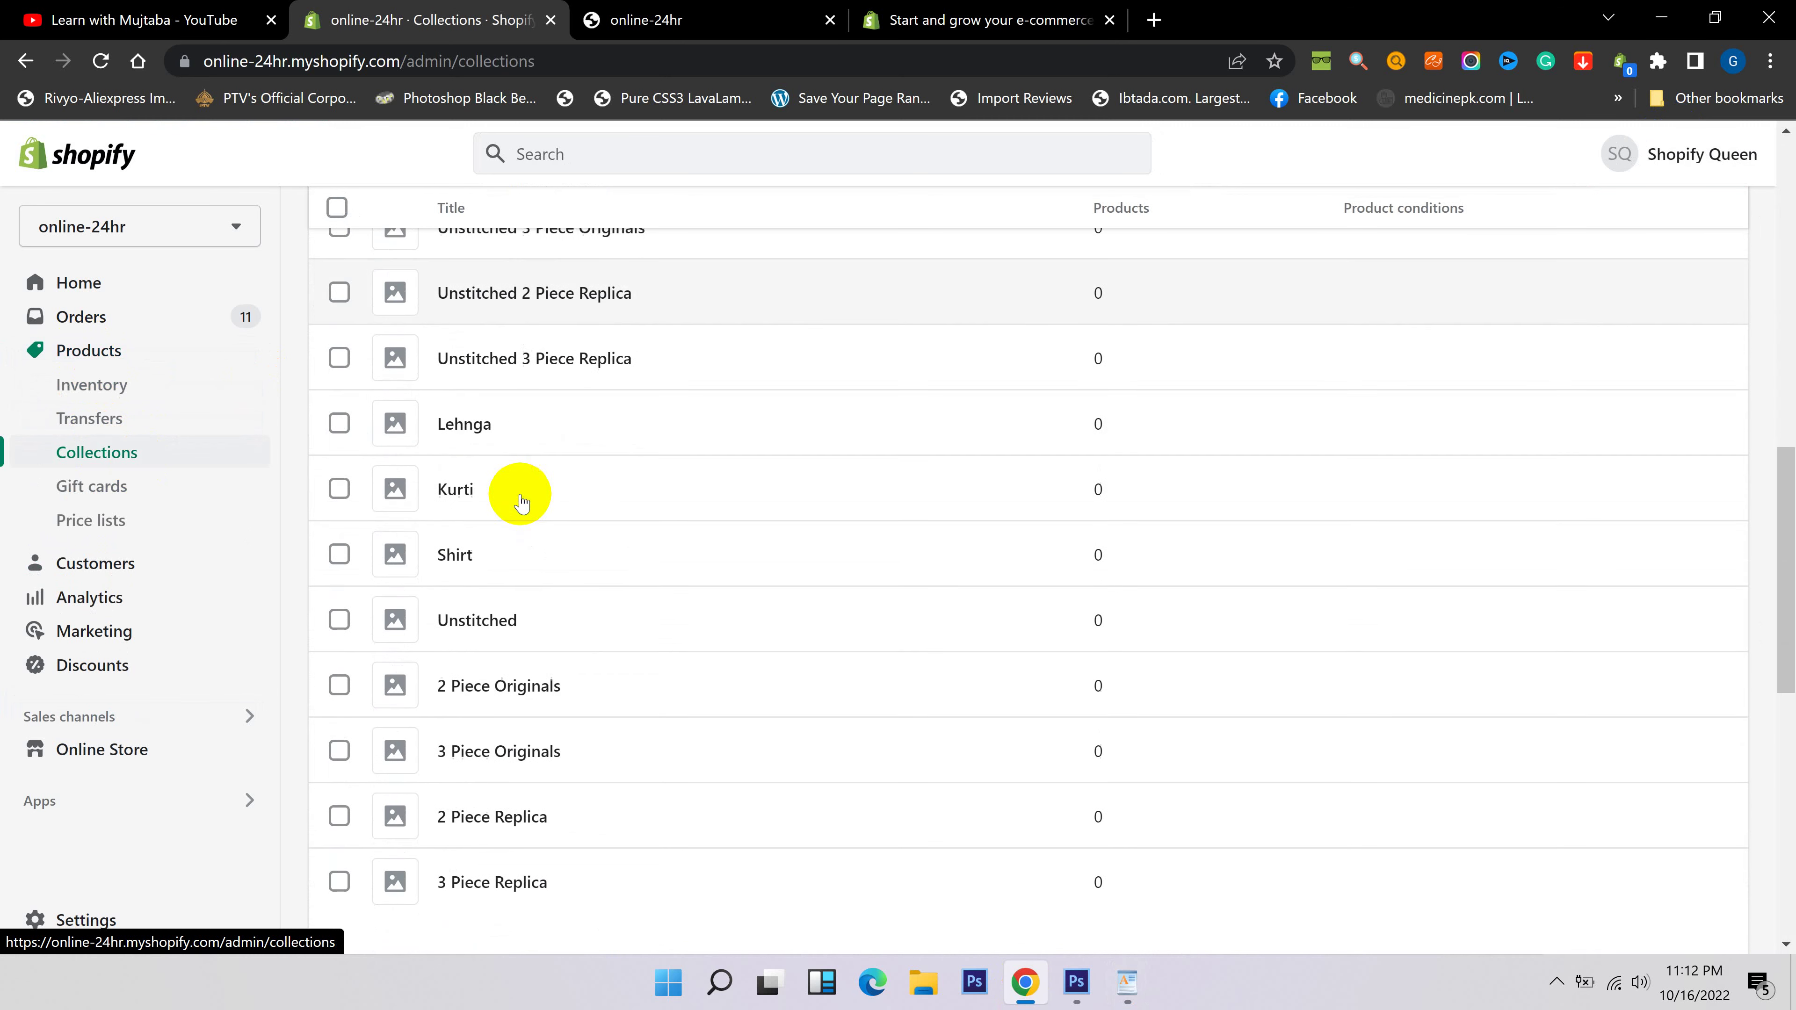
scroll(521, 502, down, 2)
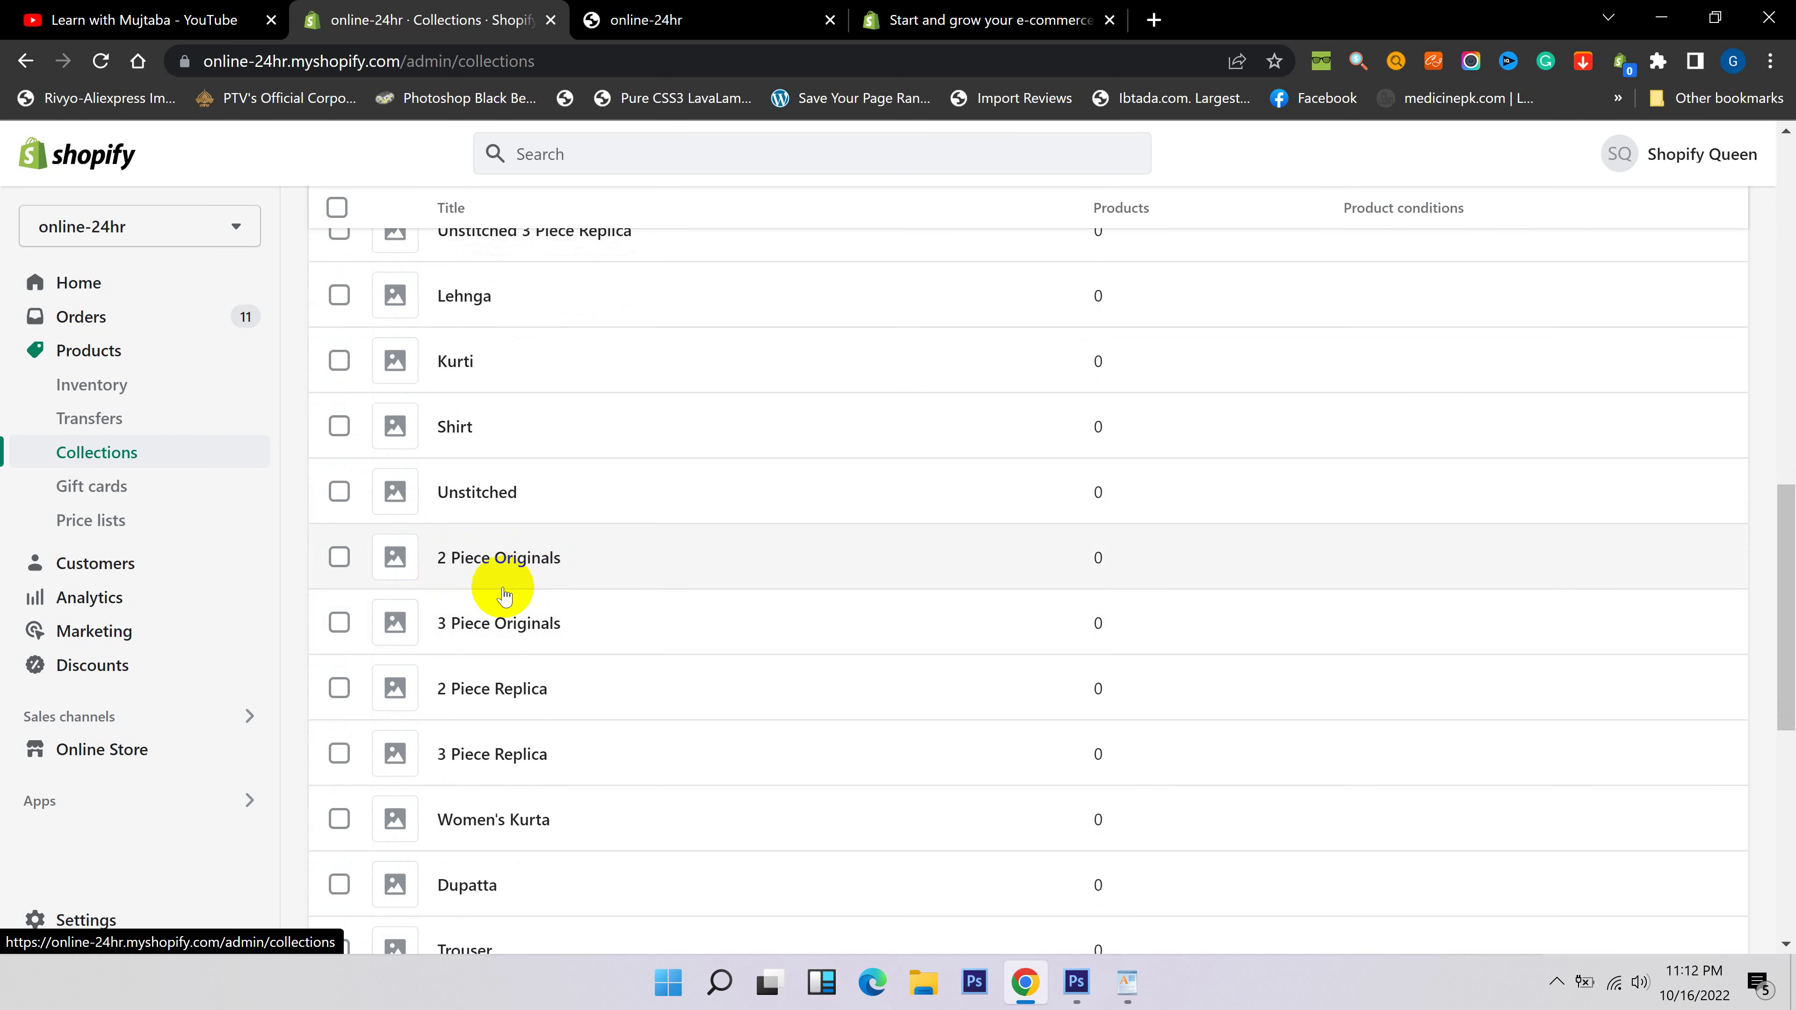
scroll(498, 615, down, 2)
scroll(508, 629, down, 2)
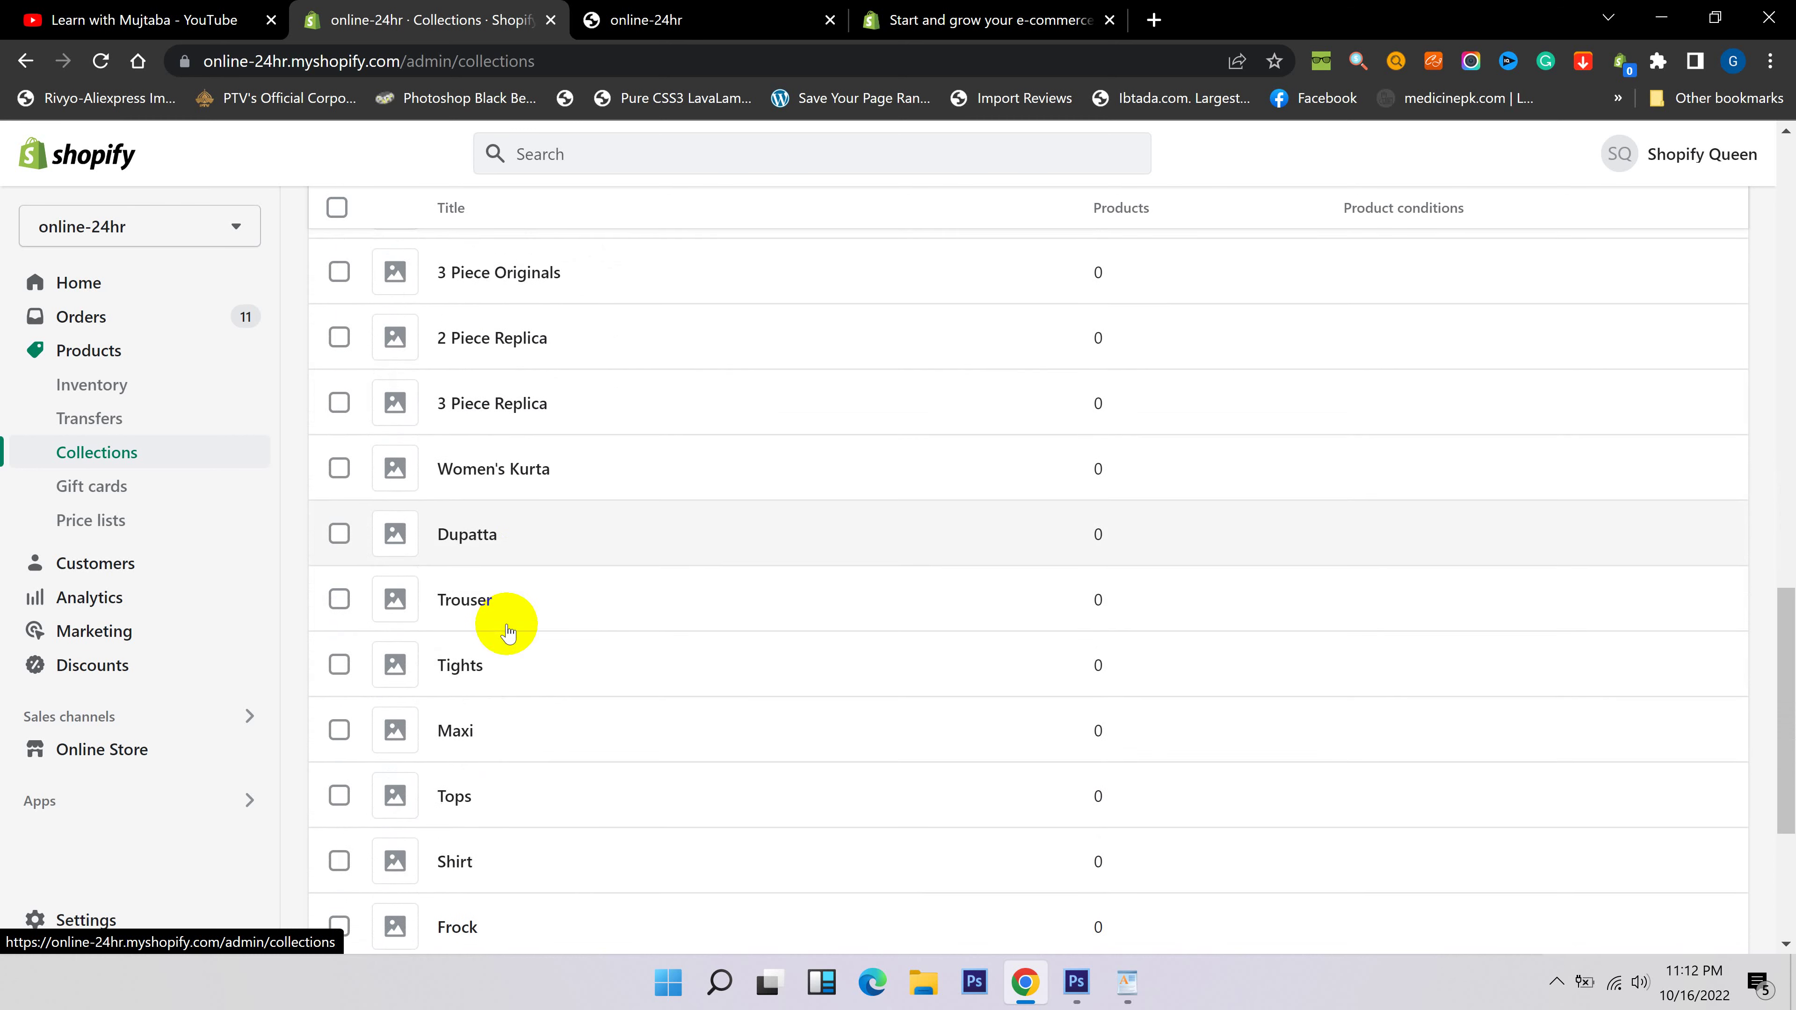
scroll(507, 632, down, 2)
click(477, 744)
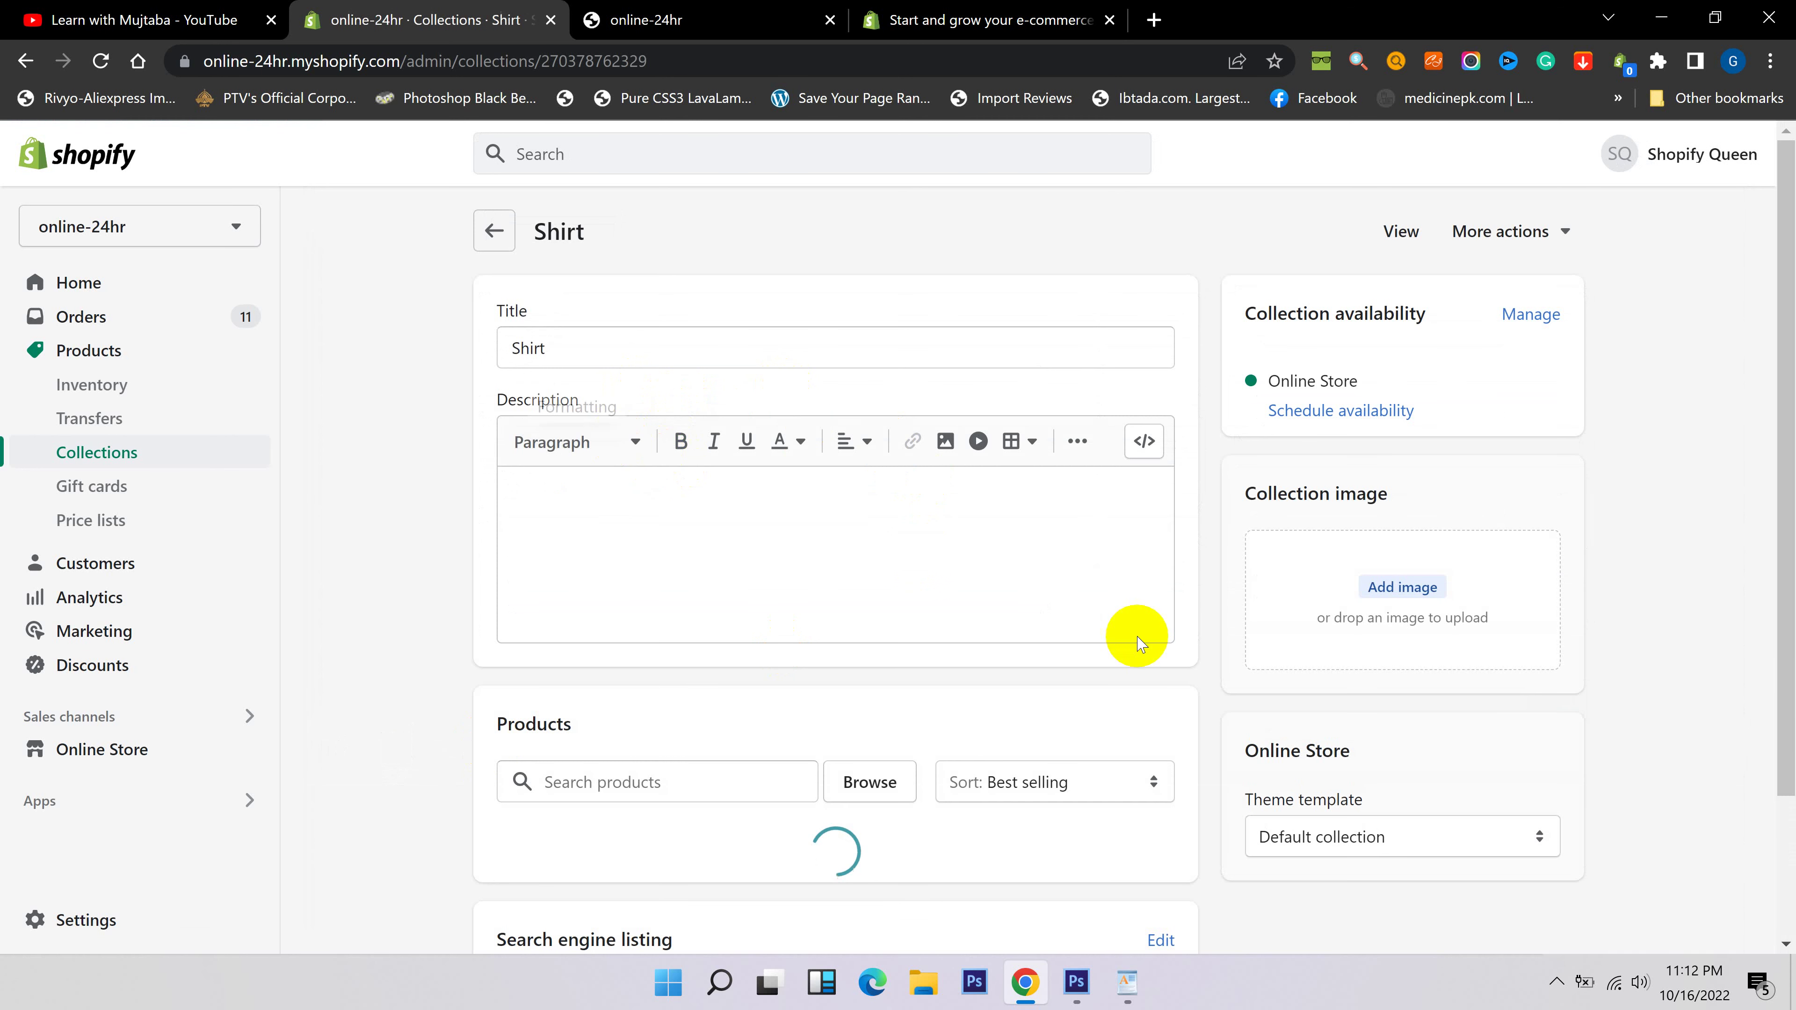
Copy the Unstitched heading from the WordPad categories document, retitle the open collection "Unstitched Shirt" in Shopify, and save it.
click(1126, 983)
double_click(638, 688)
key(ctrl+c)
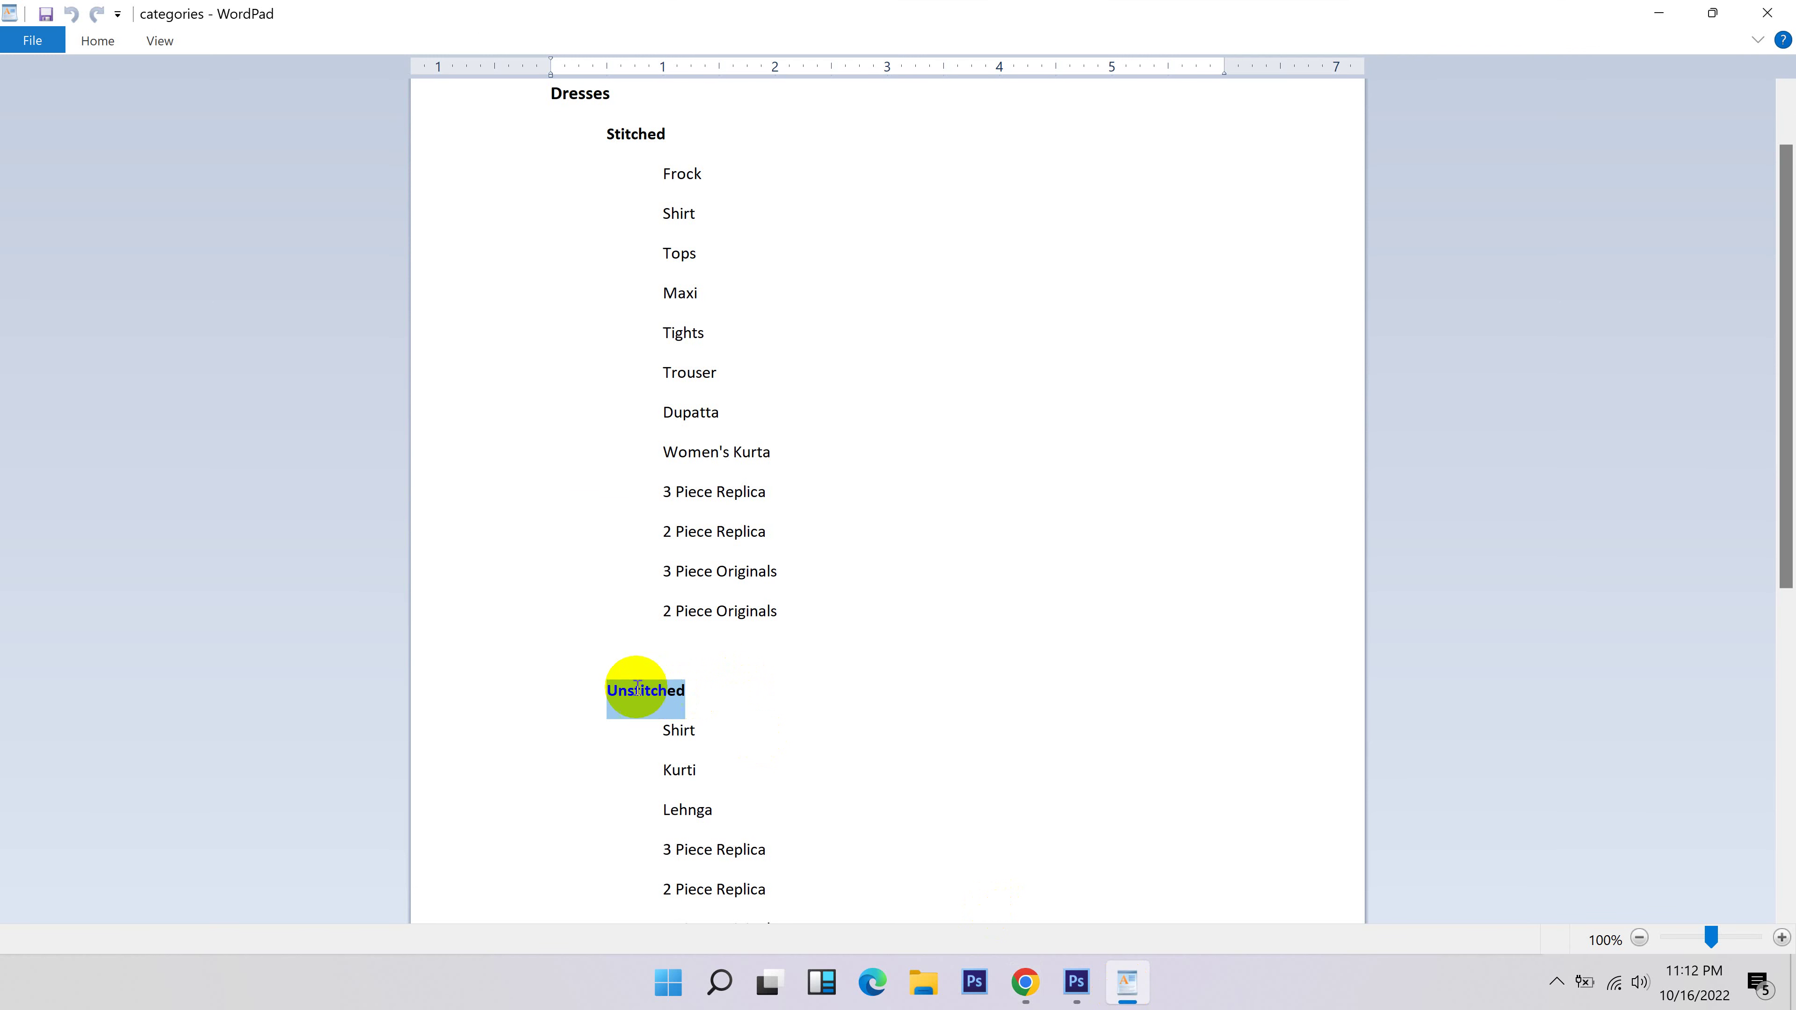
click(1025, 982)
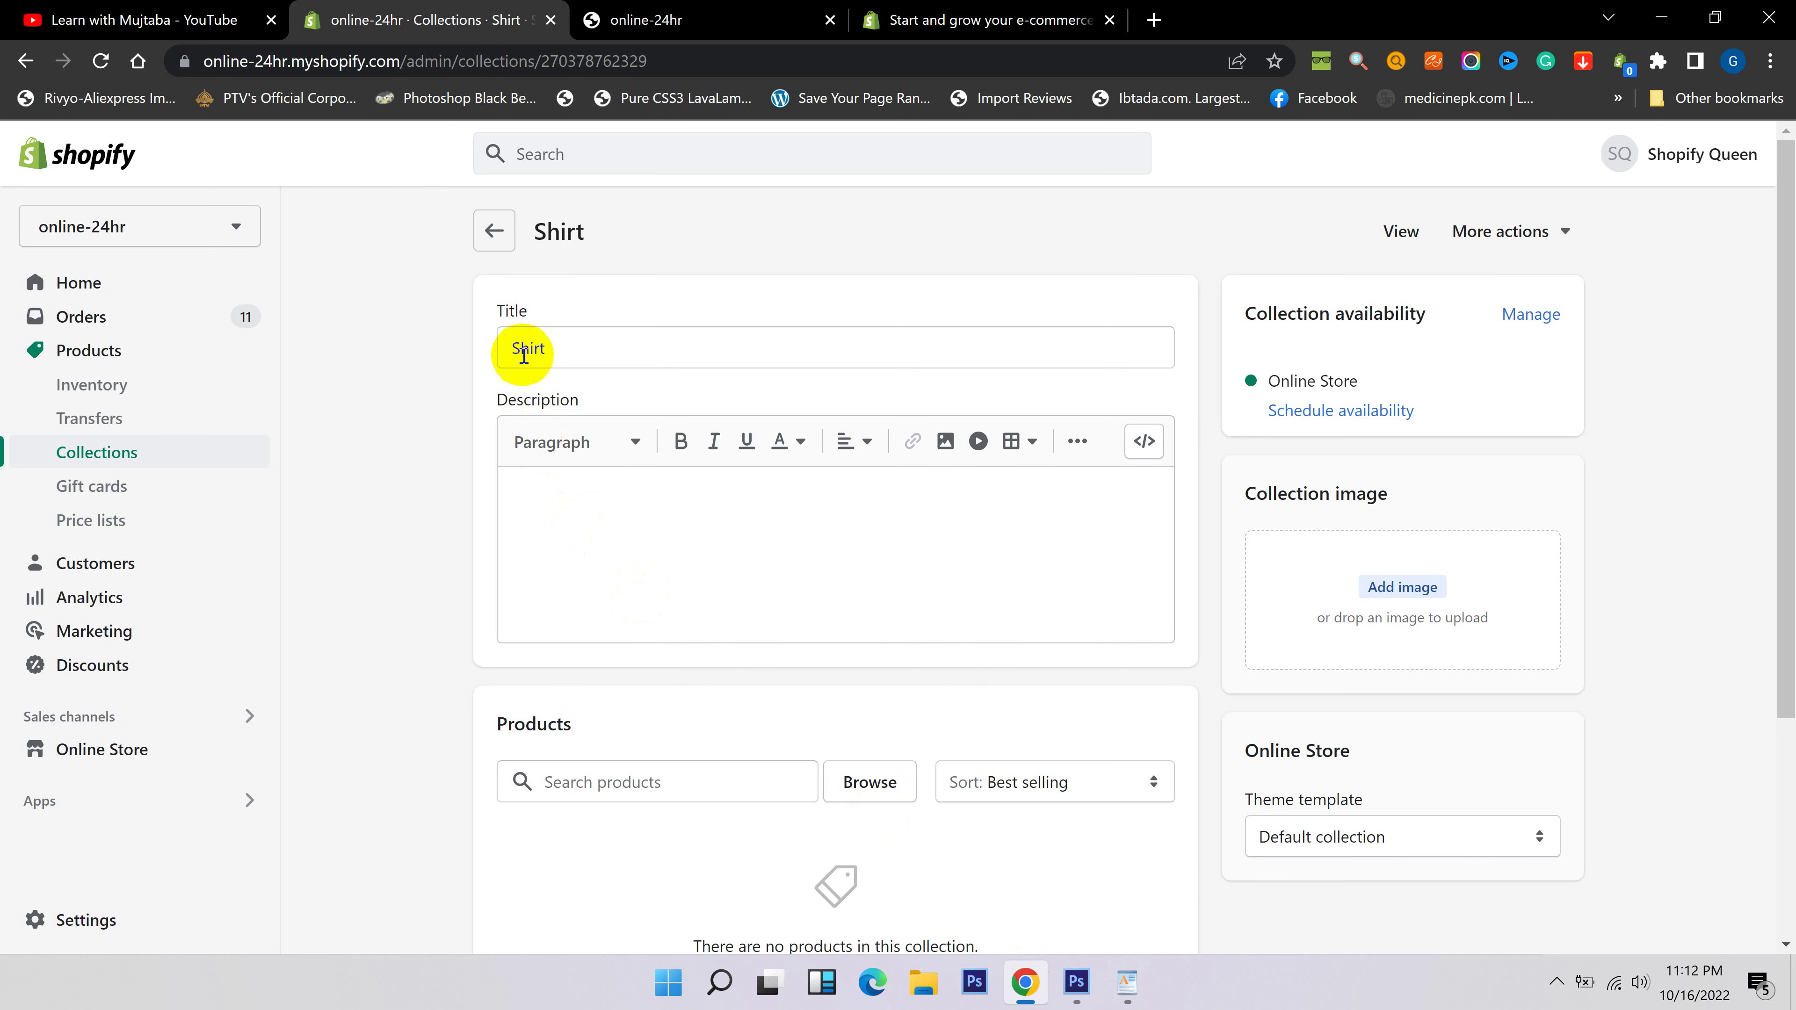
click(515, 340)
key(ctrl+v)
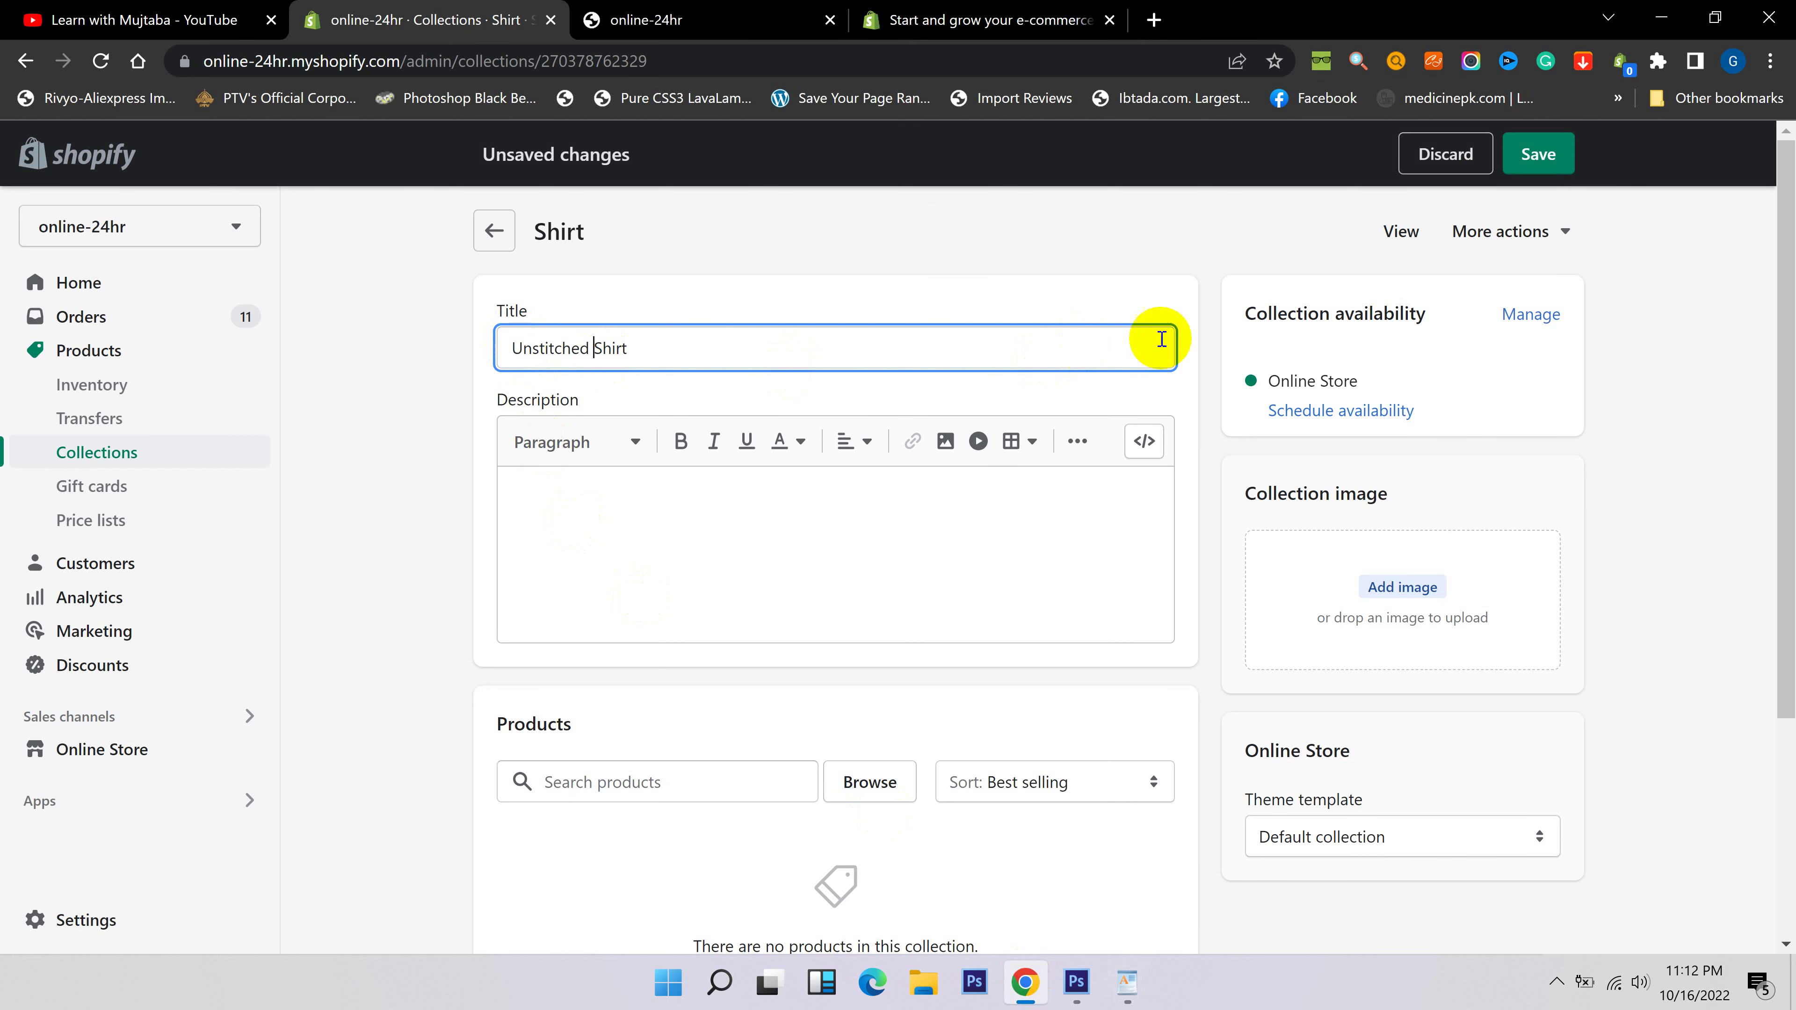
click(1543, 154)
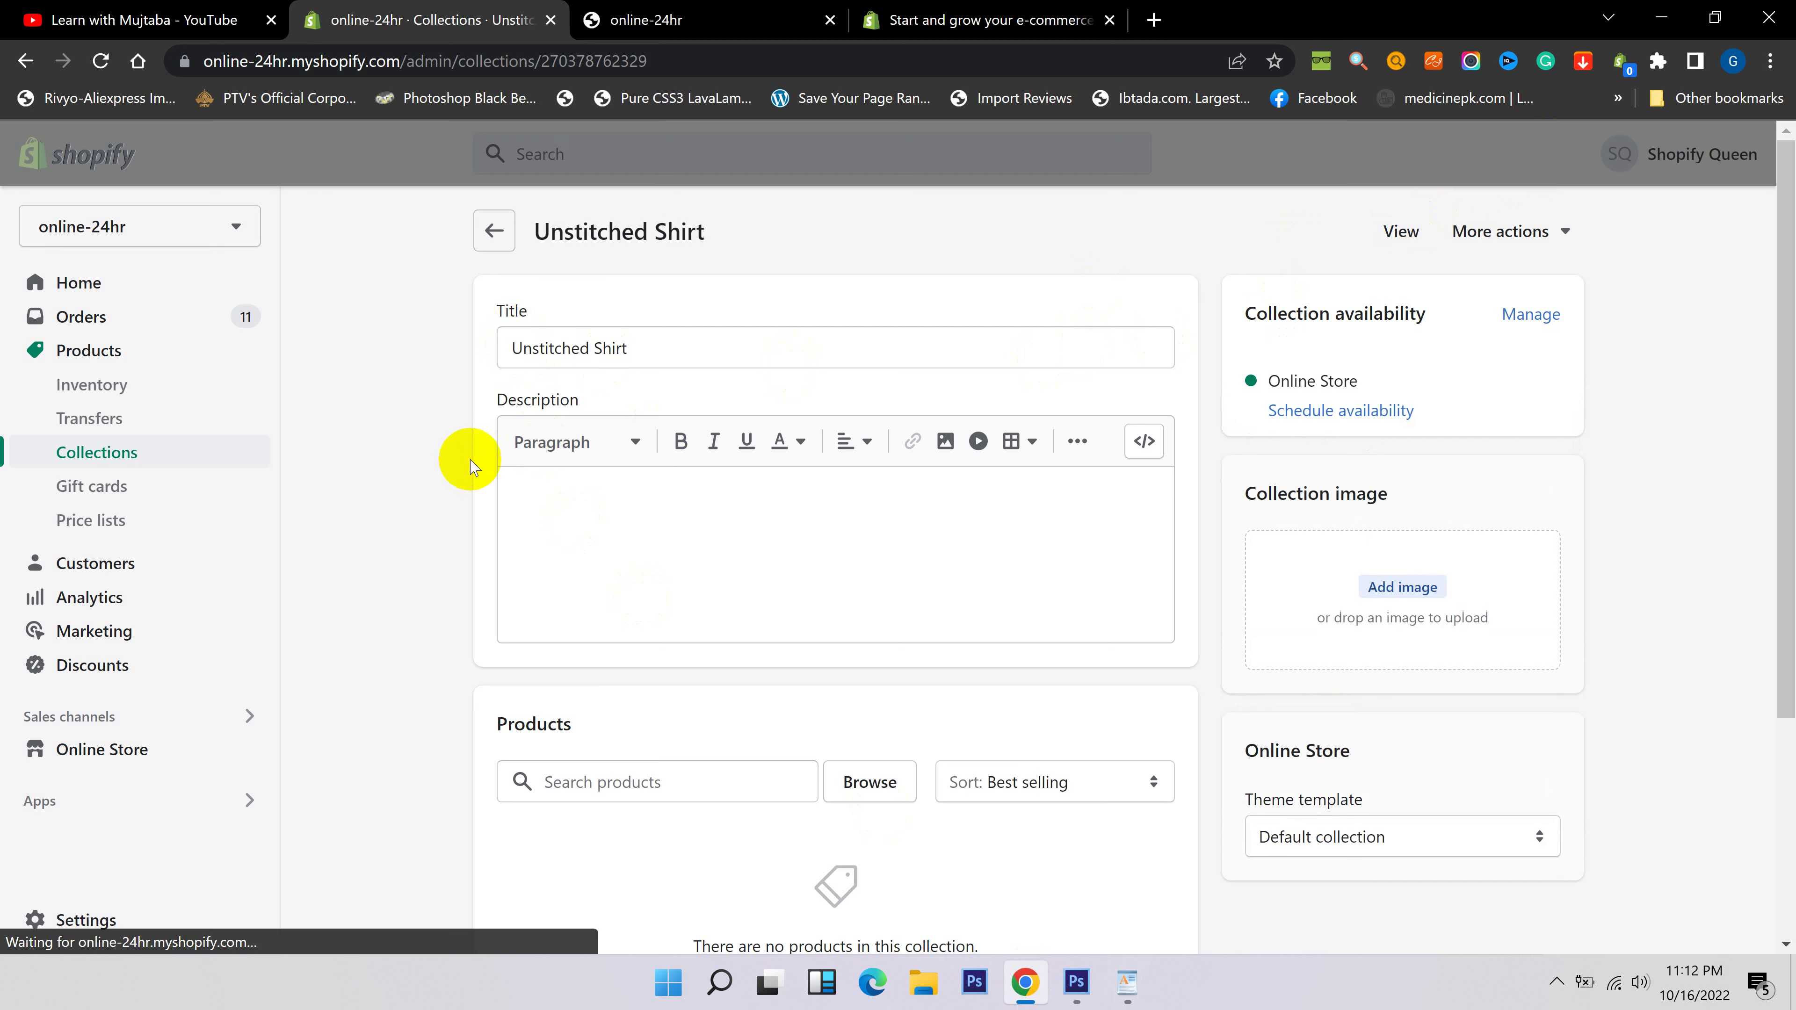
Open the online store's Main Menu for editing and show its Dresses items.
click(118, 748)
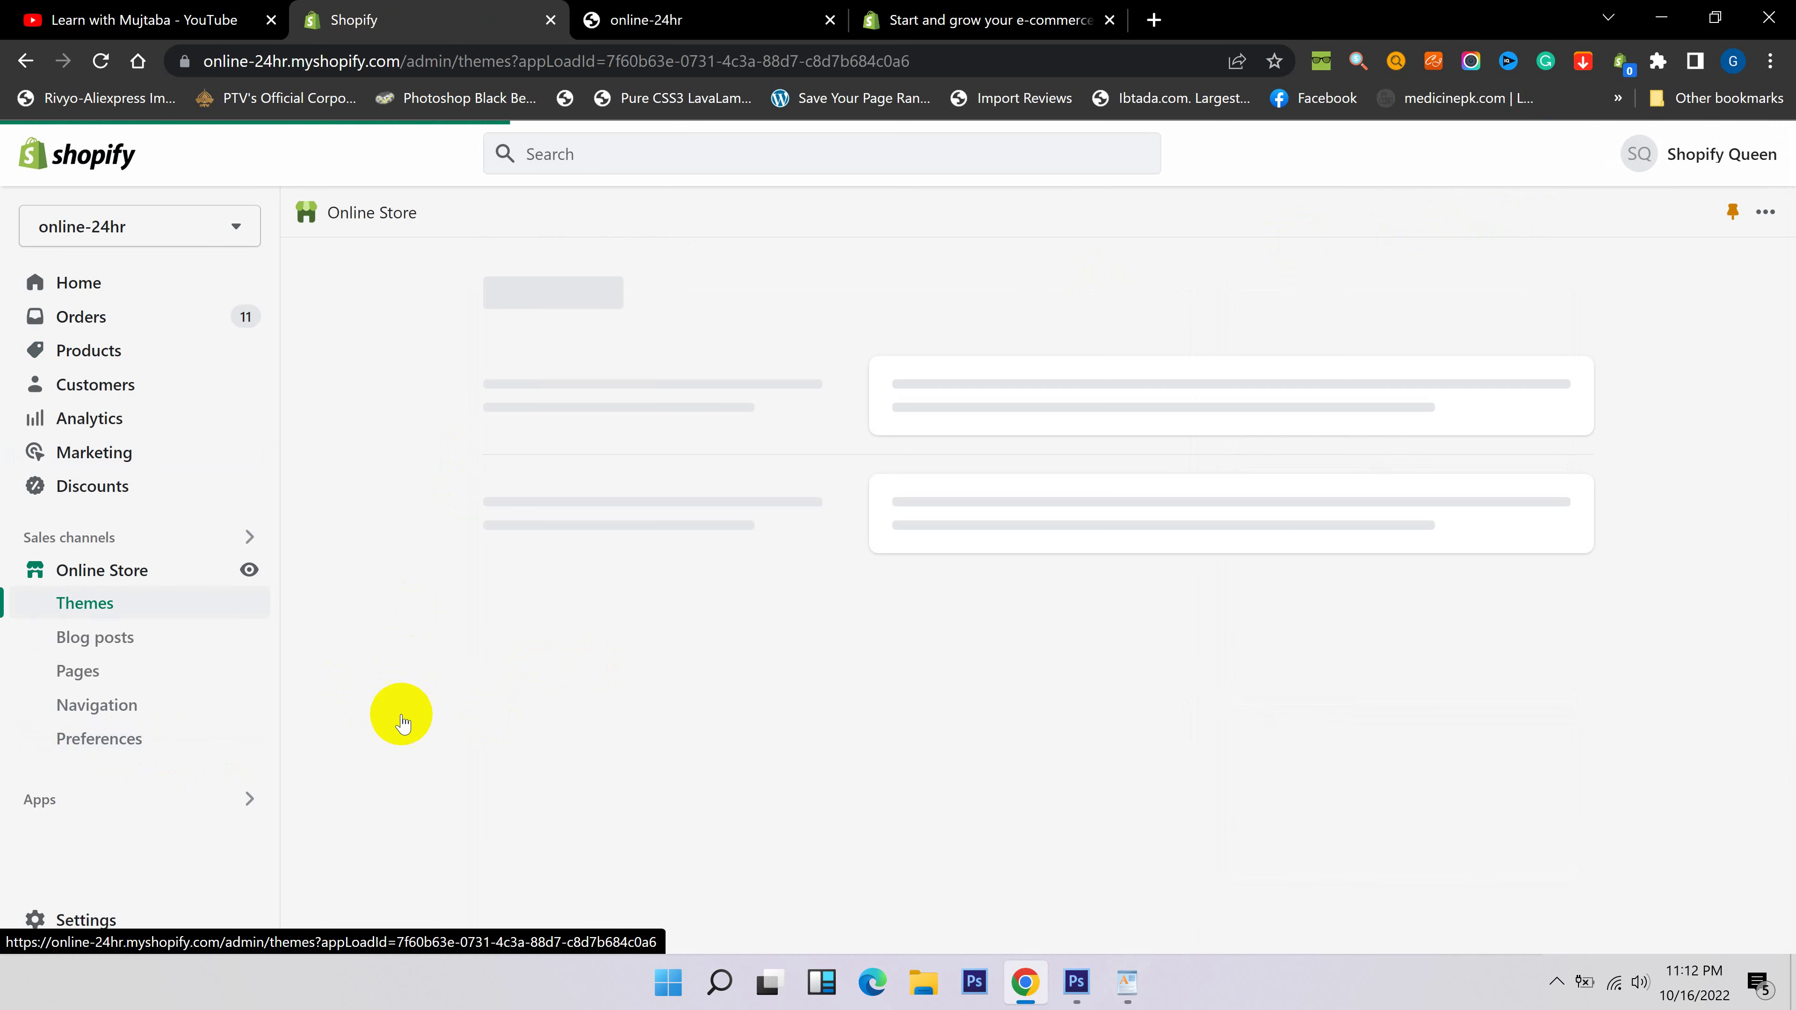
click(88, 705)
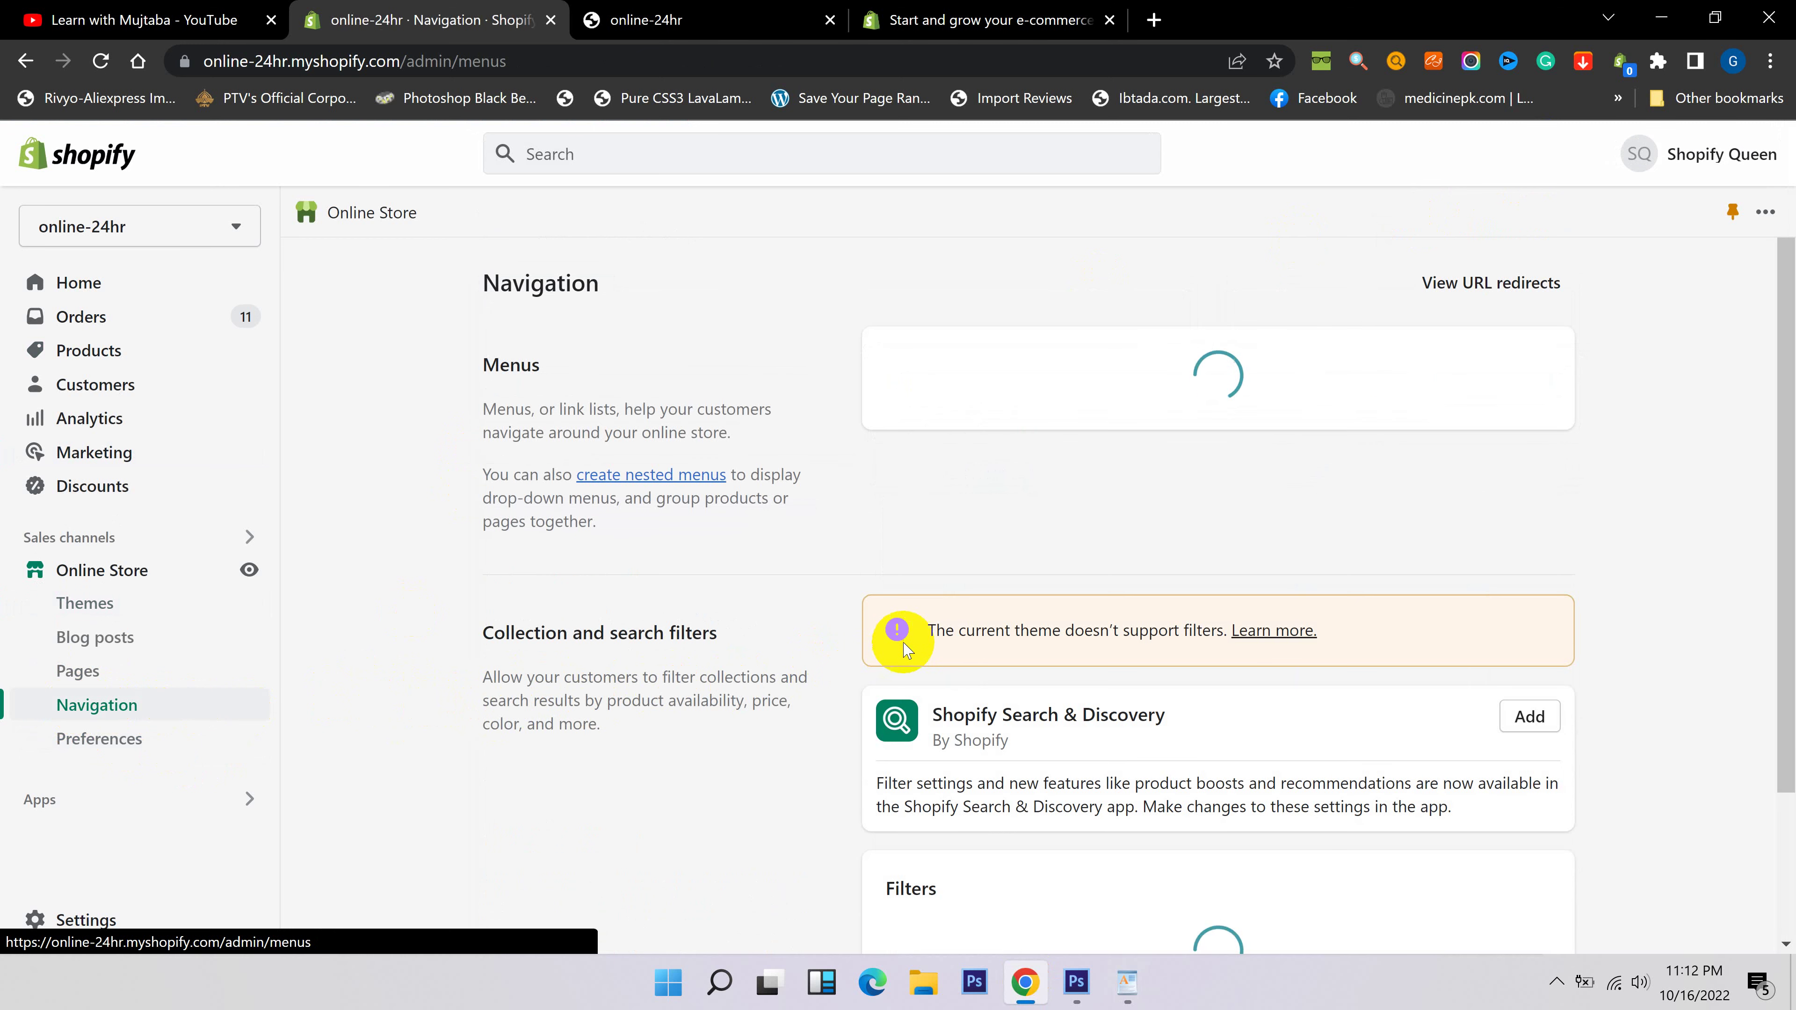
click(914, 532)
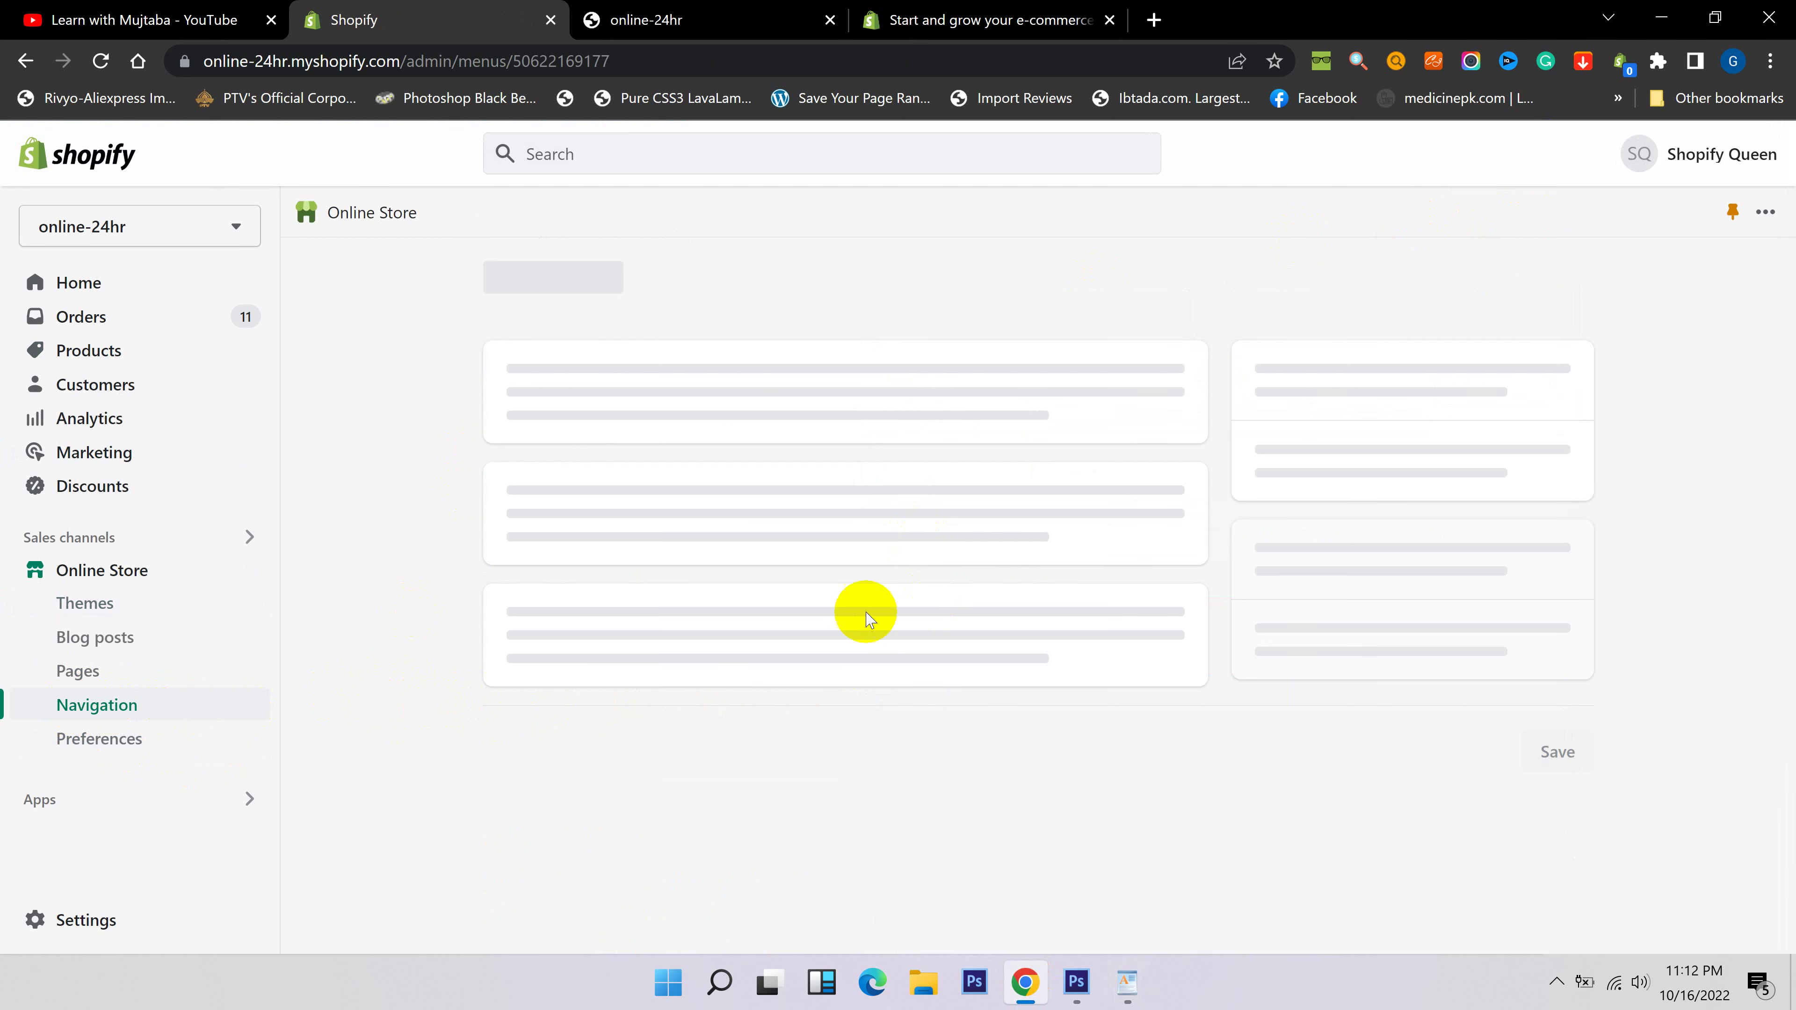
scroll(742, 729, down, 5)
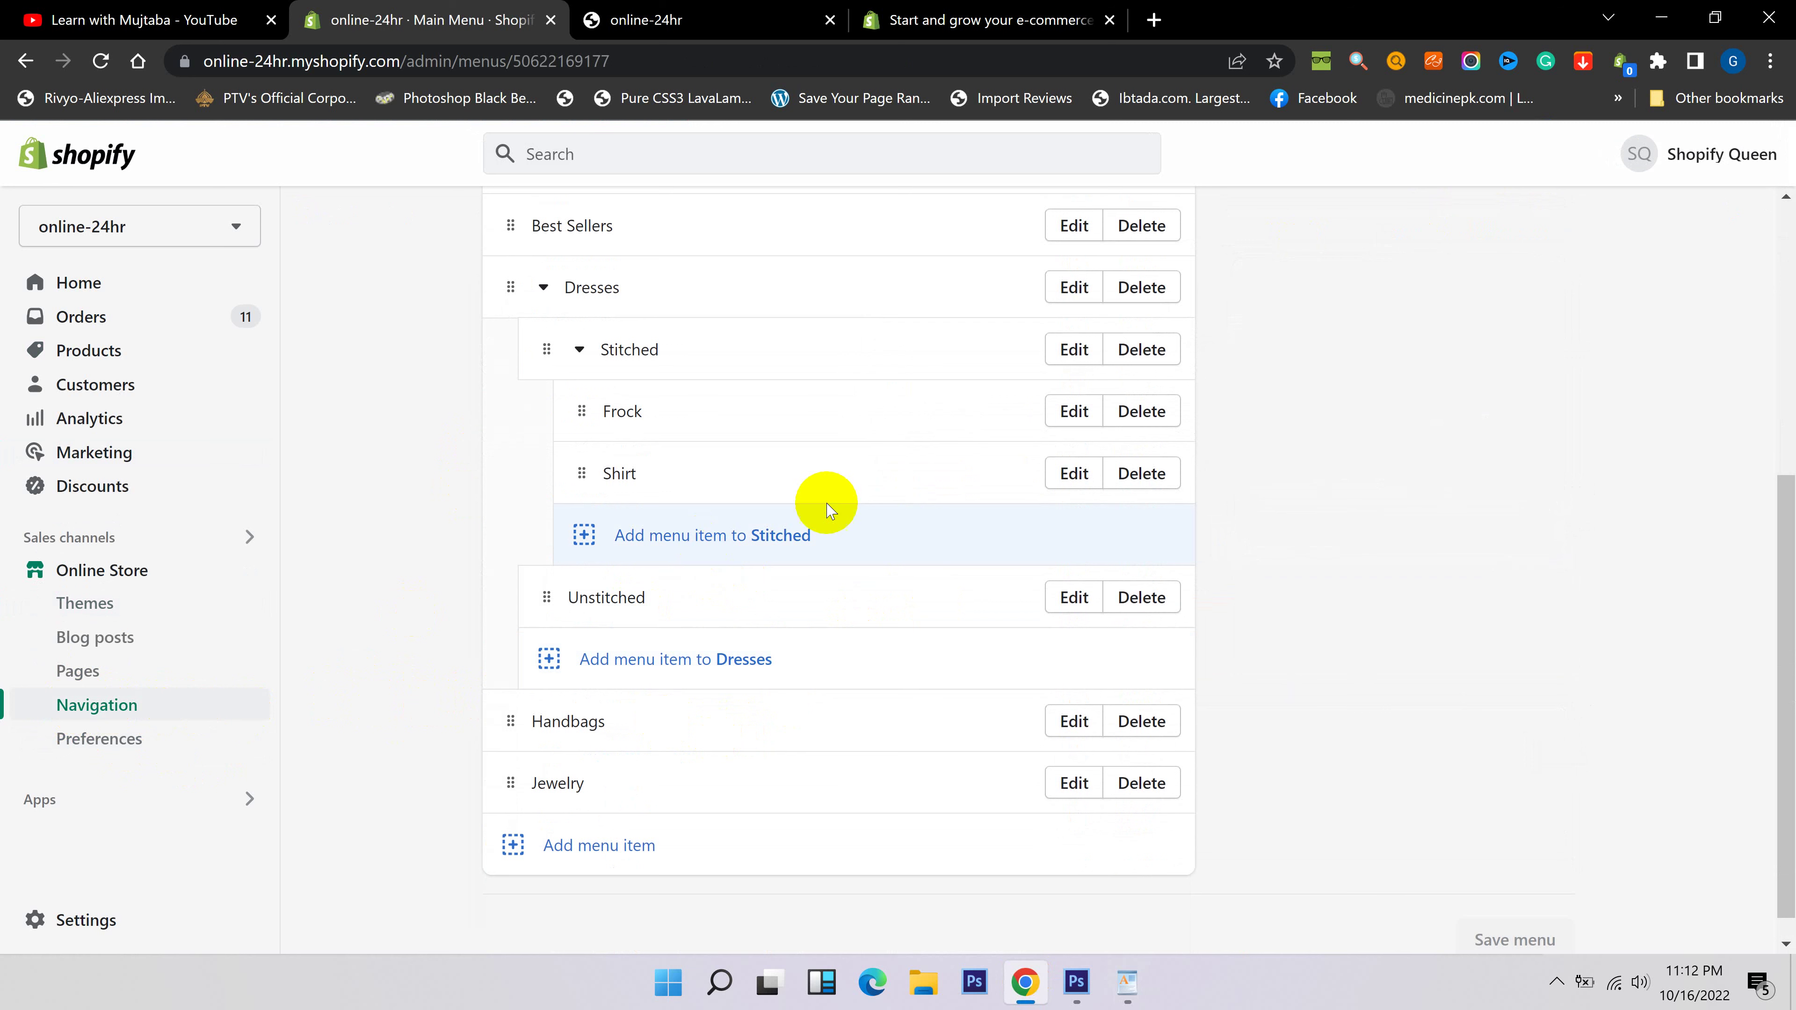
Relink the Shirt menu item under Stitched to the Shirt collection and apply the change.
click(1074, 474)
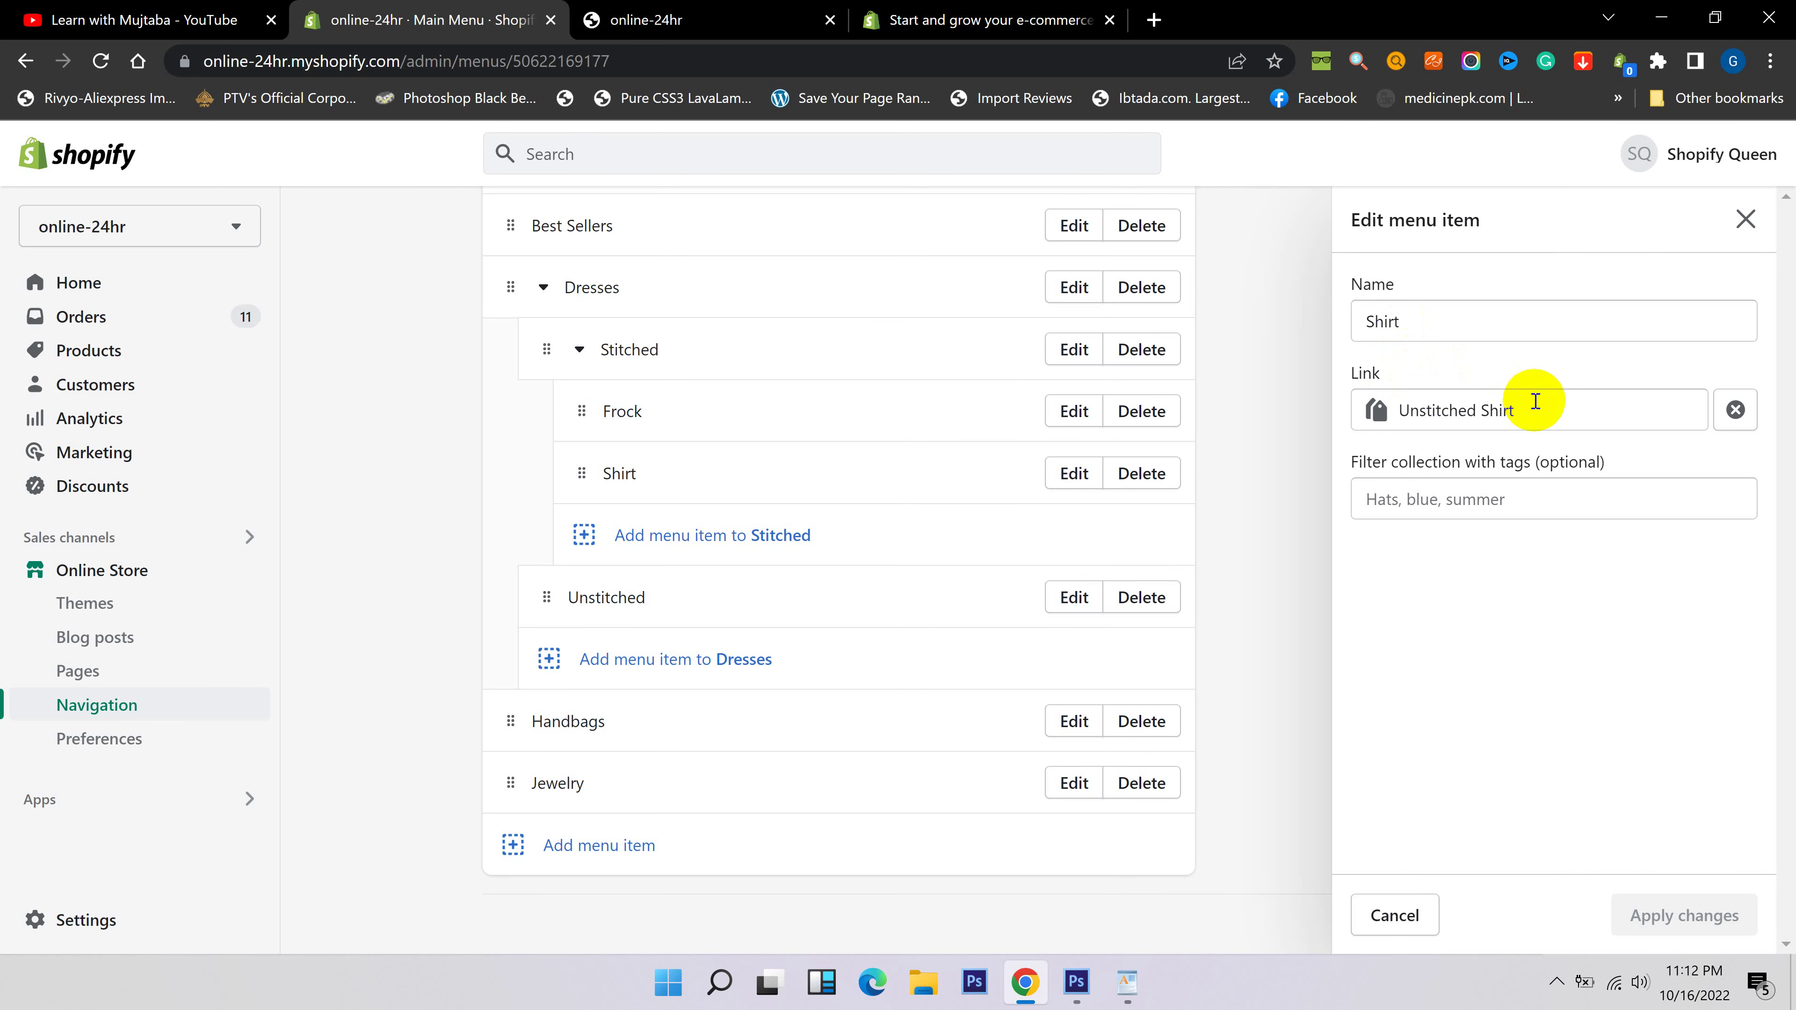
drag(1481, 408, 1420, 397)
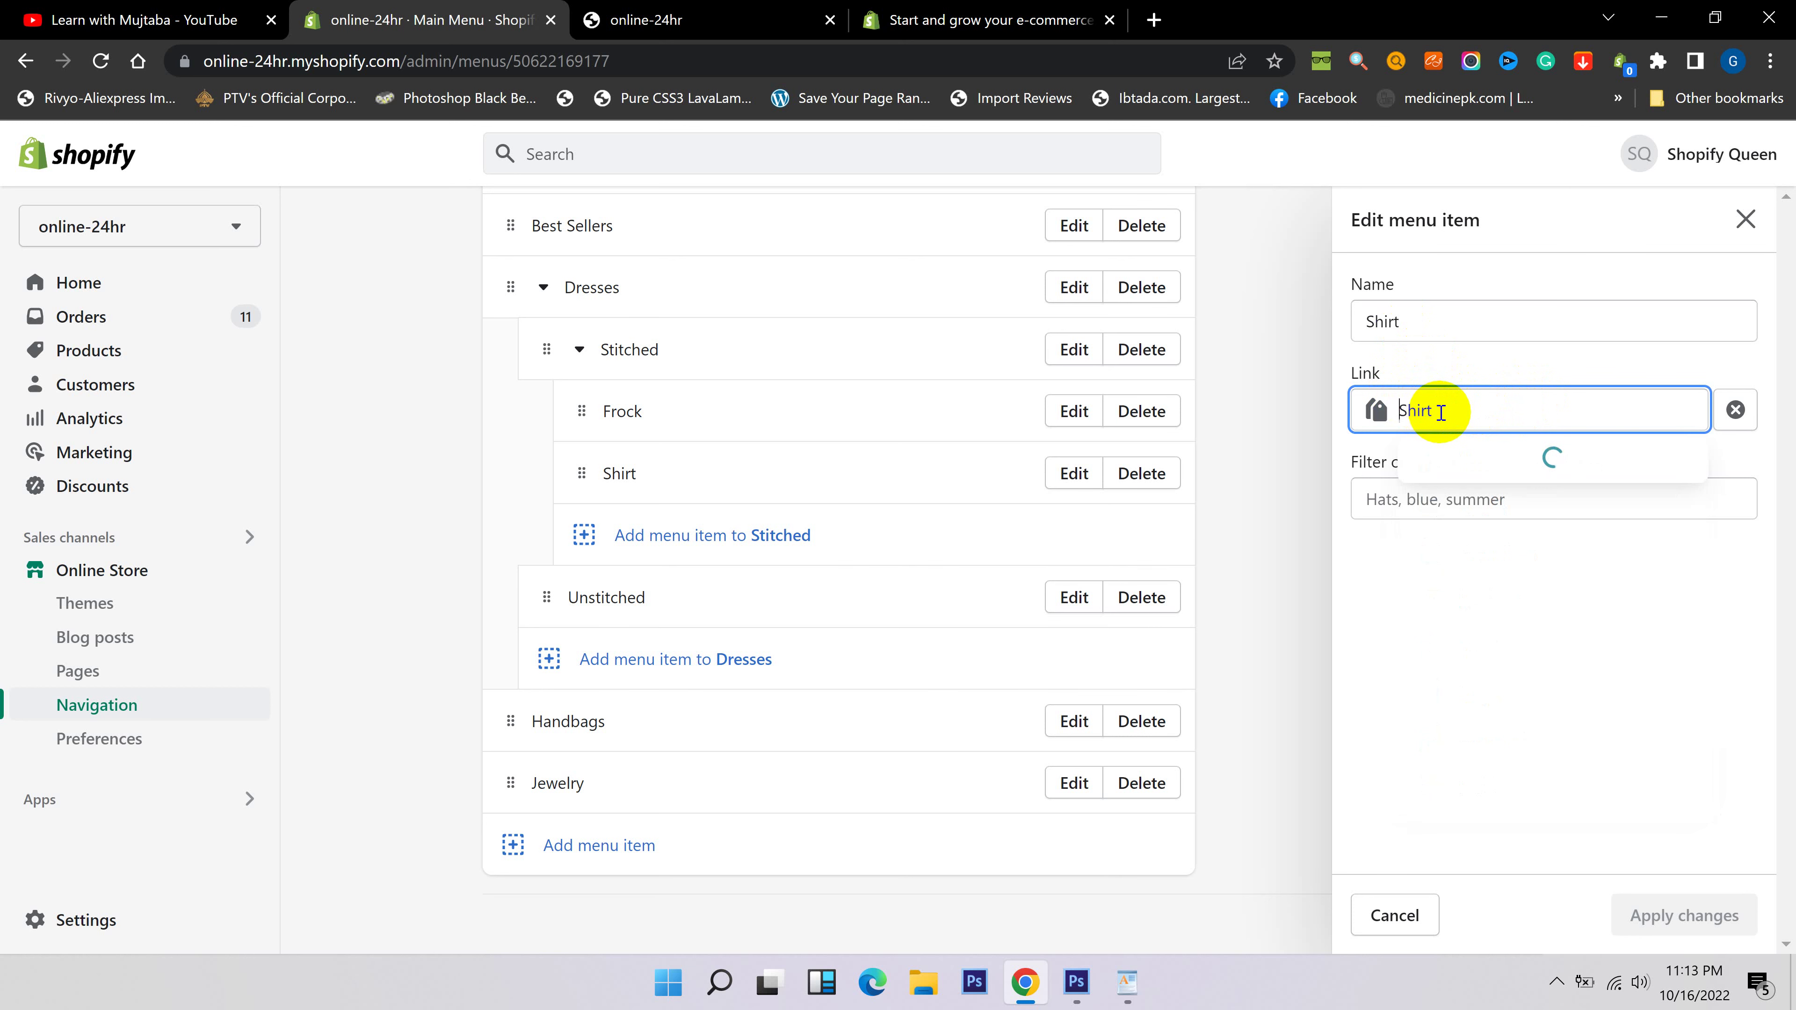
click(1451, 504)
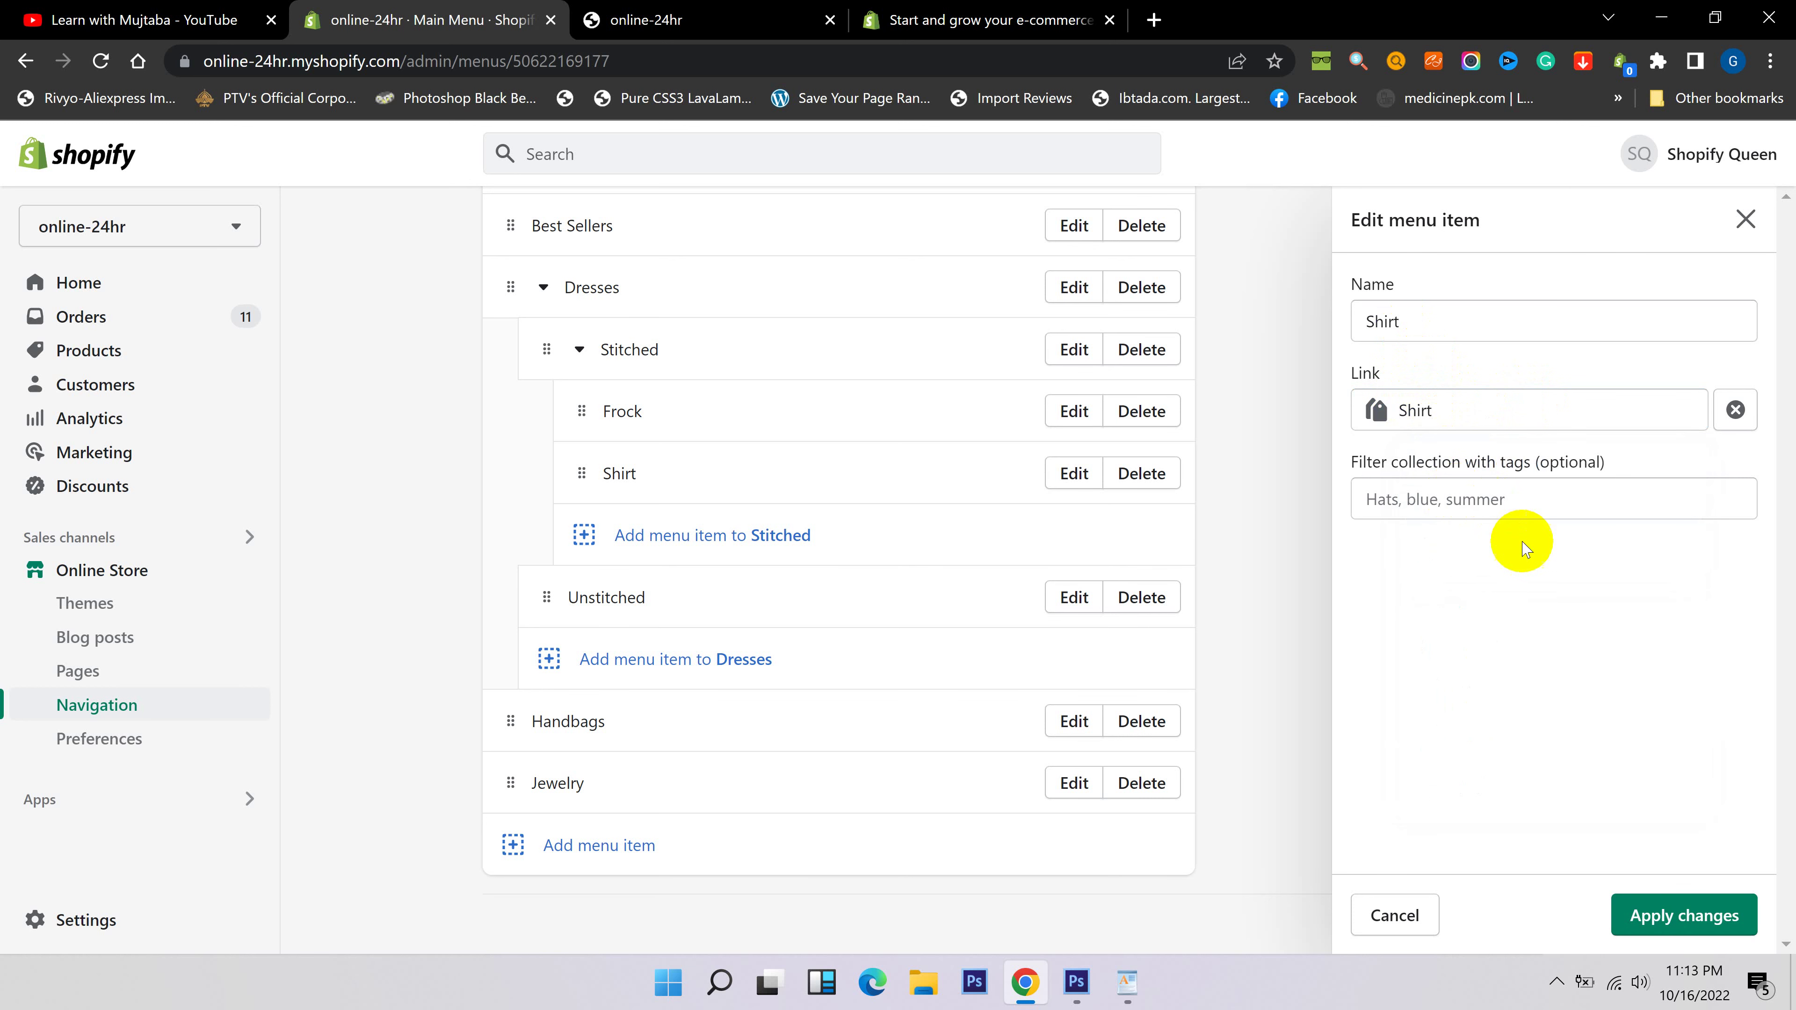
click(1691, 917)
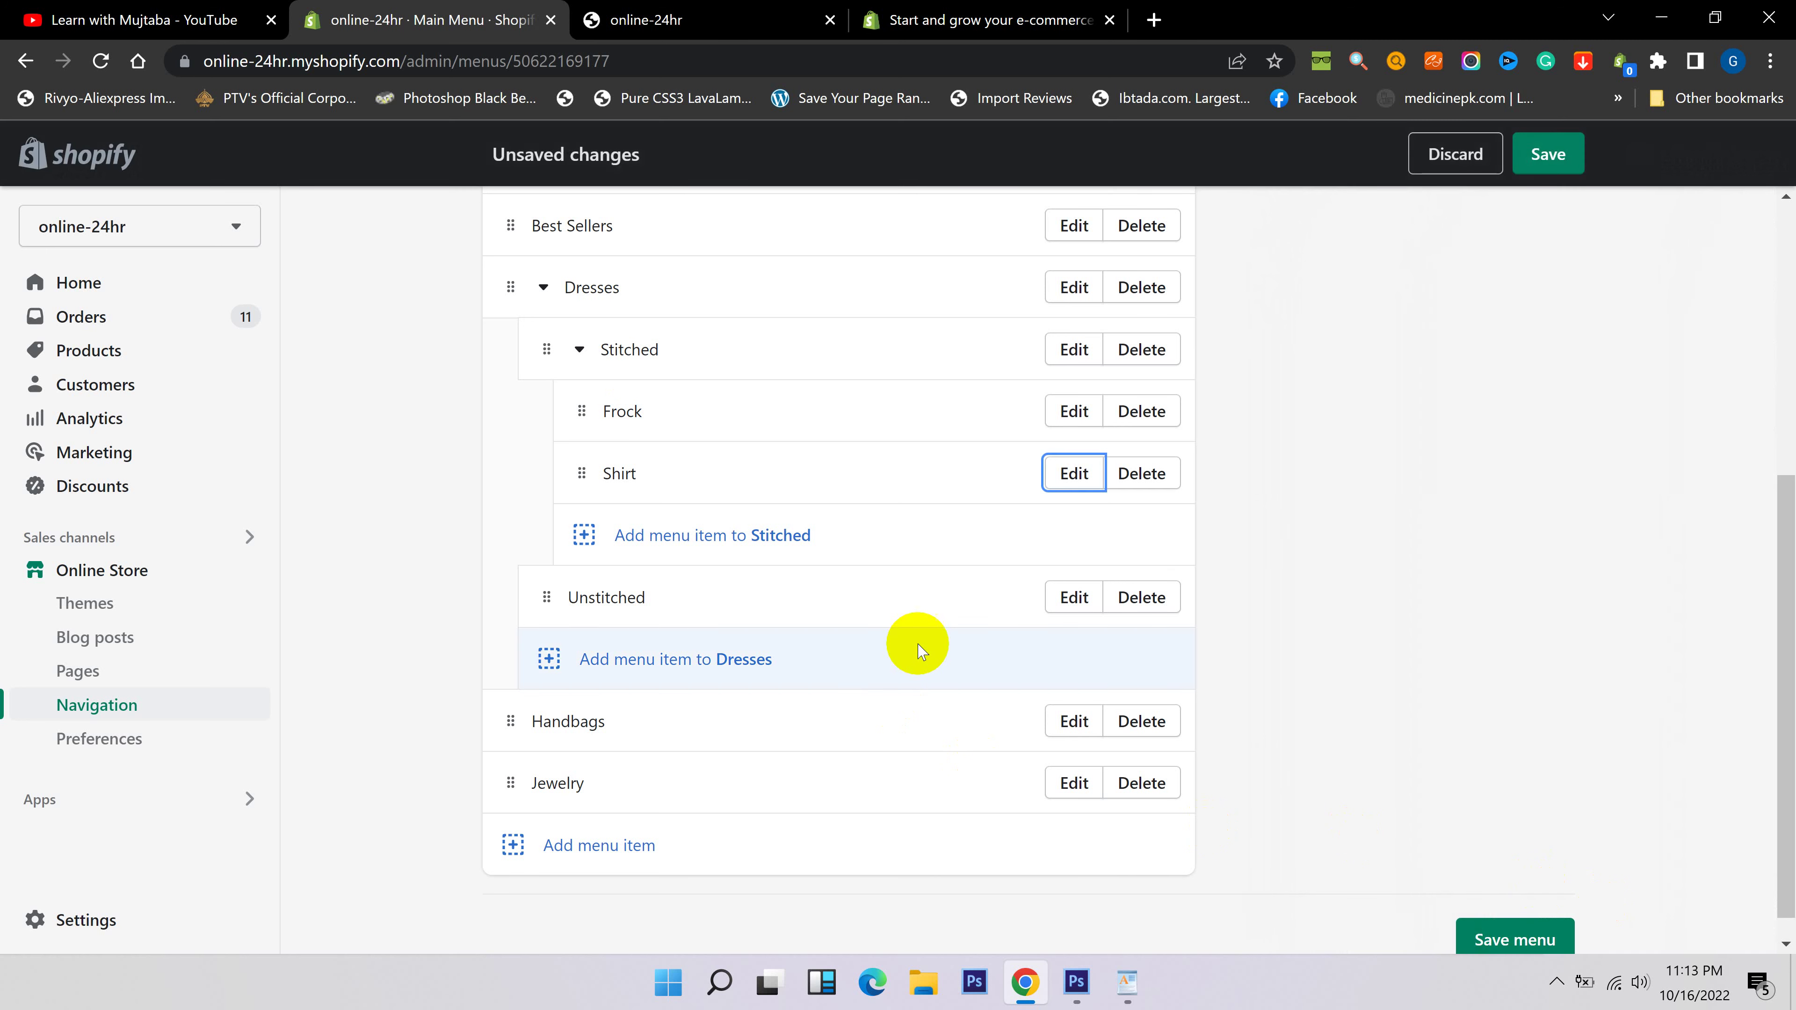
Copy Tops from the WordPad categories document and add it under Stitched in the Shopify menu, linked to the Tops collection.
click(1127, 982)
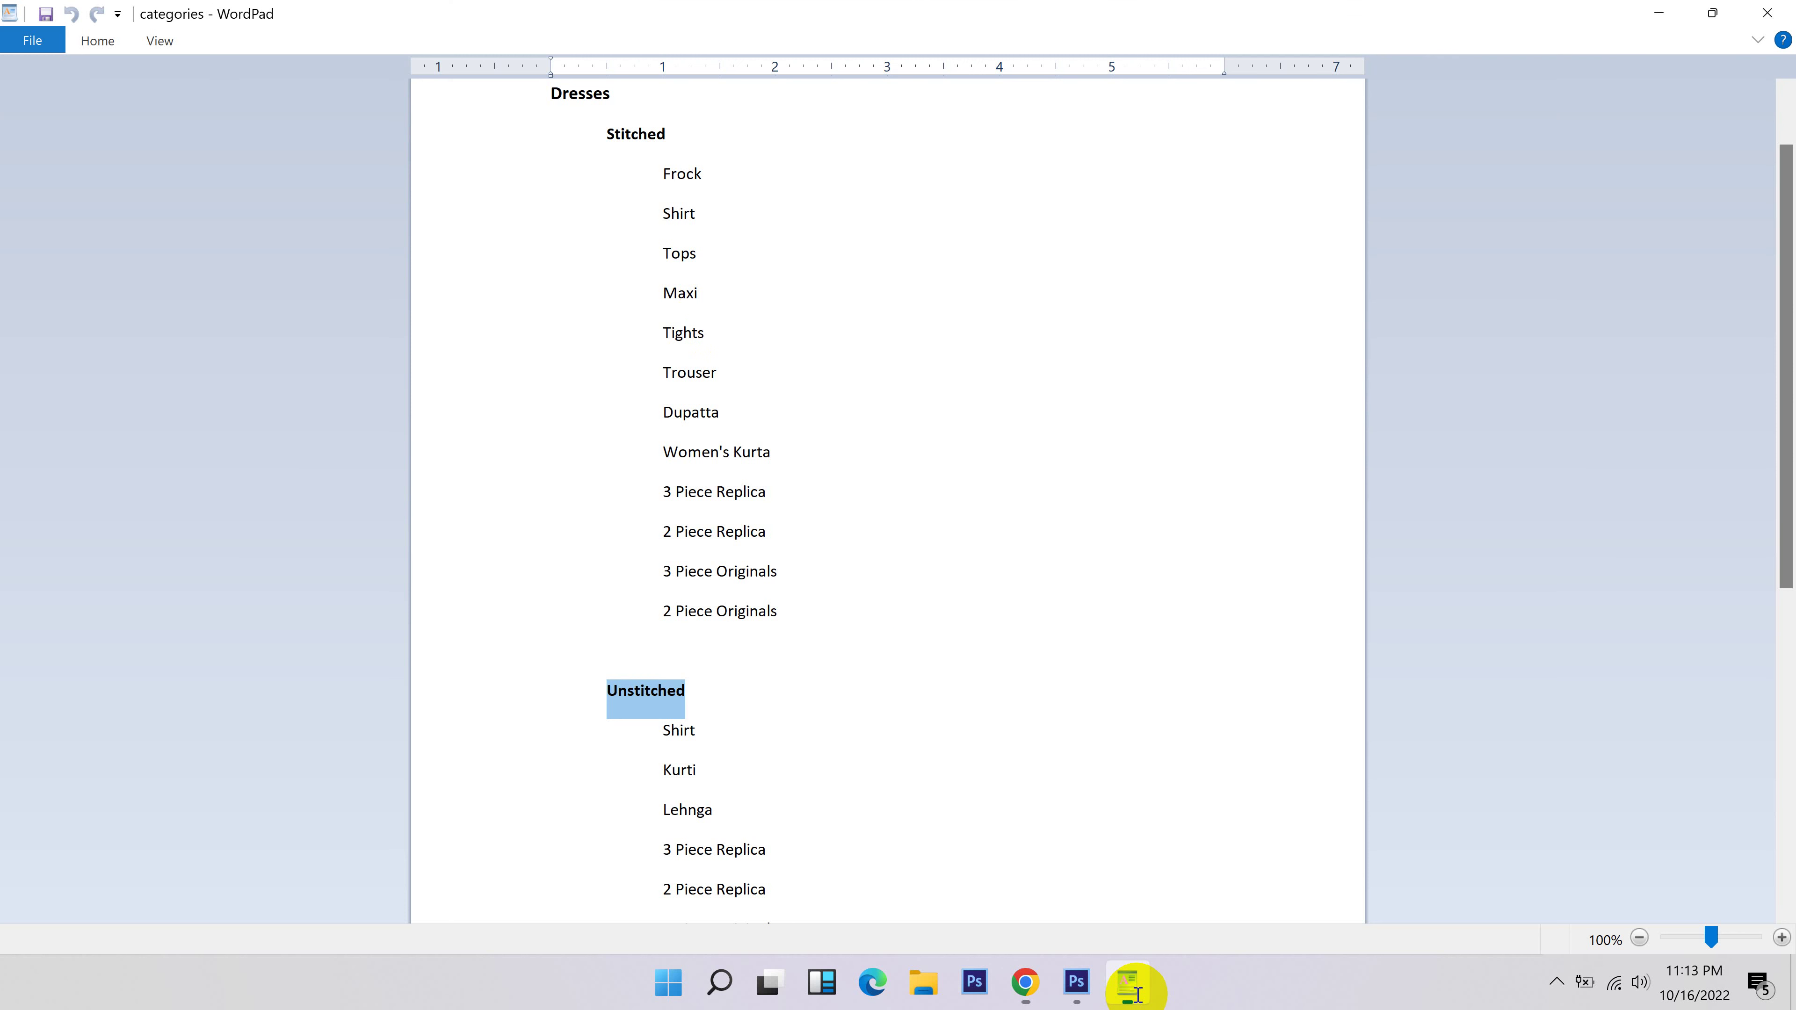
double_click(702, 263)
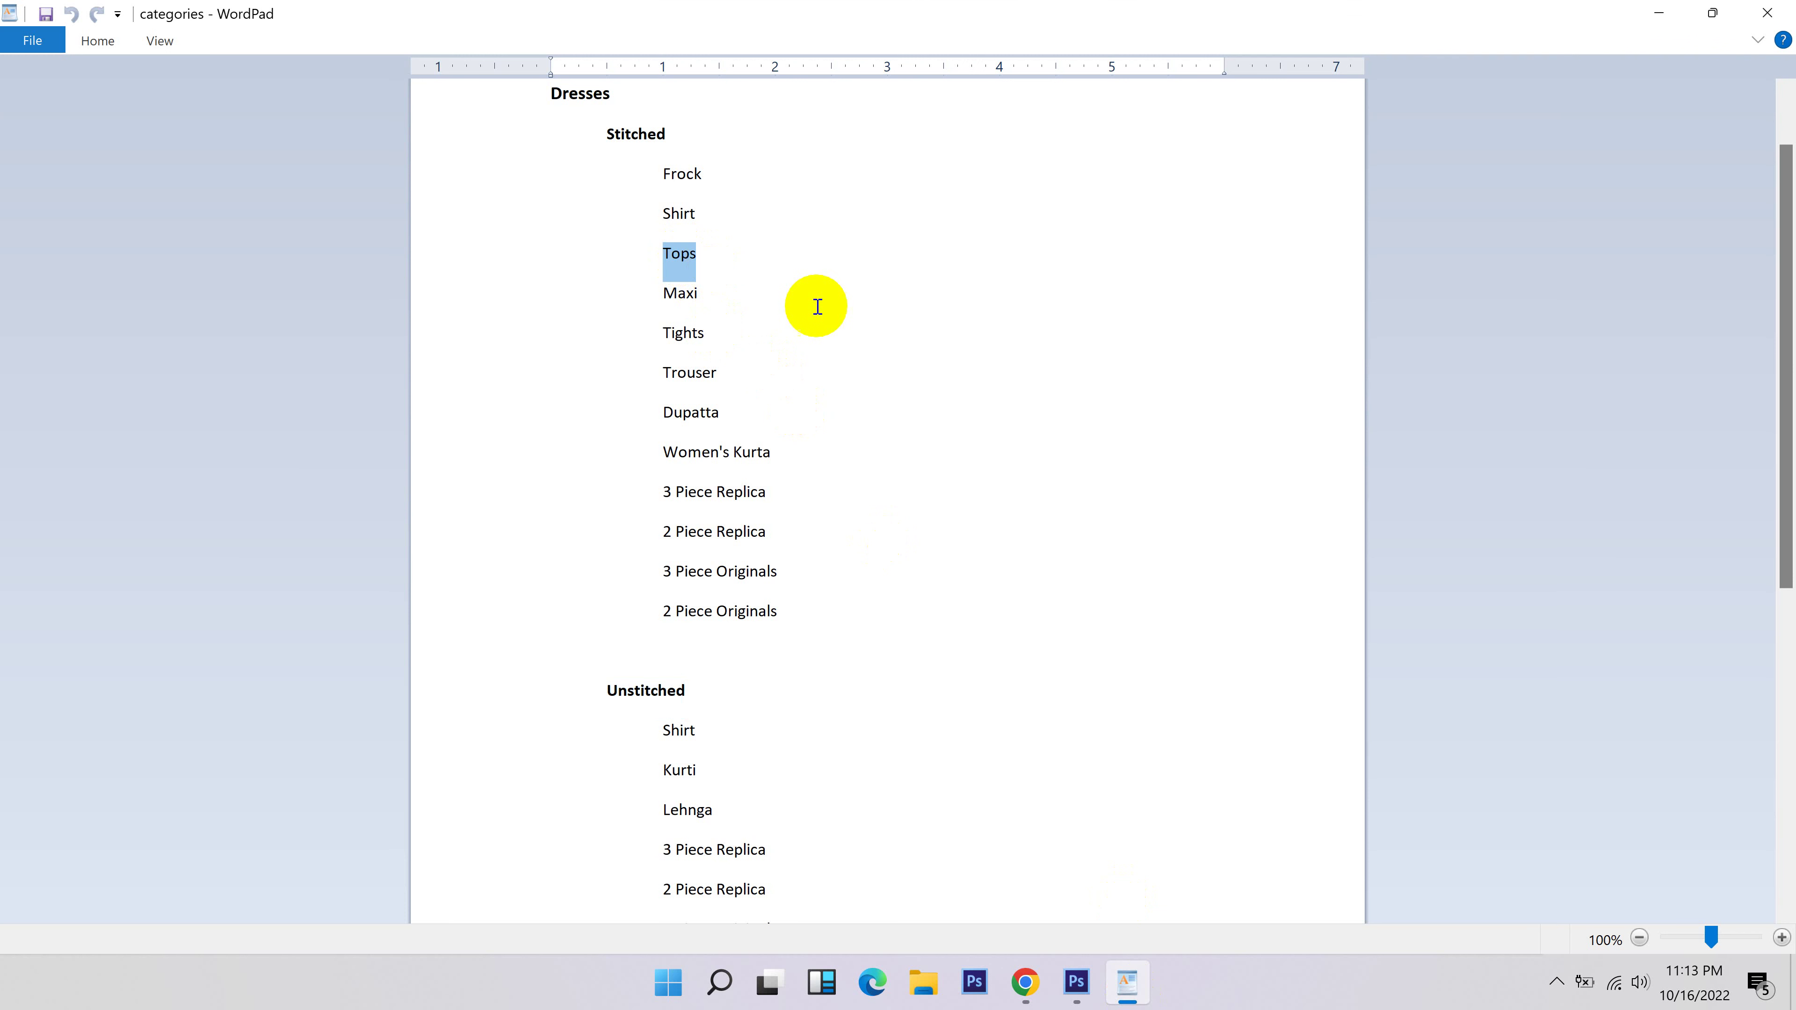
click(1025, 982)
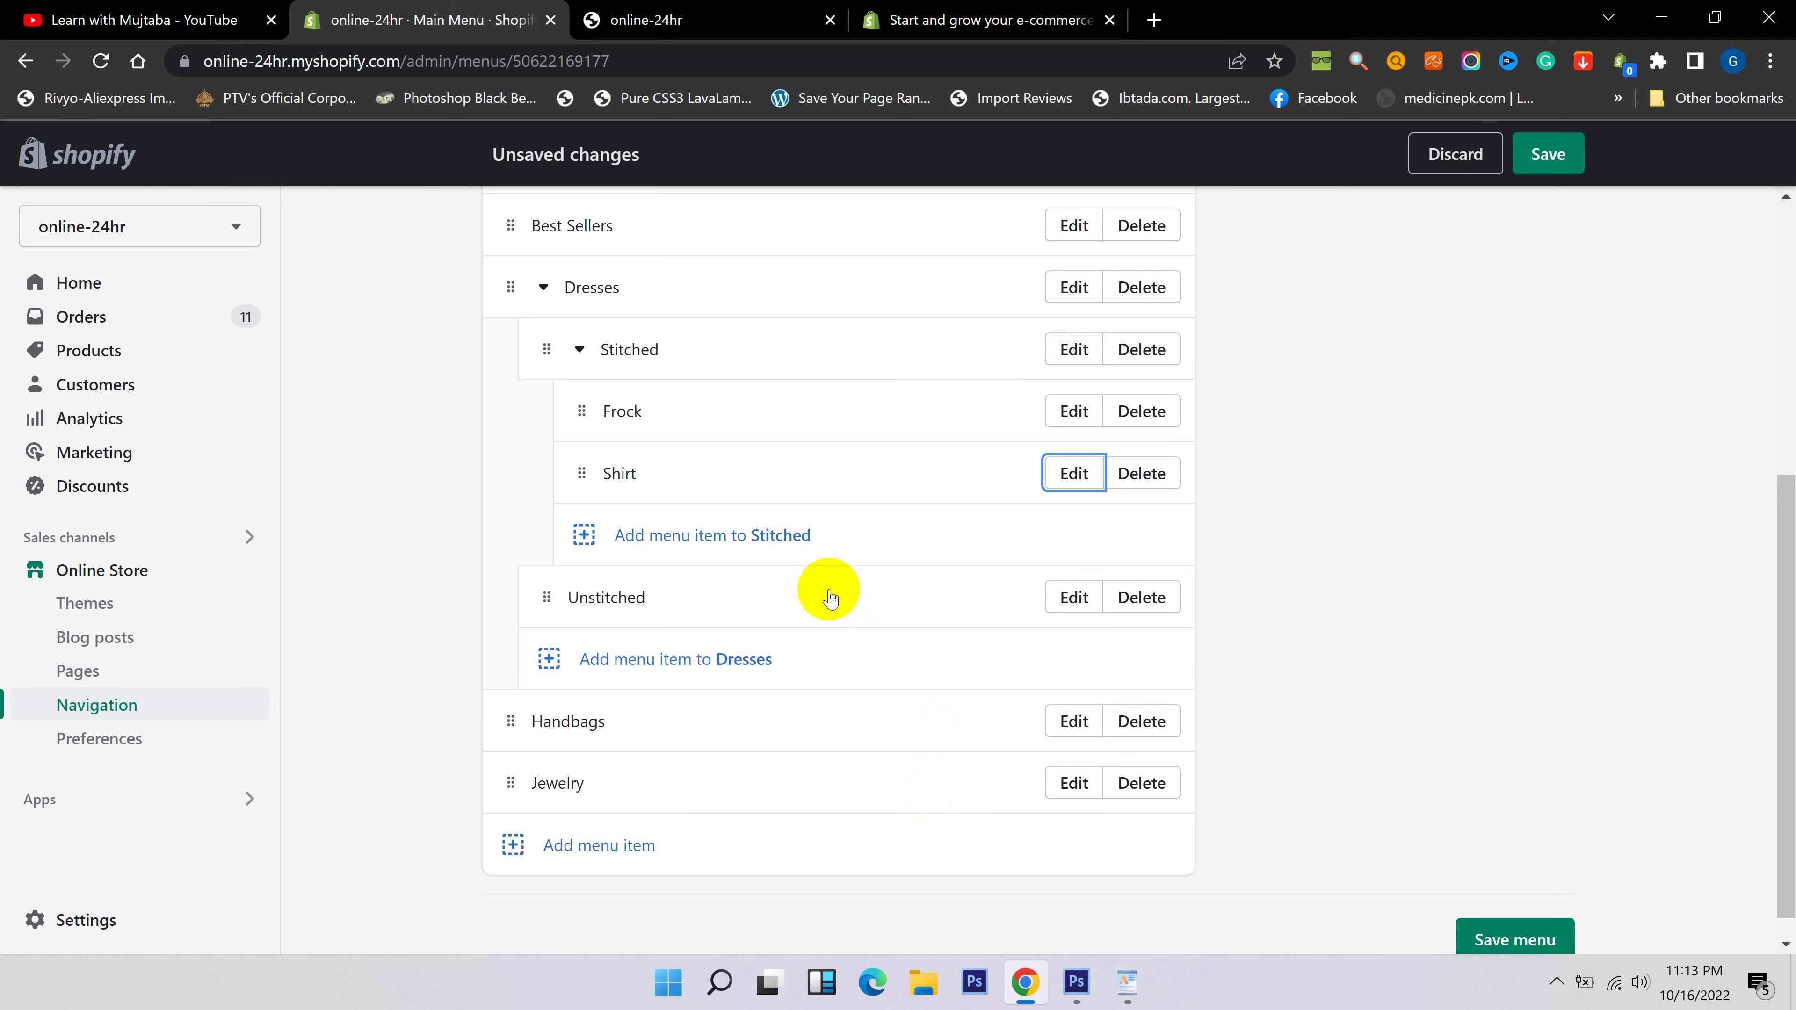
click(872, 513)
click(1518, 412)
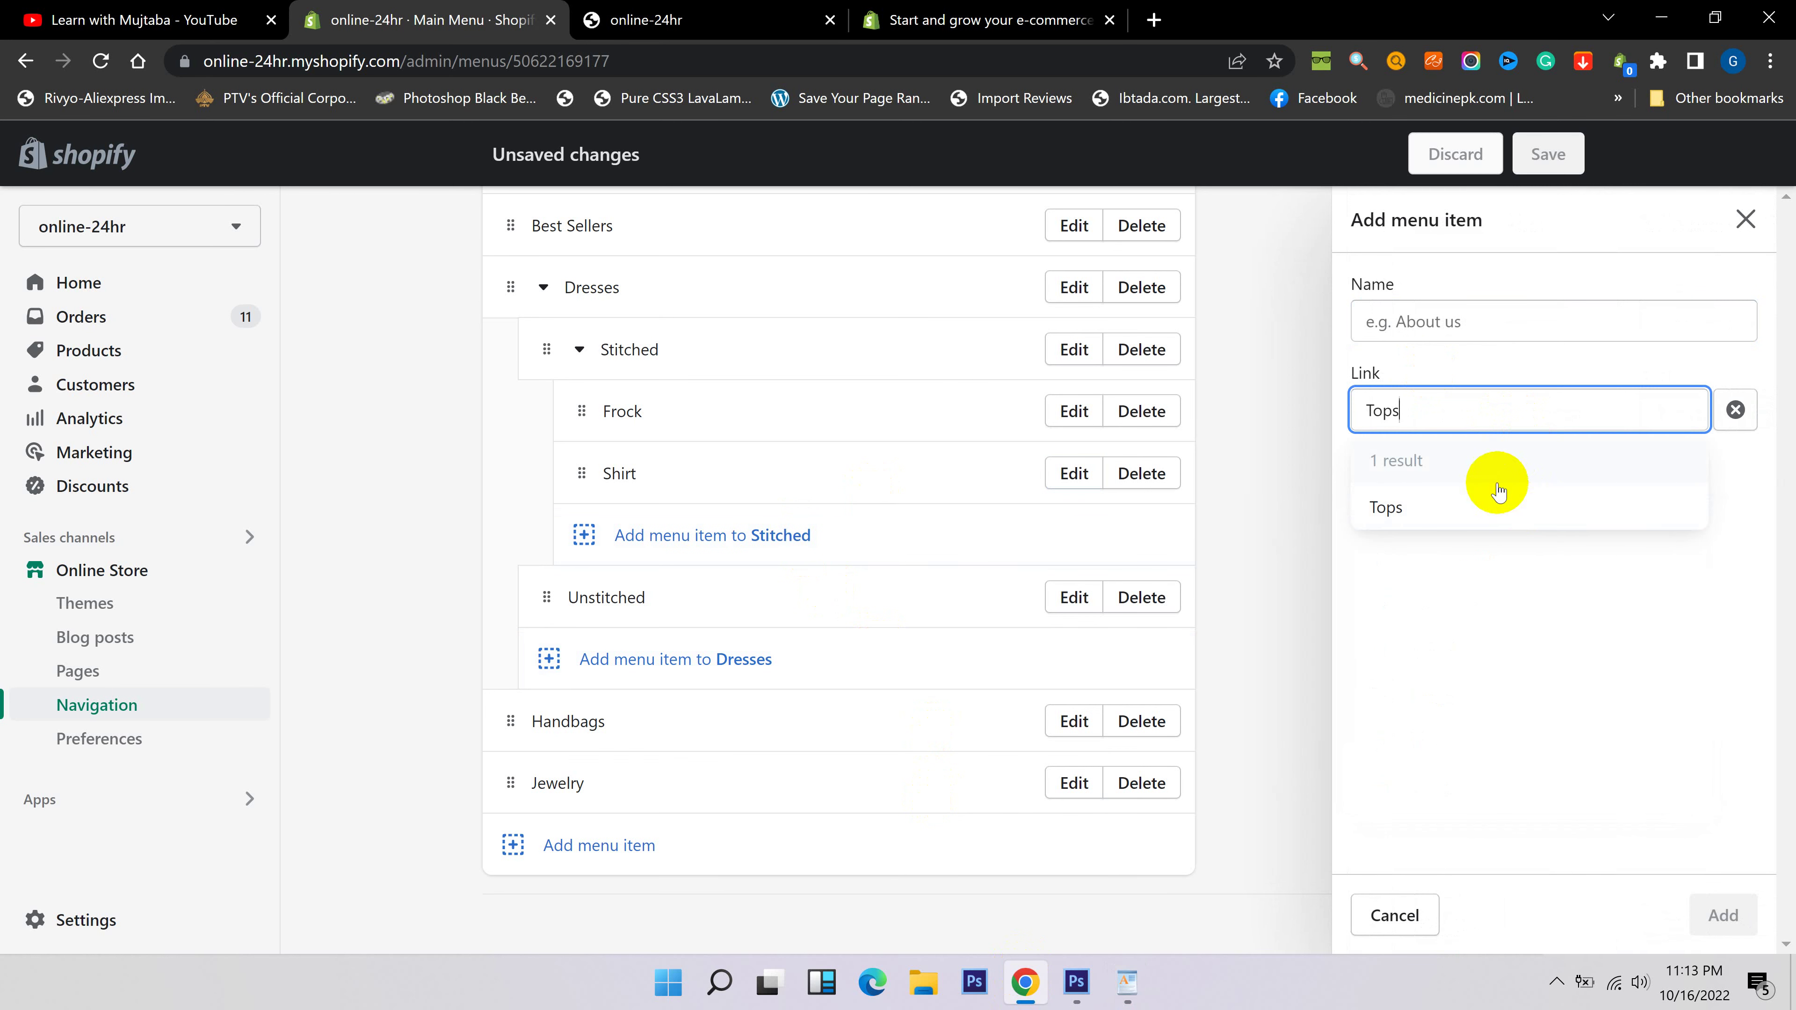
click(1488, 505)
click(1719, 915)
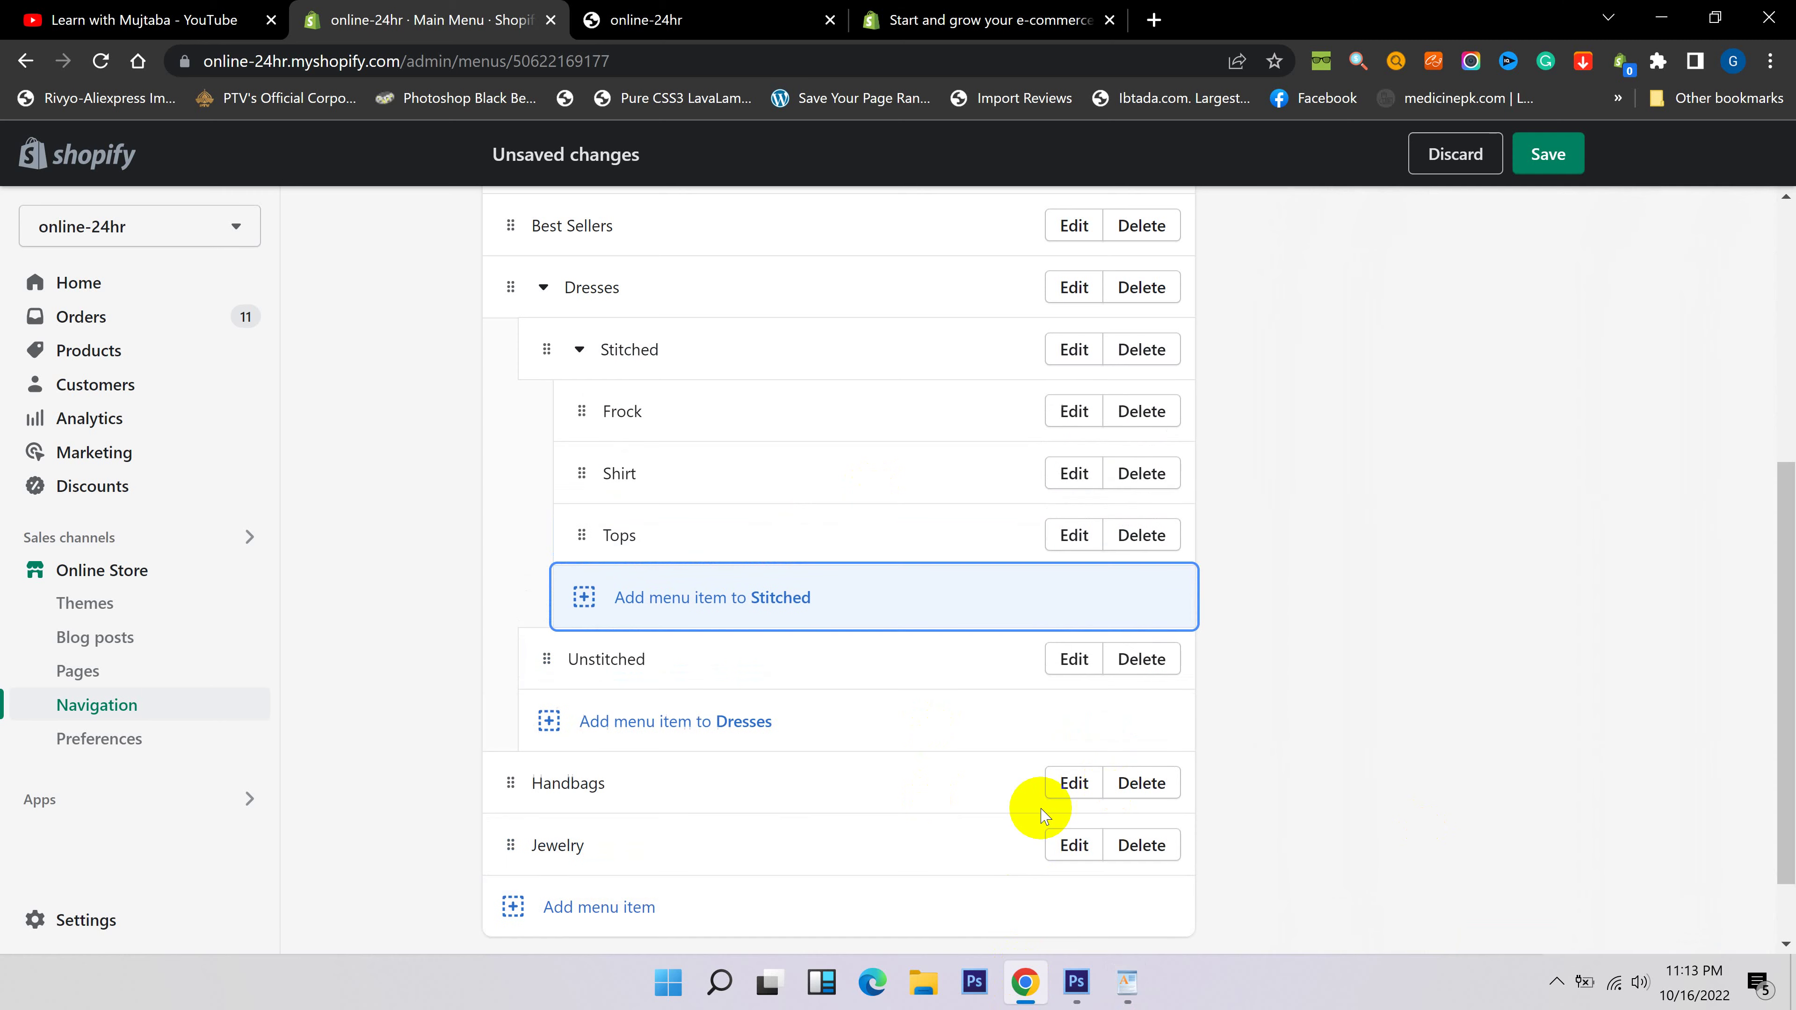
Copy Maxi from the WordPad categories document and add it under Stitched in the Shopify menu, linked to the Maxi collection.
click(1127, 982)
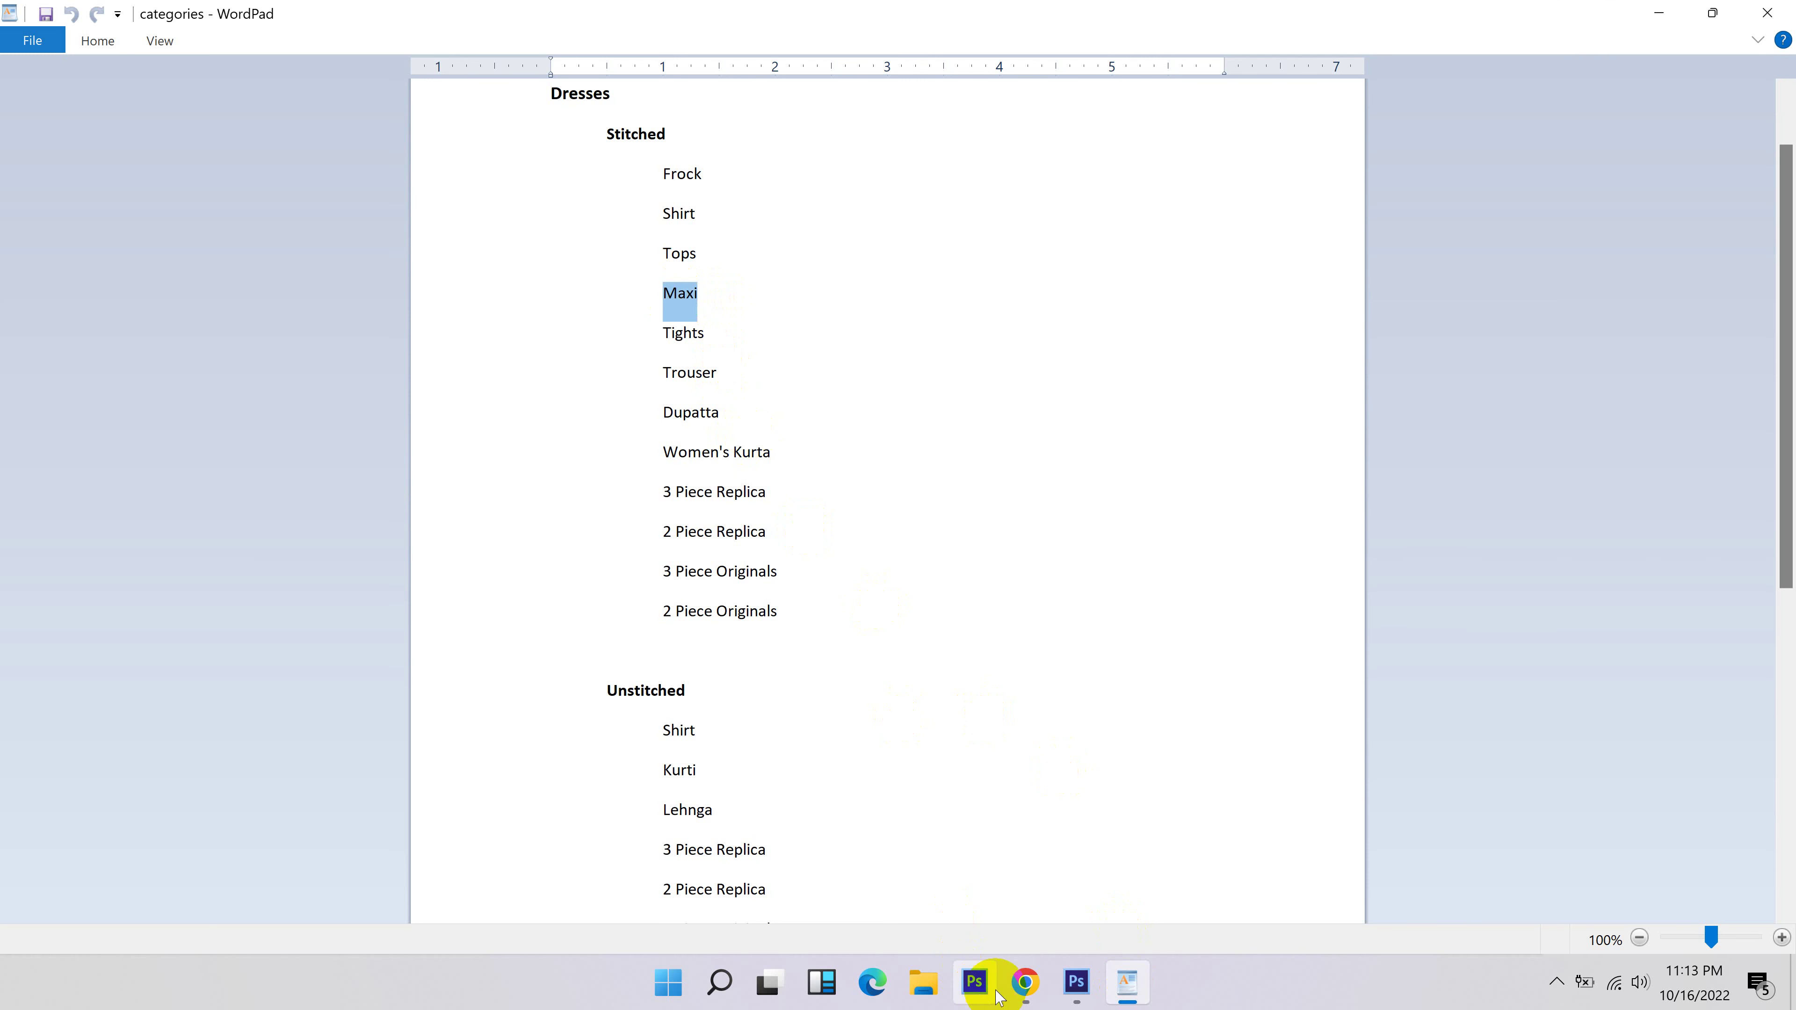
click(1022, 982)
click(721, 598)
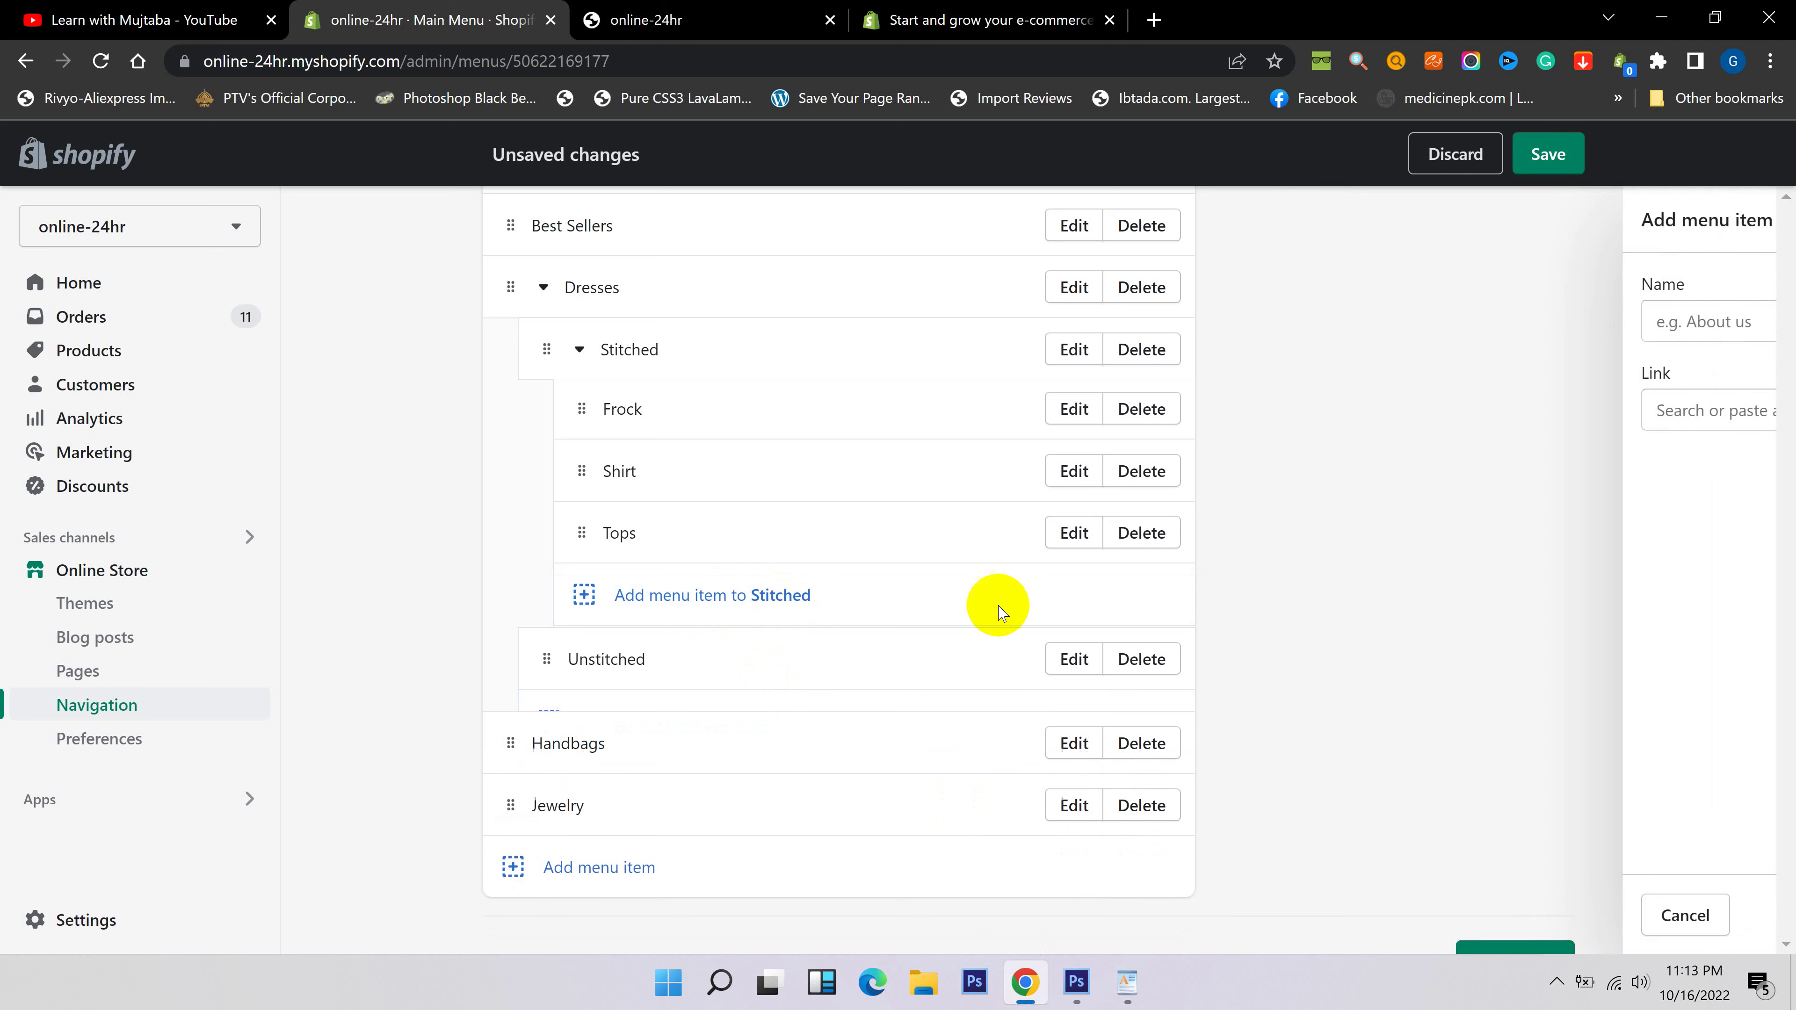
click(1414, 412)
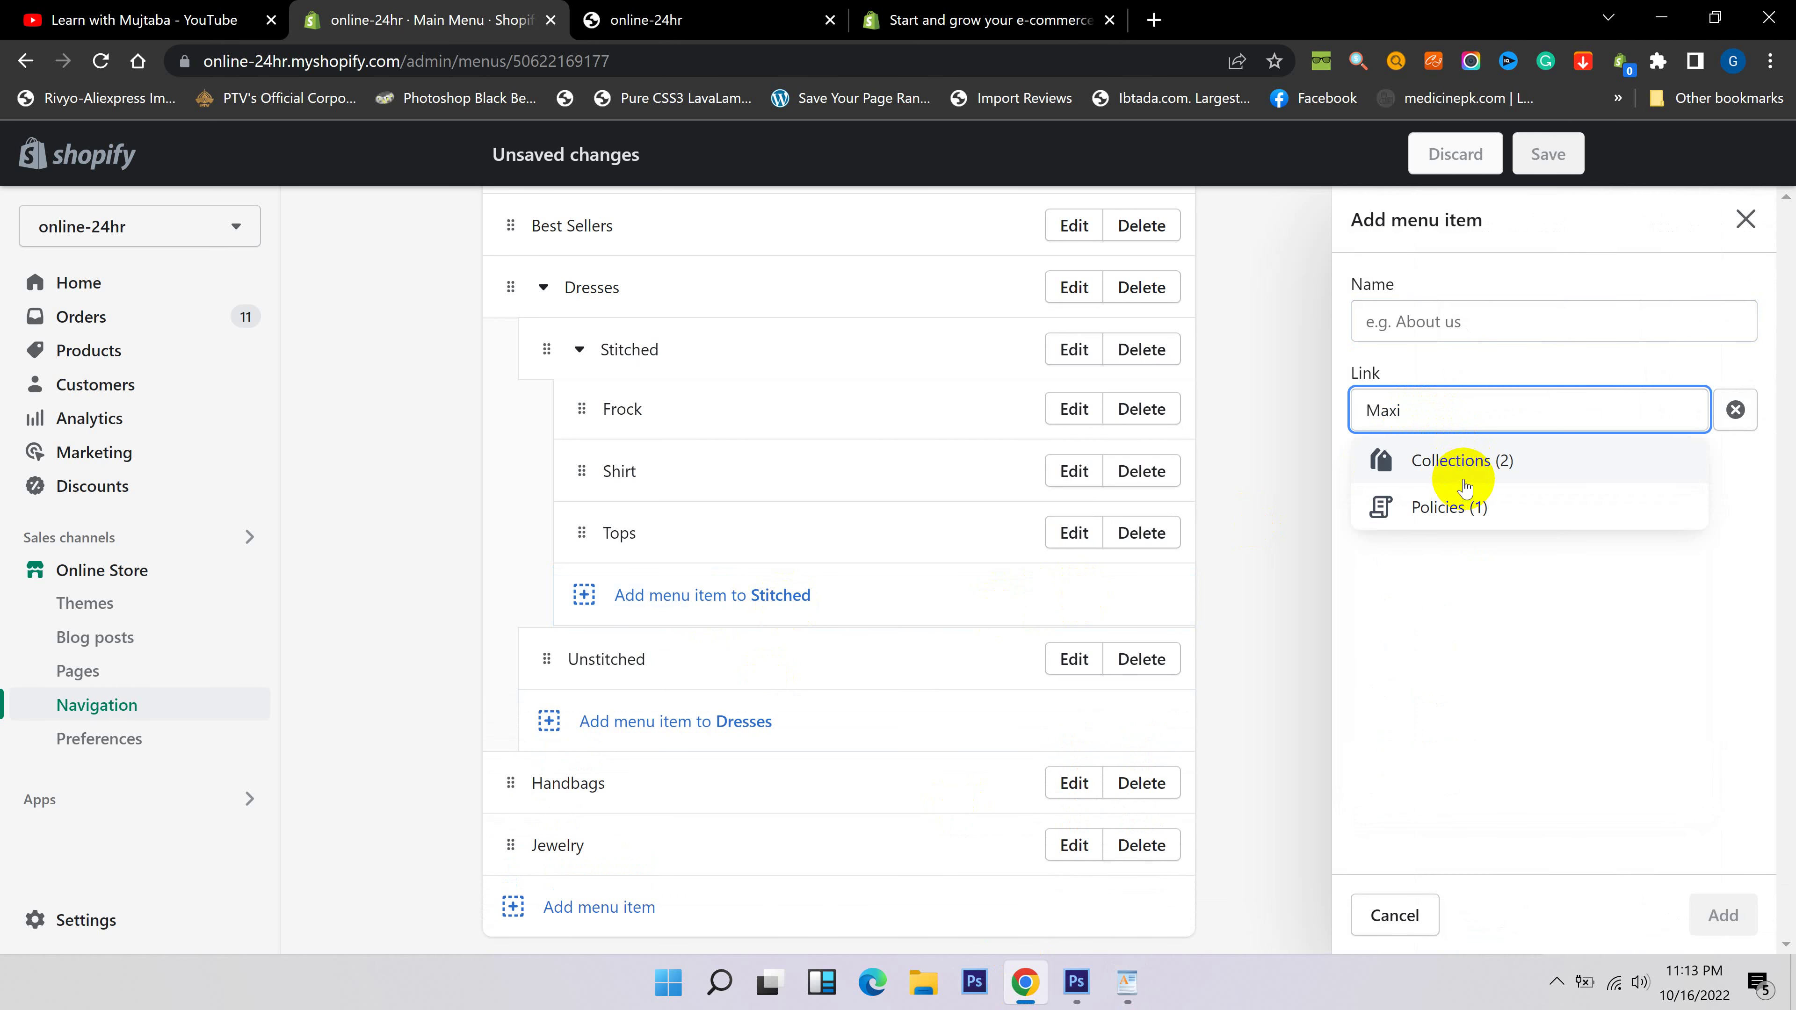
click(1492, 468)
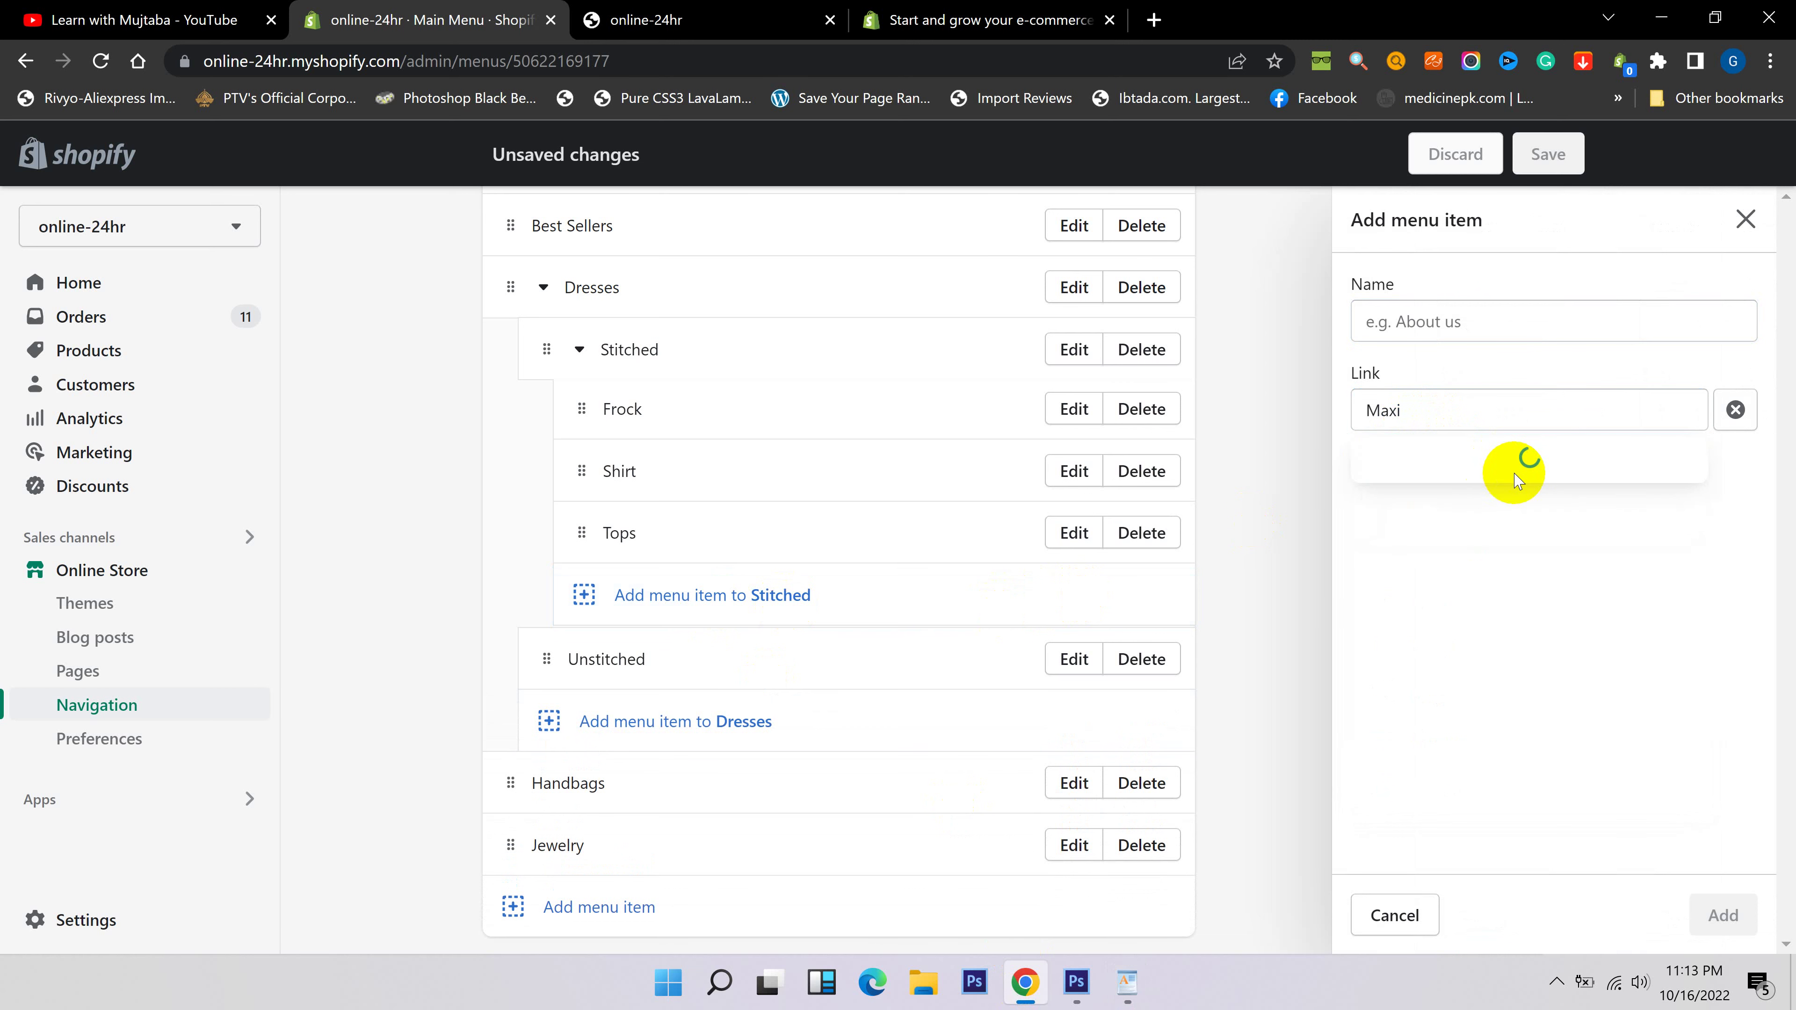
click(1483, 550)
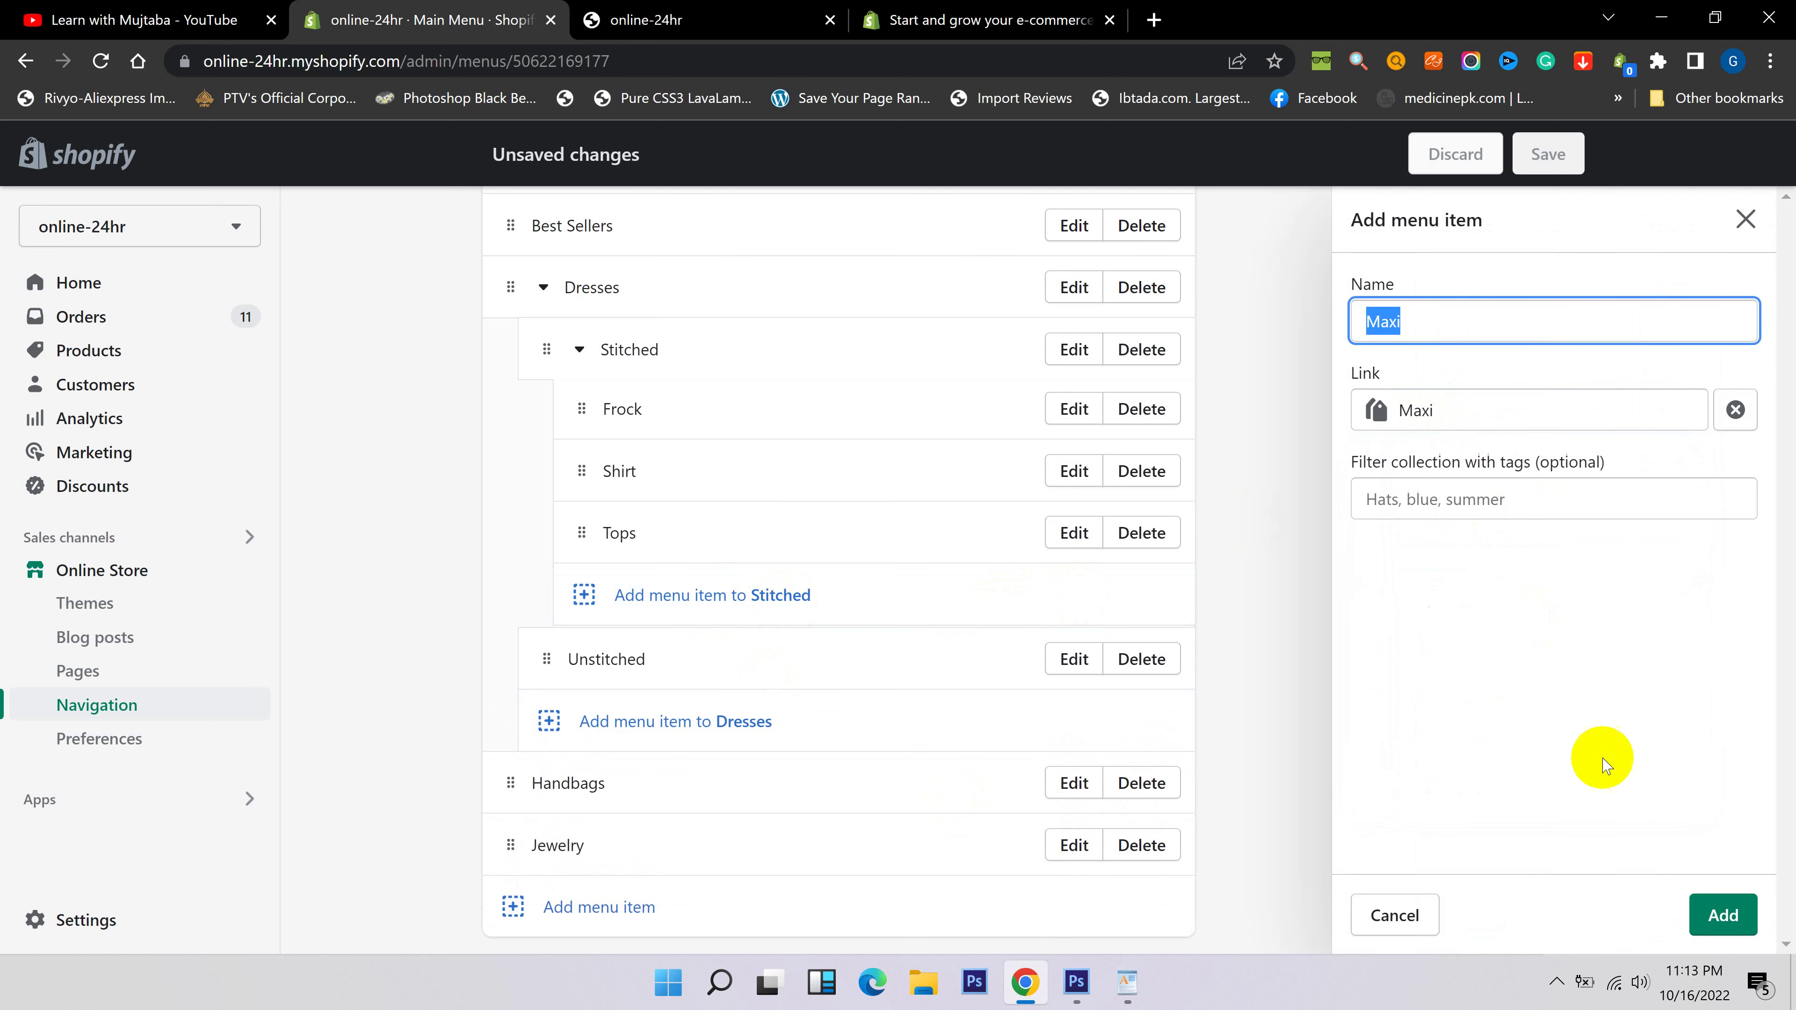
click(1720, 913)
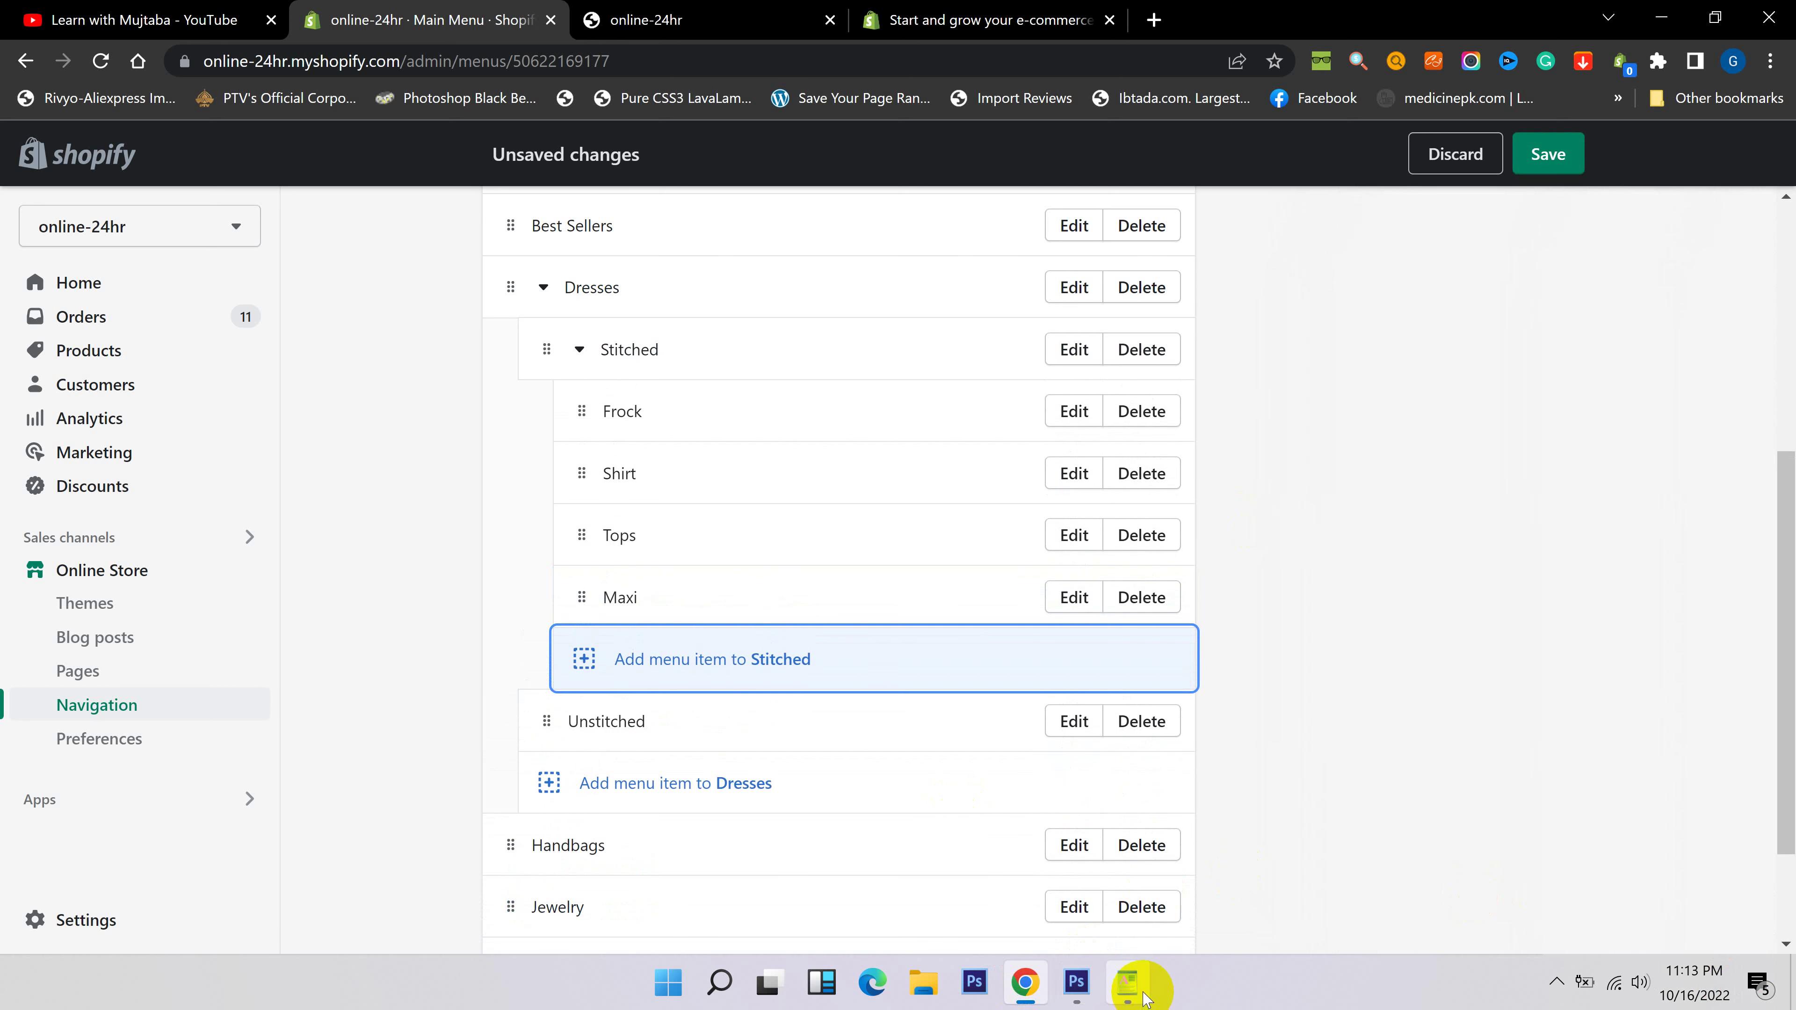
Copy Tights from the WordPad categories document and add it under Stitched in the Shopify menu, linked to the Tights collection.
click(1143, 997)
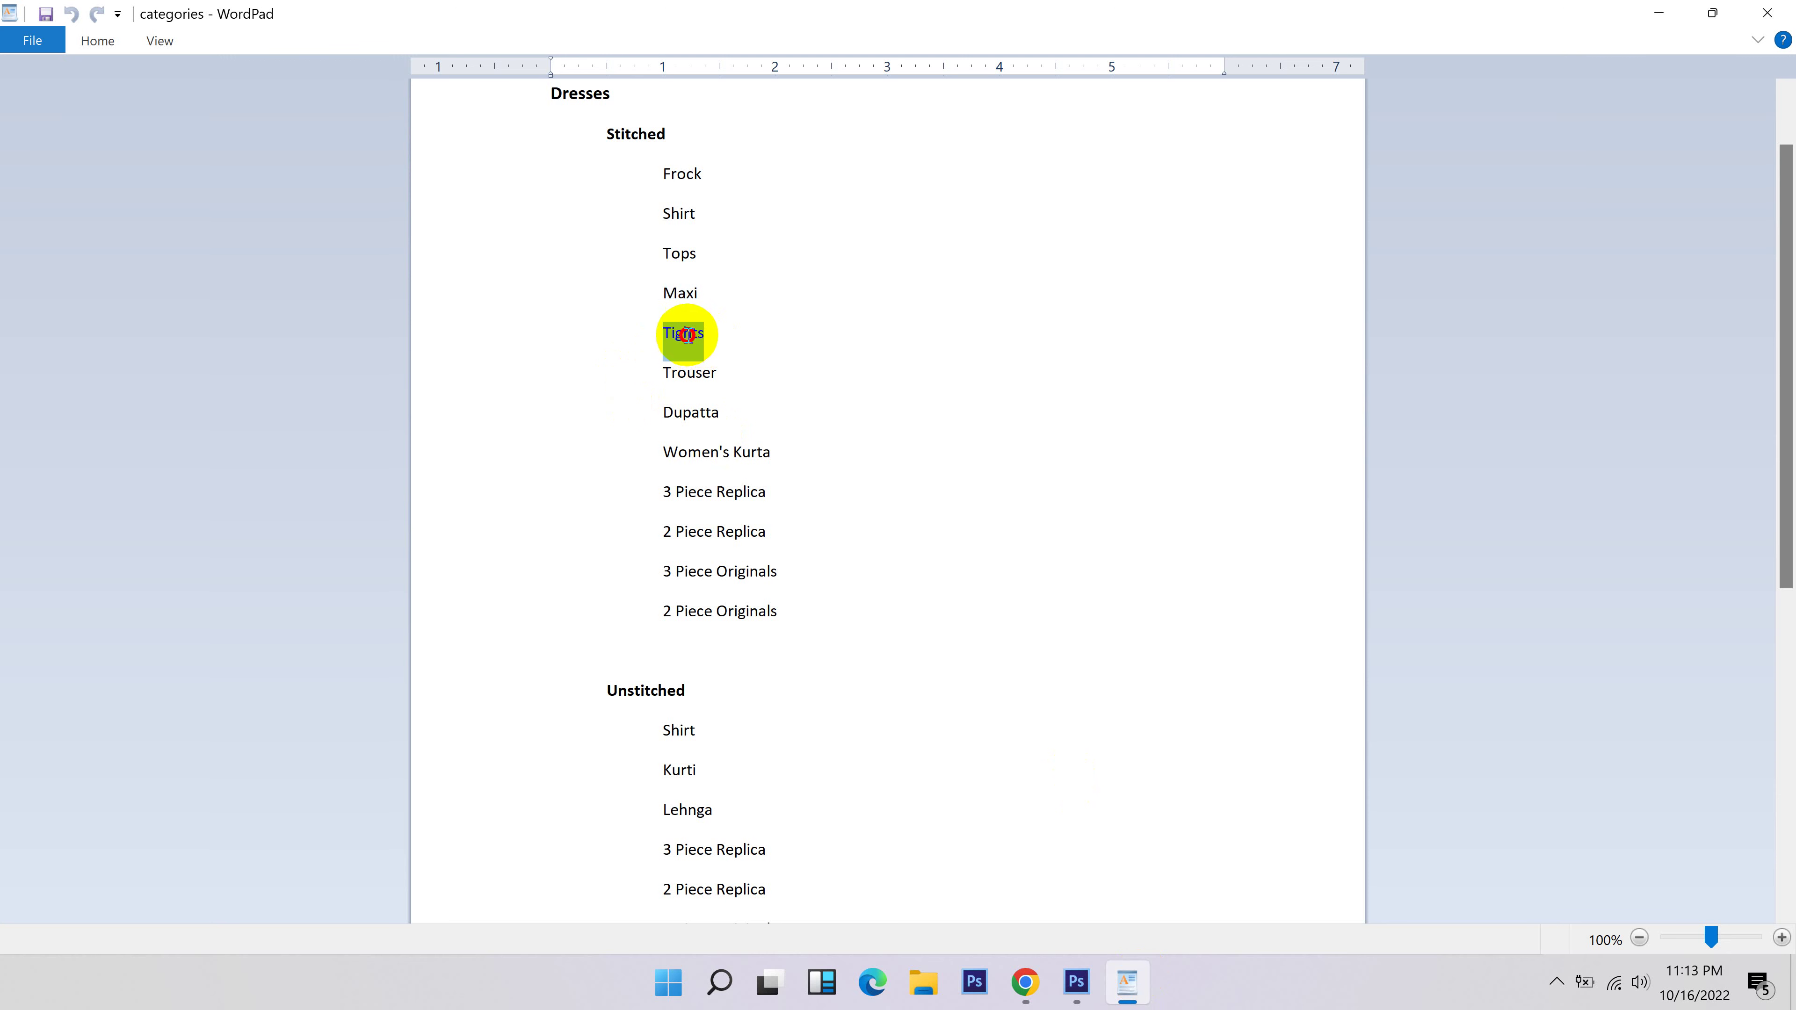
click(1023, 982)
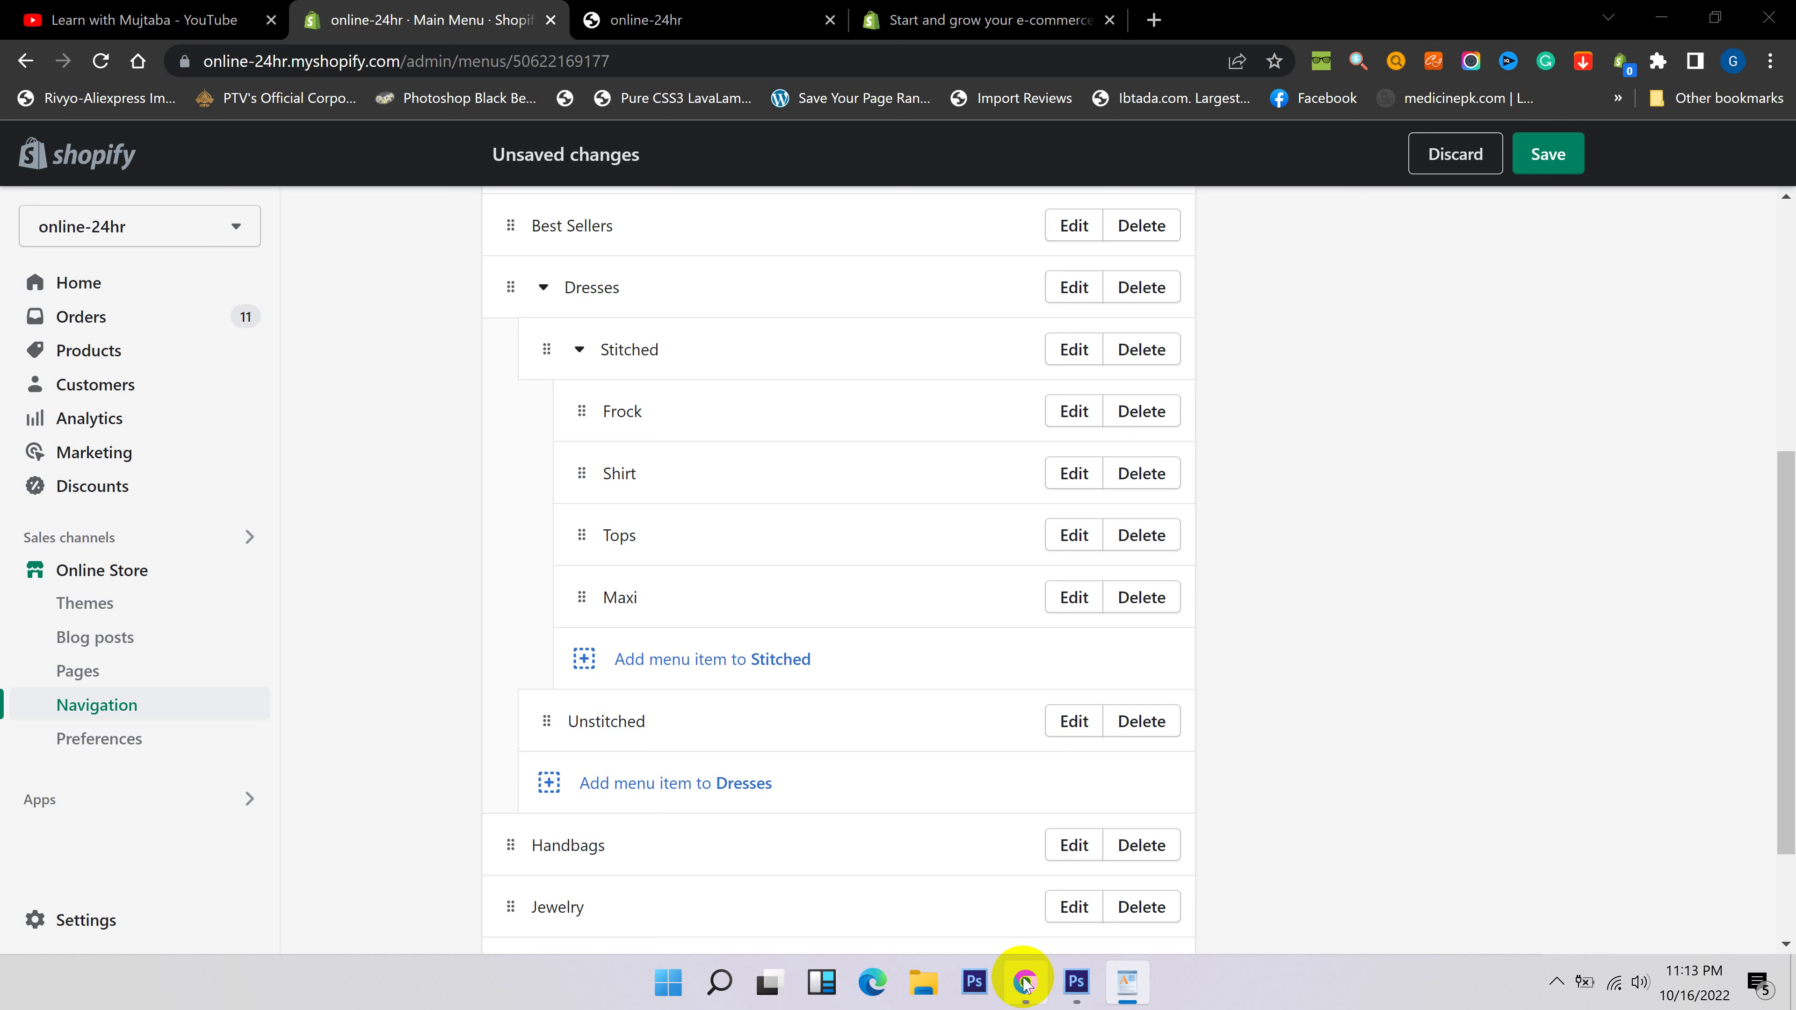
click(760, 668)
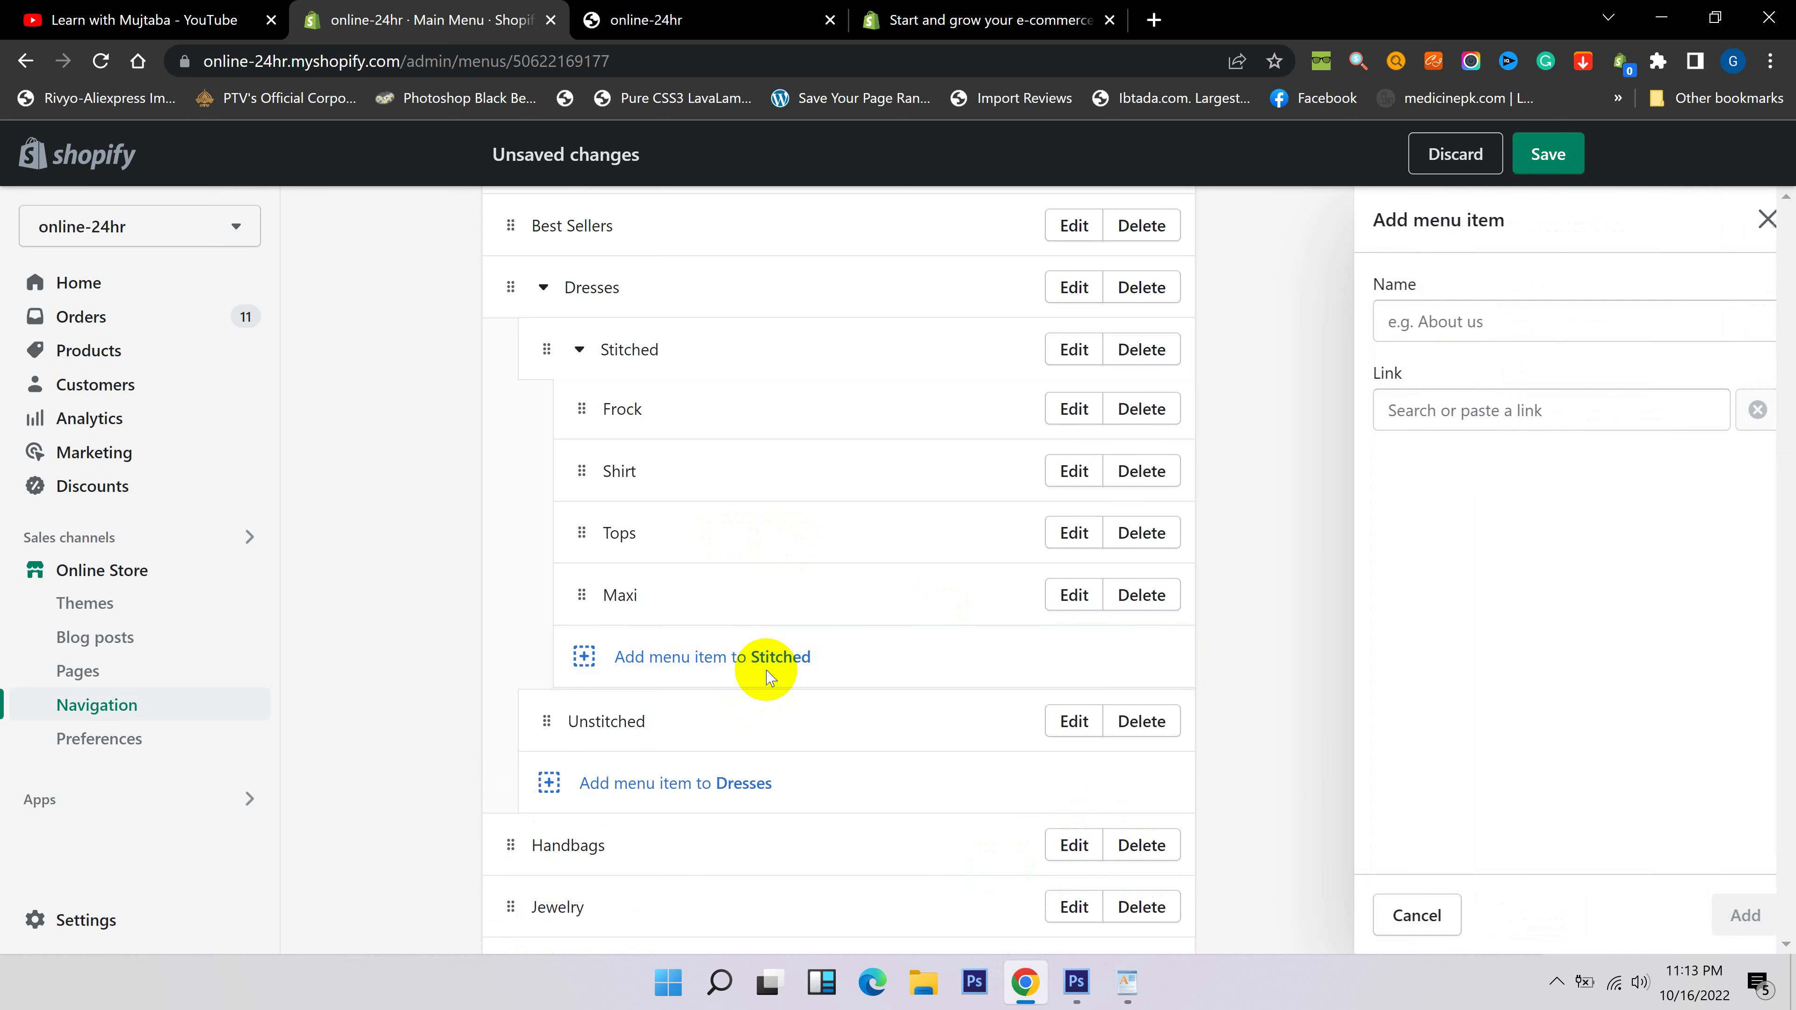
click(1463, 409)
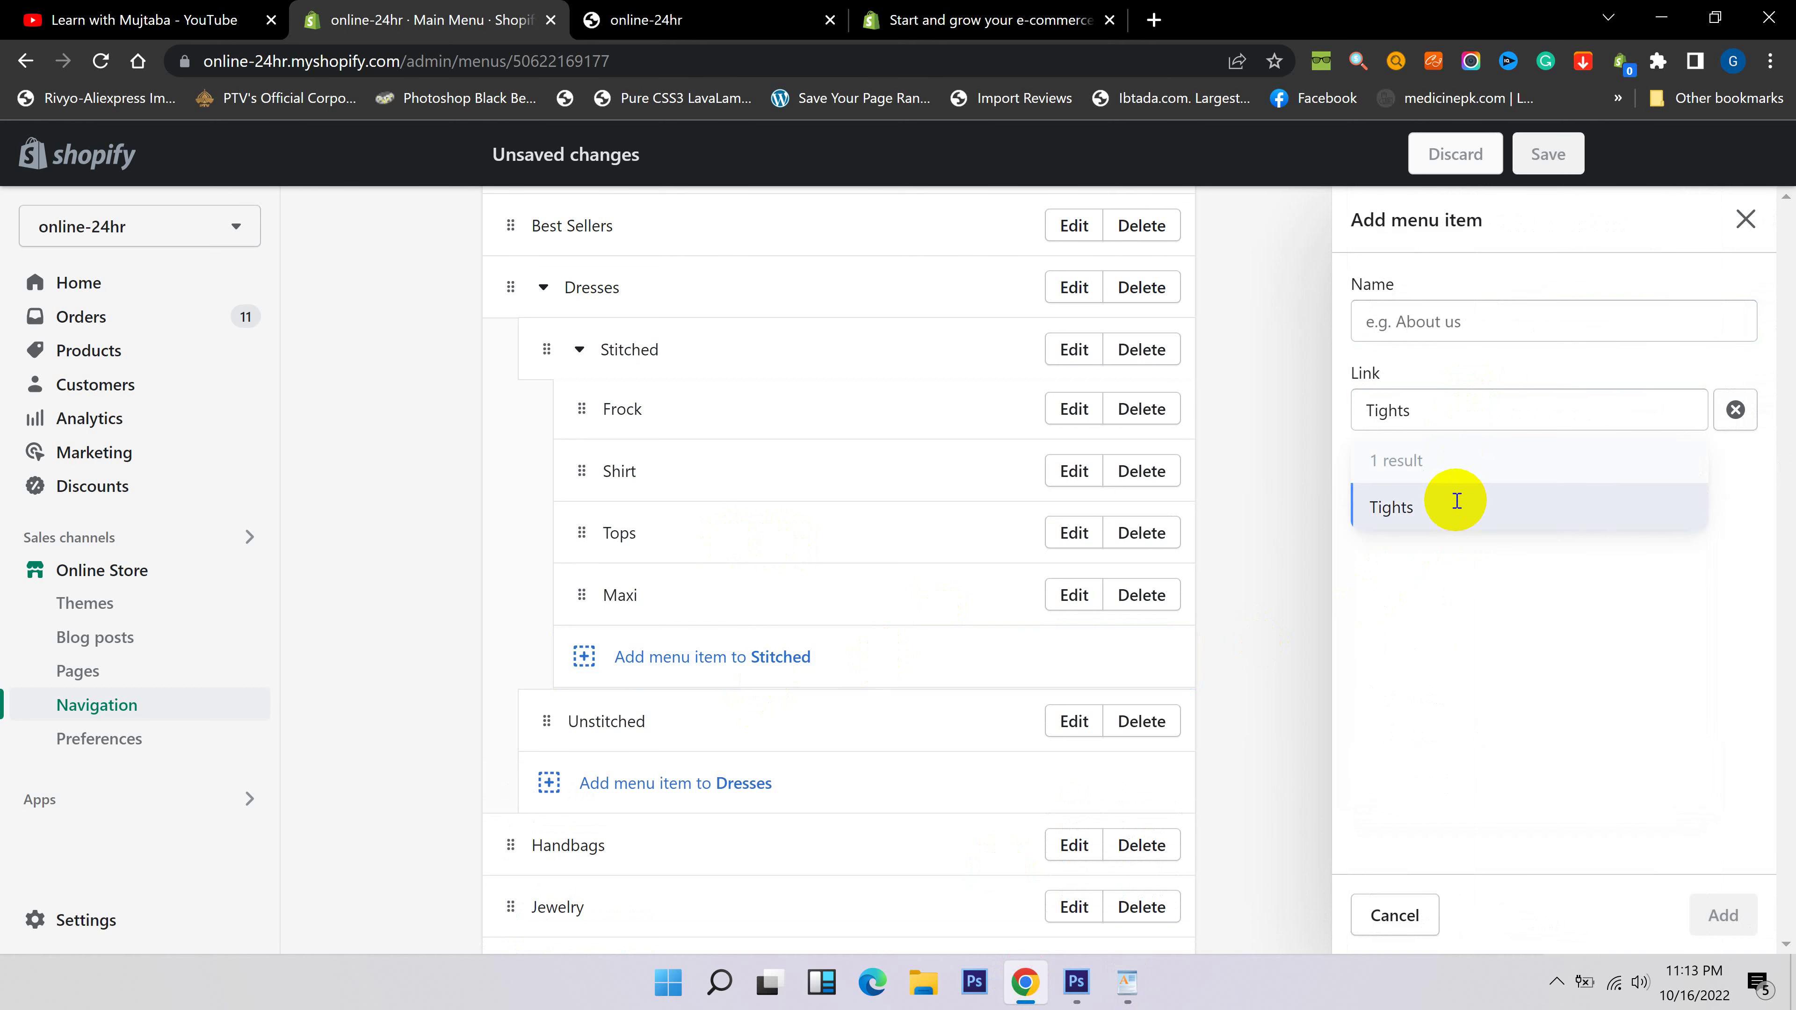
click(1454, 498)
click(1725, 916)
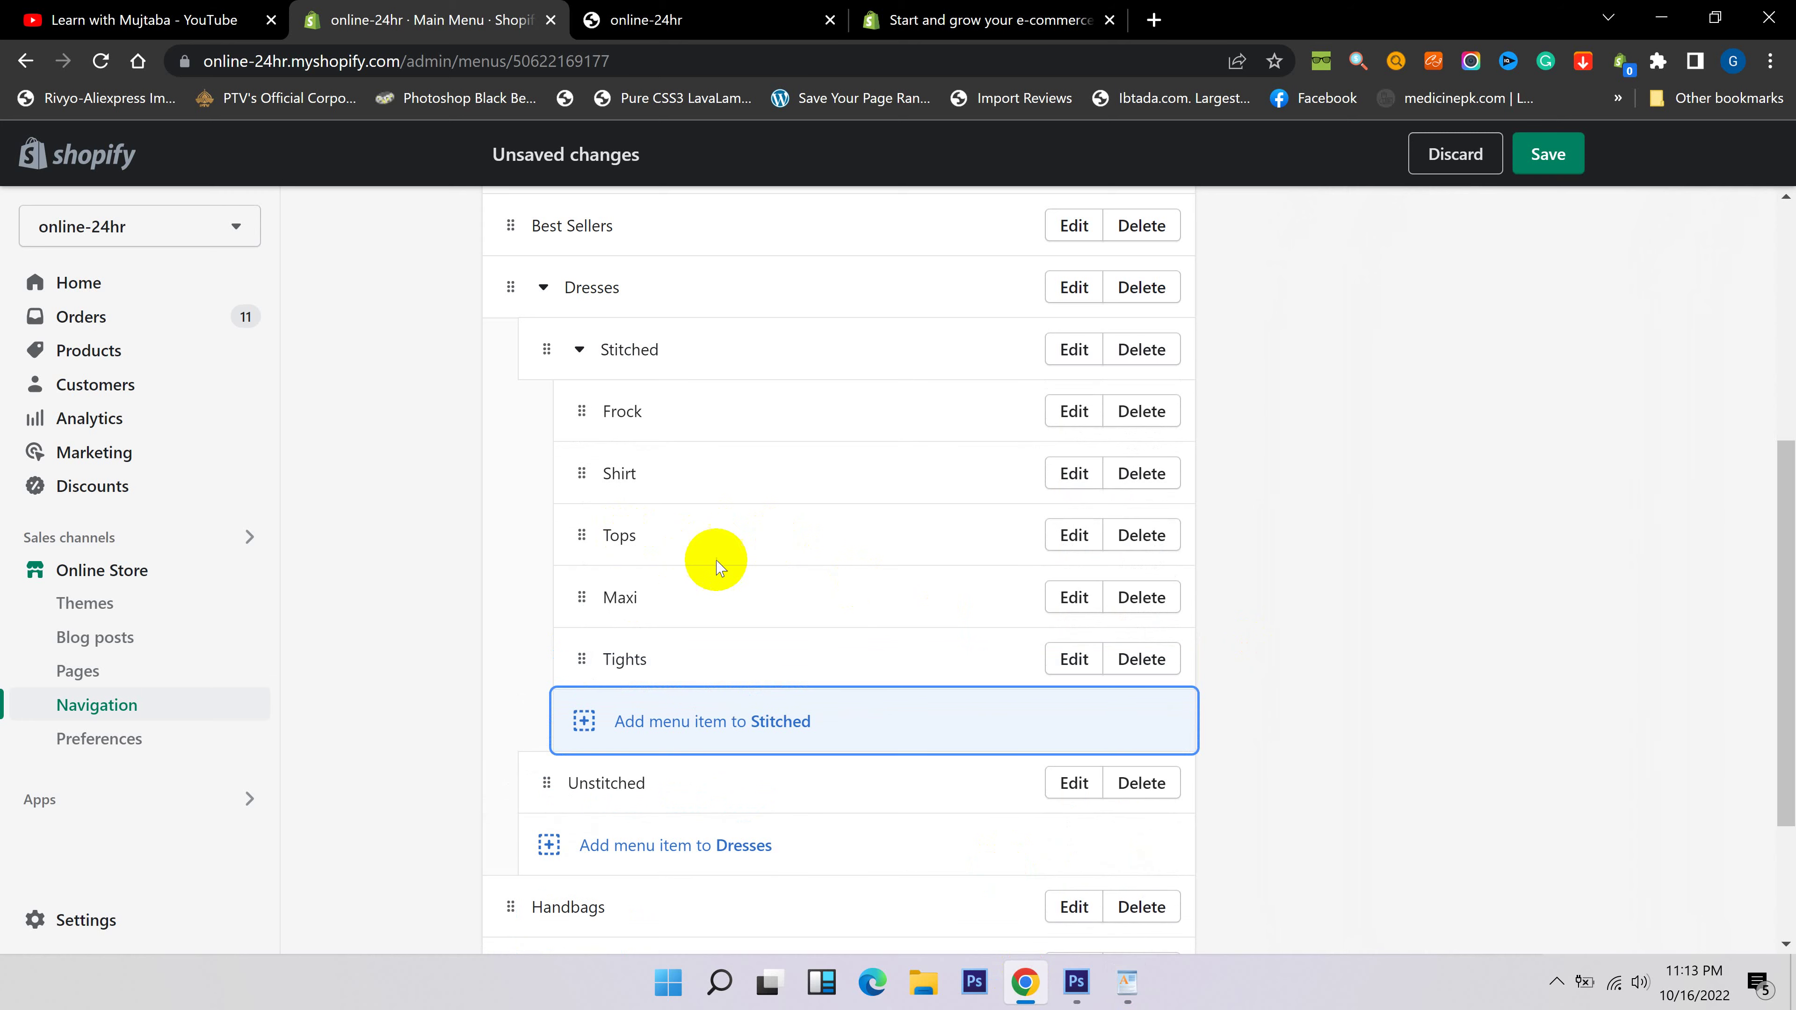
Copy Trouser from the WordPad categories document and add it under Stitched in the Shopify menu, linked to the Trouser collection.
click(1125, 981)
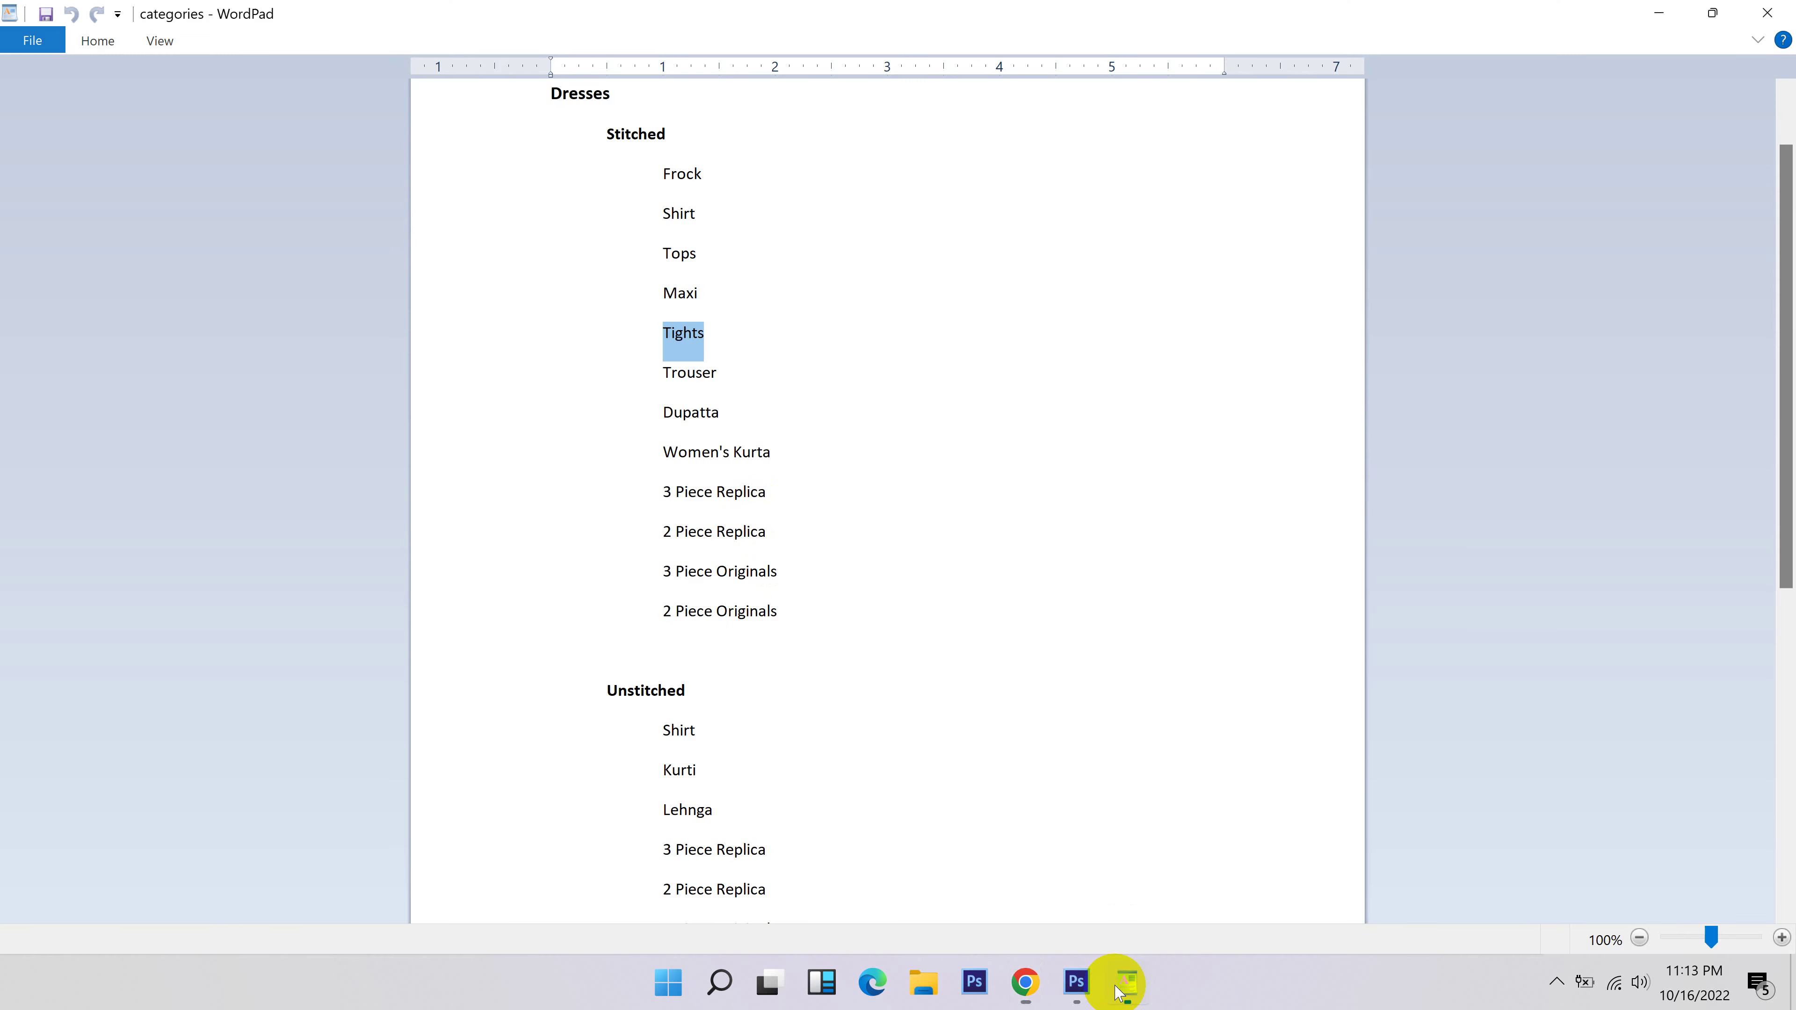
double_click(684, 377)
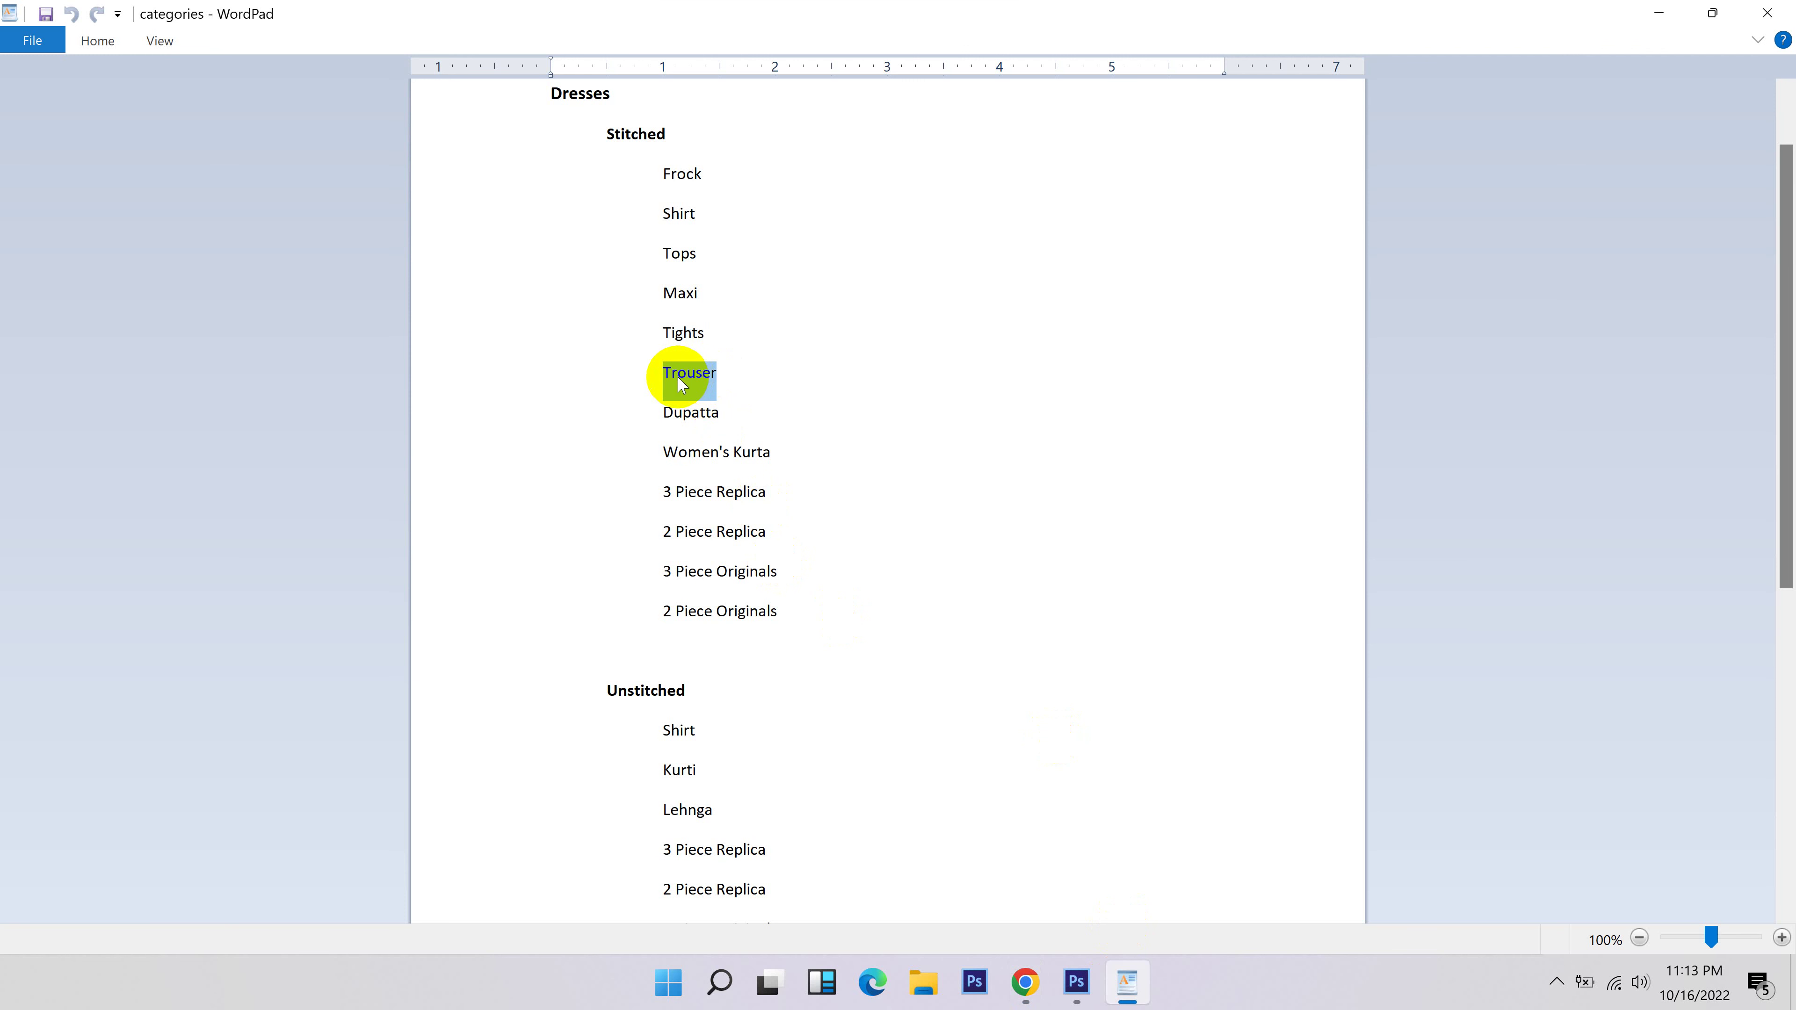
click(1025, 981)
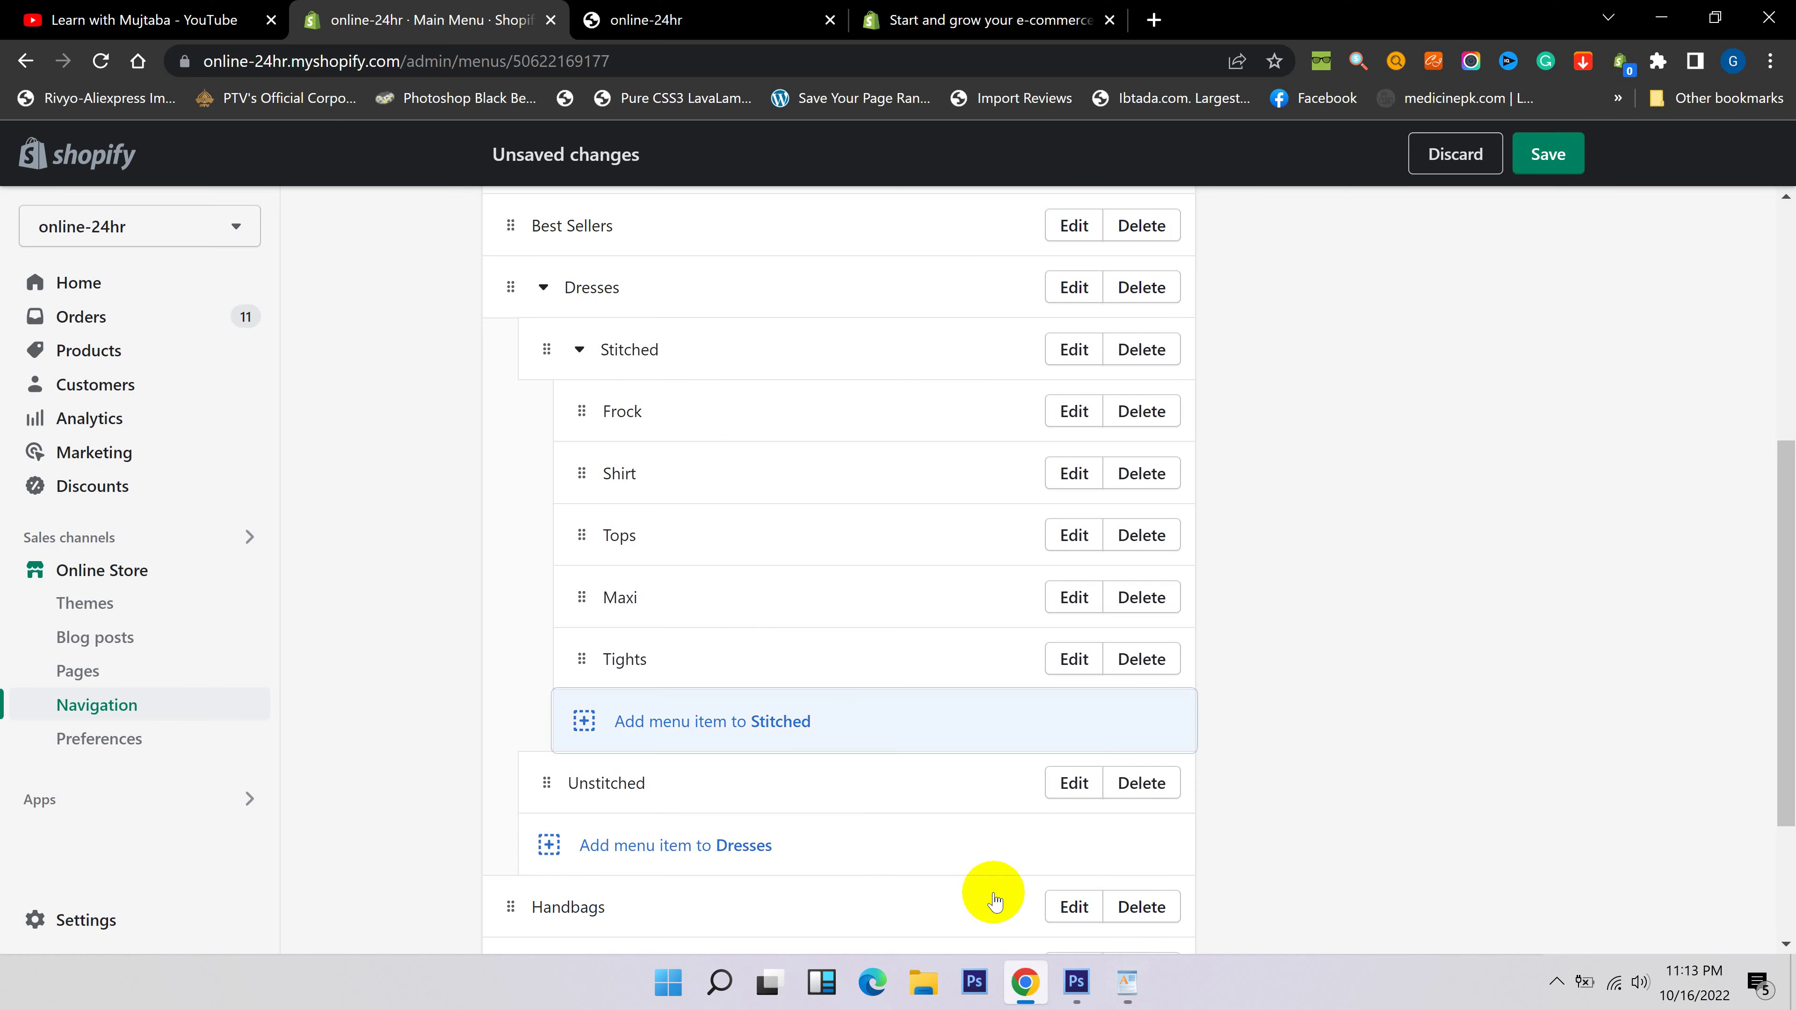
click(793, 743)
click(1441, 410)
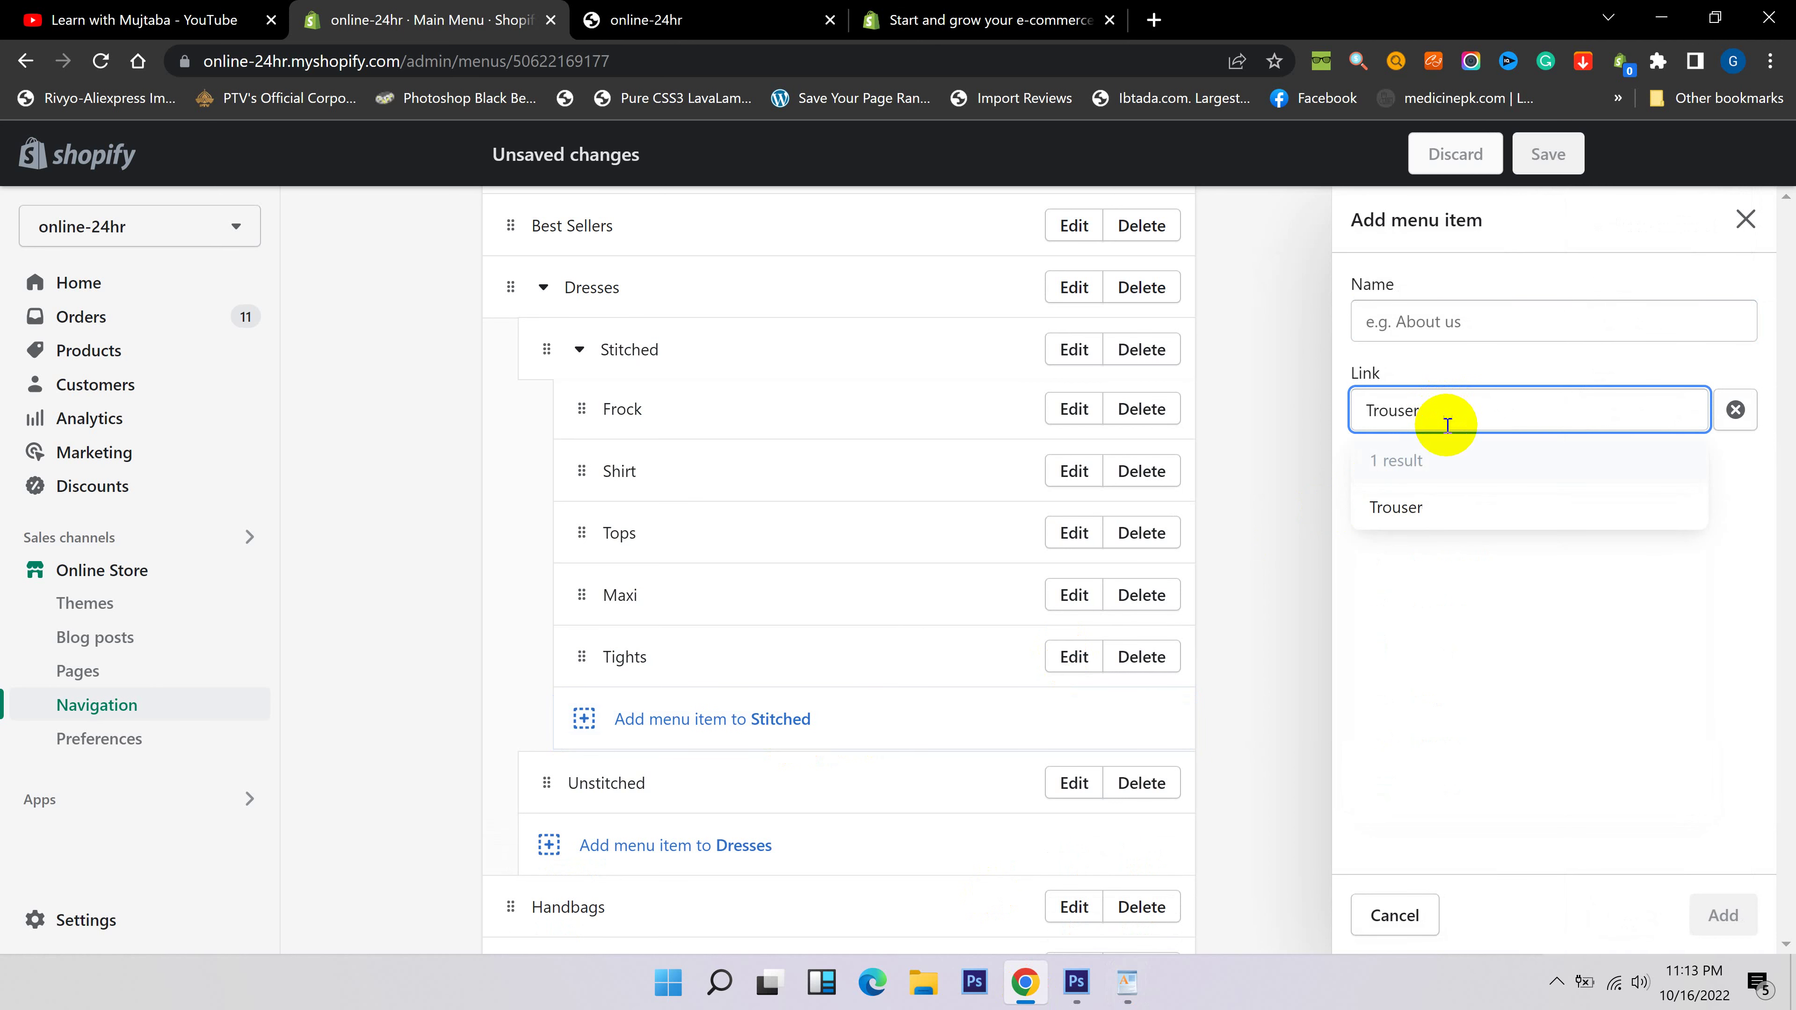
click(1435, 506)
click(1702, 916)
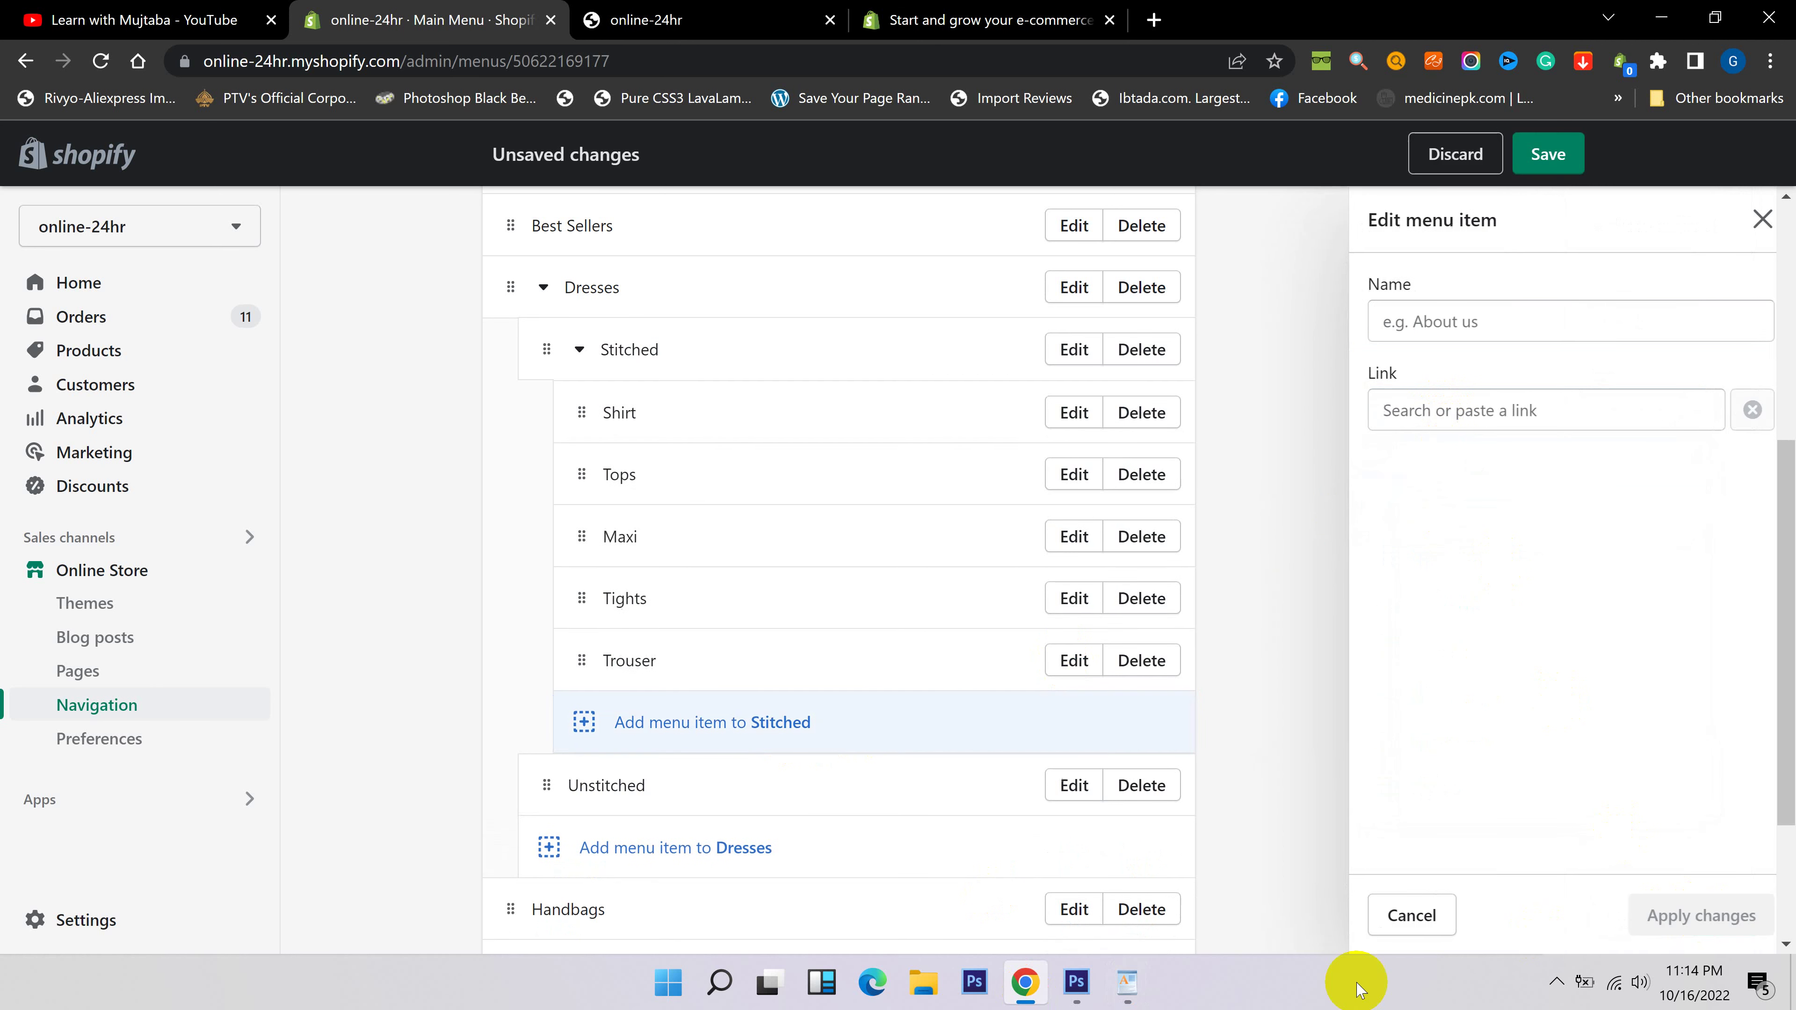
Copy Dupatta from the WordPad categories document and add it under Stitched in the Shopify menu, linked to the Dupatta collection.
click(1130, 983)
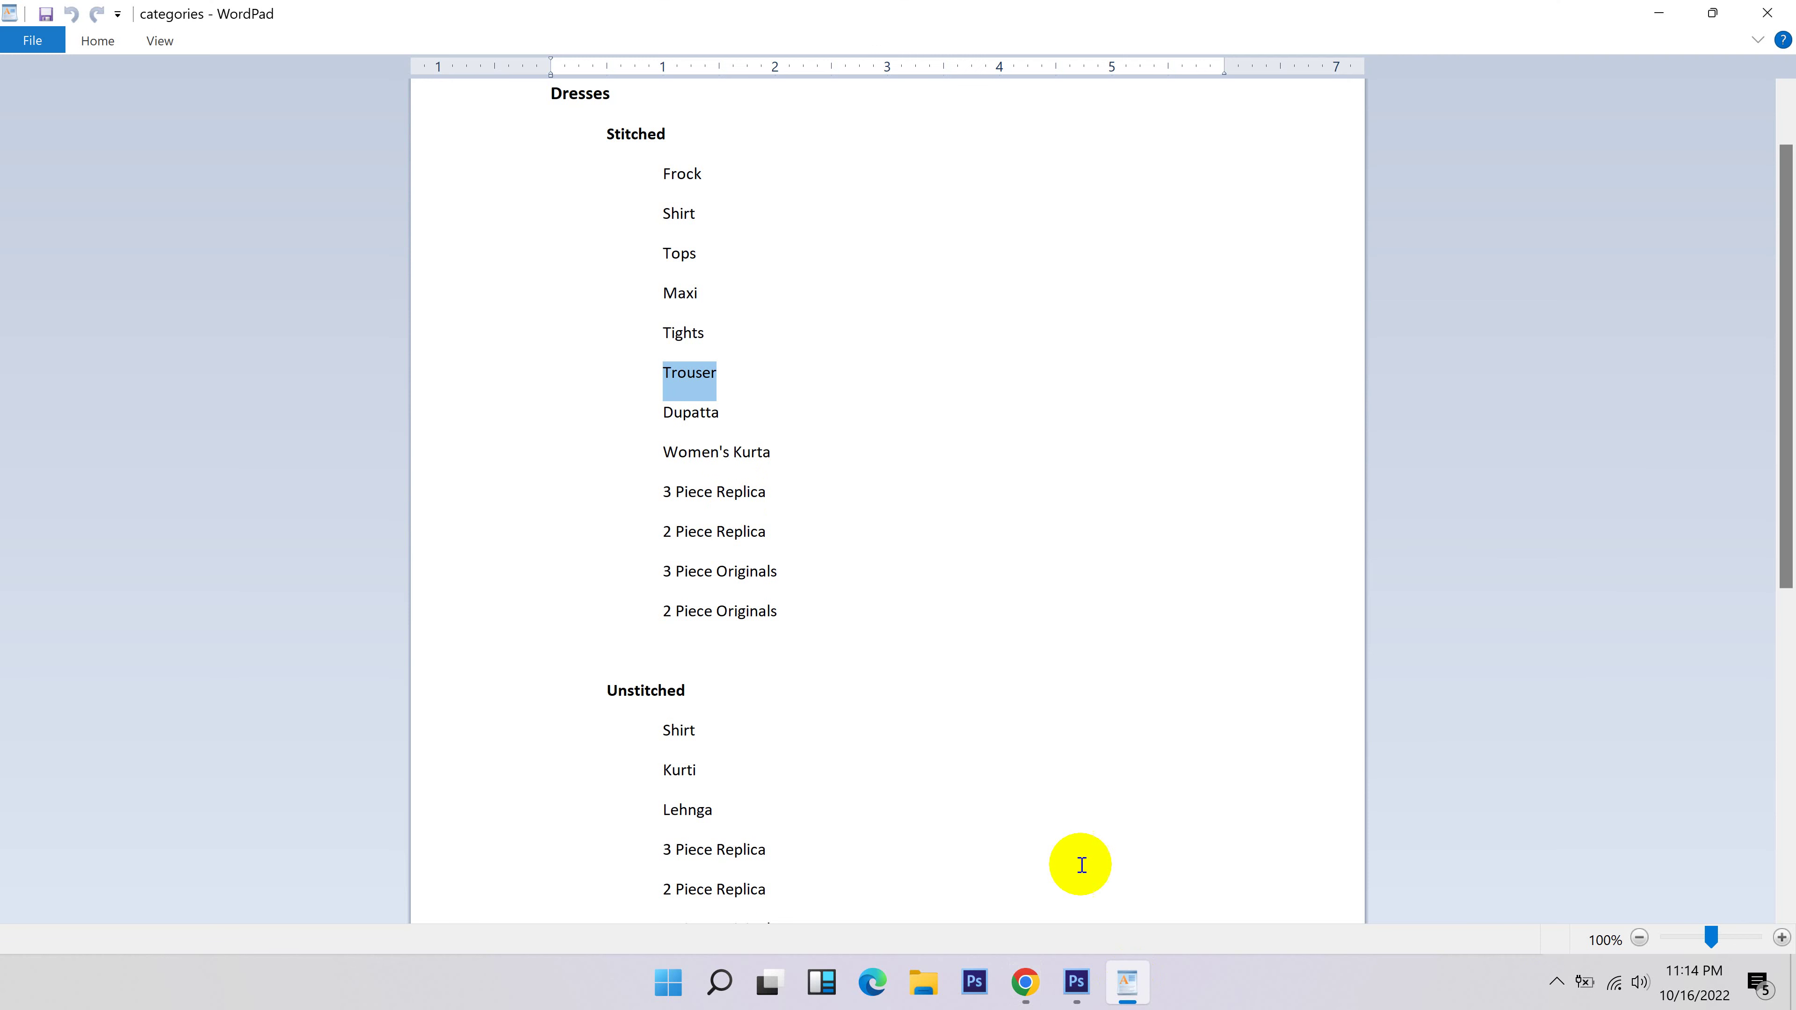
double_click(703, 412)
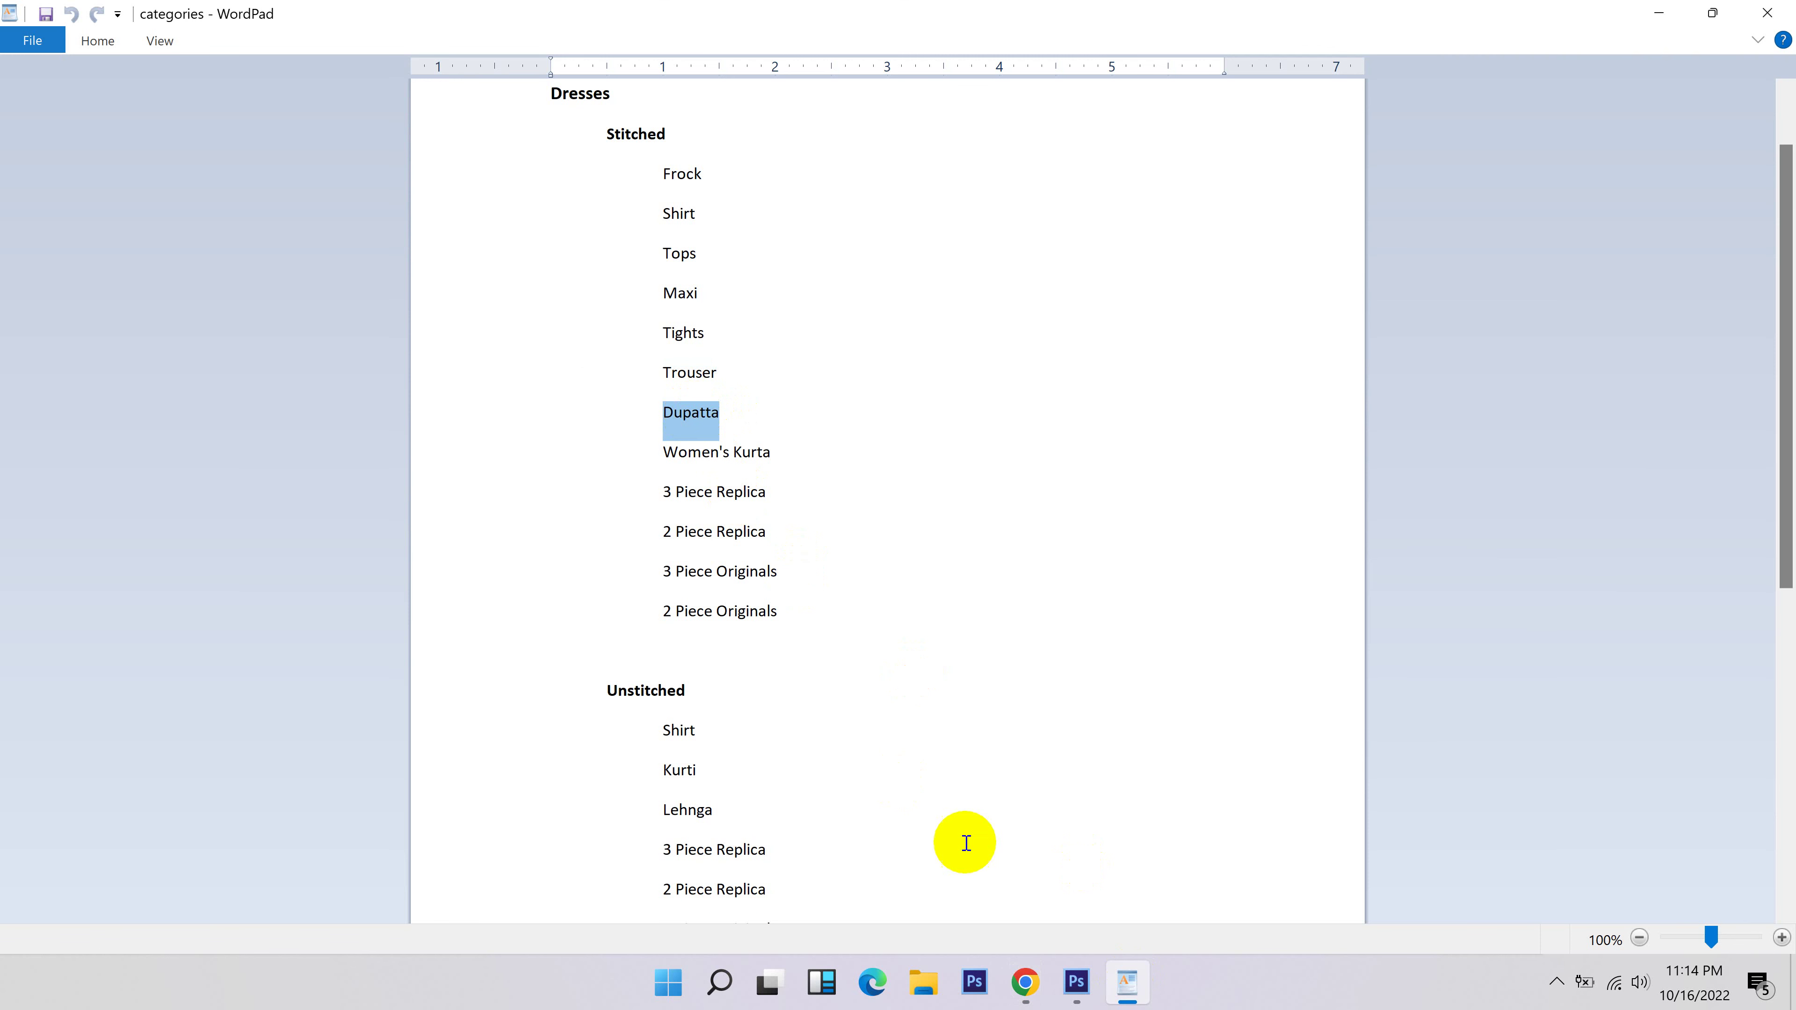
click(1025, 981)
click(785, 806)
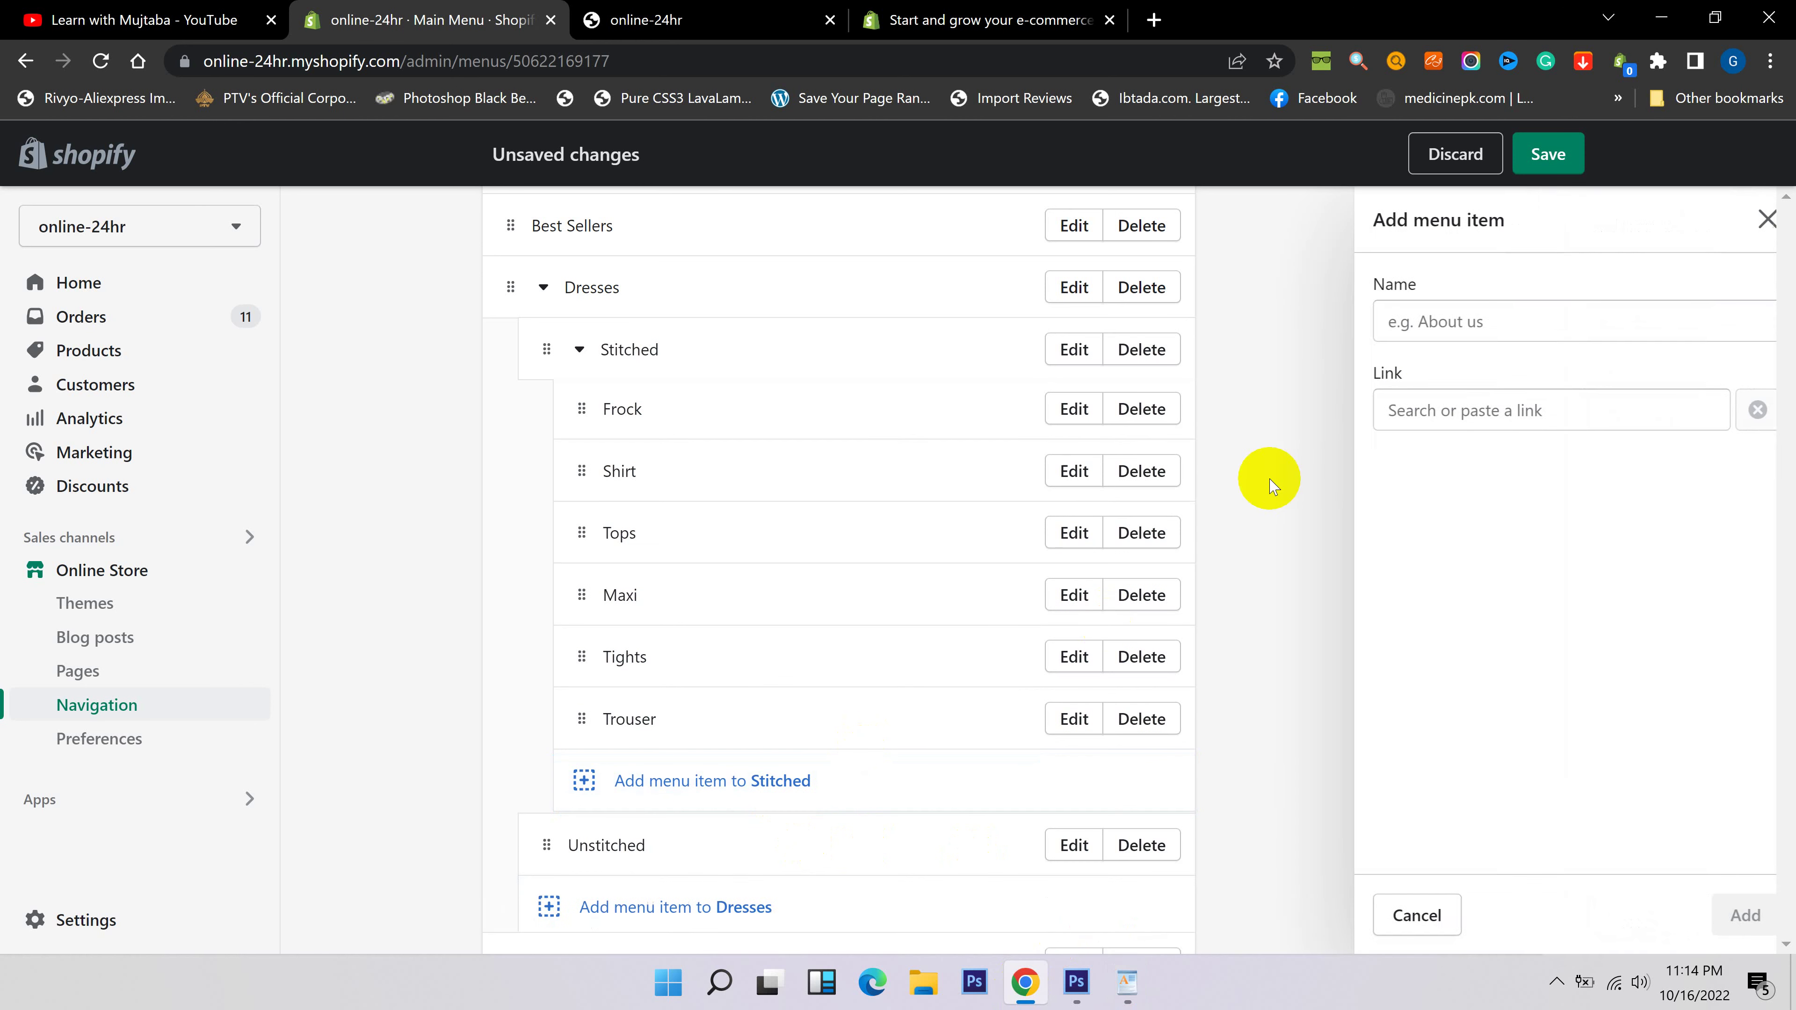
click(1392, 410)
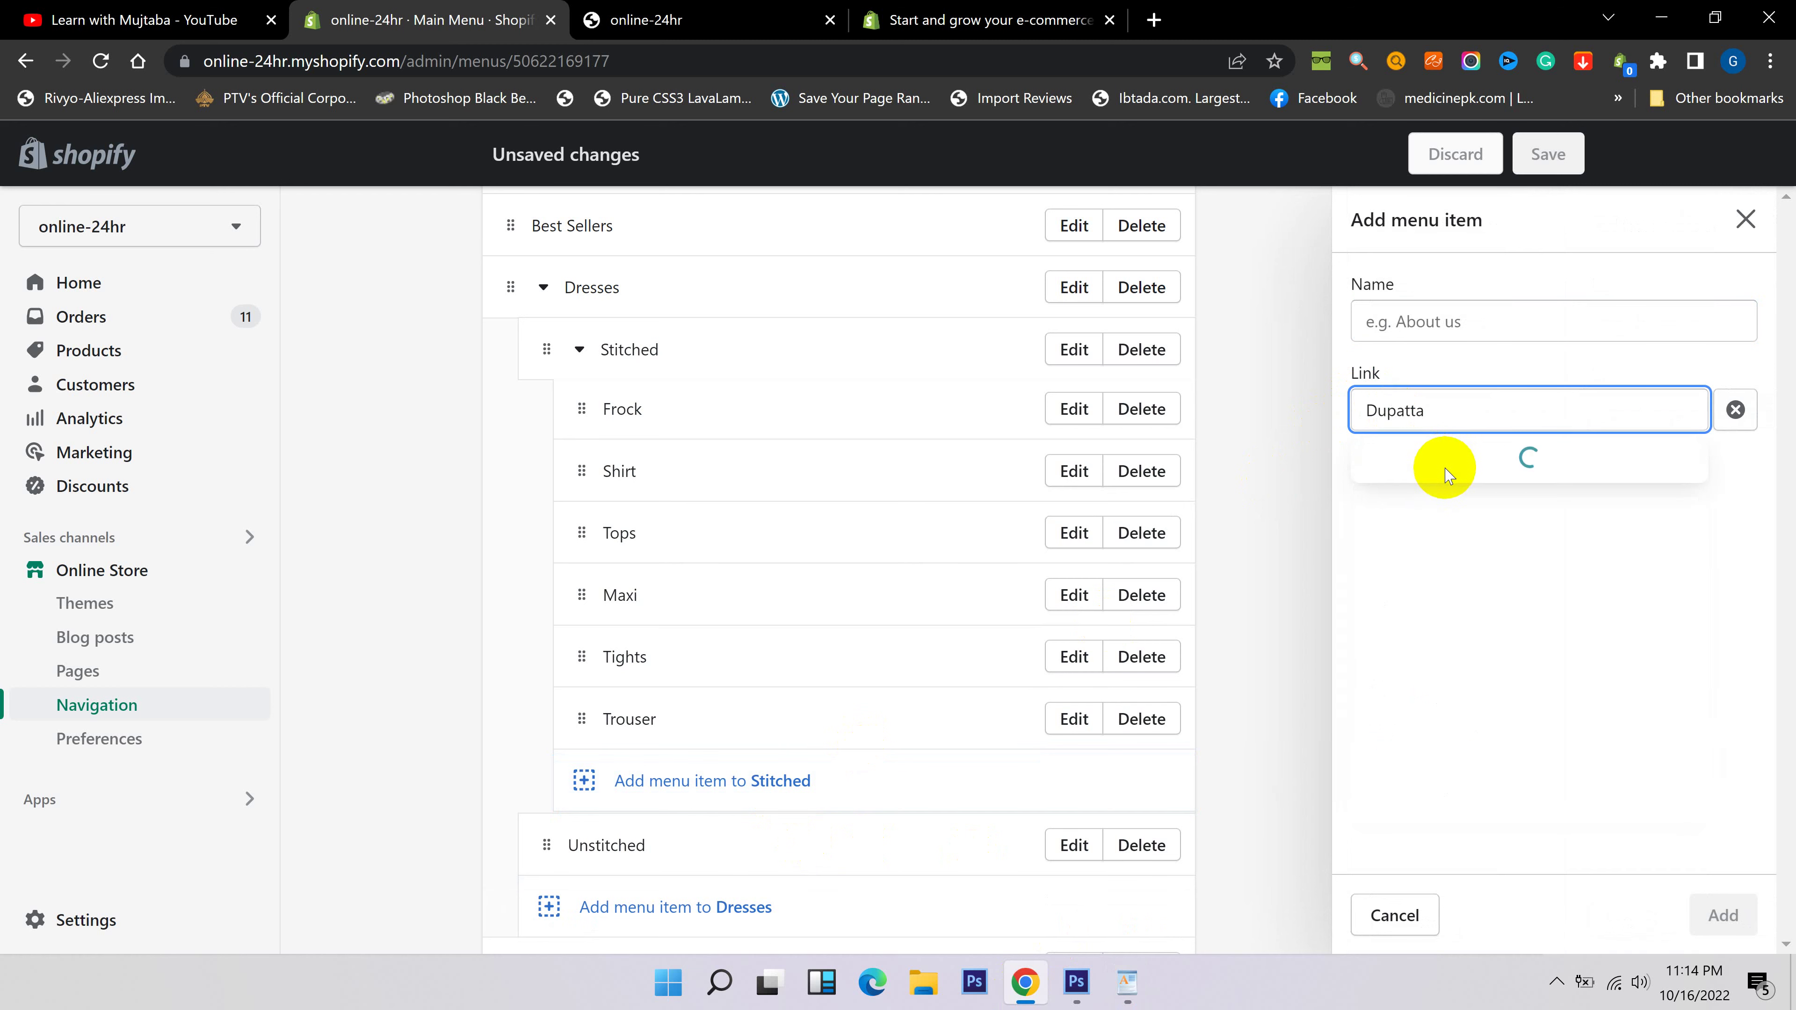
click(1475, 502)
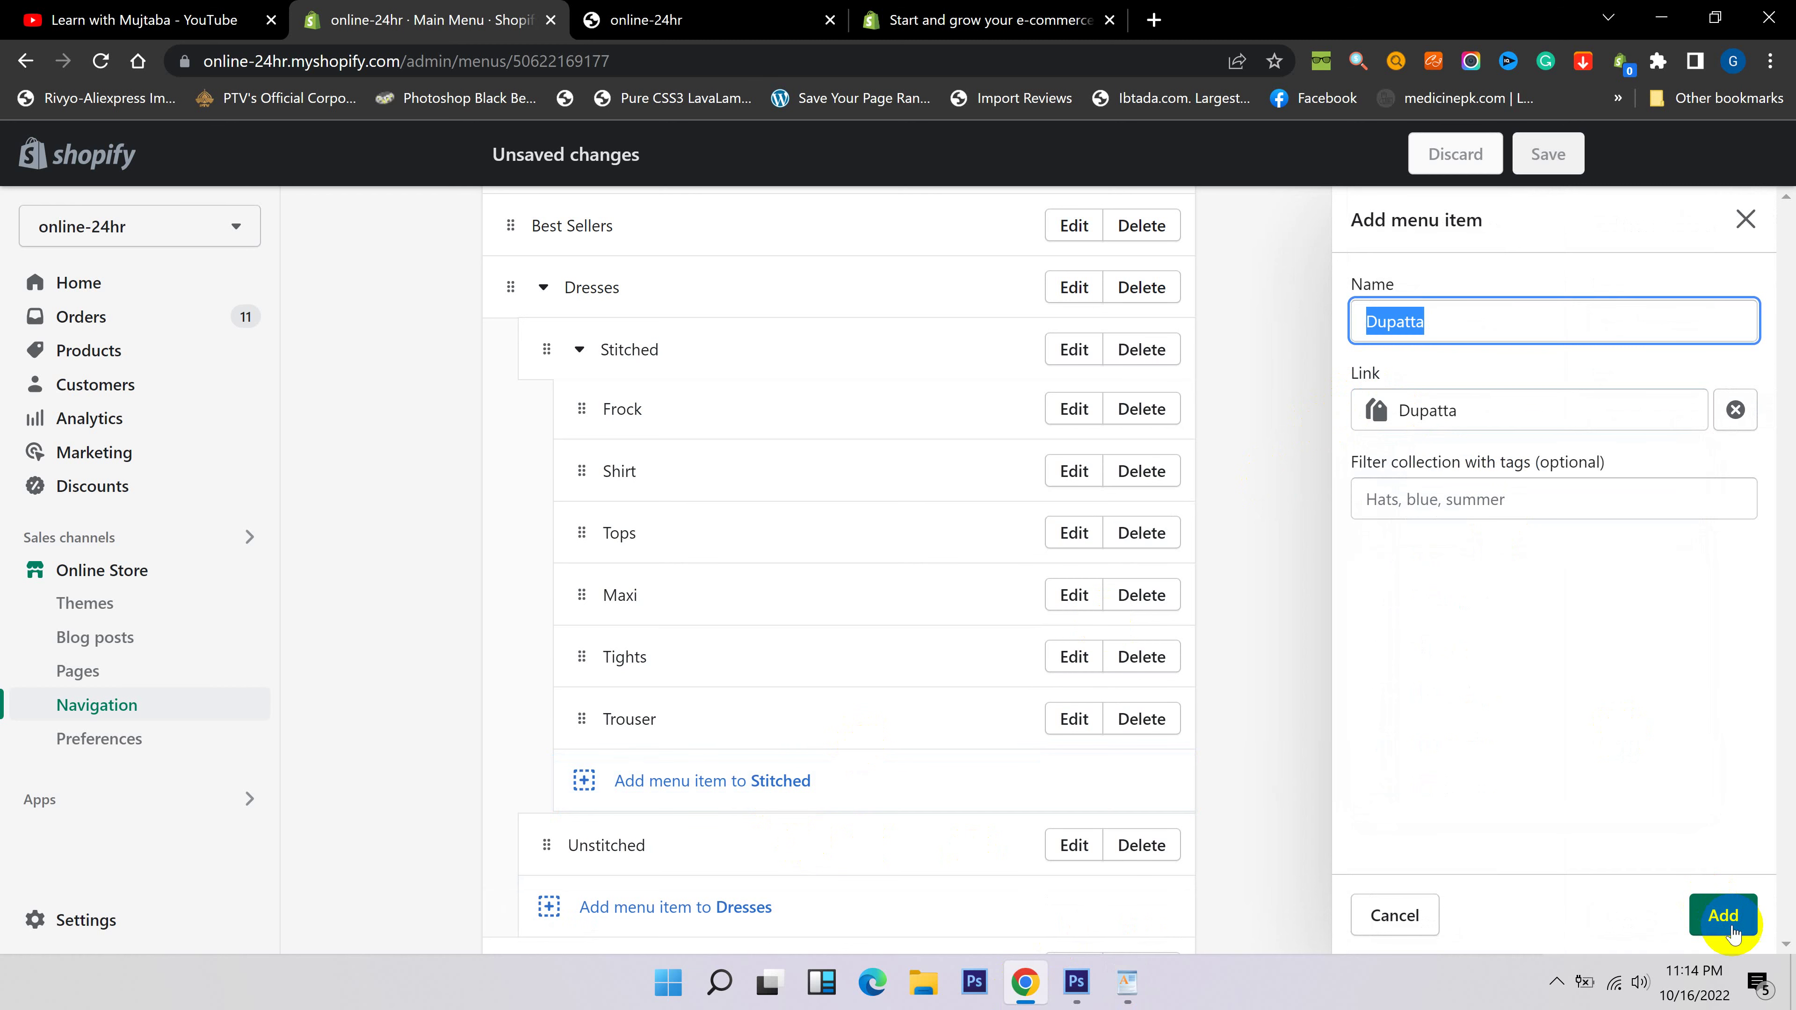
click(1722, 914)
Copy Women's Kurta from the WordPad categories document and add it under Stitched in the Shopify menu, linked to the Women's Kurta collection.
click(1128, 982)
drag(769, 450, 687, 449)
click(1025, 981)
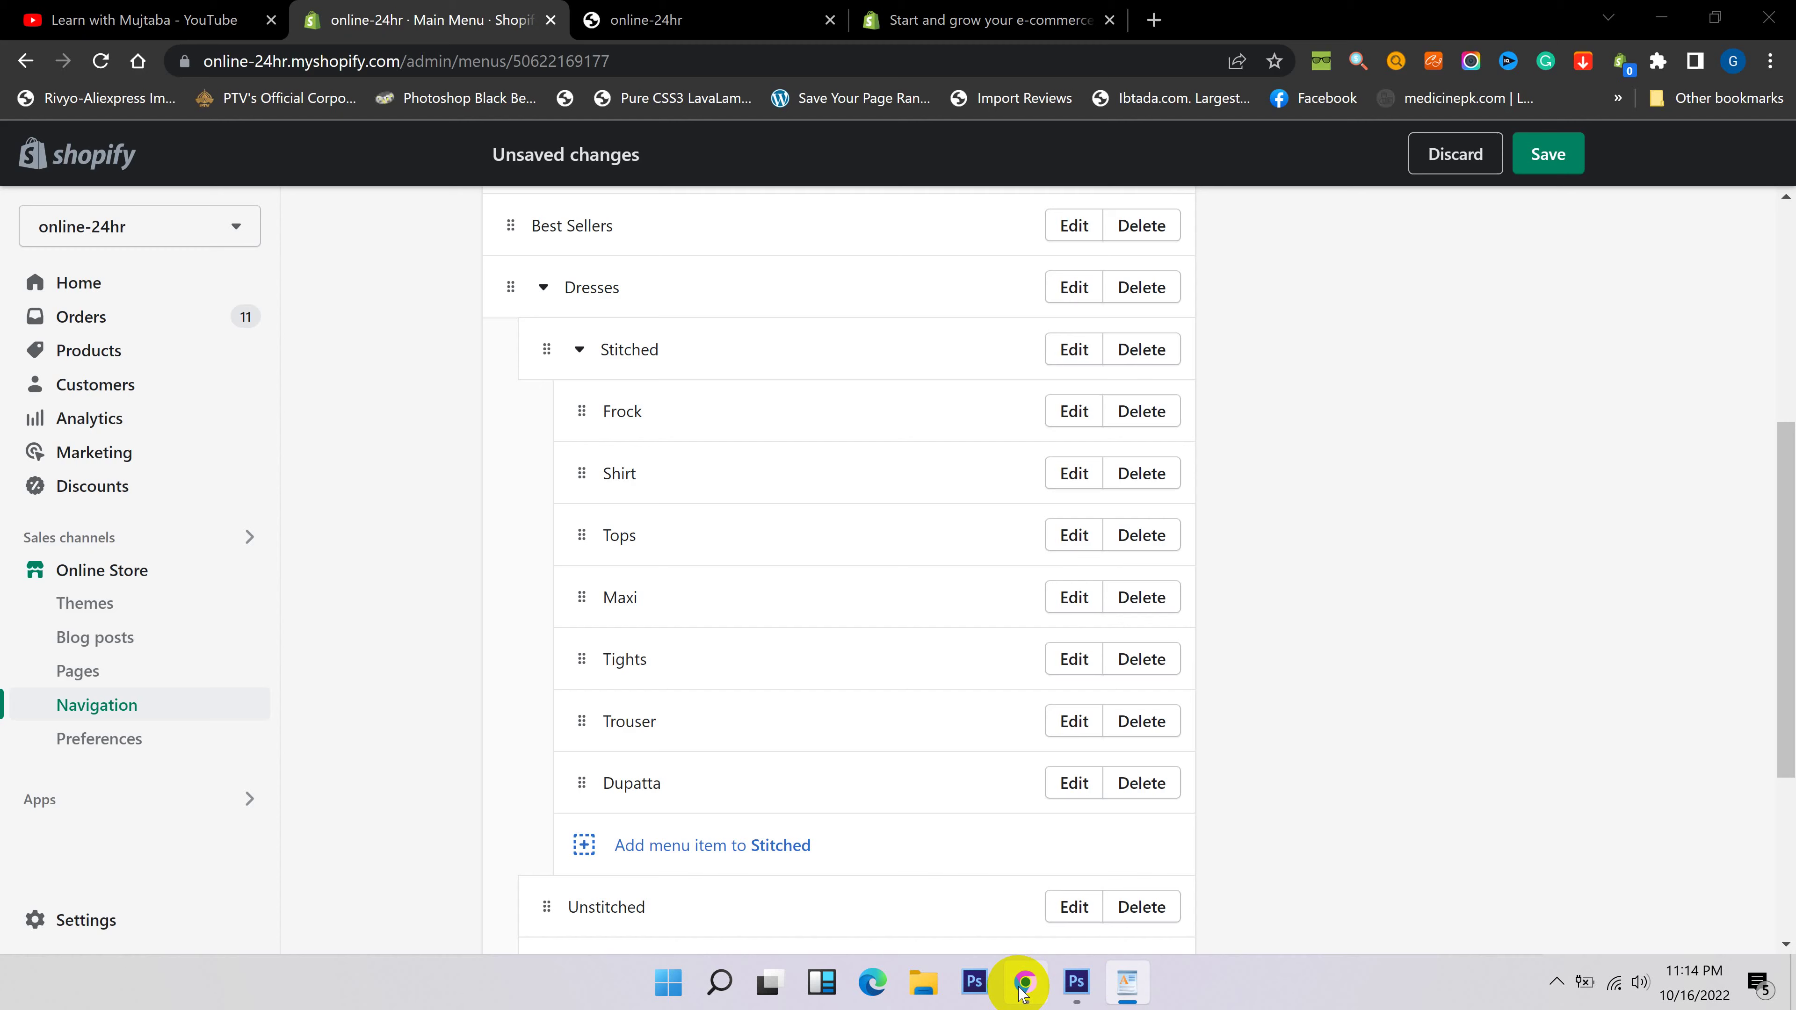
click(813, 856)
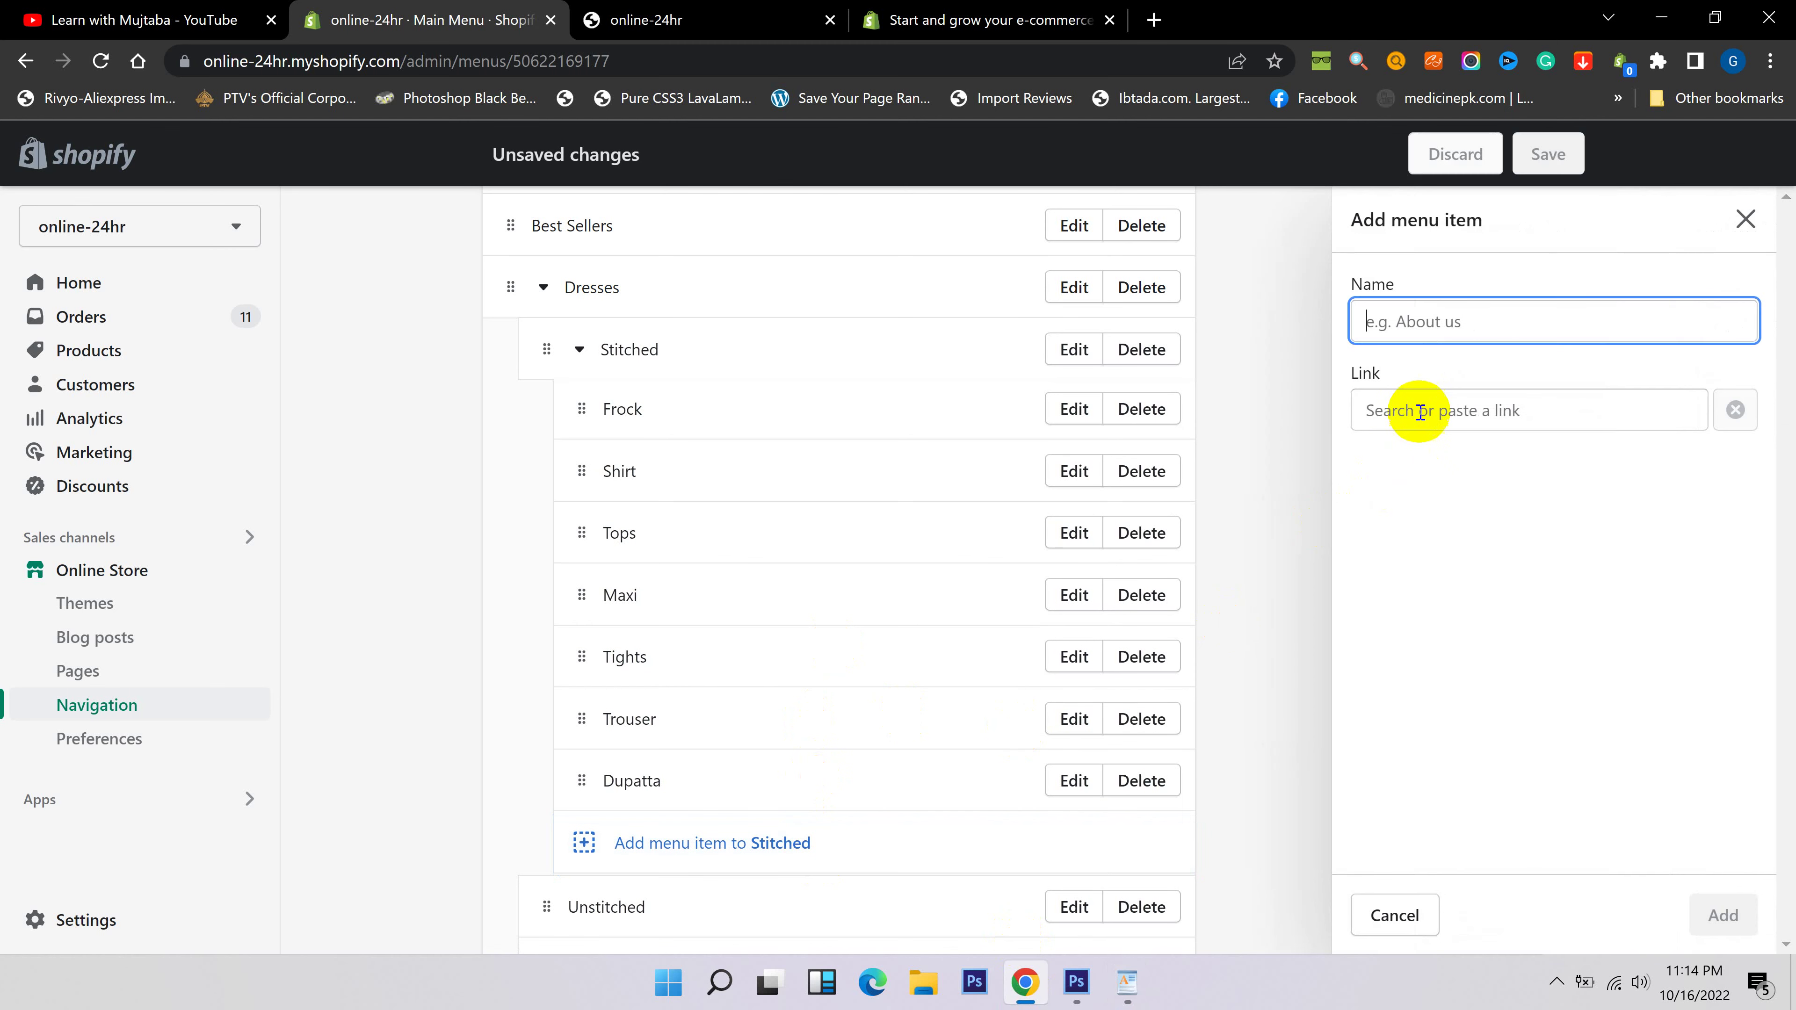
click(1420, 411)
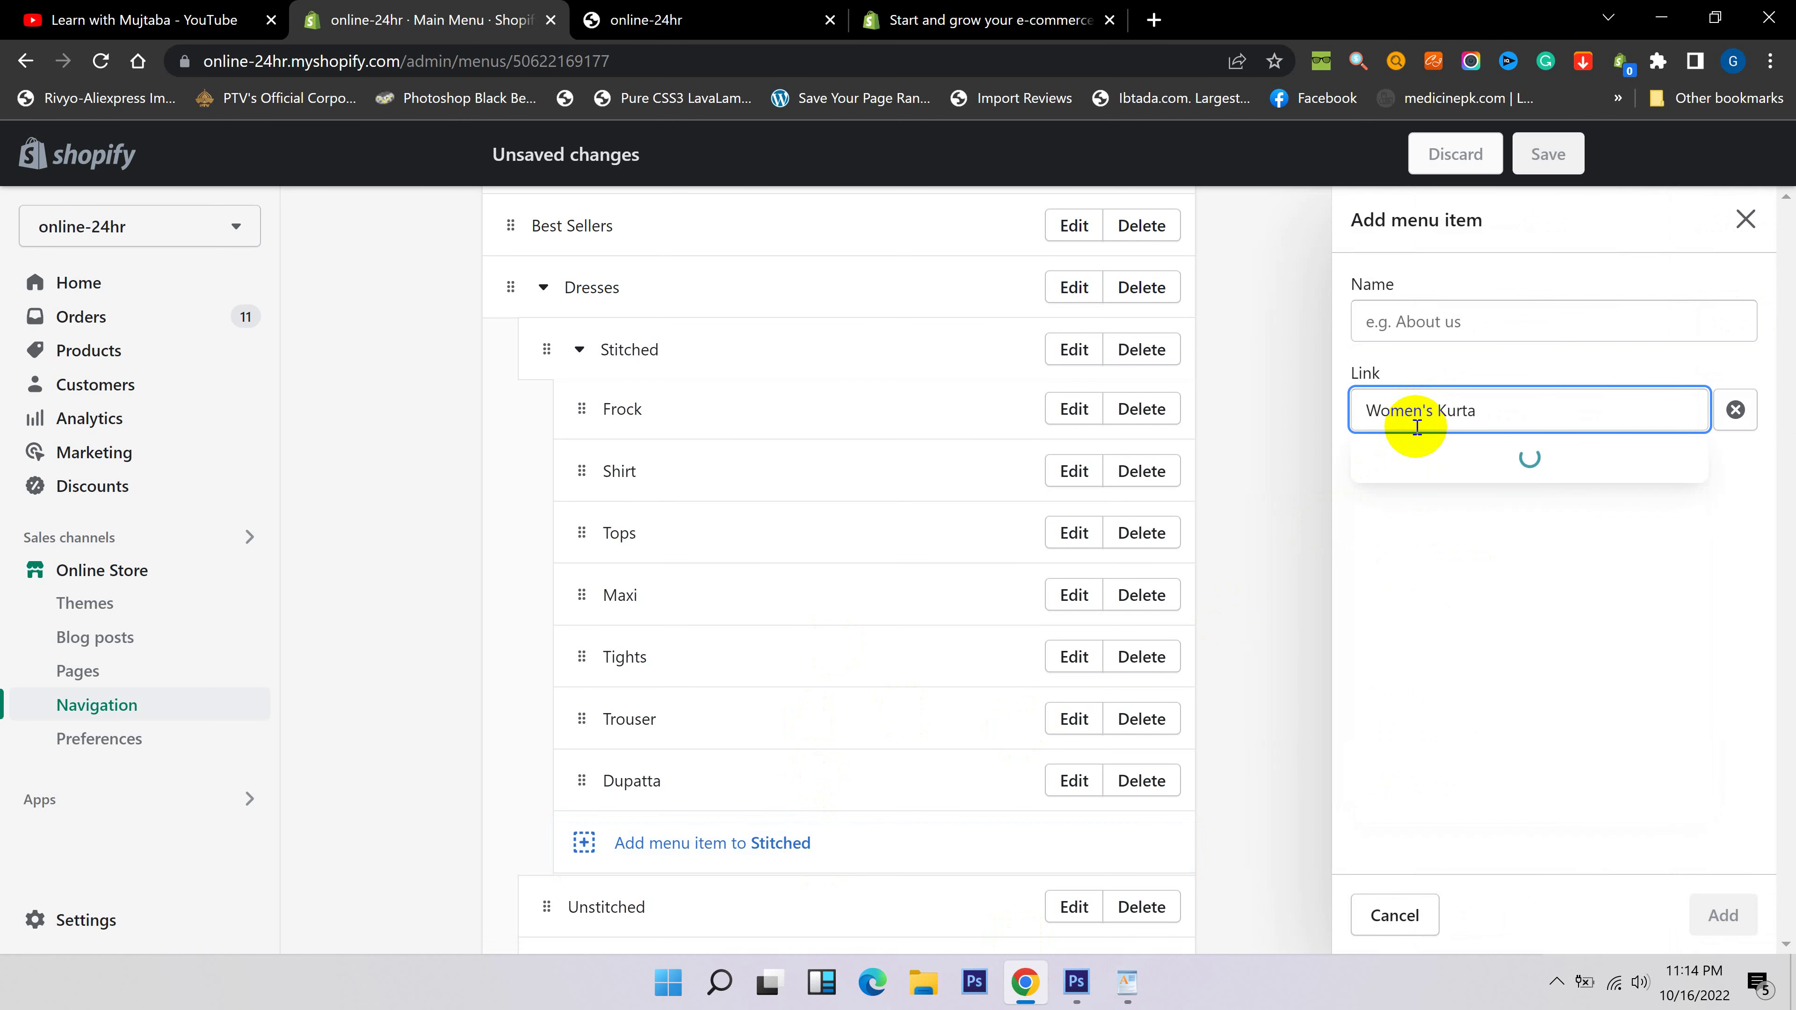
click(1428, 505)
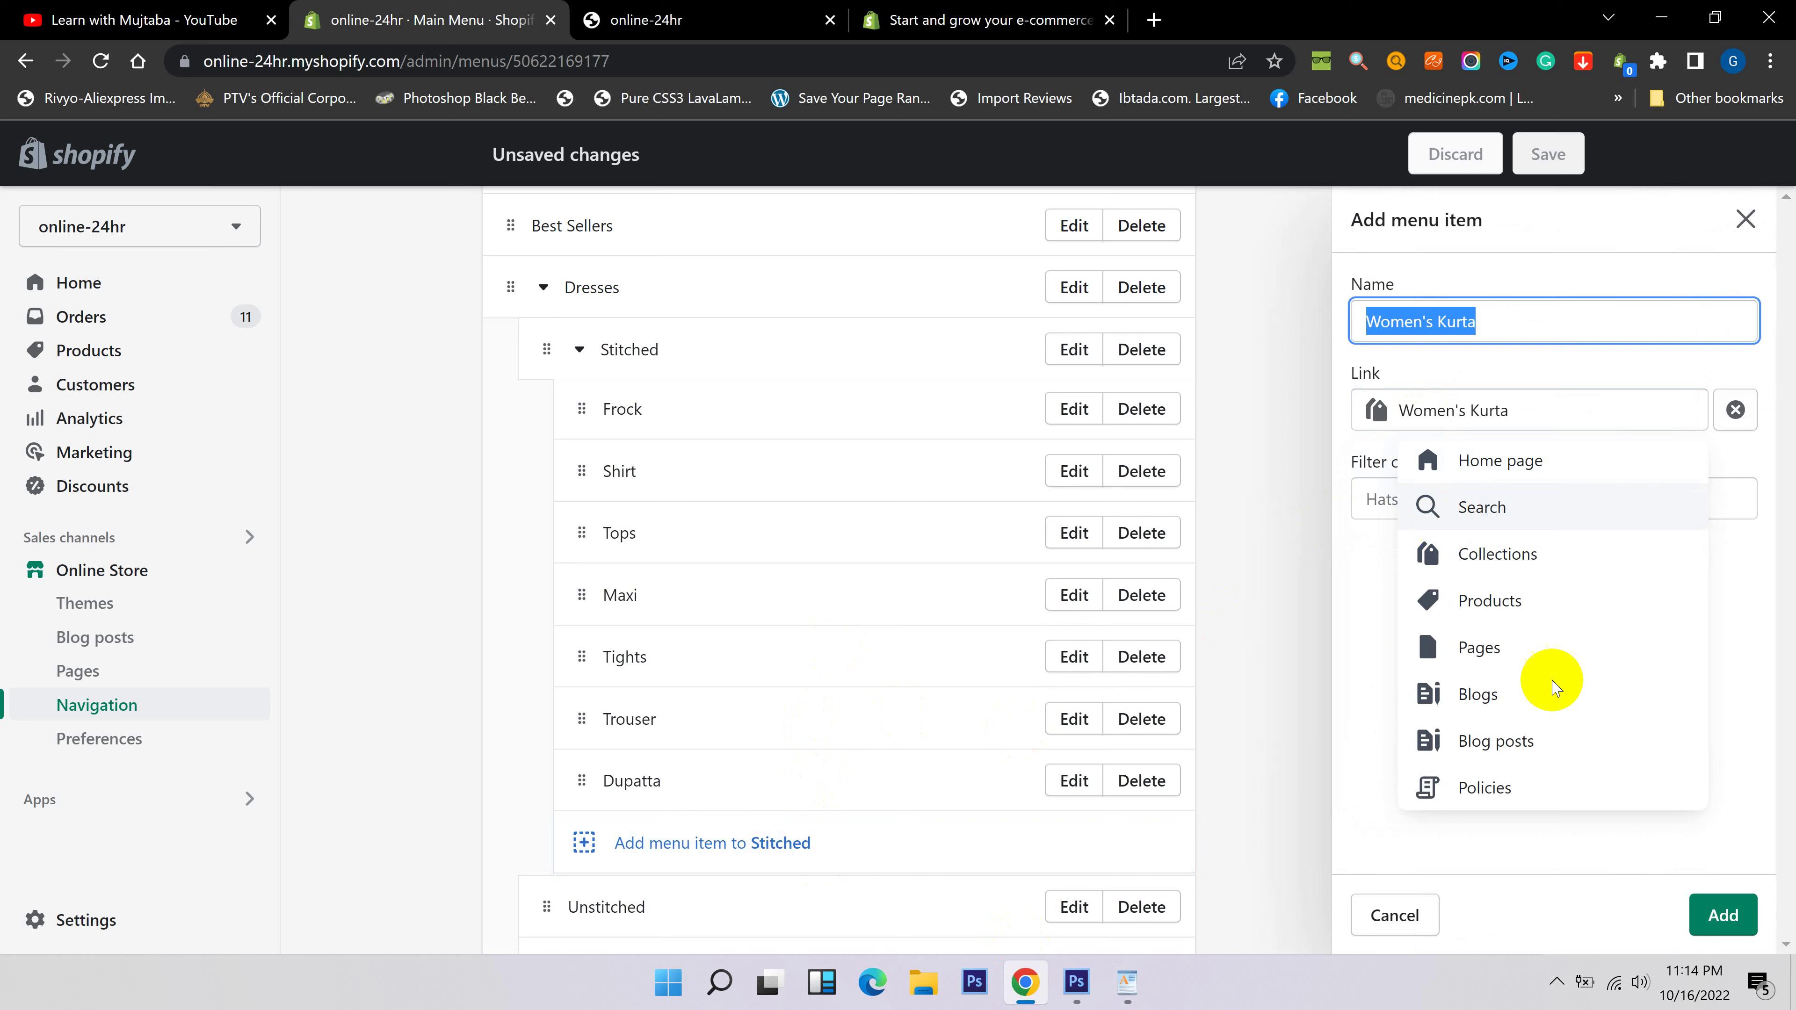
click(1725, 915)
Copy 3 Piece Replica from the Stitched list in WordPad and add it under Stitched in the Shopify menu, linked to the 3 Piece Replica collection.
click(1128, 981)
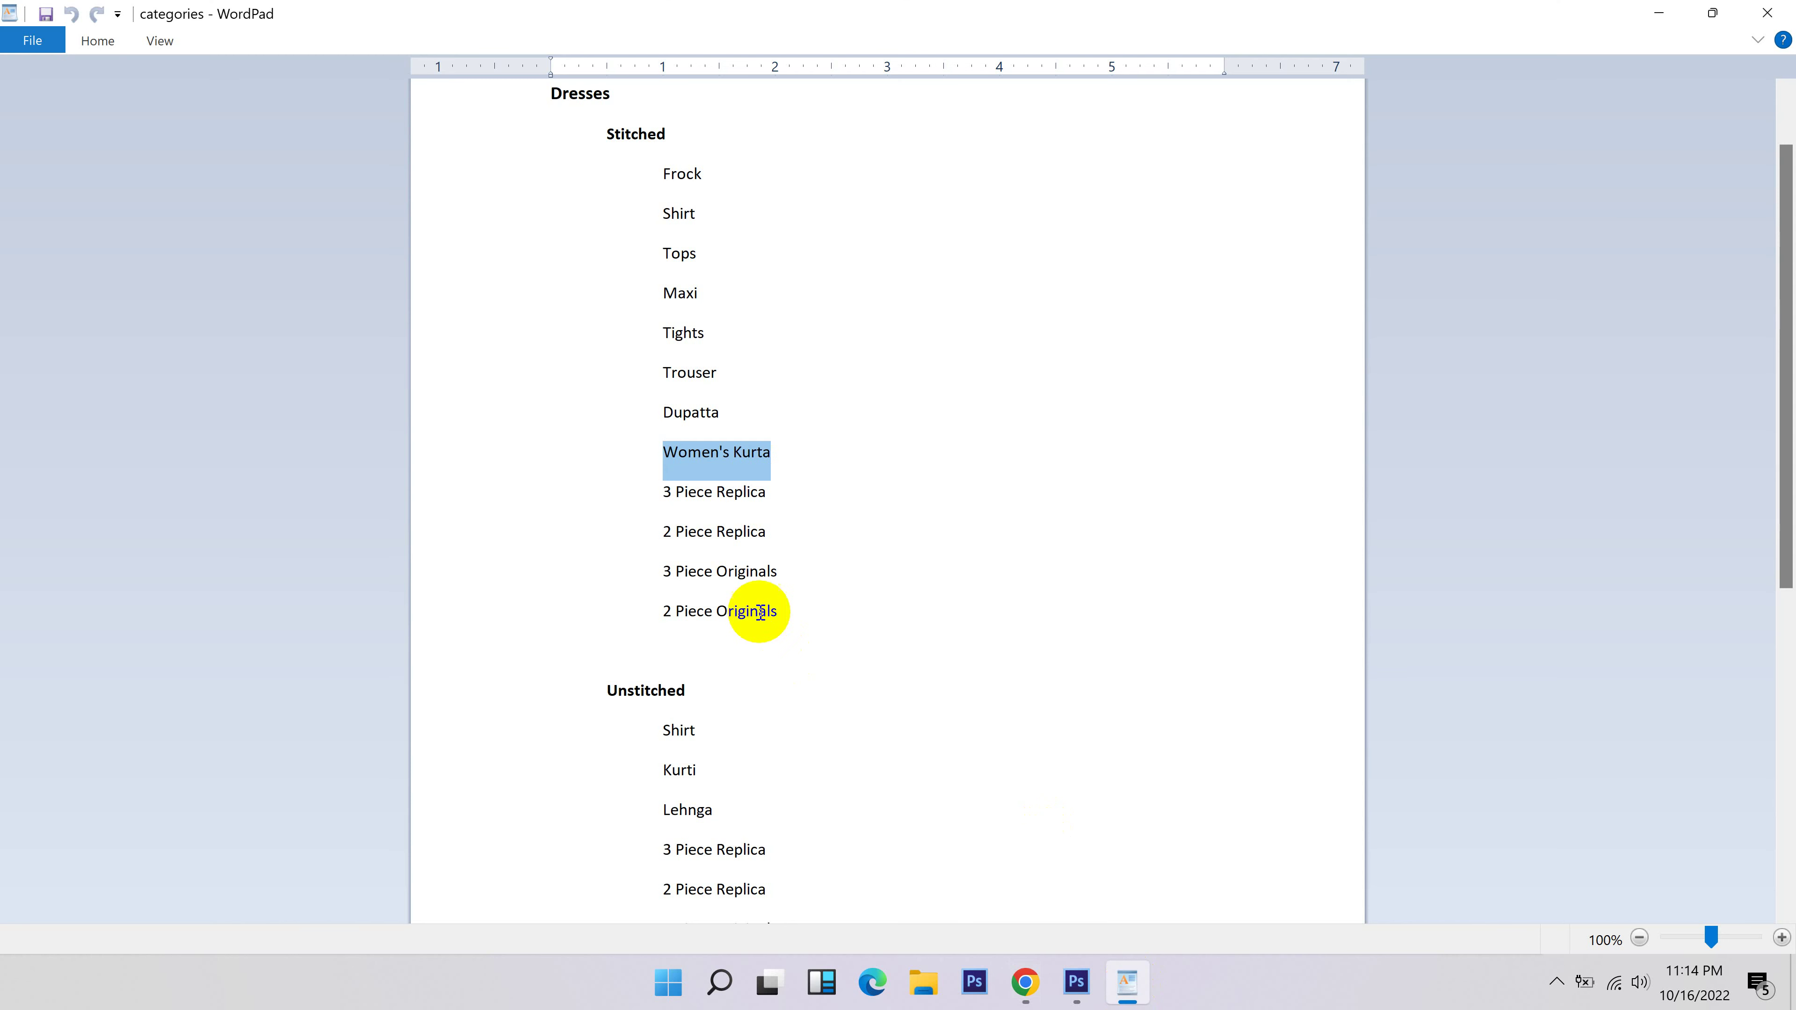
drag(765, 493, 701, 494)
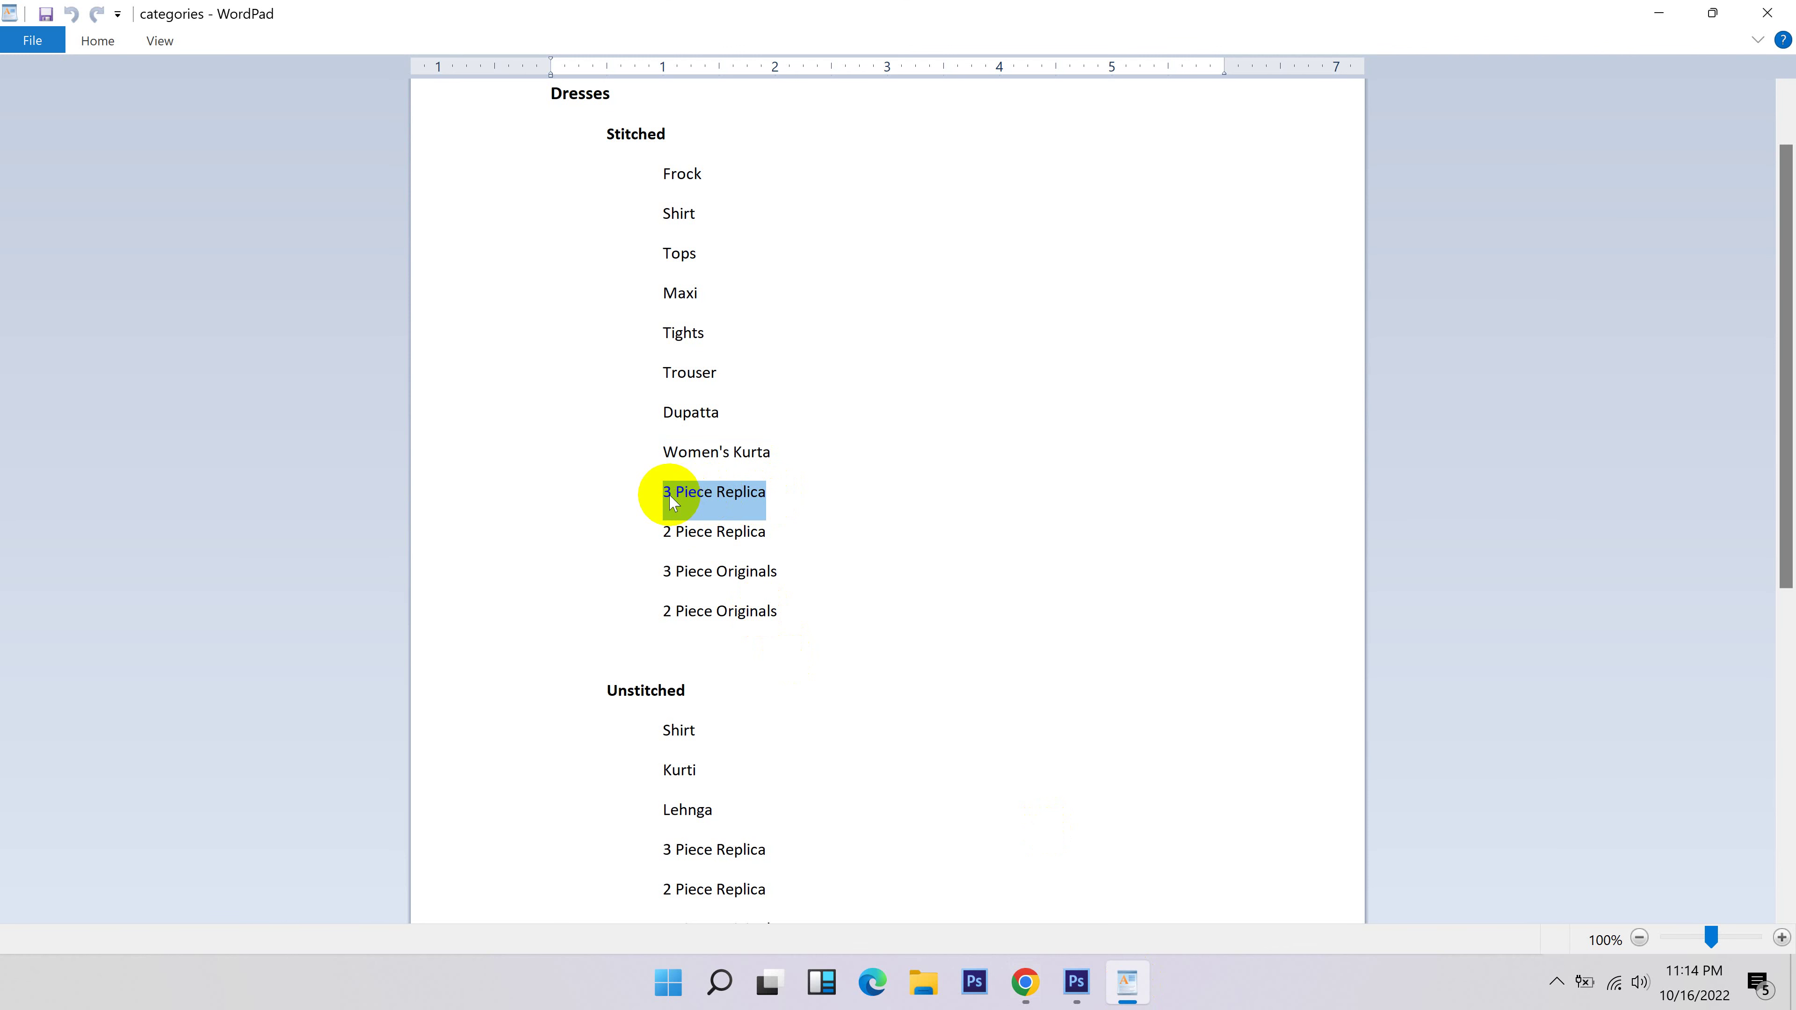
click(1025, 977)
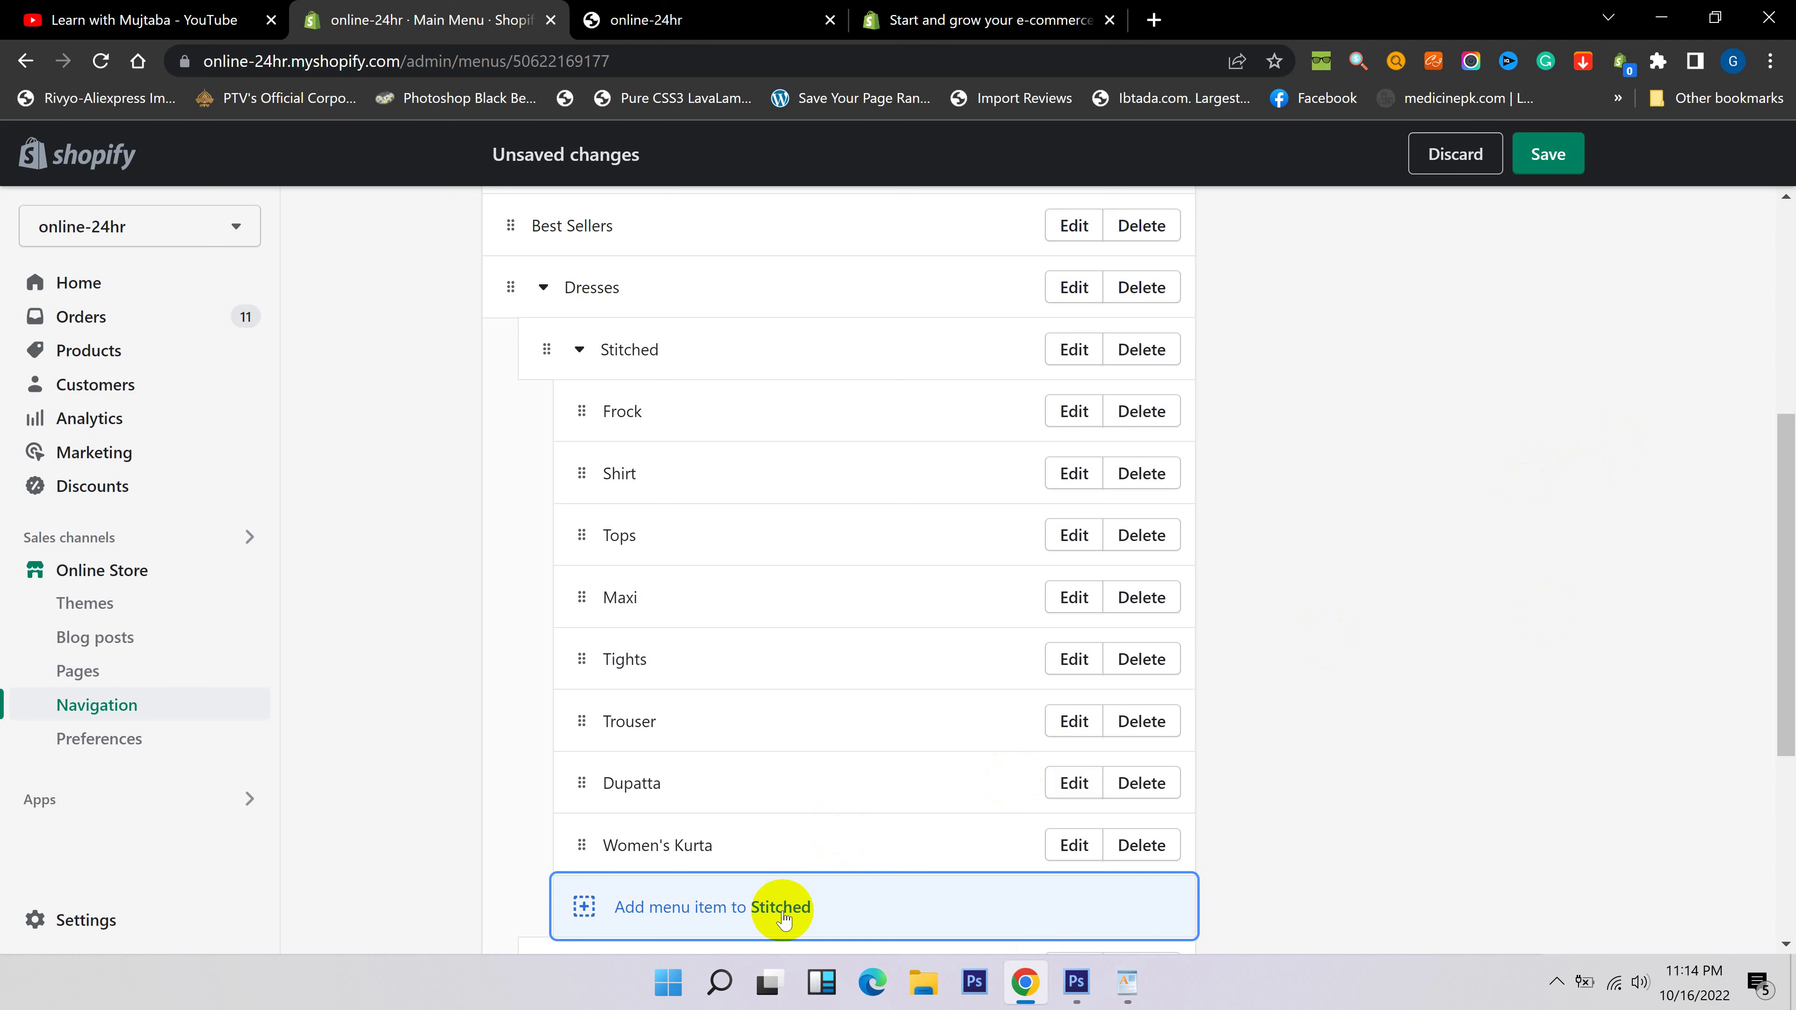
scroll(782, 918, down, 3)
click(778, 668)
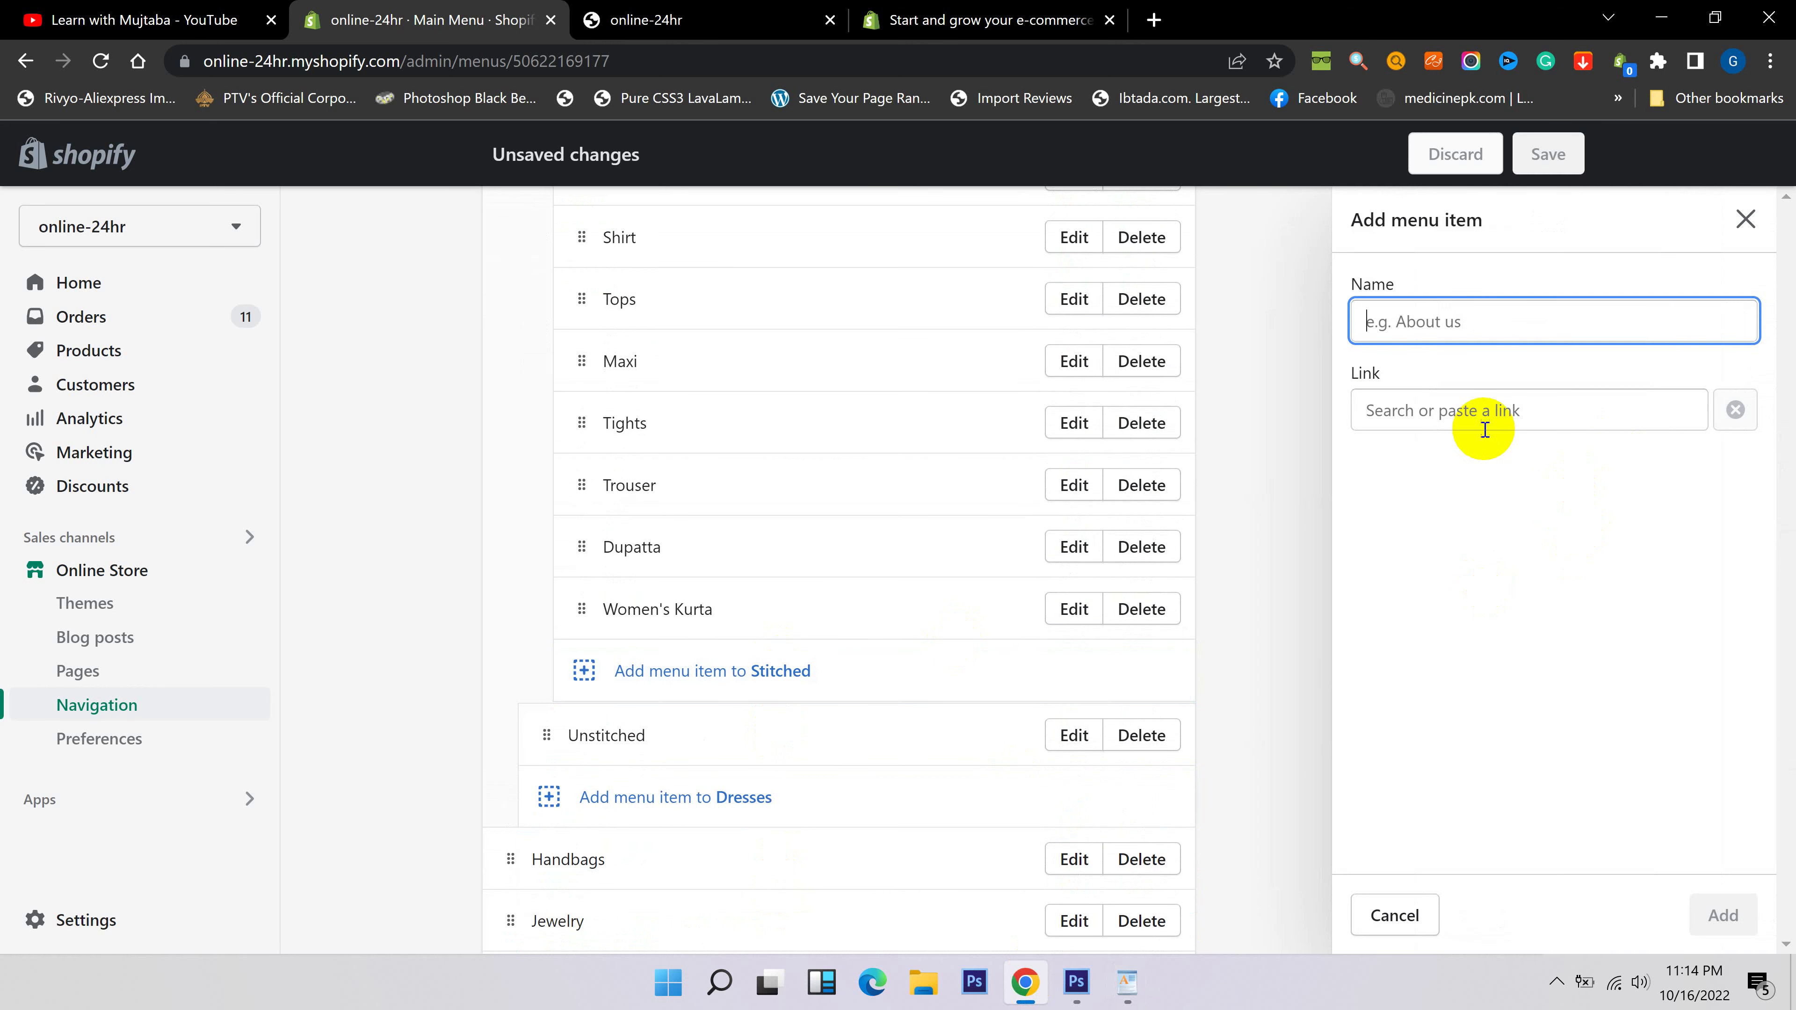
click(1467, 403)
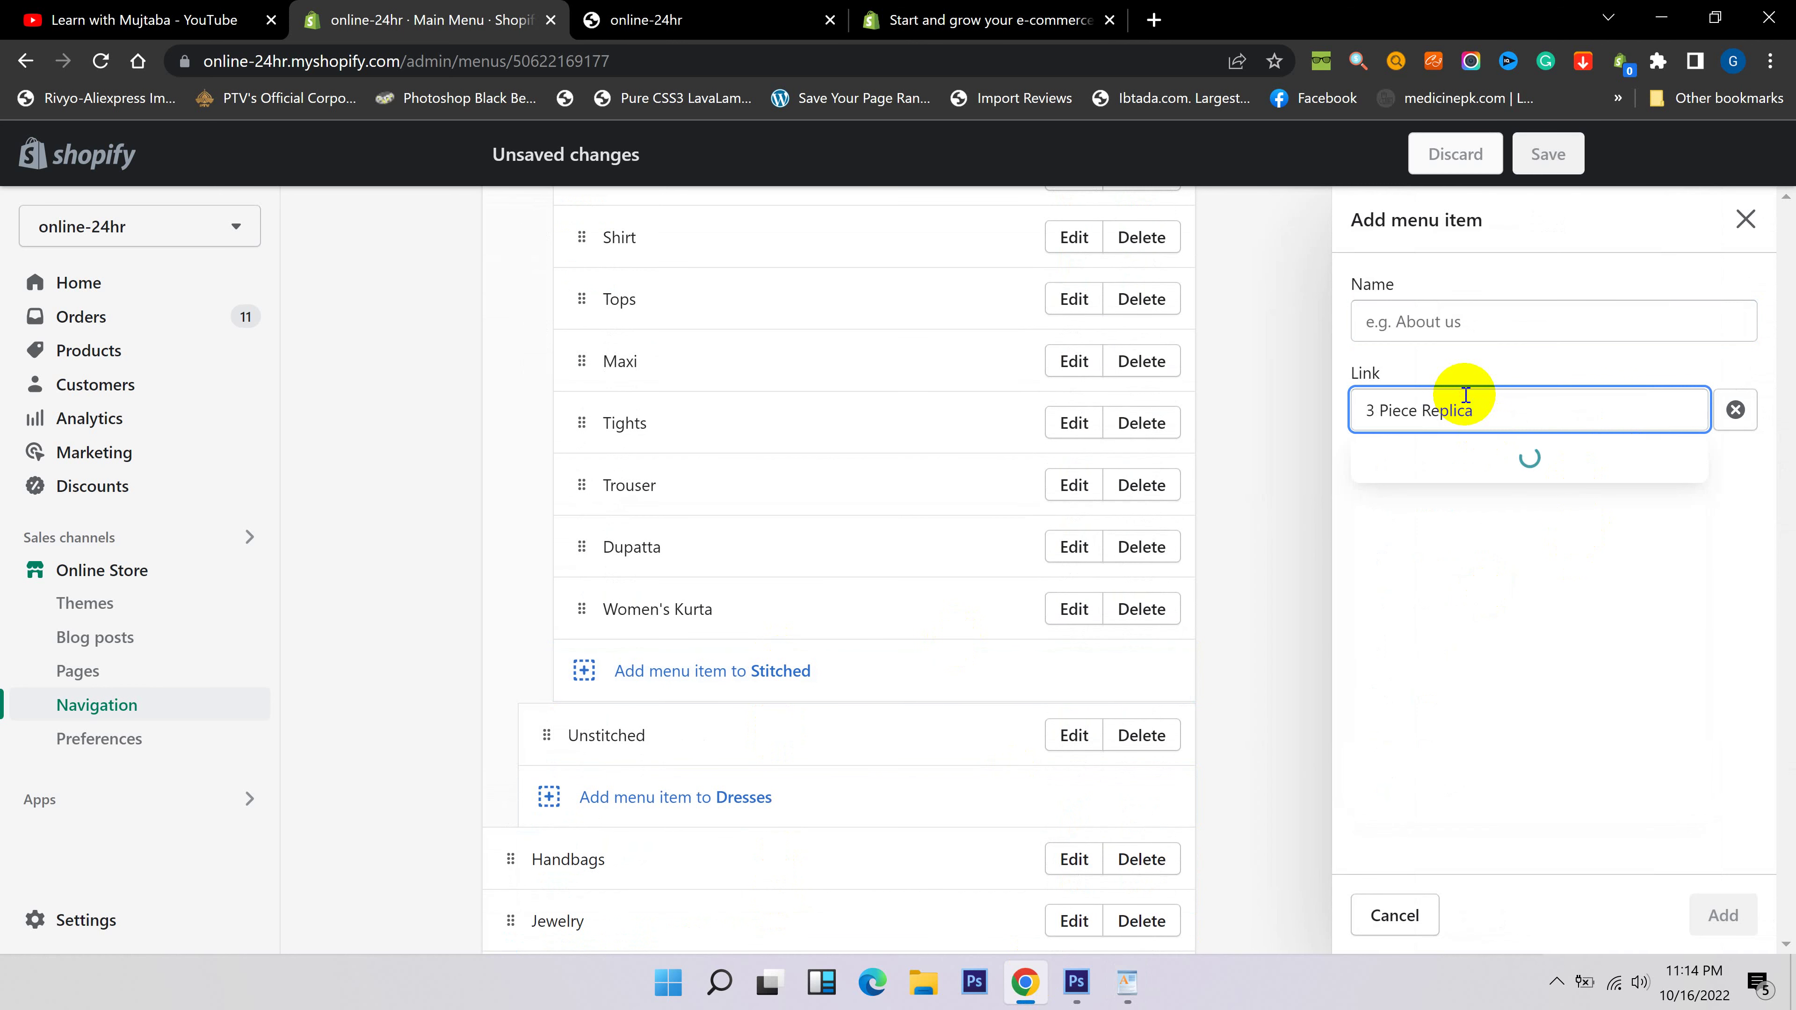
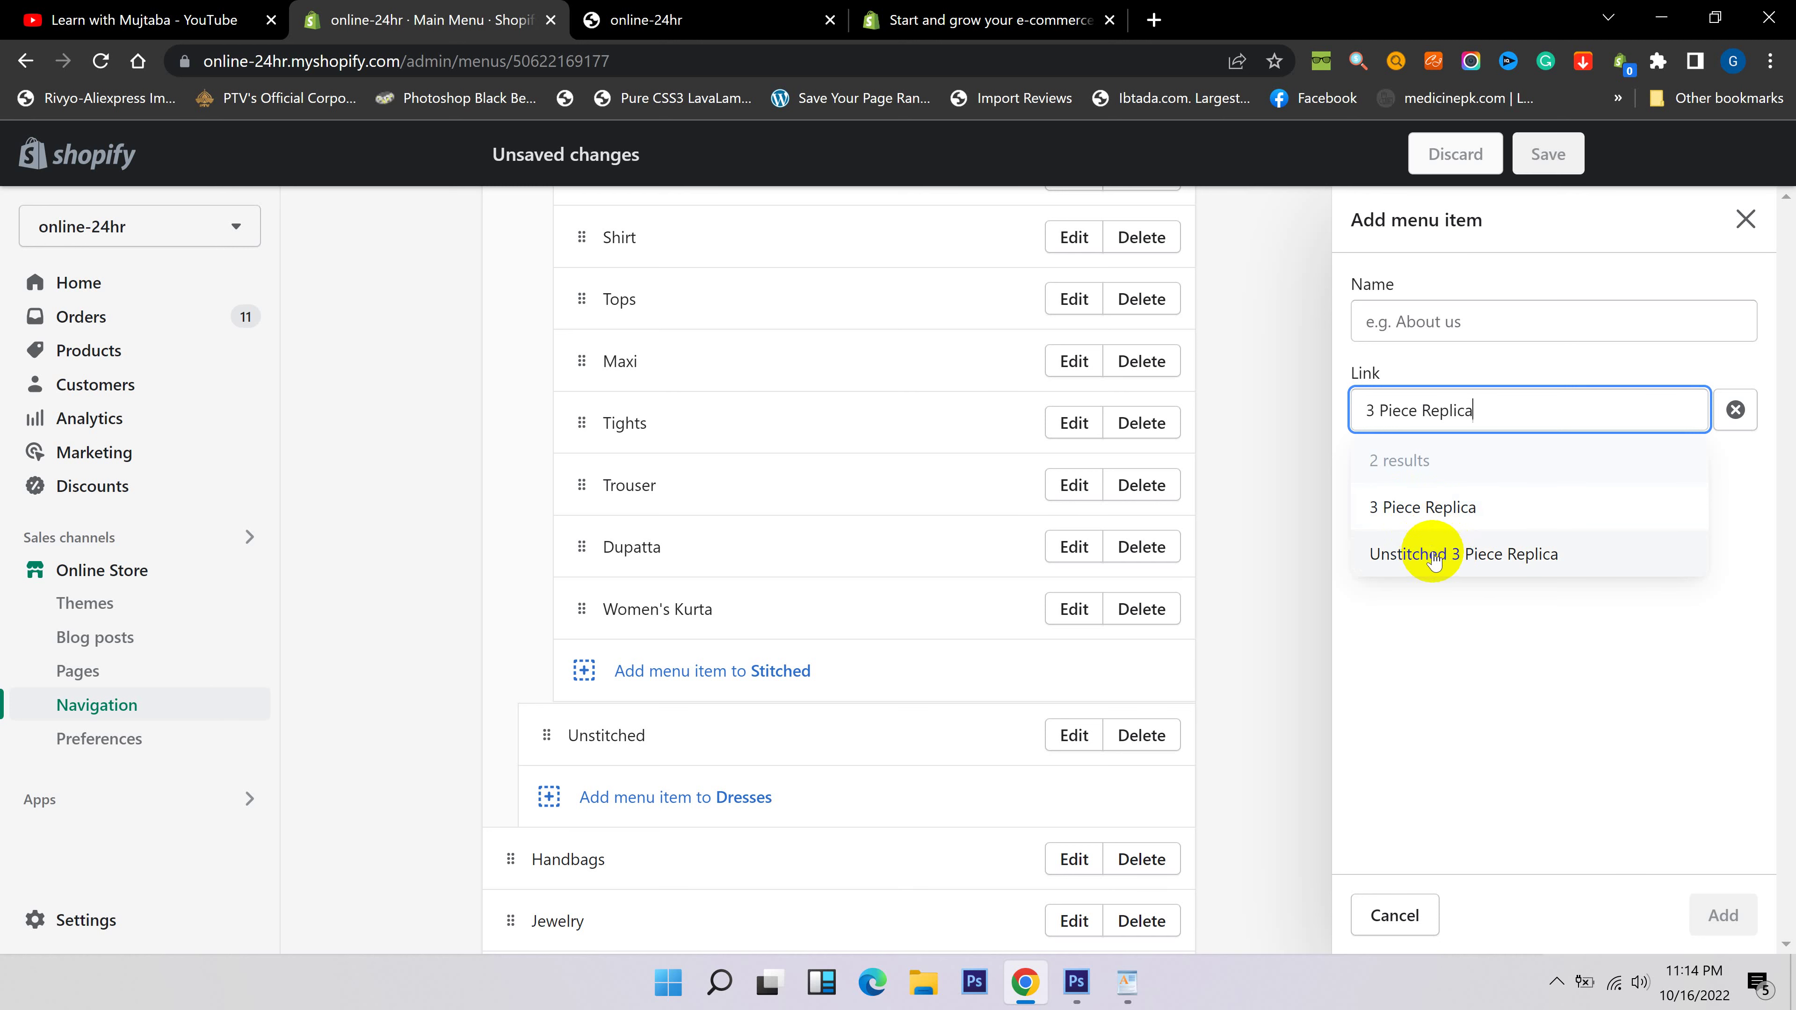
click(1431, 508)
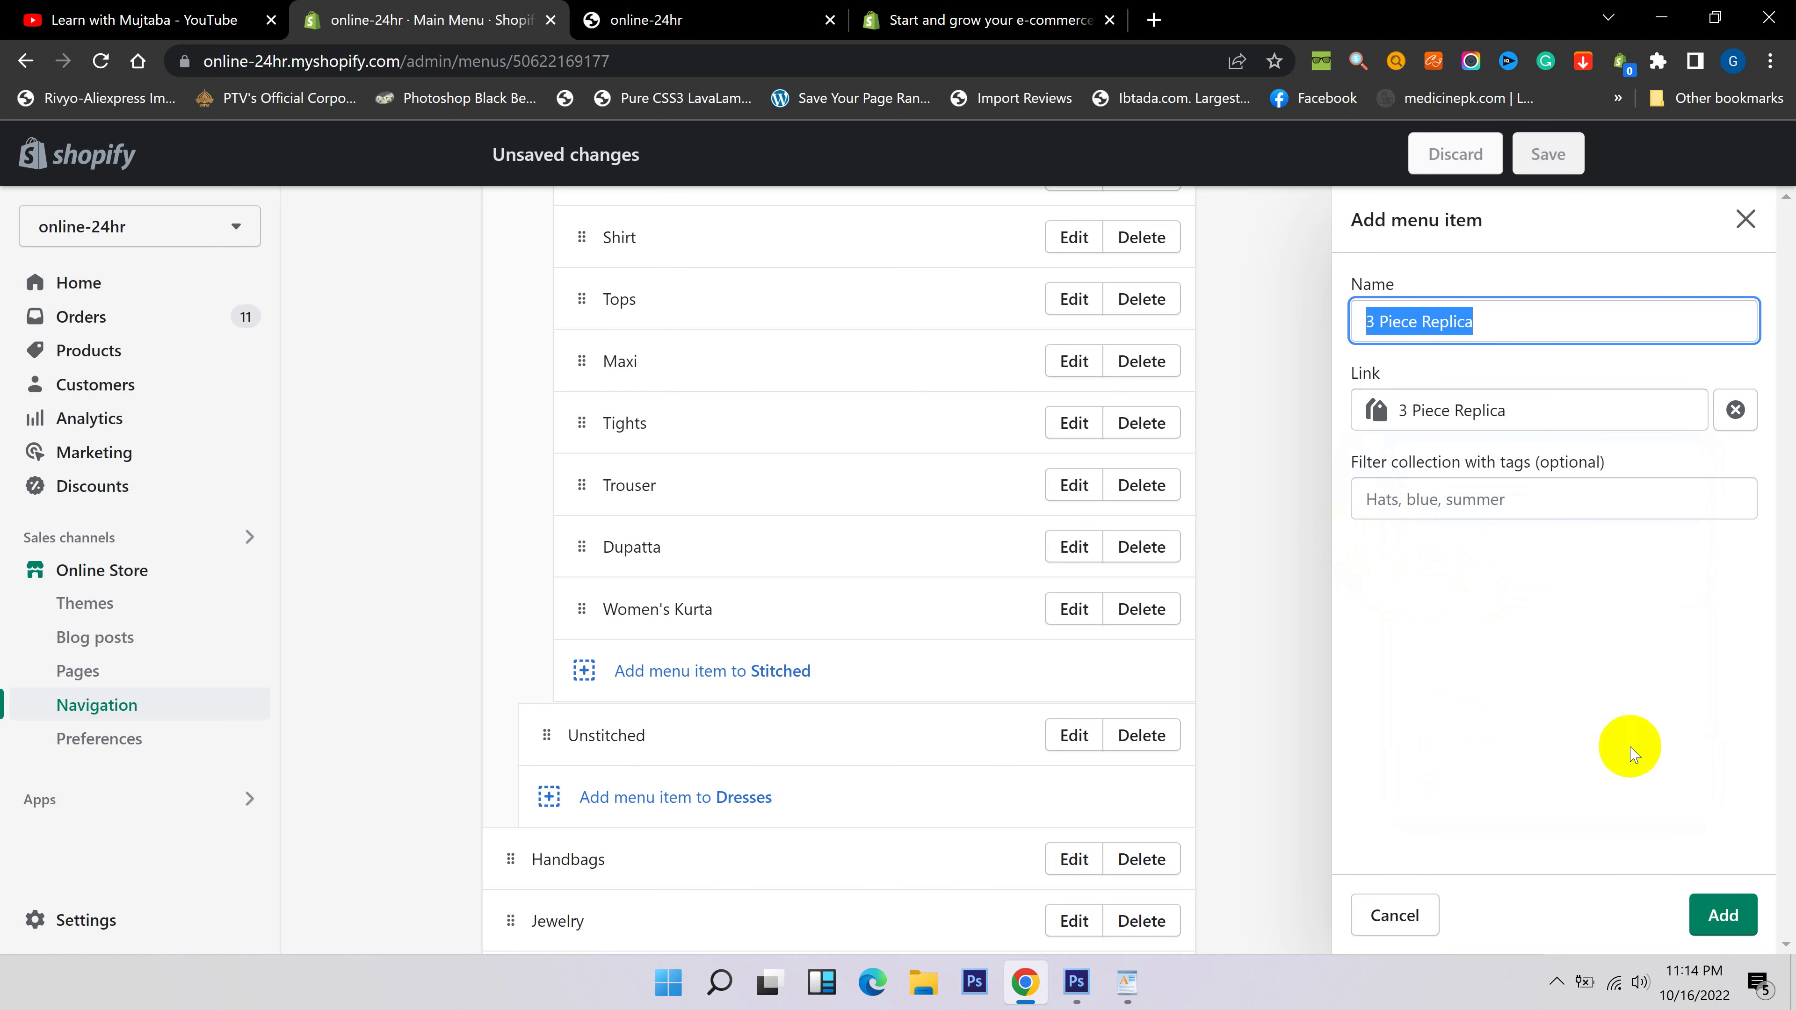
click(1723, 915)
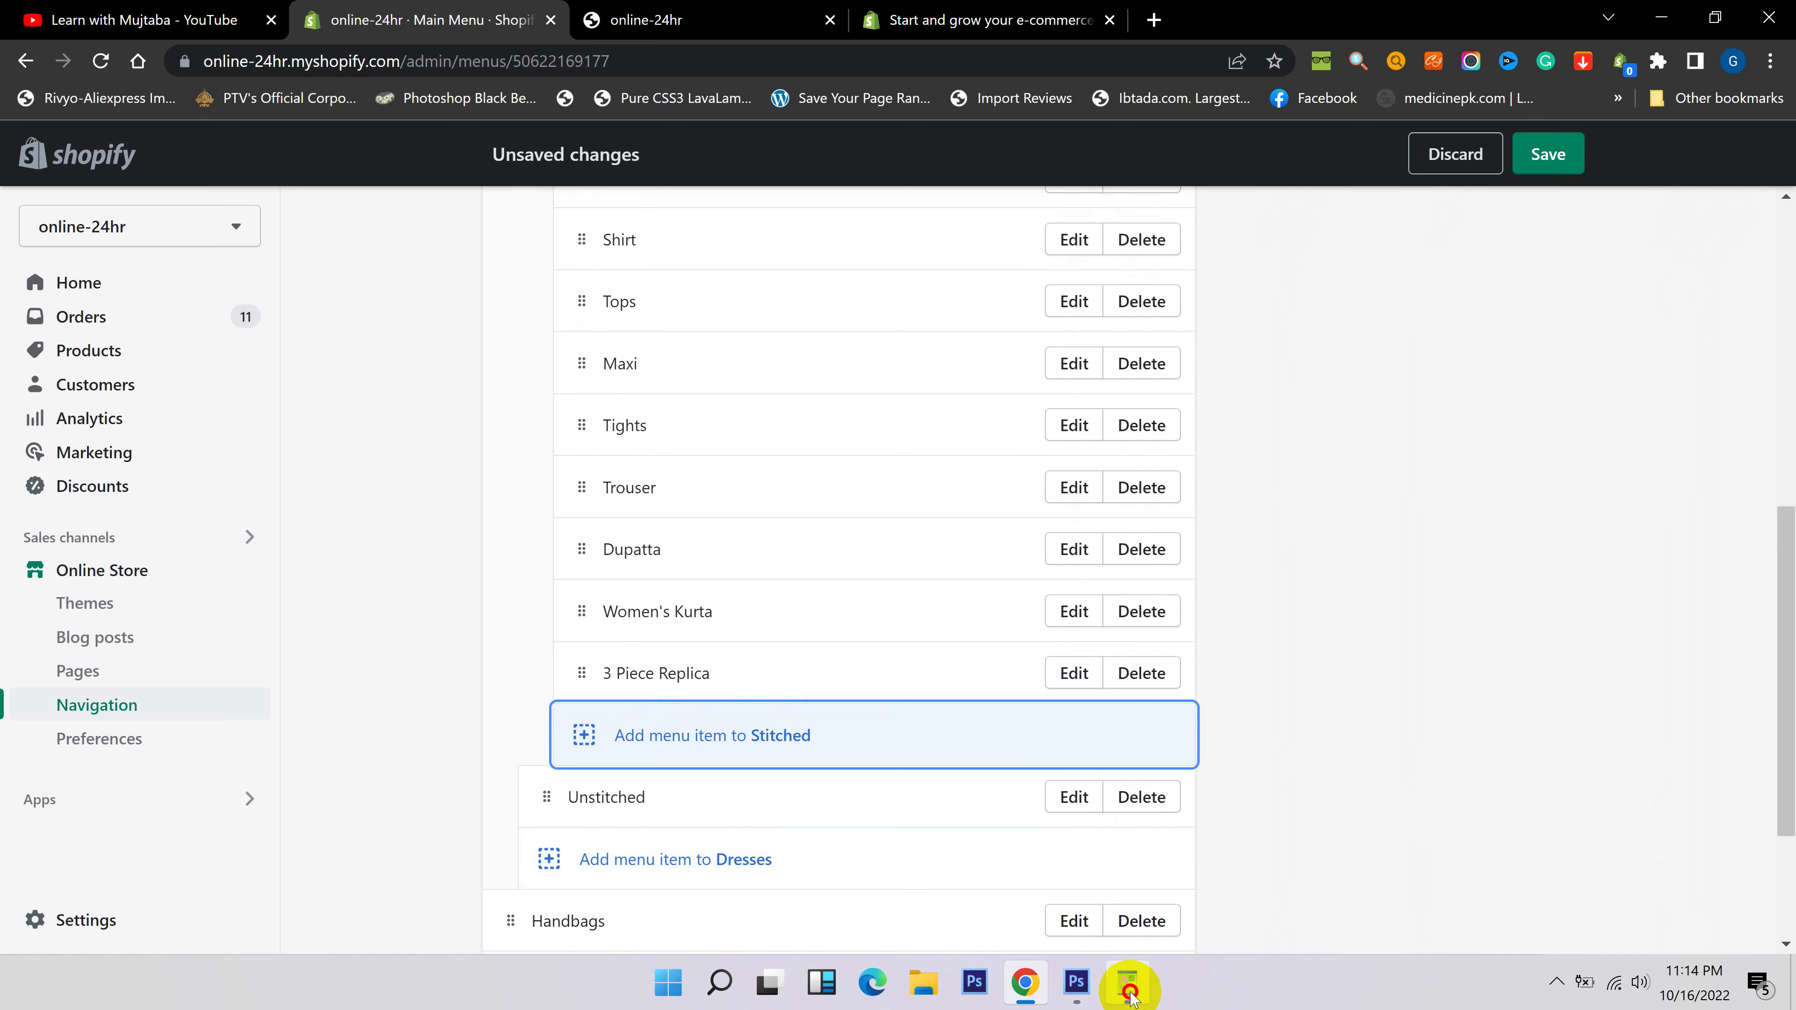
Copy 2 Piece Replica from the Stitched list in WordPad and enter it as the link of a new Shopify menu item under Stitched.
click(1126, 982)
drag(771, 534, 679, 534)
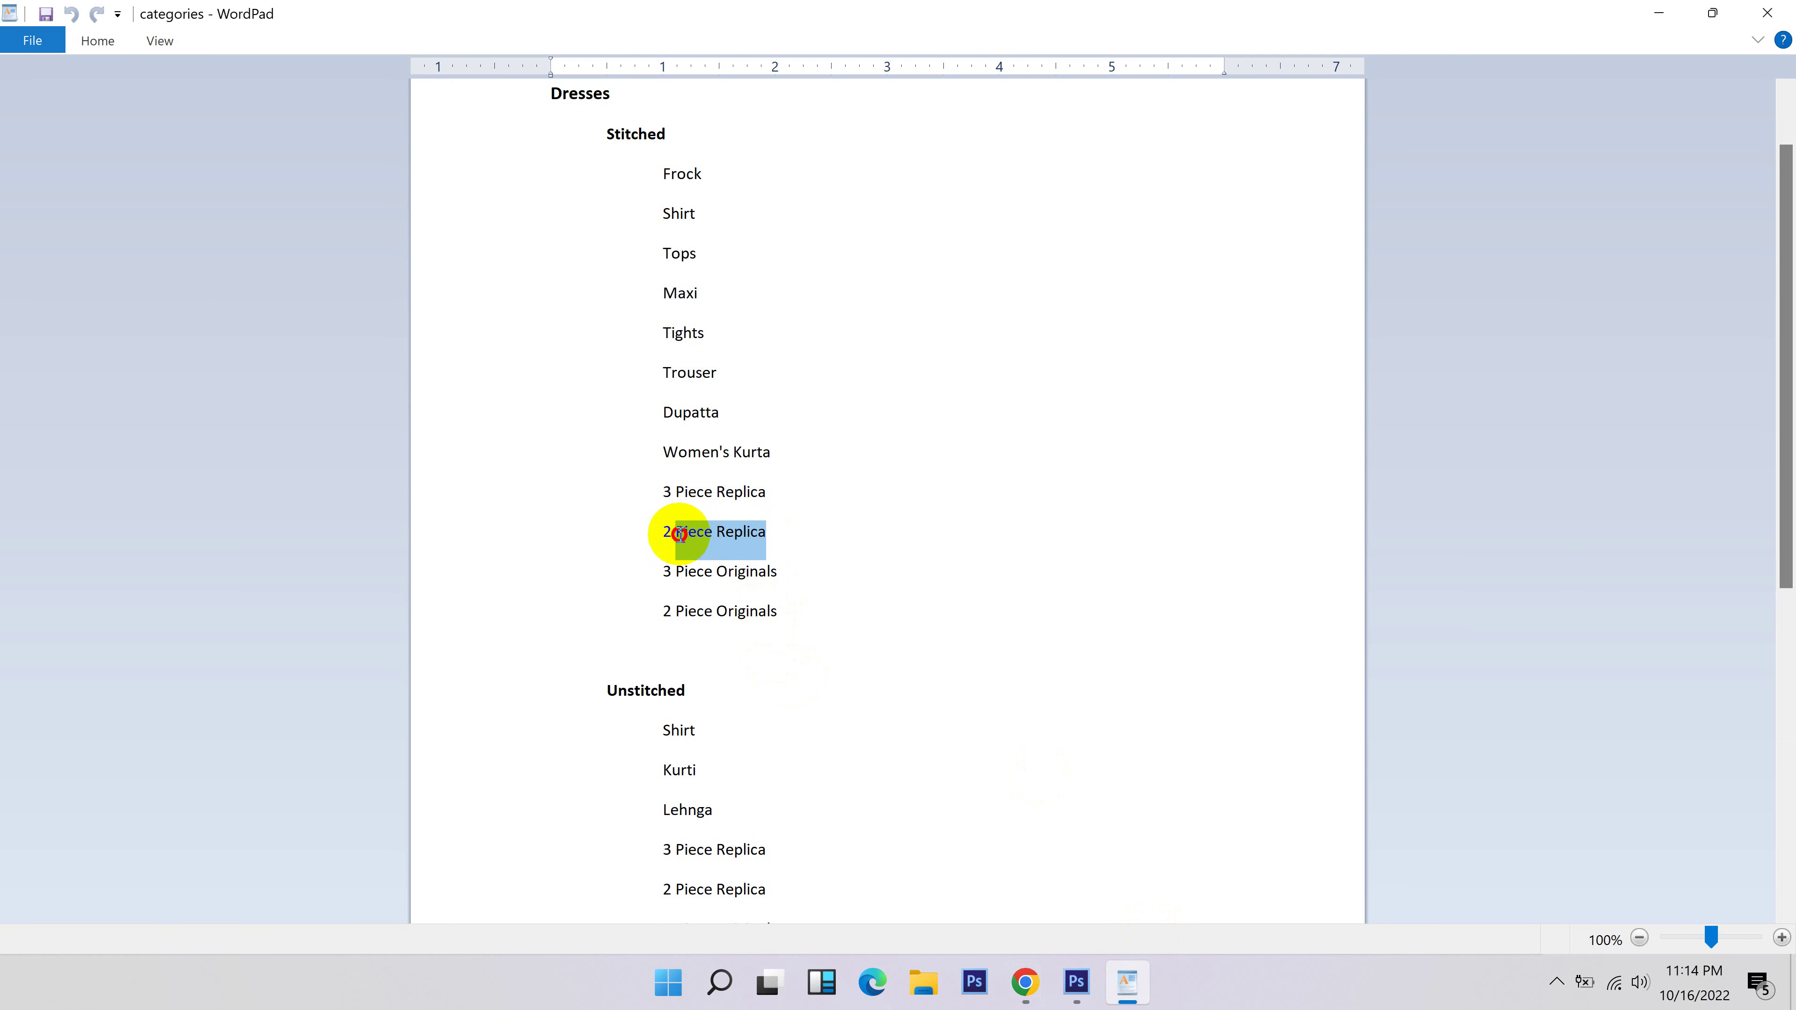
click(1025, 982)
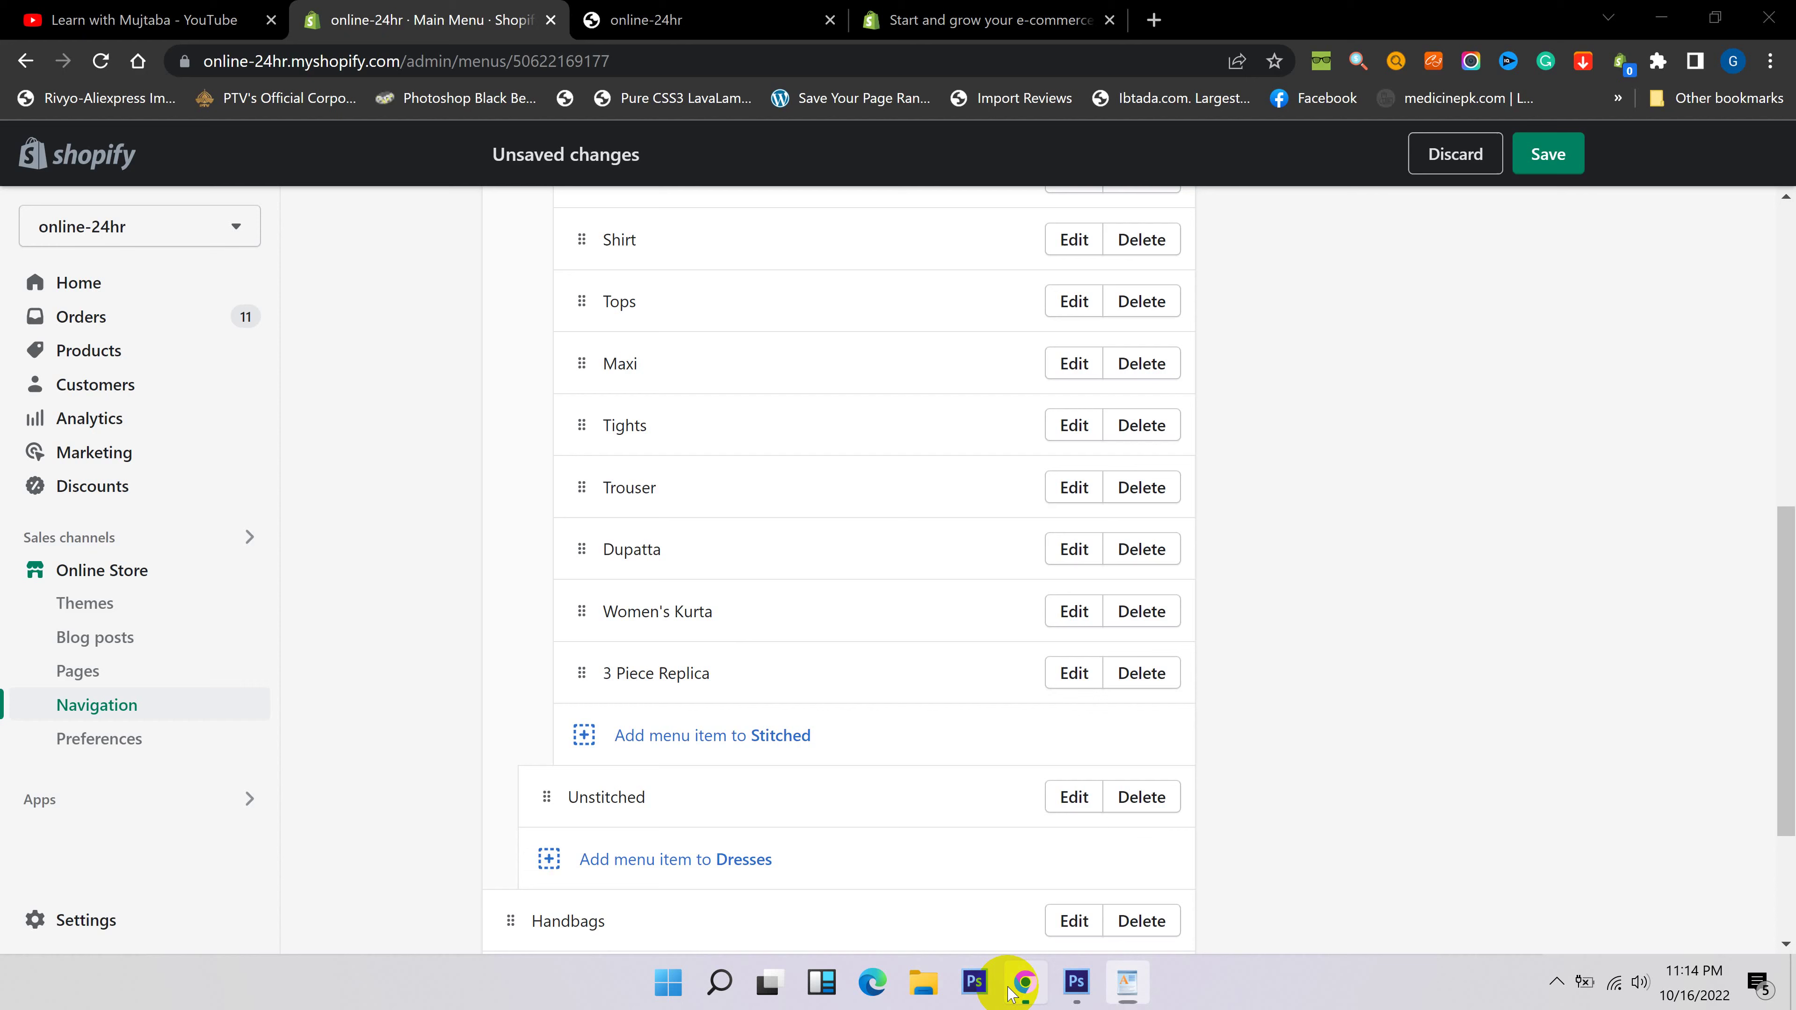
scroll(678, 696, down, 3)
scroll(501, 641, up, 6)
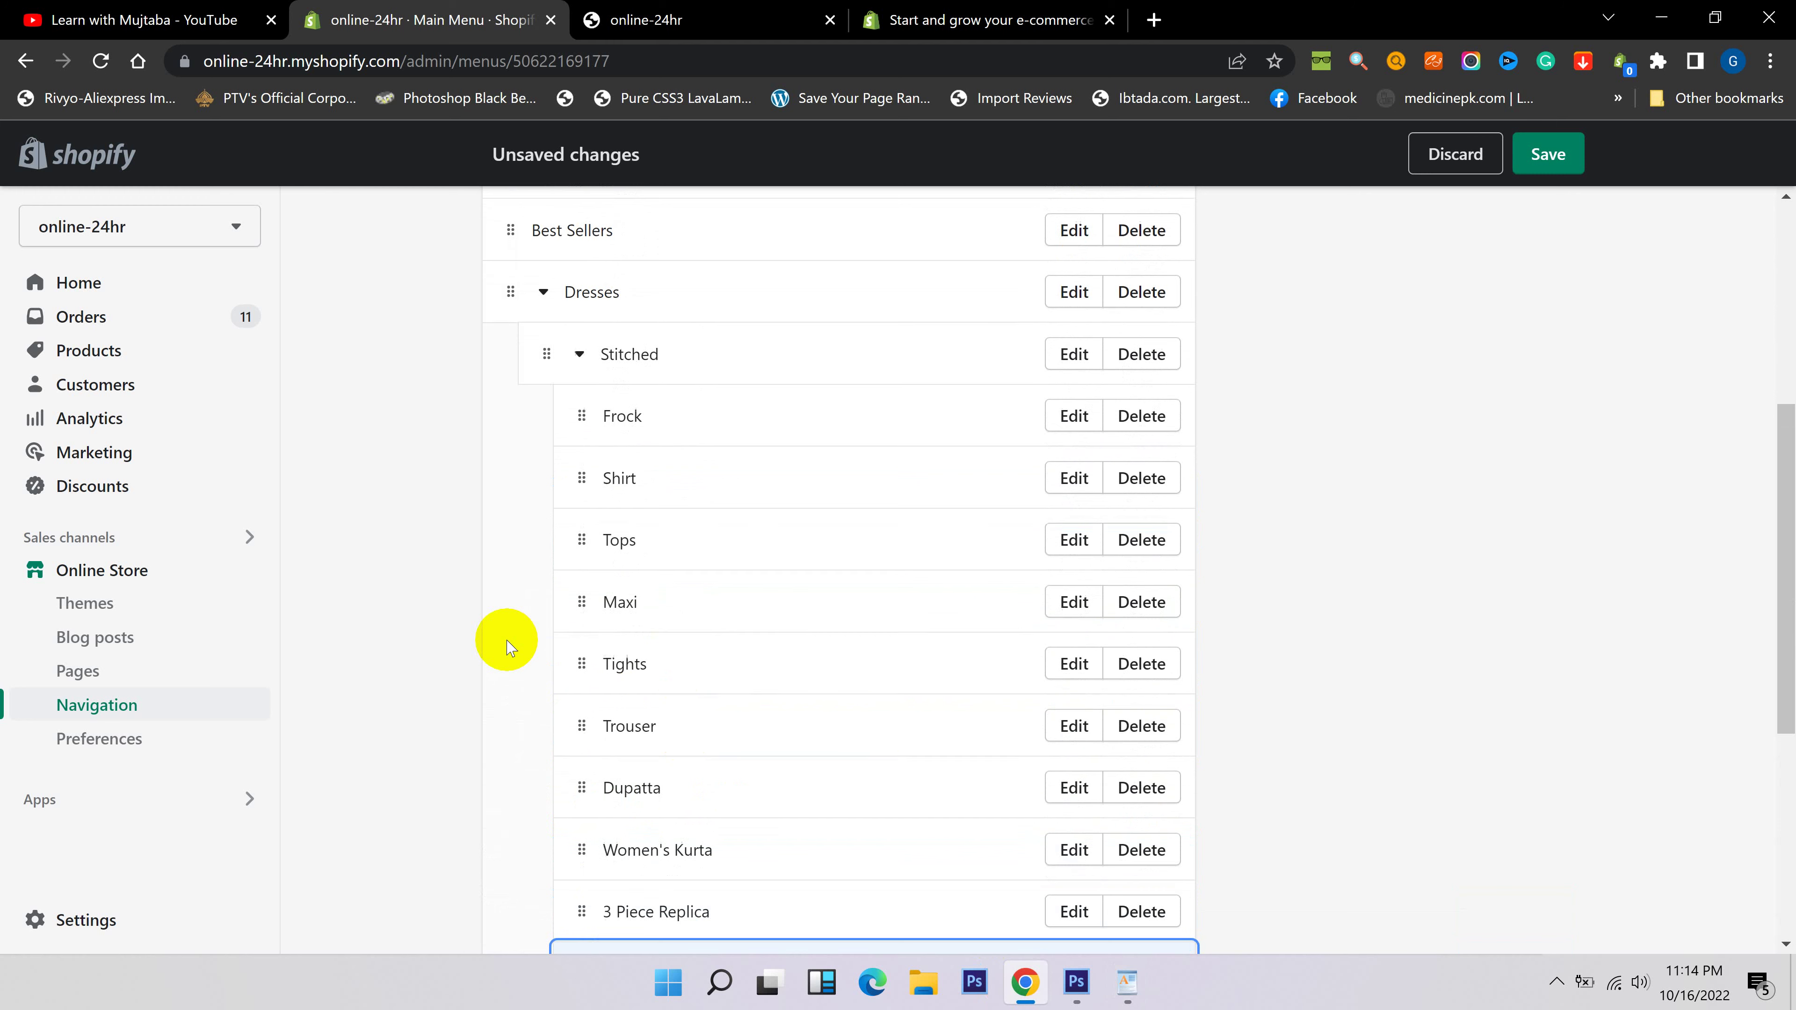
scroll(641, 831, down, 4)
click(700, 647)
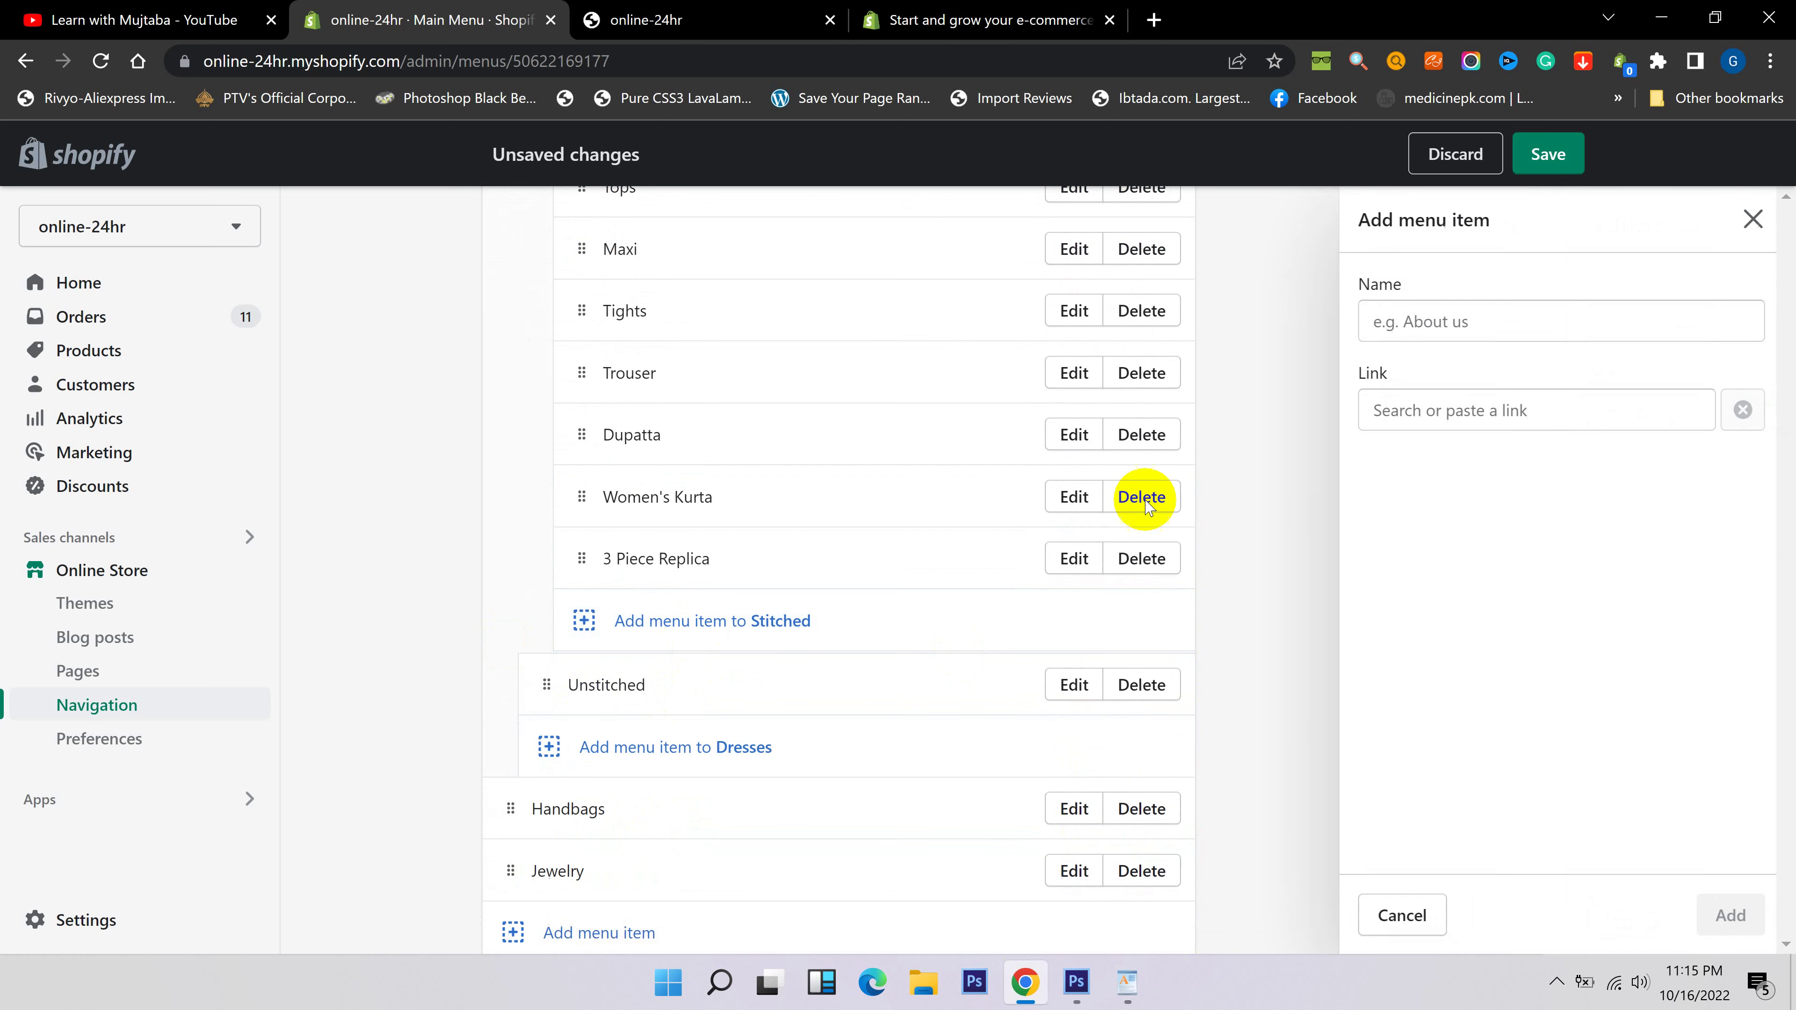
click(1428, 400)
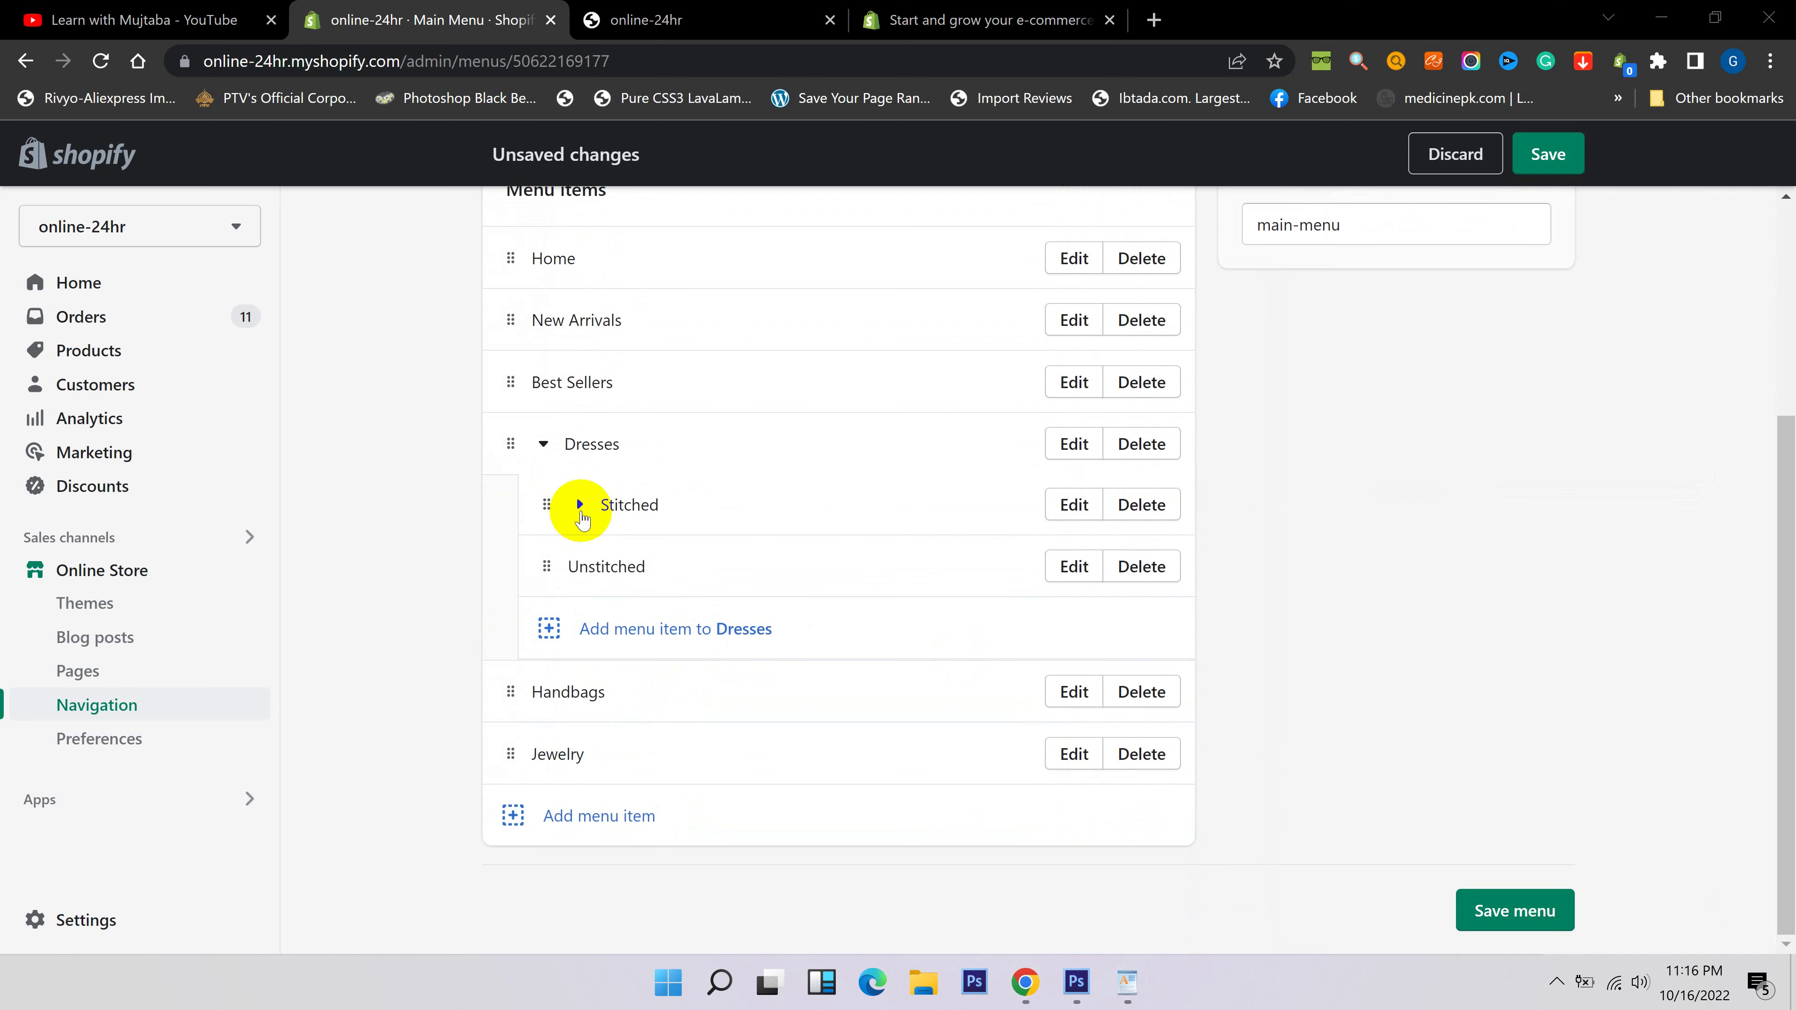
Expand the Stitched submenu and review its items down to the Unstitched entry.
click(578, 505)
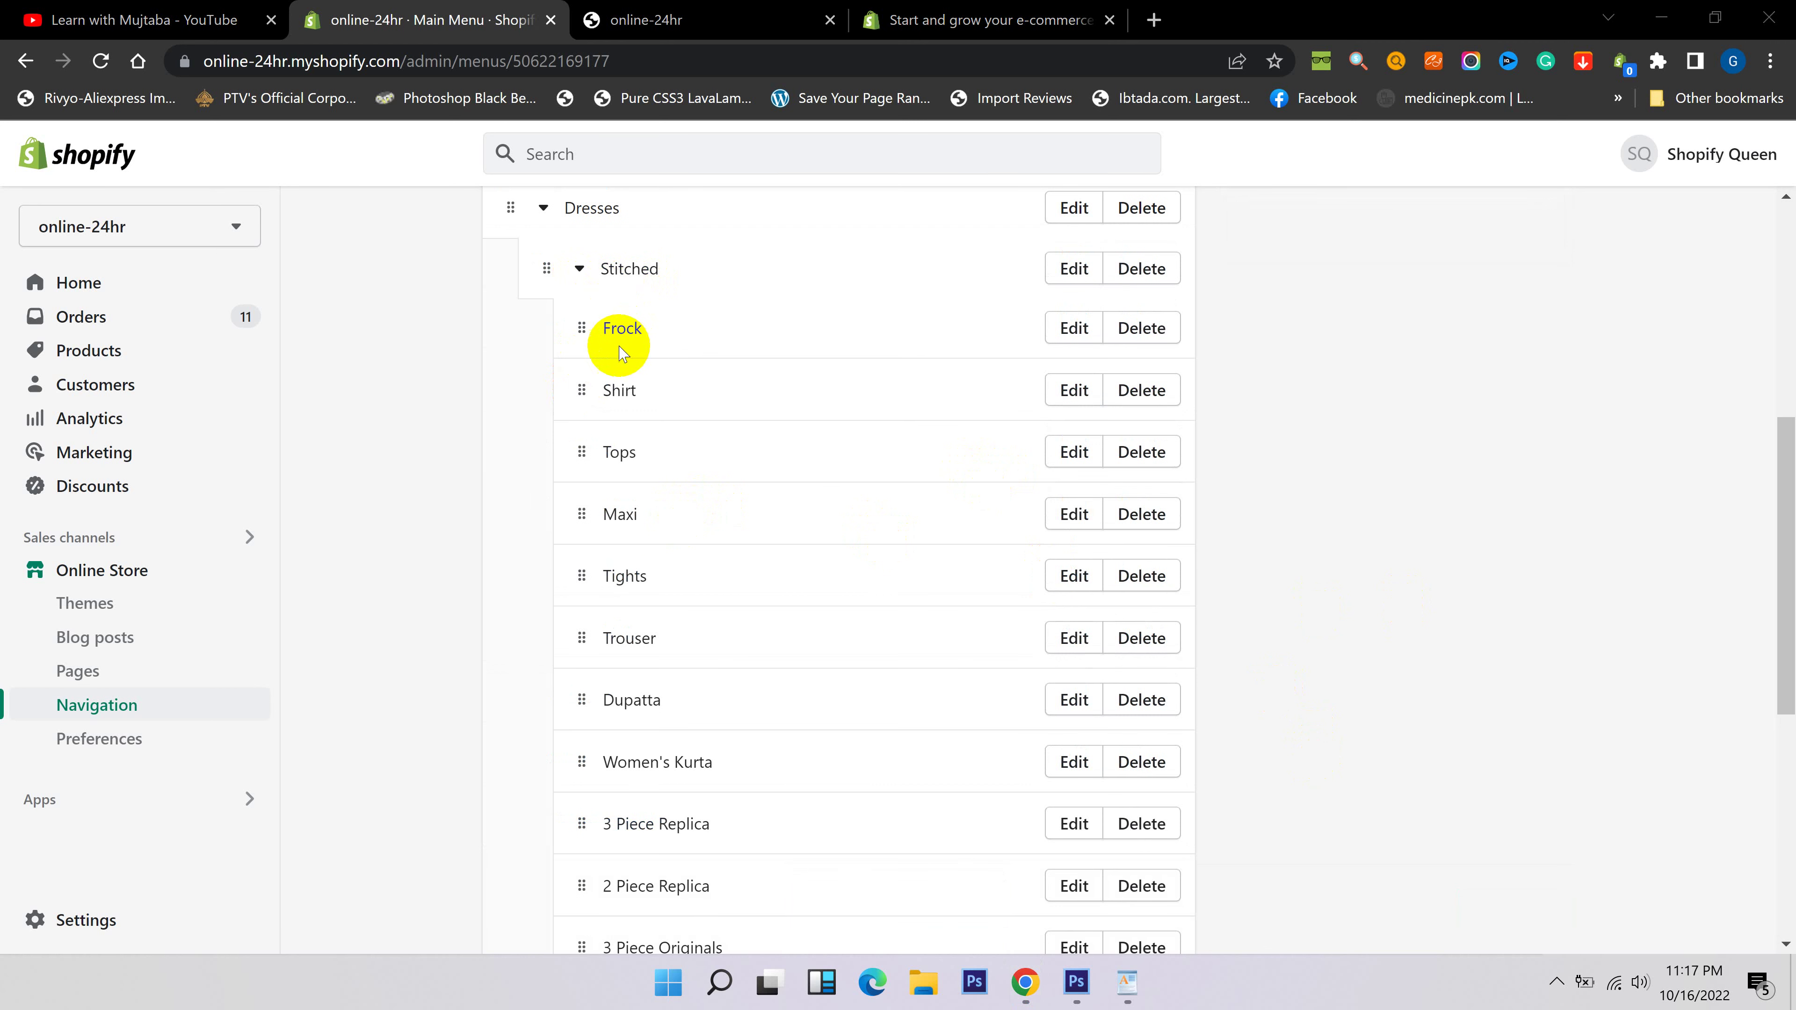
scroll(613, 349, down, 3)
scroll(633, 459, down, 2)
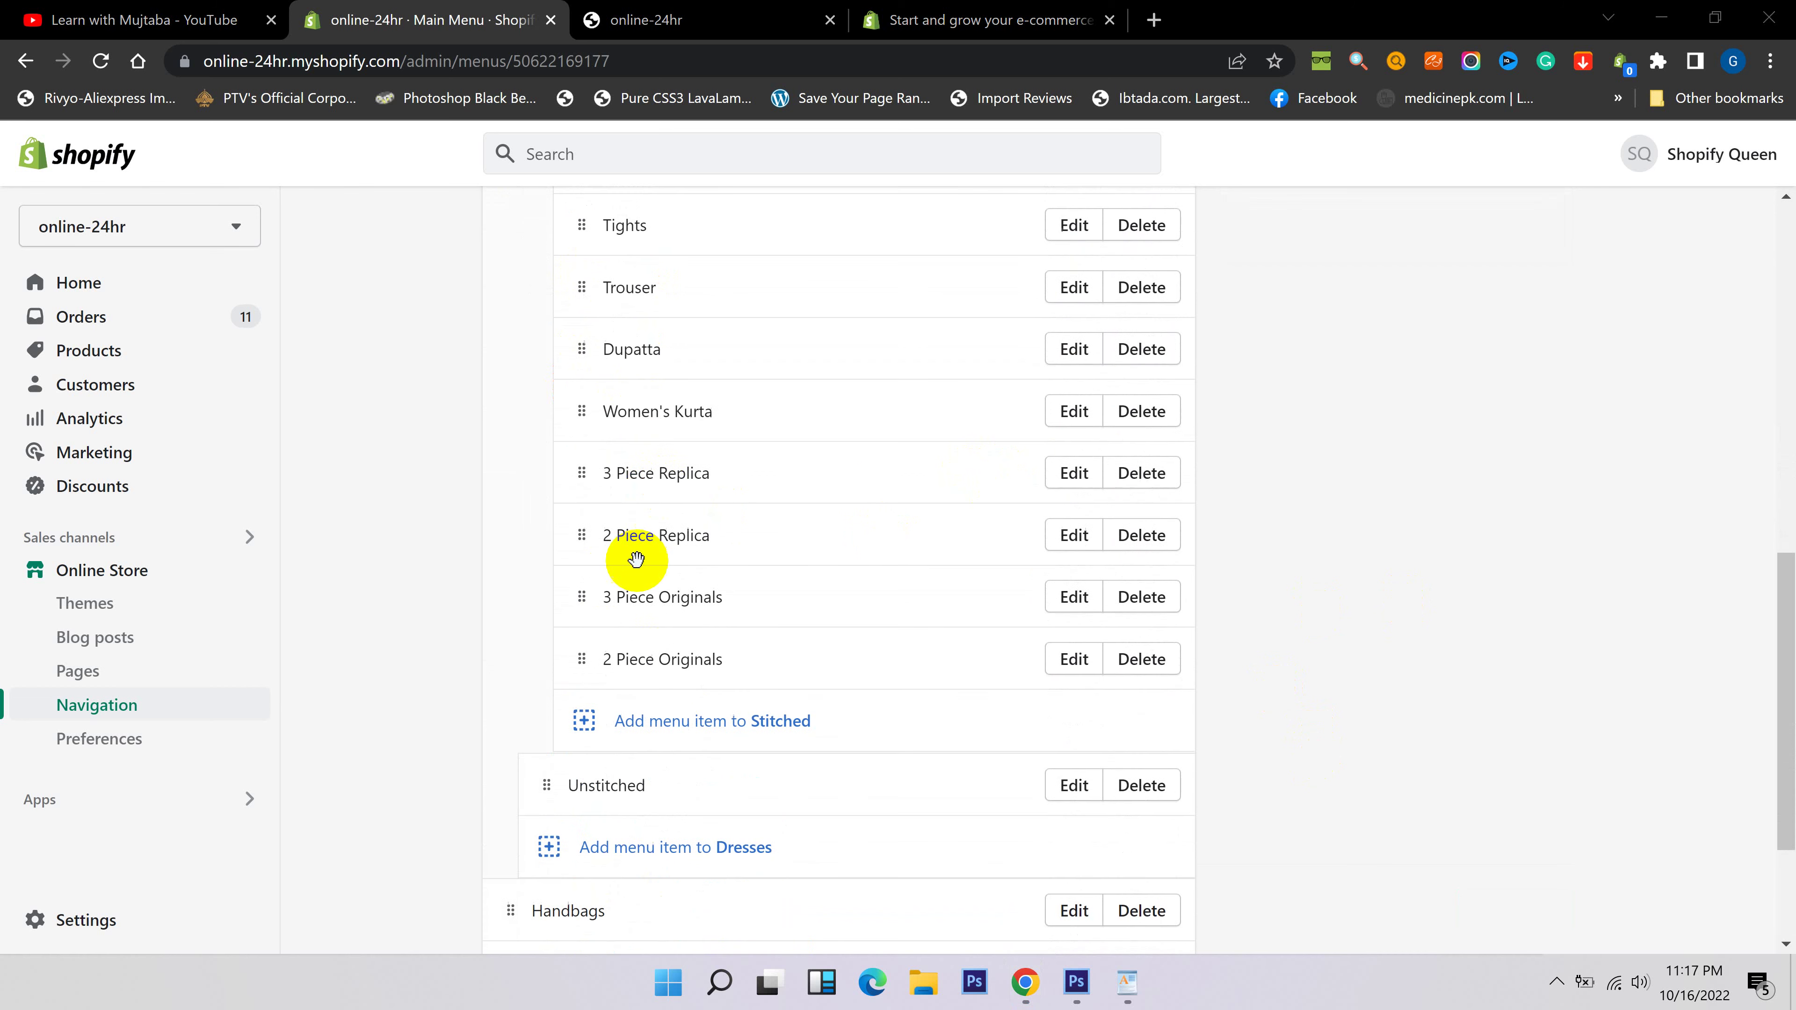
scroll(686, 640, down, 2)
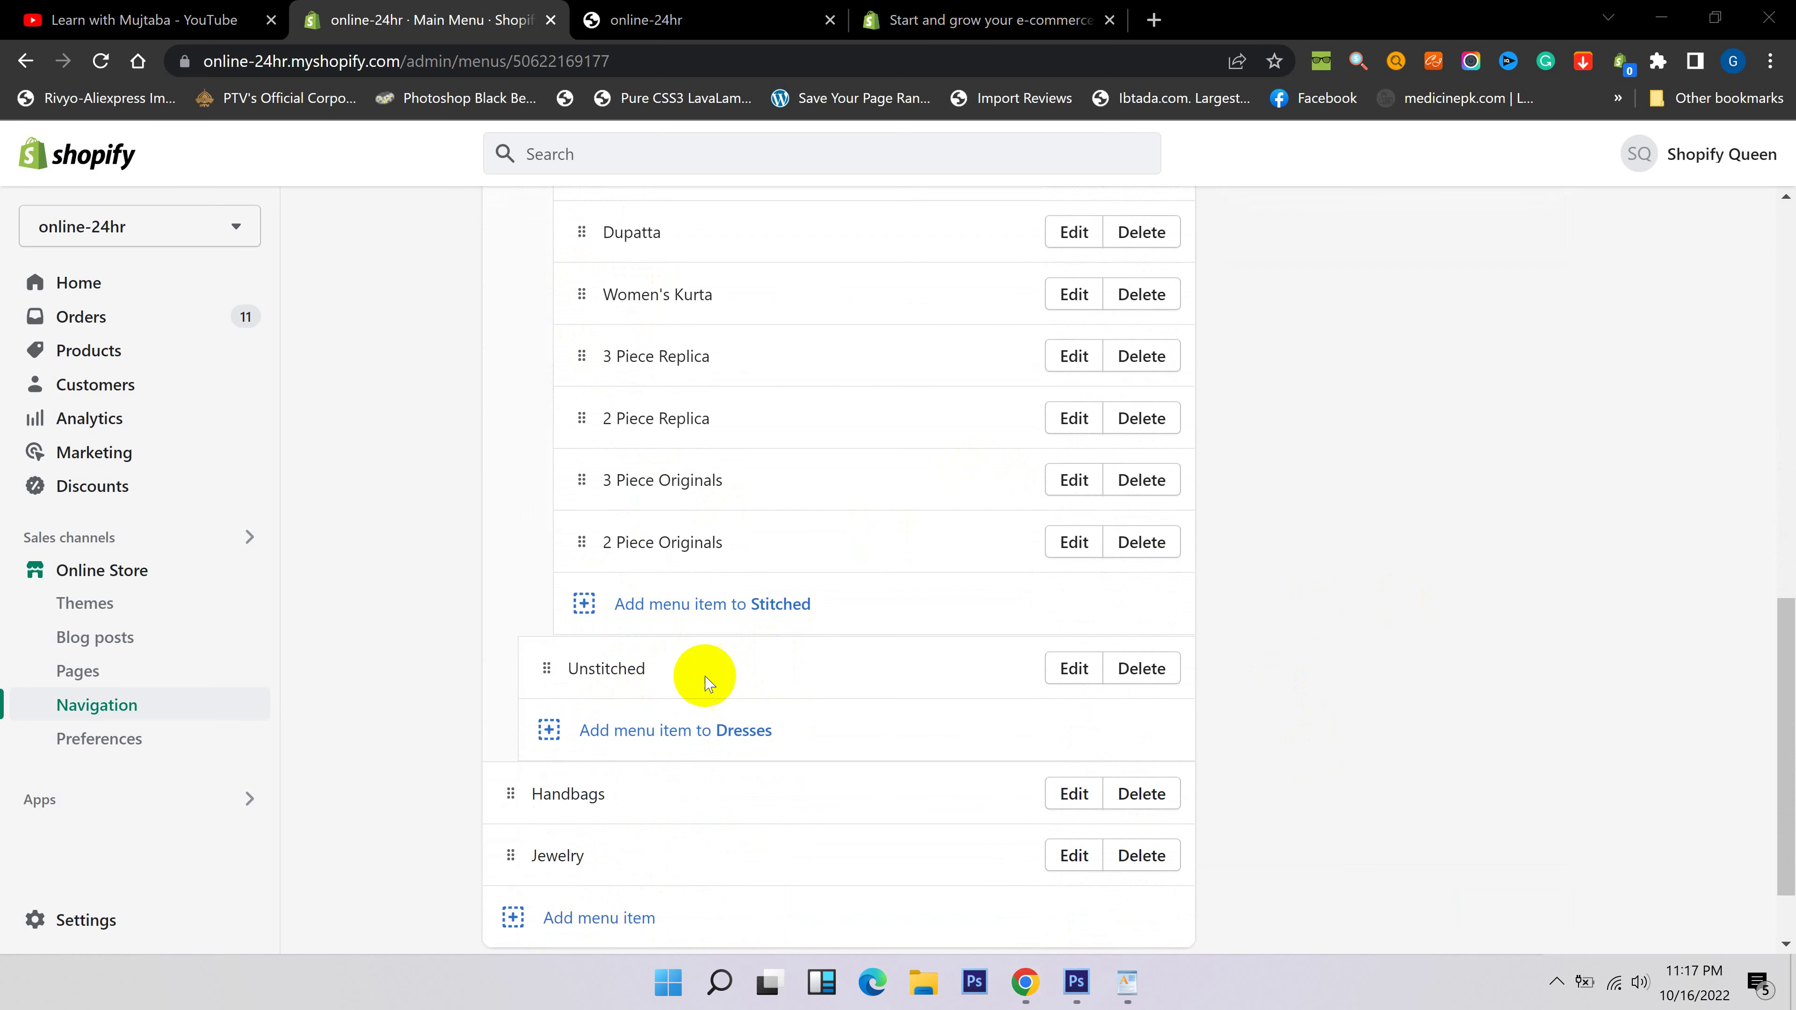
Copy Shirt from the Unstitched list in WordPad and enter it as the link of a new Shopify menu item under Dresses.
click(1126, 987)
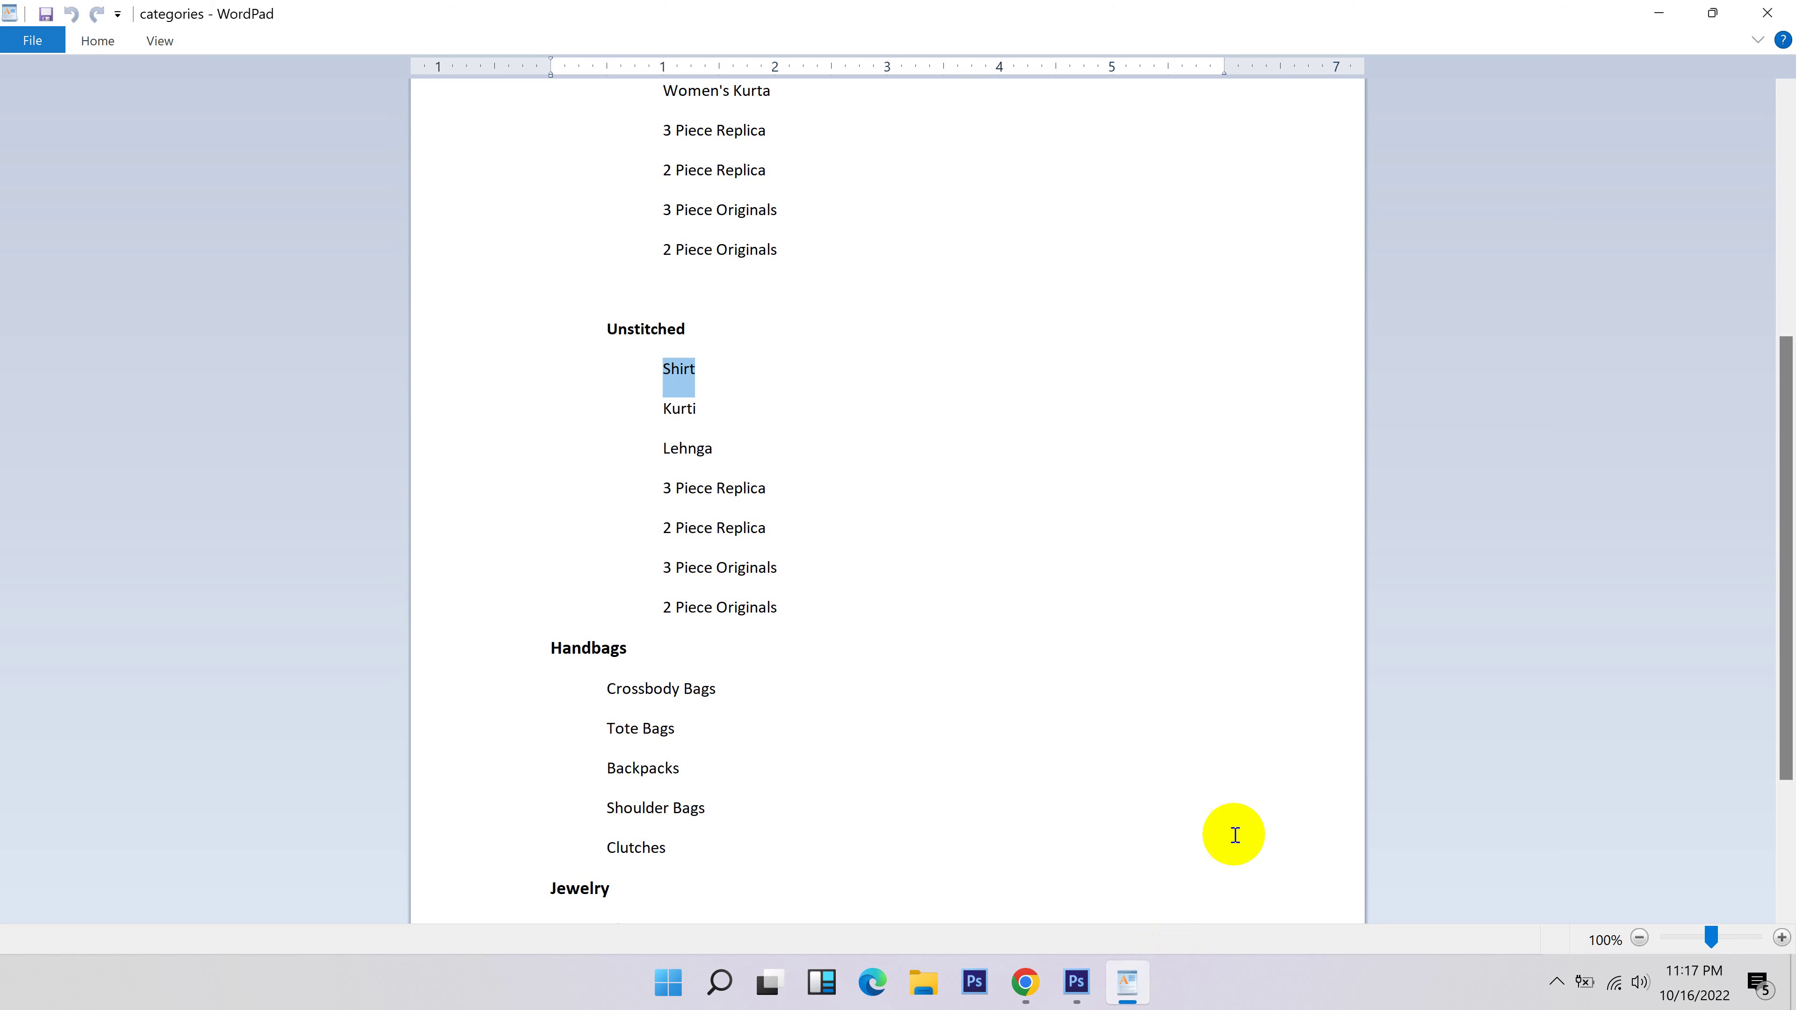
click(841, 473)
click(696, 368)
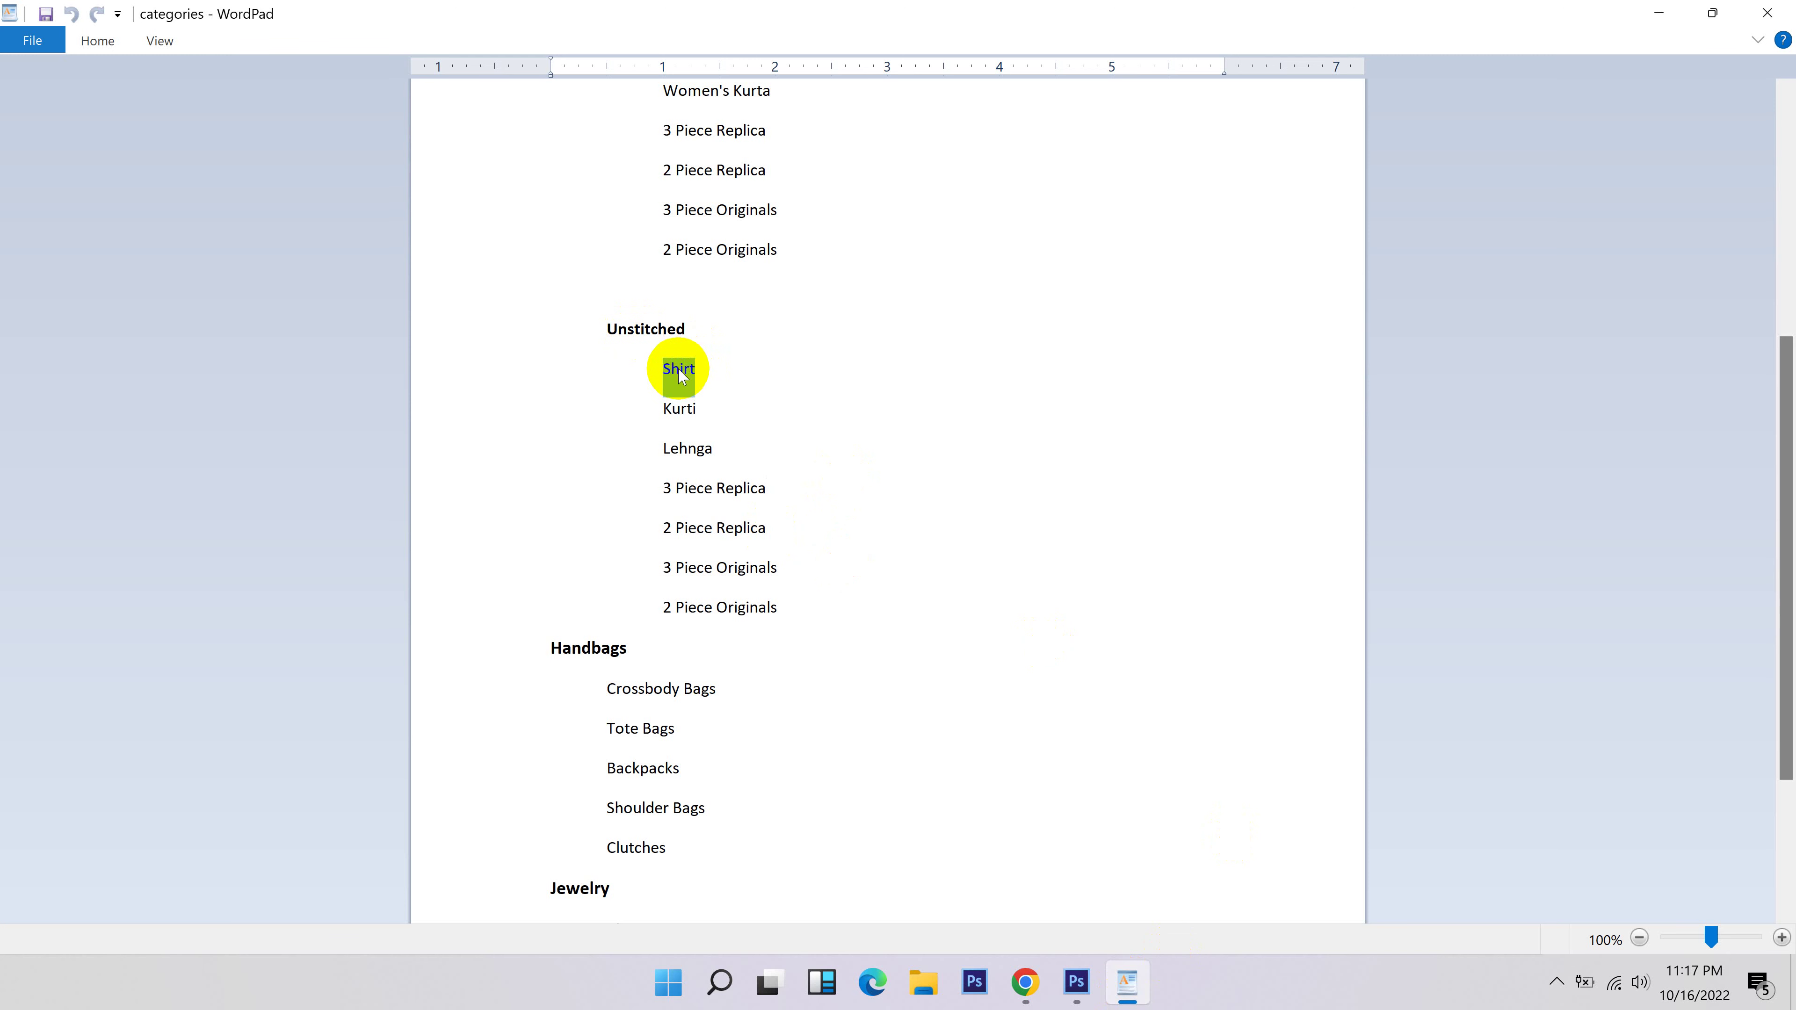
click(1025, 981)
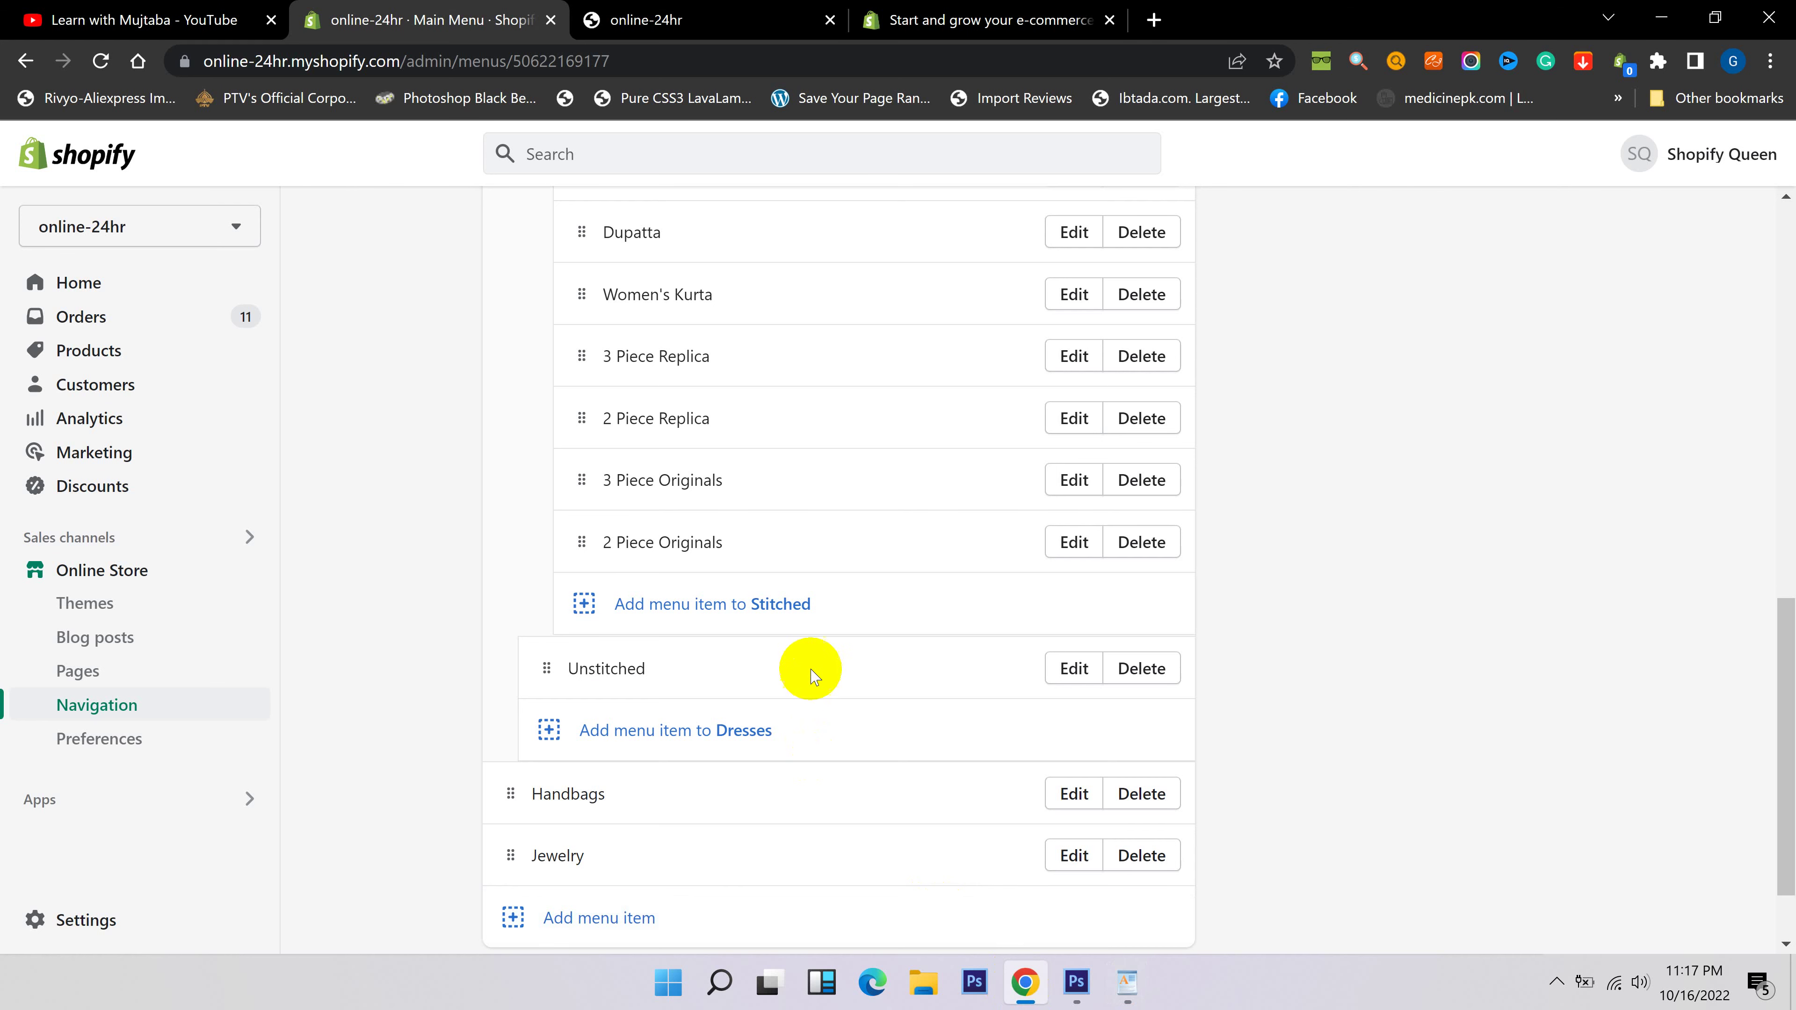
click(799, 728)
click(1547, 412)
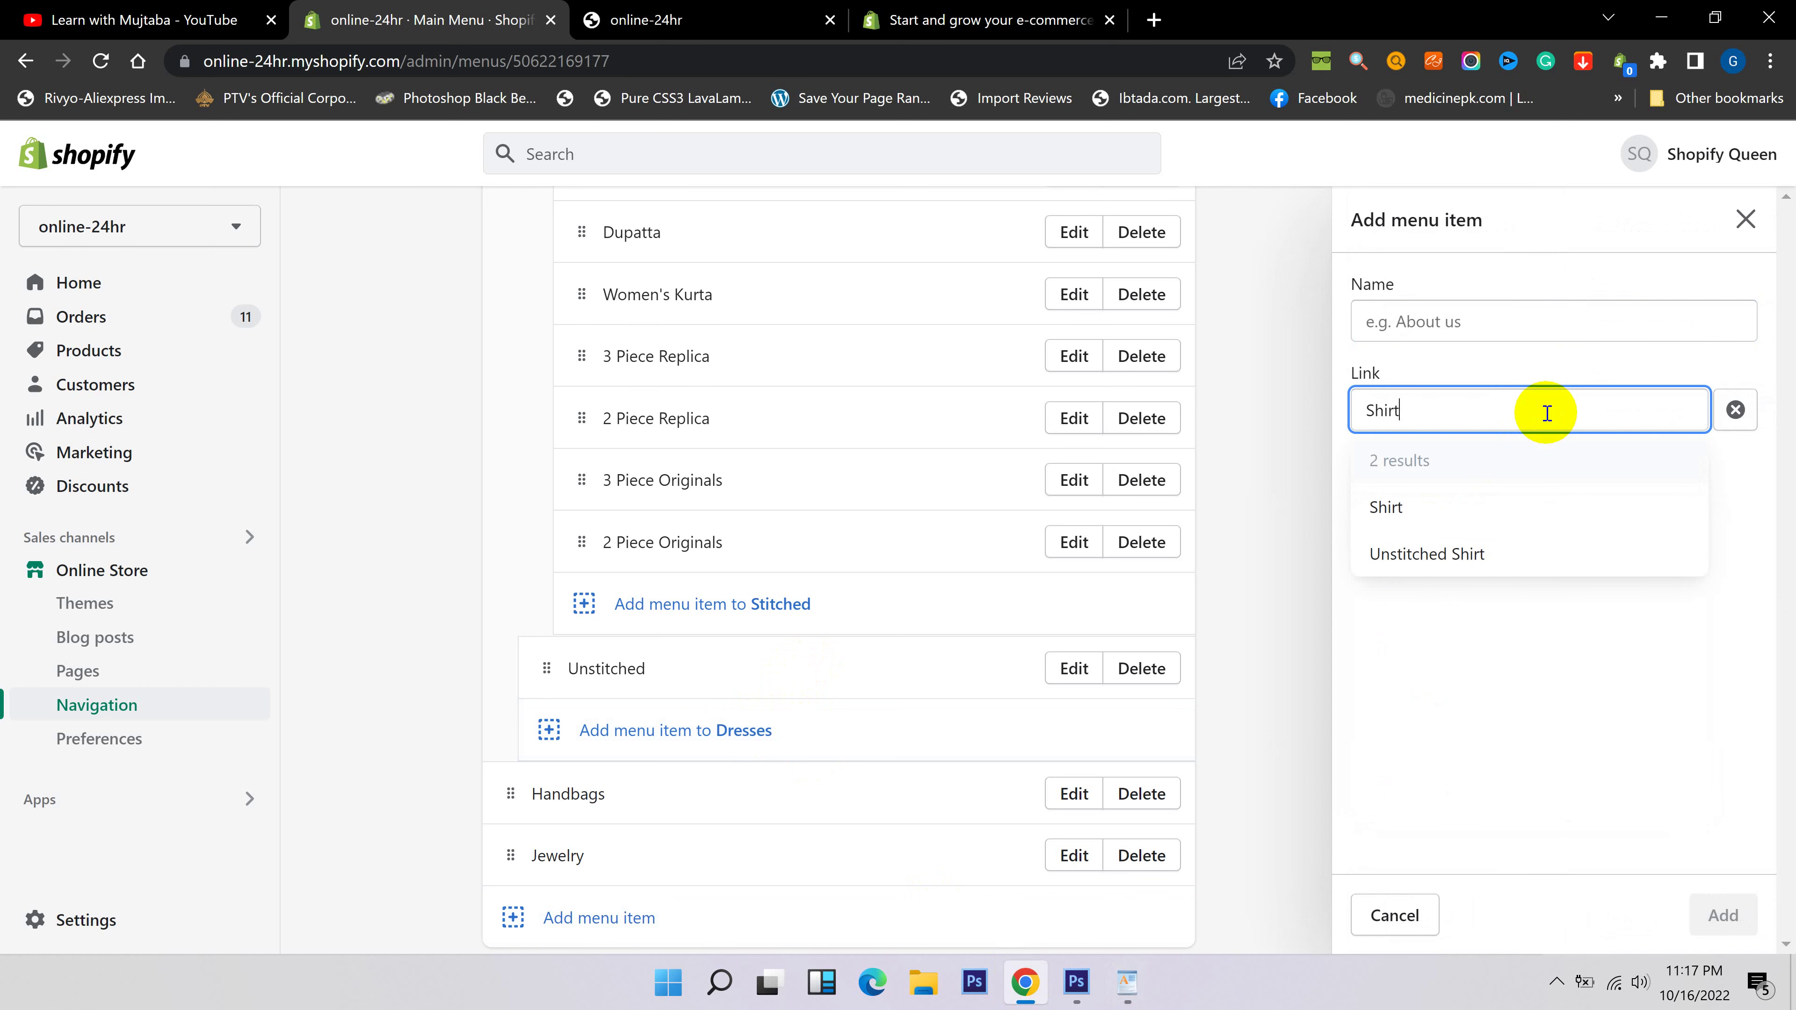
Link the new item to the Unstitched Shirt collection, name it Shirt, and add it to the menu nested under Unstitched.
click(1437, 555)
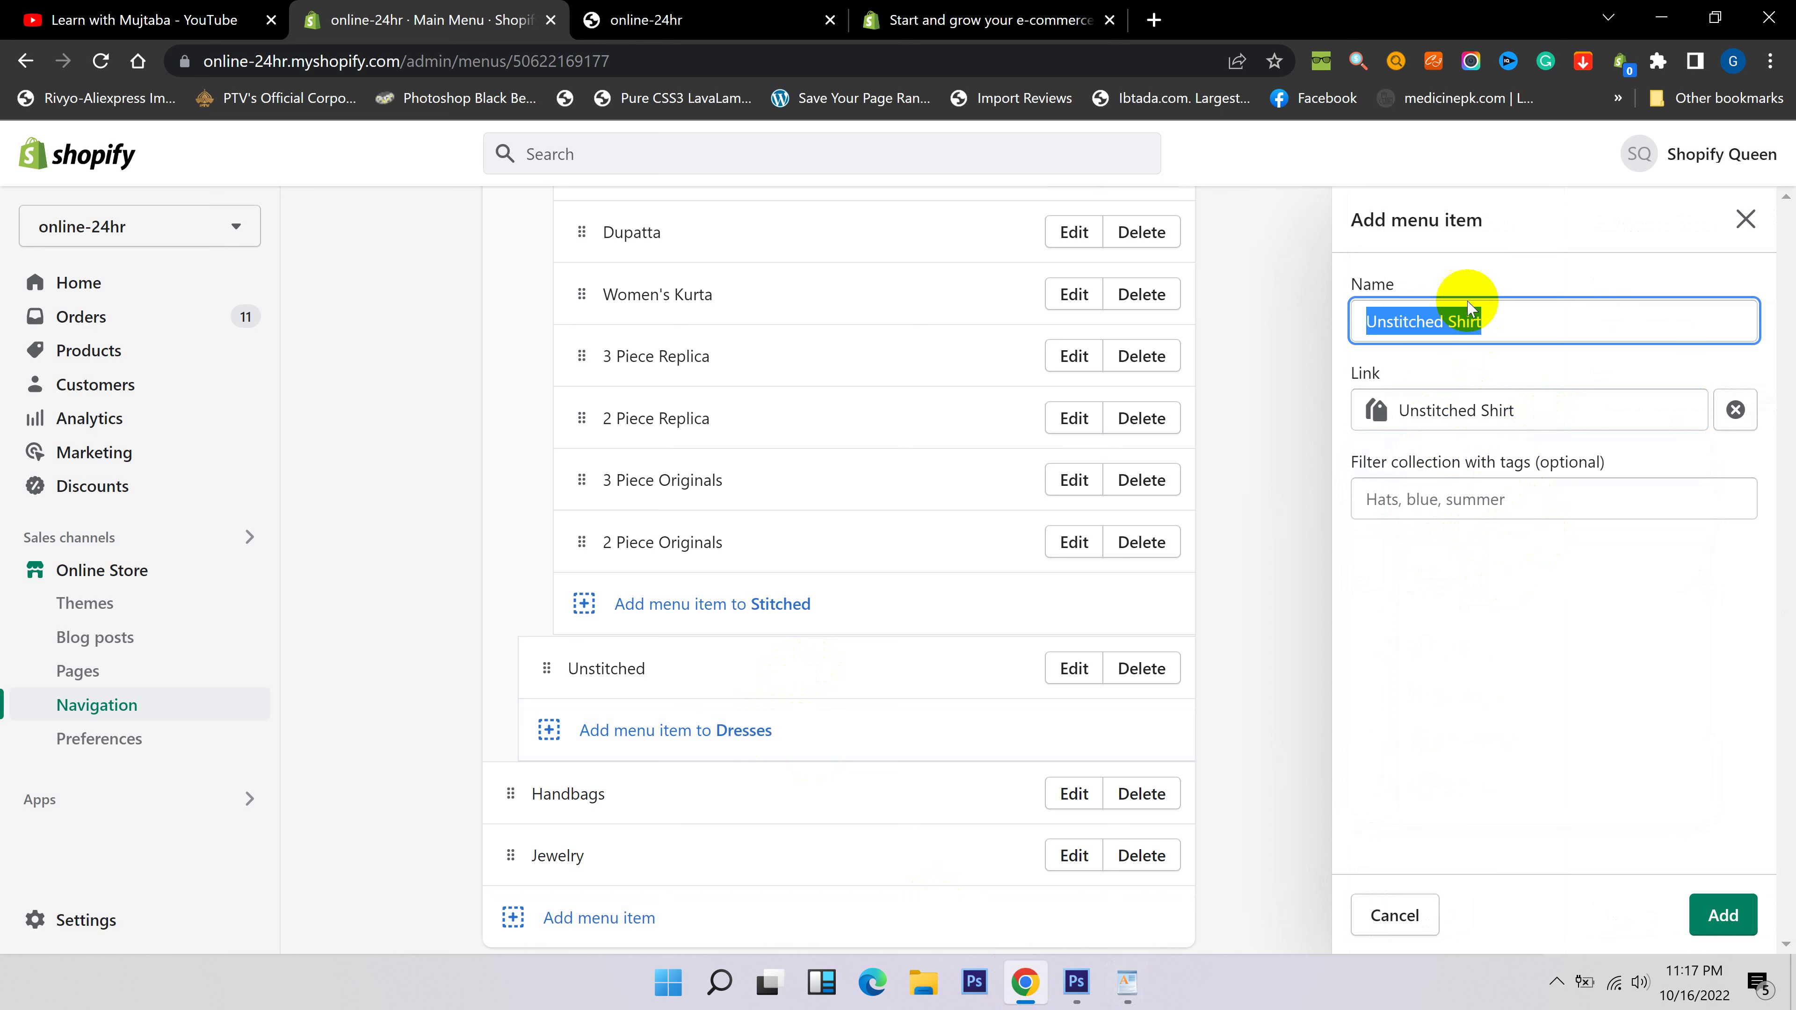
drag(1451, 323, 1373, 325)
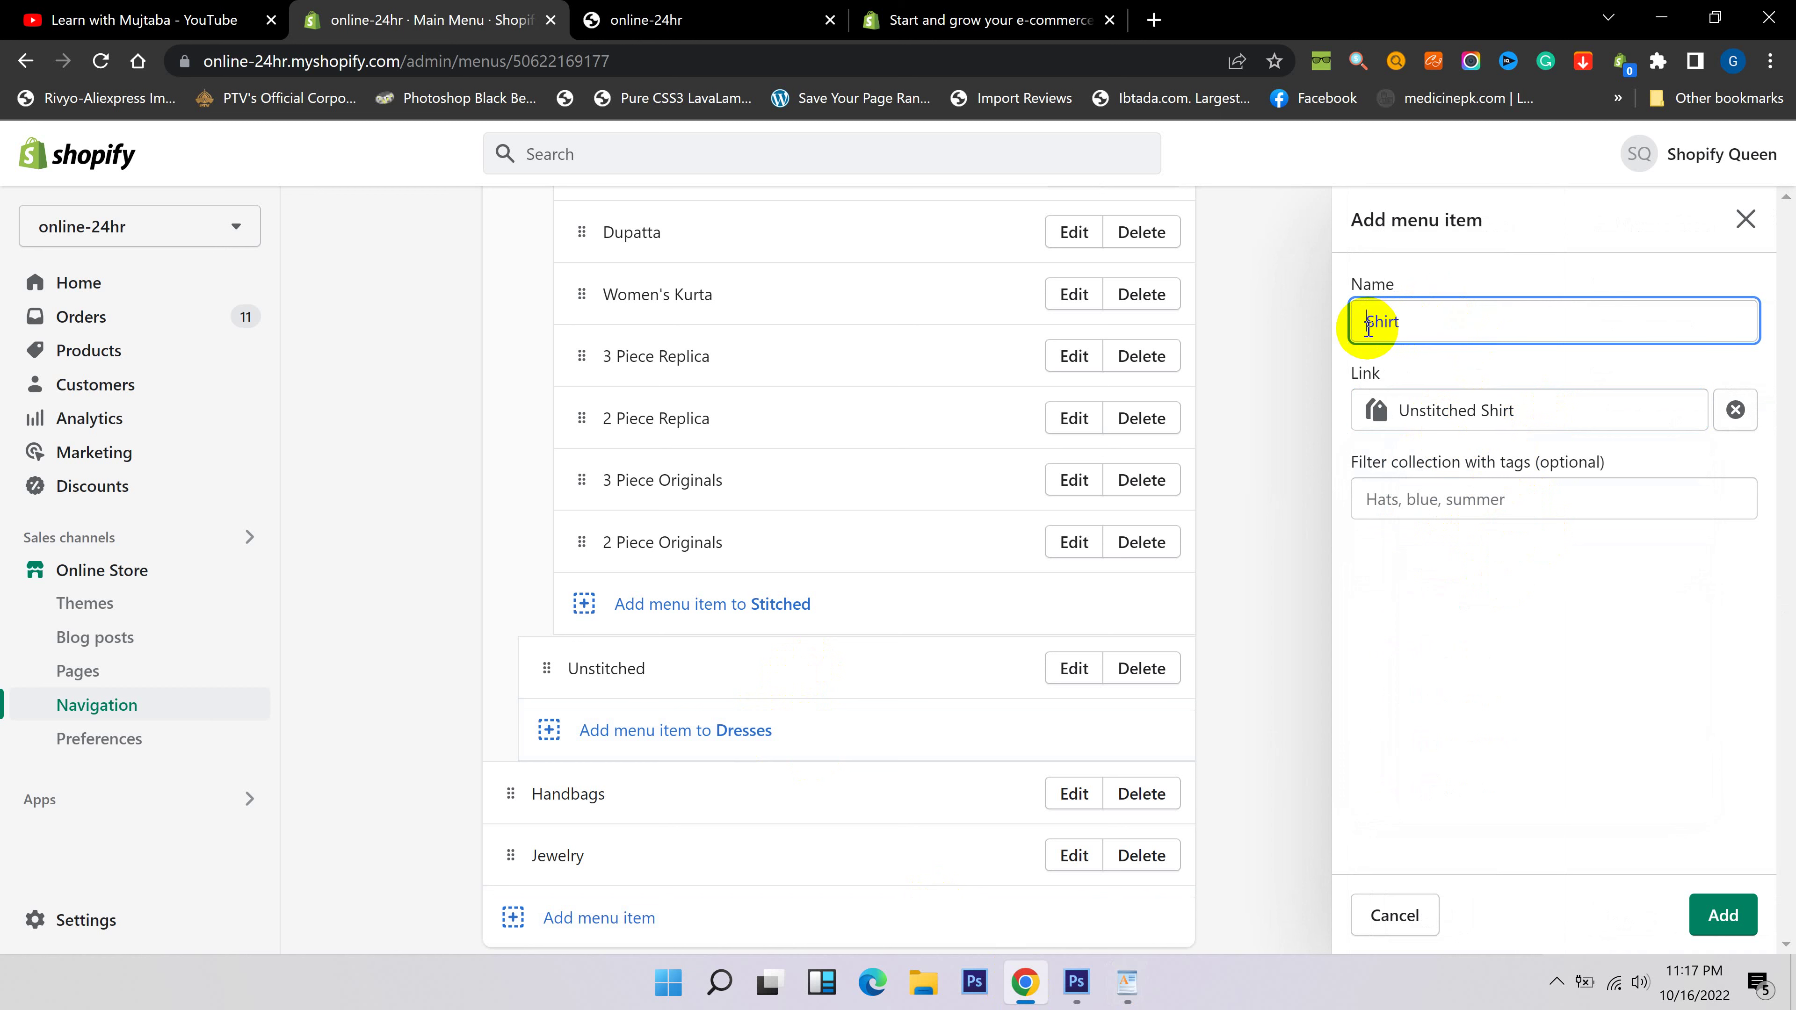
click(1718, 914)
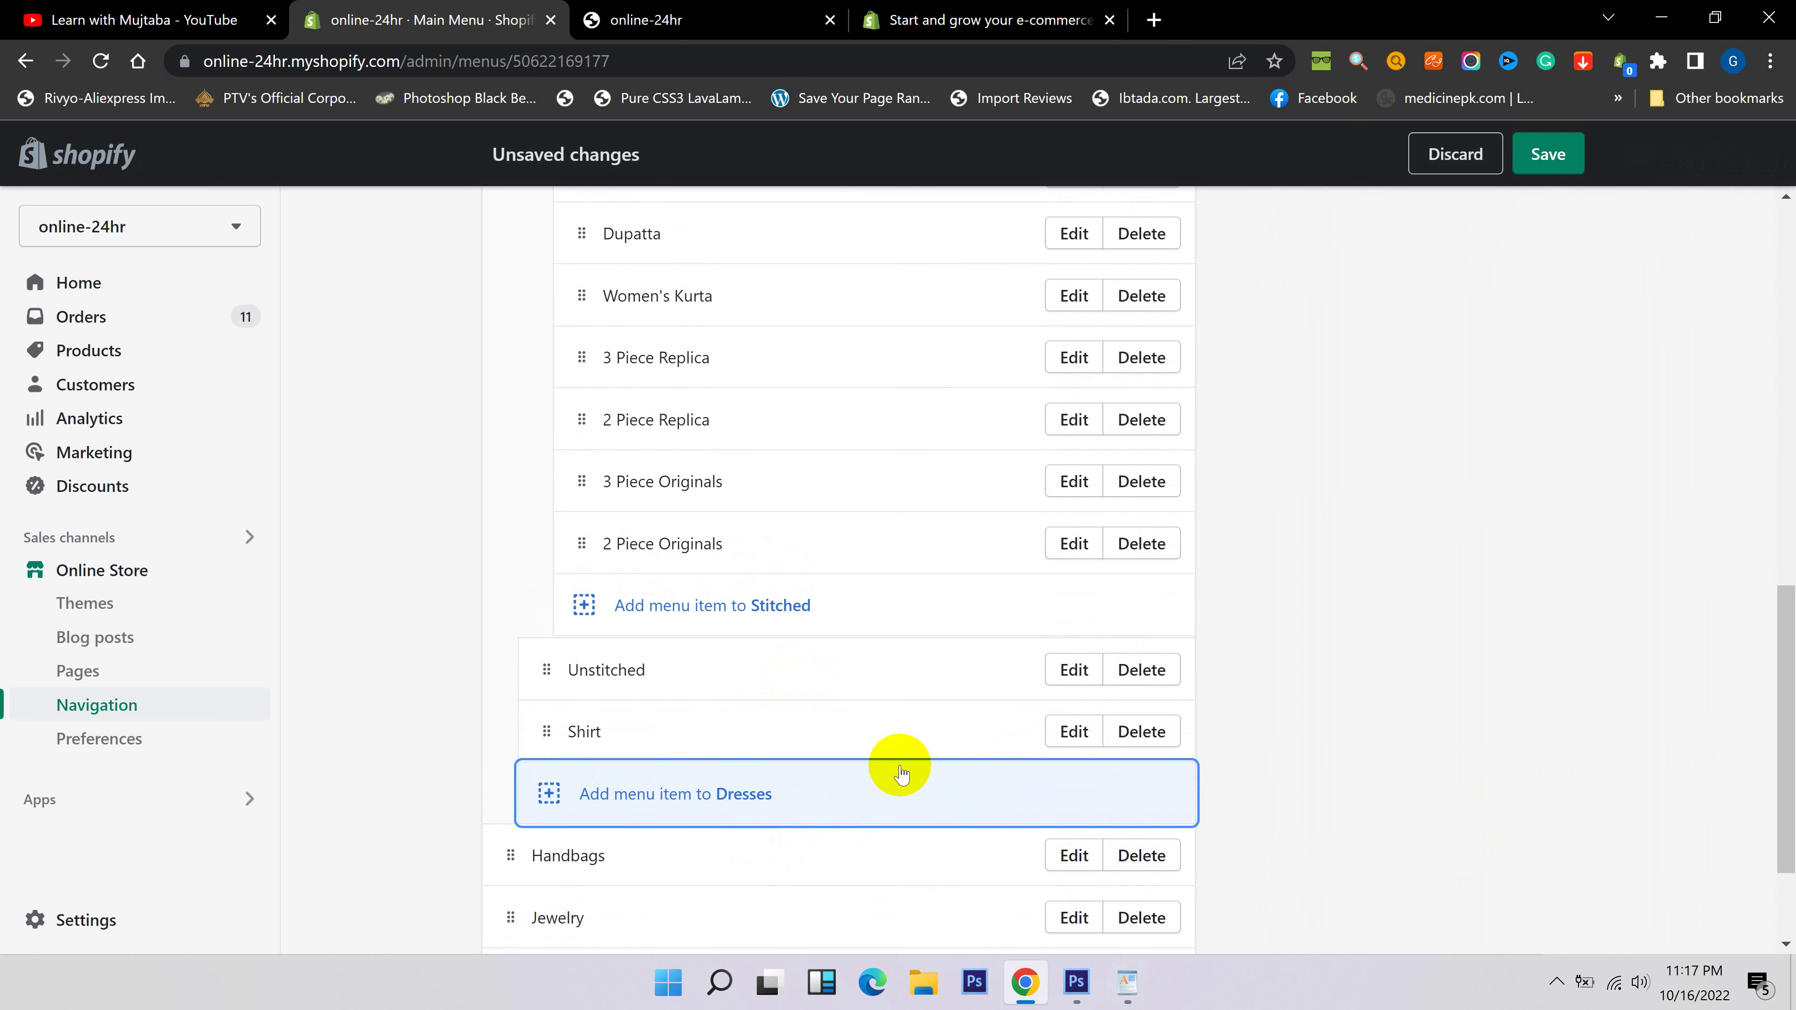
mouse_move(547, 732)
mouse_down()
mouse_move(581, 739)
mouse_move(538, 708)
mouse_up()
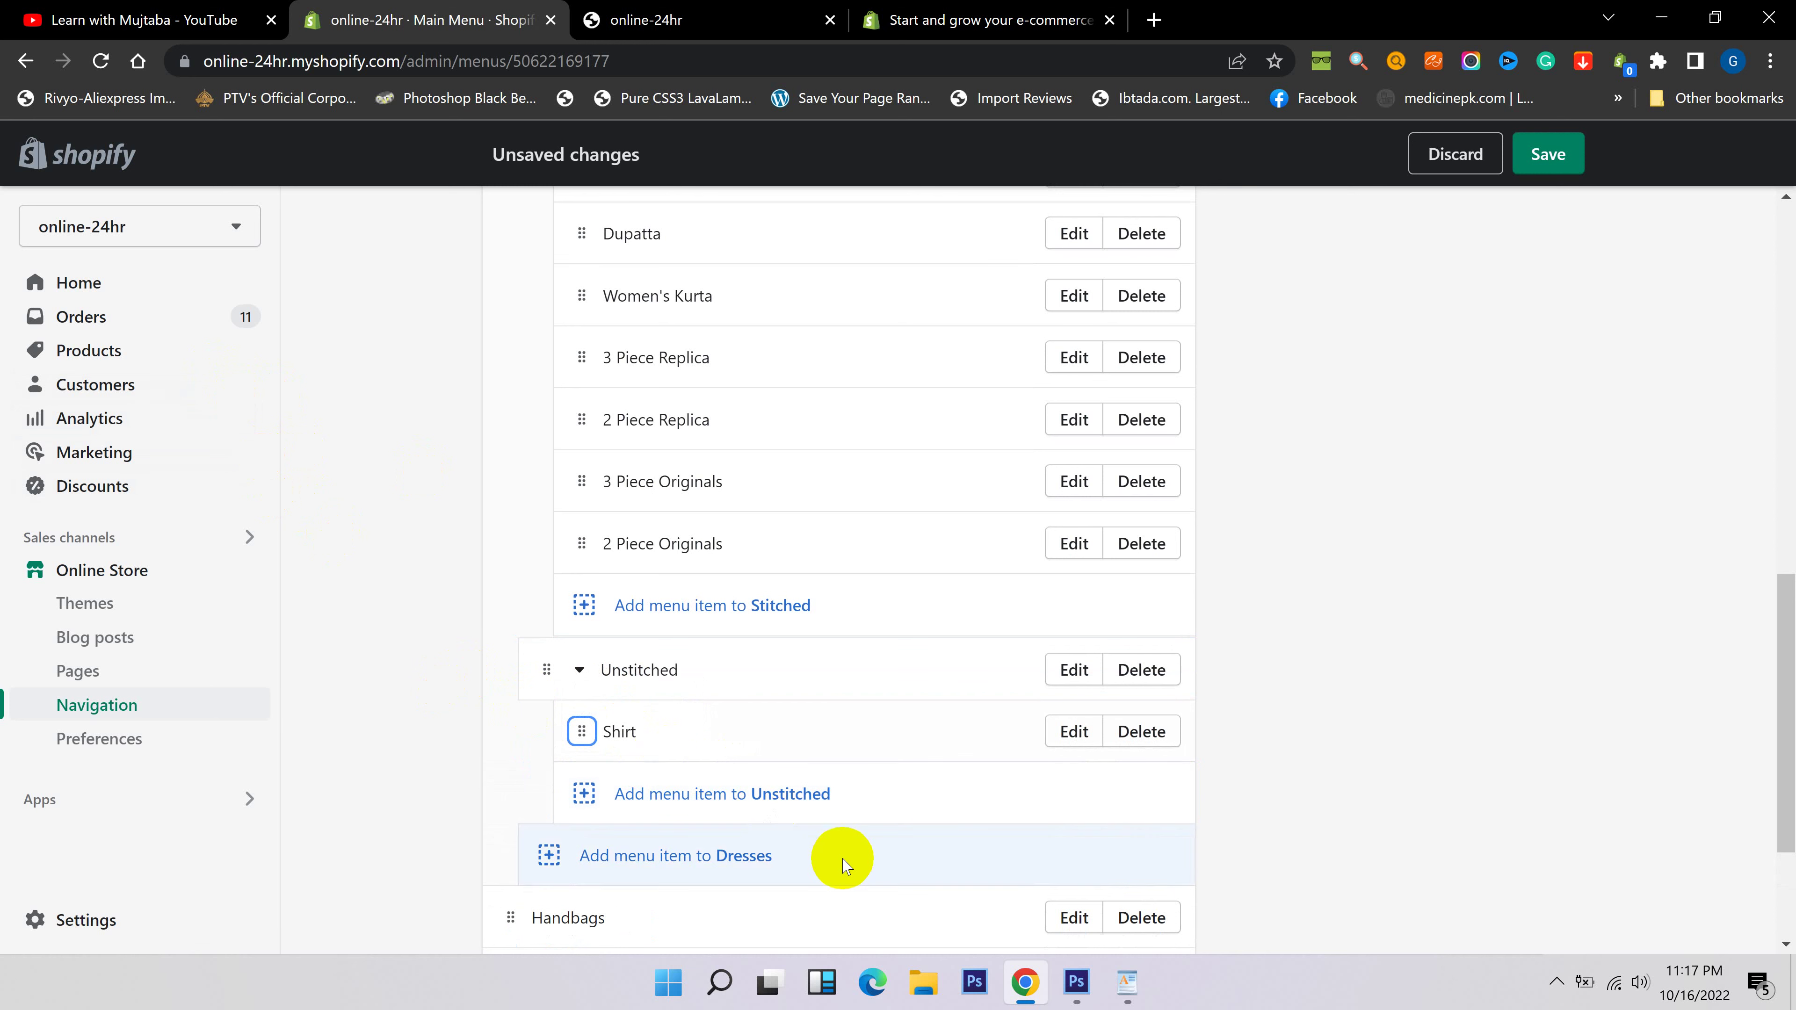
Copy Kurti from the Unstitched list in WordPad and add it under Unstitched in the Shopify menu, linked to the Kurti collection.
click(1126, 981)
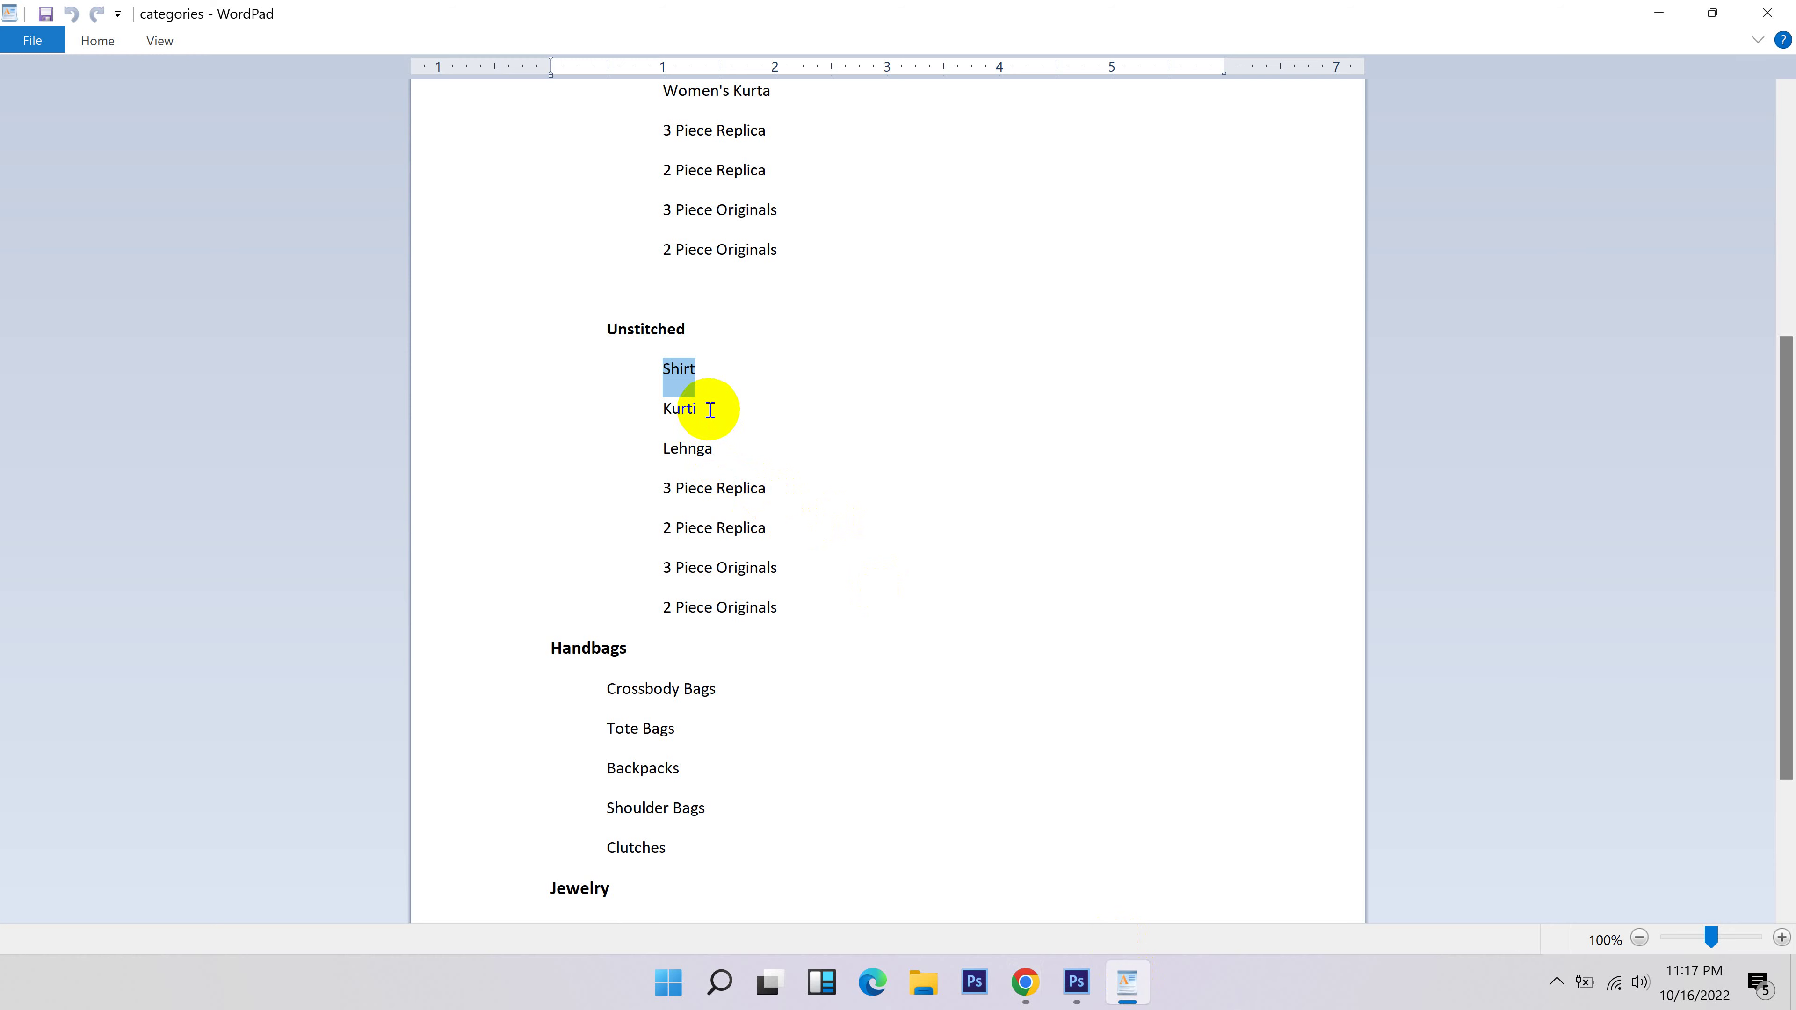
drag(697, 411, 653, 412)
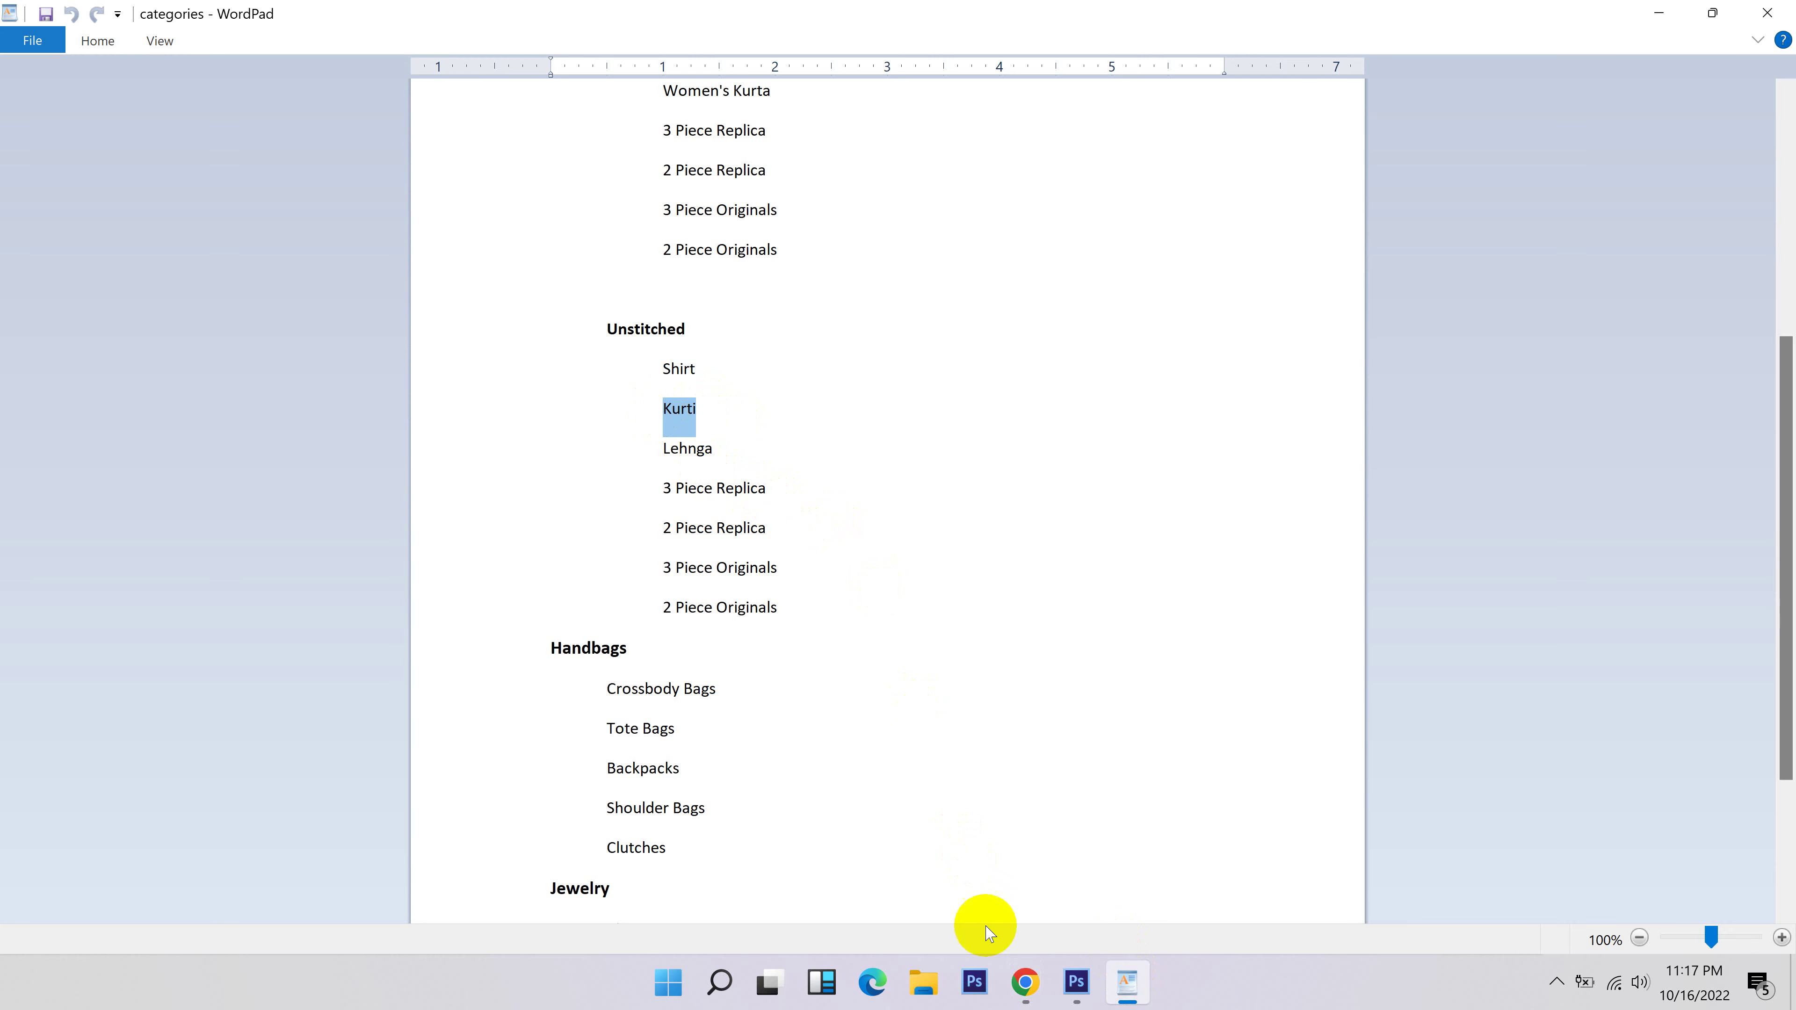
click(1024, 982)
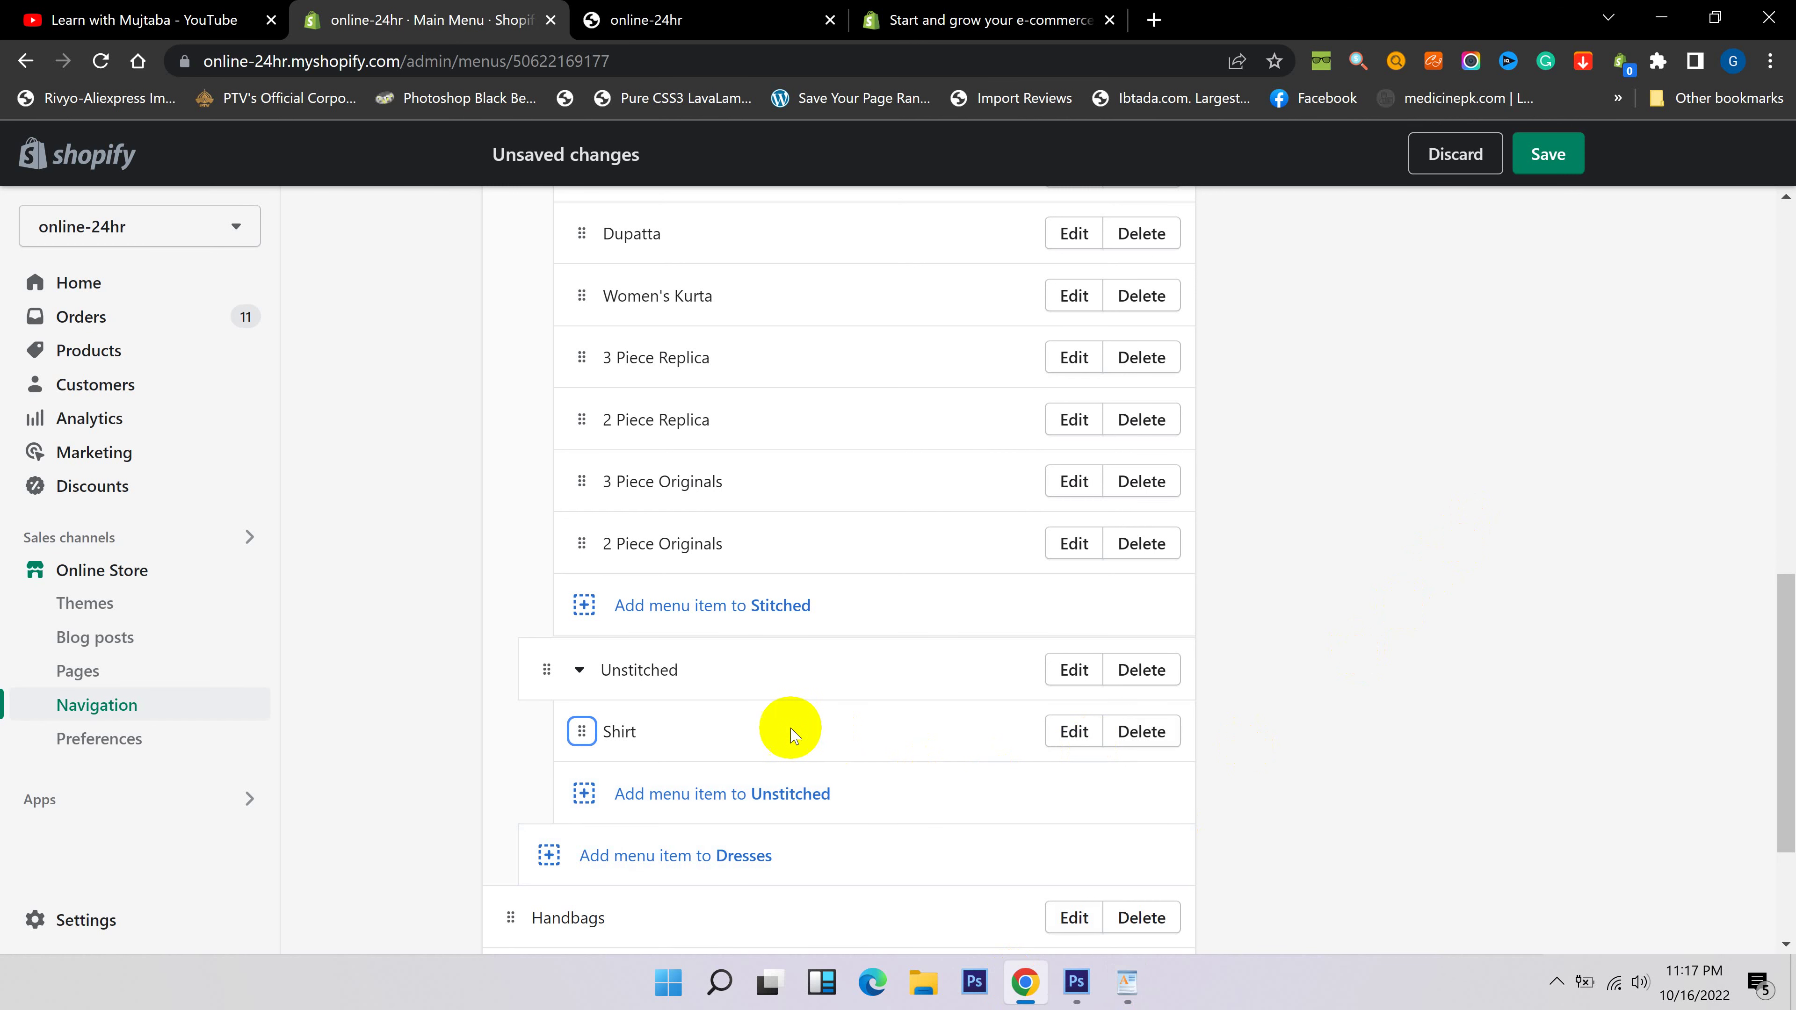
click(762, 799)
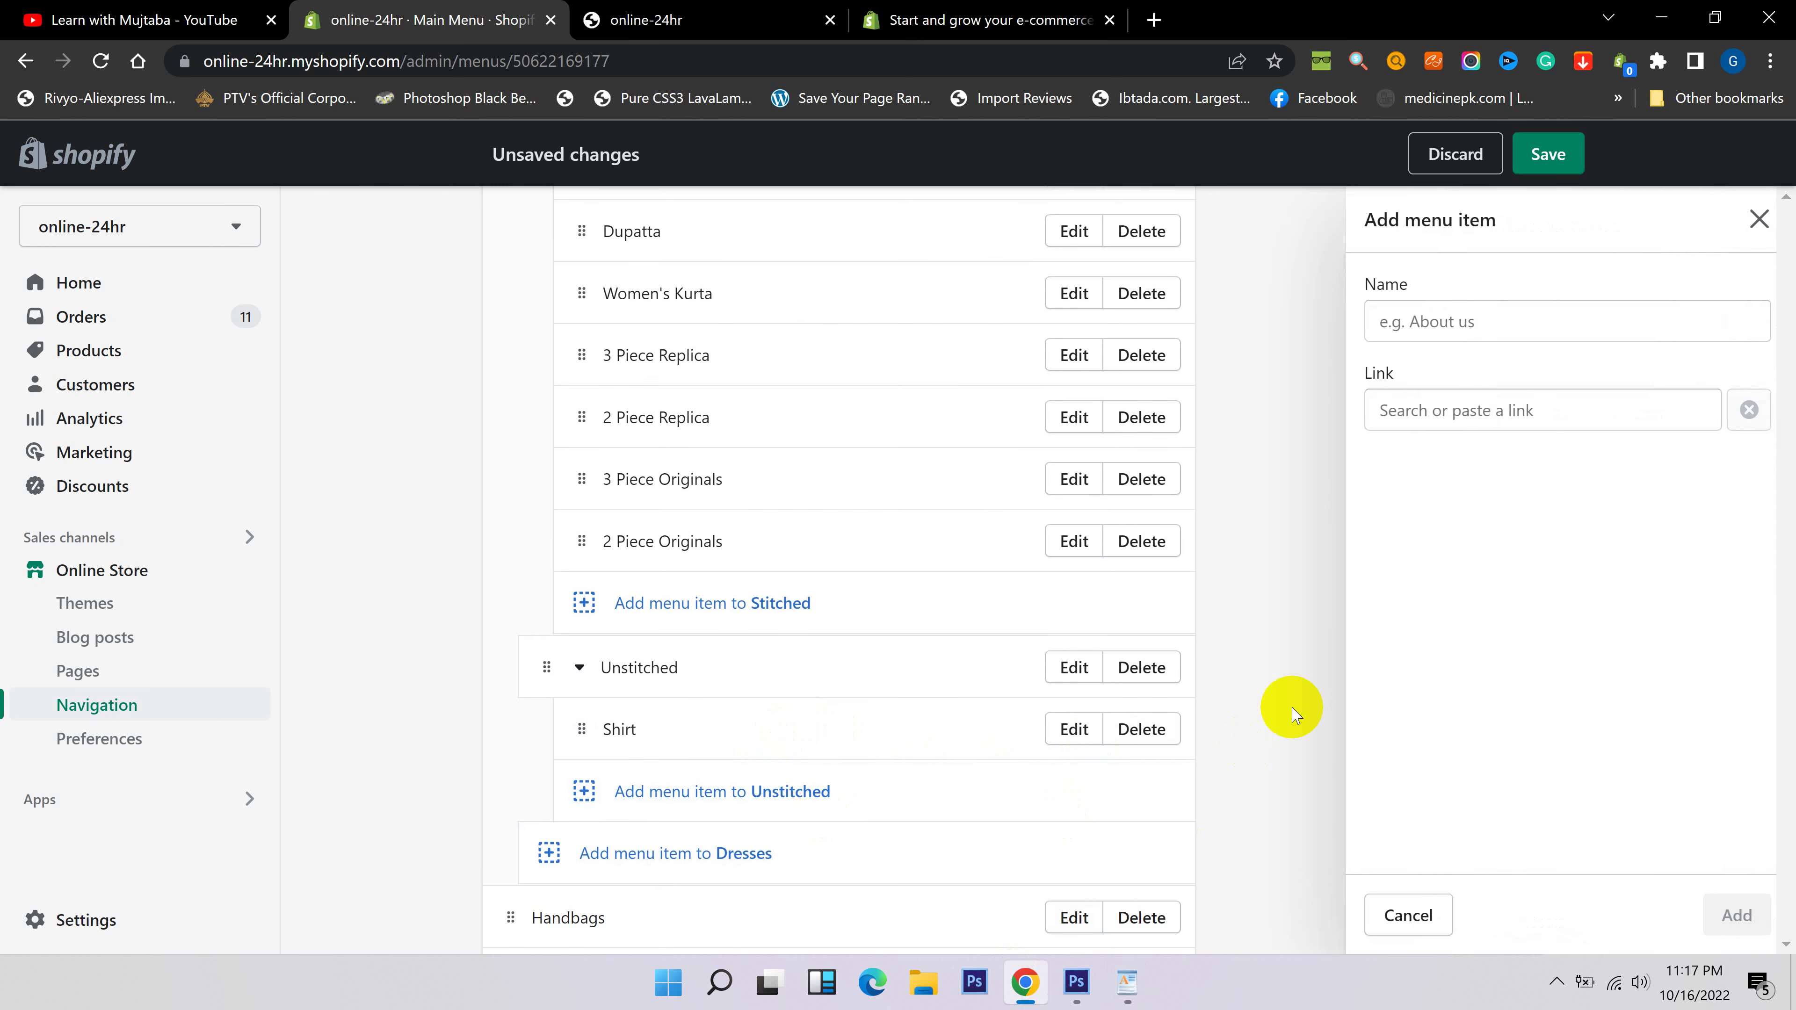
click(1458, 420)
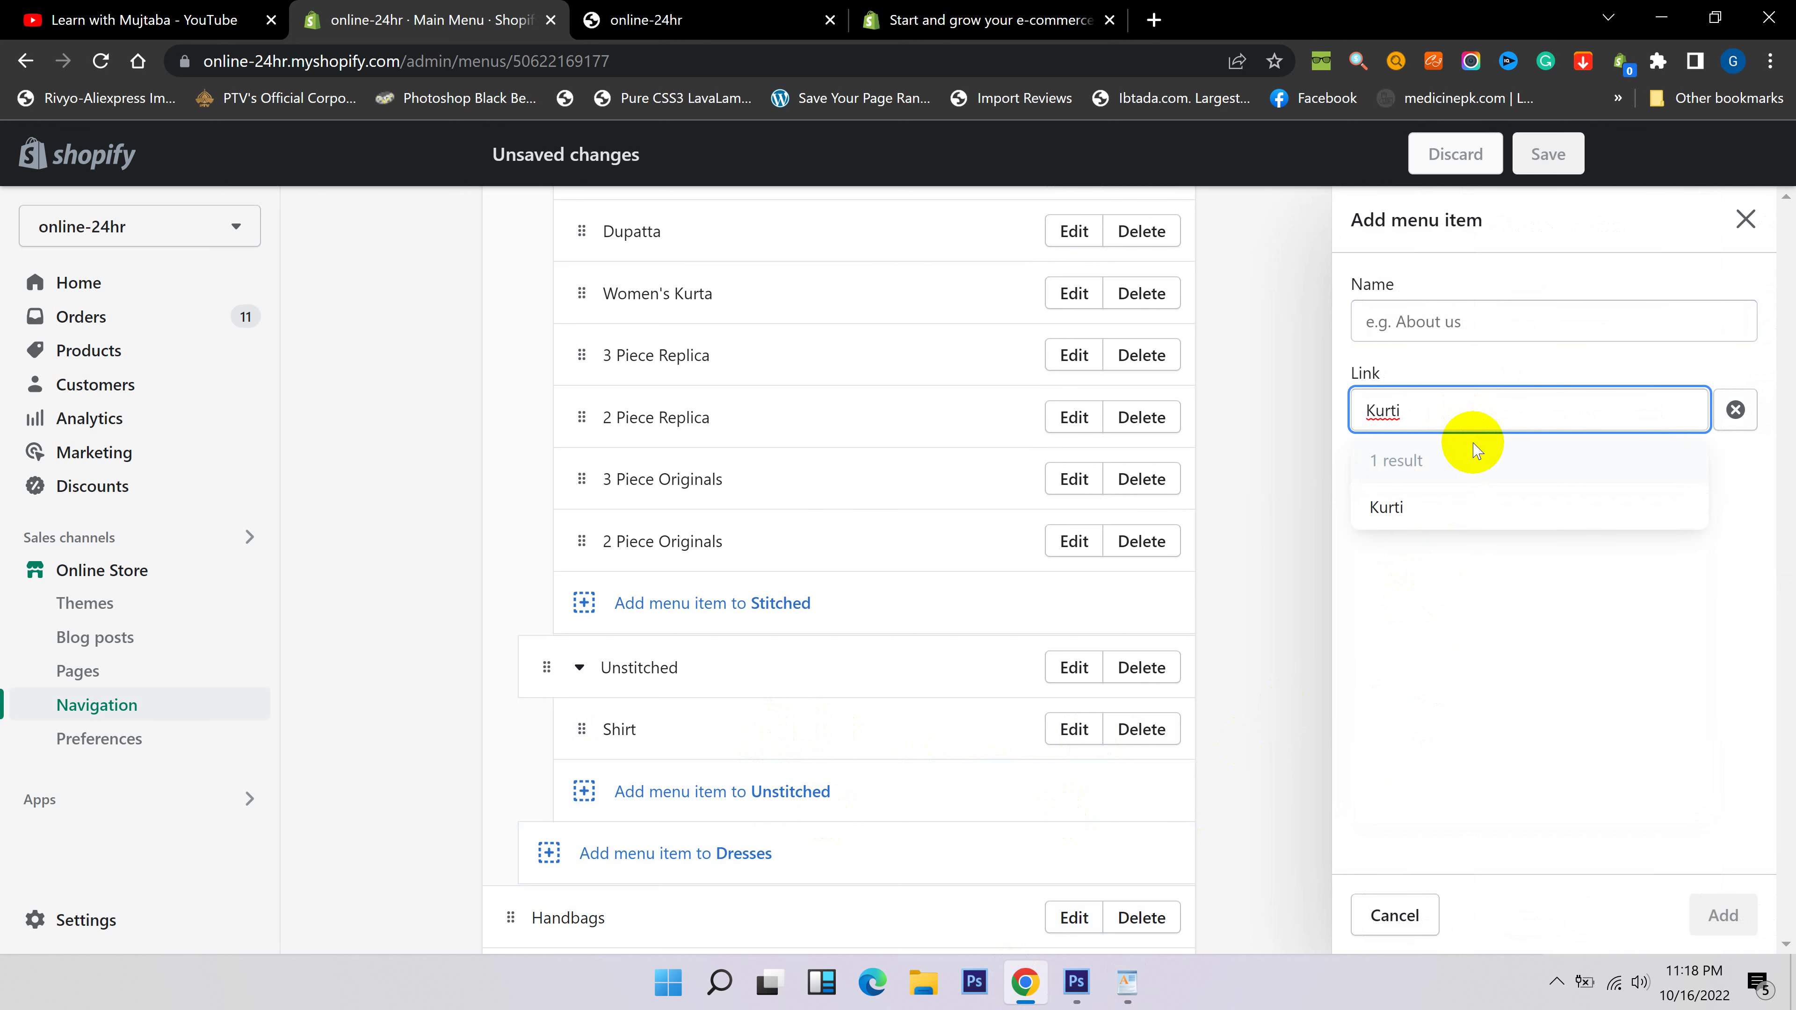
click(1439, 503)
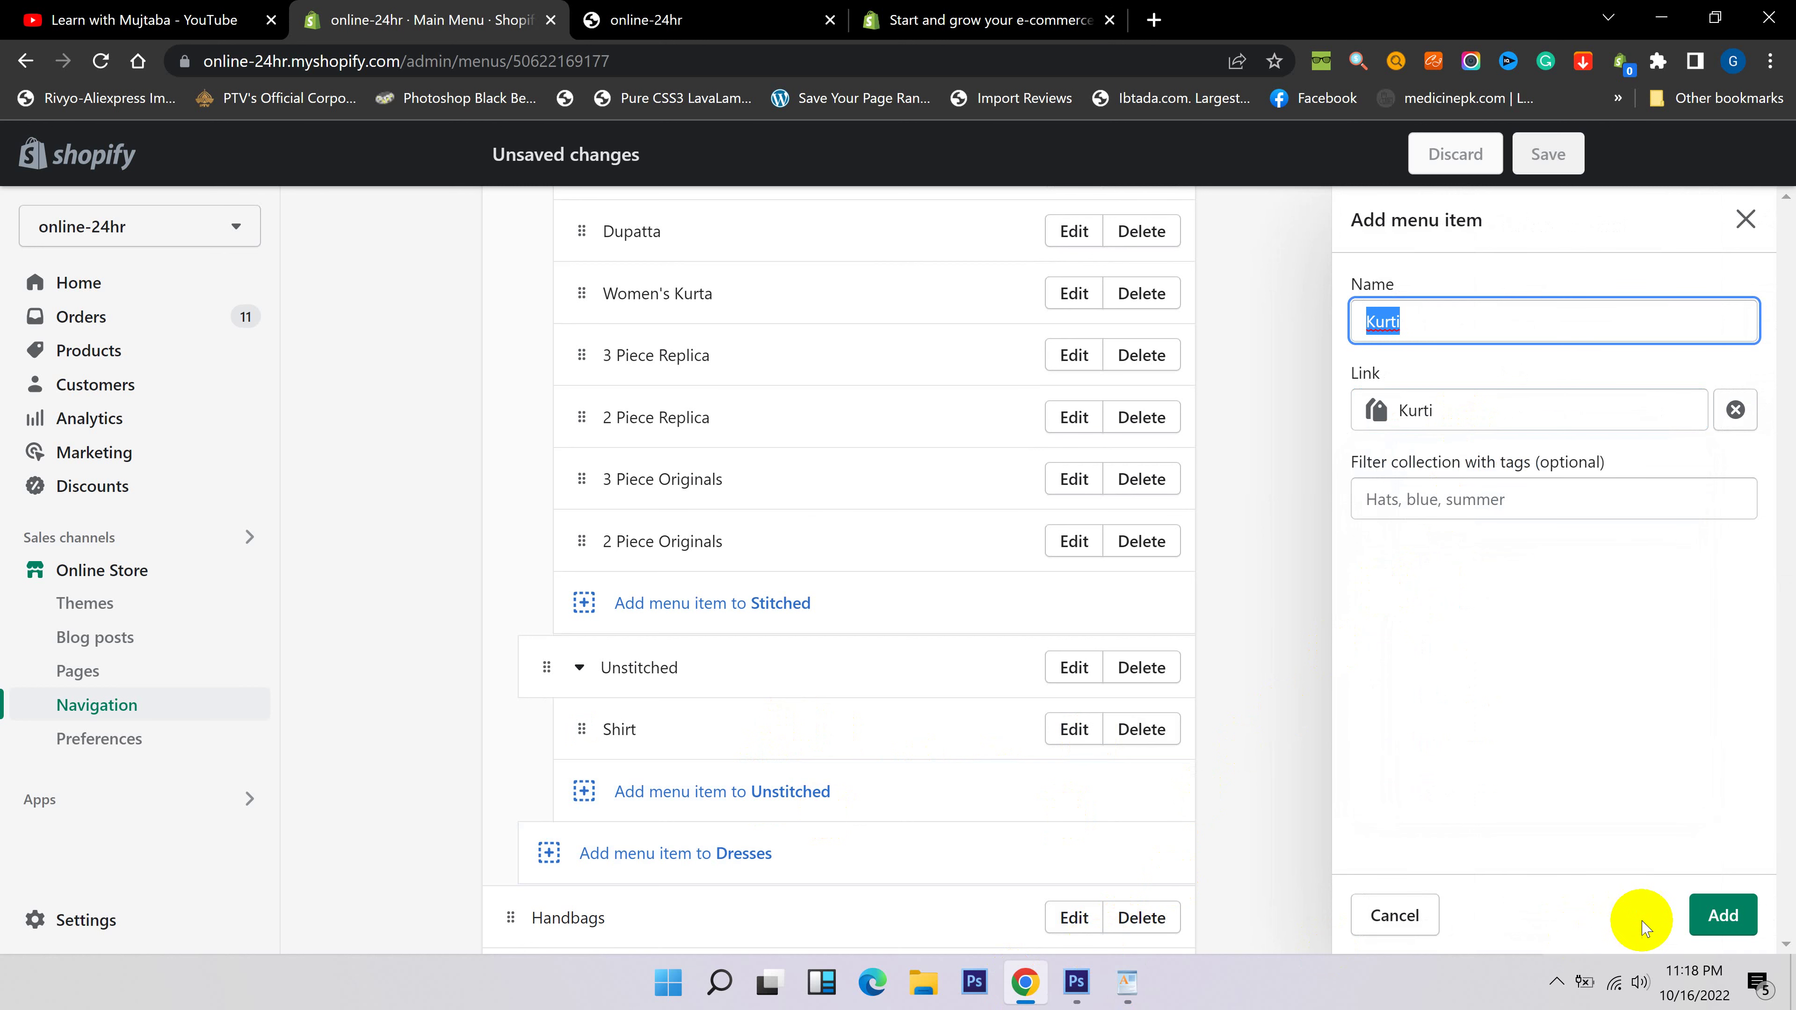
click(1719, 916)
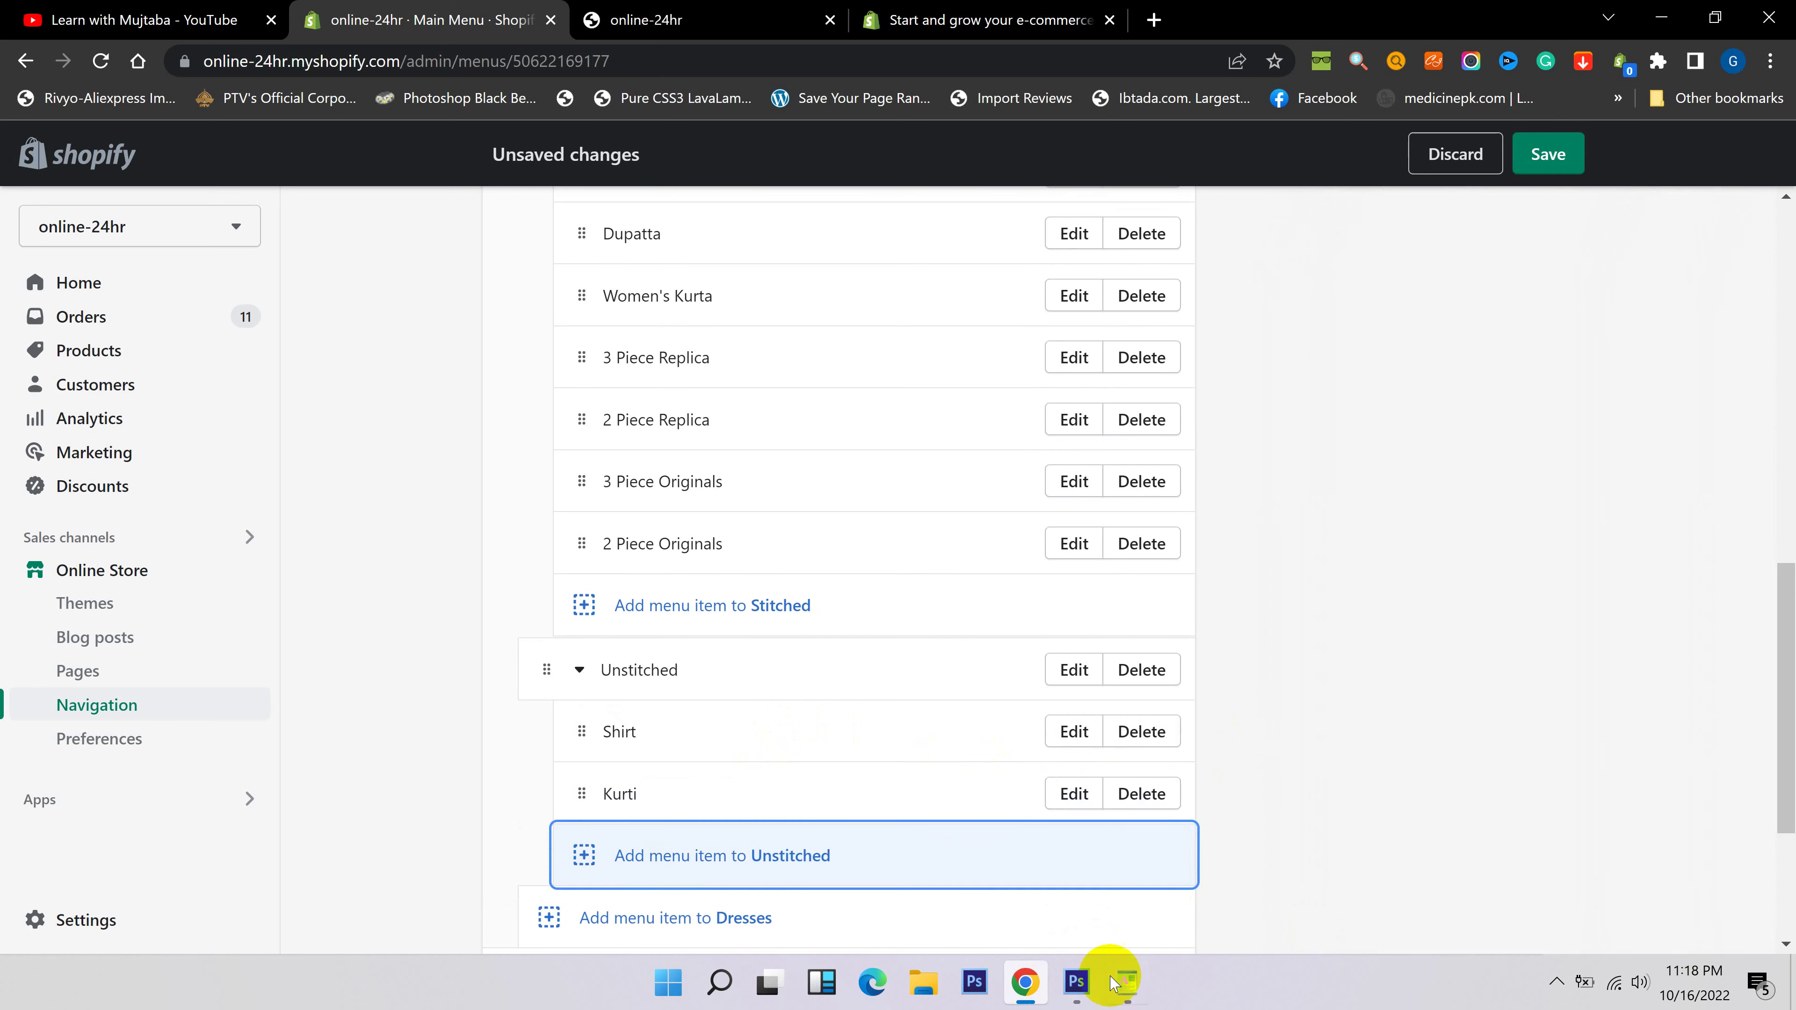
Copy Lehnga from the Unstitched list in WordPad and add it under Unstitched in the Shopify menu, linked to the Lehnga collection.
click(1124, 980)
double_click(688, 451)
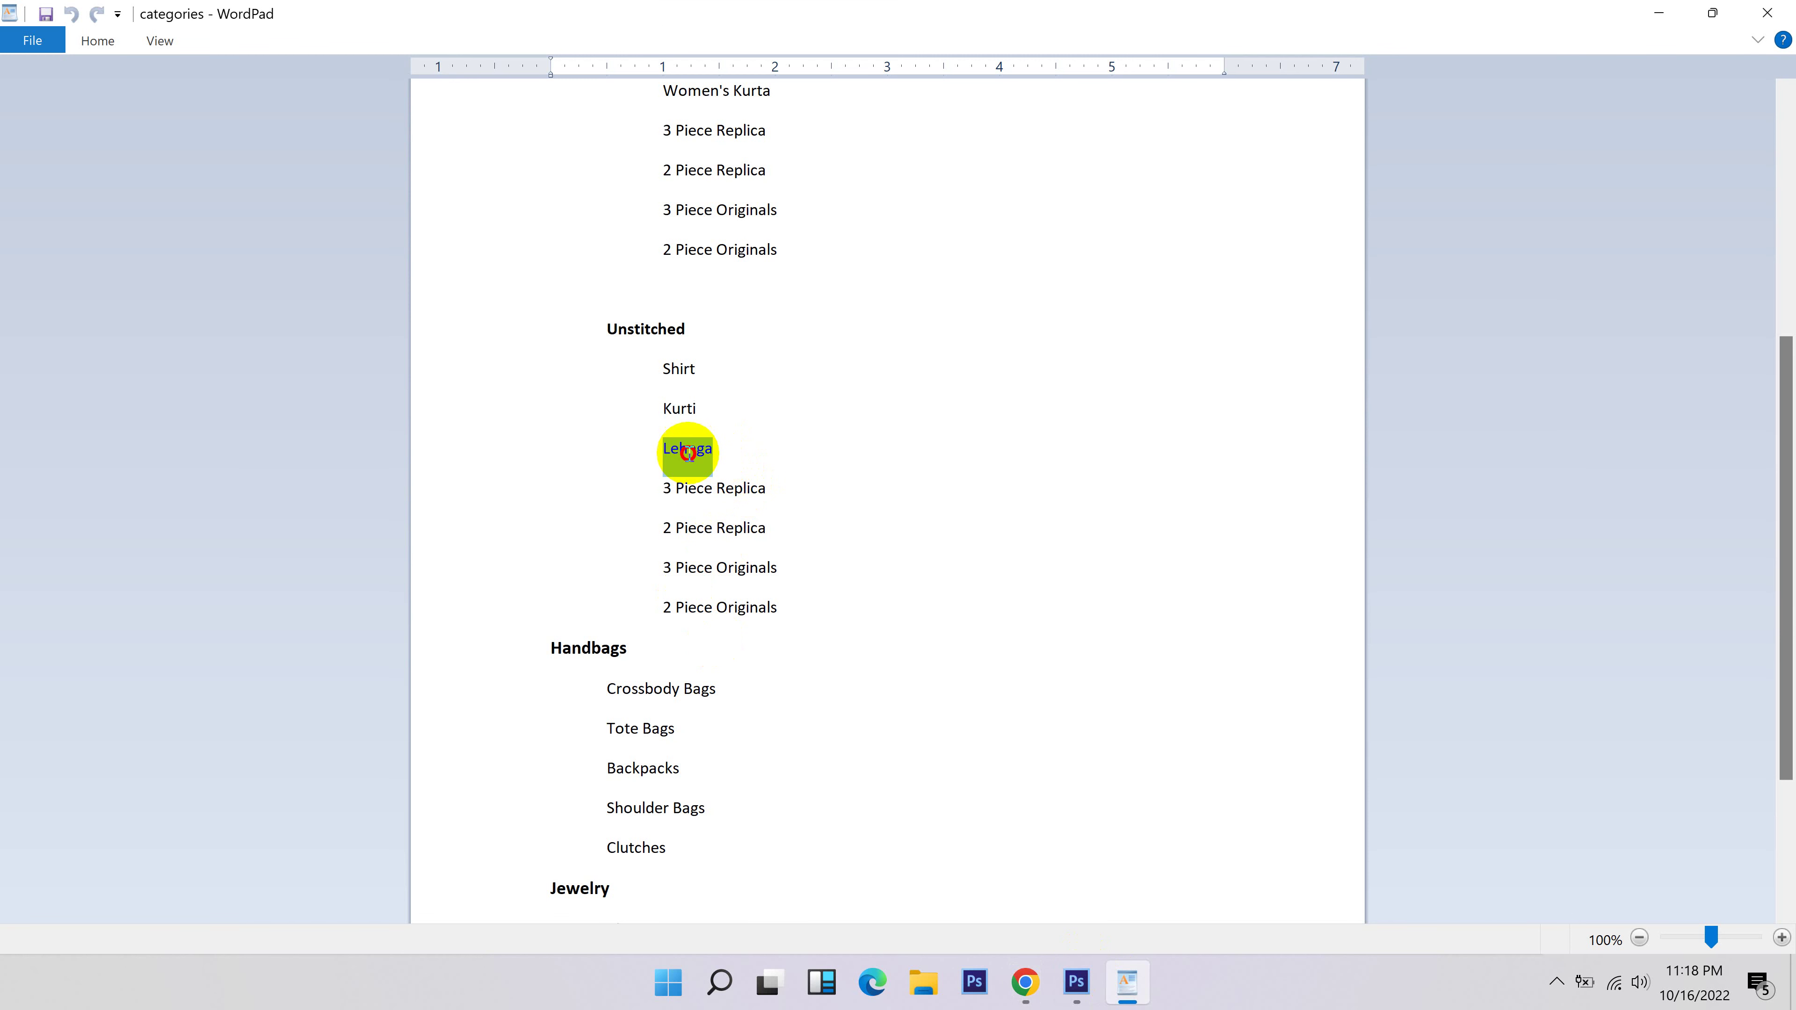
click(1025, 981)
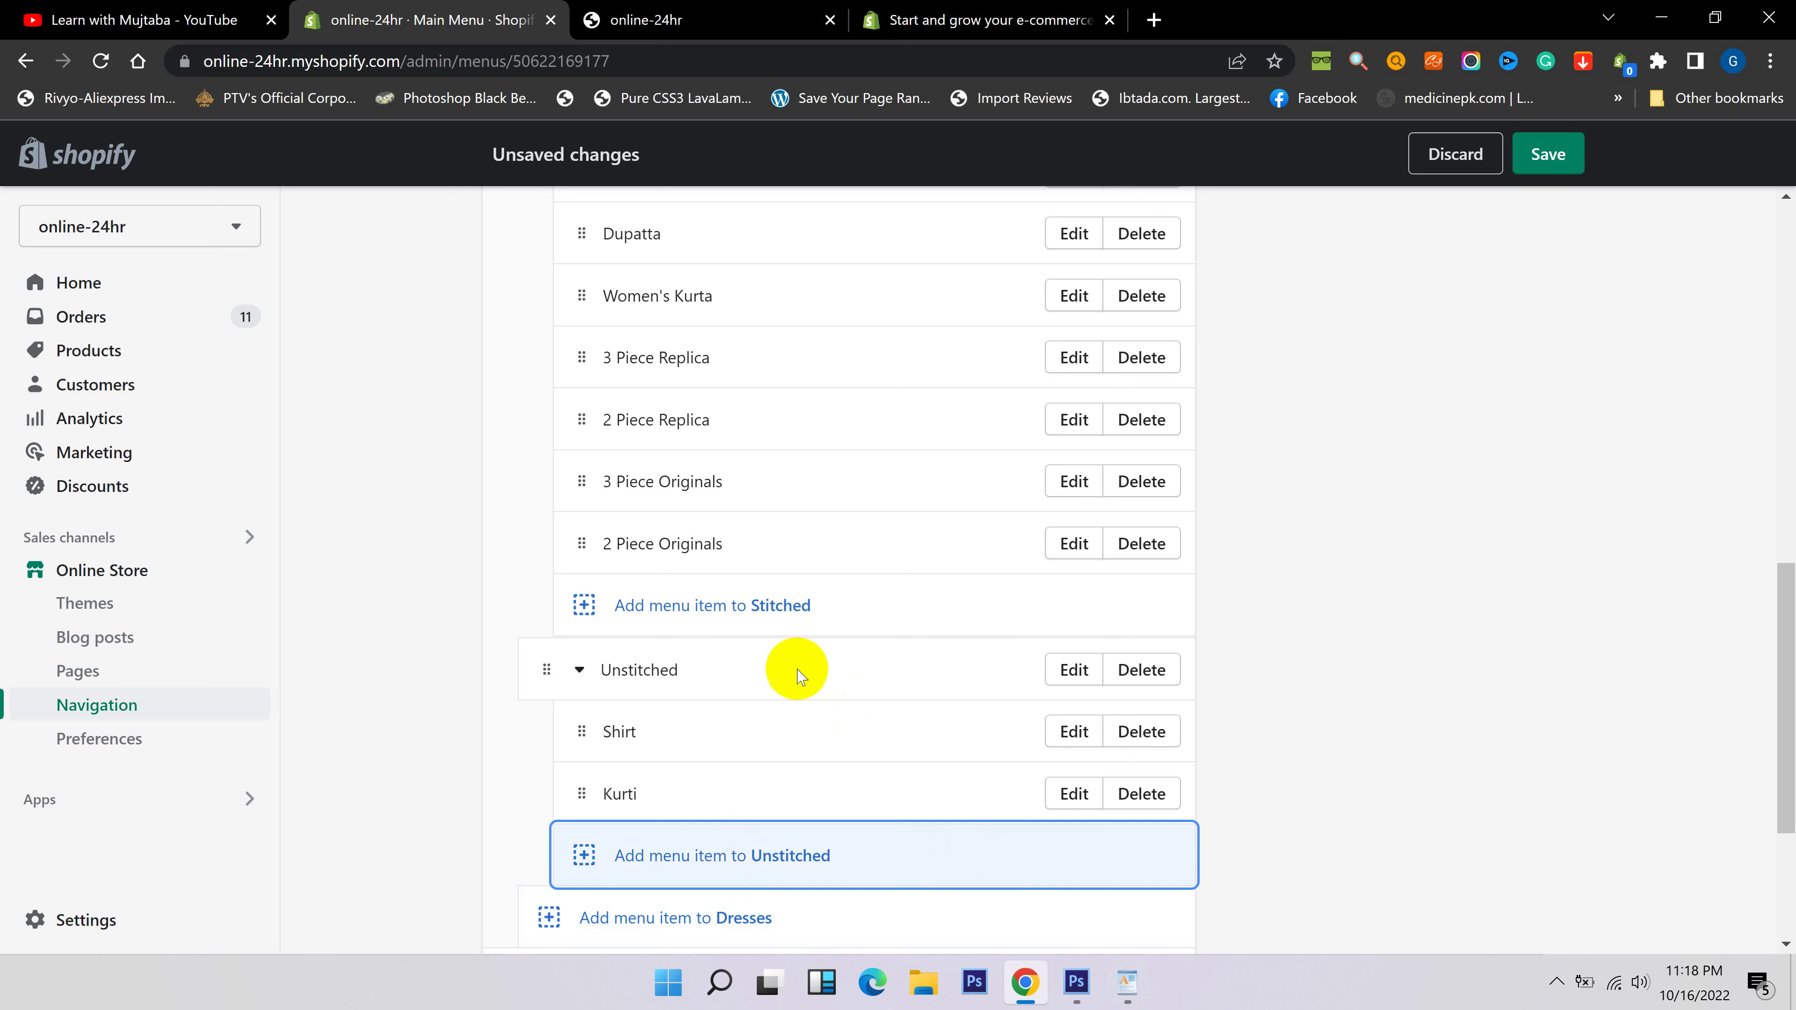
click(723, 839)
click(1596, 408)
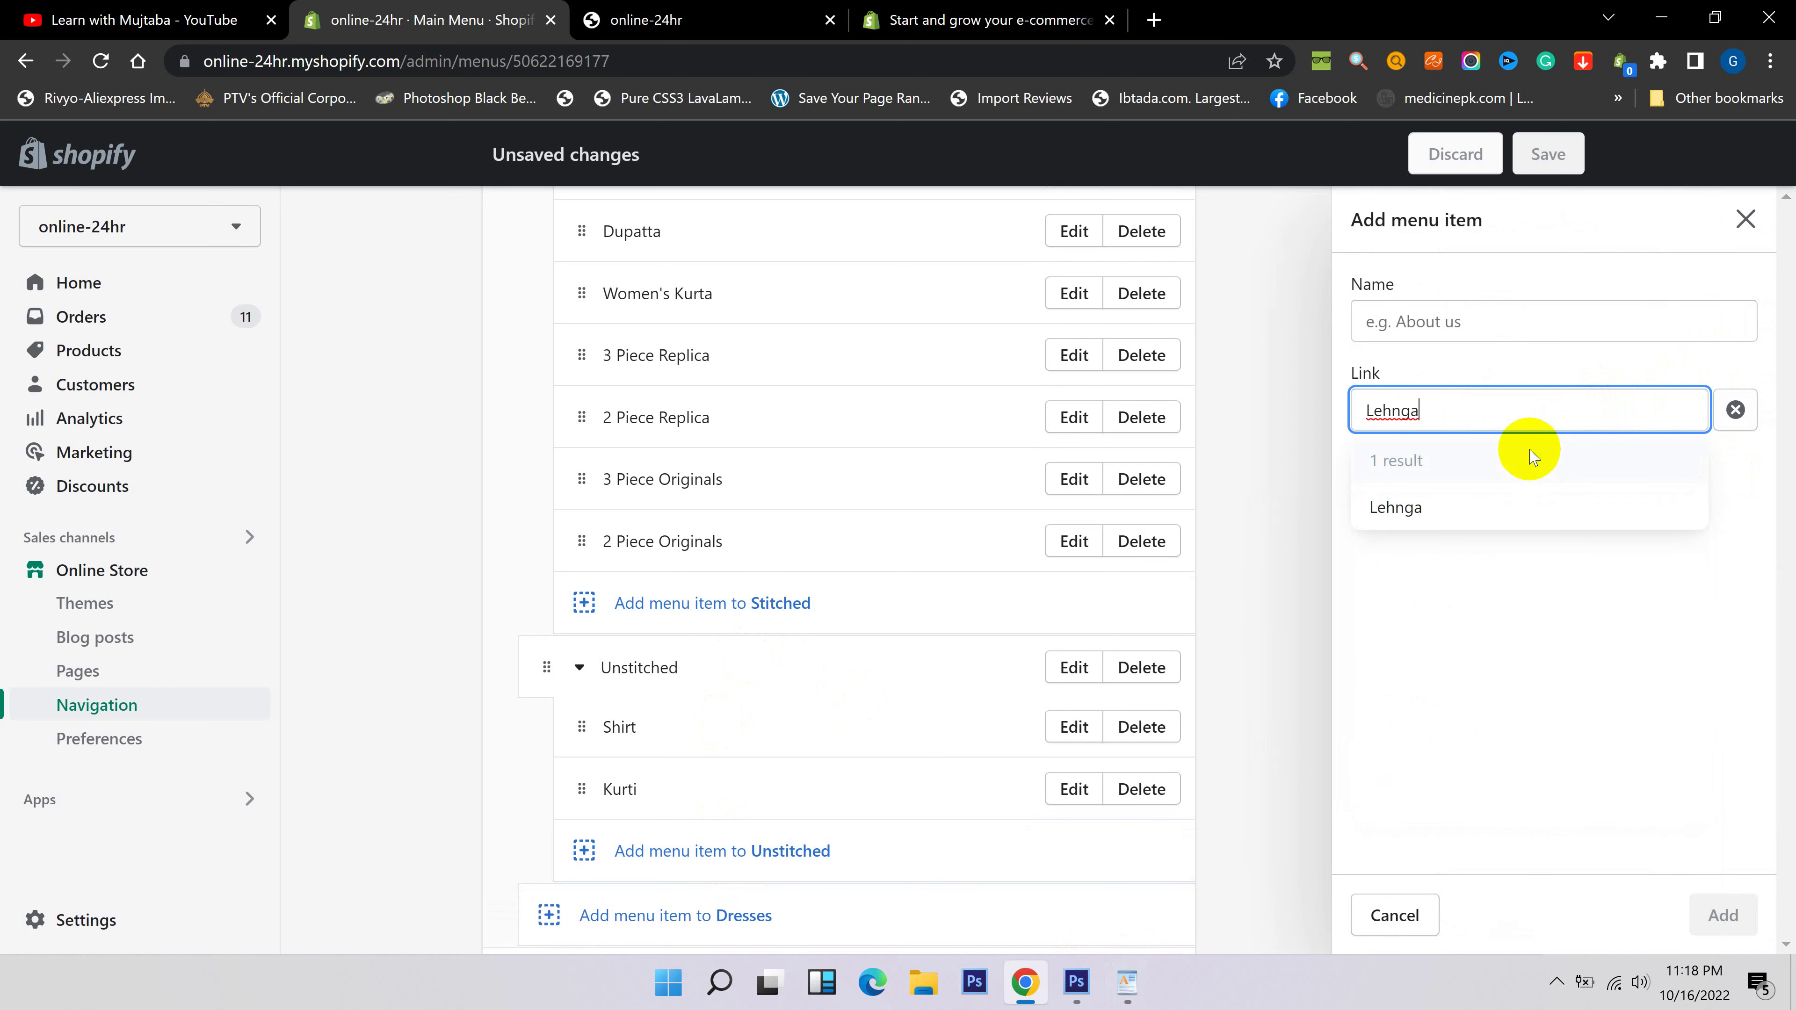
click(1491, 504)
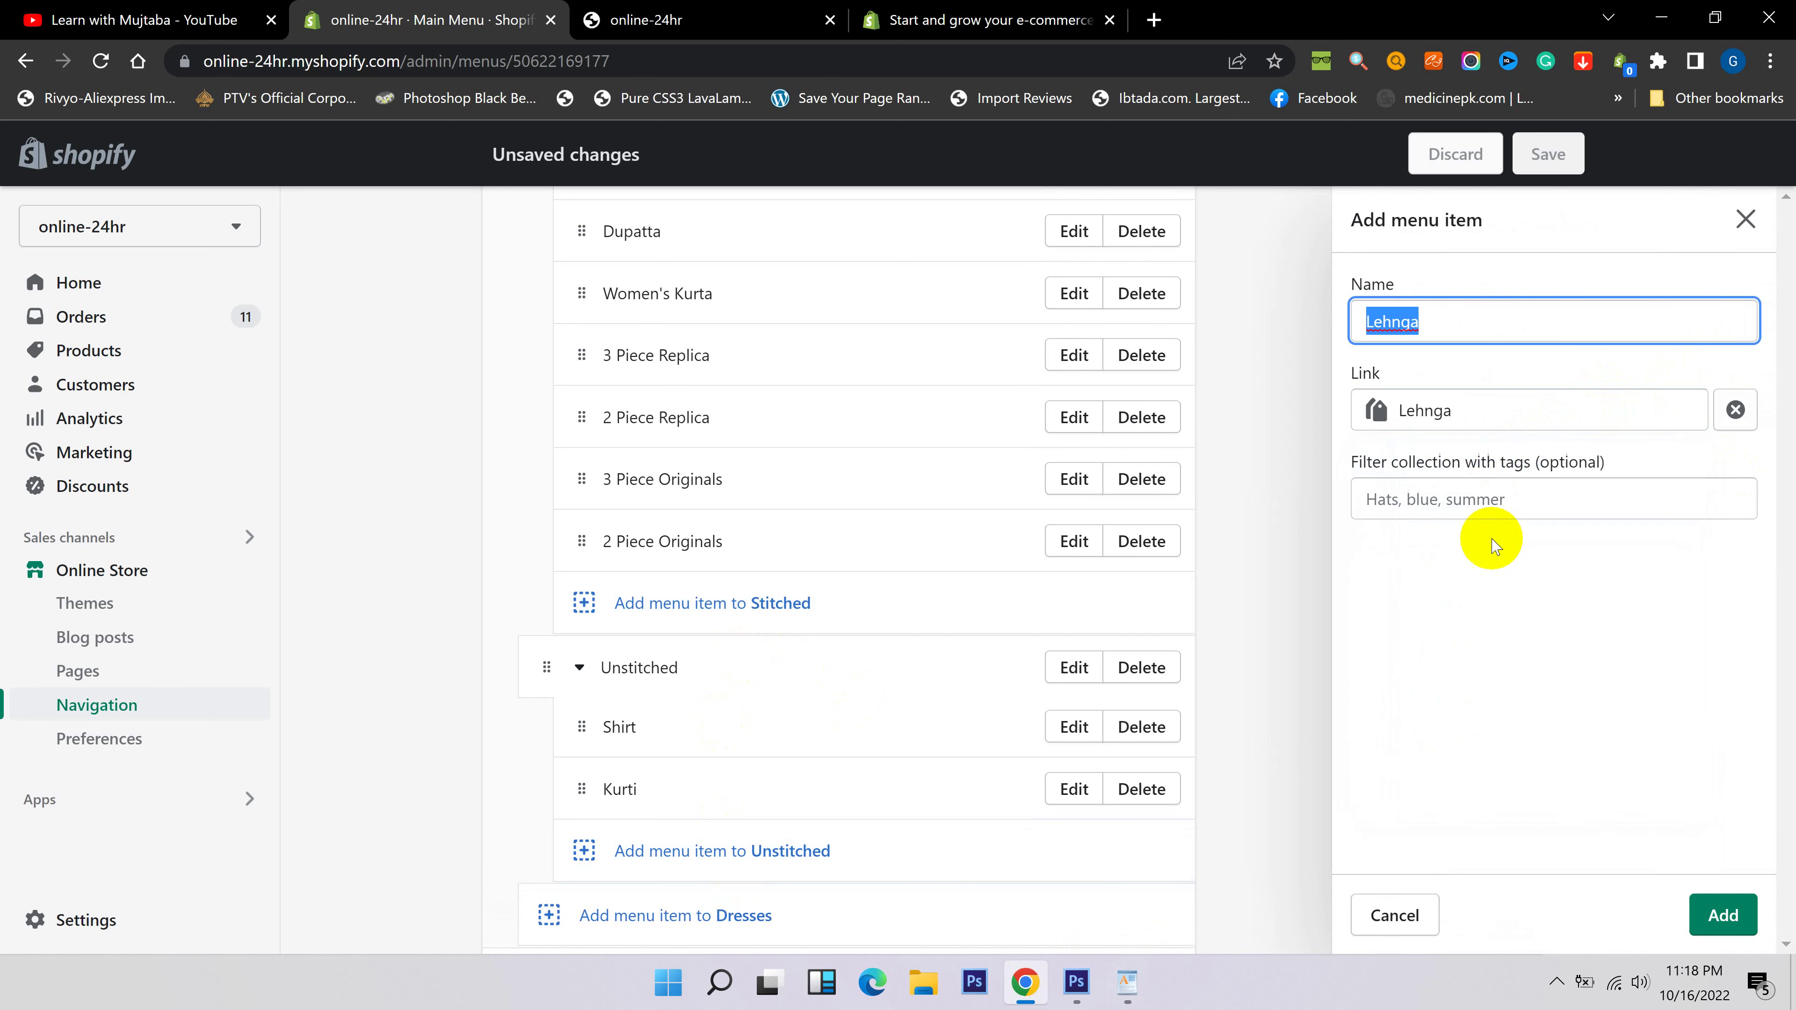
click(1715, 923)
Copy 3 Piece Replica from WordPad's Unstitched list and enter it as the link of a new Shopify menu item under Unstitched.
scroll(1619, 813, down, 3)
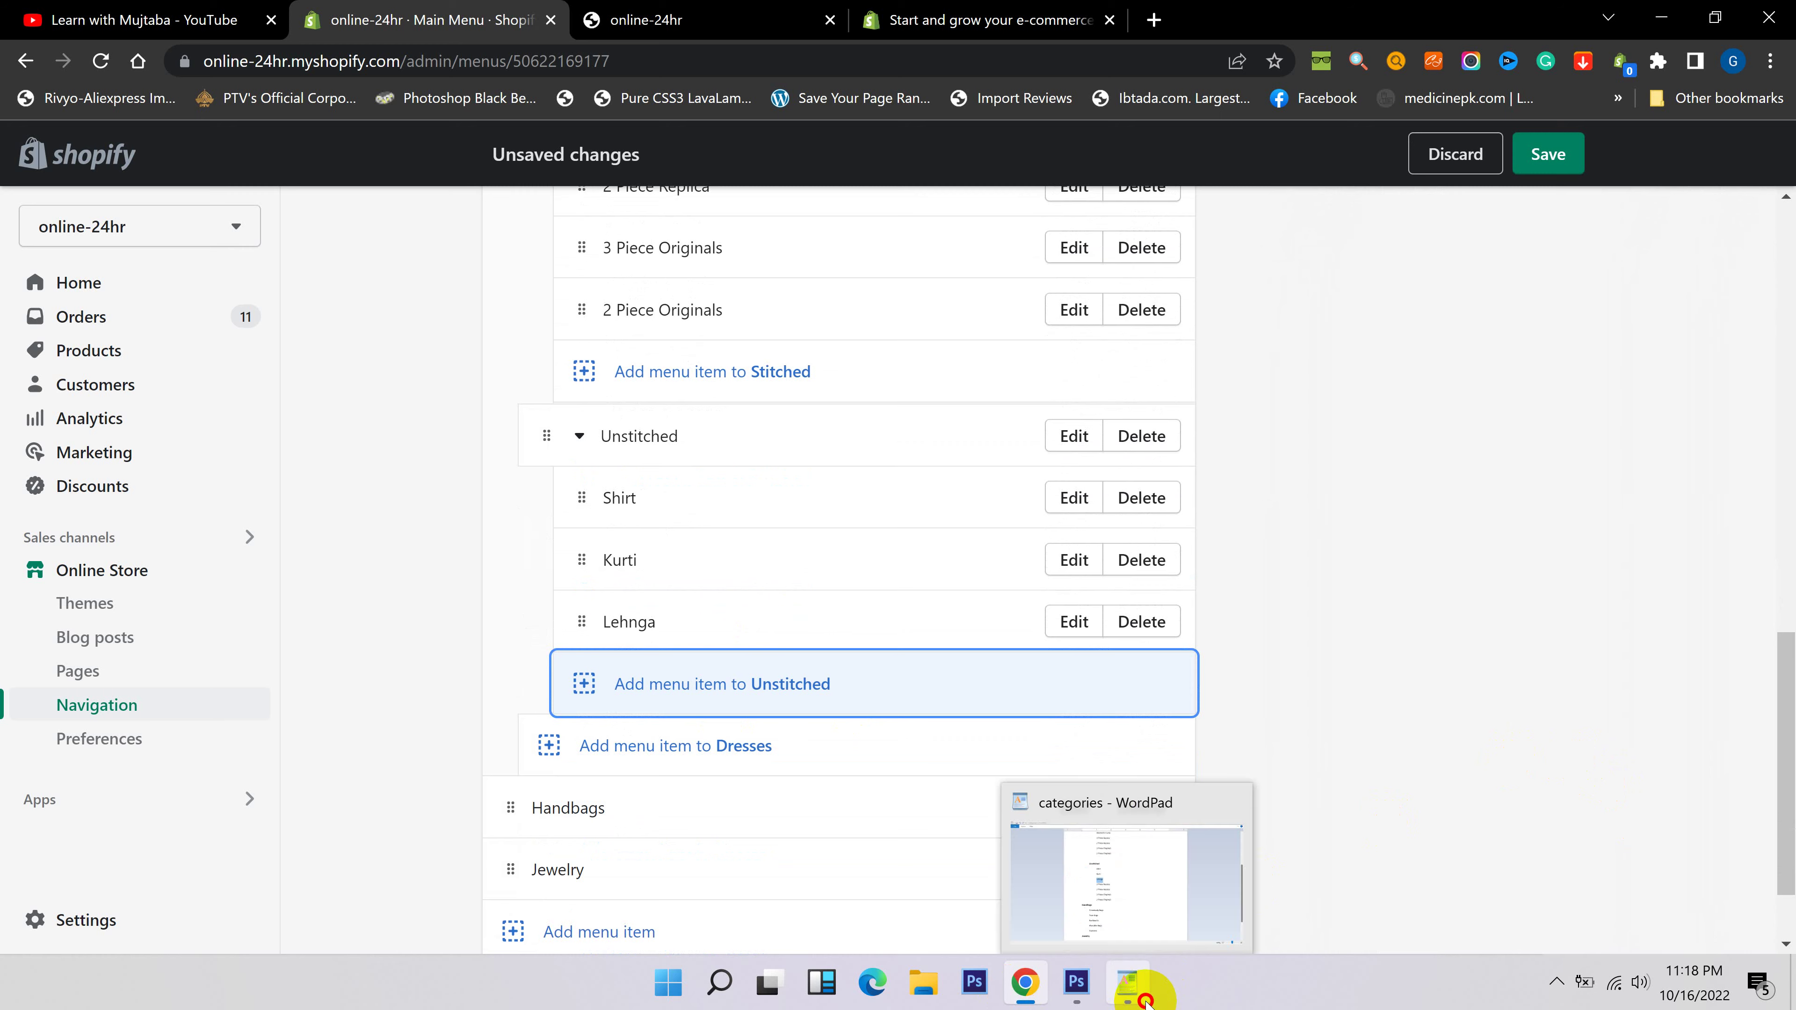
click(1146, 998)
drag(763, 488, 675, 488)
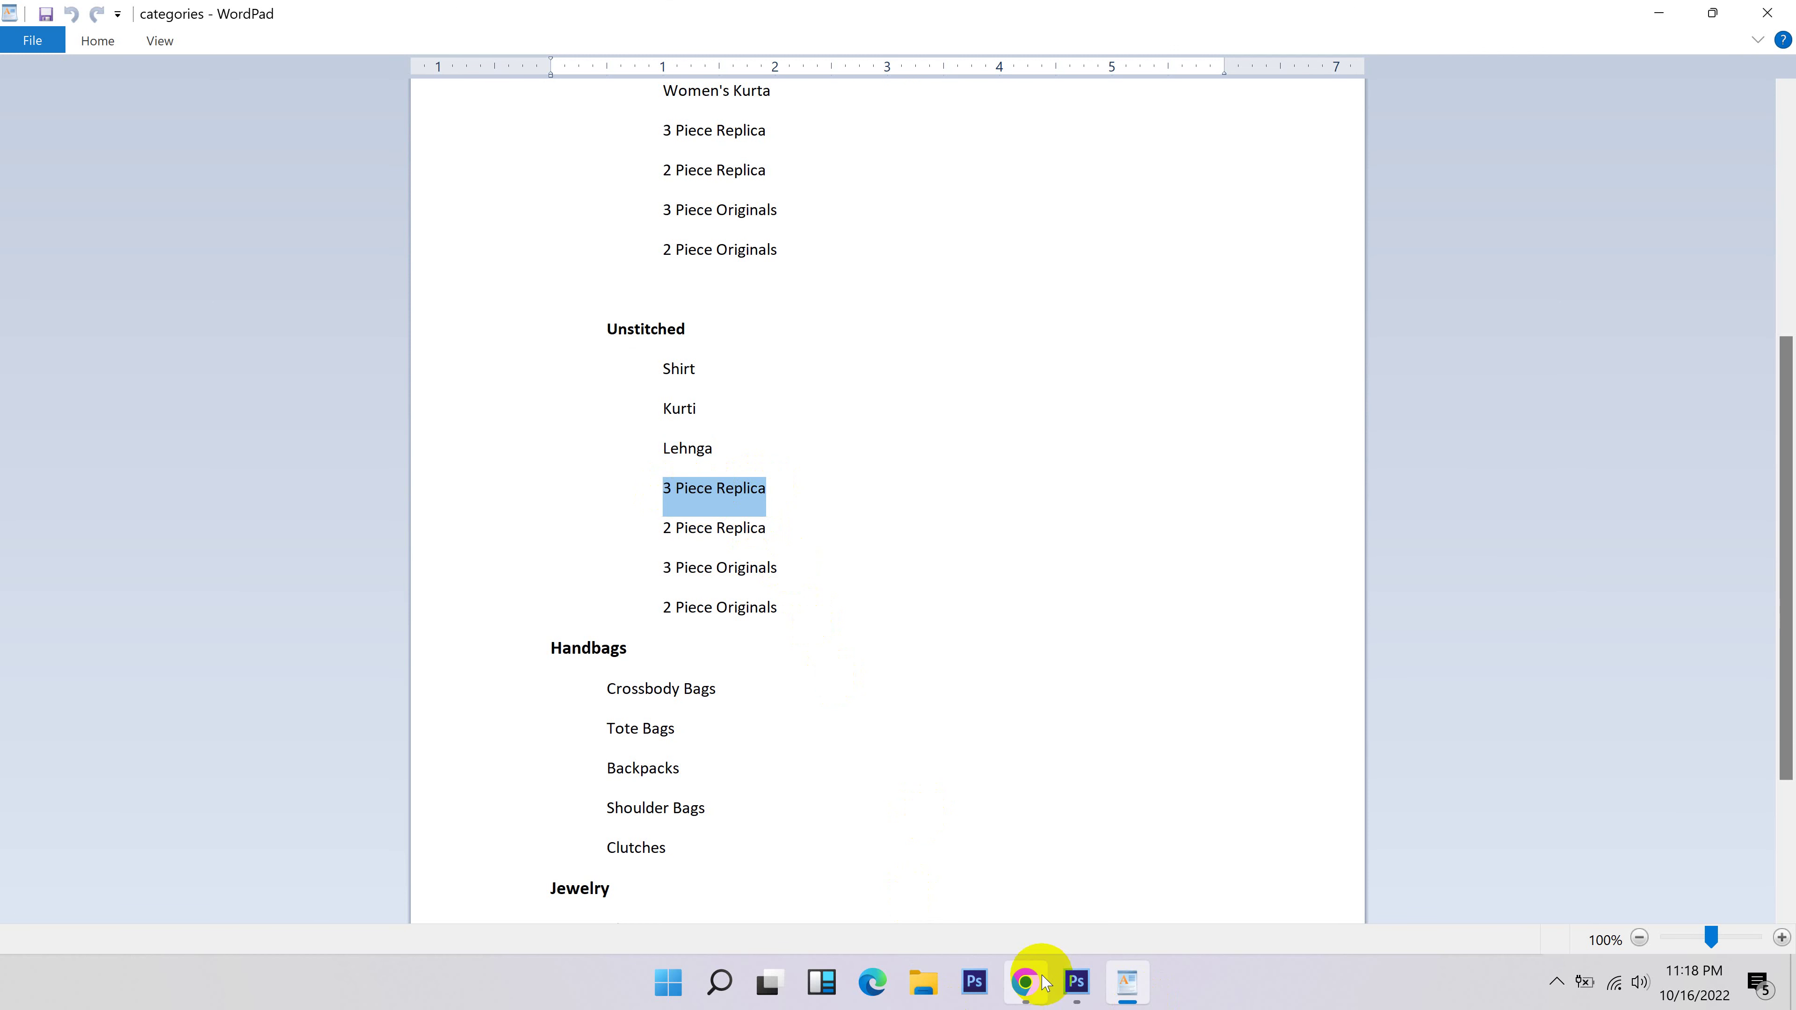
click(1027, 982)
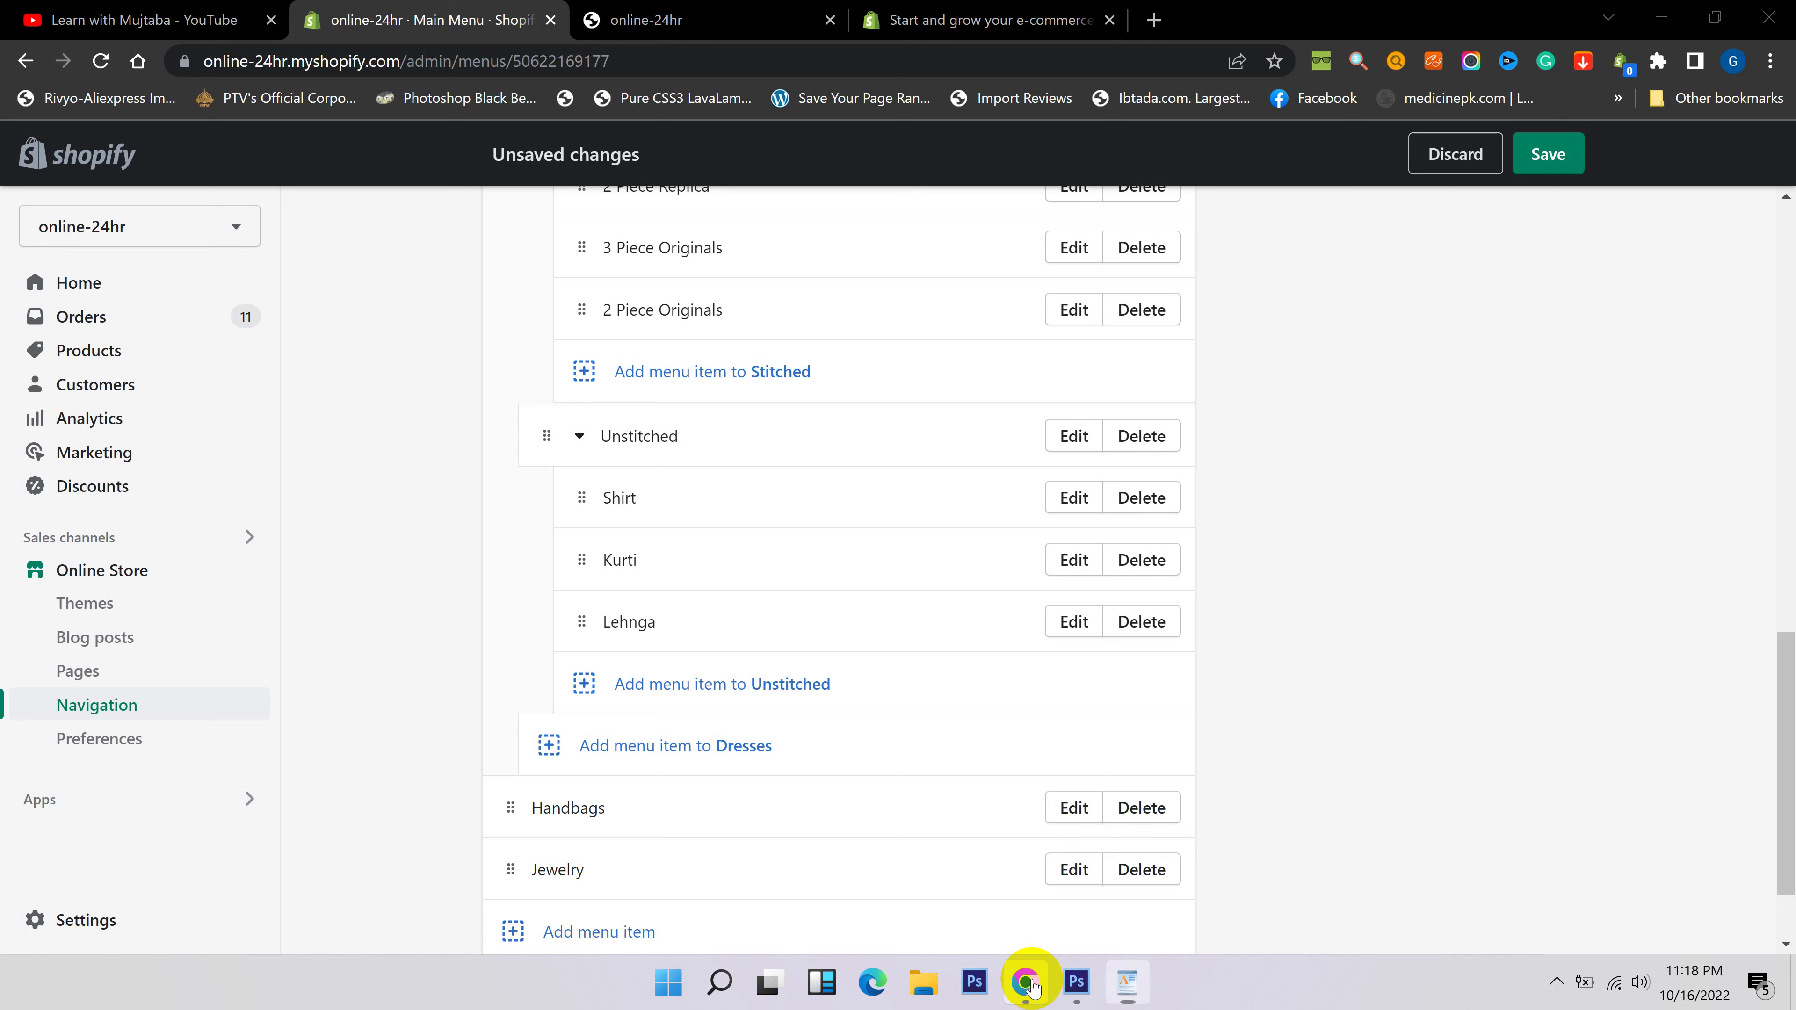
click(751, 683)
click(1447, 409)
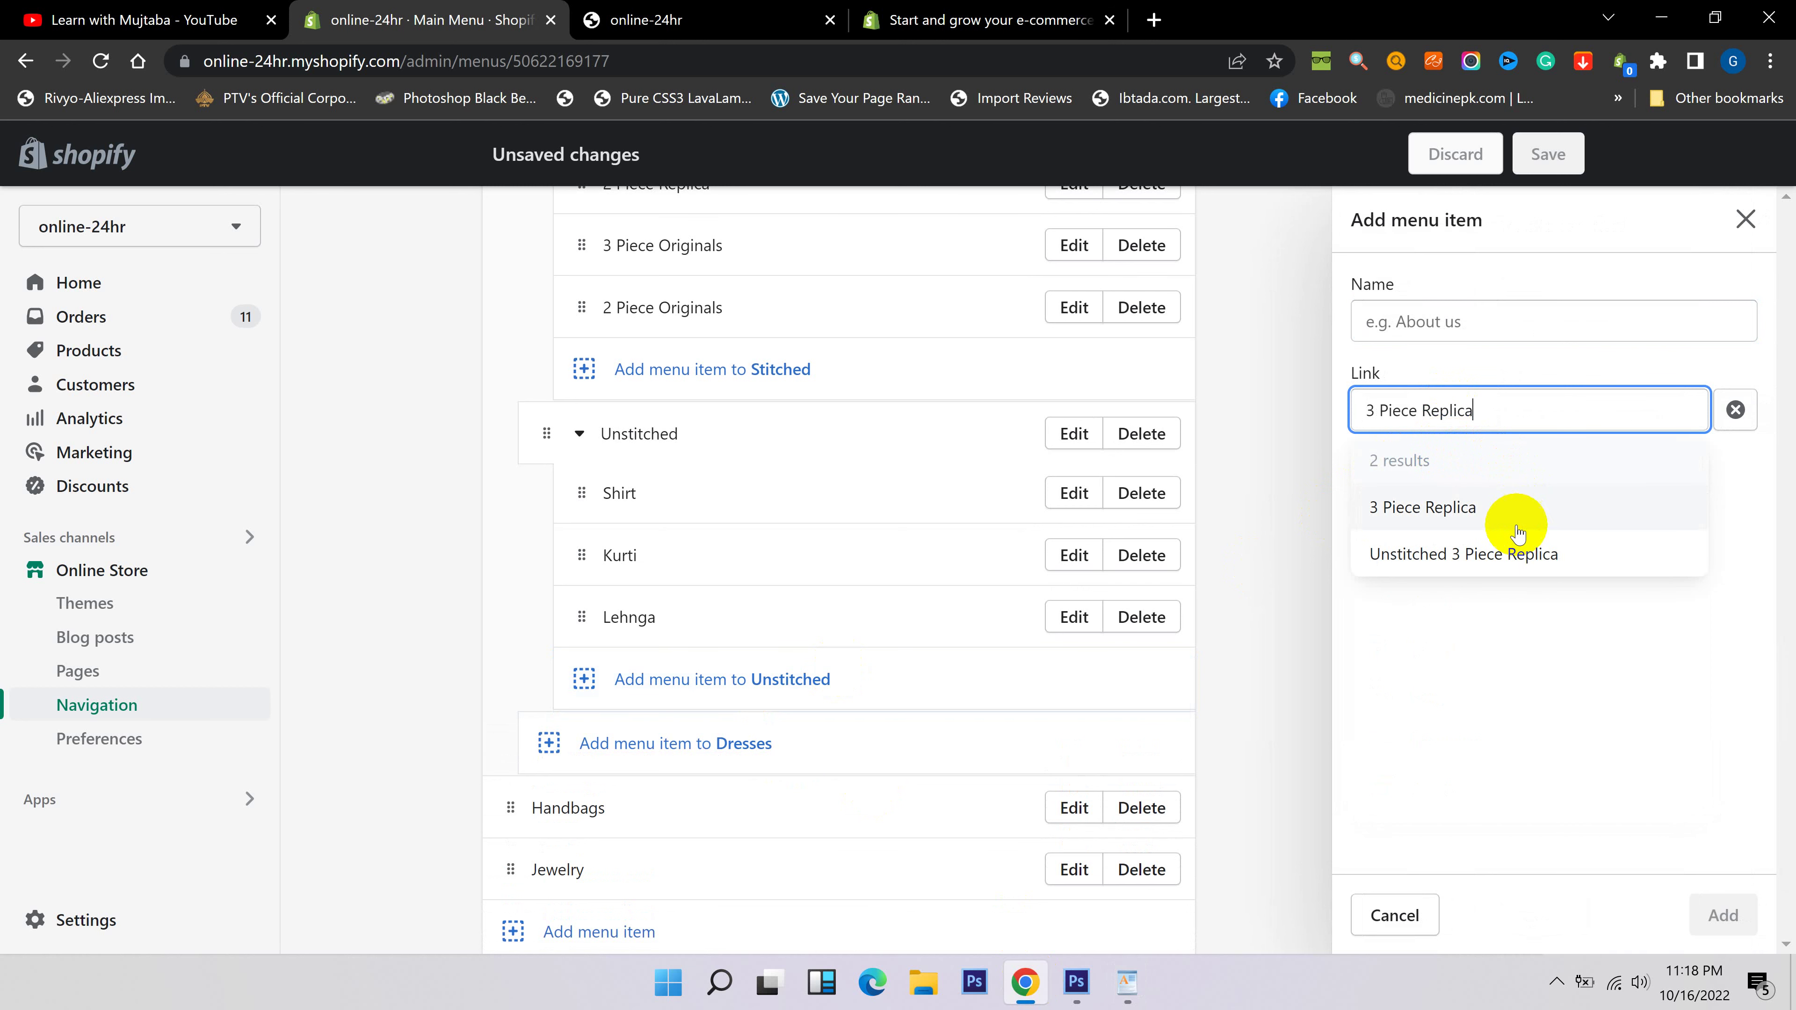
Link the new item to the Unstitched 3 Piece Replica collection, shorten its name to 3 Piece Replica, and add it to the menu.
click(1431, 553)
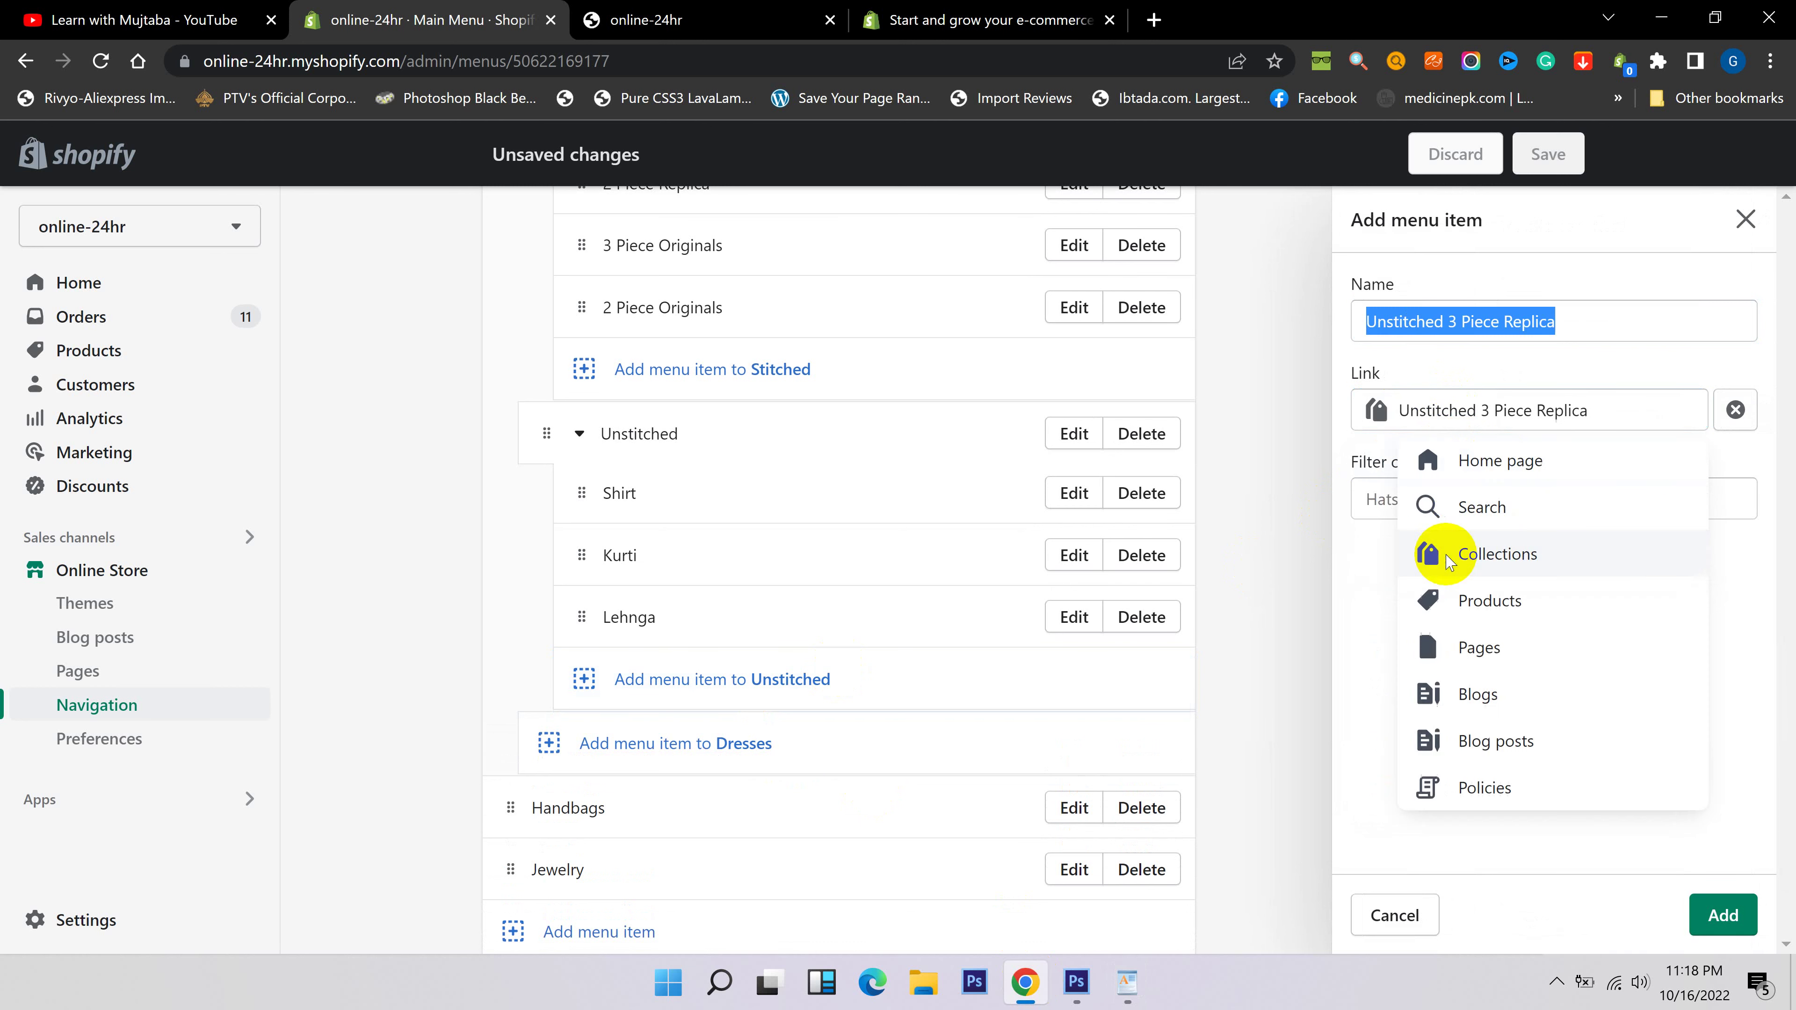
click(1451, 321)
drag(1447, 320, 1369, 313)
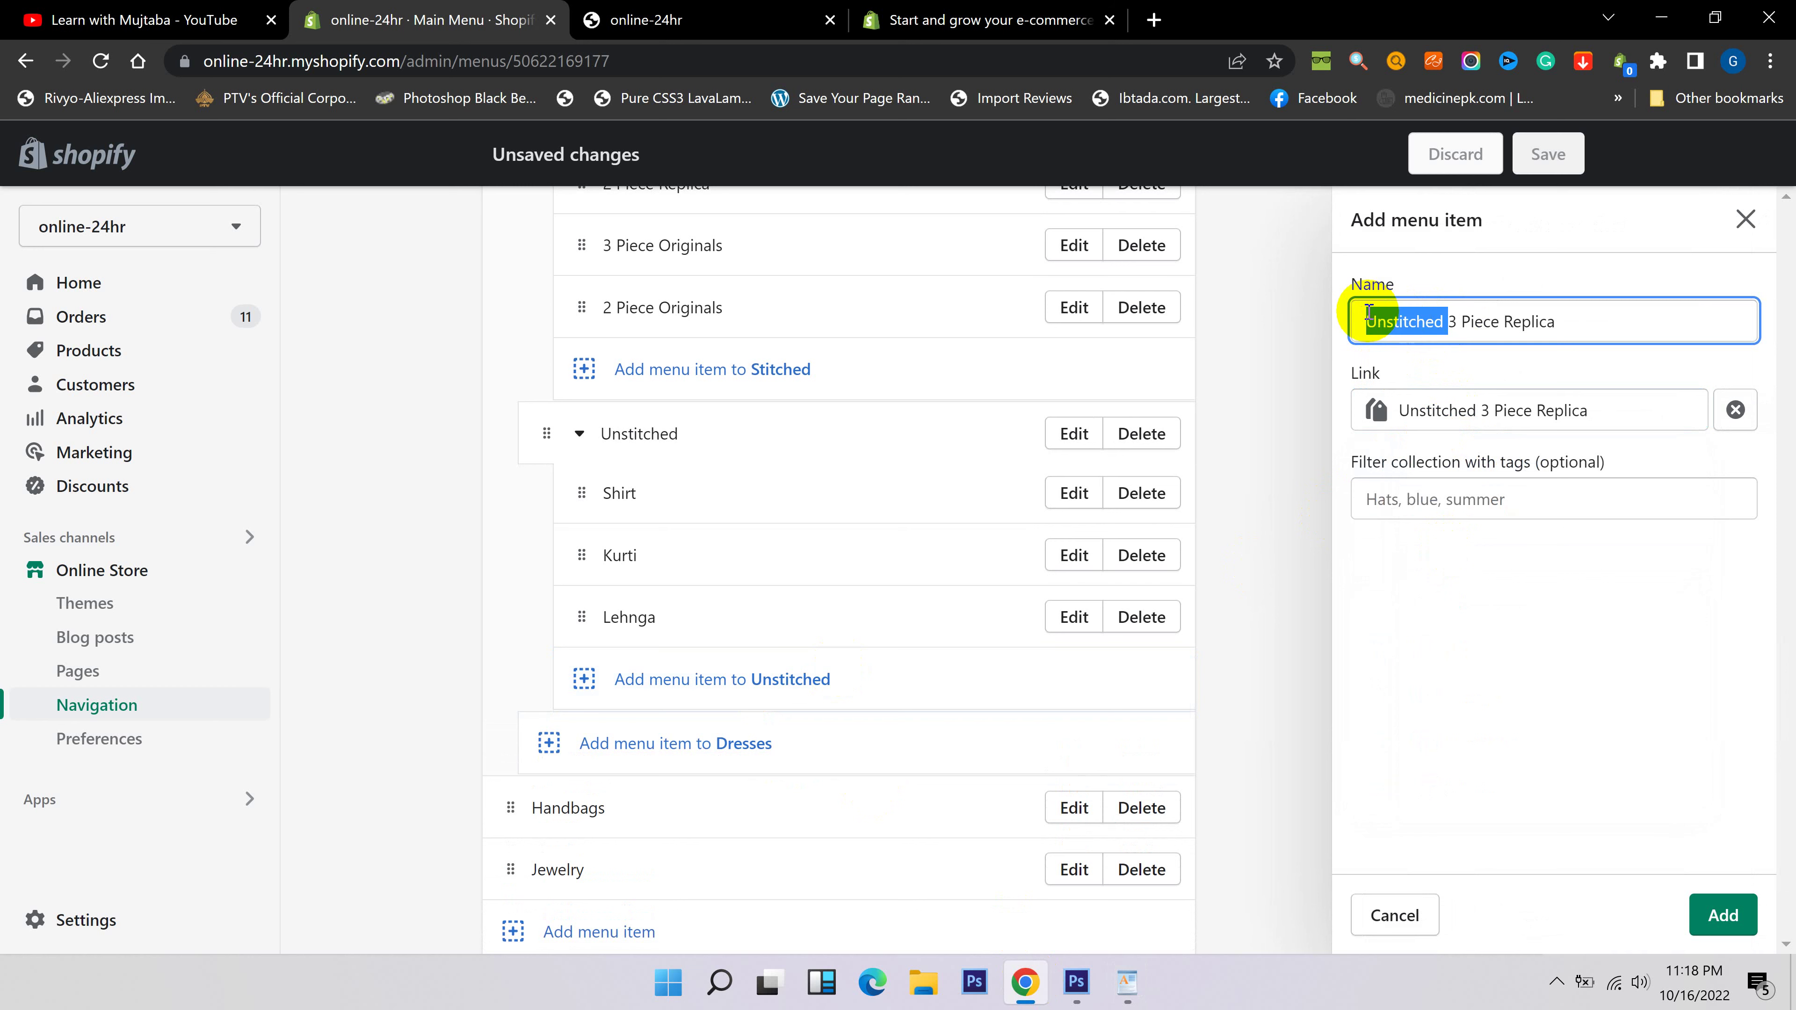
key(BackSpace)
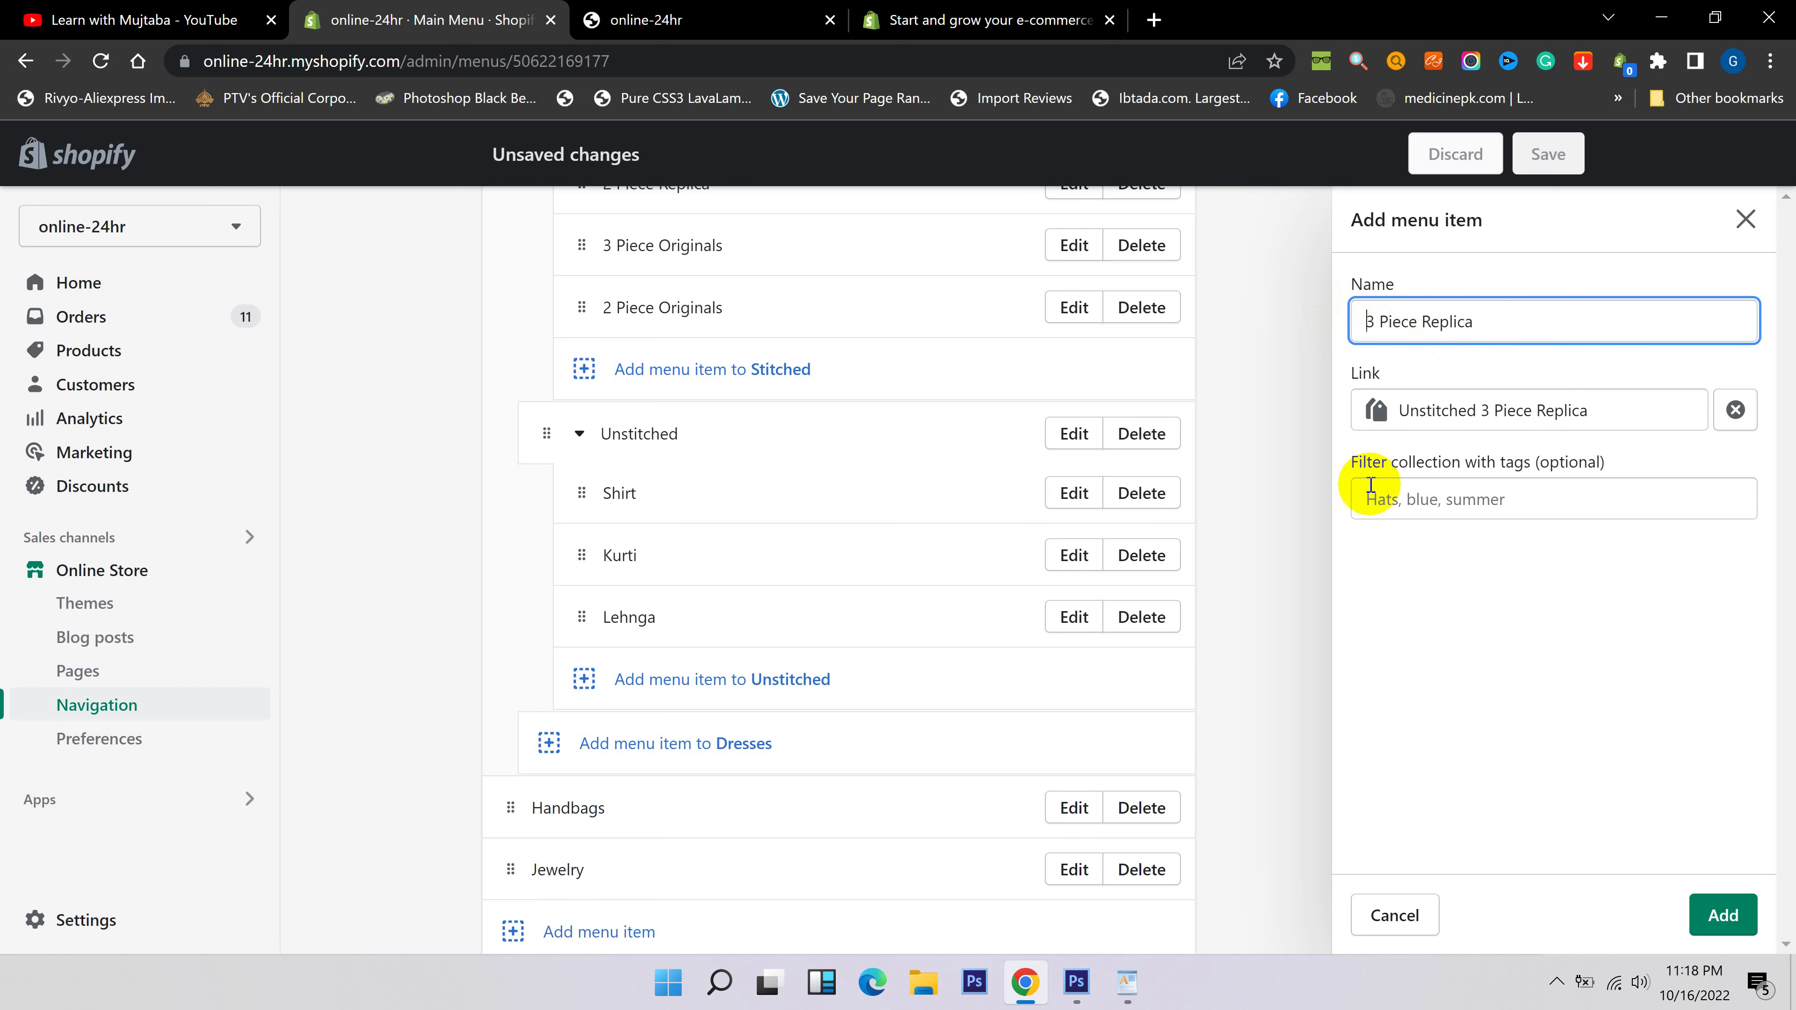
click(1725, 913)
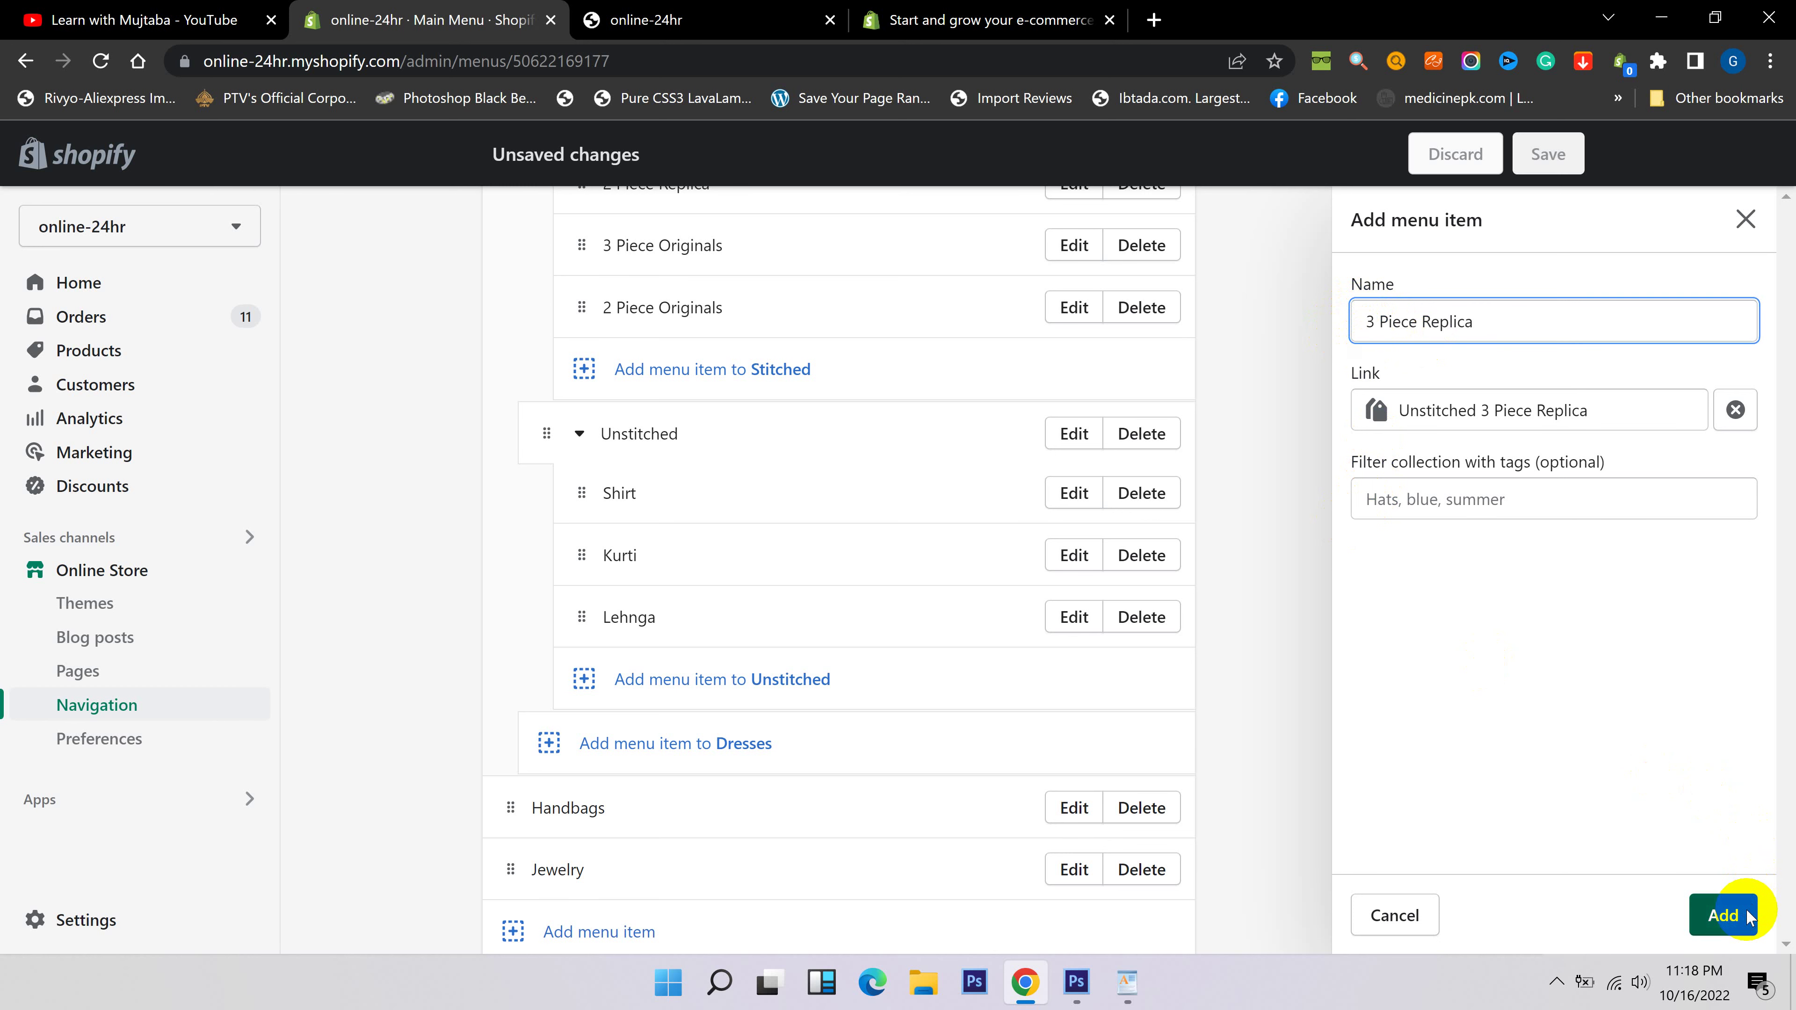
Copy 2 Piece Replica from WordPad's Unstitched list and search for it as the link of a new Shopify menu item under Unstitched.
click(1127, 982)
drag(769, 538, 684, 529)
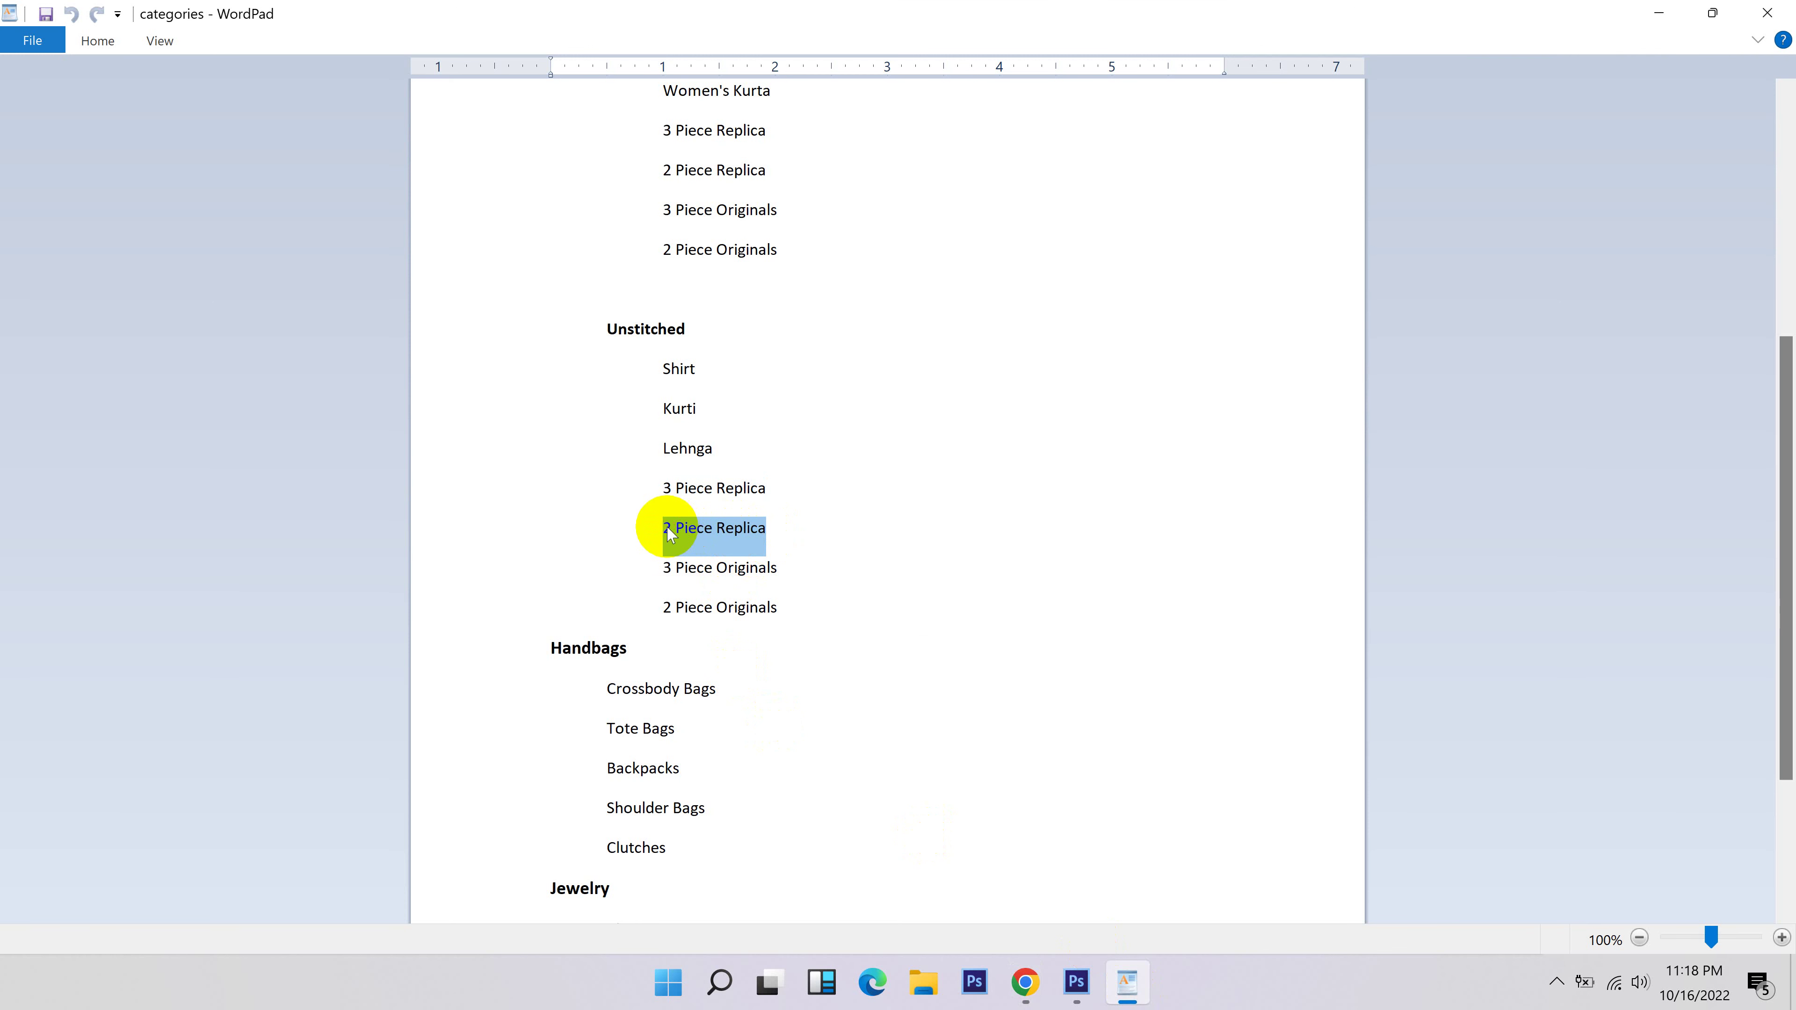
click(1025, 982)
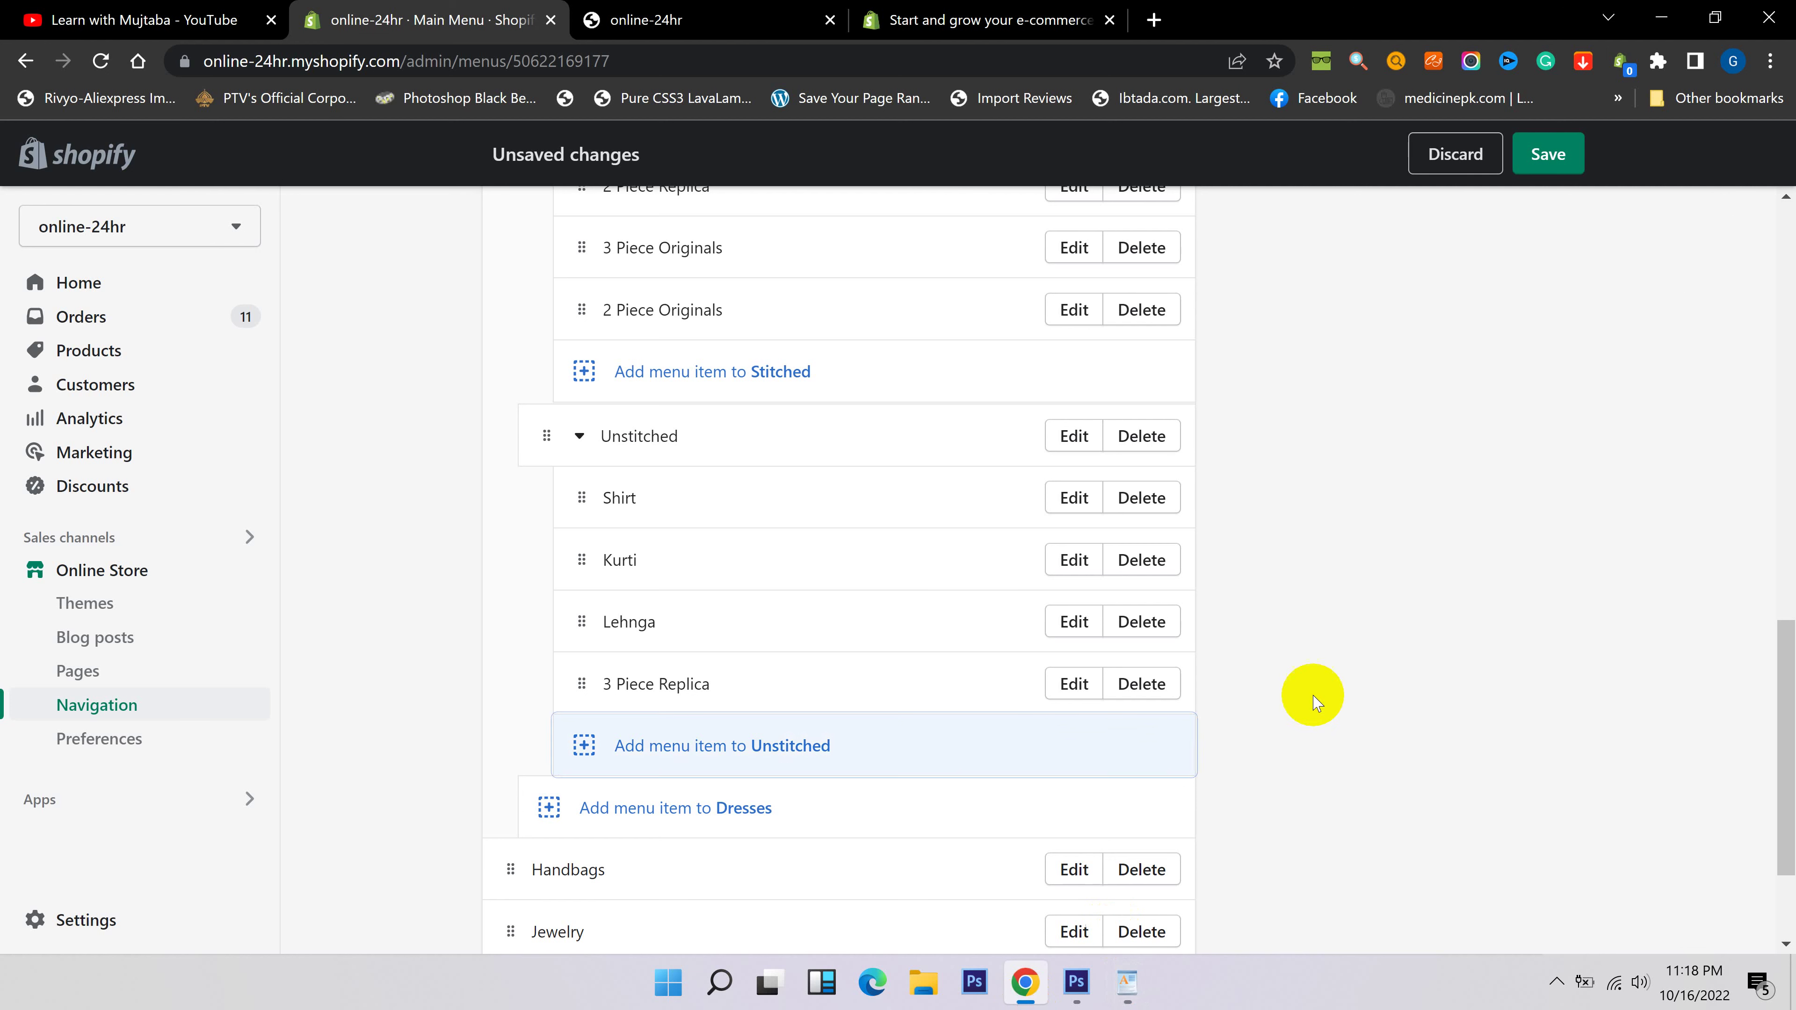
click(833, 746)
click(1560, 410)
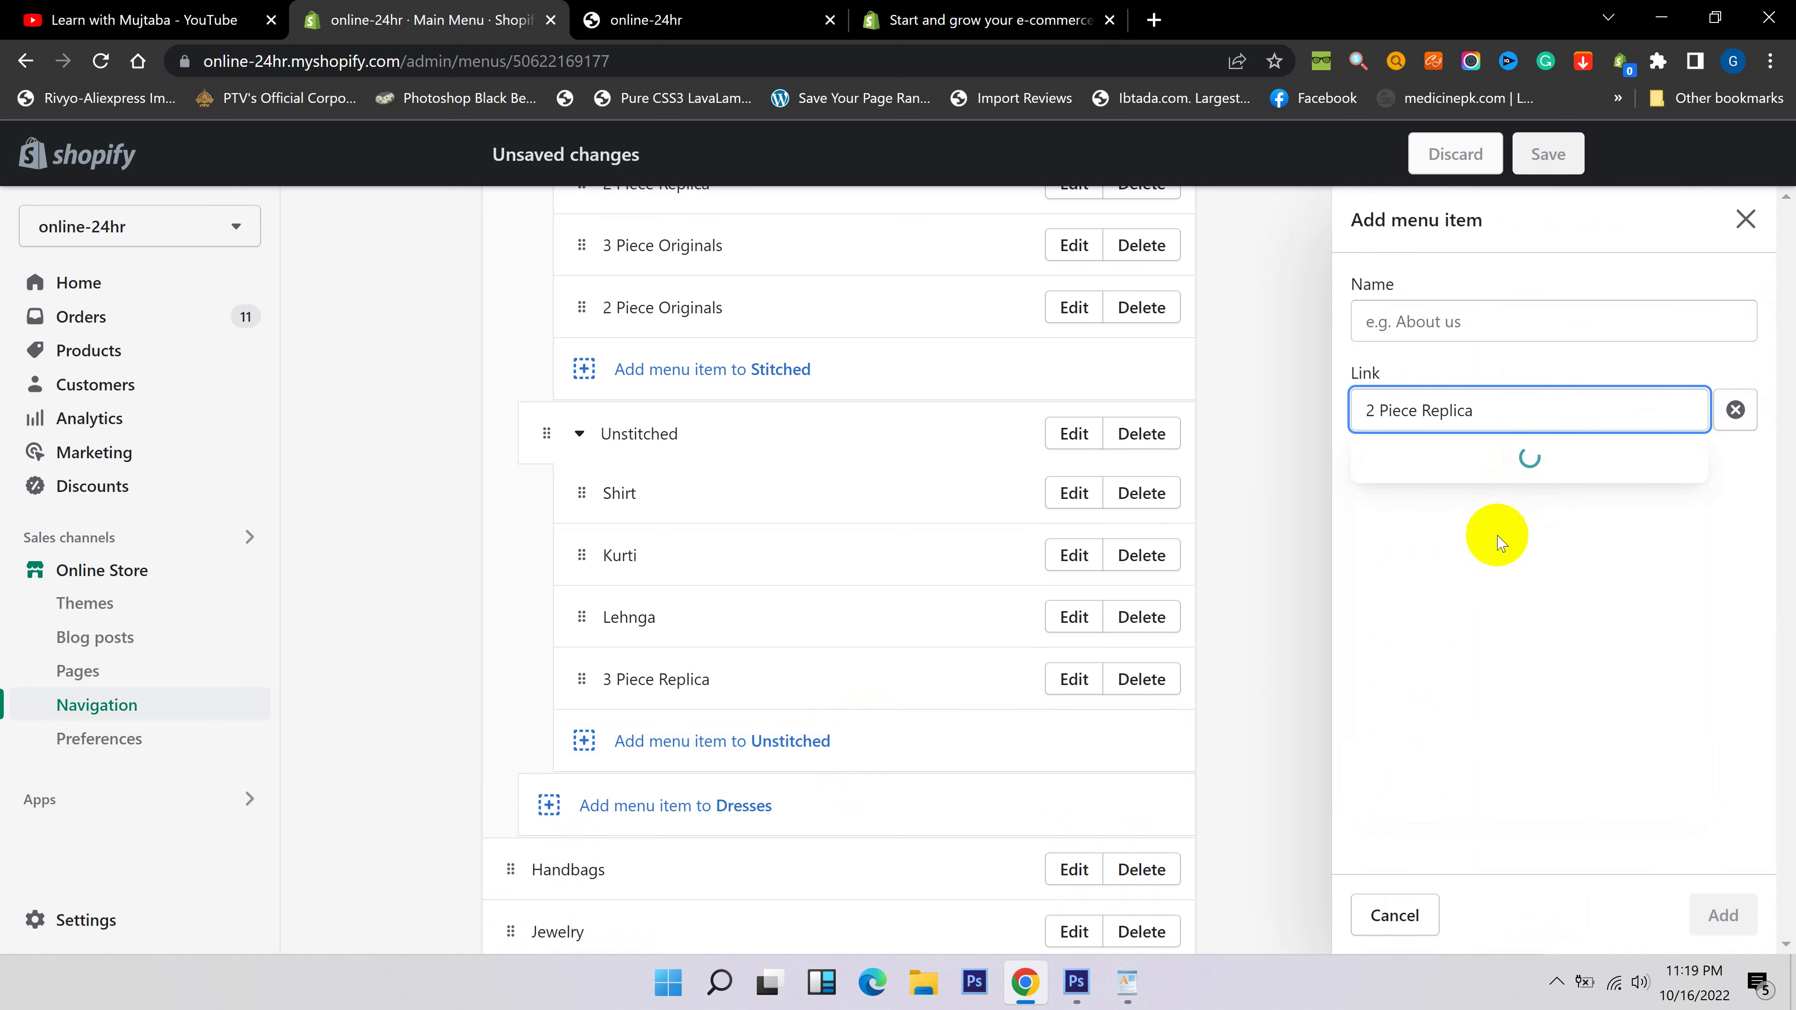
click(1499, 544)
Link the new item to the Unstitched 2 Piece Replica collection, name it 2 Piece Replica, and add it under Unstitched.
click(1528, 410)
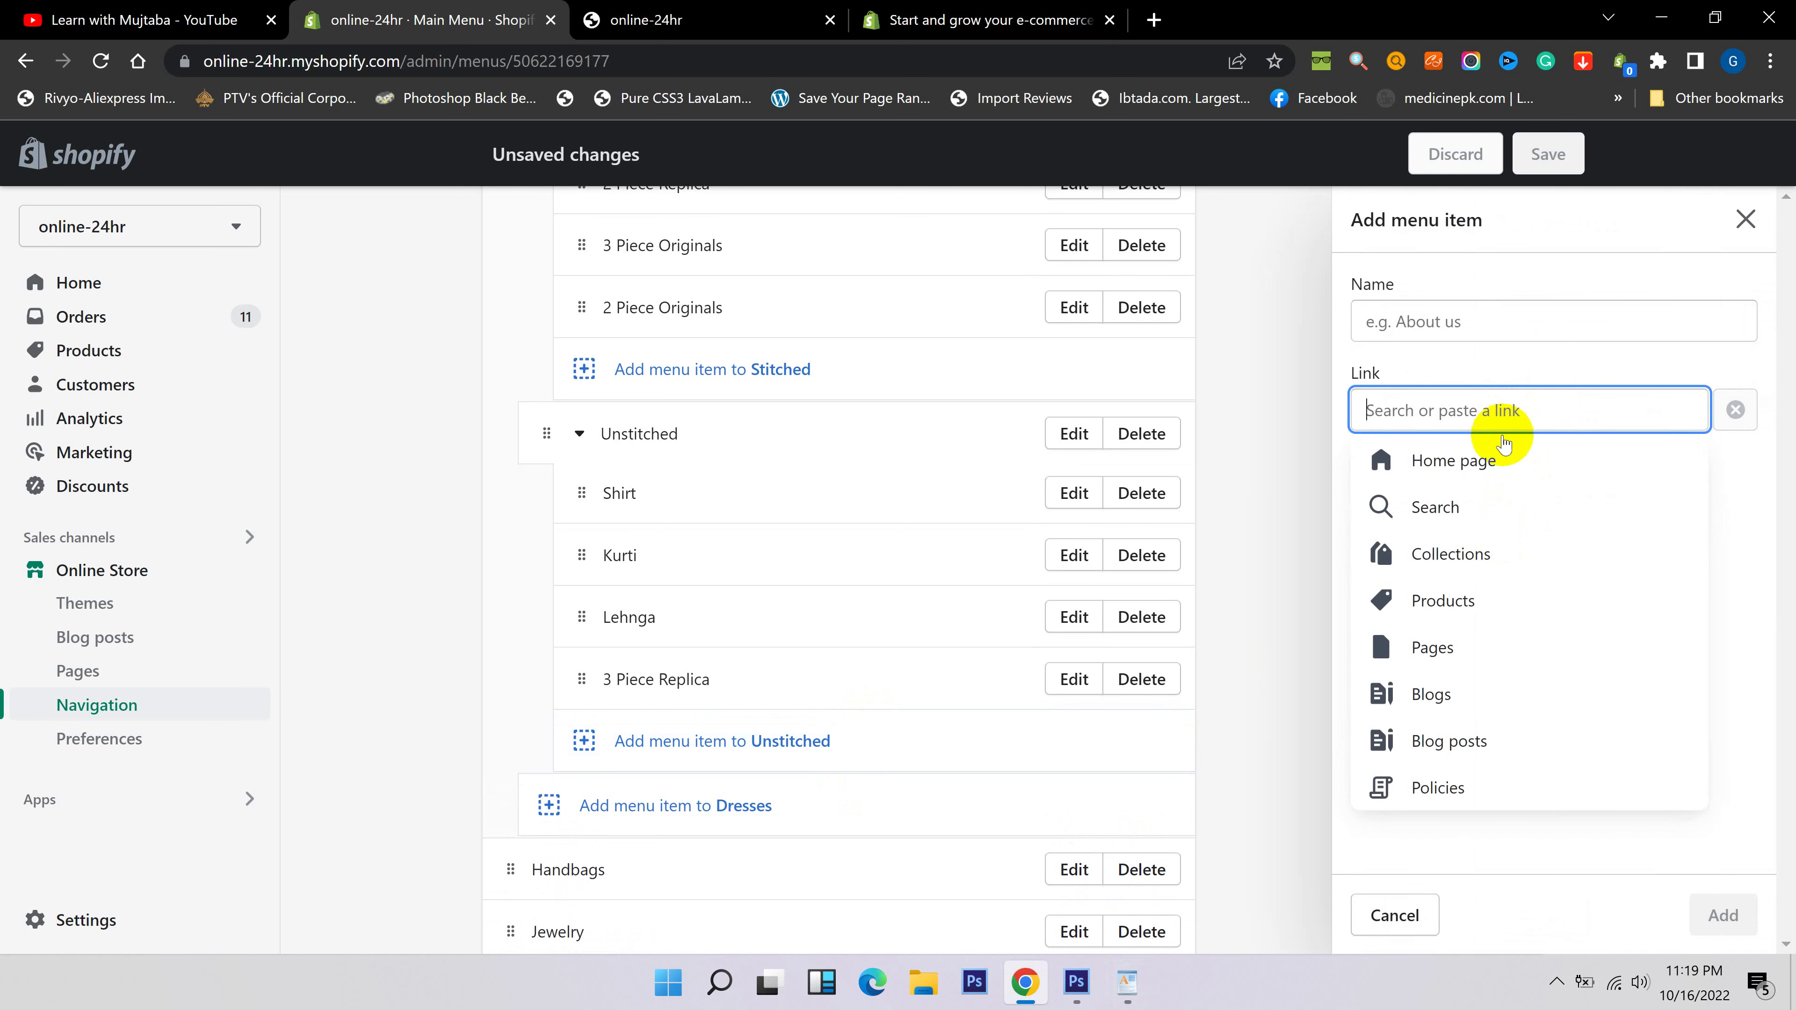
click(1474, 555)
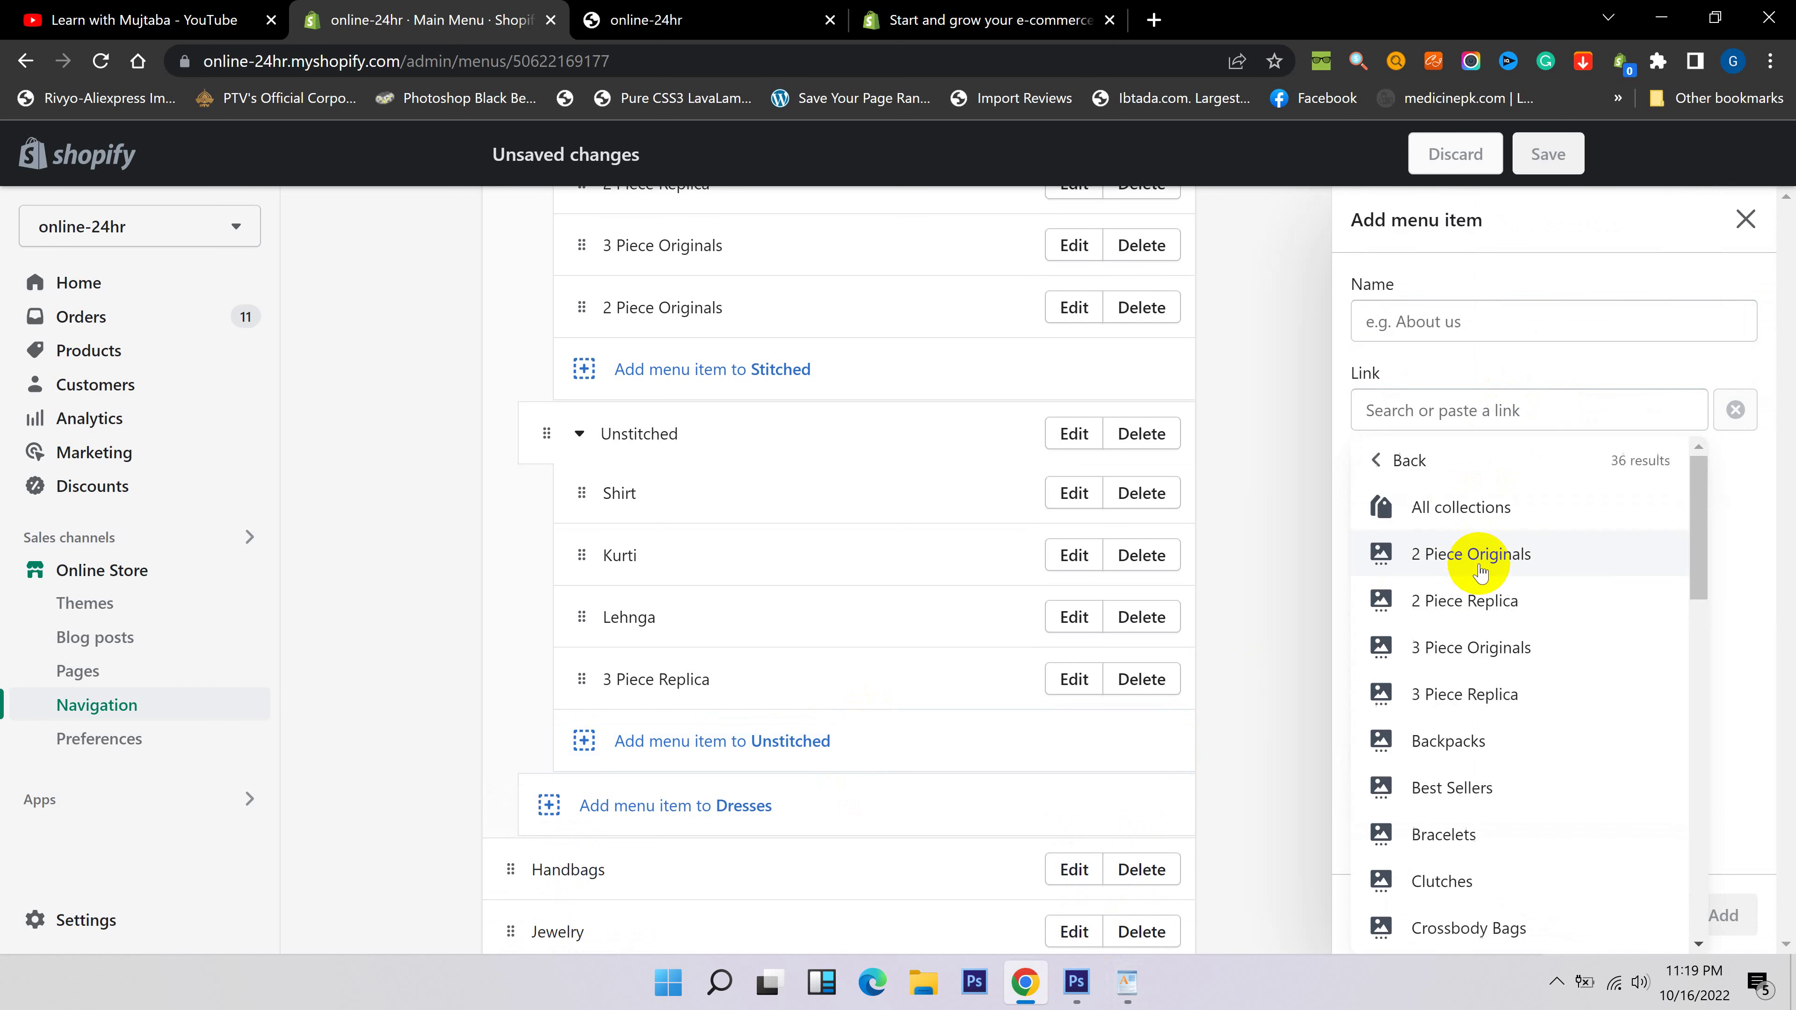
scroll(1480, 573, down, 15)
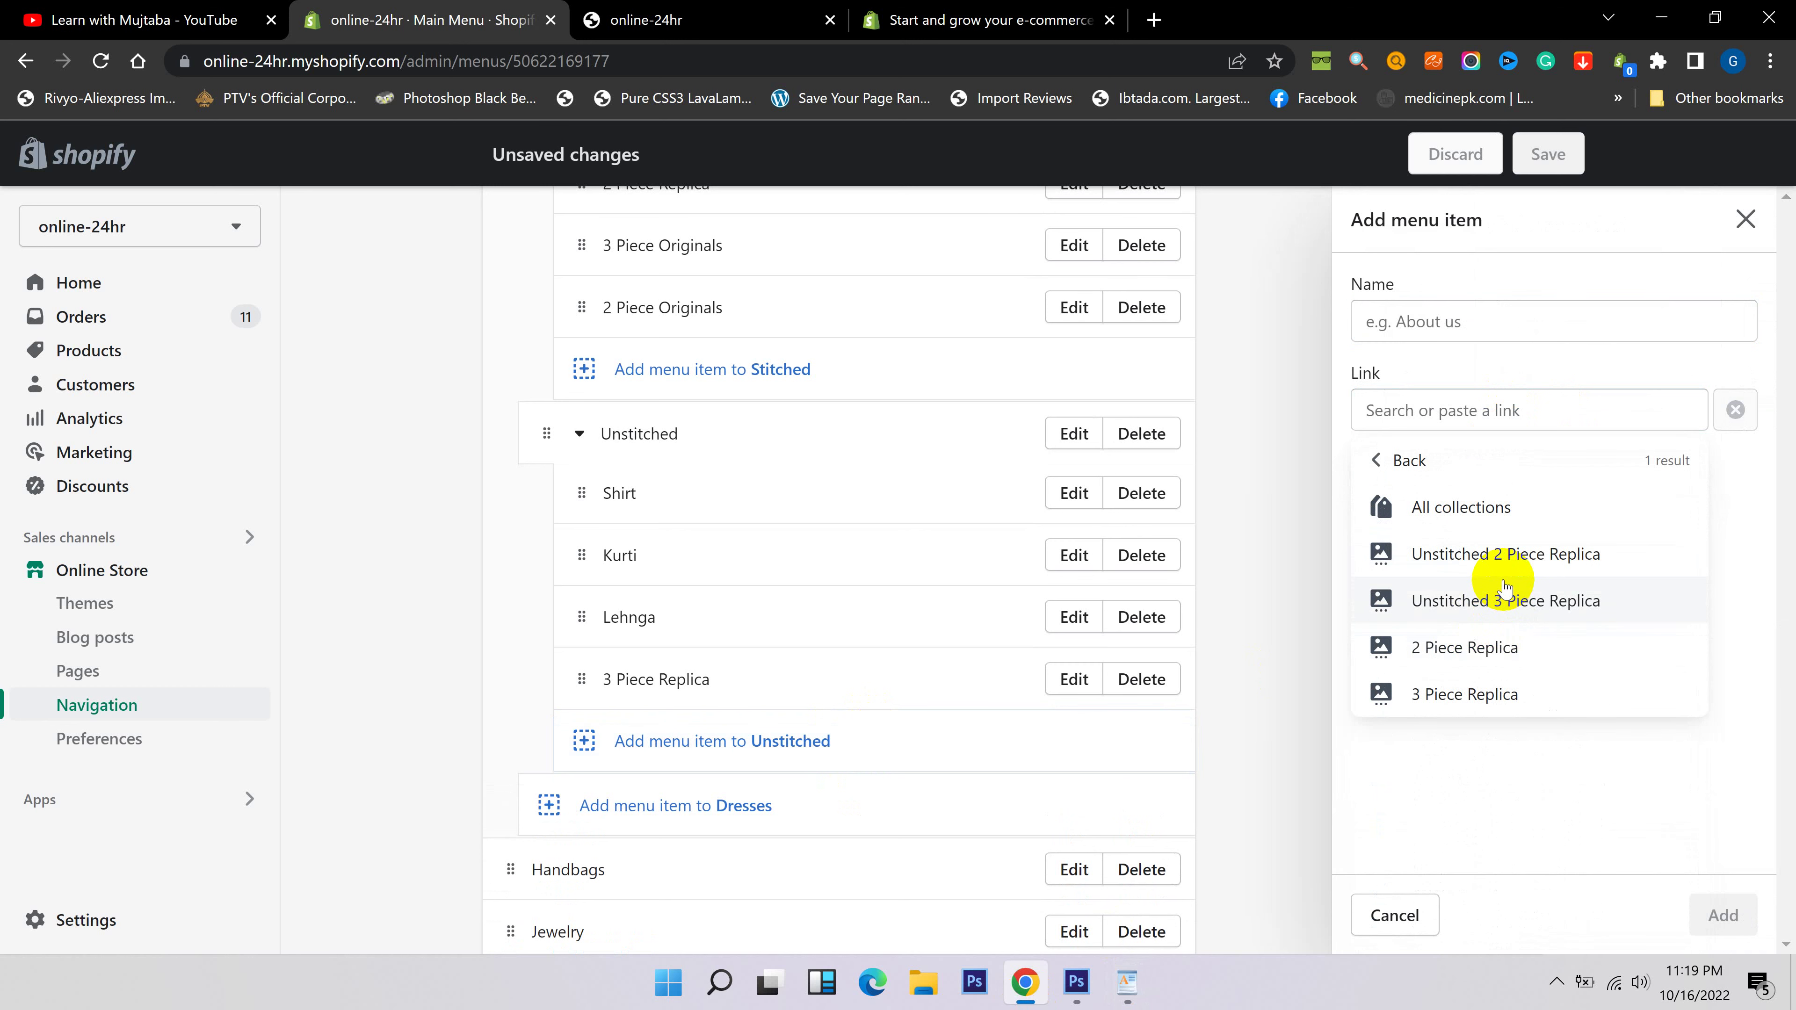
click(1504, 553)
click(1458, 327)
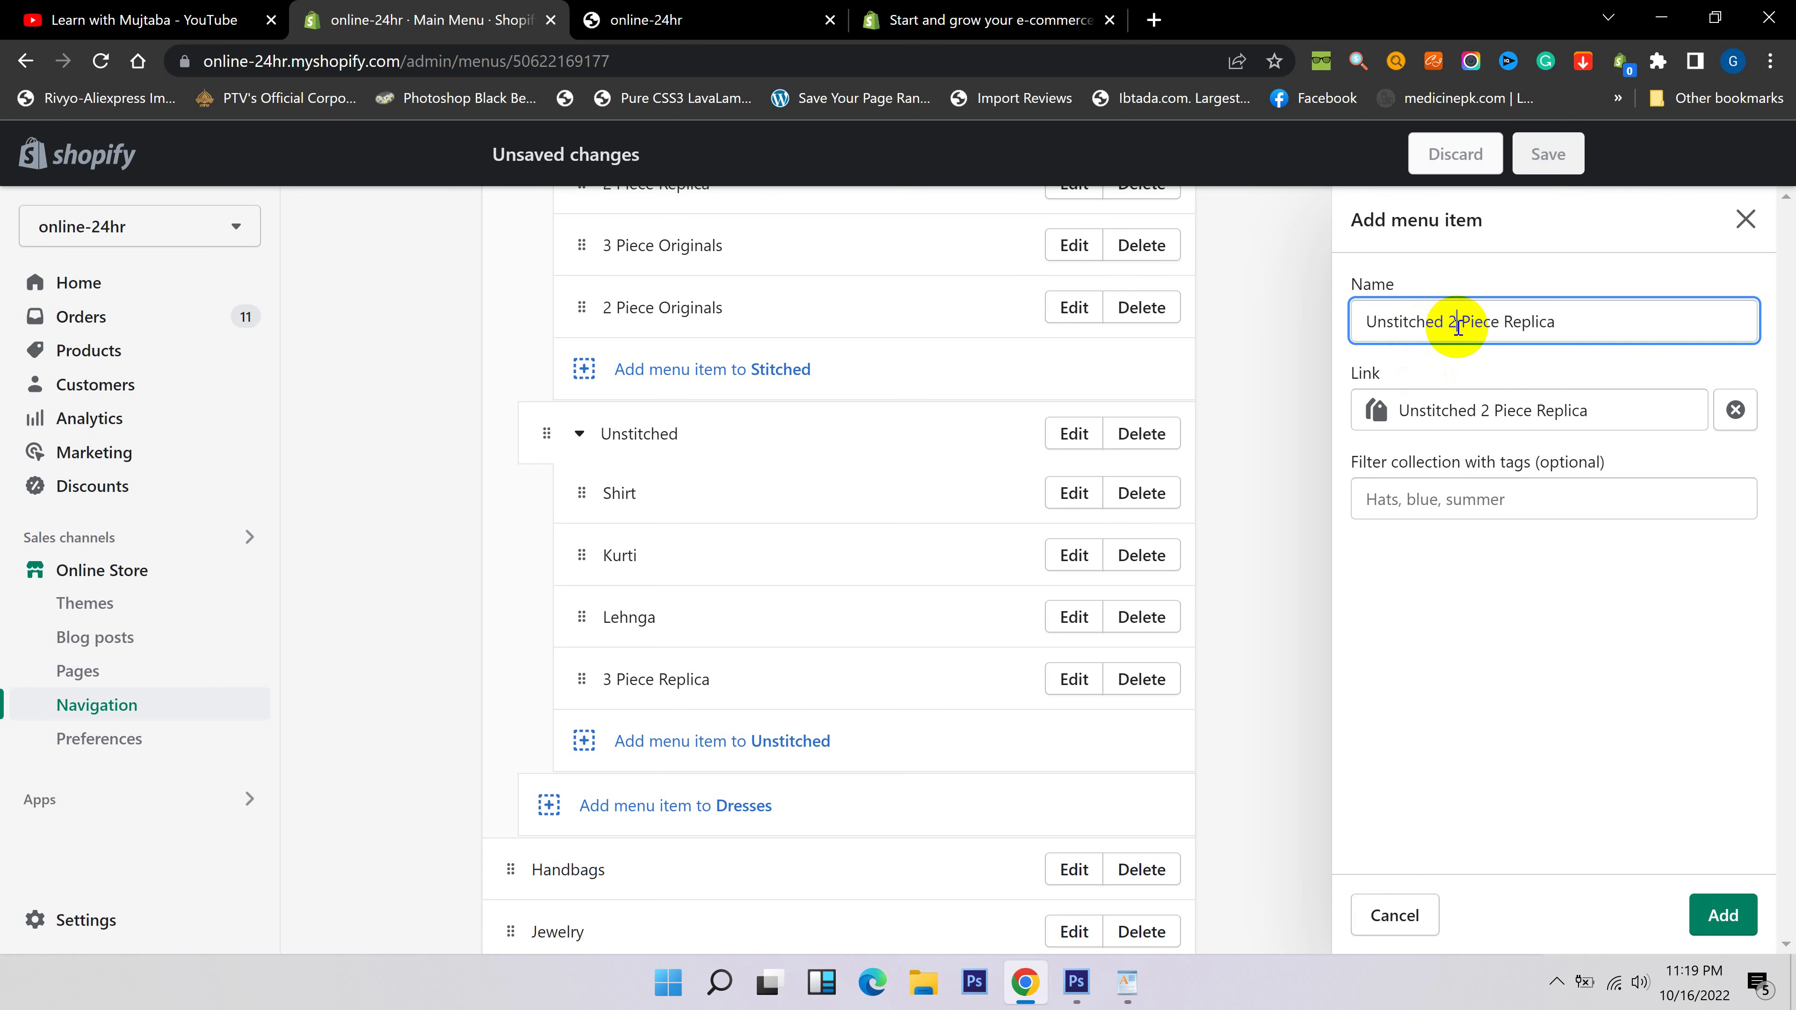
drag(1450, 323, 1350, 312)
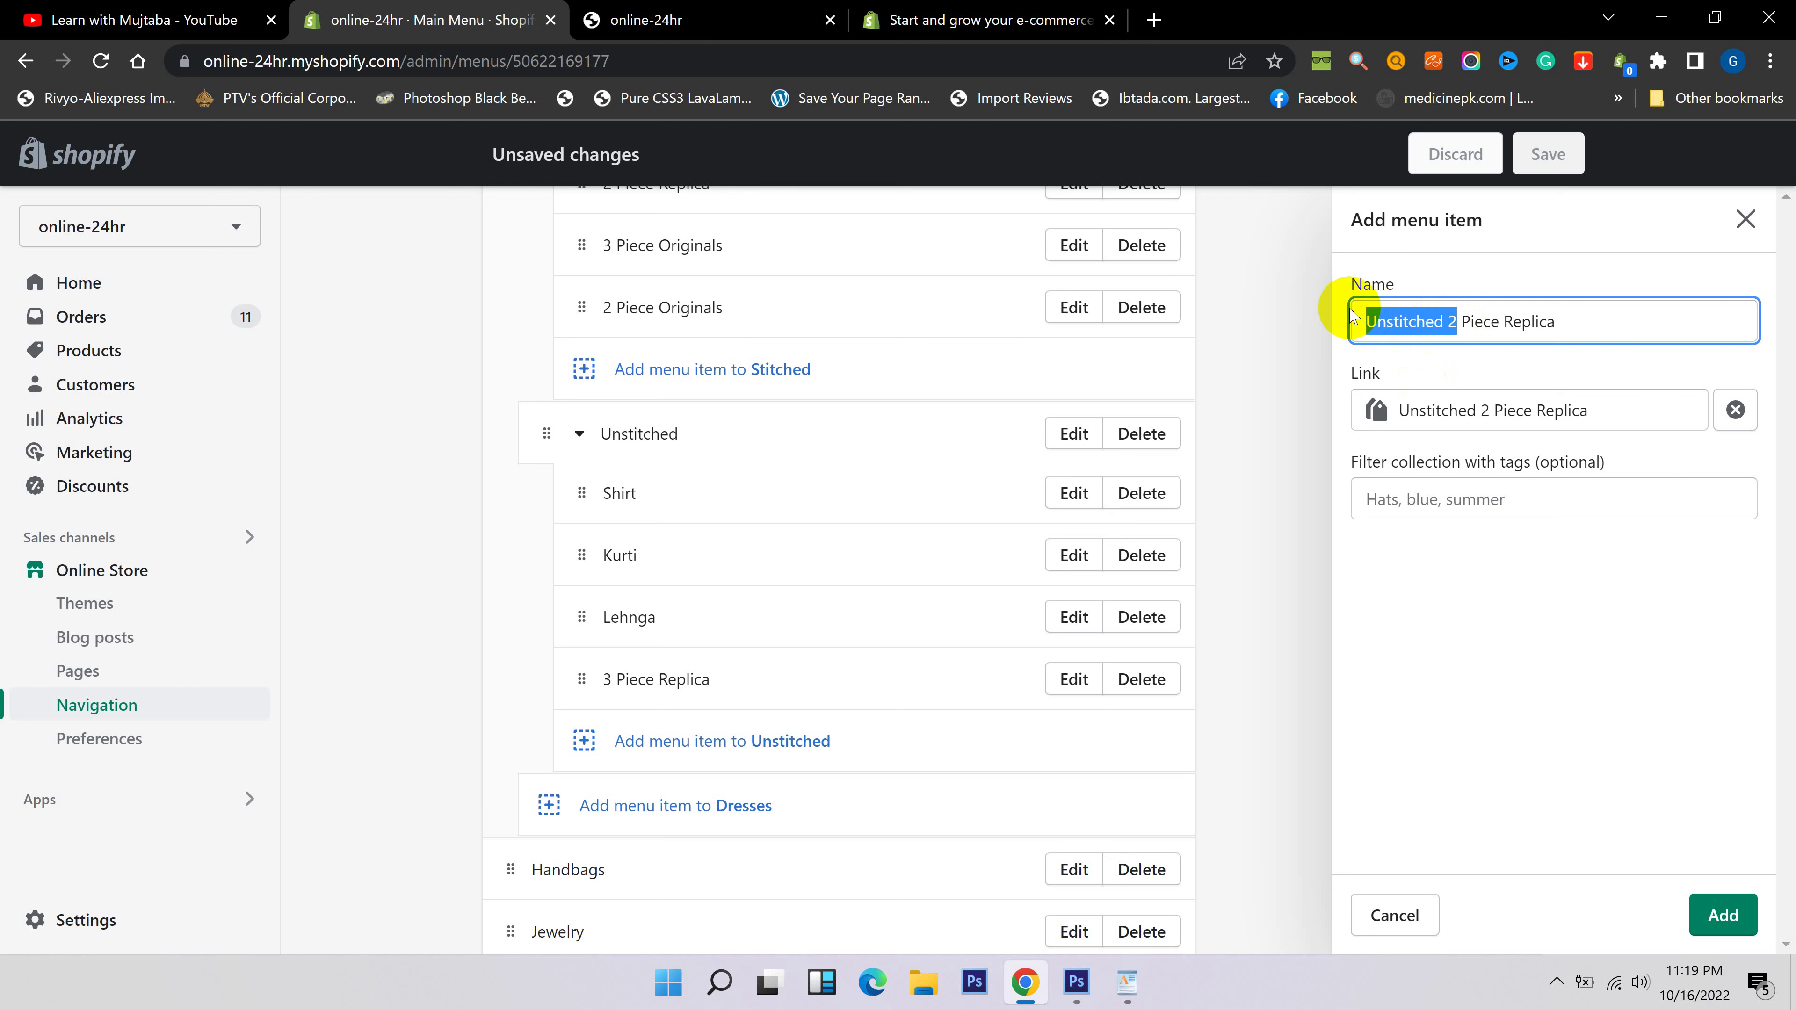
key(BackSpace)
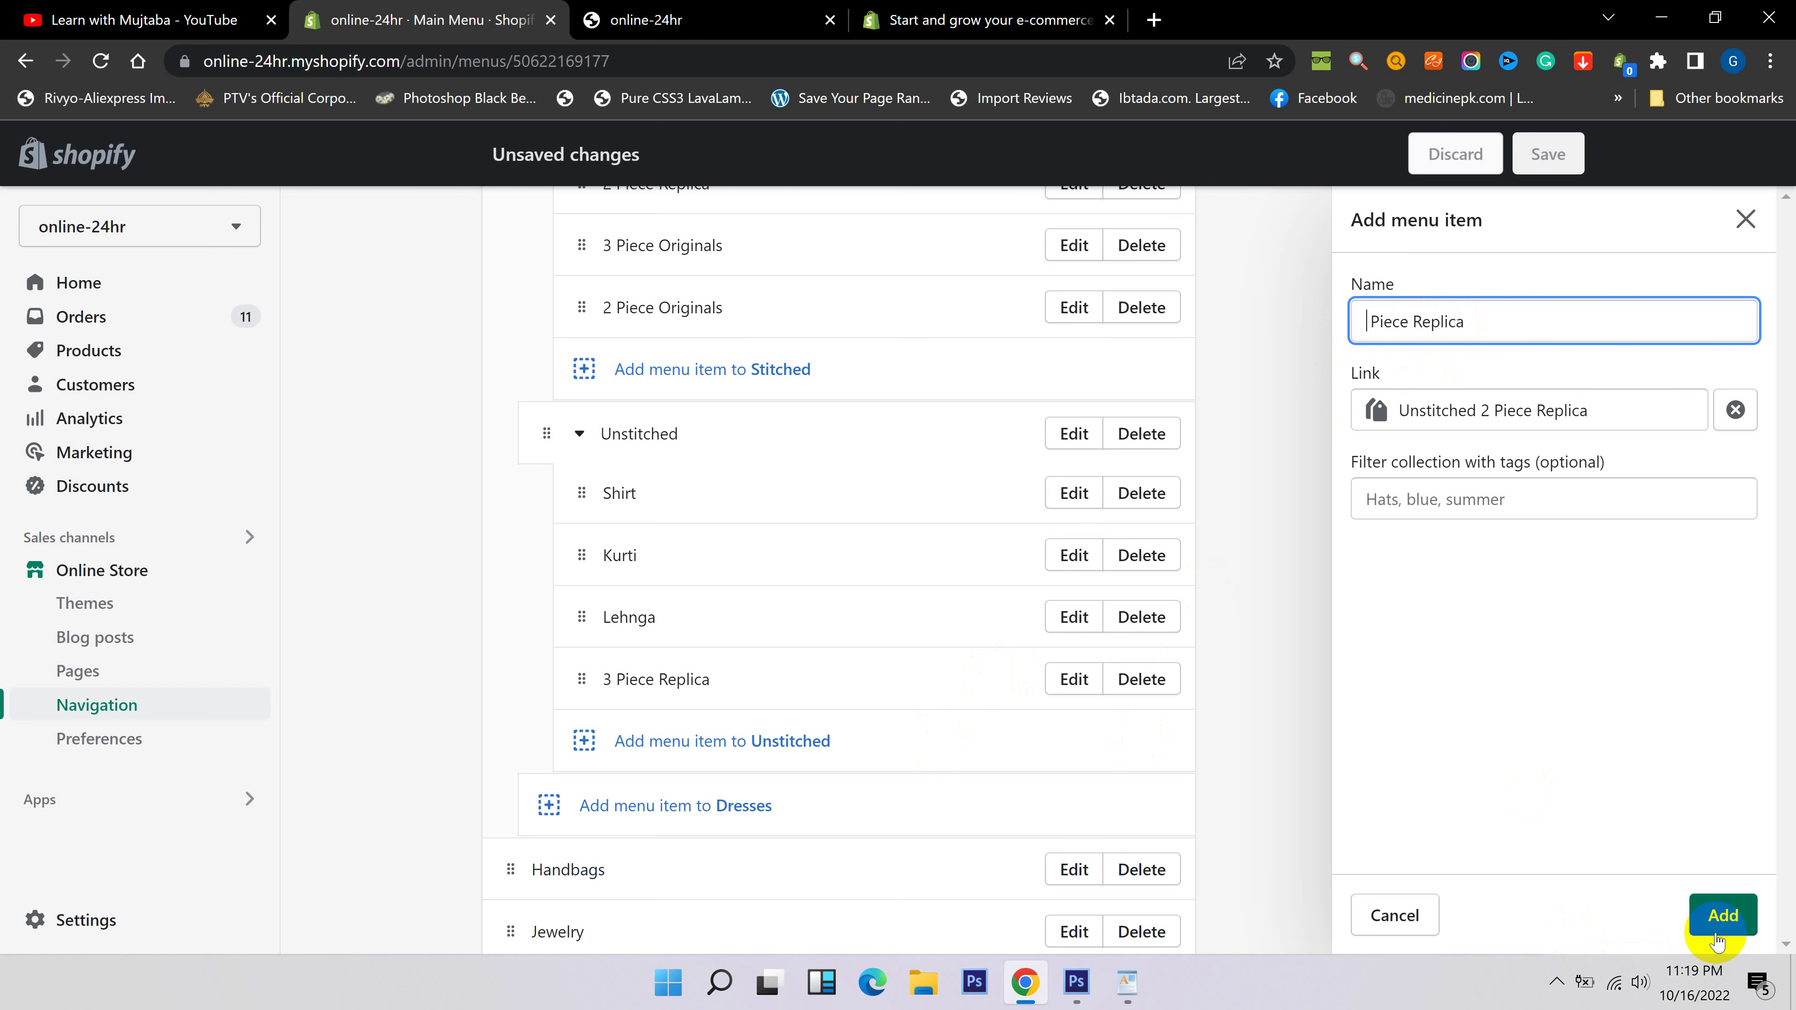
click(1721, 918)
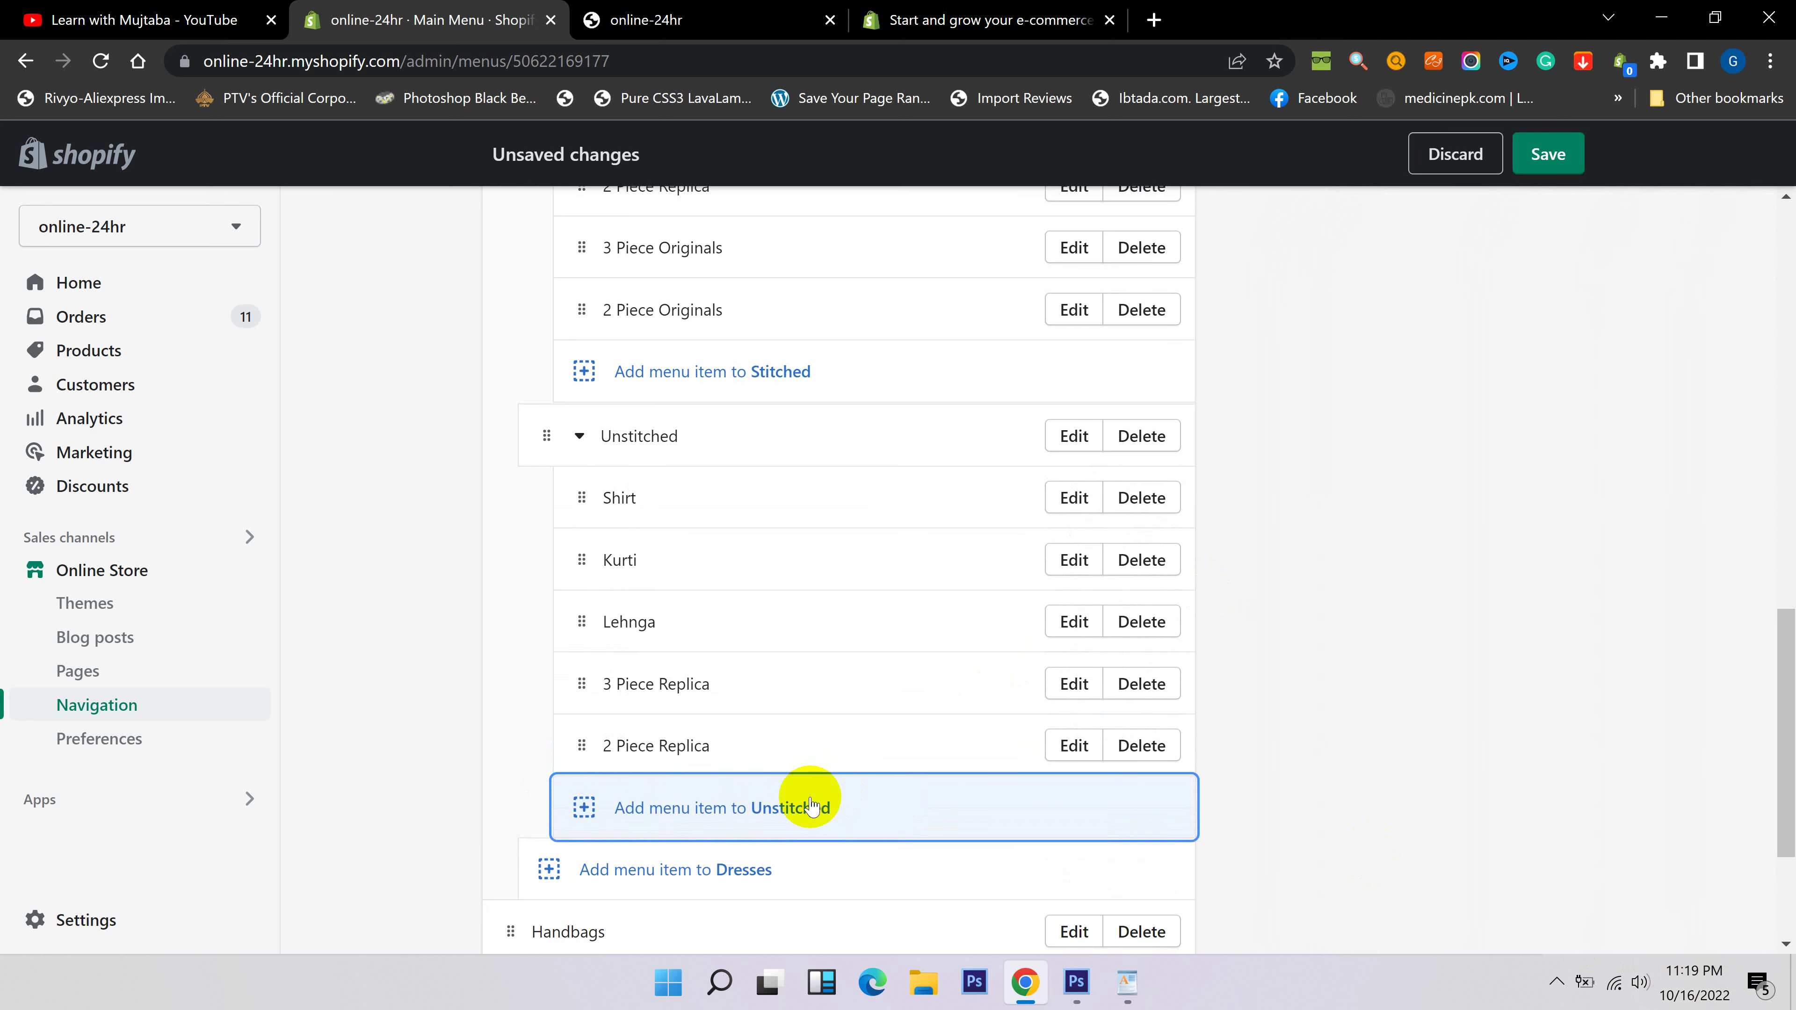
Add 3 Piece Originals under Unstitched, linked to the Unstitched 3 Piece Originals collection, and start another item under Unstitched.
click(800, 807)
click(1450, 407)
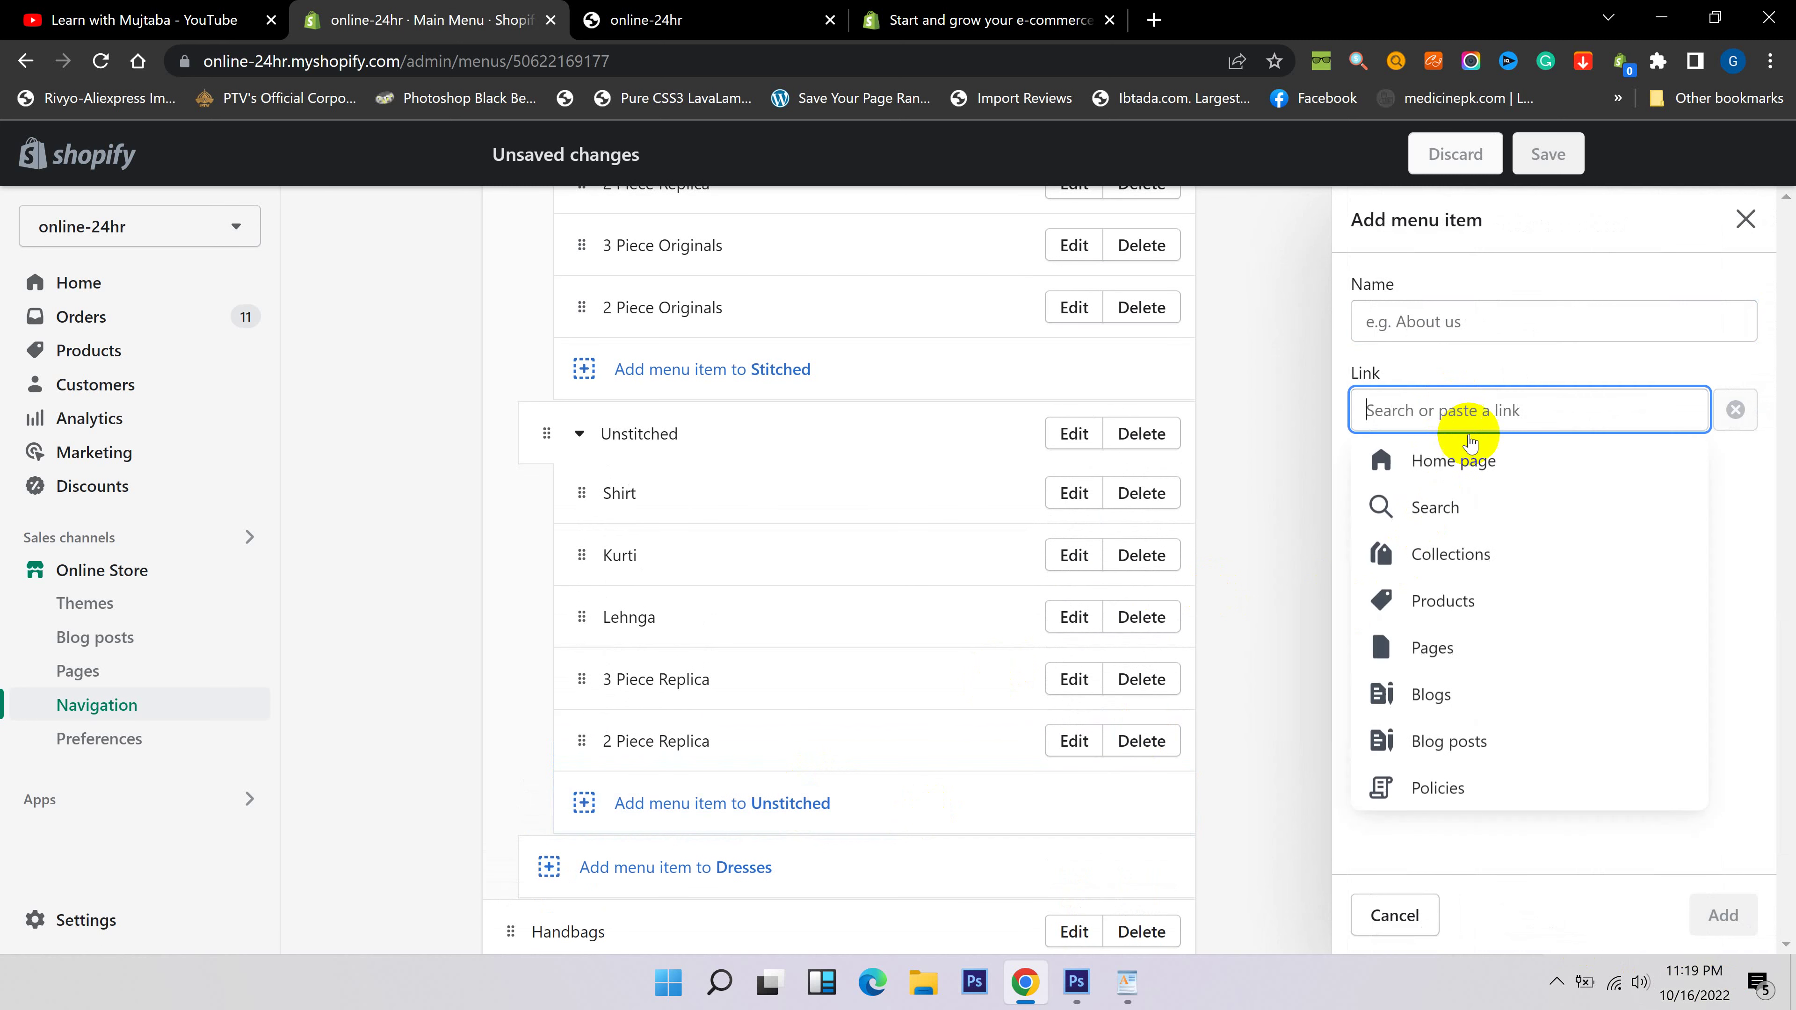
click(1474, 552)
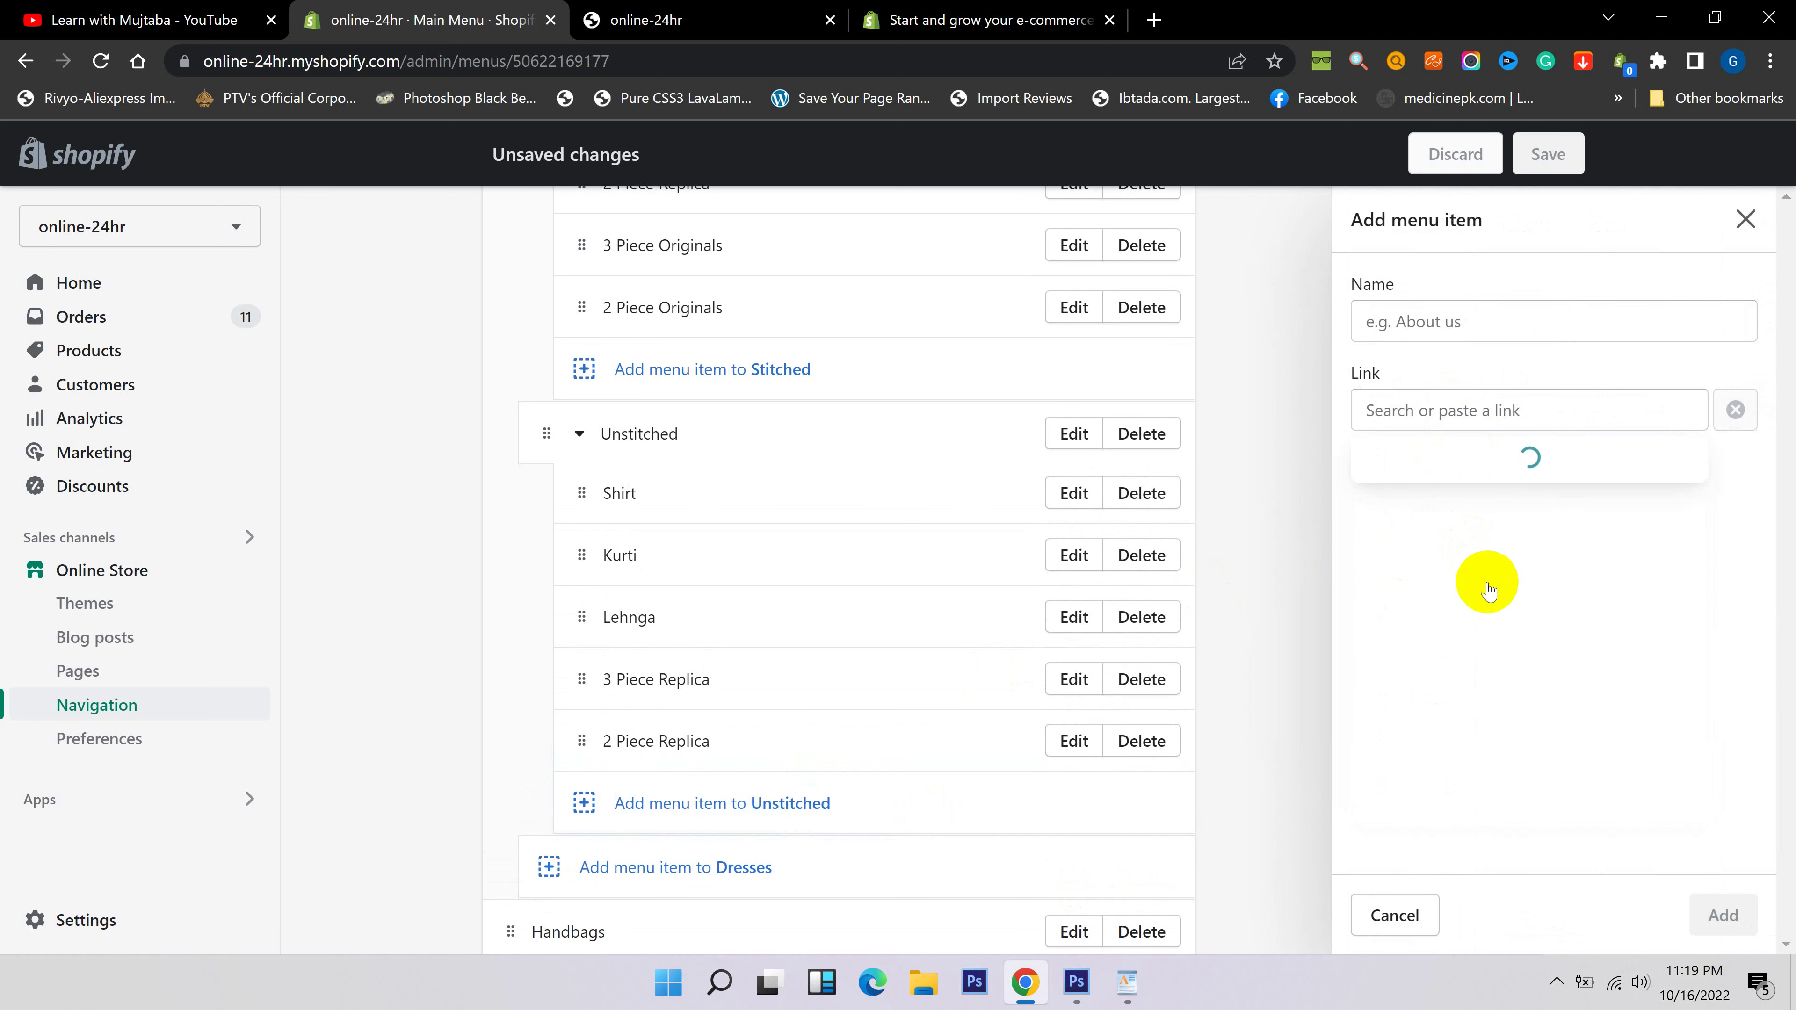
scroll(1484, 608, down, 10)
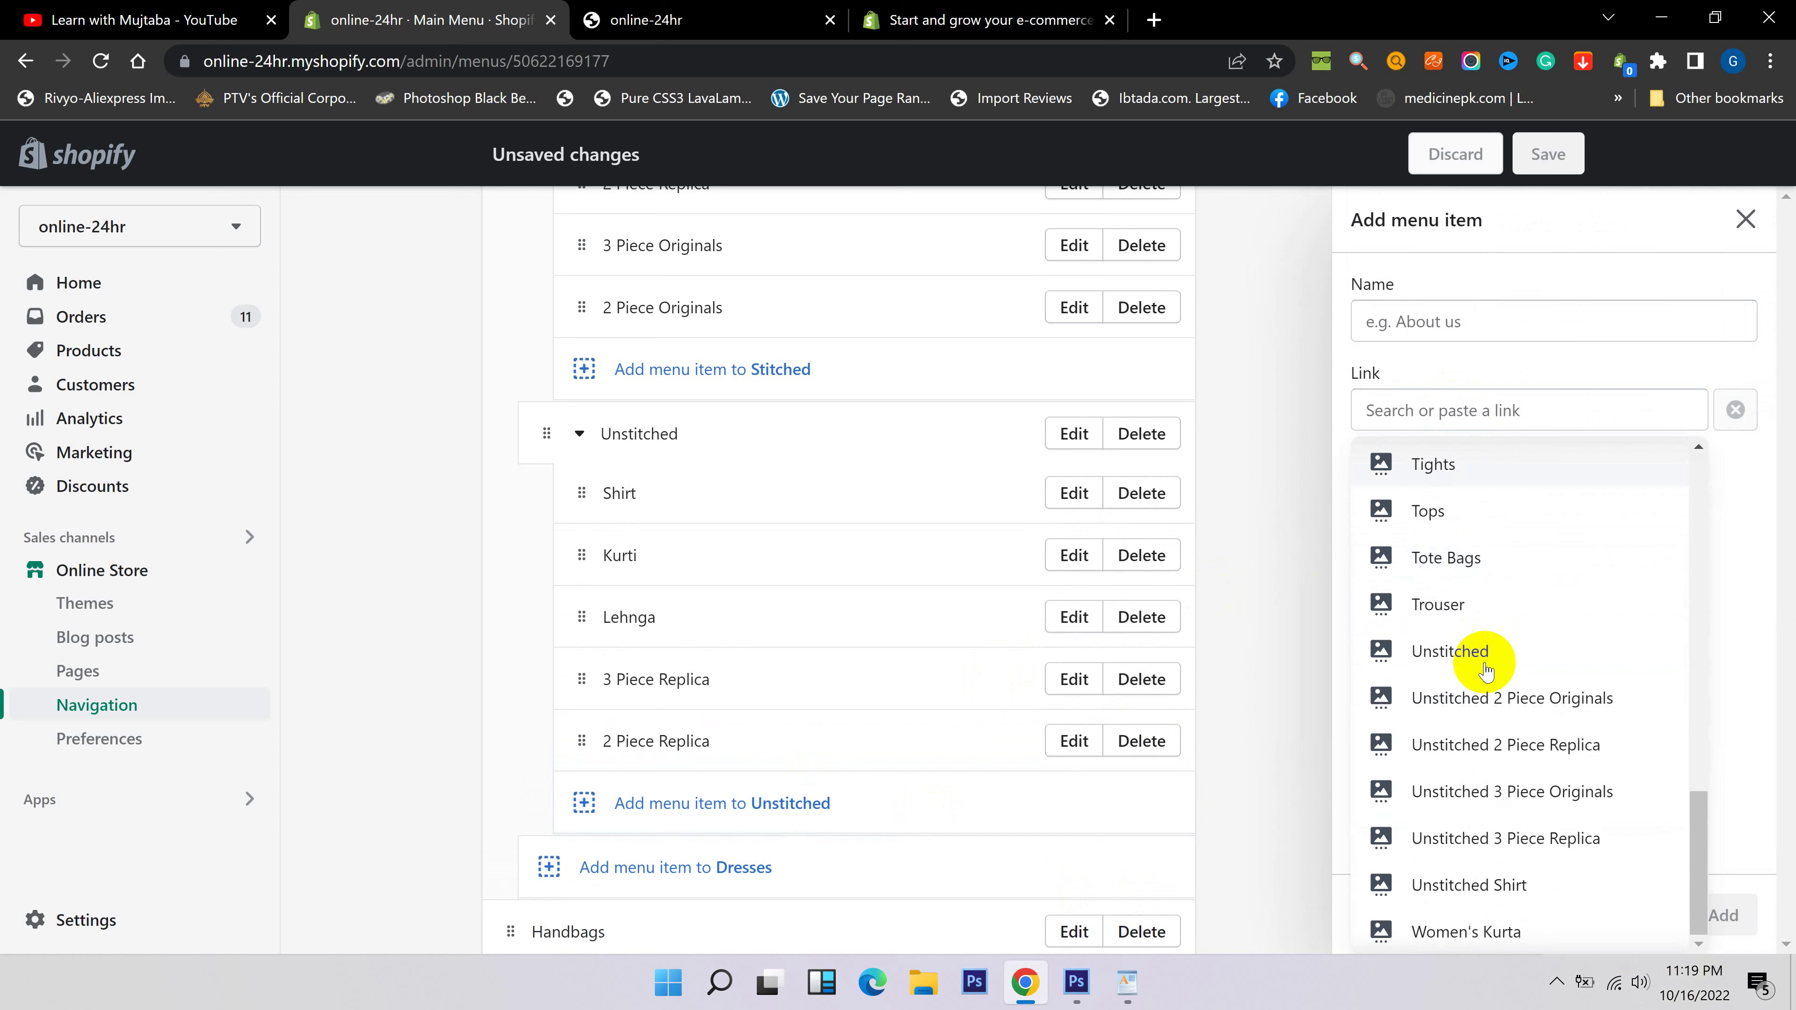
click(1491, 791)
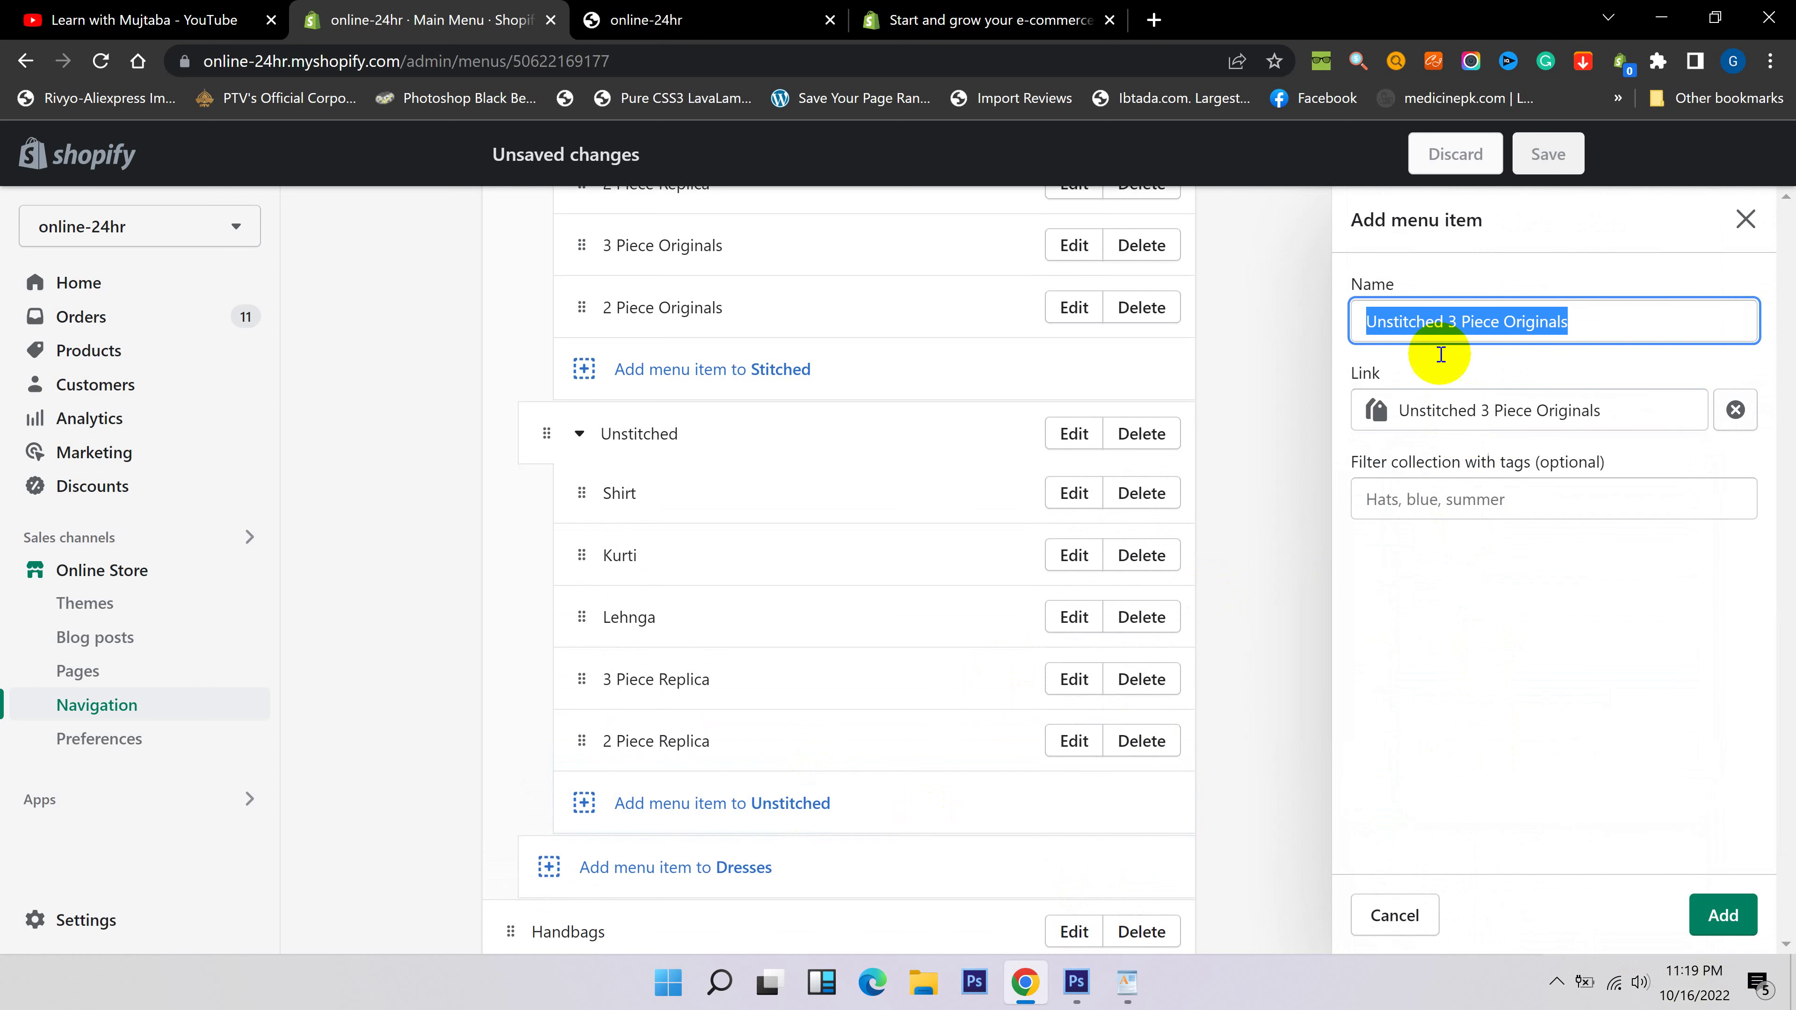
click(1449, 323)
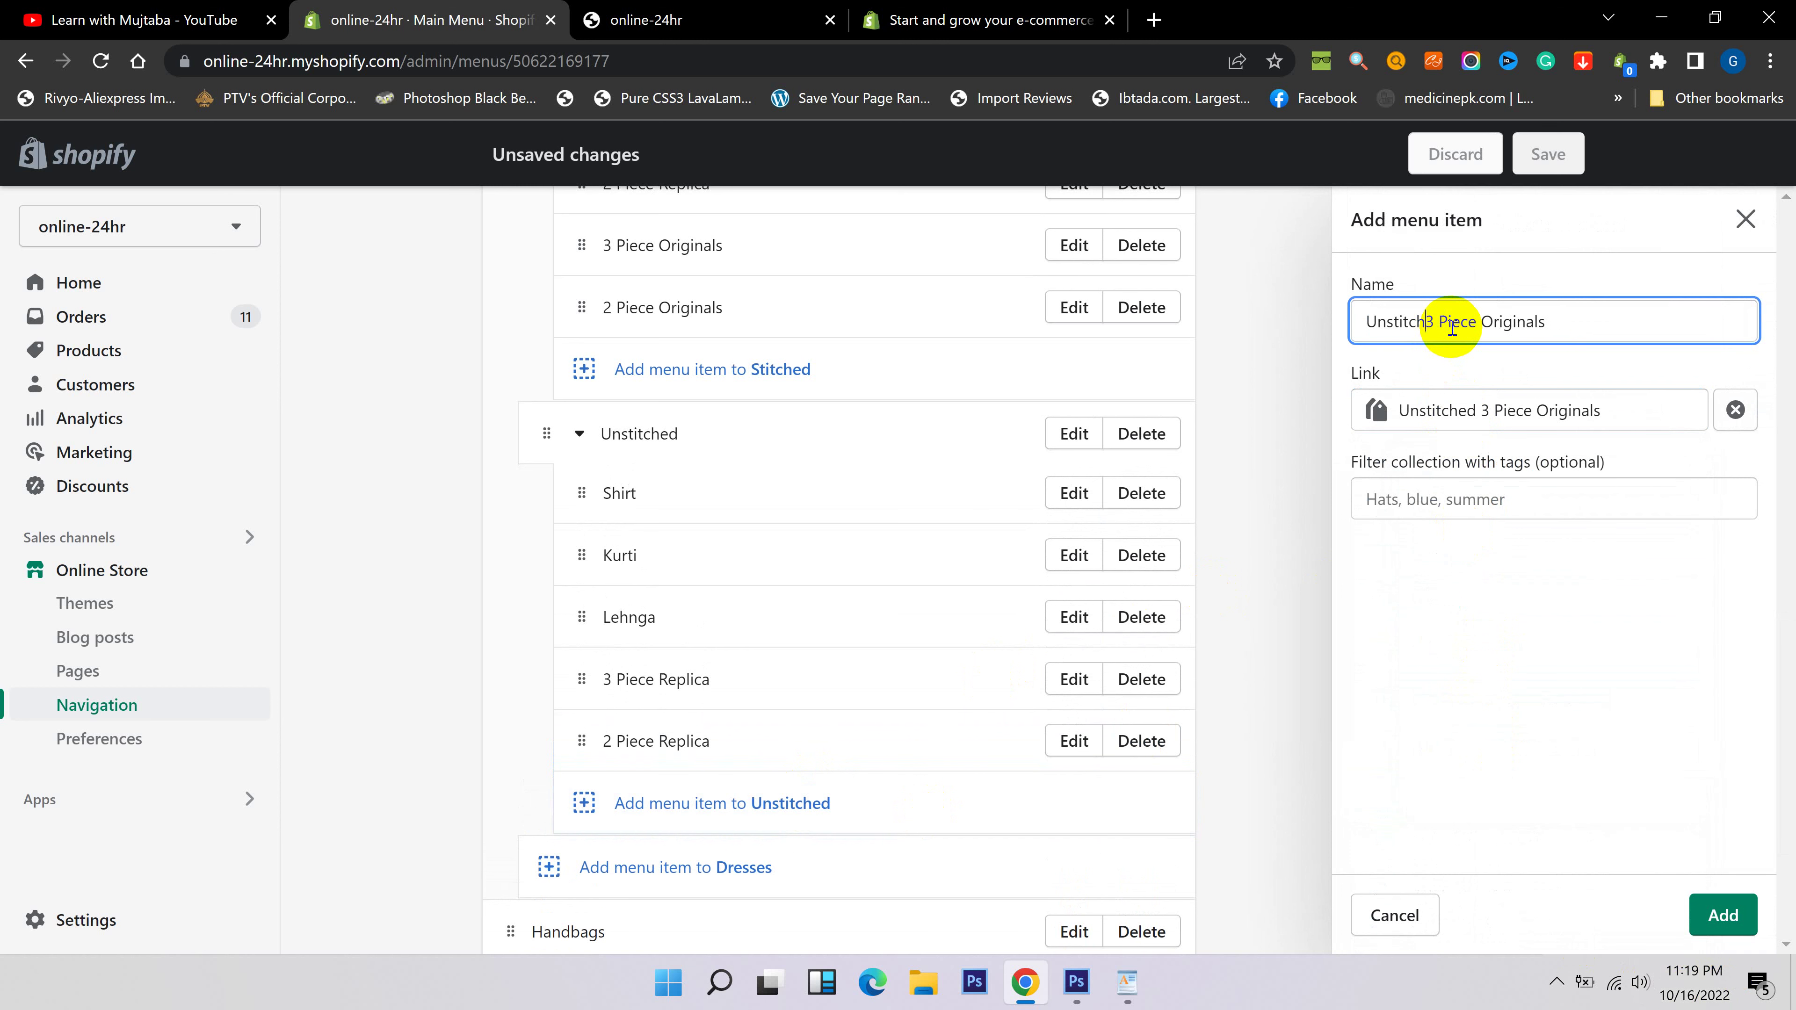
key(BackSpace)
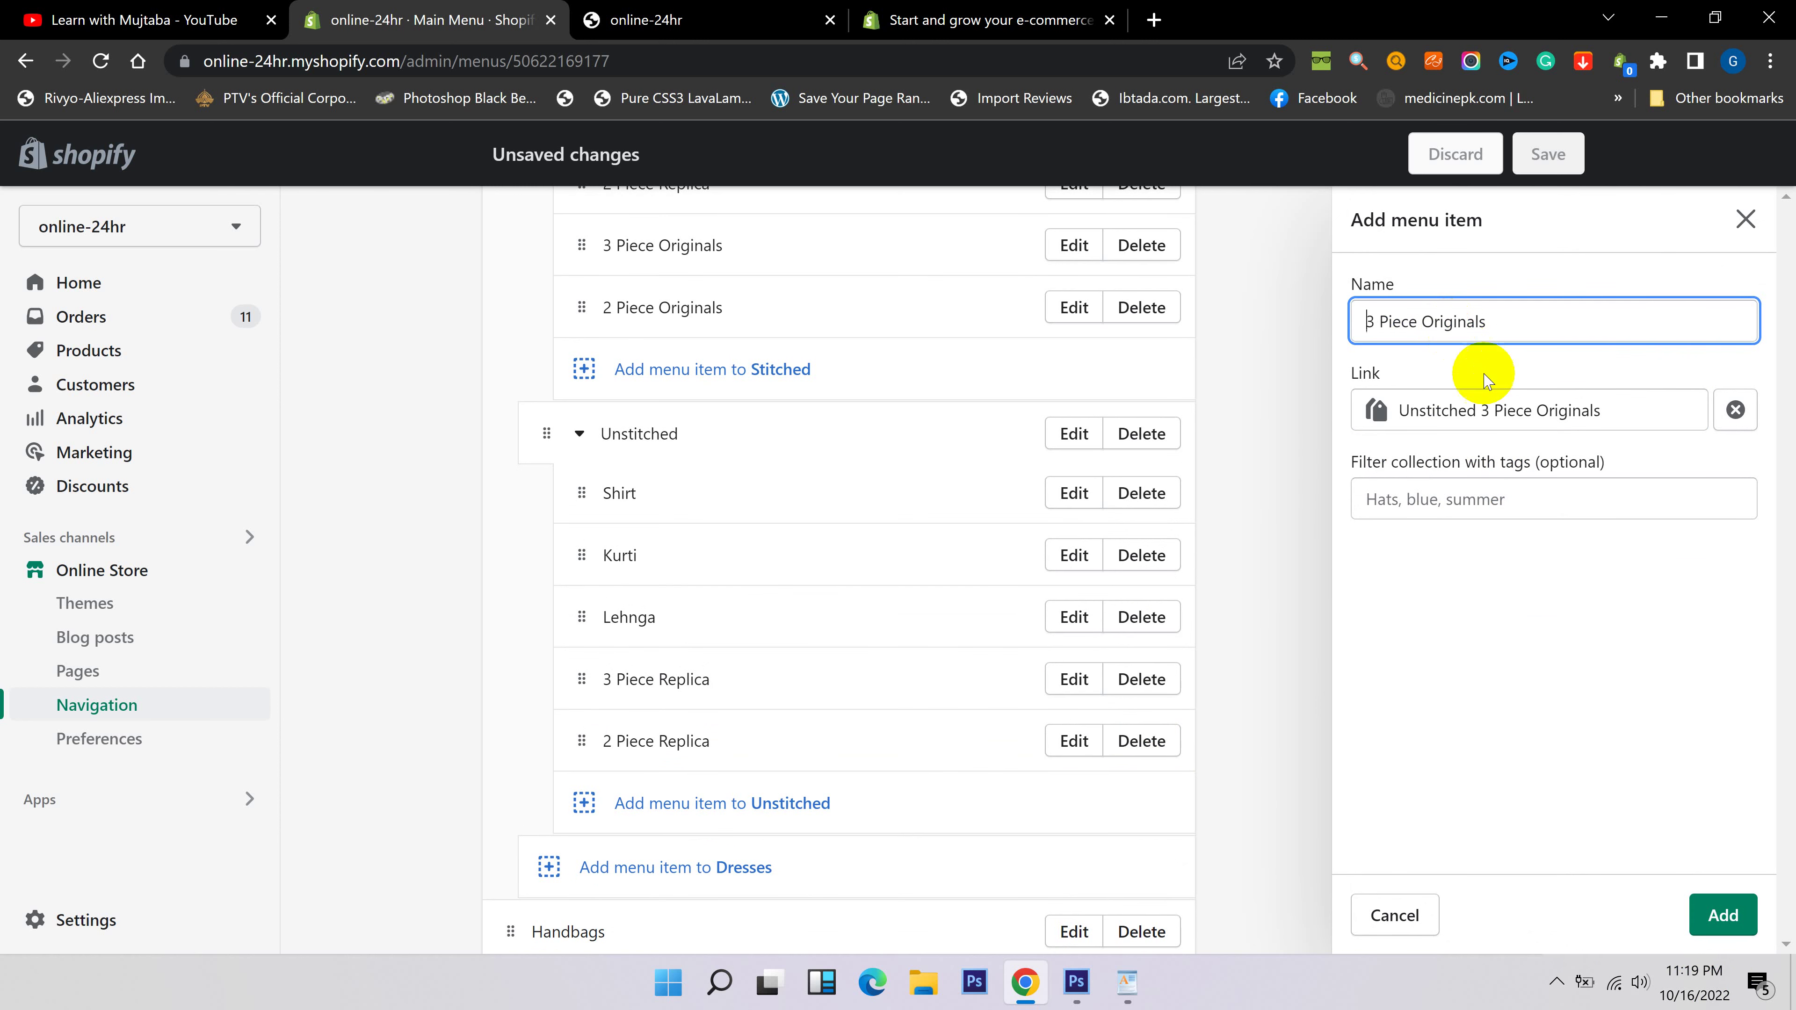
click(1722, 912)
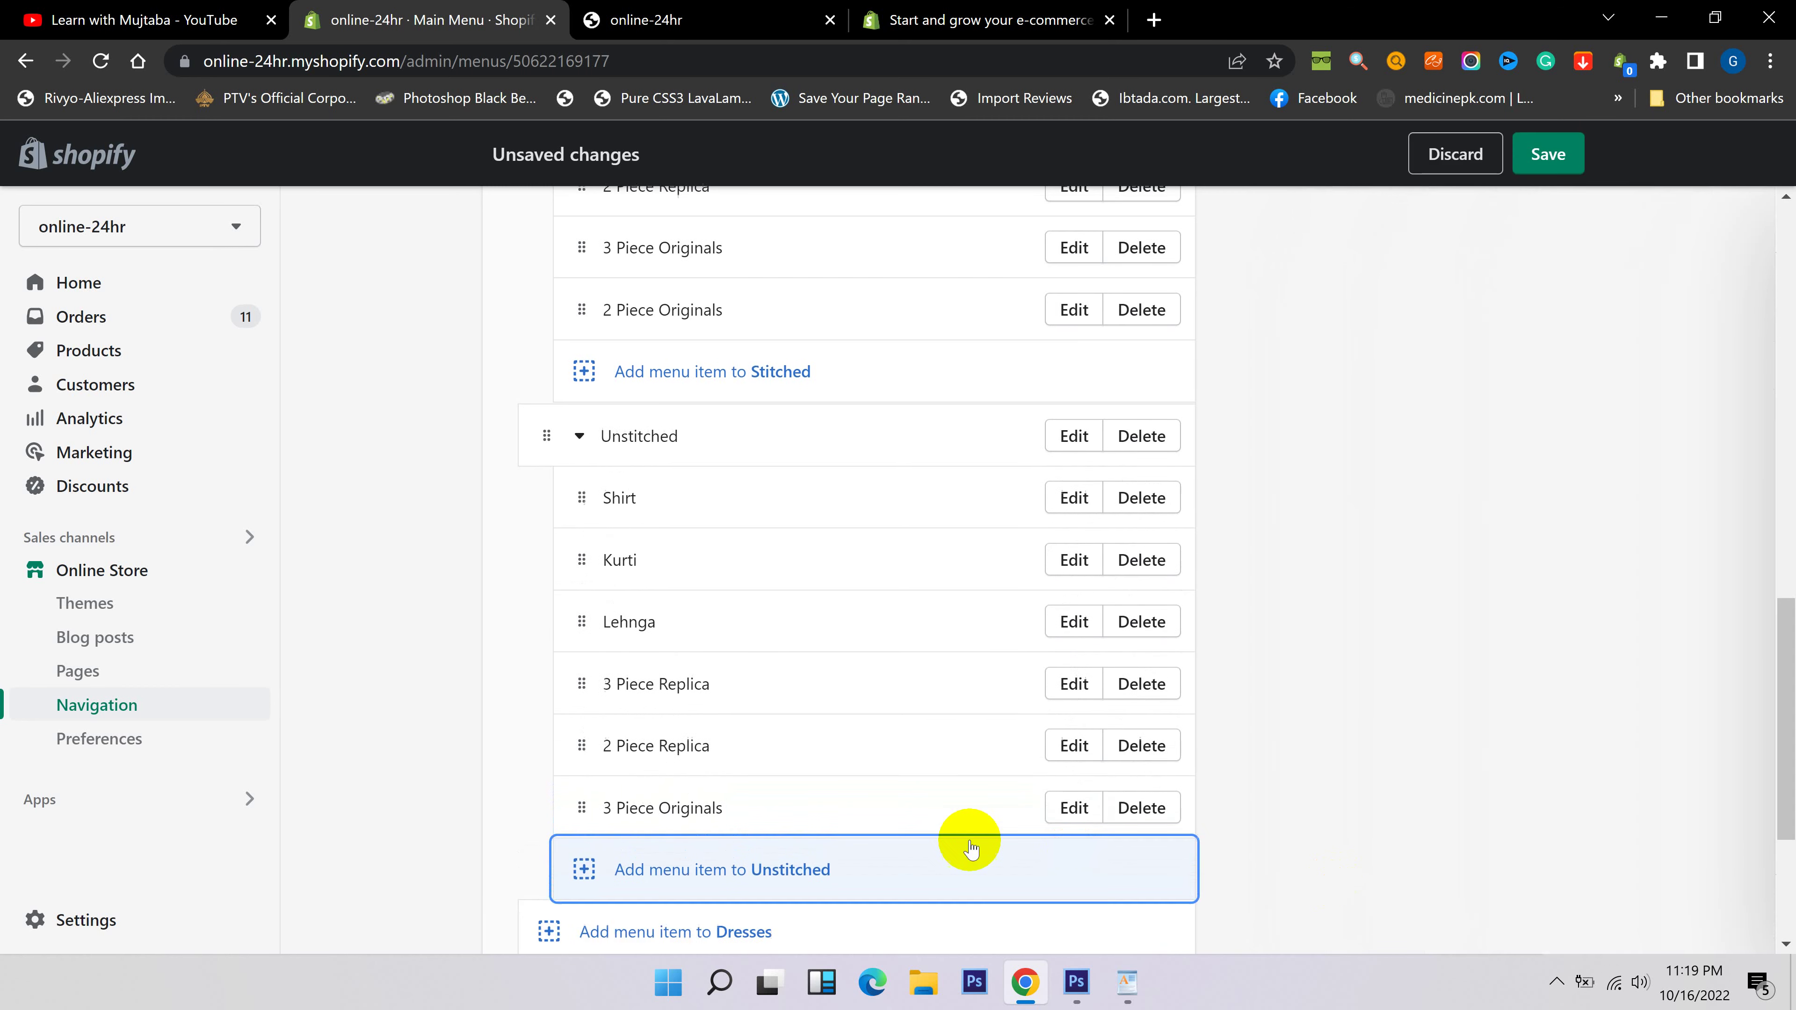
click(919, 866)
click(1529, 410)
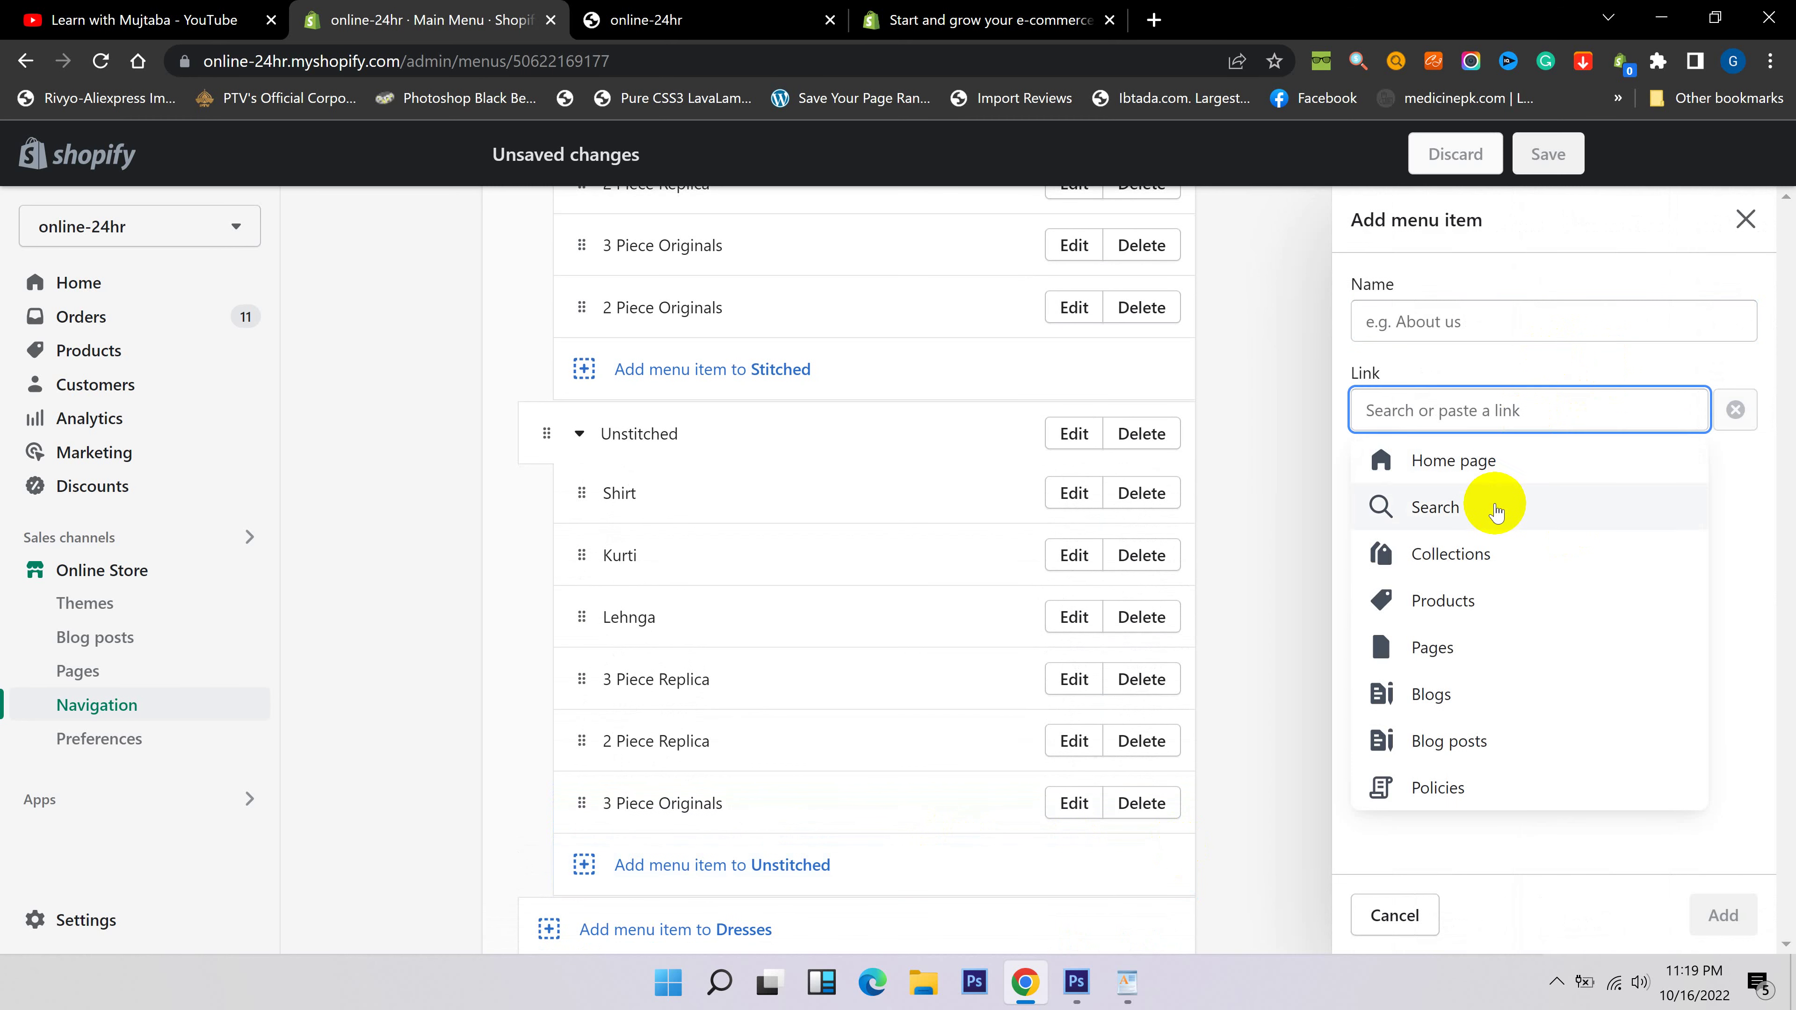
click(1492, 555)
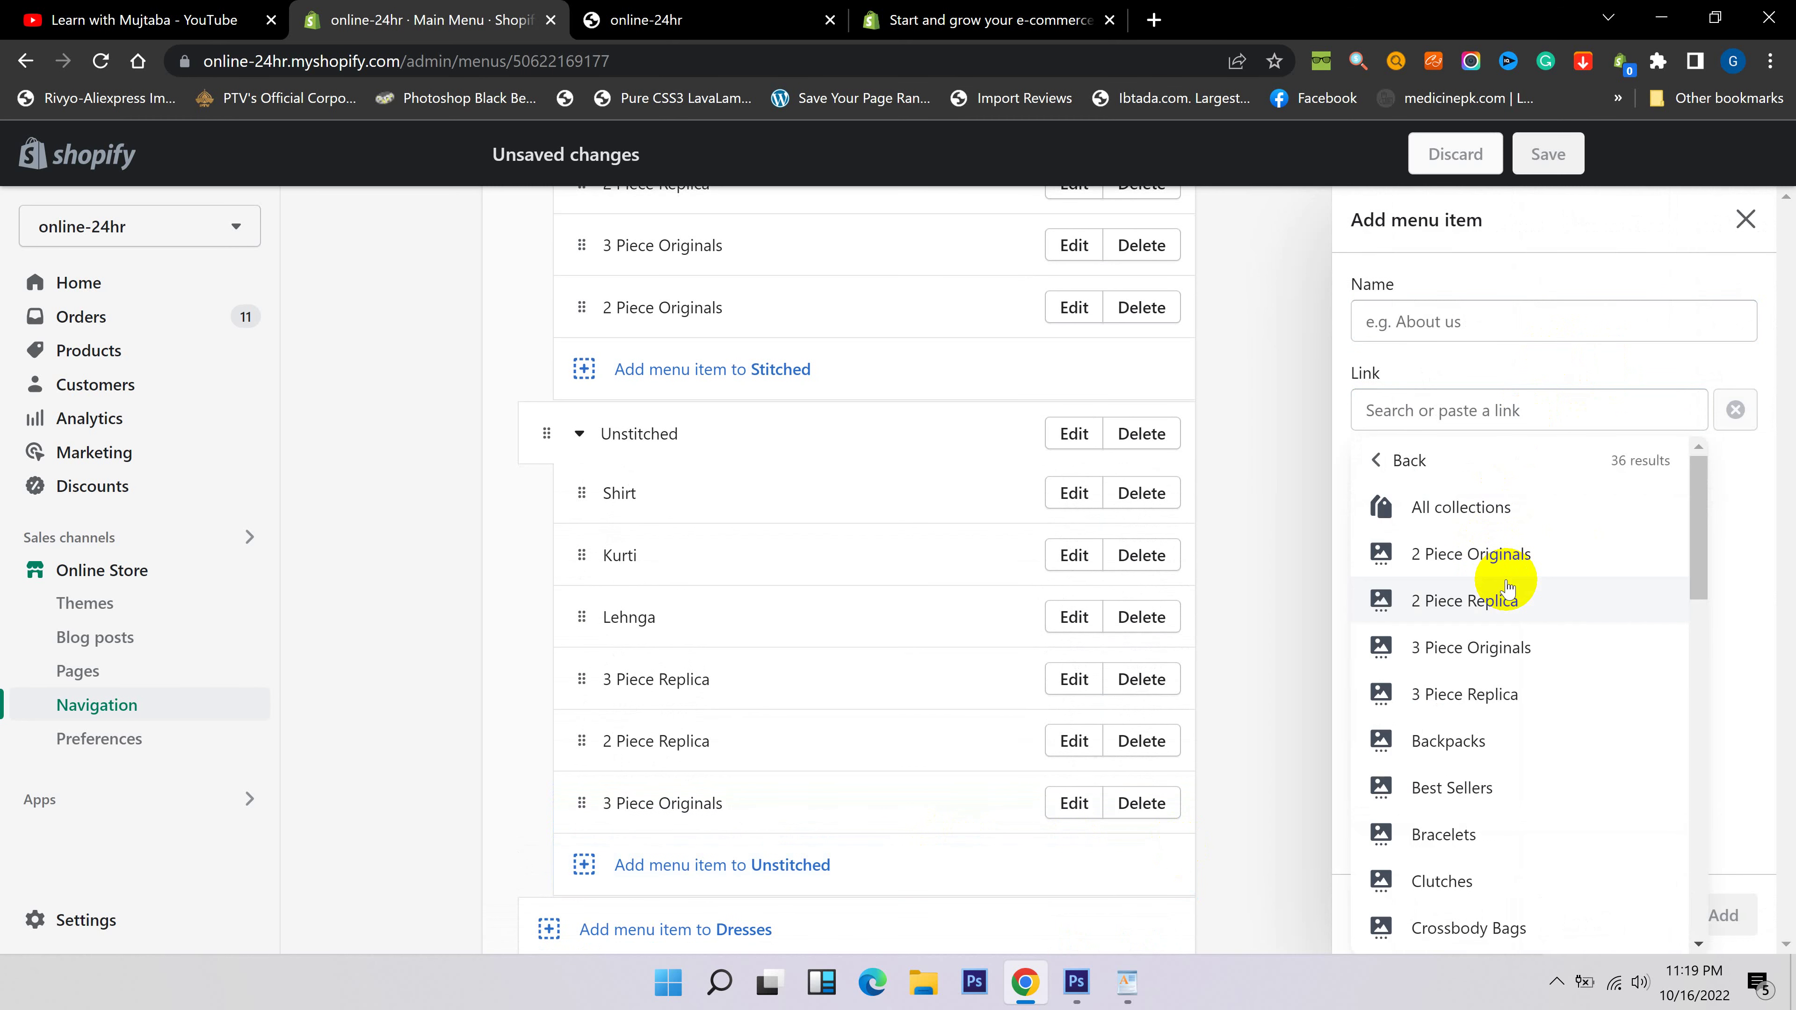
scroll(1507, 588, down, 10)
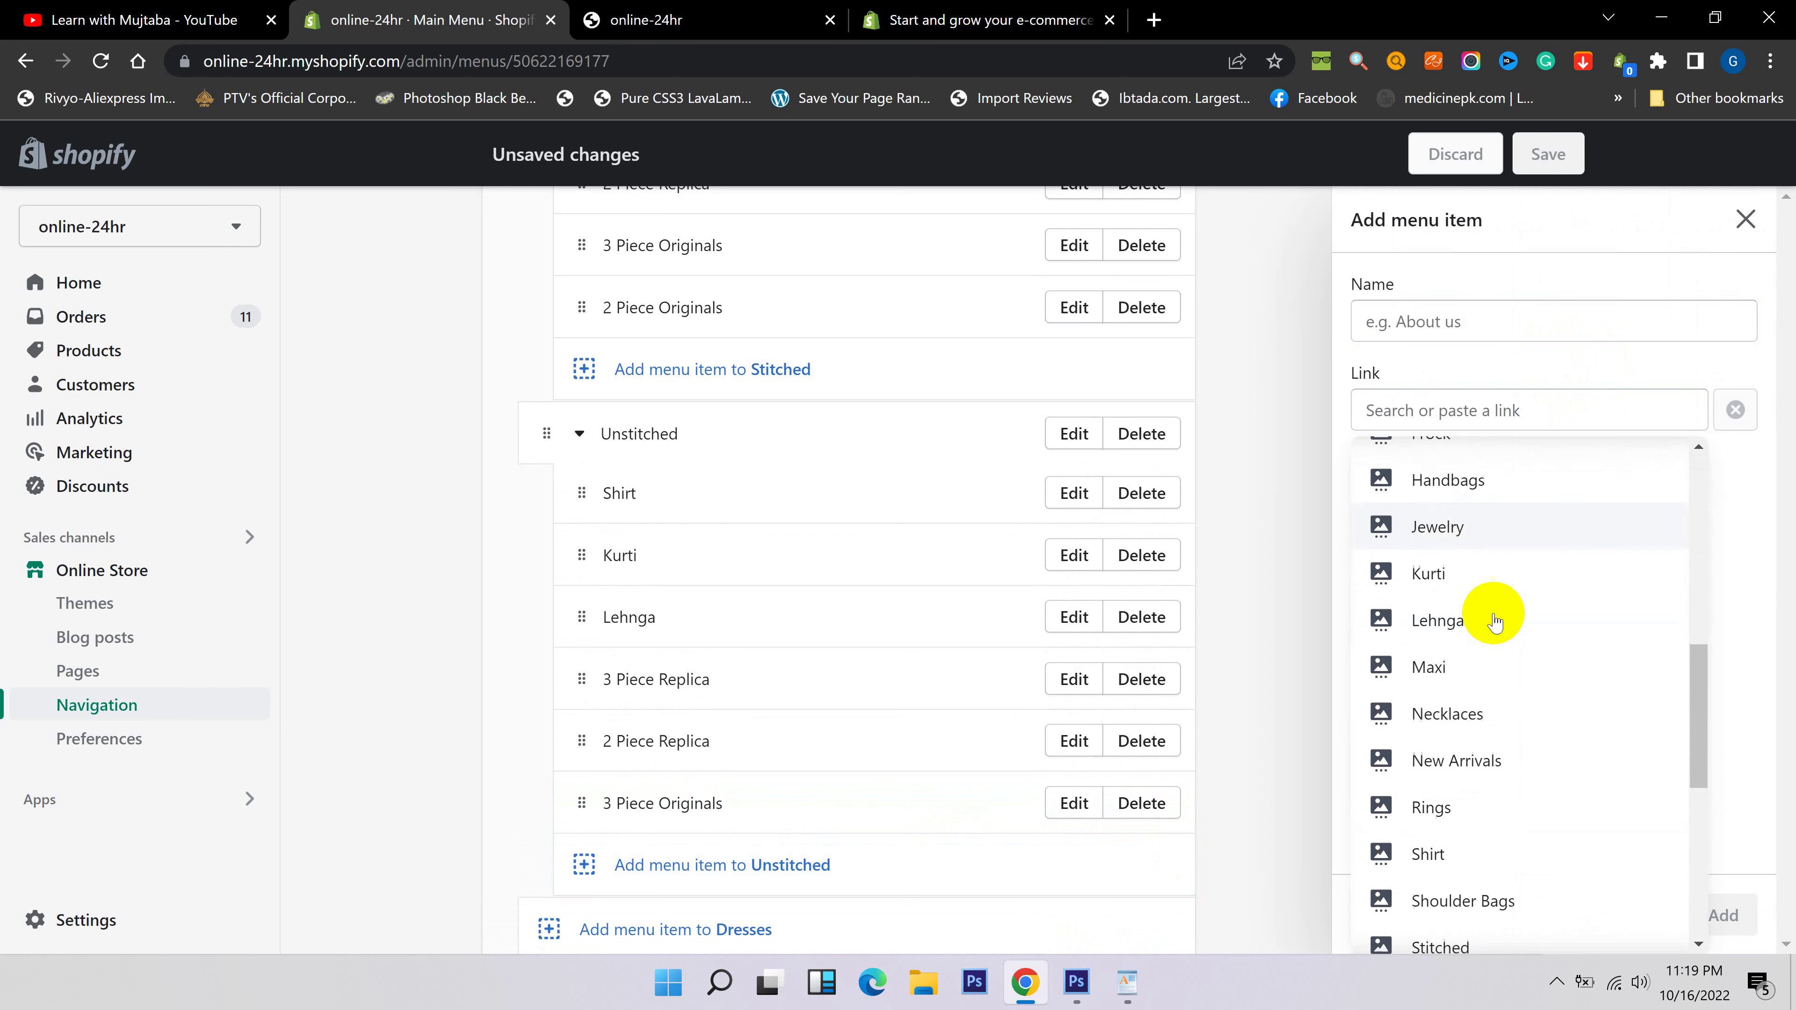
scroll(1492, 625, down, 6)
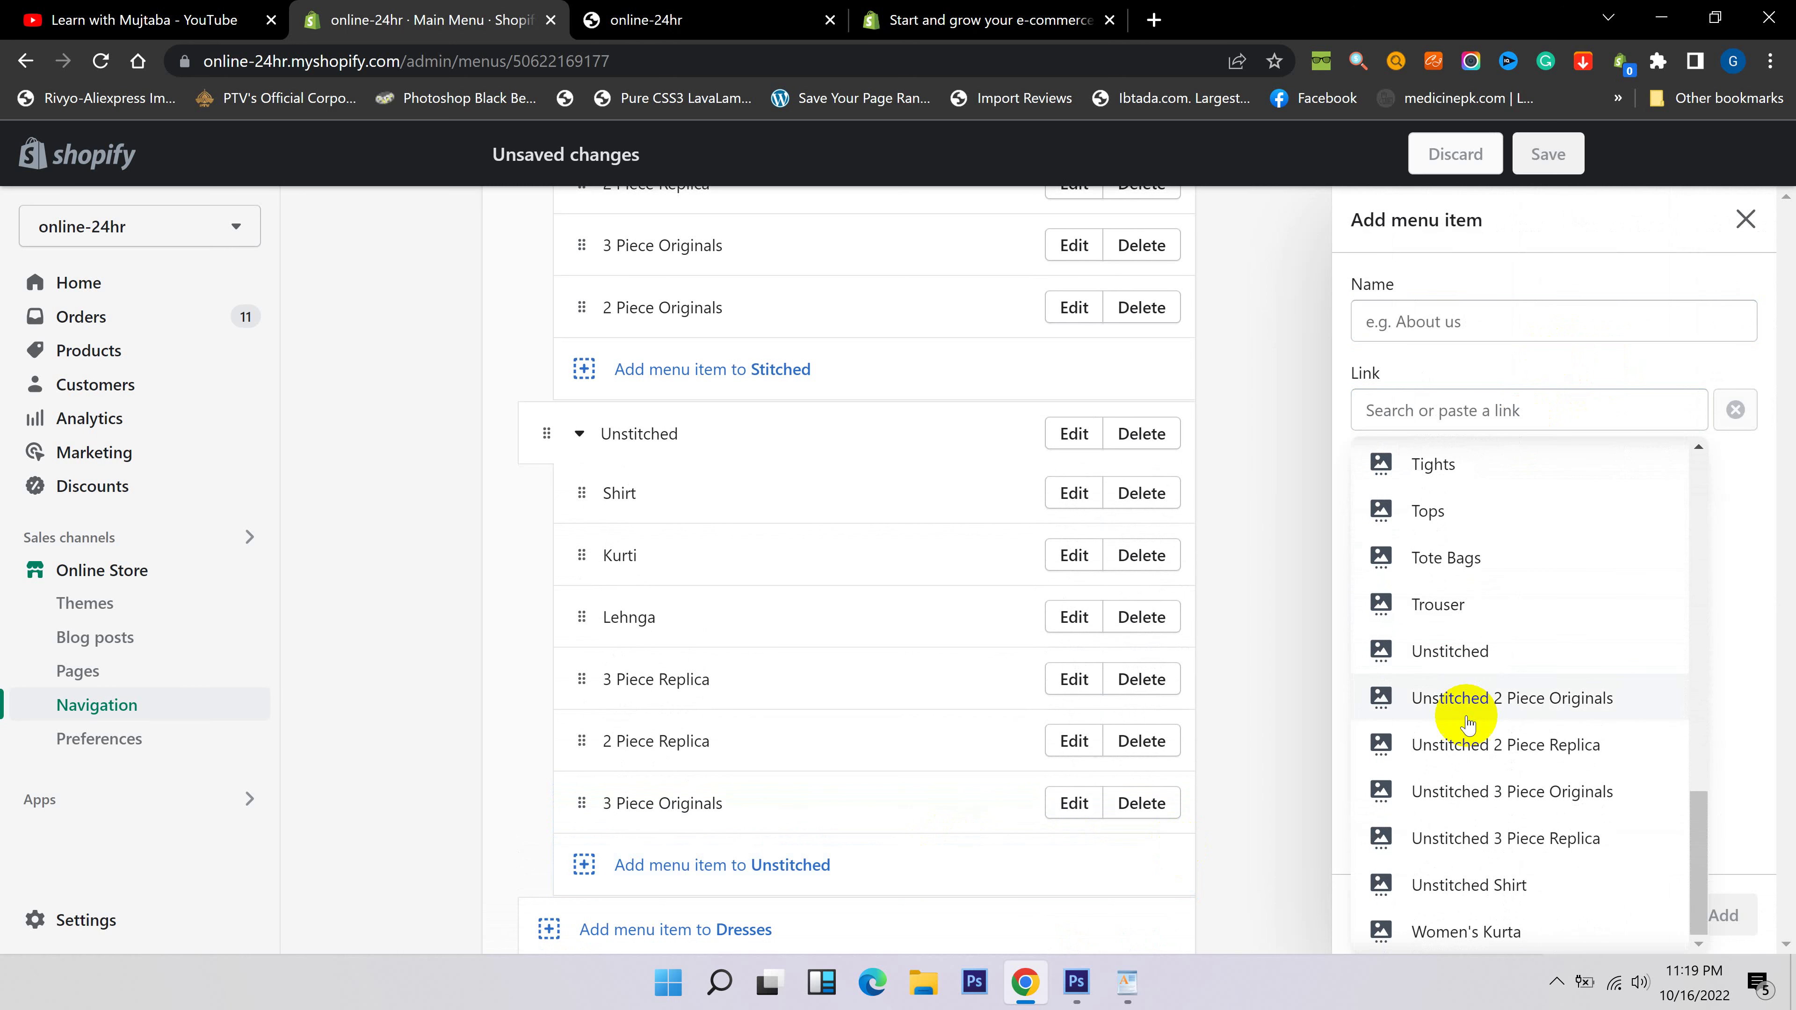
click(1482, 845)
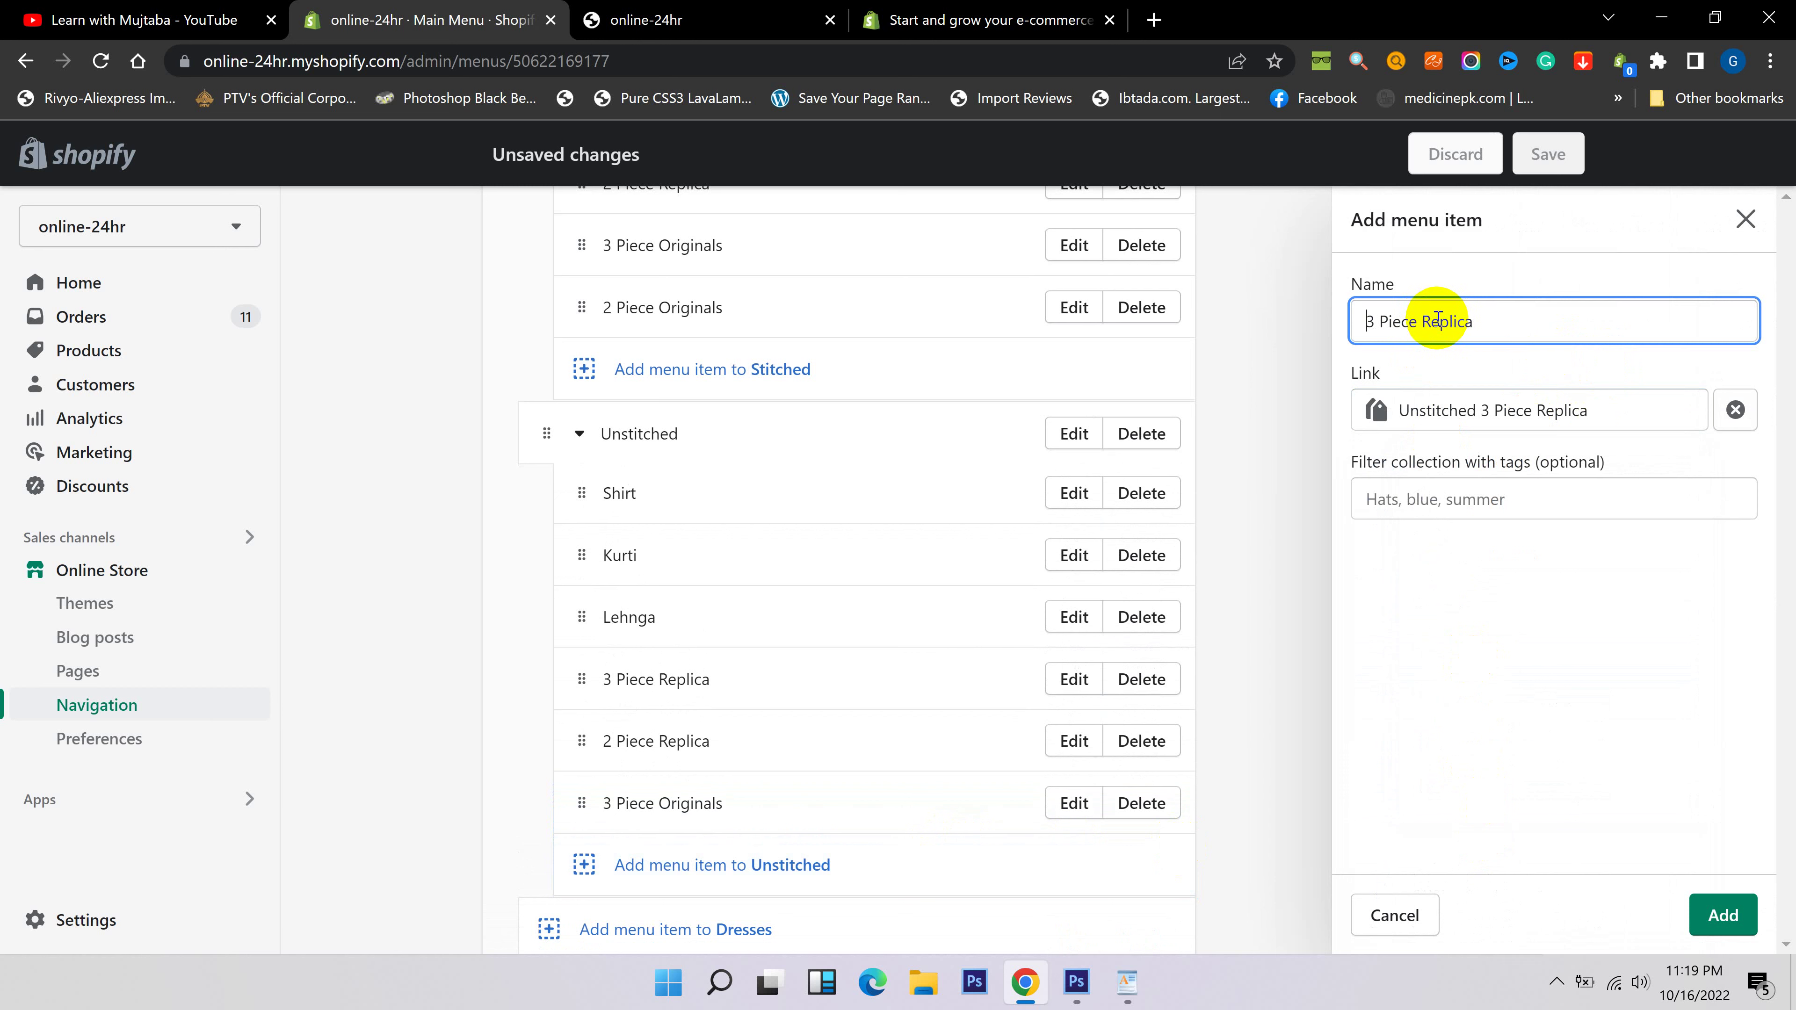
click(1736, 410)
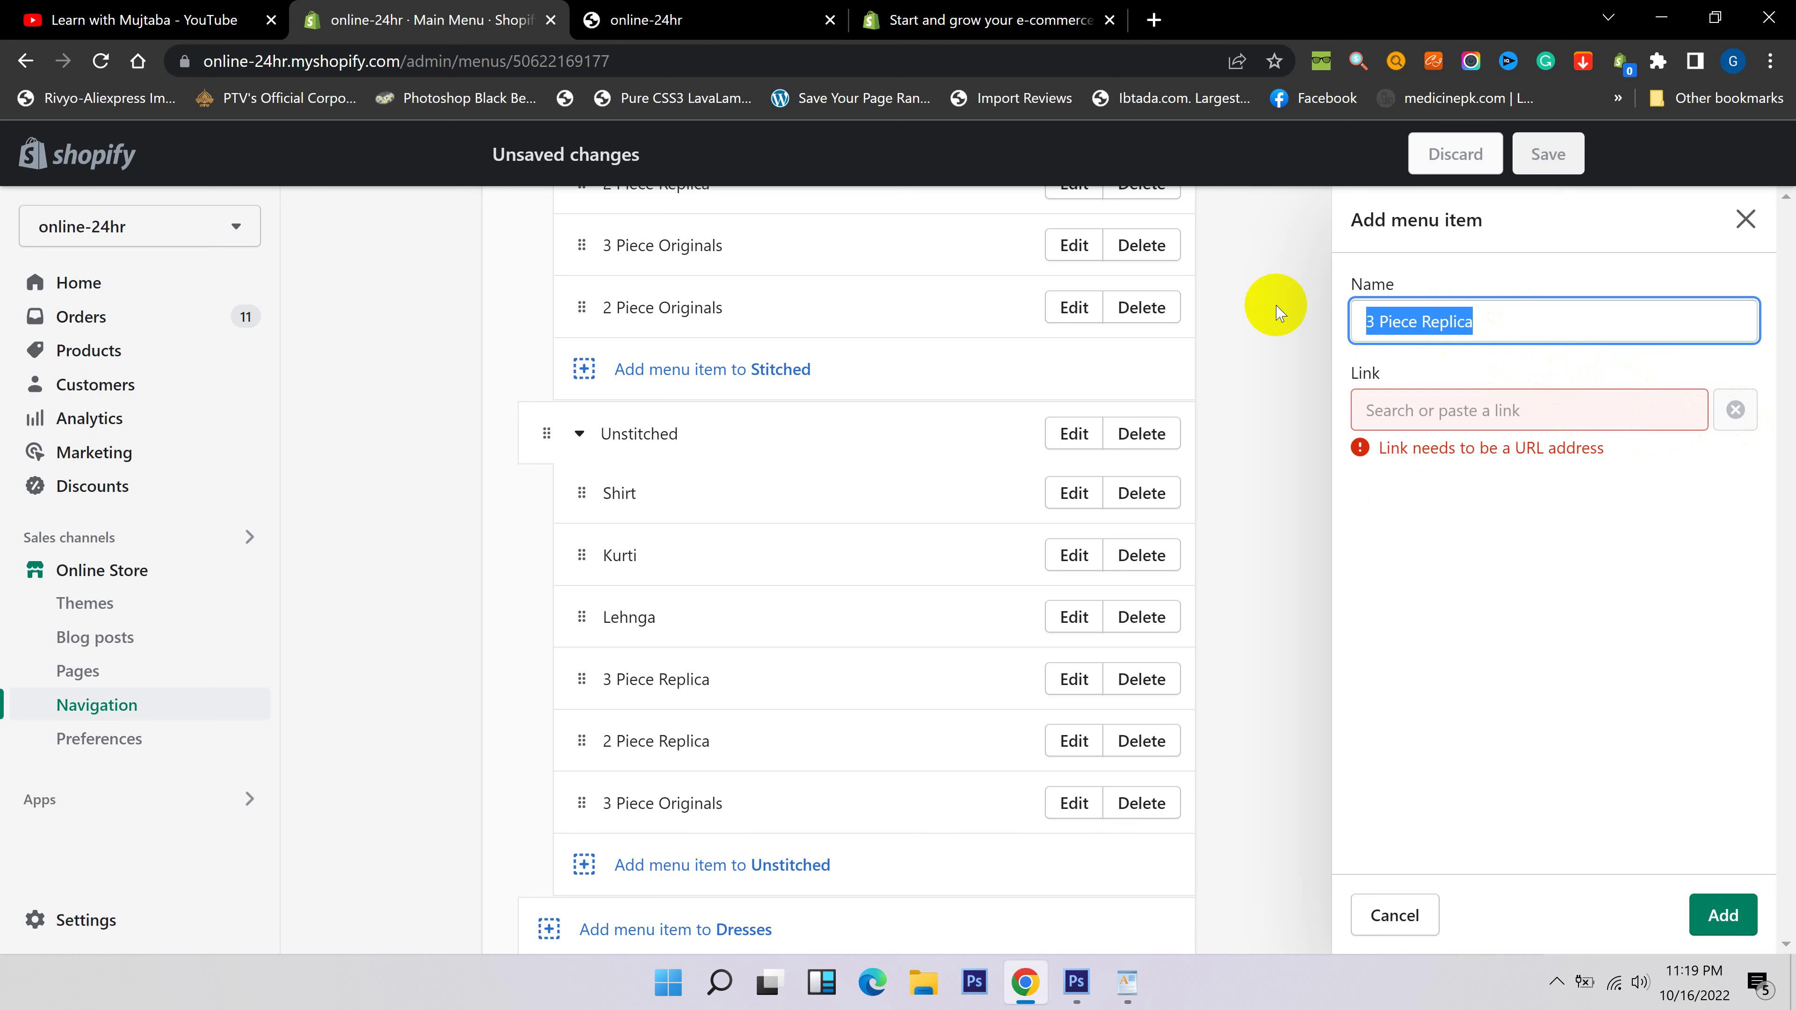
key(BackSpace)
Link the new item to the Unstitched 2 Piece Originals collection, shorten its name to 2 Piece Originals, and add it to the menu.
click(1458, 410)
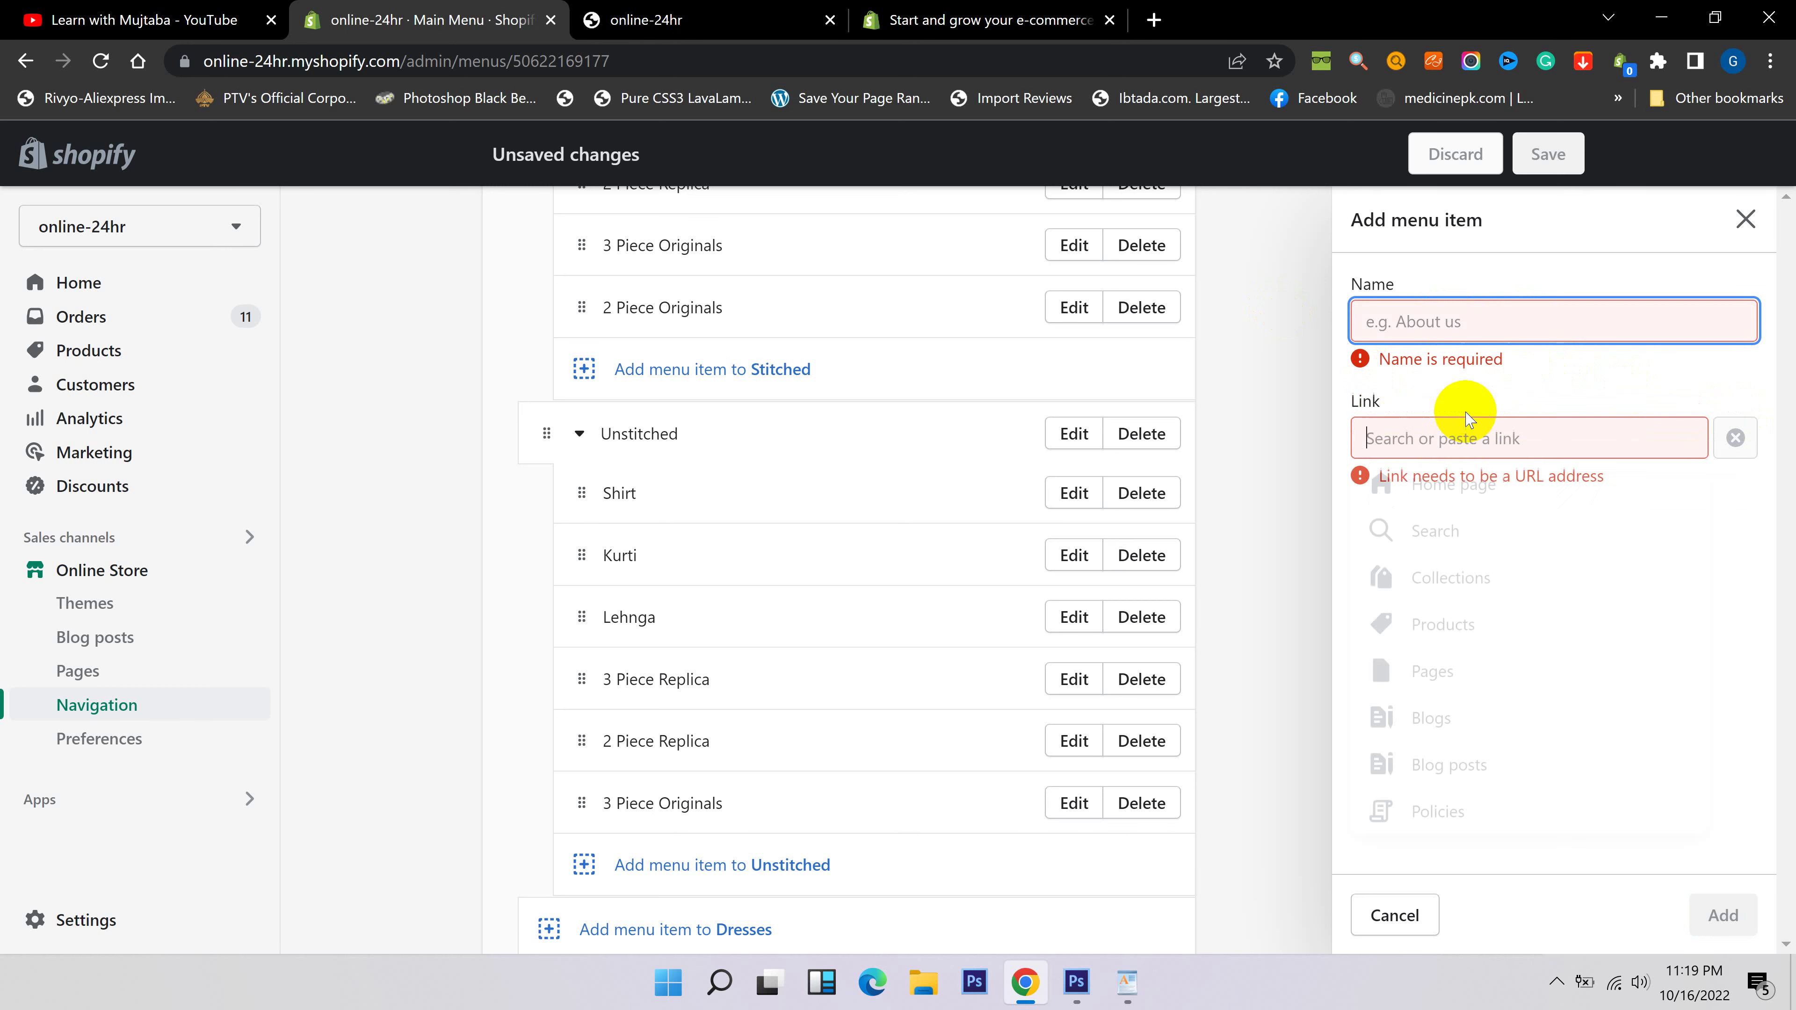
click(1470, 584)
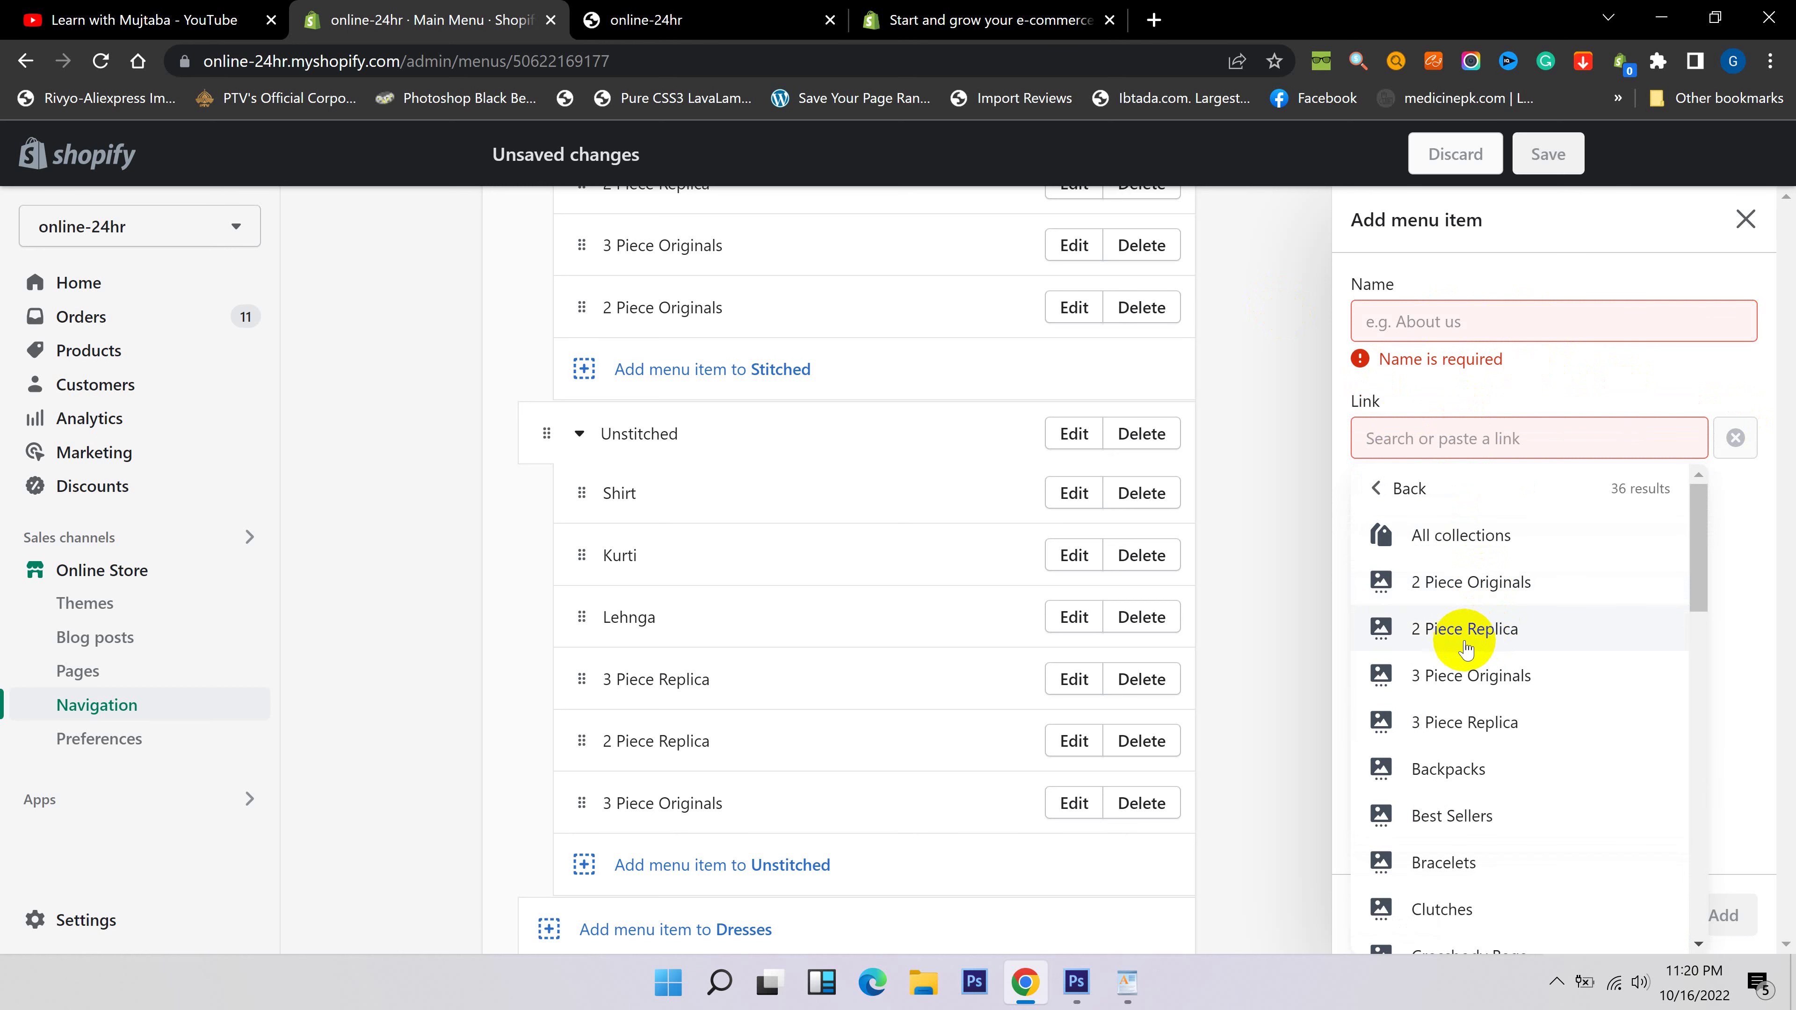
scroll(1467, 651, down, 20)
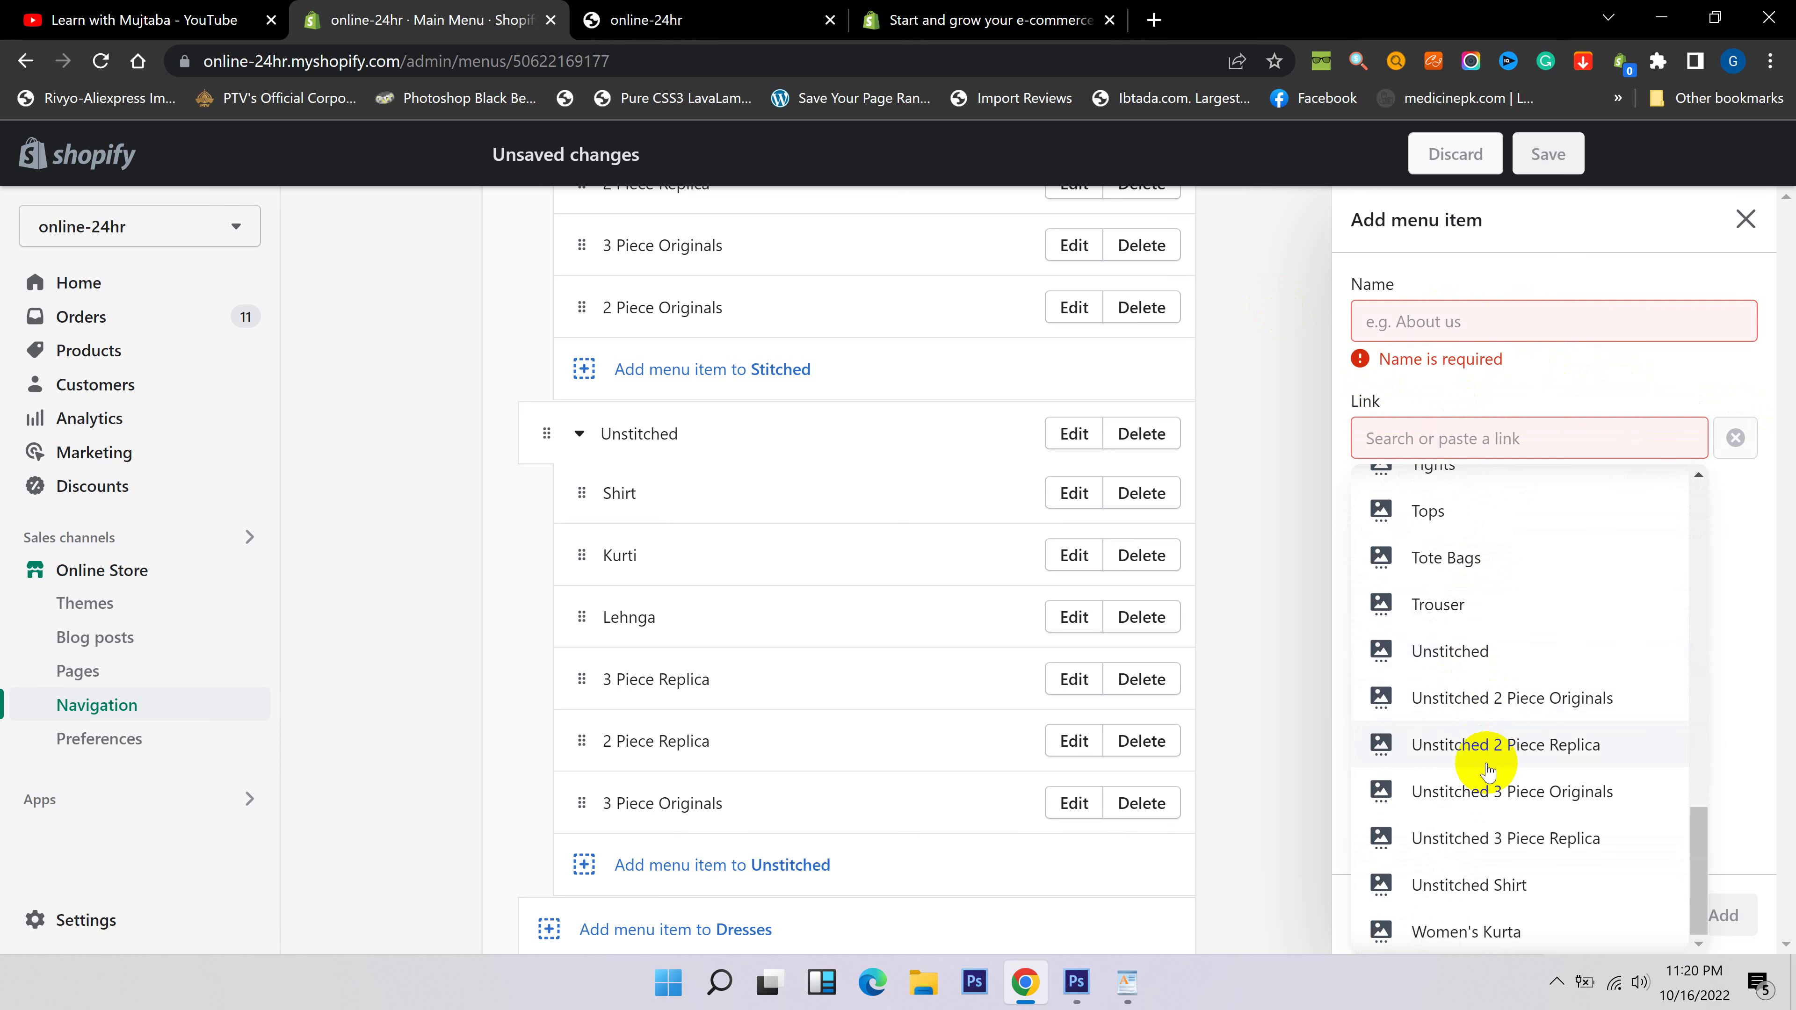
click(1481, 697)
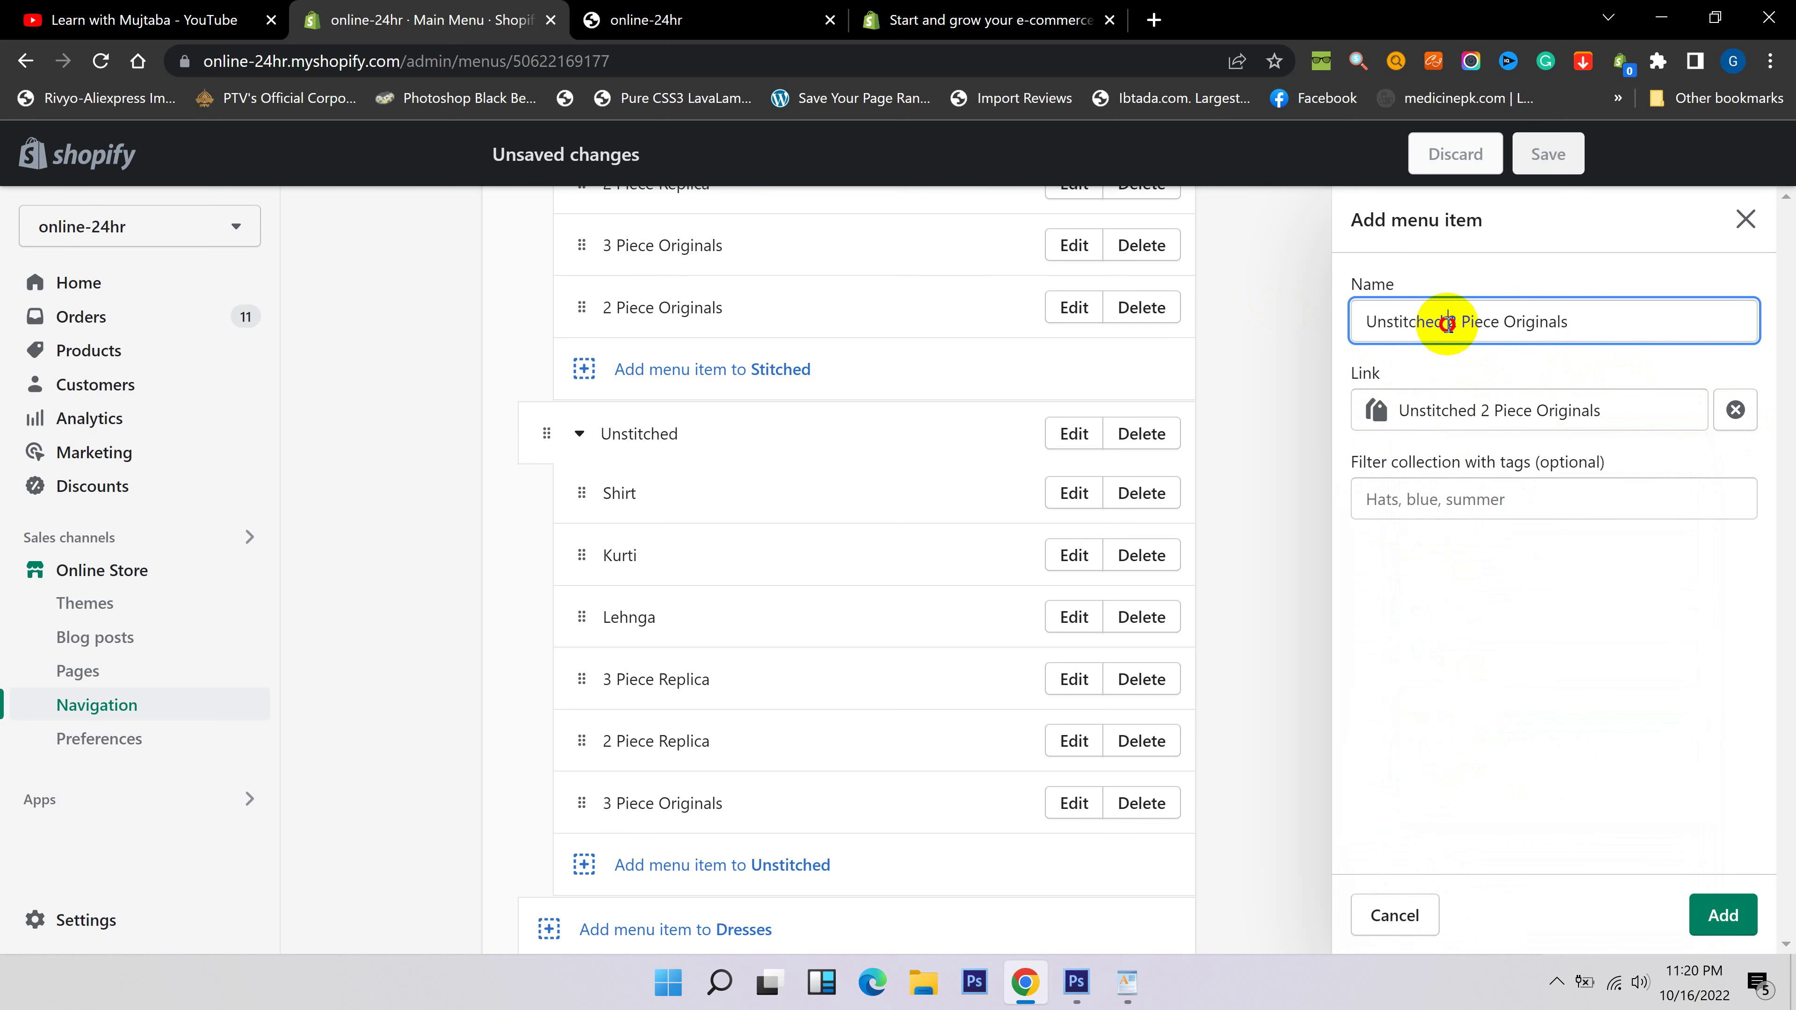
drag(1447, 321, 1359, 301)
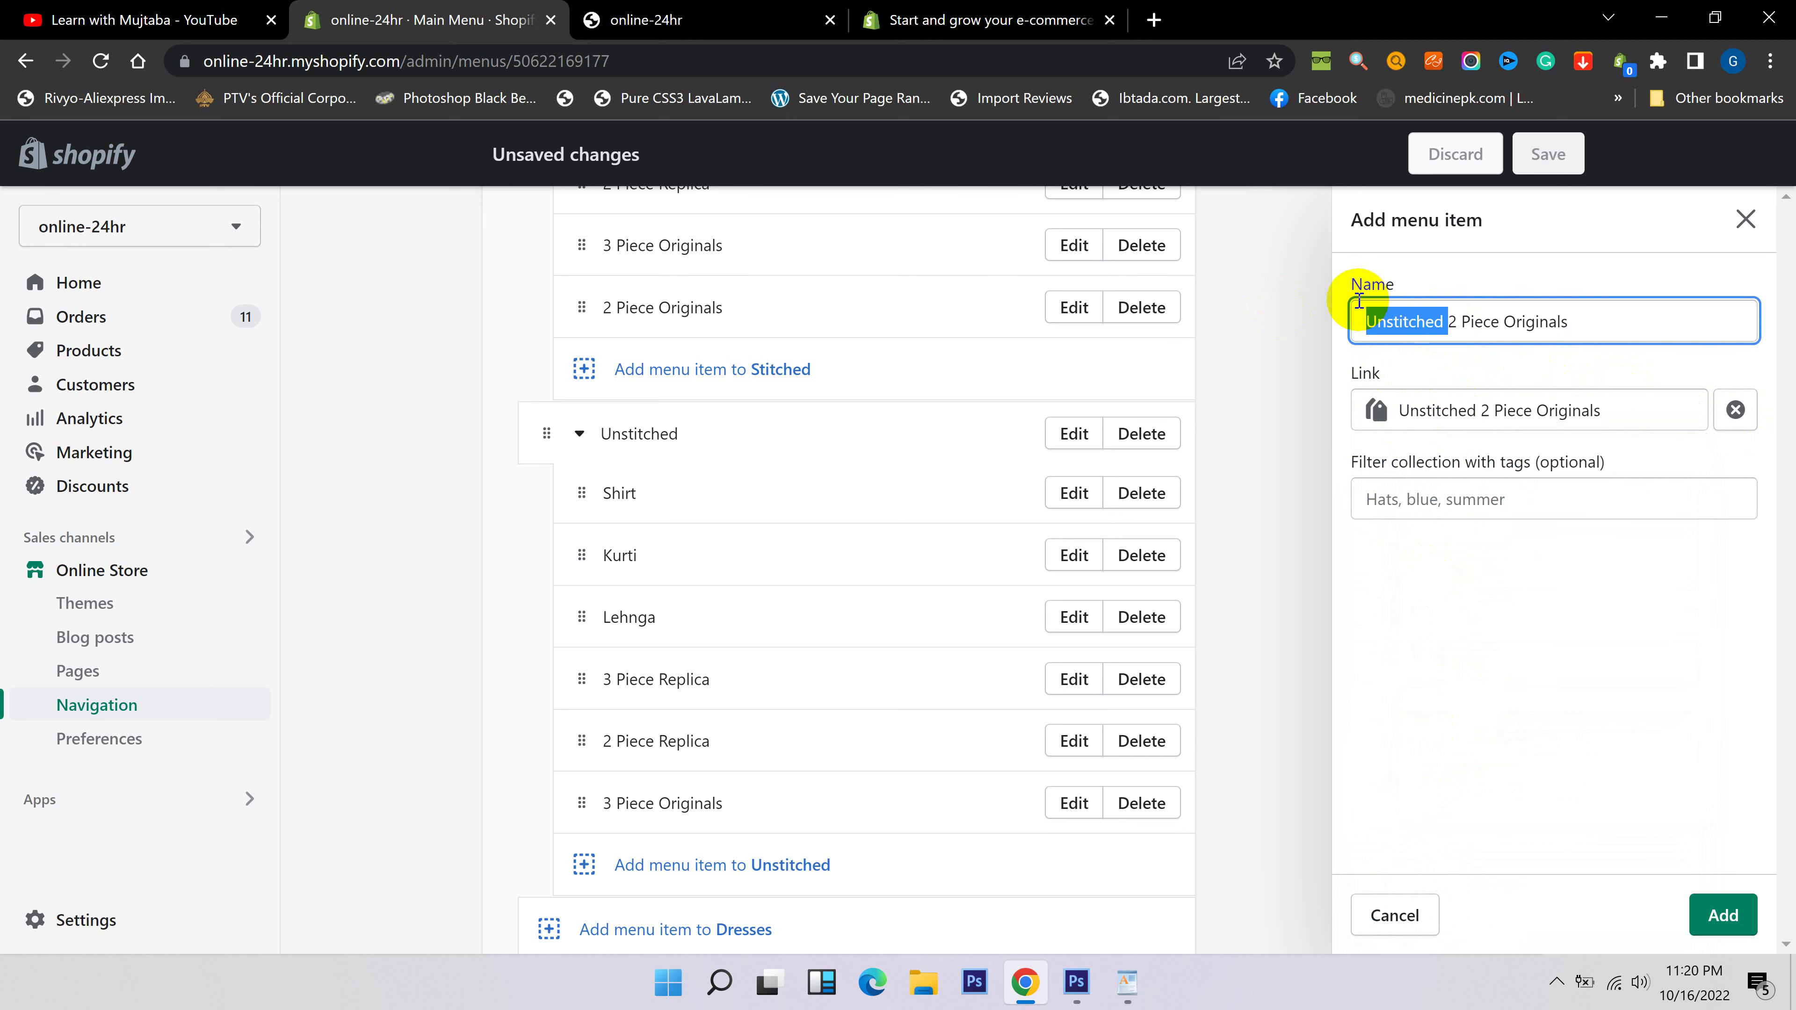
click(1722, 914)
Collapse the Unstitched, Stitched and Dresses branches in the menu items list.
scroll(947, 806, down, 3)
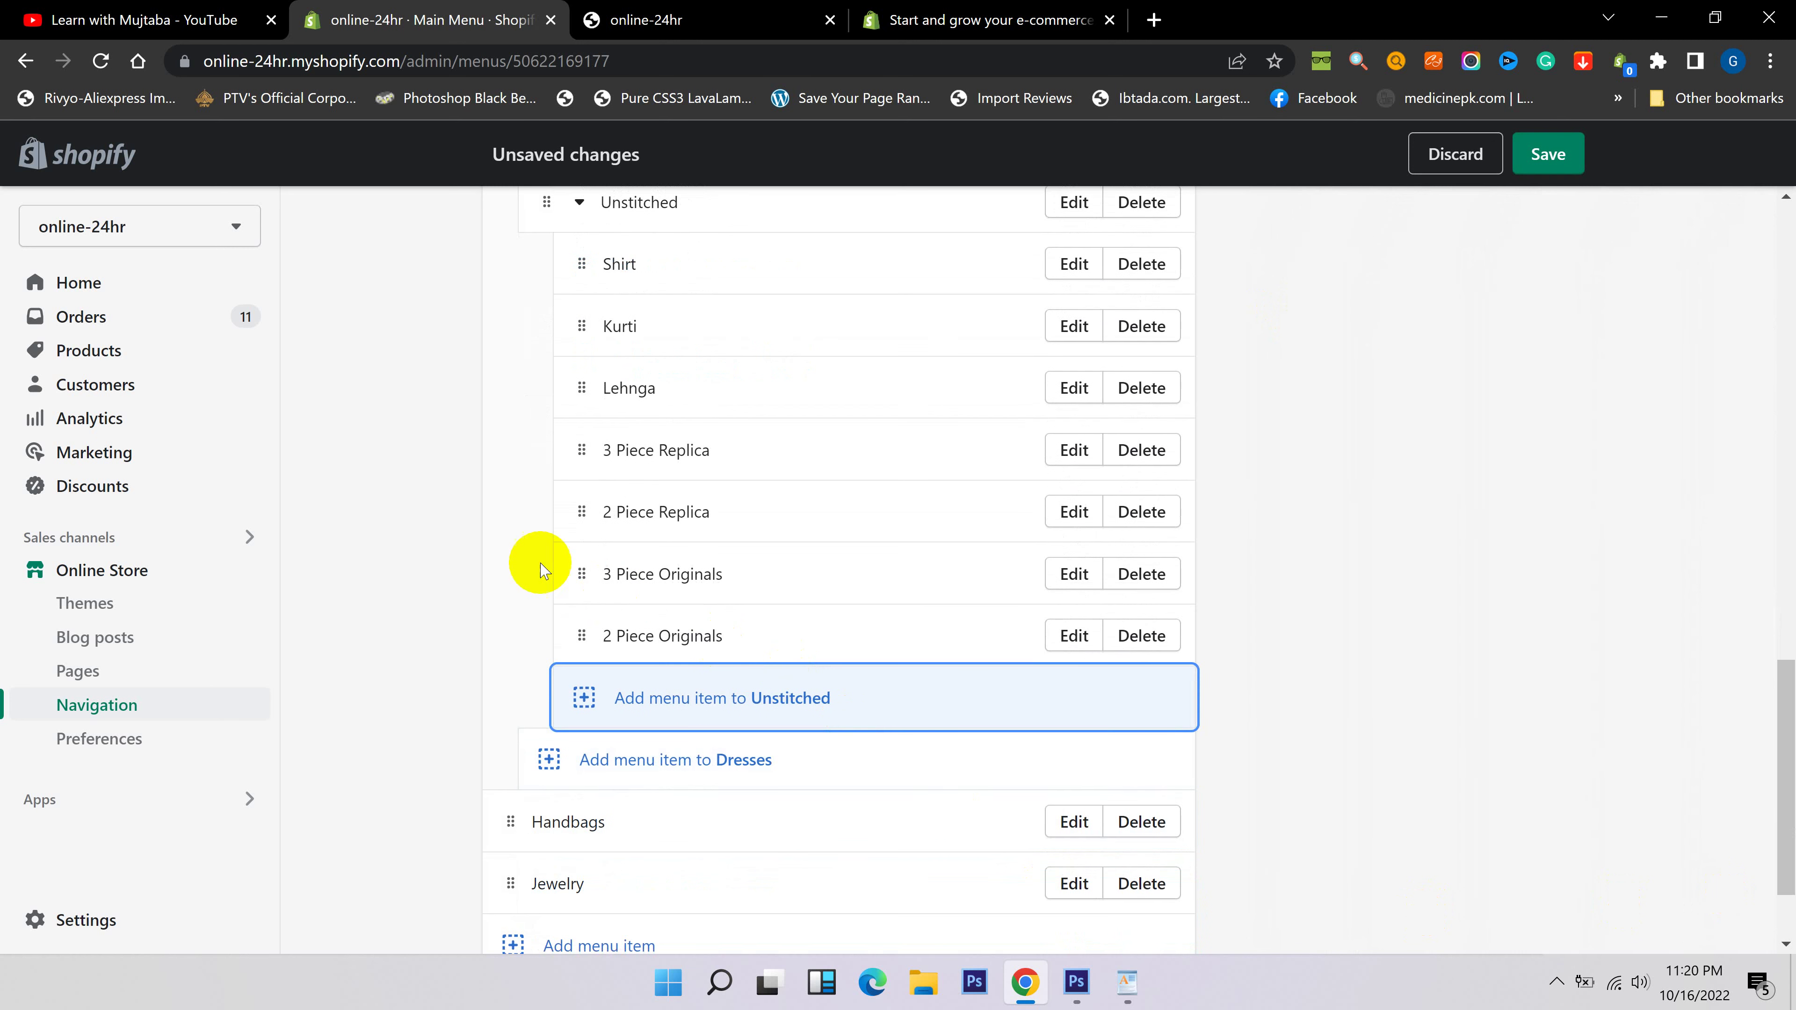
scroll(551, 418, up, 3)
click(580, 435)
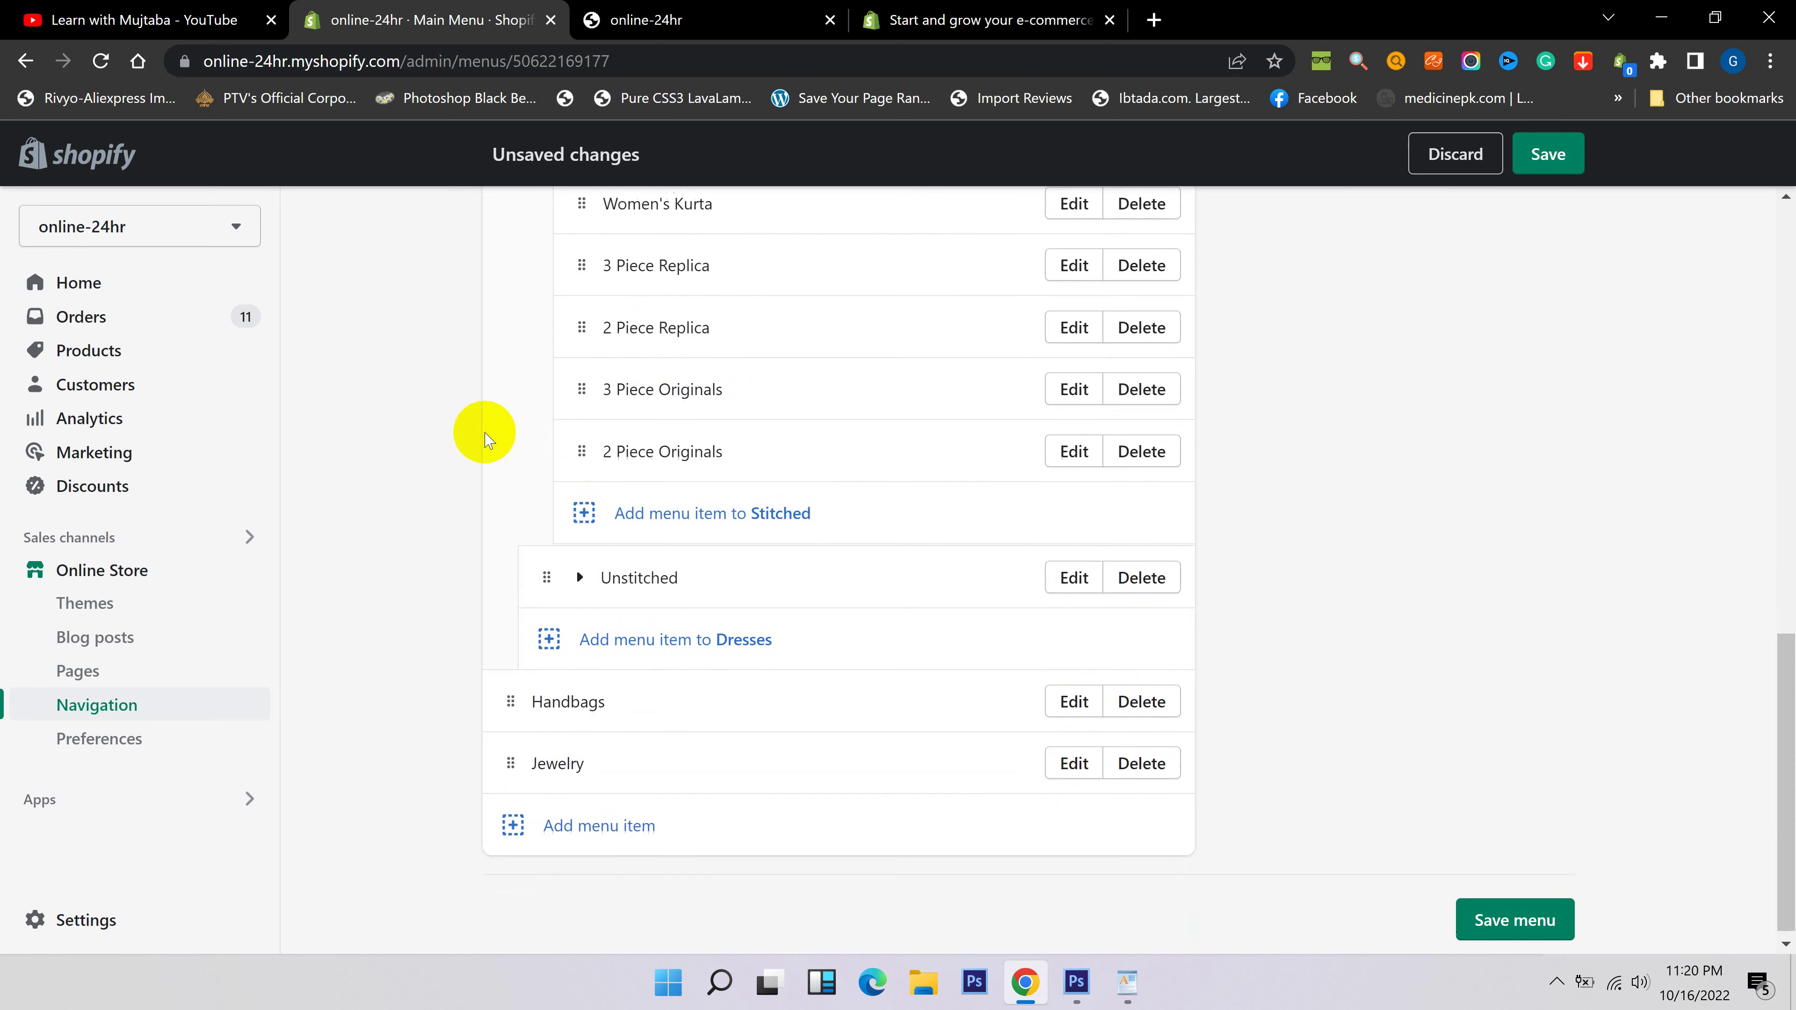
scroll(553, 360, up, 5)
scroll(560, 358, up, 3)
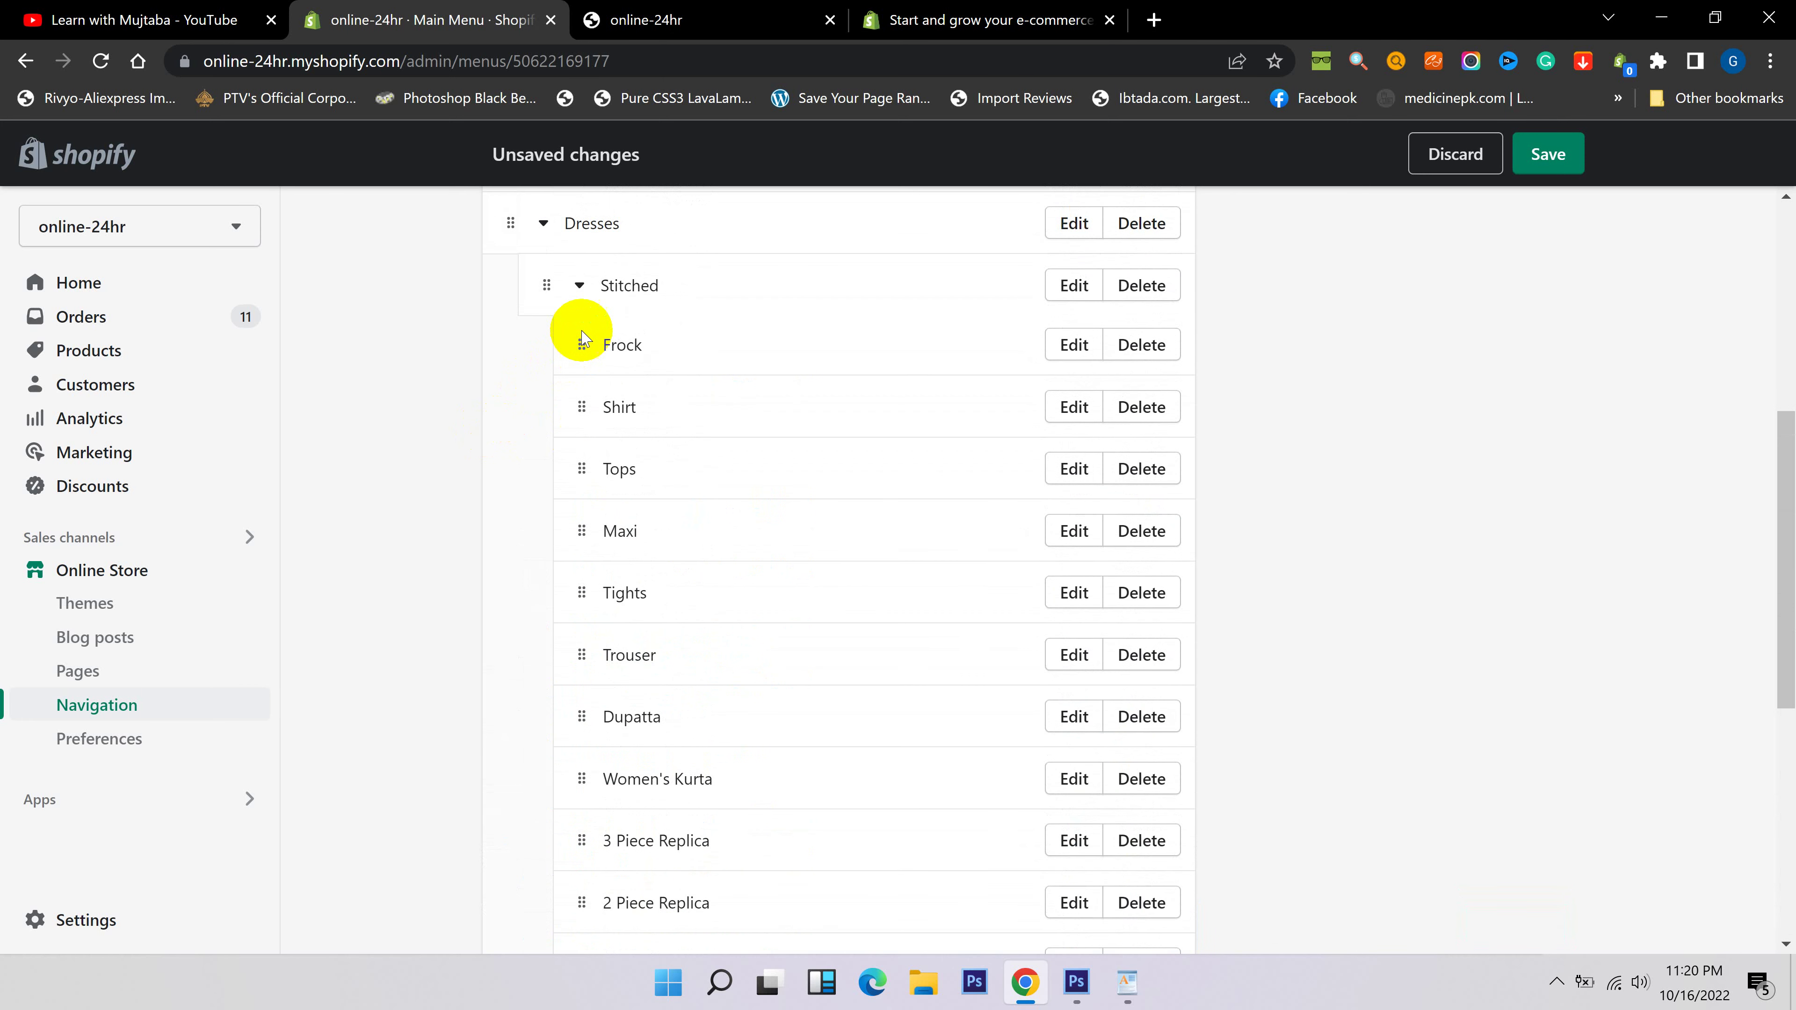
click(580, 287)
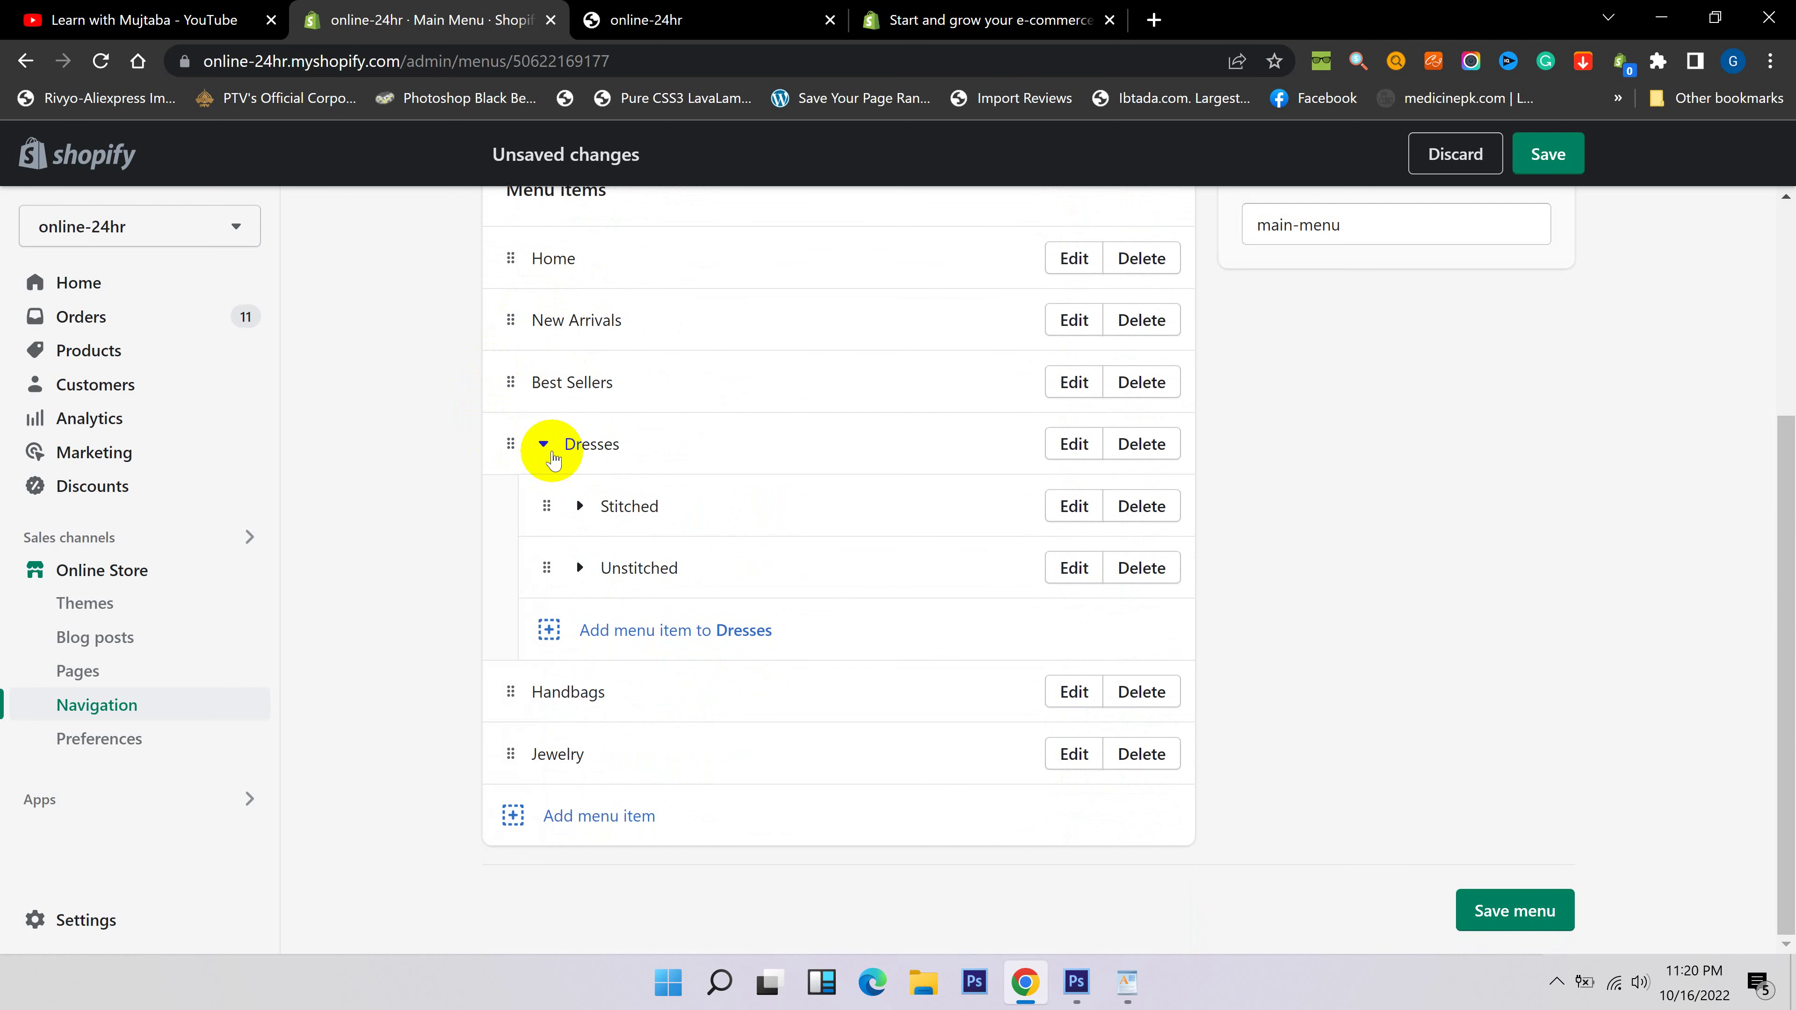
click(544, 446)
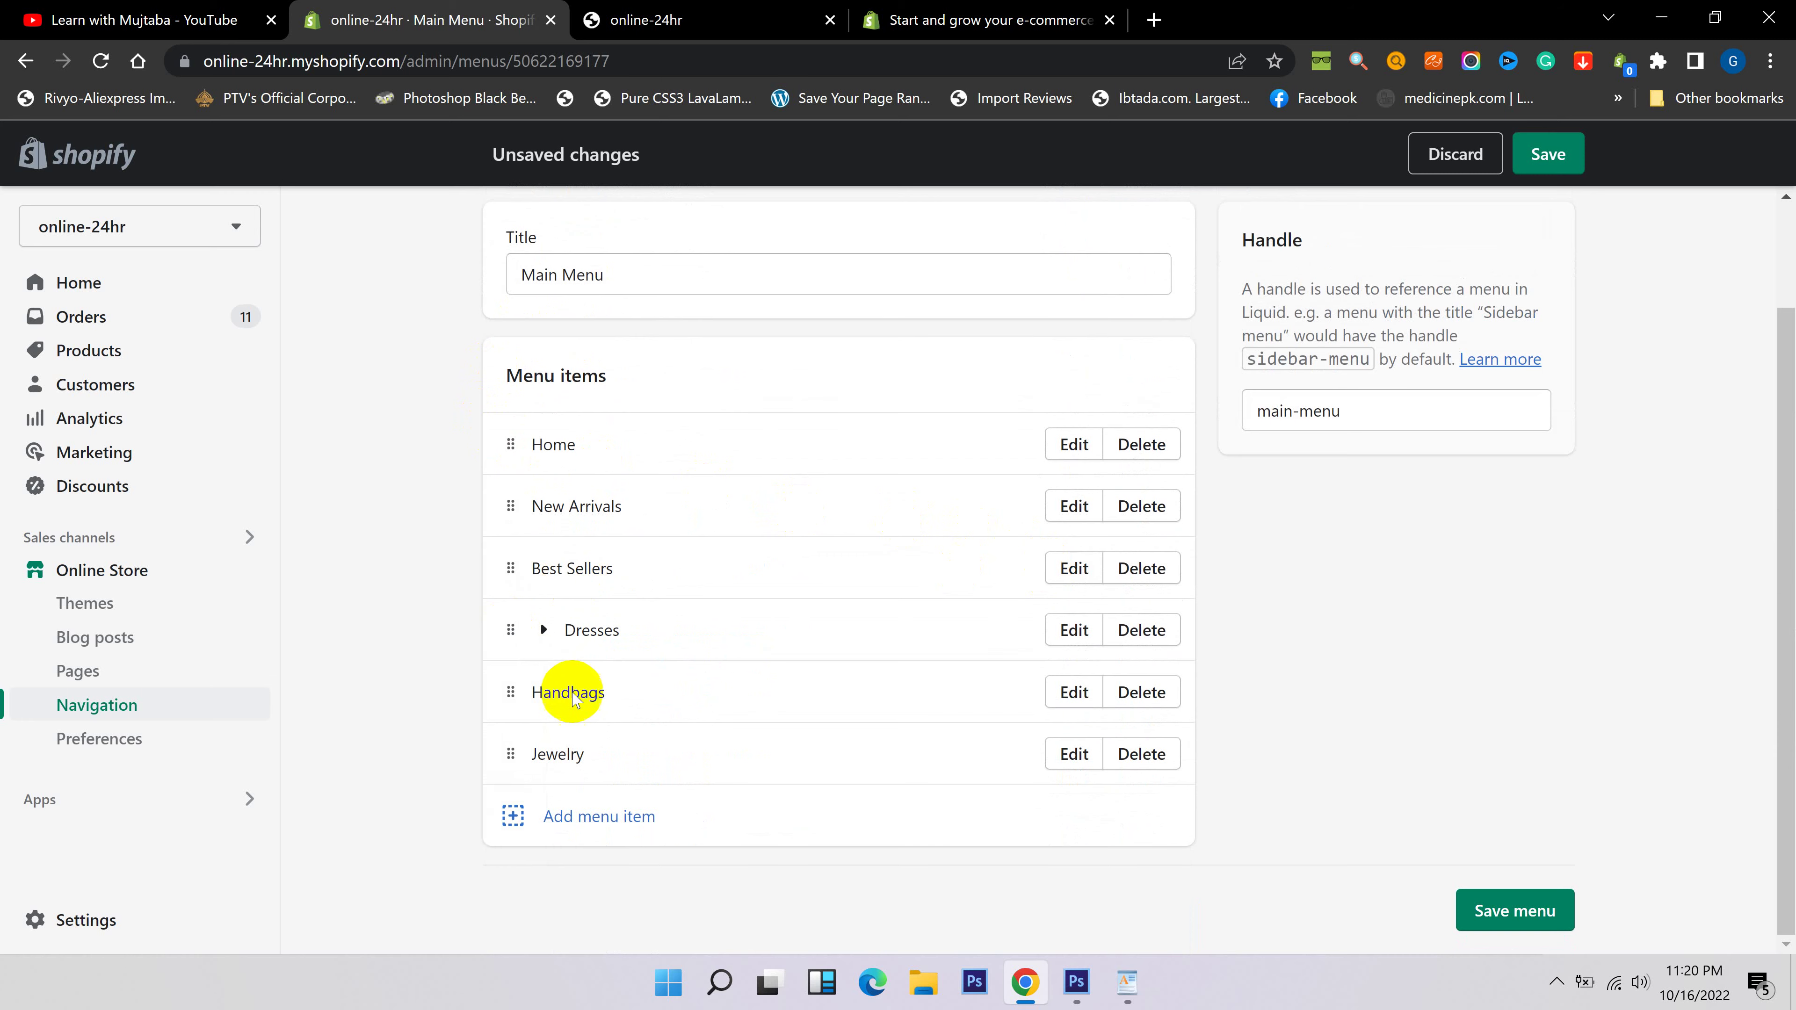
Copy the Crossbody Bags category name from the WordPad list and return to the Shopify menu in Chrome.
click(1128, 980)
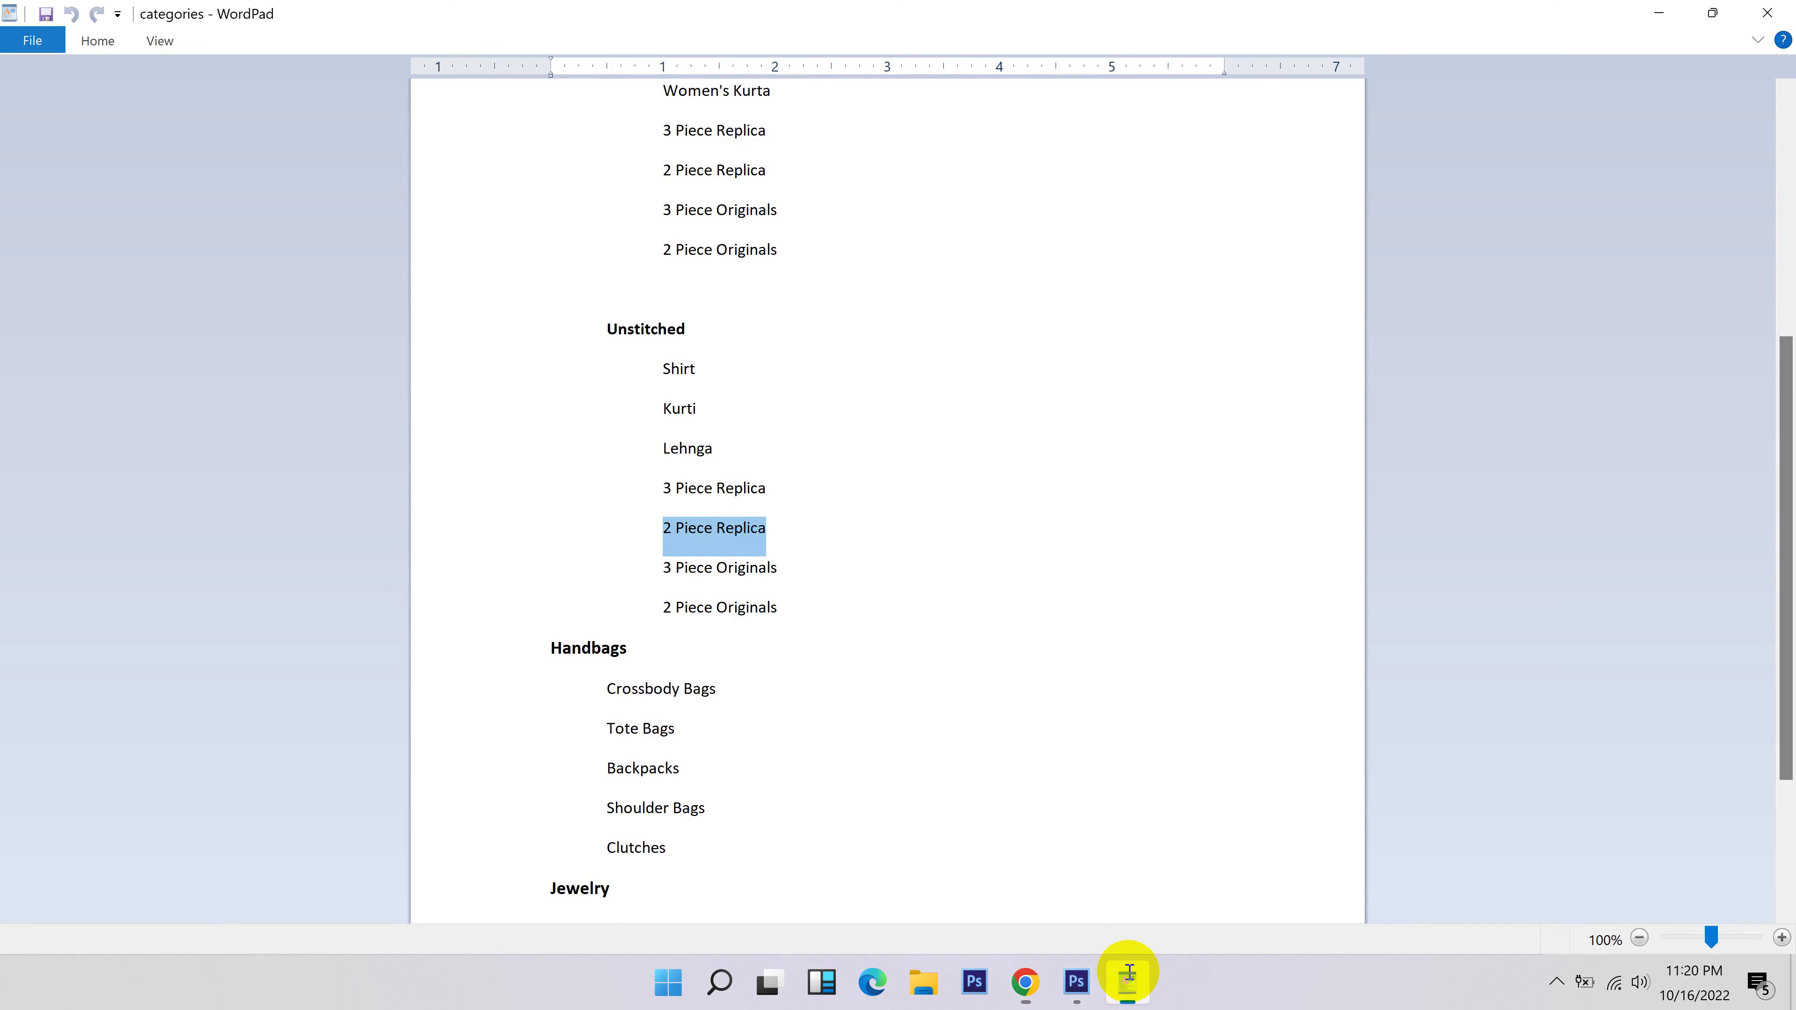
scroll(805, 747, down, 1)
triple_click(687, 569)
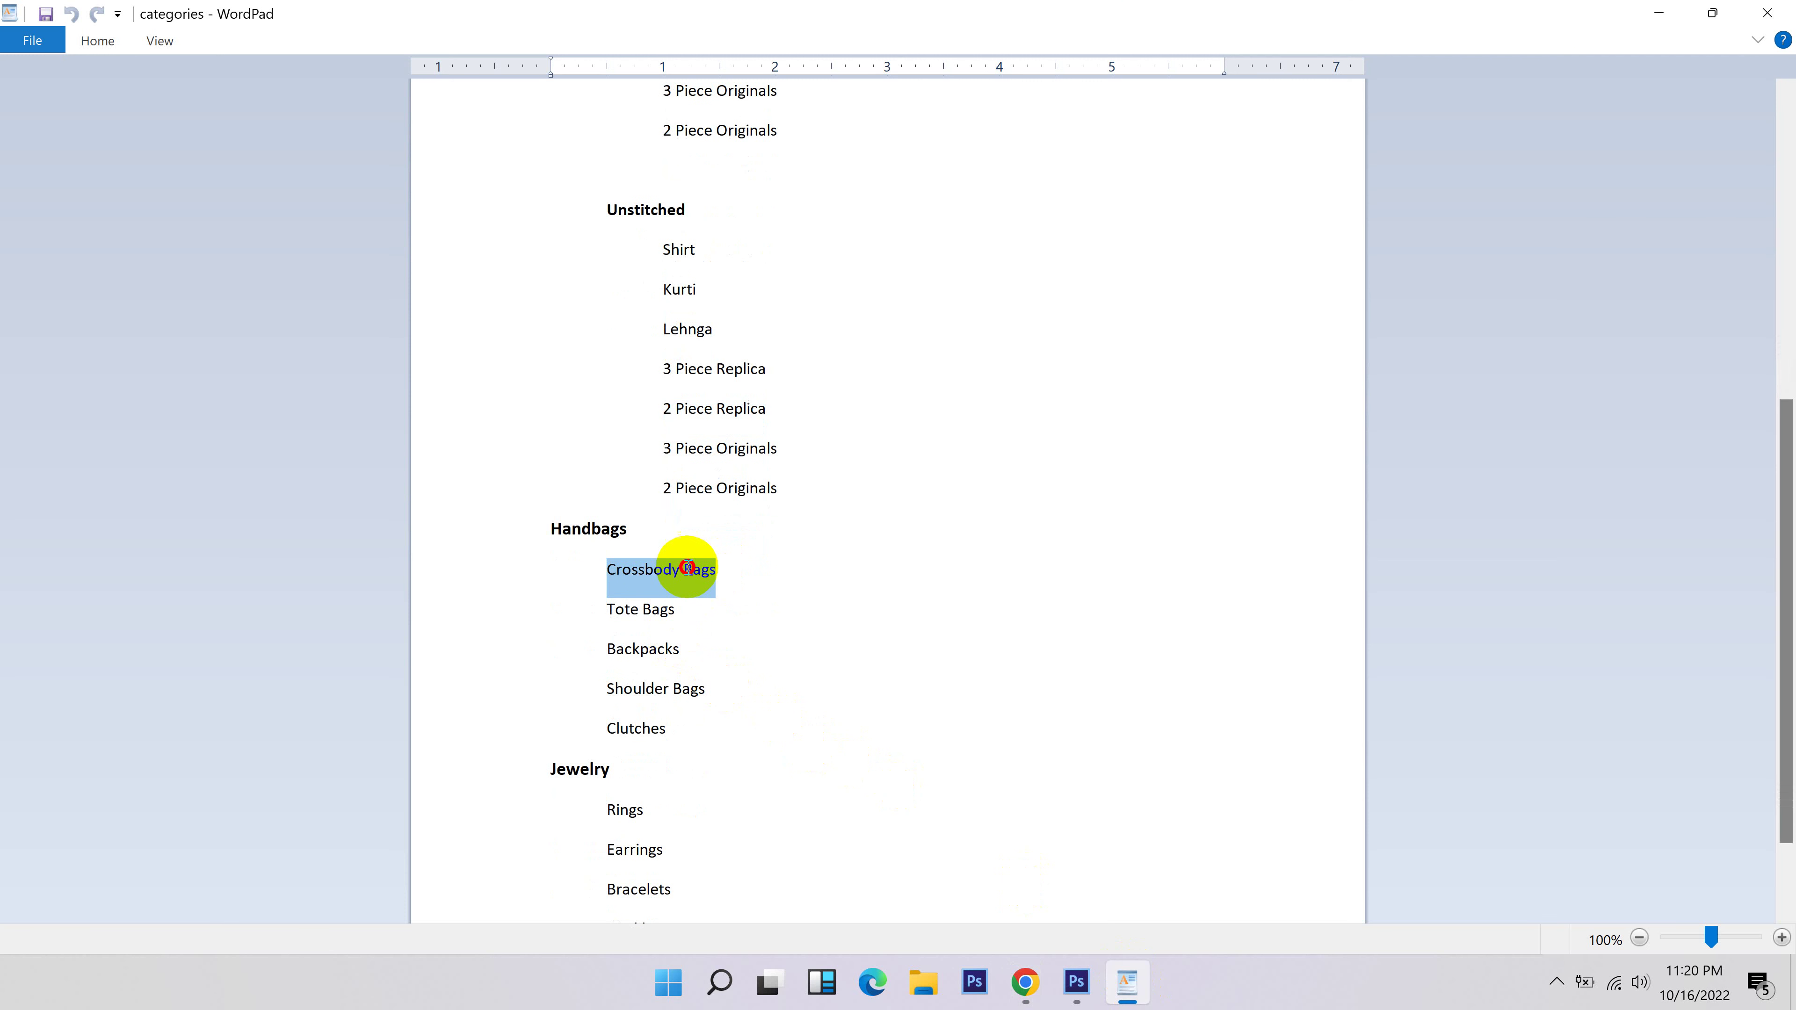
click(1025, 981)
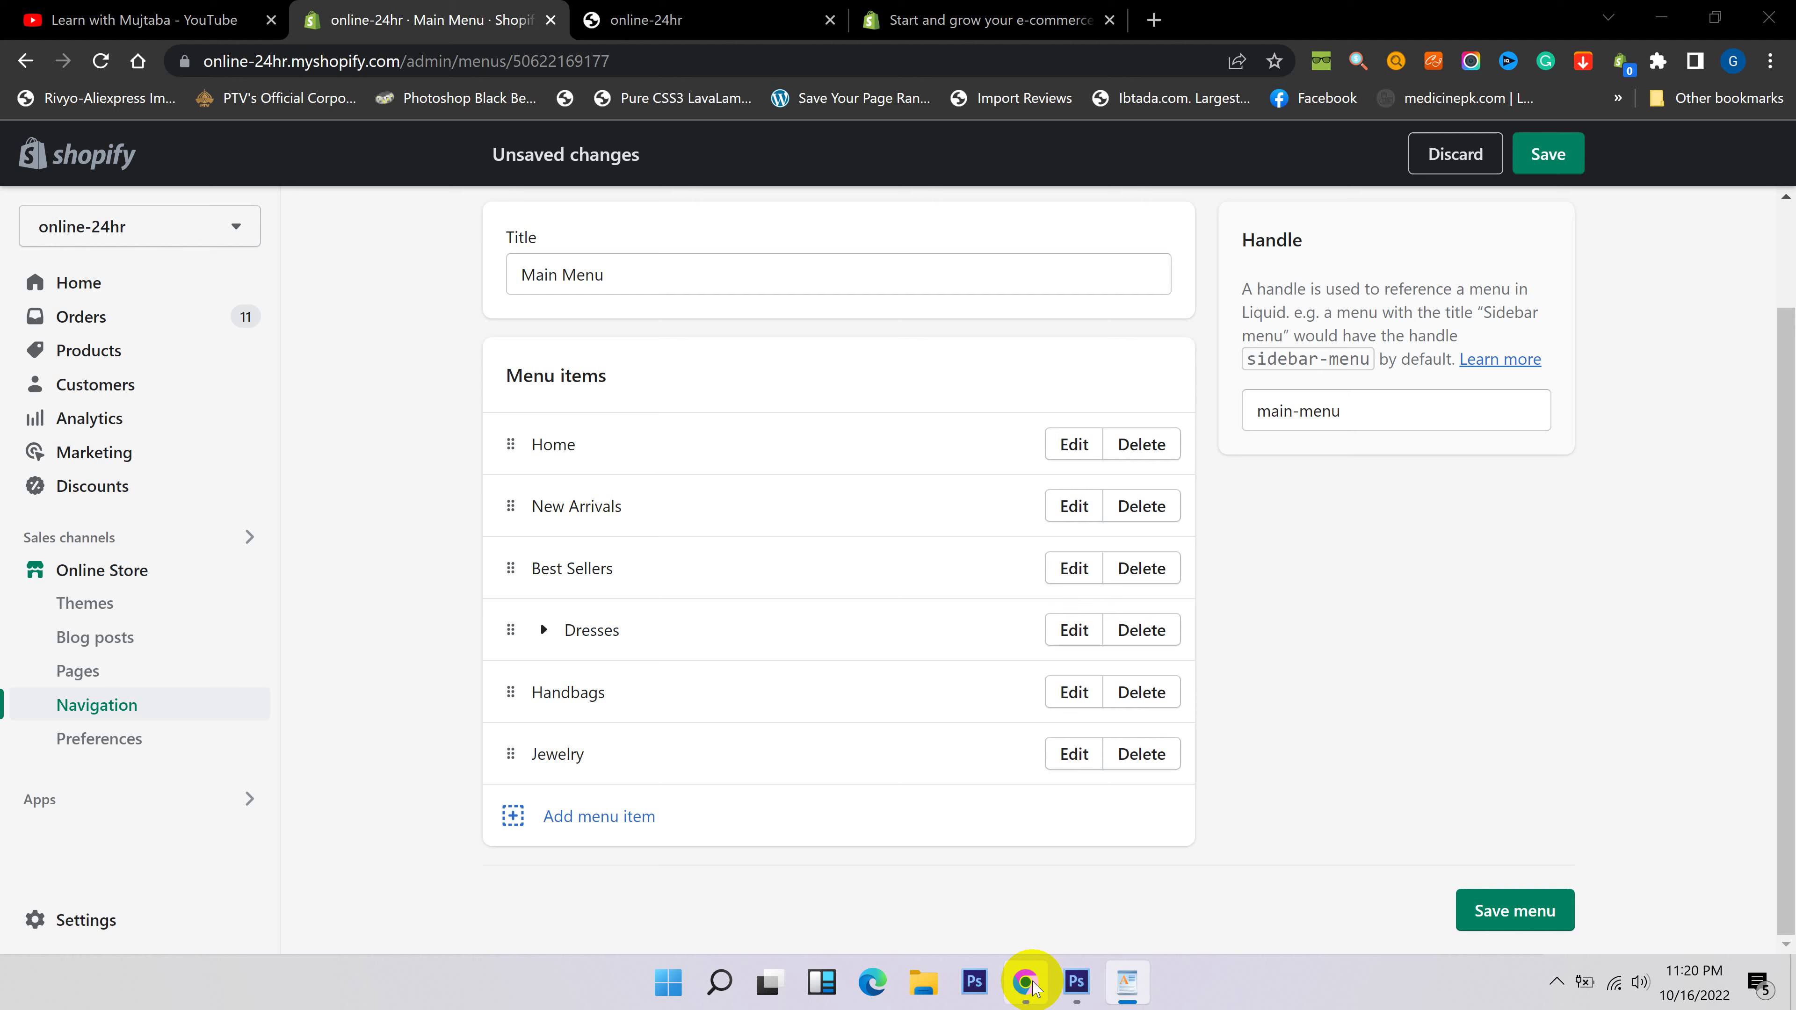
Add a Crossbody Bags menu item linked to the Crossbody Bags collection and nest it under Handbags.
click(782, 817)
click(1463, 412)
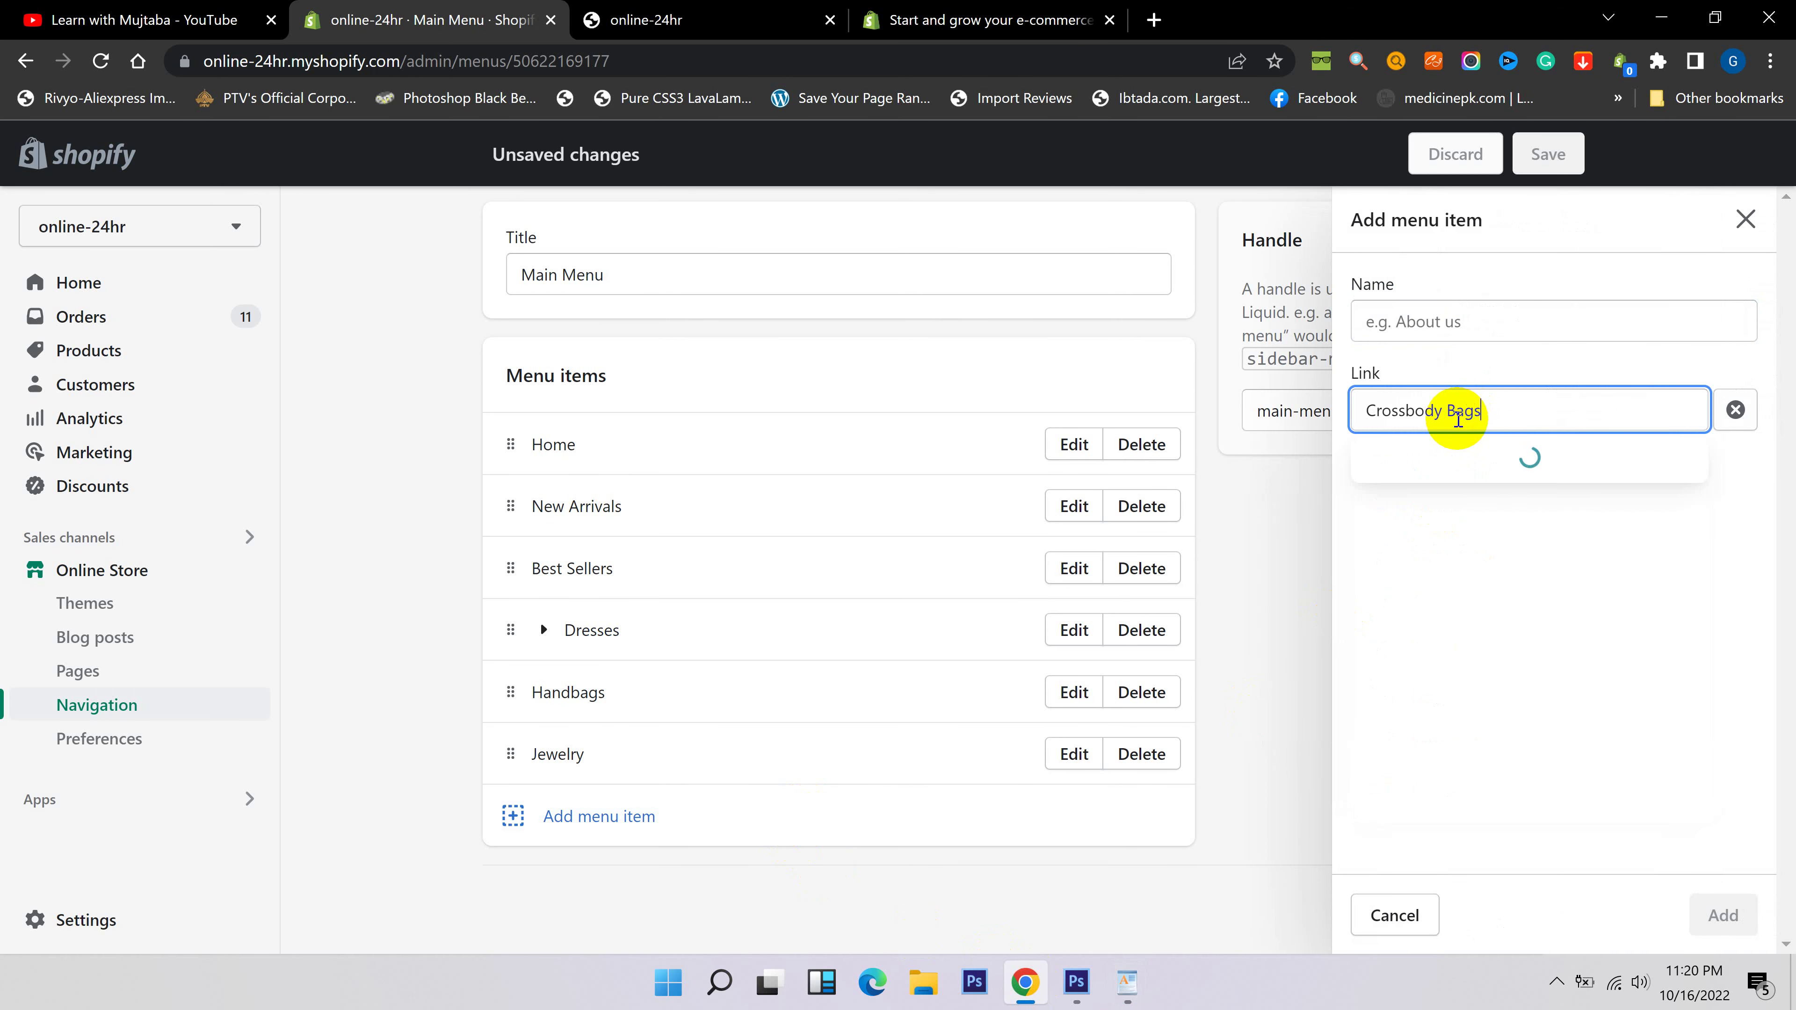
click(1467, 524)
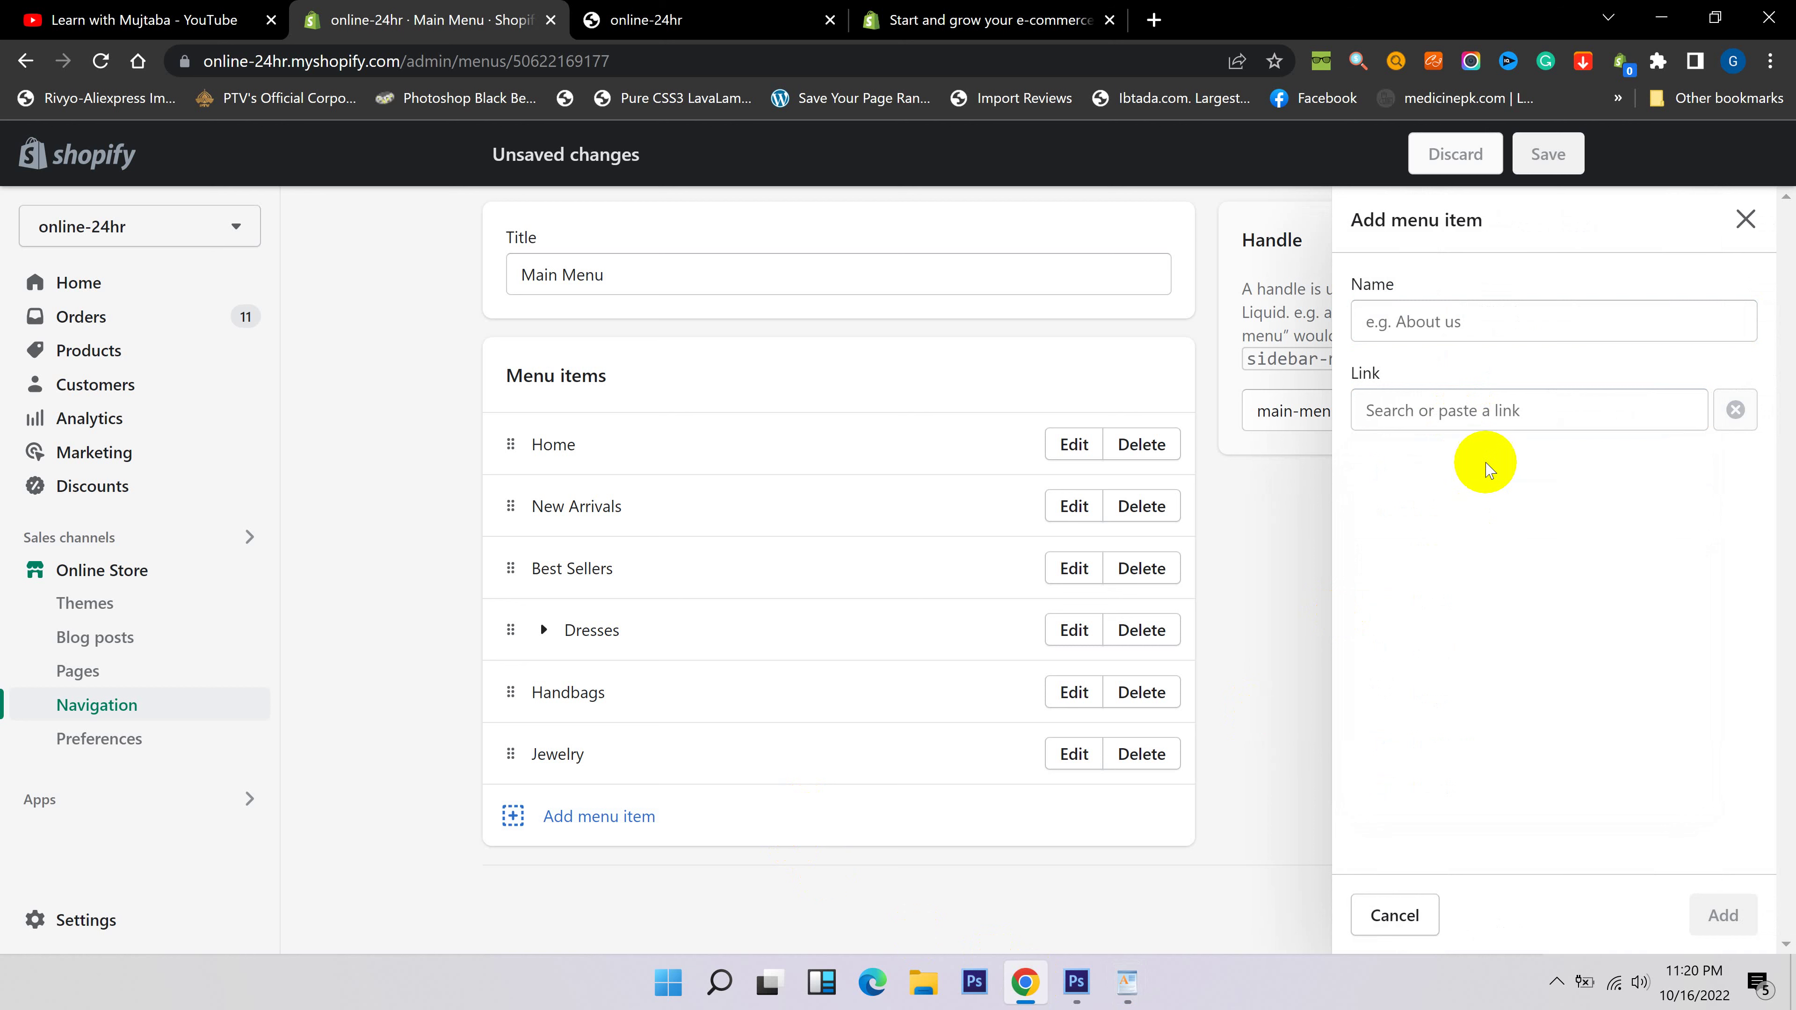
click(1500, 403)
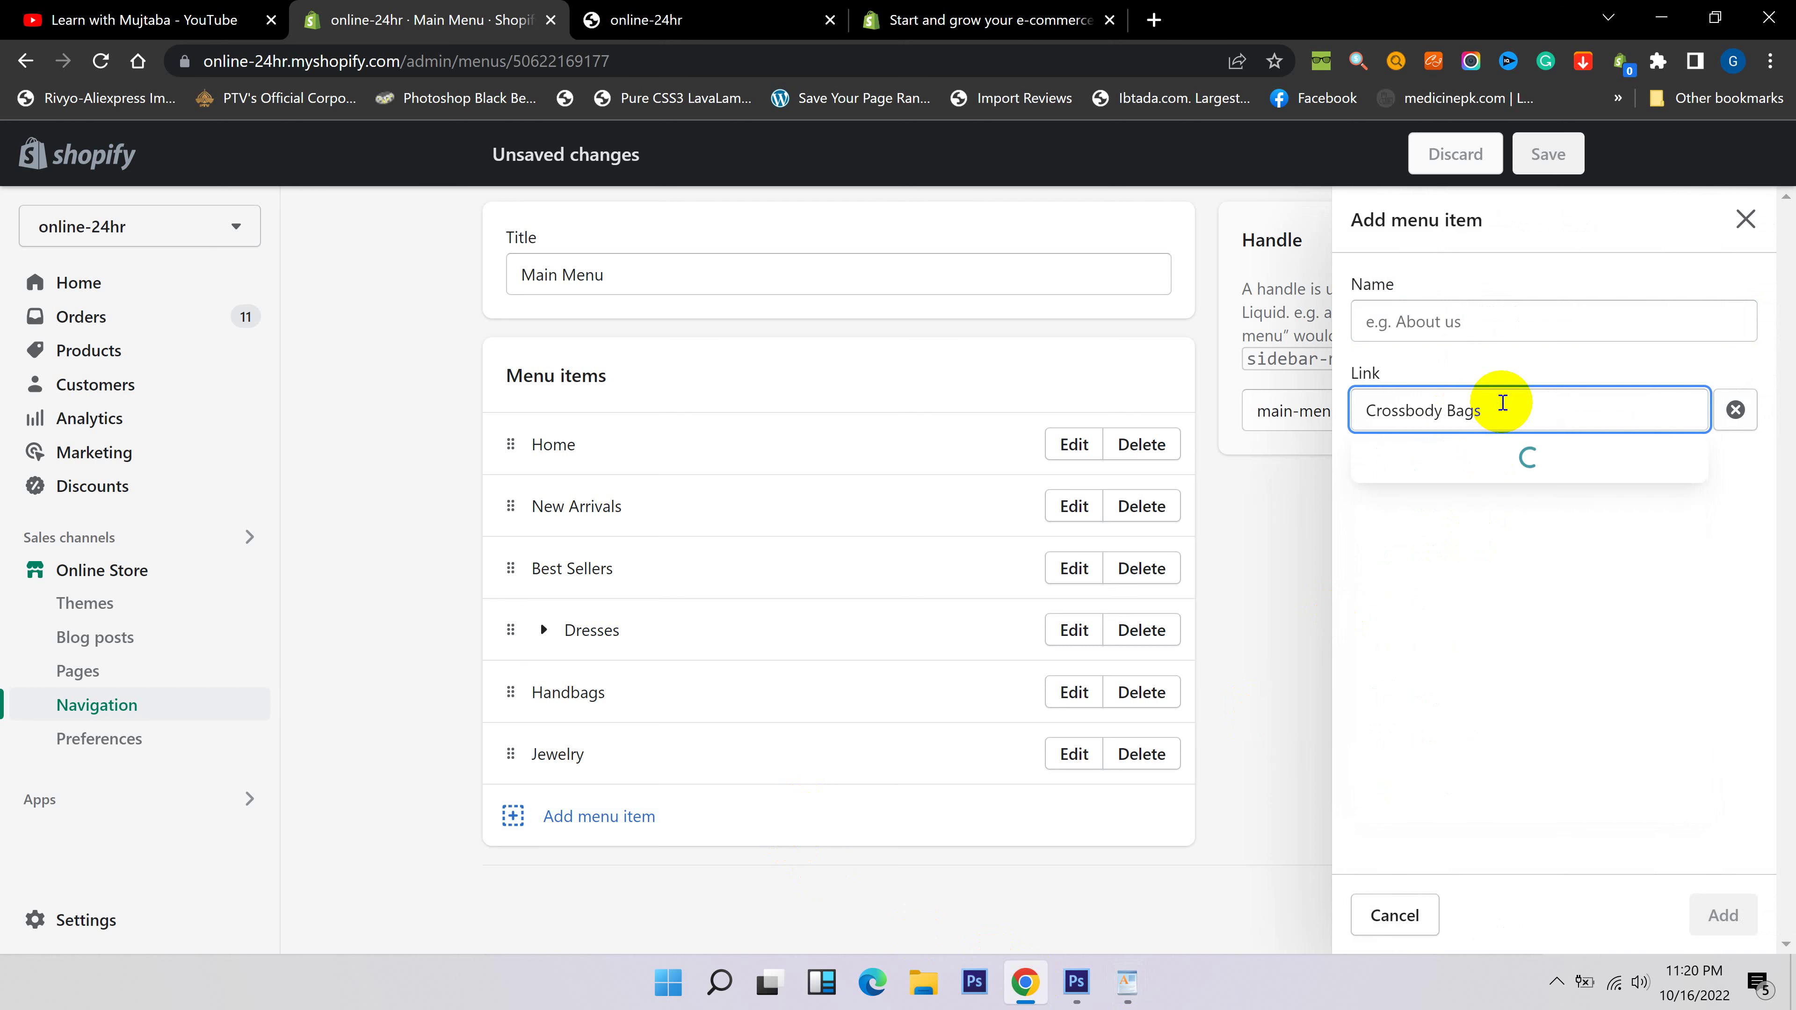
click(1475, 504)
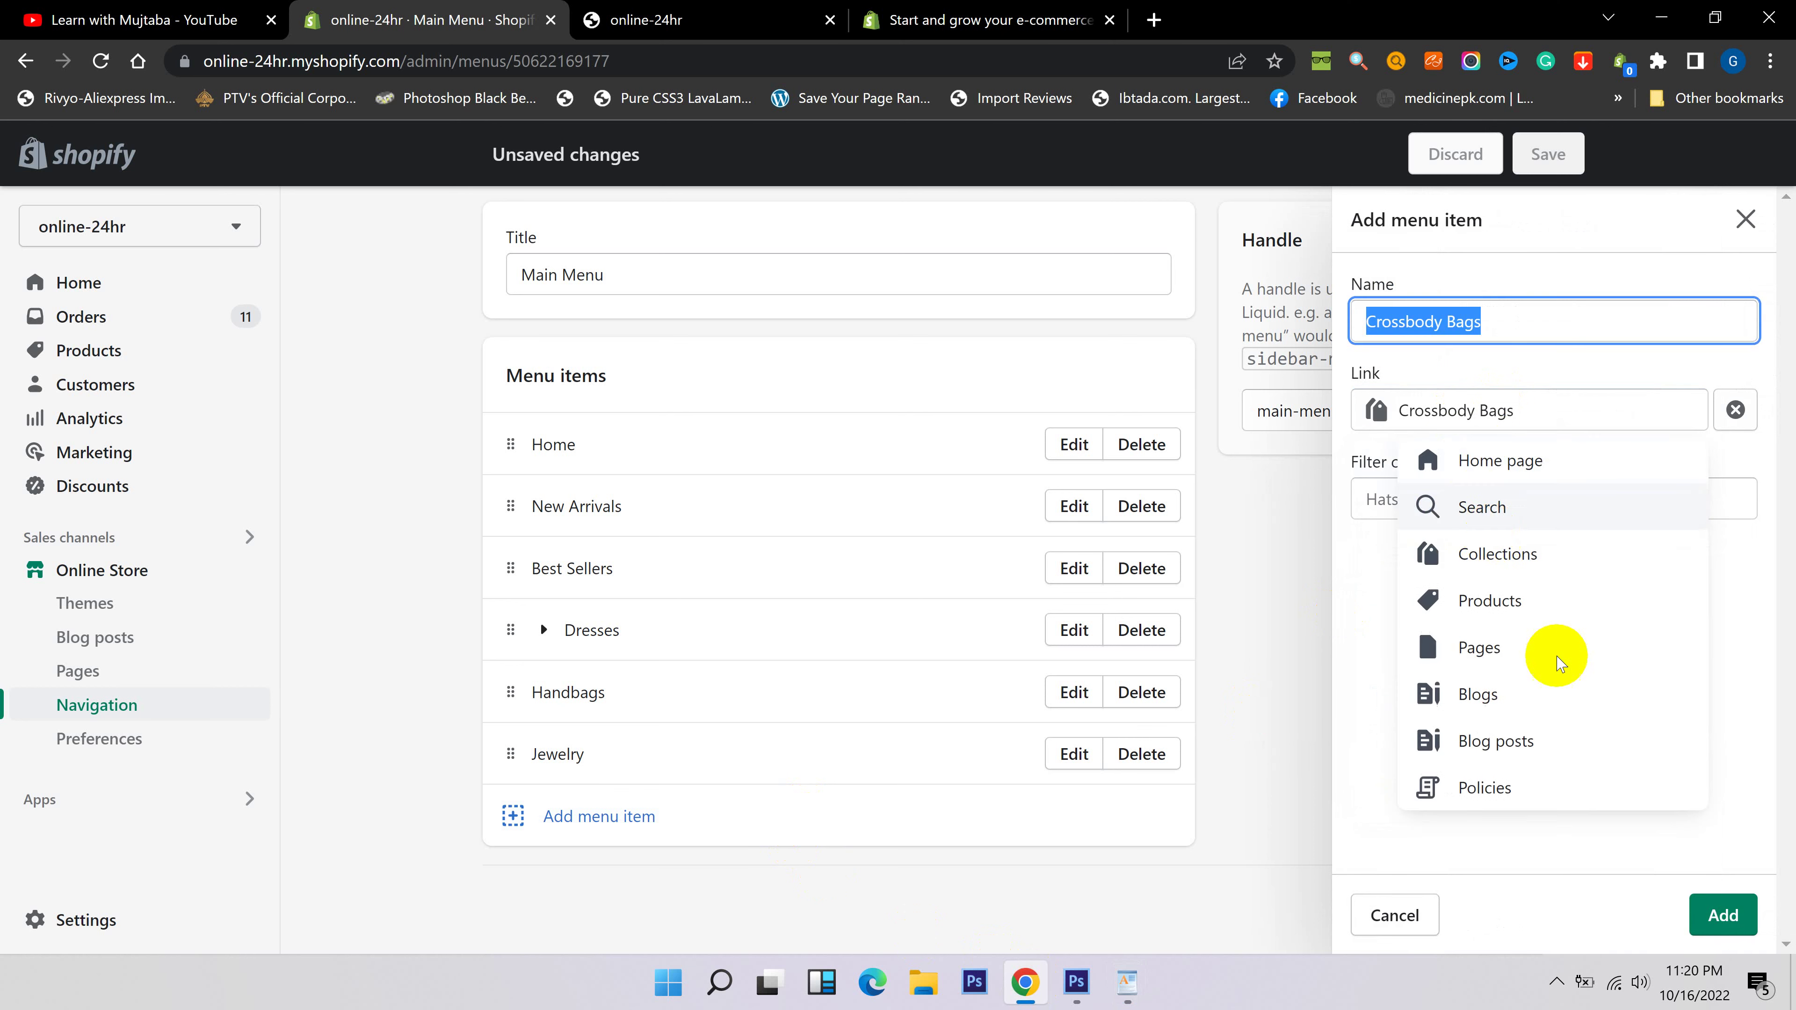
click(1723, 915)
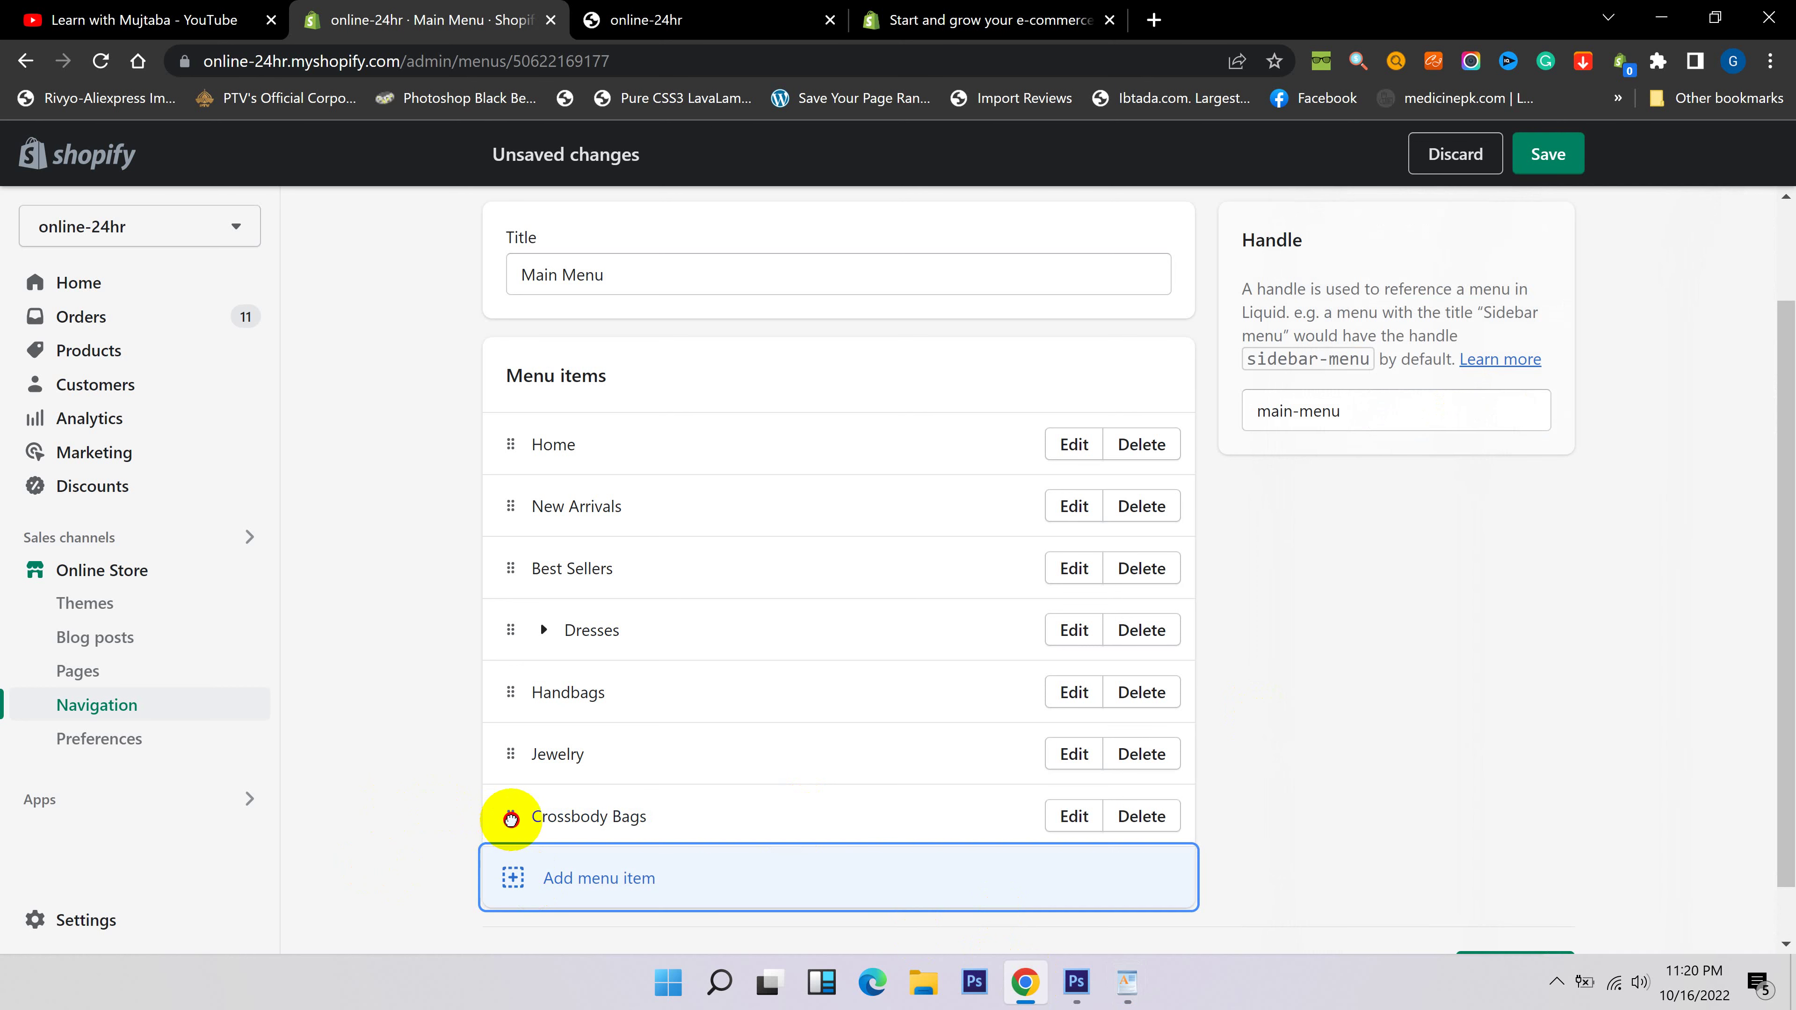
drag(506, 814, 565, 778)
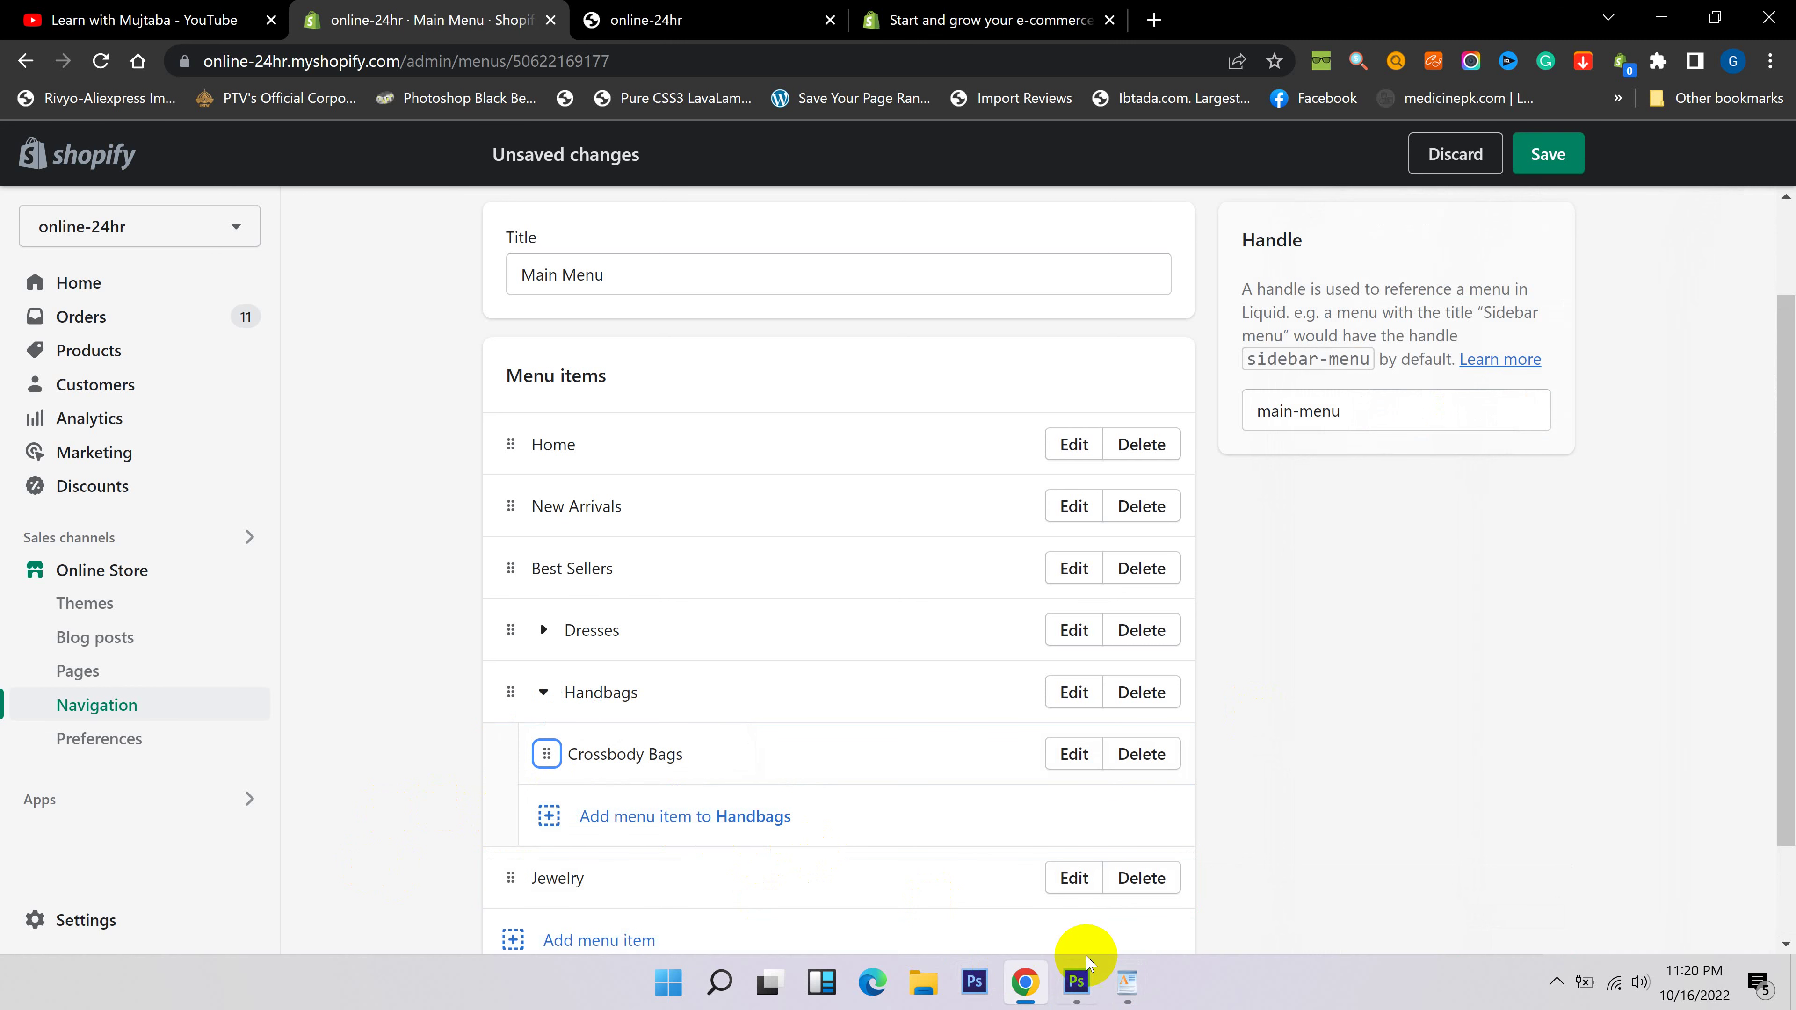
Copy Tote Bags from the WordPad list and add it under Handbags in Shopify, linked to the Tote Bags collection.
click(1129, 983)
double_click(666, 612)
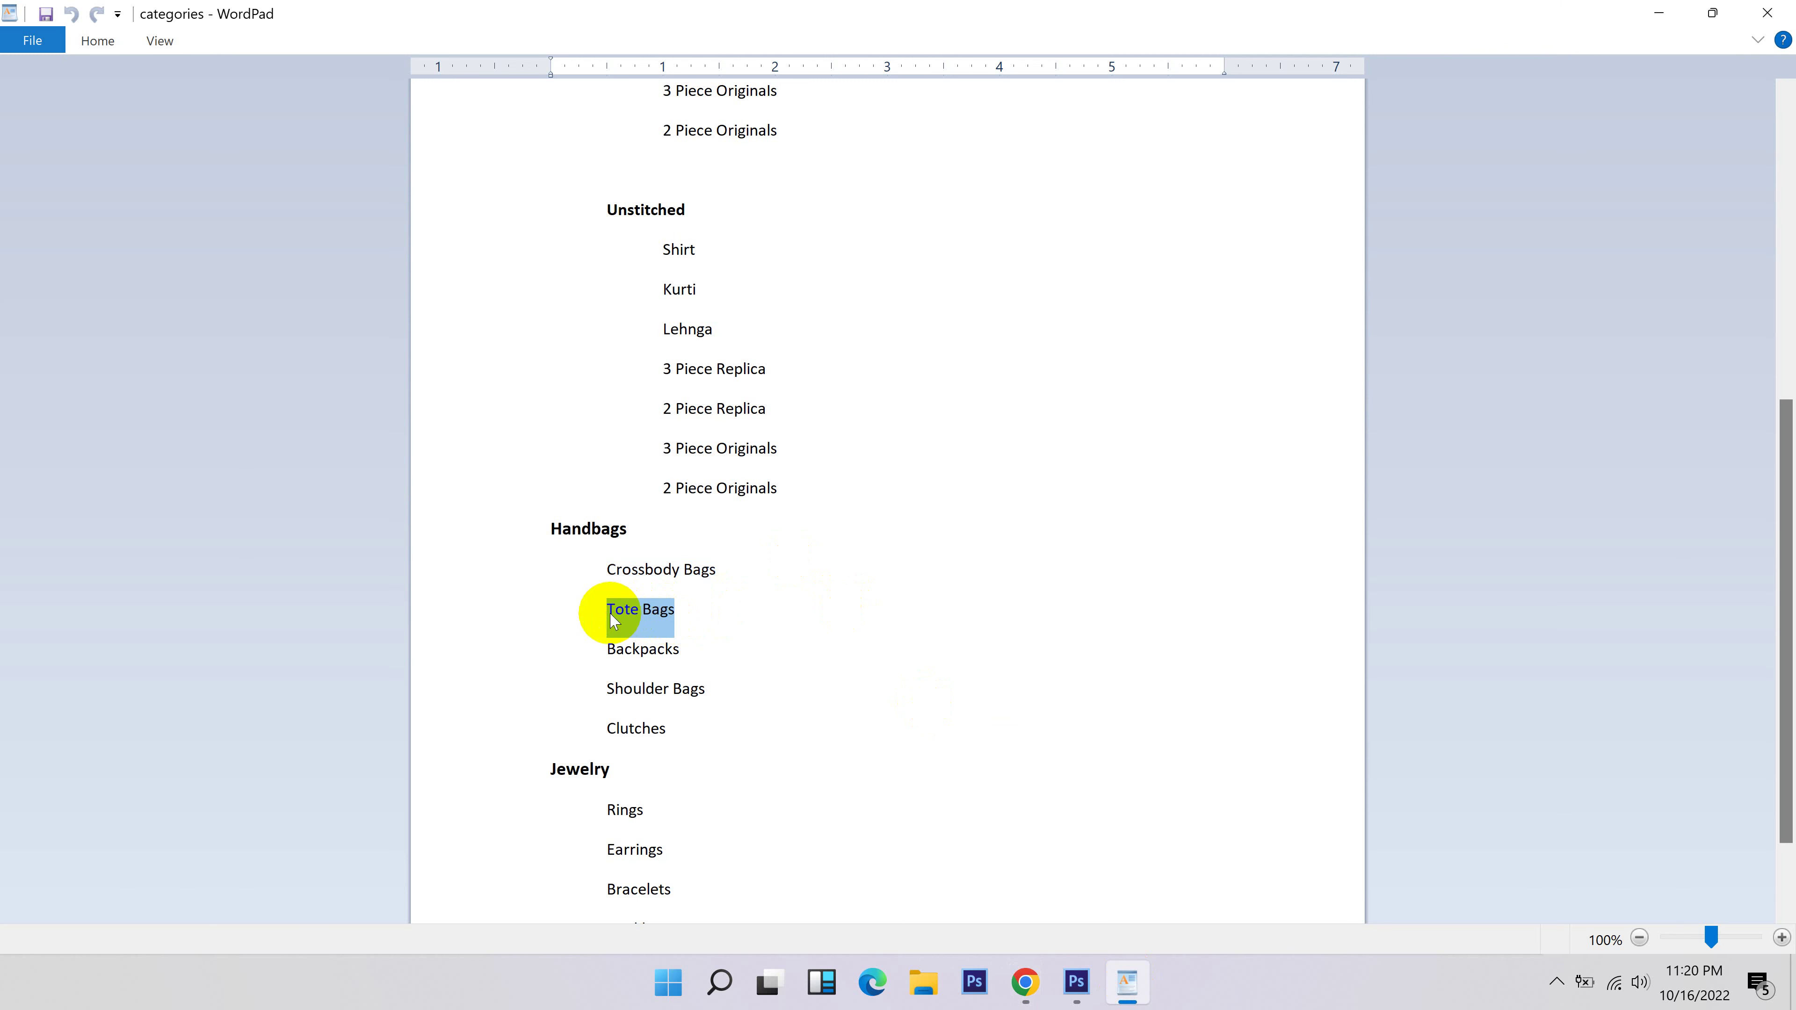
click(1025, 984)
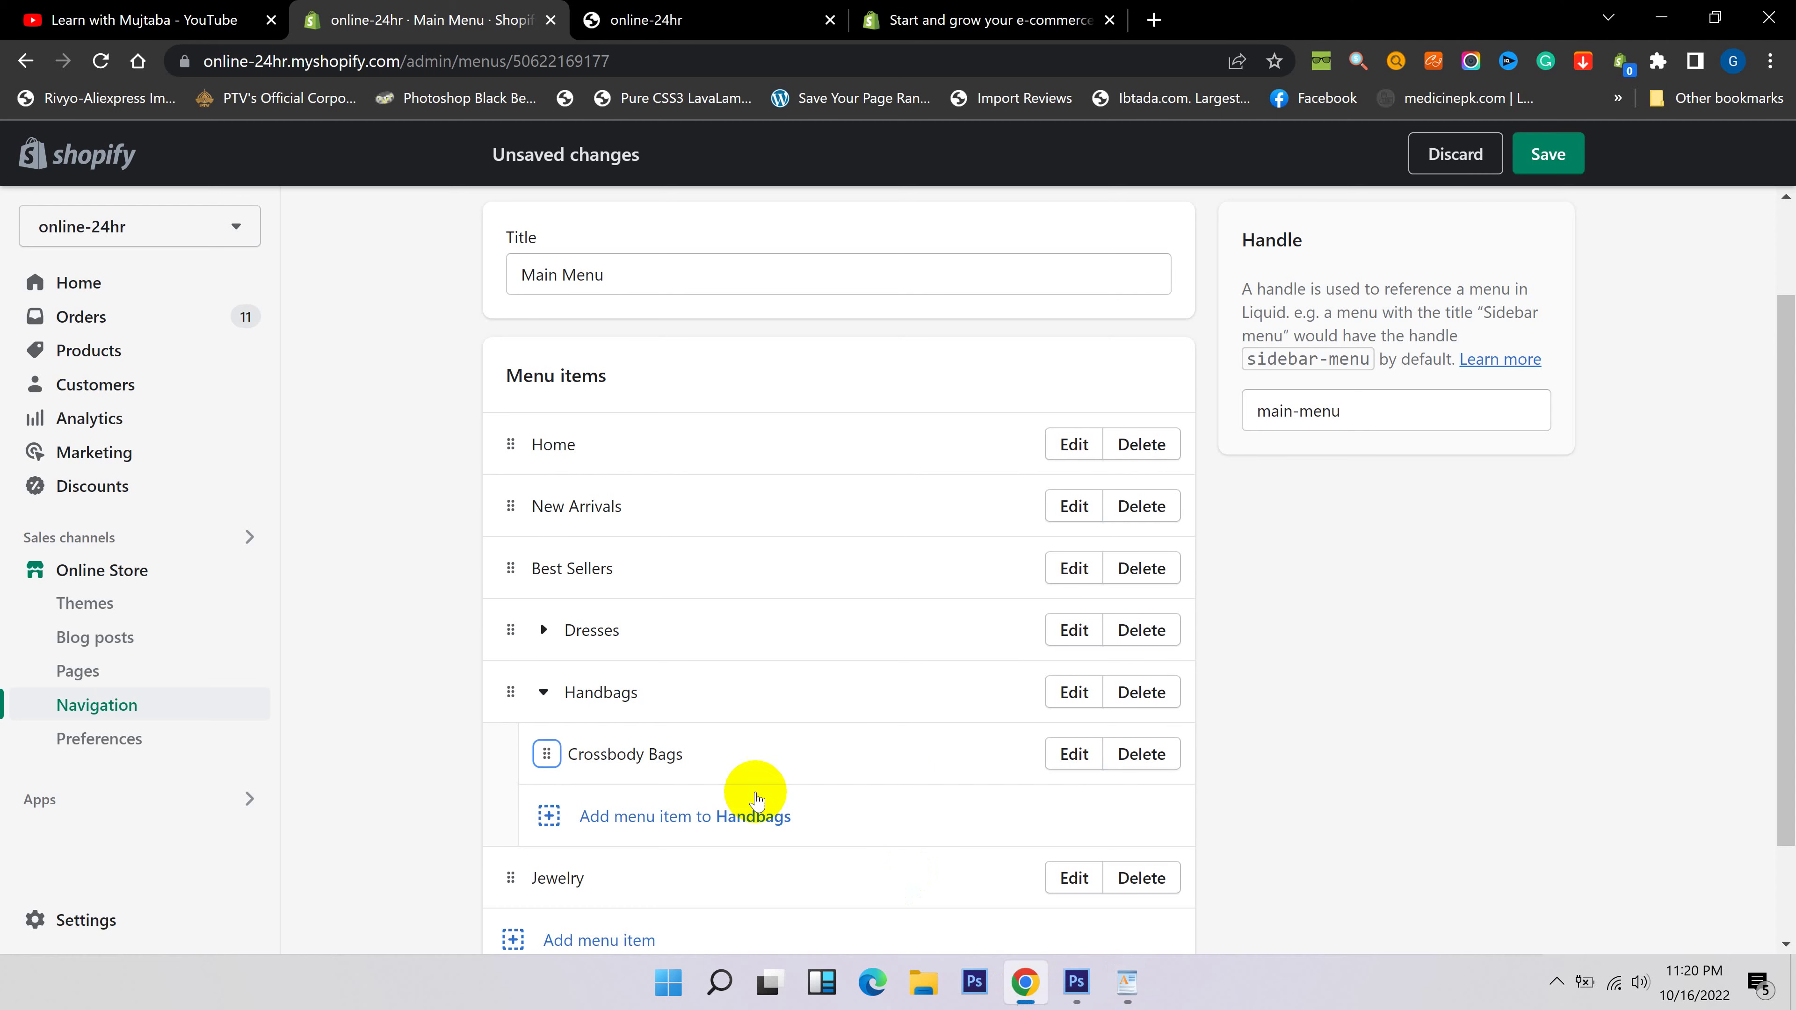
click(734, 816)
click(1508, 409)
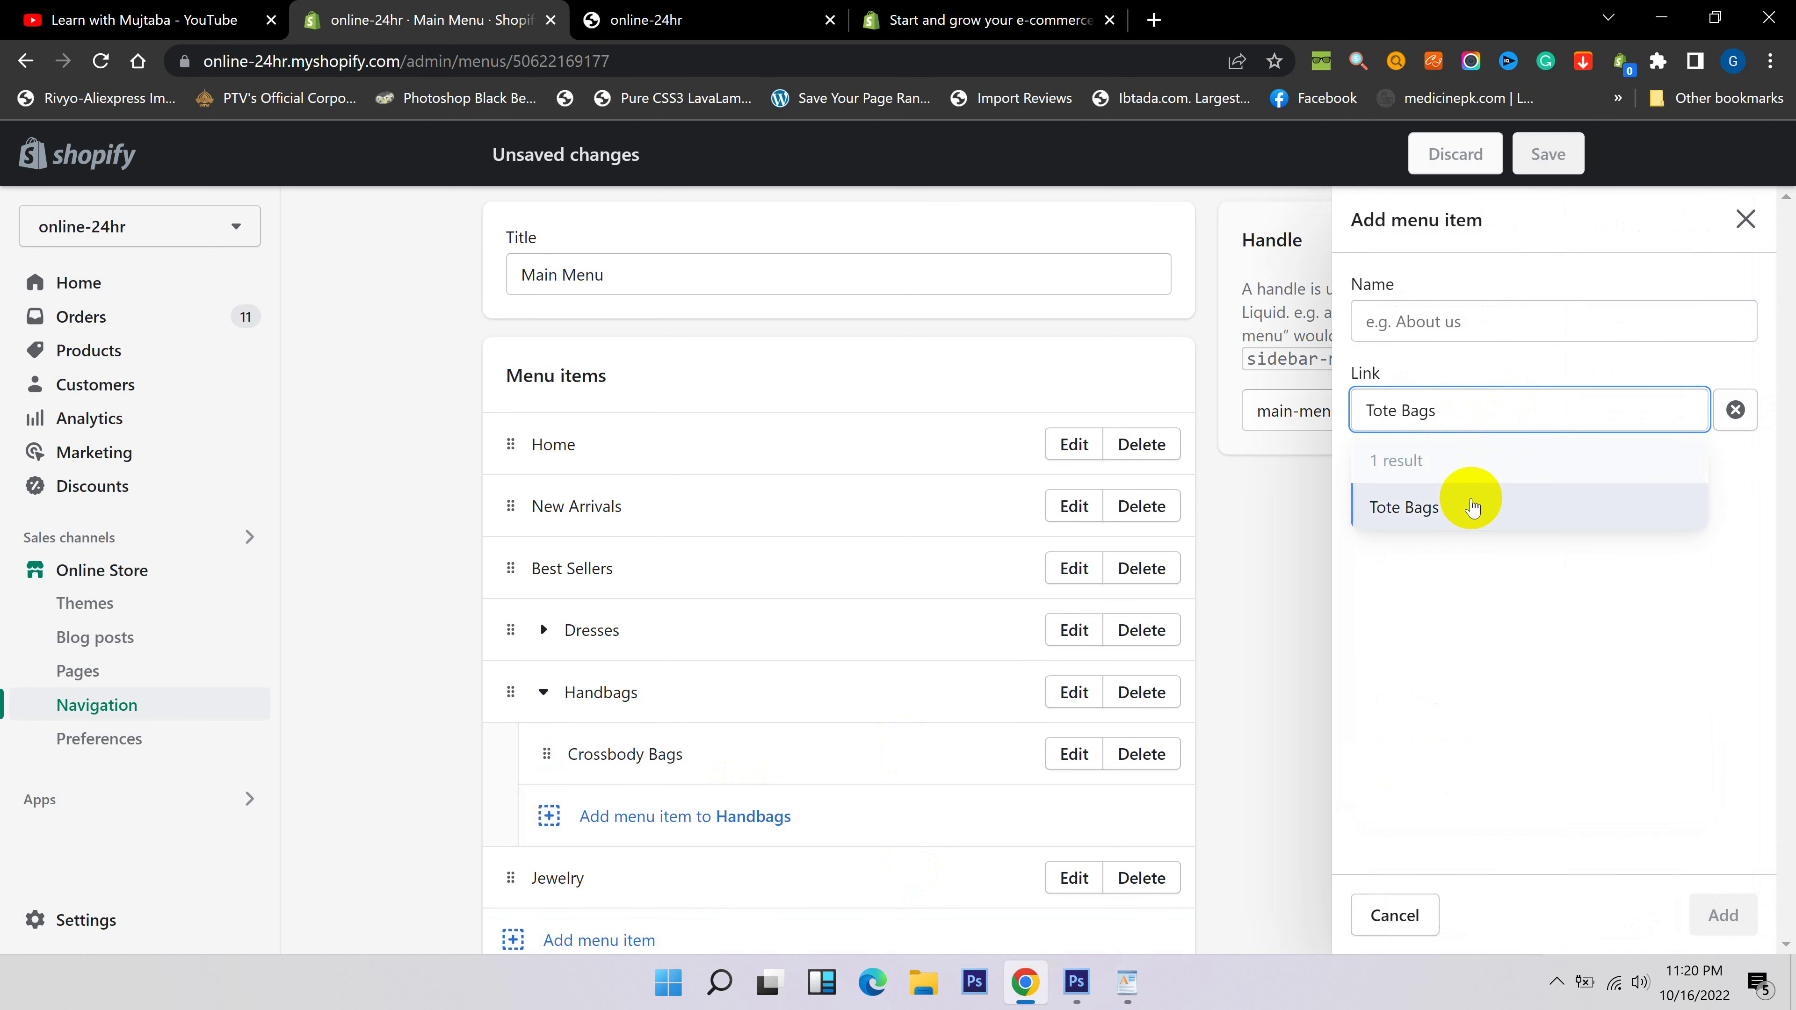
click(1471, 503)
click(1720, 915)
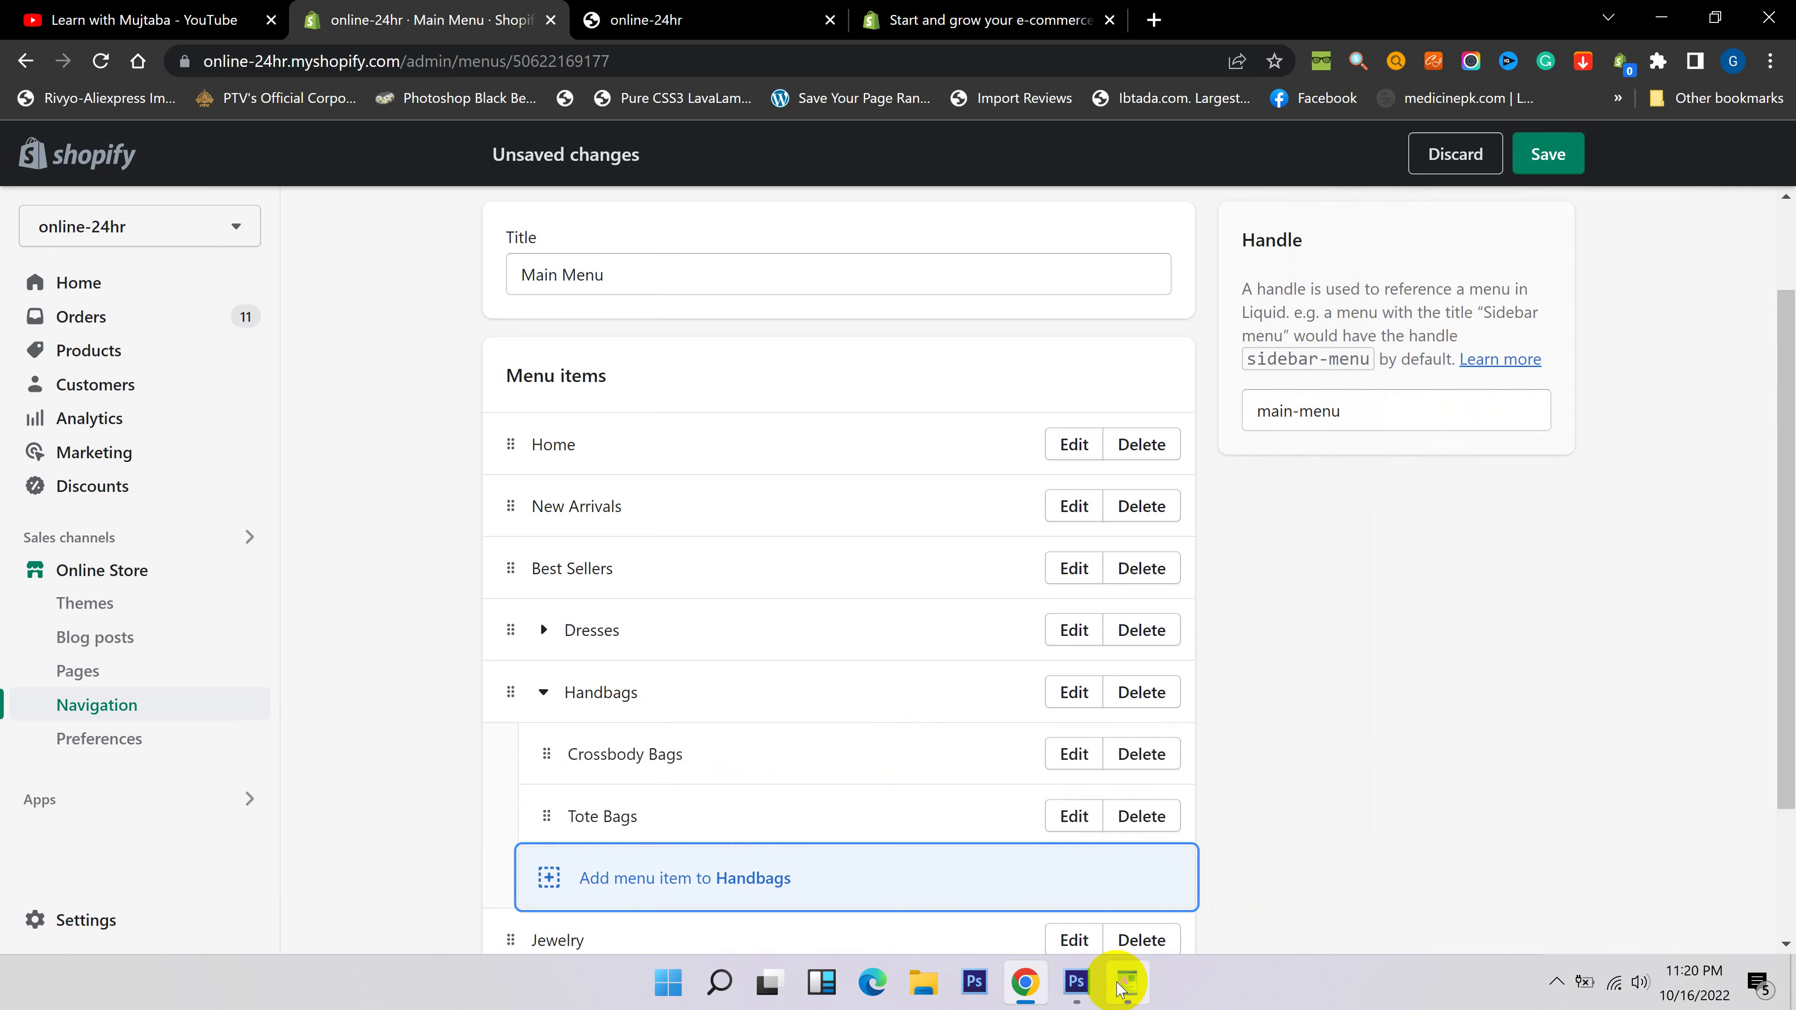
Copy Backpacks from the WordPad list and add it under Handbags in Shopify, linked to the Backpacks collection.
click(1126, 981)
drag(704, 641, 612, 641)
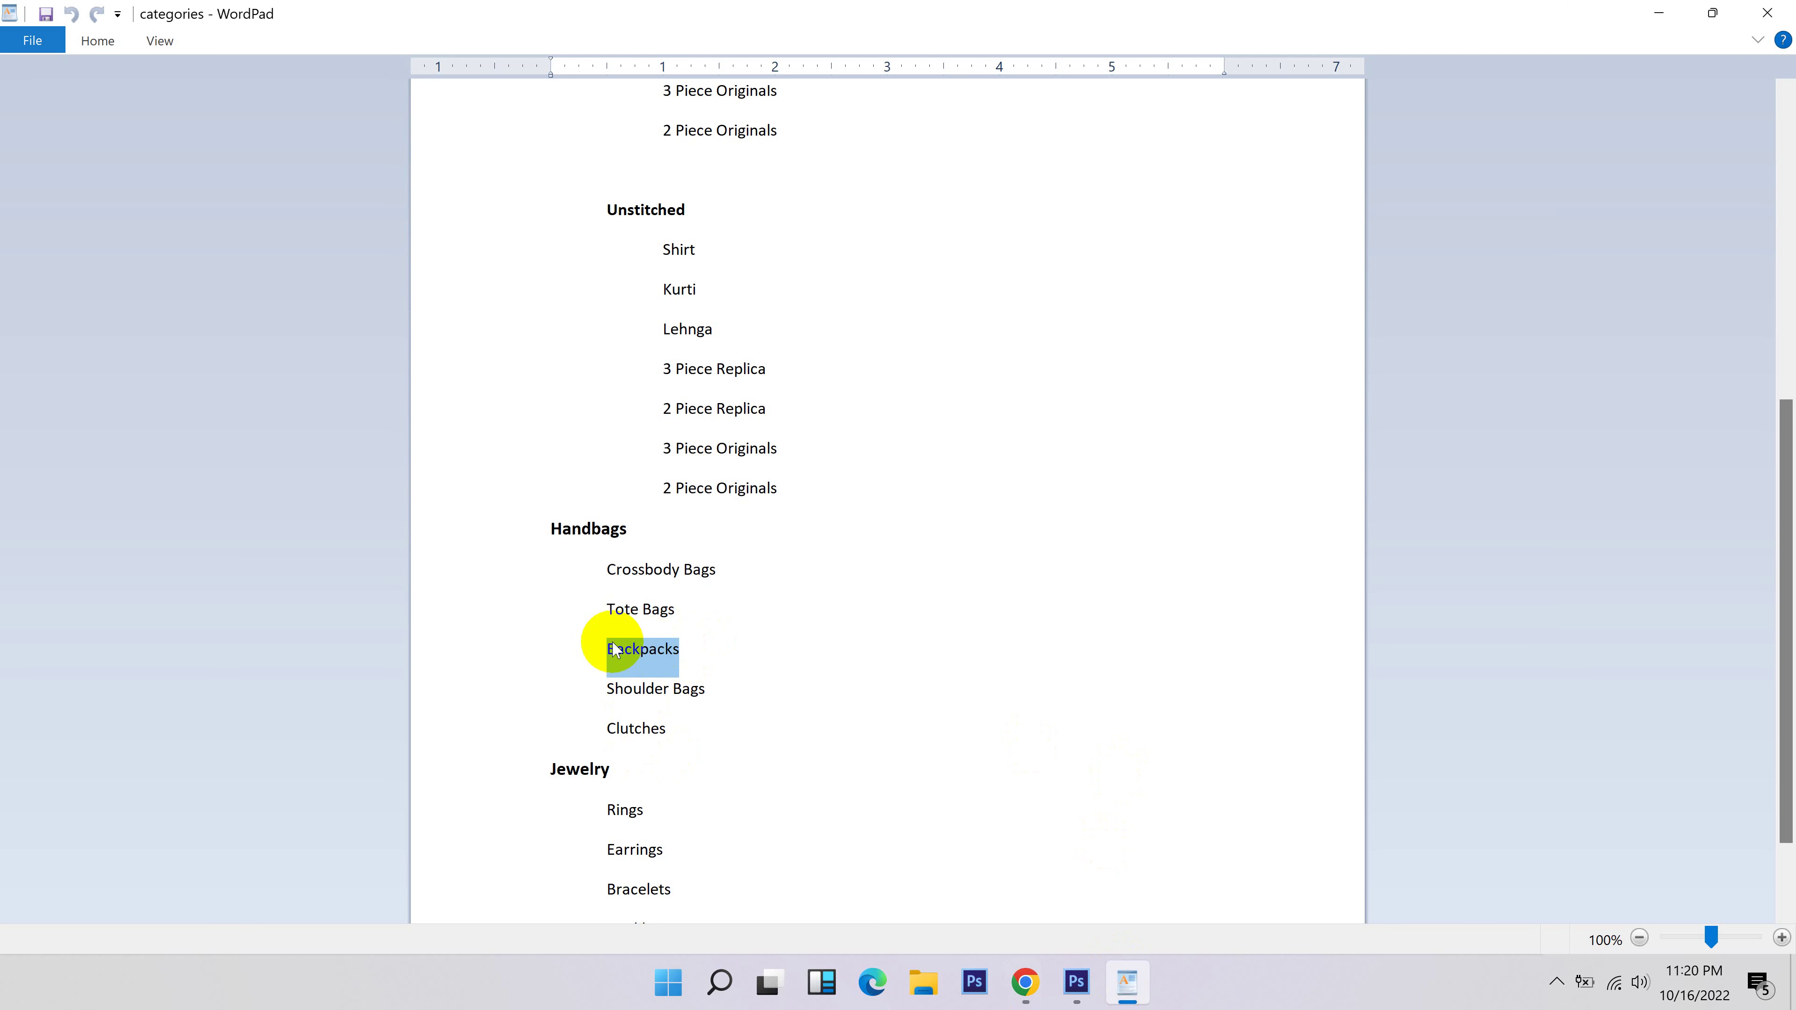
click(1018, 975)
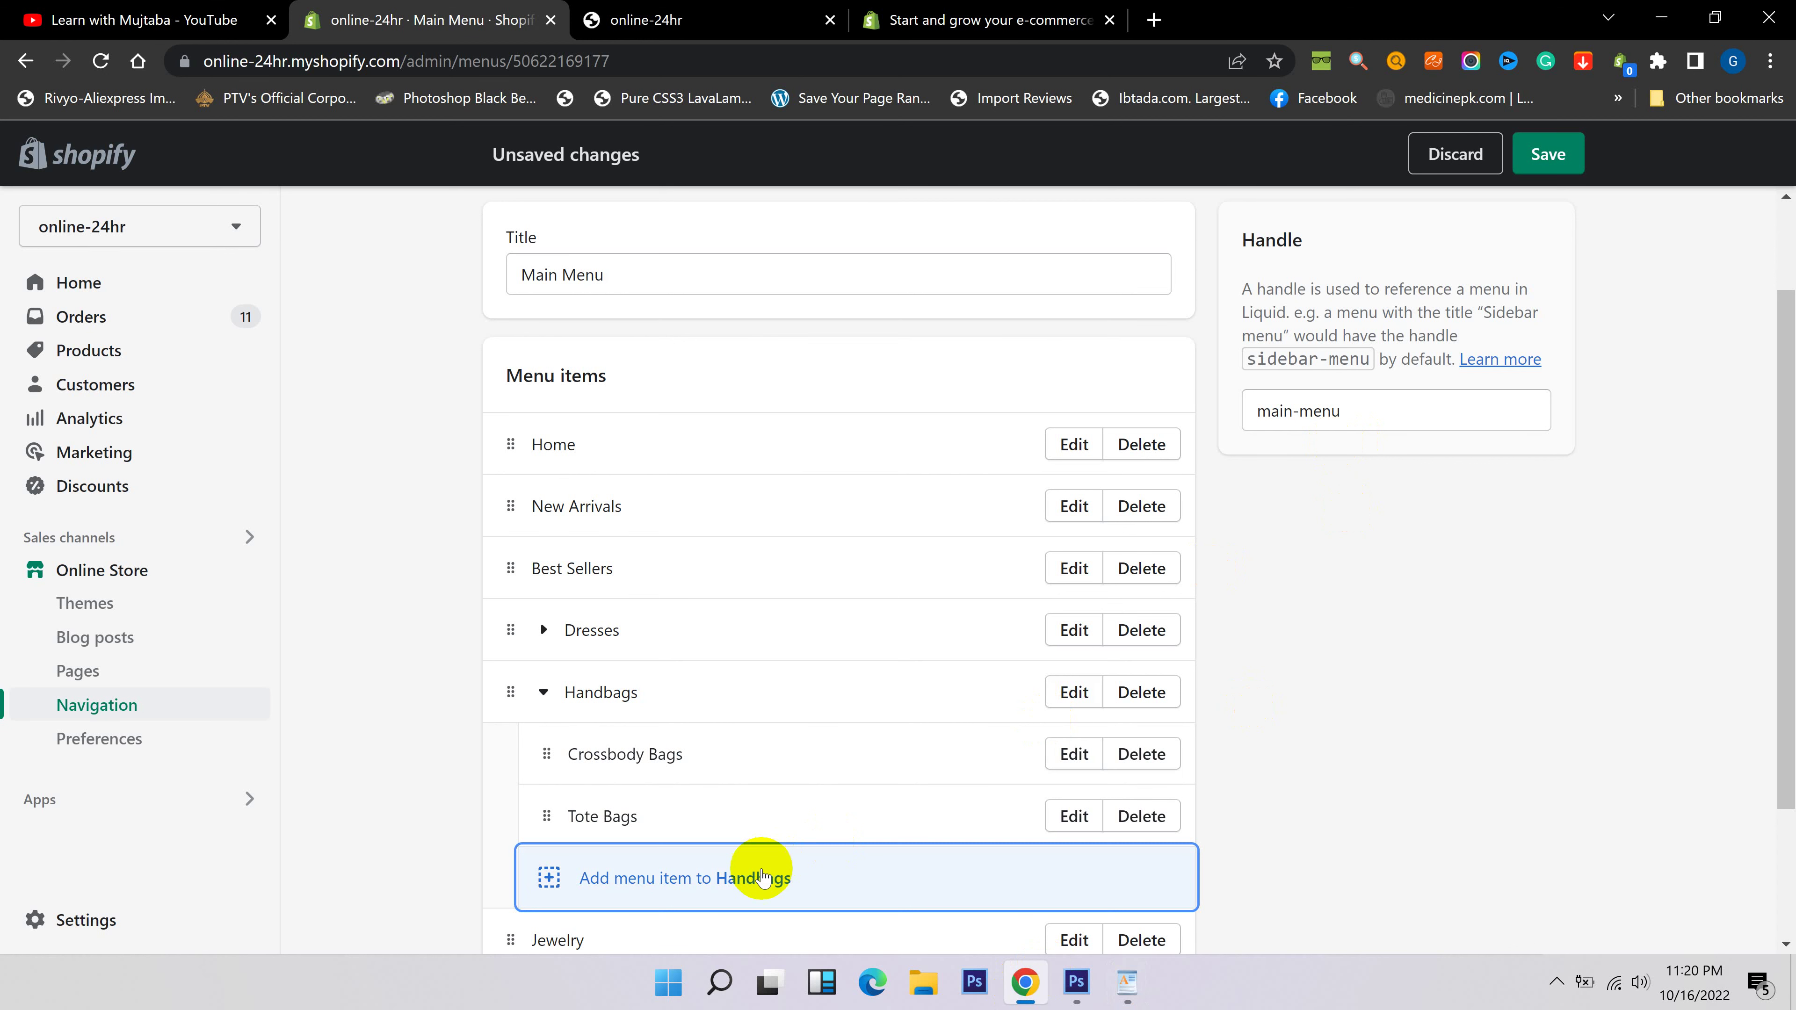
scroll(692, 845, down, 2)
click(706, 758)
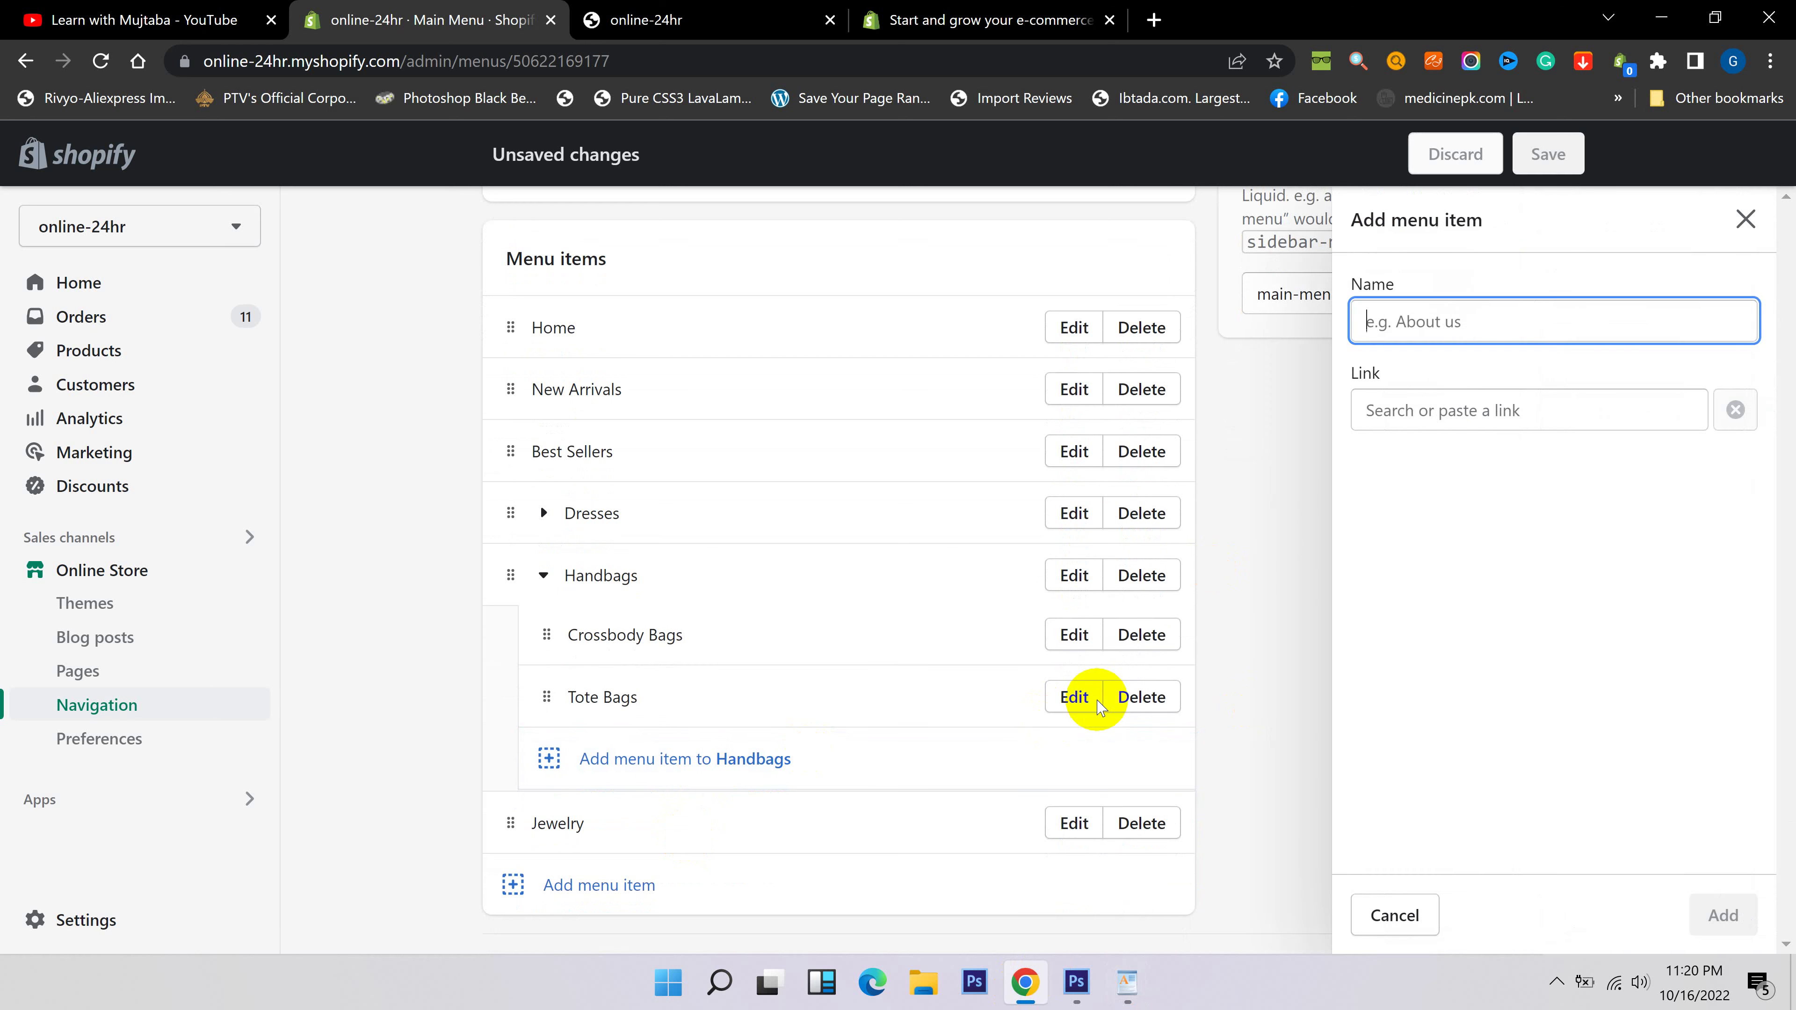
click(1449, 394)
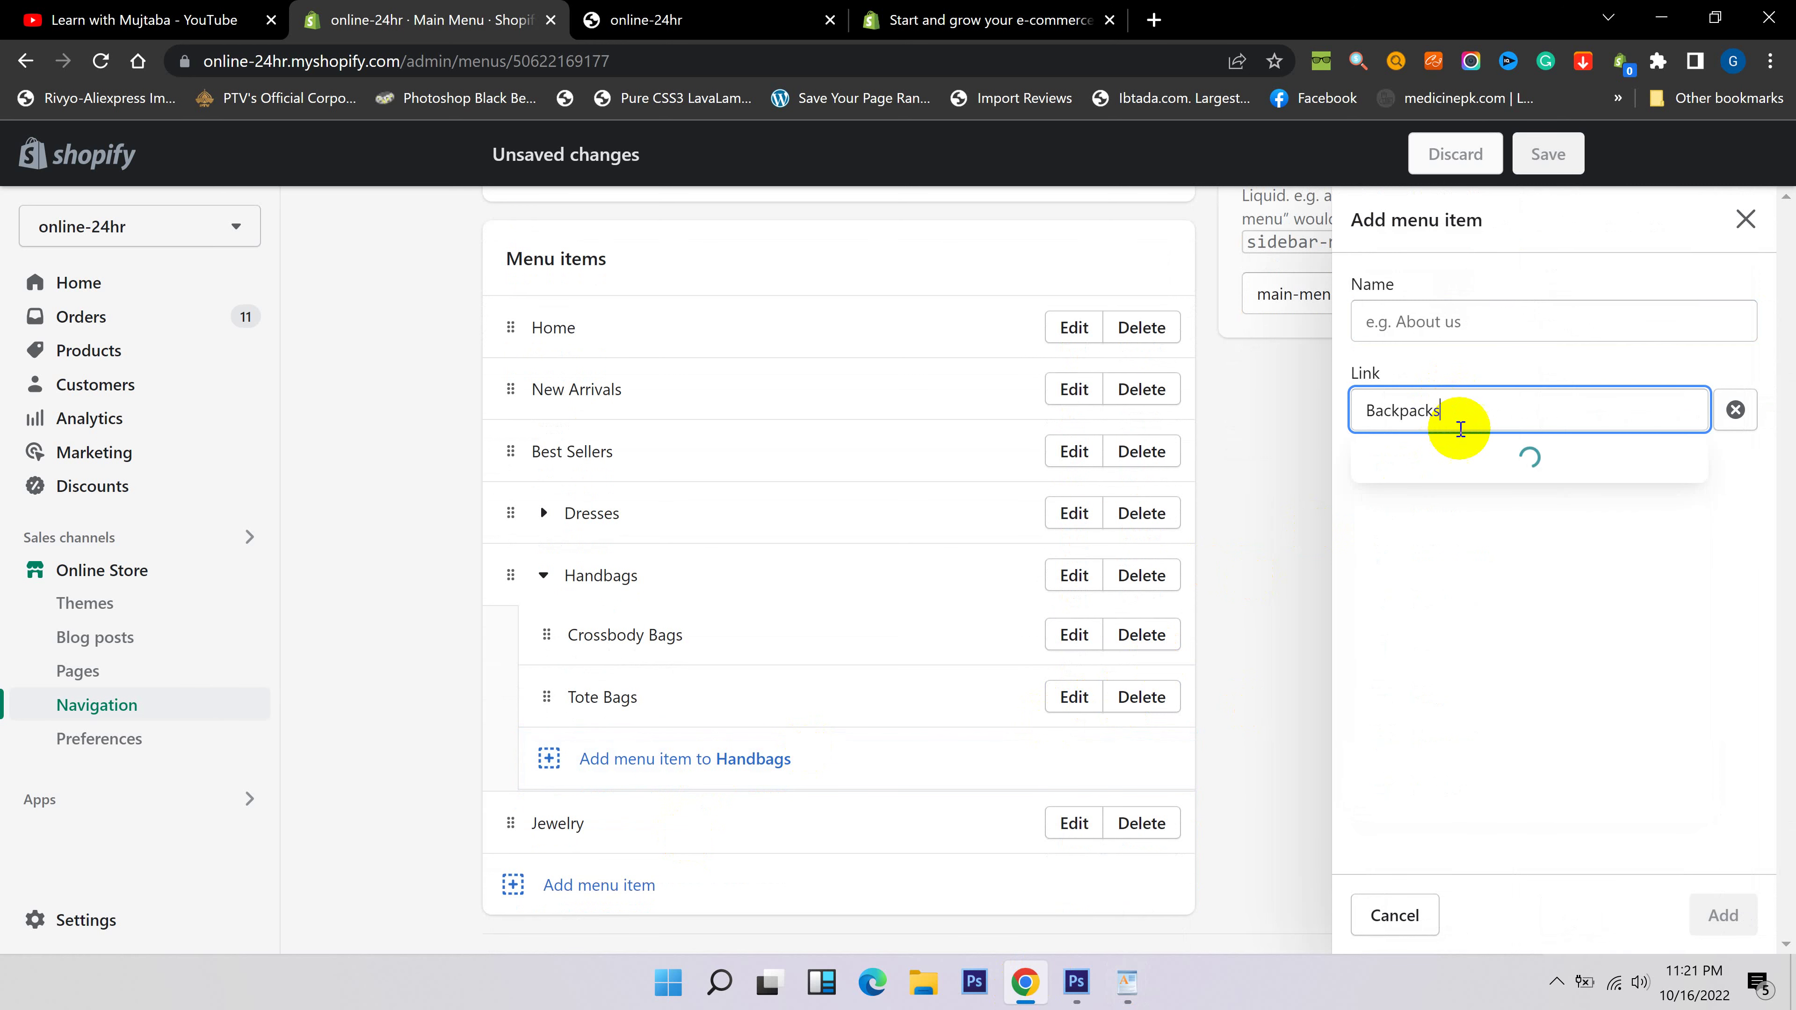
click(1467, 505)
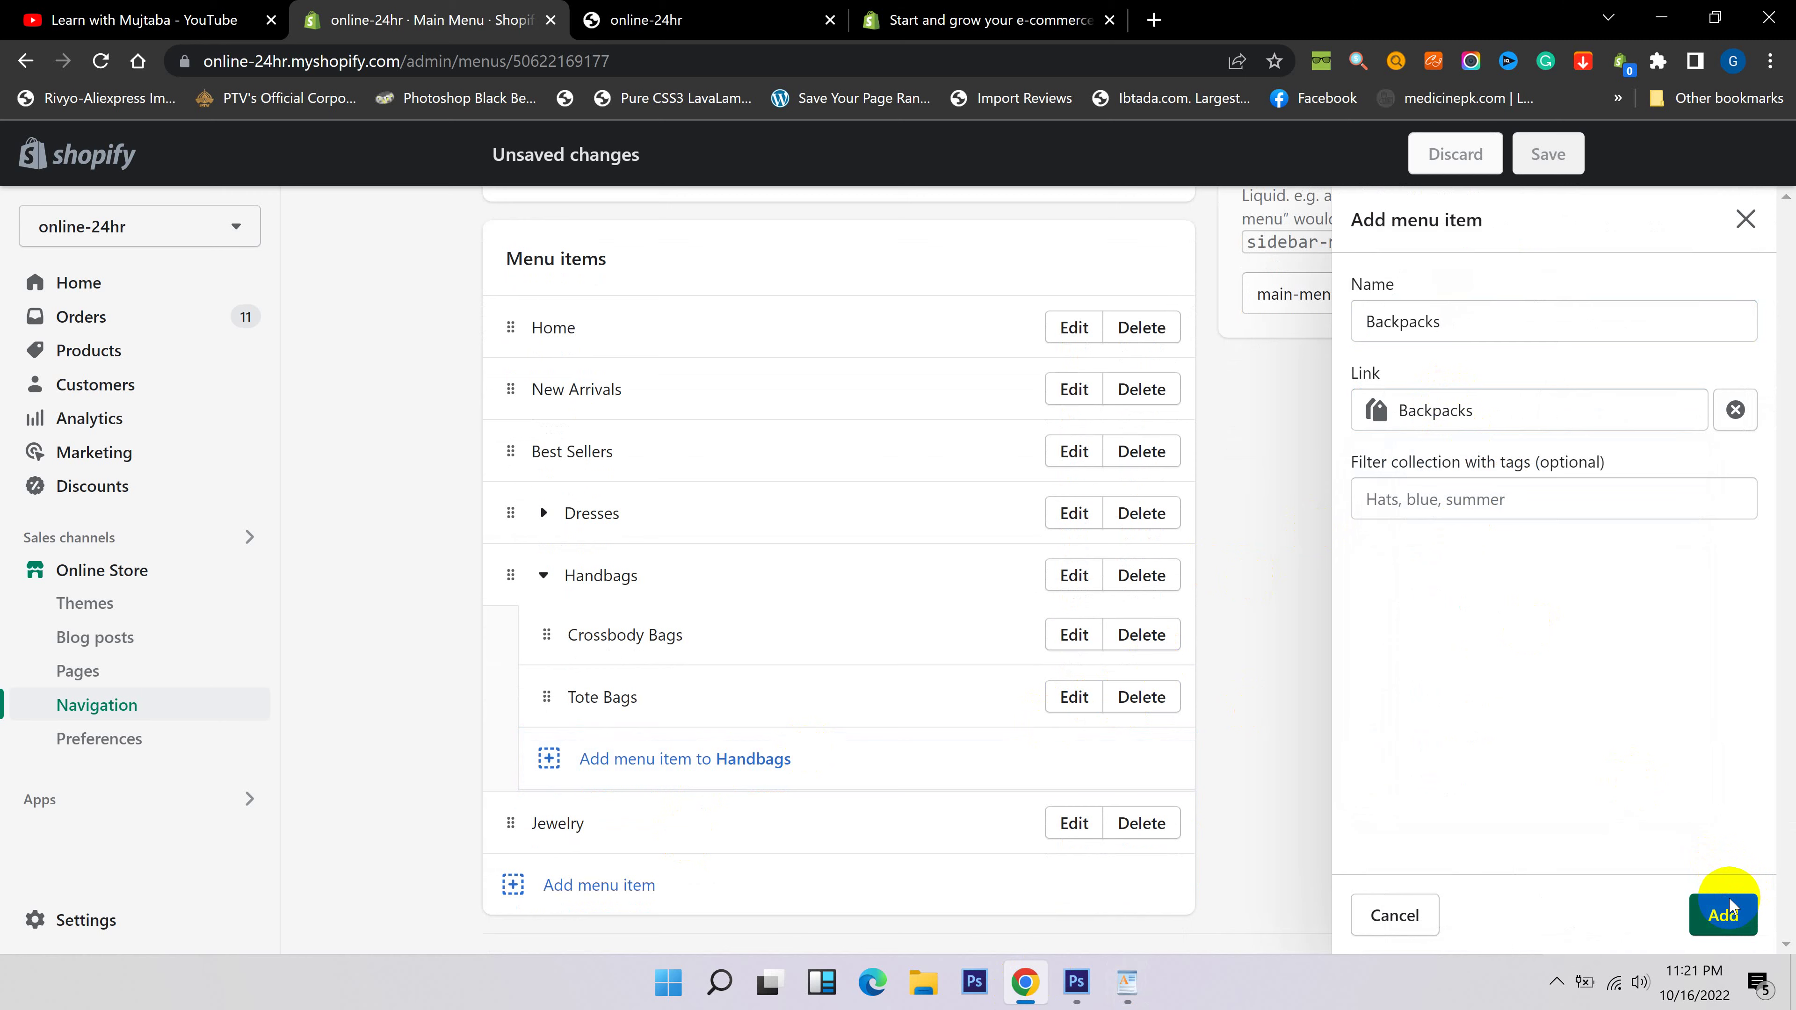
click(1725, 913)
Copy Shoulder Bags from the WordPad list and add it under Handbags in Shopify, linked to the Shoulder Bags collection.
click(1126, 981)
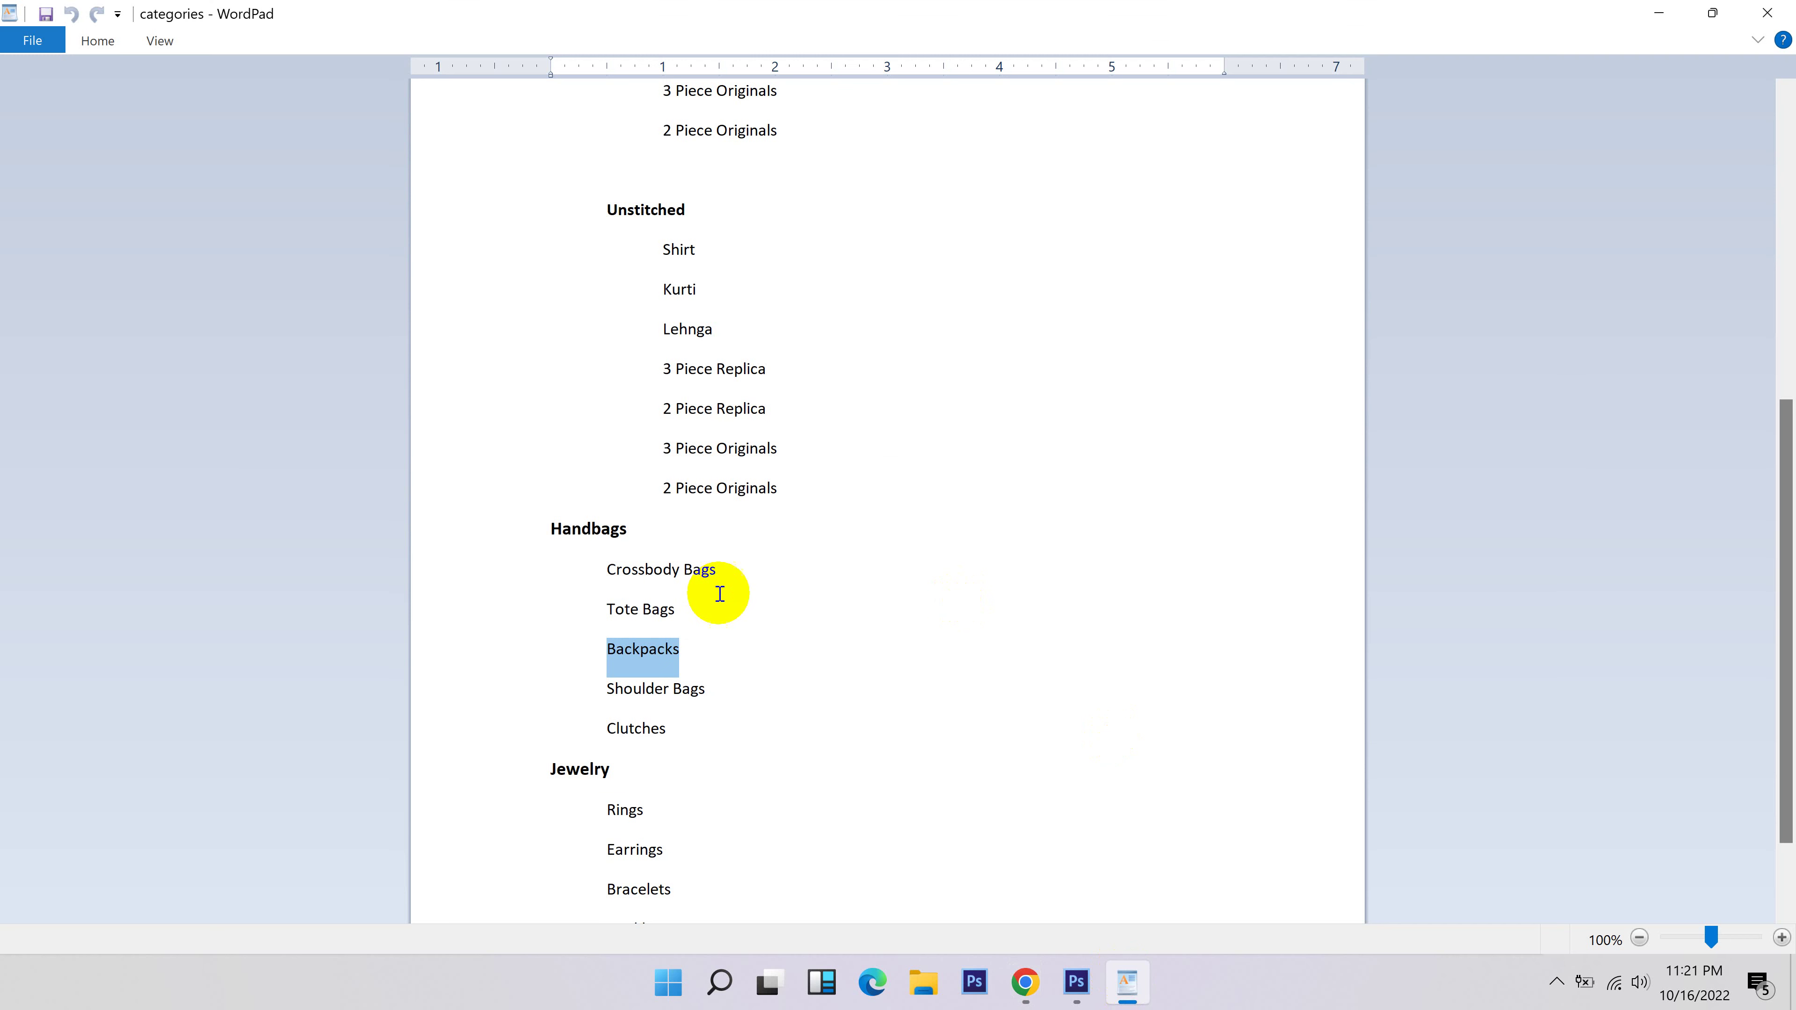
drag(713, 689, 613, 691)
key(ctrl+c)
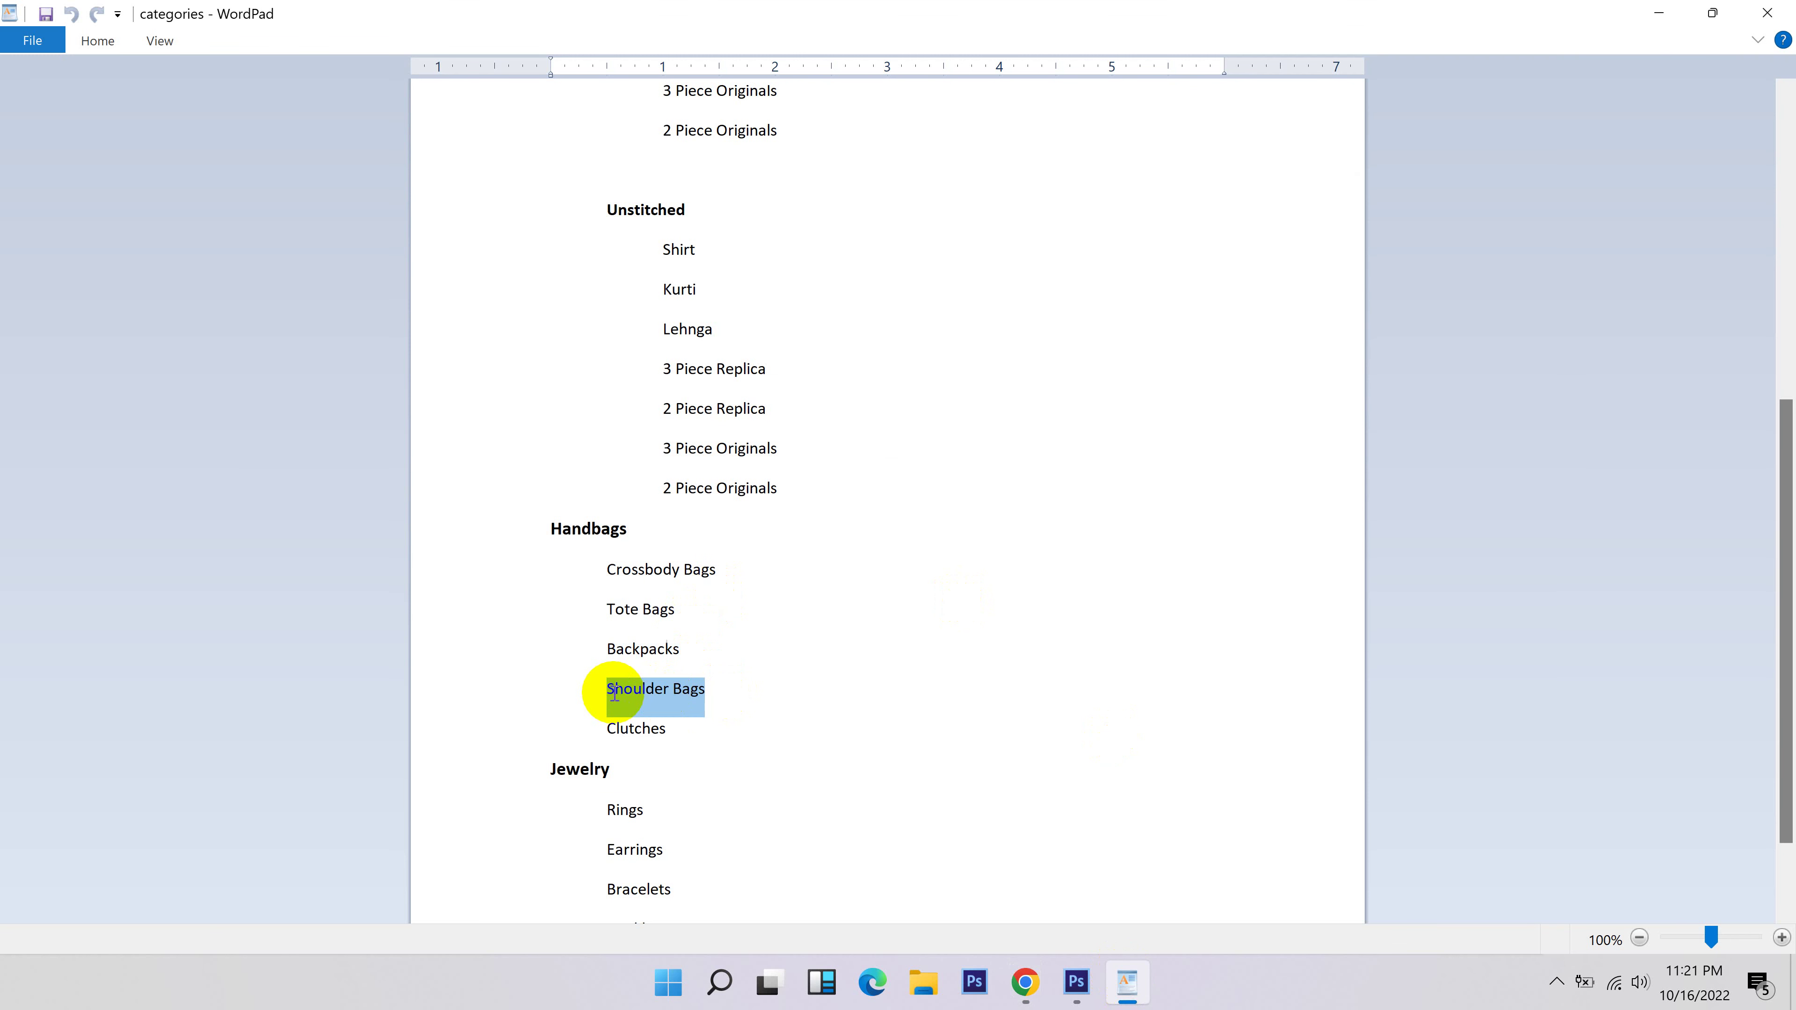
click(1025, 982)
click(825, 821)
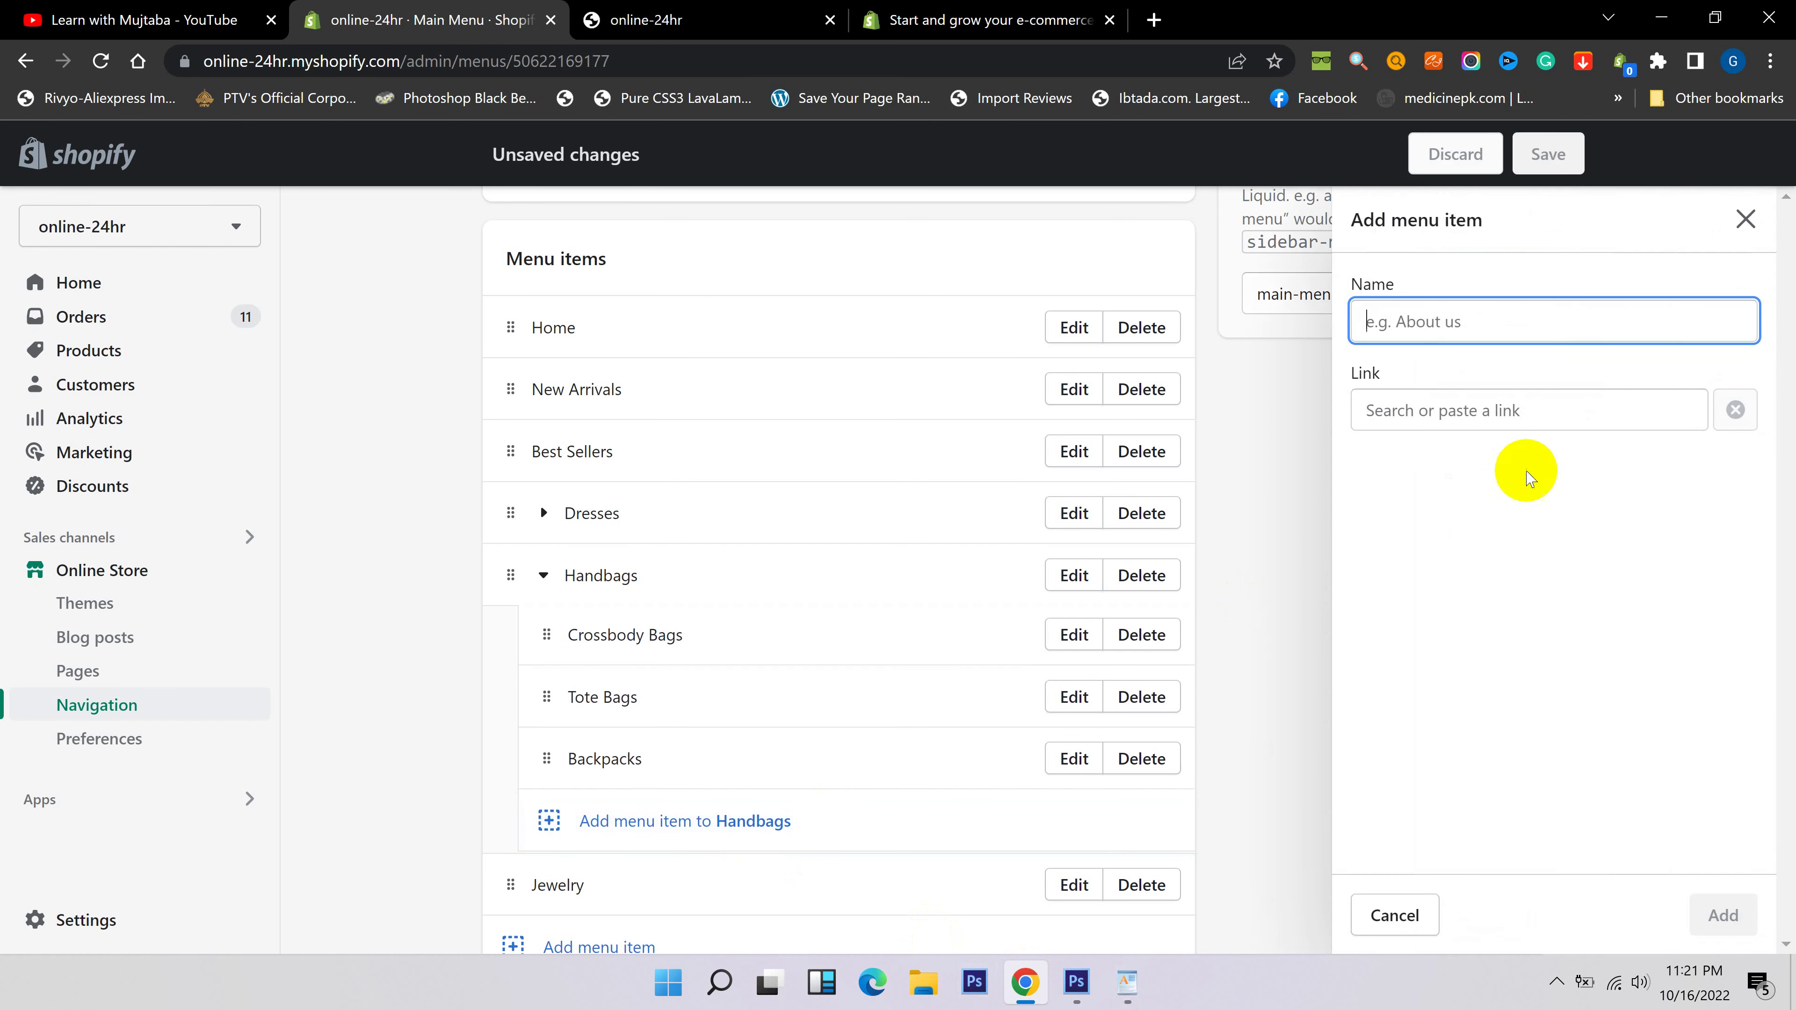
click(1508, 407)
key(ctrl+v)
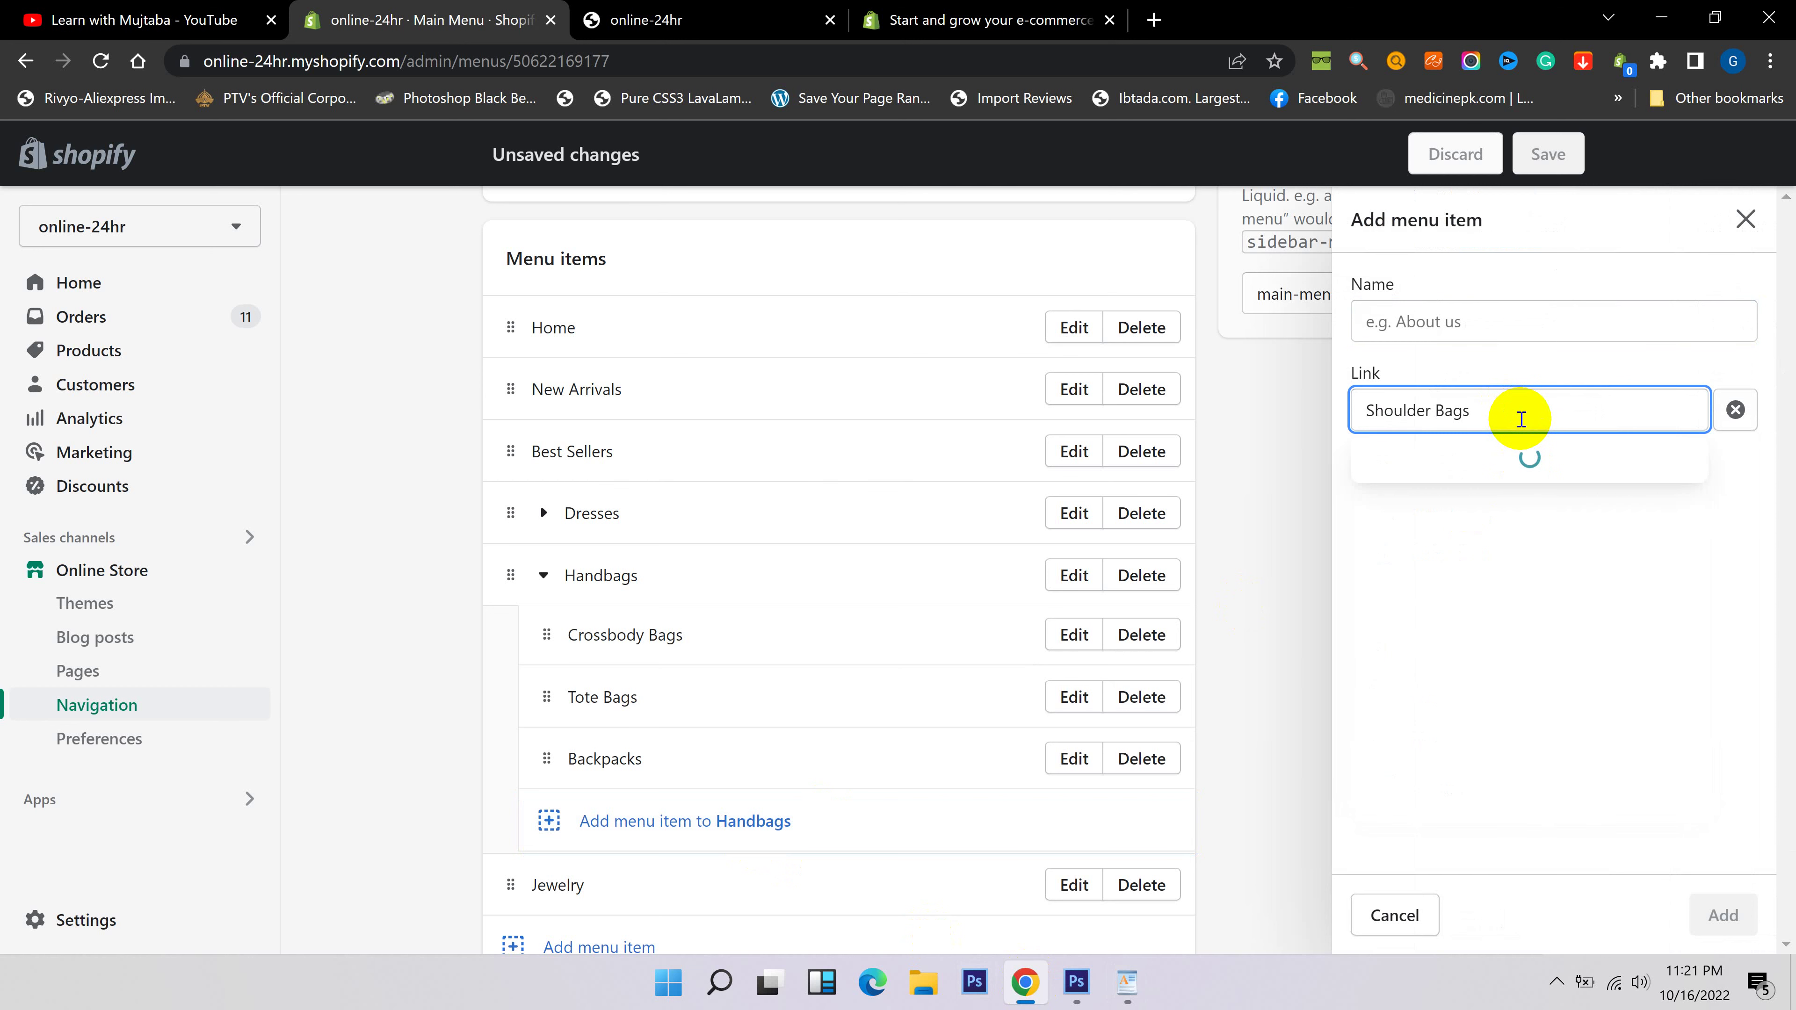
click(1513, 506)
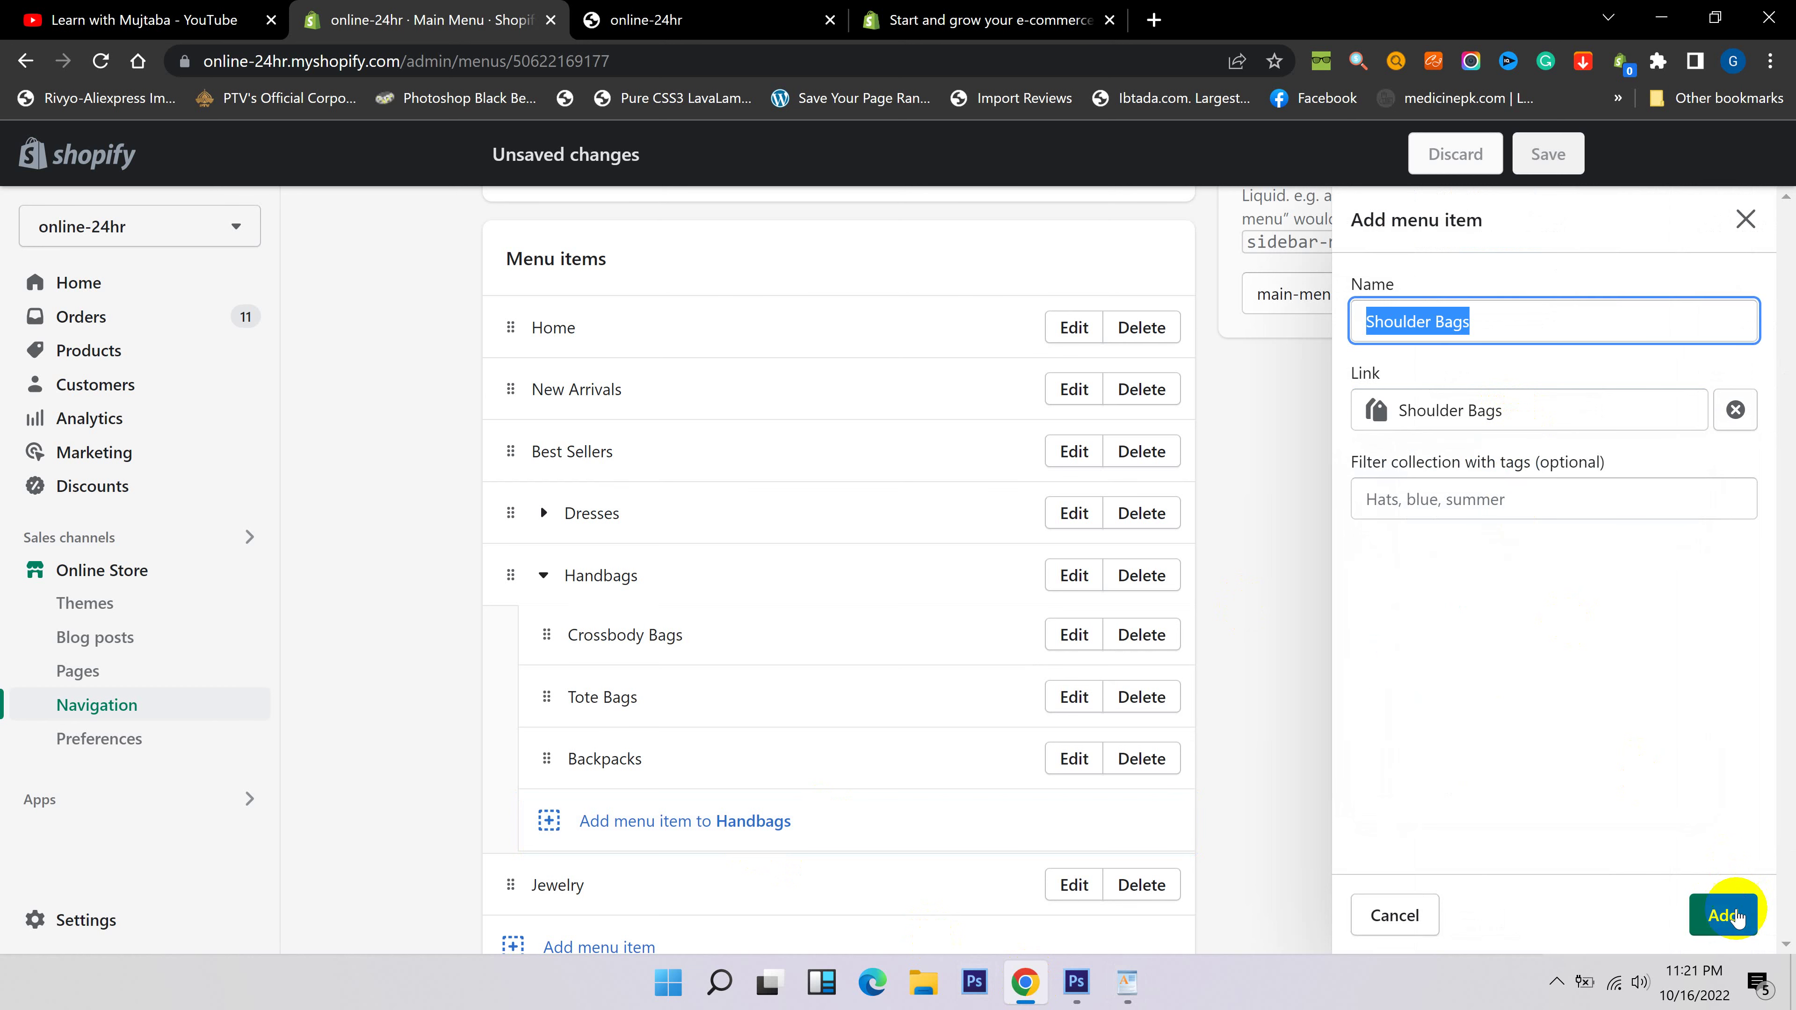
click(1723, 914)
Copy Clutches from WordPad, add it under Handbags in Shopify linked to the Clutches collection, and collapse the Handbags branch.
click(1126, 979)
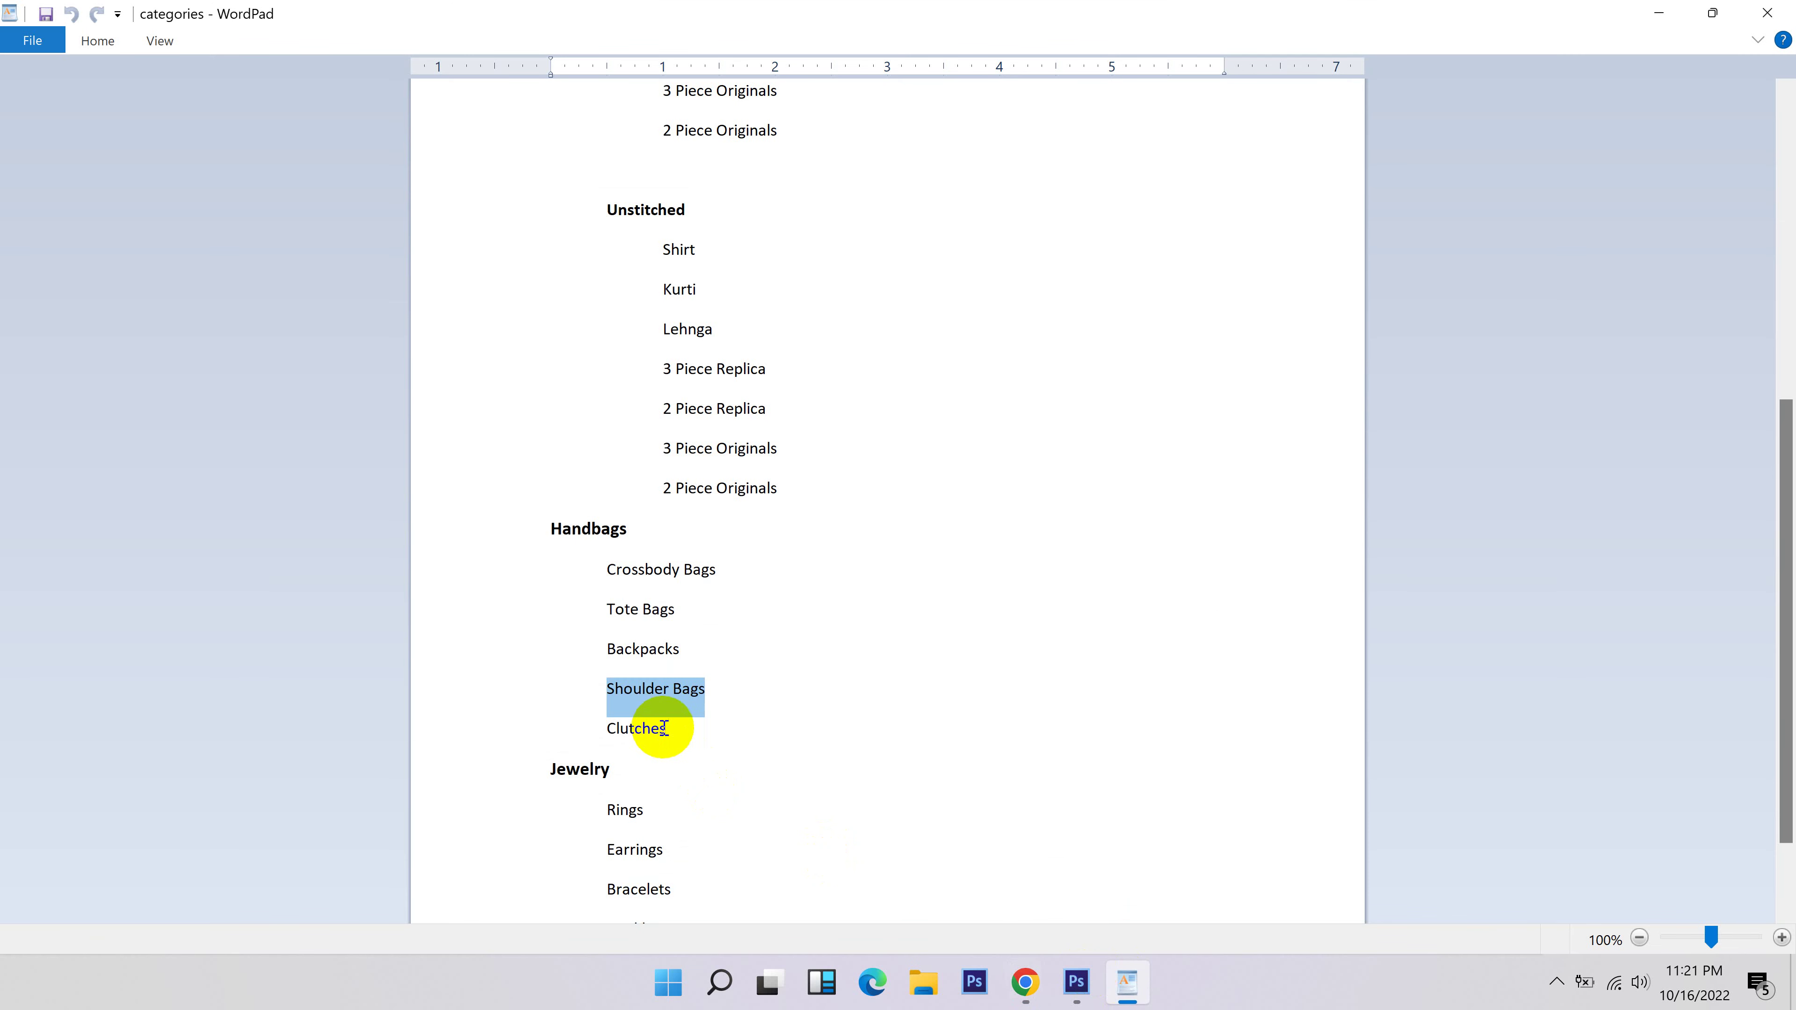
double_click(633, 725)
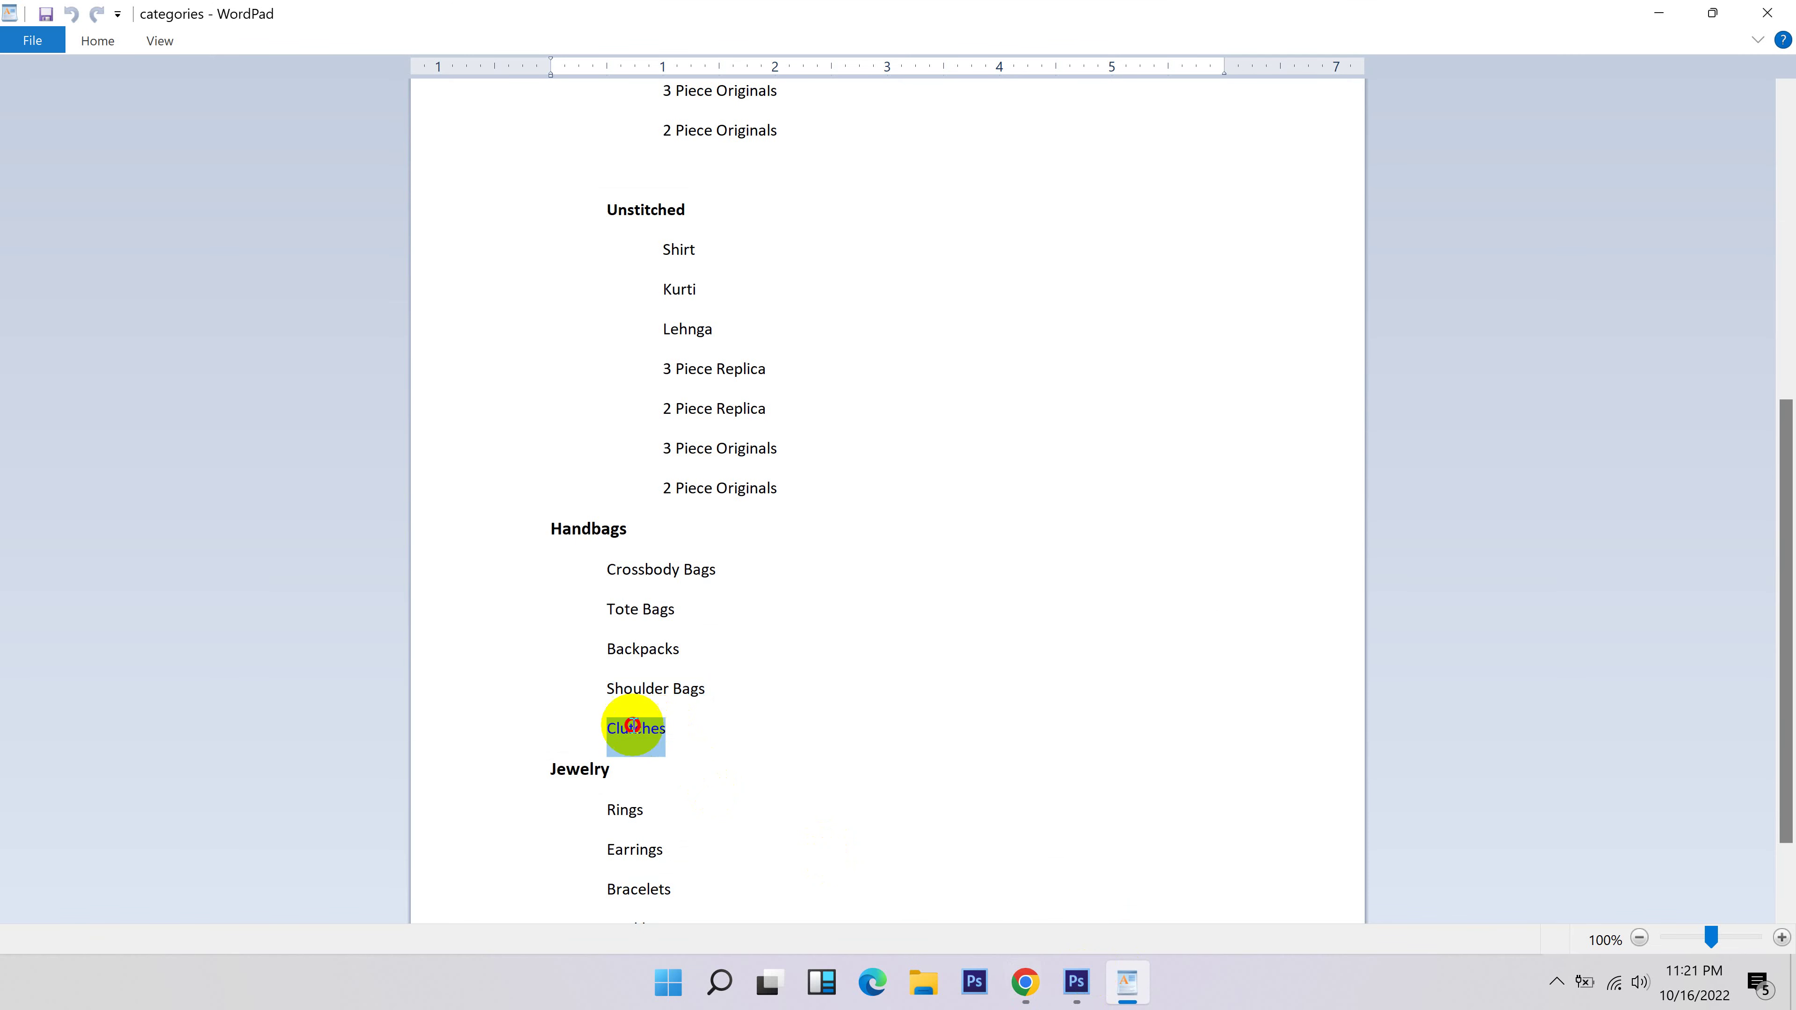
click(1026, 983)
click(754, 882)
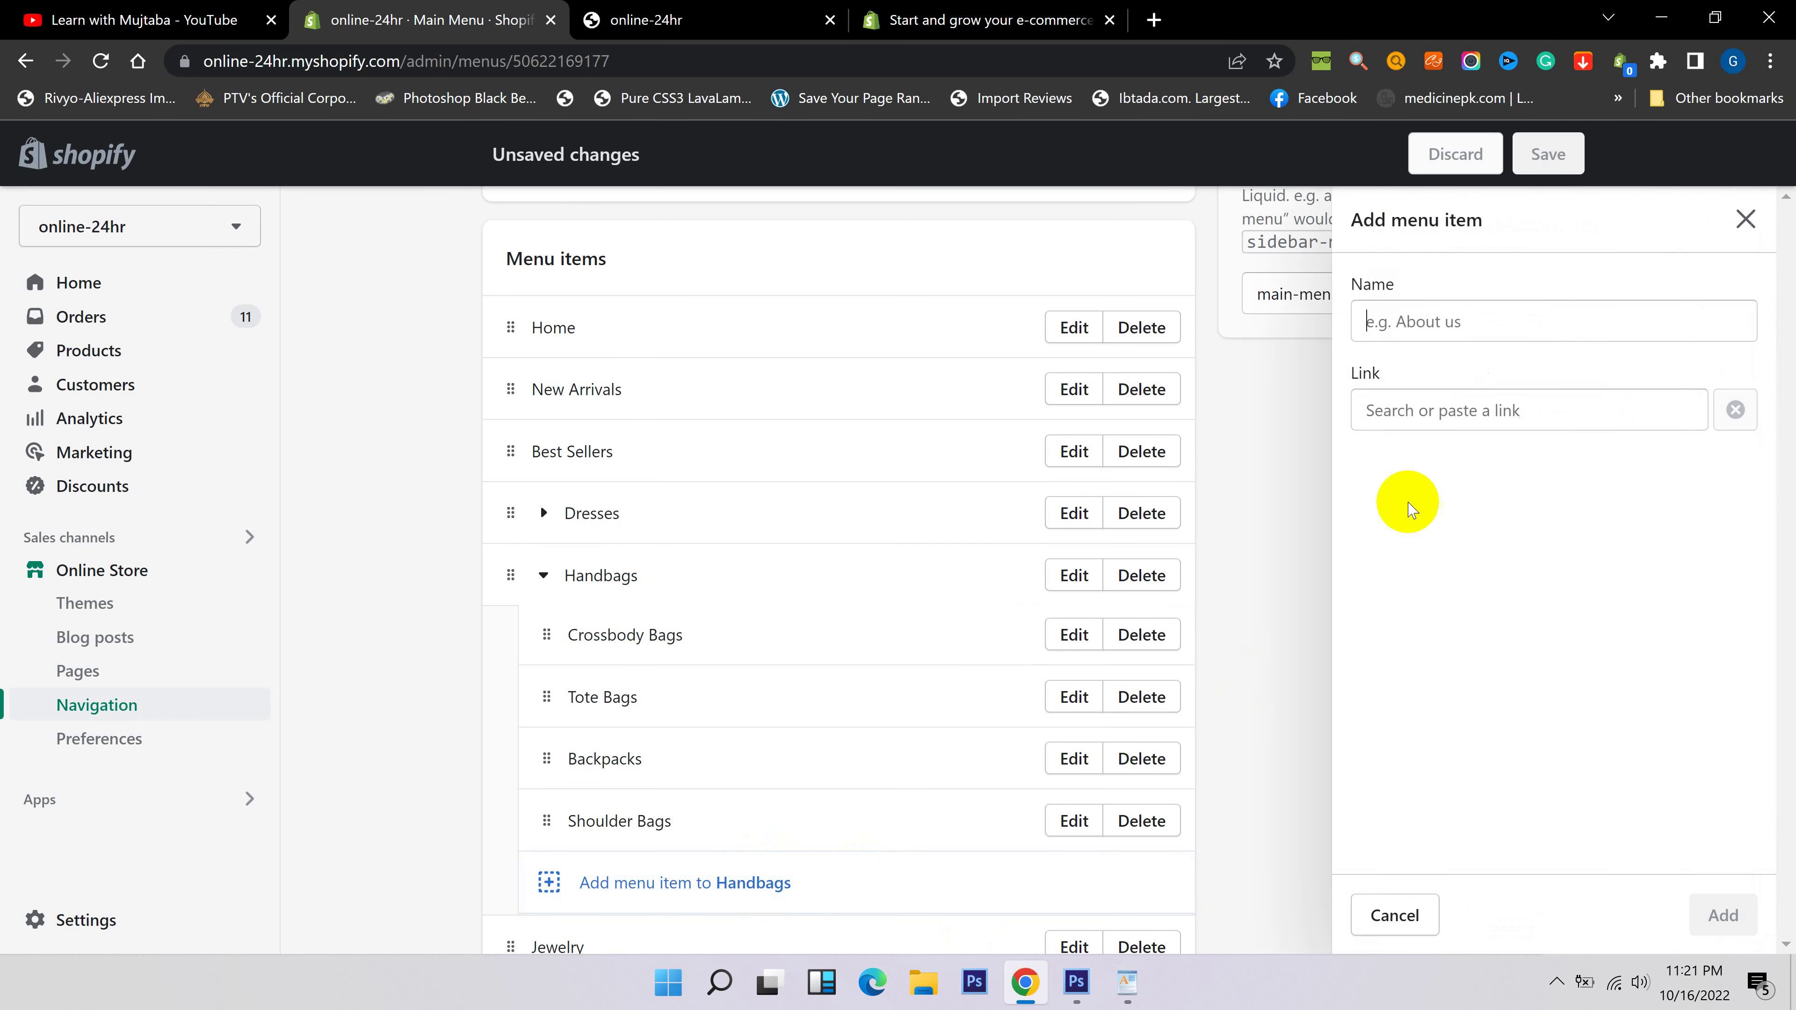
click(1455, 416)
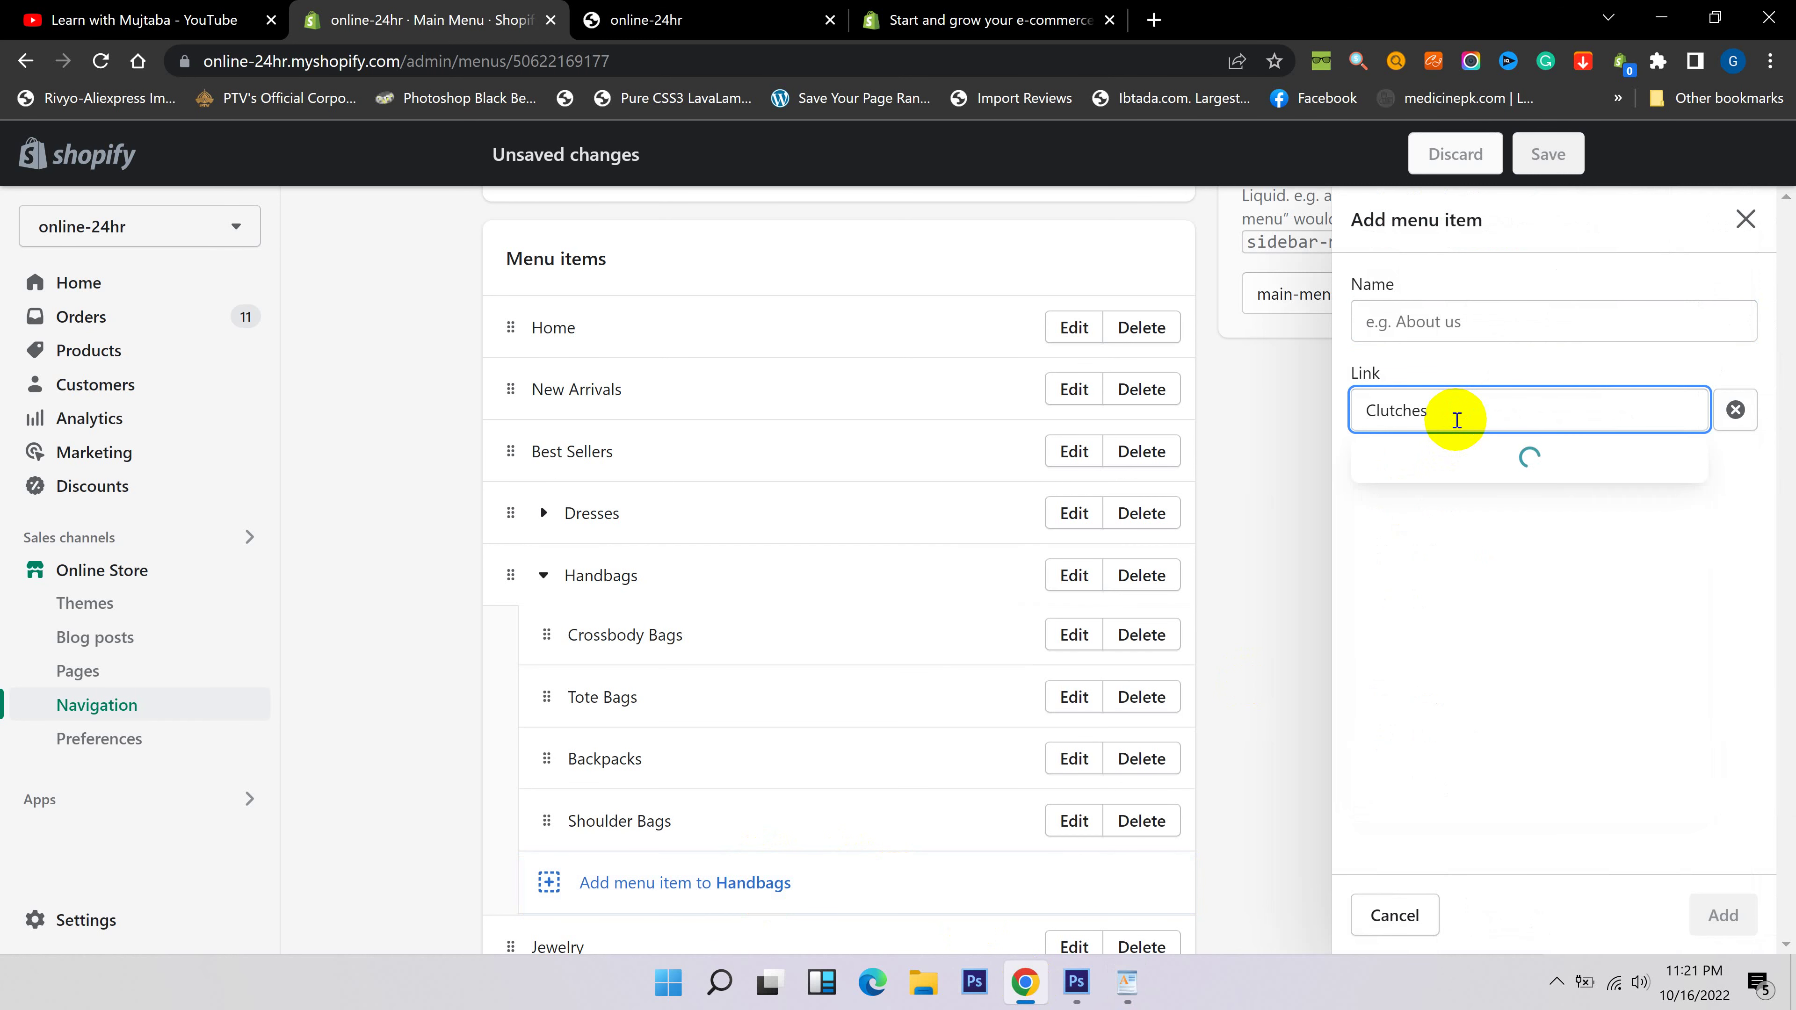
click(1454, 510)
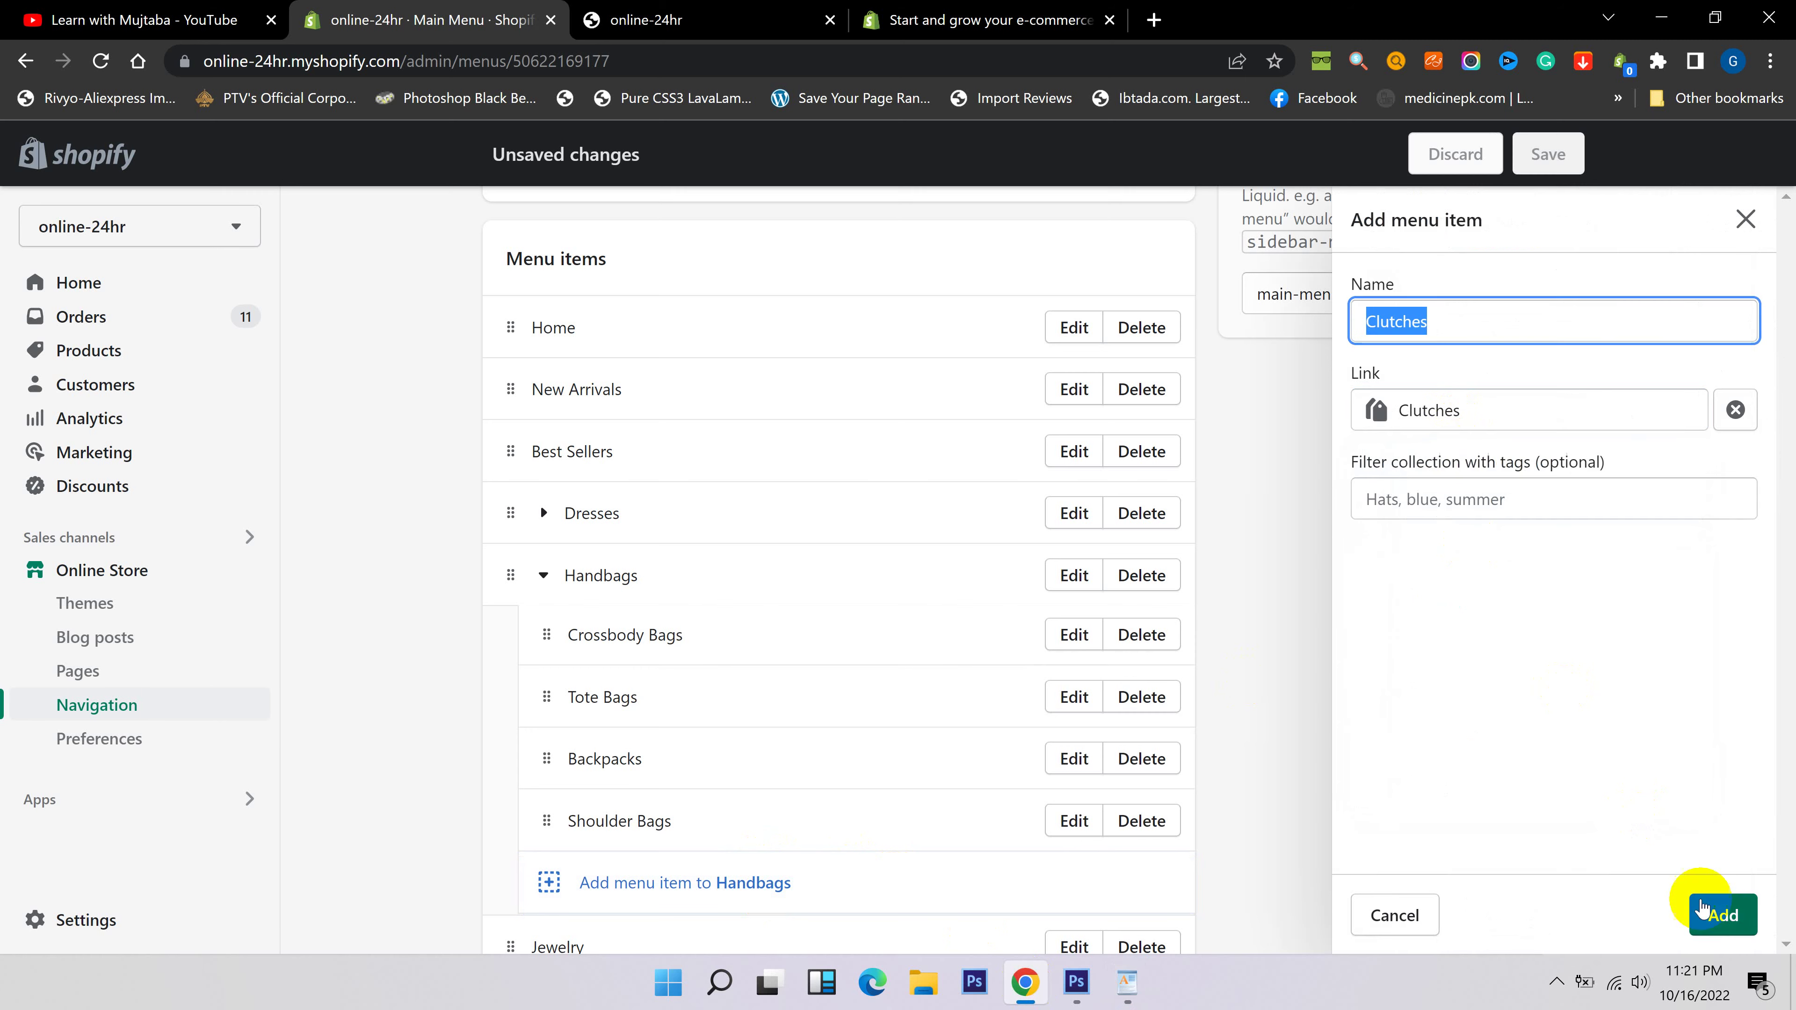
click(1716, 913)
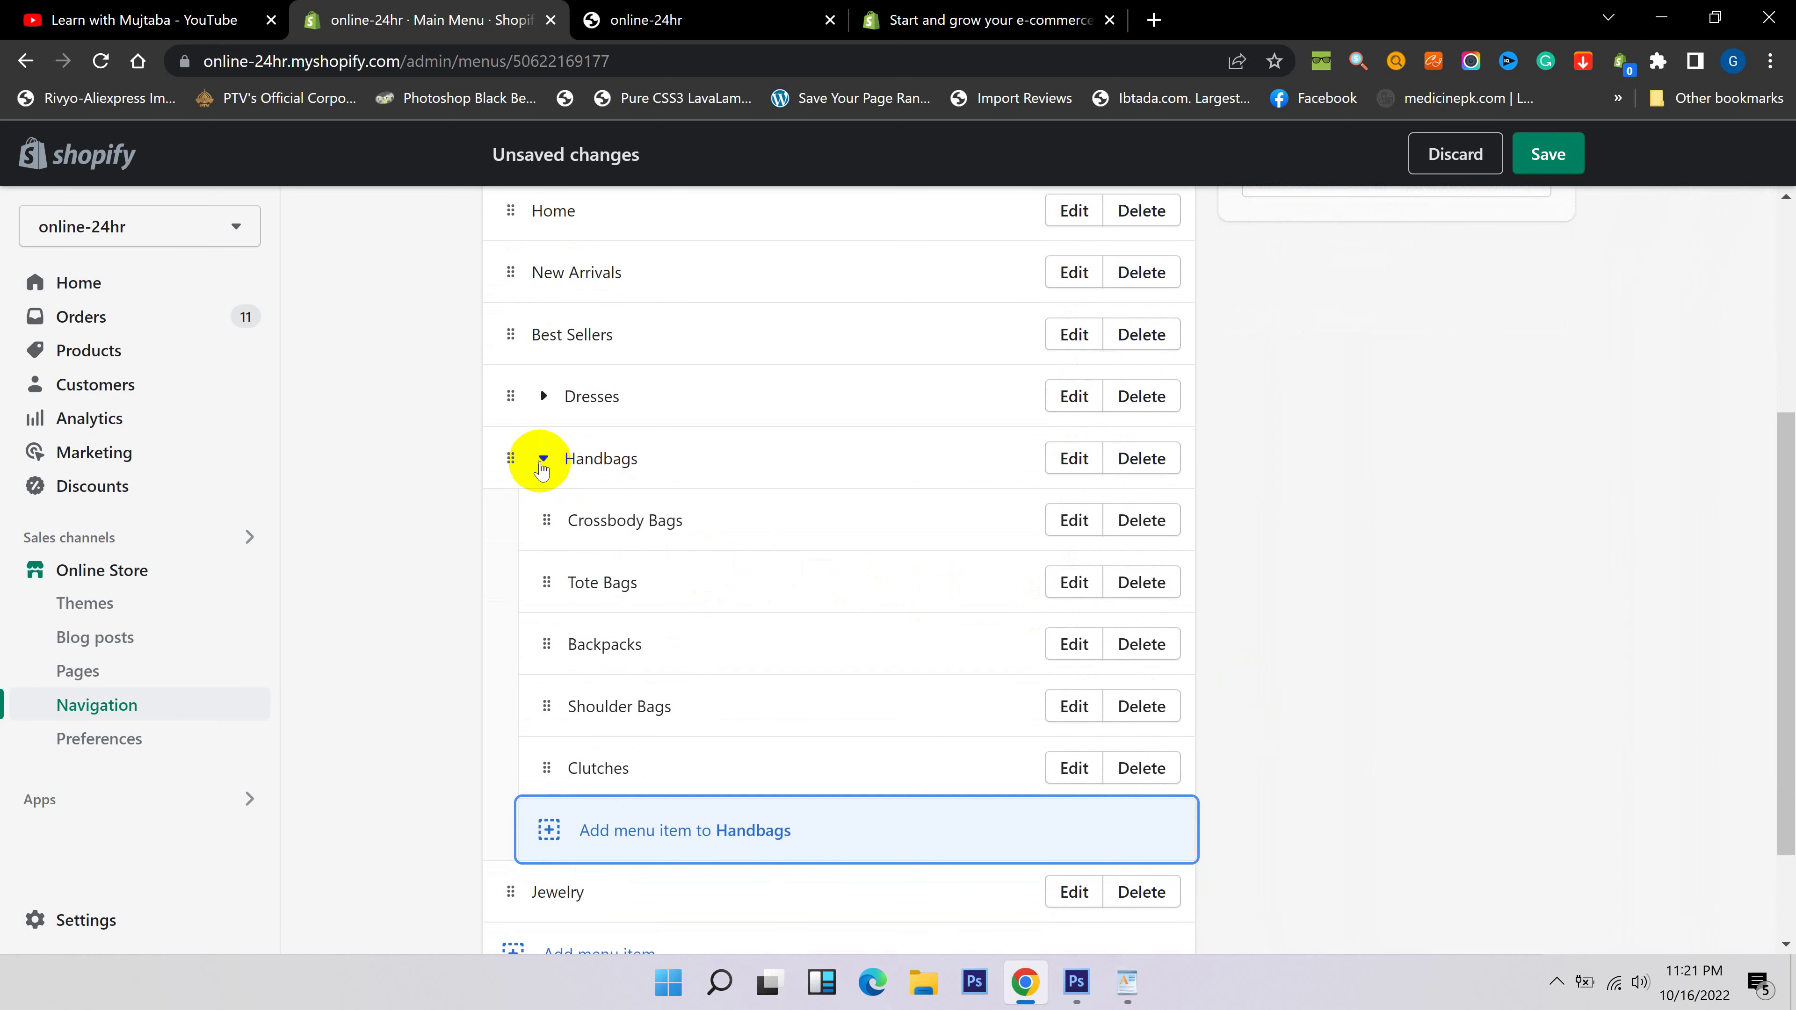
click(543, 460)
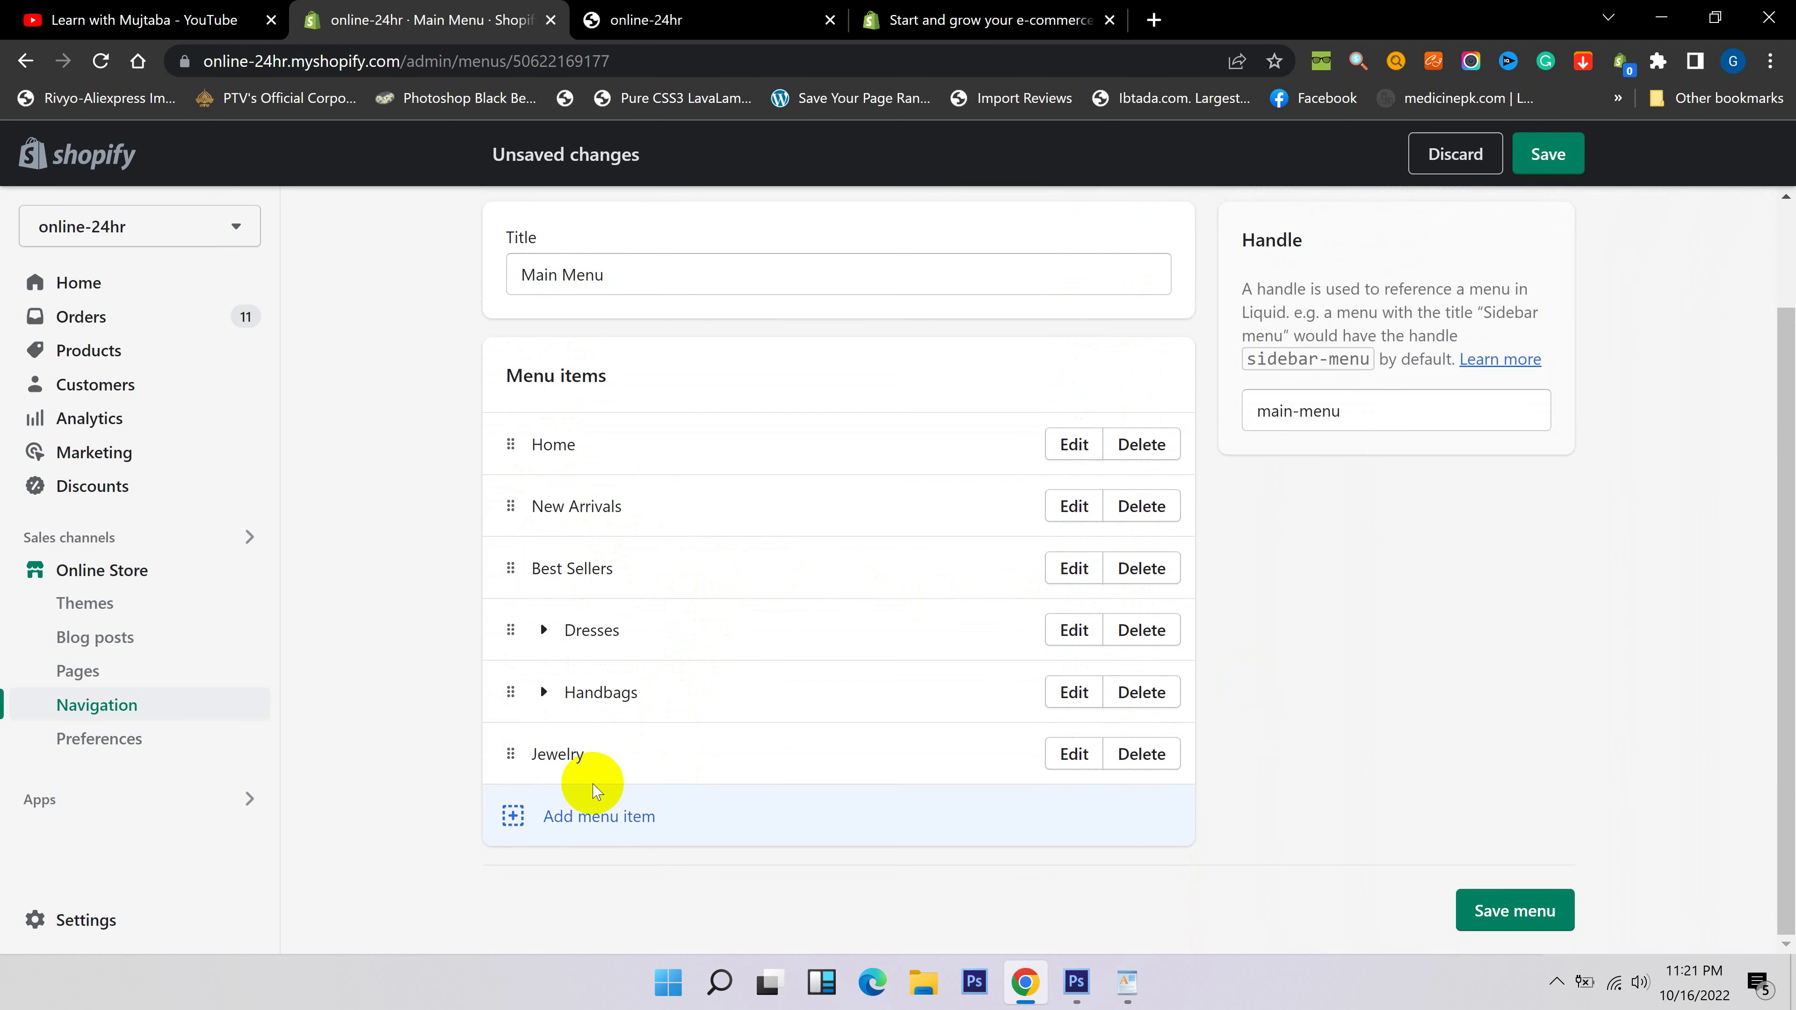
Copy Rings from the WordPad list, add it in Shopify linked to the Rings collection, and nest it under Jewelry.
click(1127, 982)
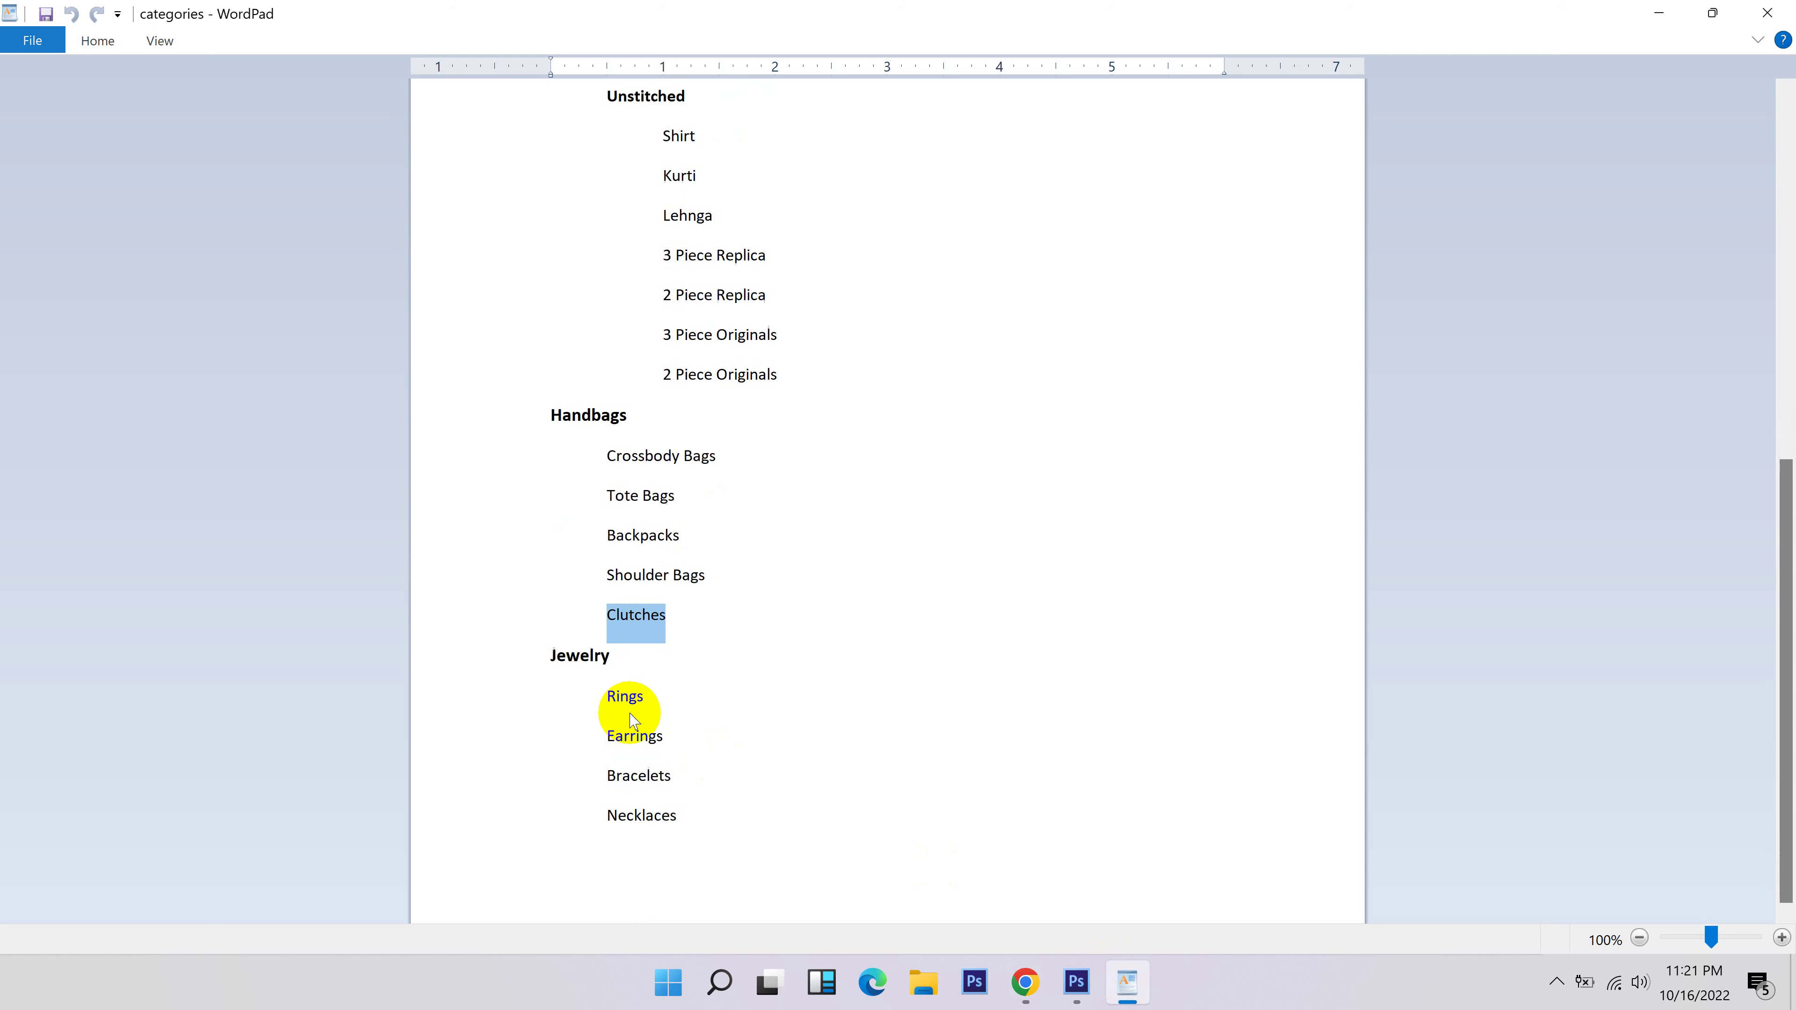
double_click(630, 694)
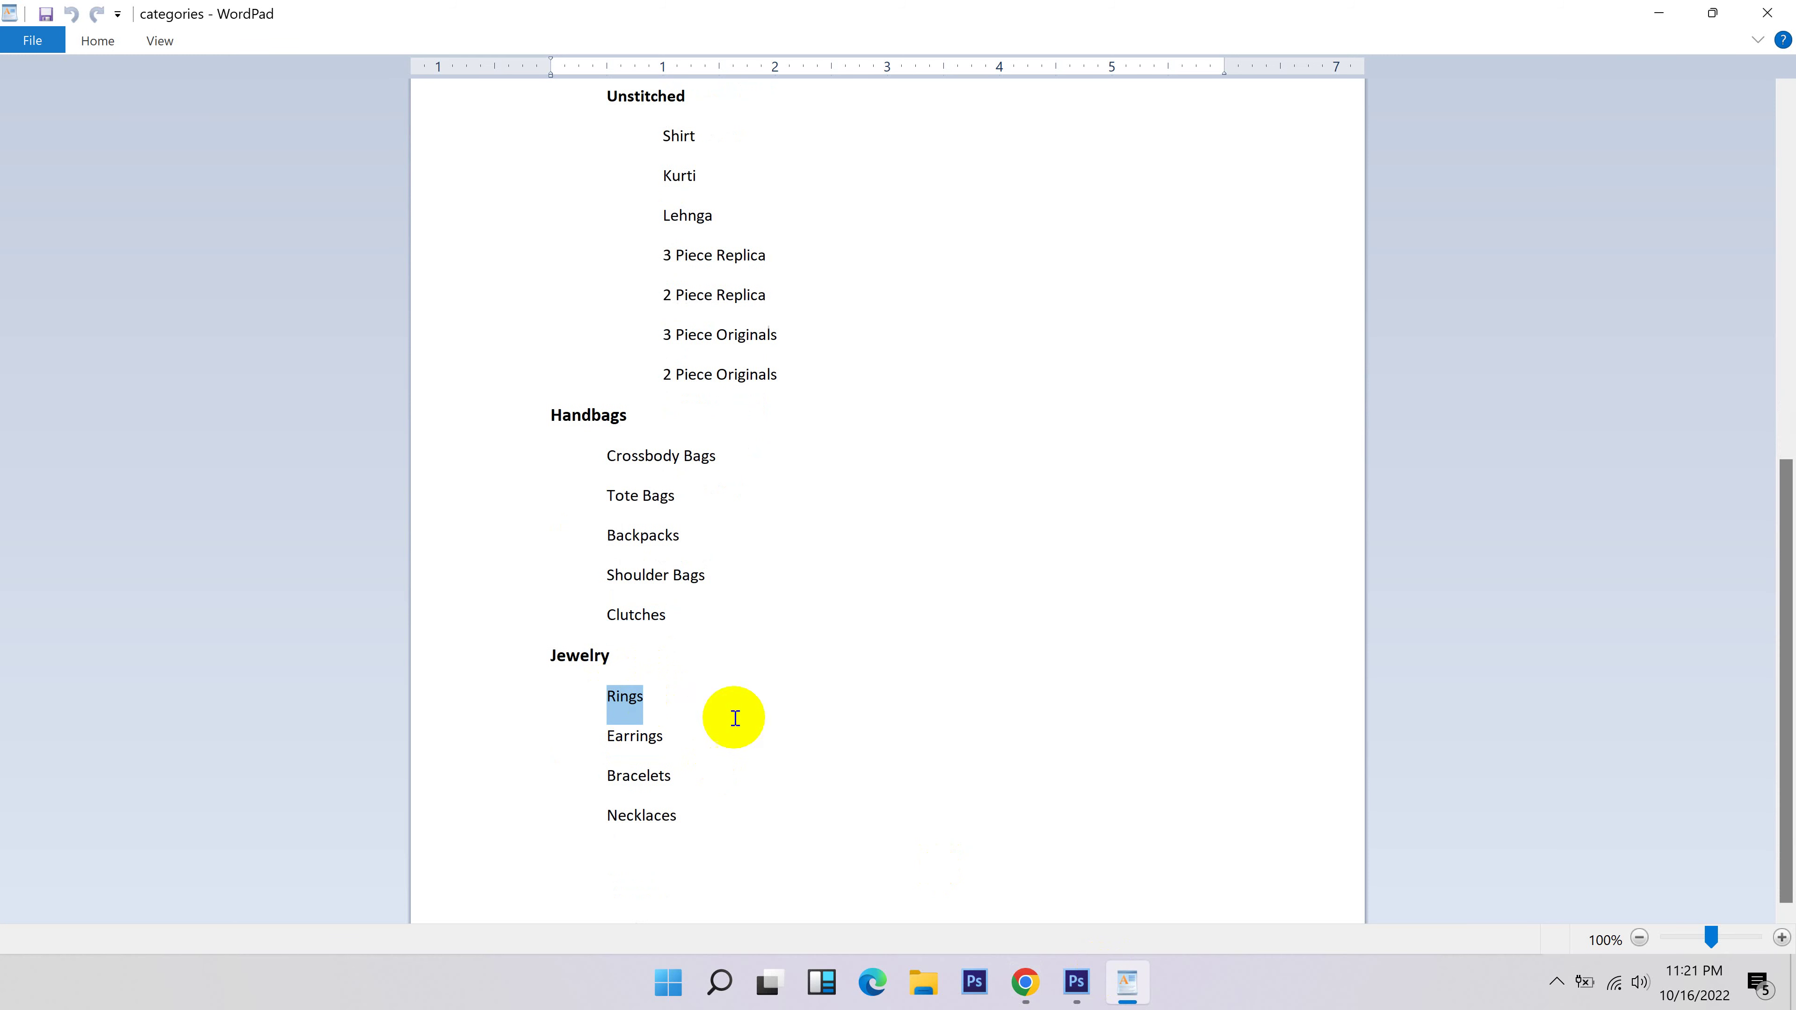
click(1025, 981)
click(695, 821)
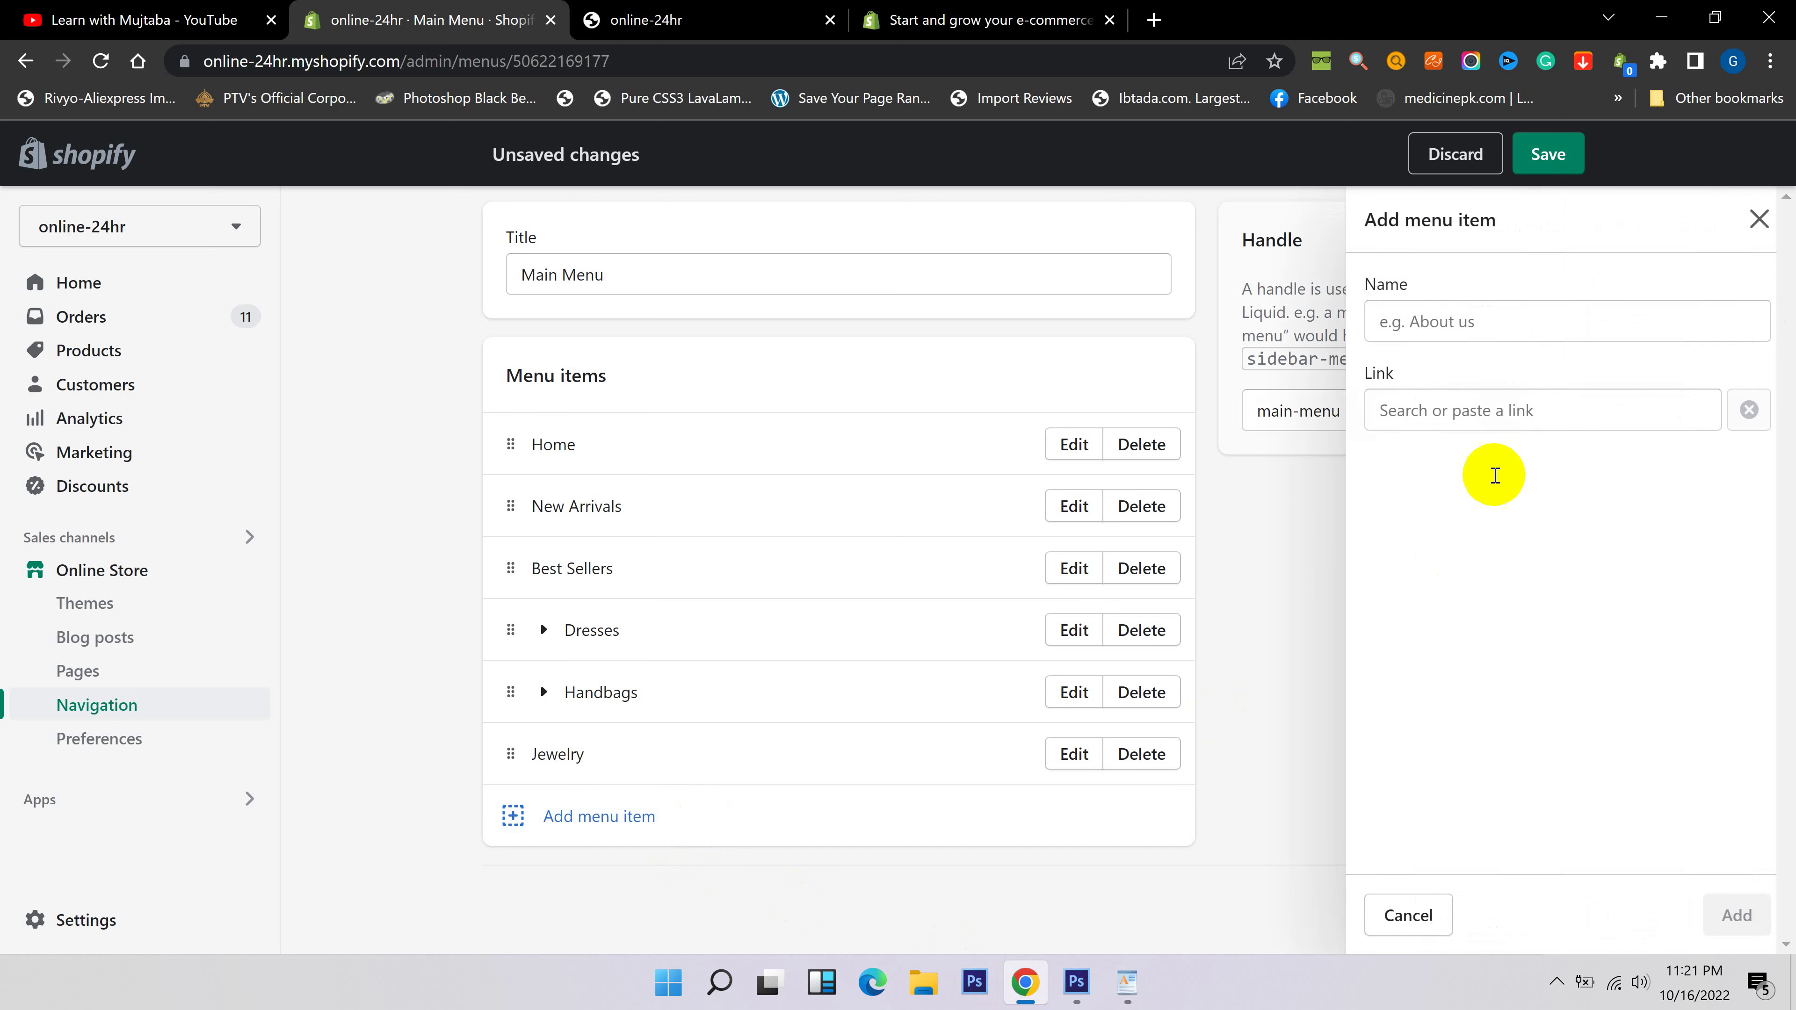
click(1512, 409)
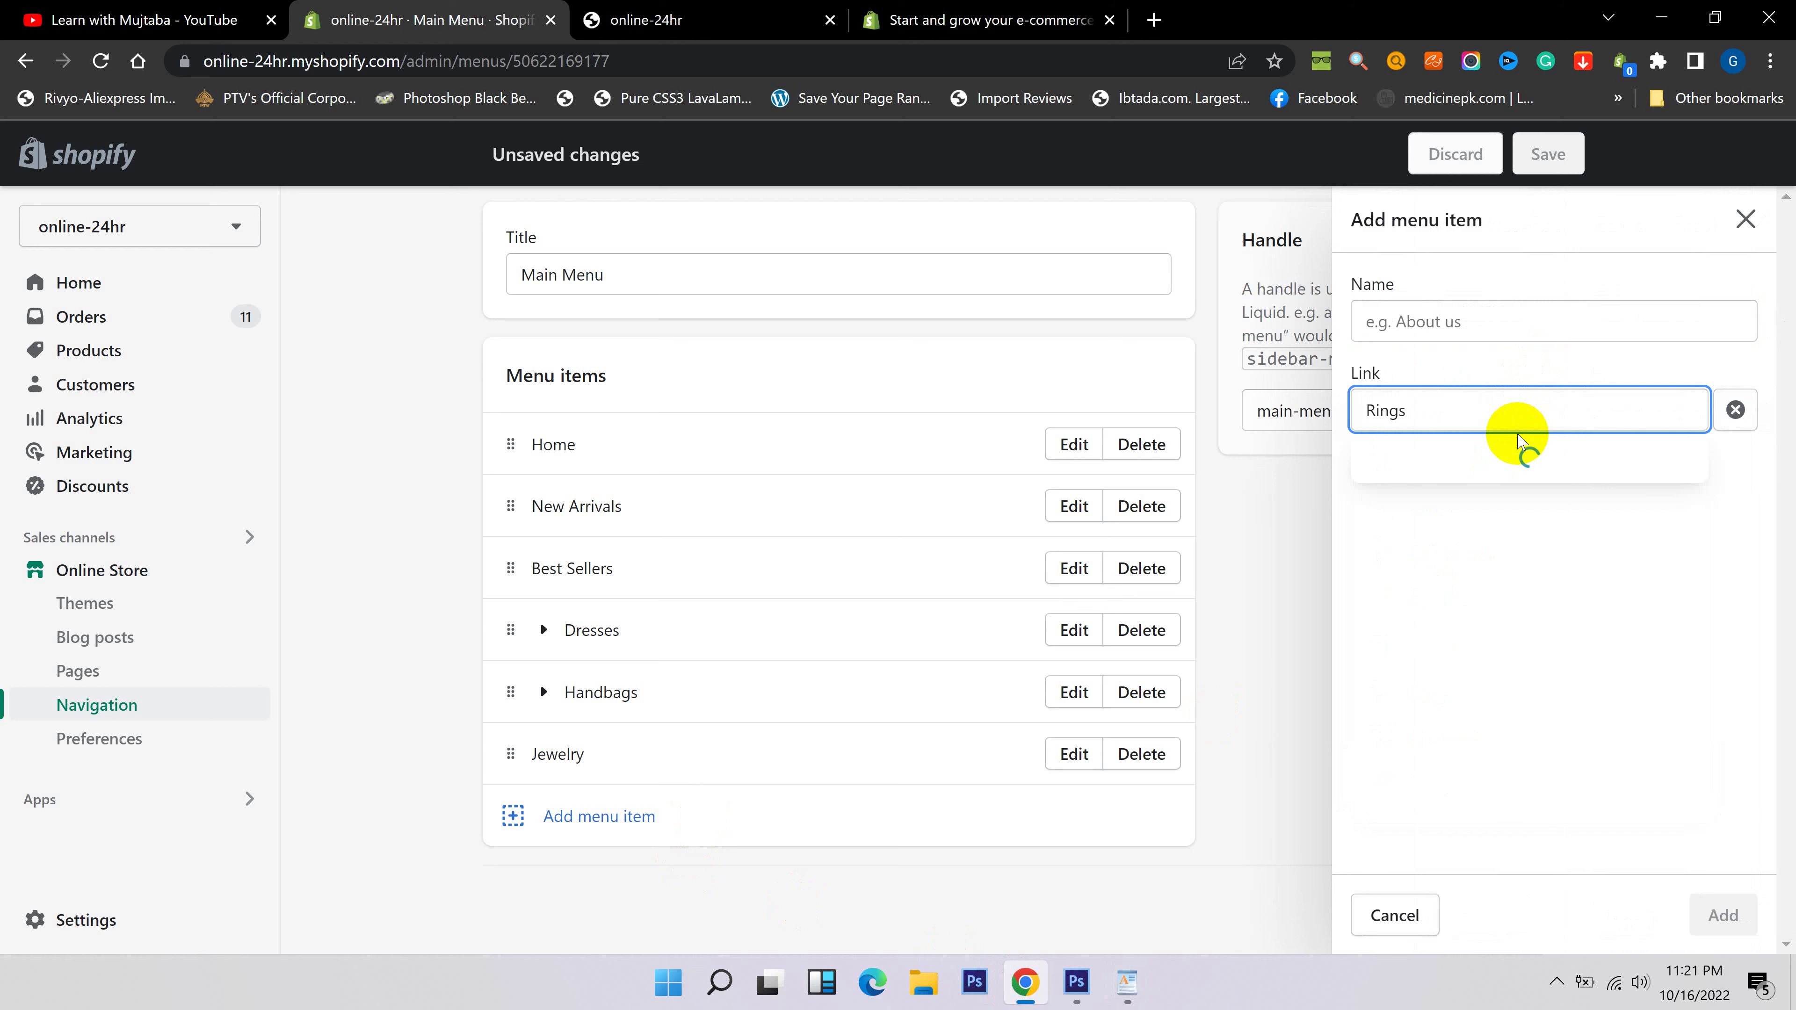
click(1483, 510)
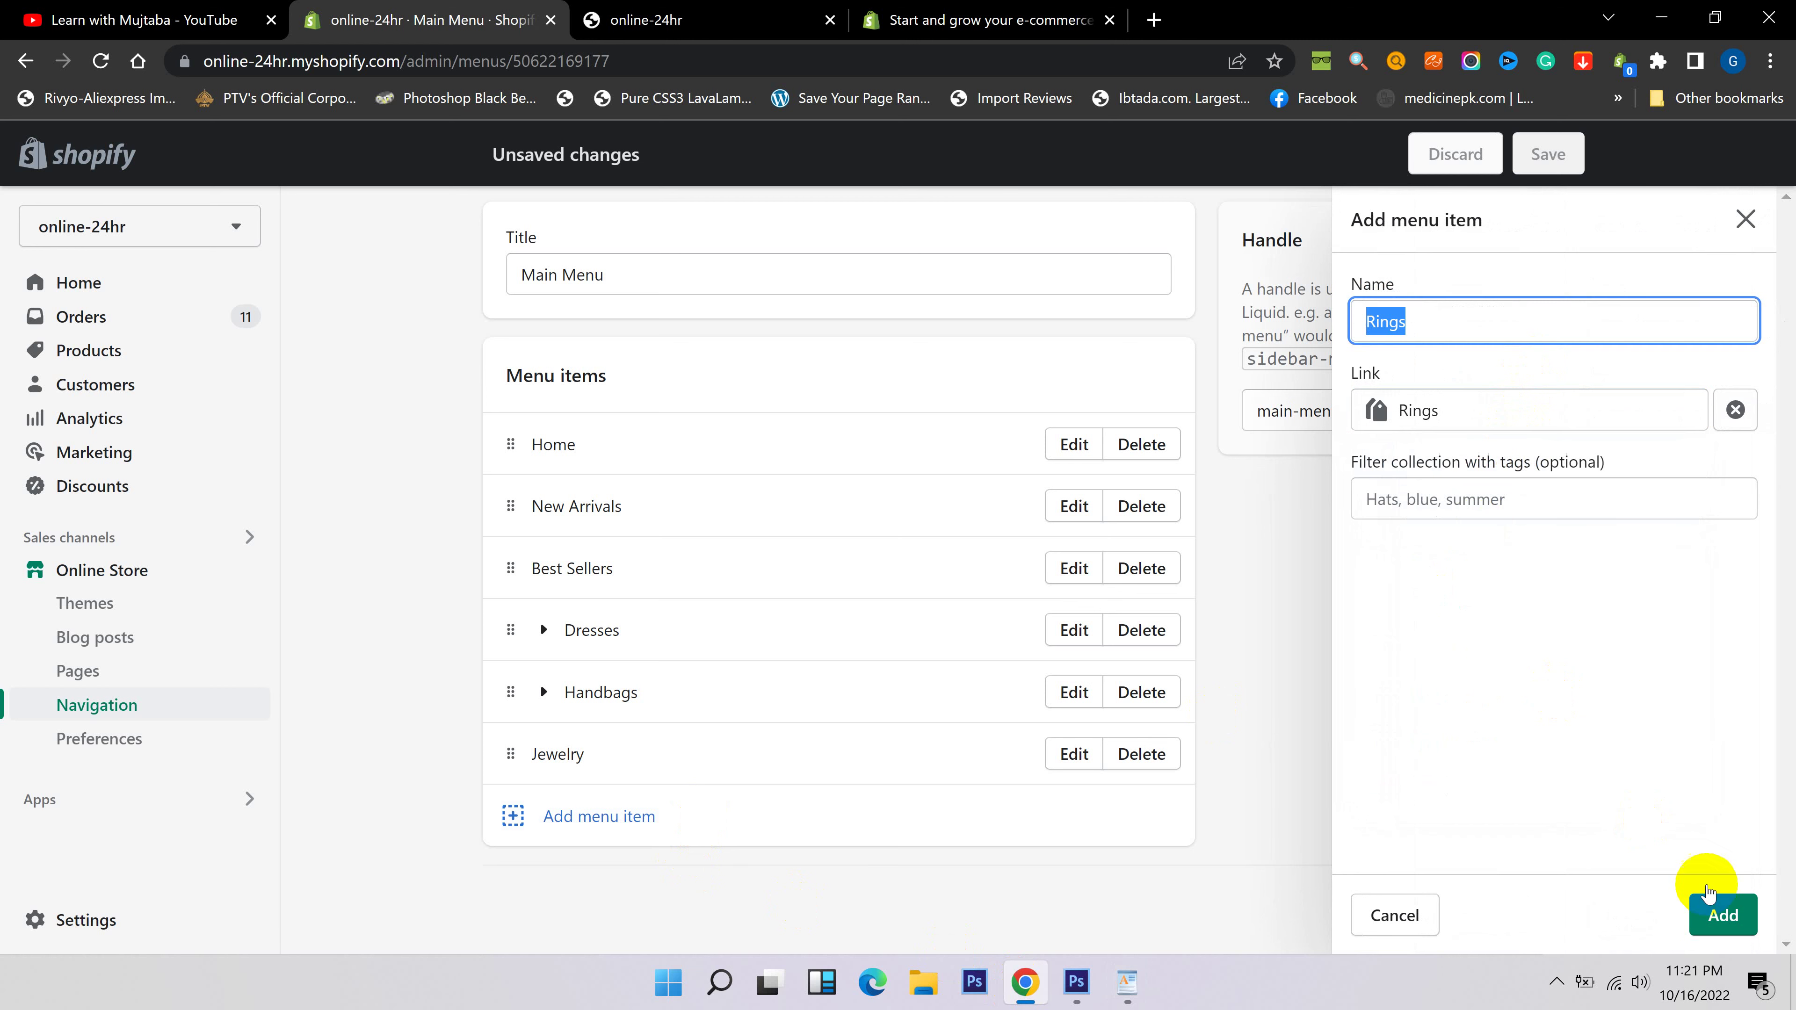
click(1718, 912)
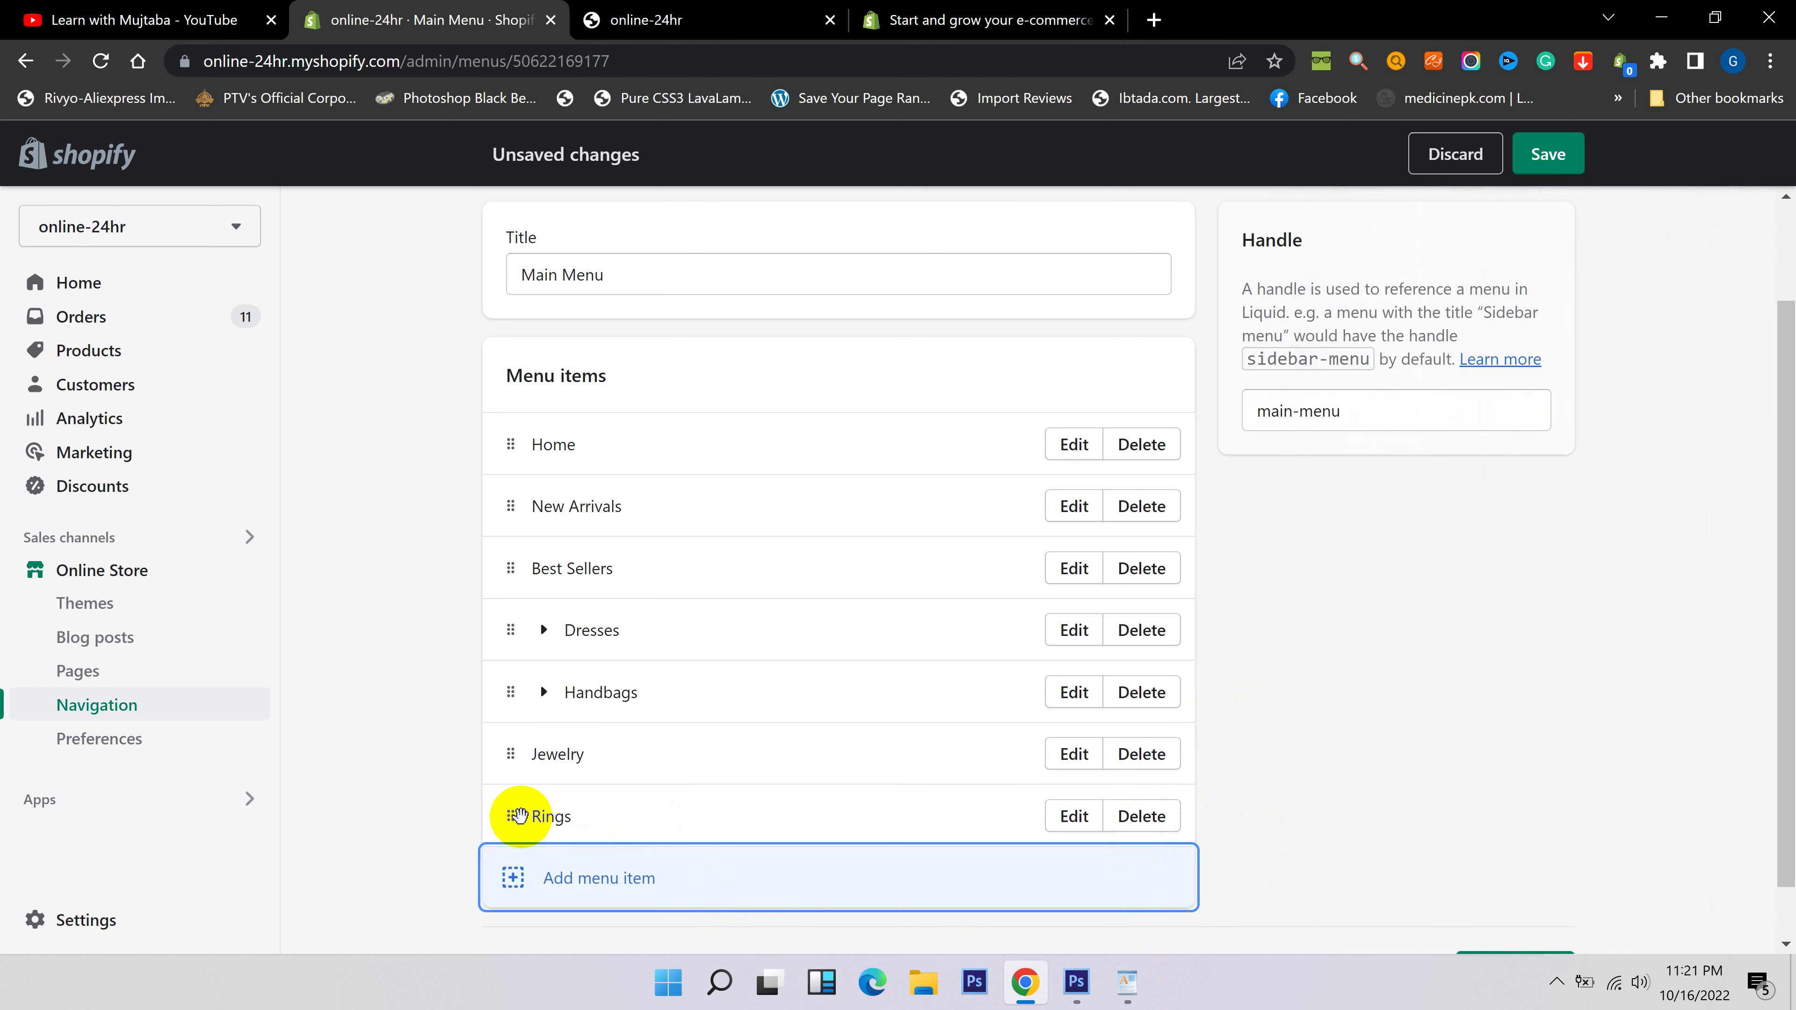
drag(507, 814, 622, 810)
scroll(717, 778, down, 2)
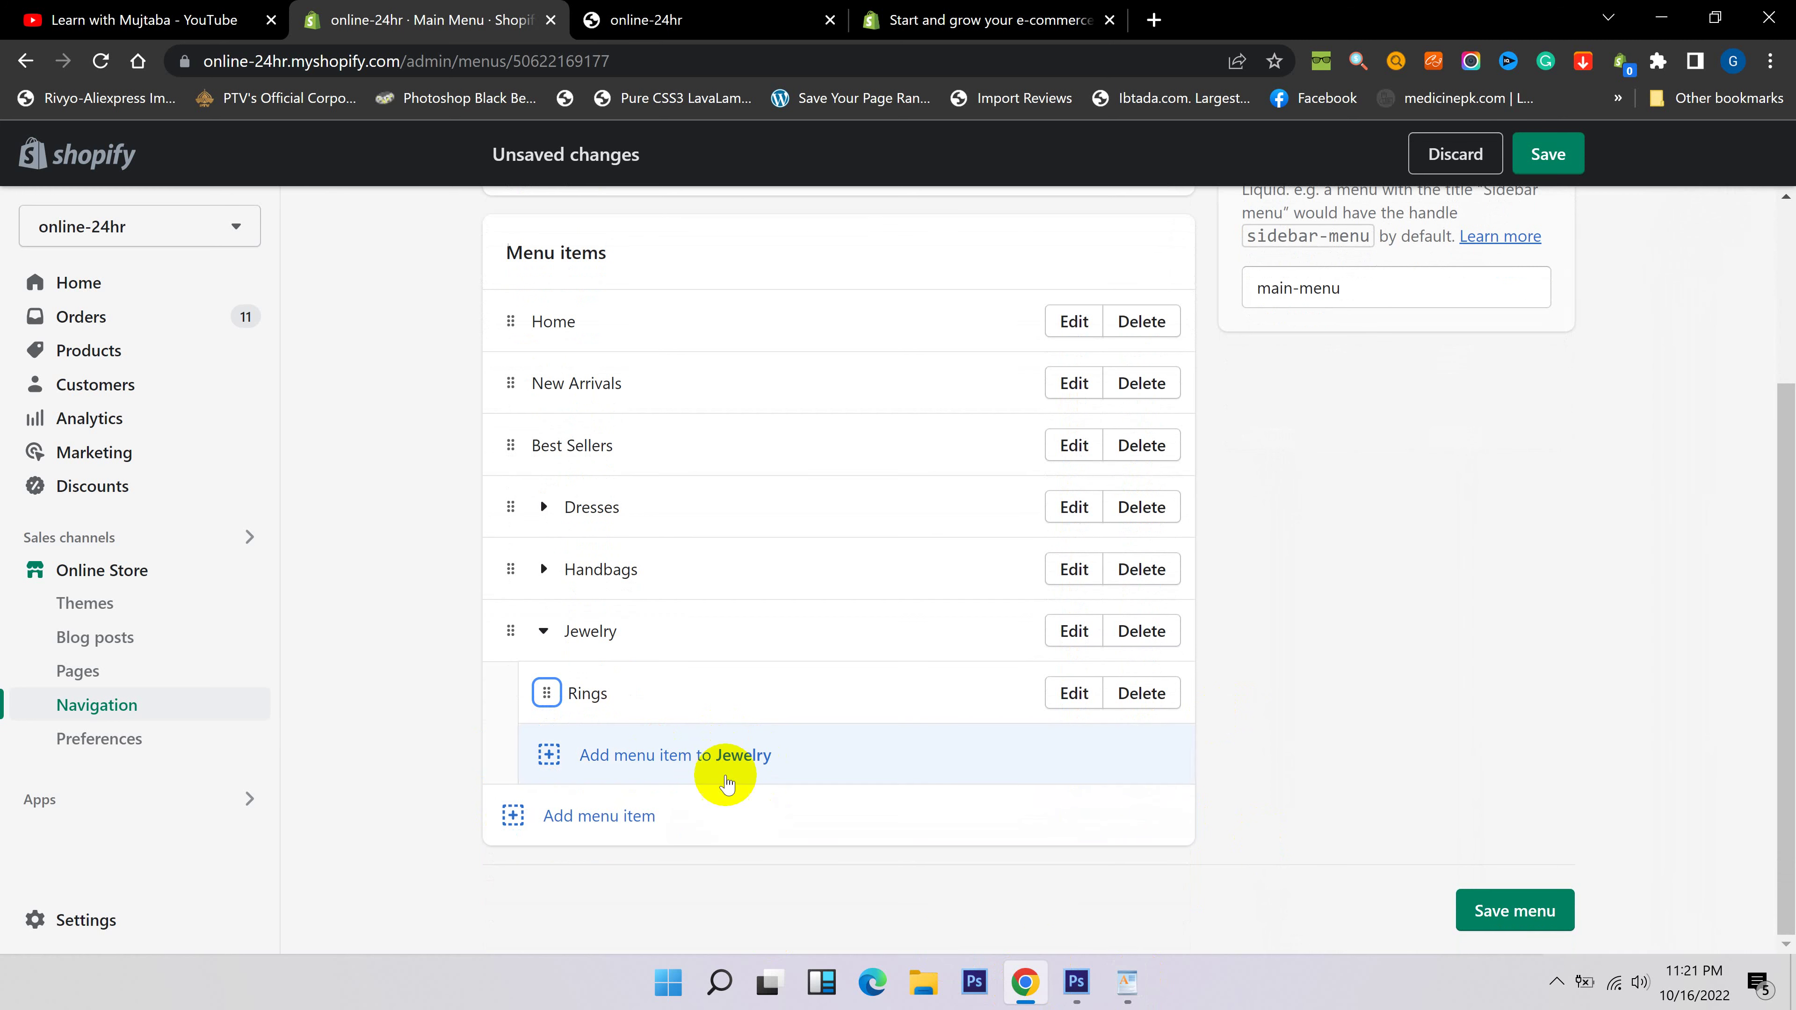
Copy Earrings from the WordPad list and add it under Jewelry in Shopify, linked to the Earrings collection.
click(1129, 979)
drag(672, 736, 618, 748)
click(1024, 983)
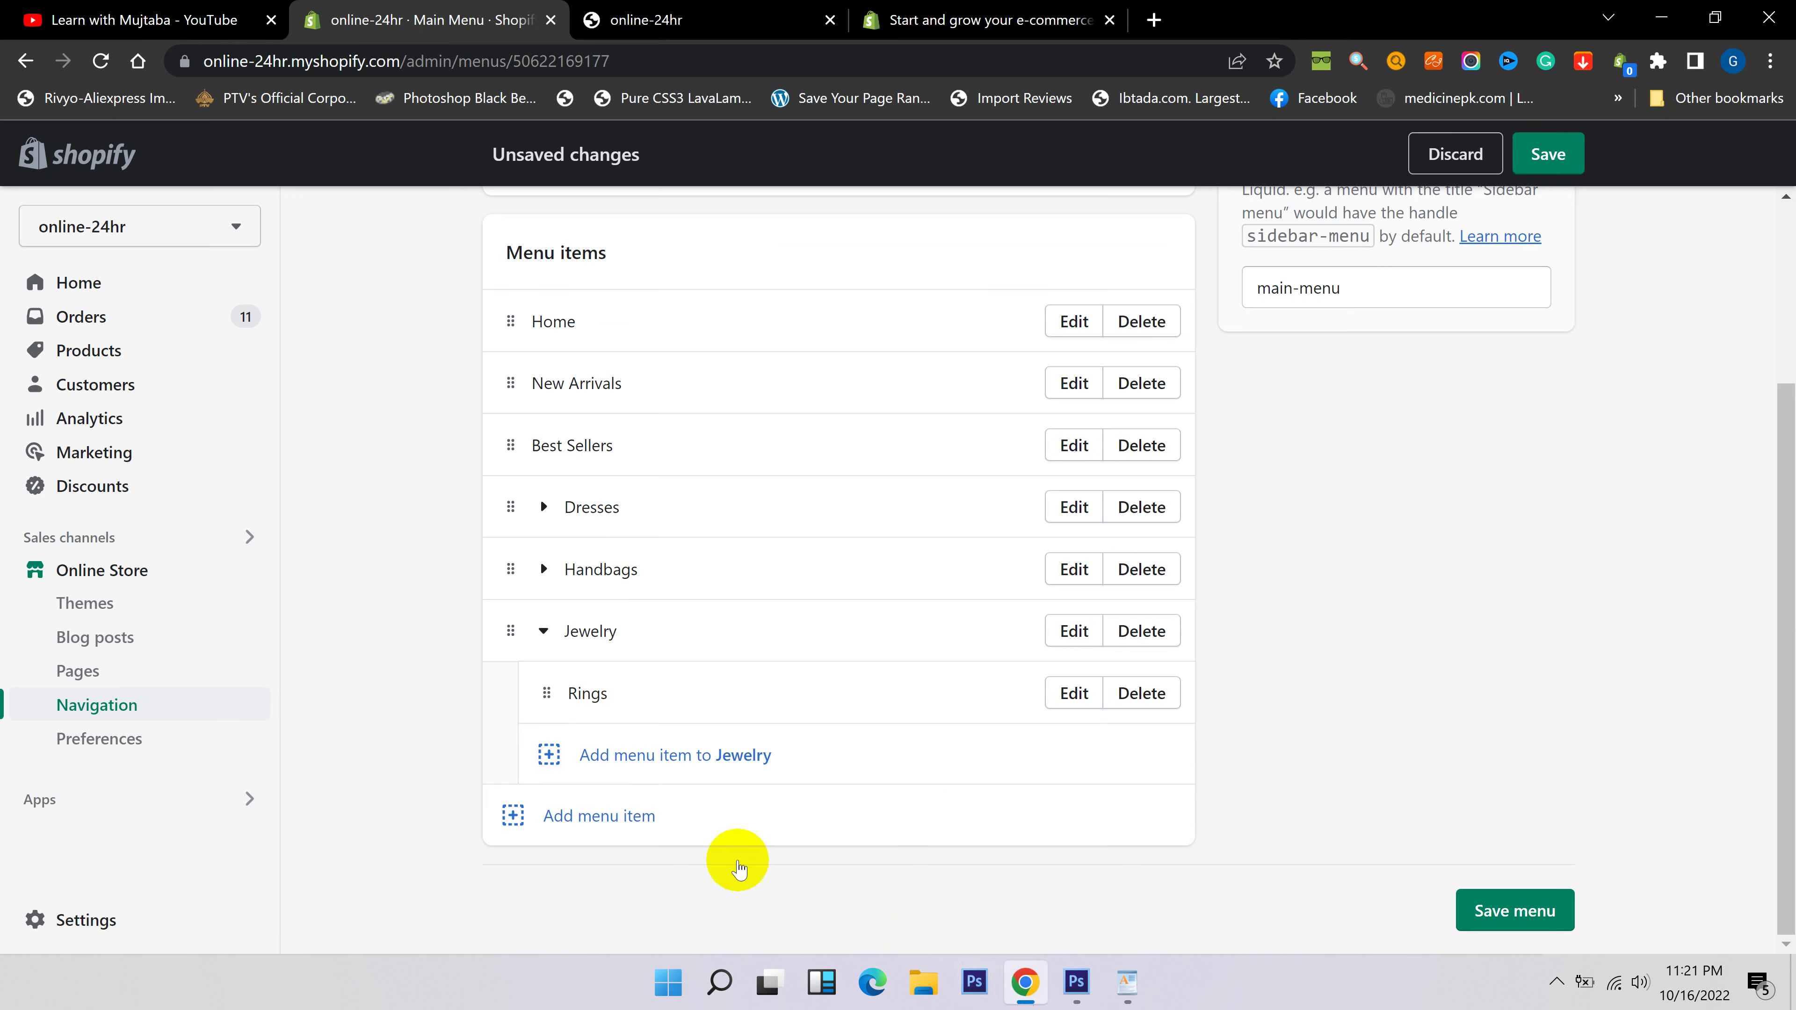
click(713, 752)
click(1450, 410)
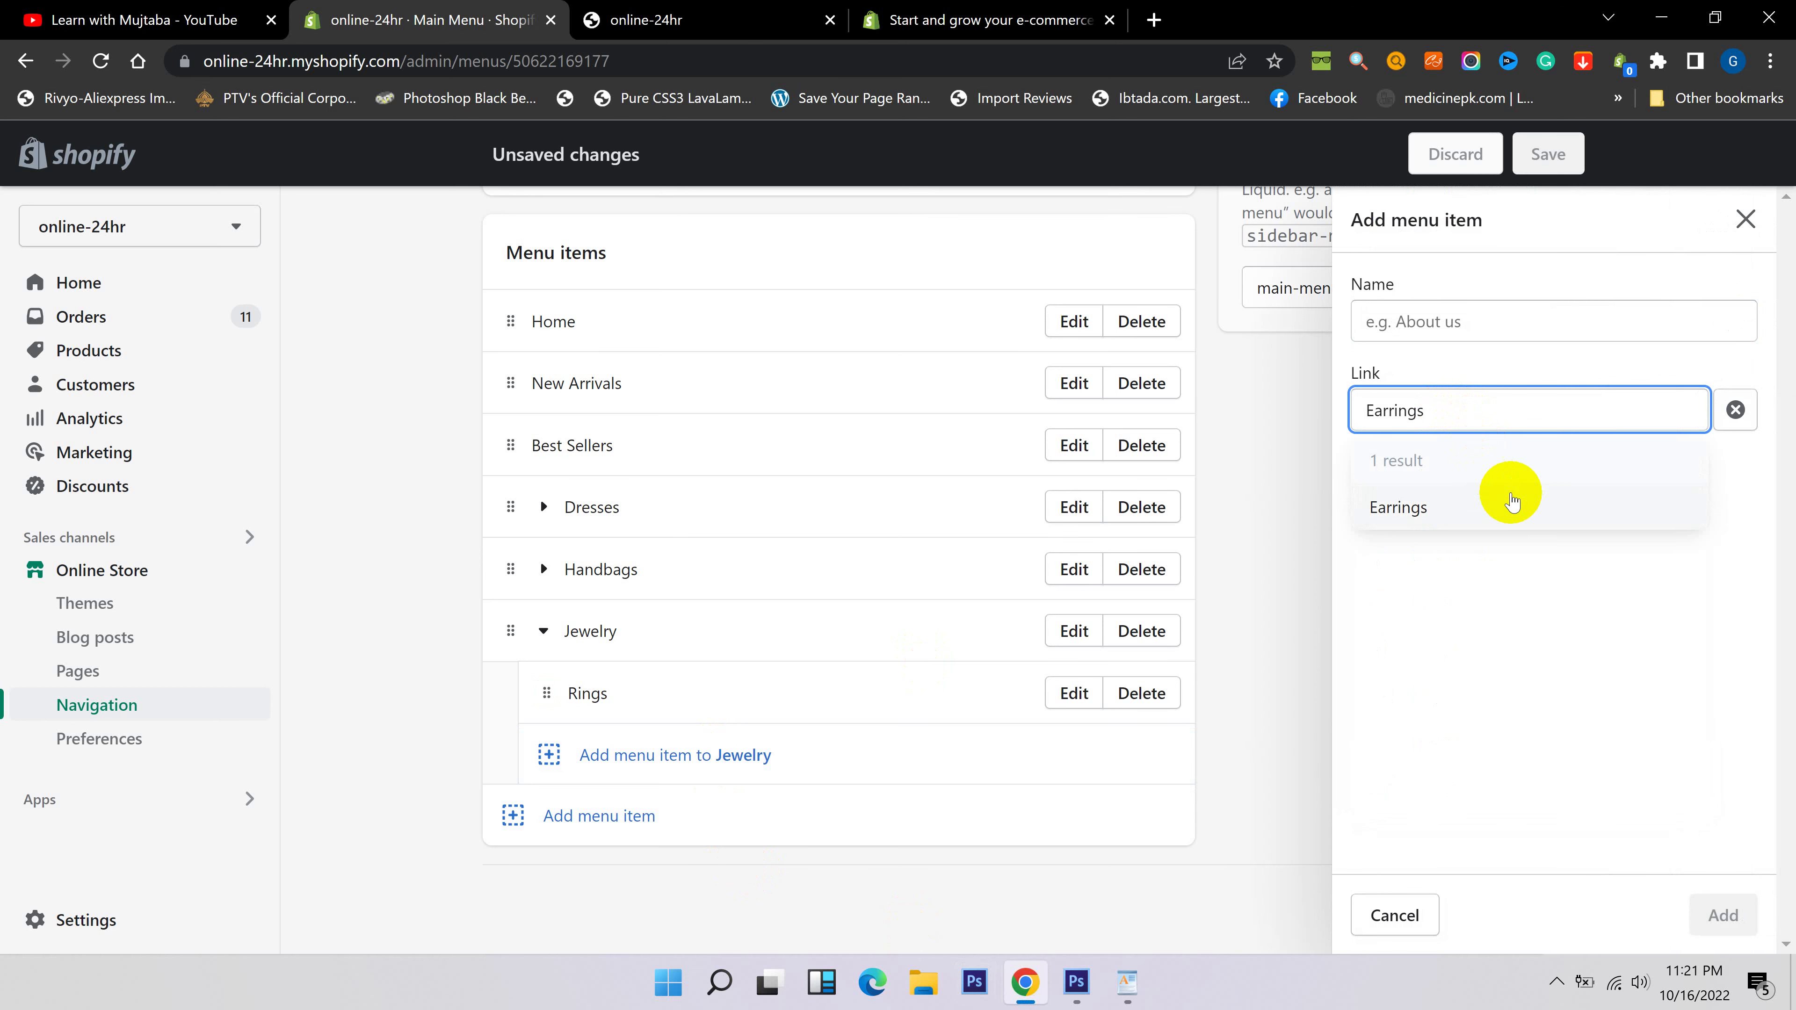
click(1487, 503)
click(1720, 915)
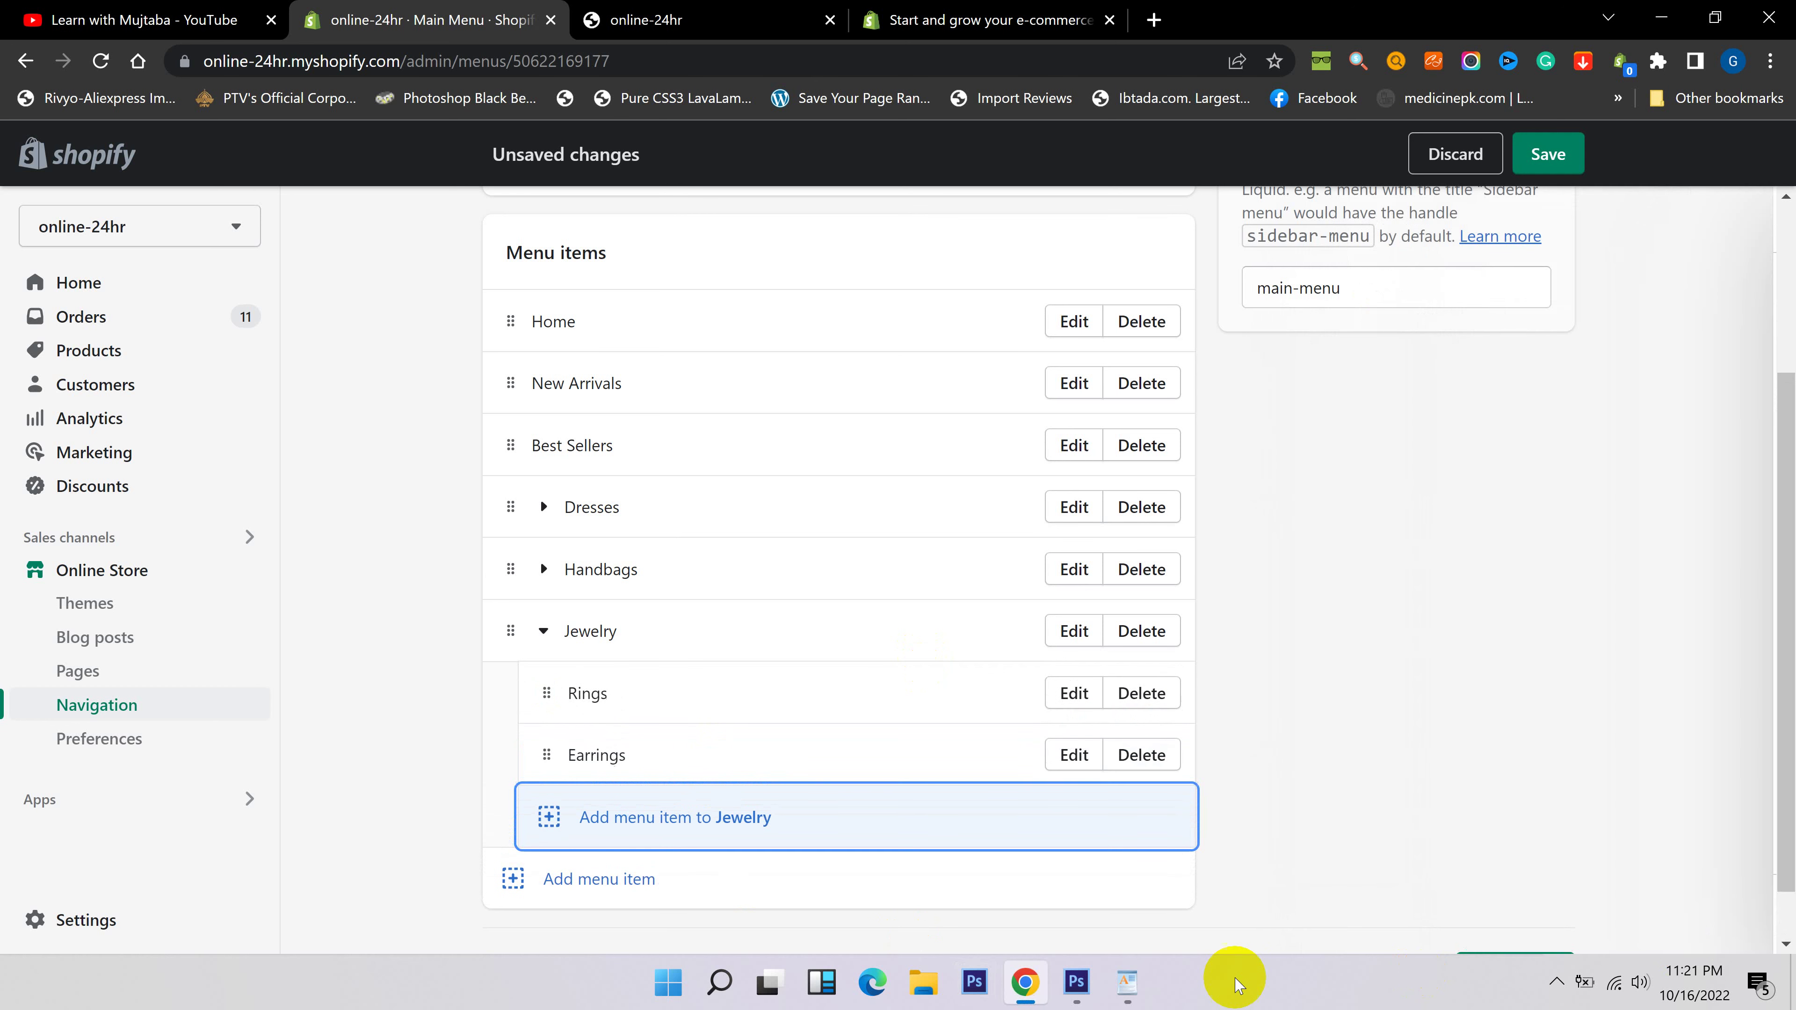
Copy Bracelets from the WordPad list and add it under Jewelry in Shopify, linked to the Bracelets collection.
click(1127, 982)
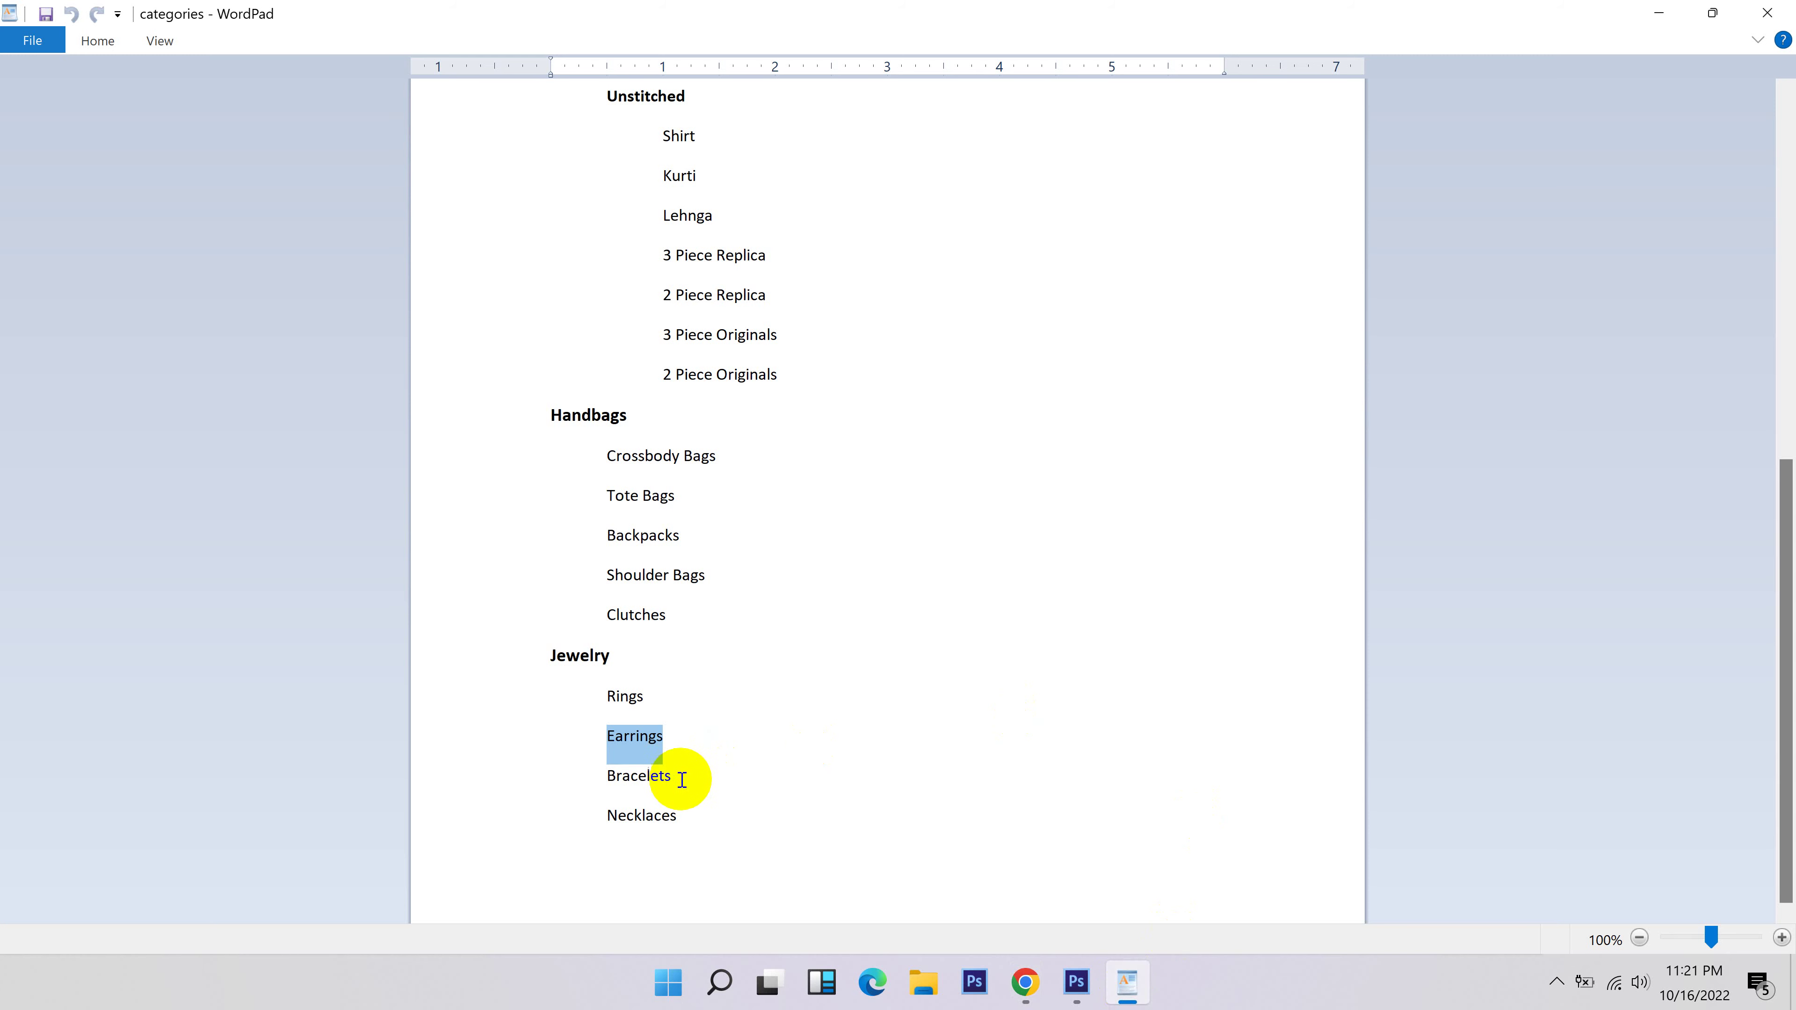
click(1026, 985)
click(742, 821)
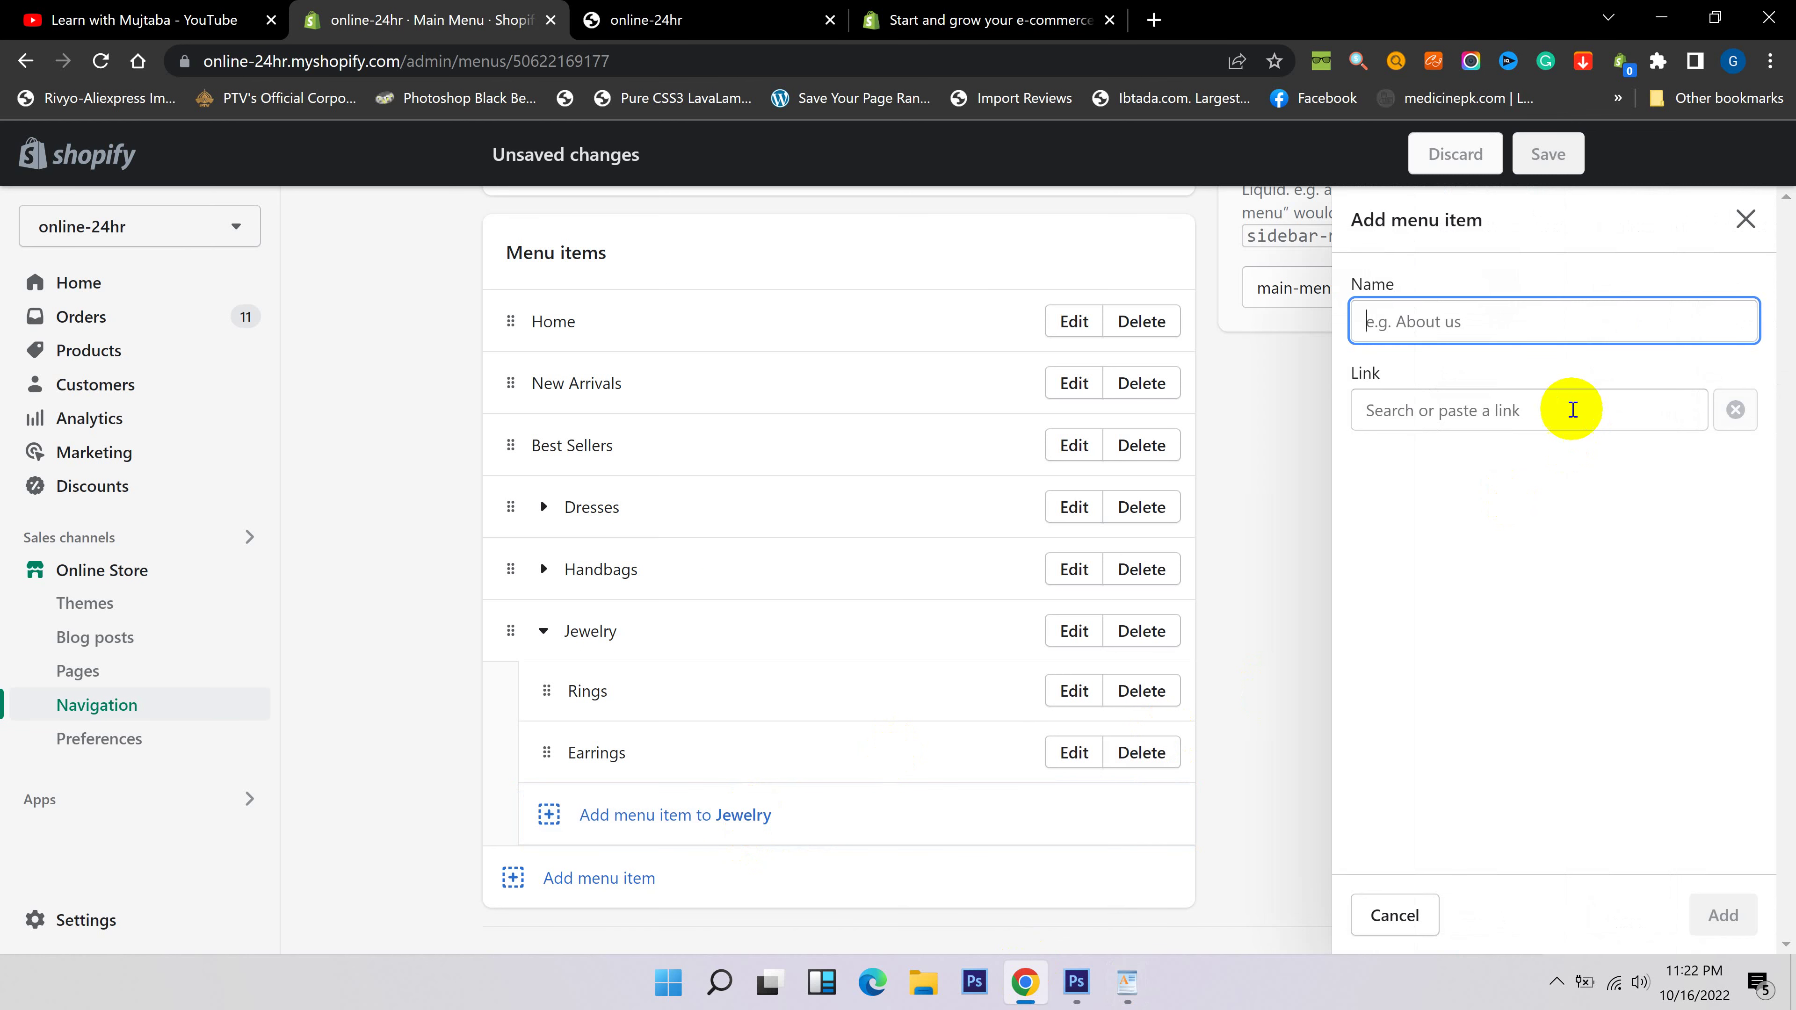
click(1547, 404)
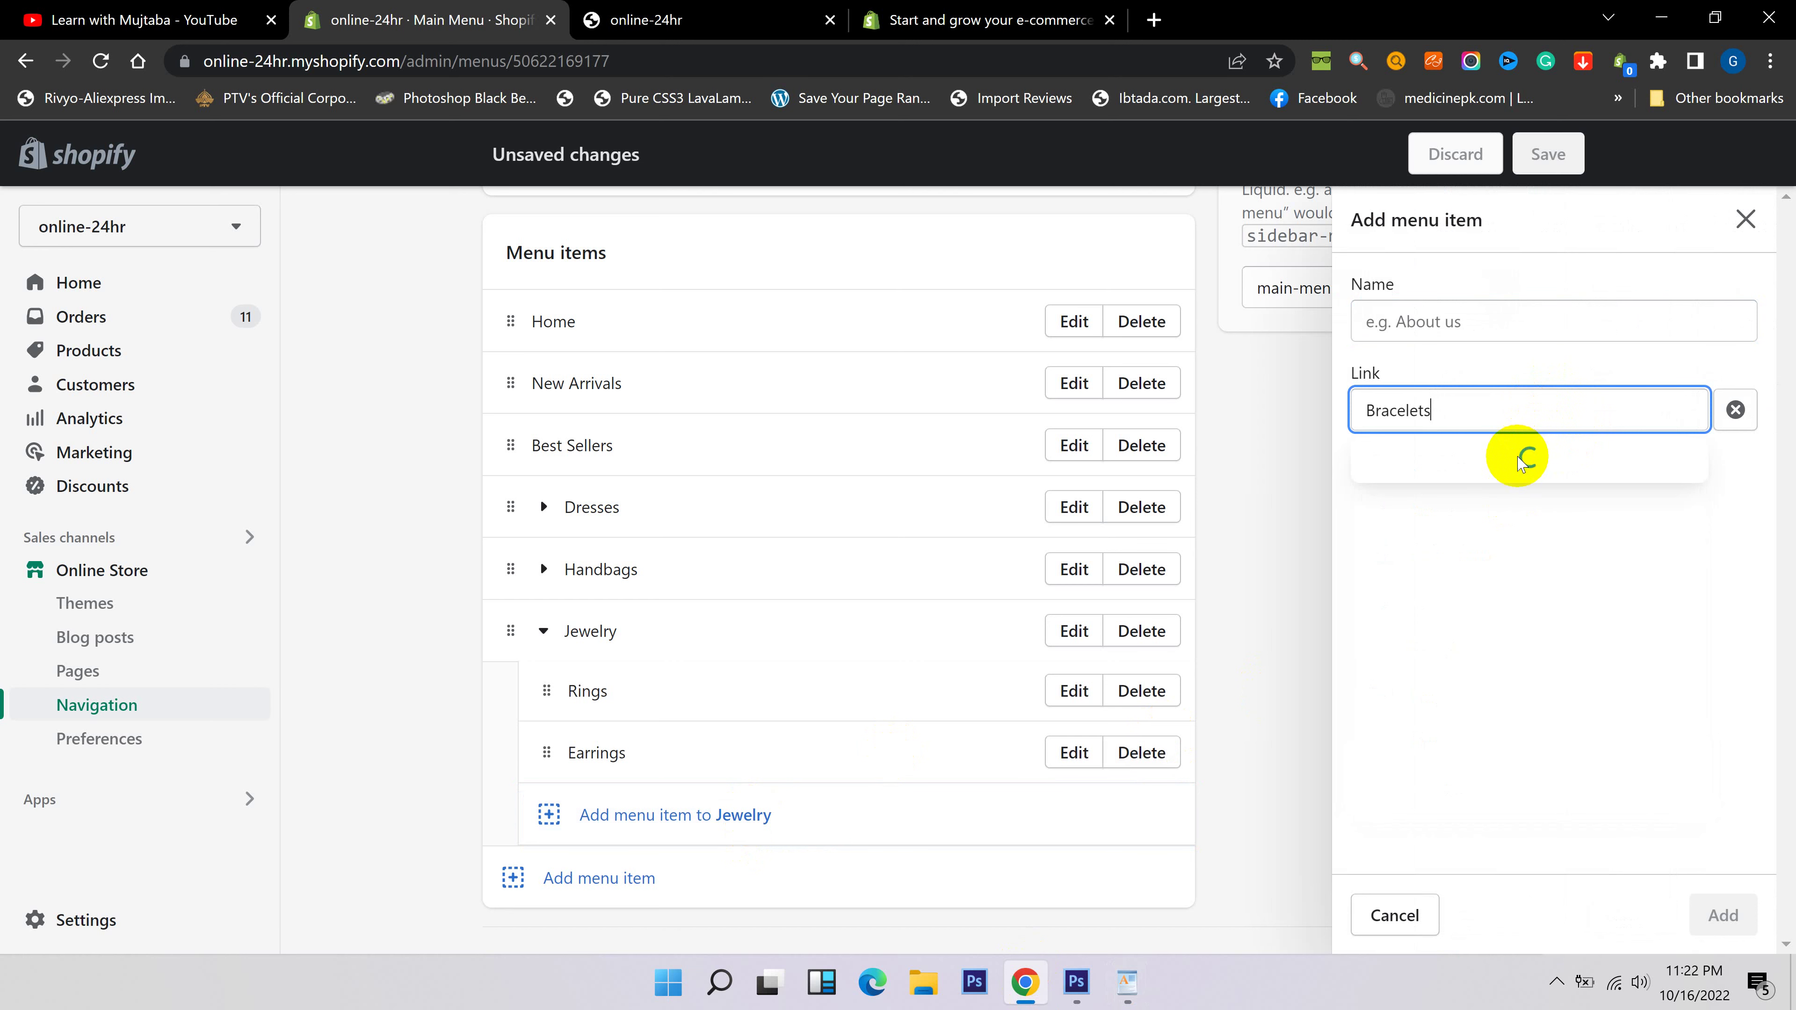
click(1490, 504)
click(1722, 916)
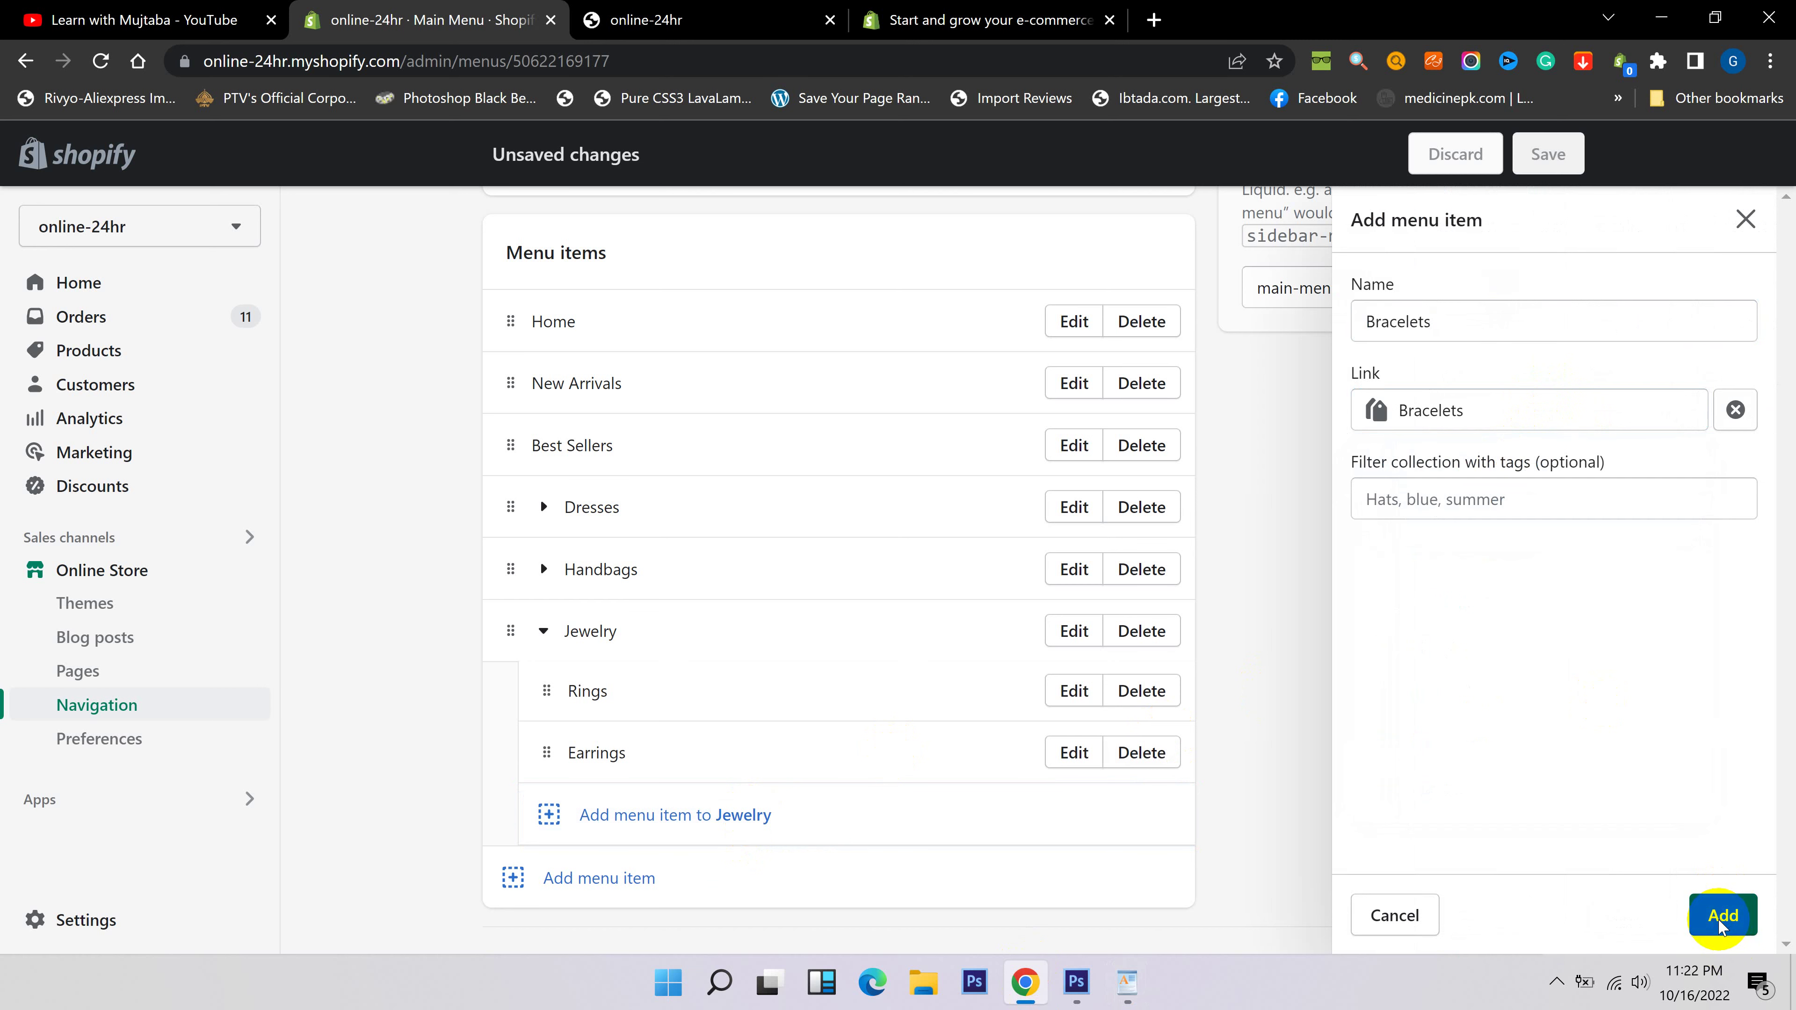
Copy Necklaces from the WordPad list and add it under Jewelry in Shopify, linked to the Necklaces collection.
click(1127, 981)
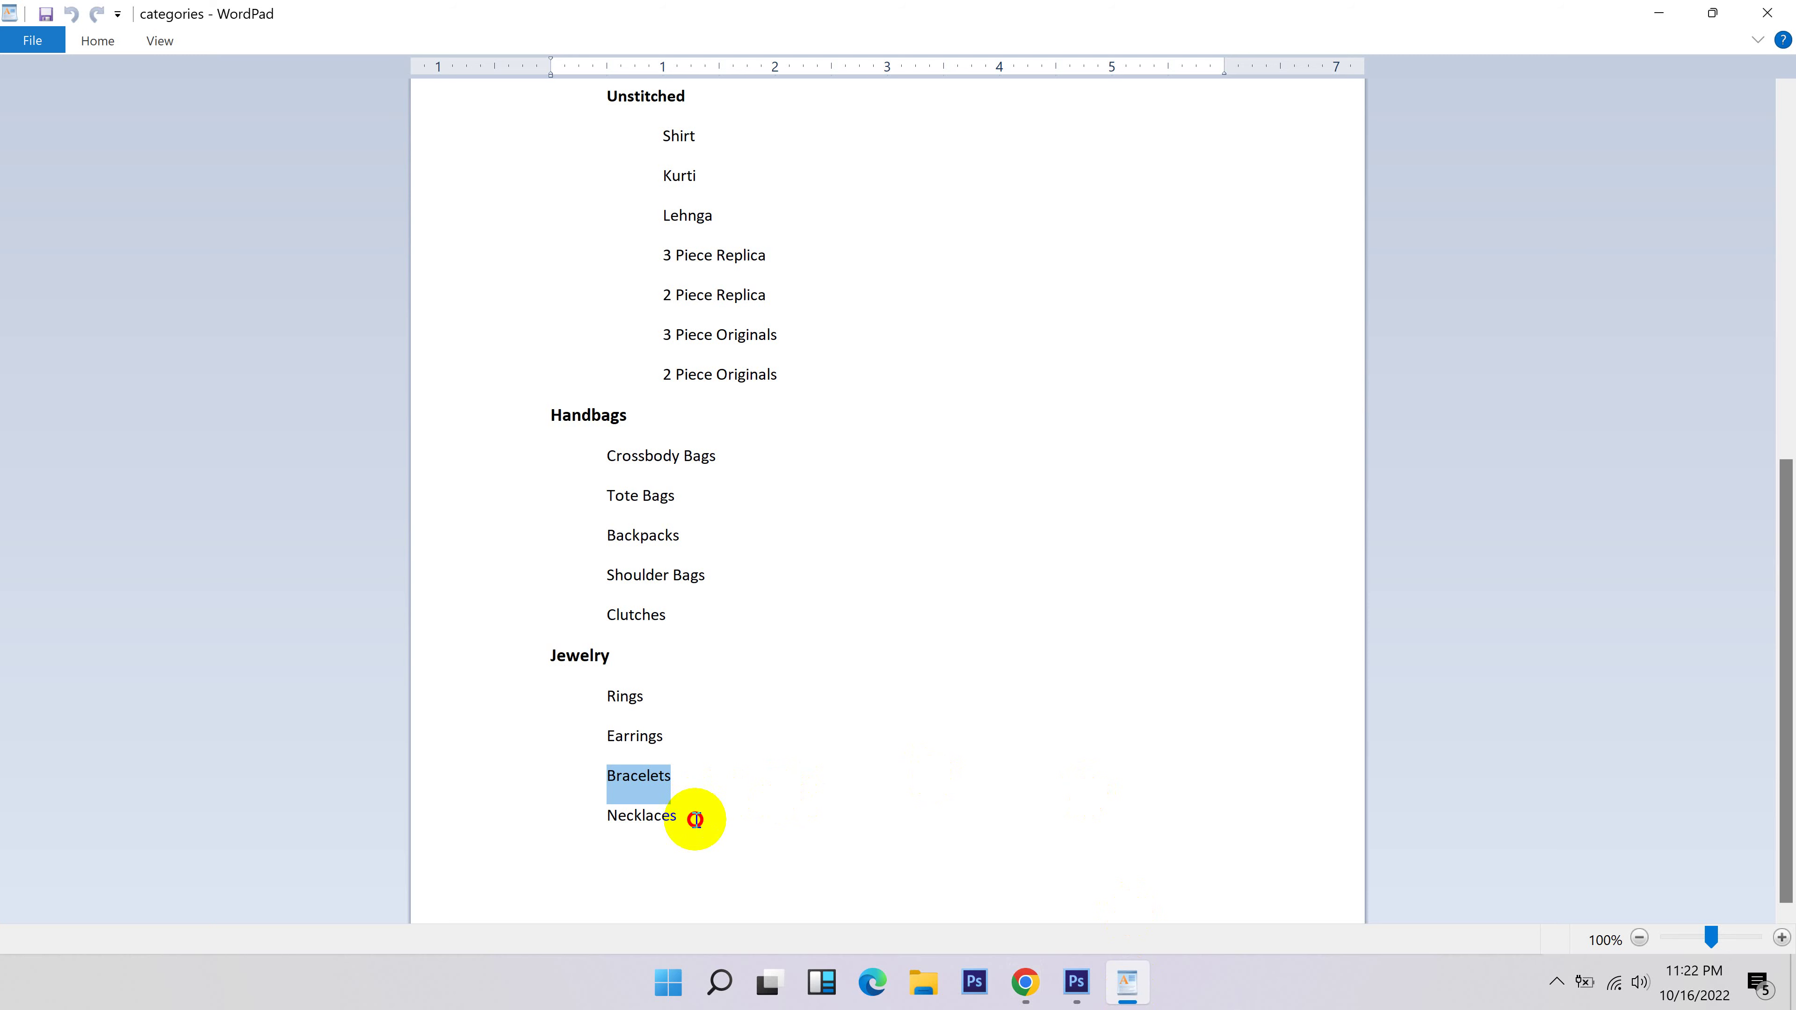
drag(695, 819, 633, 833)
click(1025, 982)
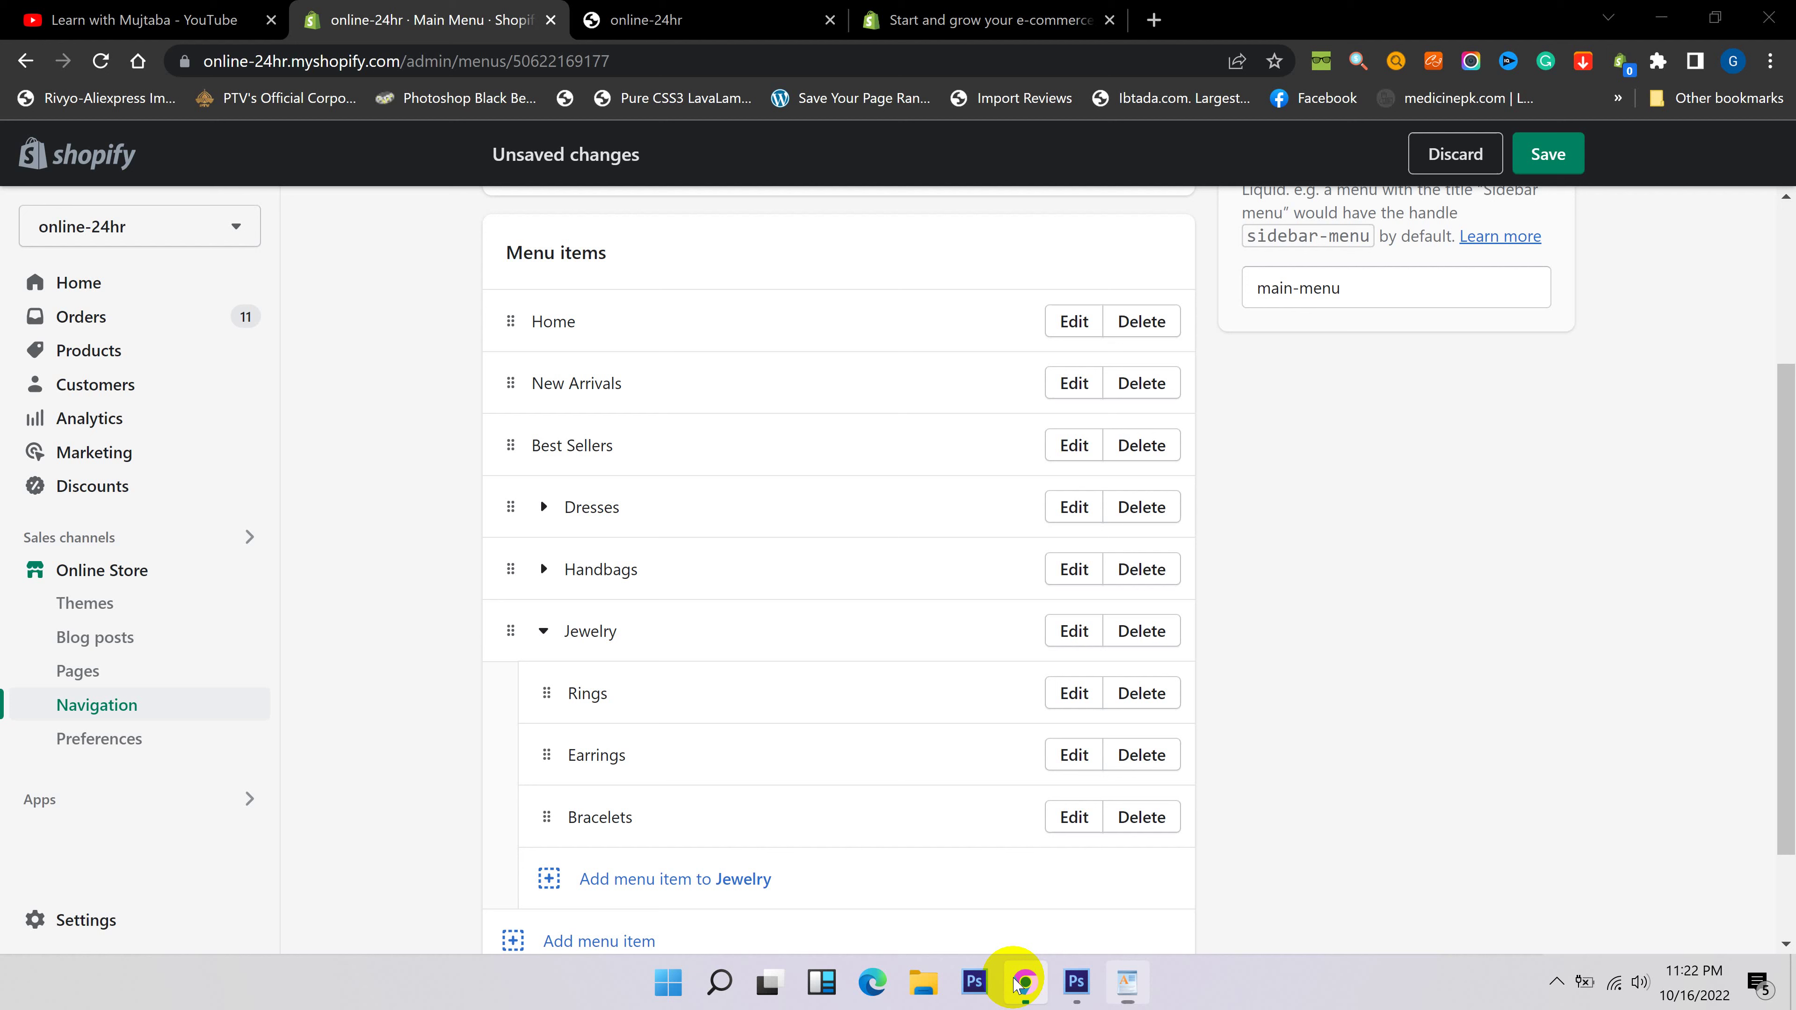
click(834, 887)
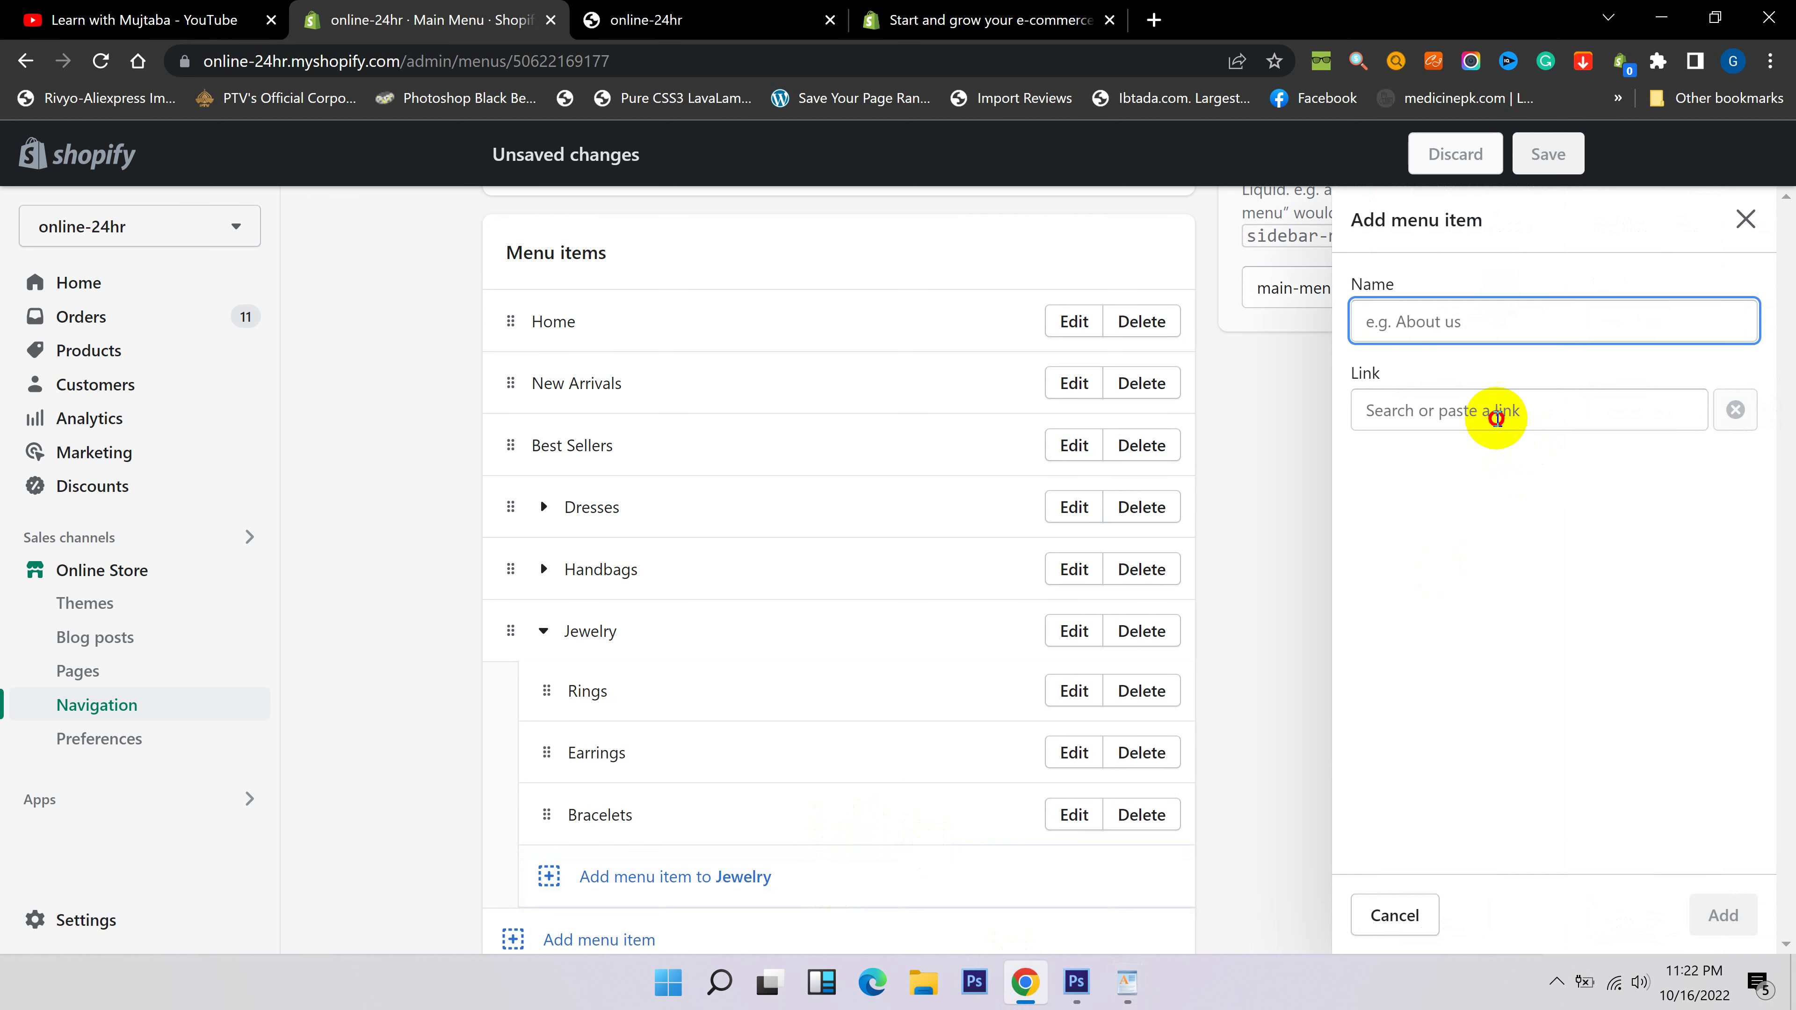
click(1497, 413)
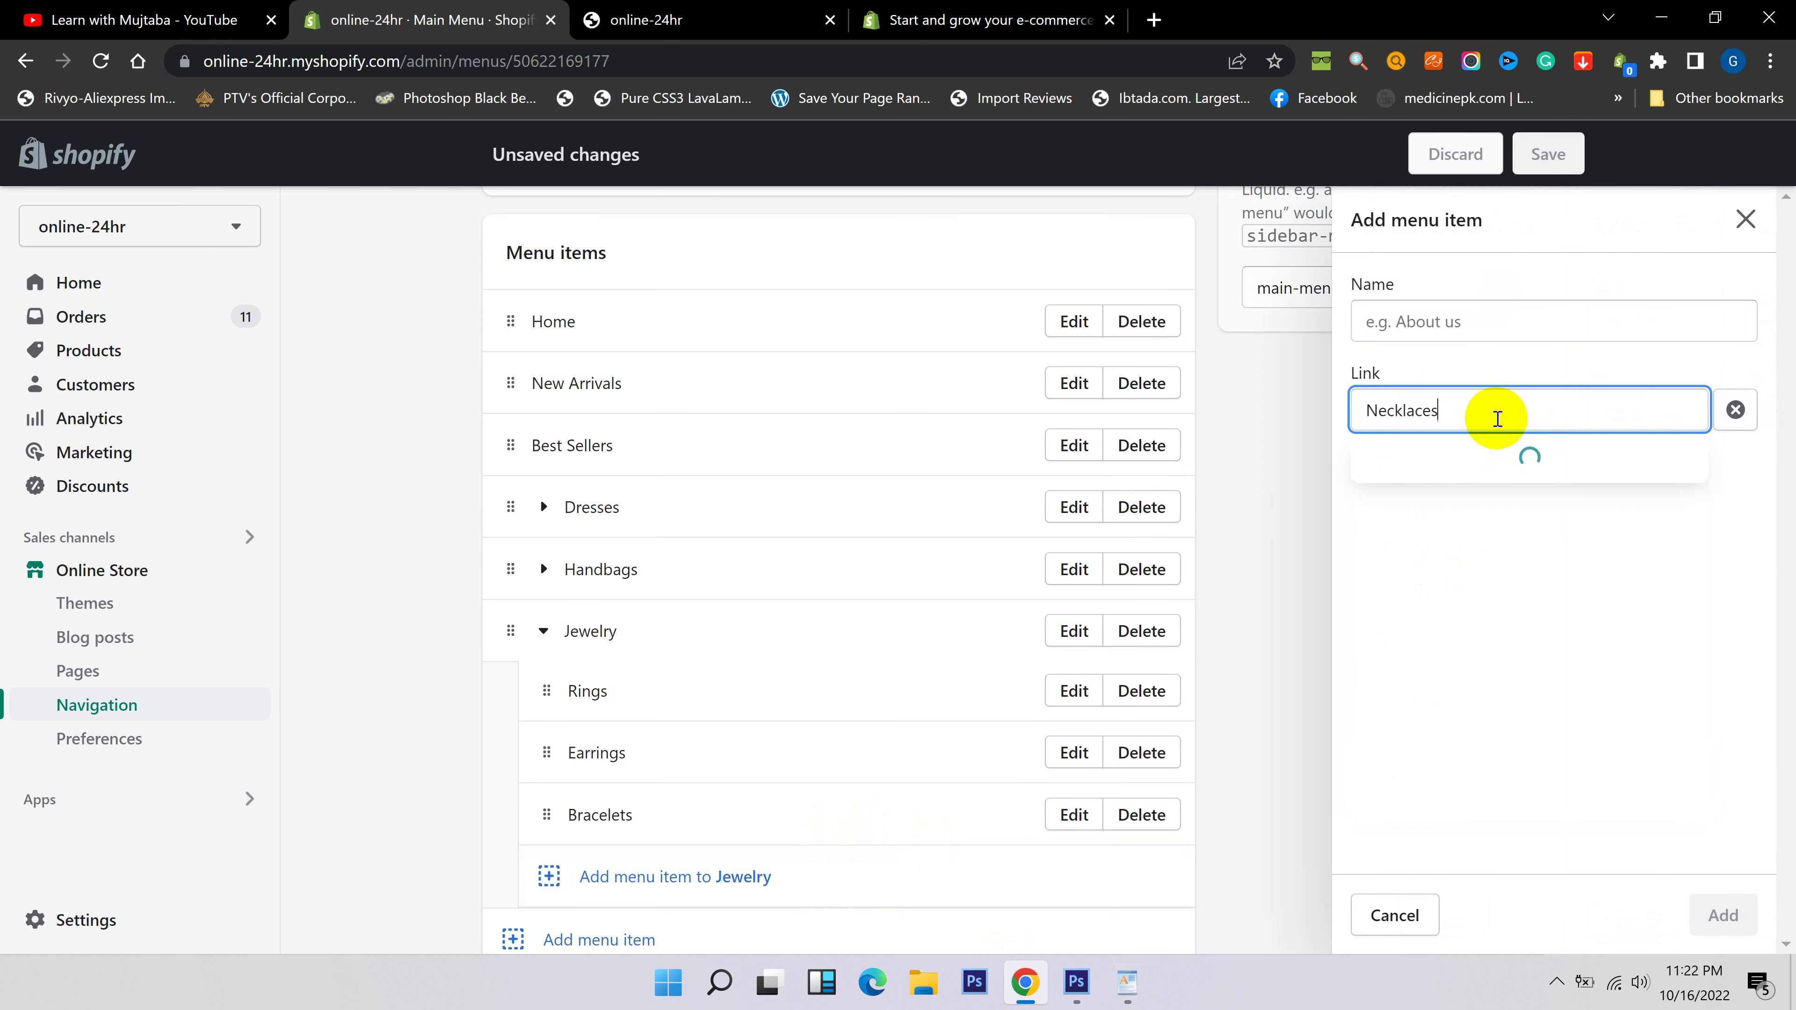
click(1486, 505)
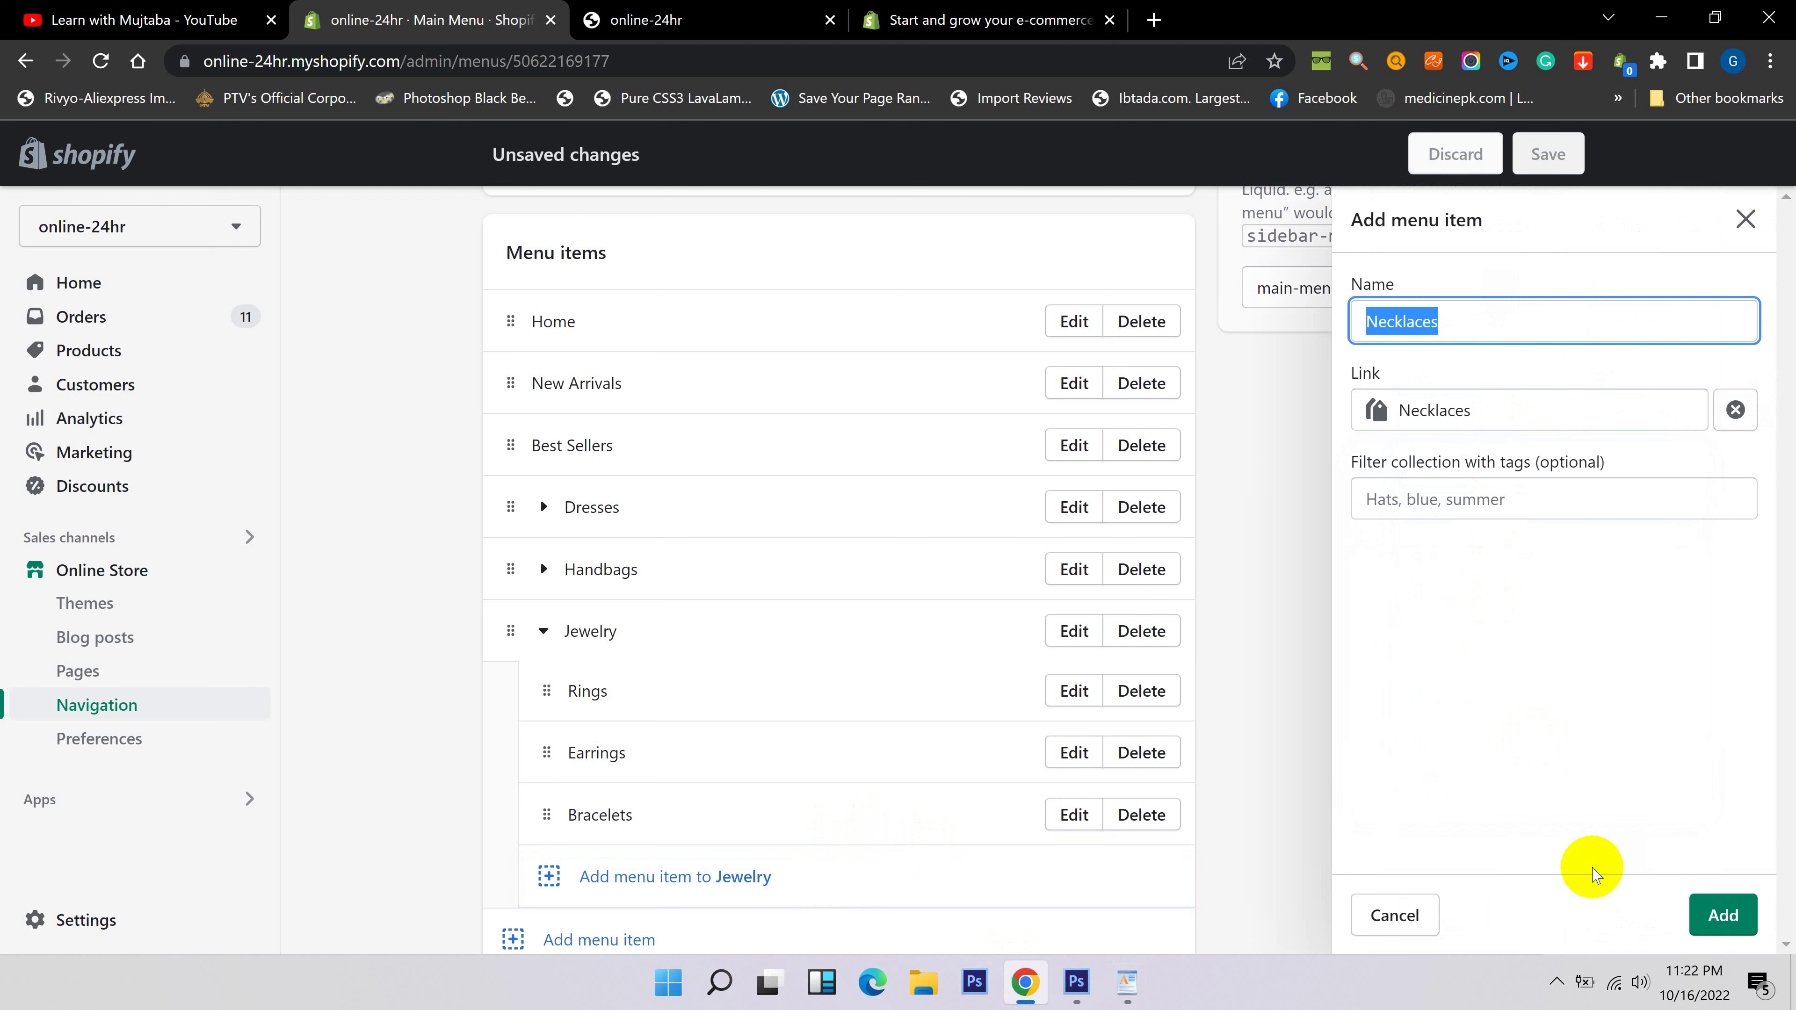
click(1720, 913)
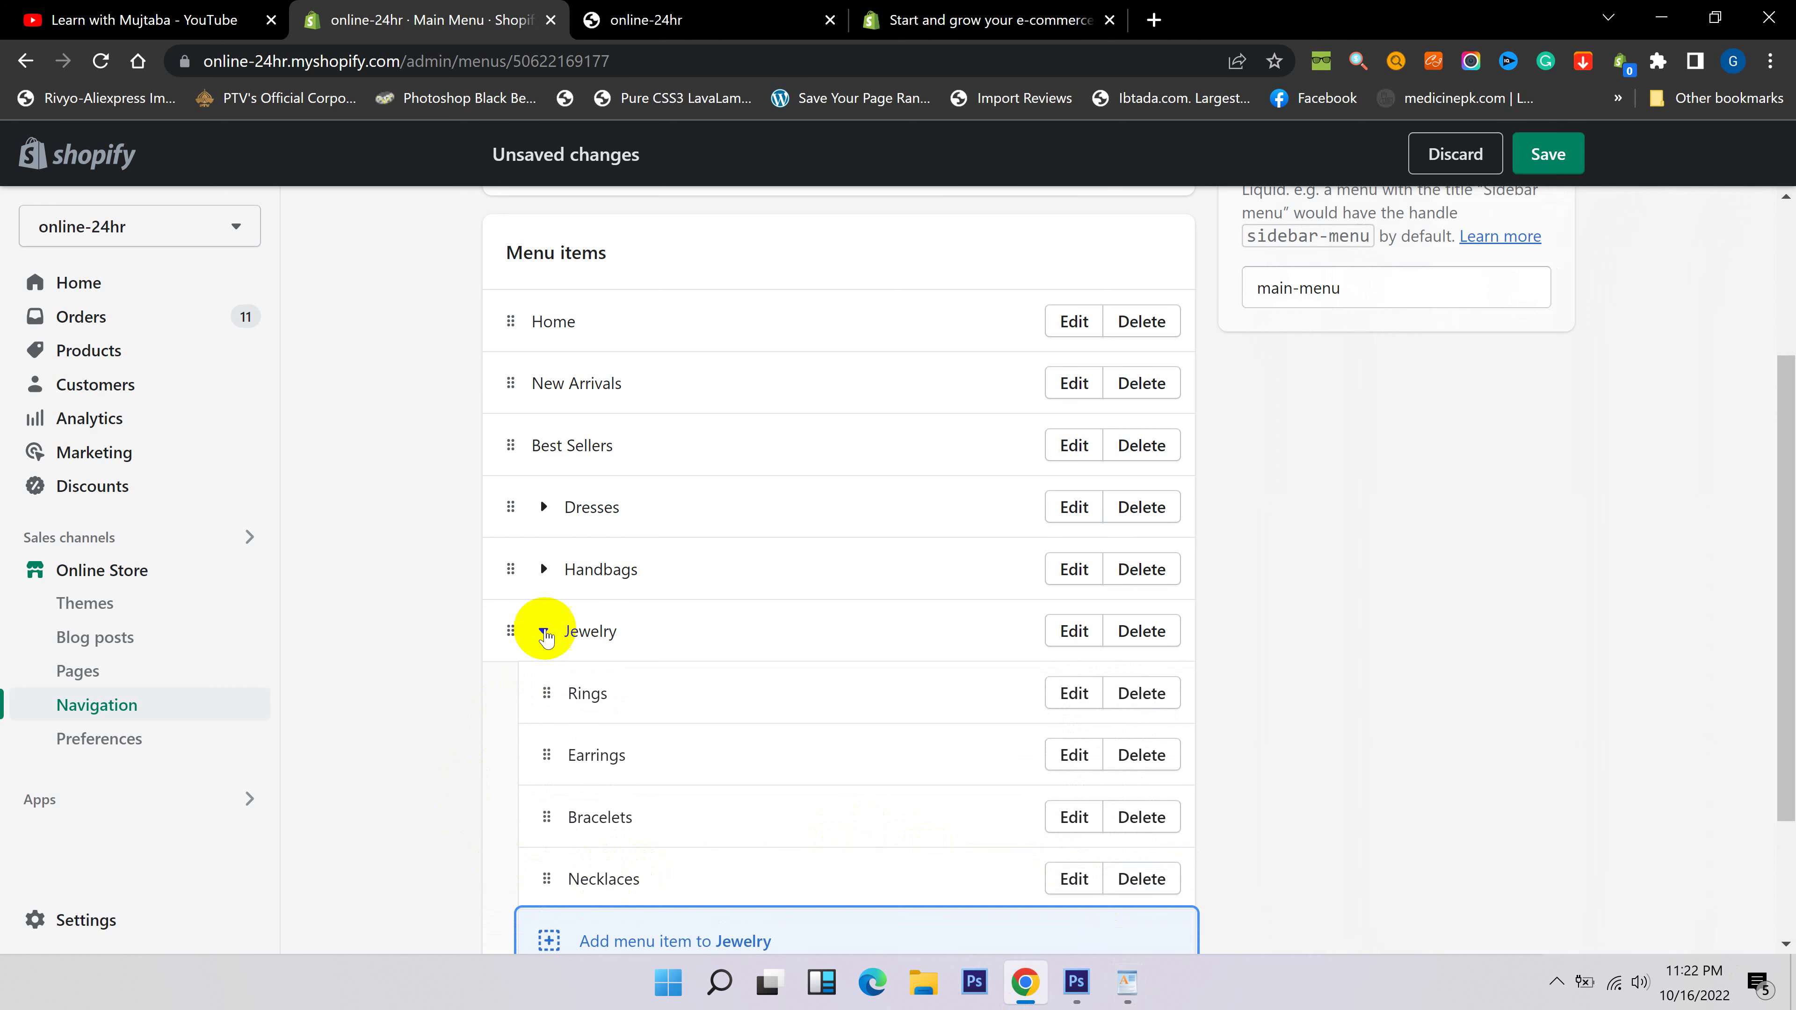
Collapse the Jewelry branch and save the Main Menu, reloading its admin page.
click(543, 630)
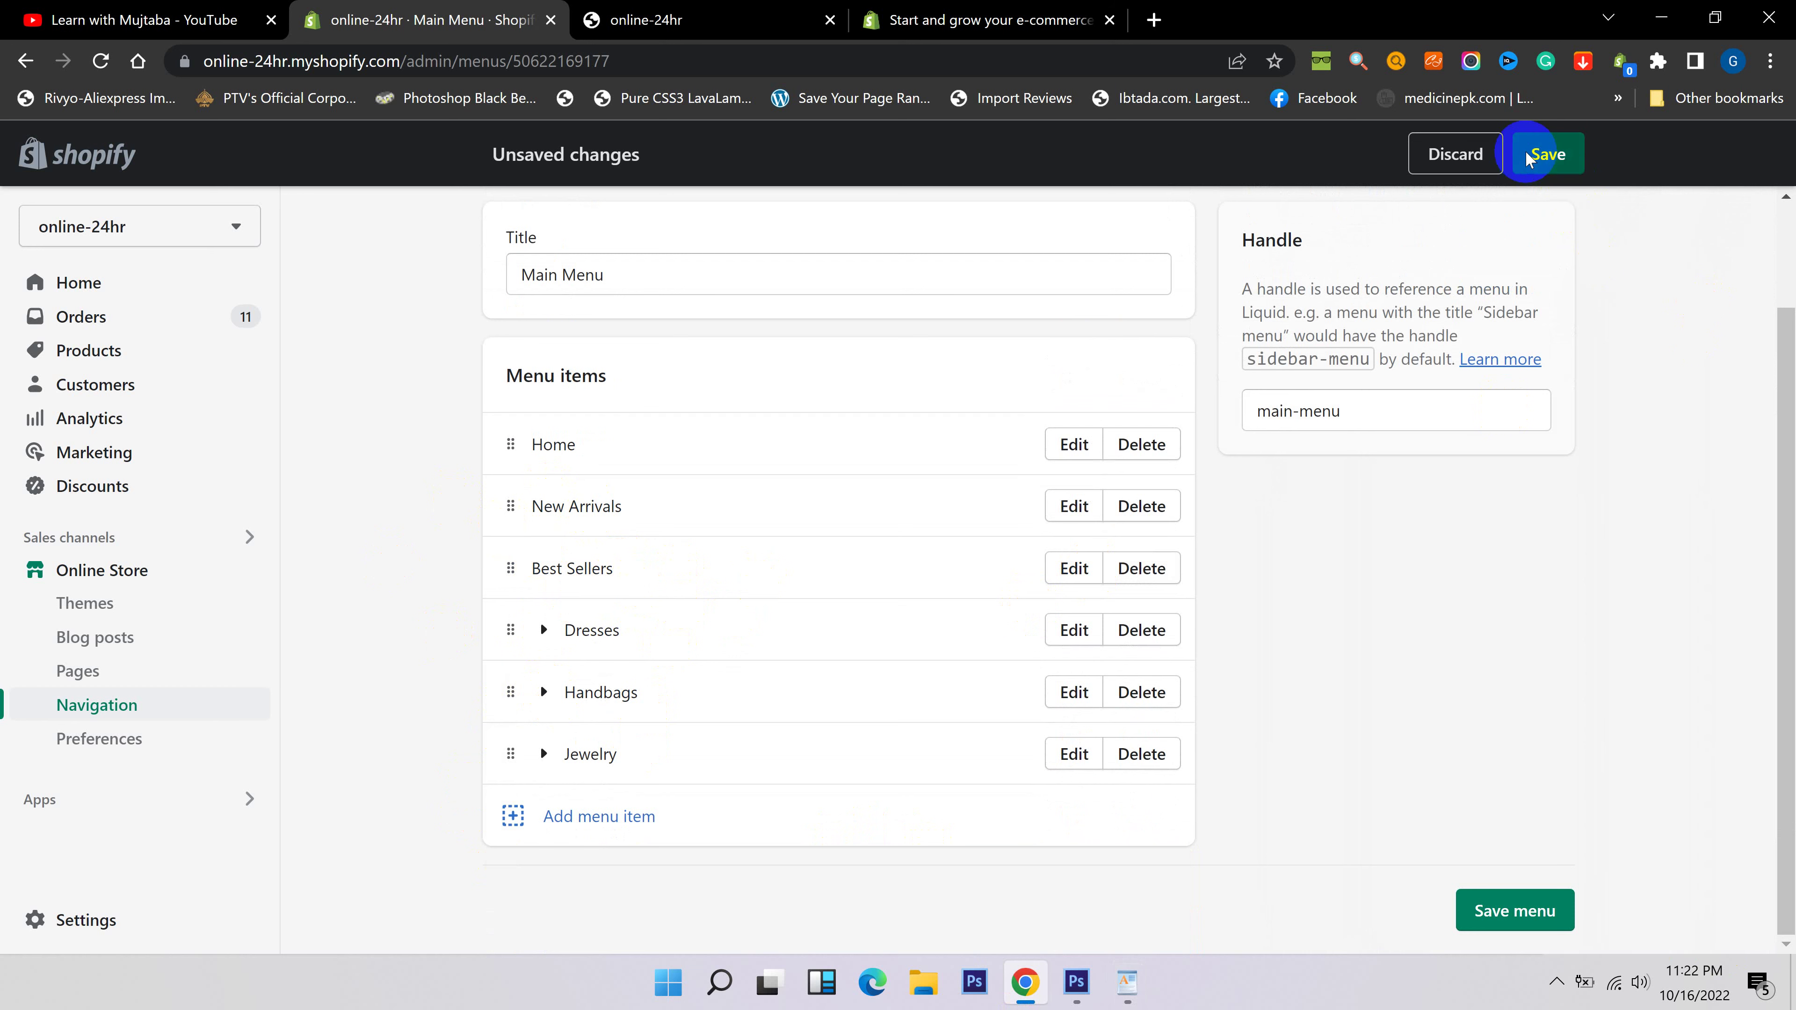
click(1546, 154)
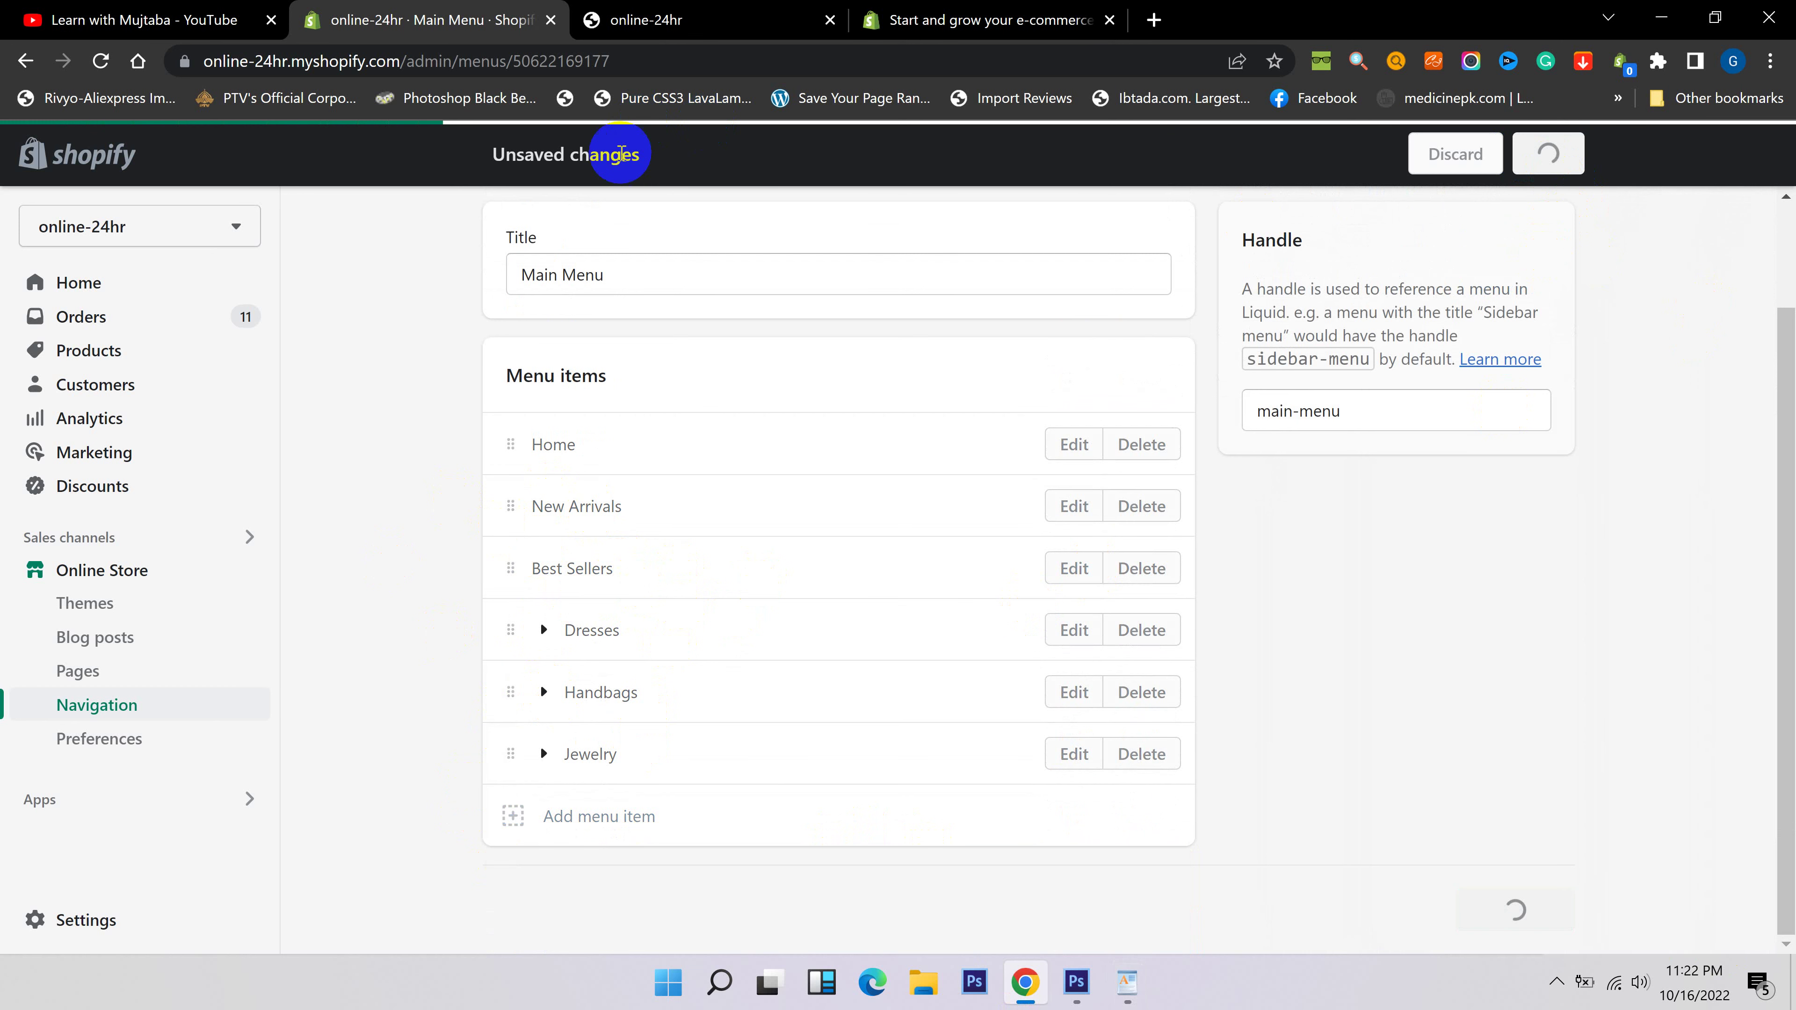
click(101, 62)
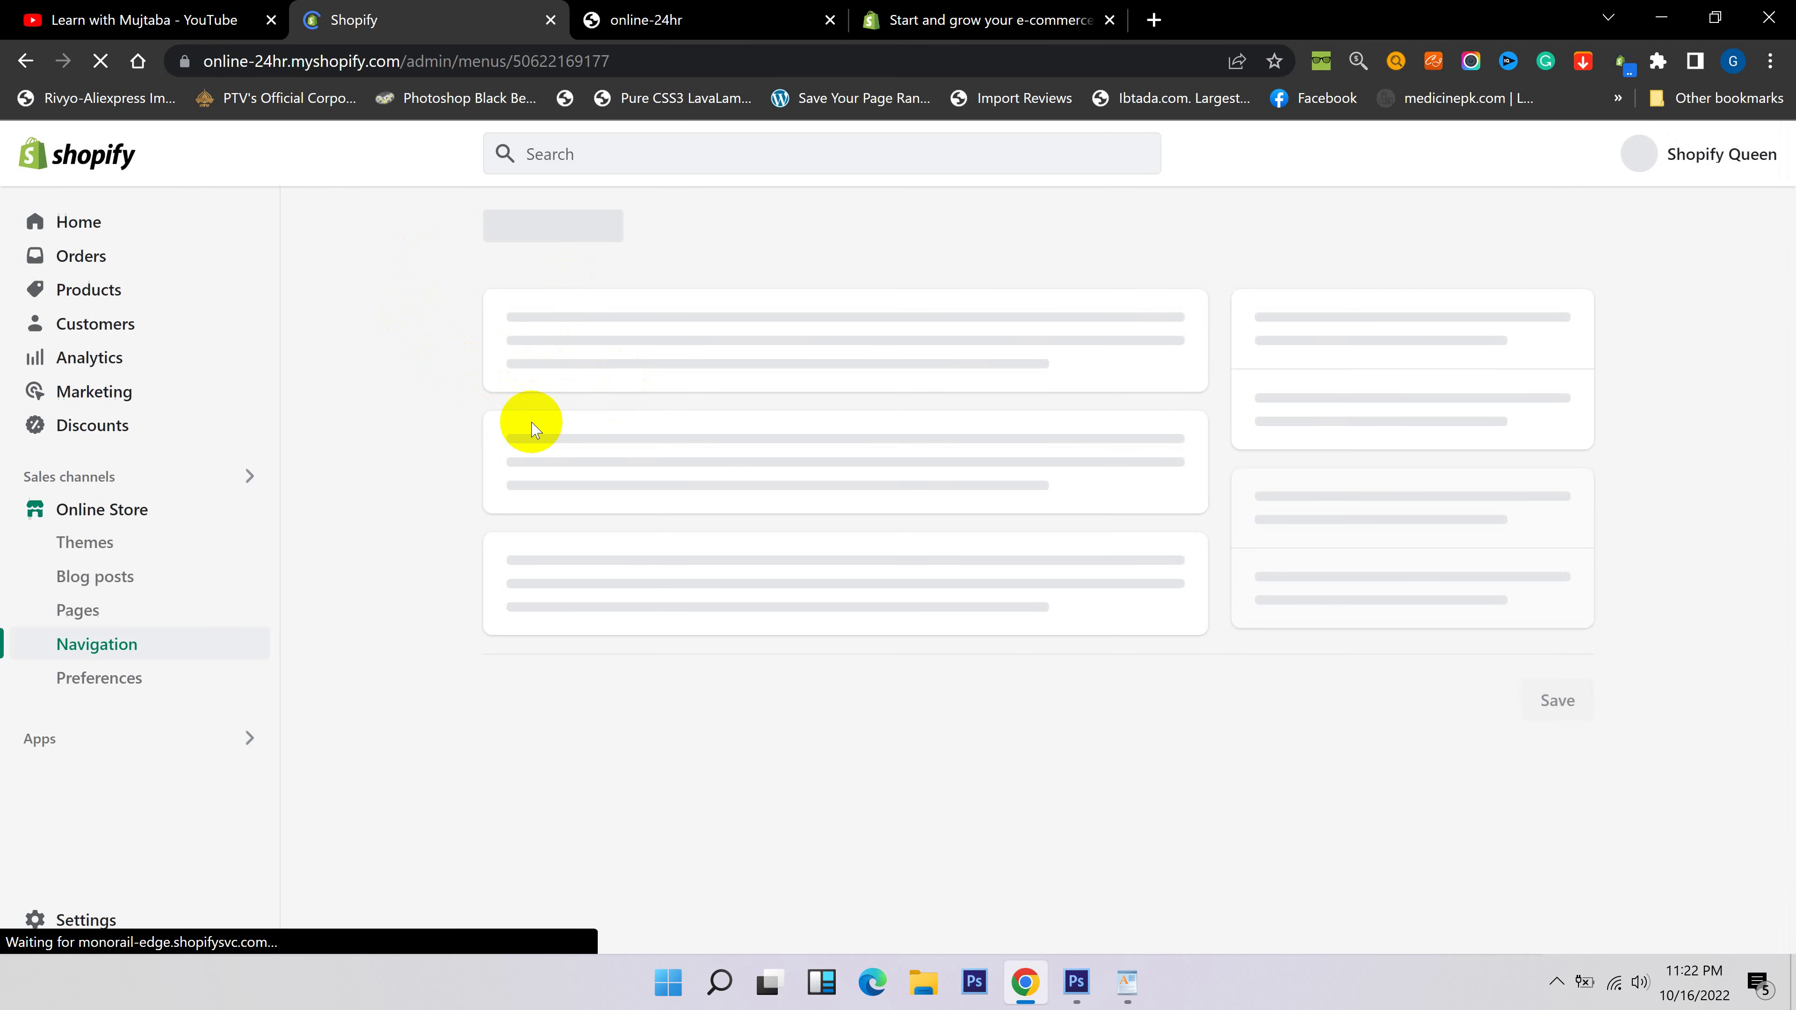
Reload the online-24hr storefront and examine the Dresses, Handbags and Jewelry dropdowns in its navigation.
click(700, 19)
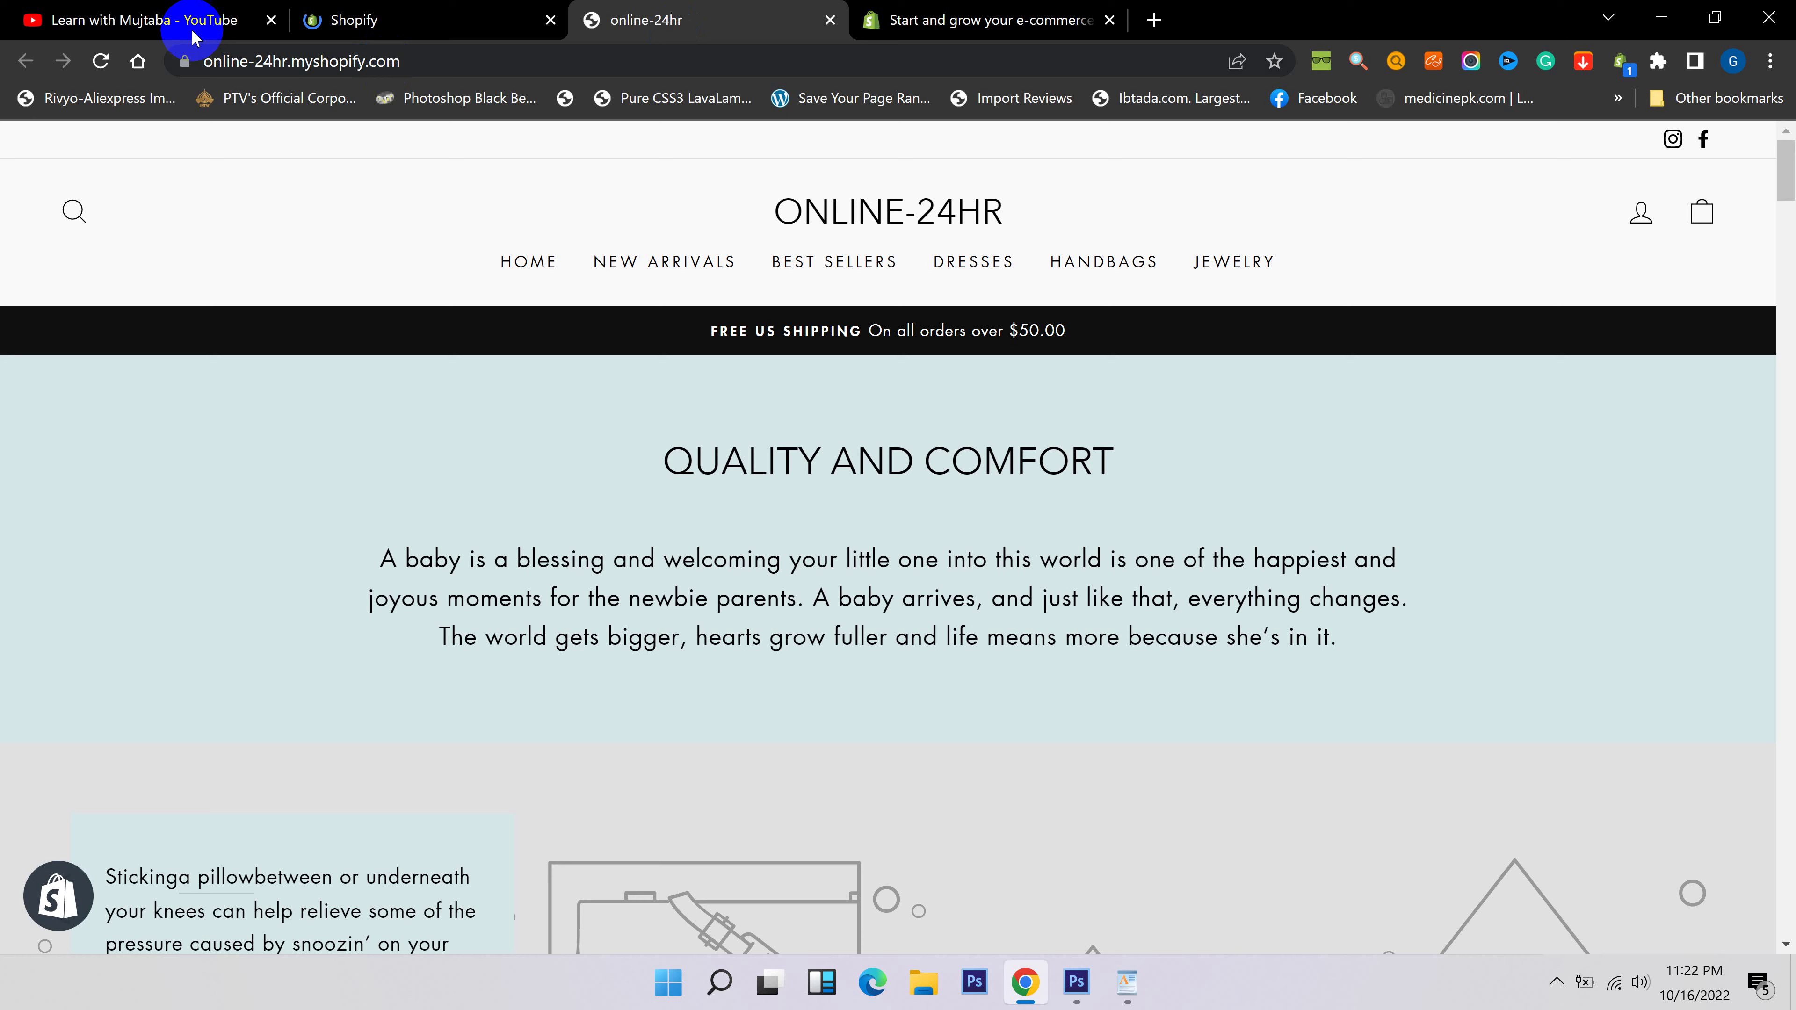
click(389, 20)
click(681, 16)
click(99, 71)
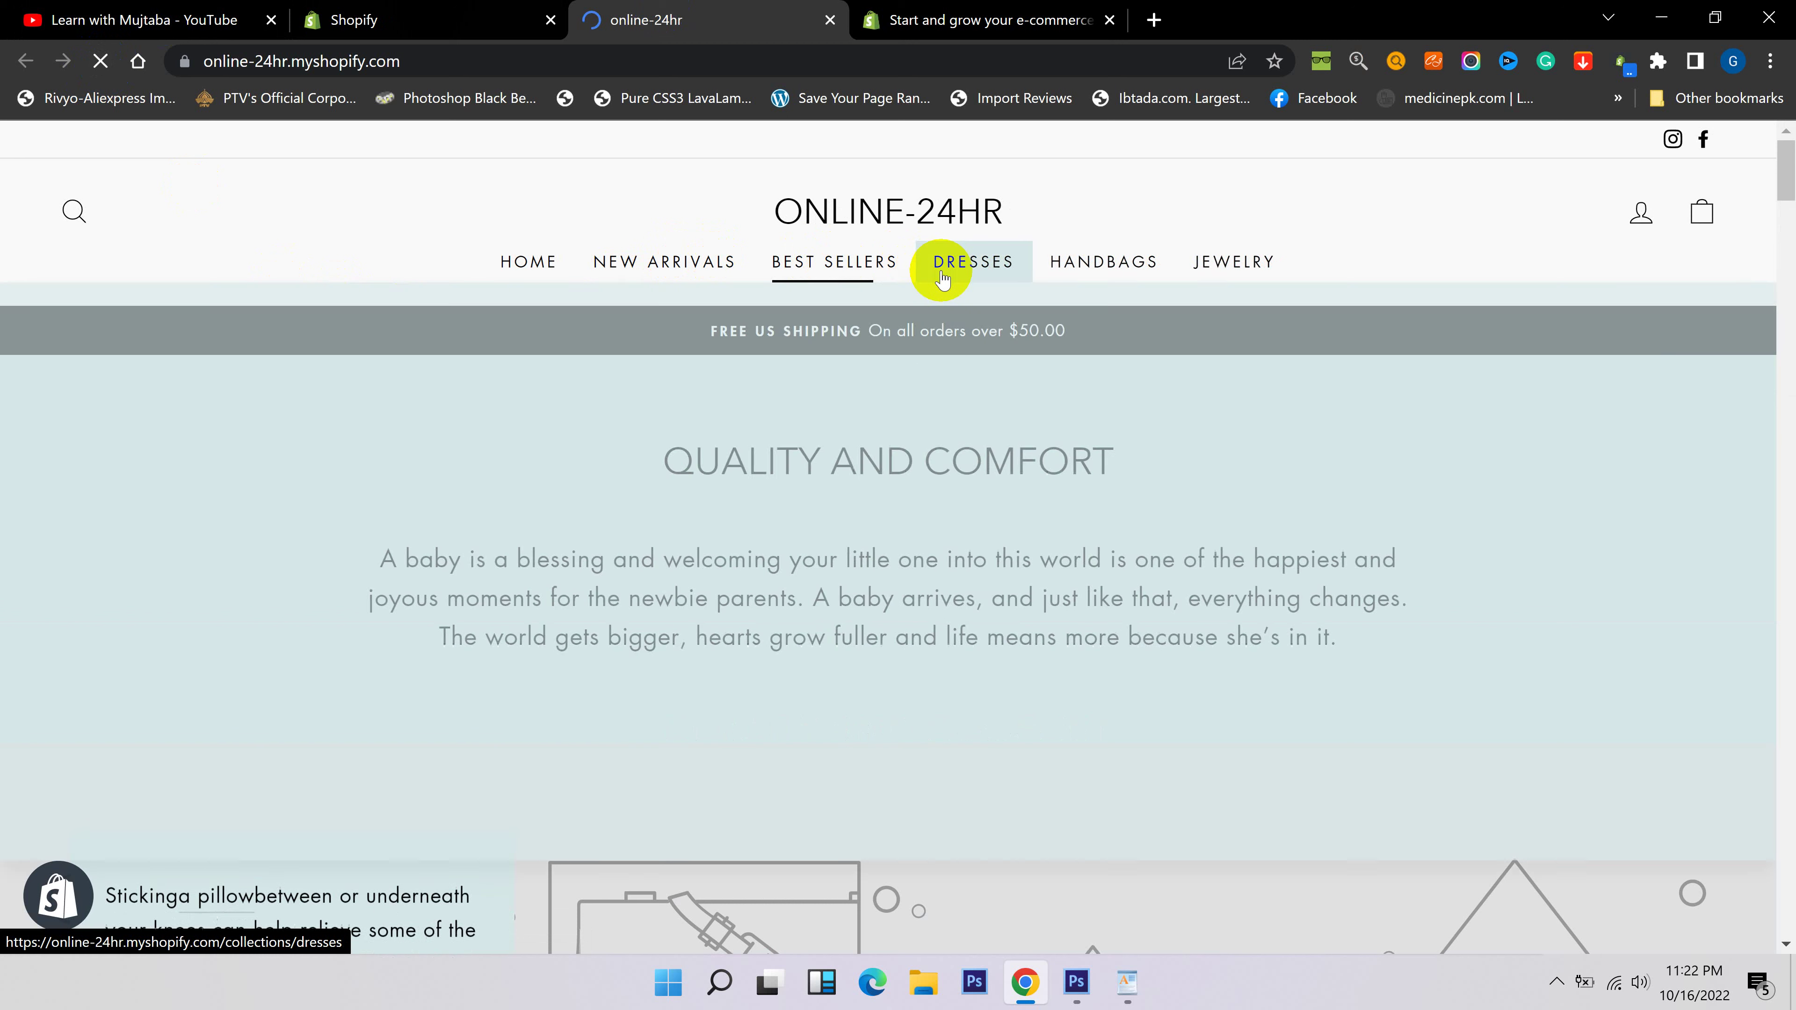
mouse_move(955, 276)
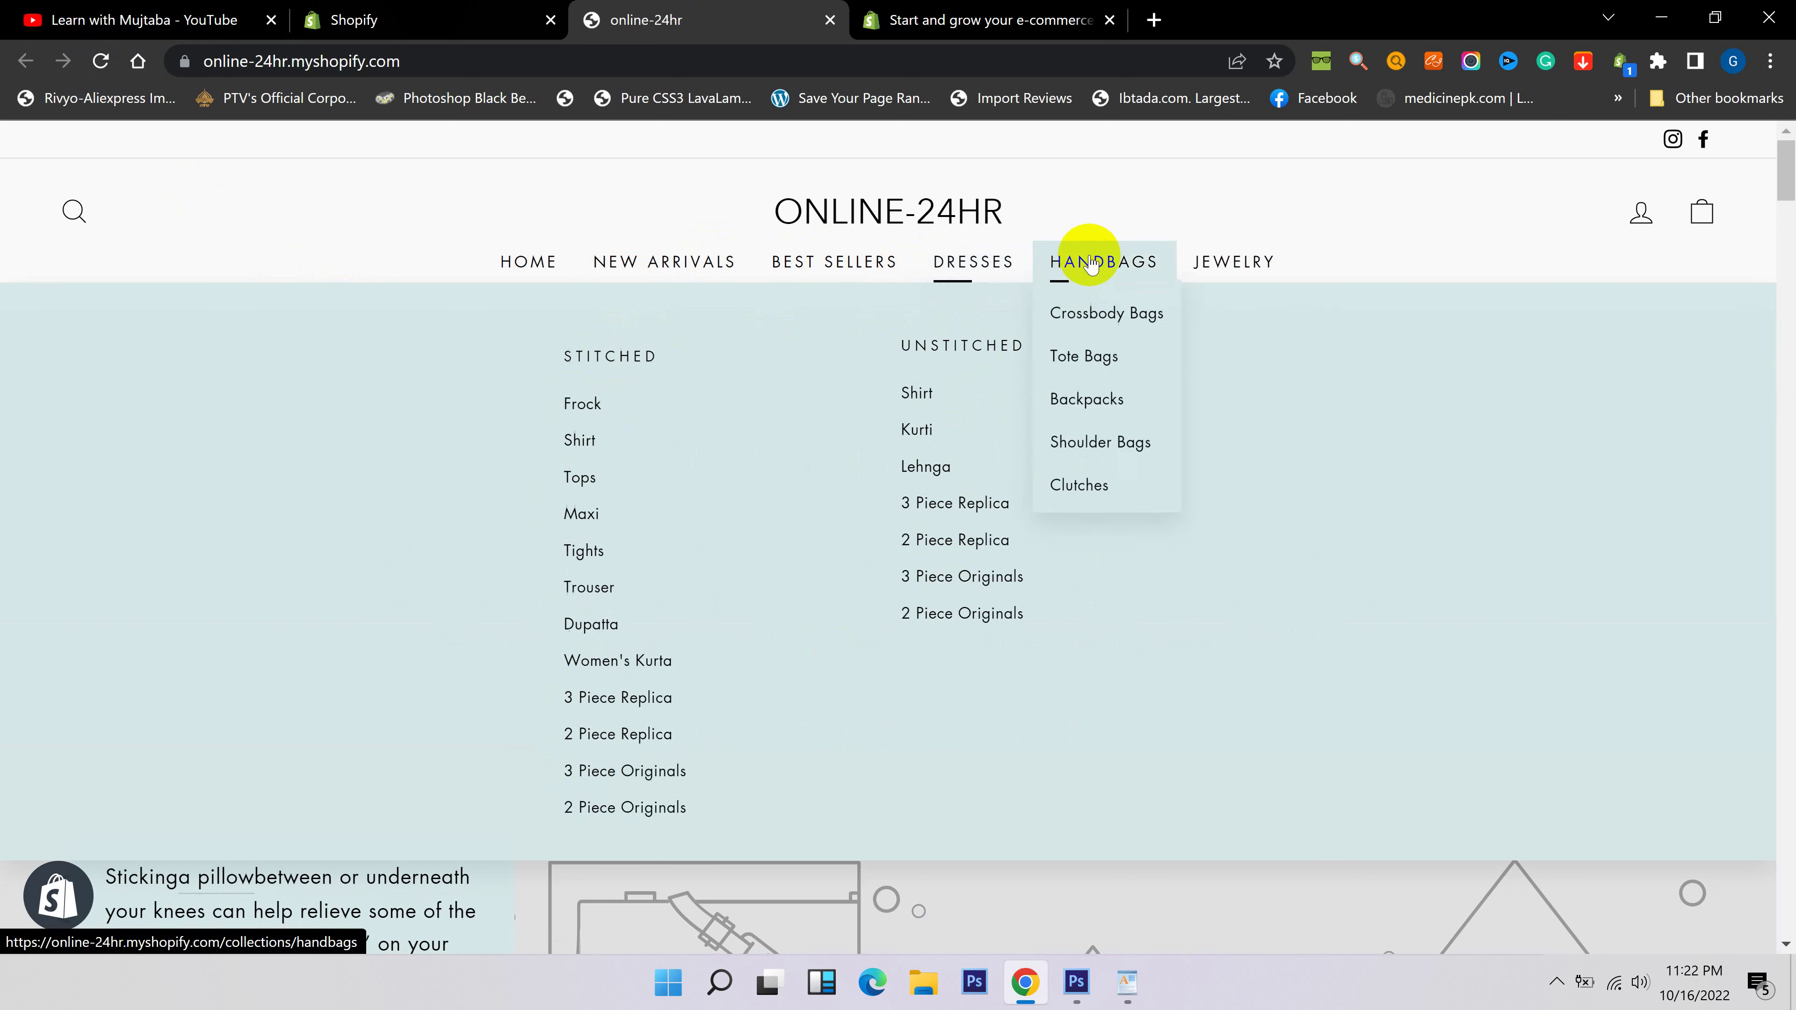
mouse_move(1191, 263)
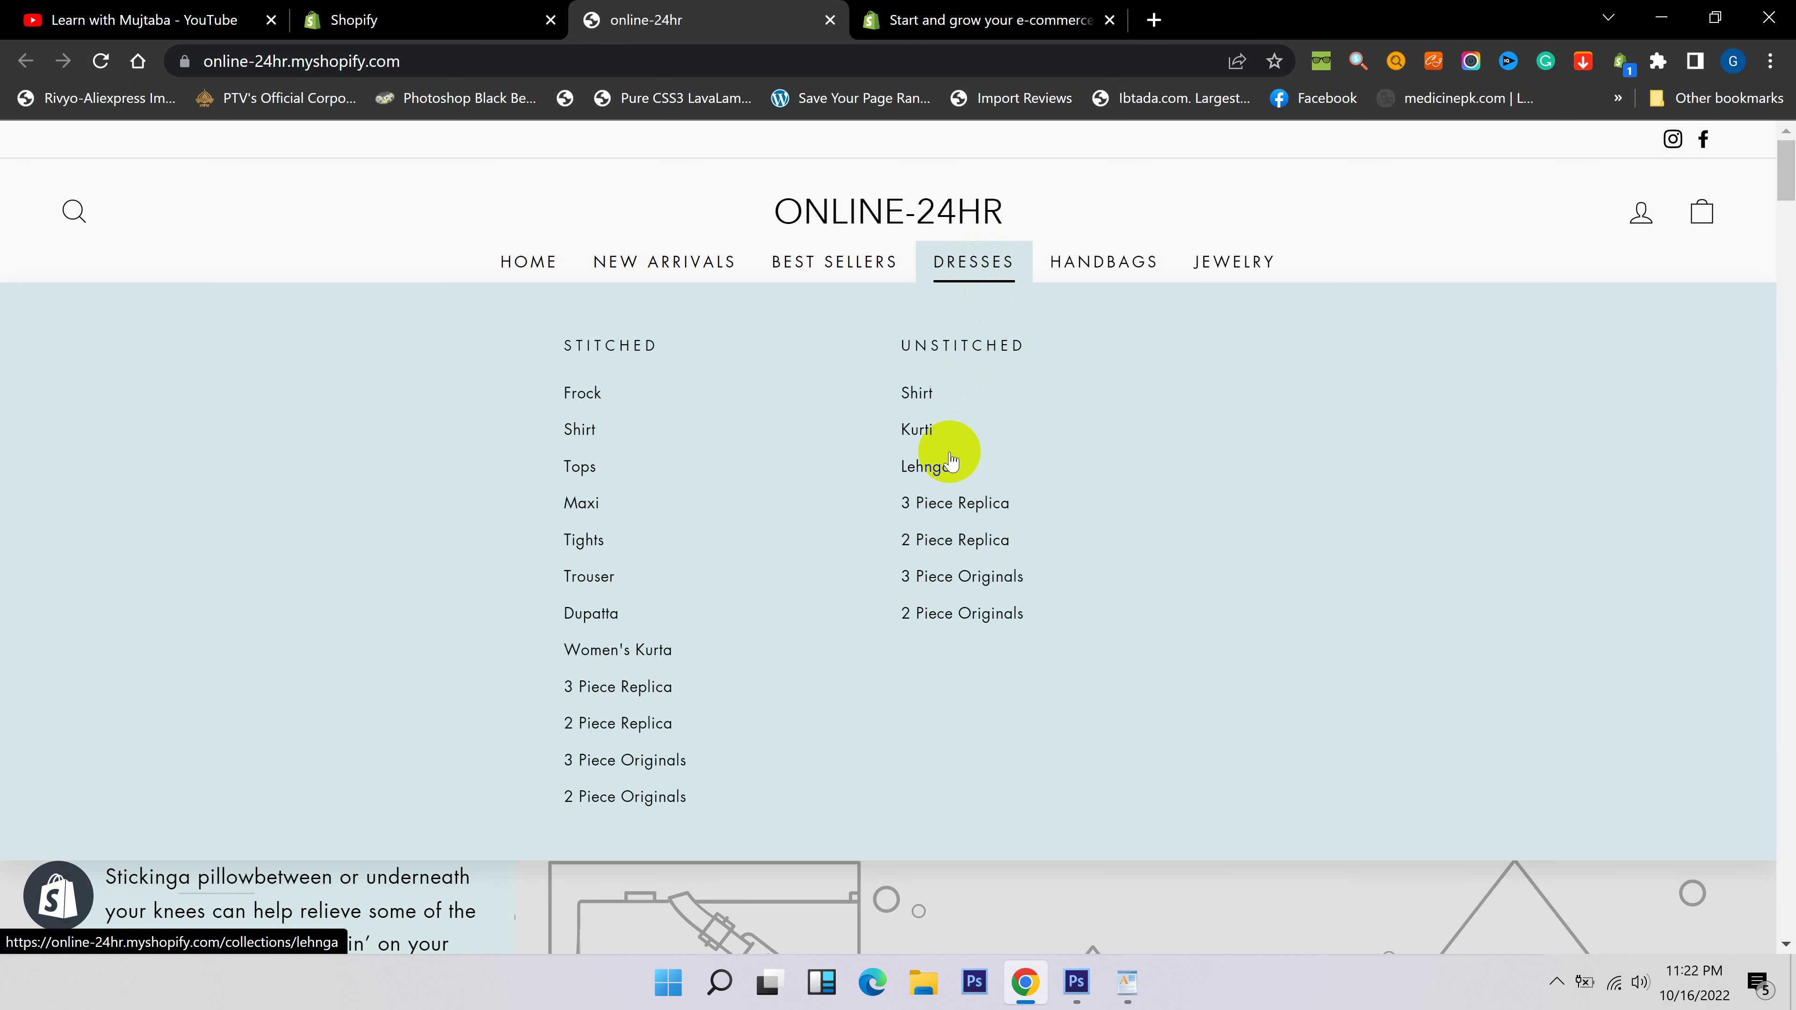
mouse_move(1078, 278)
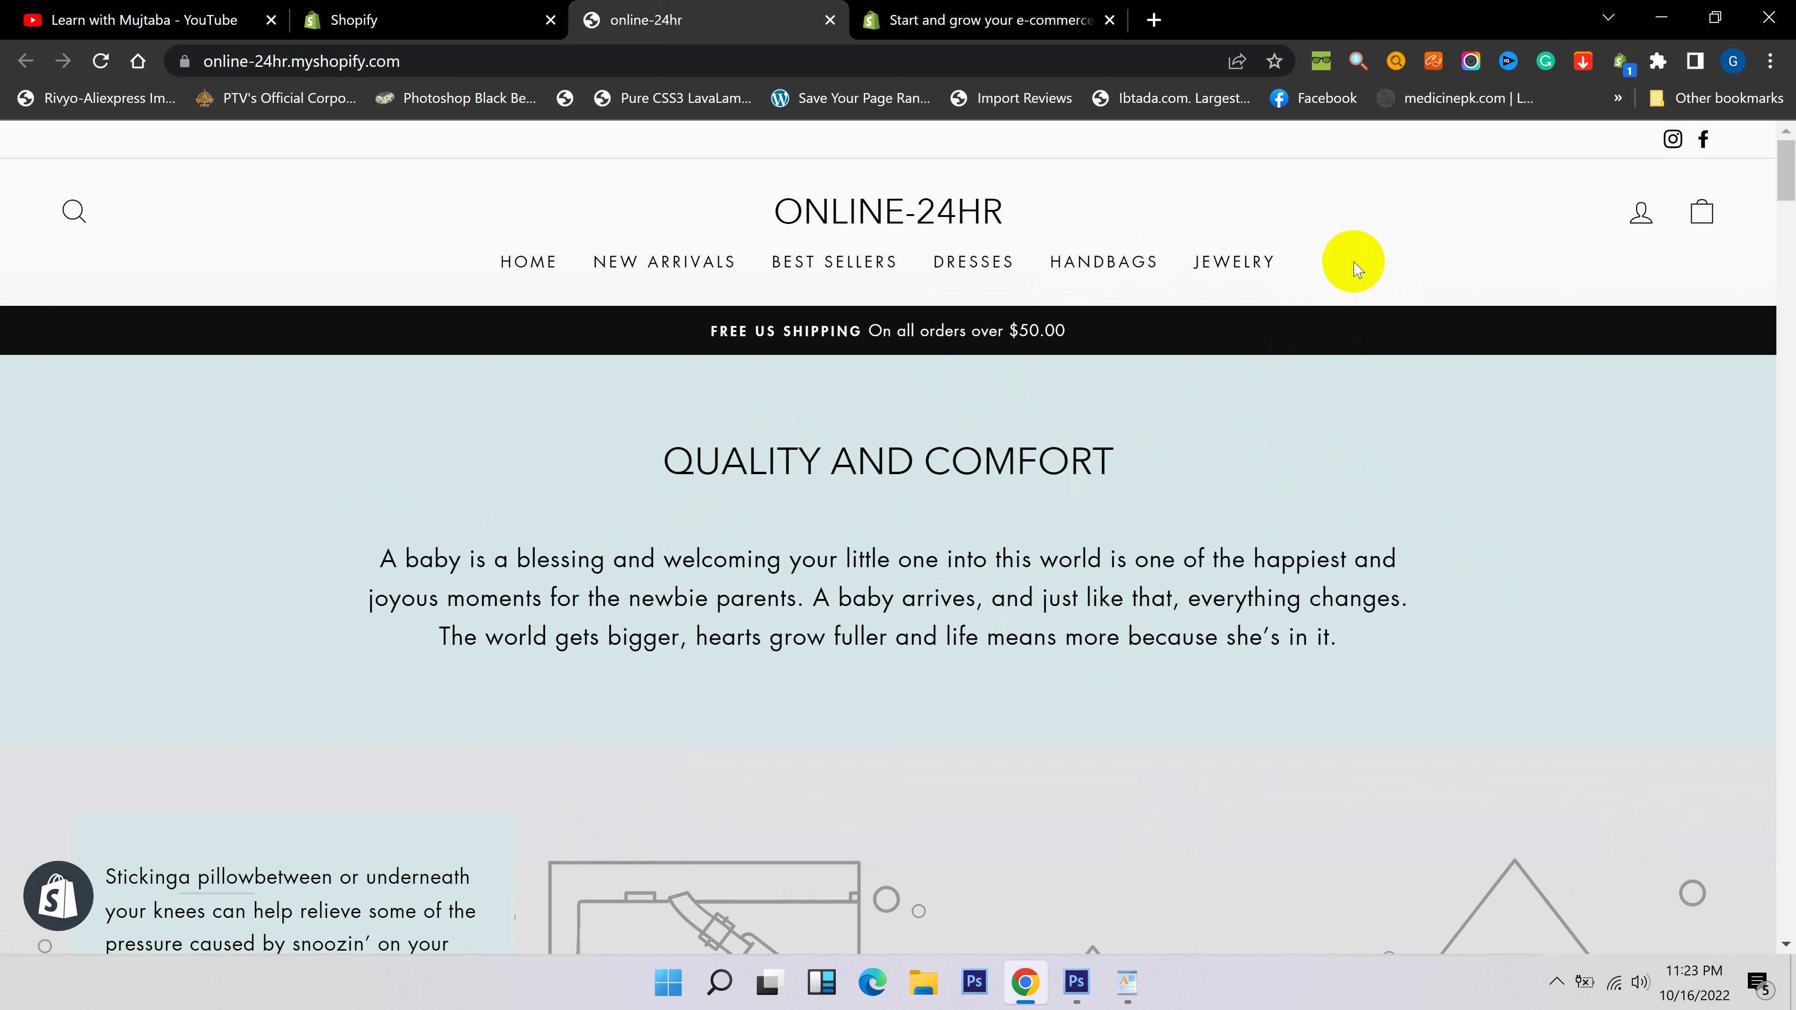
click(472, 18)
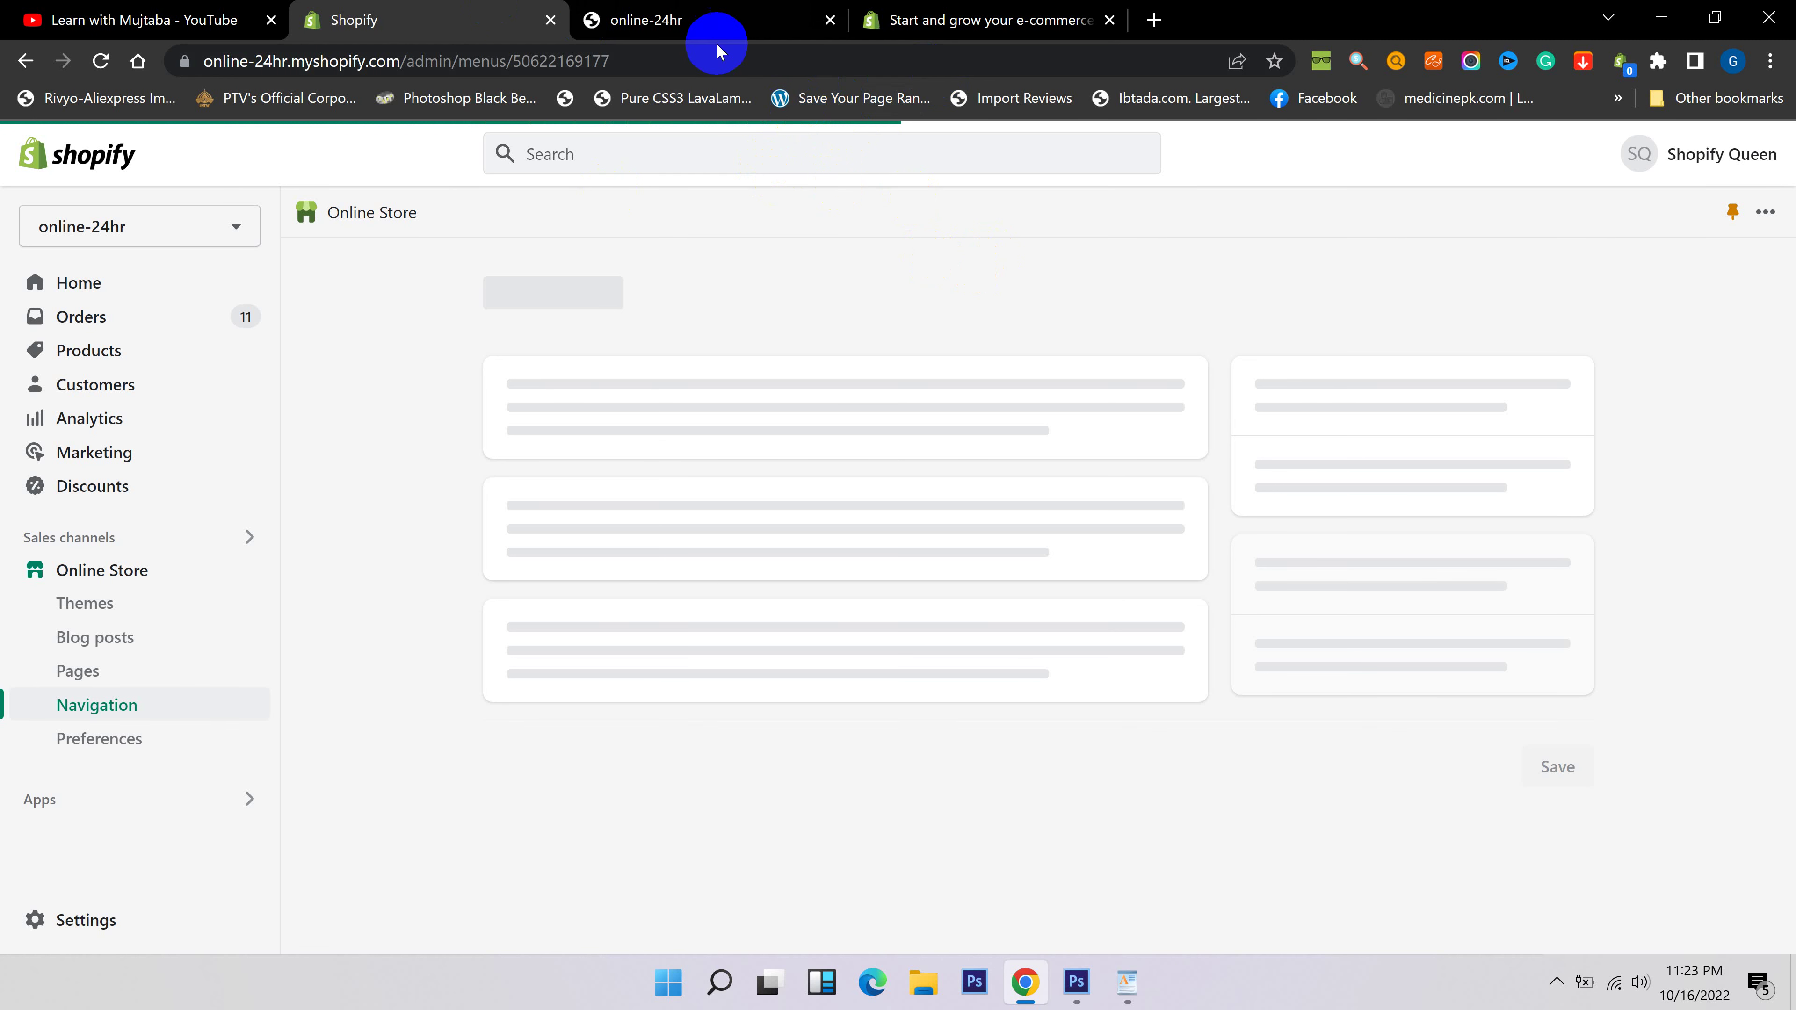
click(637, 18)
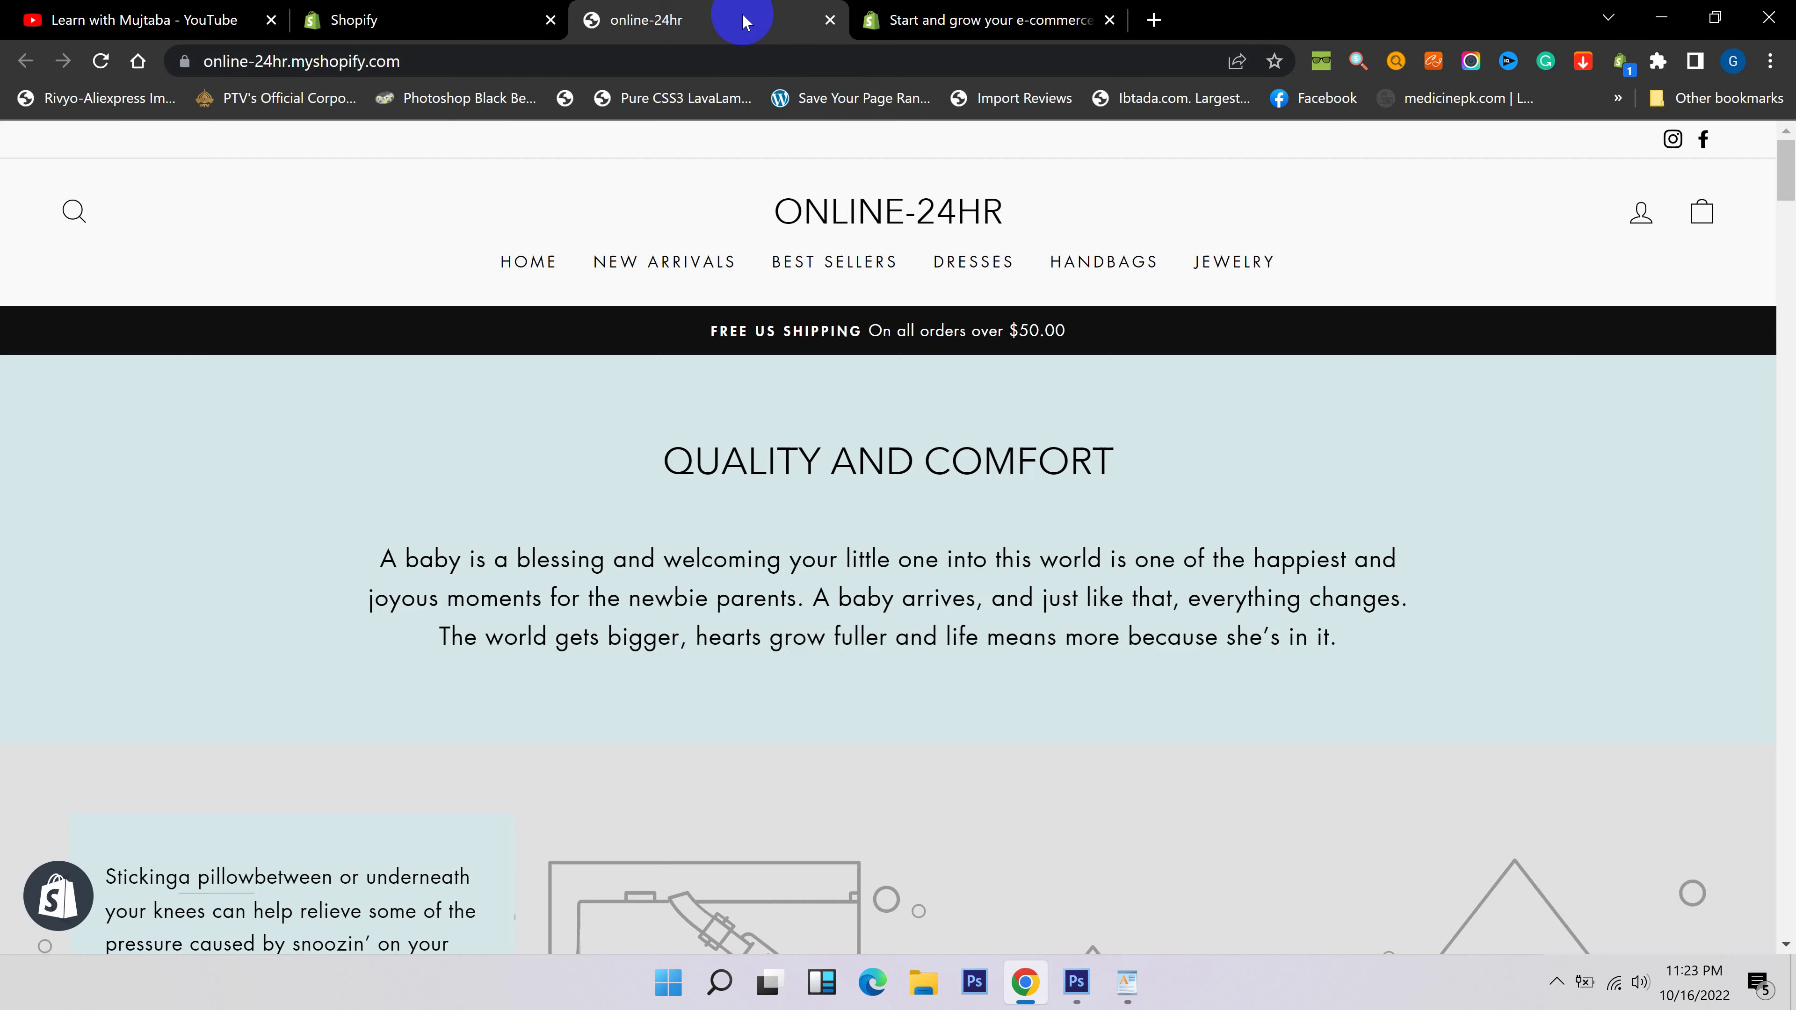
Start a new page in the Shopify admin and title it Contact us.
click(413, 18)
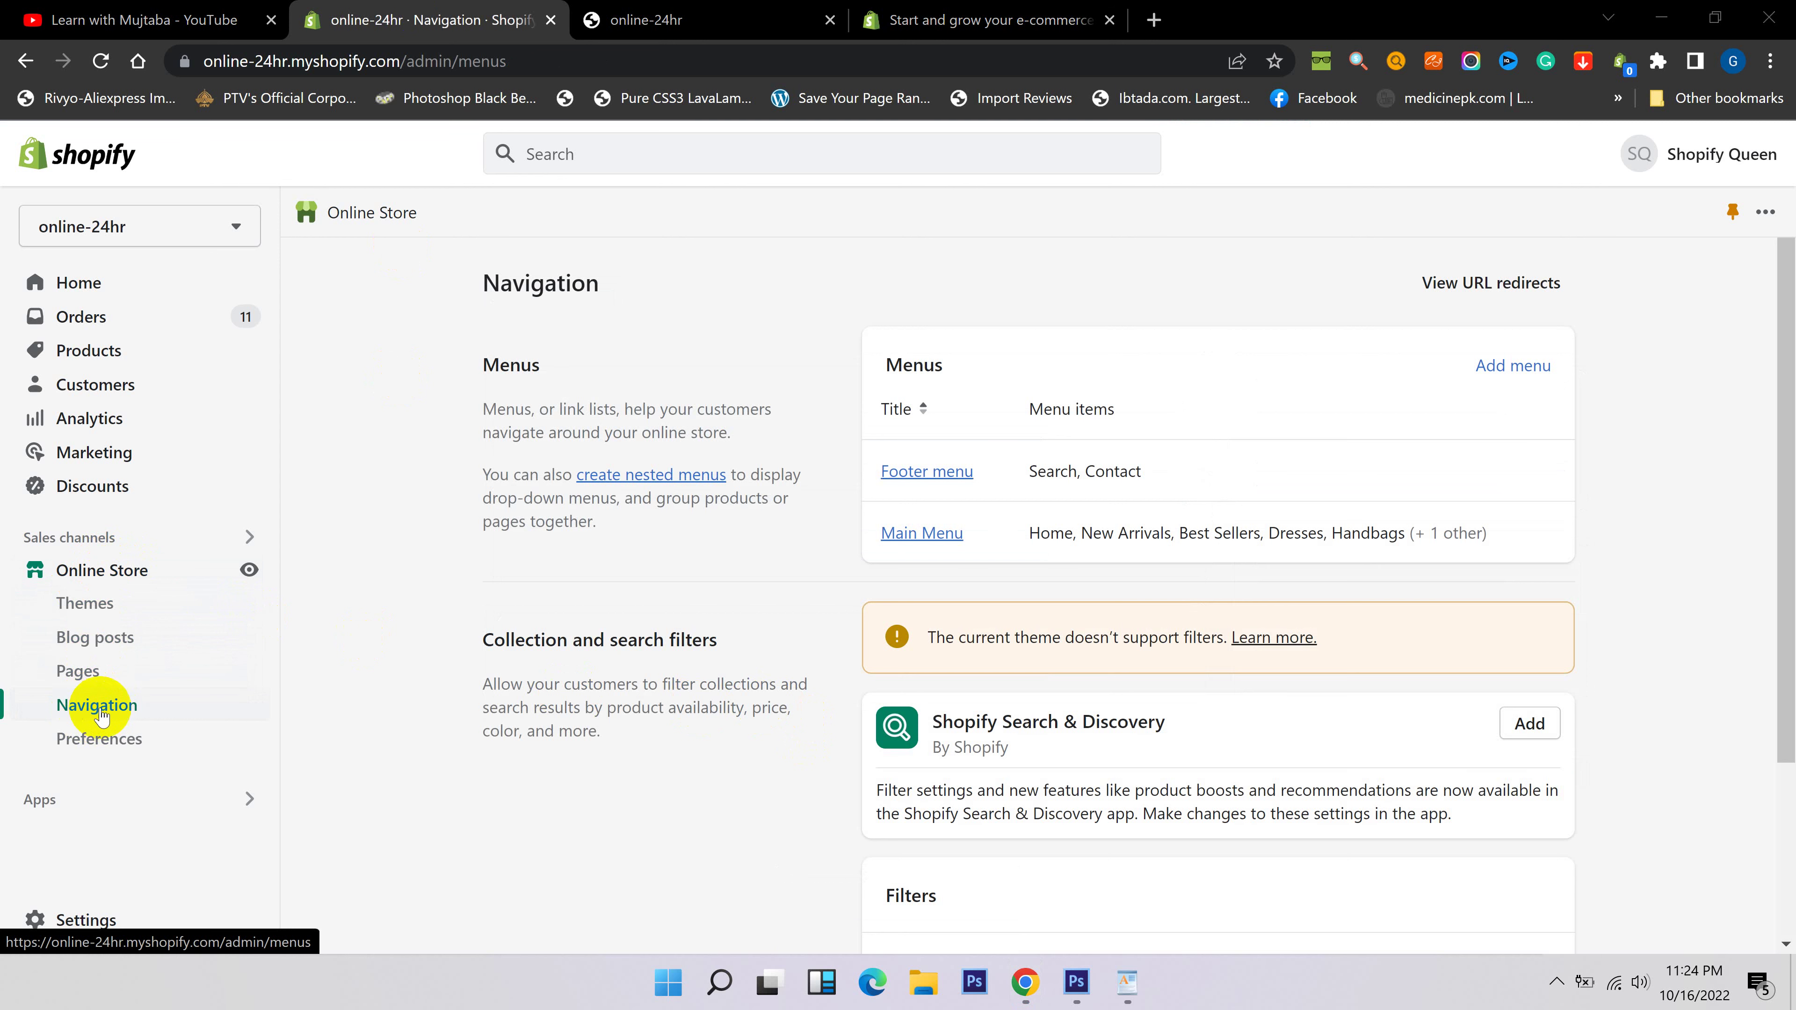
click(76, 672)
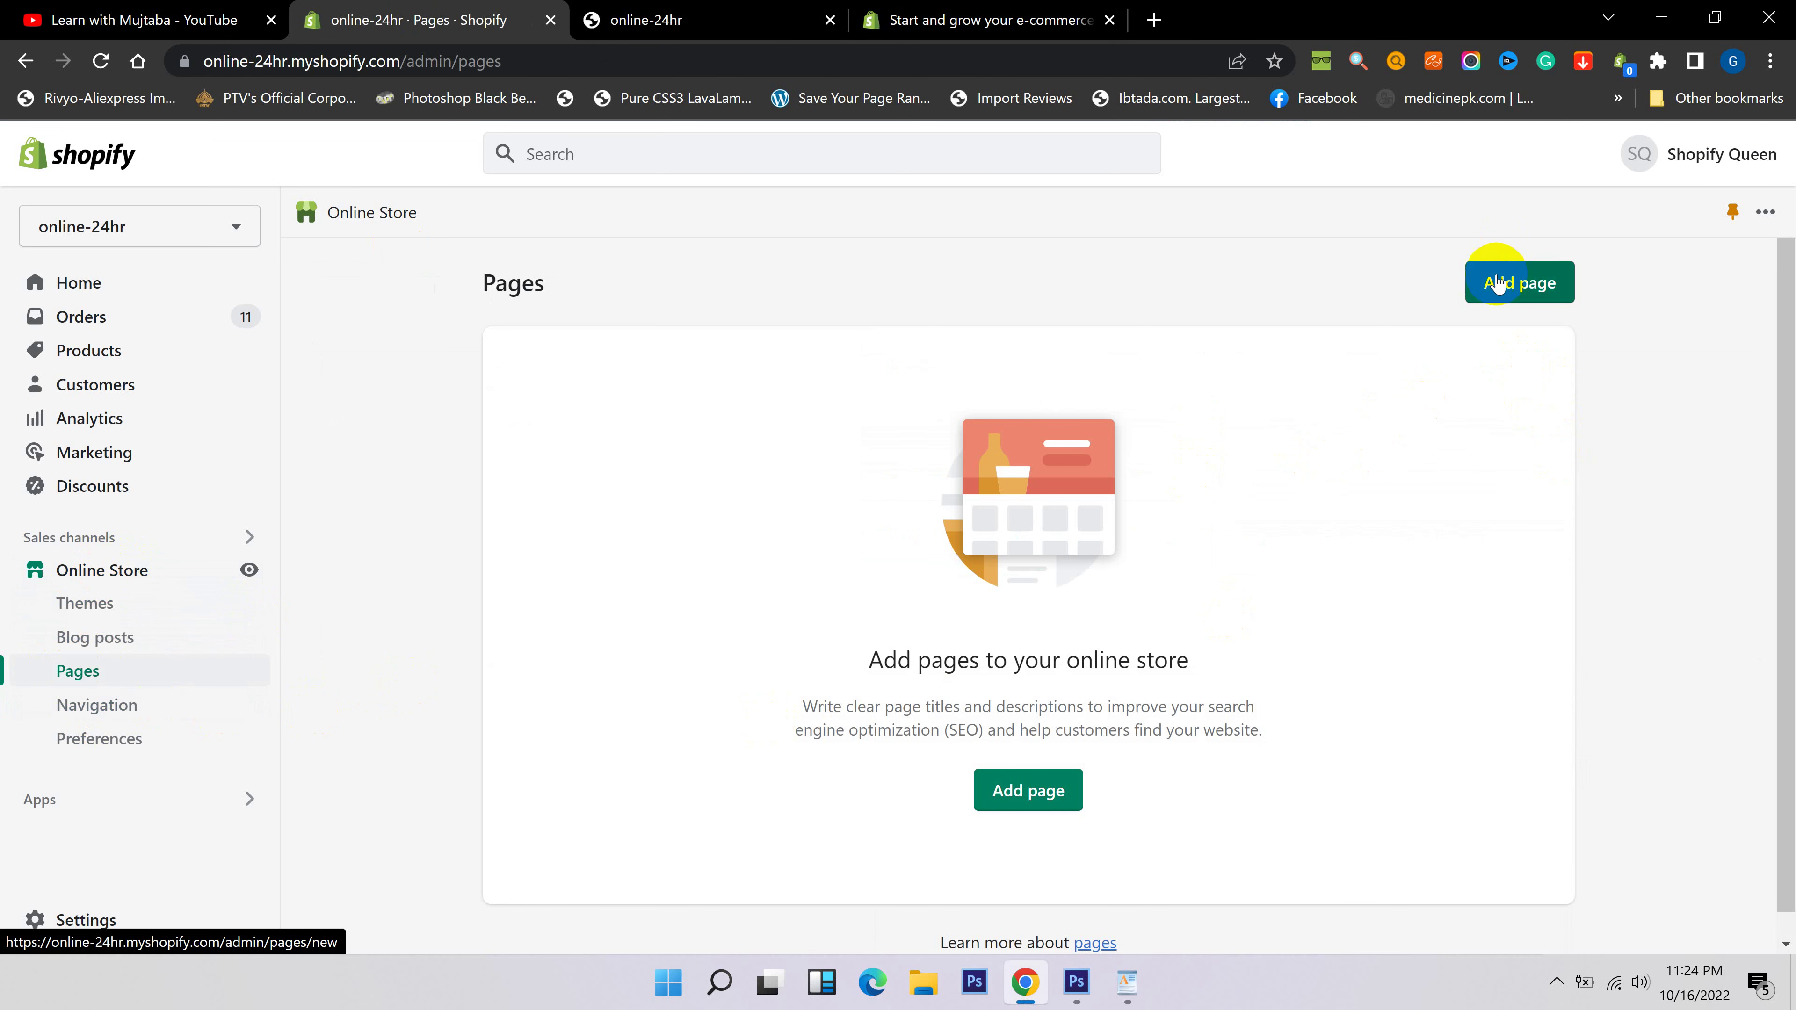
click(1513, 290)
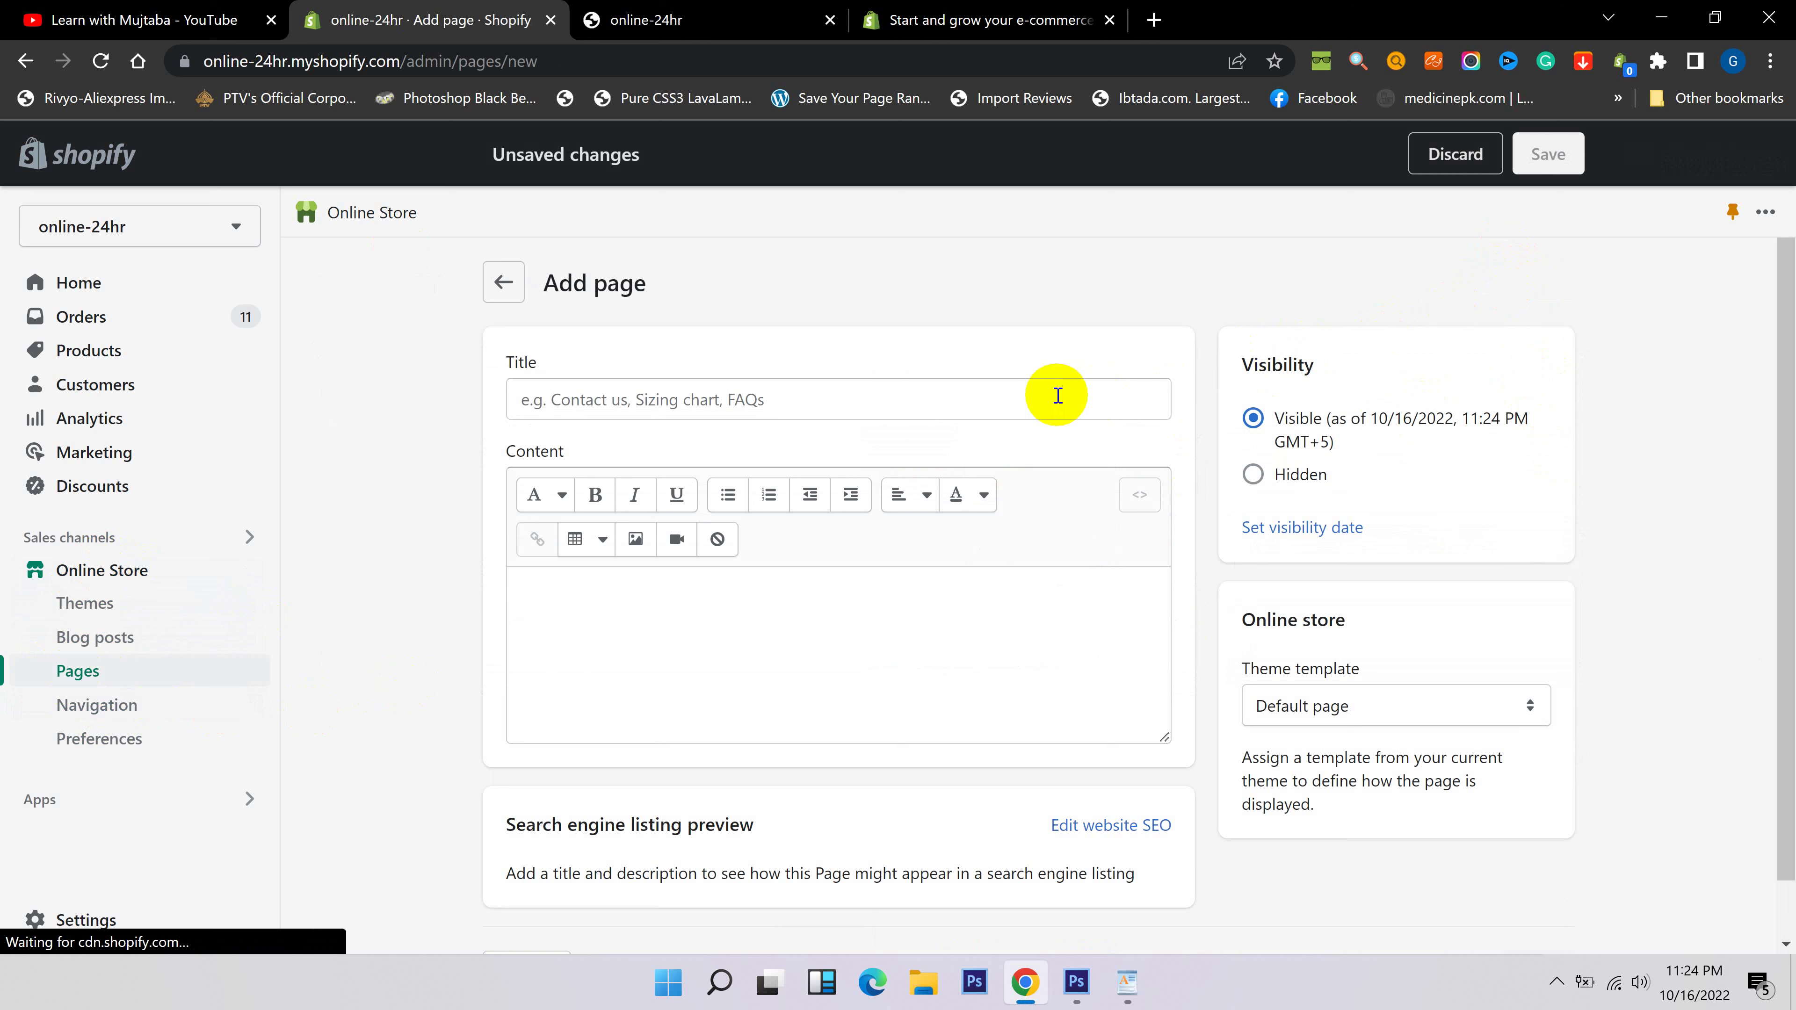
click(1056, 396)
text(Contact us)
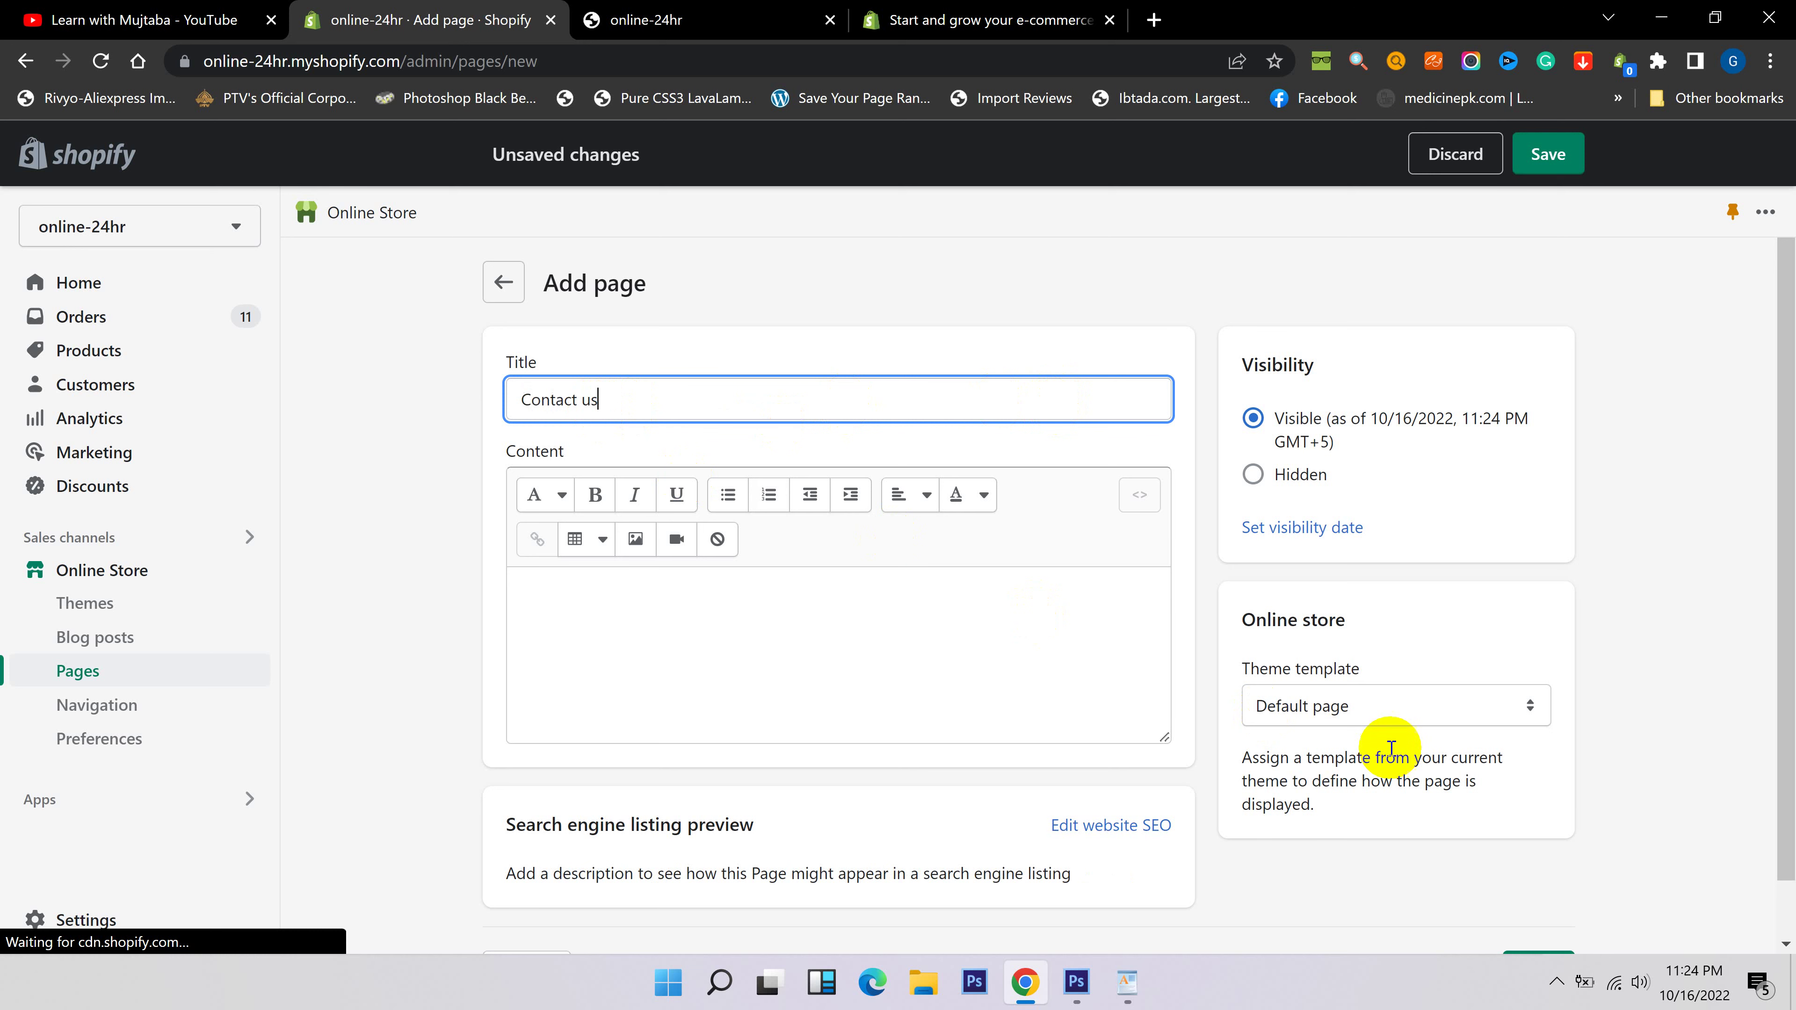
Assign the contact theme template to the Contact us page and save it.
drag(1362, 669, 1246, 674)
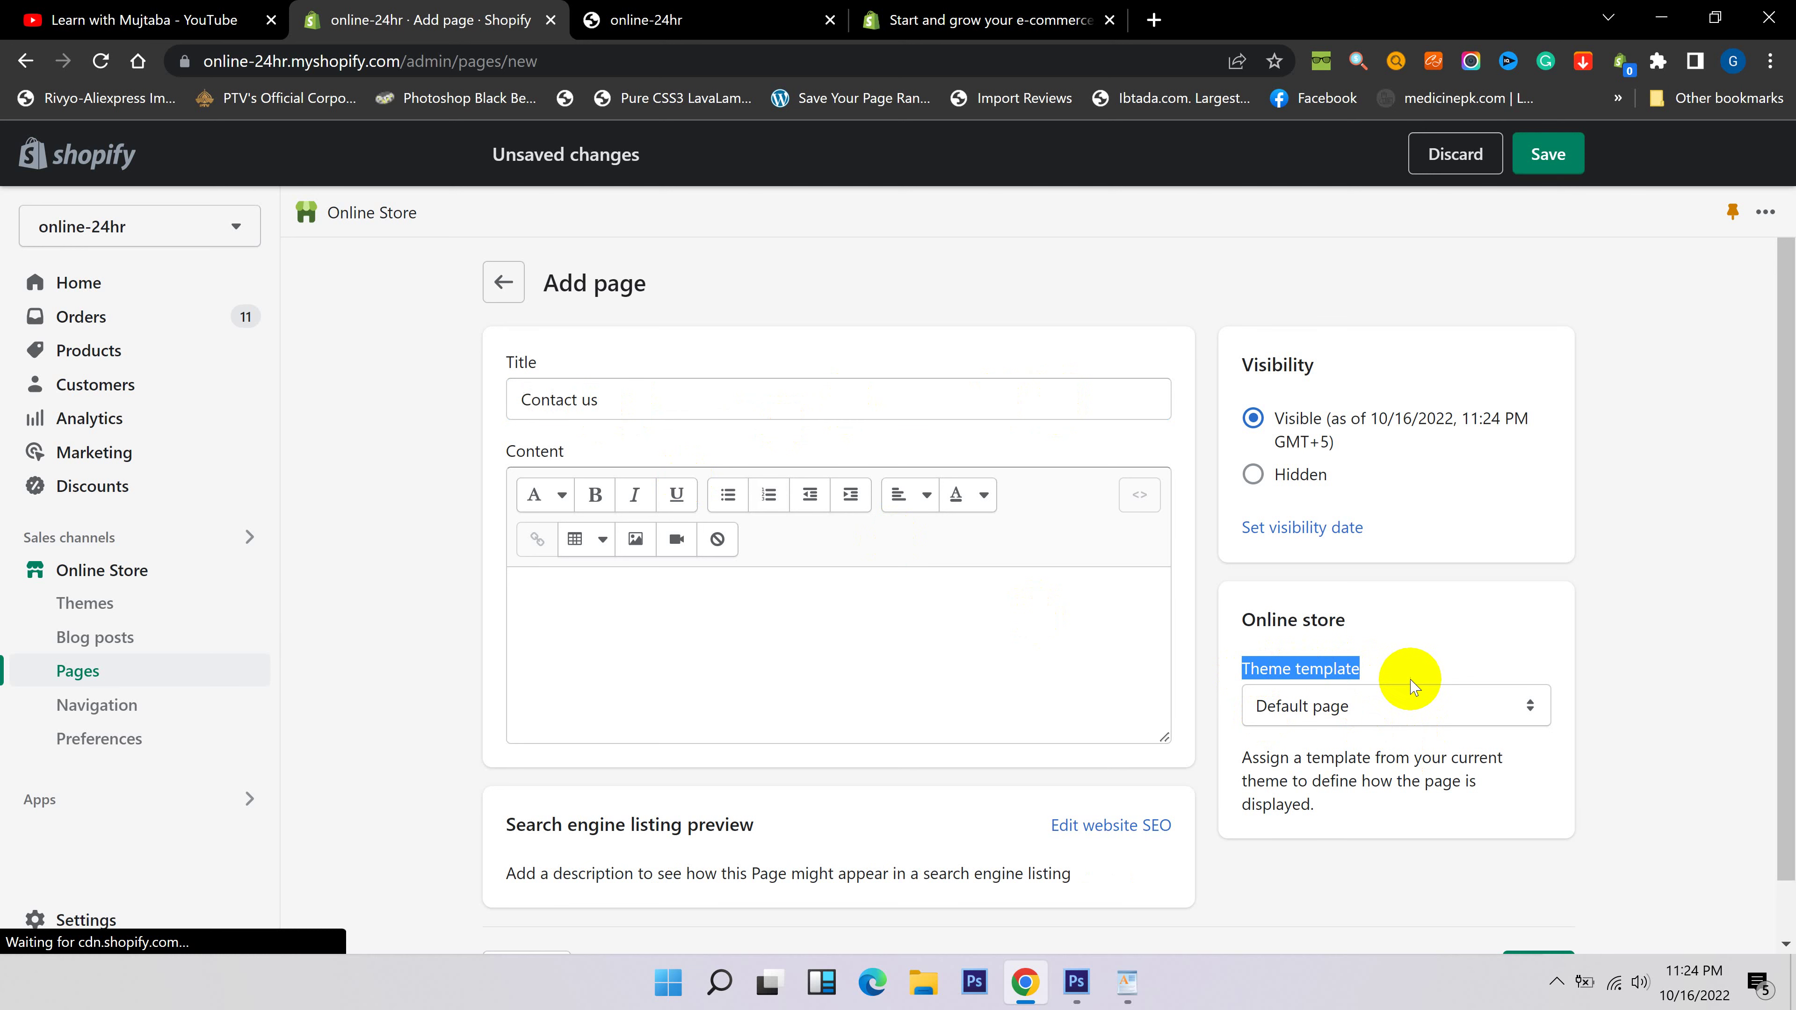
click(1465, 716)
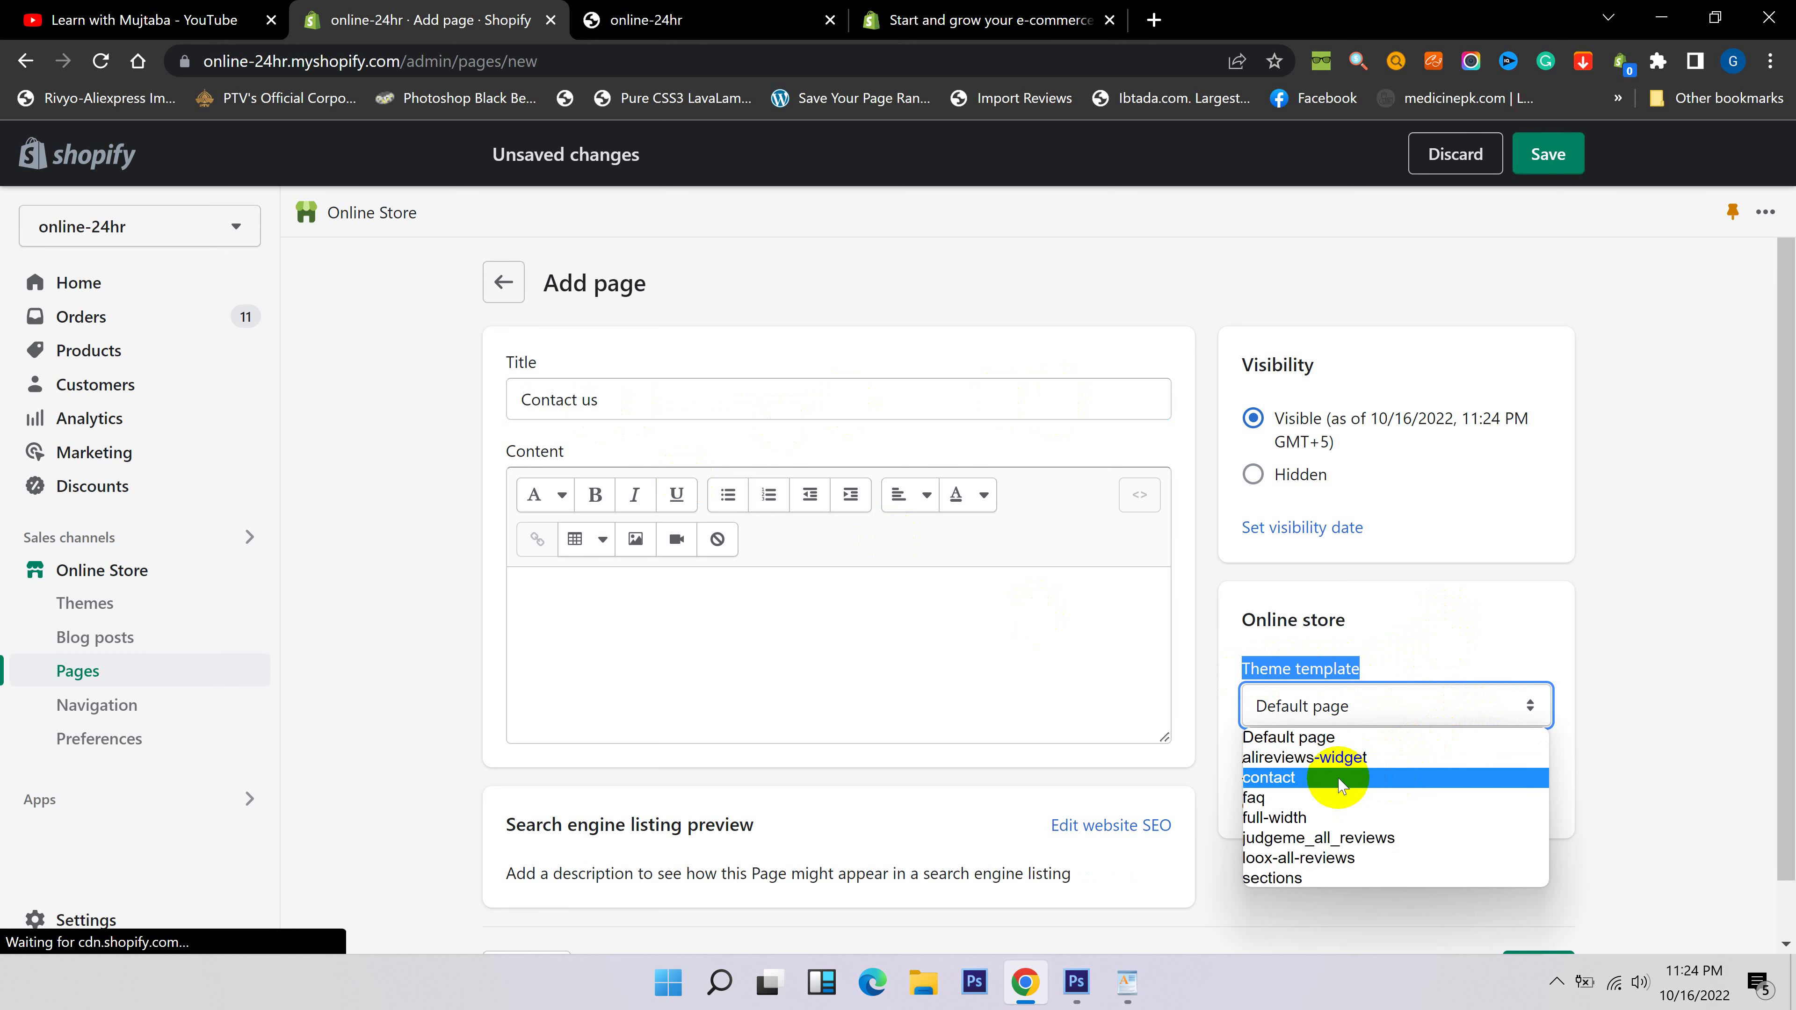
click(1285, 781)
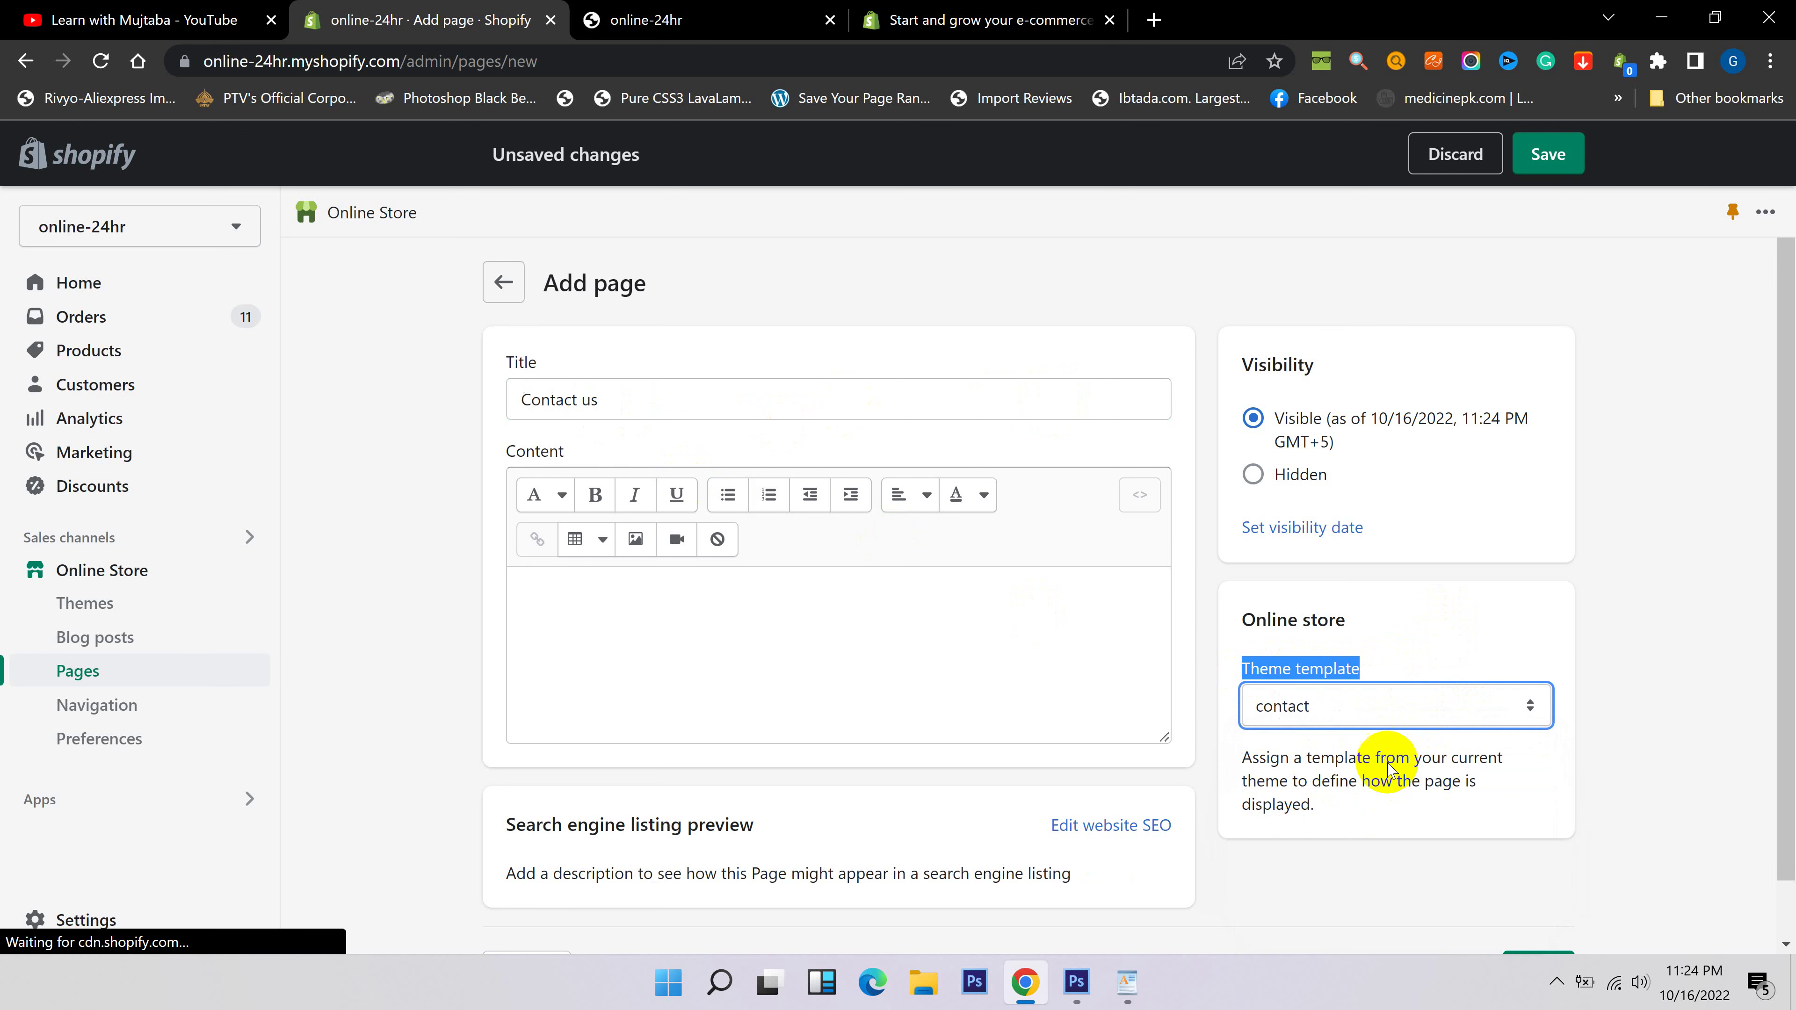
click(1558, 164)
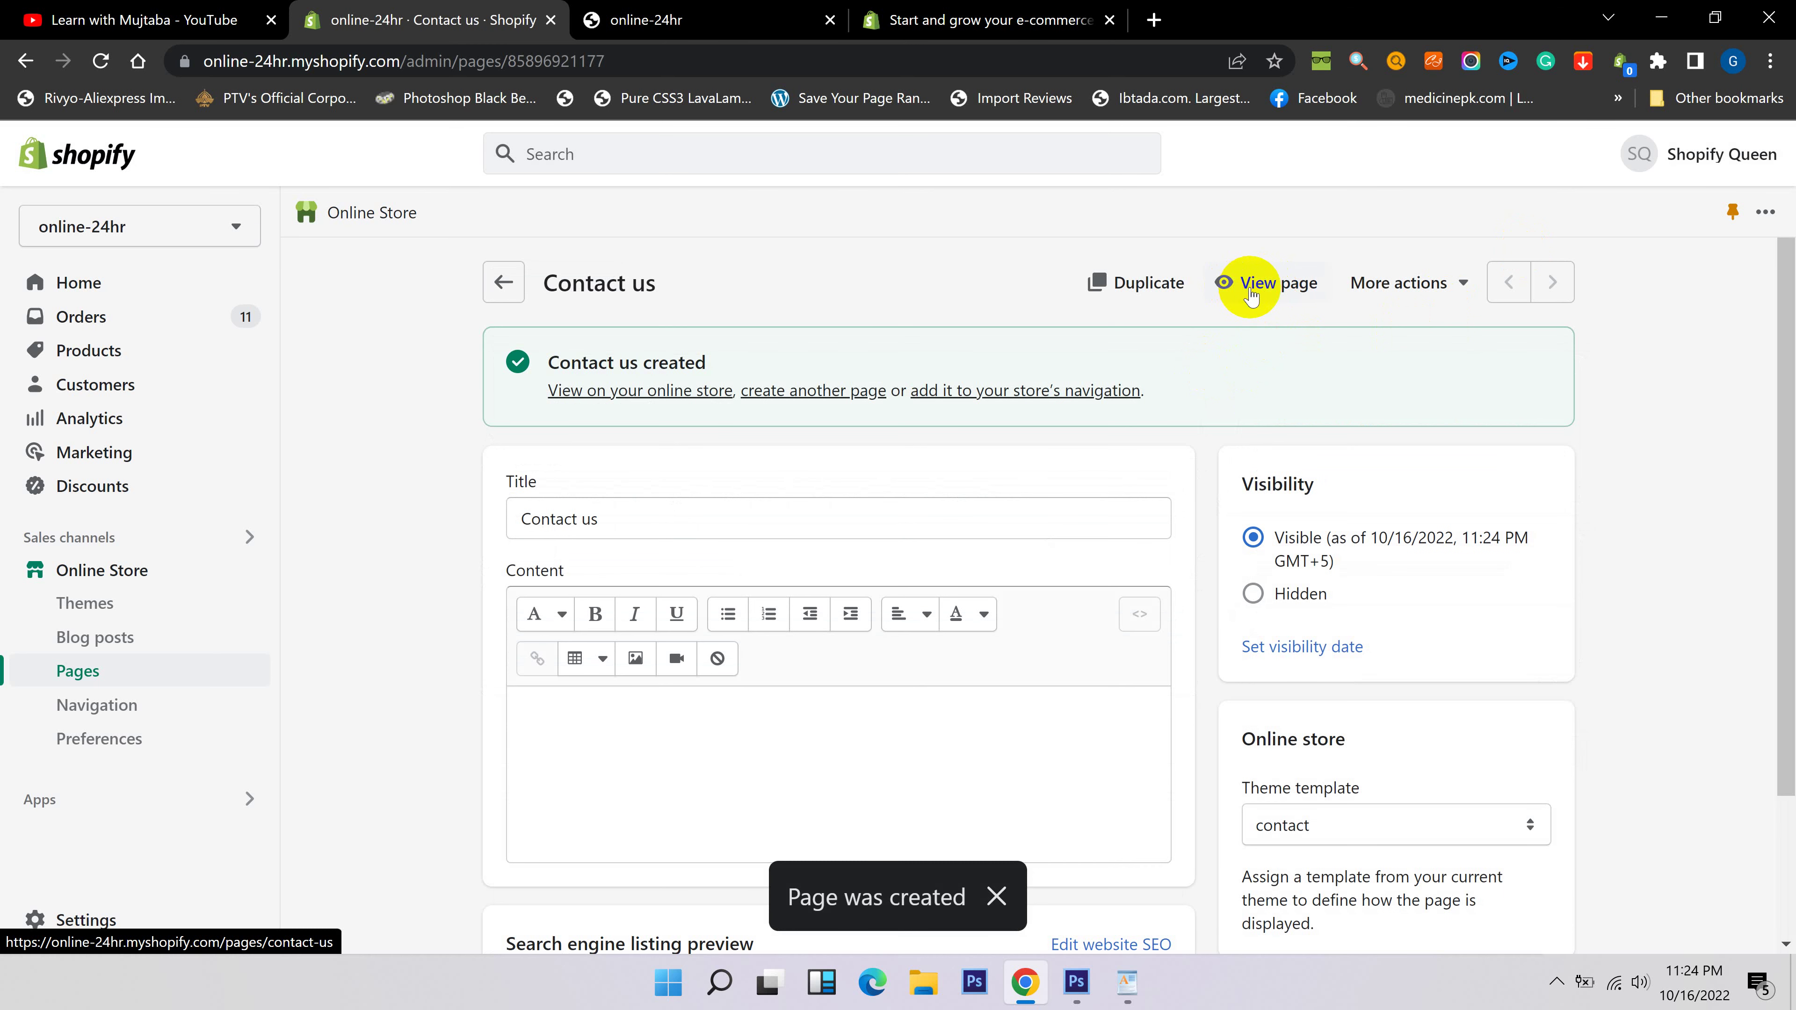
View the Contact us page on the storefront and examine its contact form from header to Send button.
click(1269, 285)
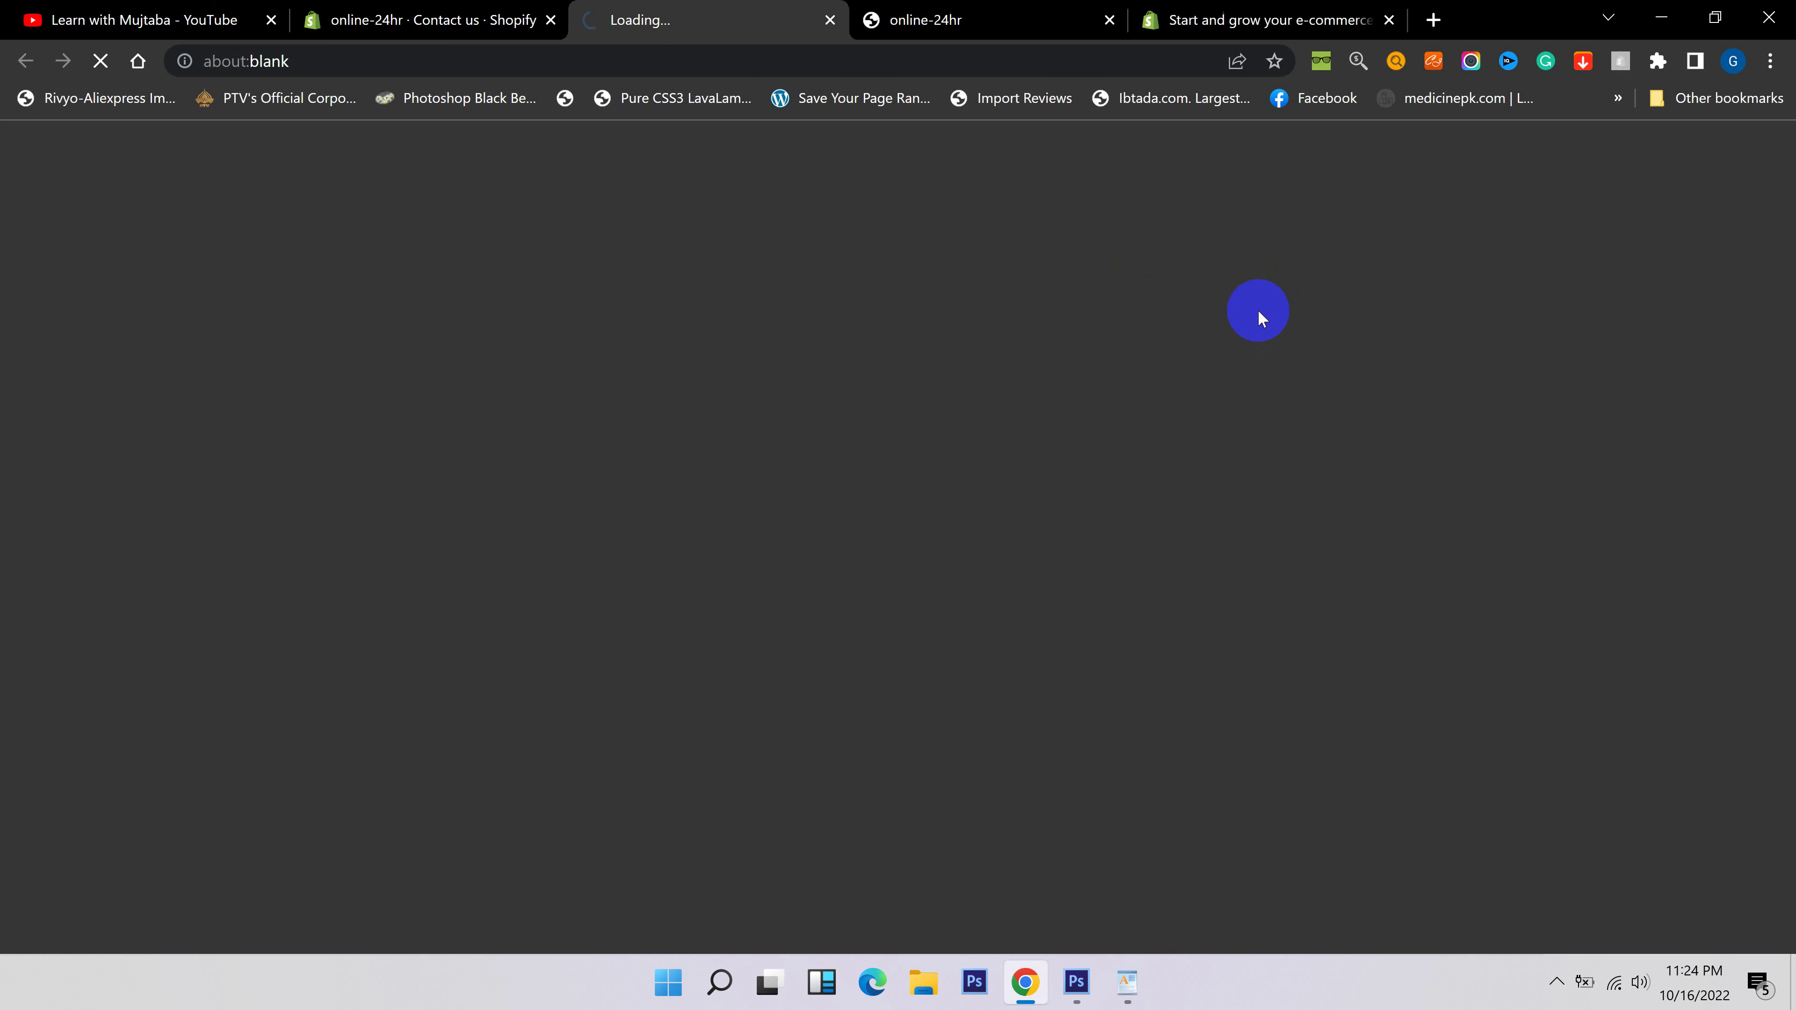
scroll(963, 461, down, 3)
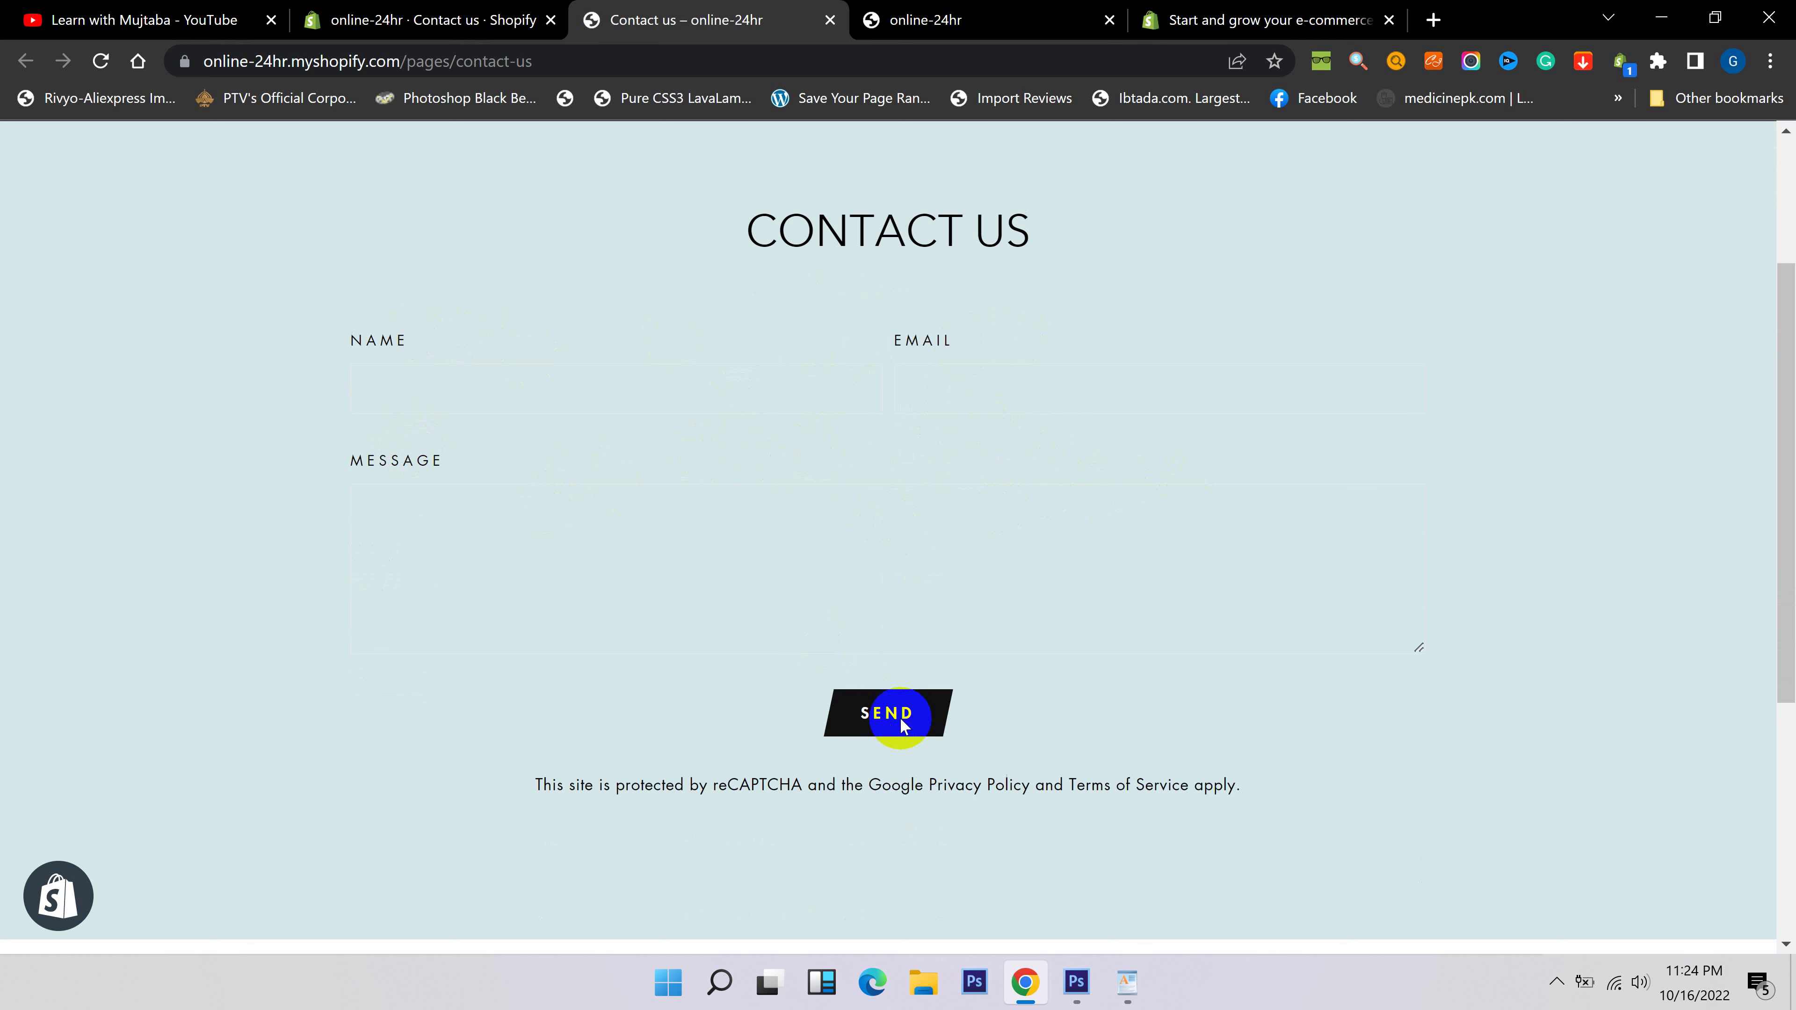
scroll(1018, 565, up, 3)
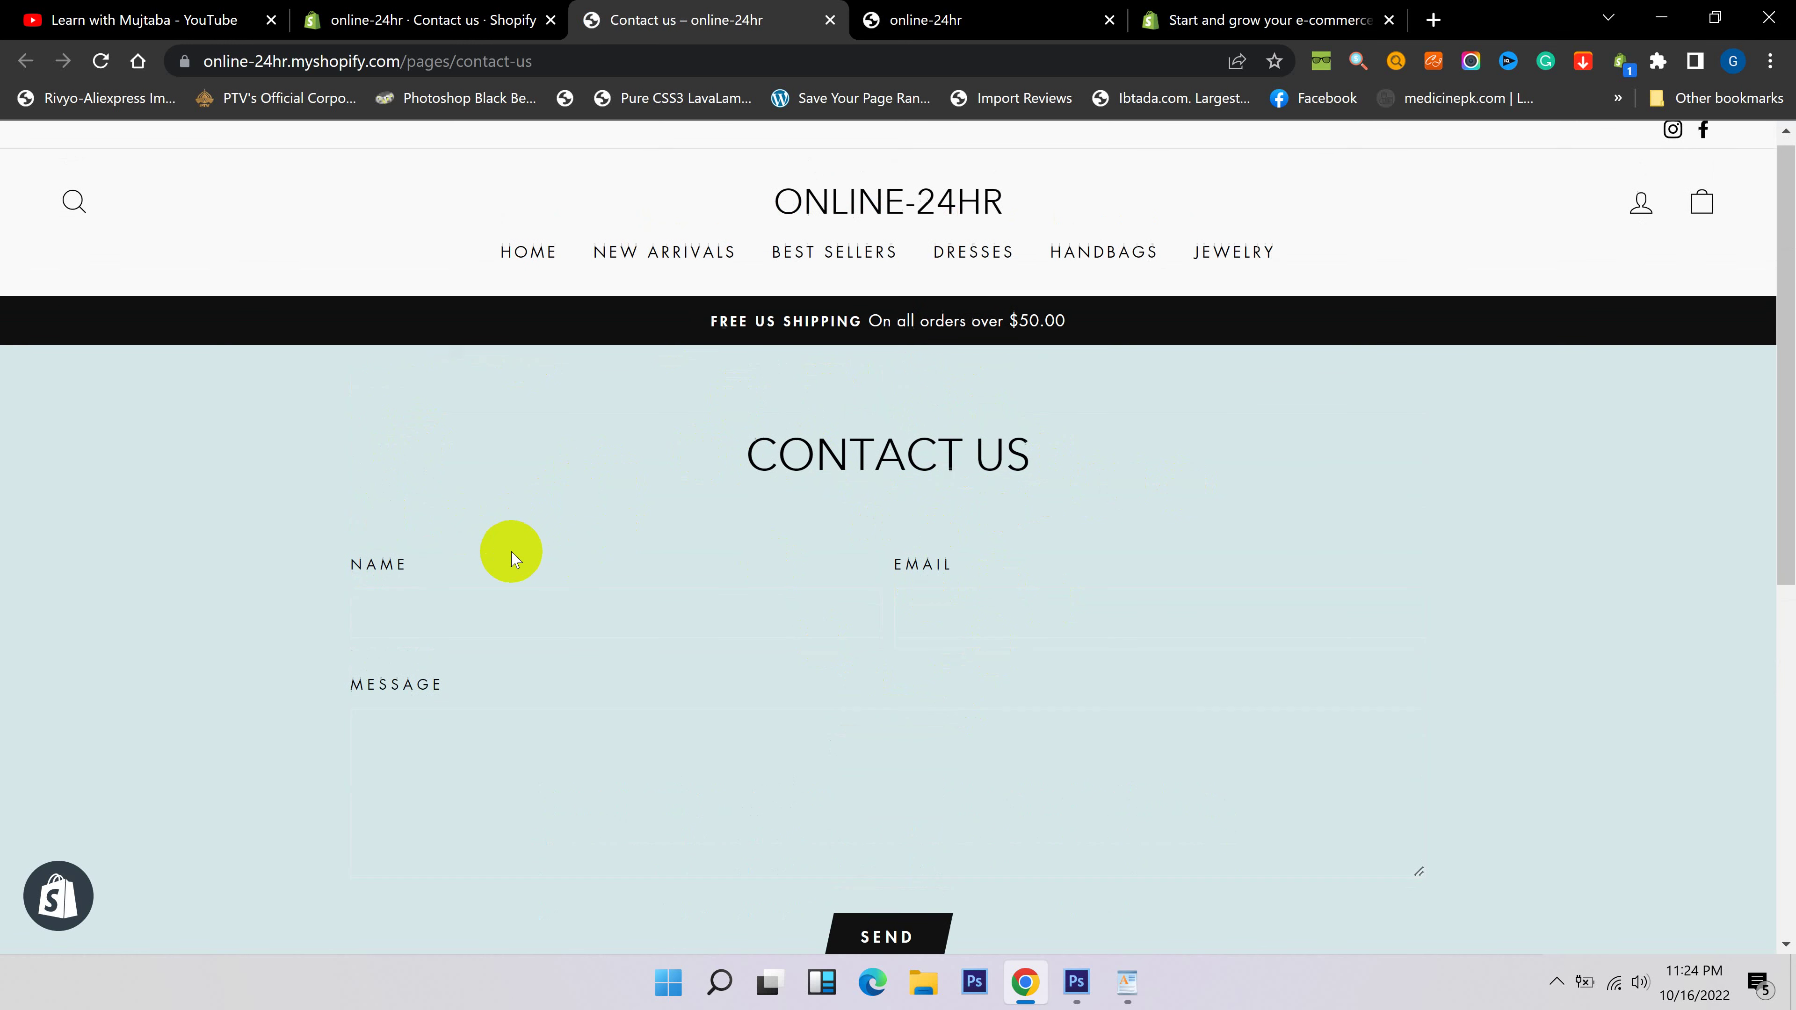
scroll(510, 558, down, 1)
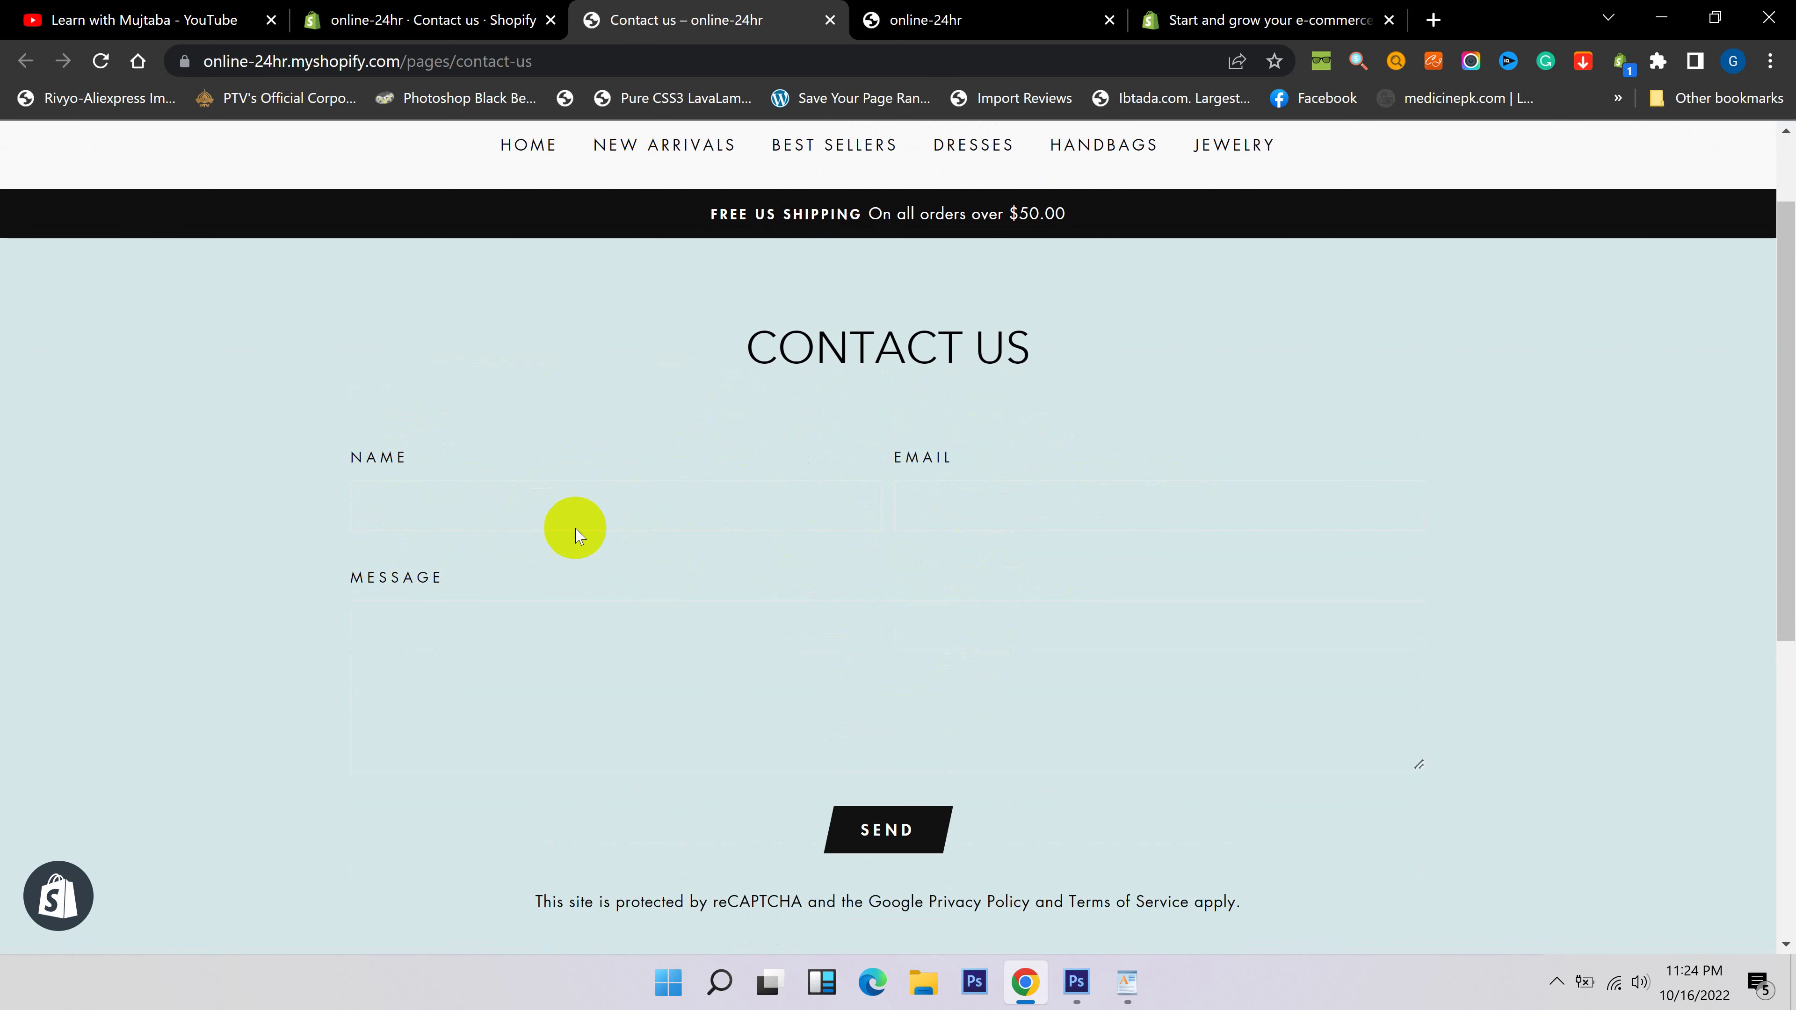
scroll(636, 556, down, 1)
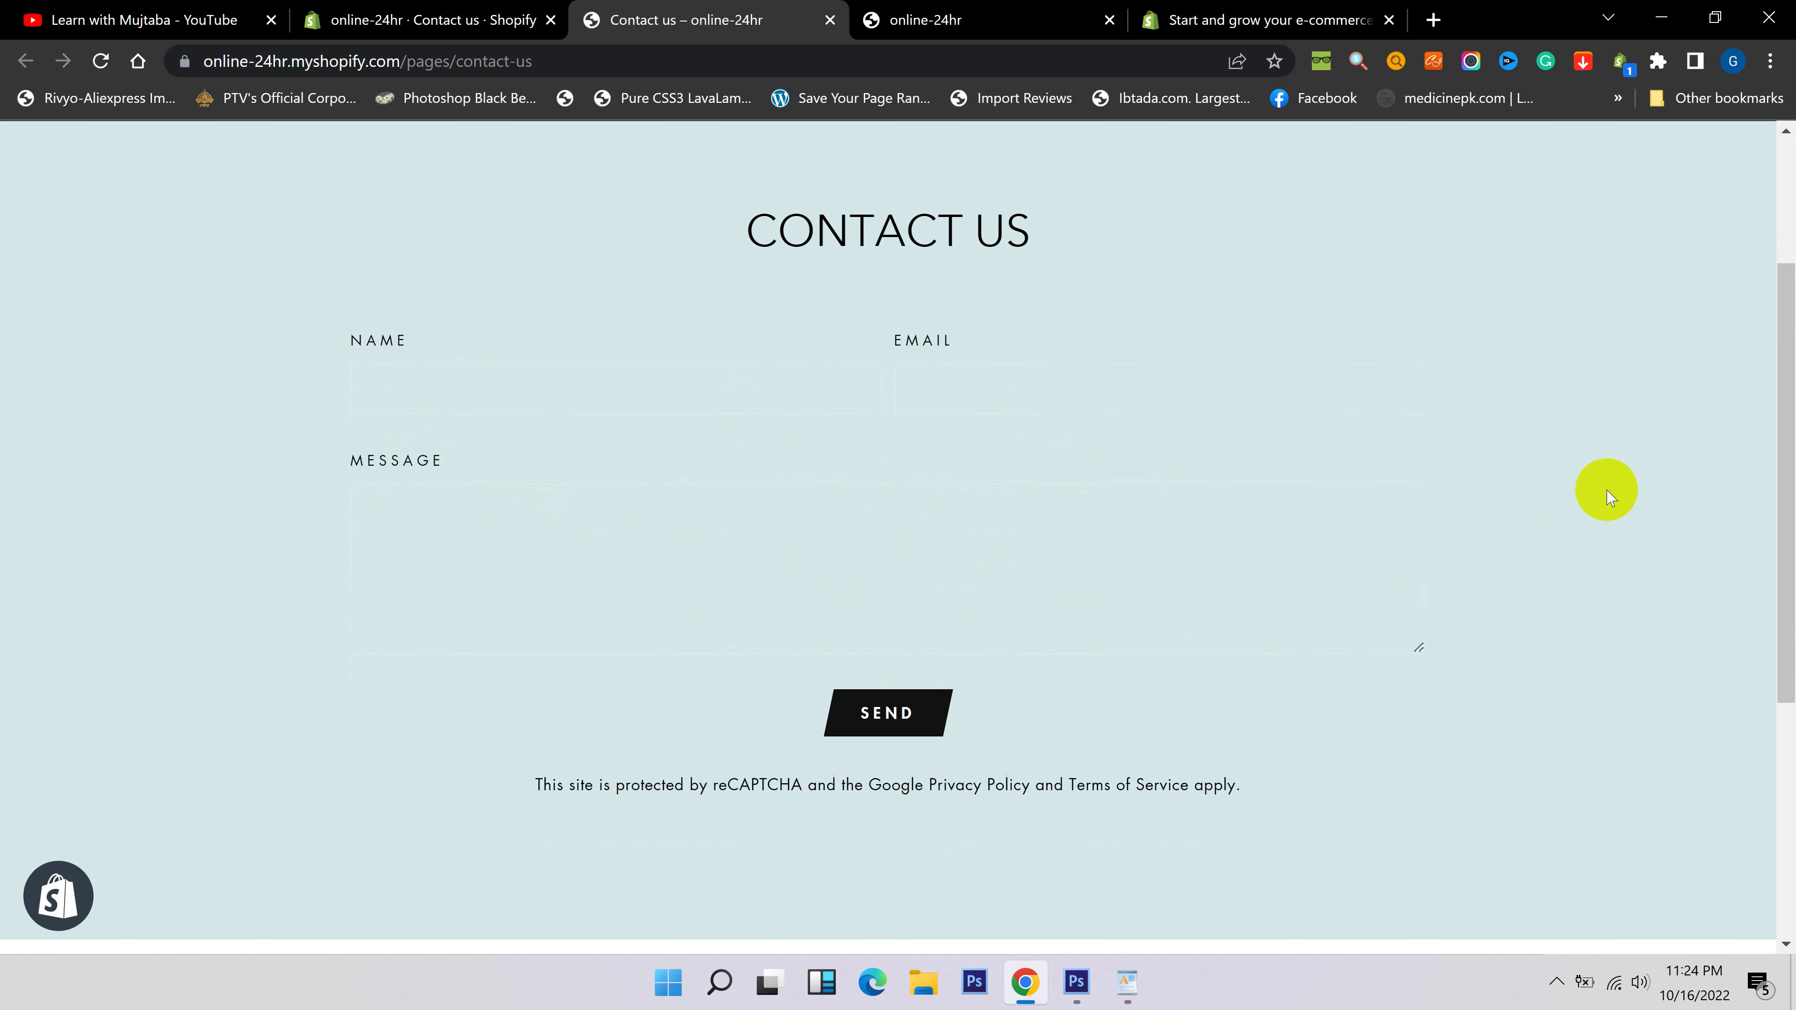
scroll(803, 466, up, 2)
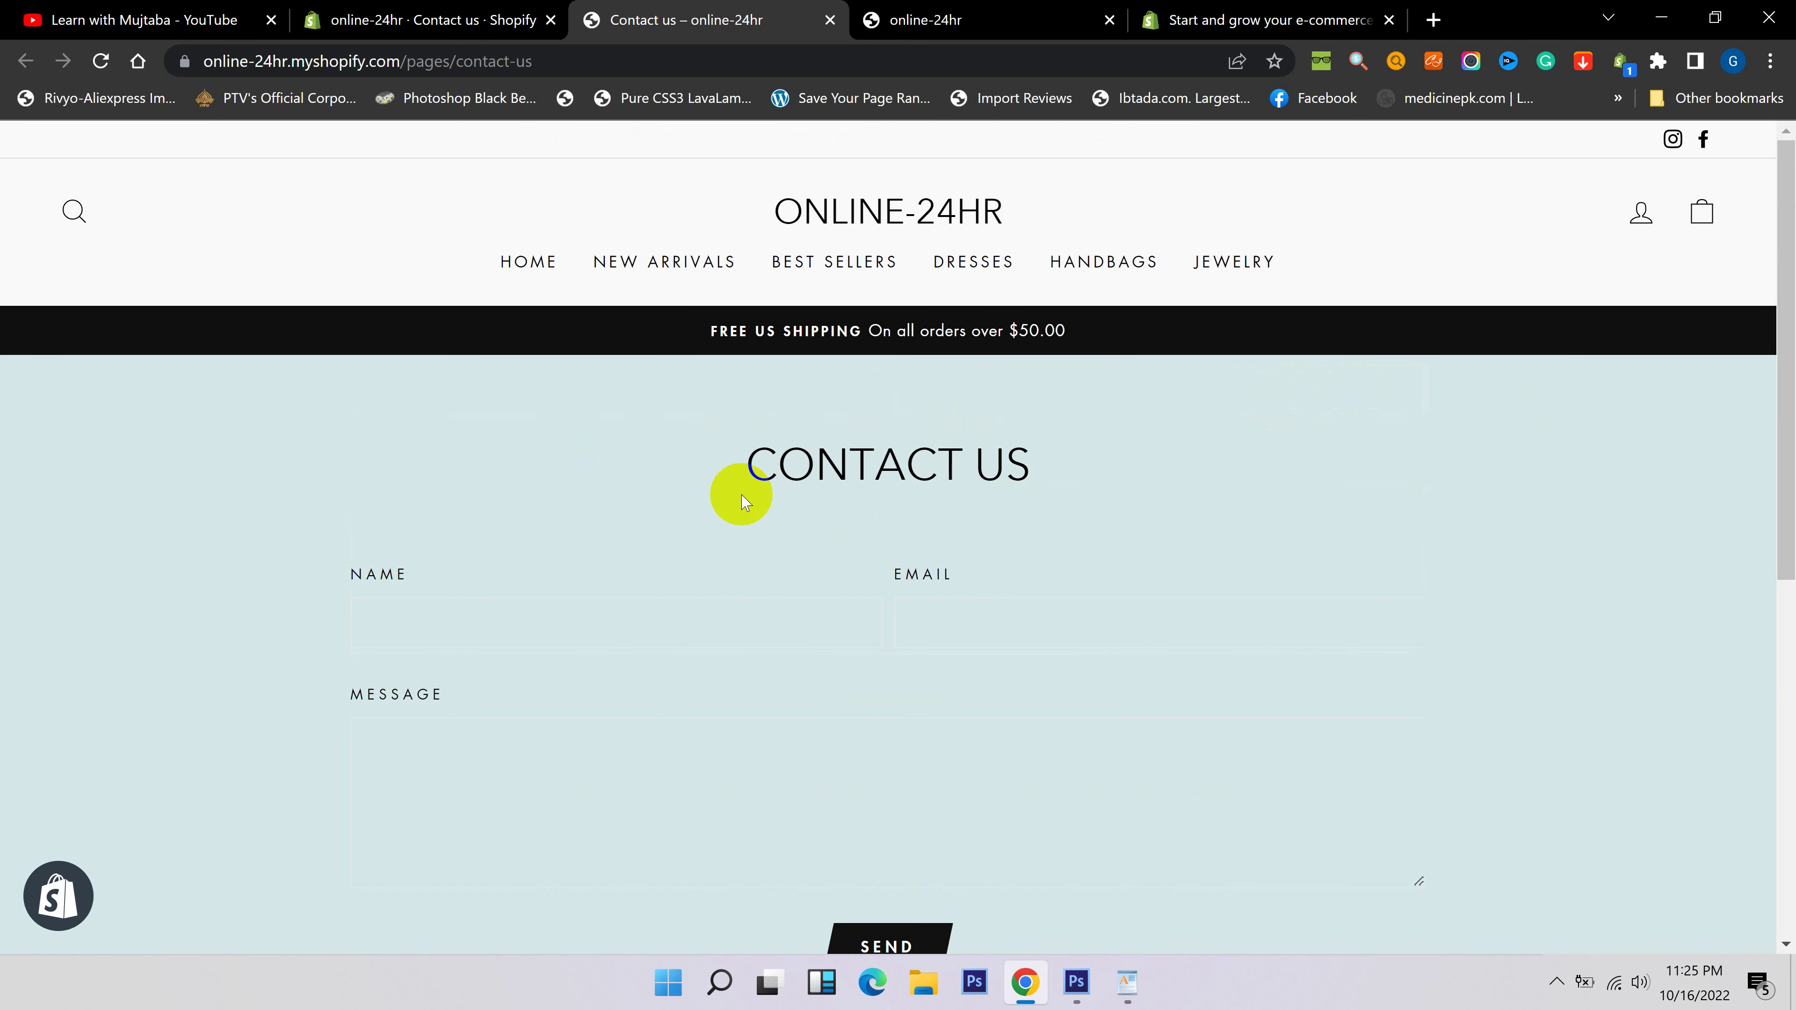
scroll(883, 819, down, 1)
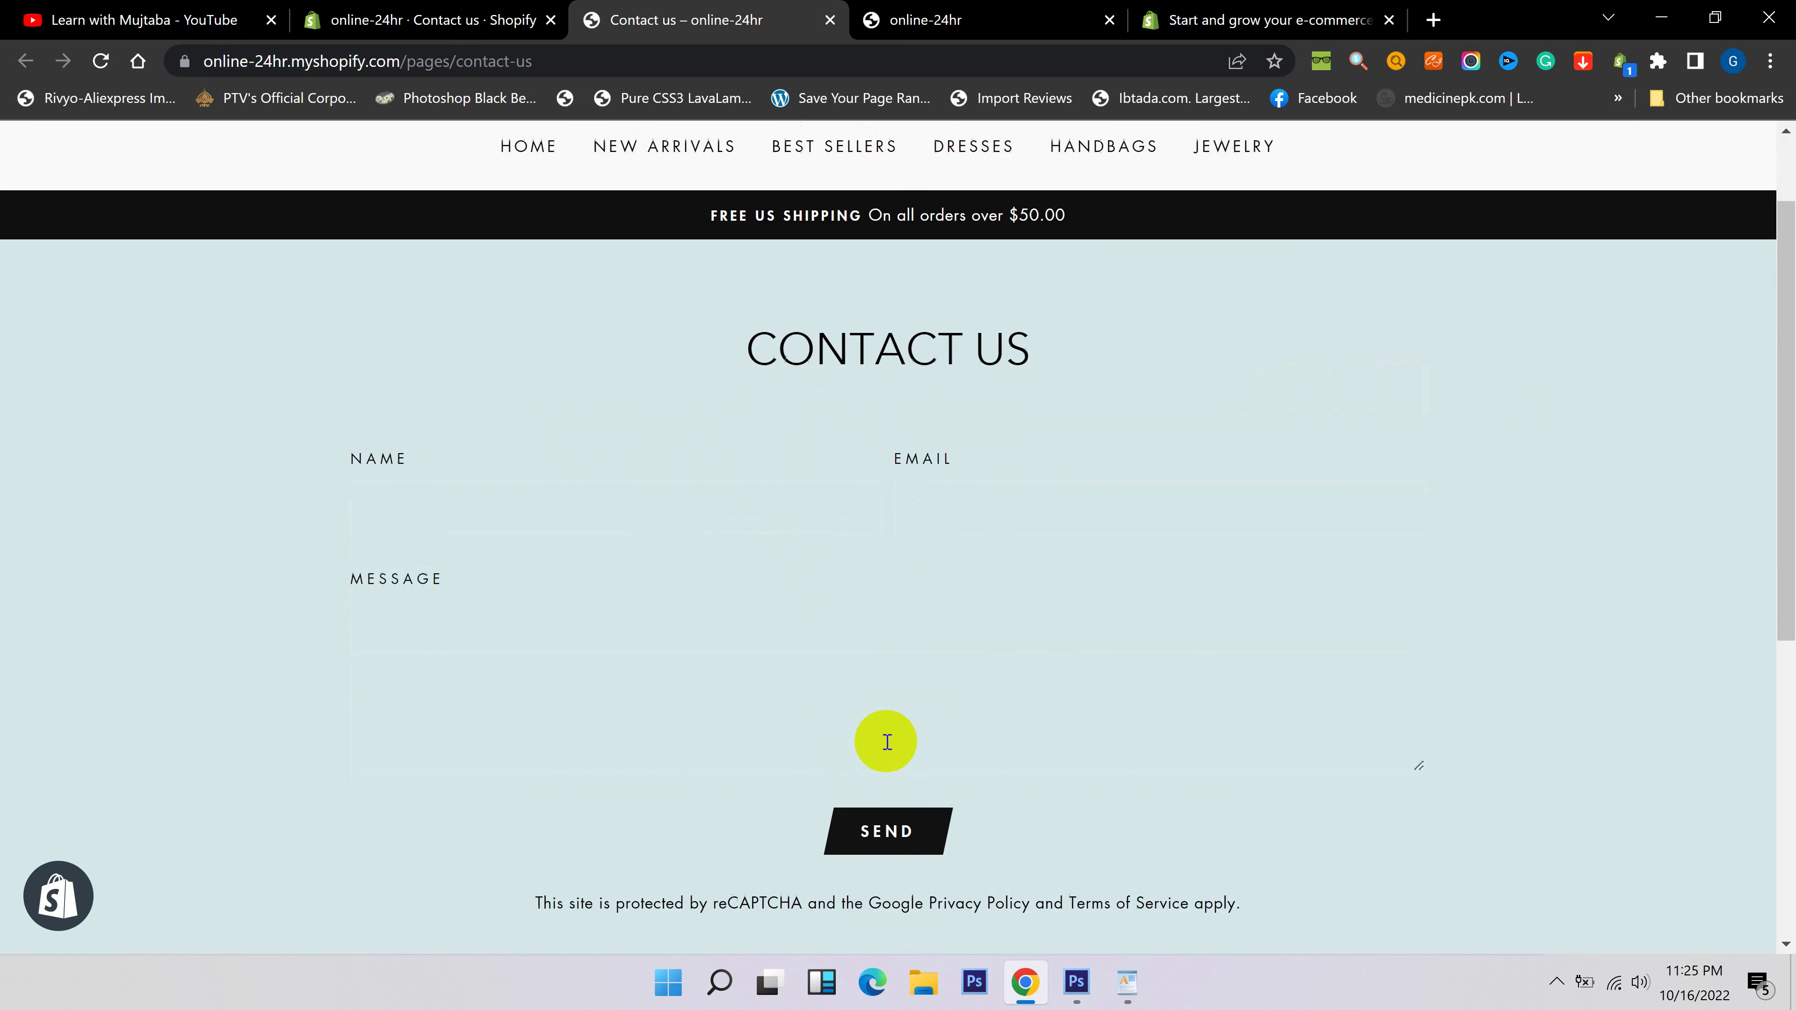
In the Shopify admin, add a Contact us item linked to the Contact us page to the Main Menu, save it and reload.
click(453, 19)
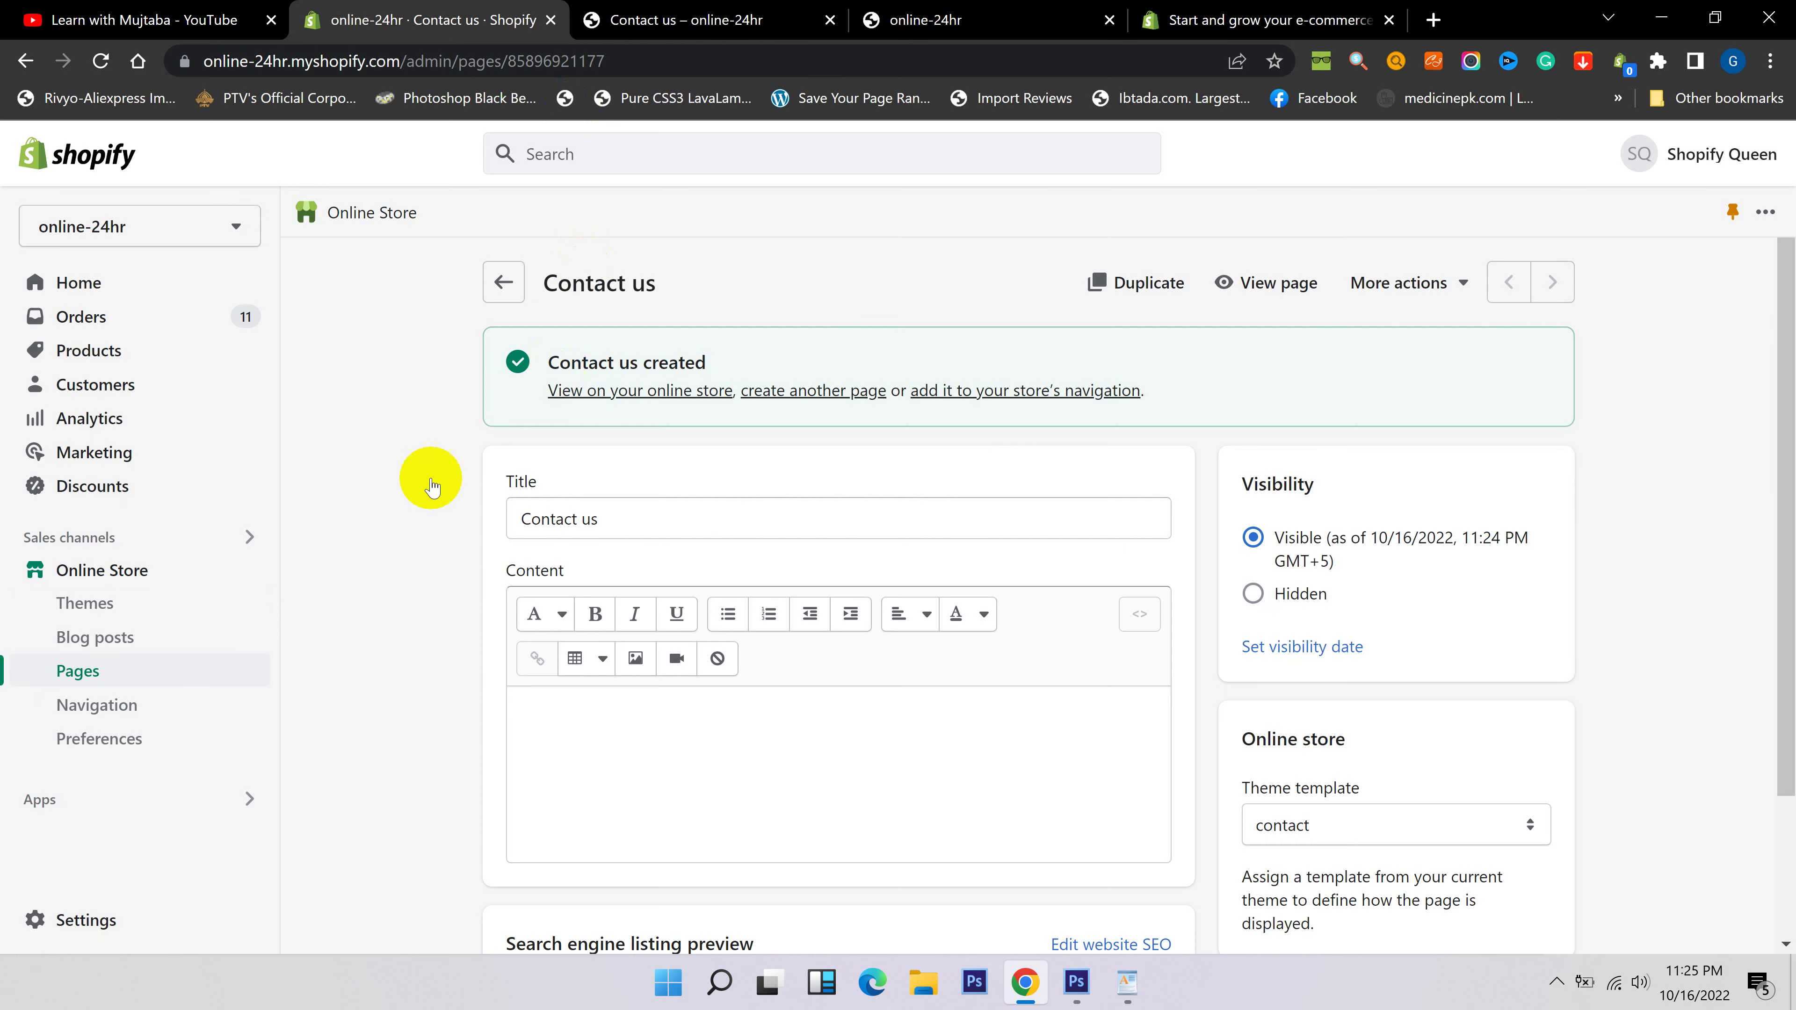
click(108, 704)
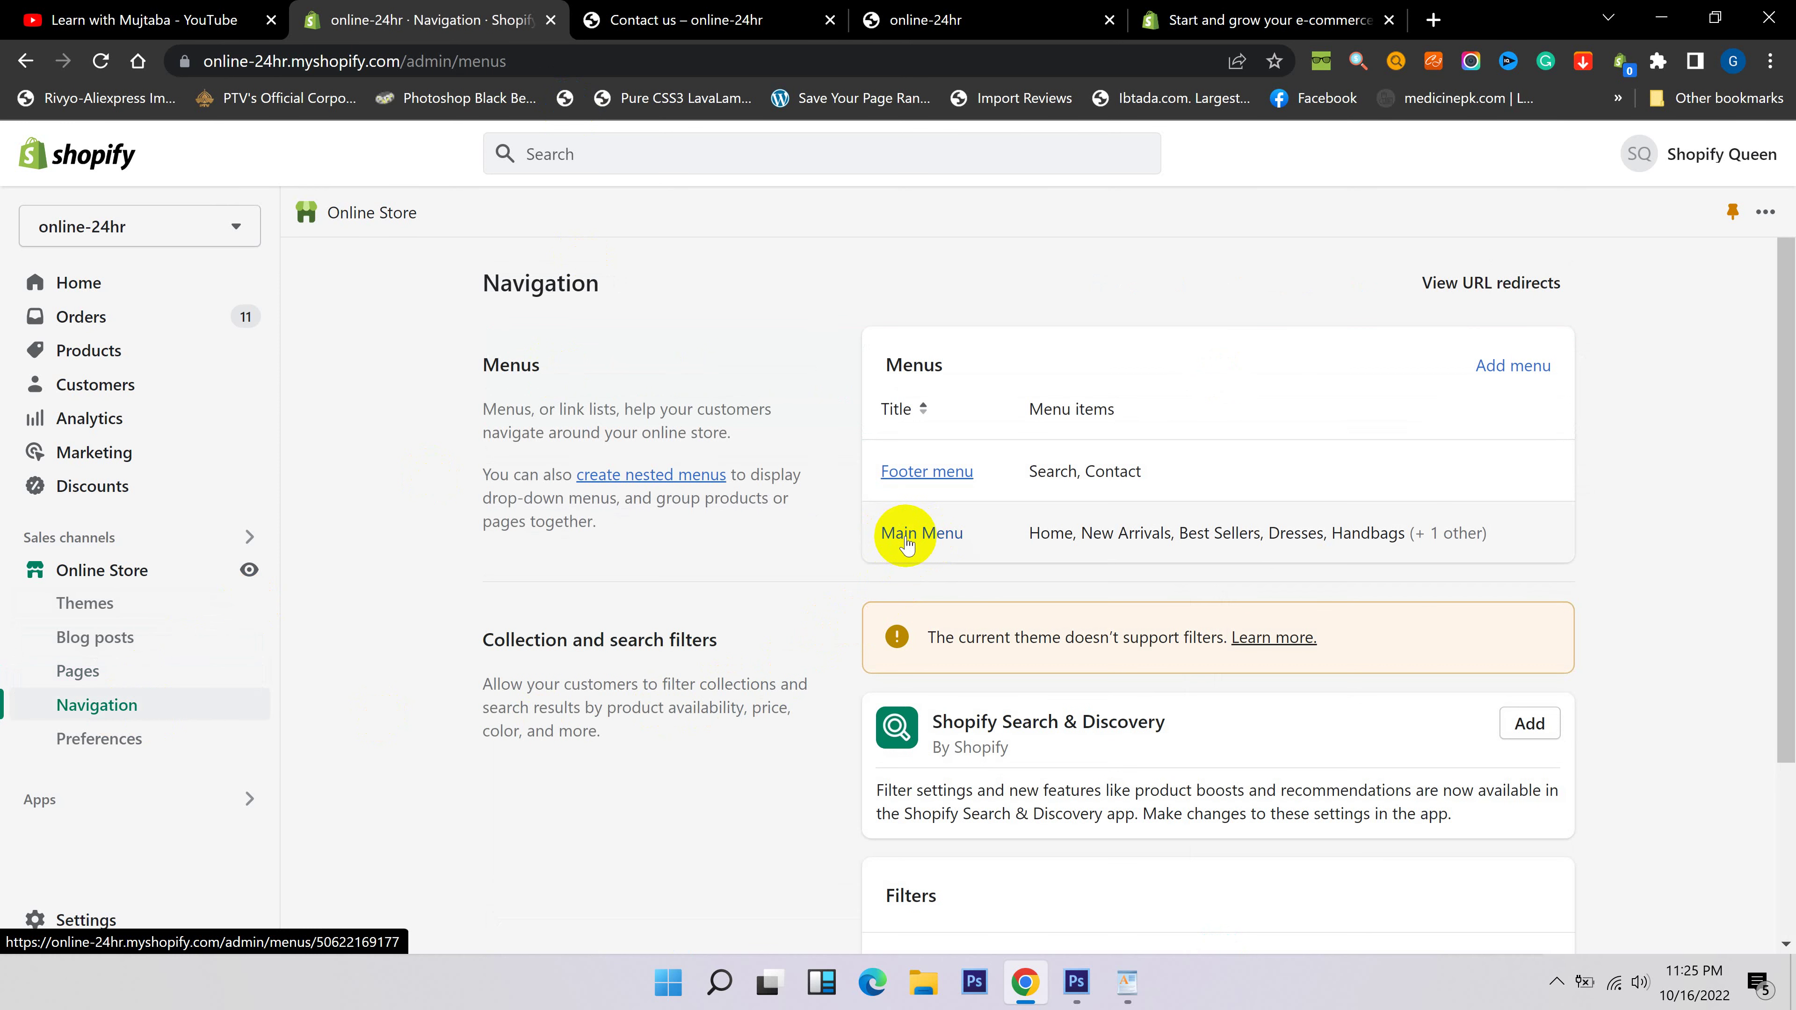
click(907, 543)
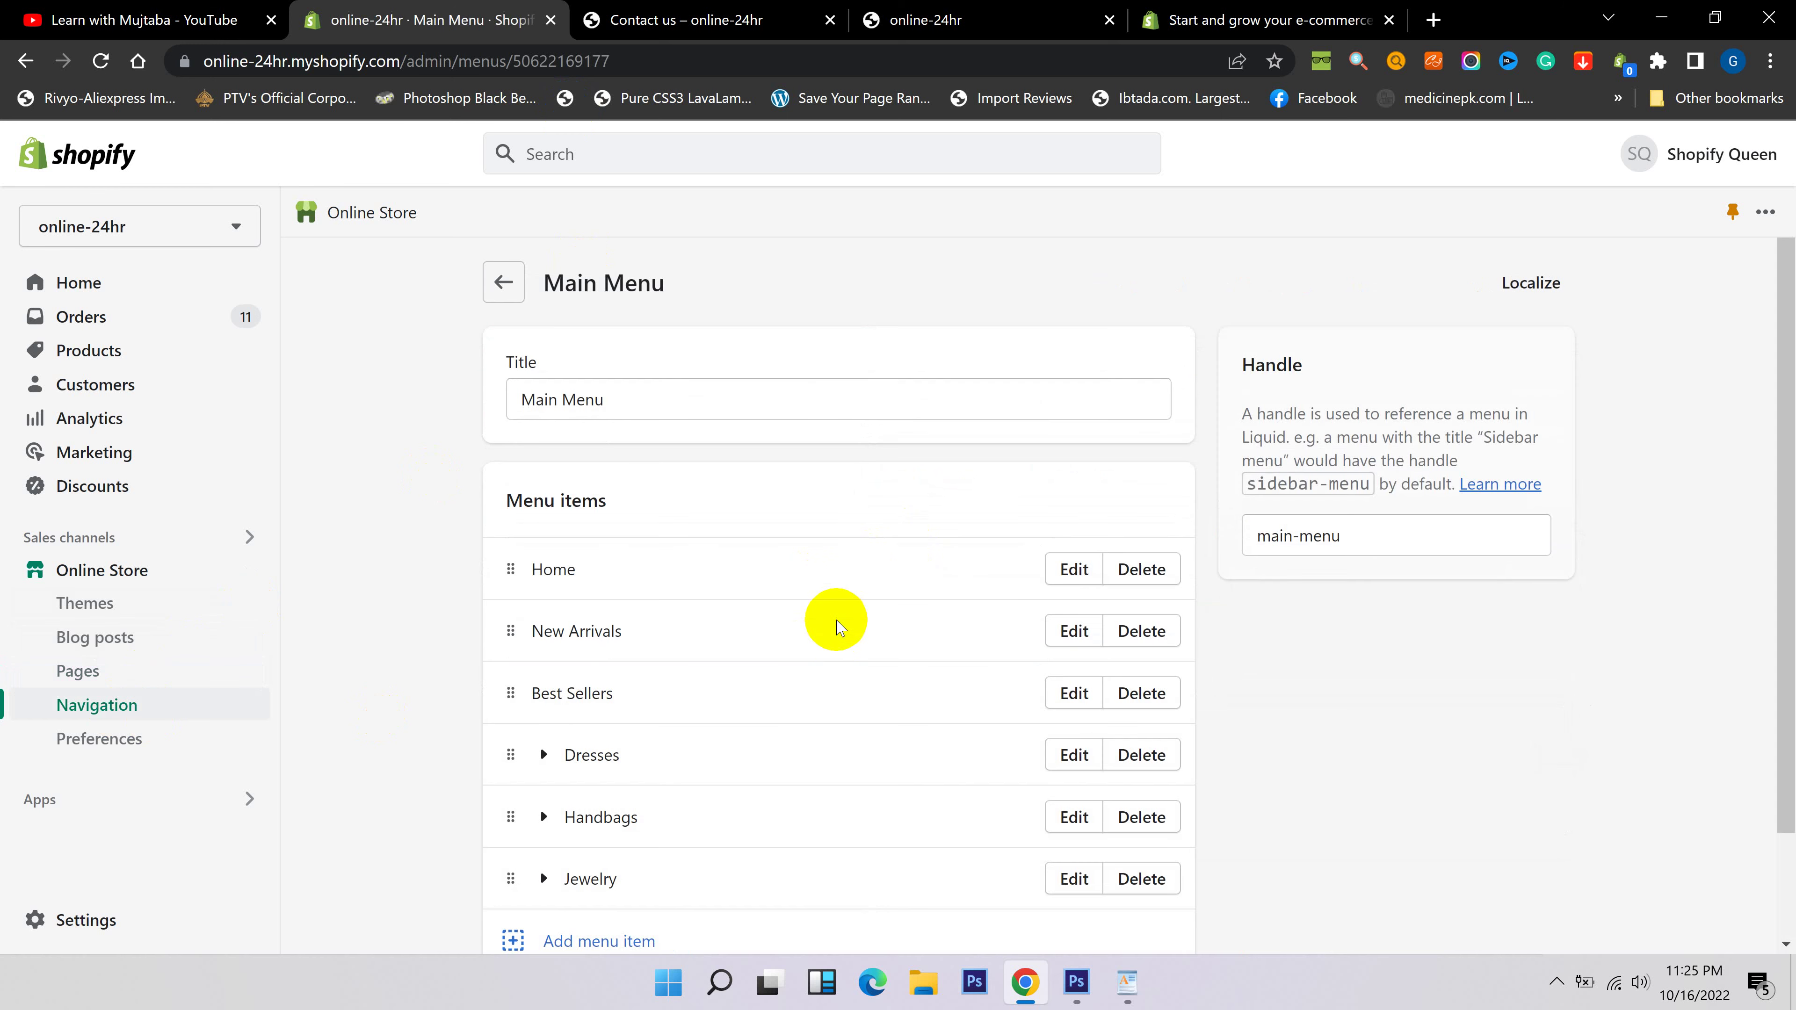
scroll(565, 778, down, 2)
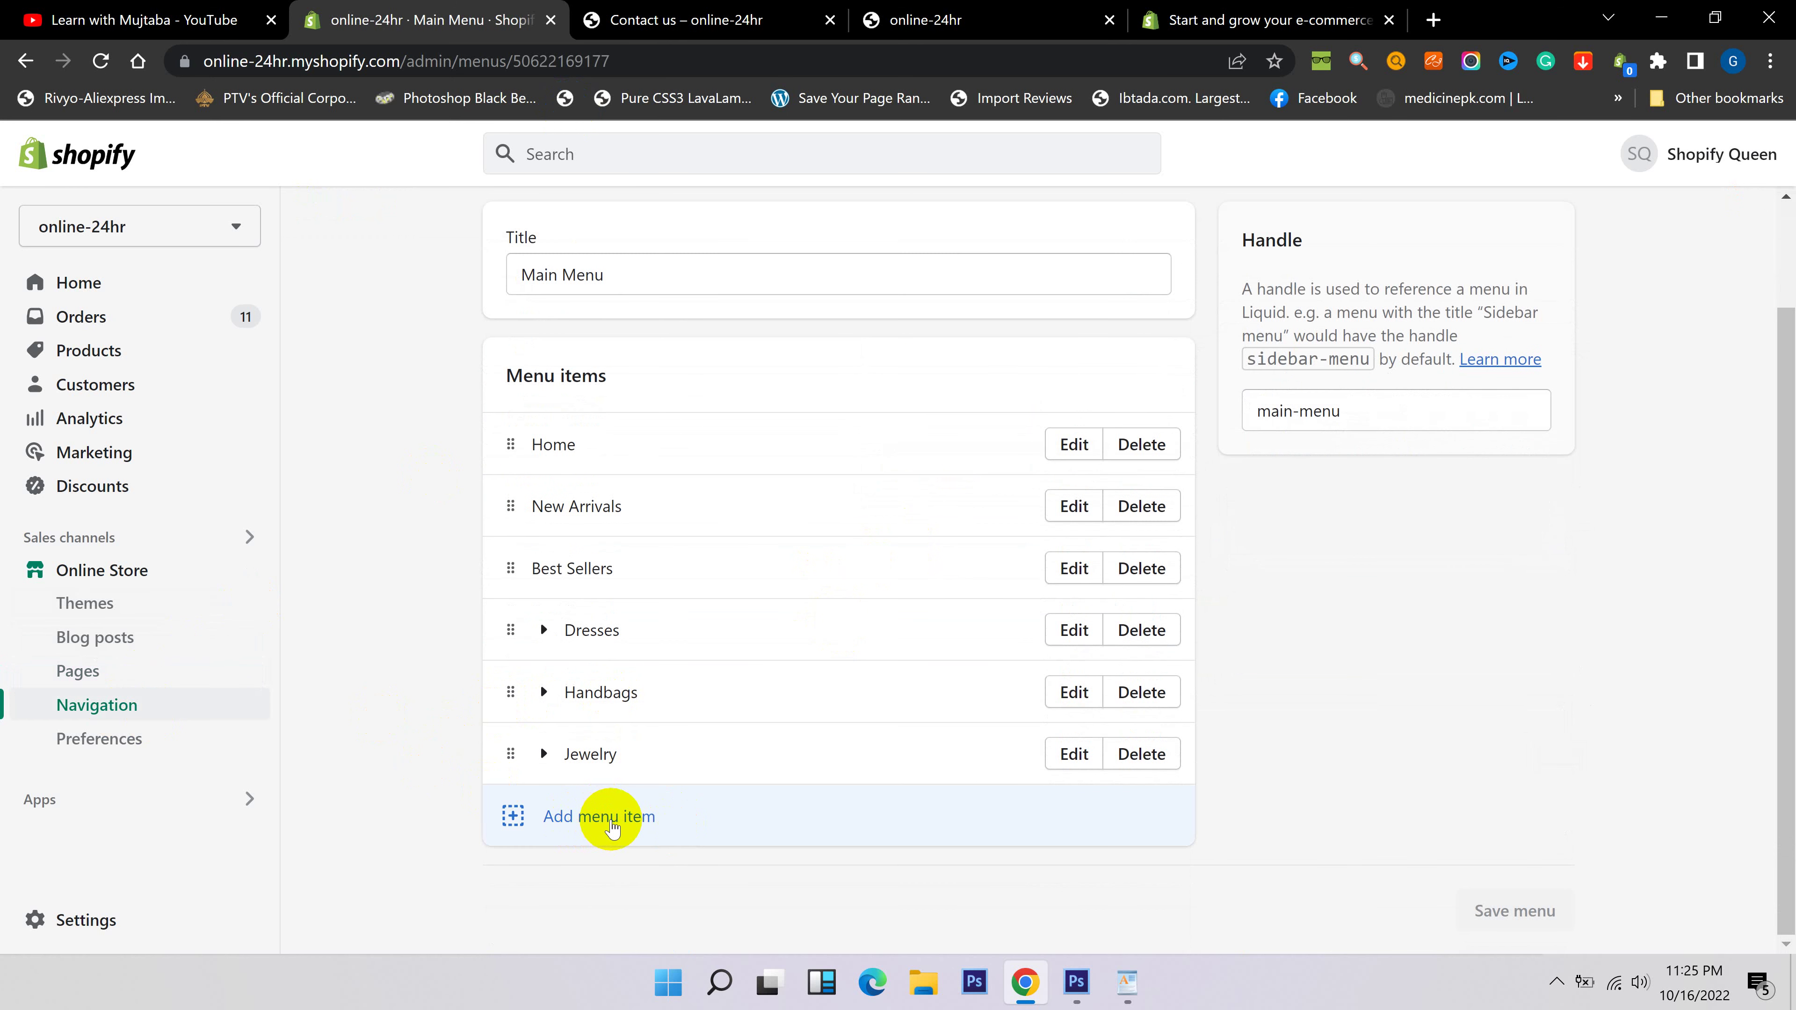
click(612, 821)
click(1542, 410)
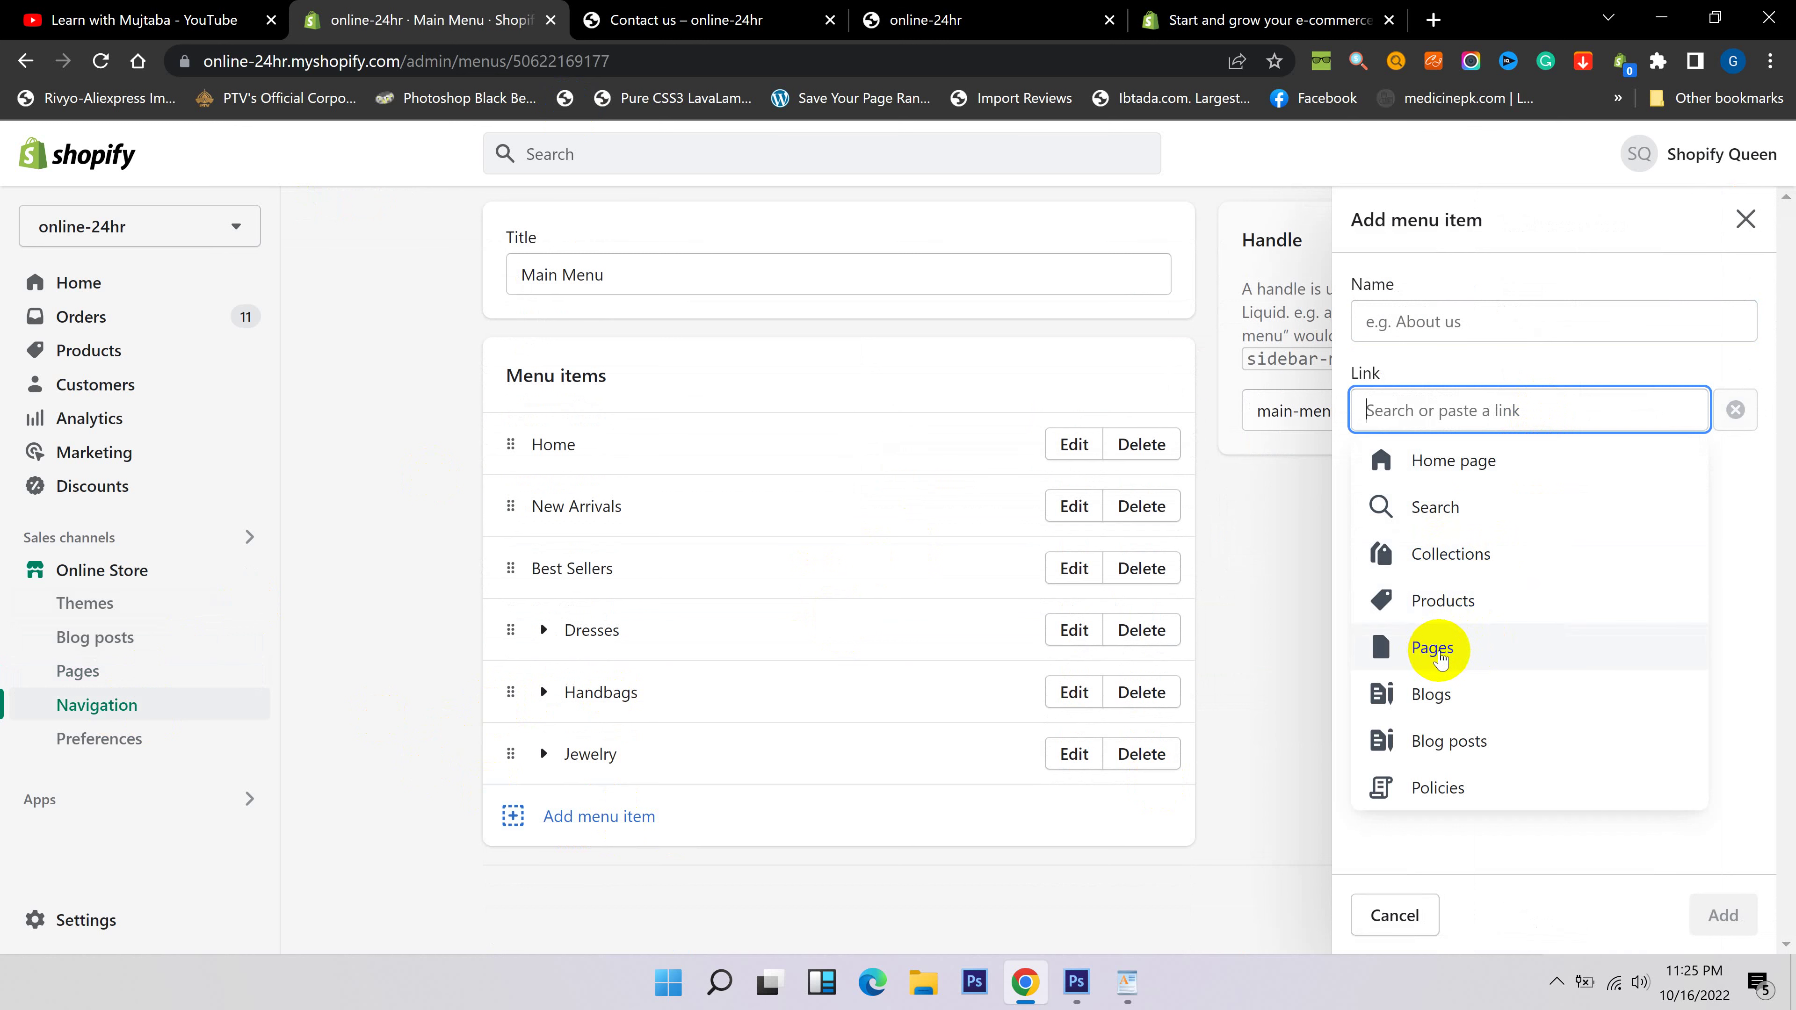
click(1438, 652)
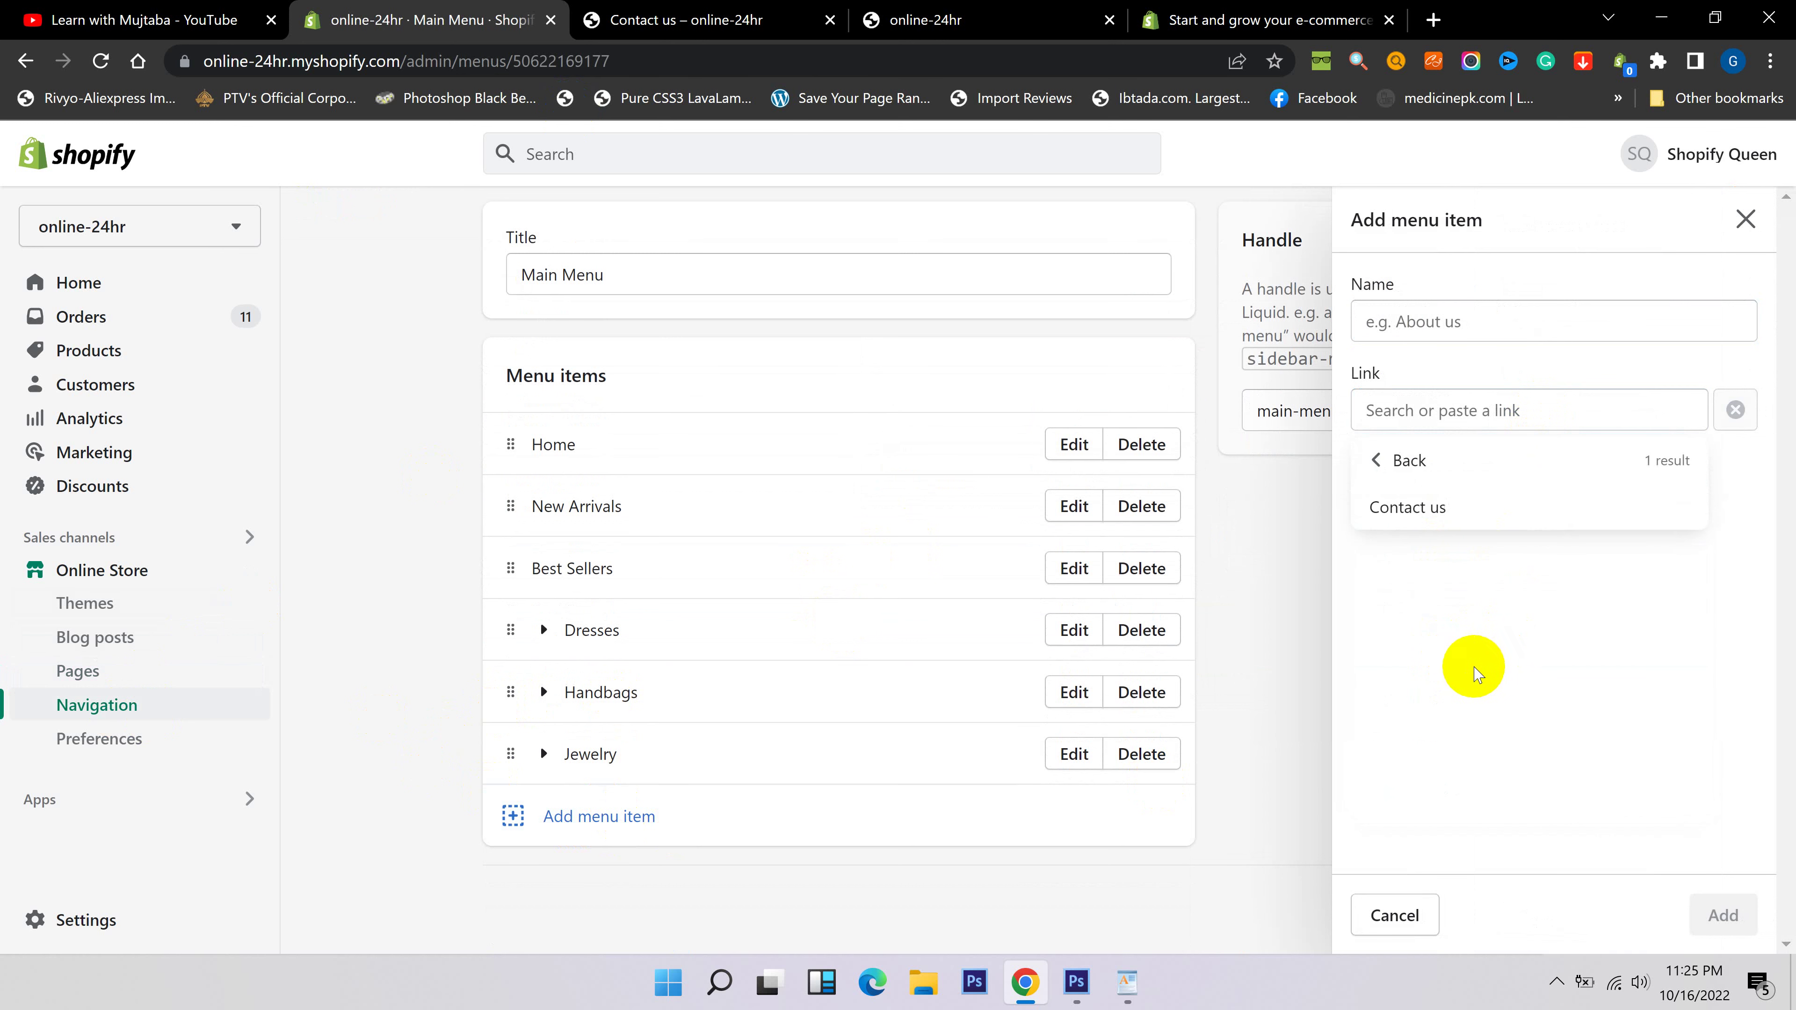
click(1407, 505)
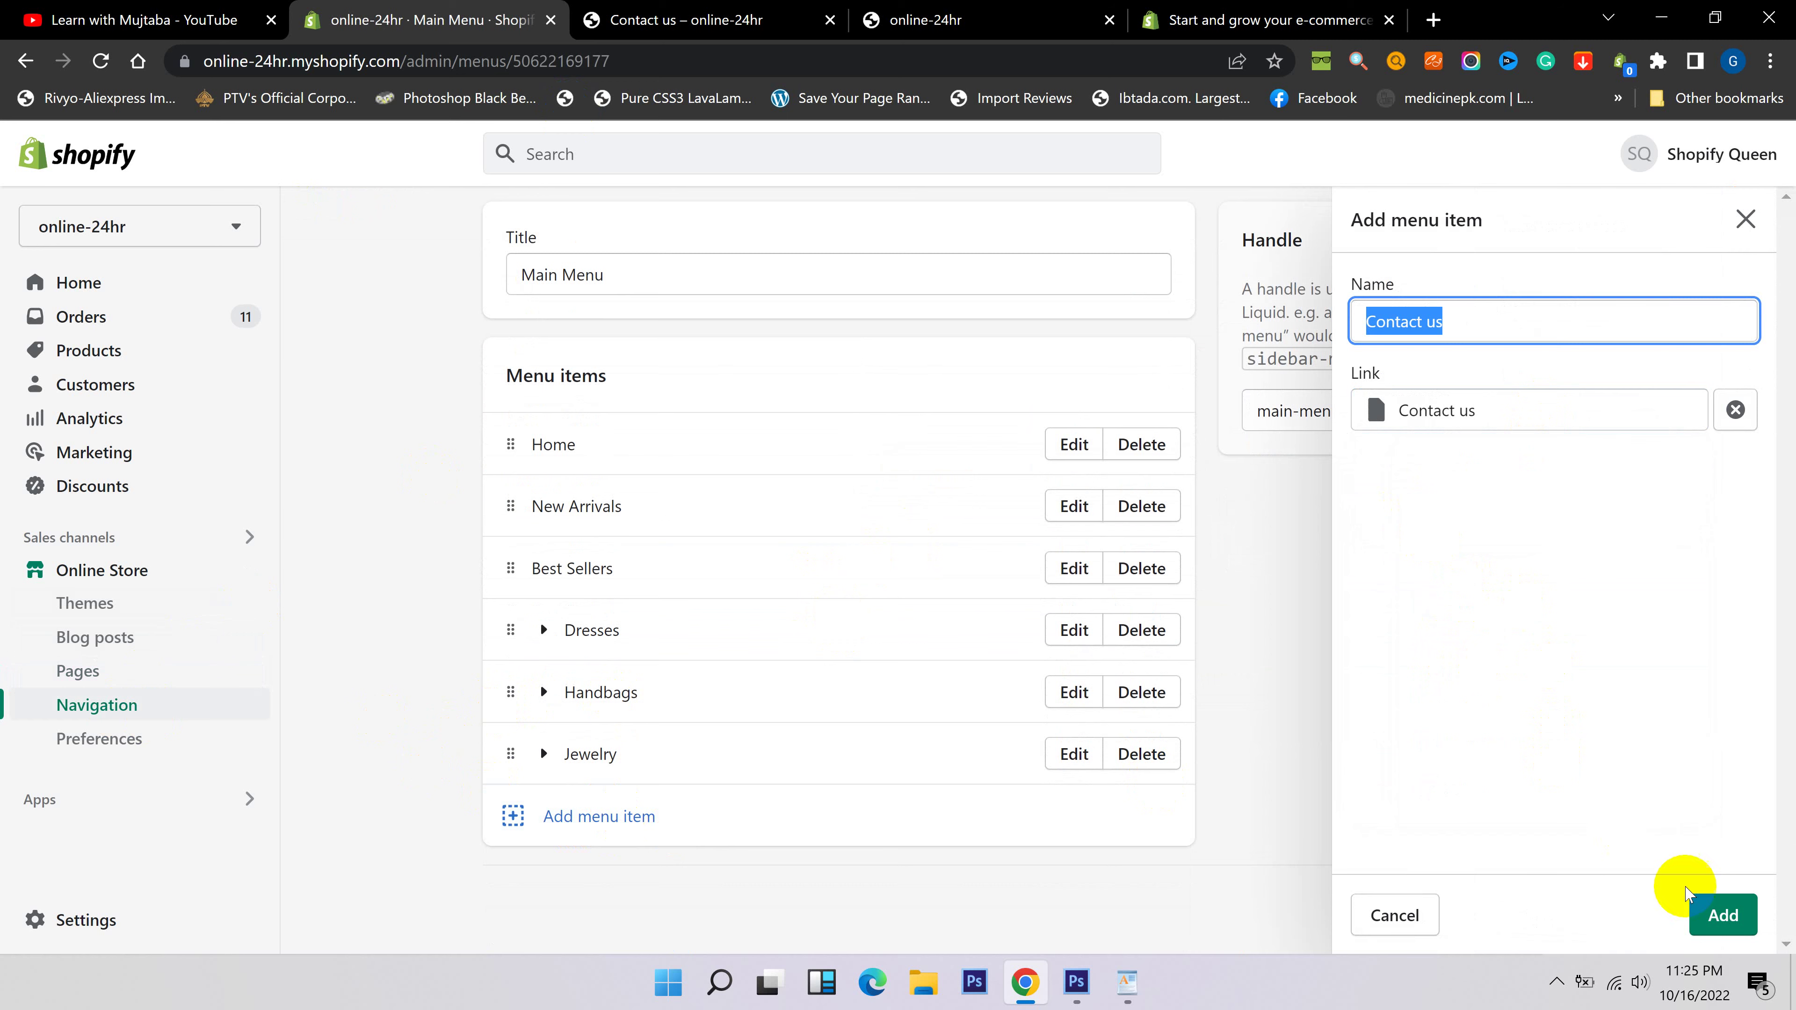
click(1723, 915)
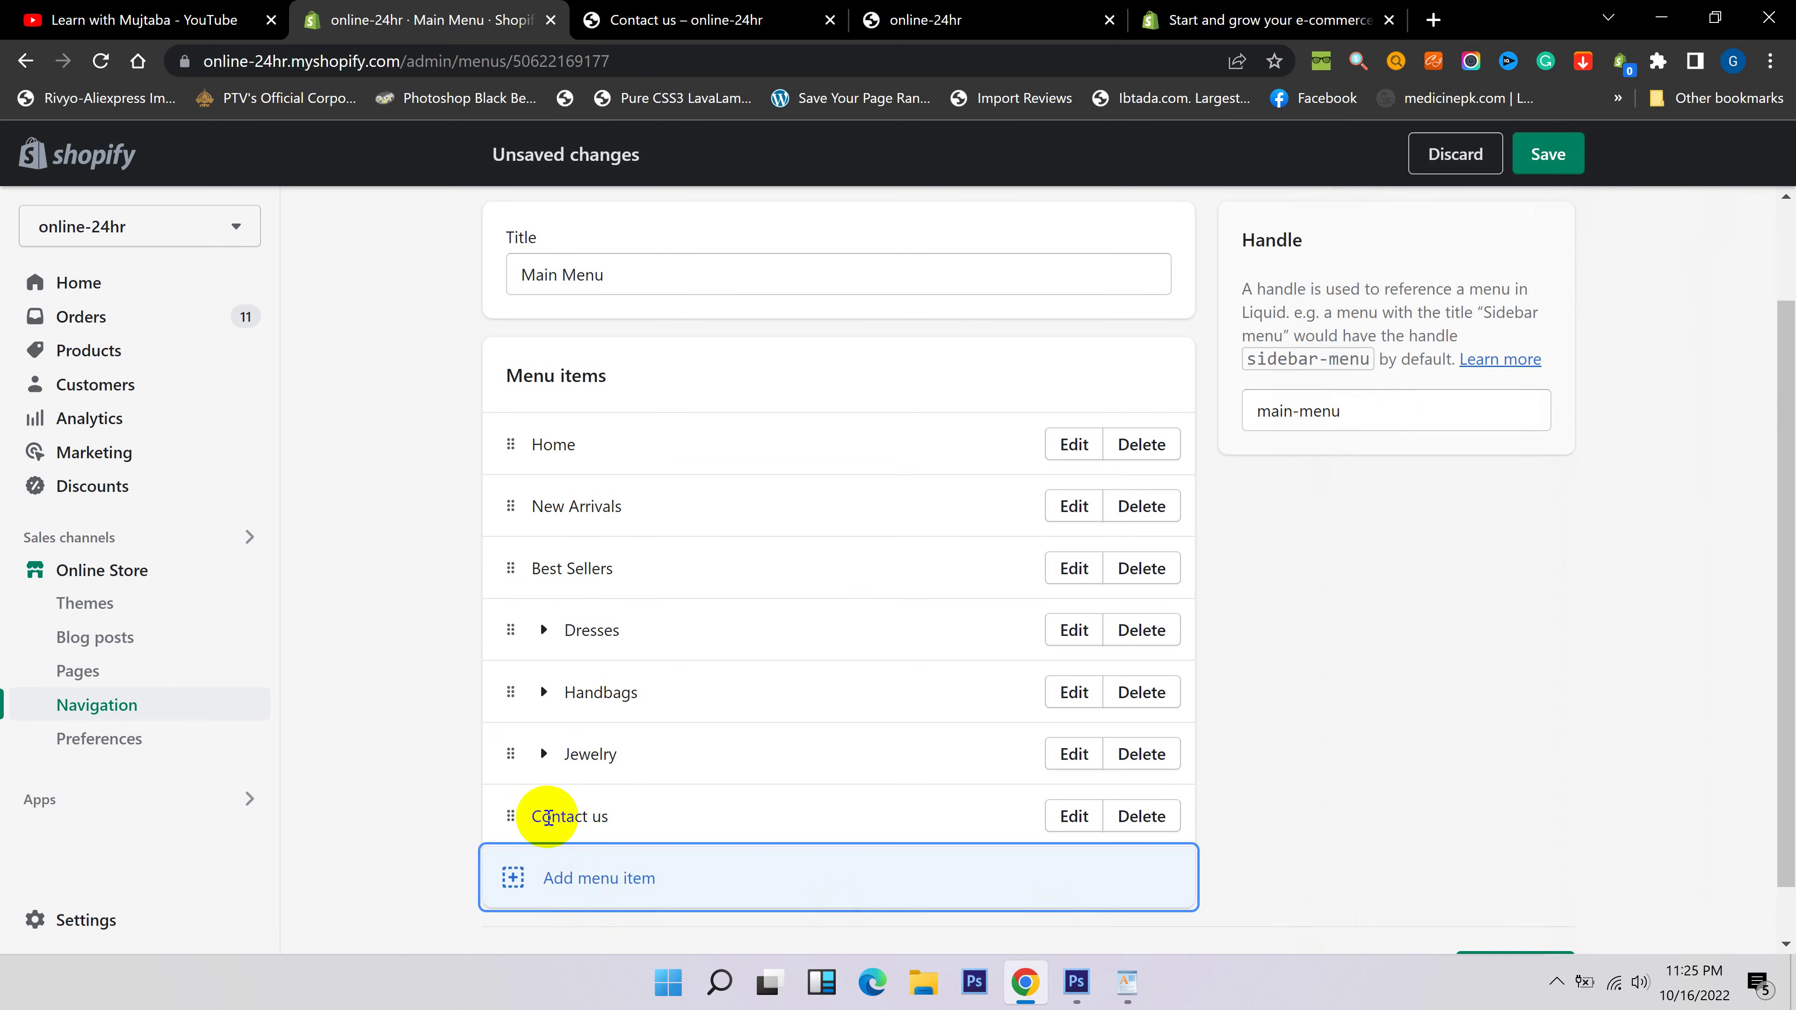
click(1547, 155)
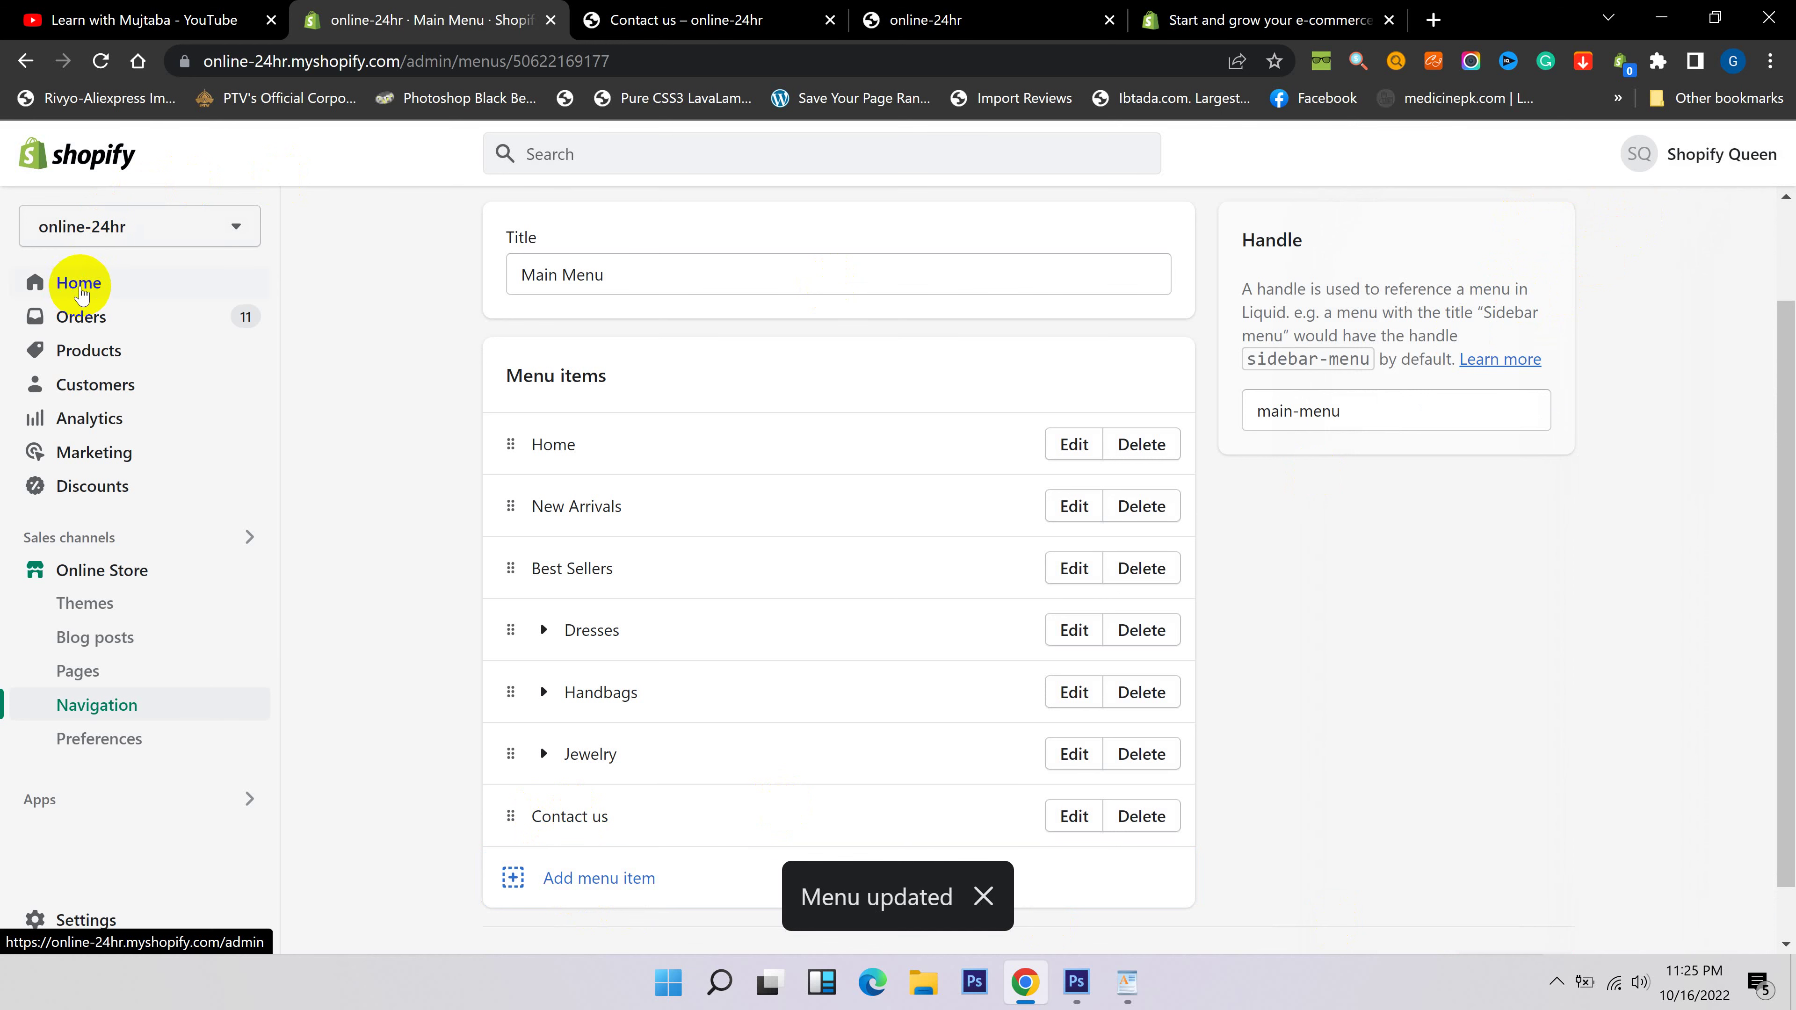
click(100, 61)
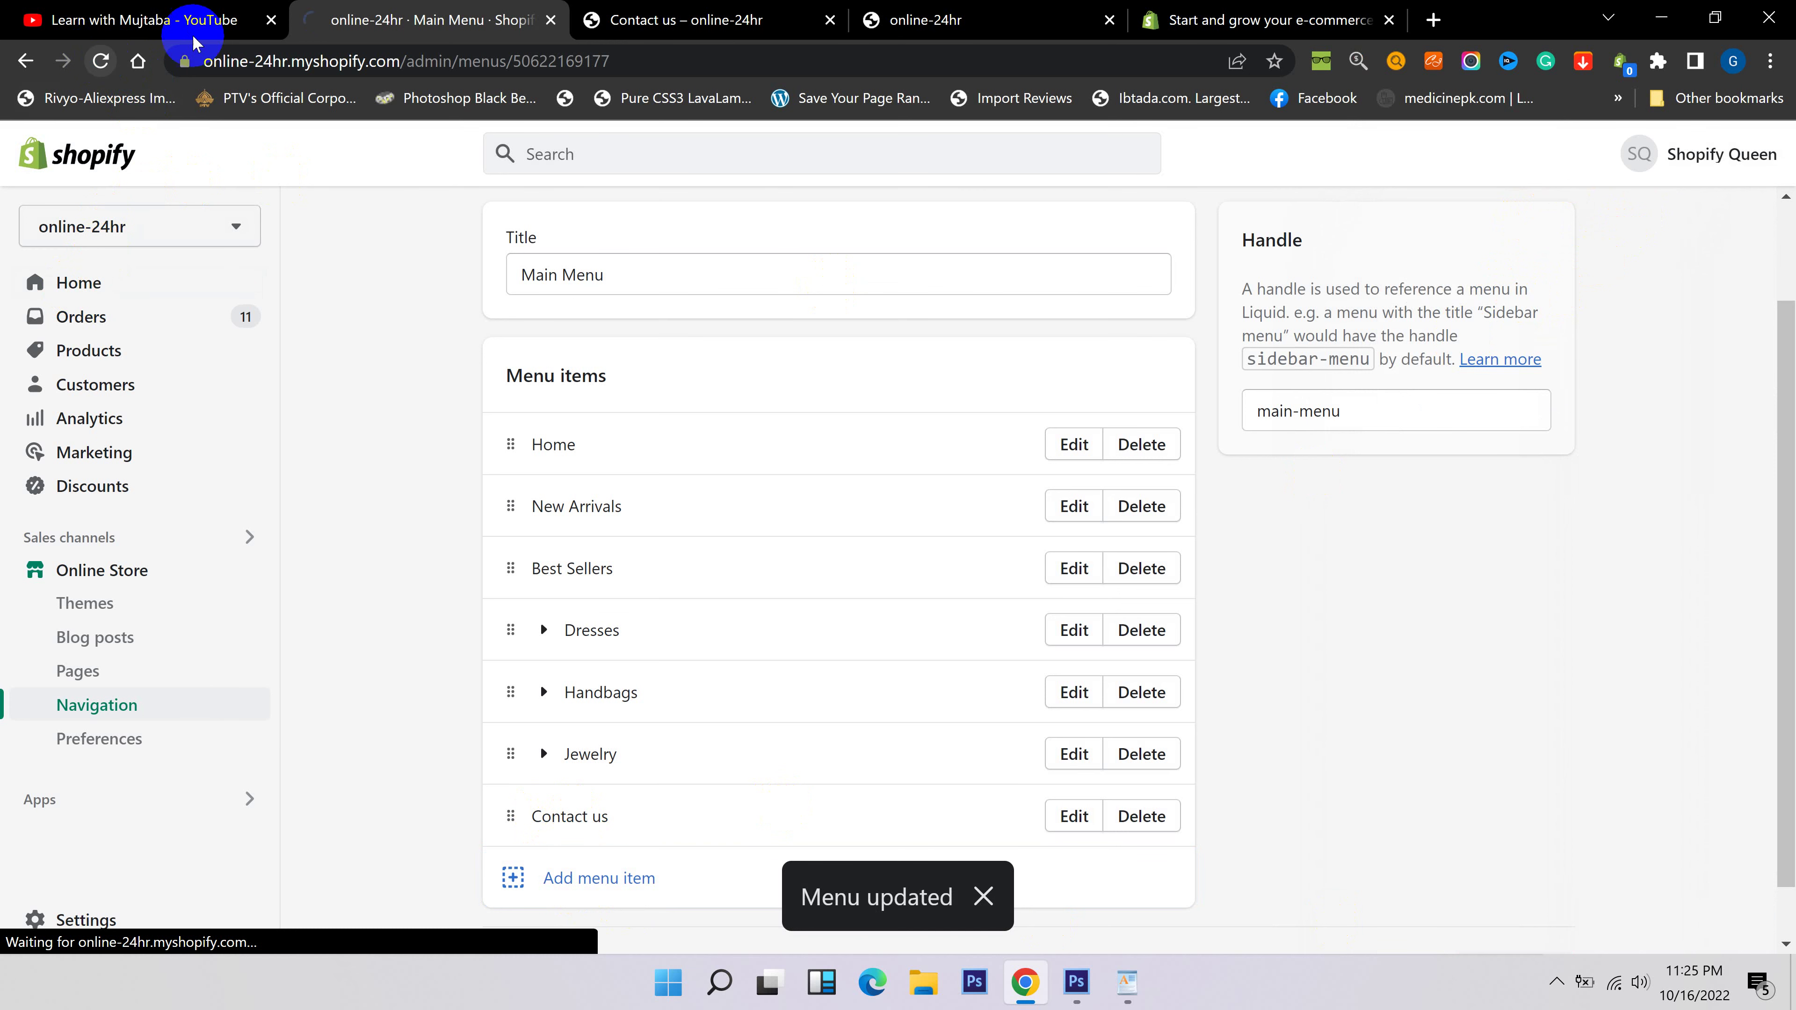
Reload the storefront's Contact us page, check the navigation including the Jewelry dropdown, and look over the store's home page.
click(698, 14)
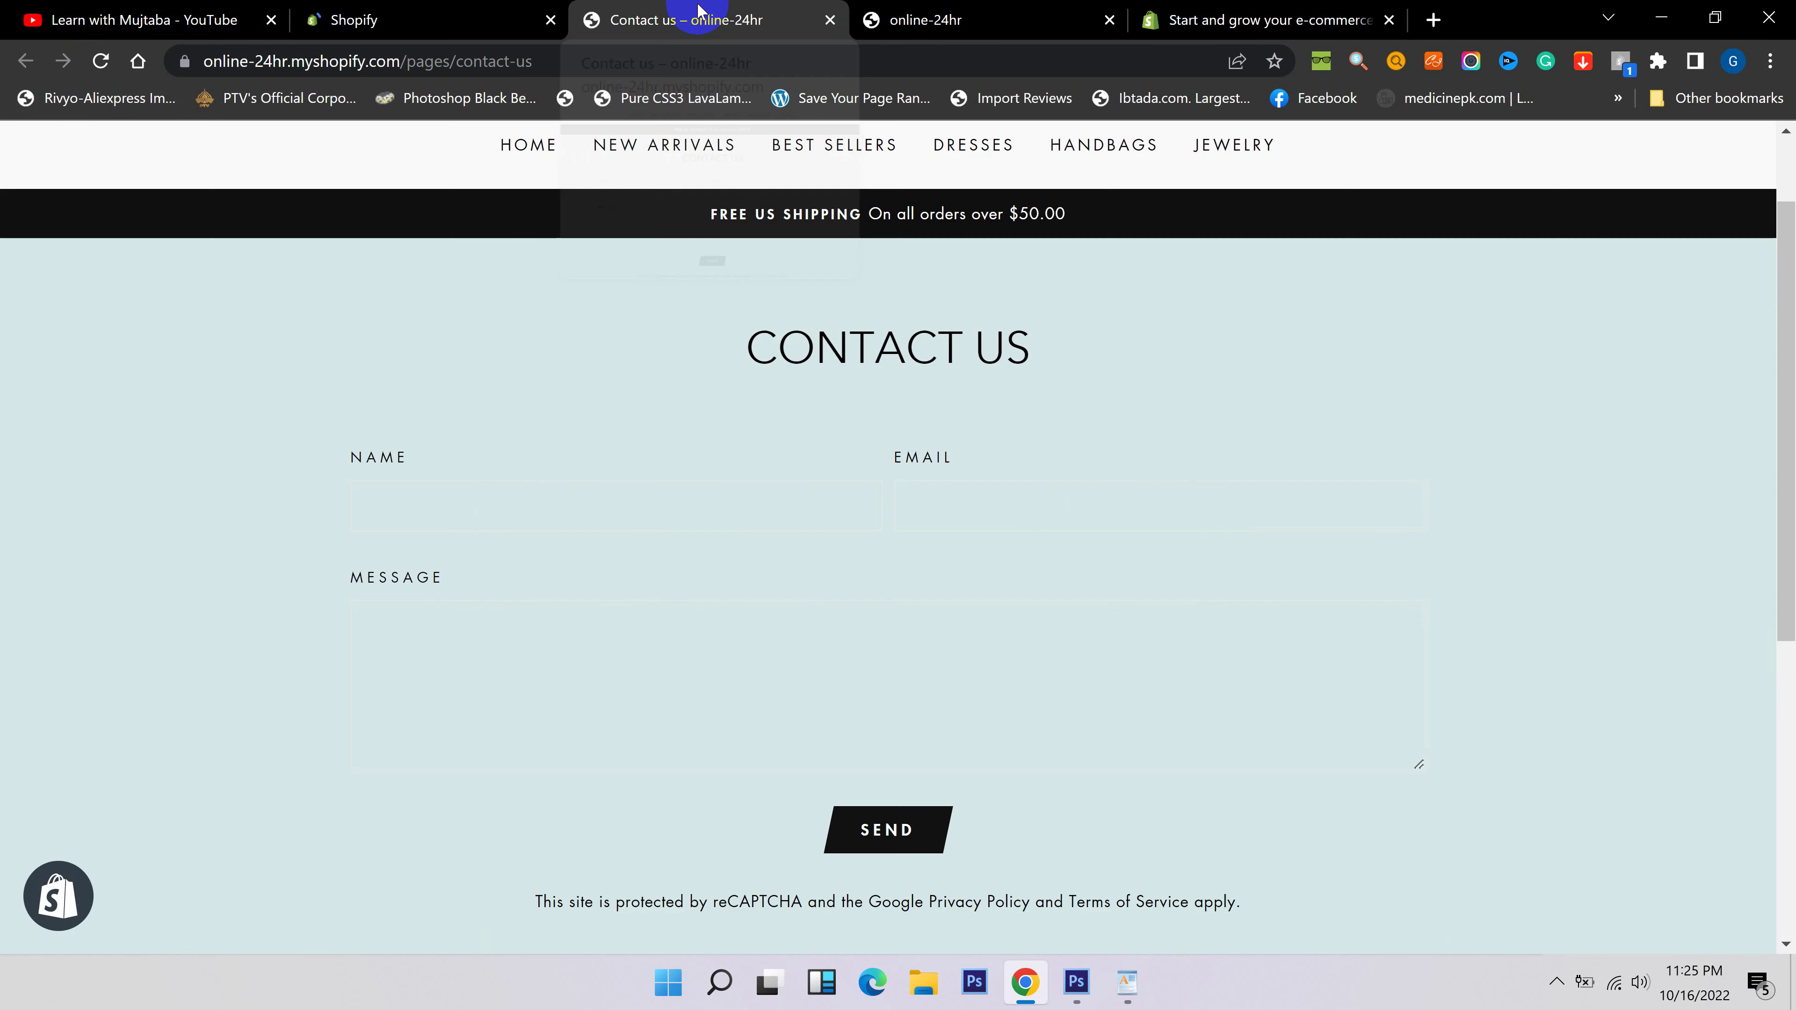
click(101, 62)
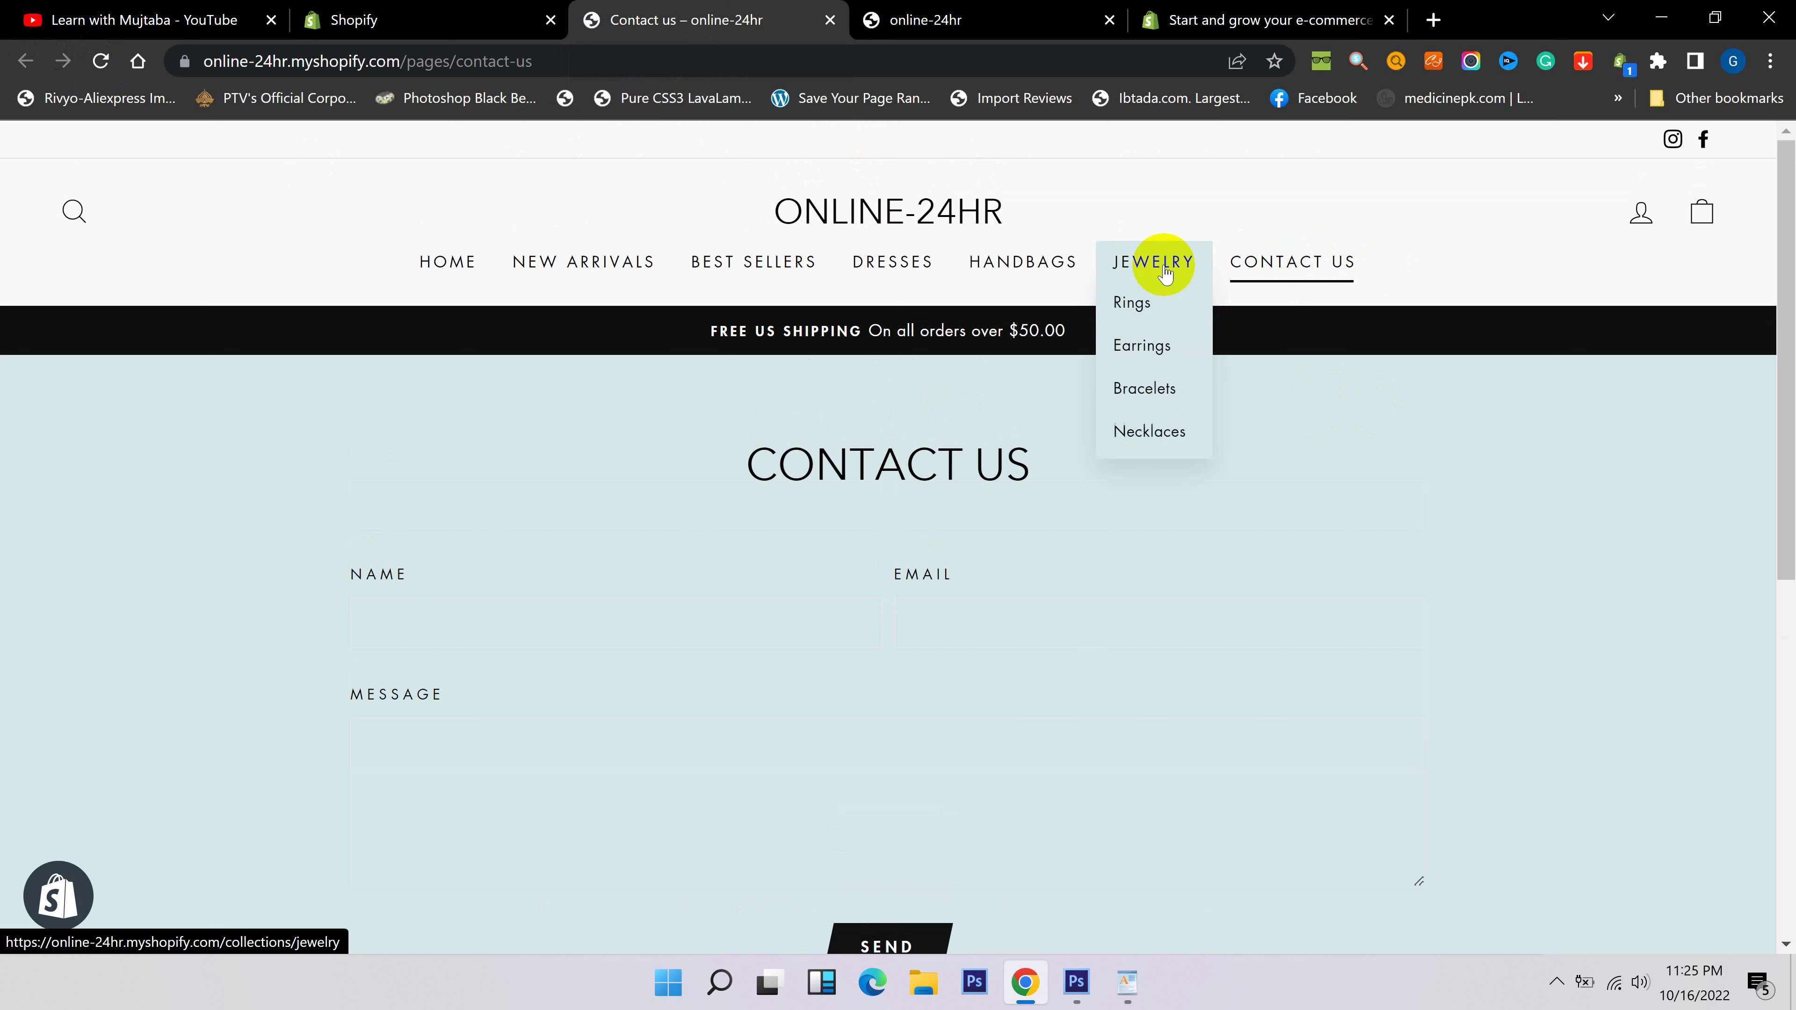
click(835, 219)
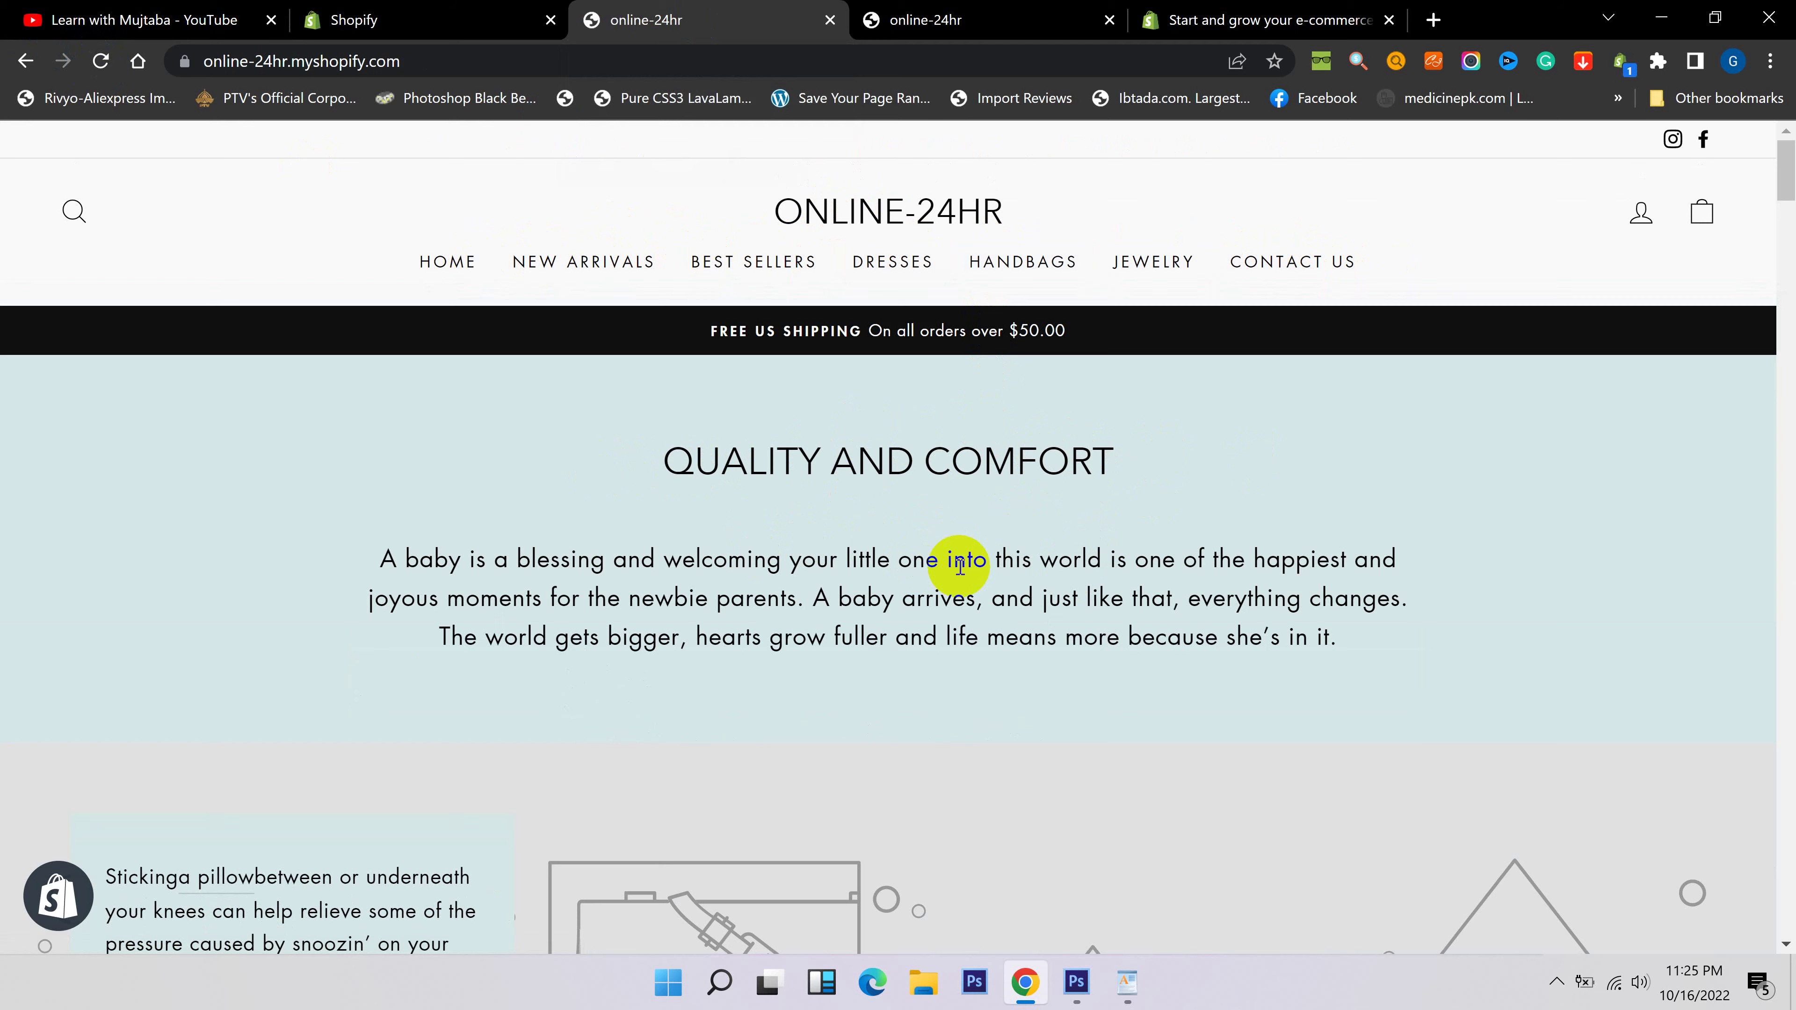
scroll(960, 567, down, 5)
scroll(778, 430, up, 5)
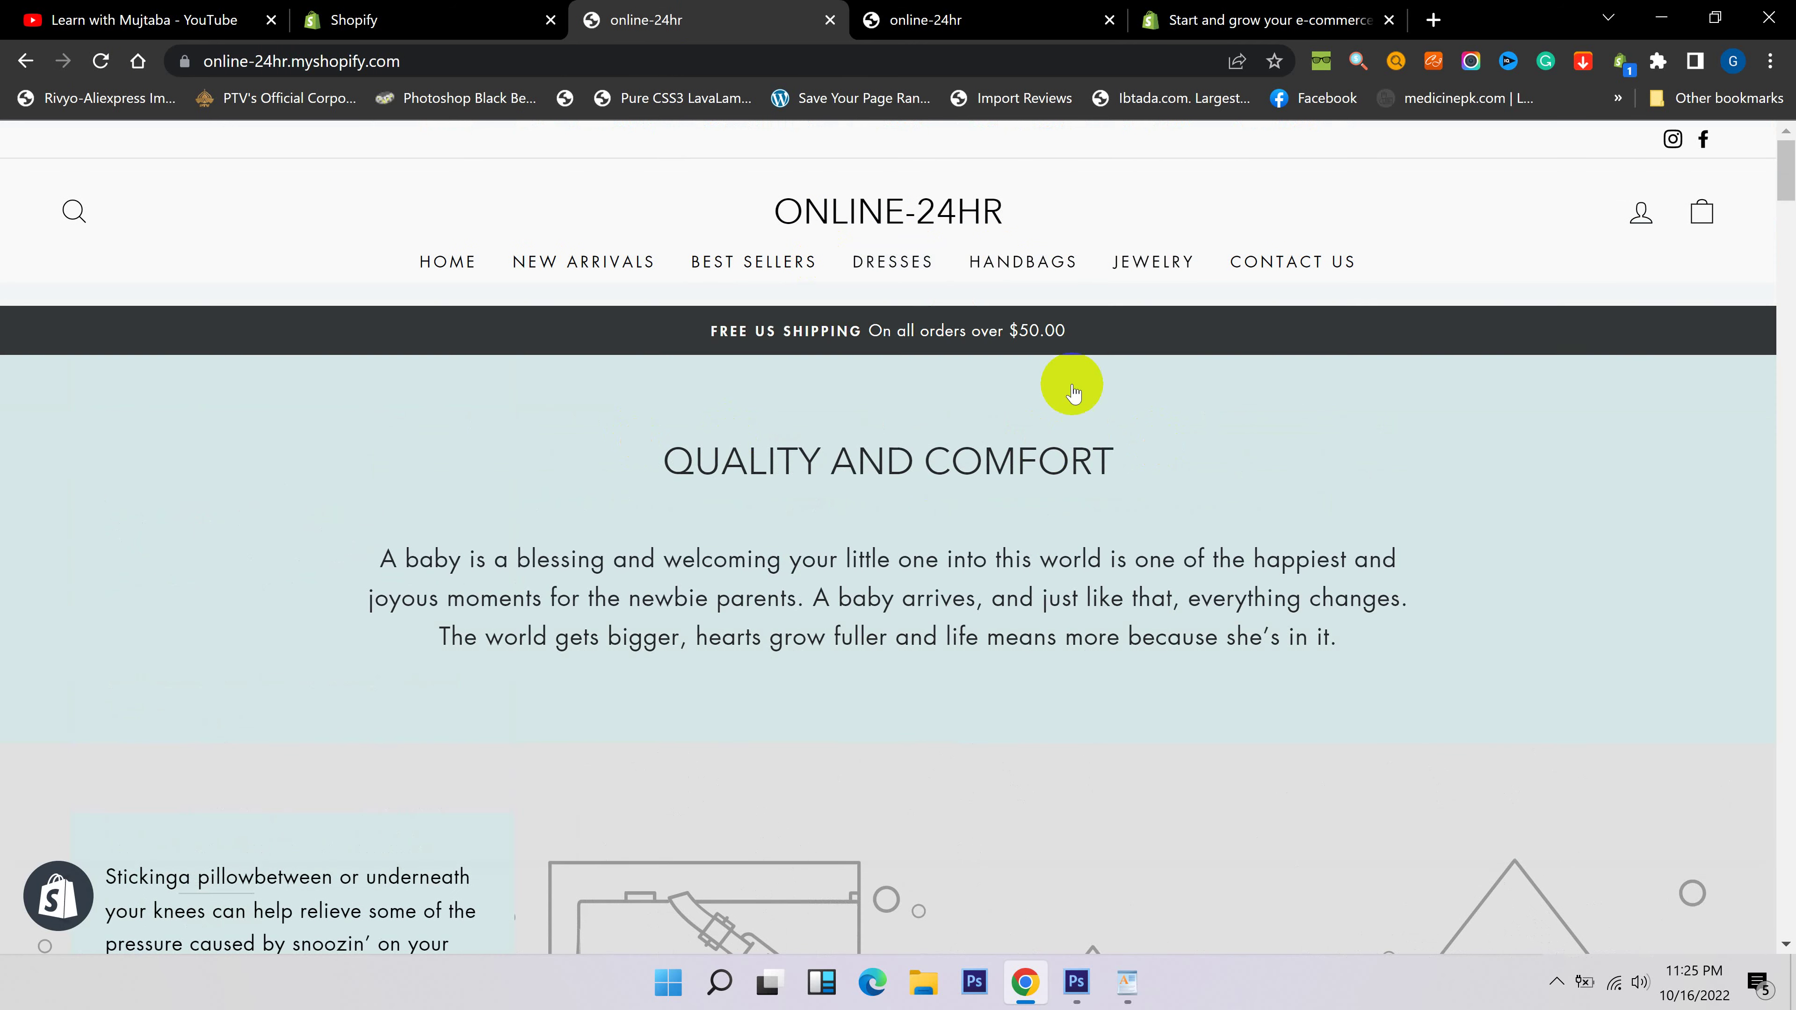
scroll(1014, 553, down, 4)
scroll(919, 572, up, 4)
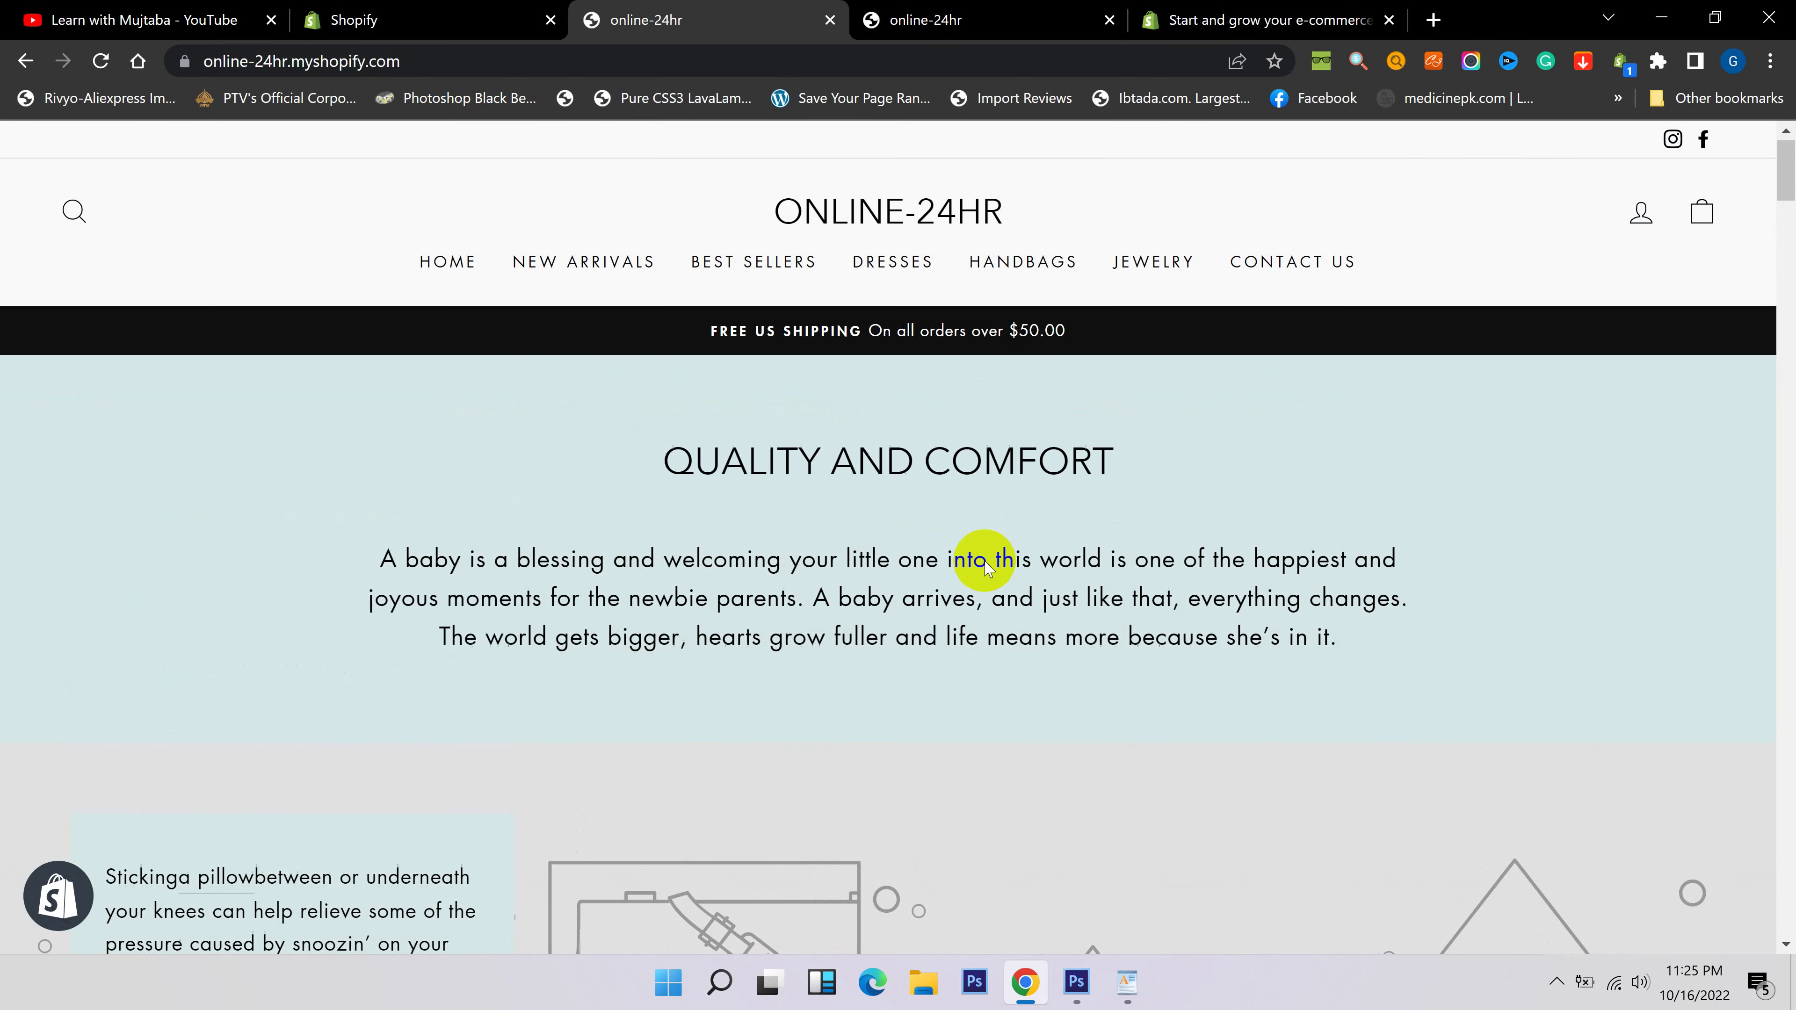
Open Google in a new browser tab and search for "women online stores".
click(461, 19)
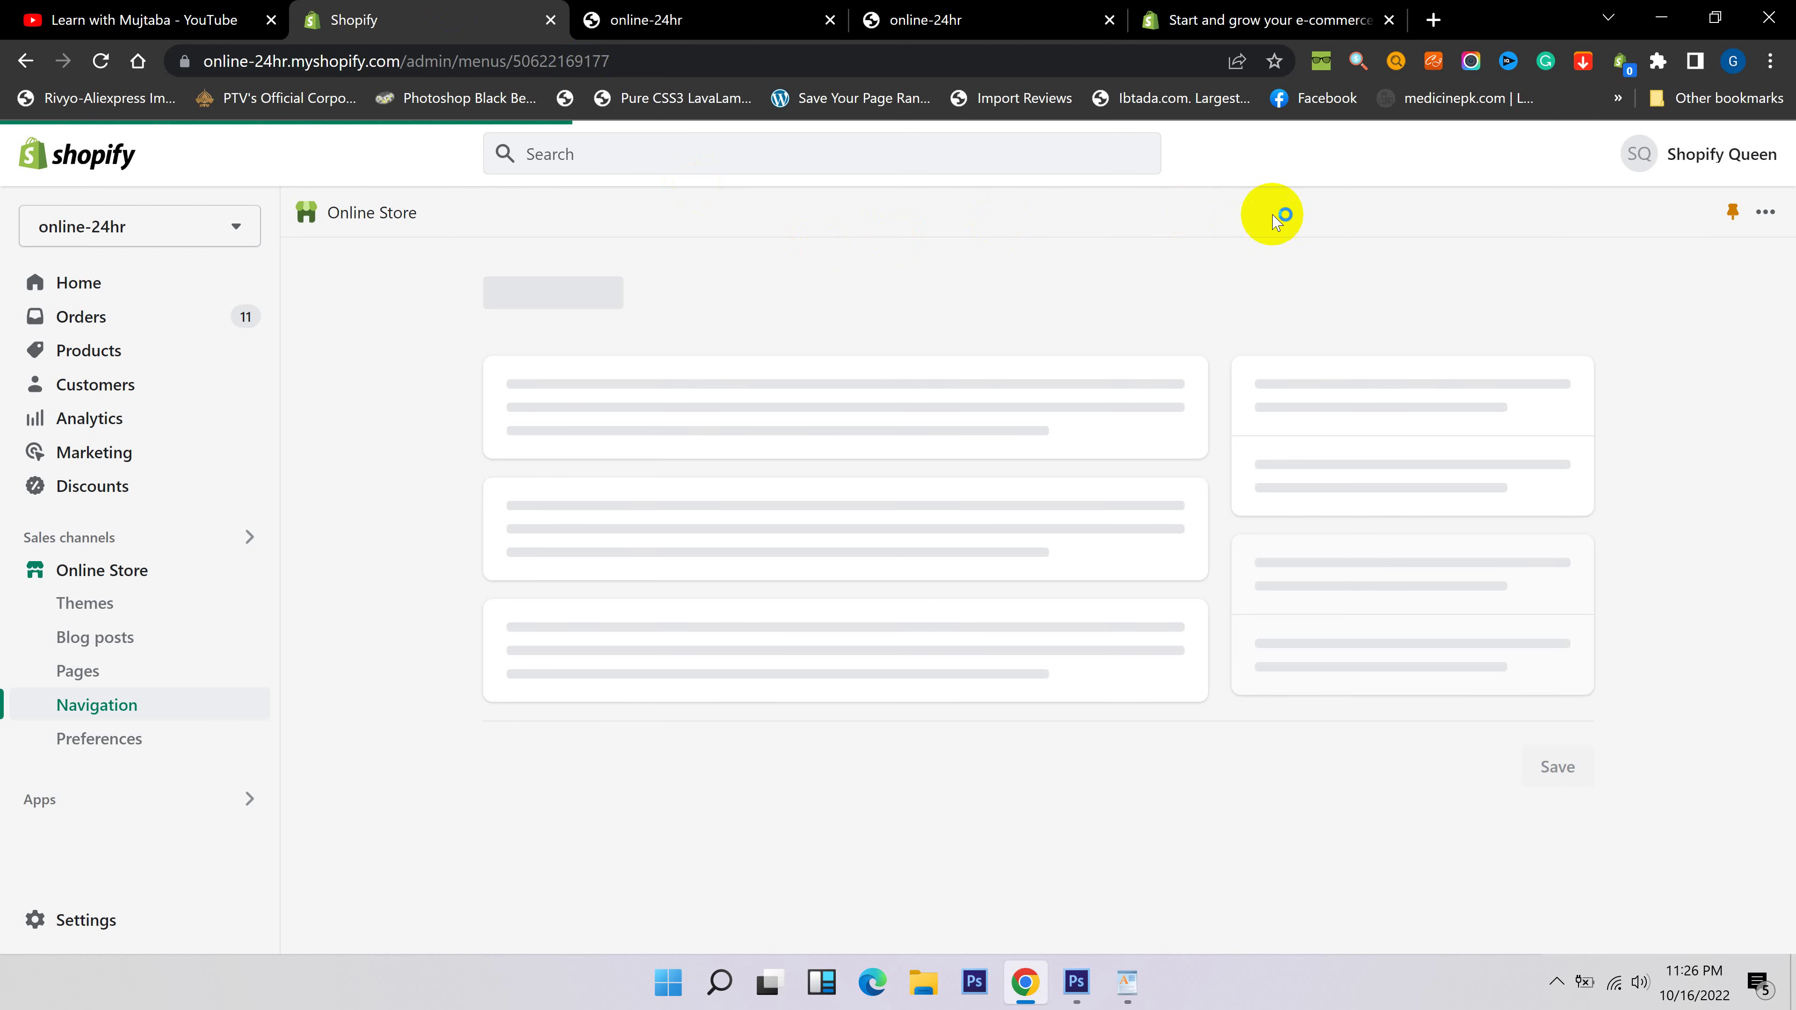
click(1434, 20)
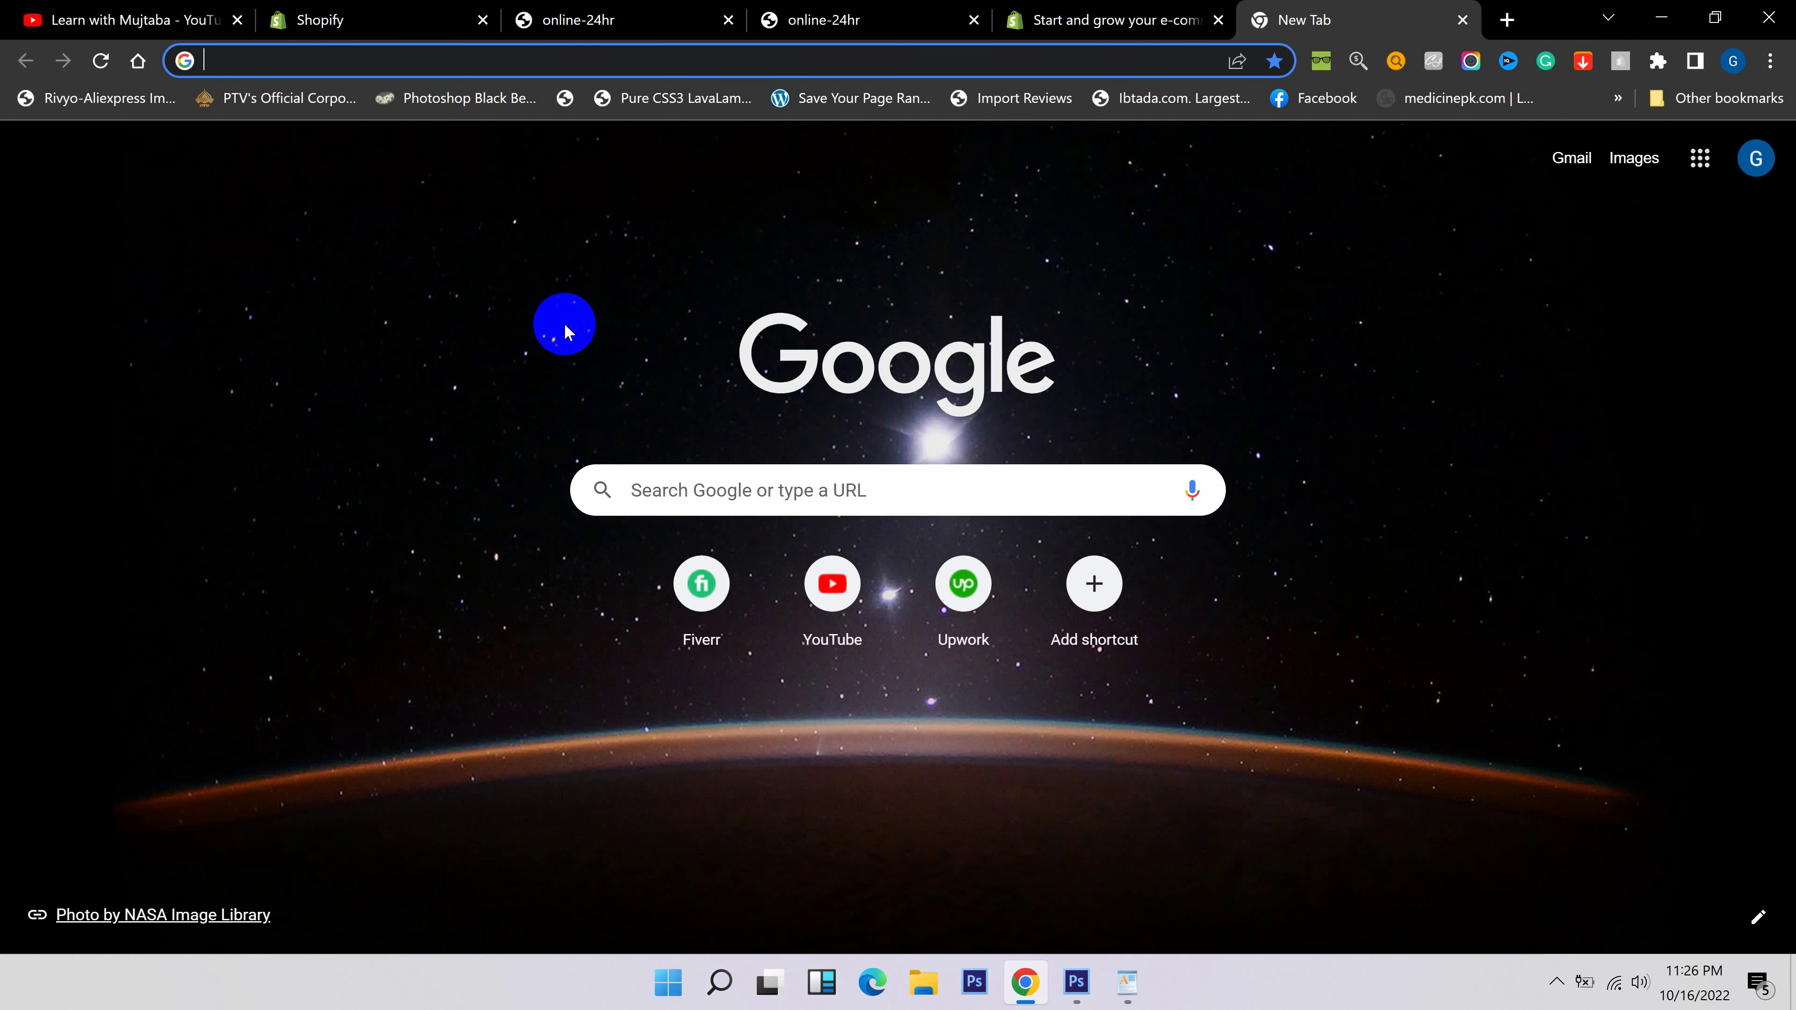
text(g)
key(Return)
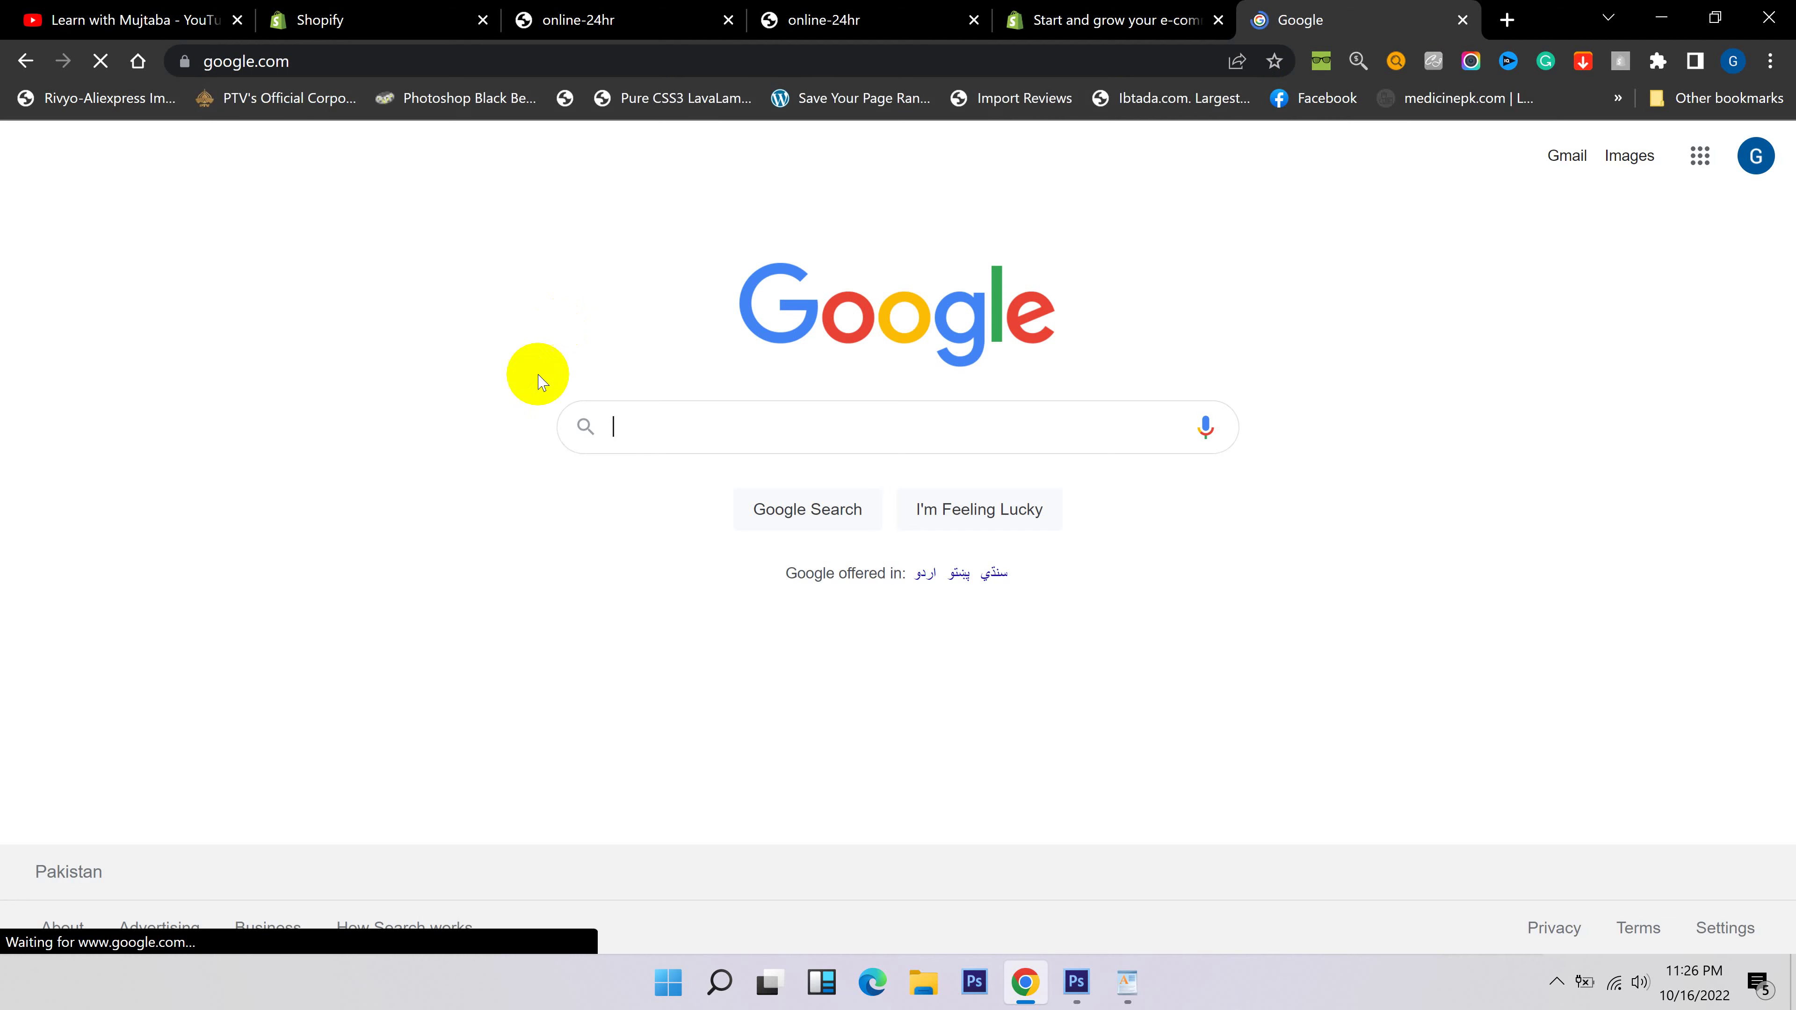
click(589, 448)
text(wo)
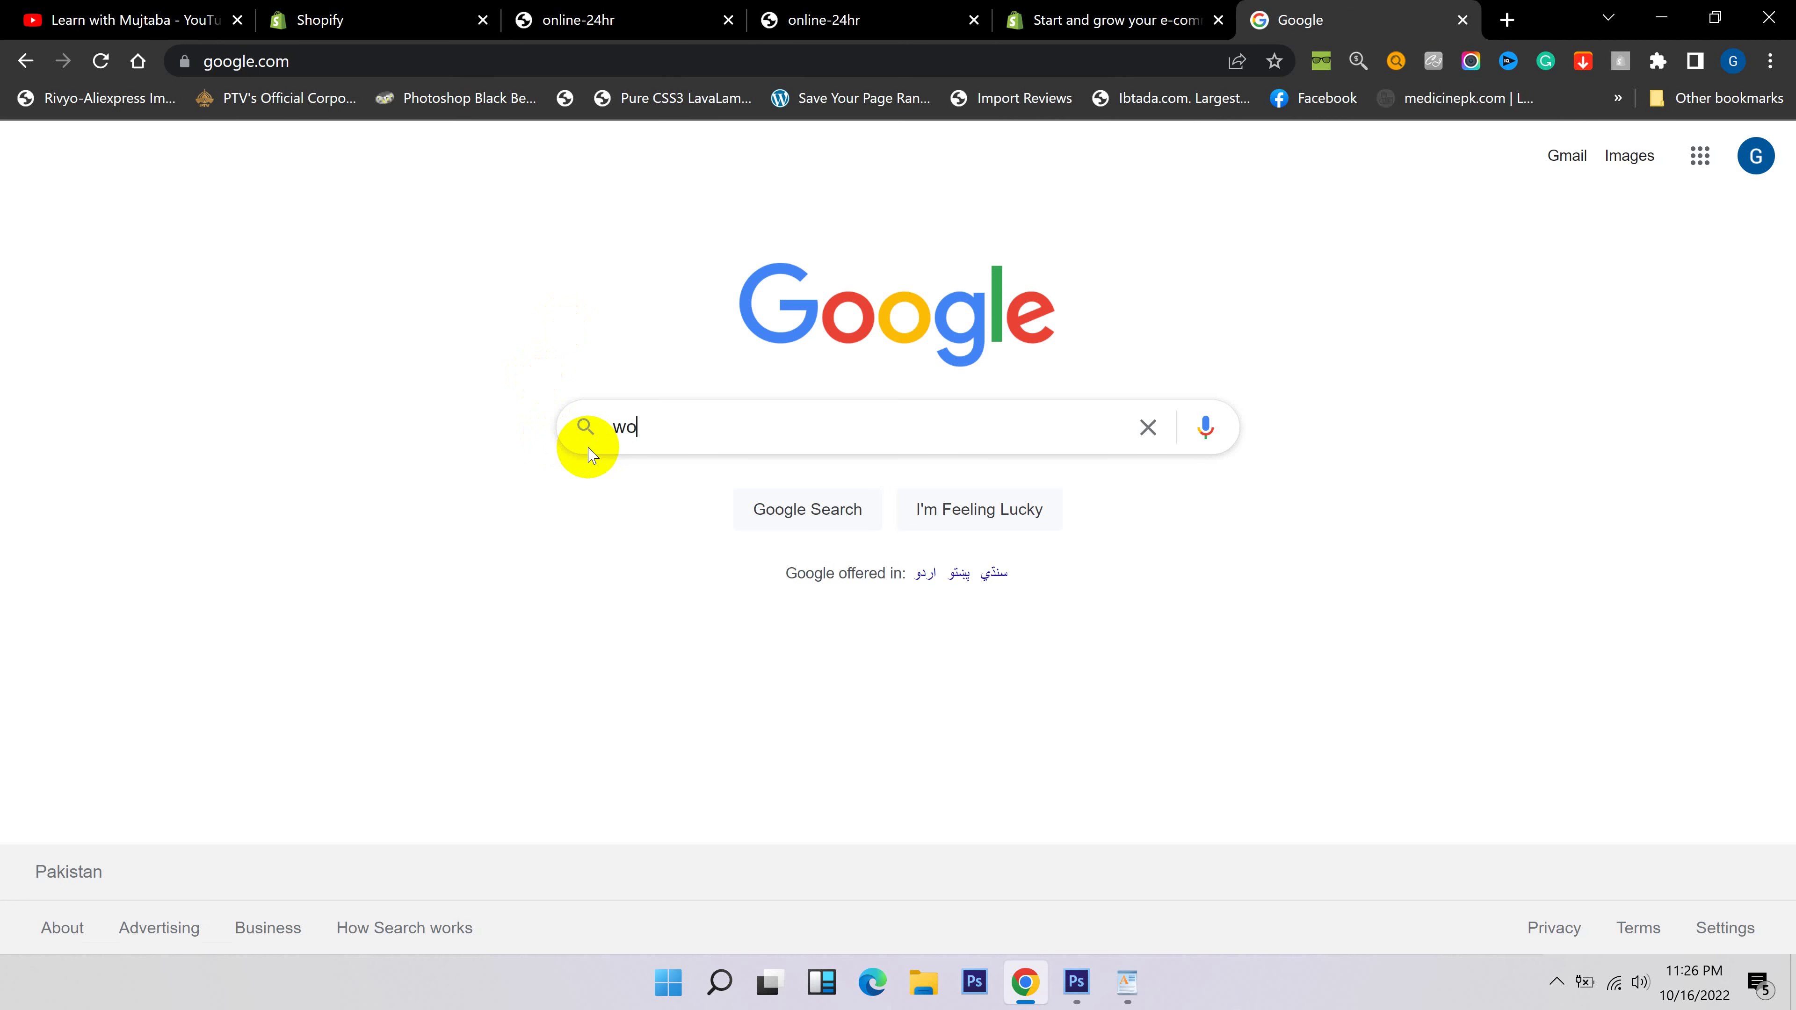
text(men)
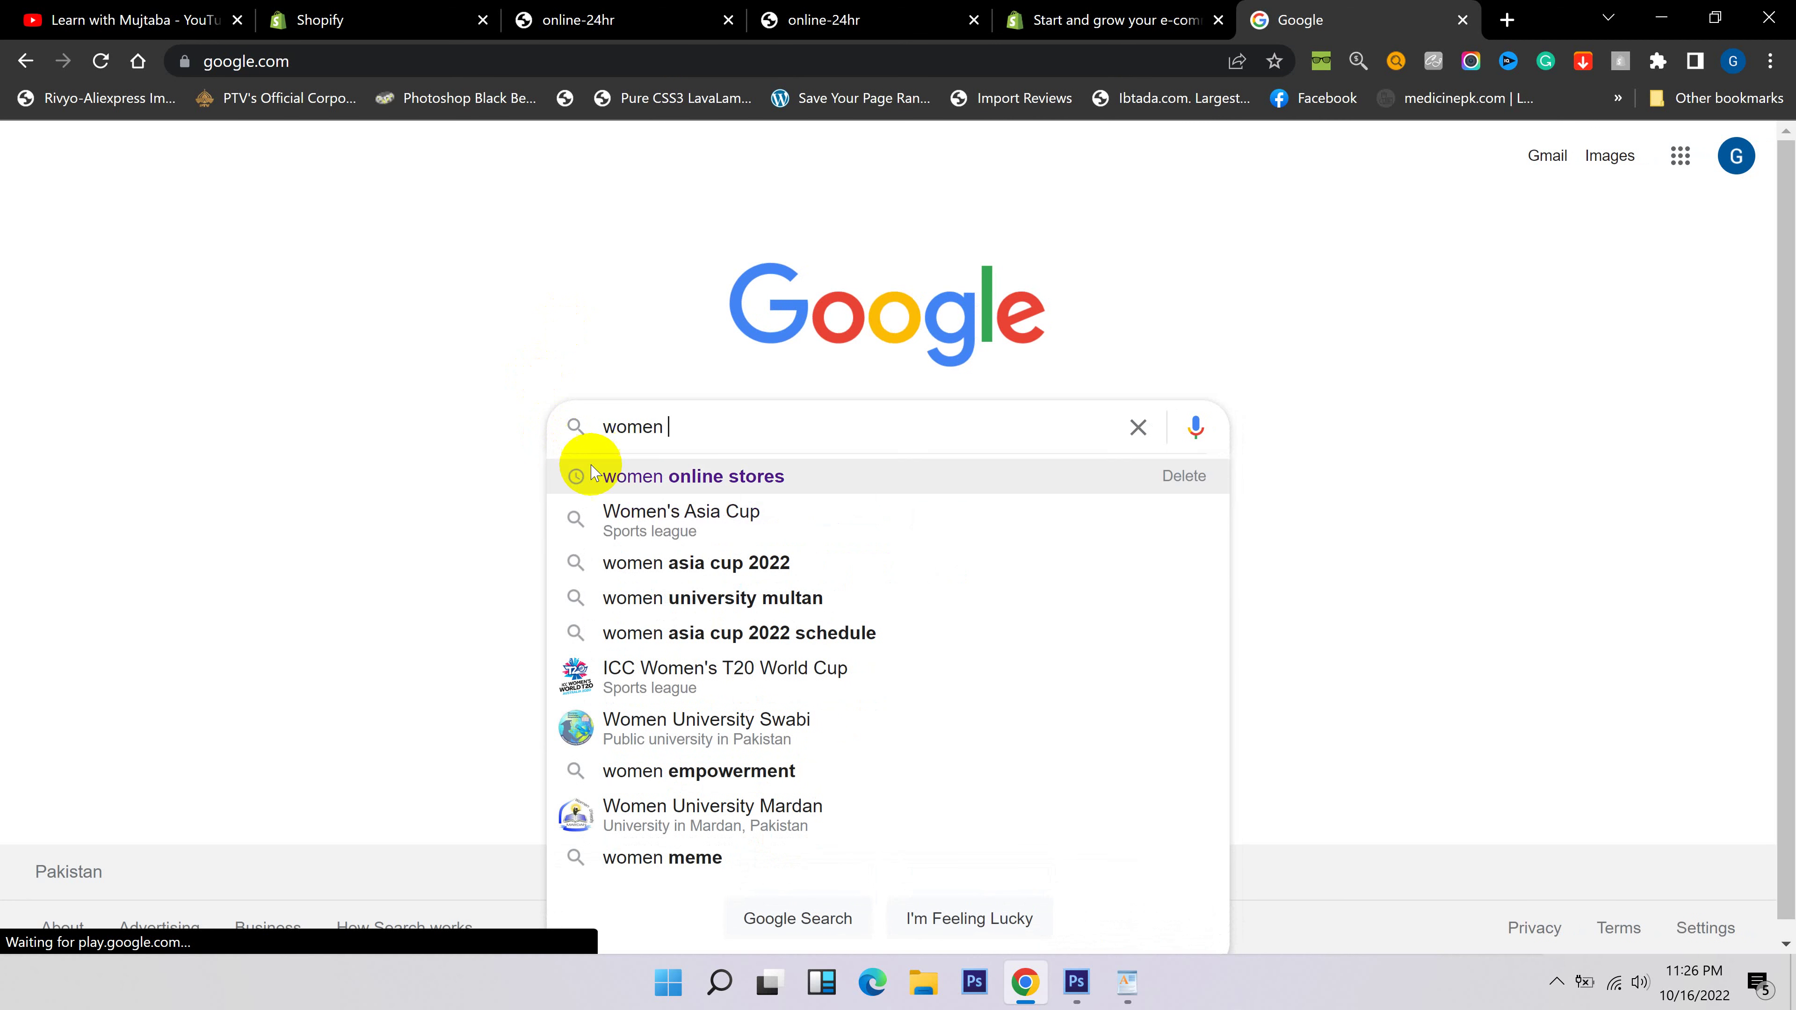
click(617, 486)
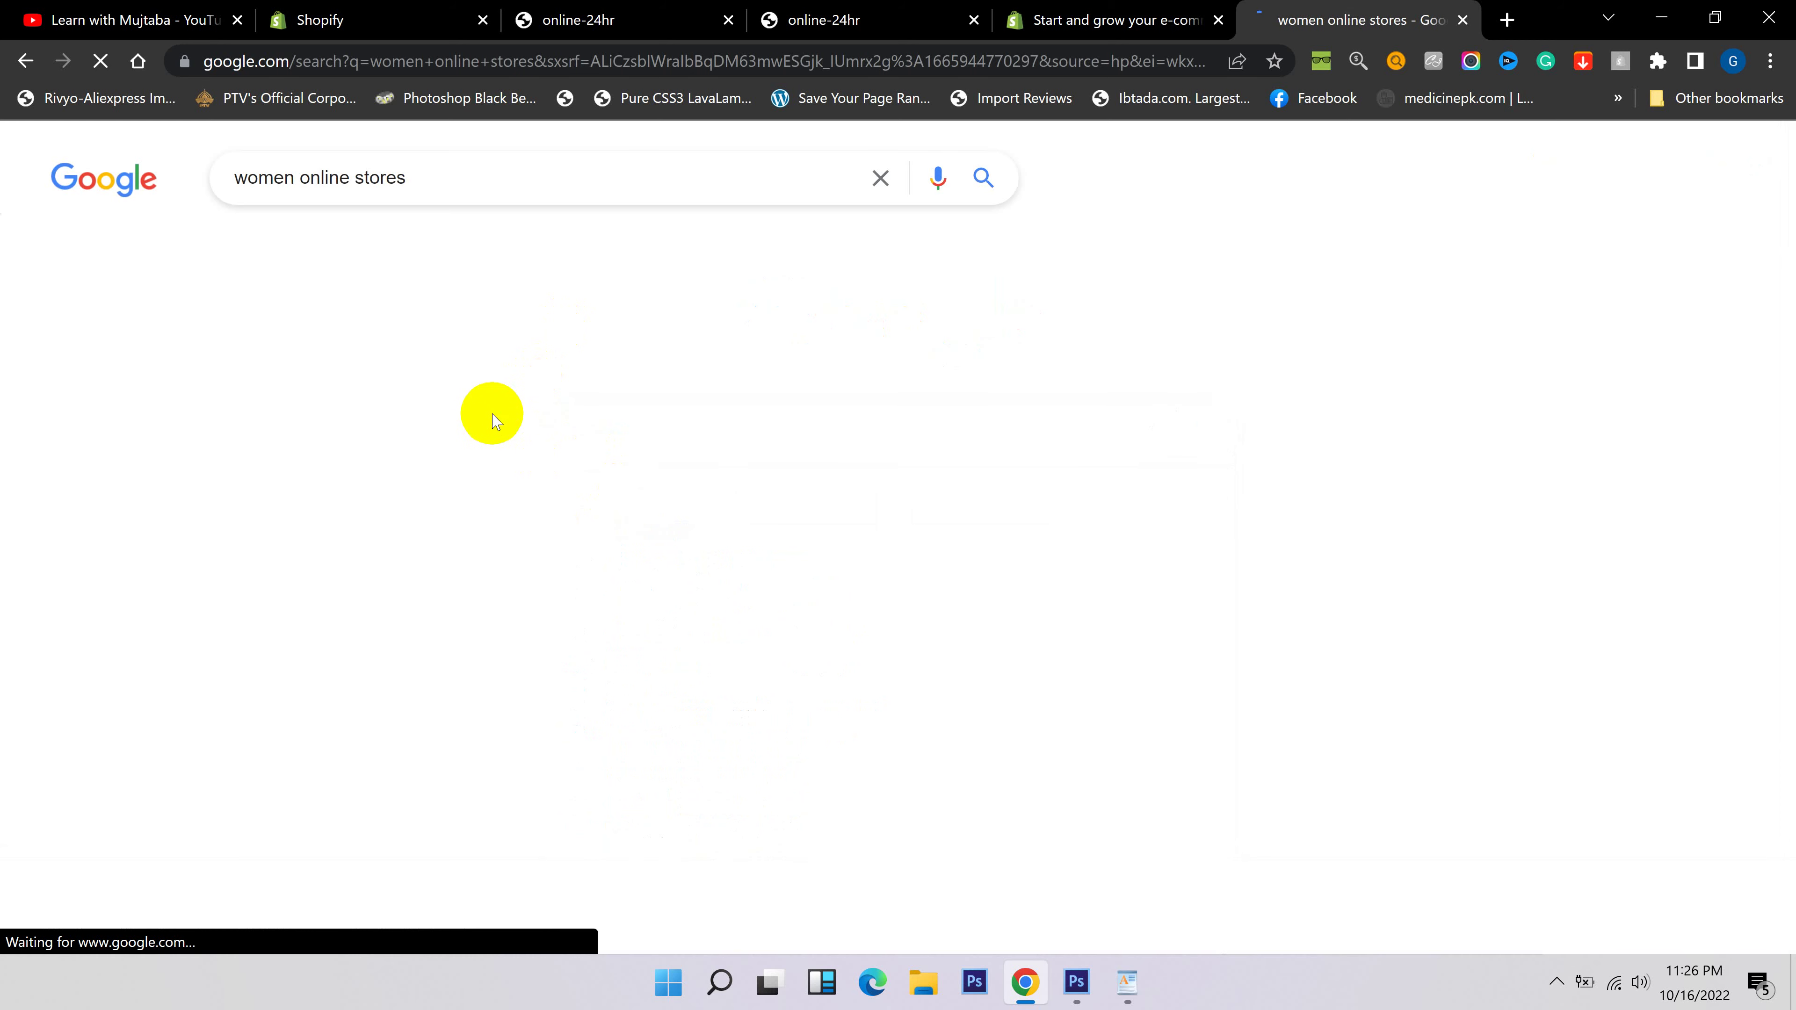
Open the Kleren, Cross Stitch and Soffio store results each in a new tab.
scroll(247, 453, down, 5)
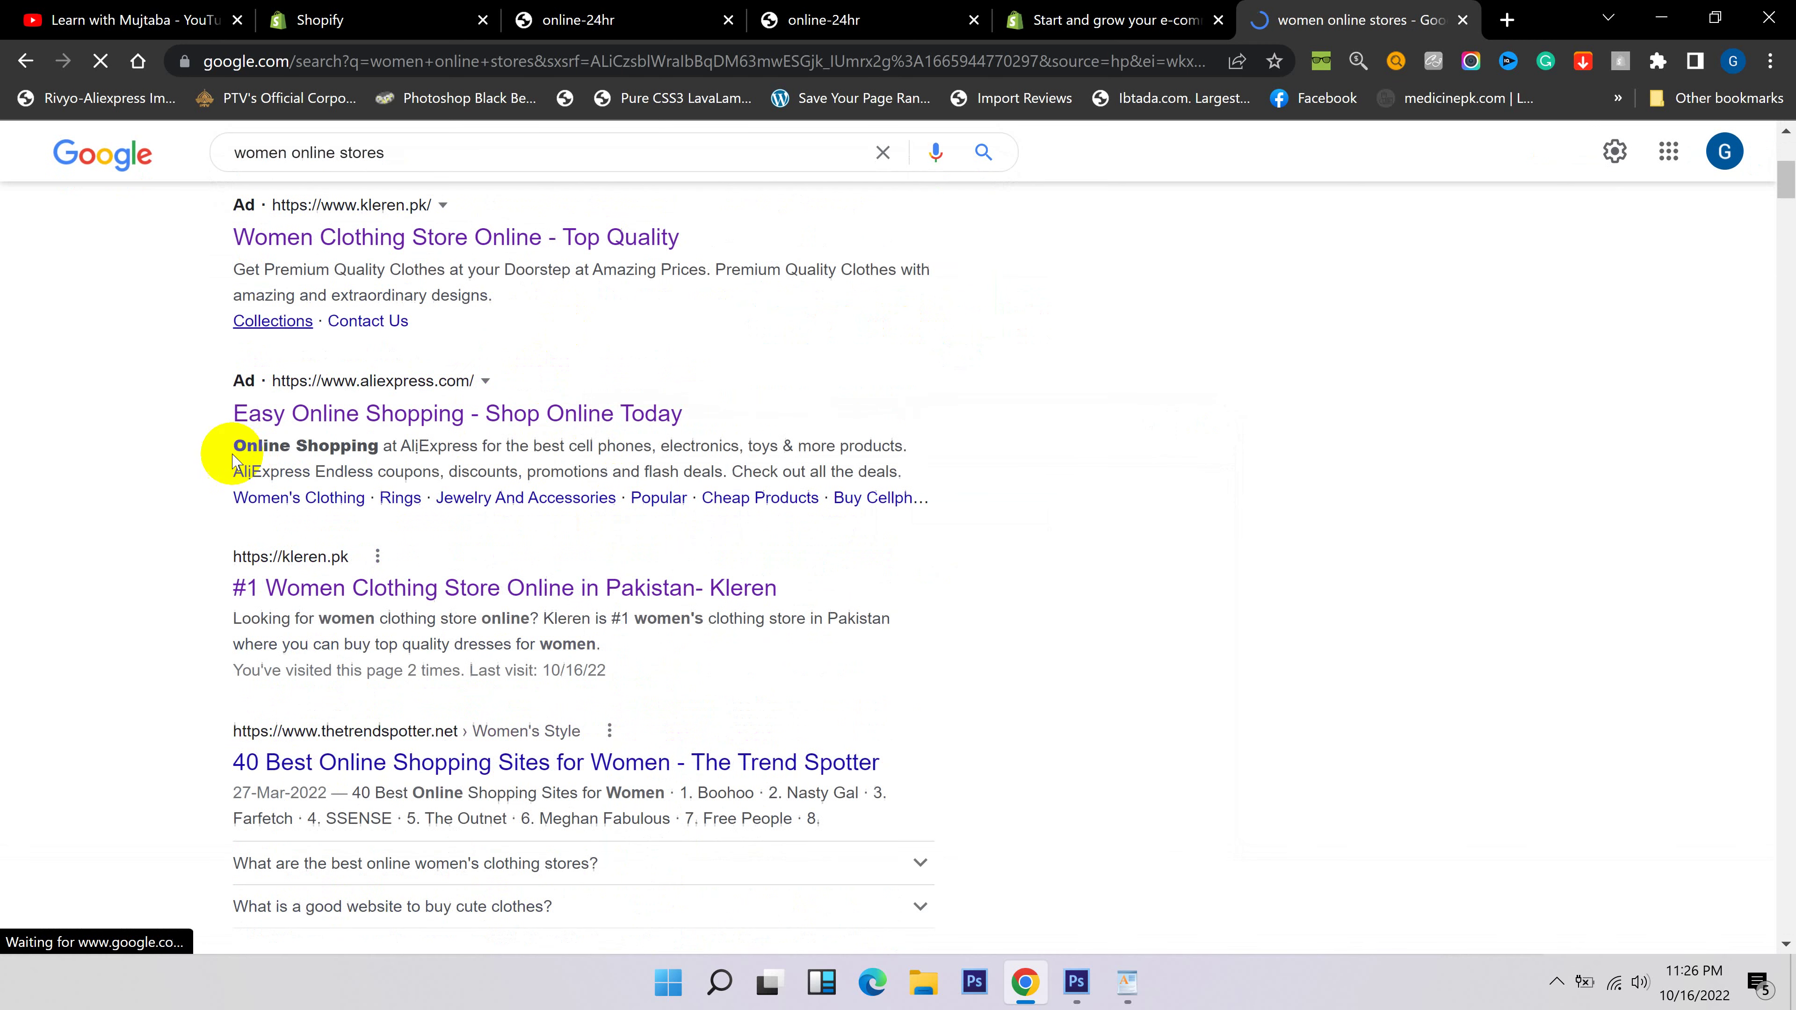
scroll(176, 463, down, 1)
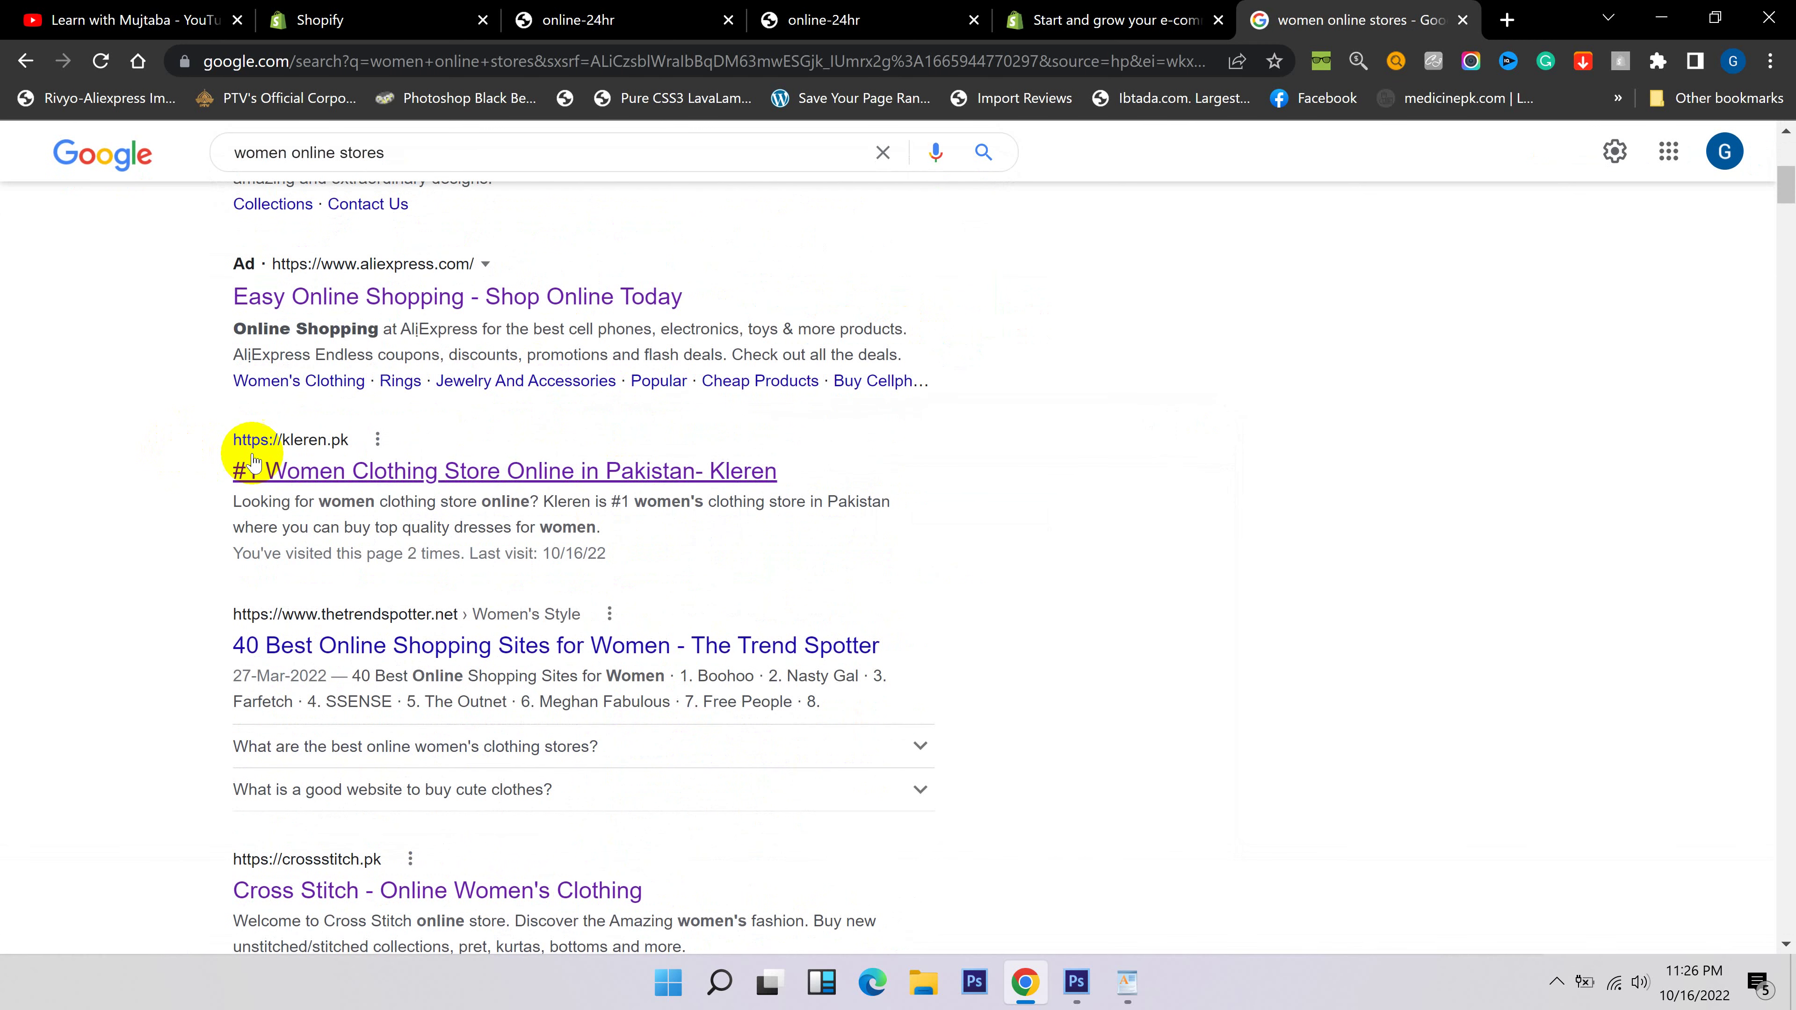
right_click(293, 479)
click(367, 491)
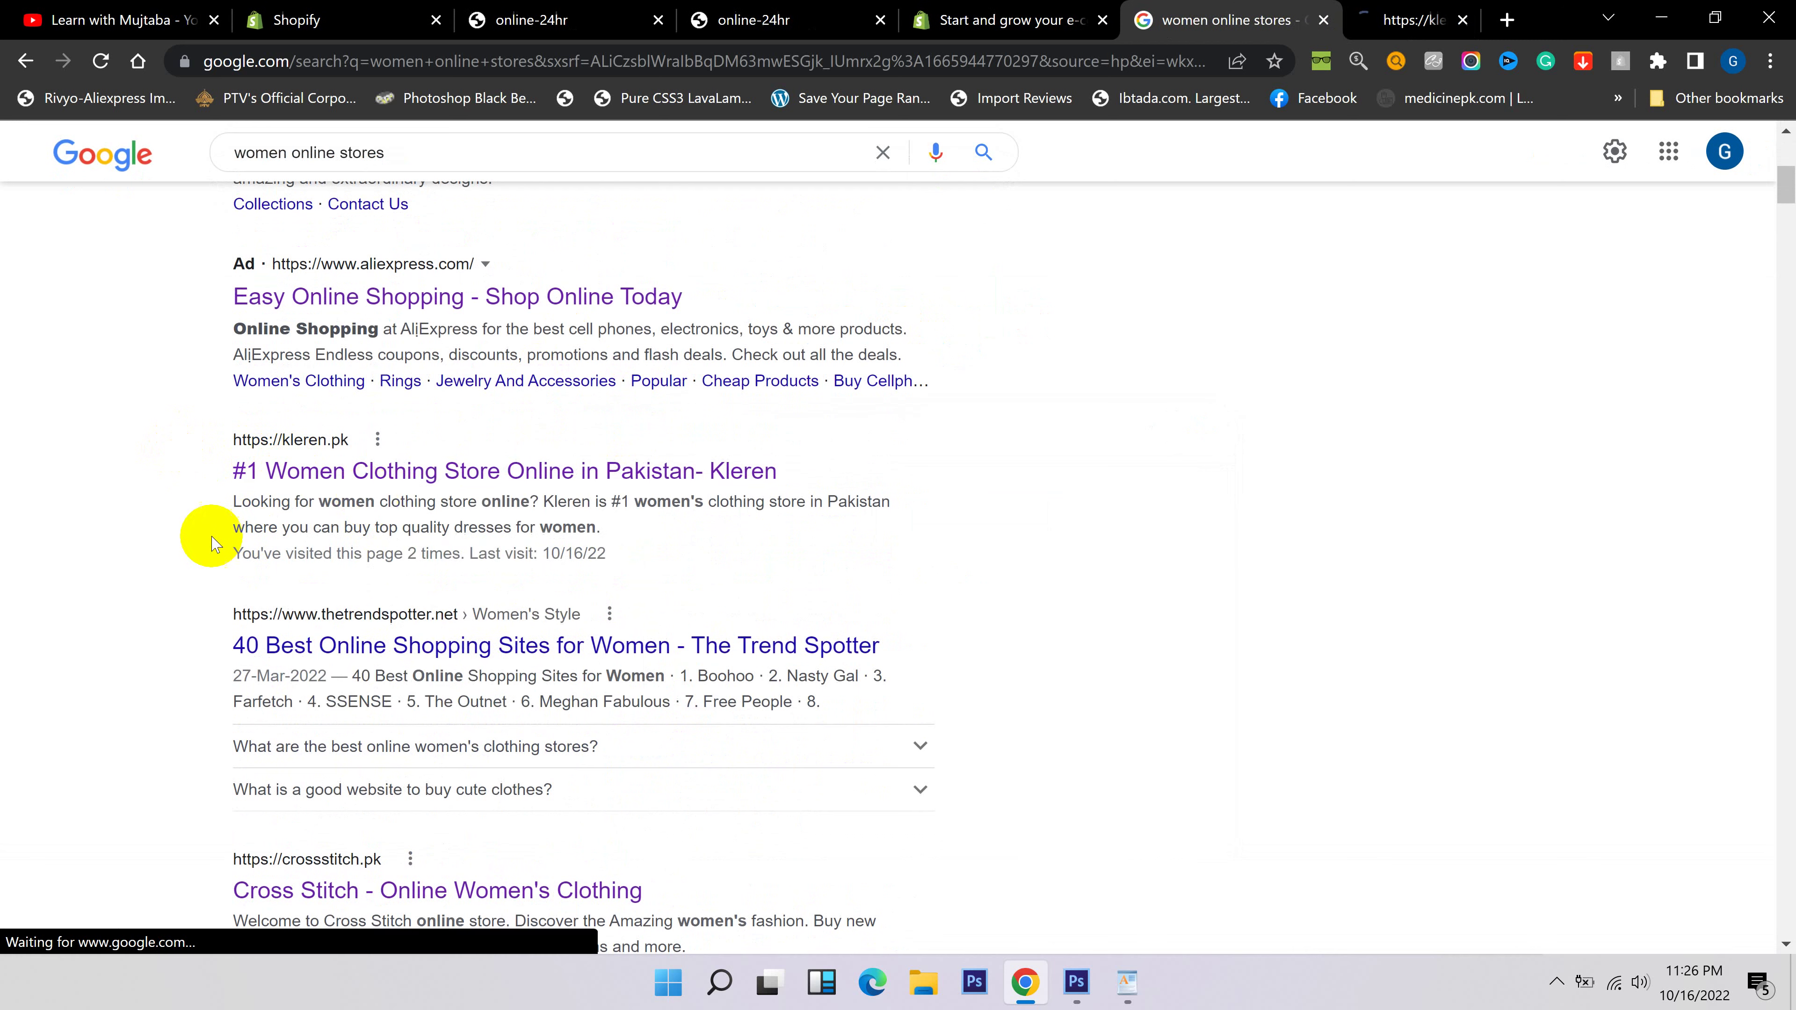
scroll(194, 545, down, 3)
right_click(328, 661)
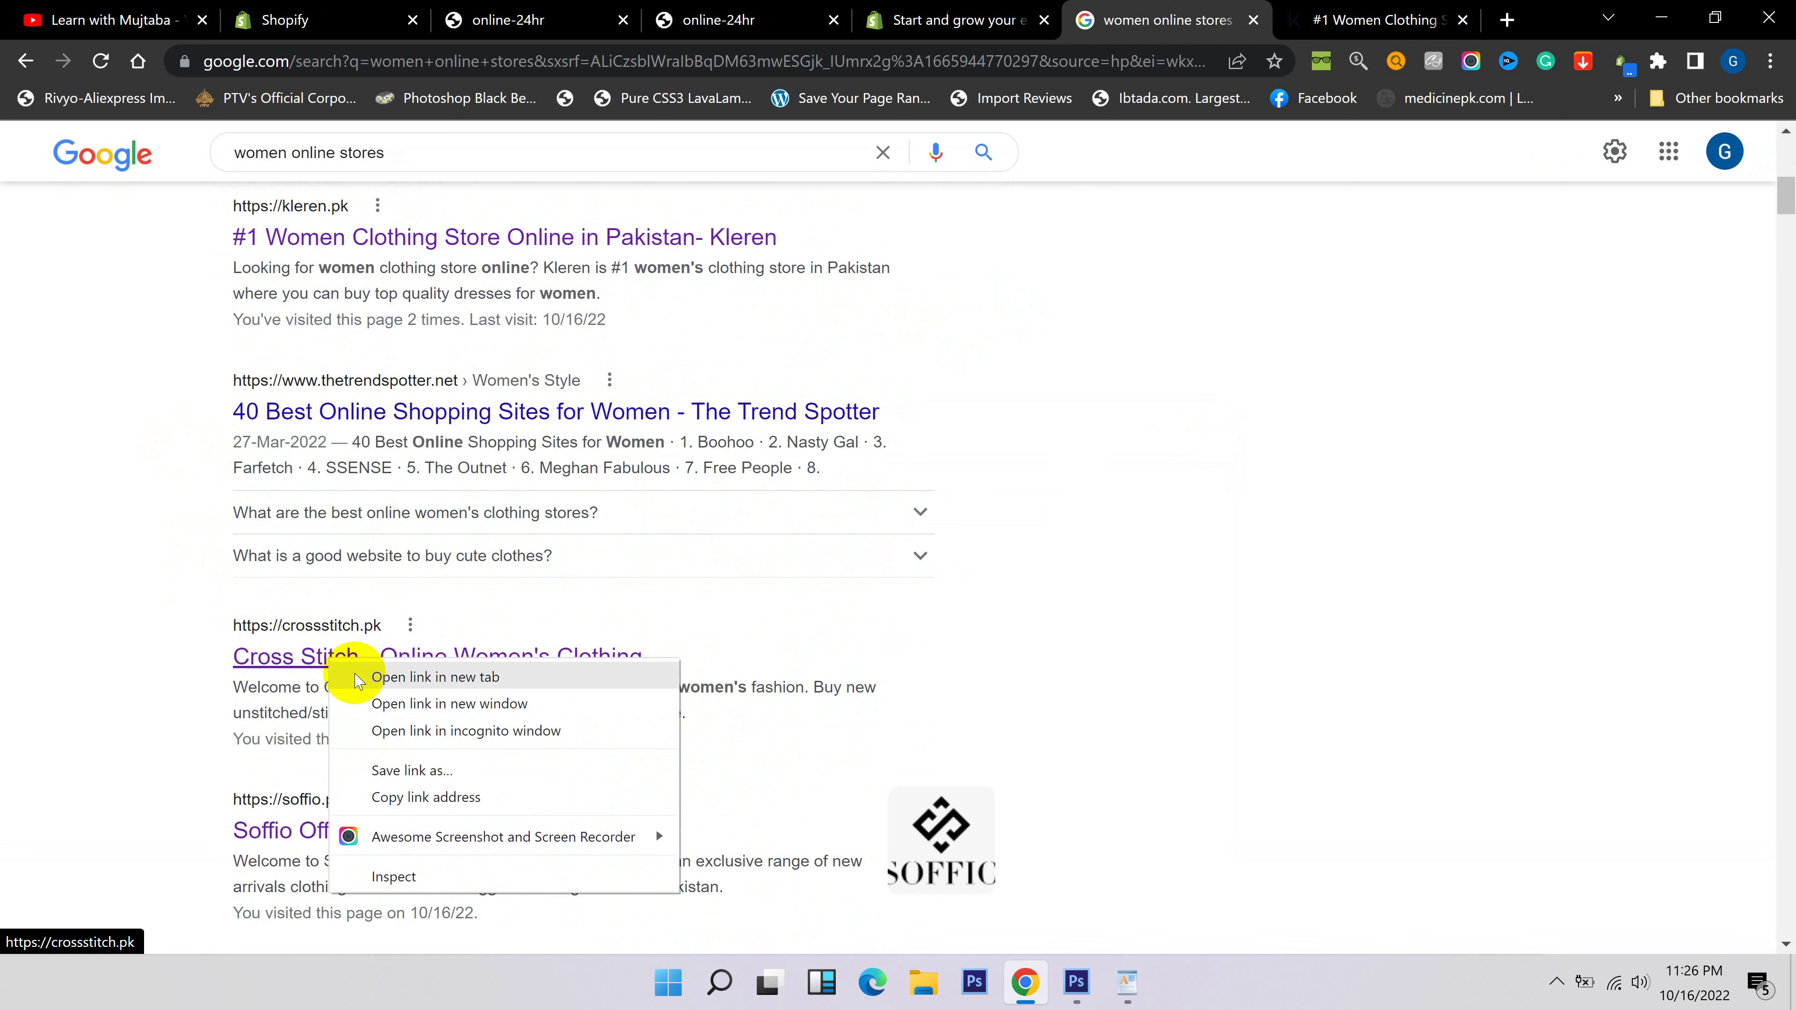
click(368, 677)
right_click(352, 824)
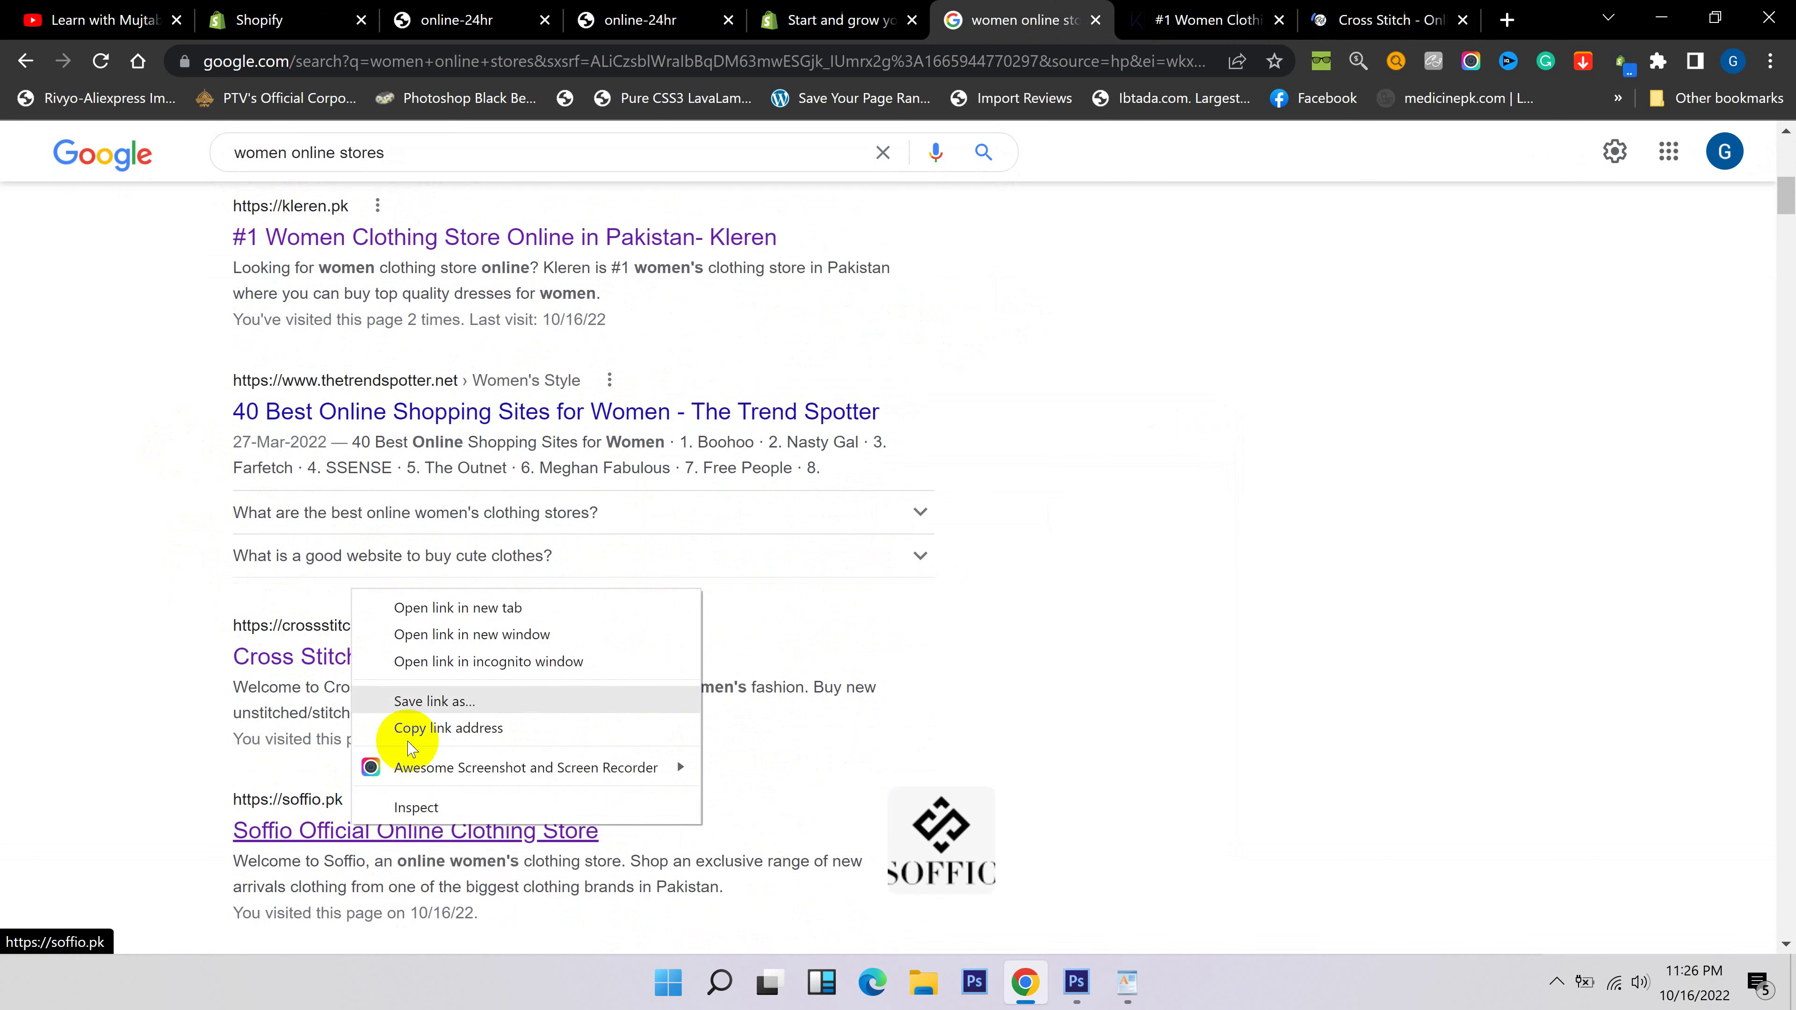
click(417, 621)
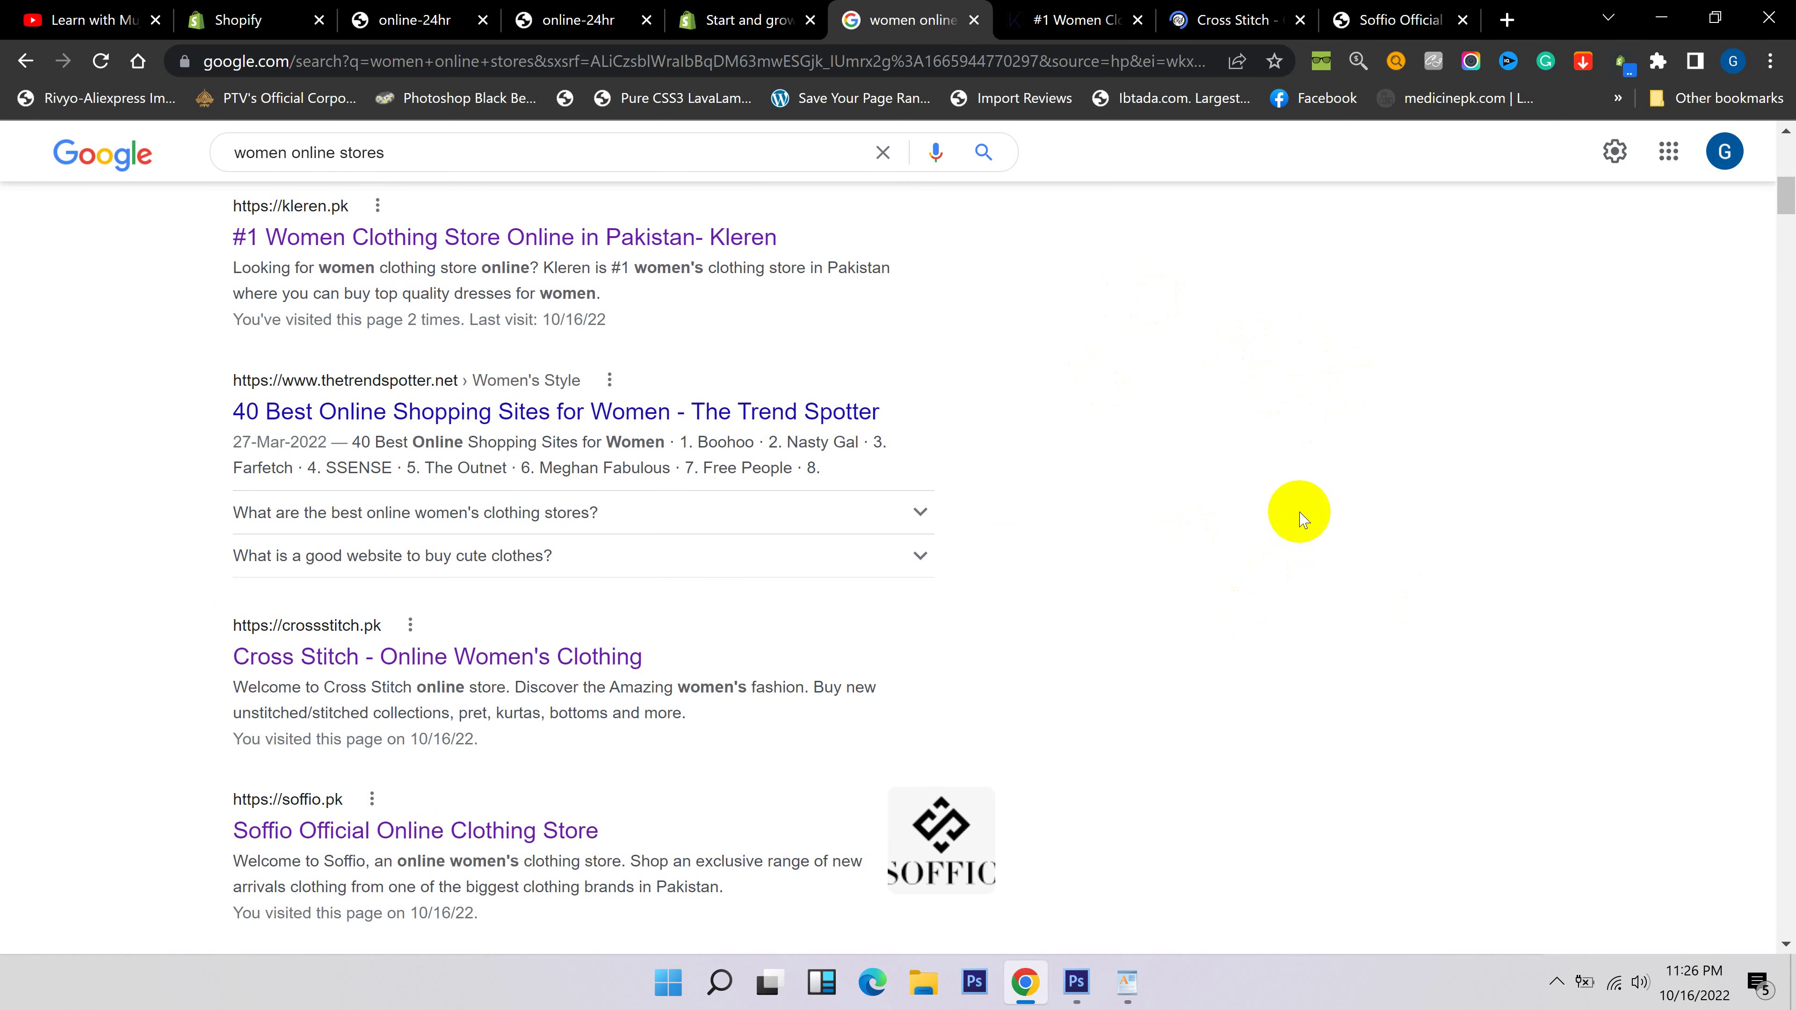
View the Soffio store's home page from the header banner down to the footer links and back.
click(1387, 10)
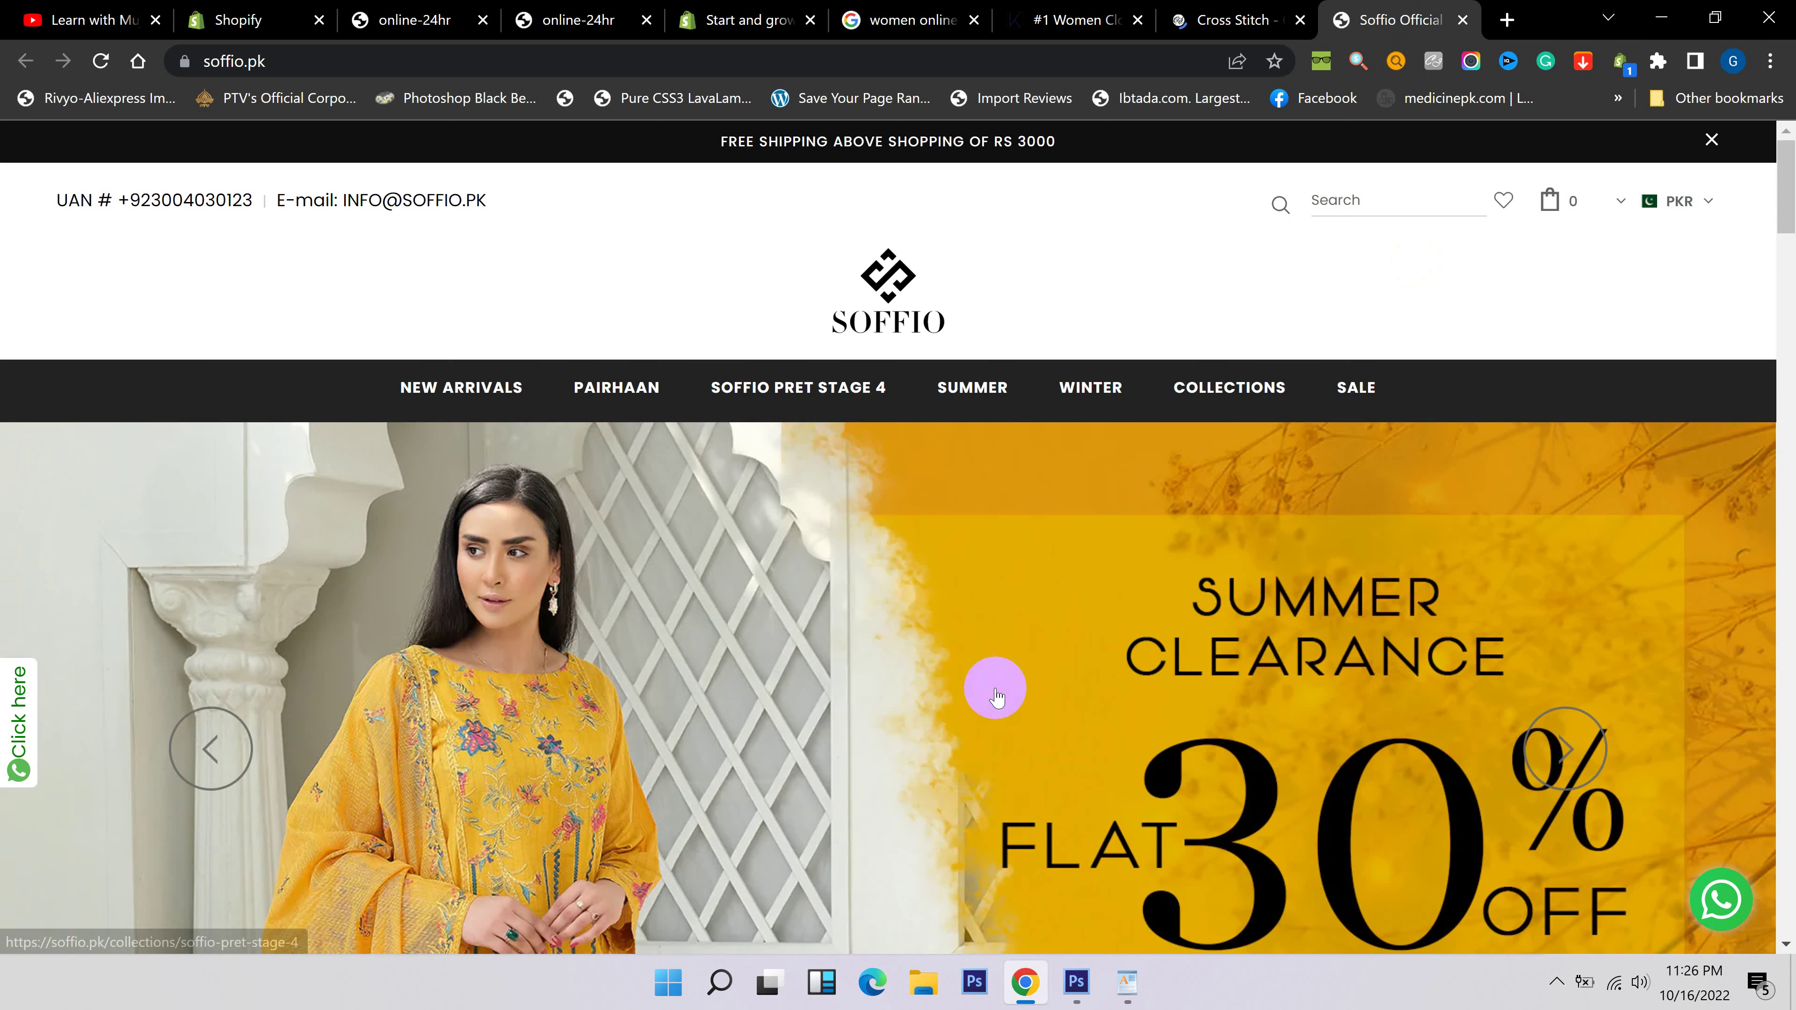
scroll(876, 672, down, 15)
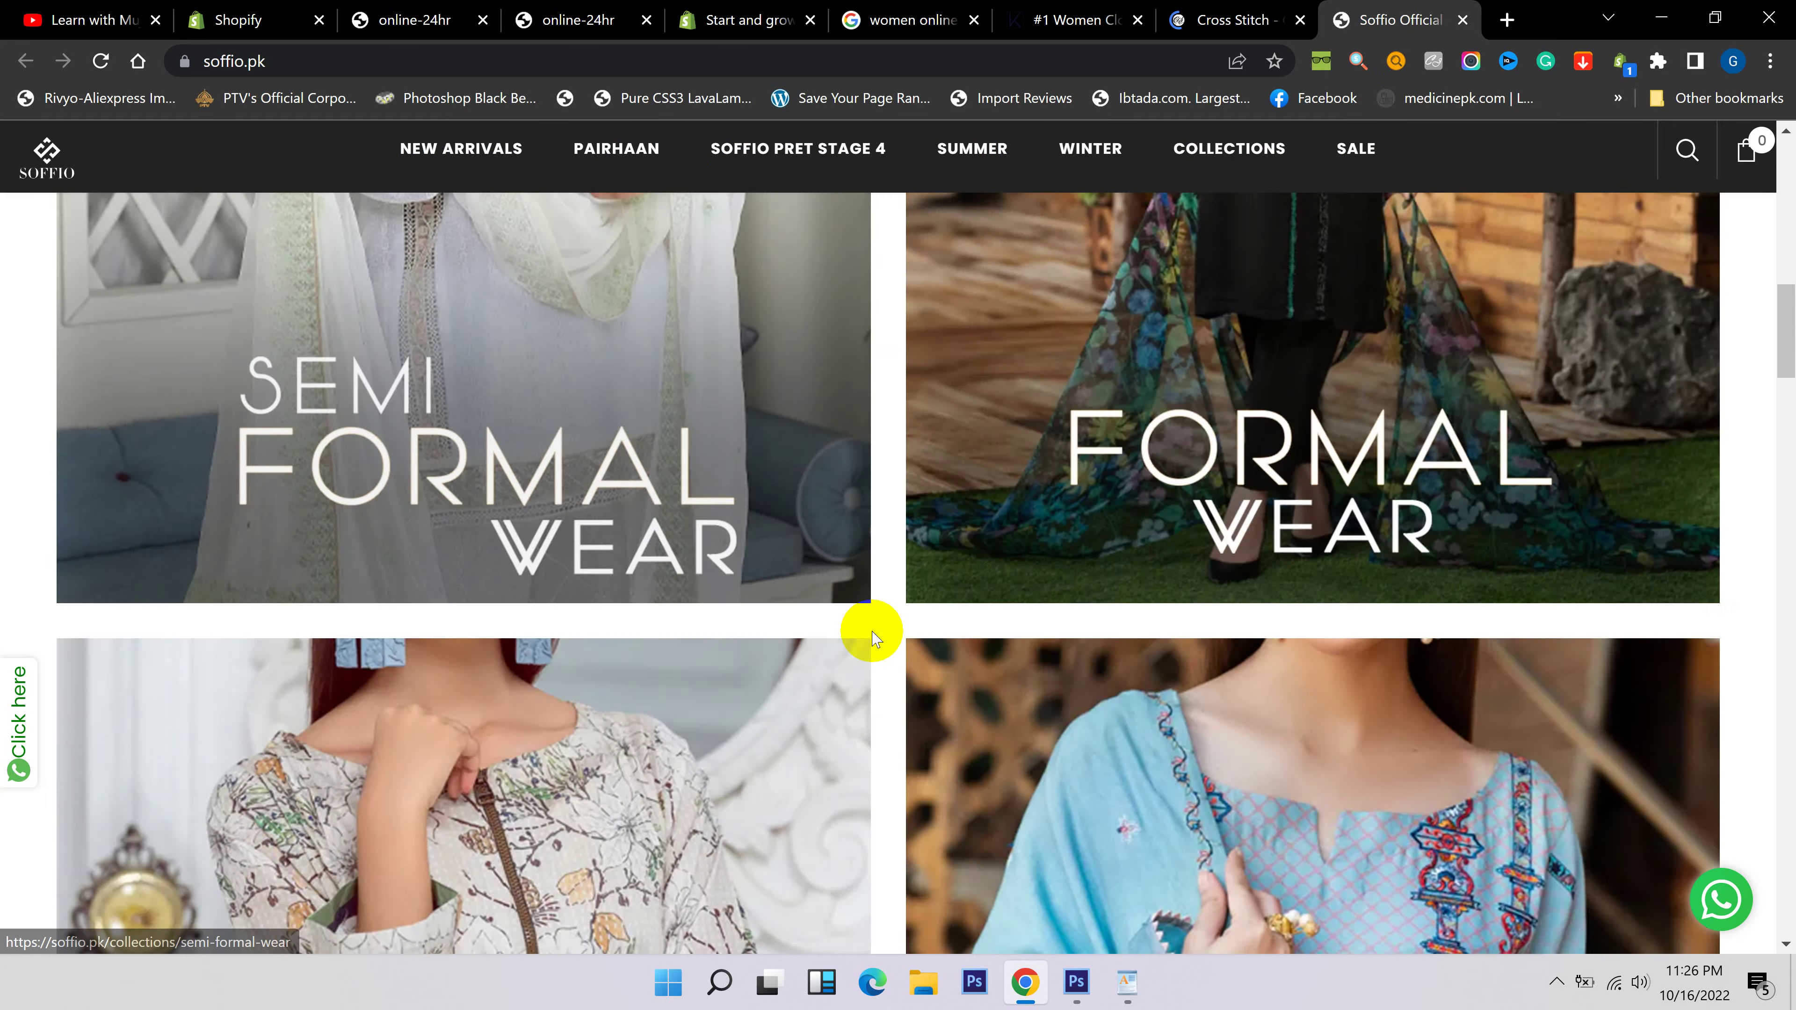
scroll(876, 645, down, 20)
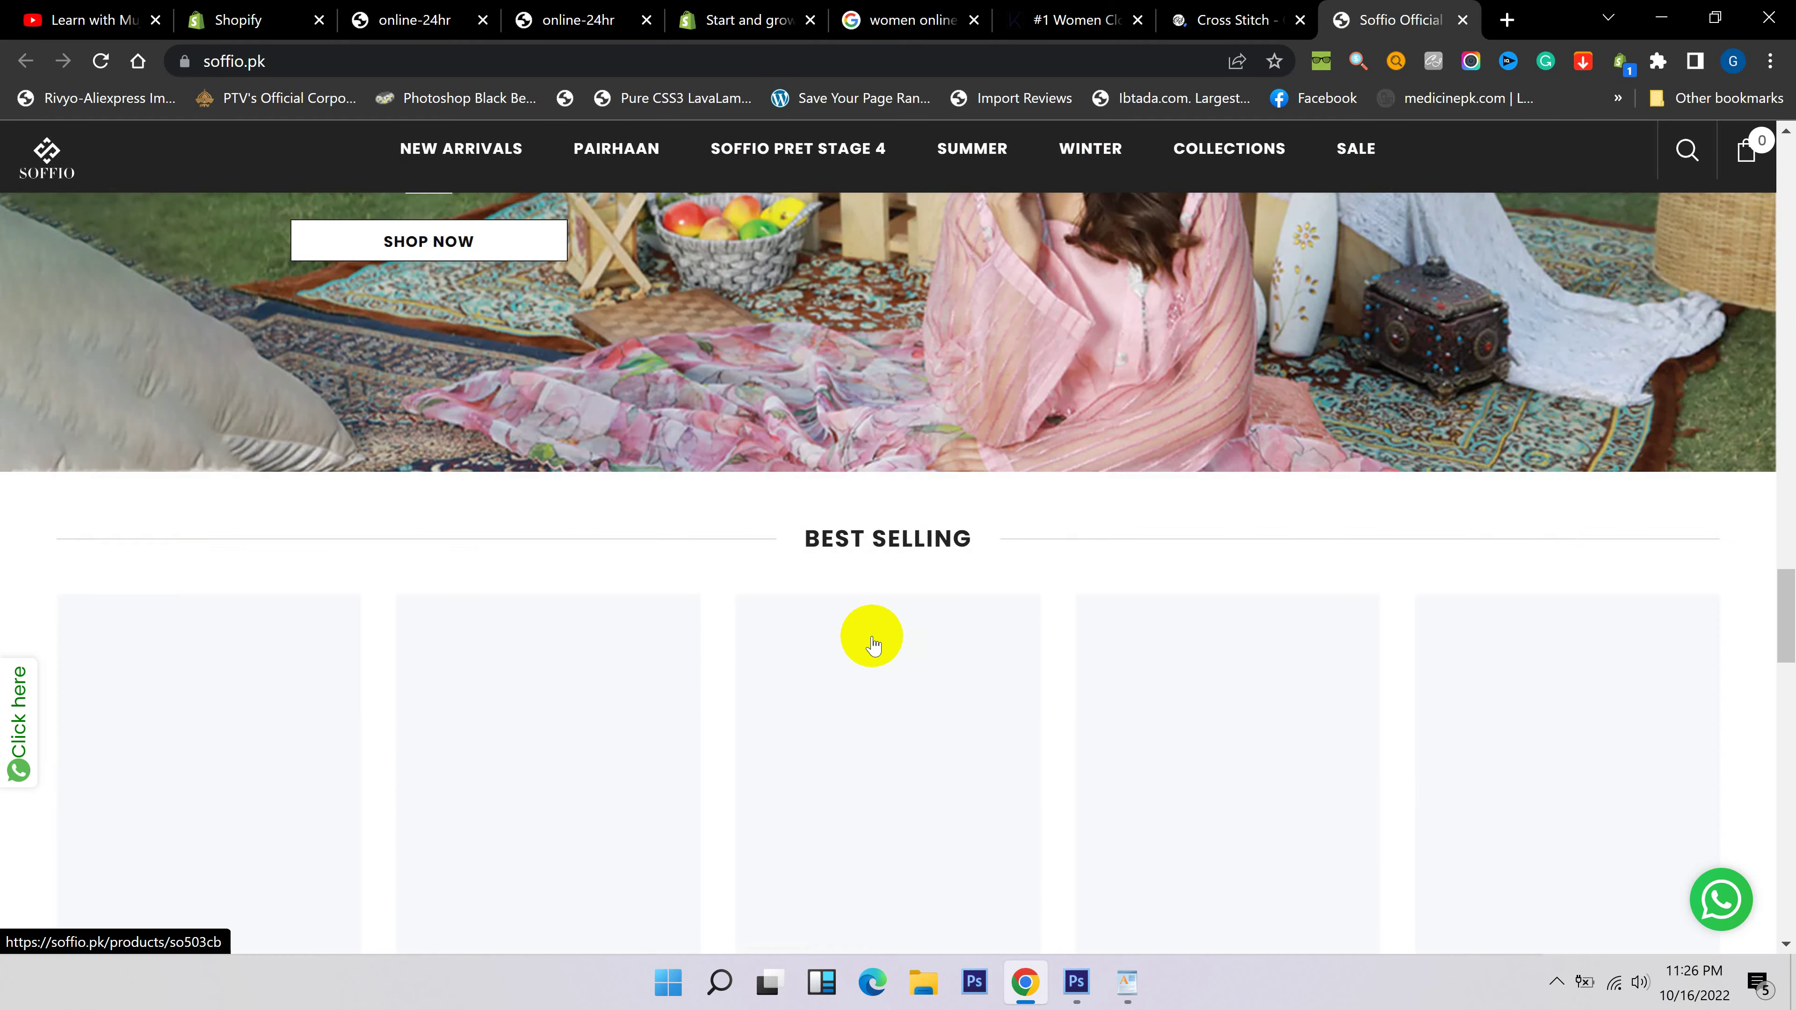
scroll(874, 645, down, 18)
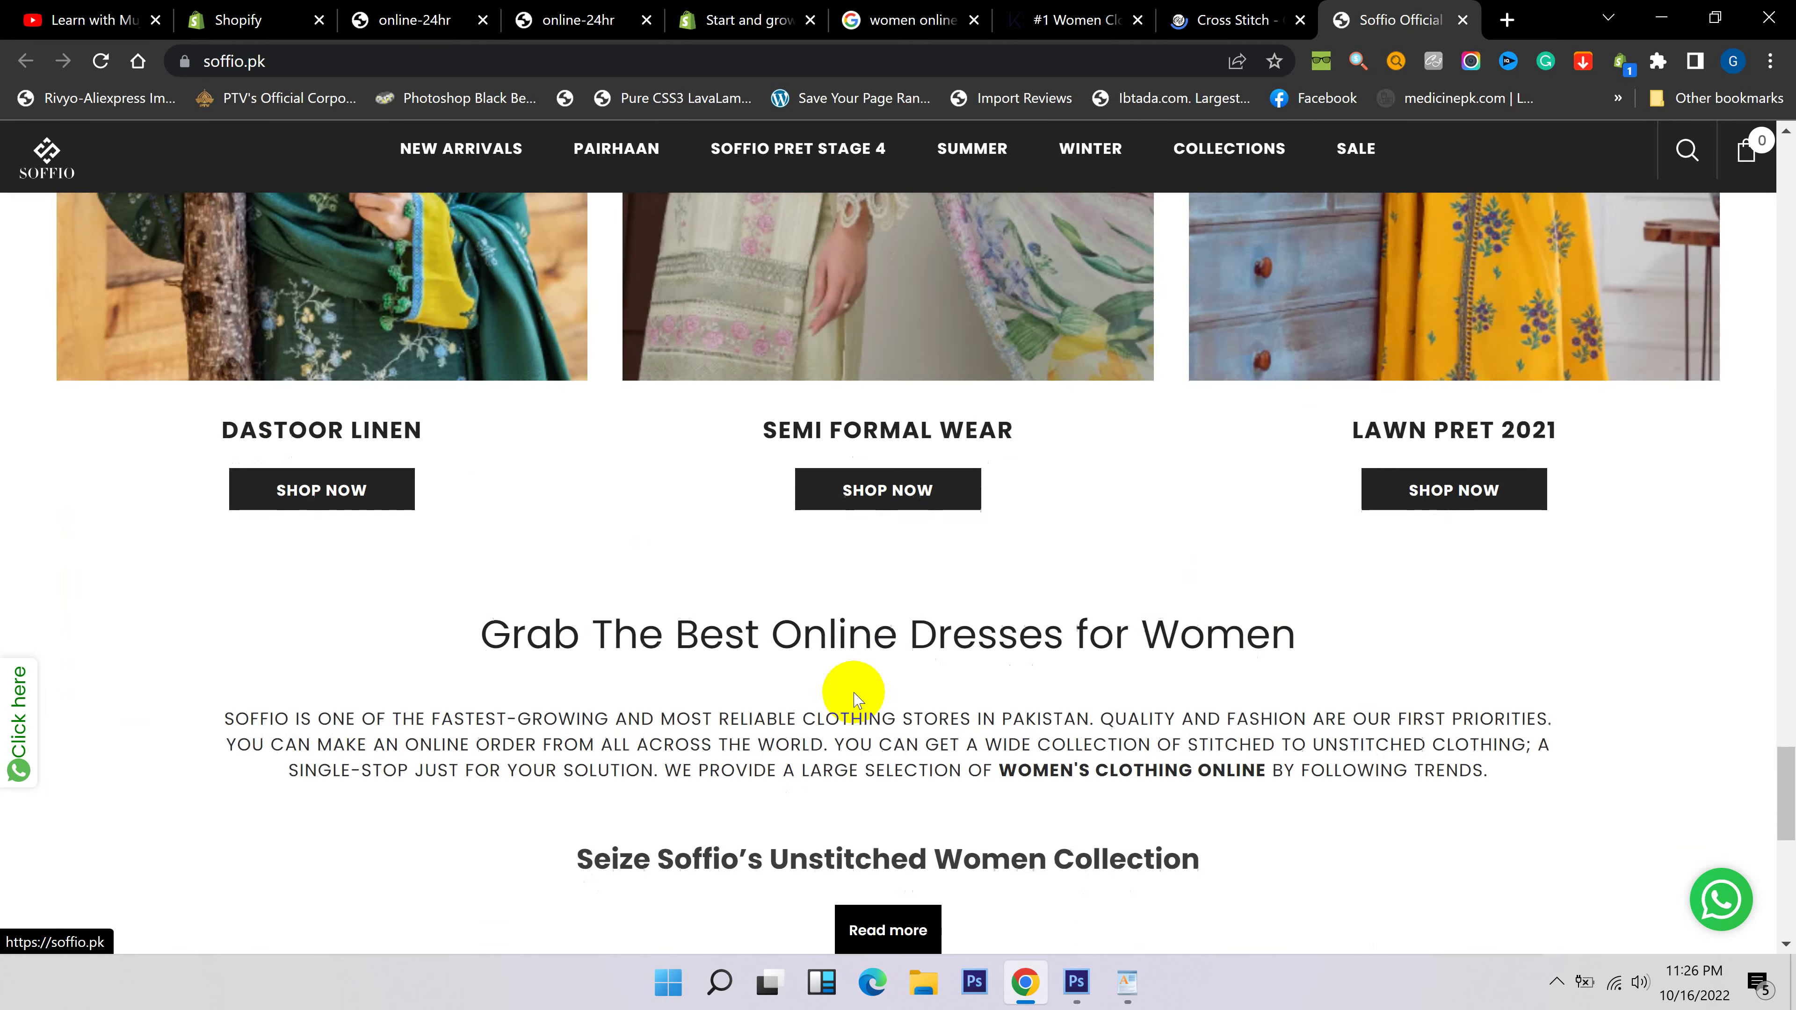
scroll(967, 762, down, 4)
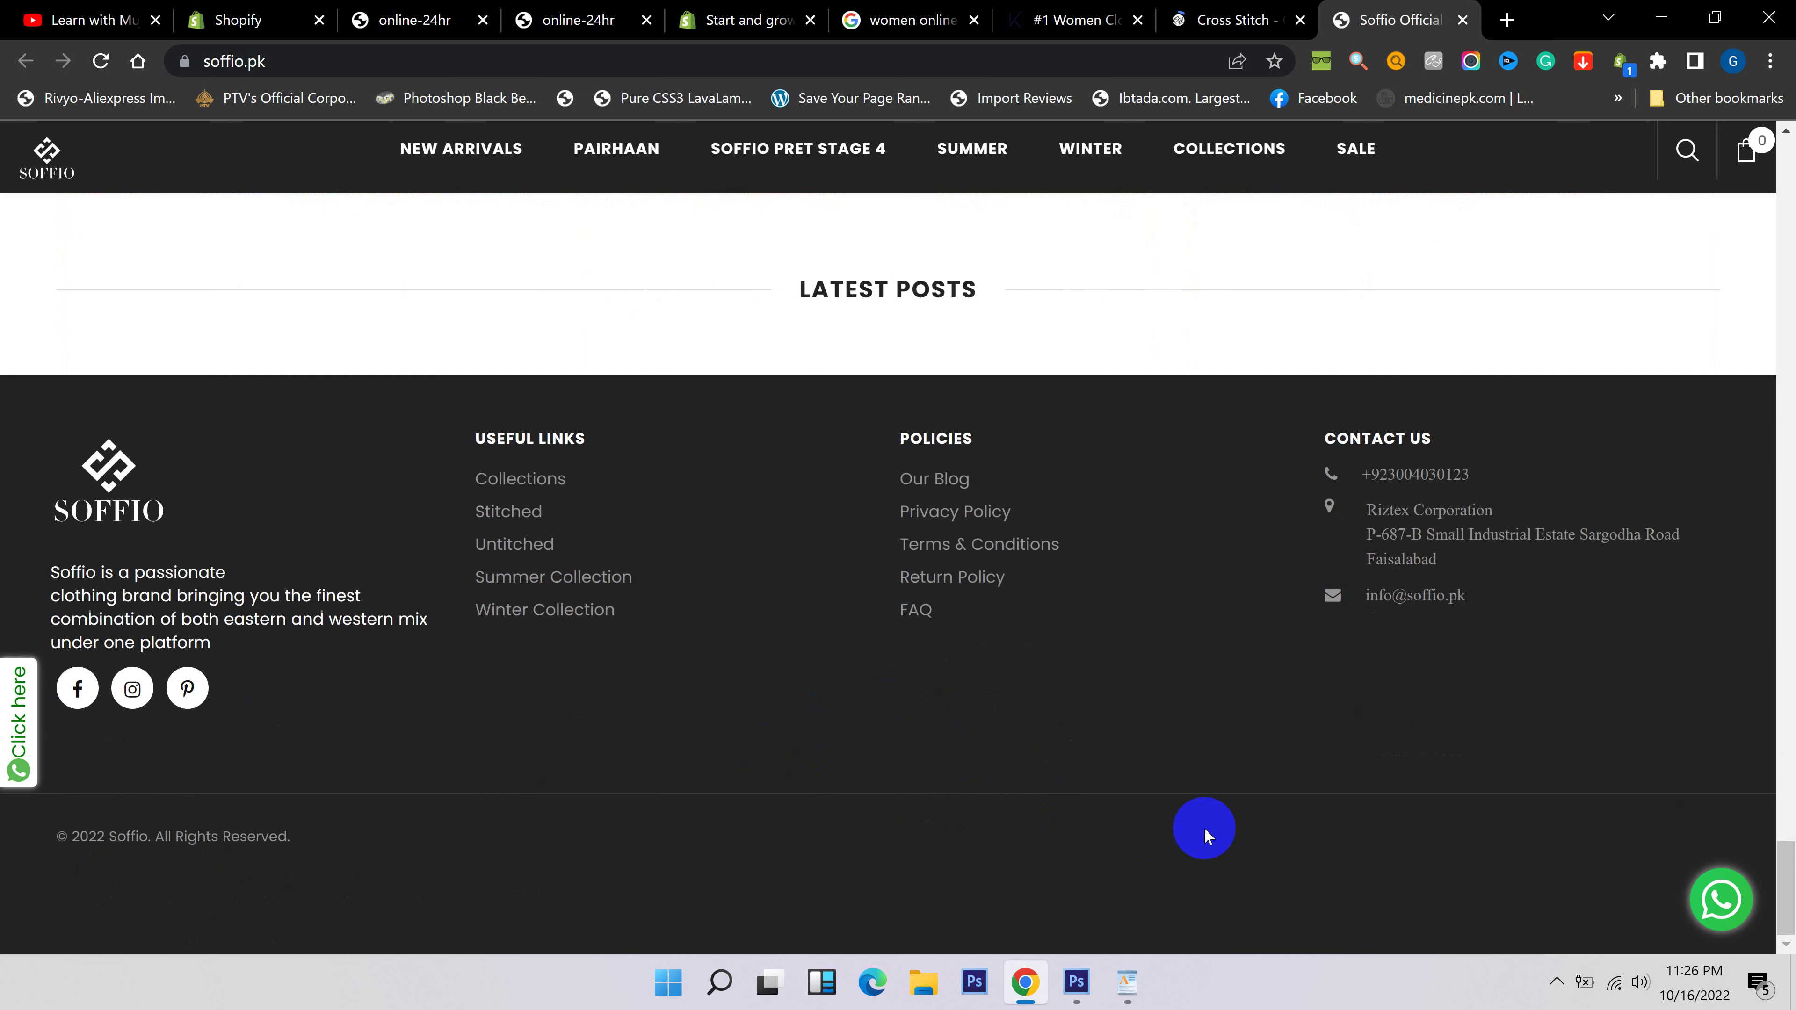
scroll(1663, 791, up, 20)
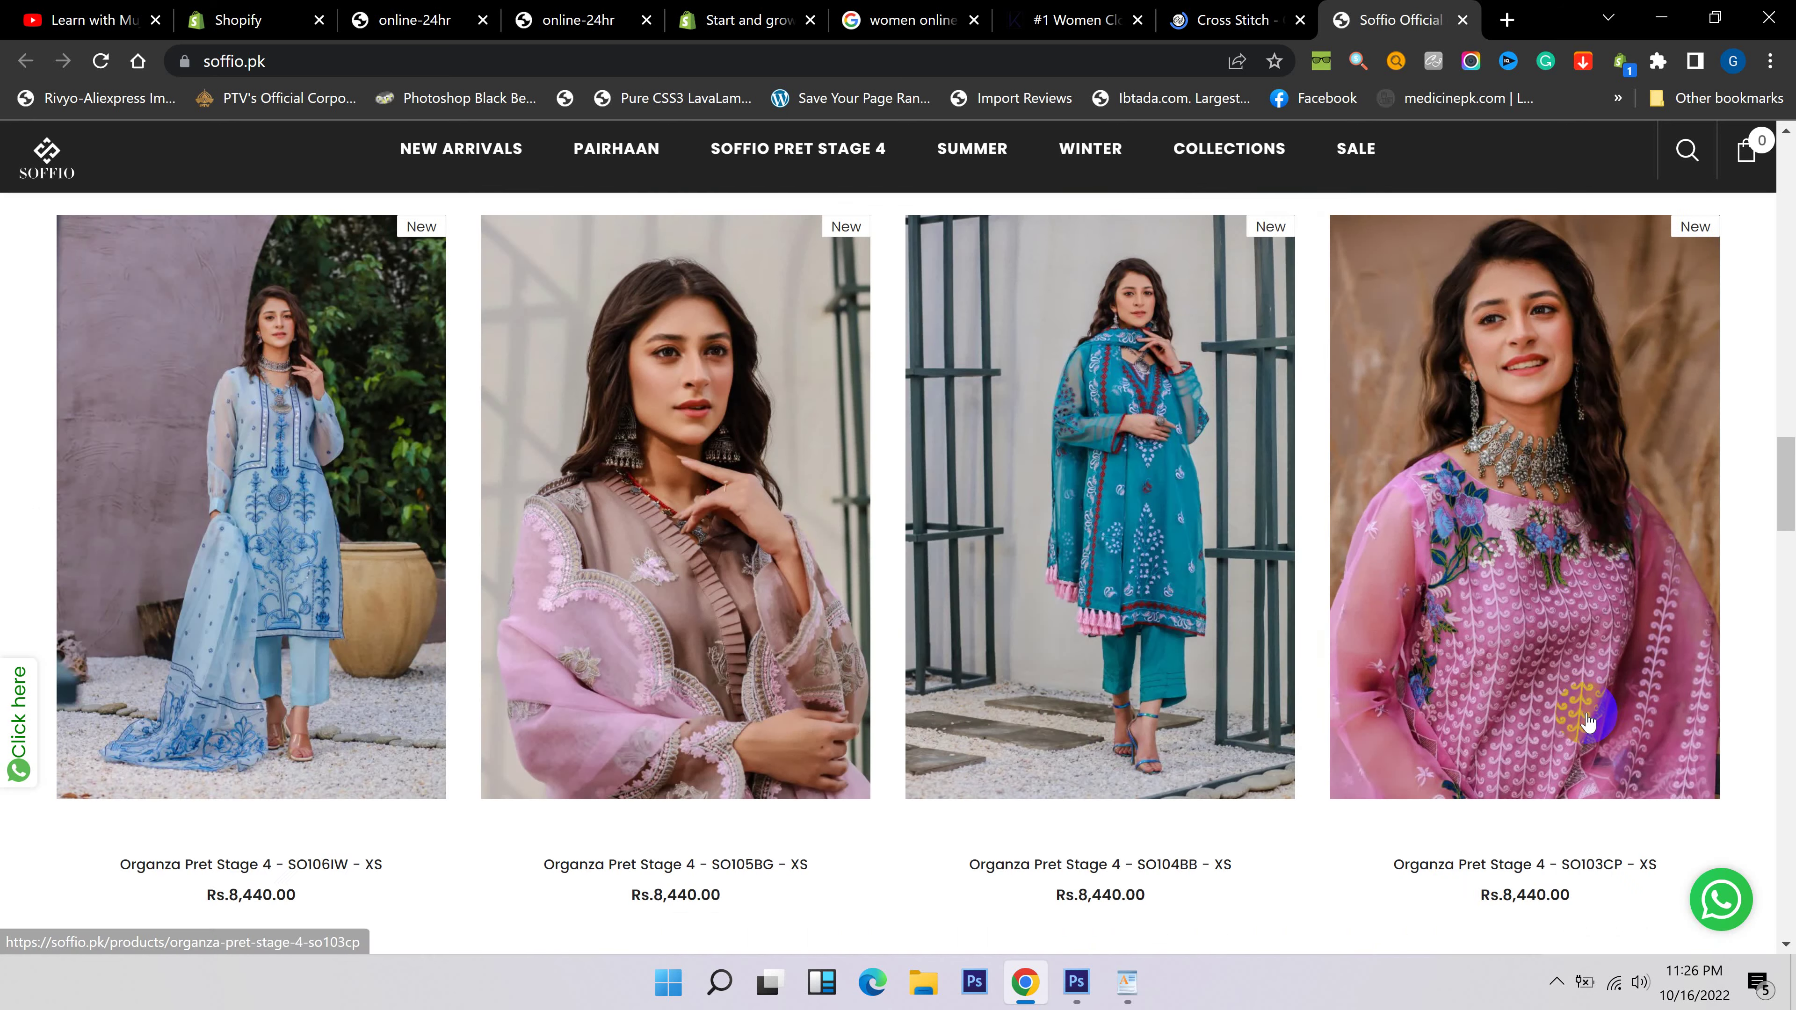
scroll(1588, 721, up, 15)
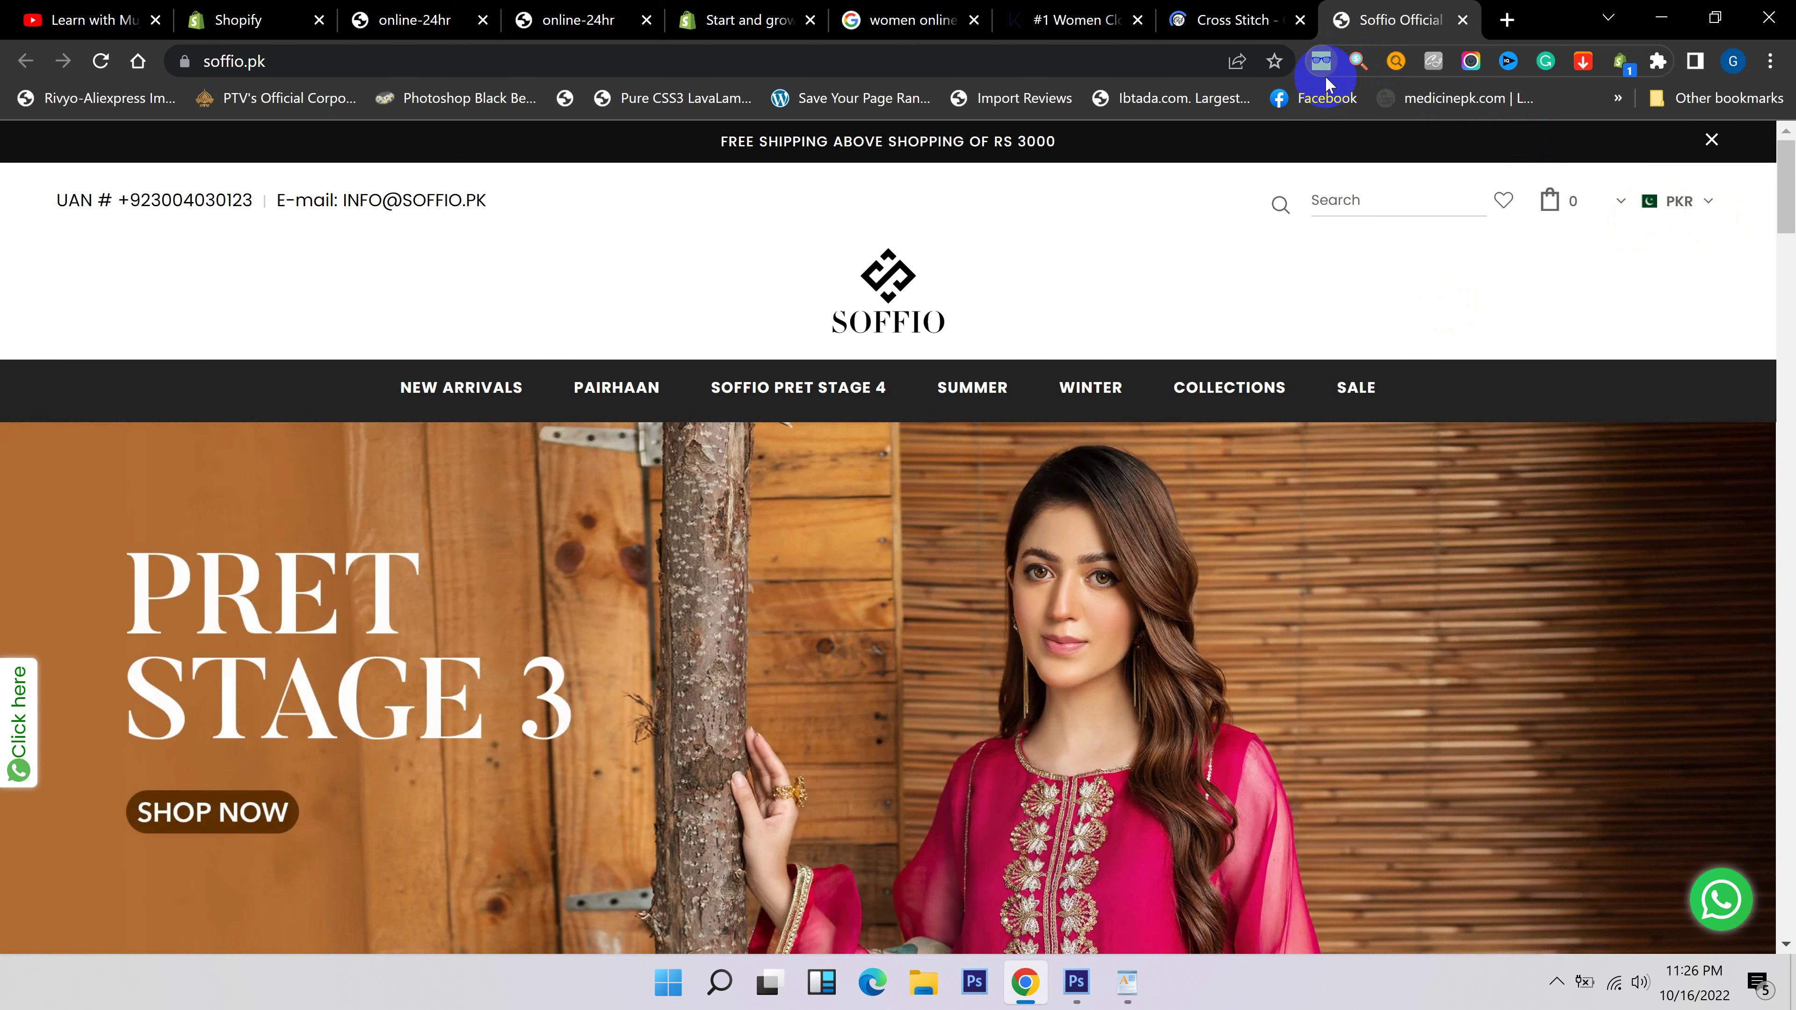
Inspect the Soffio store with Koala Inspector, checking its MyShopify address and Shopify theme name, and close the inspector.
click(1323, 65)
click(1326, 66)
click(1324, 63)
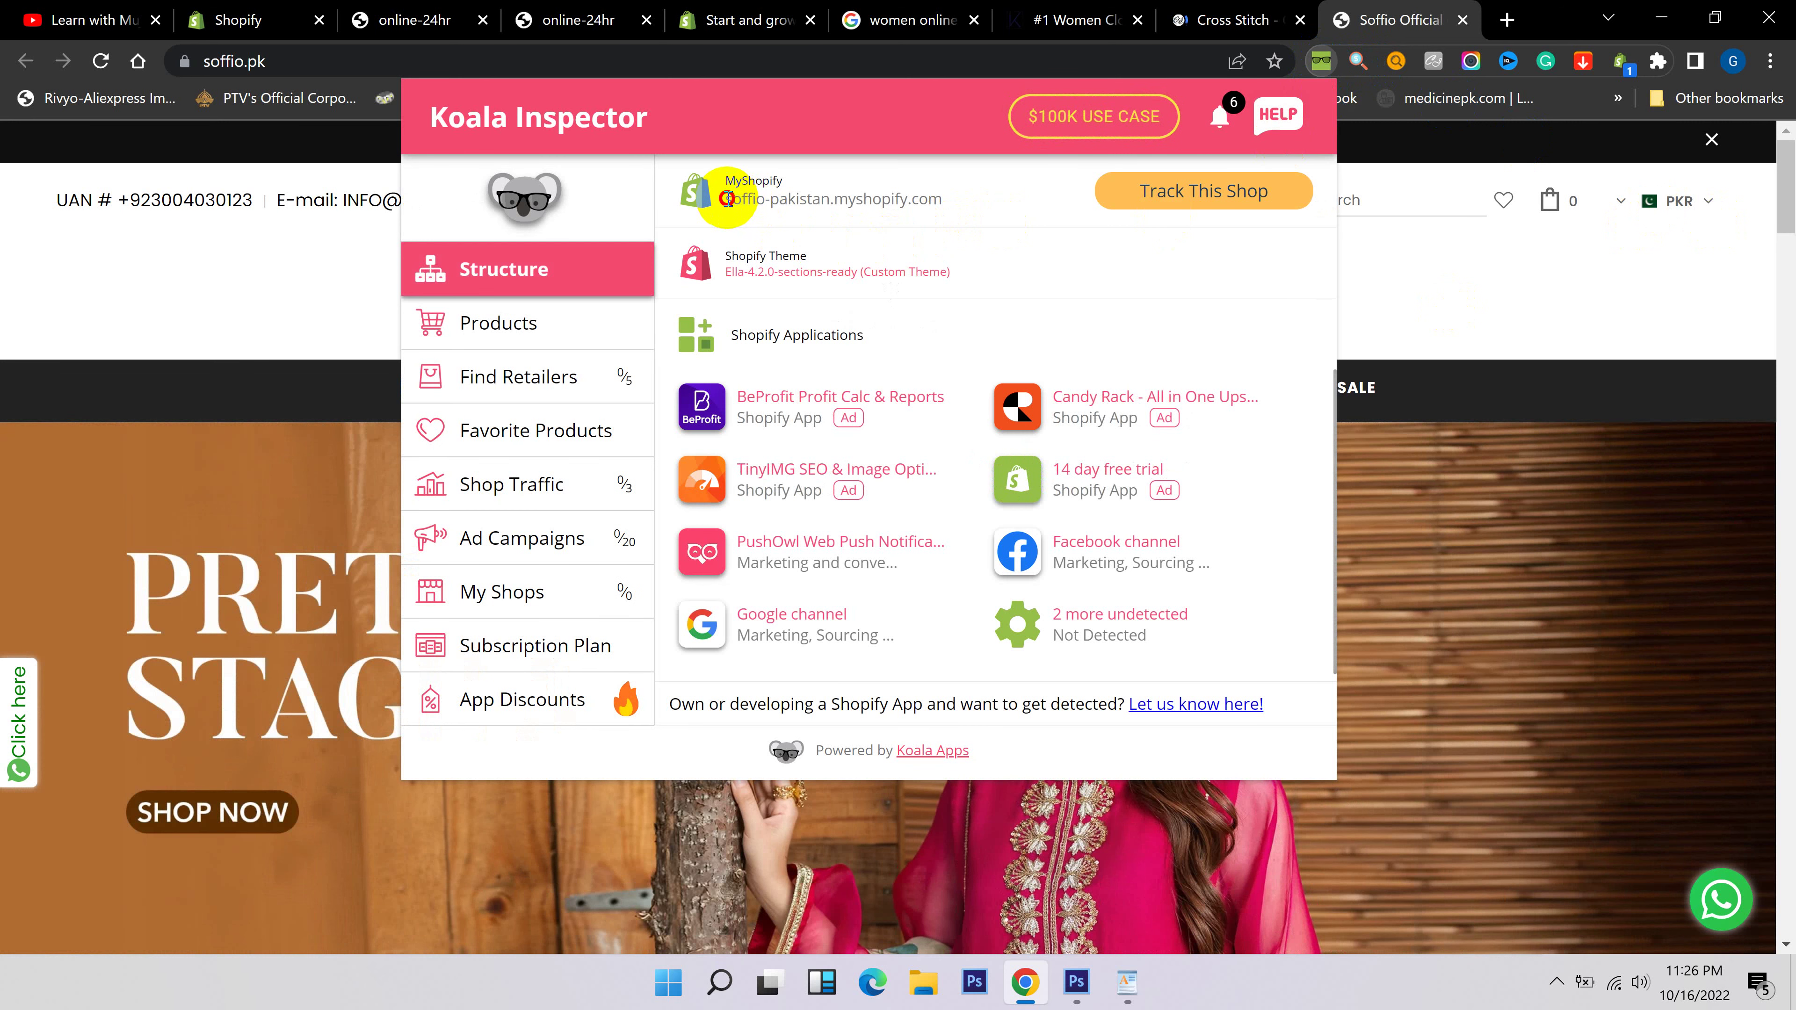
drag(727, 199, 942, 200)
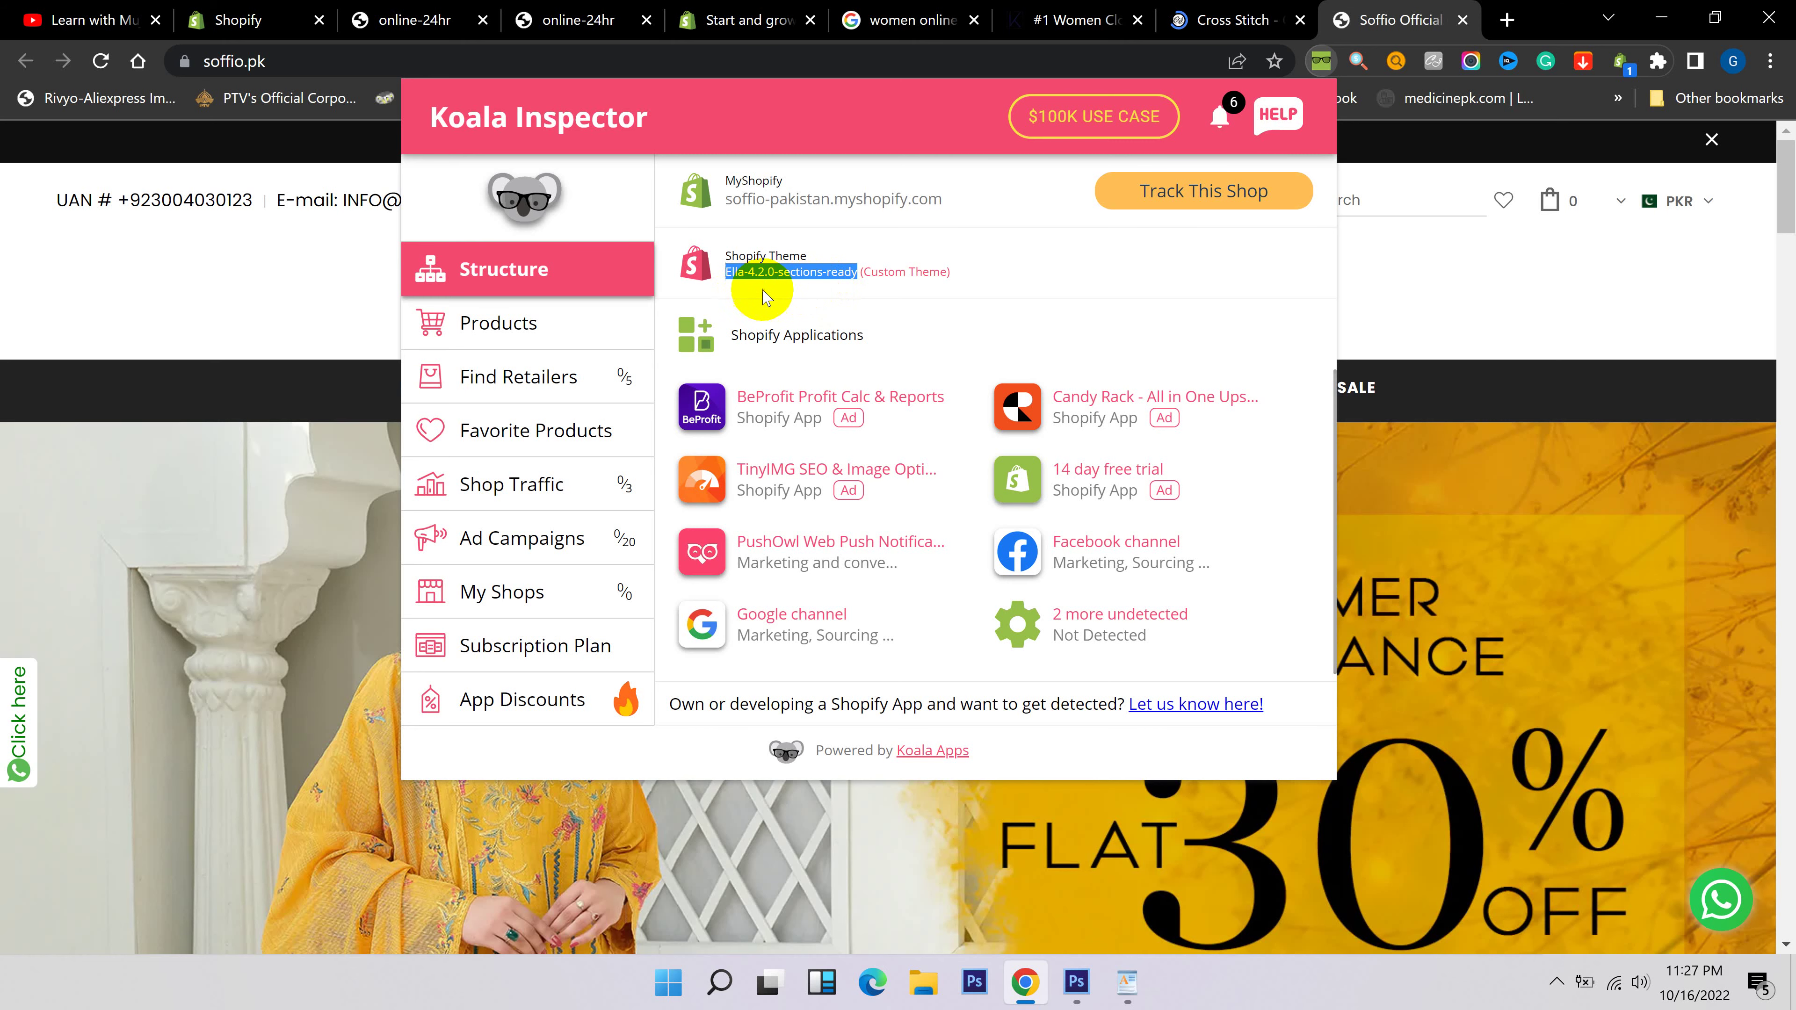
click(1505, 322)
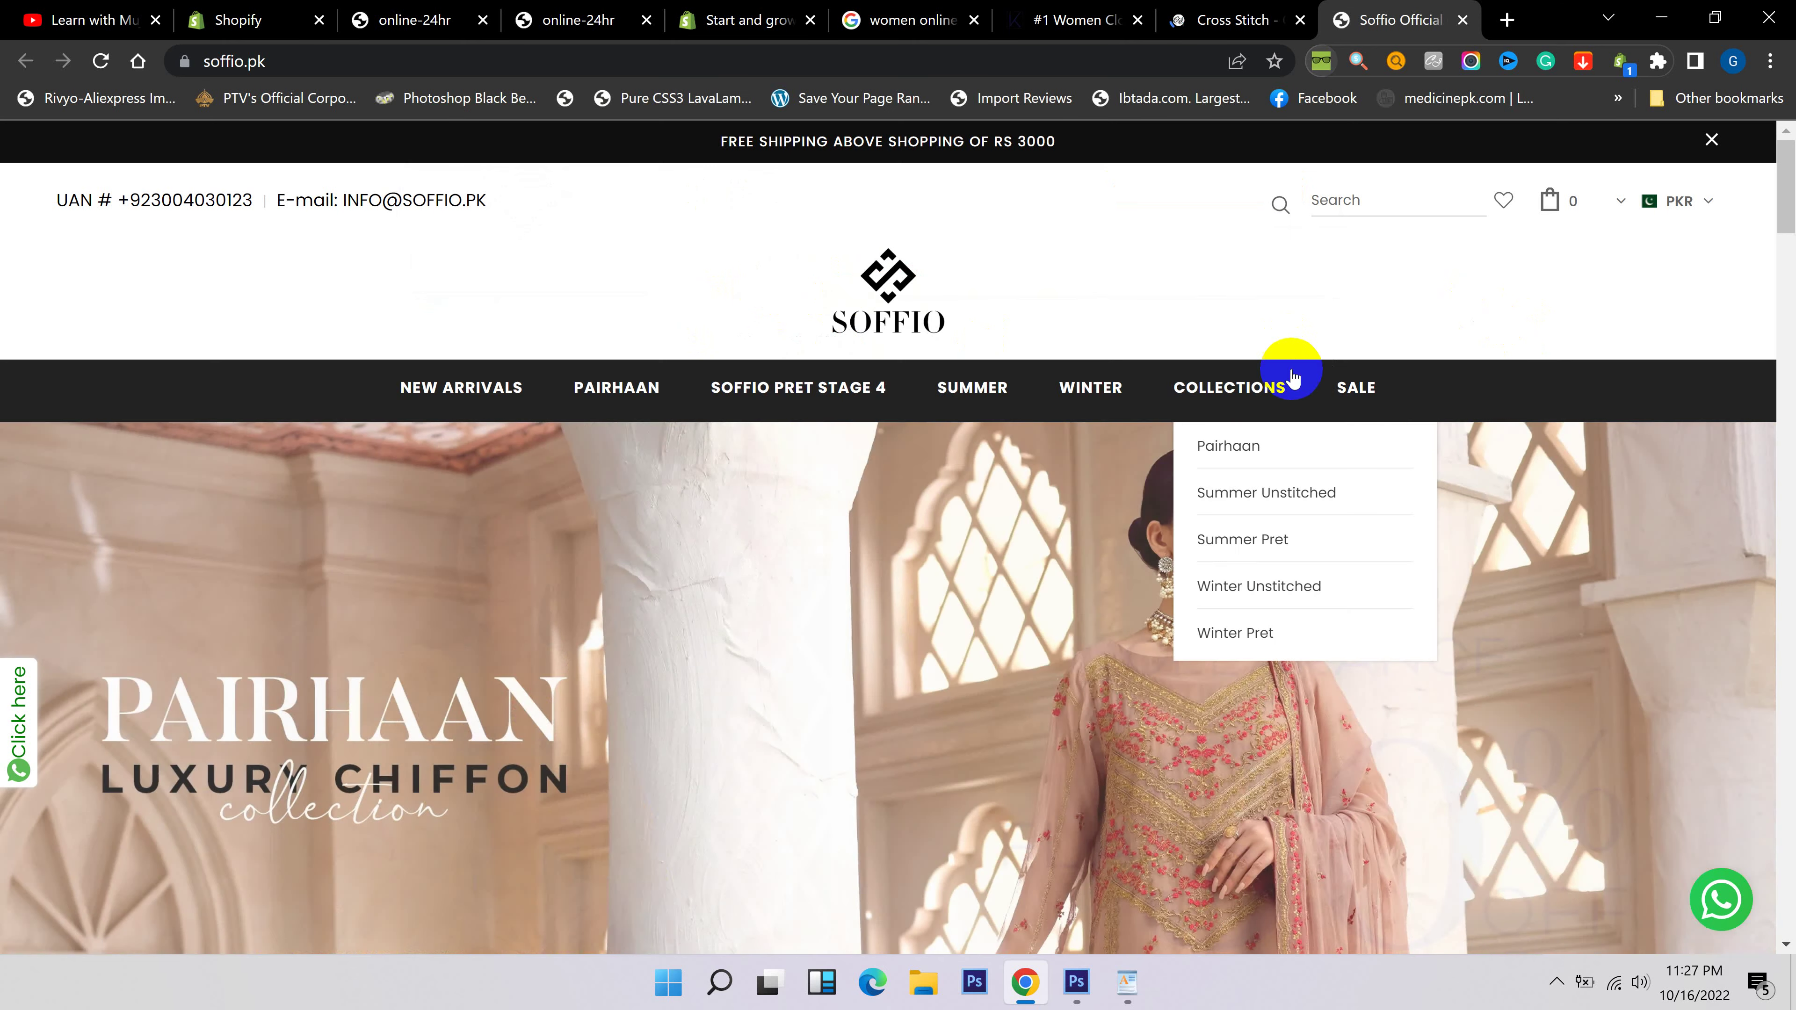
Examine the layout of Soffio's home page sections, including the banner, collection images, New Arrivals and featured collections.
scroll(914, 566, down, 10)
scroll(804, 585, down, 15)
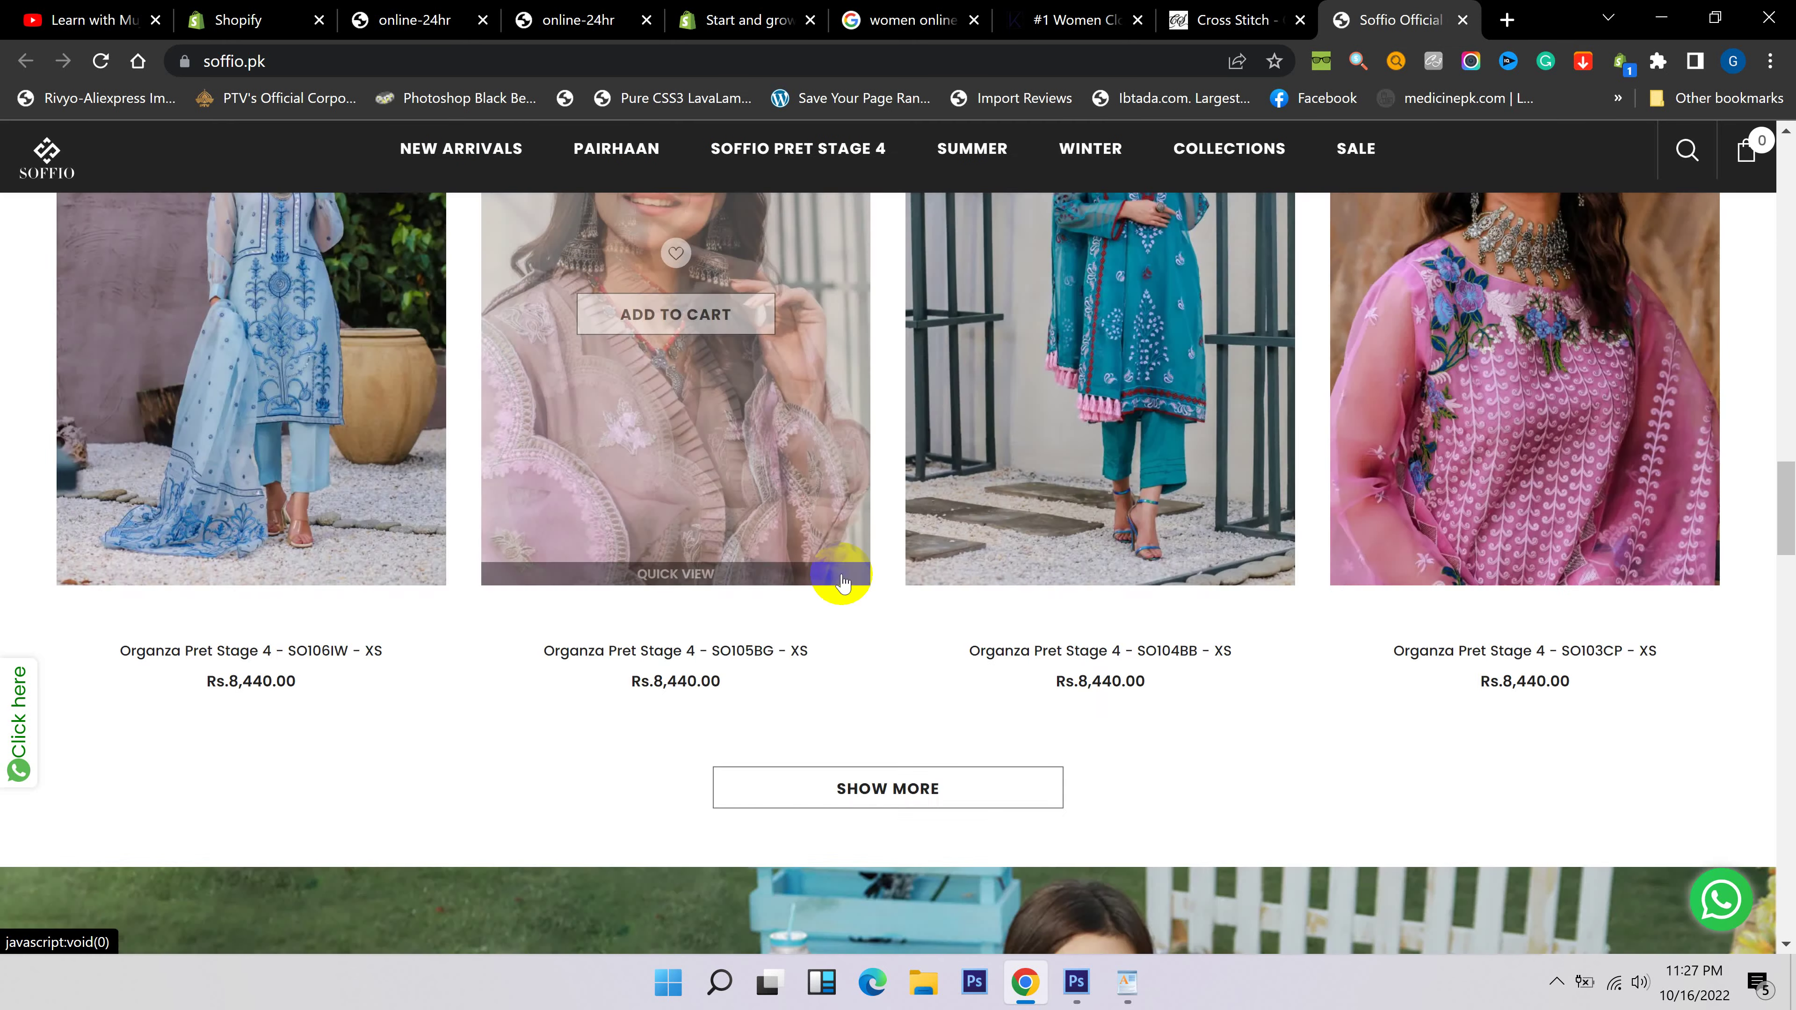
scroll(861, 588, down, 5)
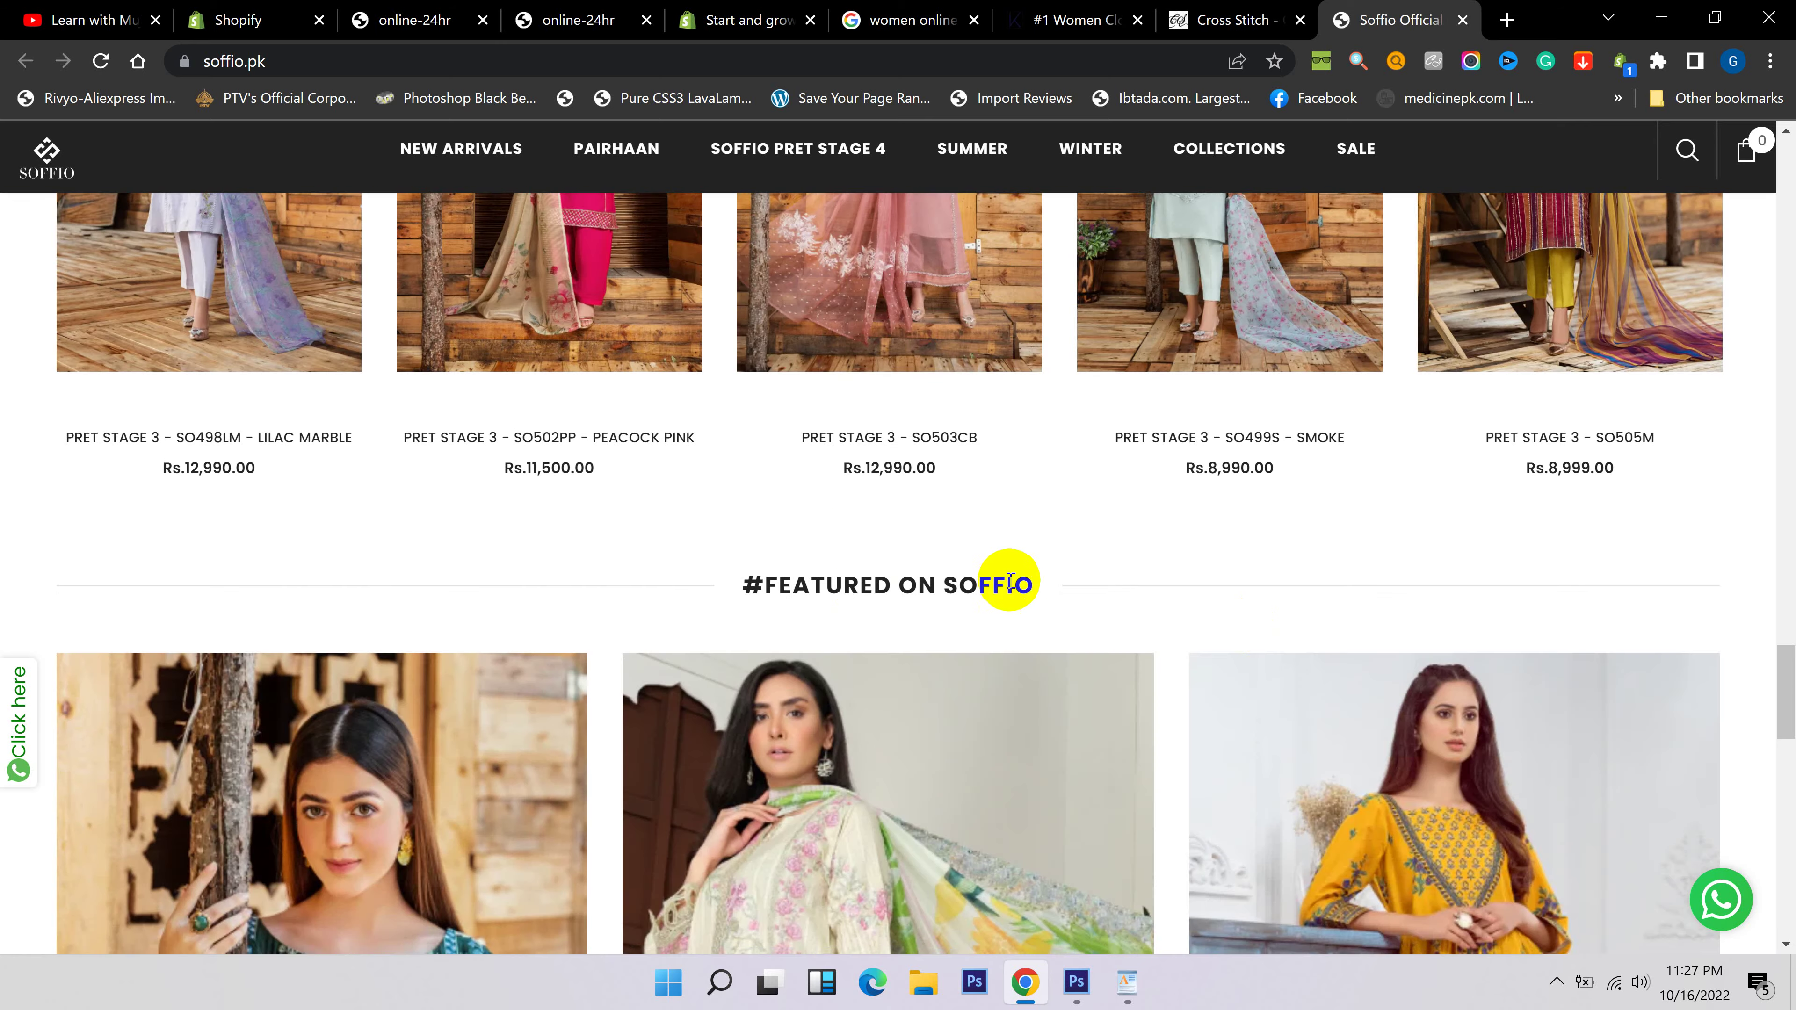
scroll(855, 583, up, 15)
scroll(1011, 587, up, 10)
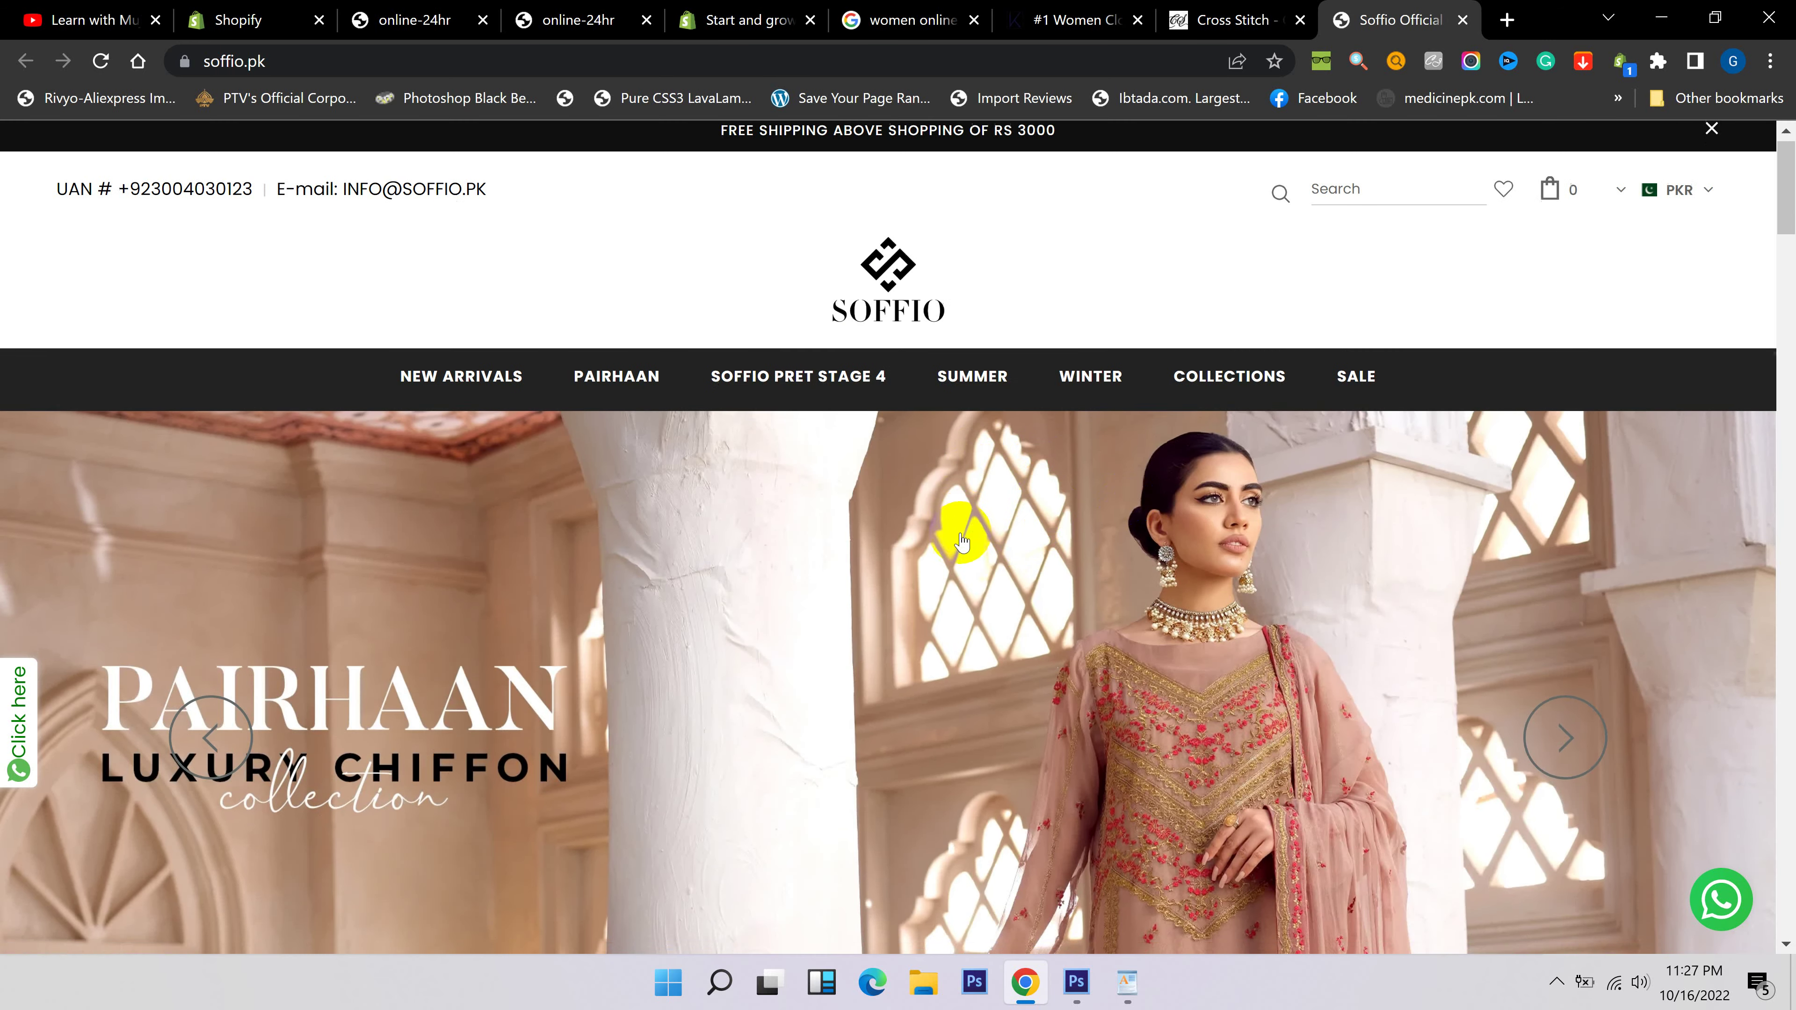
scroll(962, 521, down, 5)
scroll(889, 540, down, 10)
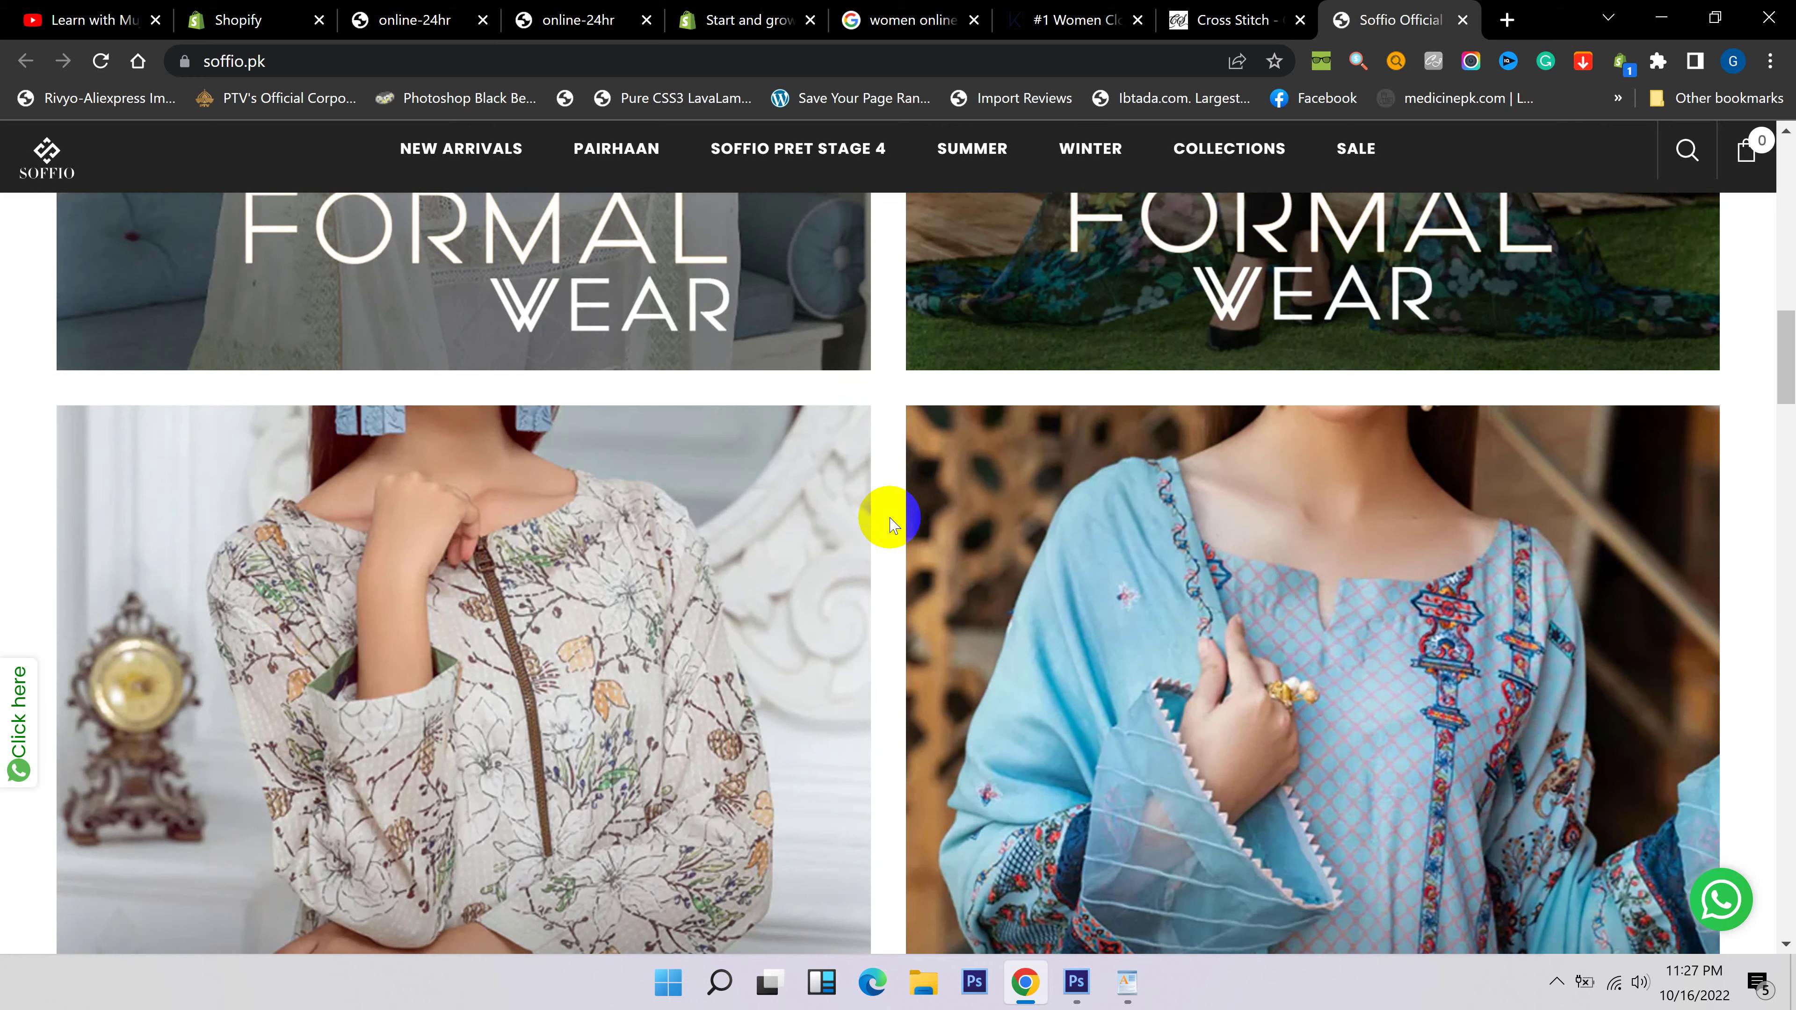
scroll(888, 523, down, 5)
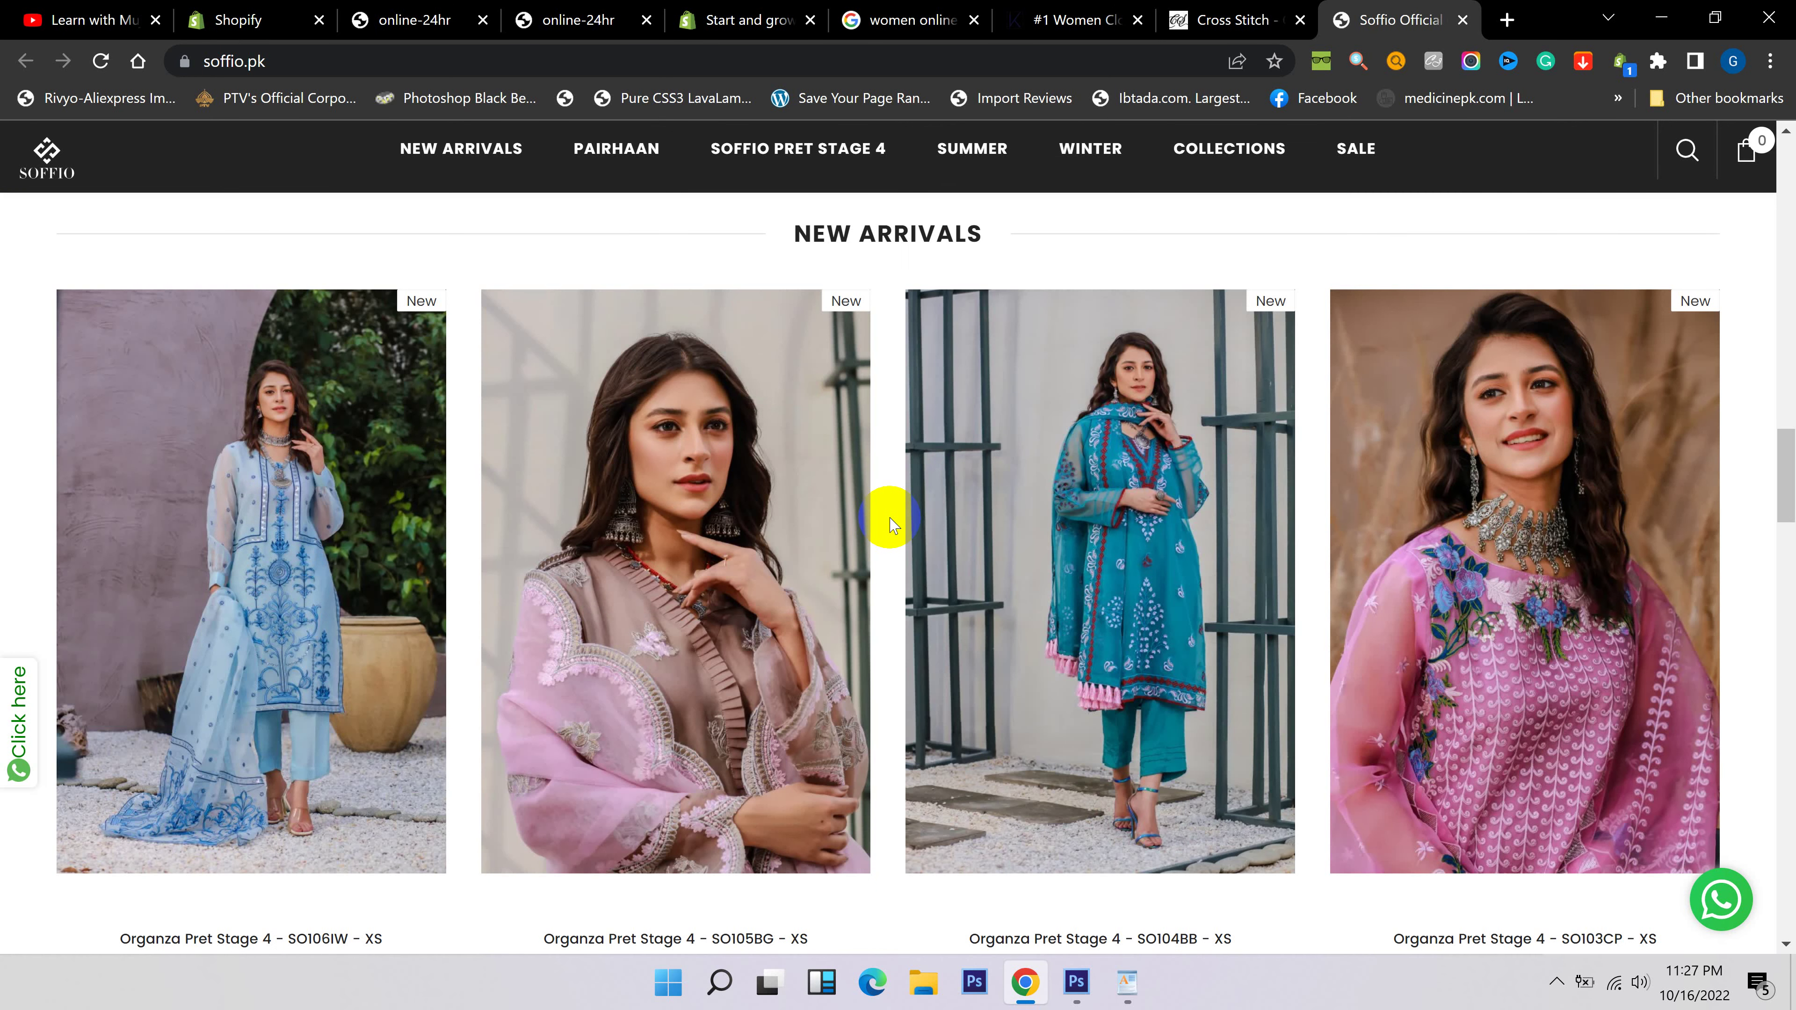